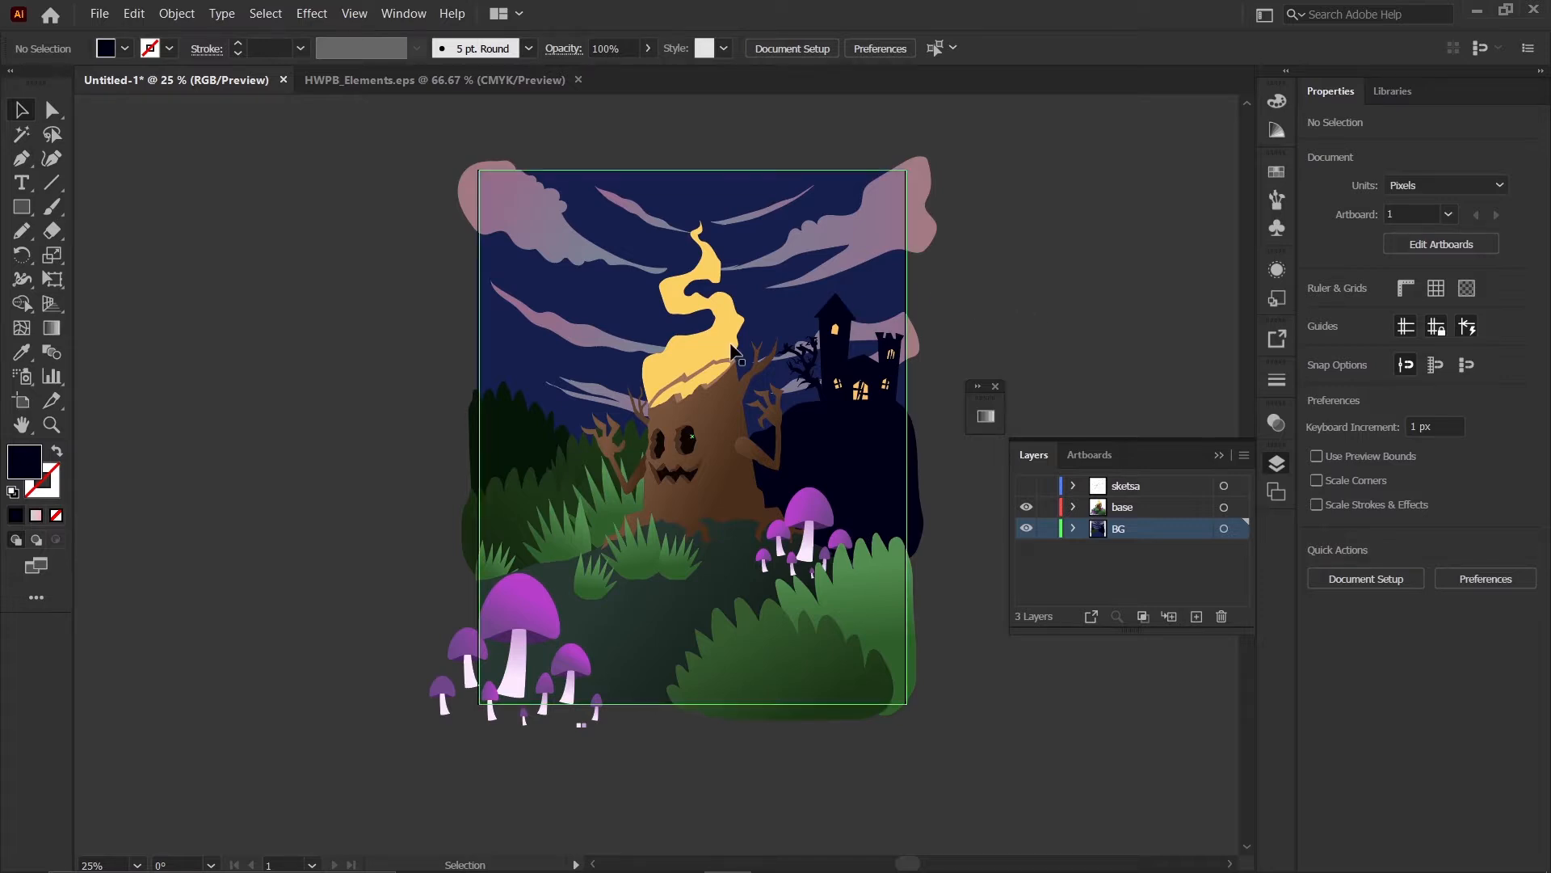
- Examine the whole night scene and the tree trunk's lower part up close
scroll(699, 349, down, 1)
scroll(842, 425, up, 1)
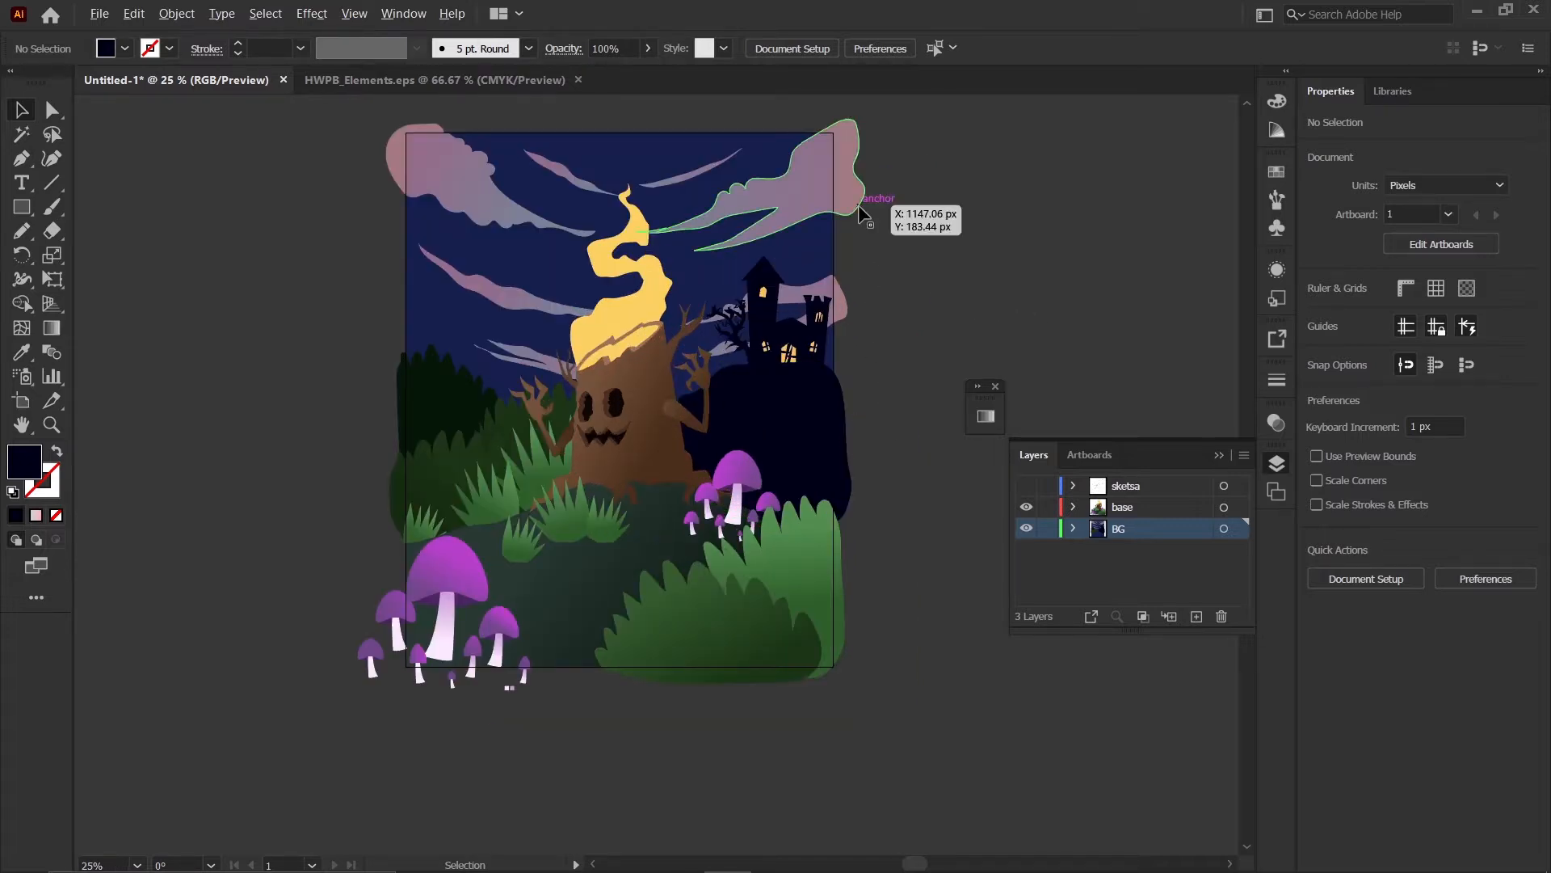
scroll(880, 242, up, 1)
scroll(913, 254, down, 1)
scroll(686, 476, up, 1)
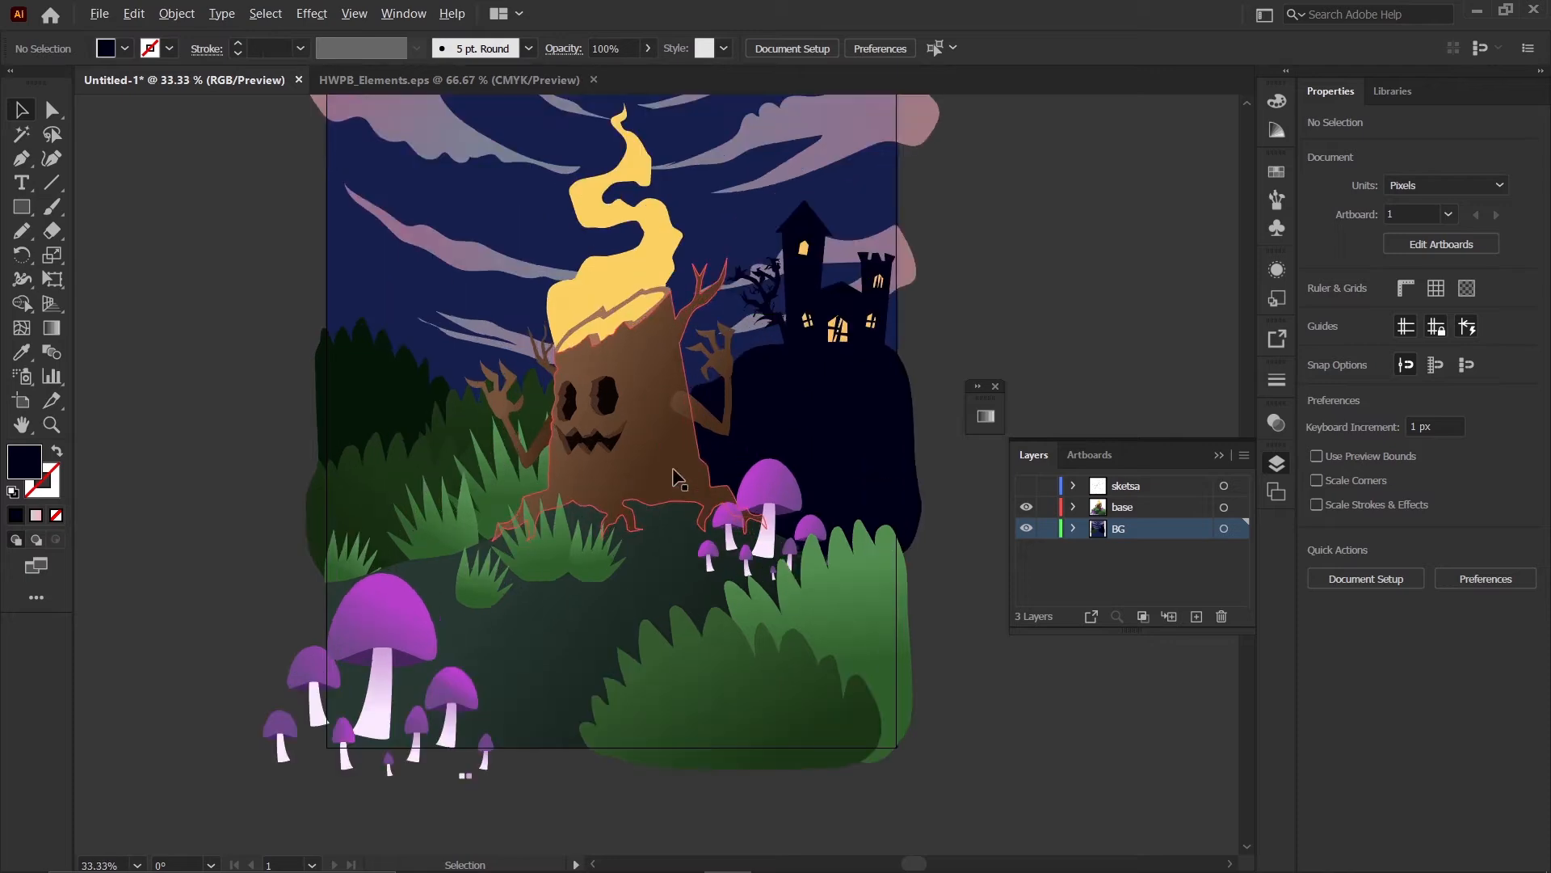
scroll(675, 477, up, 2)
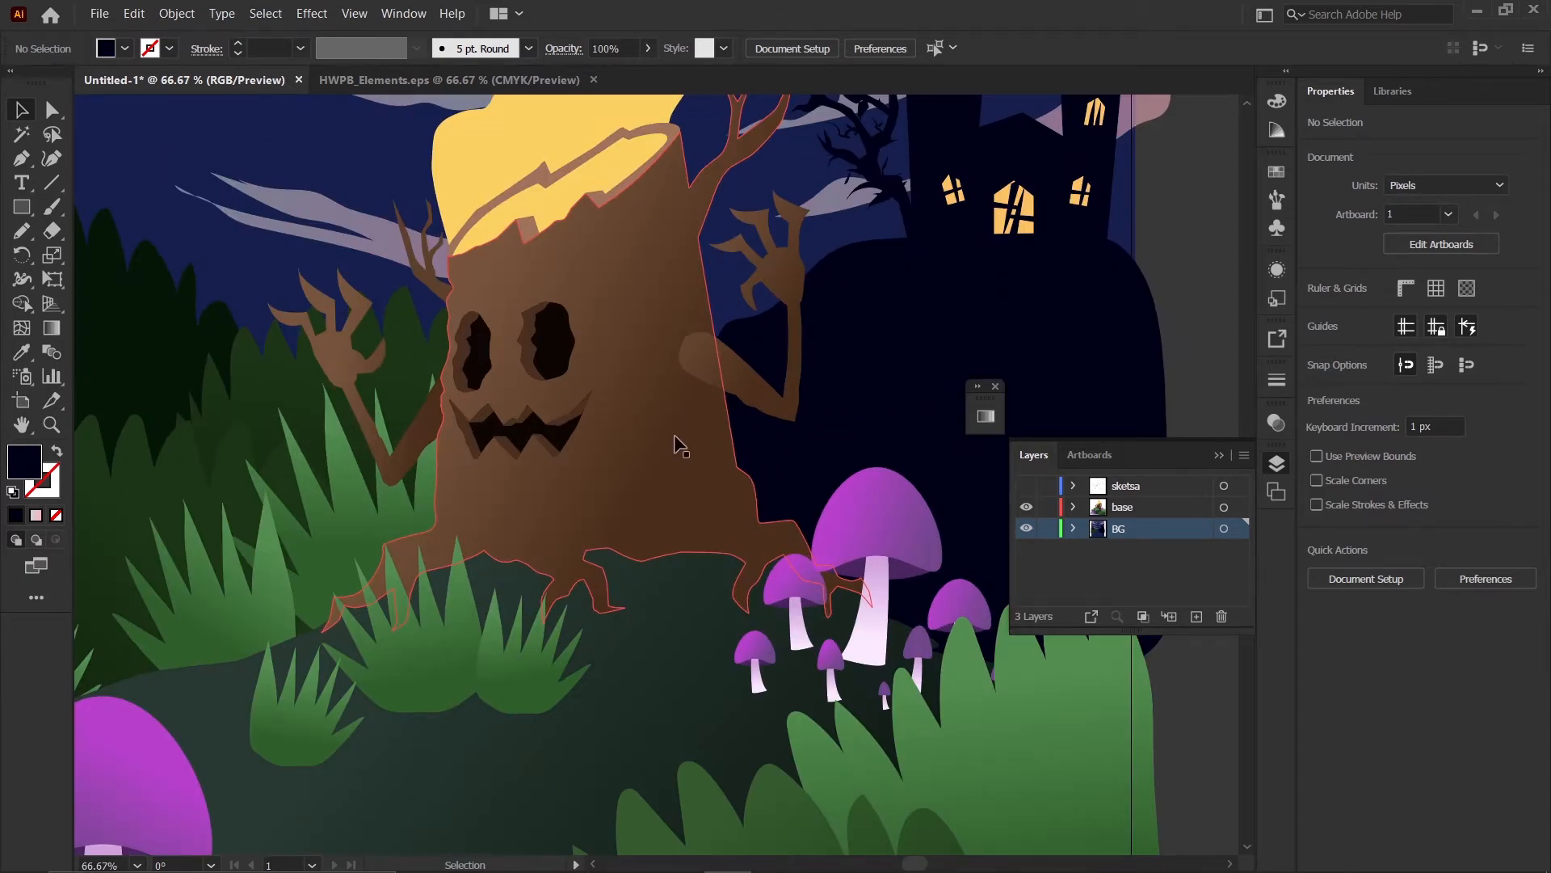
scroll(614, 365, down, 1)
scroll(624, 374, down, 1)
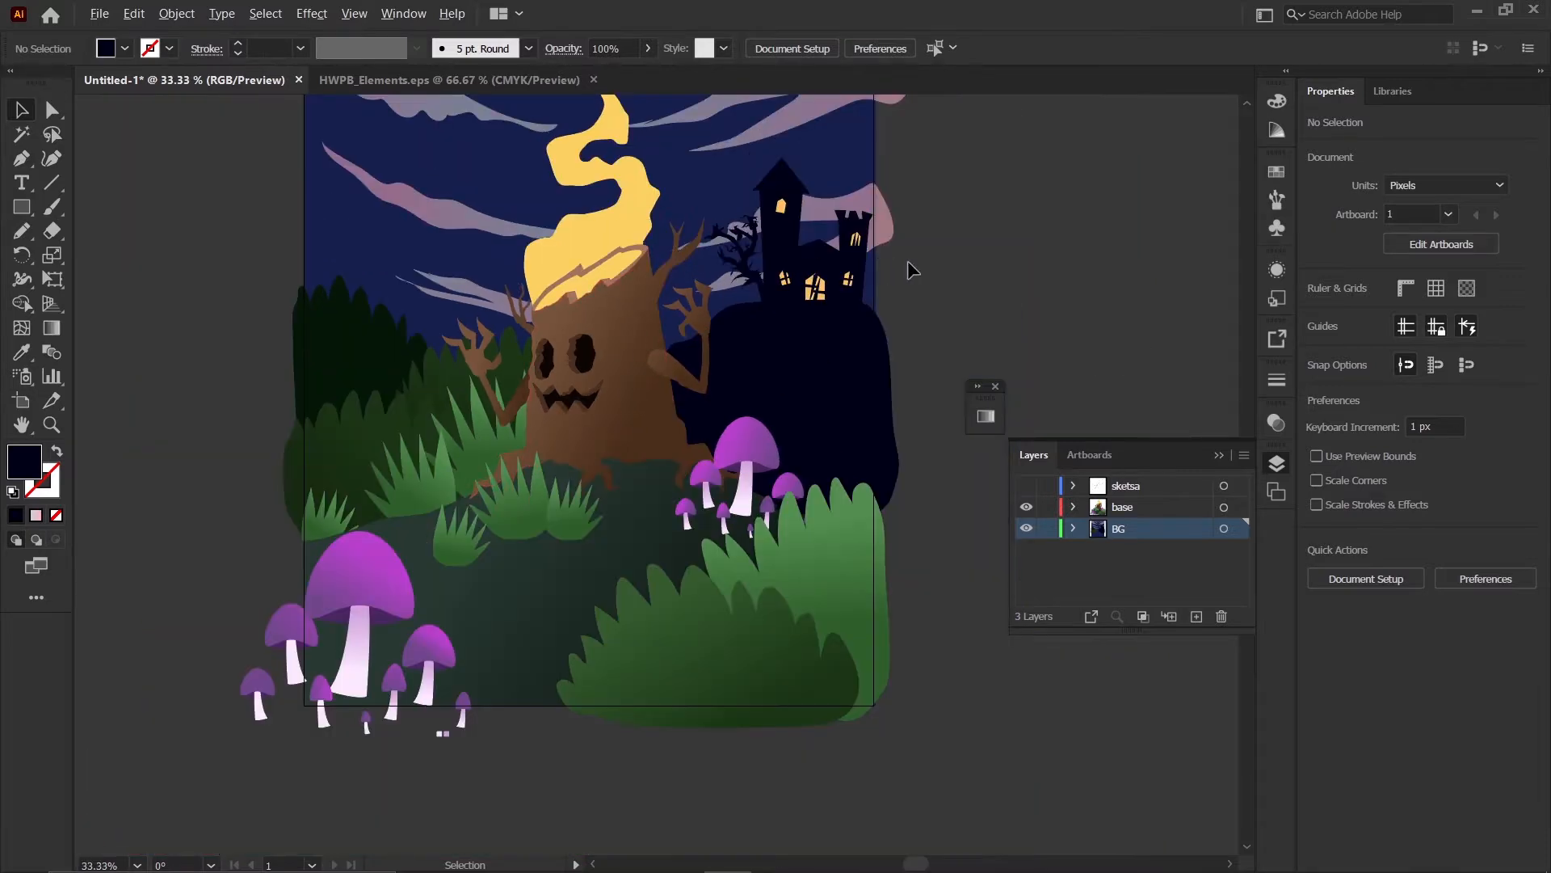
scroll(693, 216, up, 1)
scroll(632, 242, down, 1)
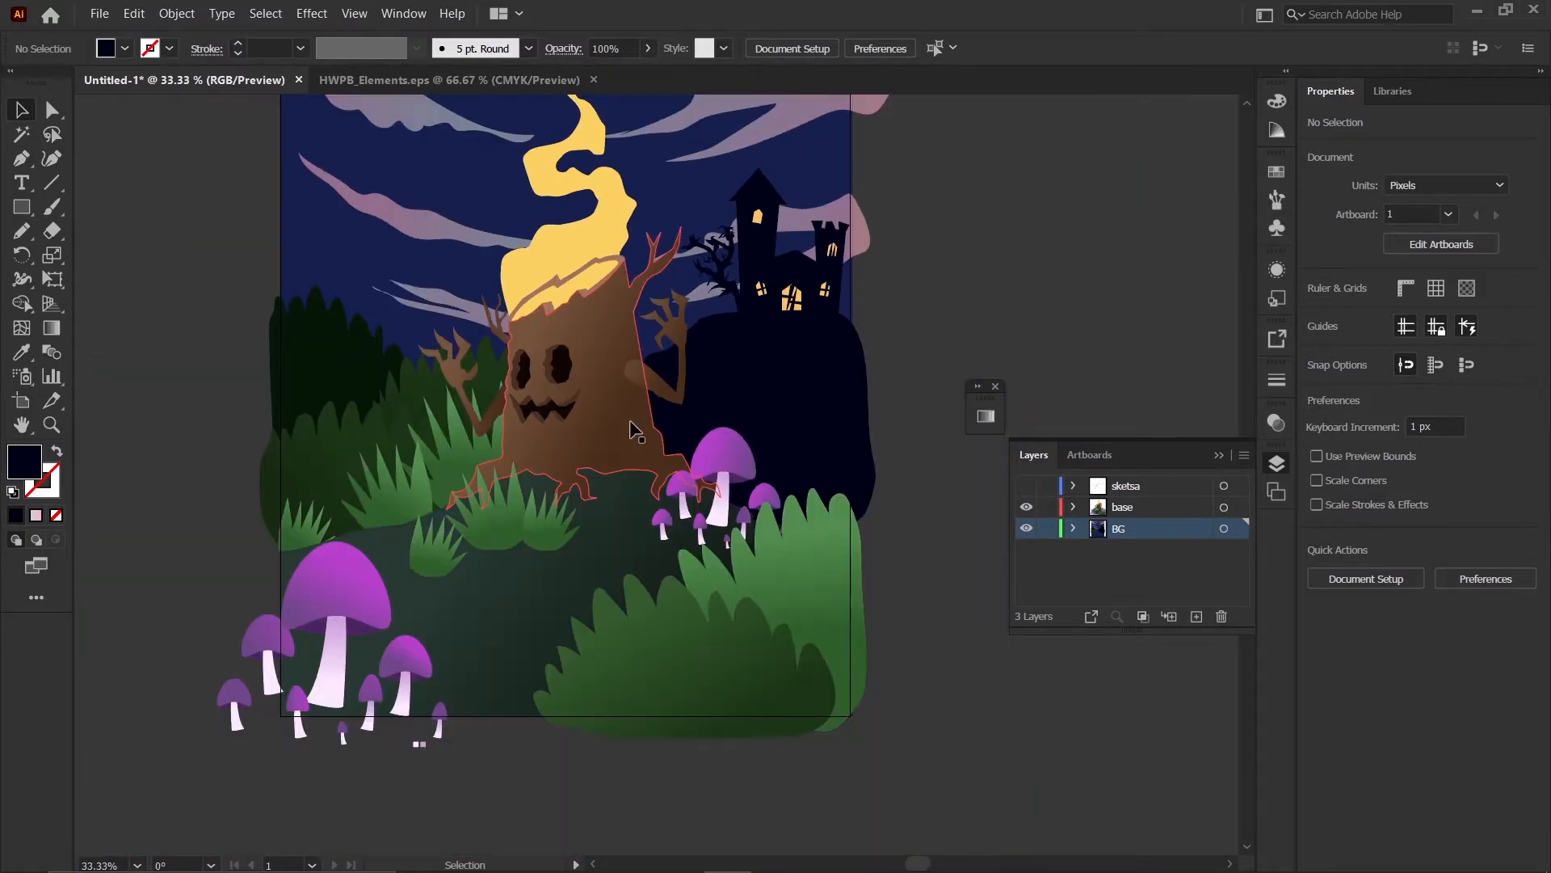
- On the base layer, sketch a Pencil shading edge about 39 px wide and 94 px tall down the trunk from under its right-hand arm
click(631, 421)
click(904, 345)
scroll(738, 325, up, 1)
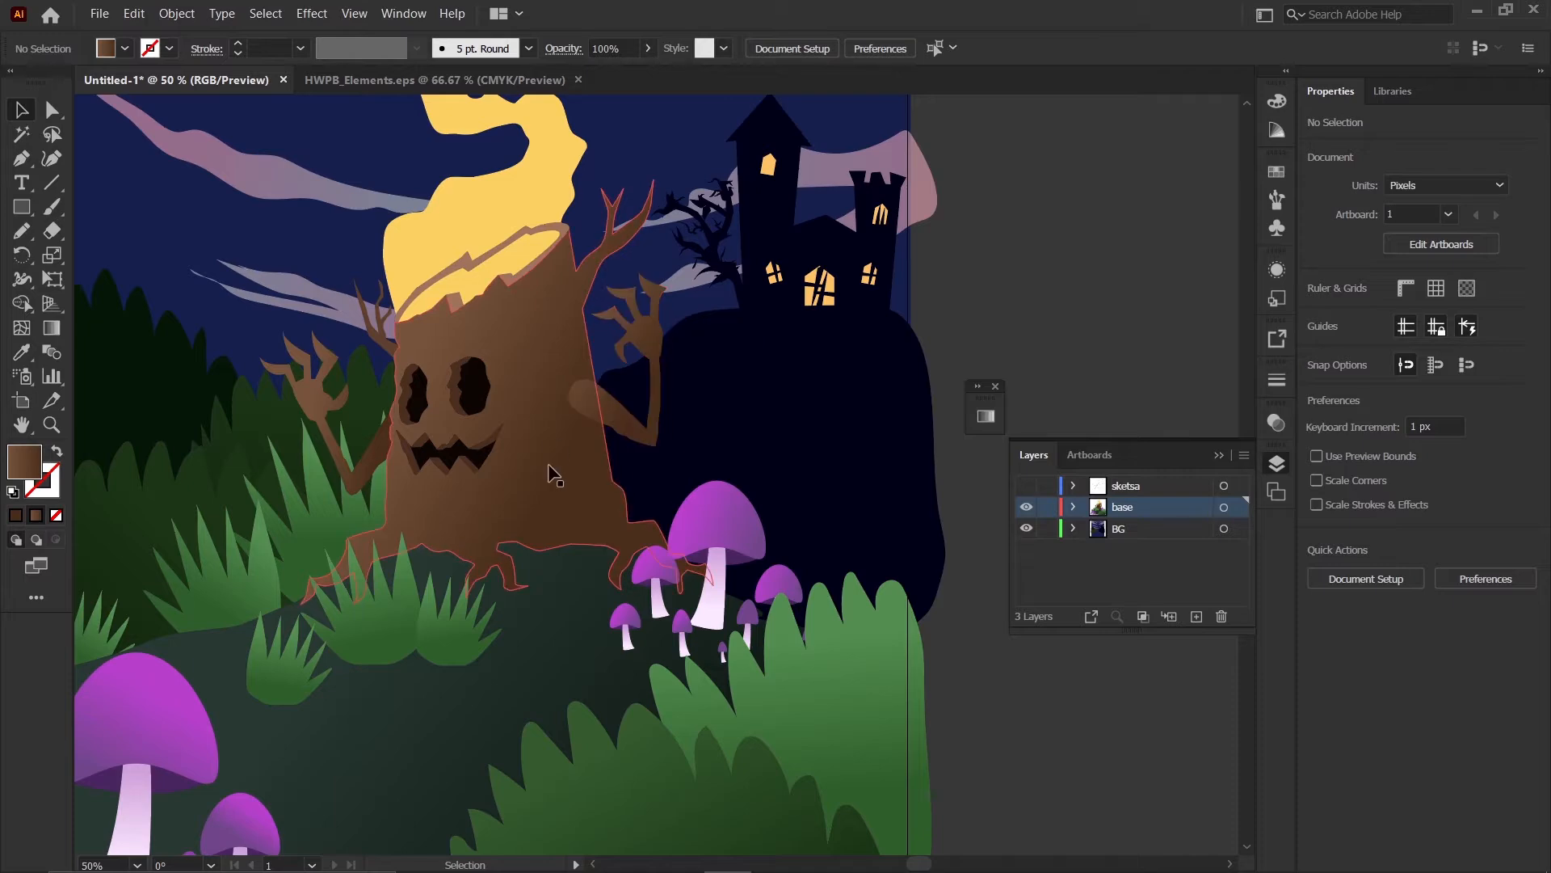
key(p)
scroll(568, 564, up, 2)
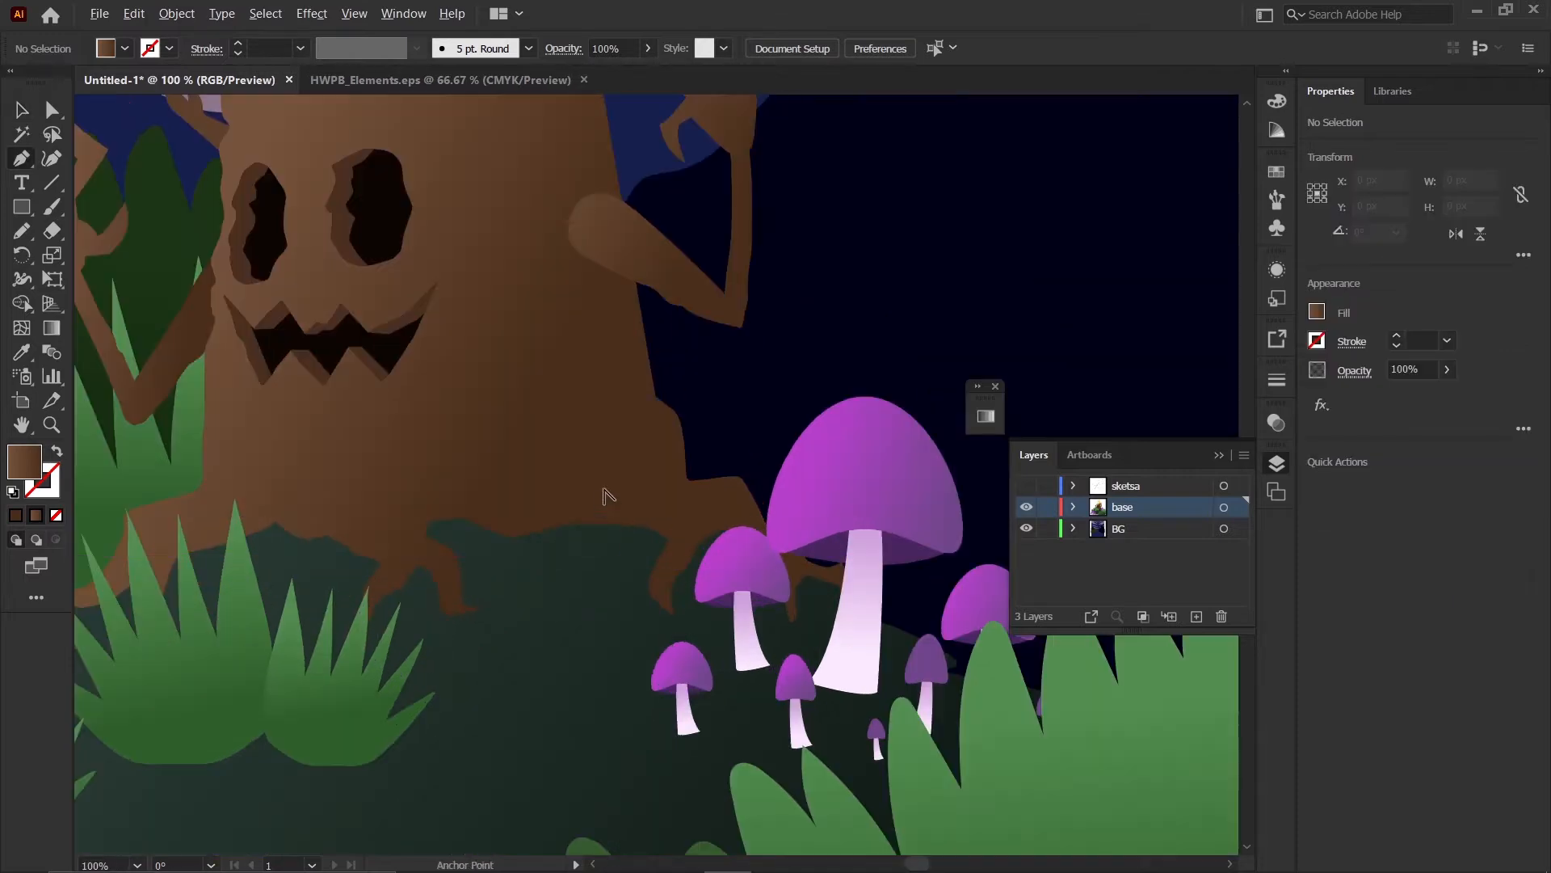
scroll(607, 485, down, 2)
scroll(587, 380, up, 1)
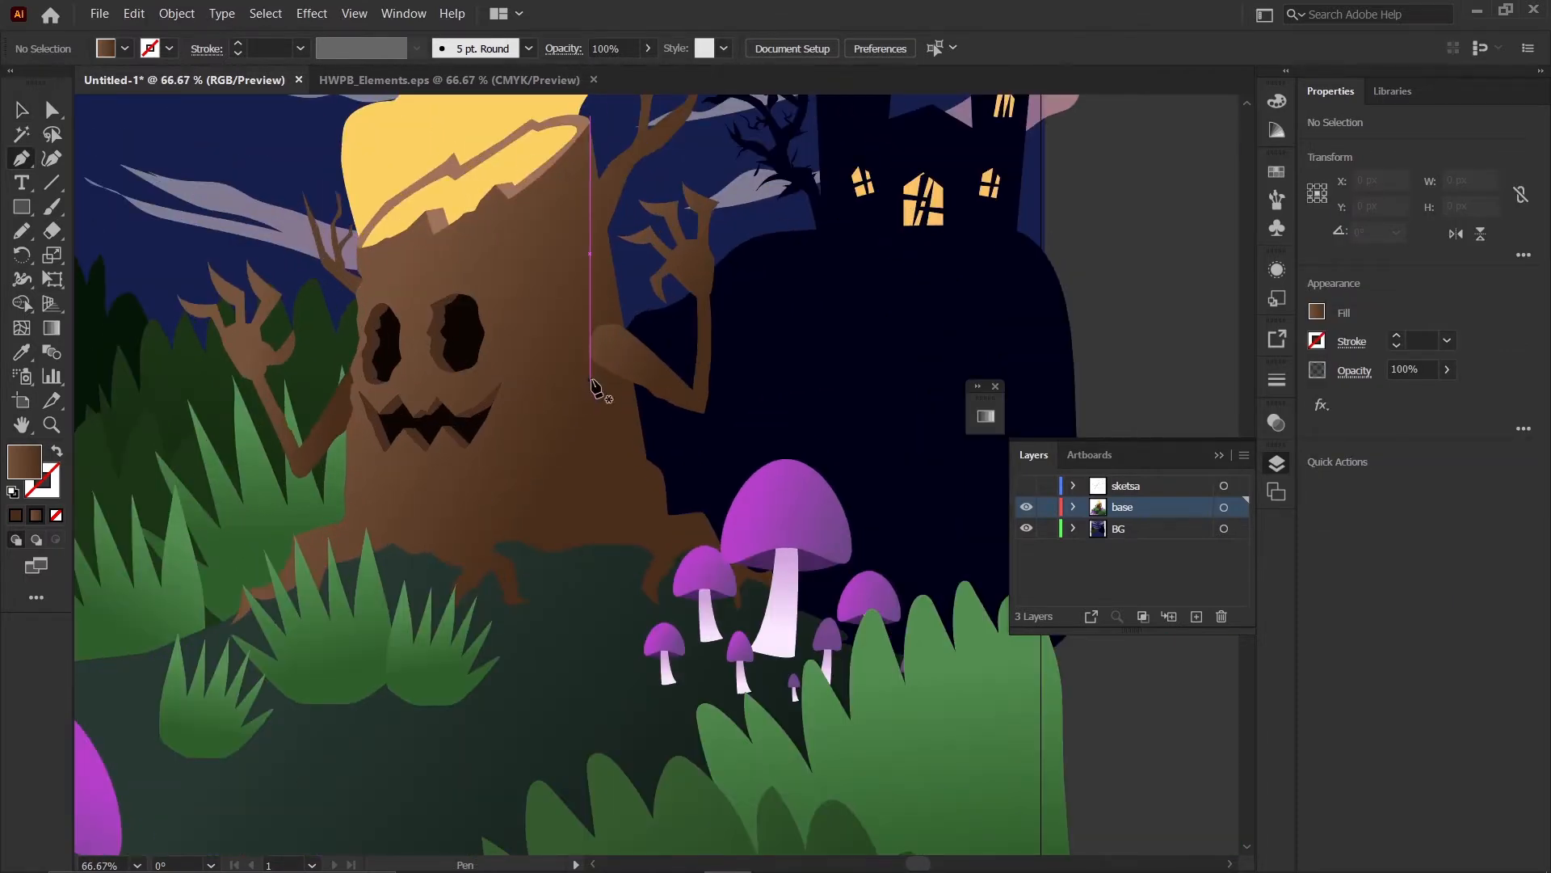
scroll(651, 525, up, 1)
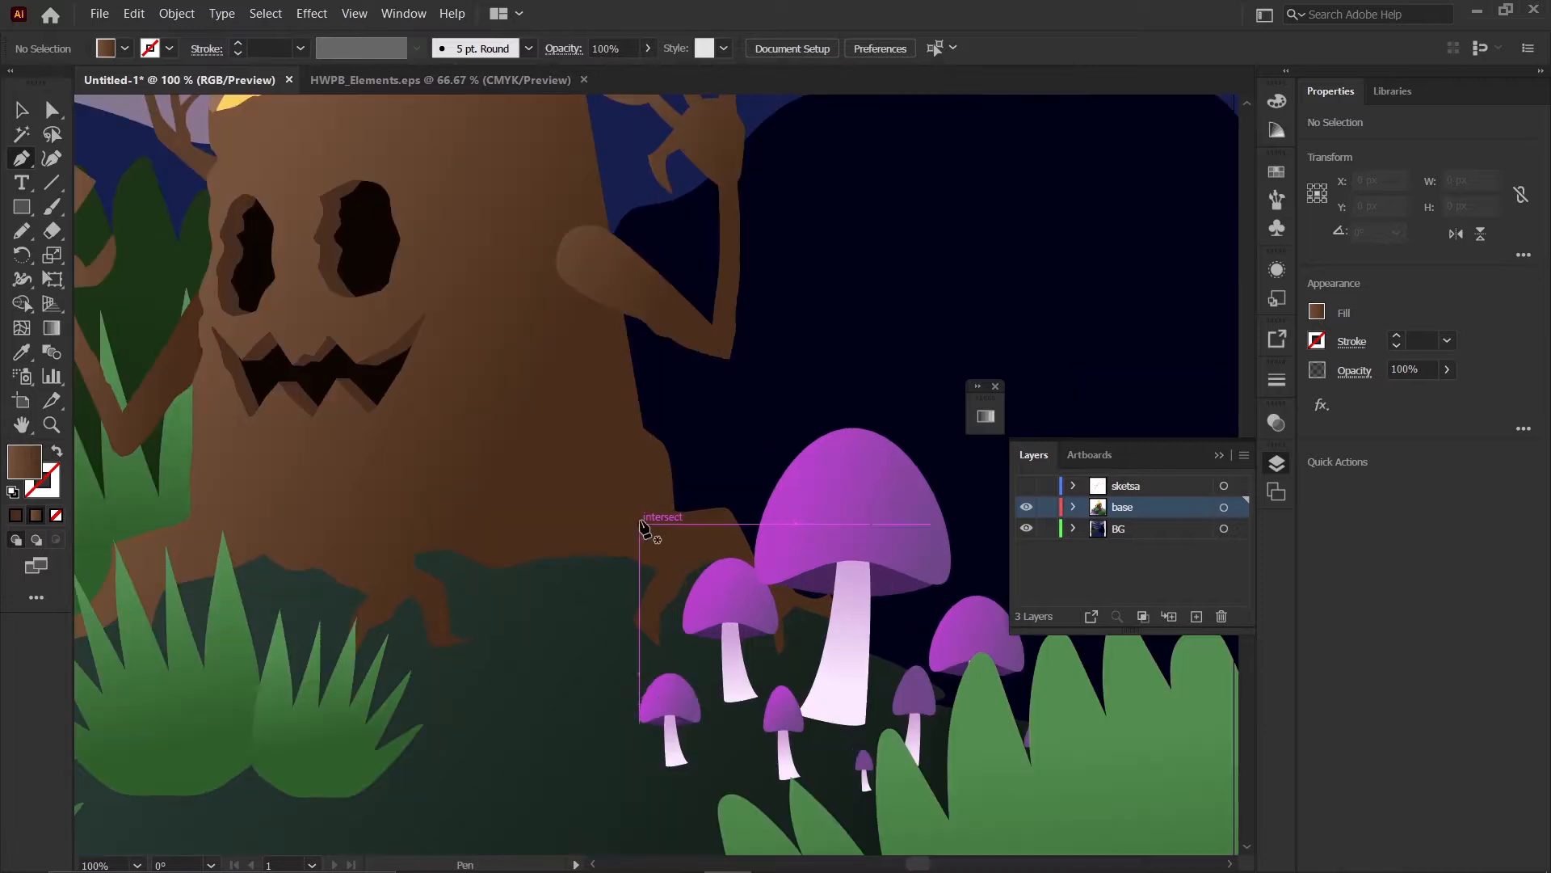
key(n)
scroll(605, 378, up, 2)
scroll(571, 304, down, 2)
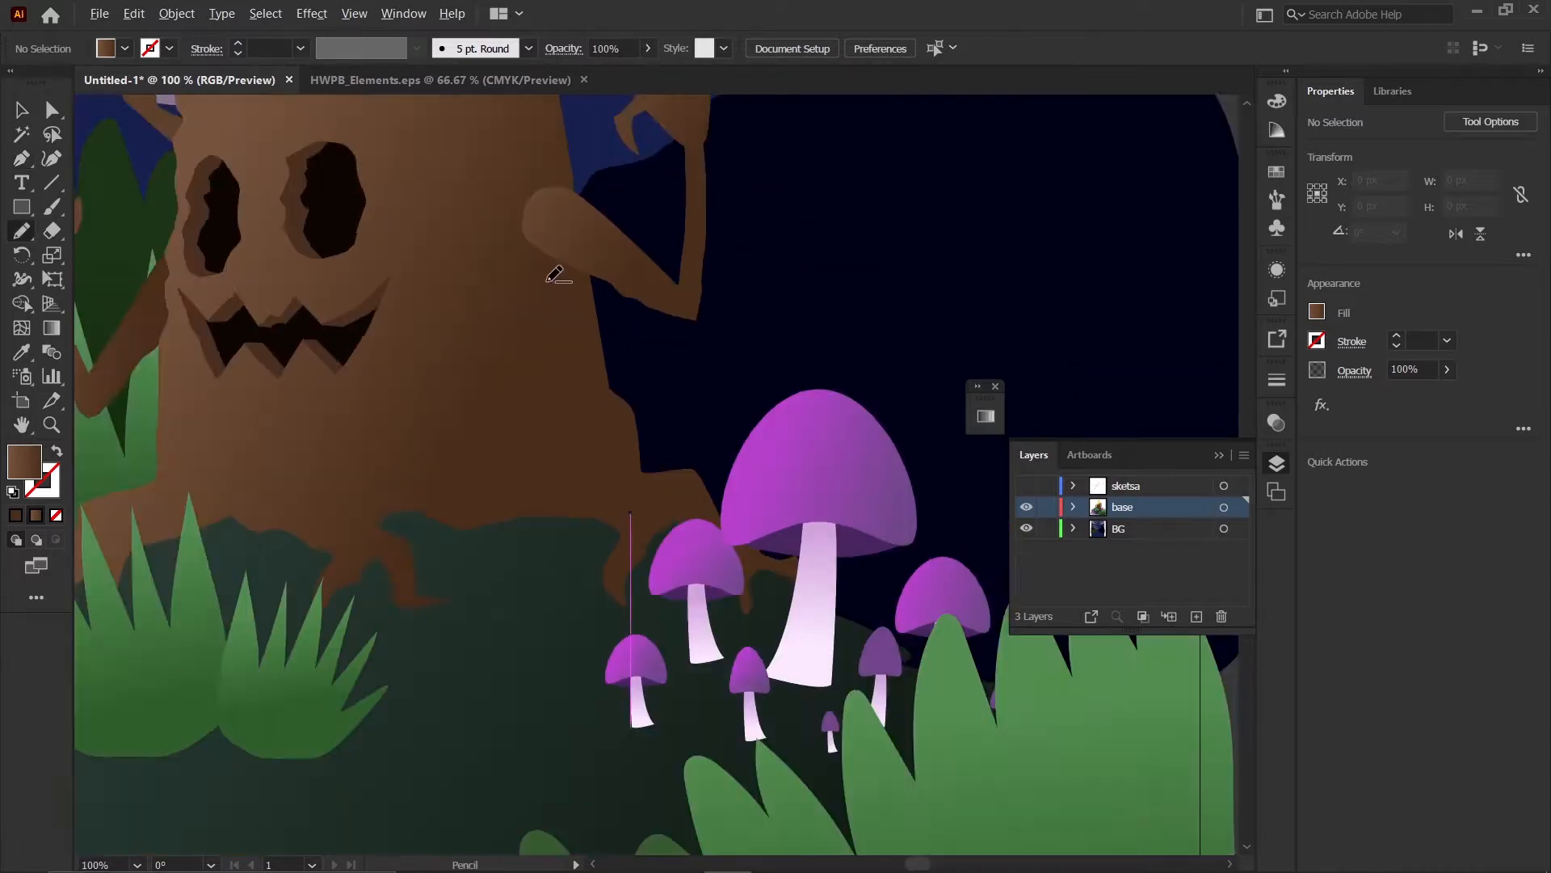
scroll(554, 270, up, 3)
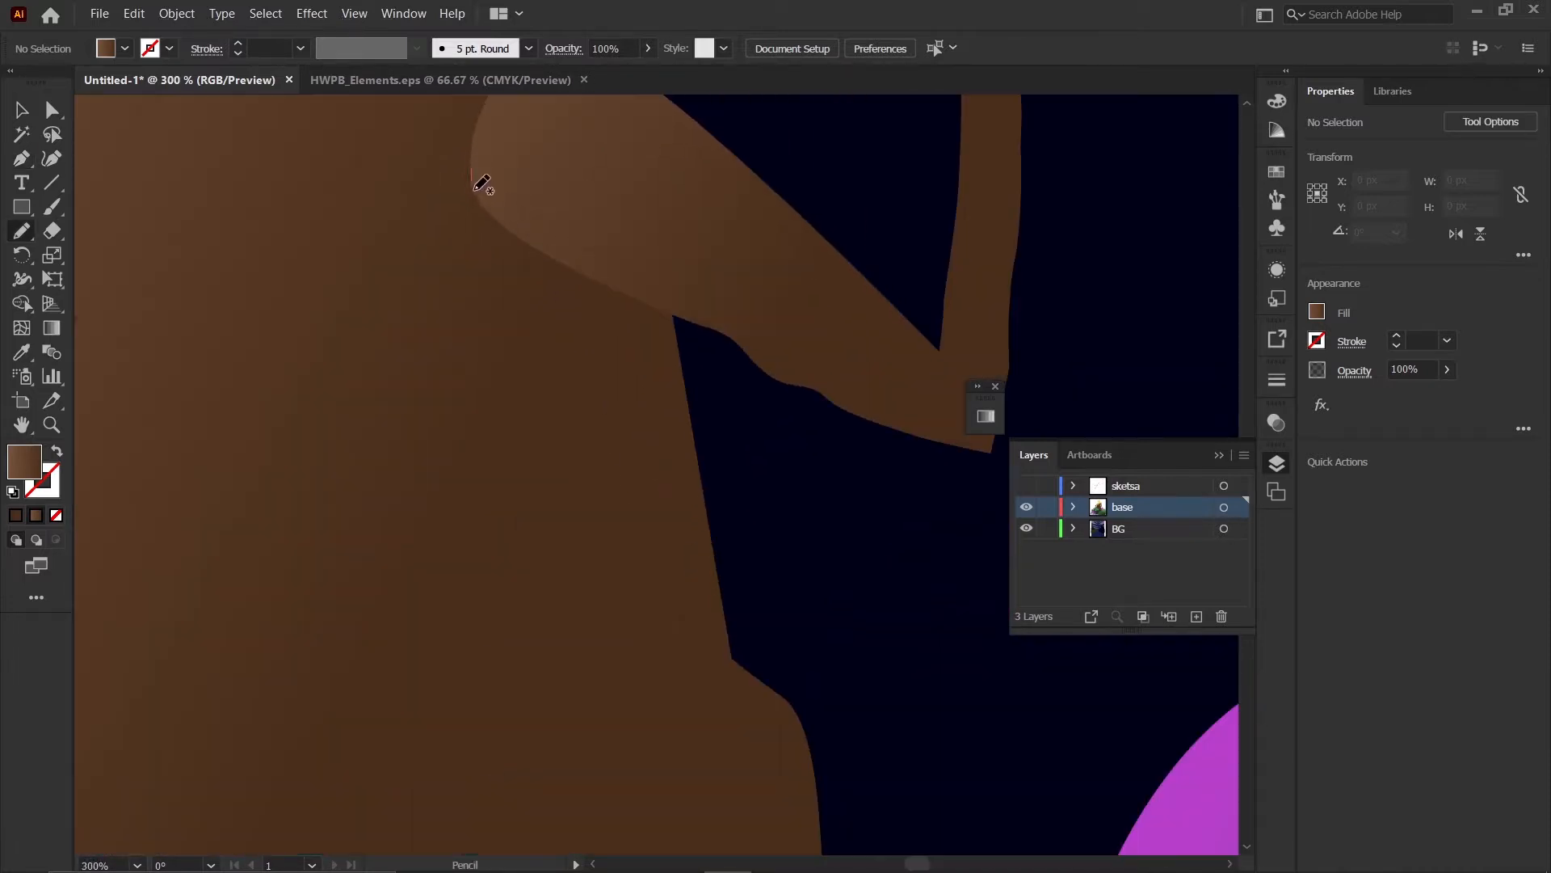
mouse_move(561, 298)
mouse_down()
mouse_move(597, 389)
mouse_move(651, 612)
mouse_up()
scroll(651, 453, down, 3)
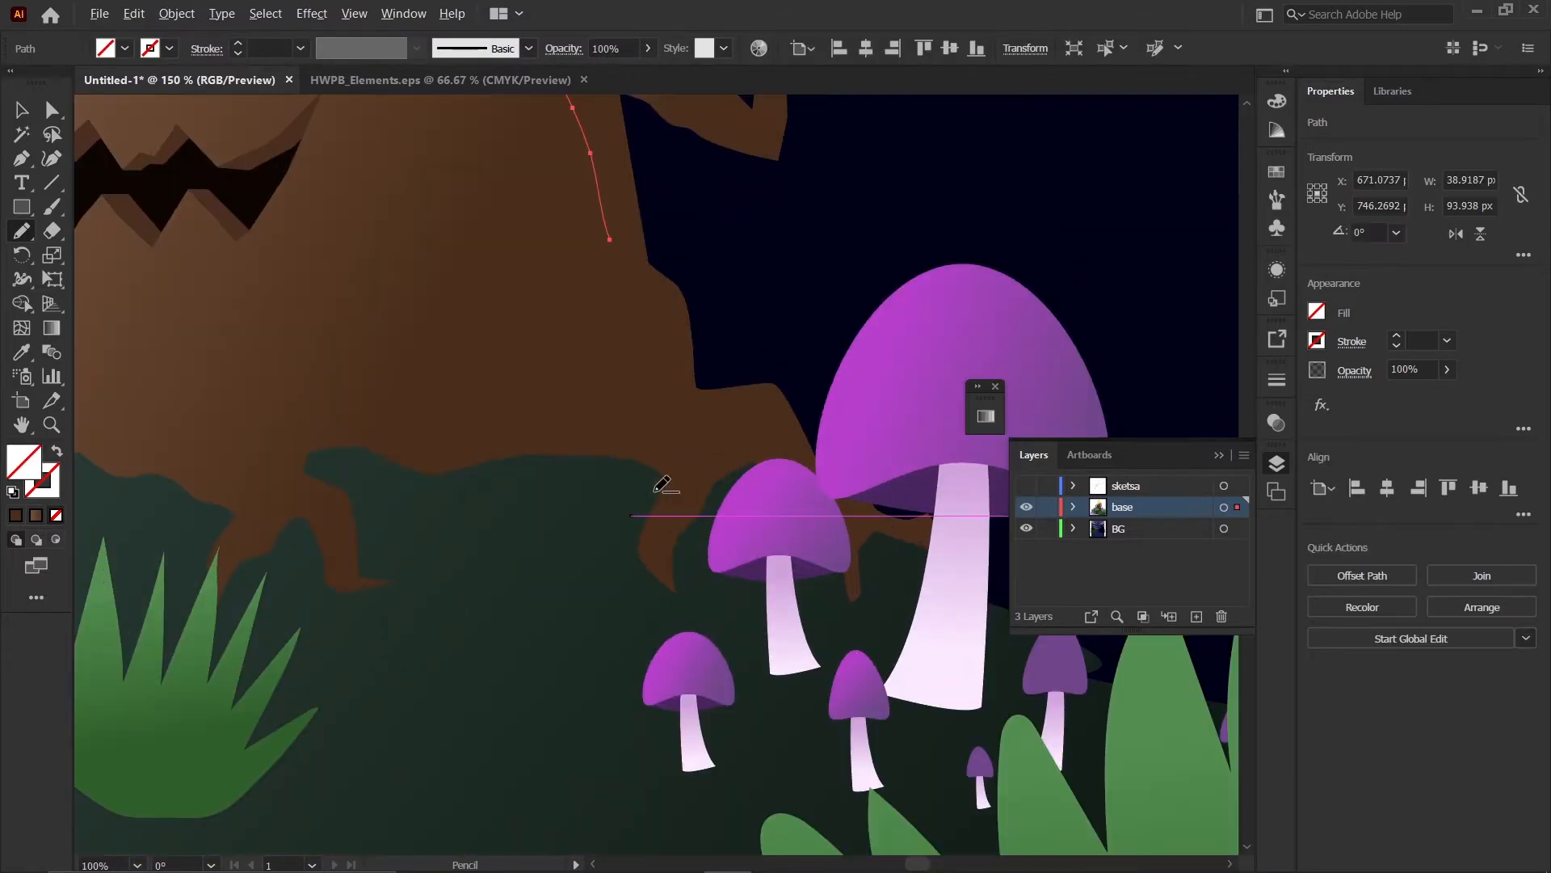
- Extend the shading edge down to the right-hand root and close it loosely outside the trunk, about 214 by 282 px overall
scroll(631, 280, up, 1)
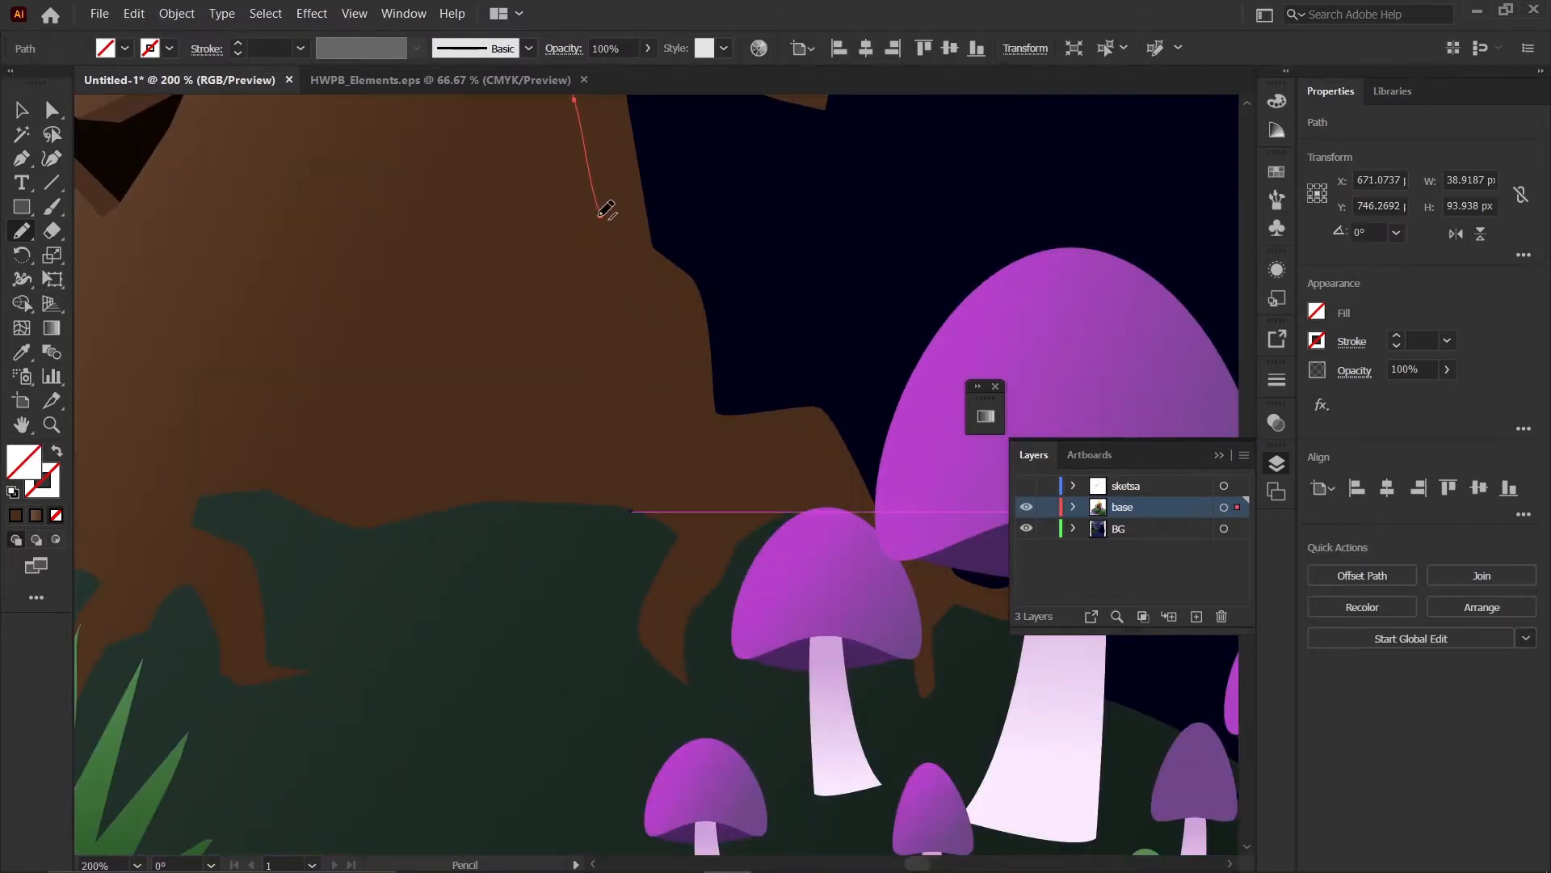
drag(616, 283, 645, 364)
key(ctrl+z)
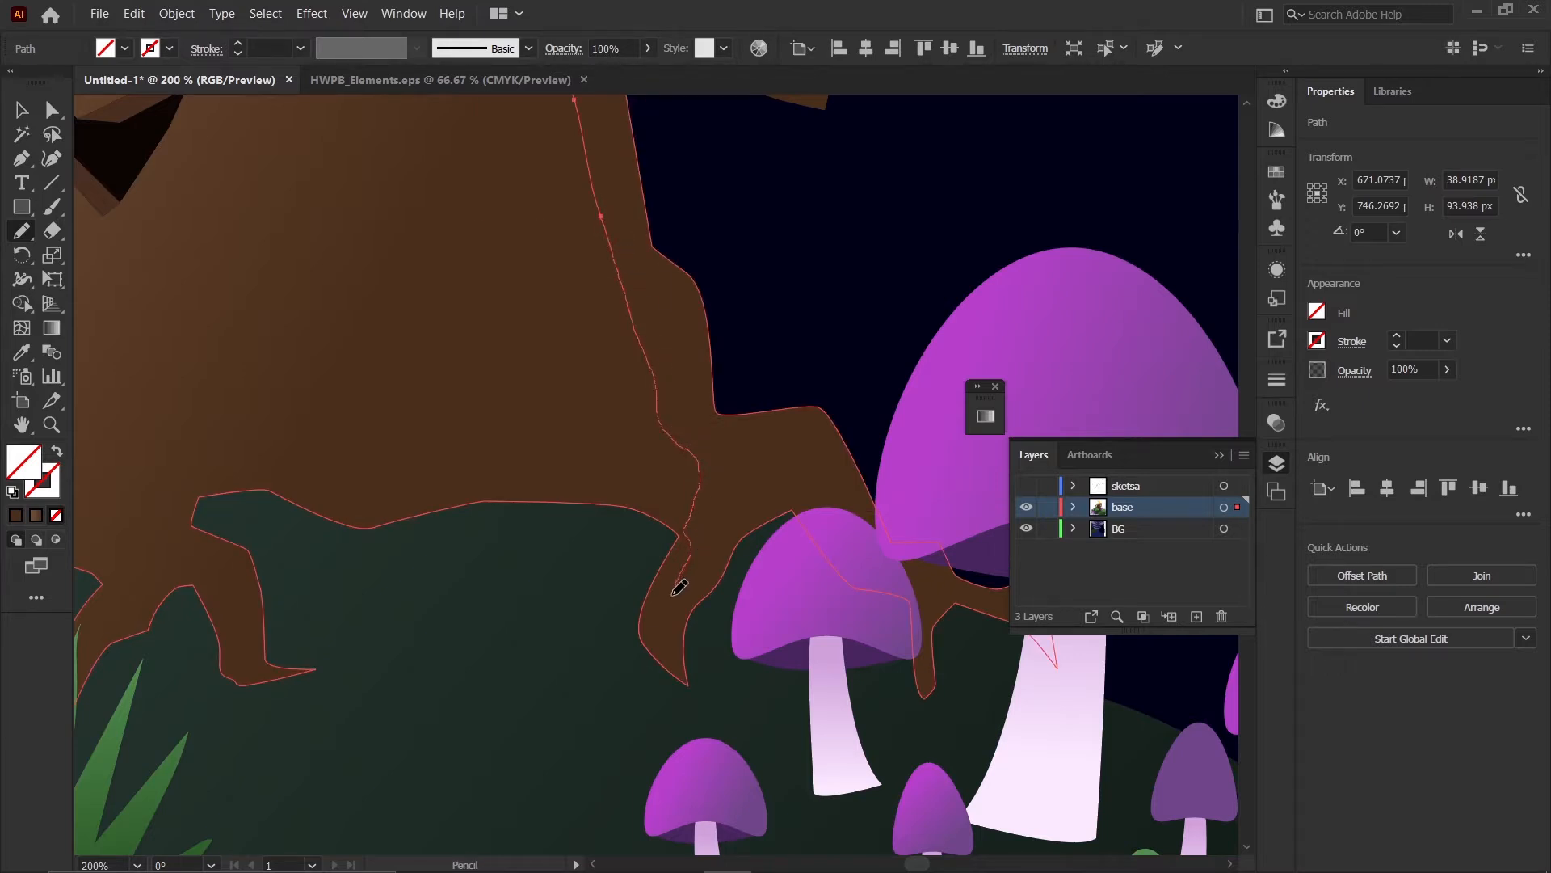
drag(705, 696, 705, 697)
scroll(610, 611, down, 3)
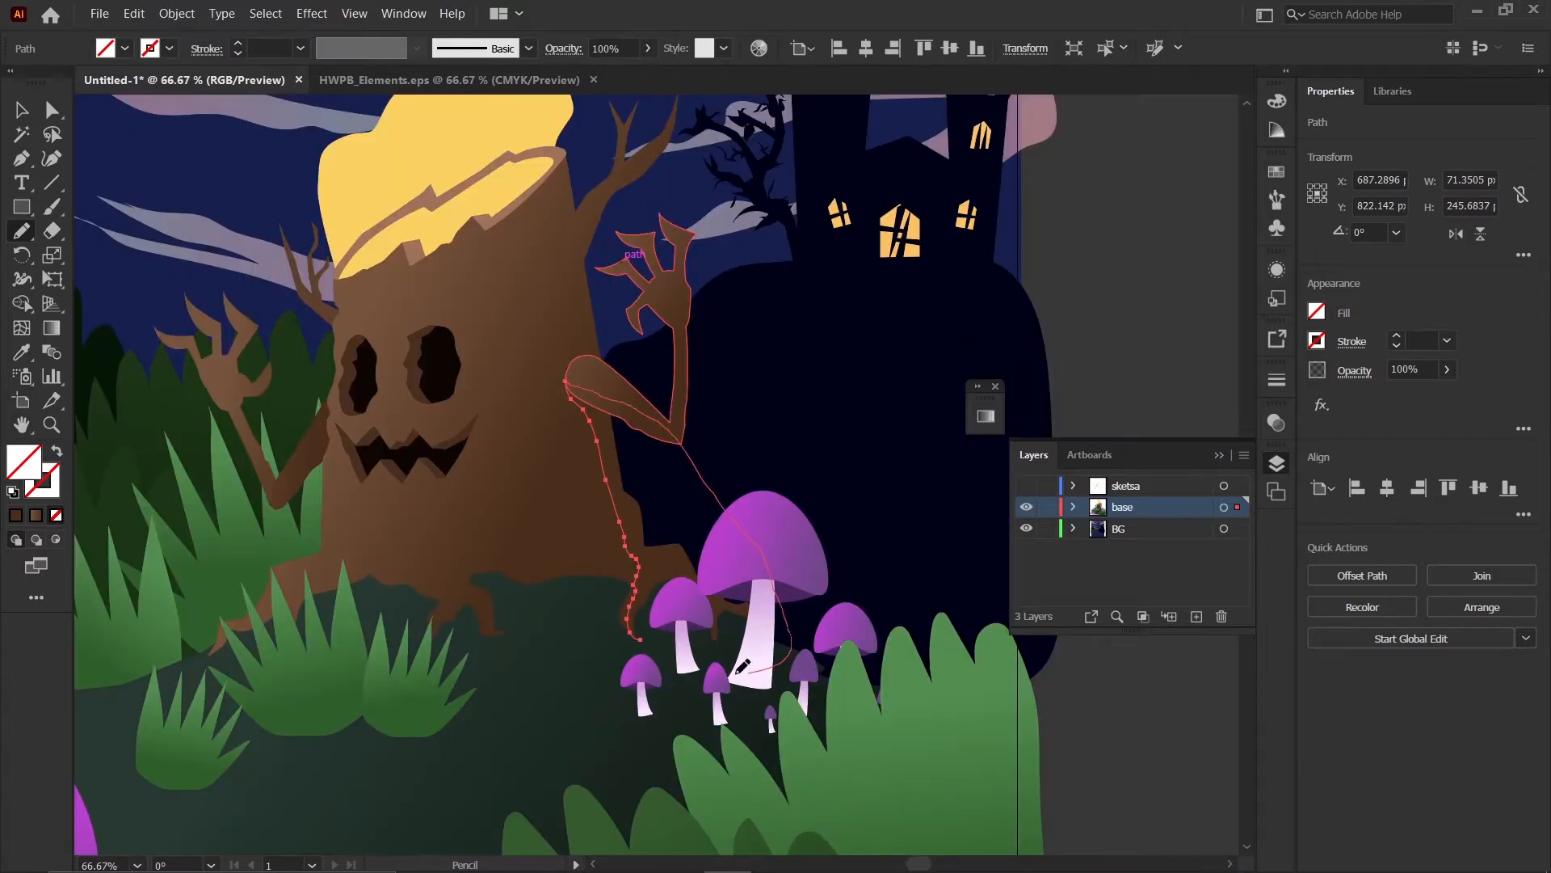
drag(650, 646, 641, 639)
scroll(659, 623, up, 3)
scroll(619, 579, down, 3)
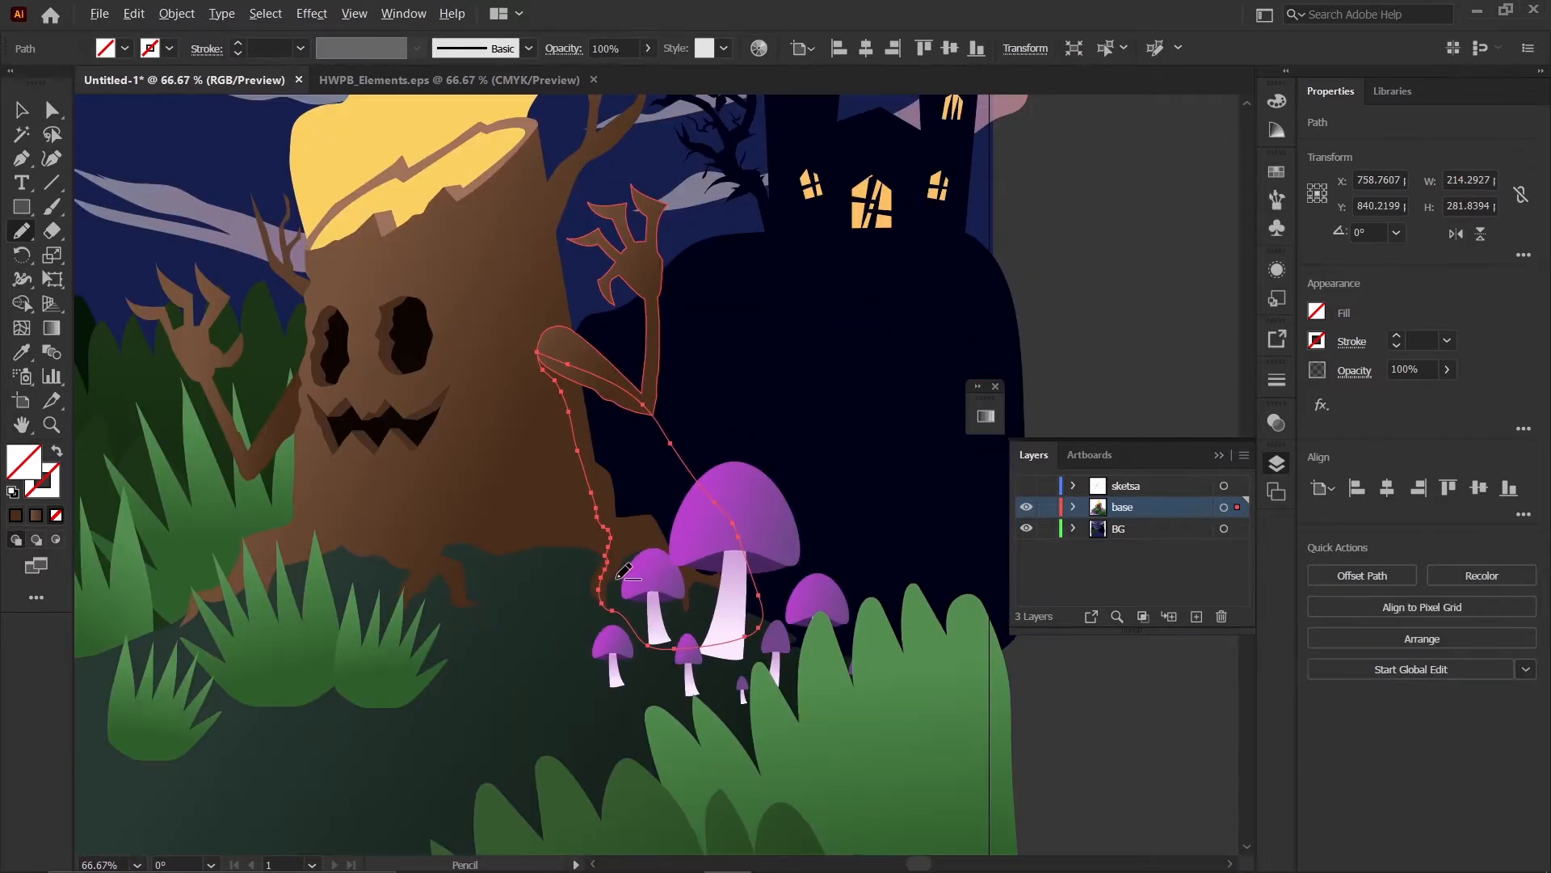
- Fill the closed shading shape with solid dark brown 301C0E
click(16, 515)
double_click(24, 462)
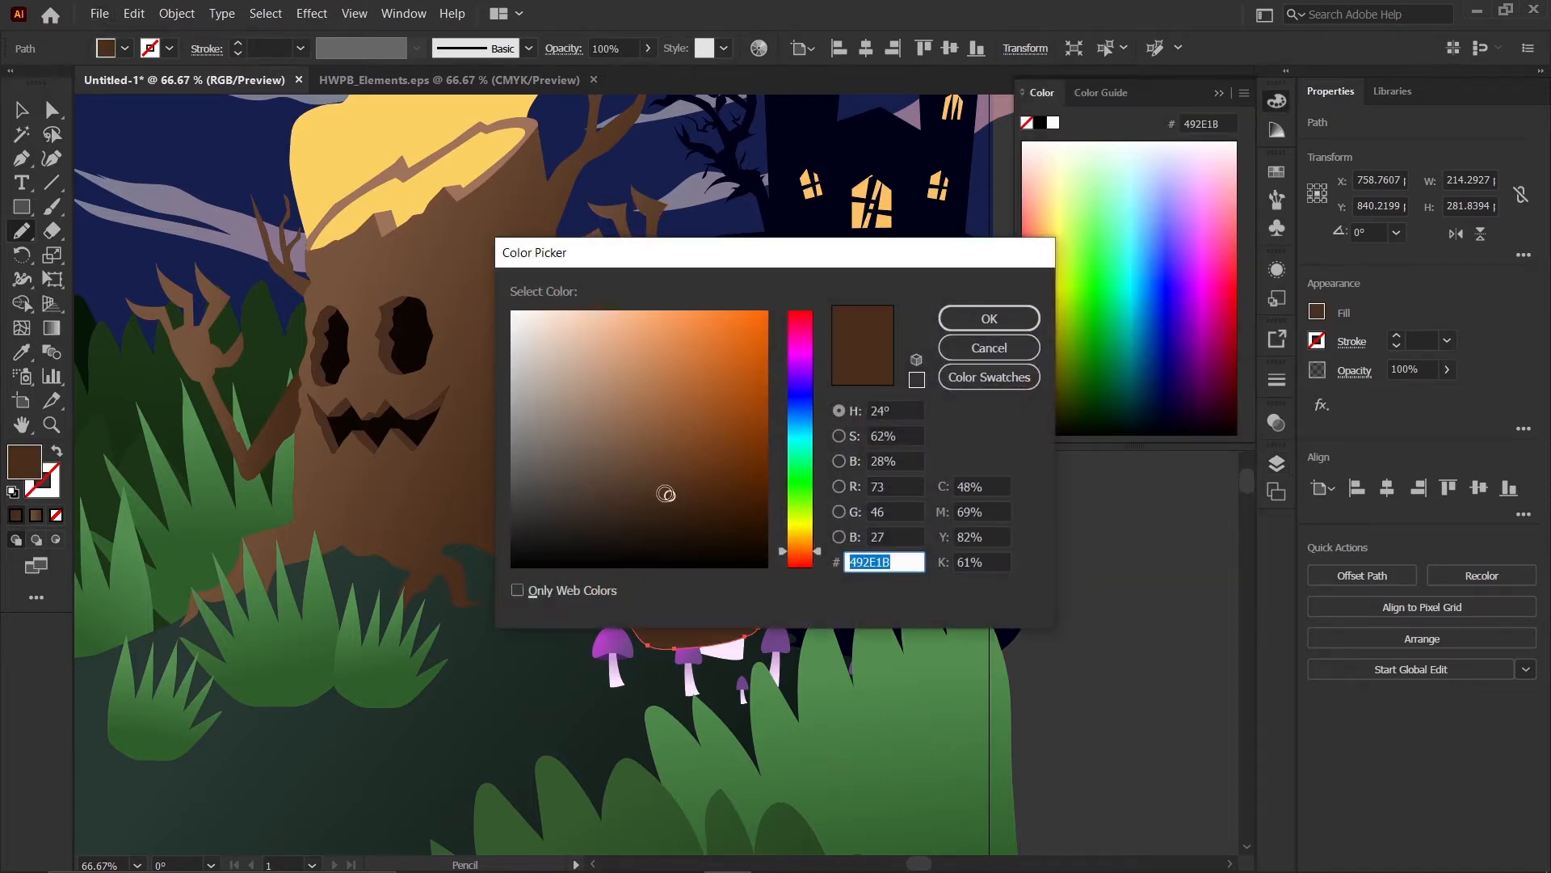
drag(665, 493, 693, 517)
key(Return)
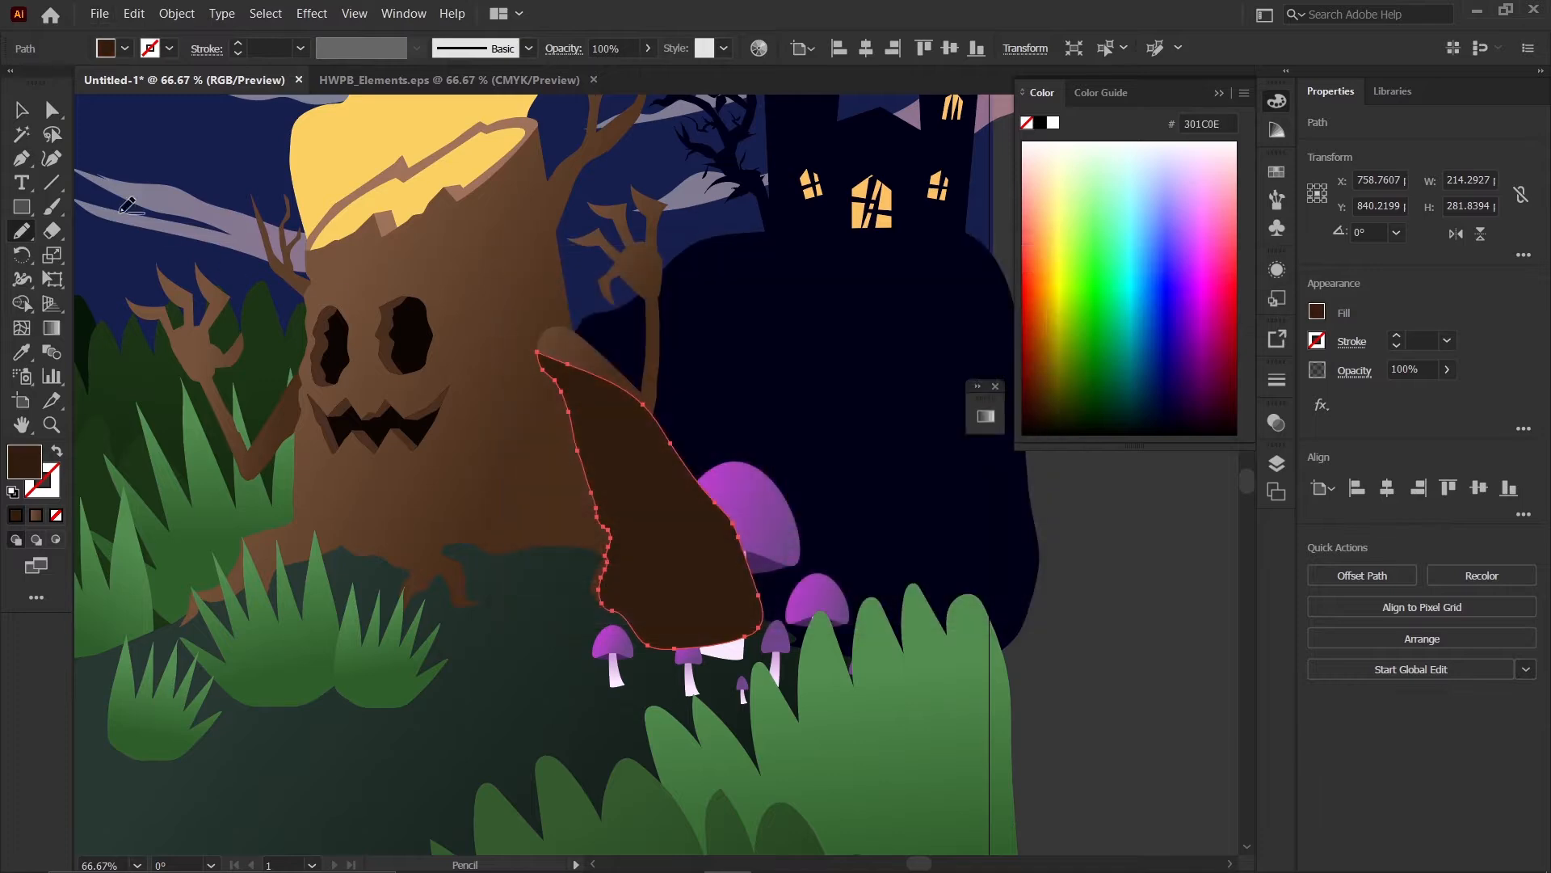
- Restack the dark brown shape directly in front of the trunk, behind the arm and mushrooms
click(19, 106)
scroll(659, 371, down, 2)
click(983, 608)
scroll(539, 477, up, 2)
click(762, 462)
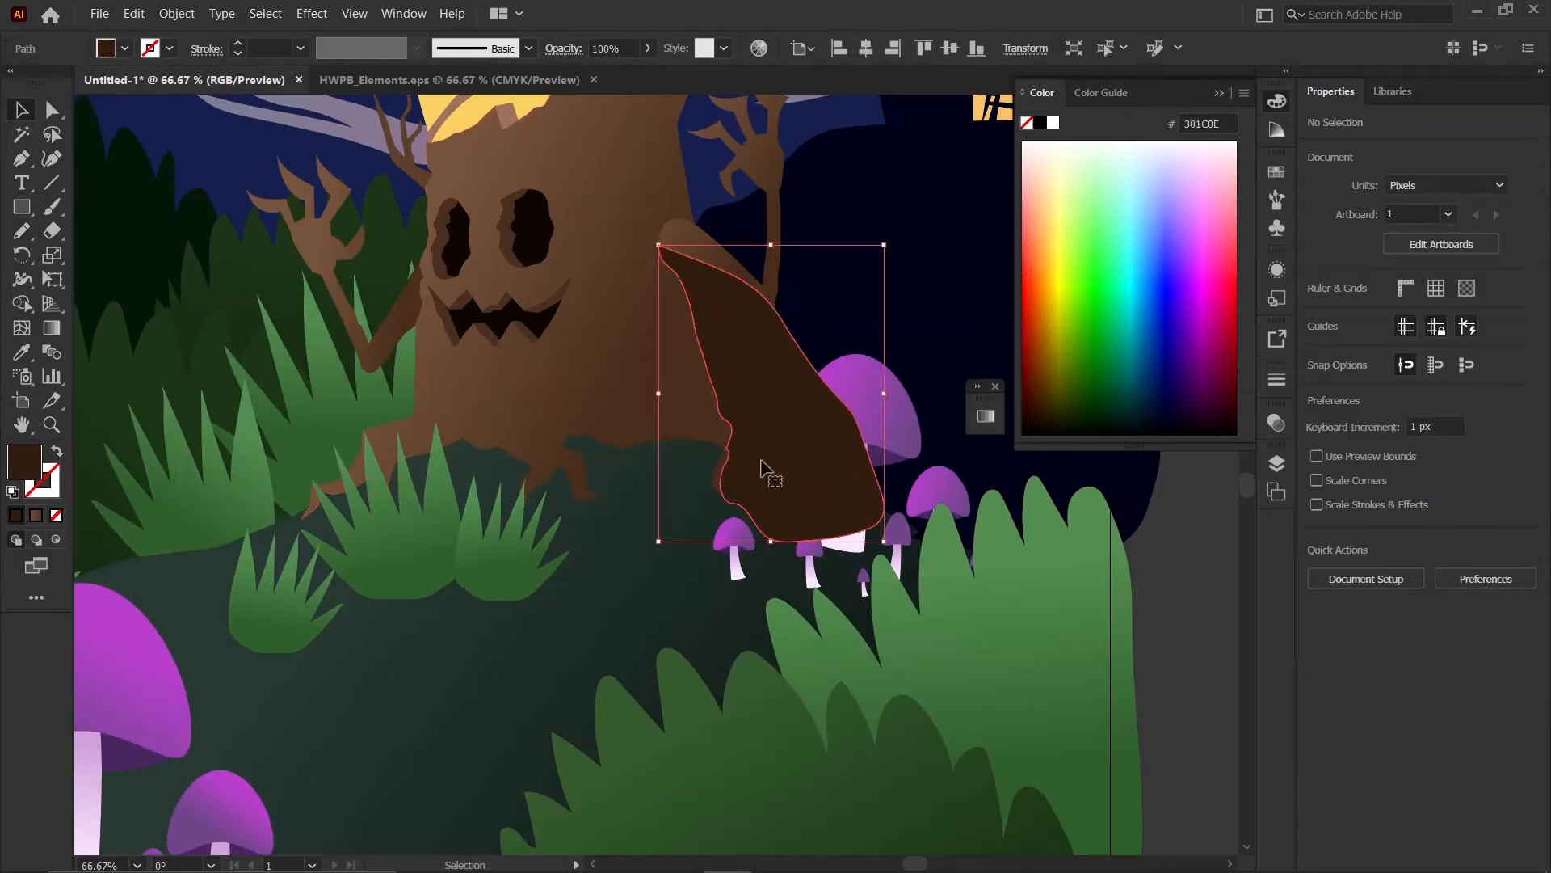
key(a)
key(ctrl+x)
click(733, 423)
key(ctrl+b)
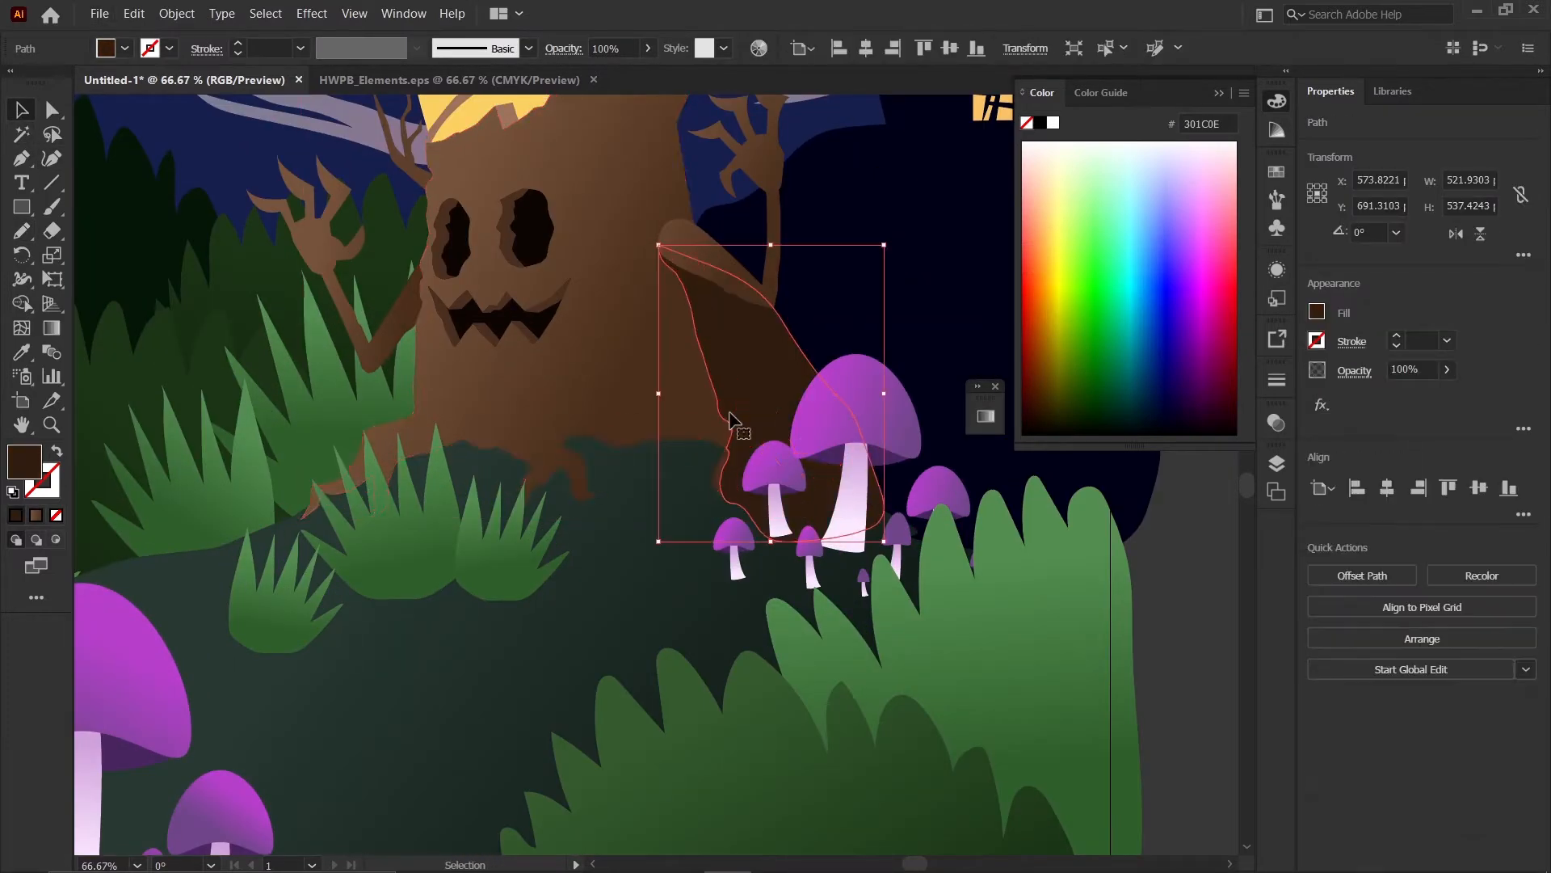
- Trim away the part of the dark shape outside the trunk with the Shape Builder tool
scroll(733, 424, down, 3)
scroll(614, 318, up, 5)
shift+click(520, 449)
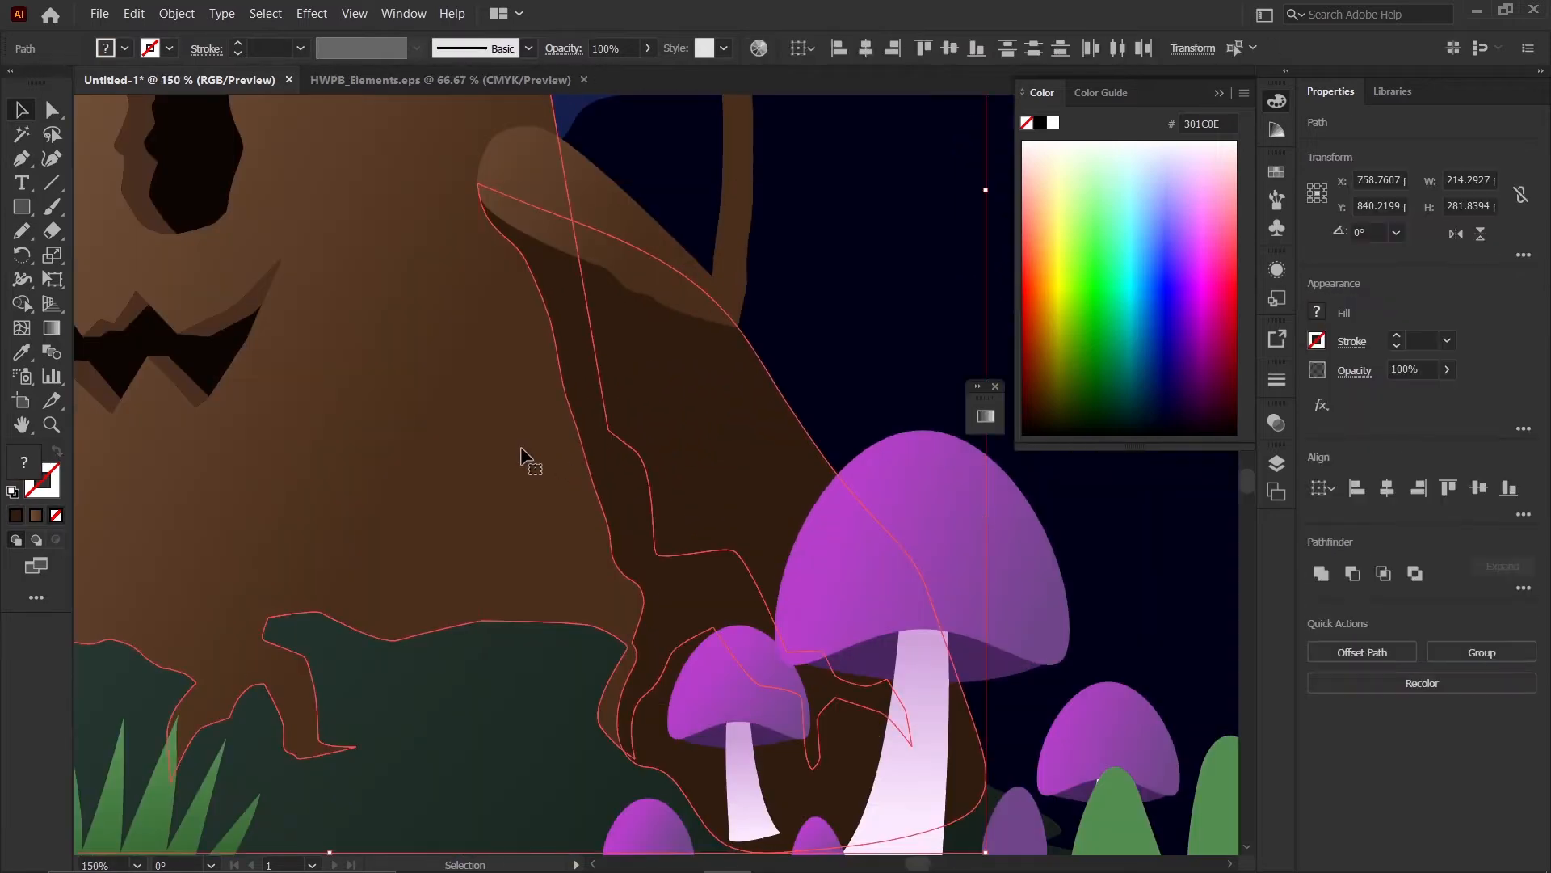
key(shift+m)
alt+click(722, 454)
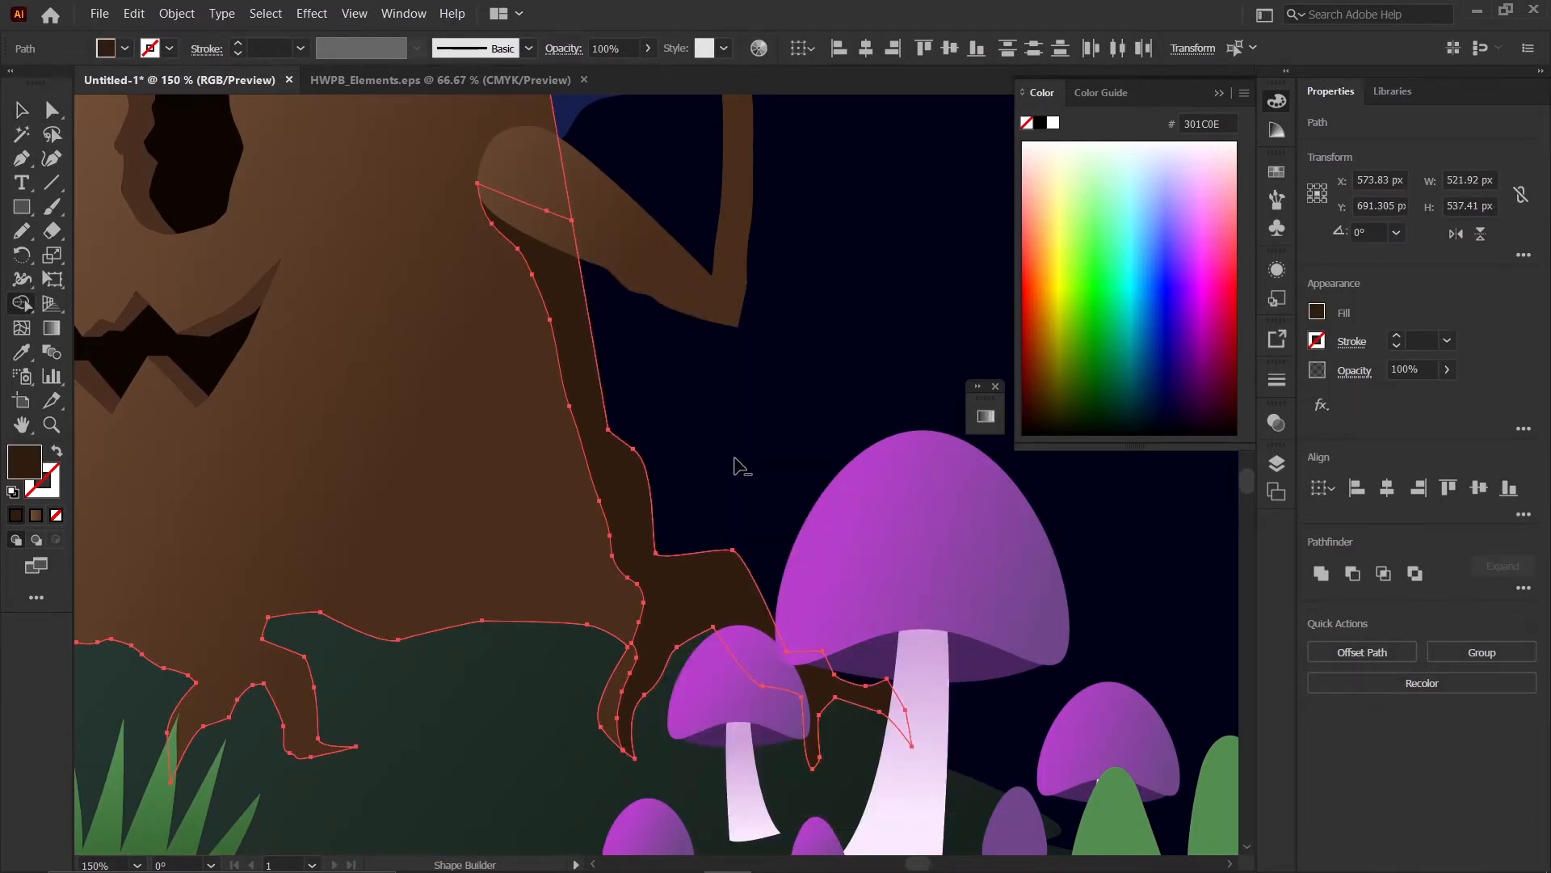
click(31, 113)
scroll(731, 415, down, 3)
click(970, 547)
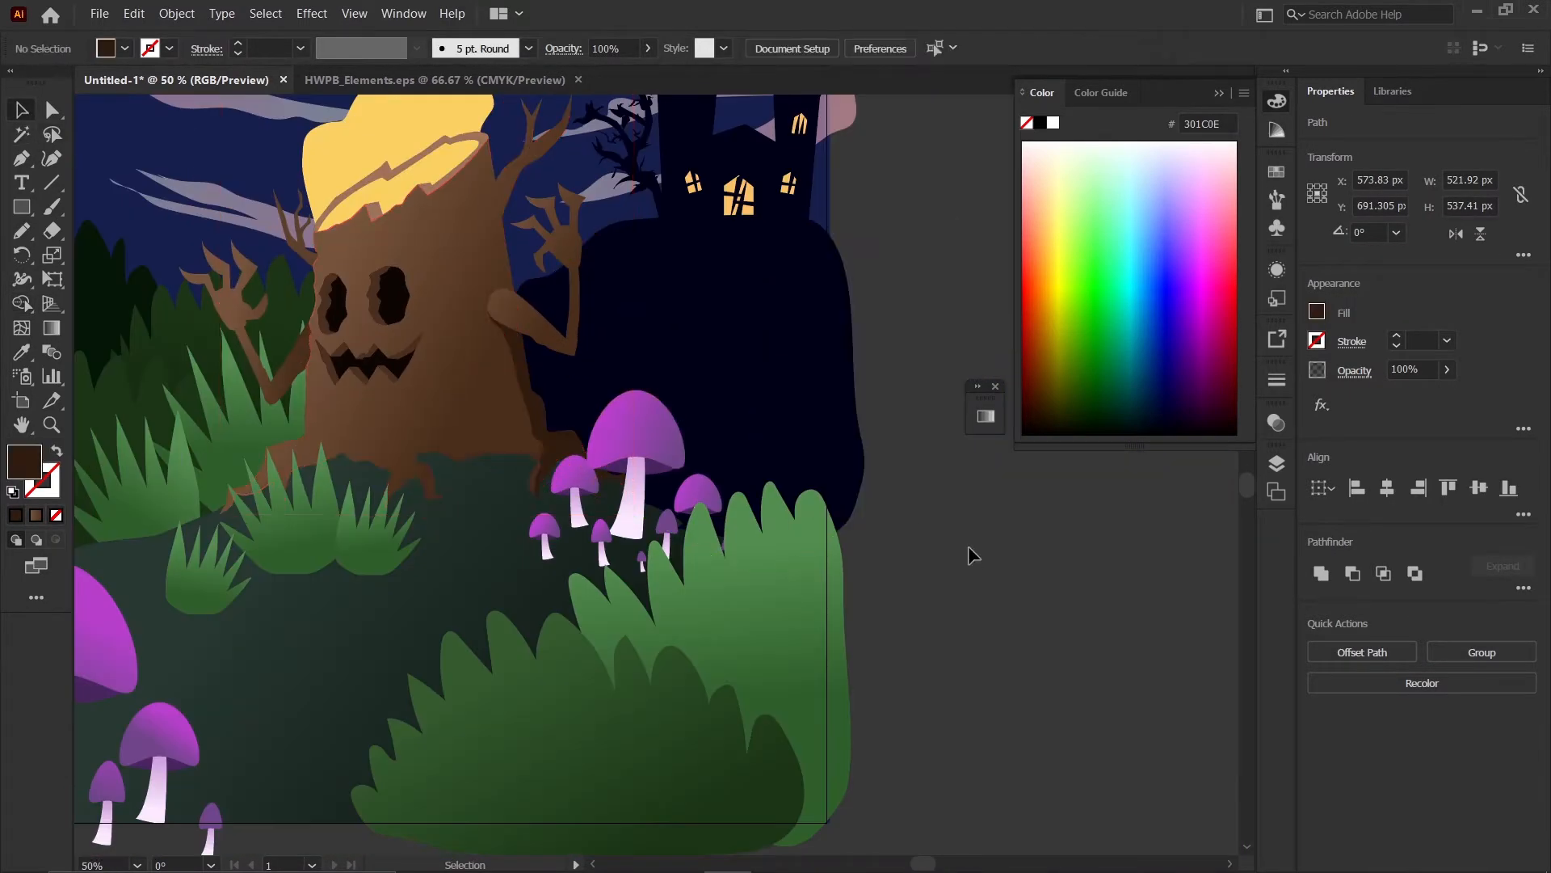
- Set the opacity of the trunk's side shadow to 40%
scroll(769, 426, down, 1)
scroll(618, 404, up, 2)
click(622, 448)
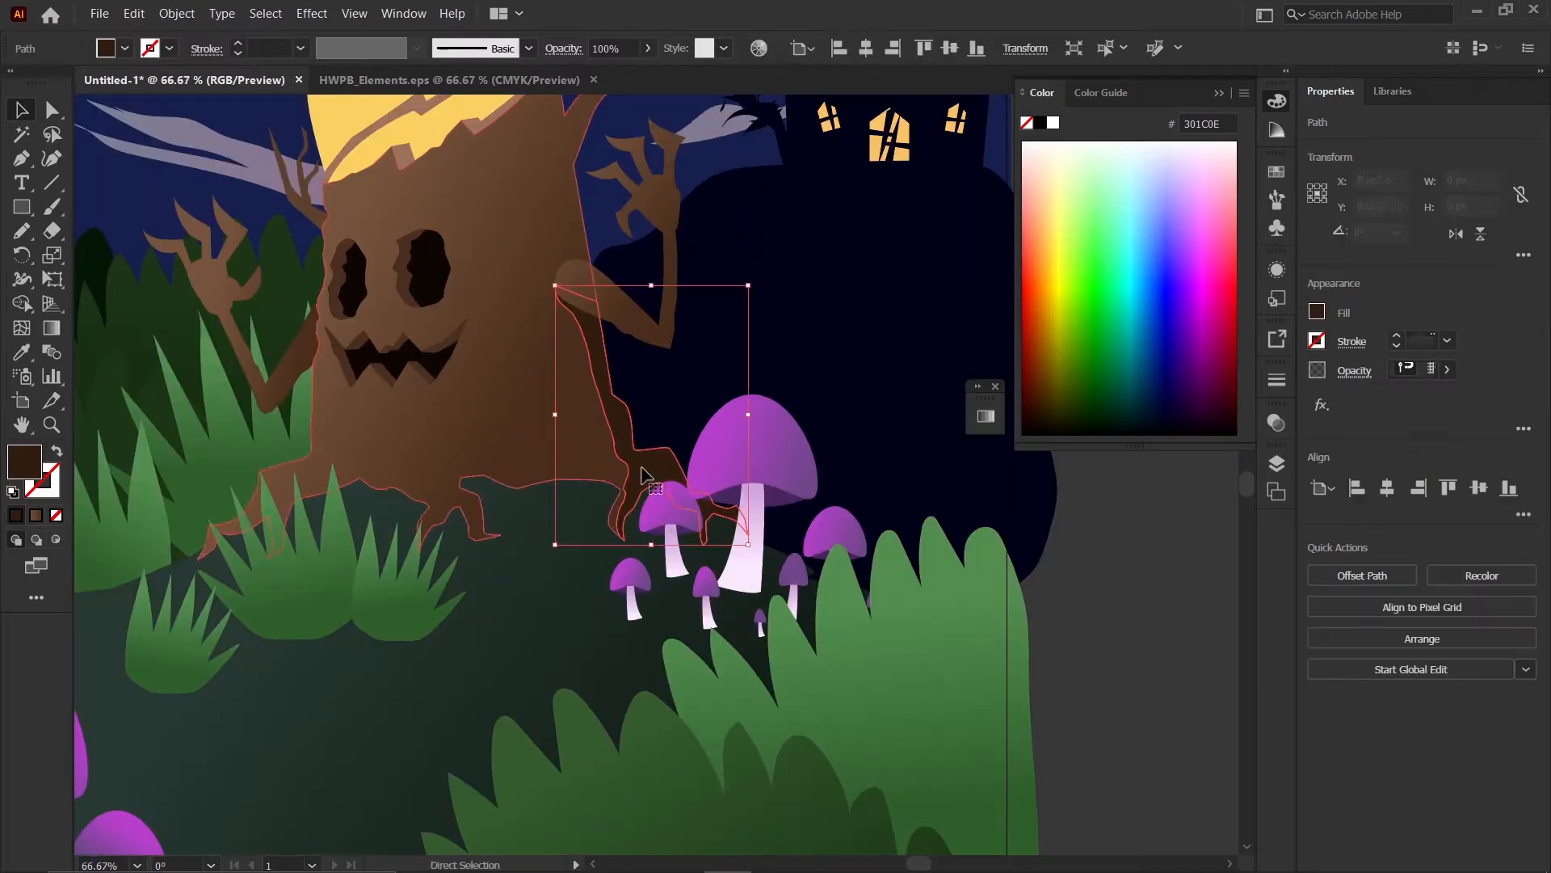
scroll(637, 471, up, 2)
click(636, 44)
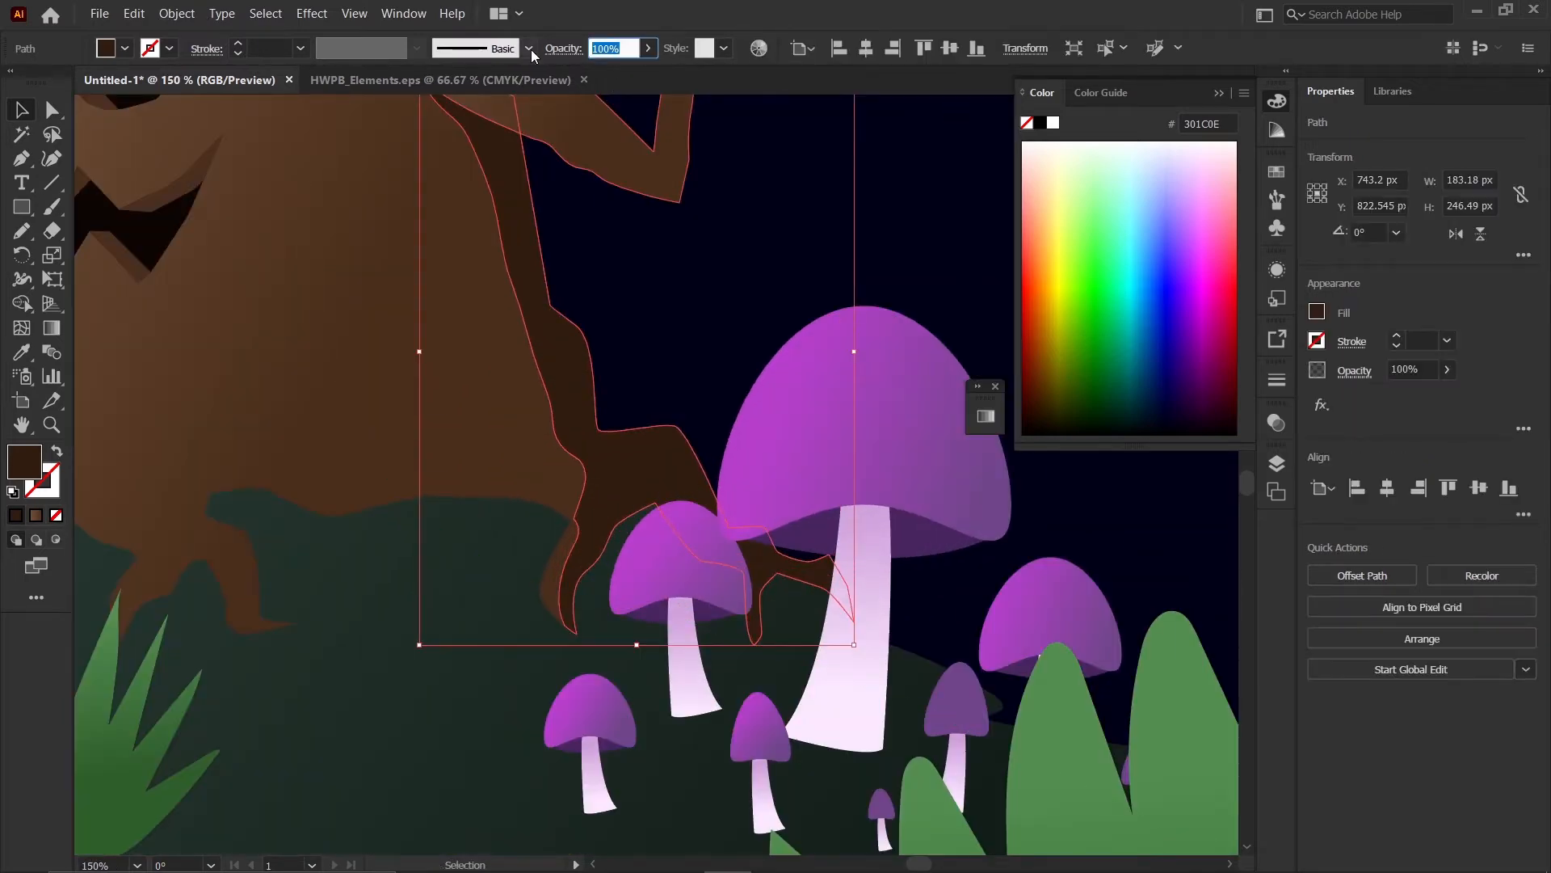
text(40)
key(Return)
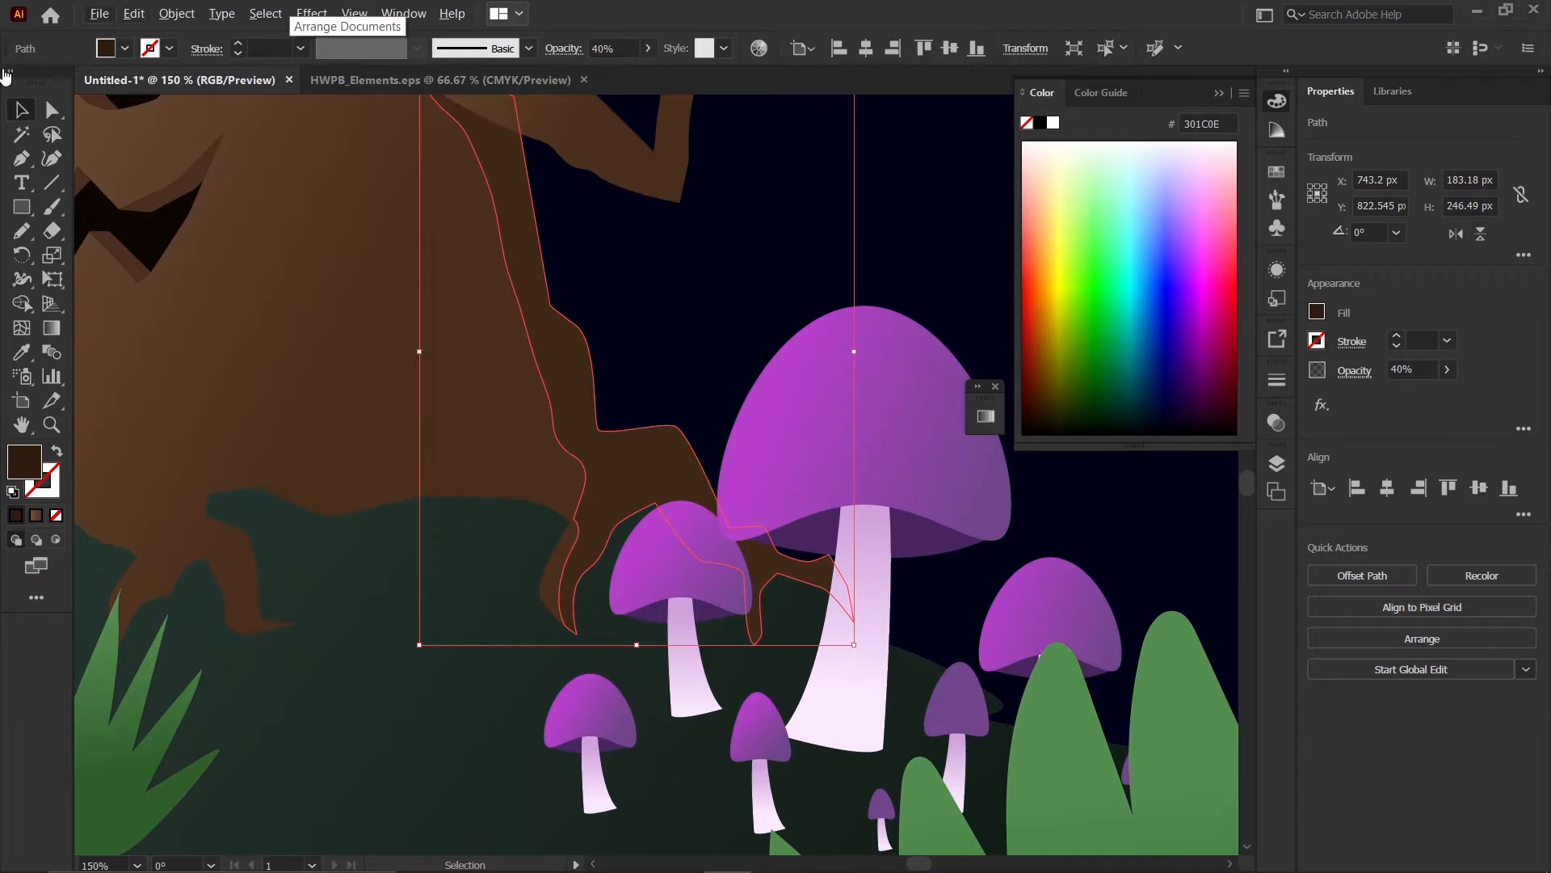
scroll(379, 238, down, 2)
click(934, 547)
scroll(337, 283, up, 2)
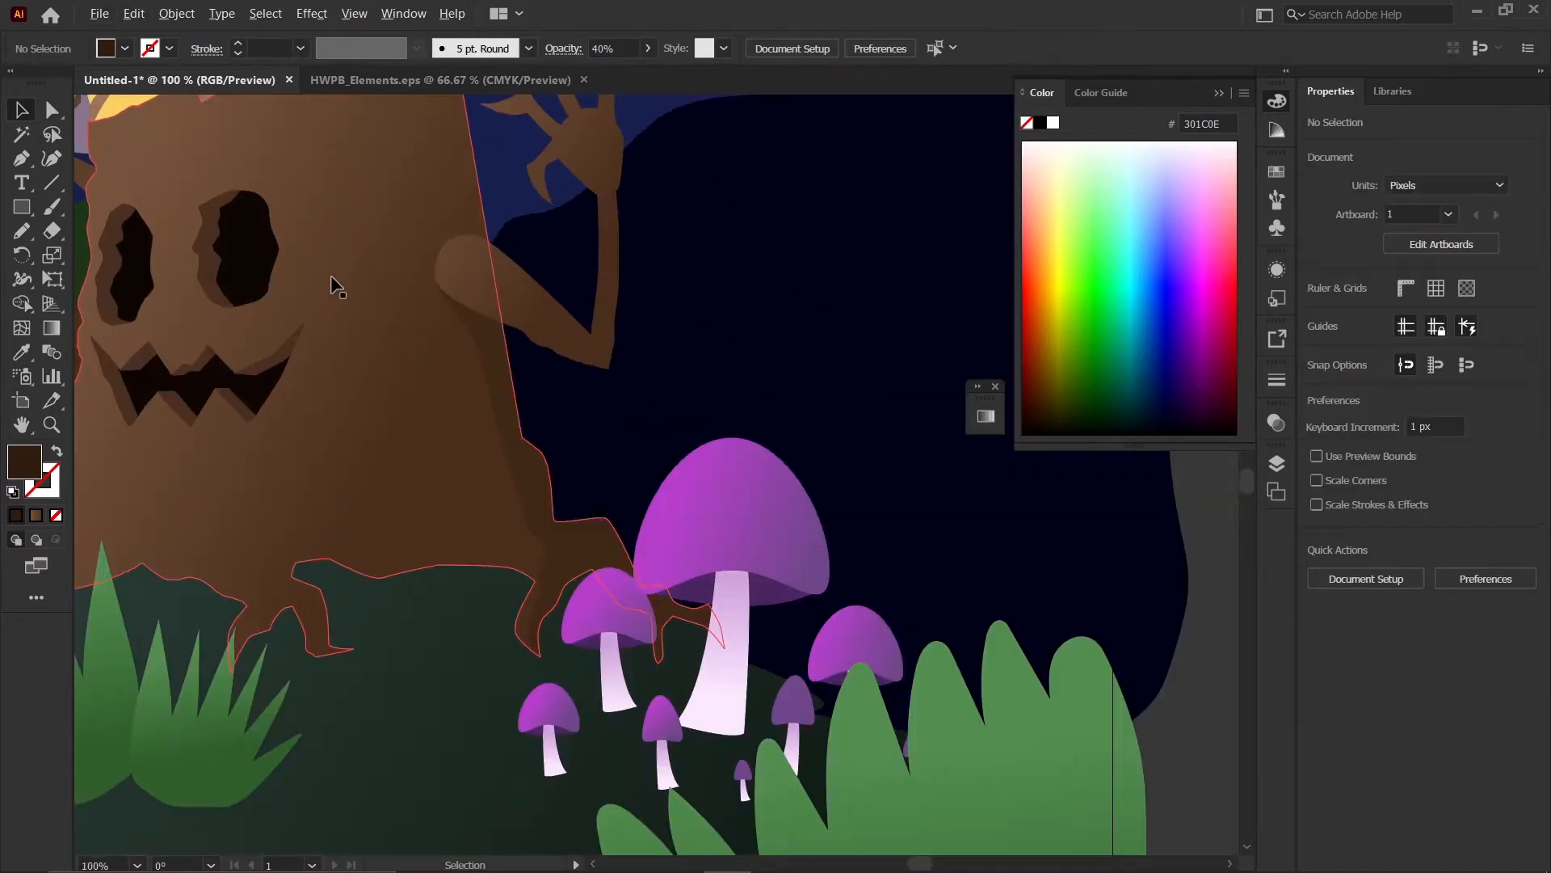
- Darken the trunk's side shadow fill to 231409
click(550, 498)
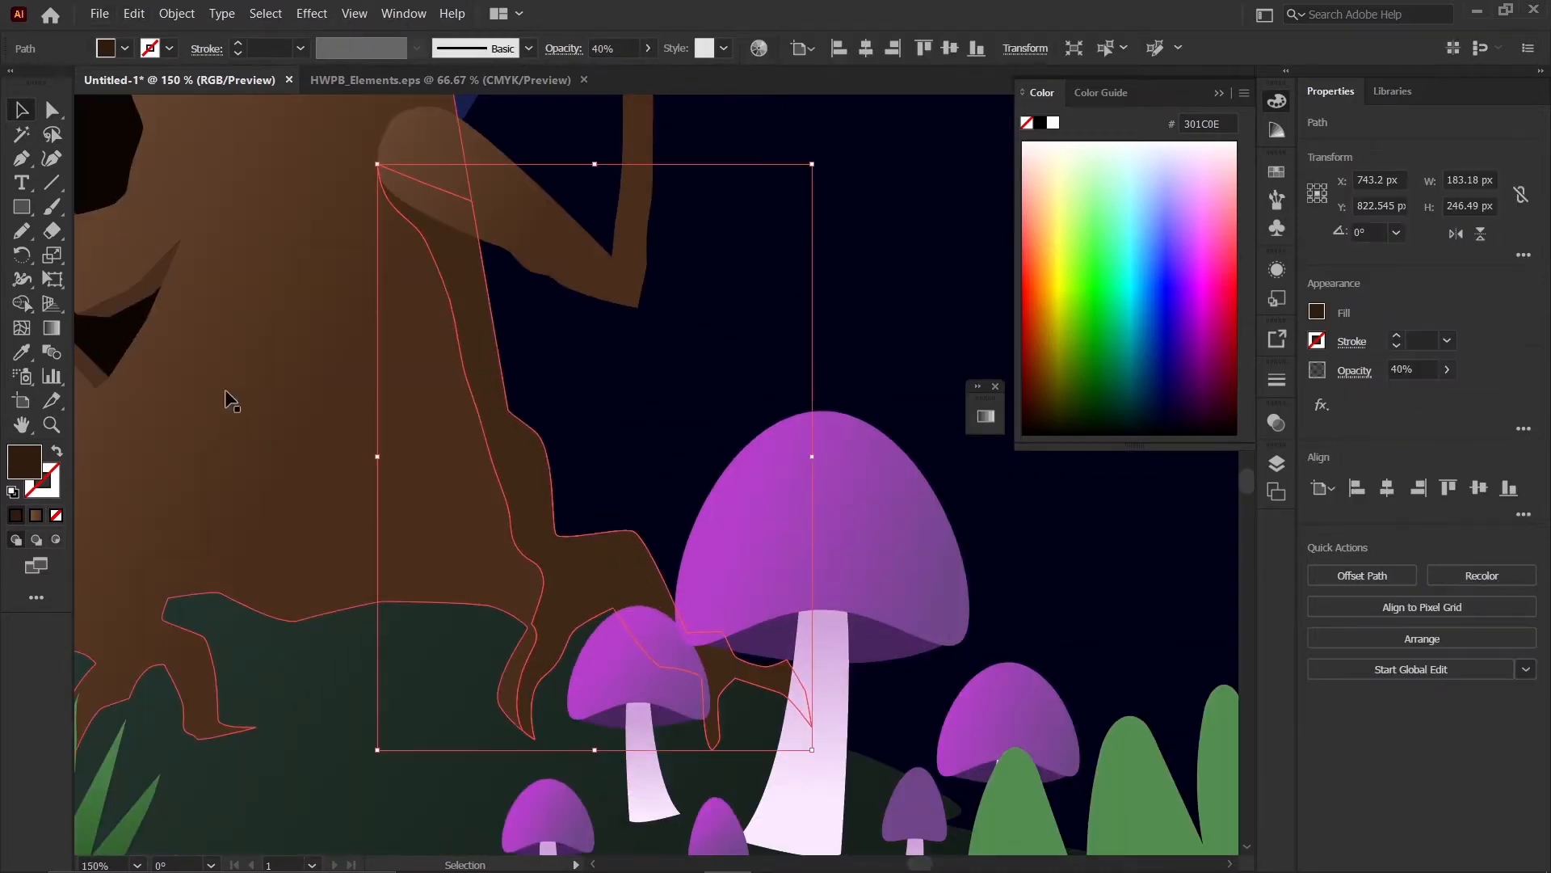
double_click(23, 466)
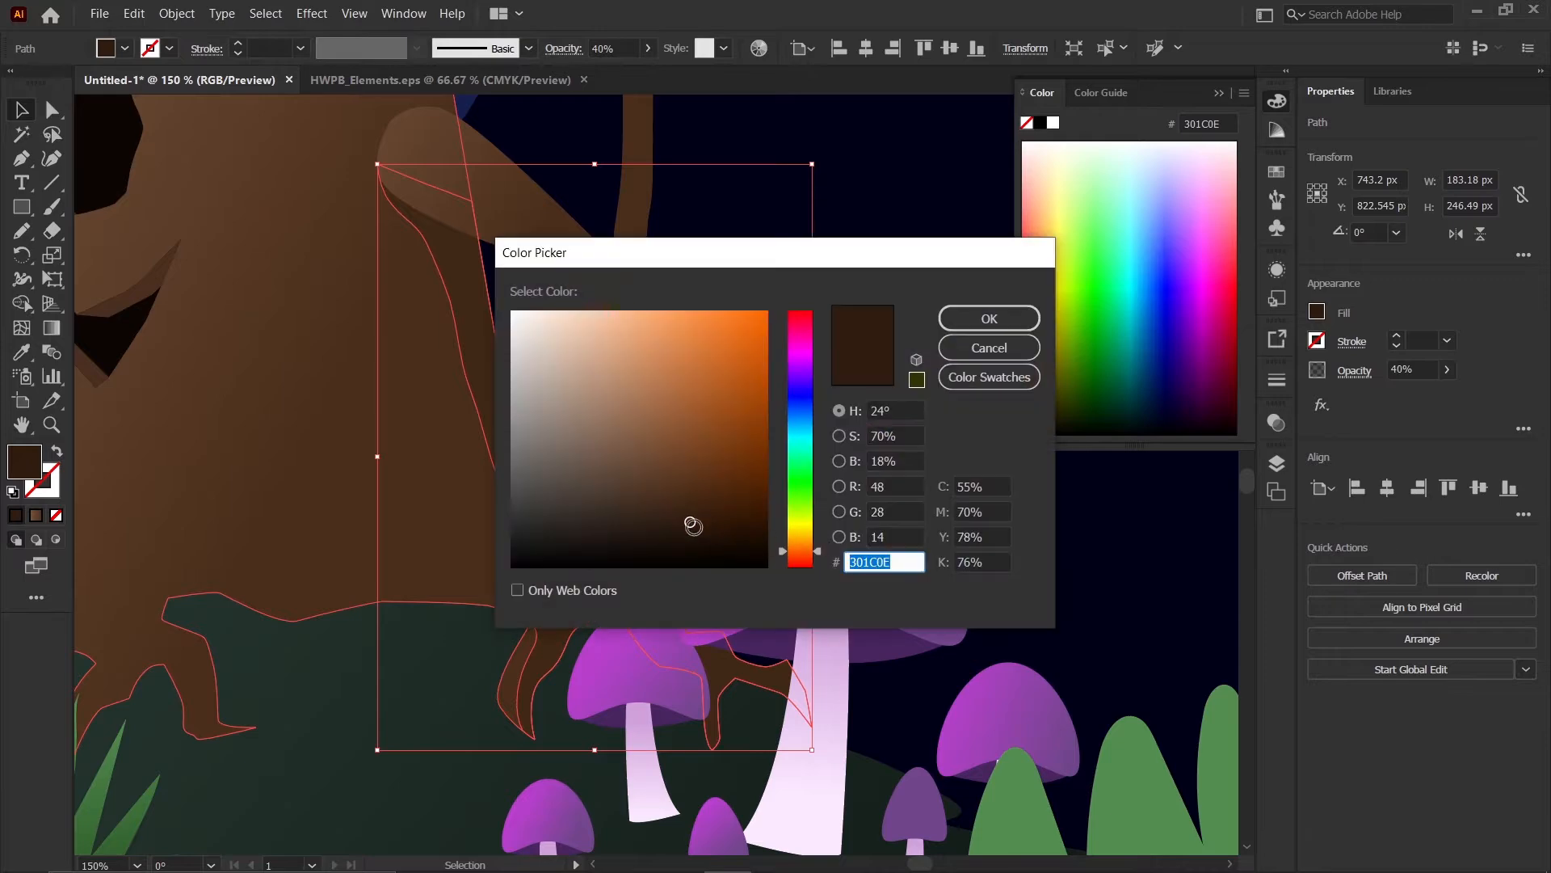
click(692, 528)
click(947, 328)
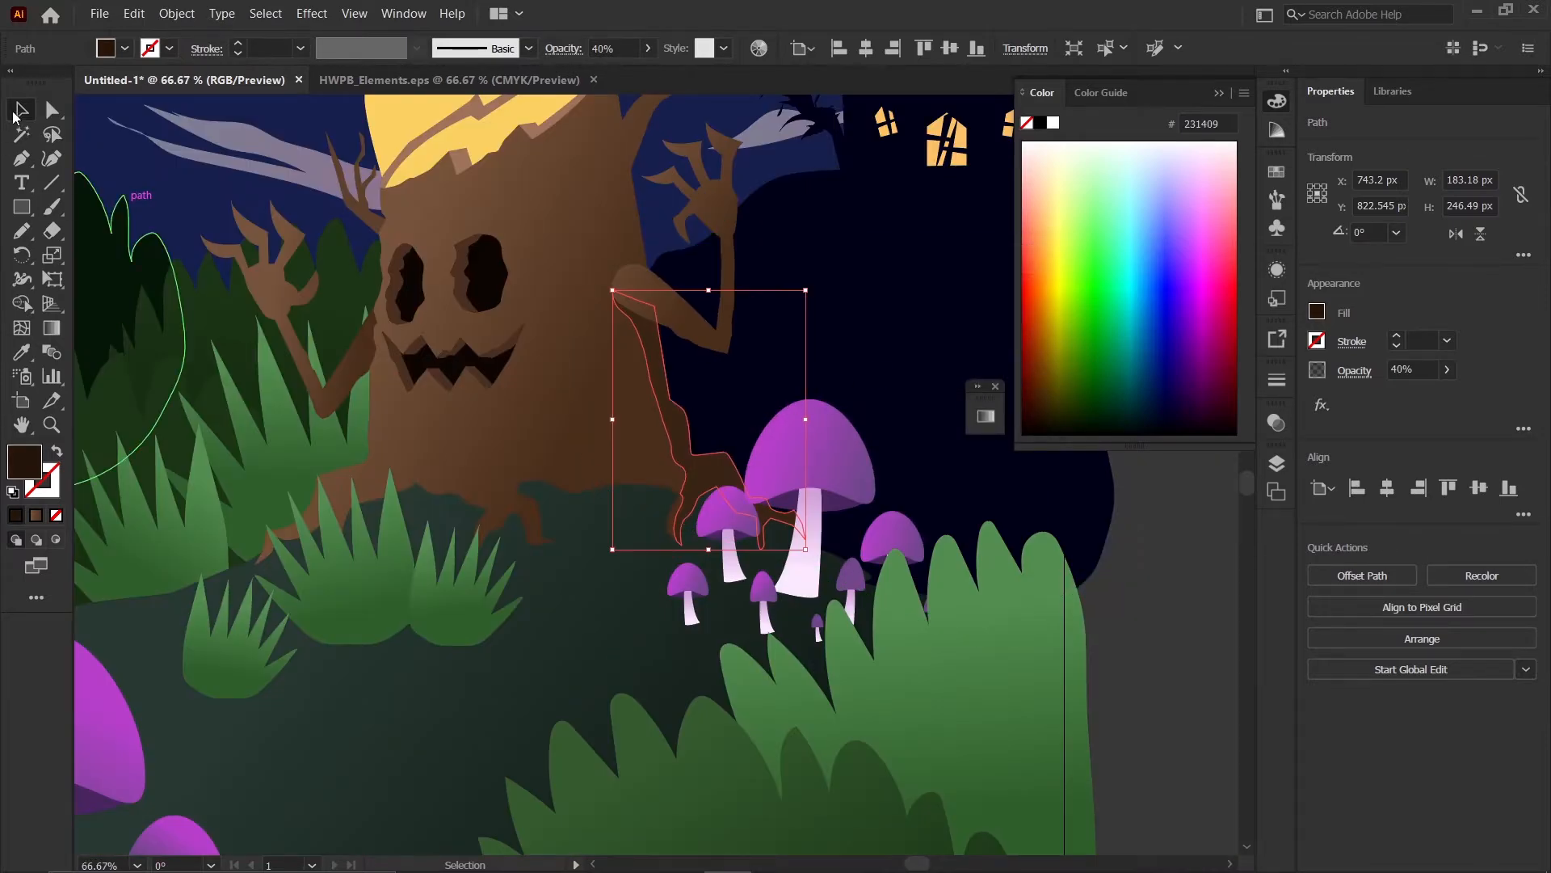
scroll(517, 368, down, 1)
click(998, 550)
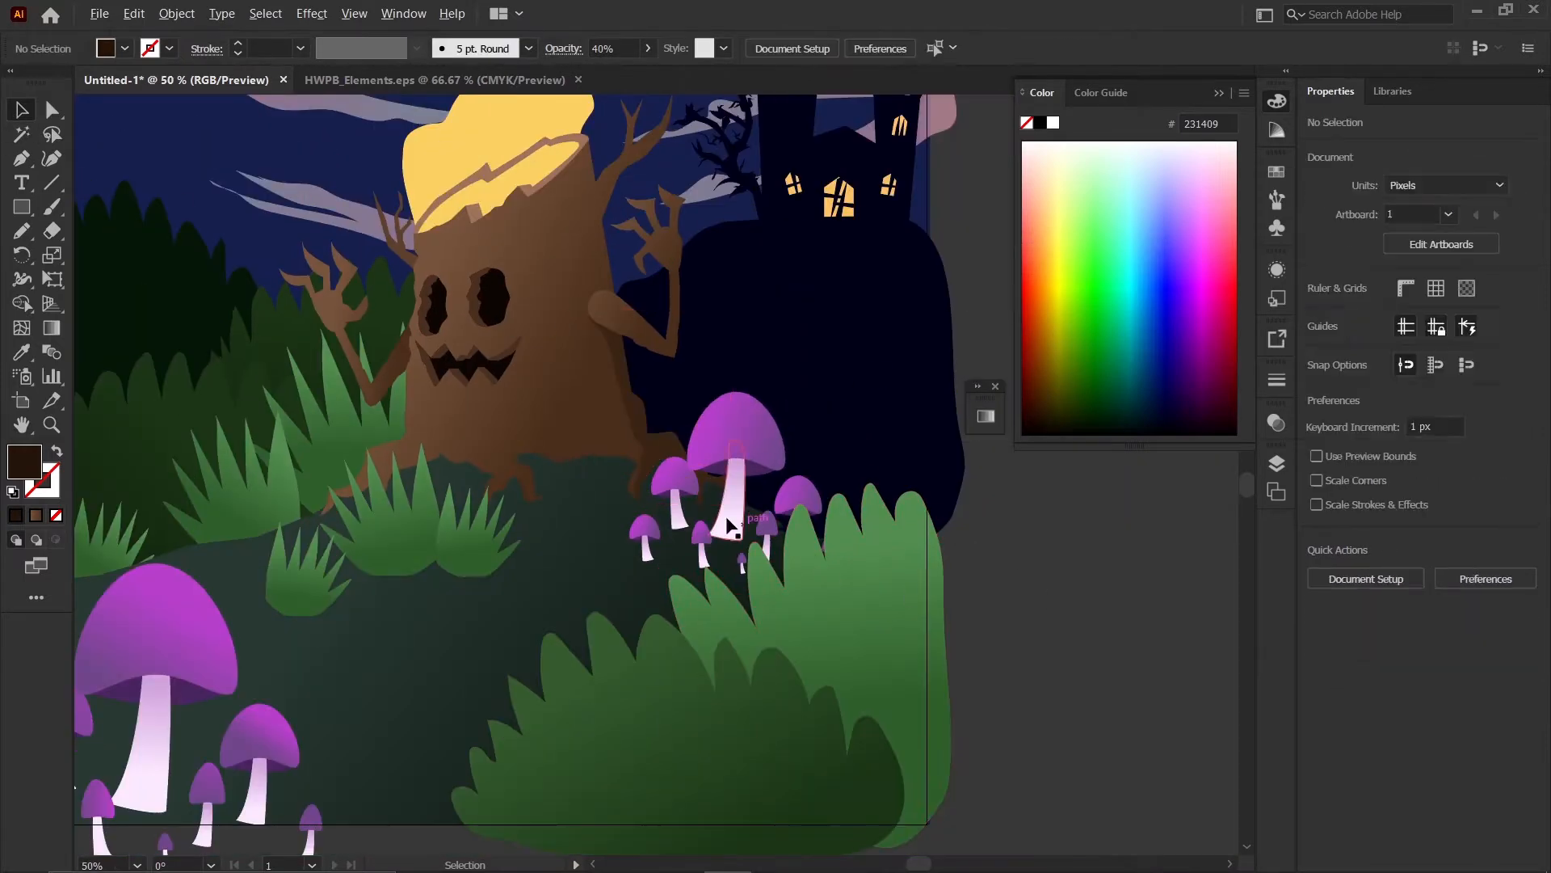
- Draw a closed freehand shape about 382 × 173 px over the trunk's roots with the Pencil tool, its upper edge following the trunk's base
scroll(583, 453, up, 3)
scroll(436, 497, down, 3)
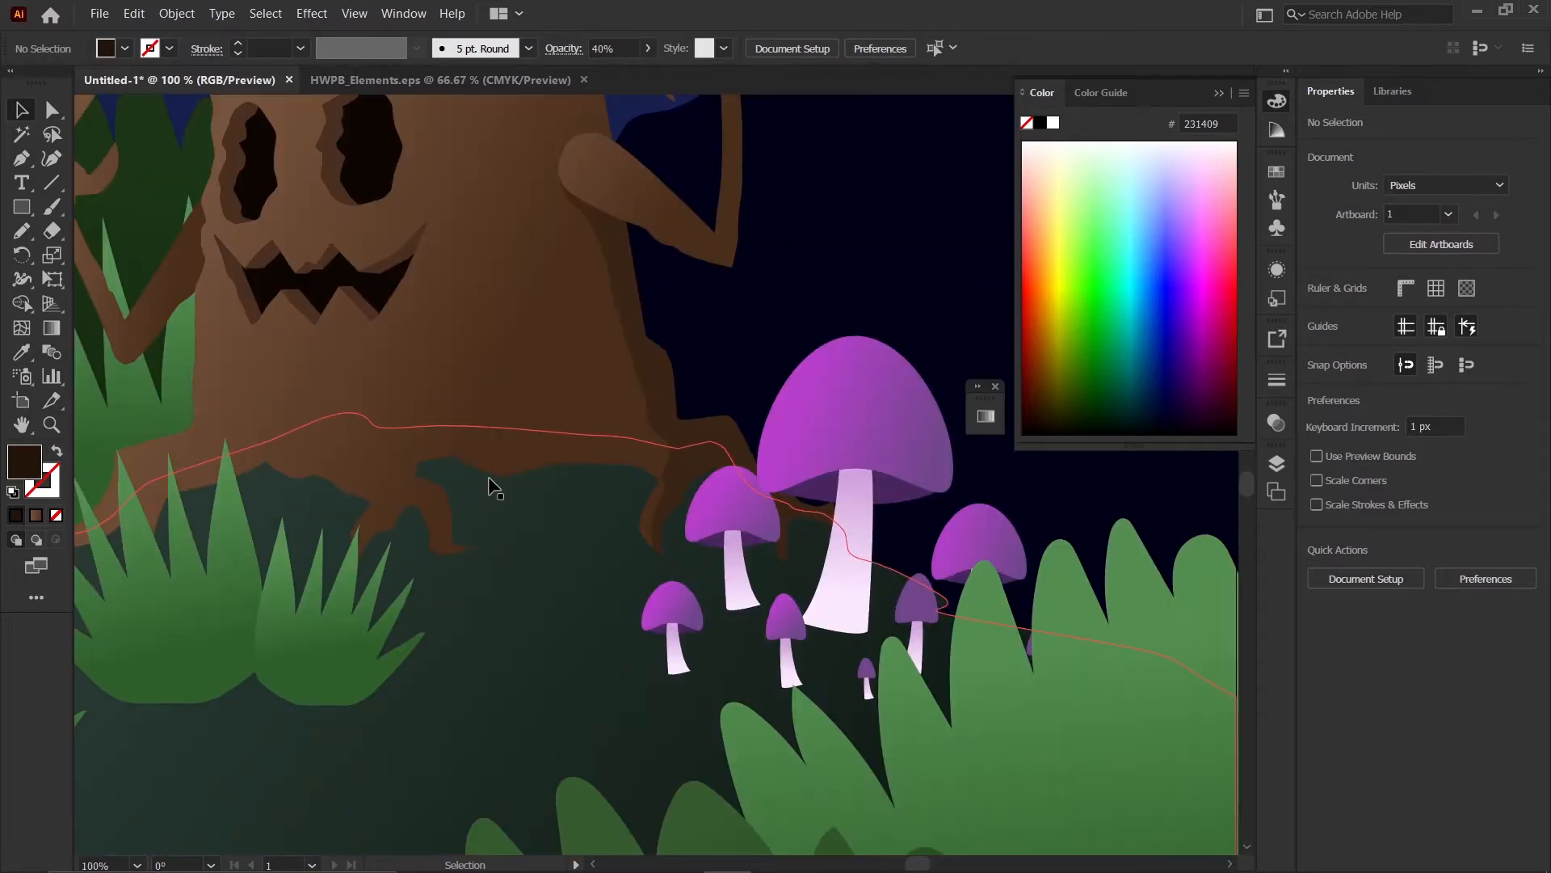
key(n)
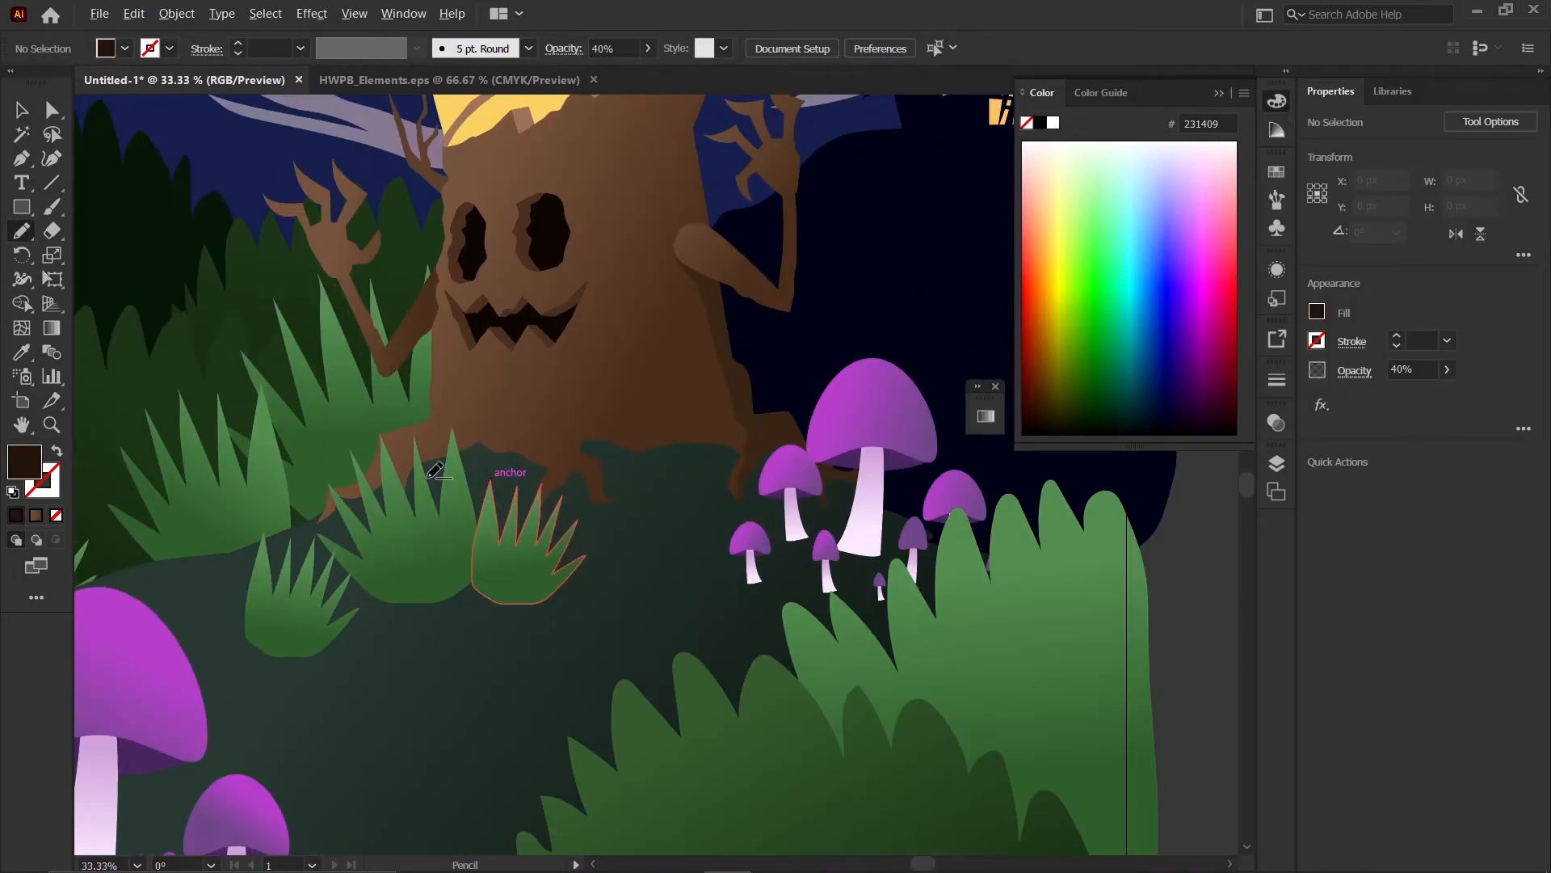
scroll(435, 470, up, 1)
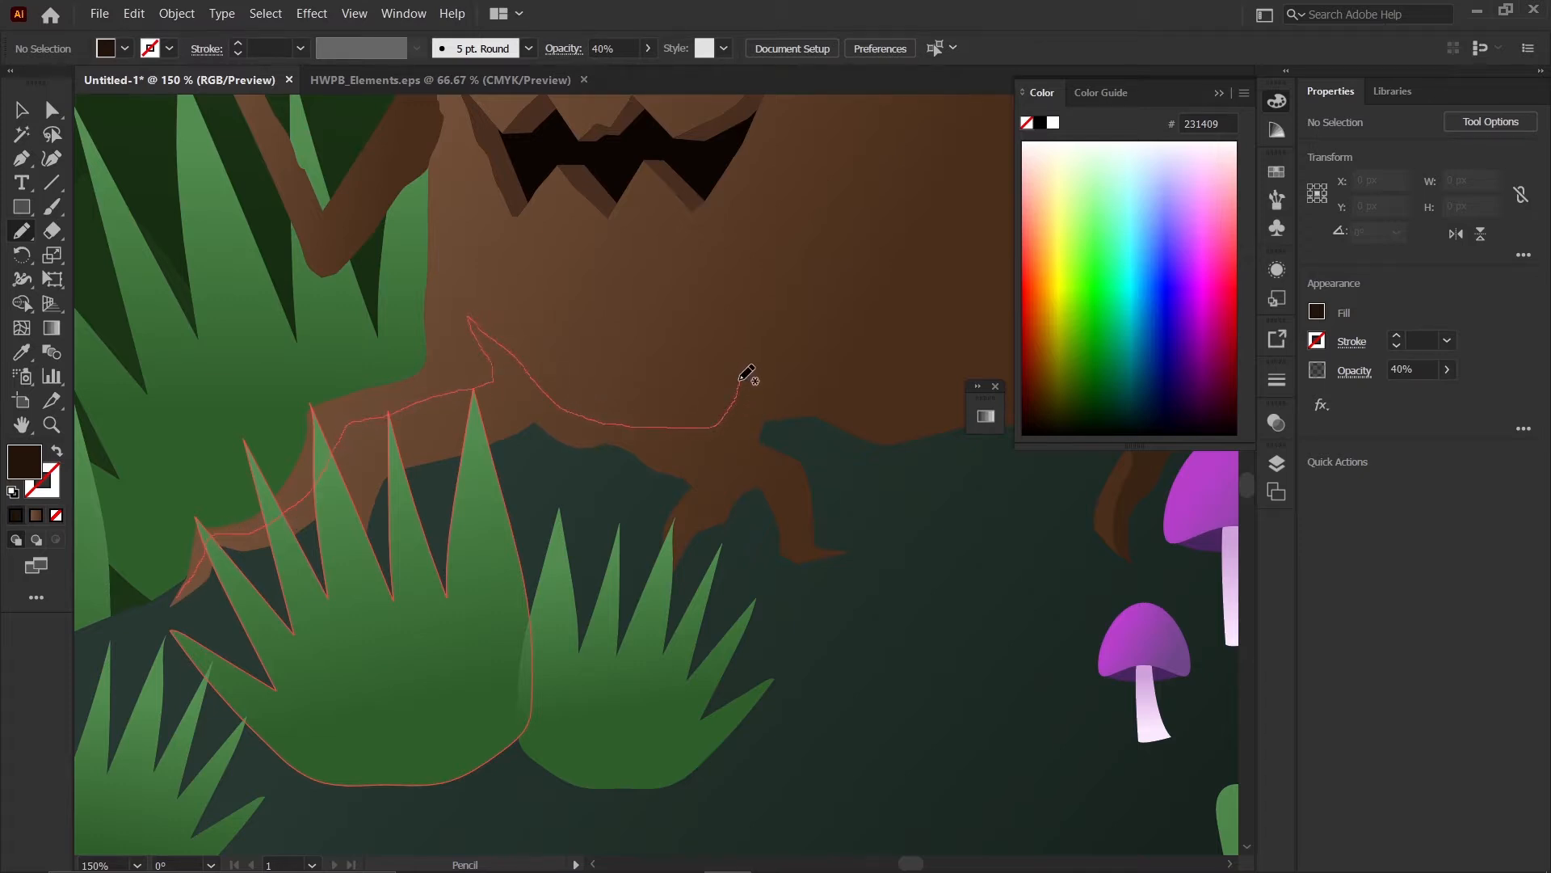
drag(756, 353, 462, 344)
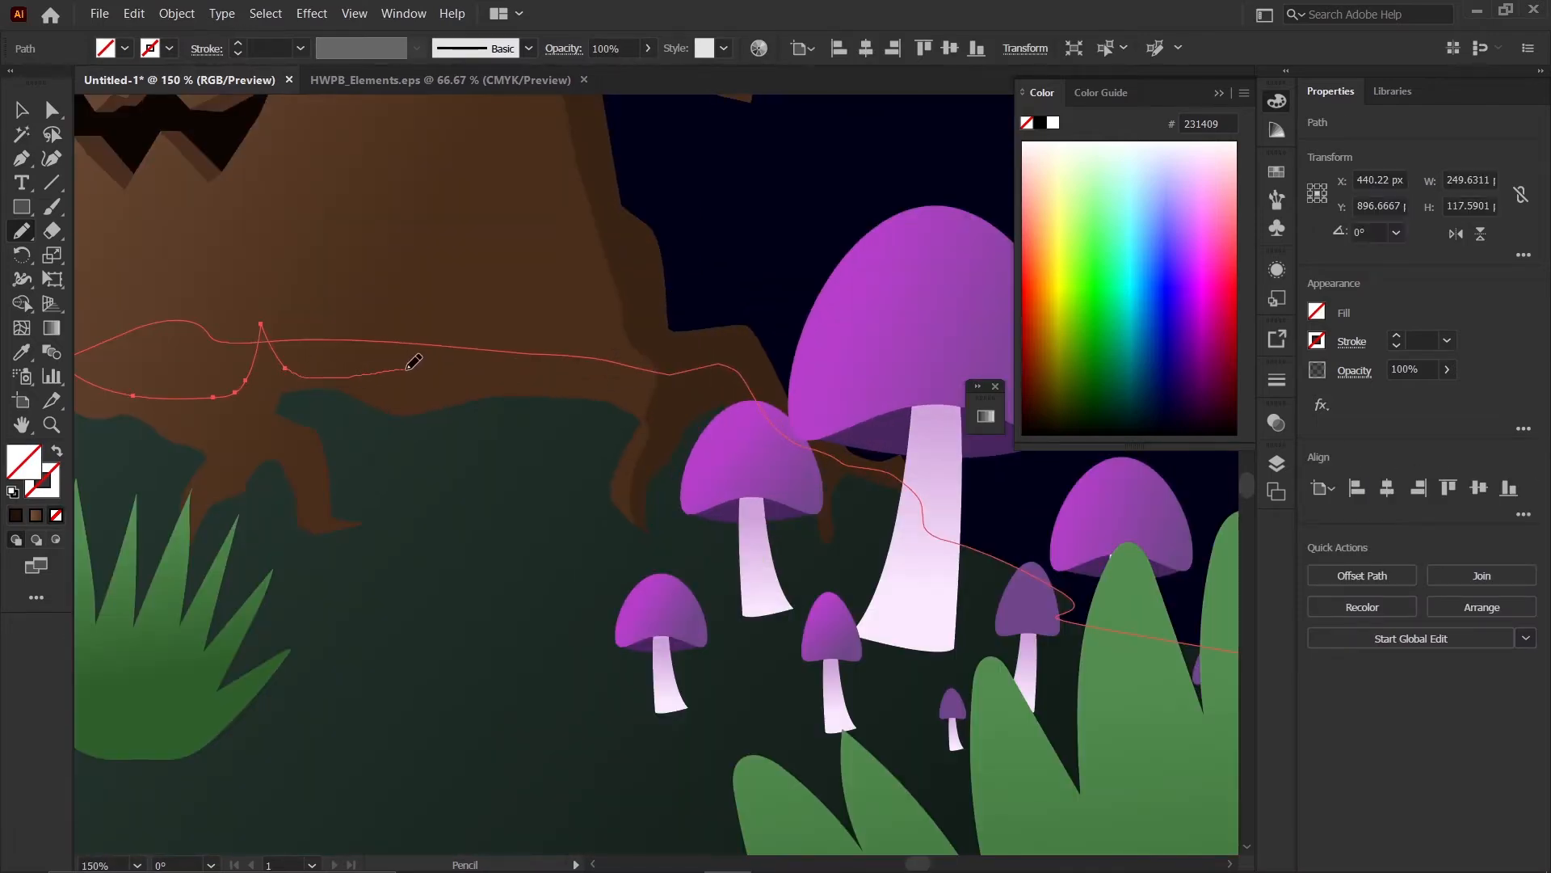
drag(594, 386, 607, 393)
scroll(608, 394, down, 2)
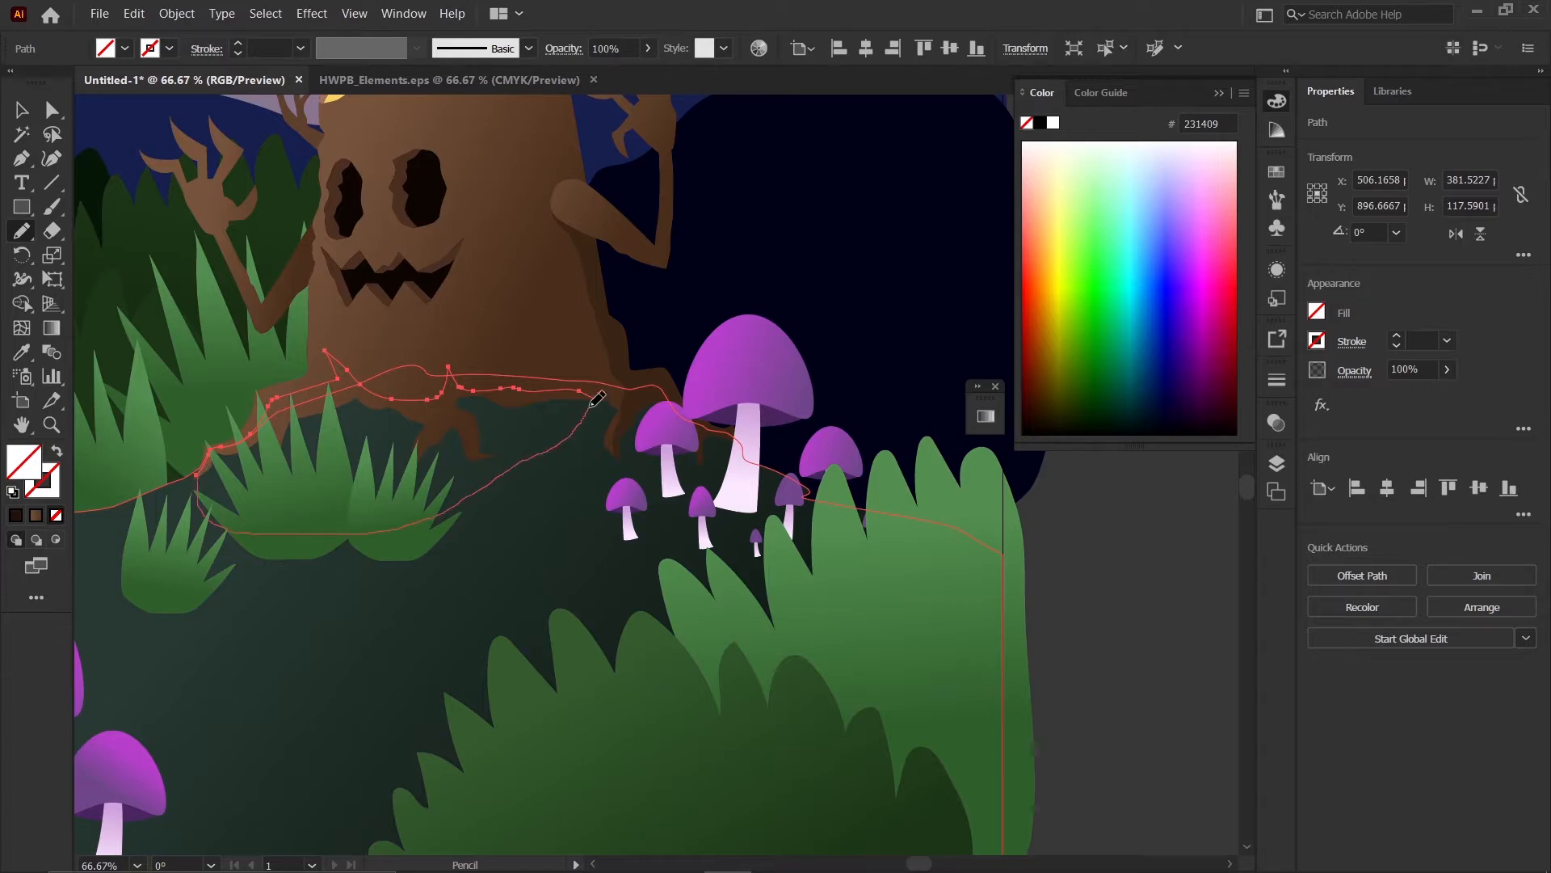
drag(596, 398, 602, 401)
scroll(638, 436, up, 2)
scroll(639, 436, down, 4)
scroll(646, 449, up, 1)
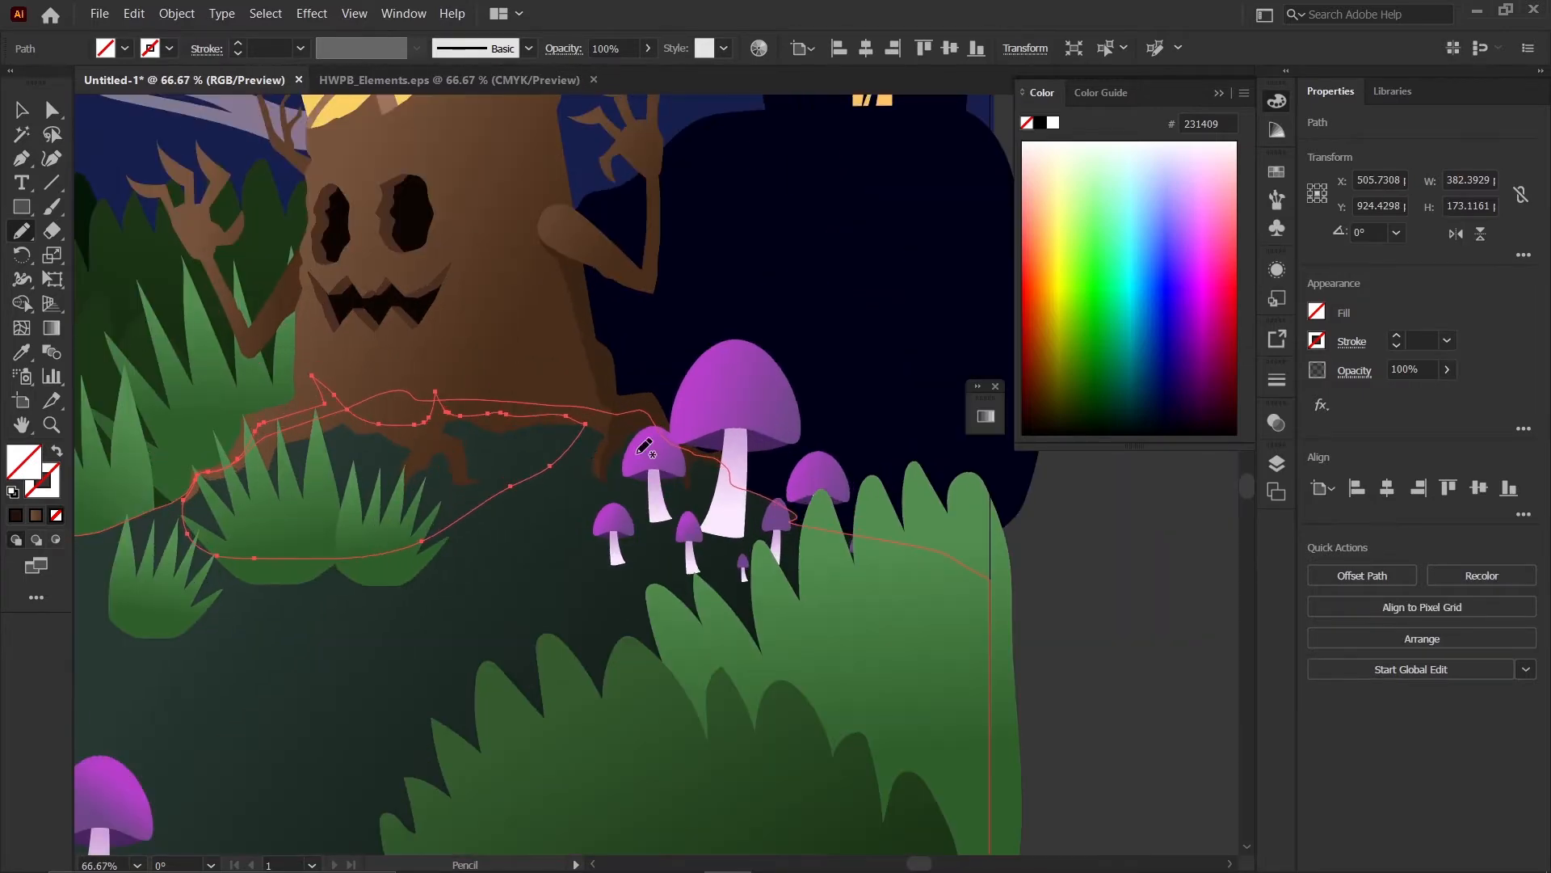
- Copy the trunk's side shadow appearance, fill 231409 at 40% opacity, onto the new root shape with the Eyedropper
key(i)
click(669, 363)
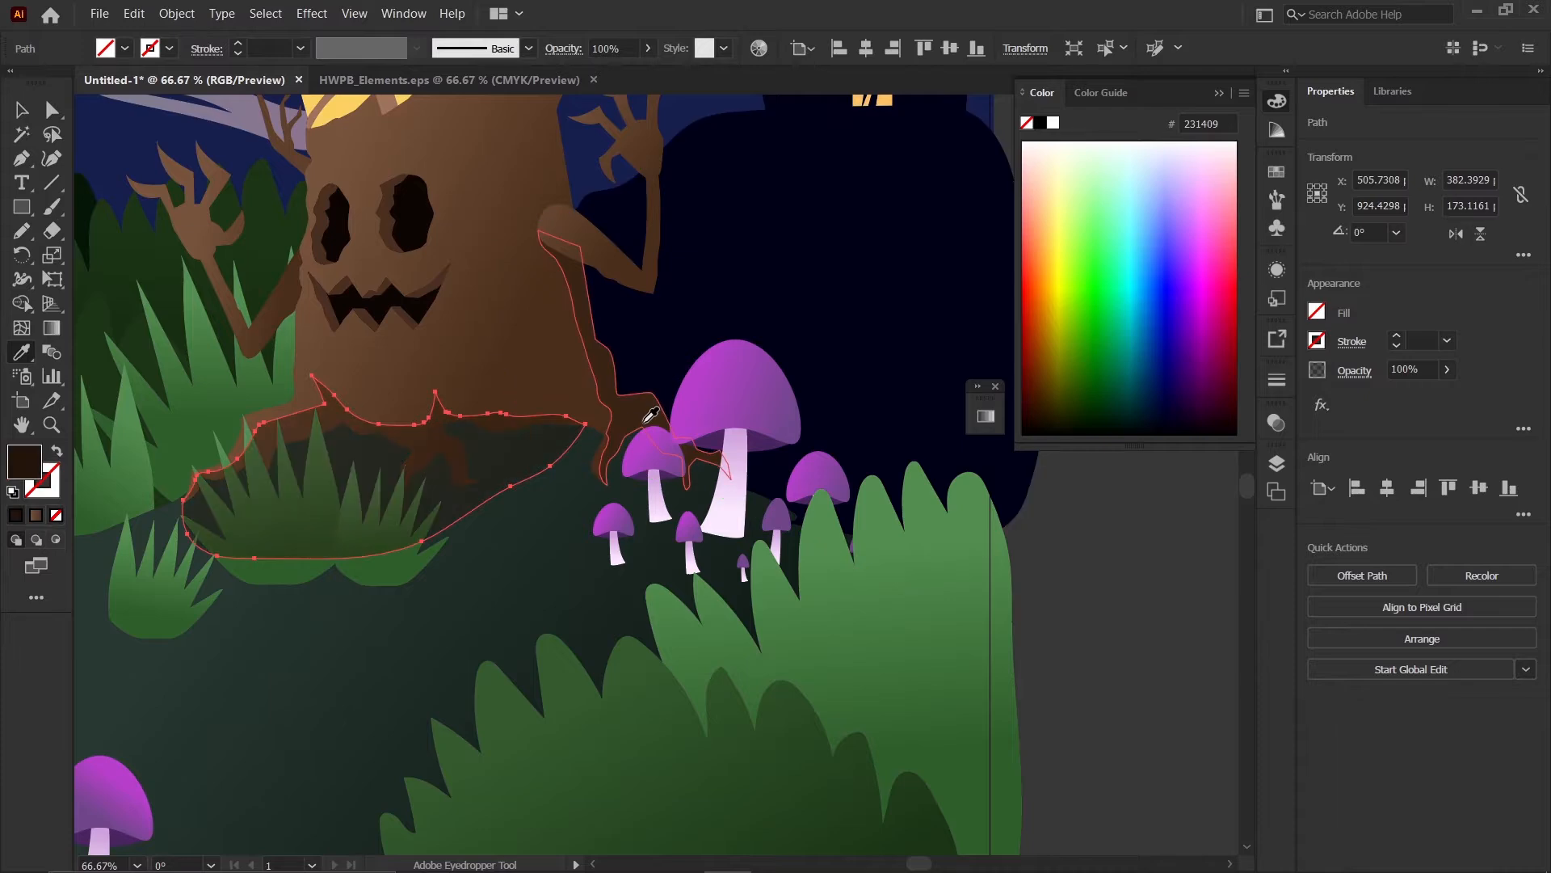
click(28, 117)
scroll(762, 395, down, 2)
click(914, 485)
scroll(550, 383, up, 3)
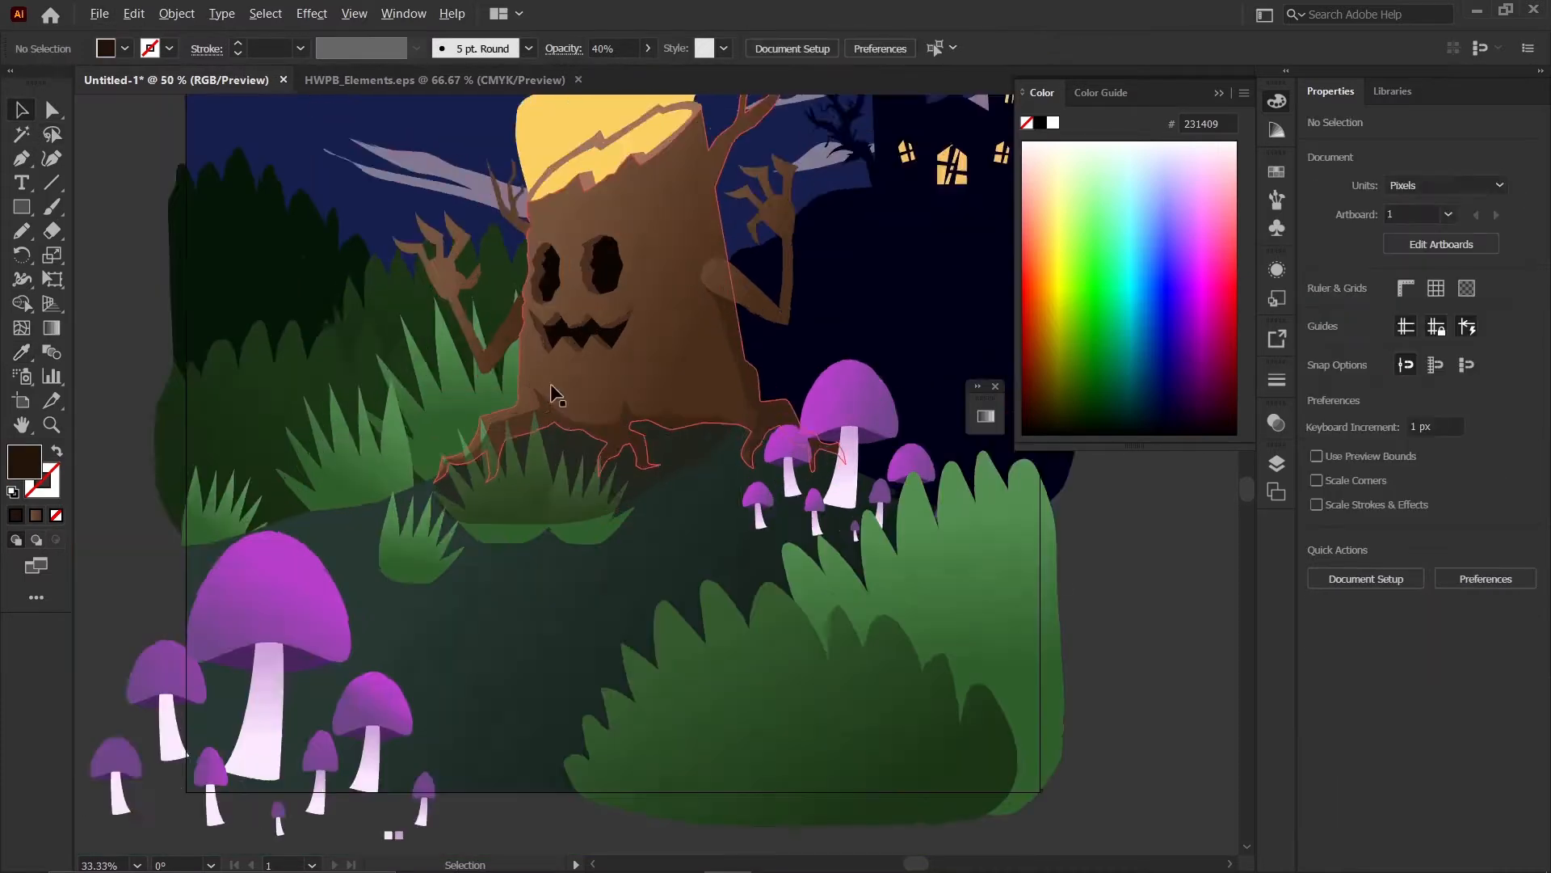
key(a)
click(744, 527)
key(Delete)
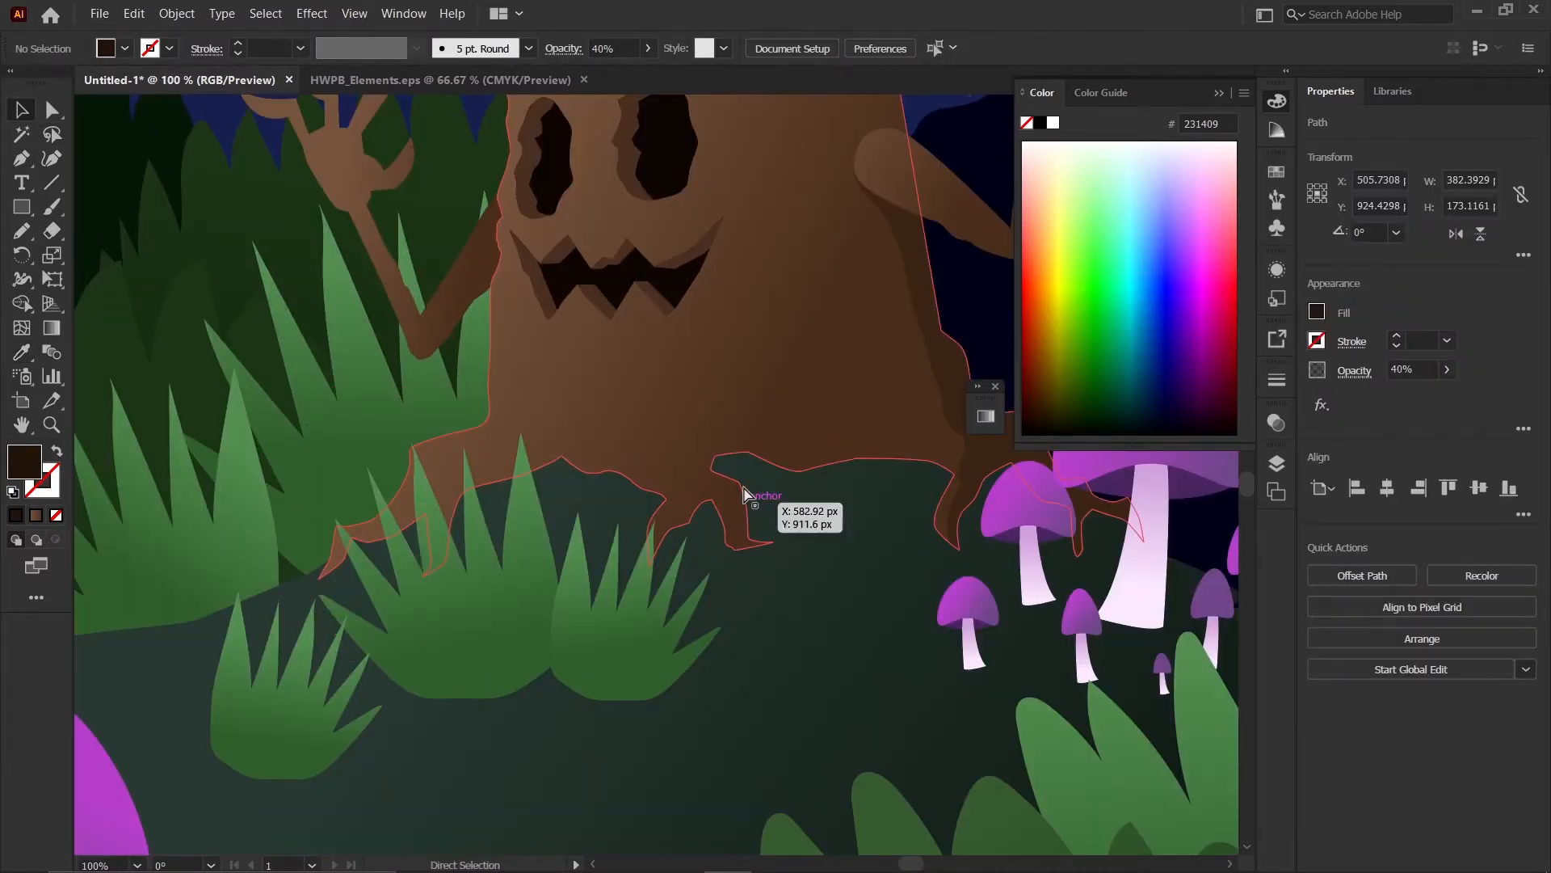
click(708, 397)
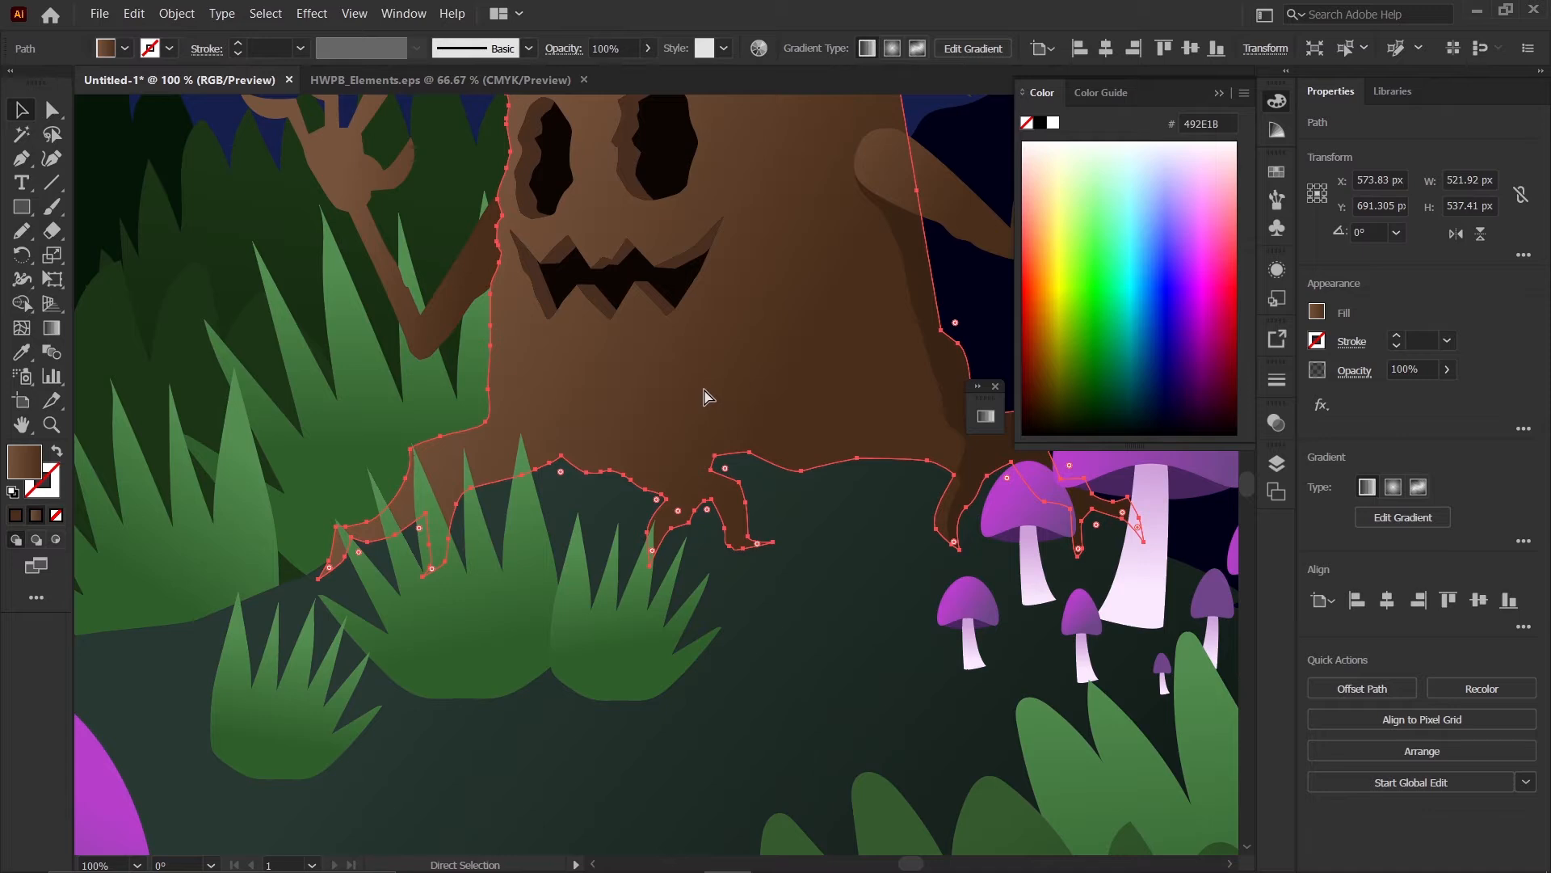
click(815, 572)
key(ctrl+z)
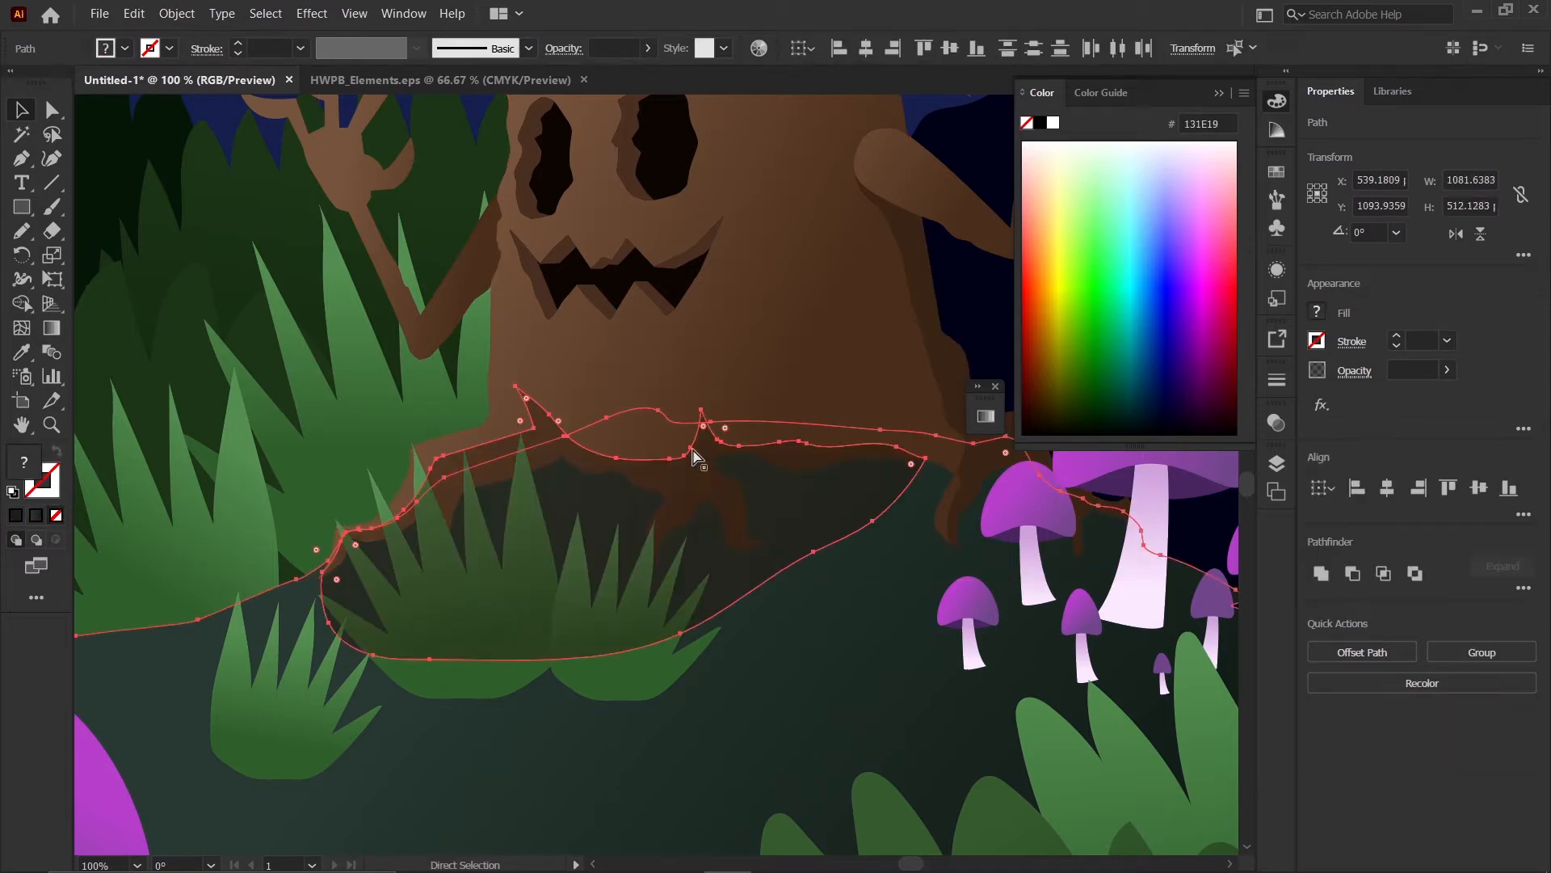
- Restack the root shadow directly in front of the trunk, behind the grass clumps
click(747, 444)
click(758, 513)
key(ctrl+x)
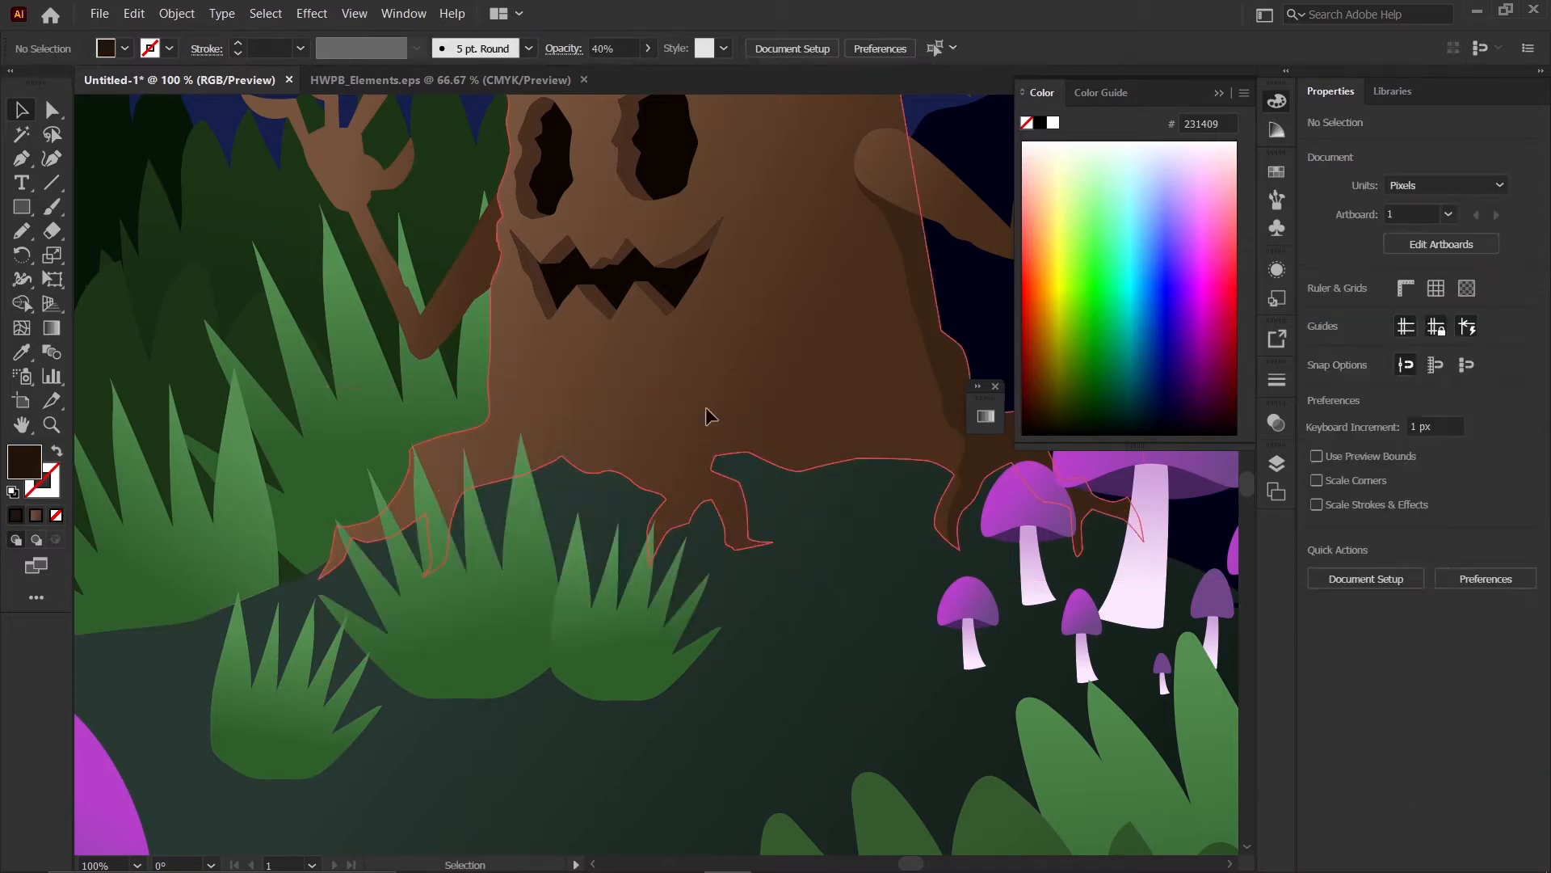
click(707, 411)
key(ctrl+f)
key(ctrl+minus)
key(ctrl+minus)
key(ctrl+minus)
click(971, 619)
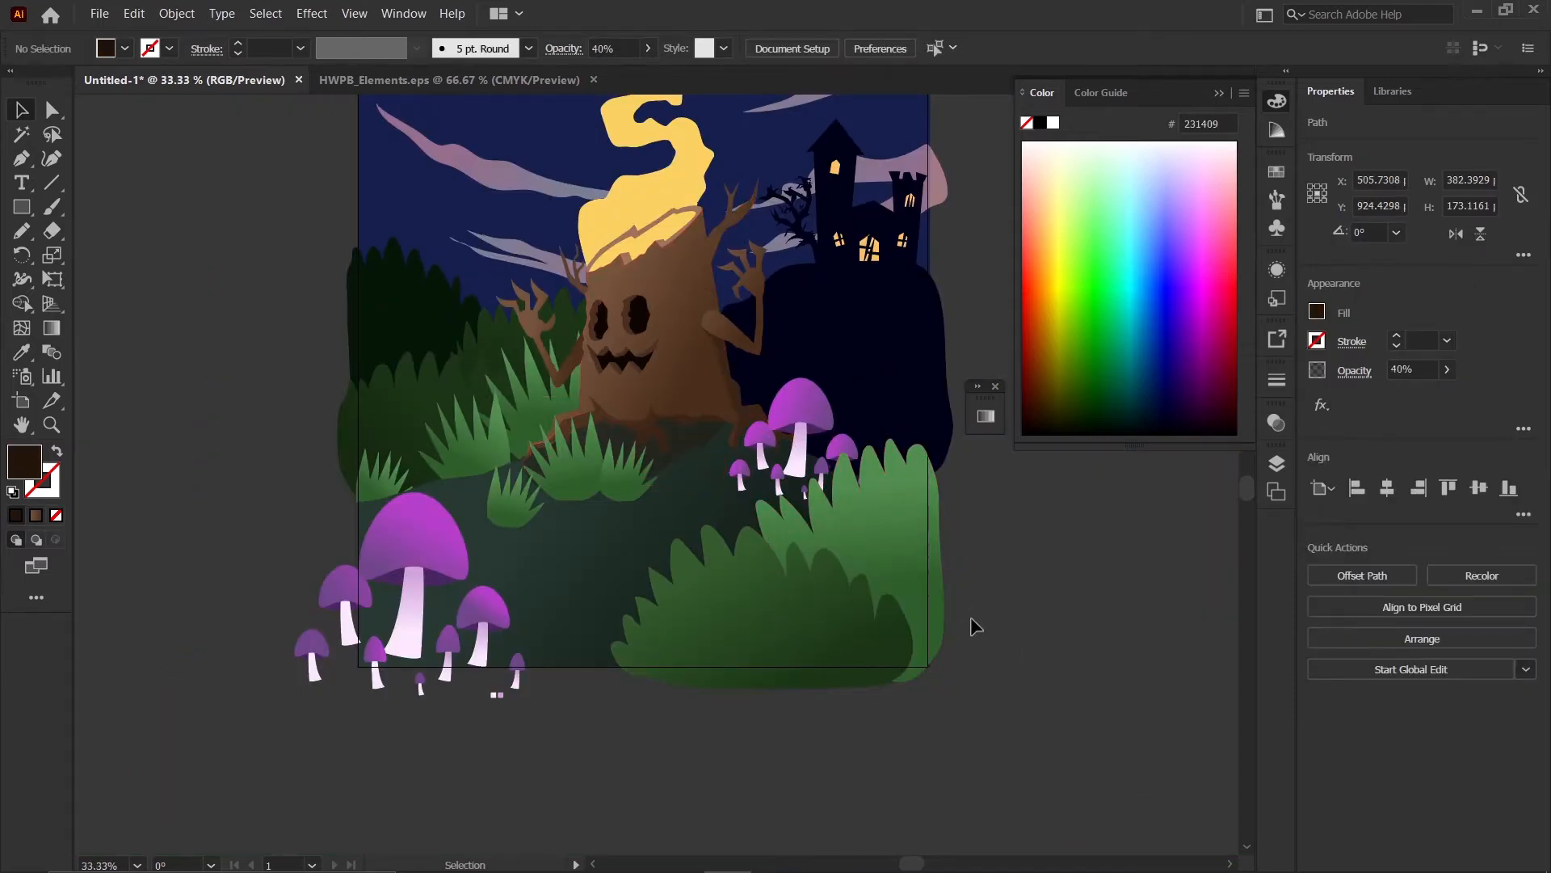
- Trim away the part of the root shadow outside the trunk with the Shape Builder tool
key(ctrl+plus)
key(ctrl+plus)
click(651, 422)
shift+click(647, 347)
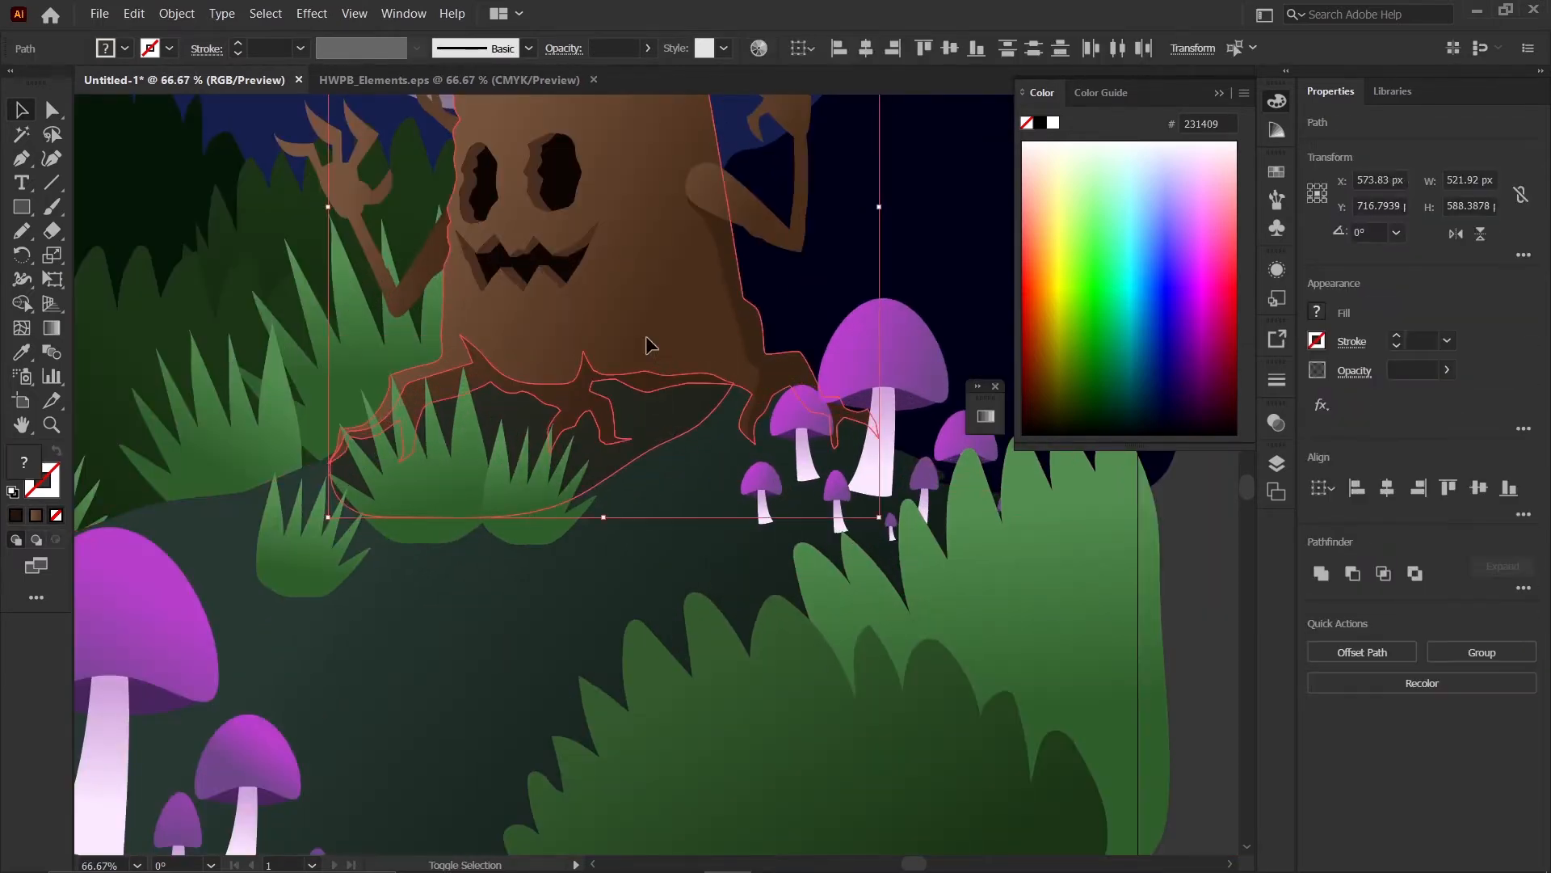
key(shift+m)
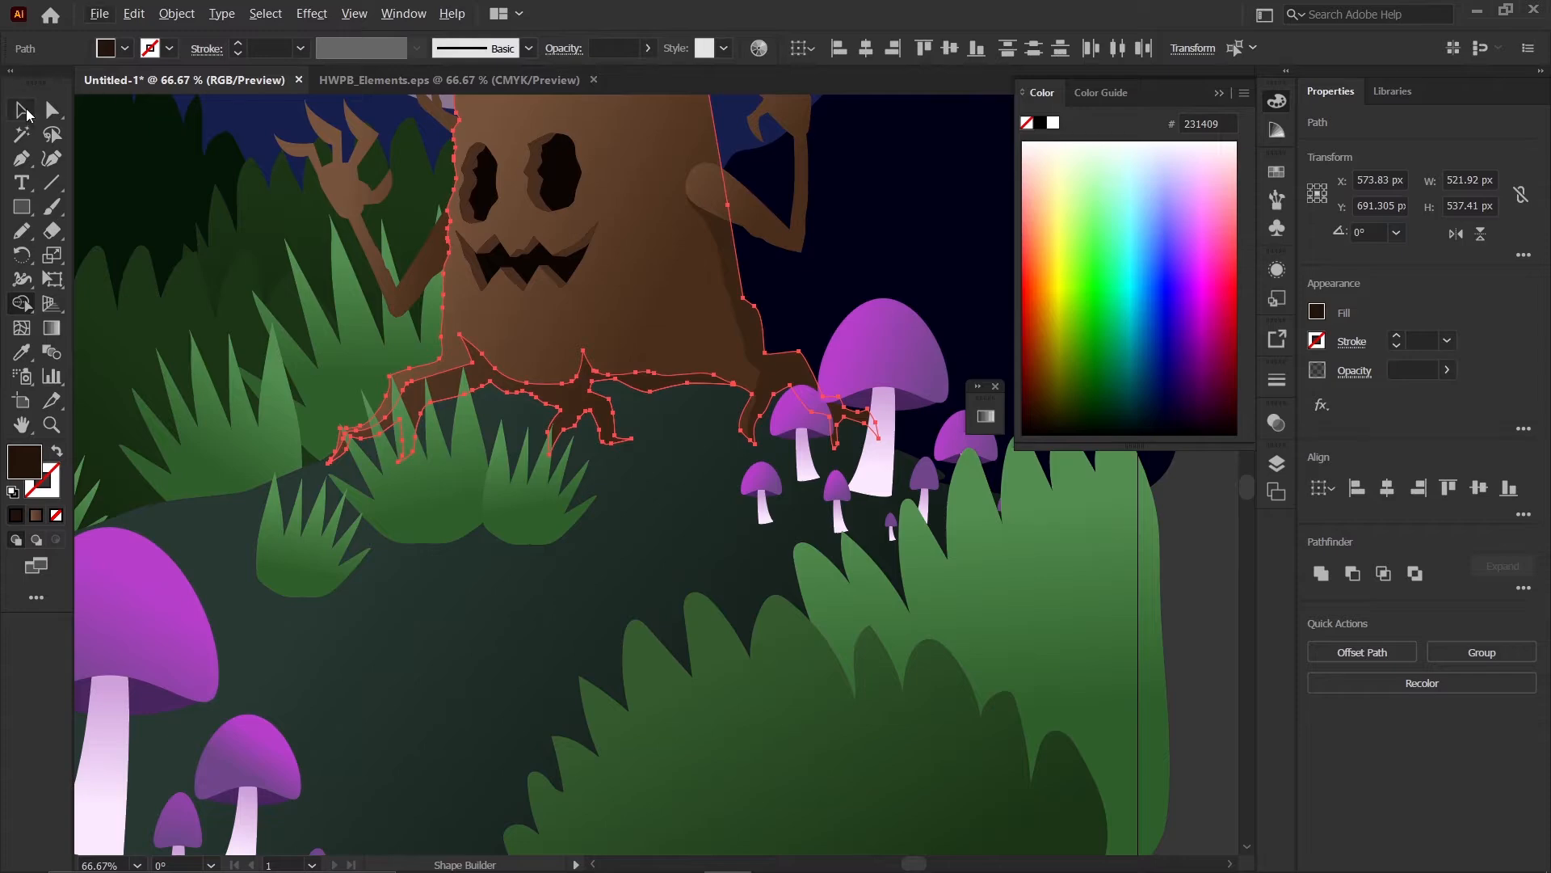
click(27, 114)
key(ctrl+minus)
key(ctrl+minus)
click(1063, 621)
key(ctrl+plus)
key(ctrl+plus)
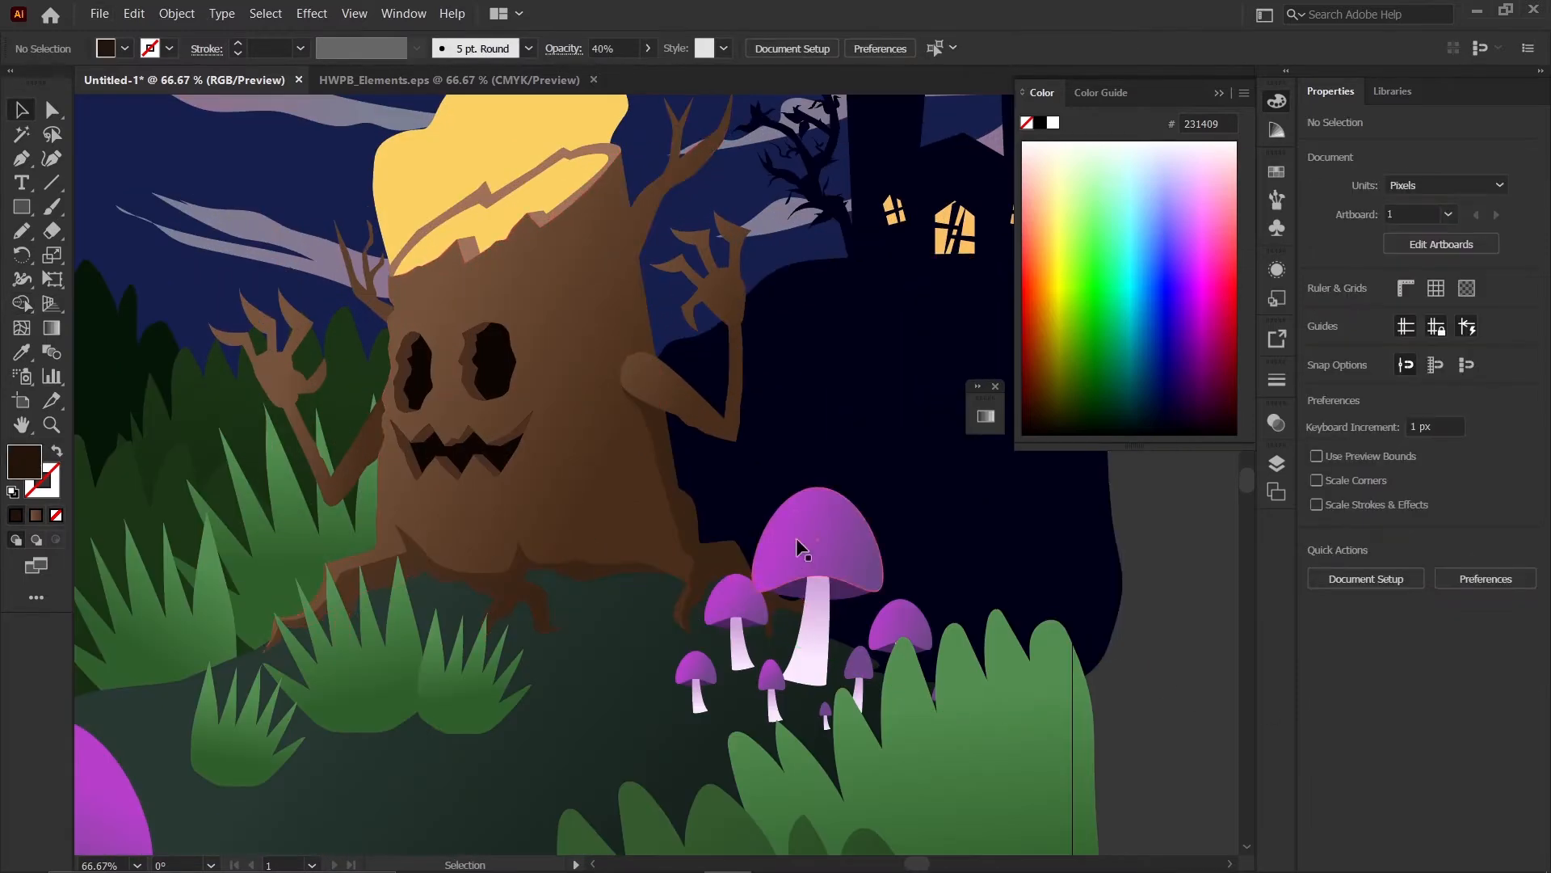
- Draw a freehand Pencil line about 80 × 88 px along the castle-side arm, from the underside of the upper arm around the elbow and up the forearm
scroll(686, 474, up, 1)
scroll(533, 434, down, 1)
scroll(530, 439, up, 2)
scroll(523, 439, down, 1)
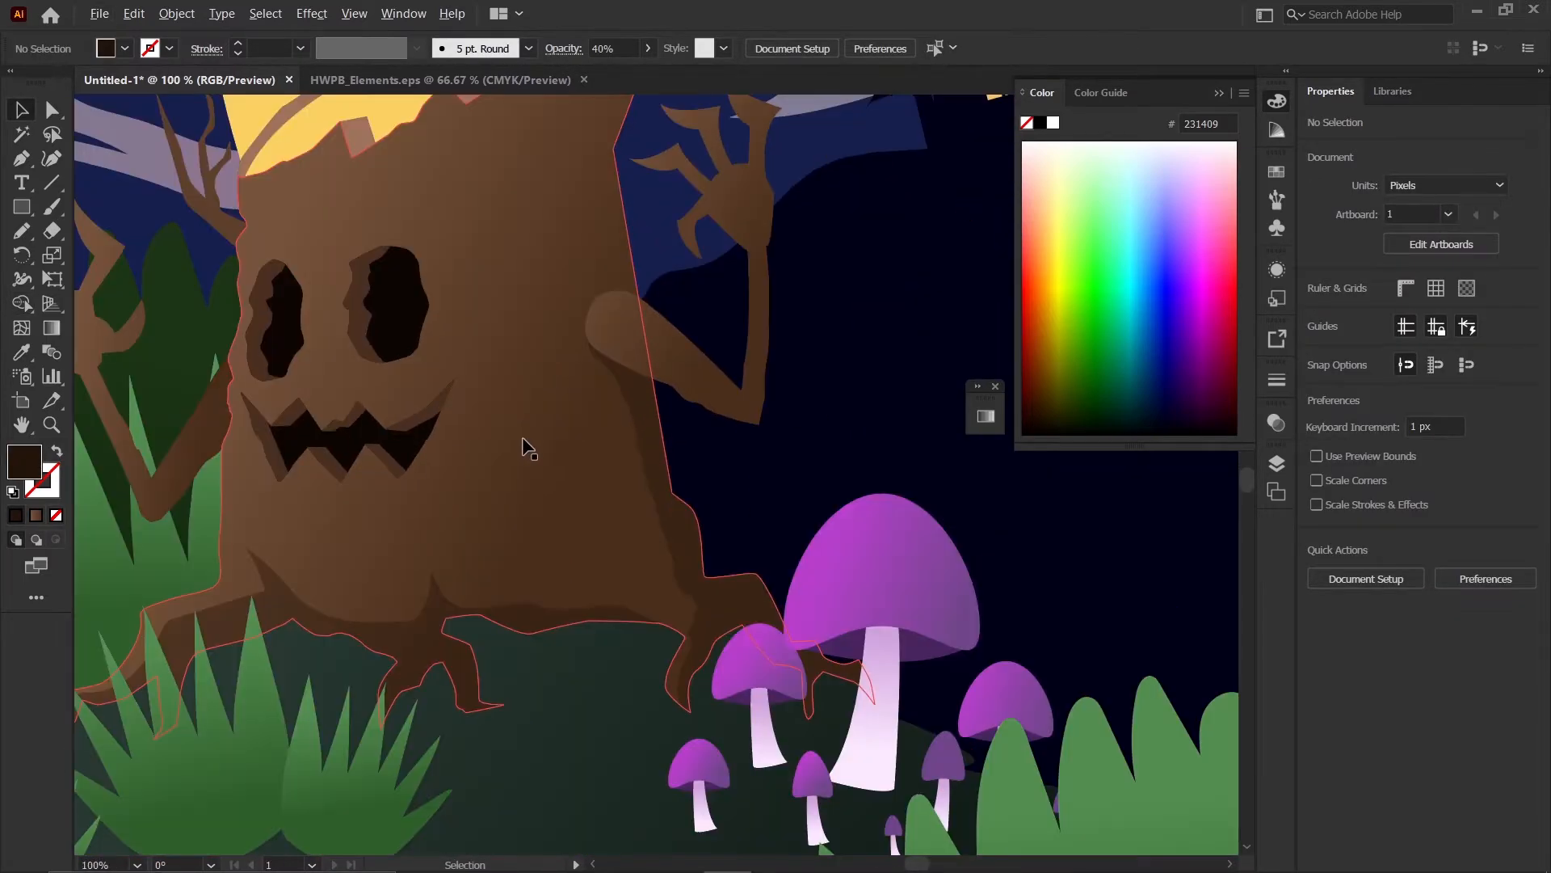
scroll(563, 475, down, 1)
scroll(703, 277, up, 2)
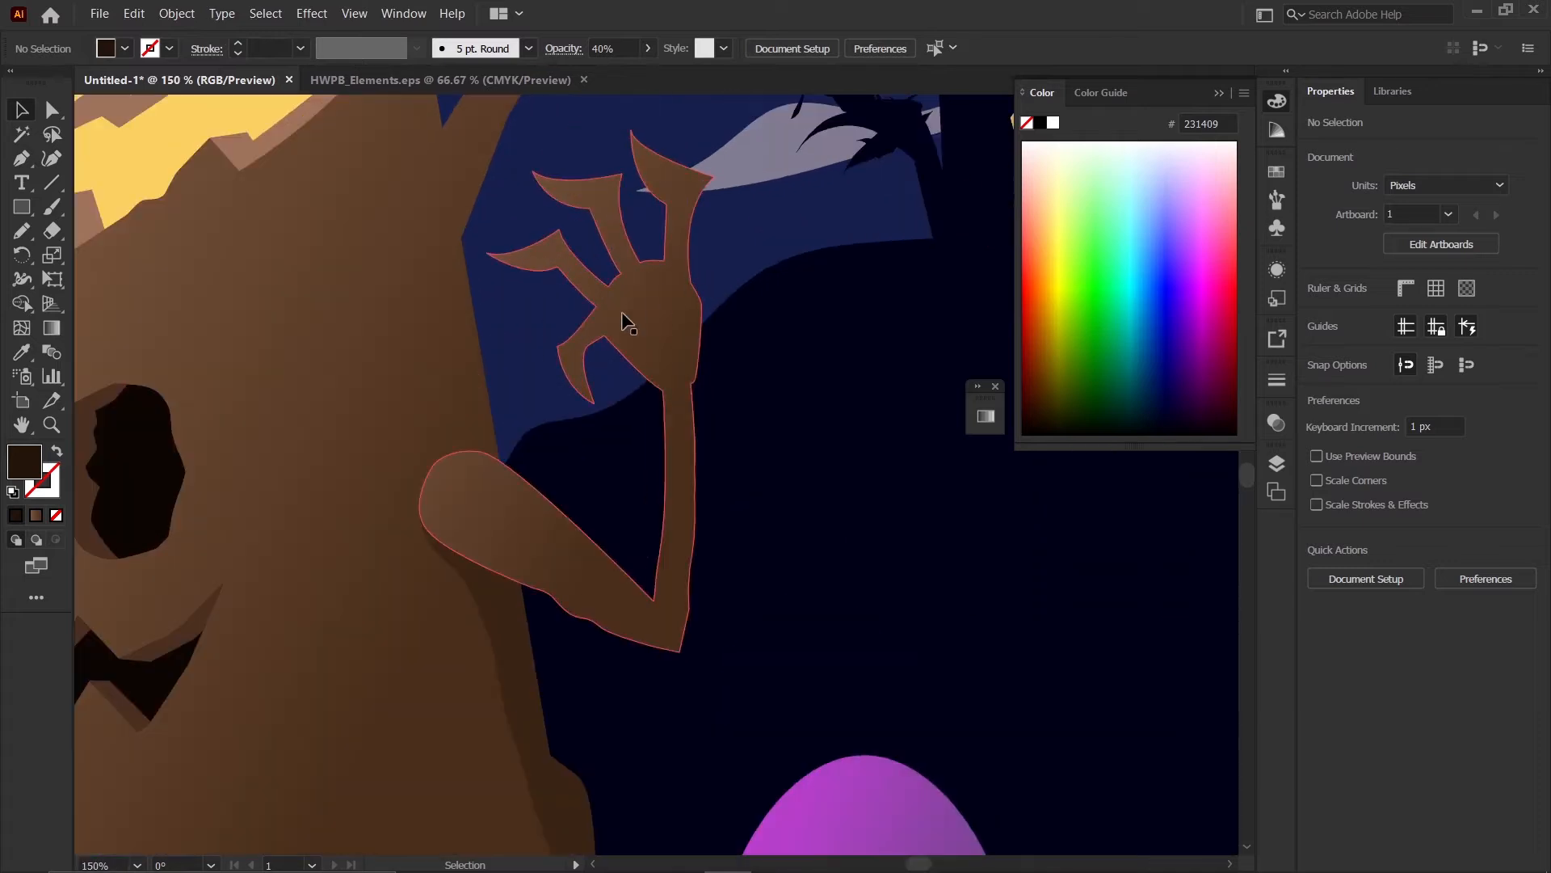
key(n)
scroll(565, 501, up, 1)
scroll(453, 484, up, 1)
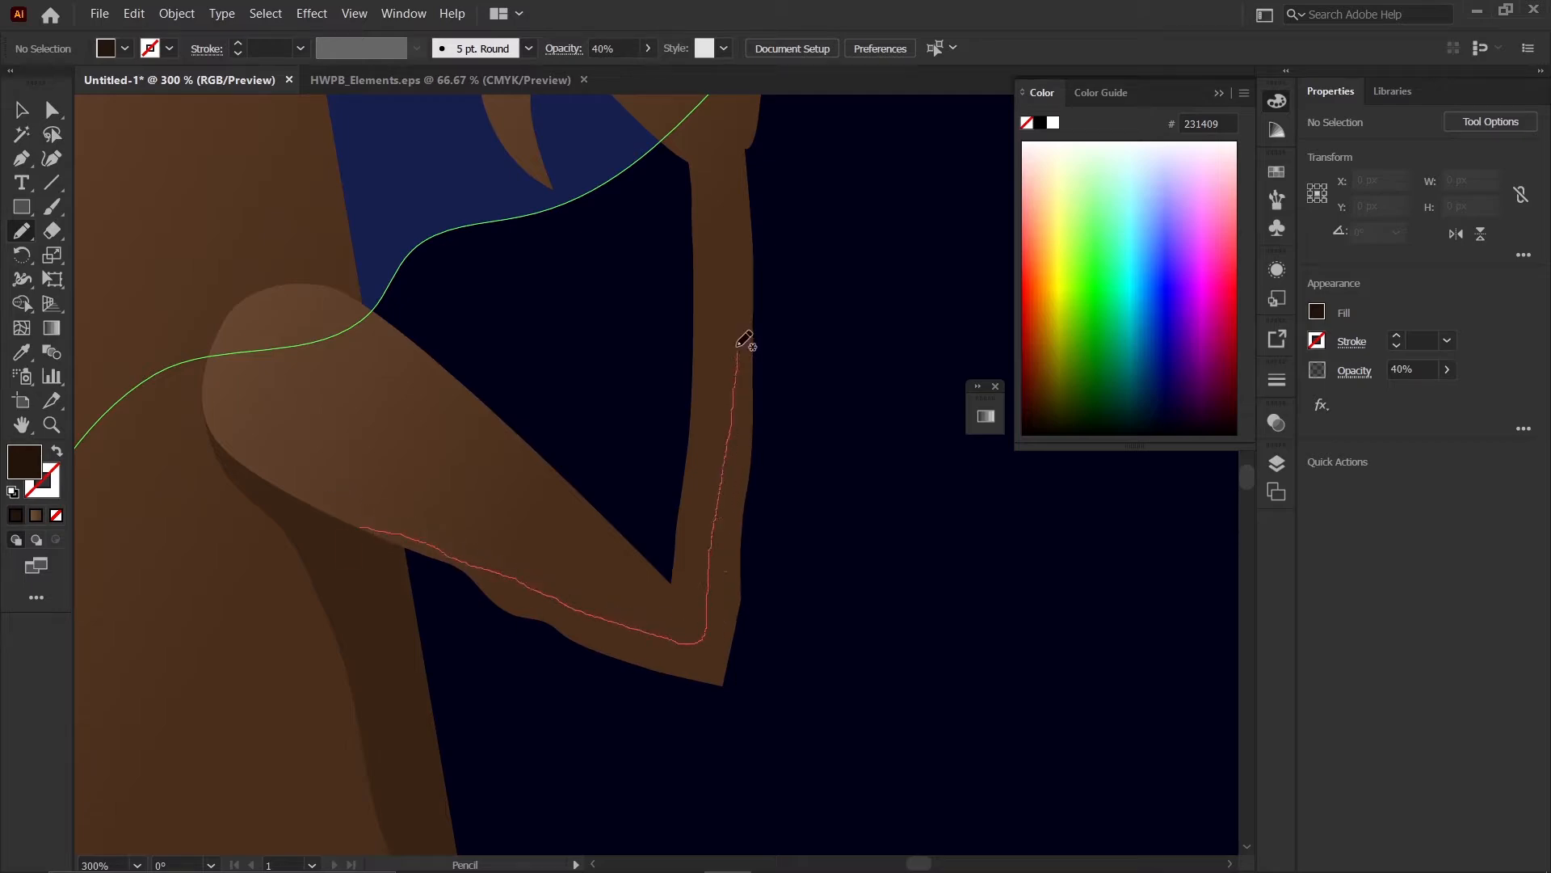
drag(738, 223, 737, 223)
scroll(729, 452, down, 4)
scroll(744, 347, up, 4)
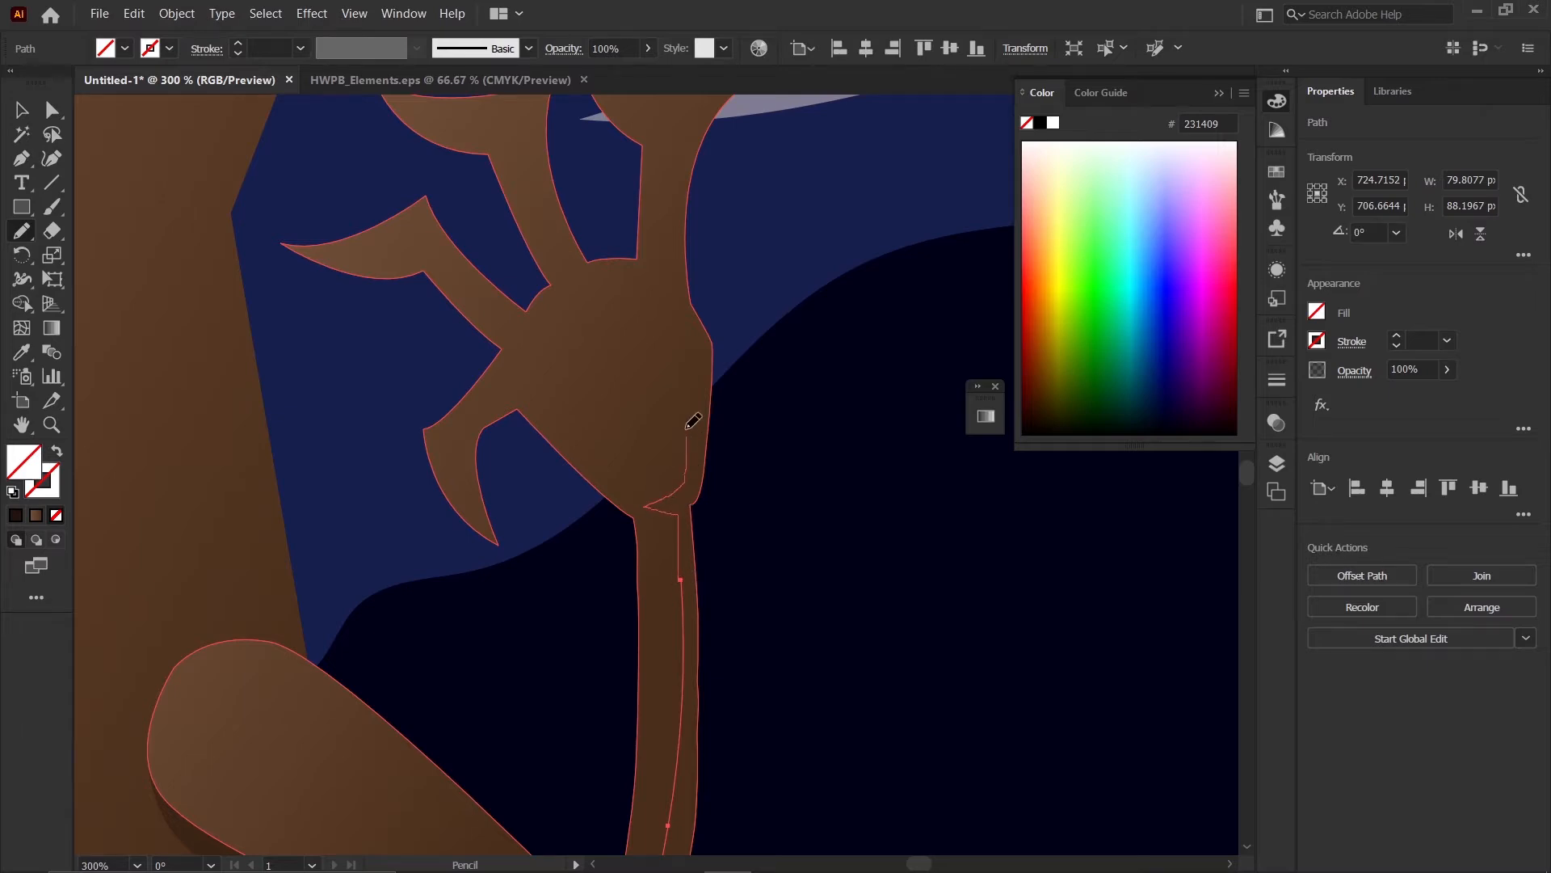
drag(679, 321, 675, 319)
scroll(683, 308, up, 1)
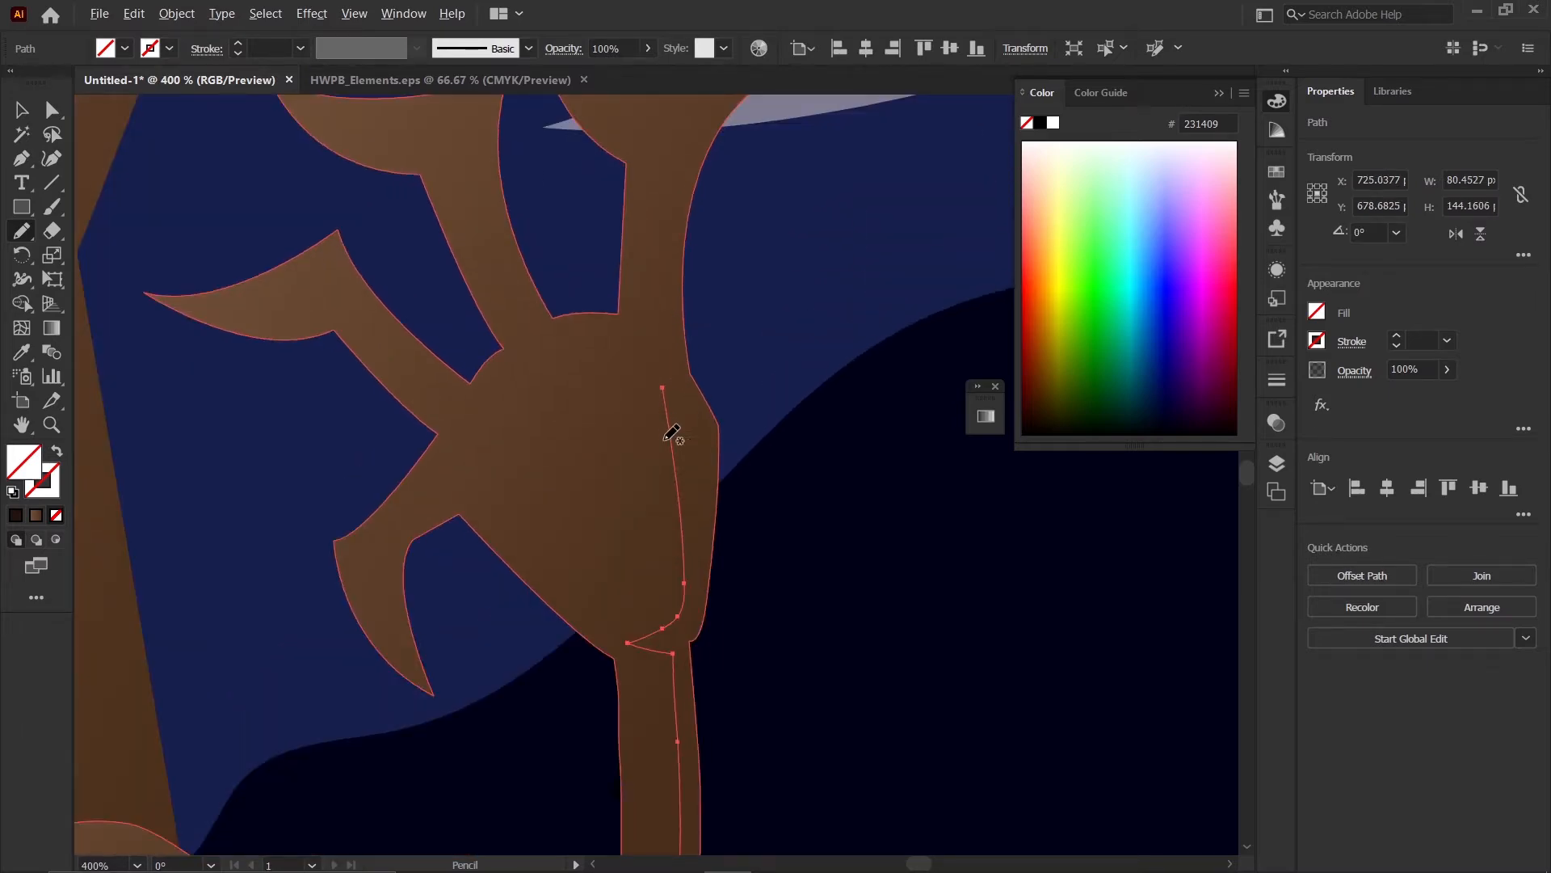
key(ctrl+z)
- Extend the arm's shadow line up to the wrist and across to its outer edge
scroll(640, 560, down, 5)
scroll(612, 578, up, 6)
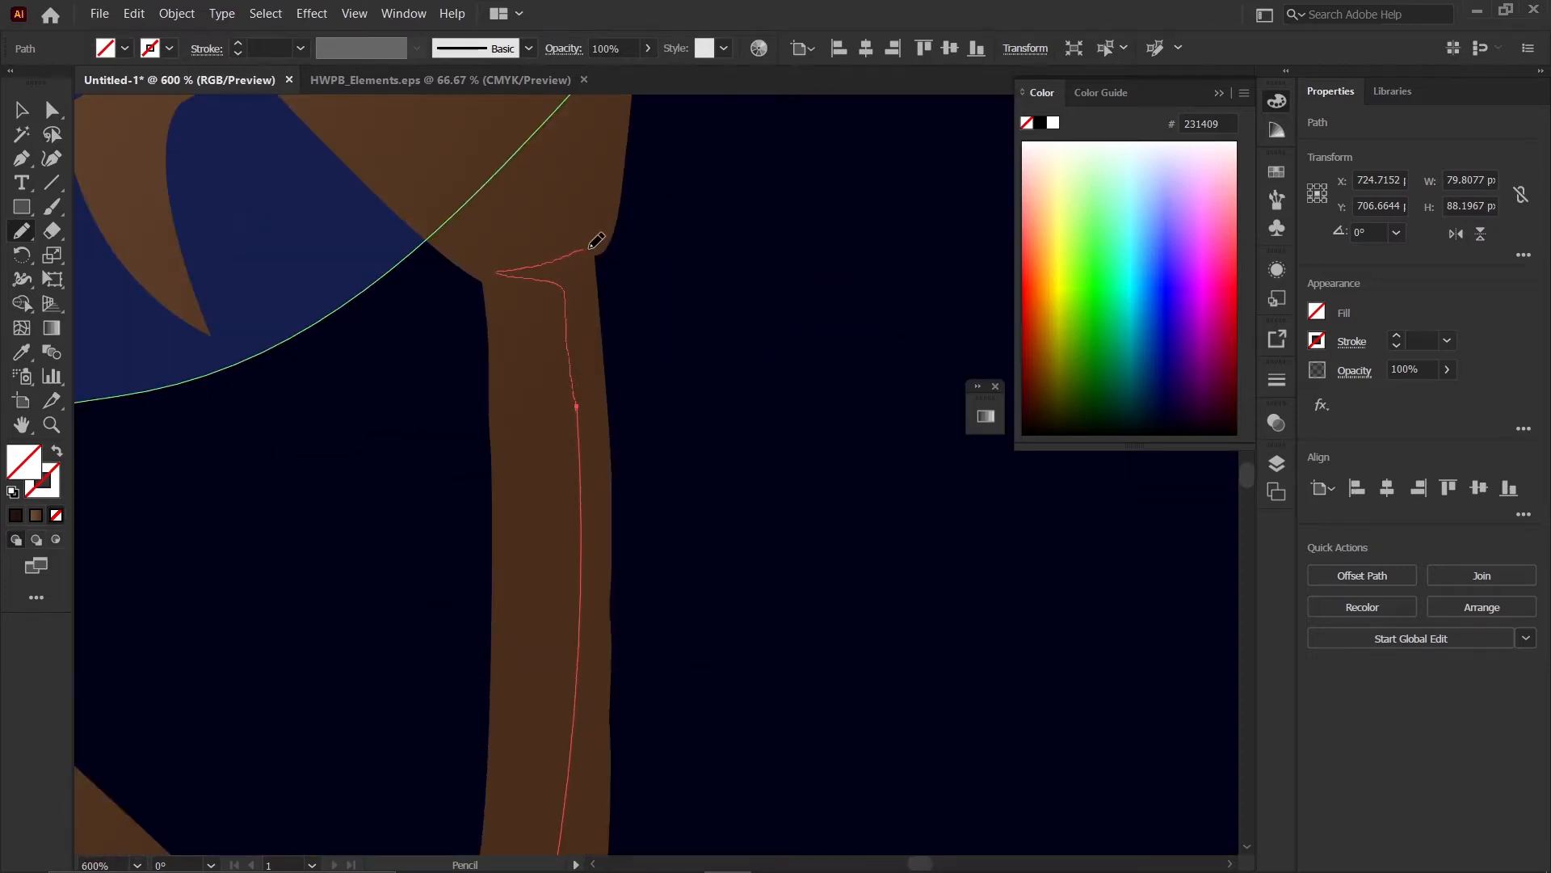
drag(595, 241, 595, 243)
scroll(595, 243, down, 5)
scroll(429, 346, up, 2)
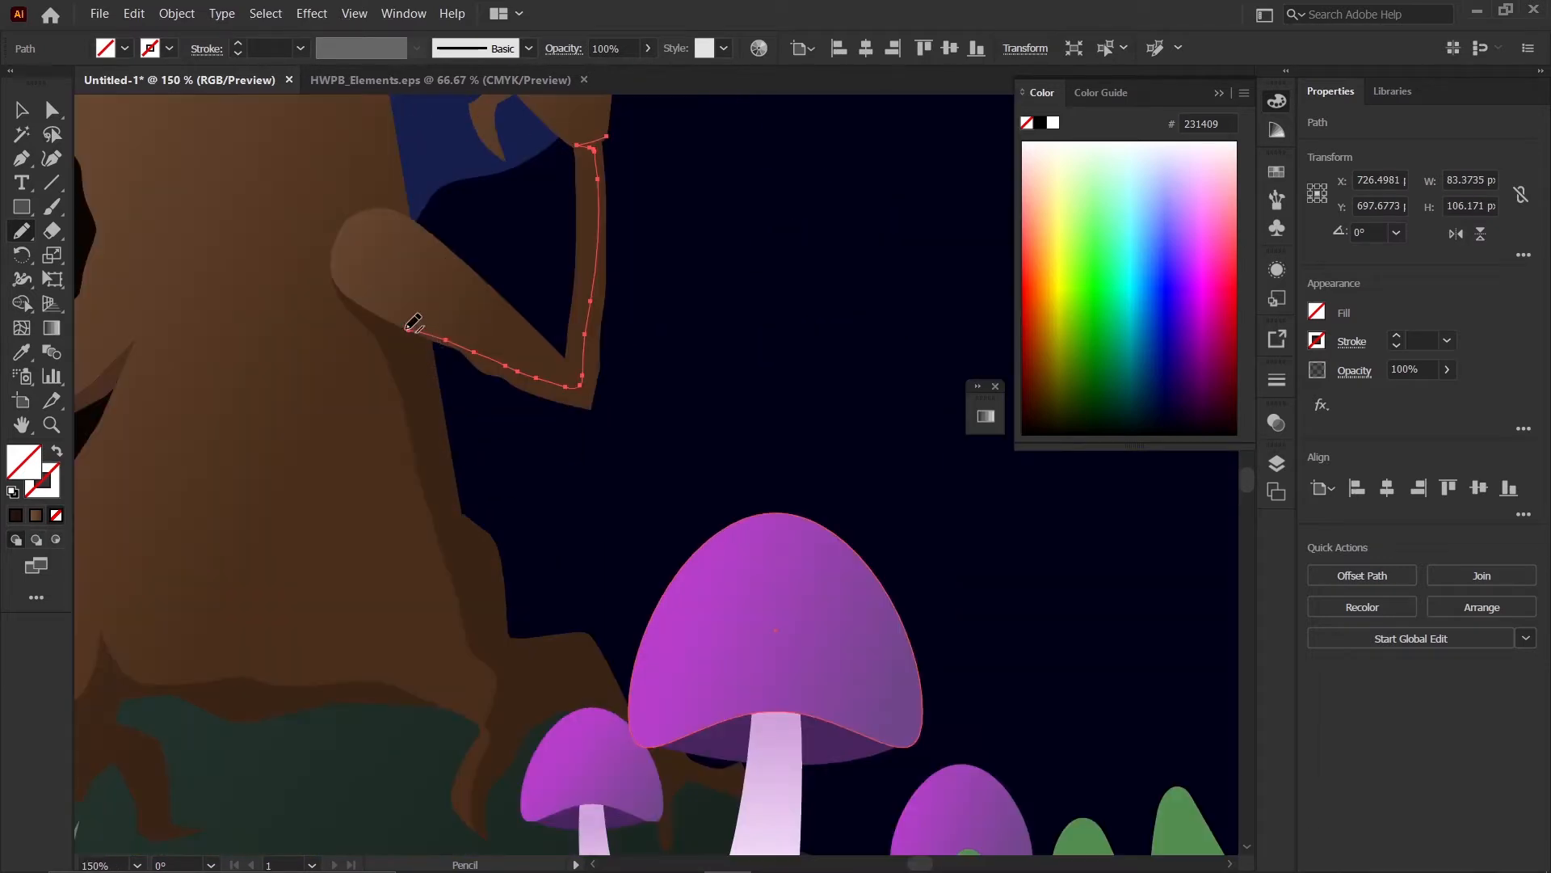
- Close the arm shadow with a loose curve outside the arm, making the shape about 121 × 146 px
drag(642, 144, 643, 146)
key(ctrl+z)
mouse_move(411, 330)
mouse_down()
mouse_move(634, 482)
mouse_move(677, 252)
mouse_up()
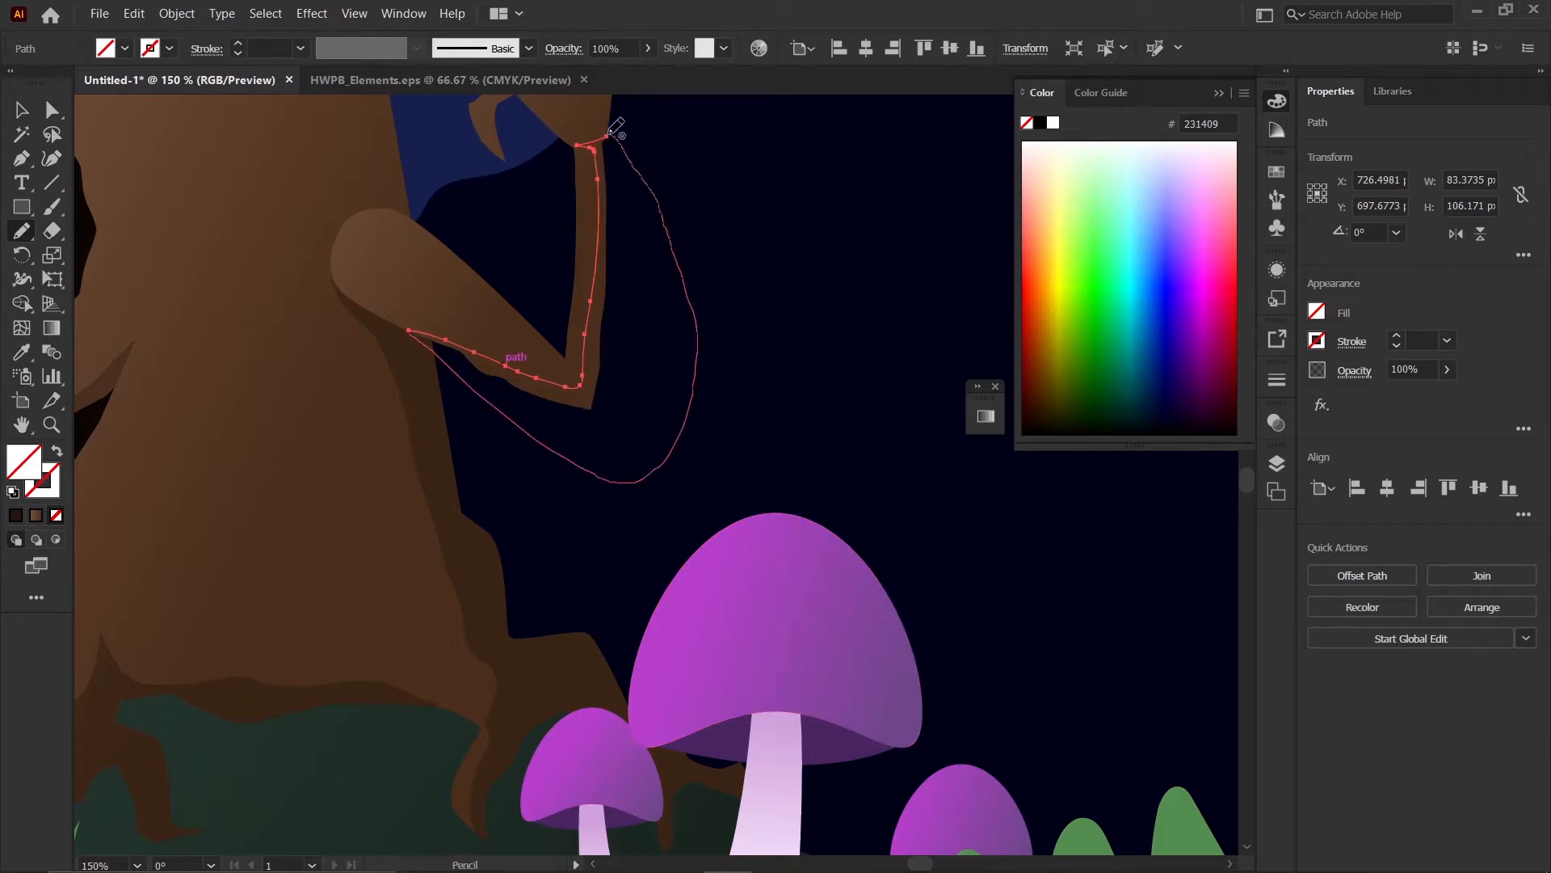
drag(616, 127, 614, 129)
- Apply the trunk shadow's 231409 fill and 40% opacity to the arm shadow with the Eyedropper
key(ctrl+plus)
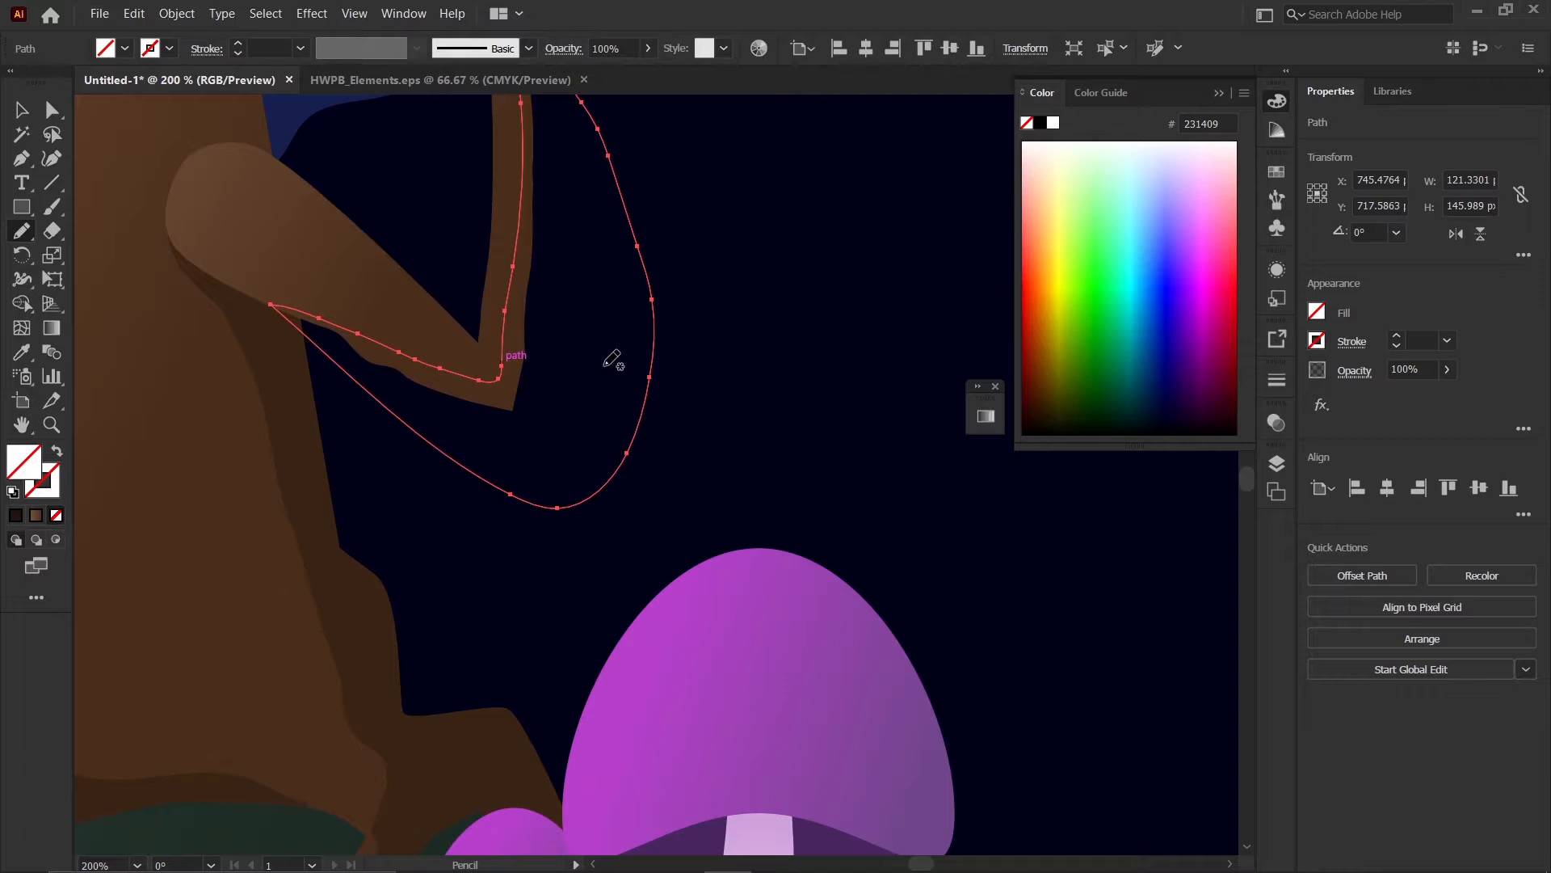
key(i)
click(318, 476)
click(22, 112)
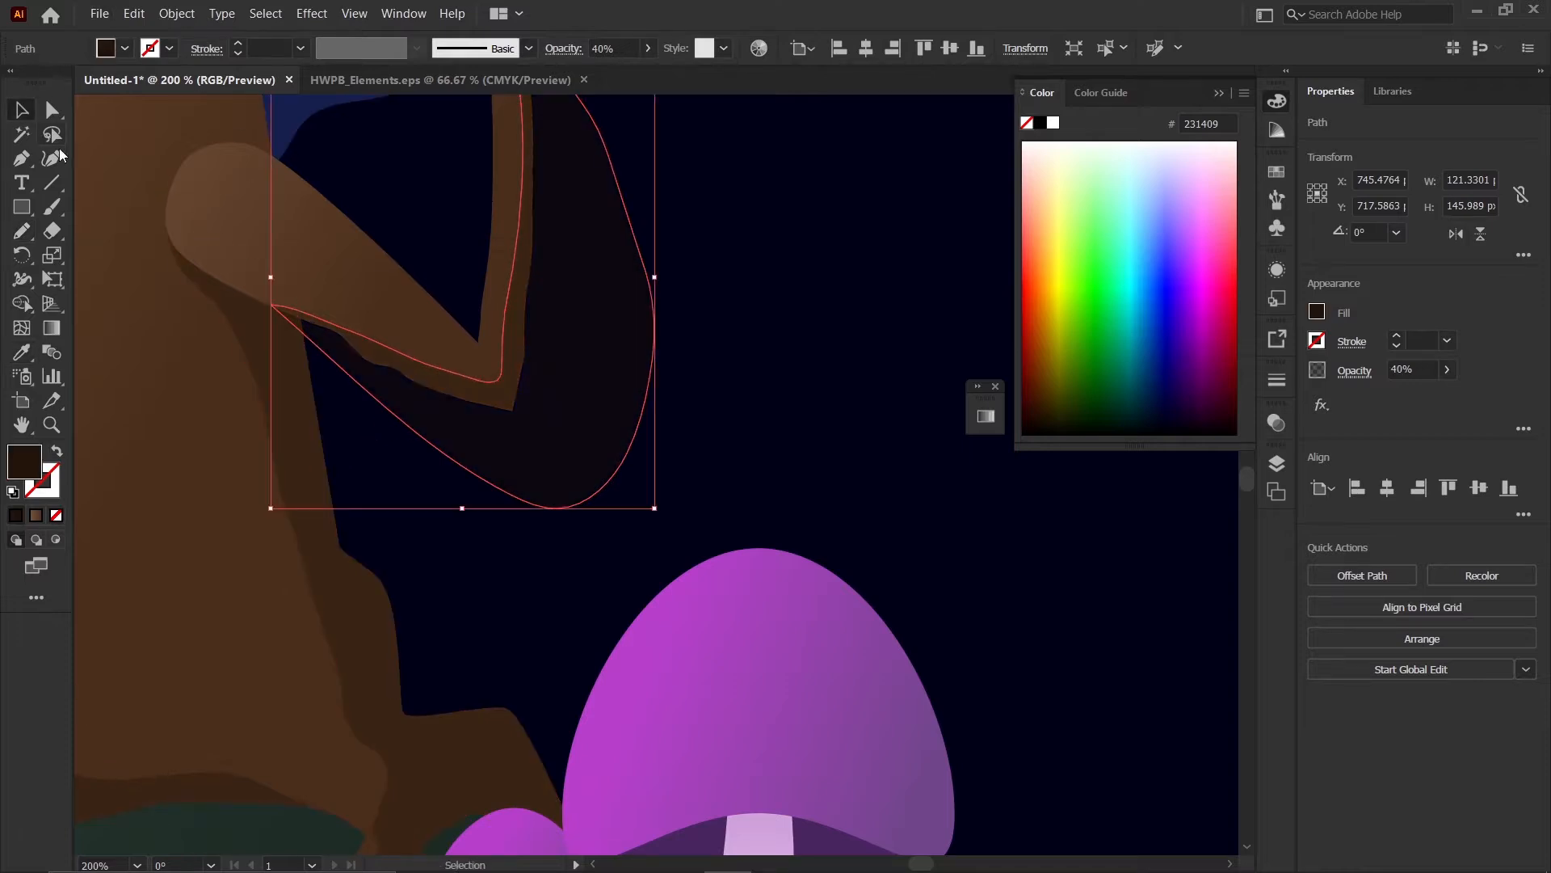
scroll(592, 406, down, 2)
click(1152, 557)
scroll(543, 432, up, 1)
scroll(536, 381, down, 1)
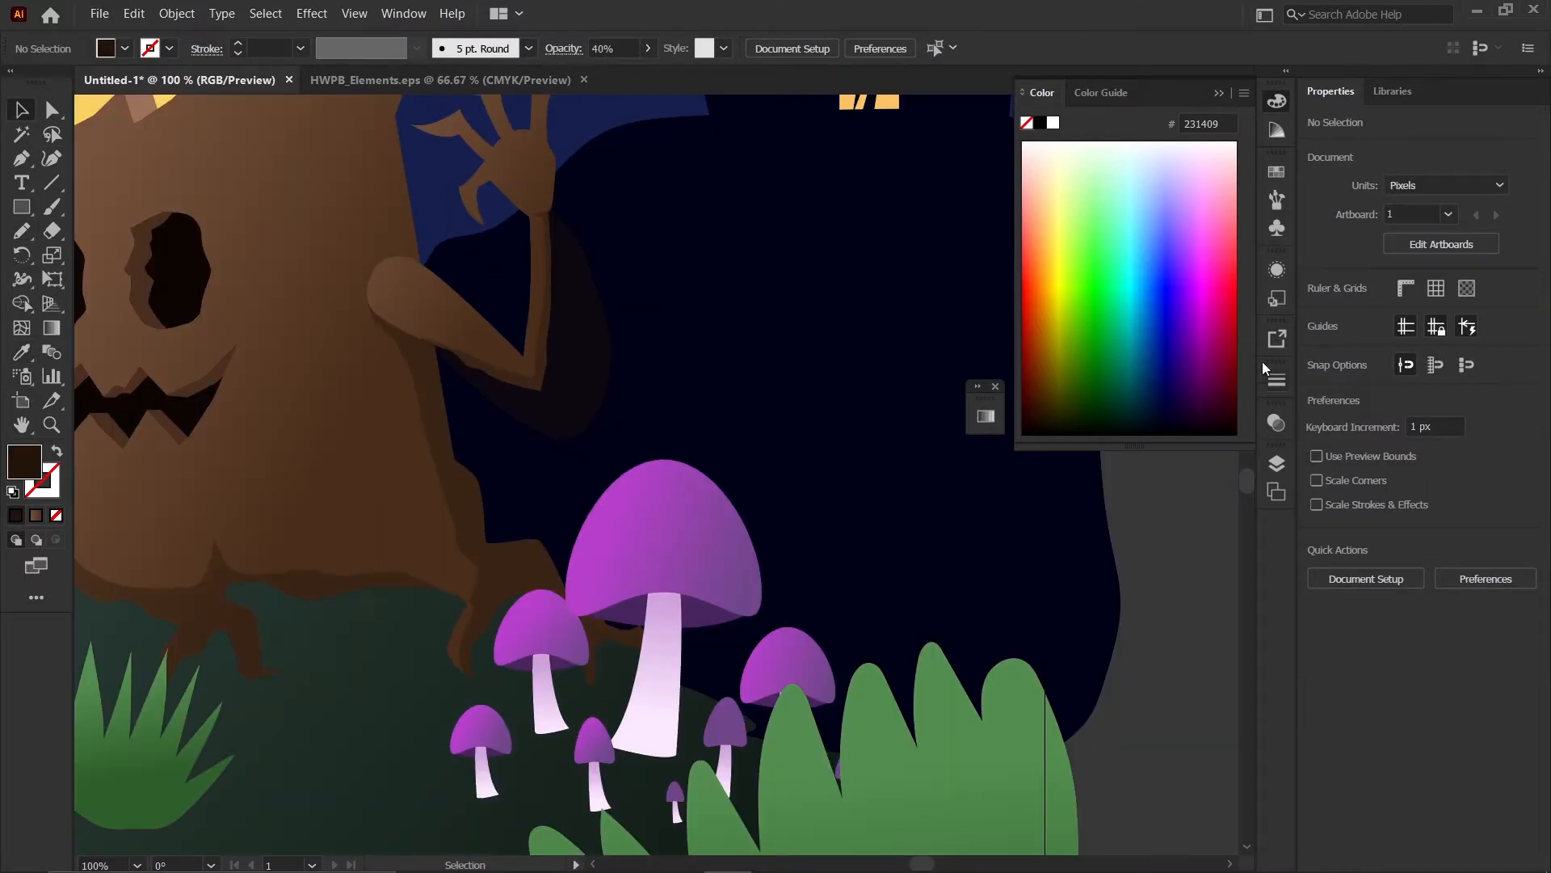
- Lock the BG layer
click(1214, 95)
click(1277, 463)
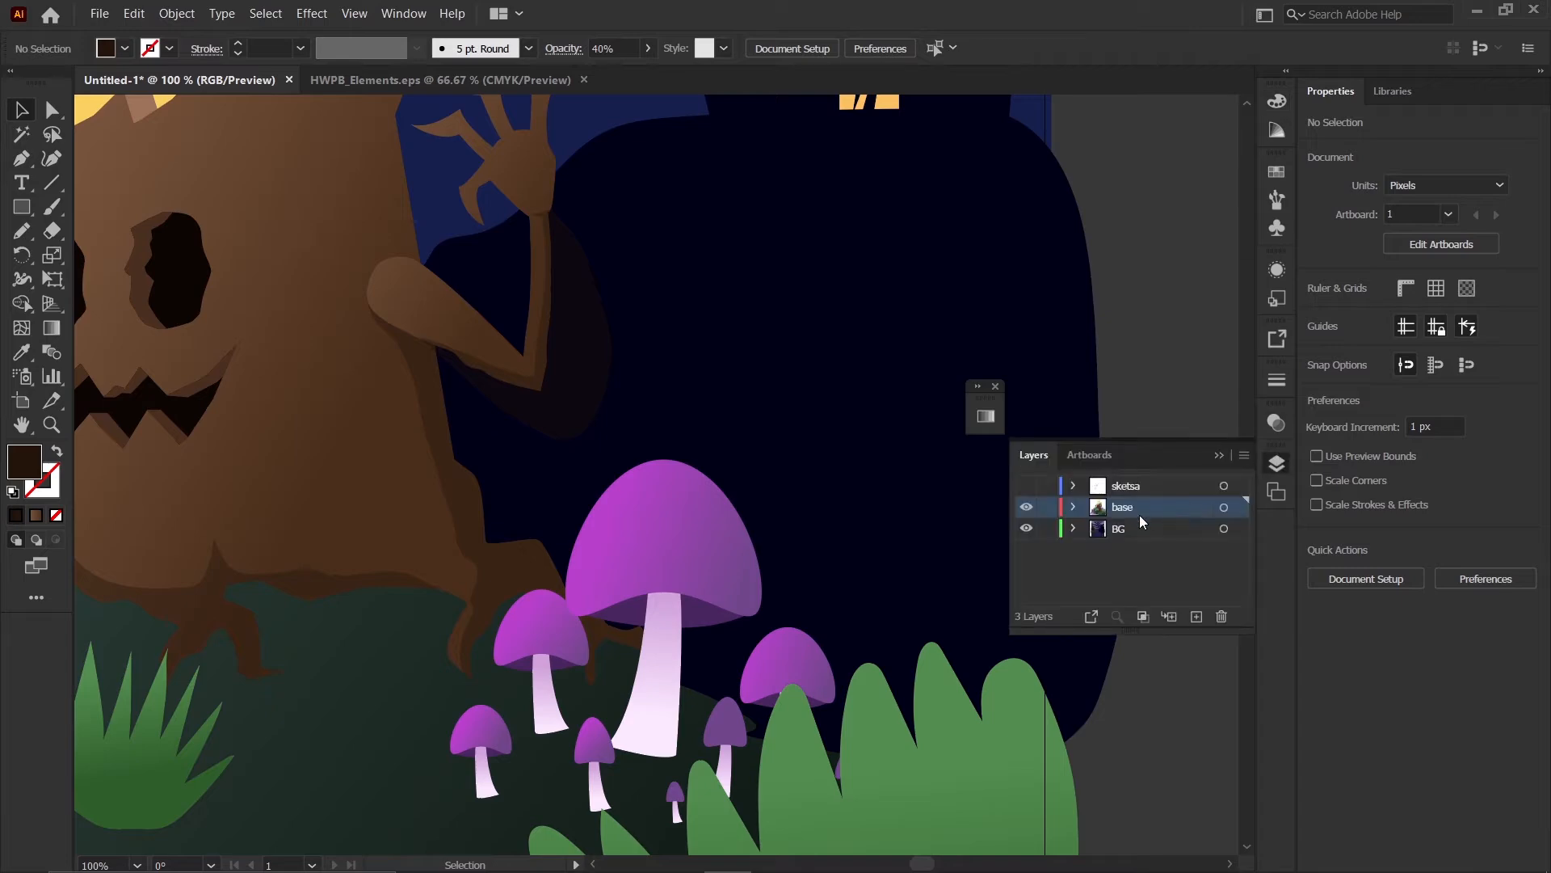
click(1047, 533)
- Trim away the part of the arm shadow outside the castle-side arm with the Shape Builder tool
scroll(622, 384, down, 2)
scroll(608, 363, up, 2)
click(606, 368)
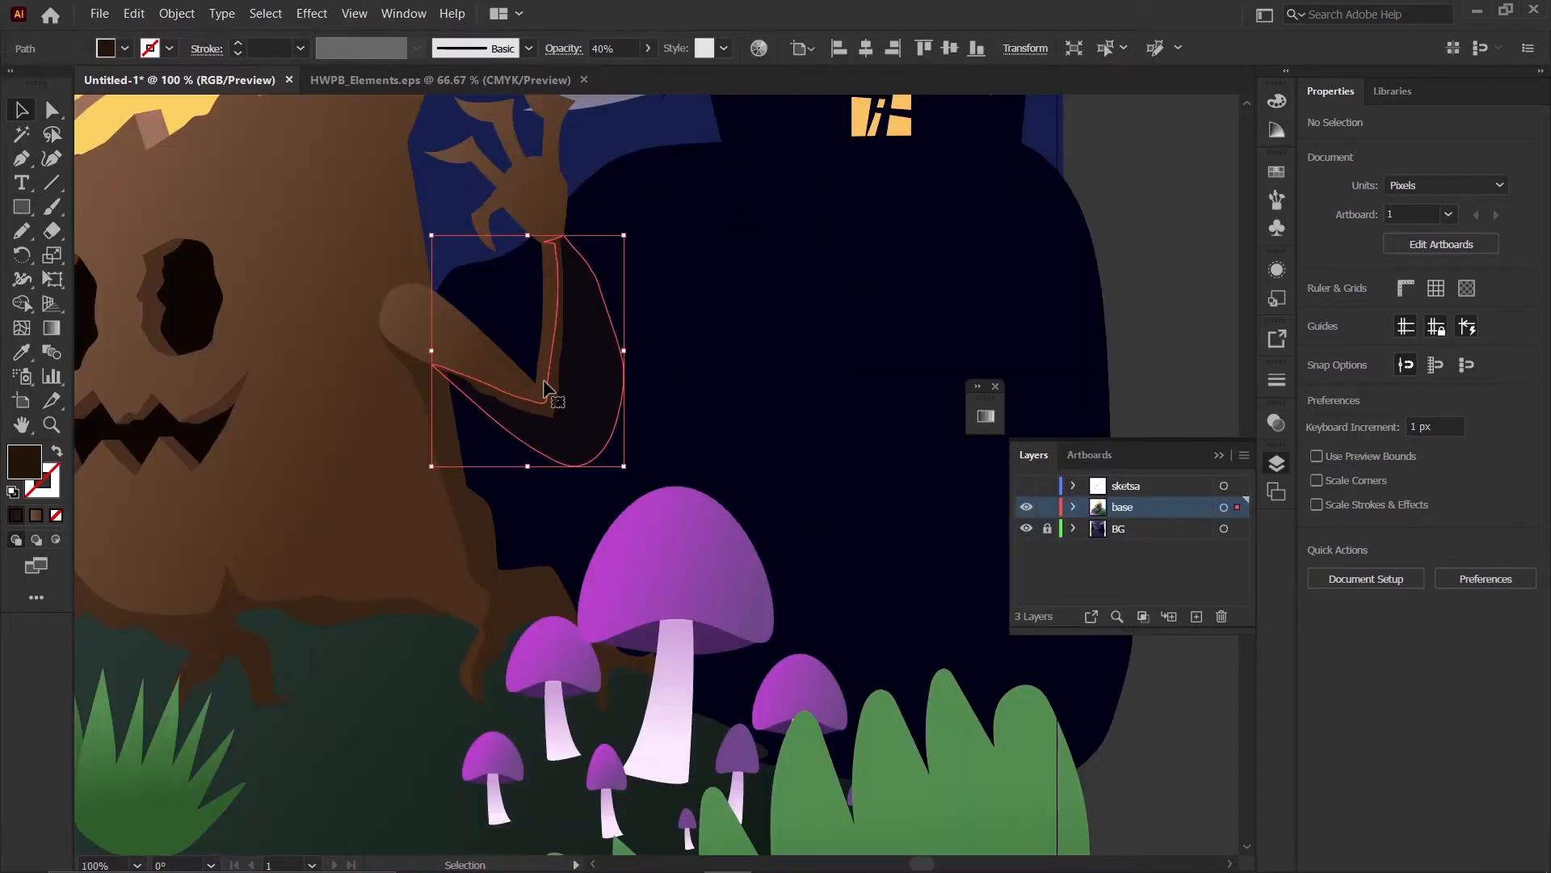
shift+click(552, 395)
shift+click(496, 371)
key(shift+m)
alt+click(610, 410)
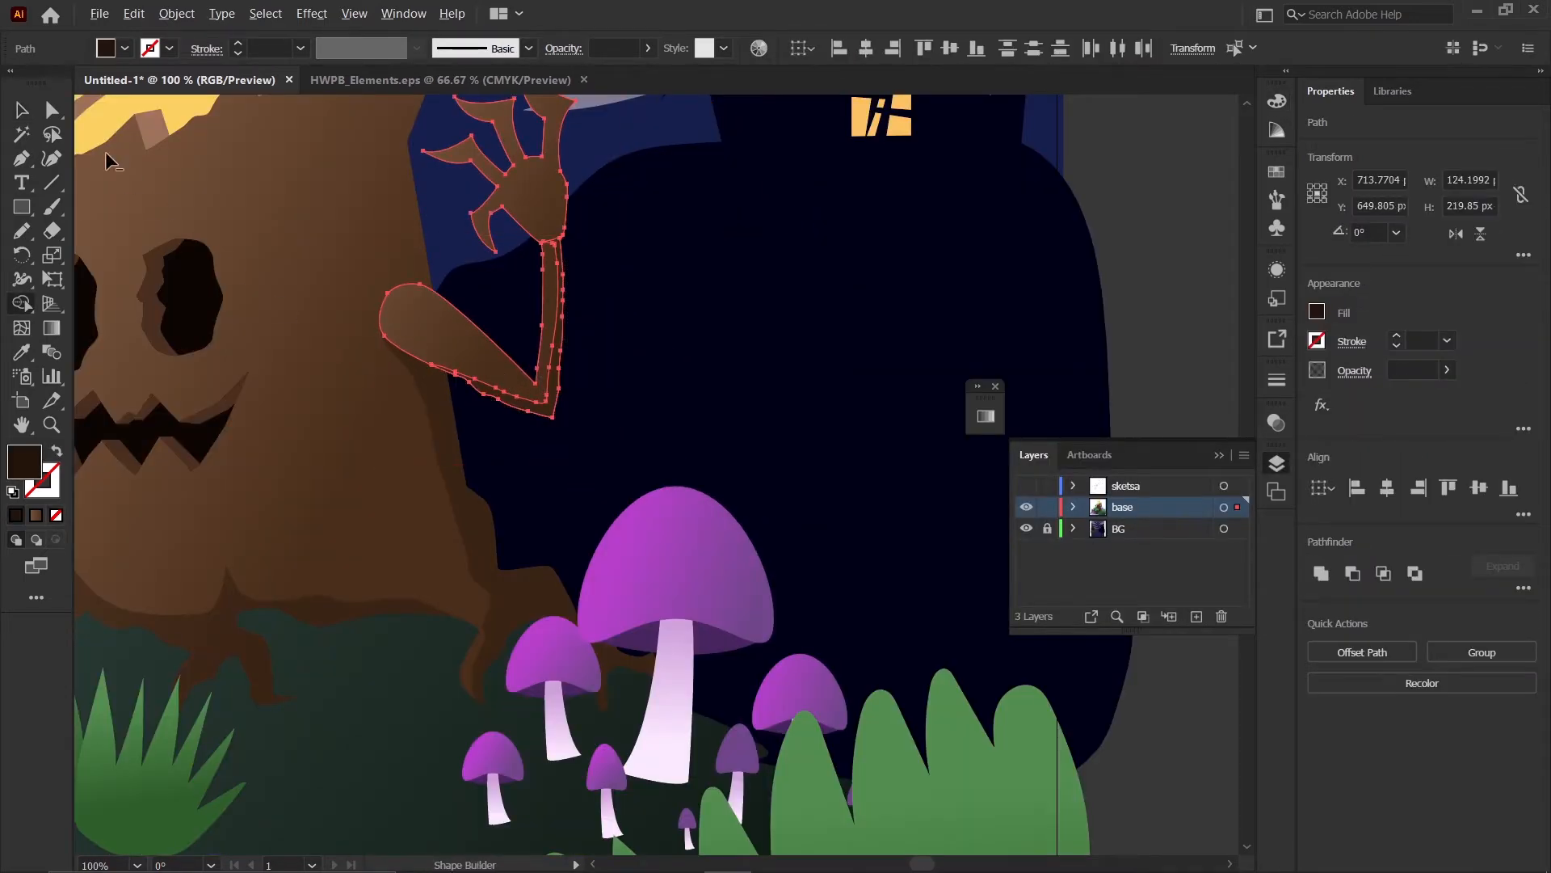
click(28, 109)
click(668, 381)
- Draw a closed dark brown shadow shape with the Pen tool along the castle-side edge of the hand's finger nearest the castle
scroll(675, 323, up, 2)
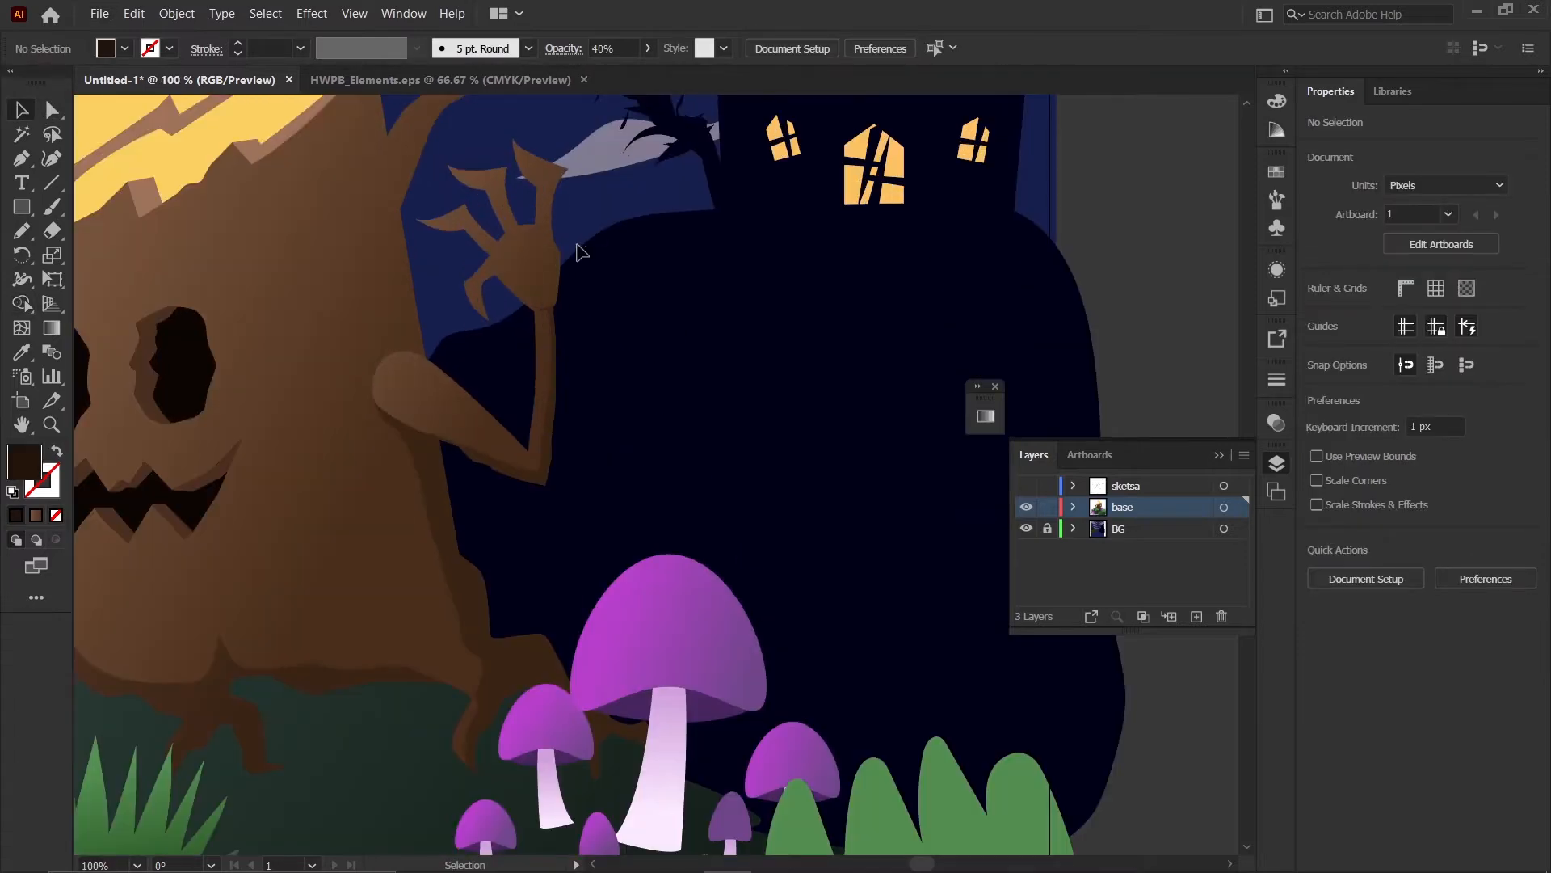
key(p)
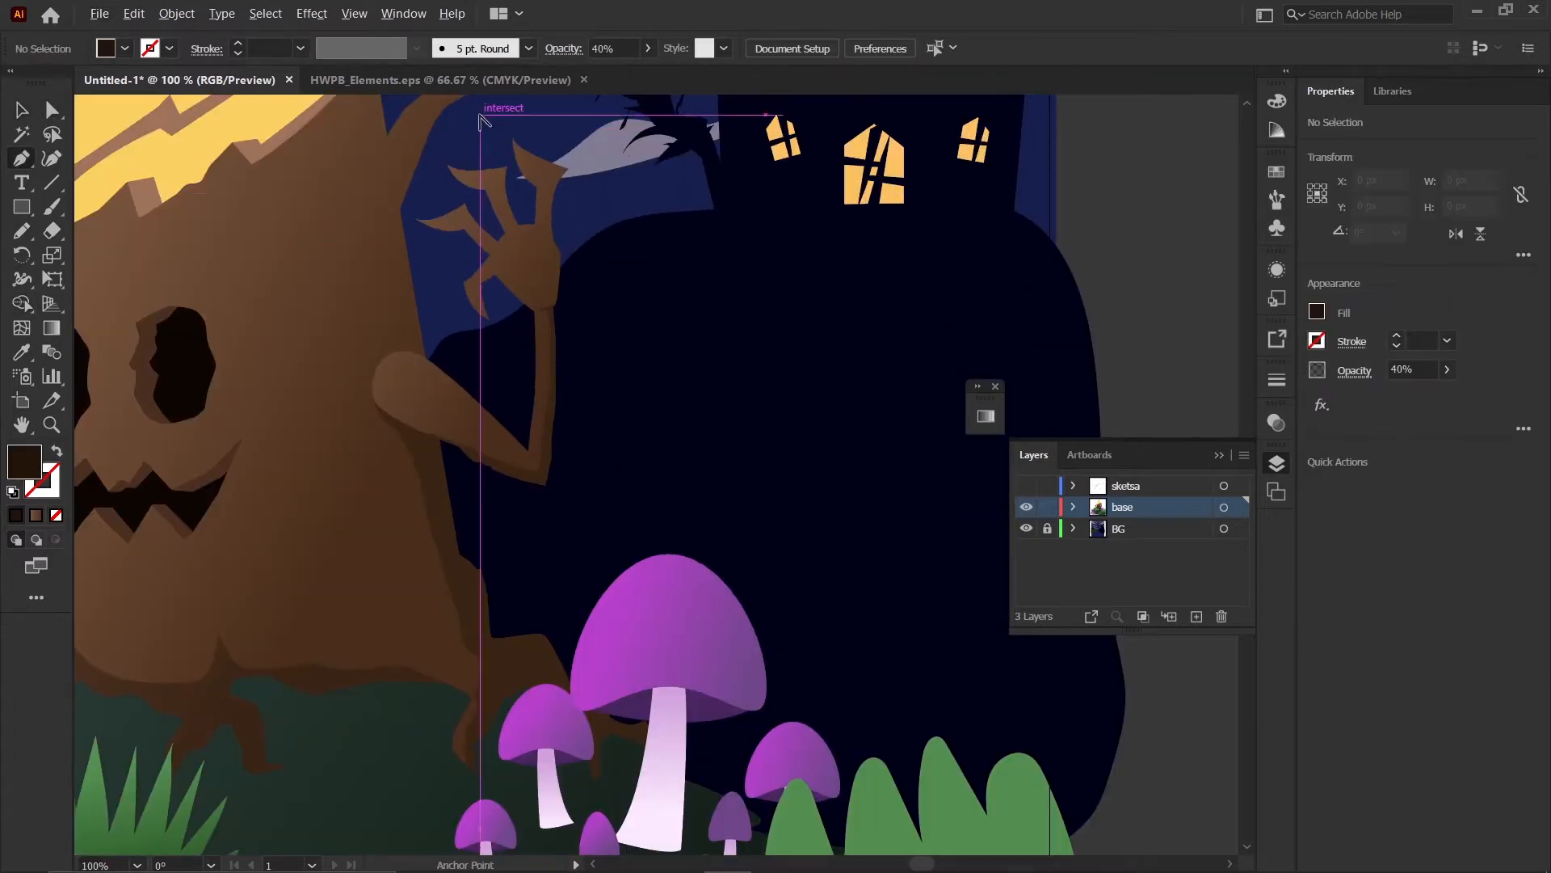
scroll(718, 357, up, 3)
scroll(772, 342, up, 1)
scroll(680, 325, down, 1)
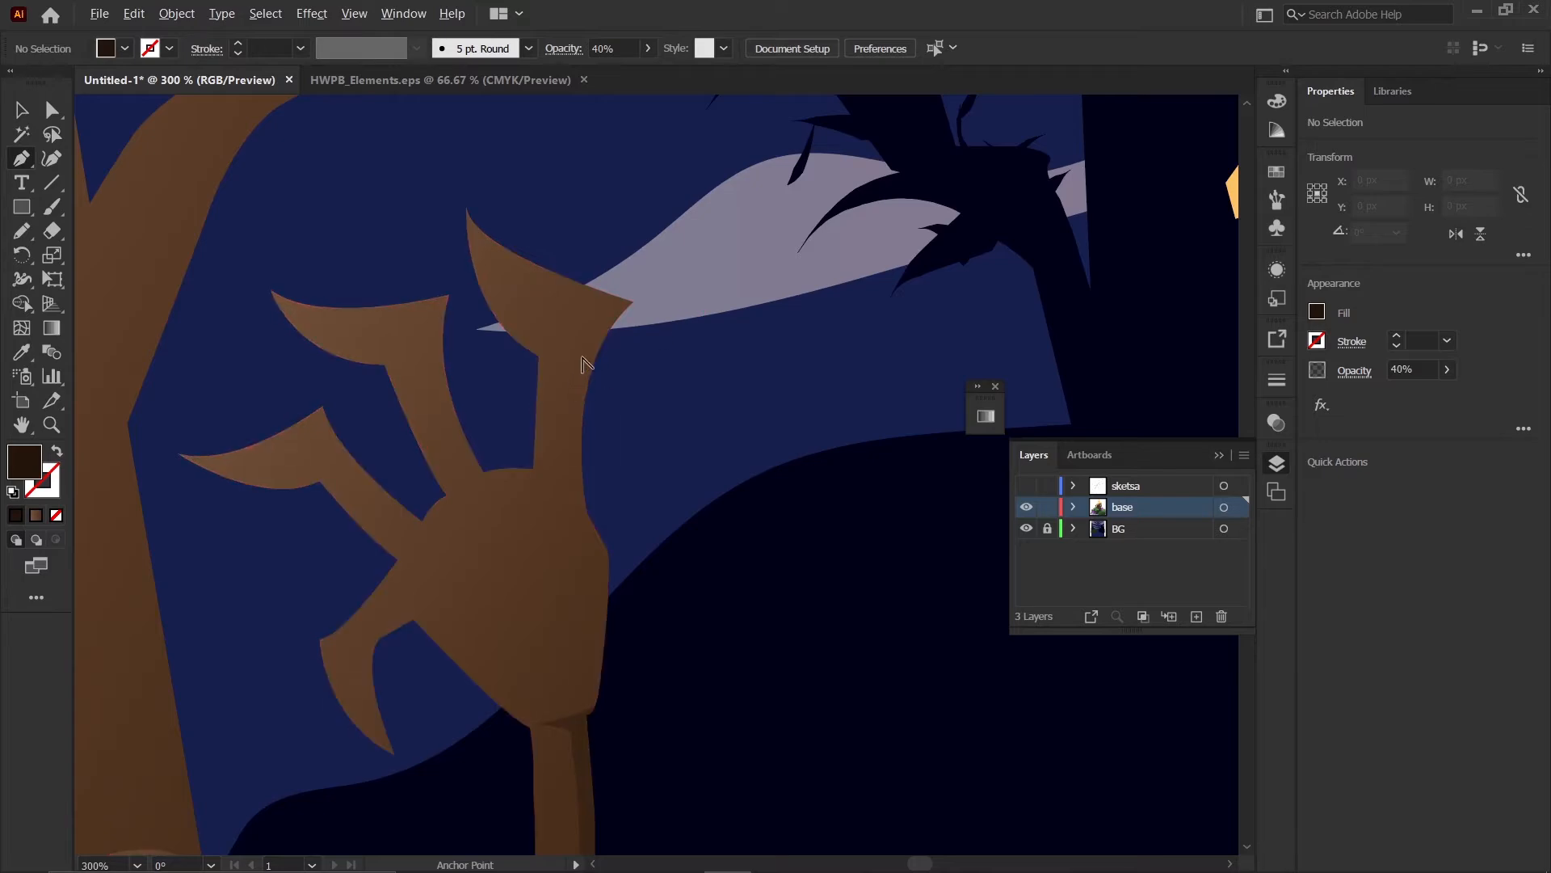
scroll(585, 363, down, 4)
scroll(586, 353, up, 3)
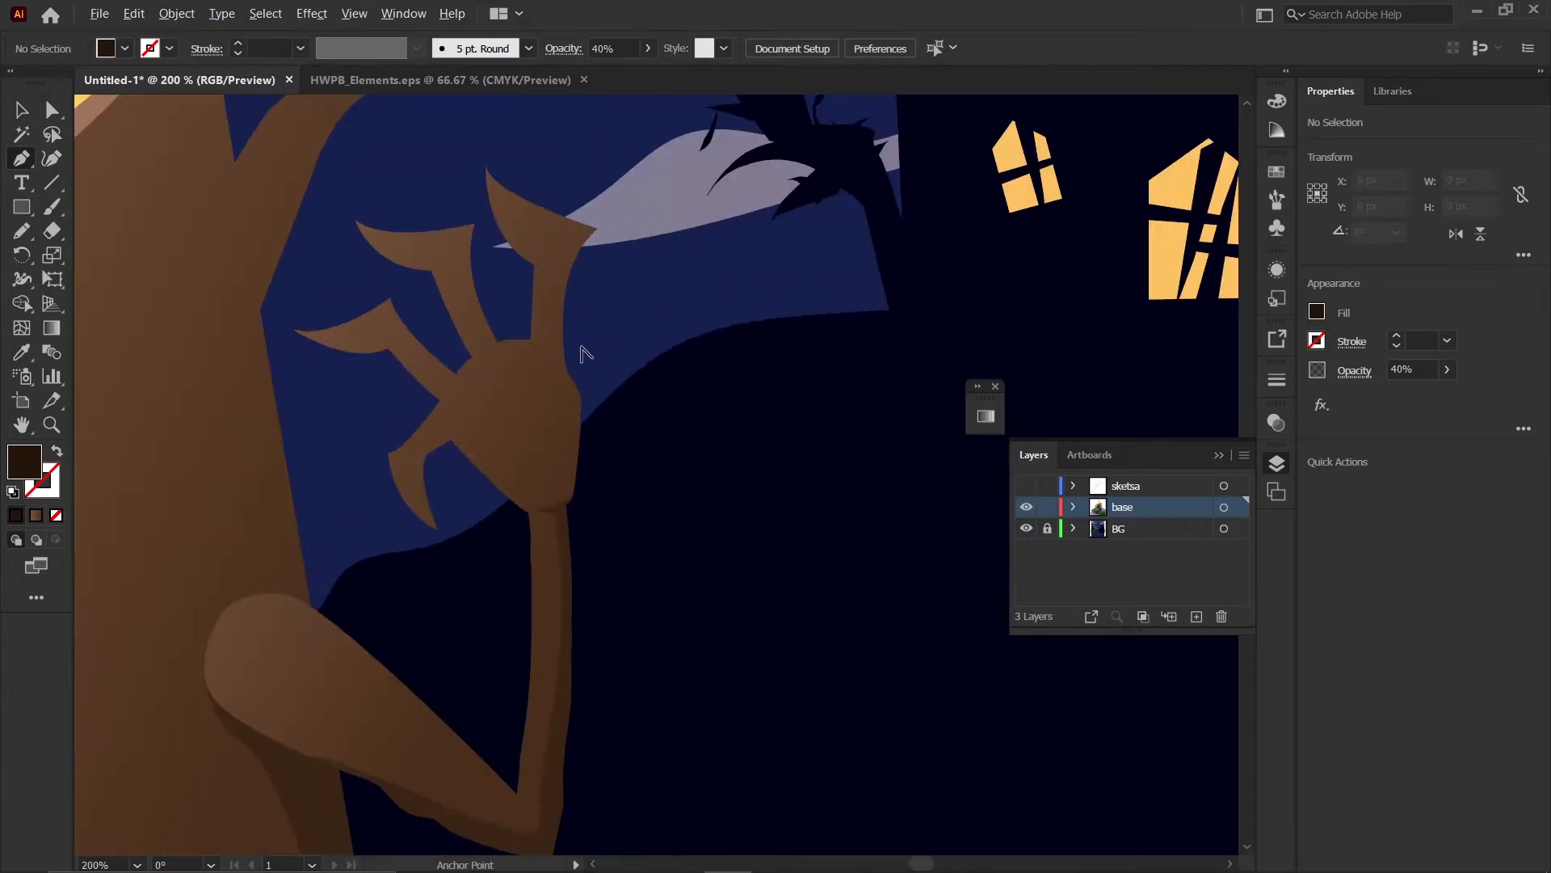
scroll(590, 222, up, 2)
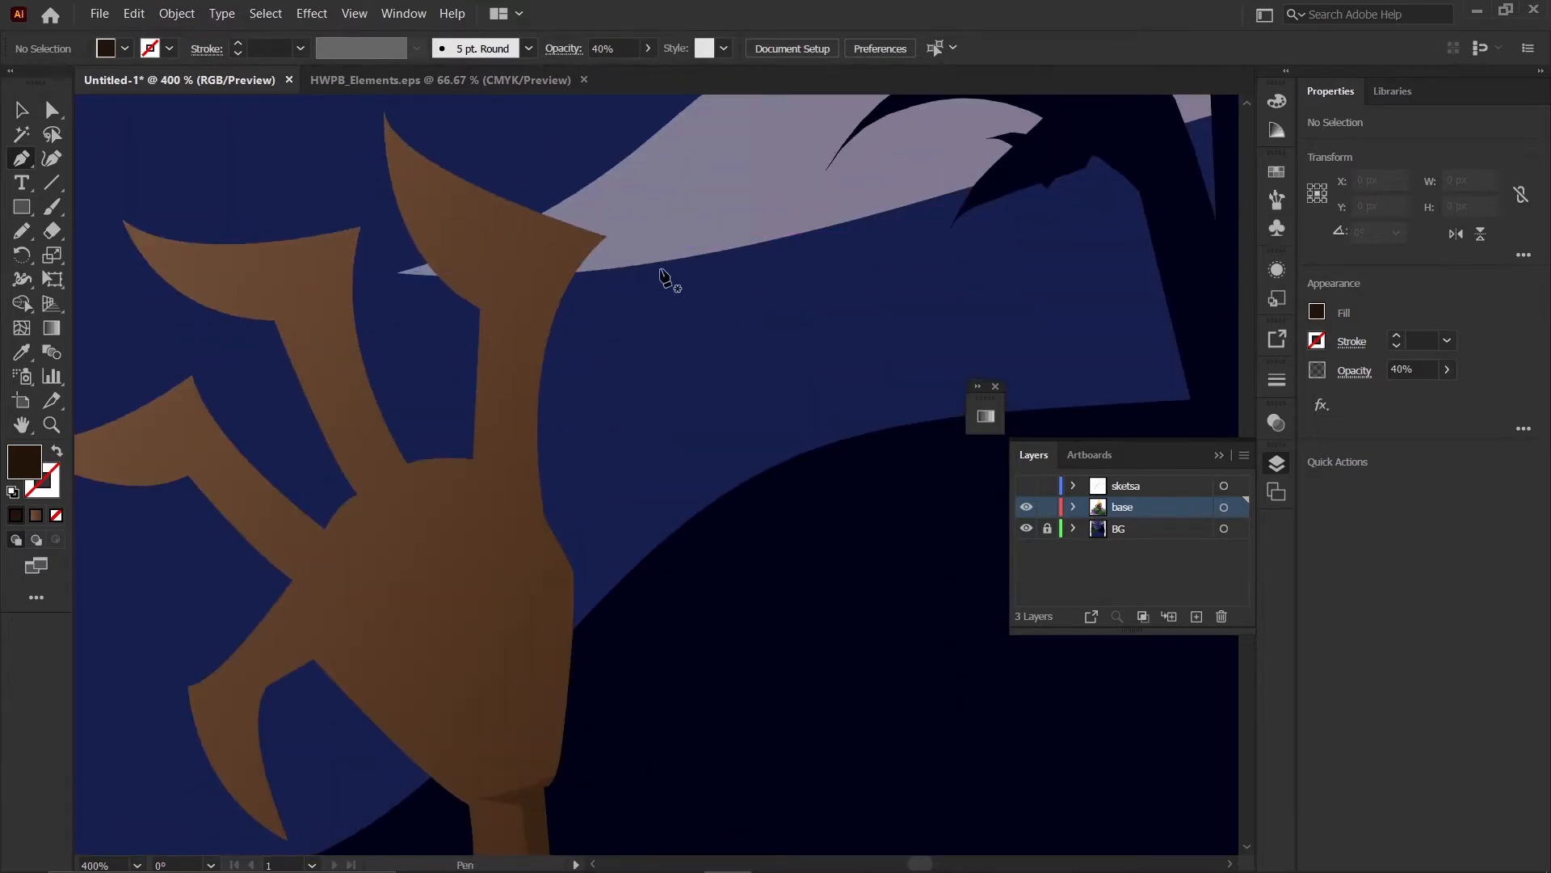
drag(568, 219, 576, 198)
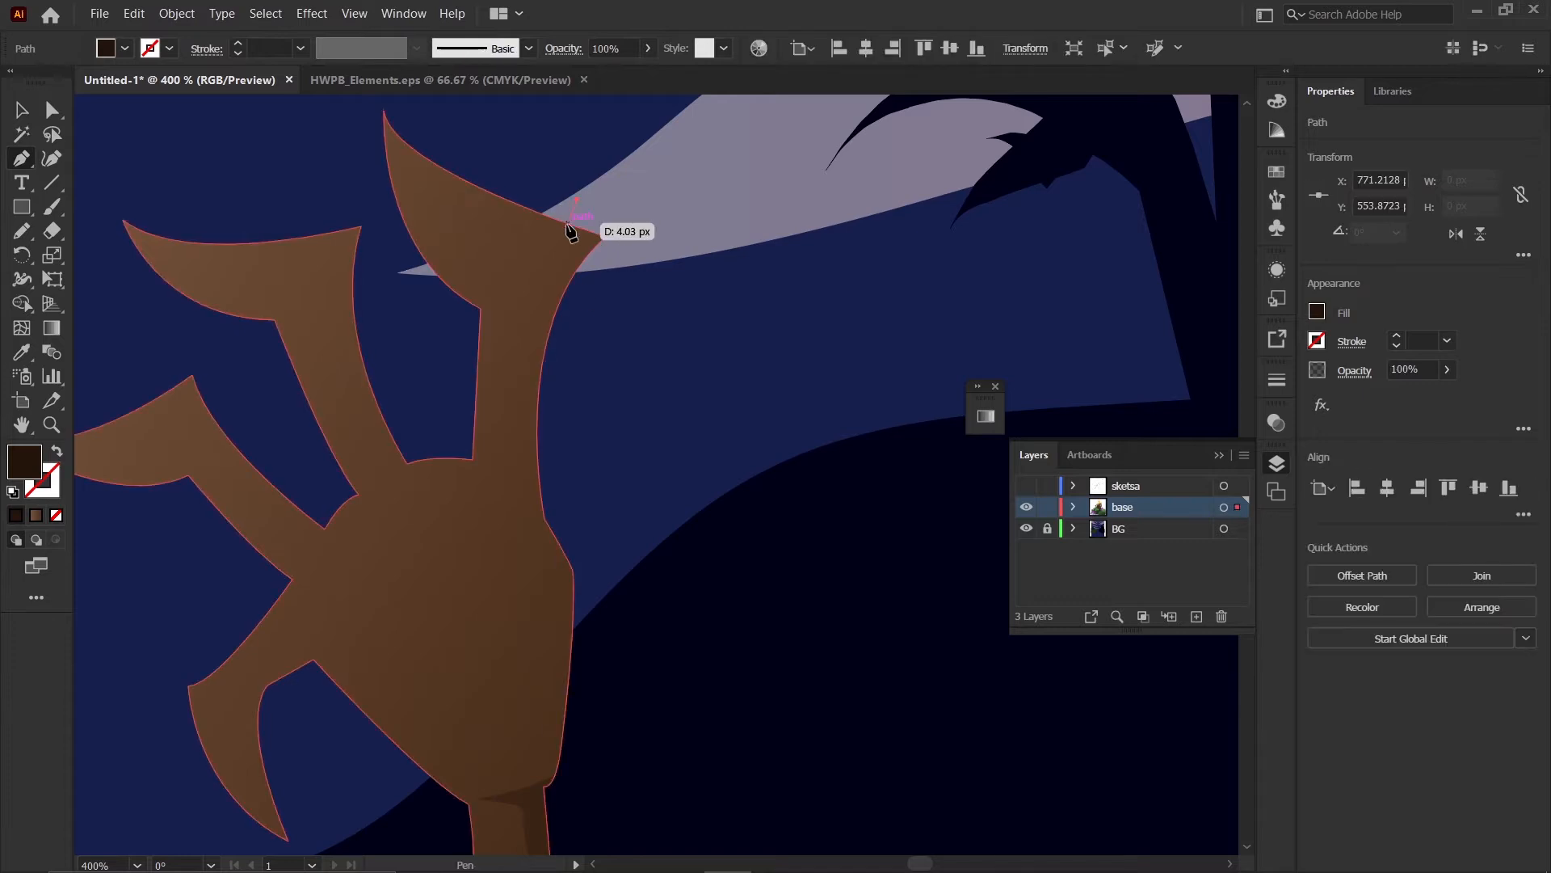
drag(545, 515, 605, 649)
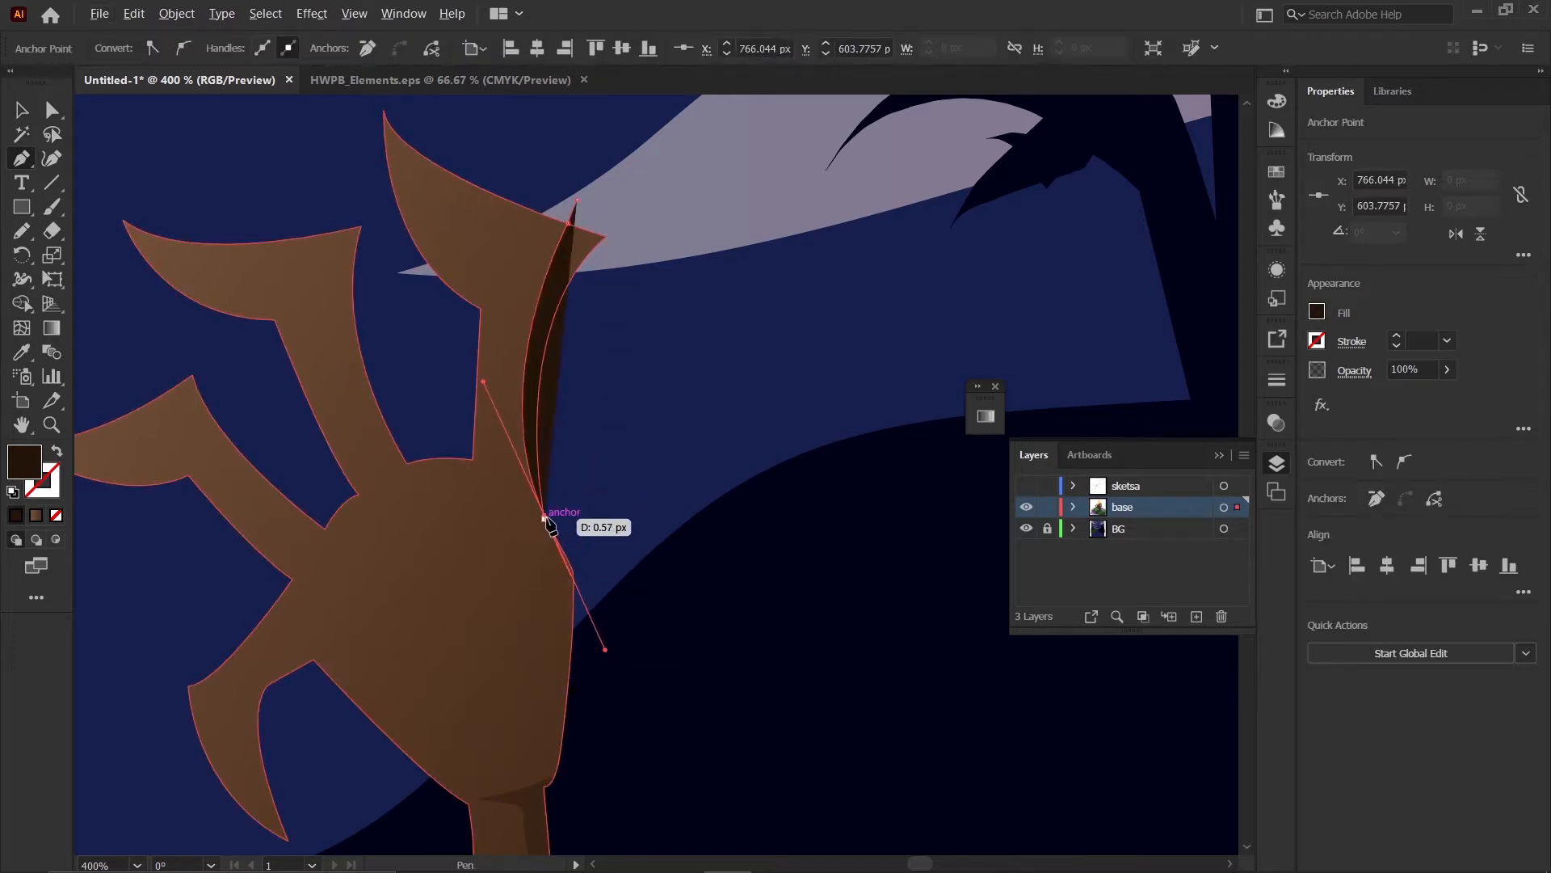
click(545, 516)
drag(666, 427, 666, 410)
click(666, 292)
click(656, 199)
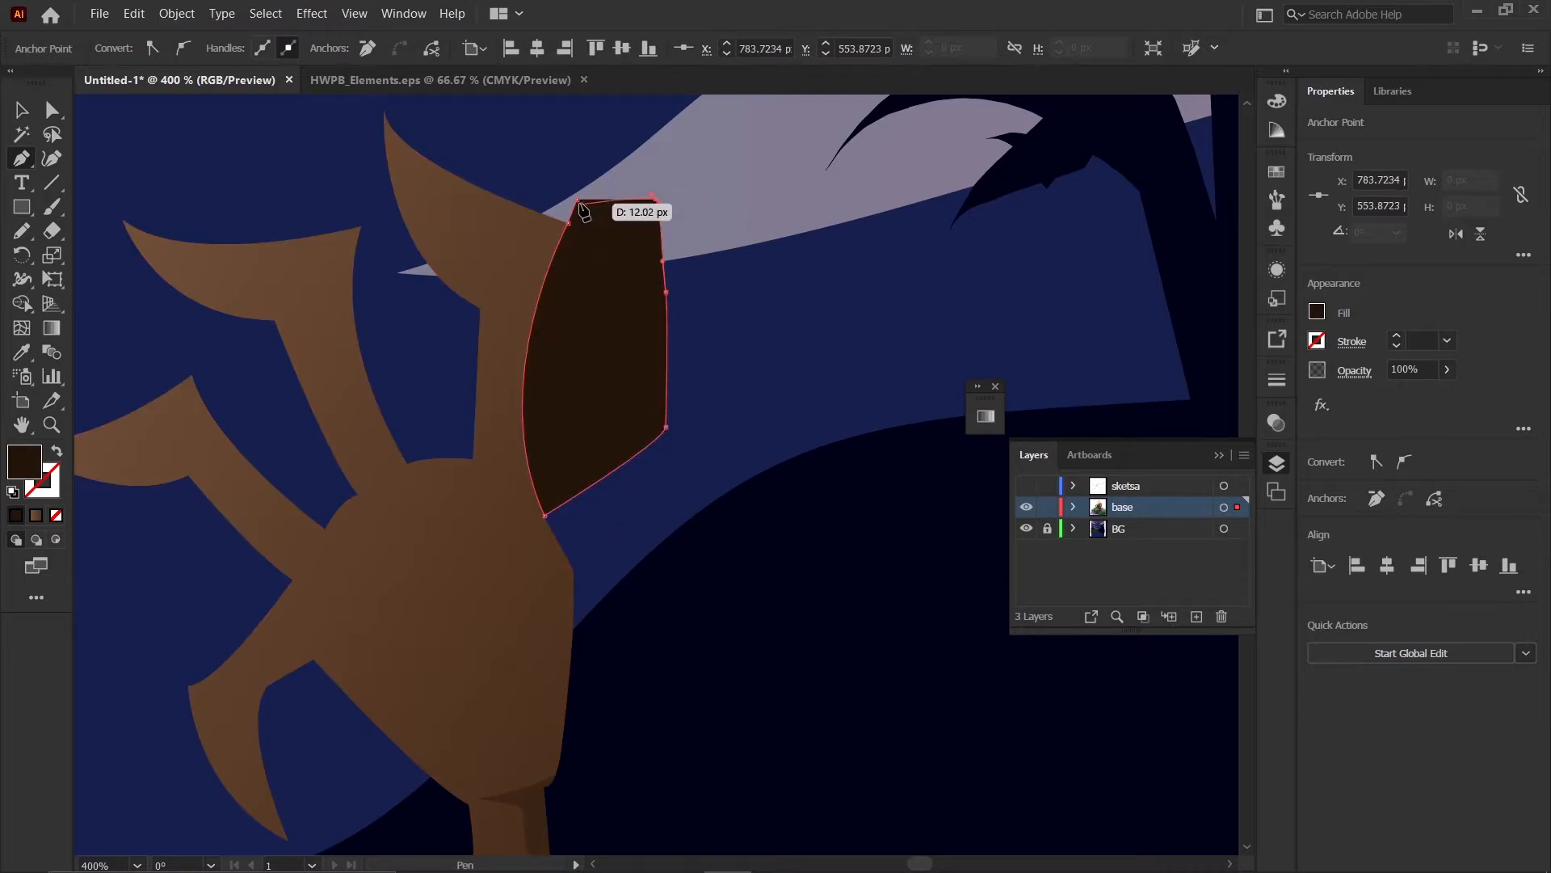
click(577, 199)
- Trim away the part of the shadow outside the finger nearest the castle with the Shape Builder tool
key(v)
click(596, 343)
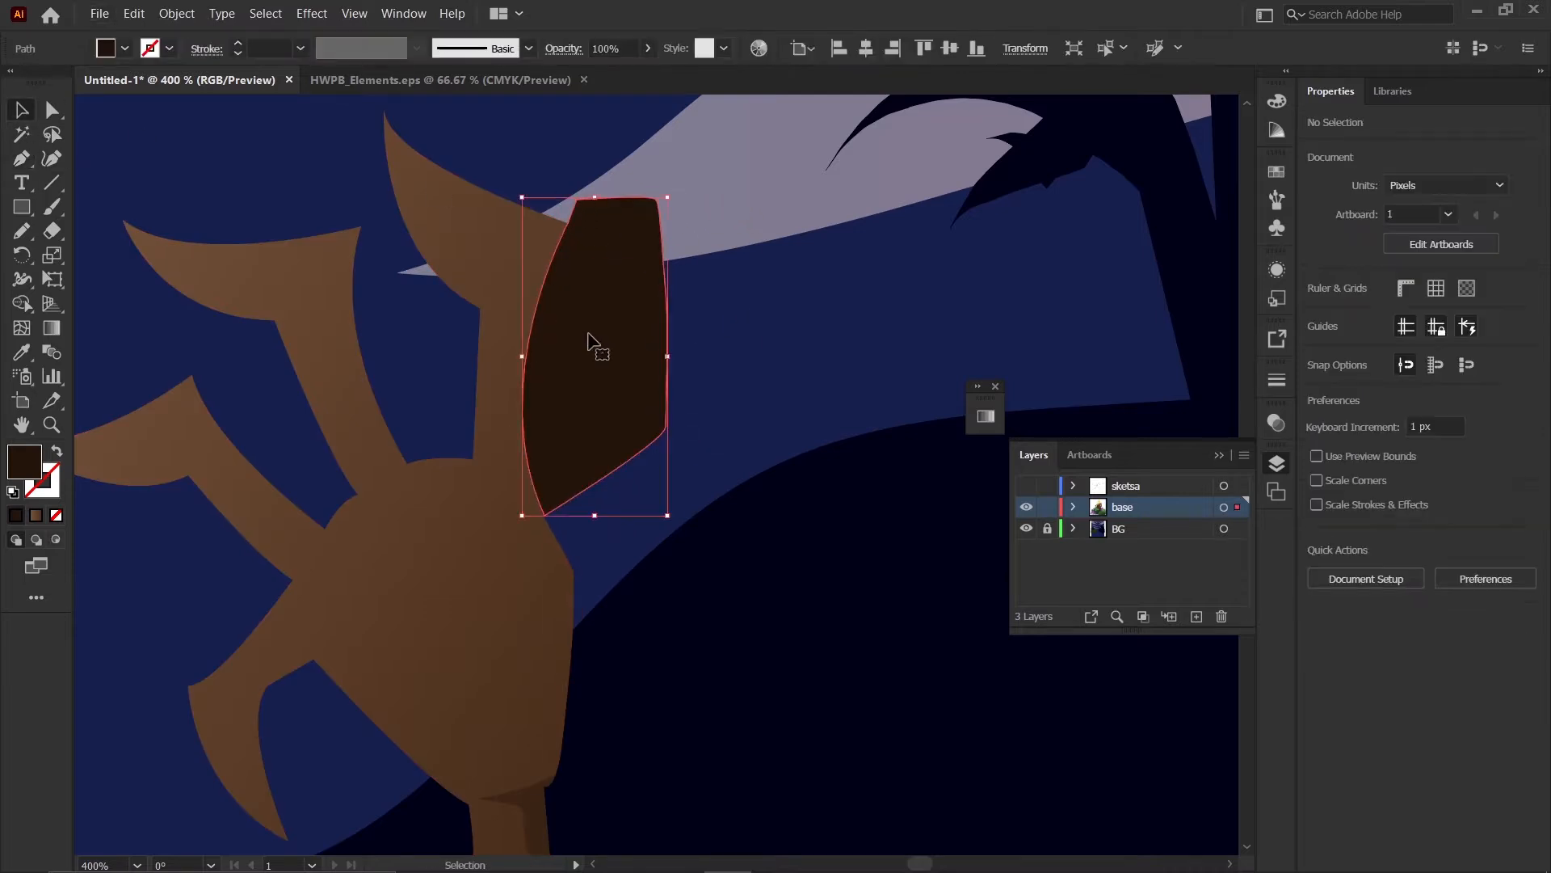
shift+click(517, 288)
key(shift+m)
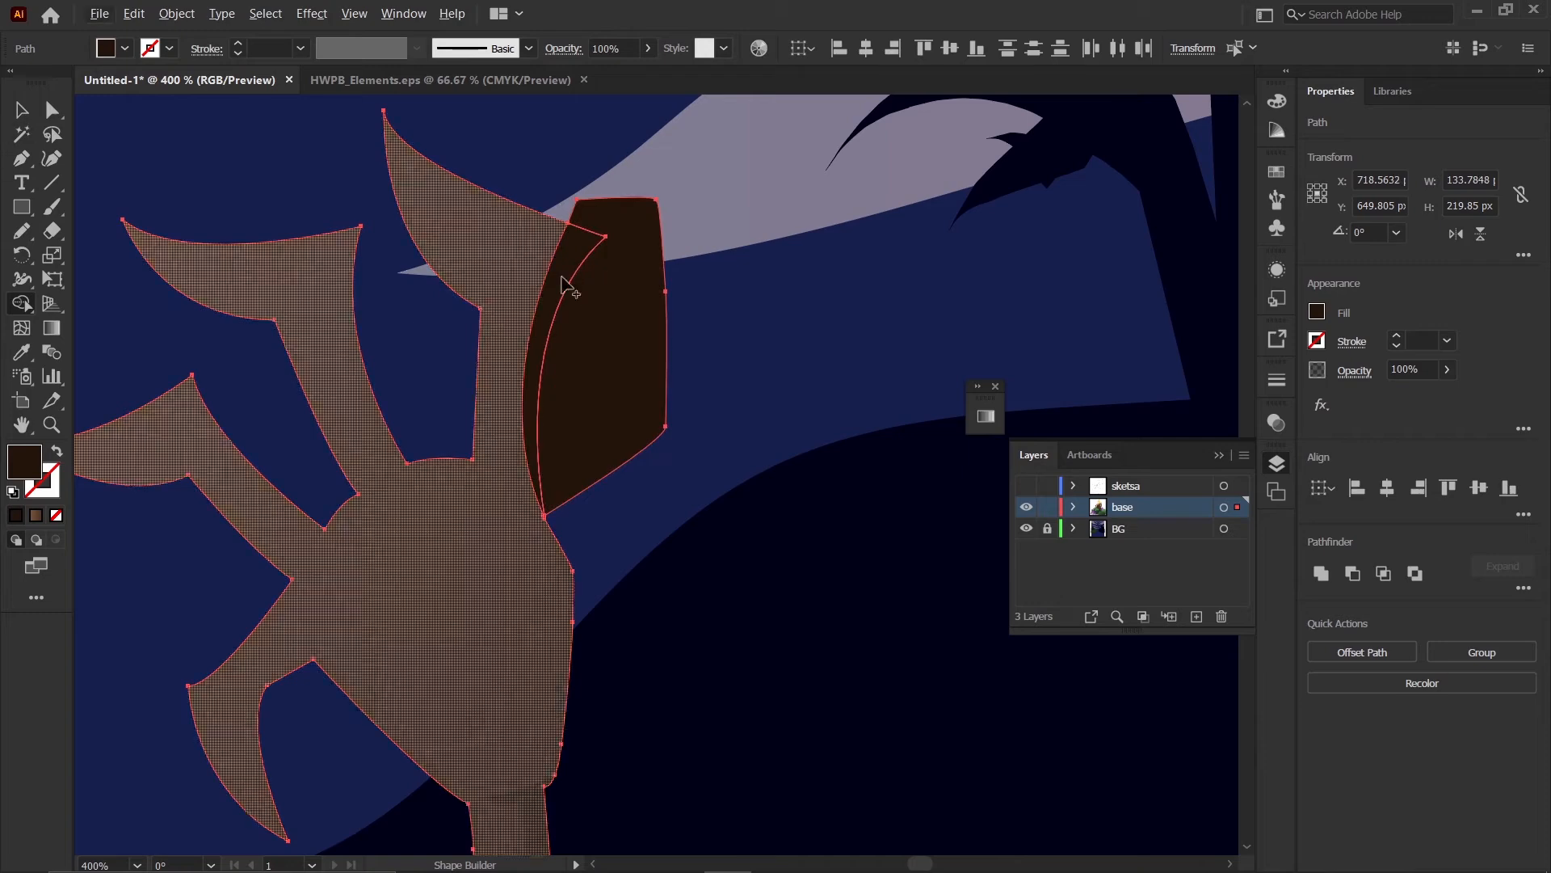
alt+click(580, 352)
click(22, 109)
click(315, 194)
scroll(315, 194, down, 1)
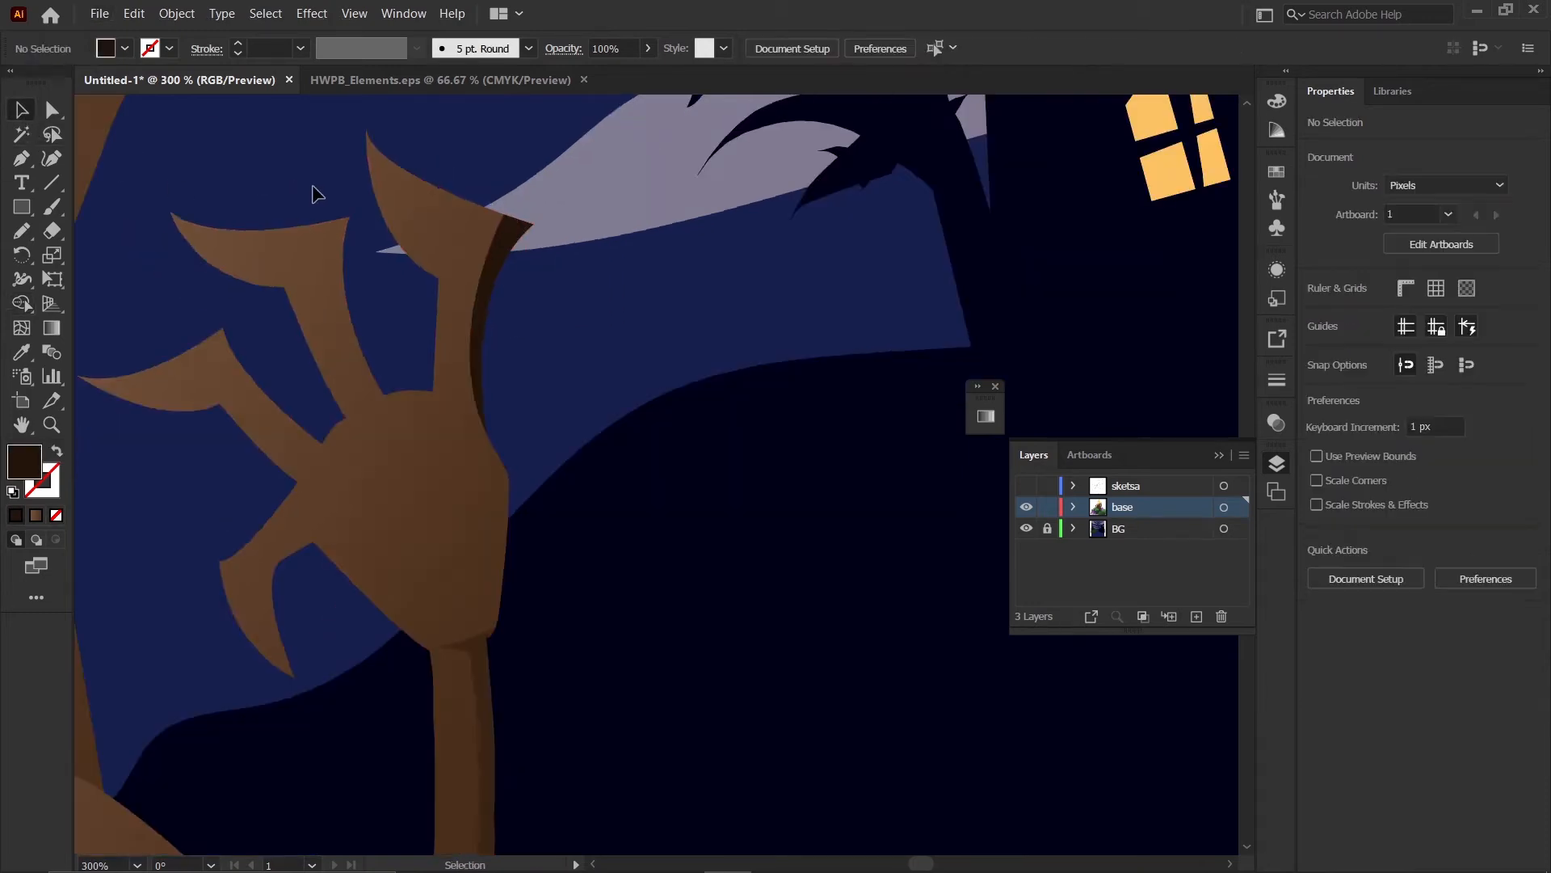
- Draw a closed curved shadow shape with the Pen tool along the castle-side edge of the second finger, down to its base
key(p)
click(312, 188)
scroll(318, 194, up, 1)
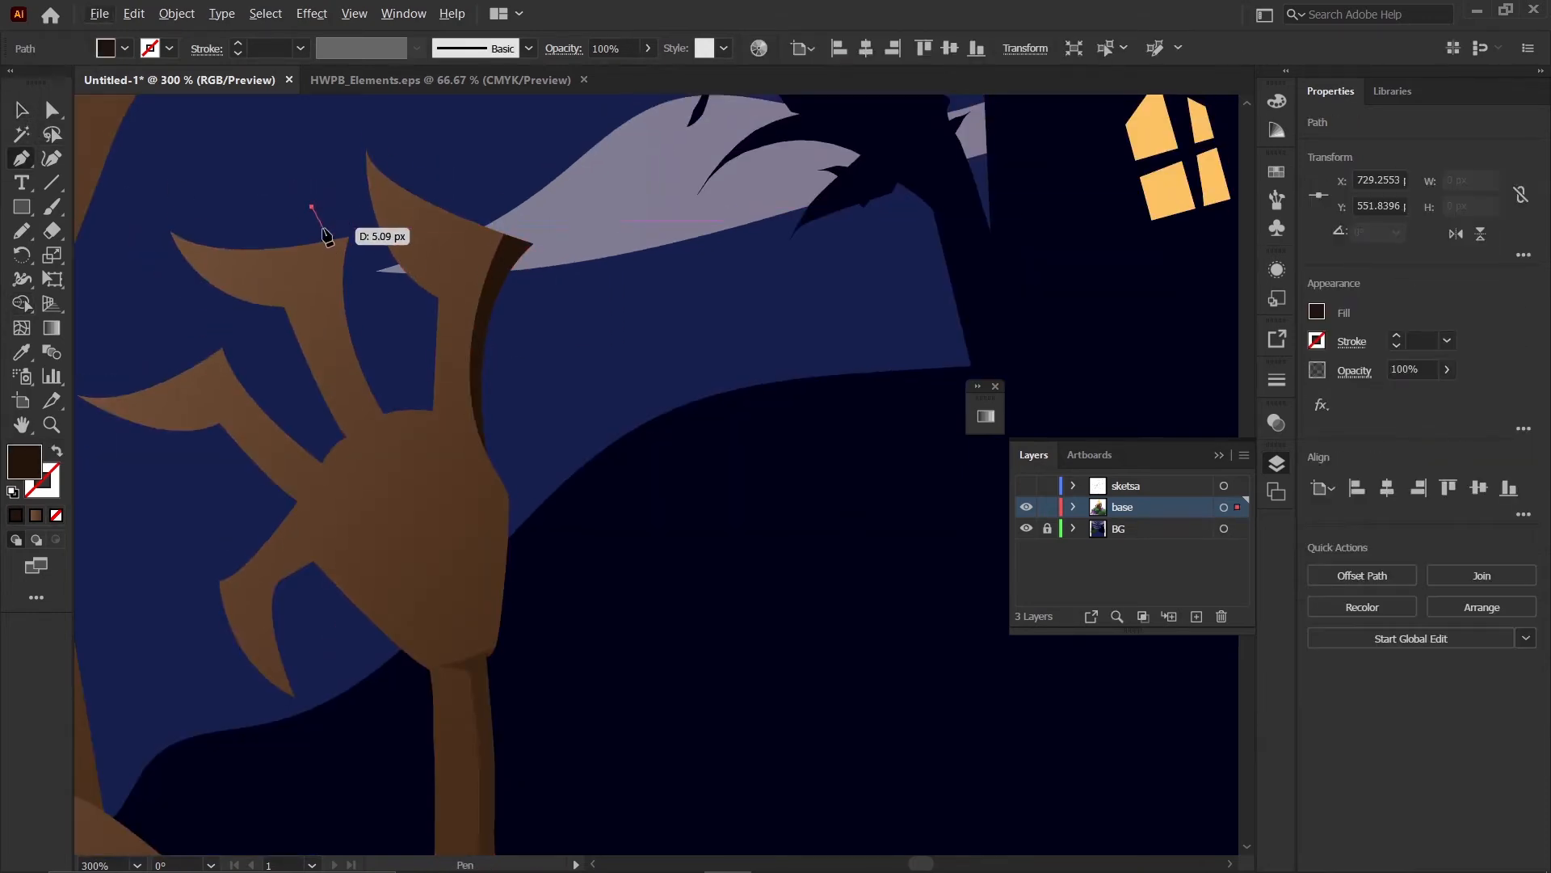
scroll(357, 310, up, 2)
drag(390, 450, 505, 541)
click(389, 450)
scroll(390, 451, down, 2)
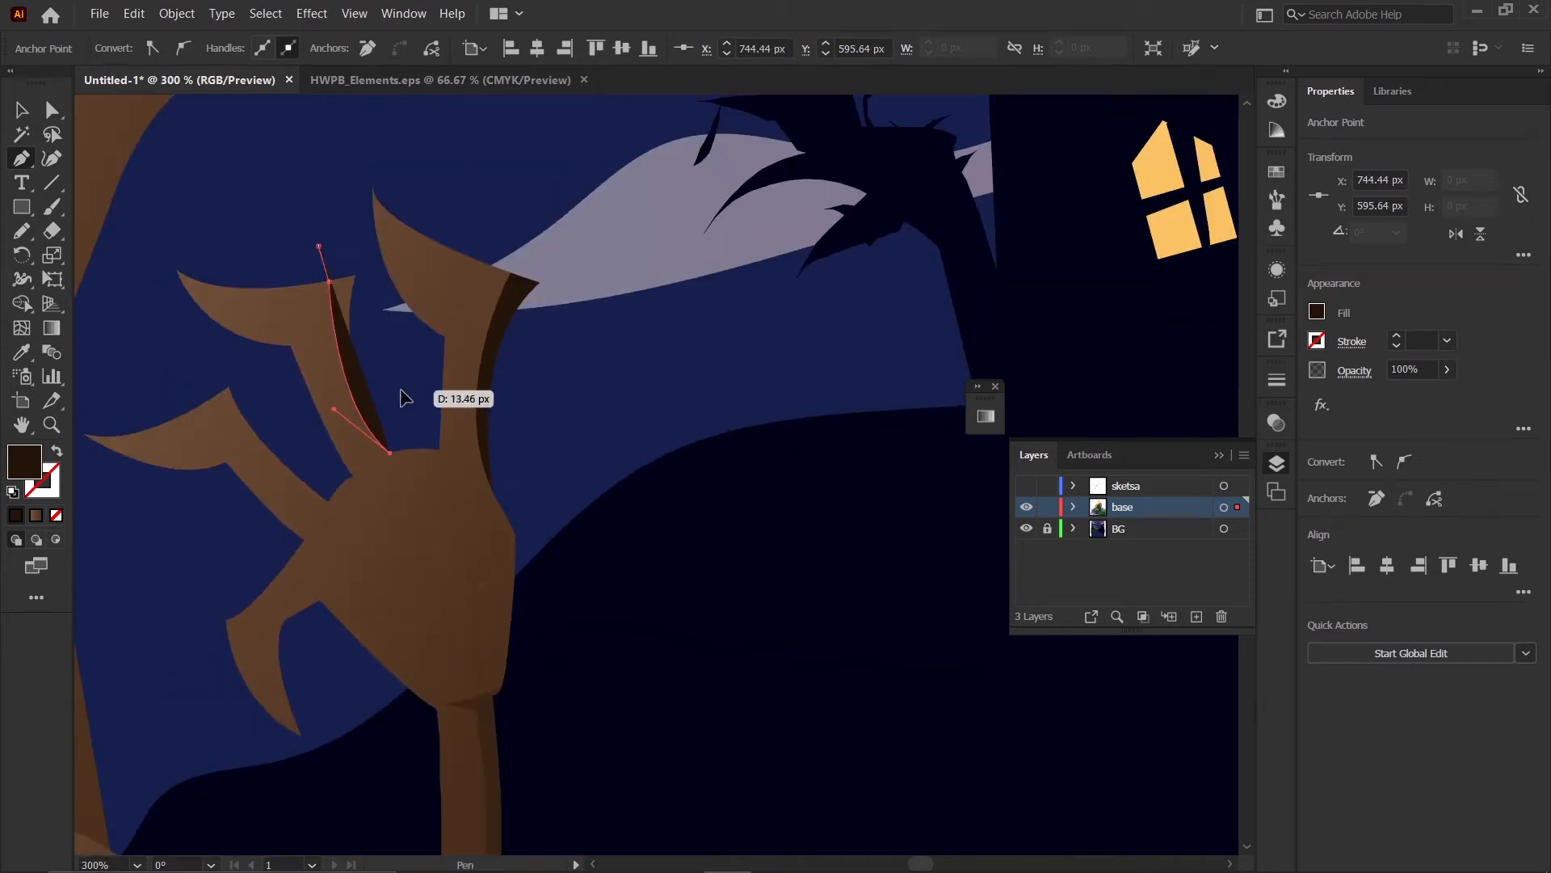
click(401, 390)
click(378, 286)
click(318, 246)
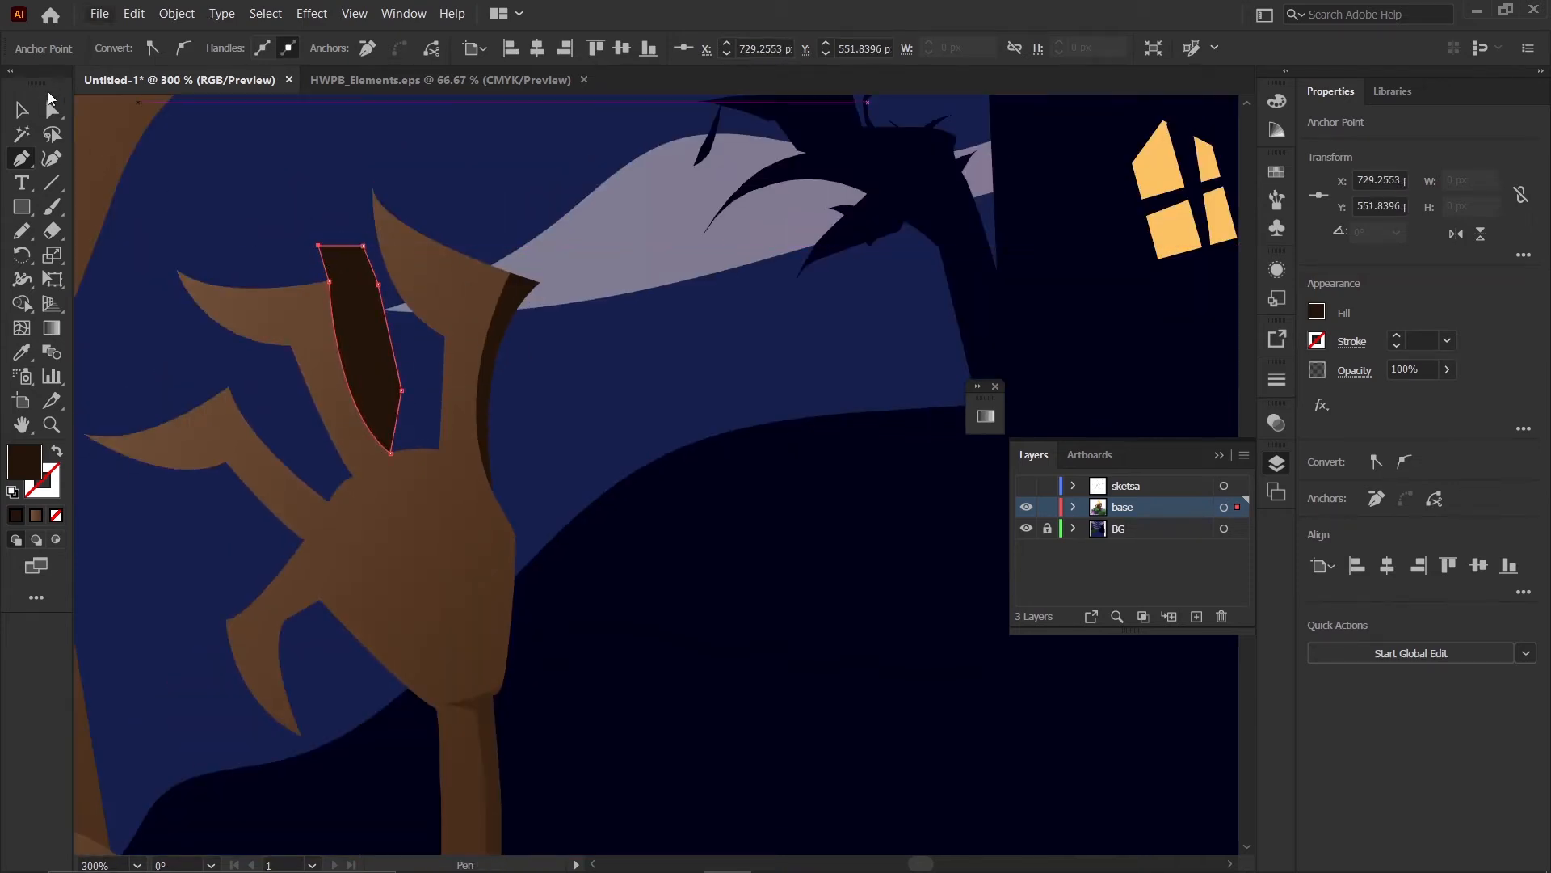
- Remove the excess shadow outside the second finger with the Shape Builder tool
key(v)
click(193, 173)
click(339, 335)
click(278, 360)
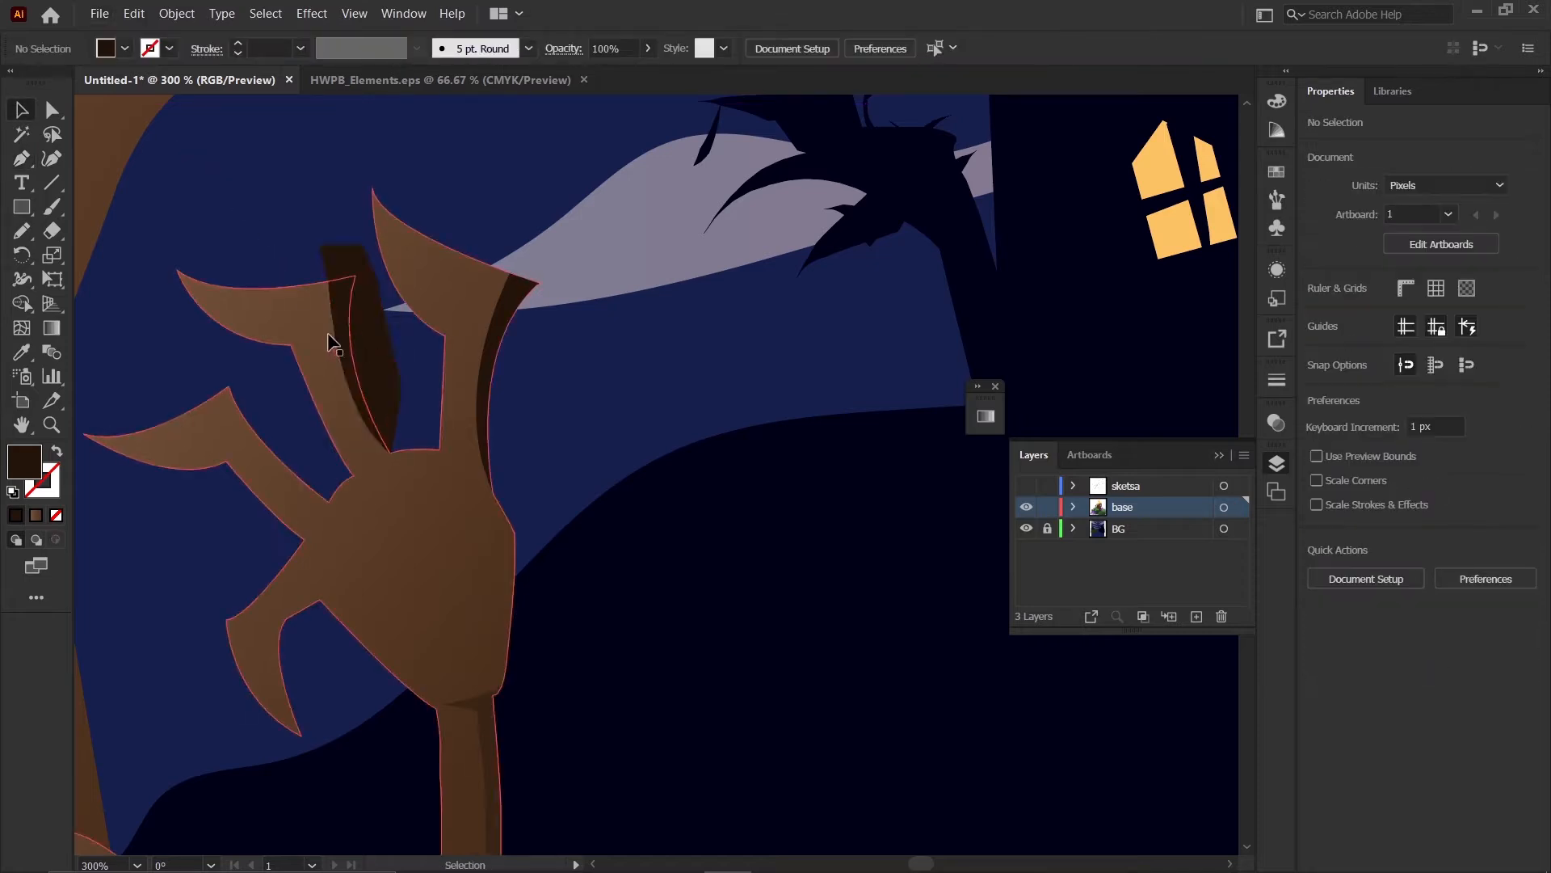
click(343, 338)
shift+click(301, 326)
key(shift+m)
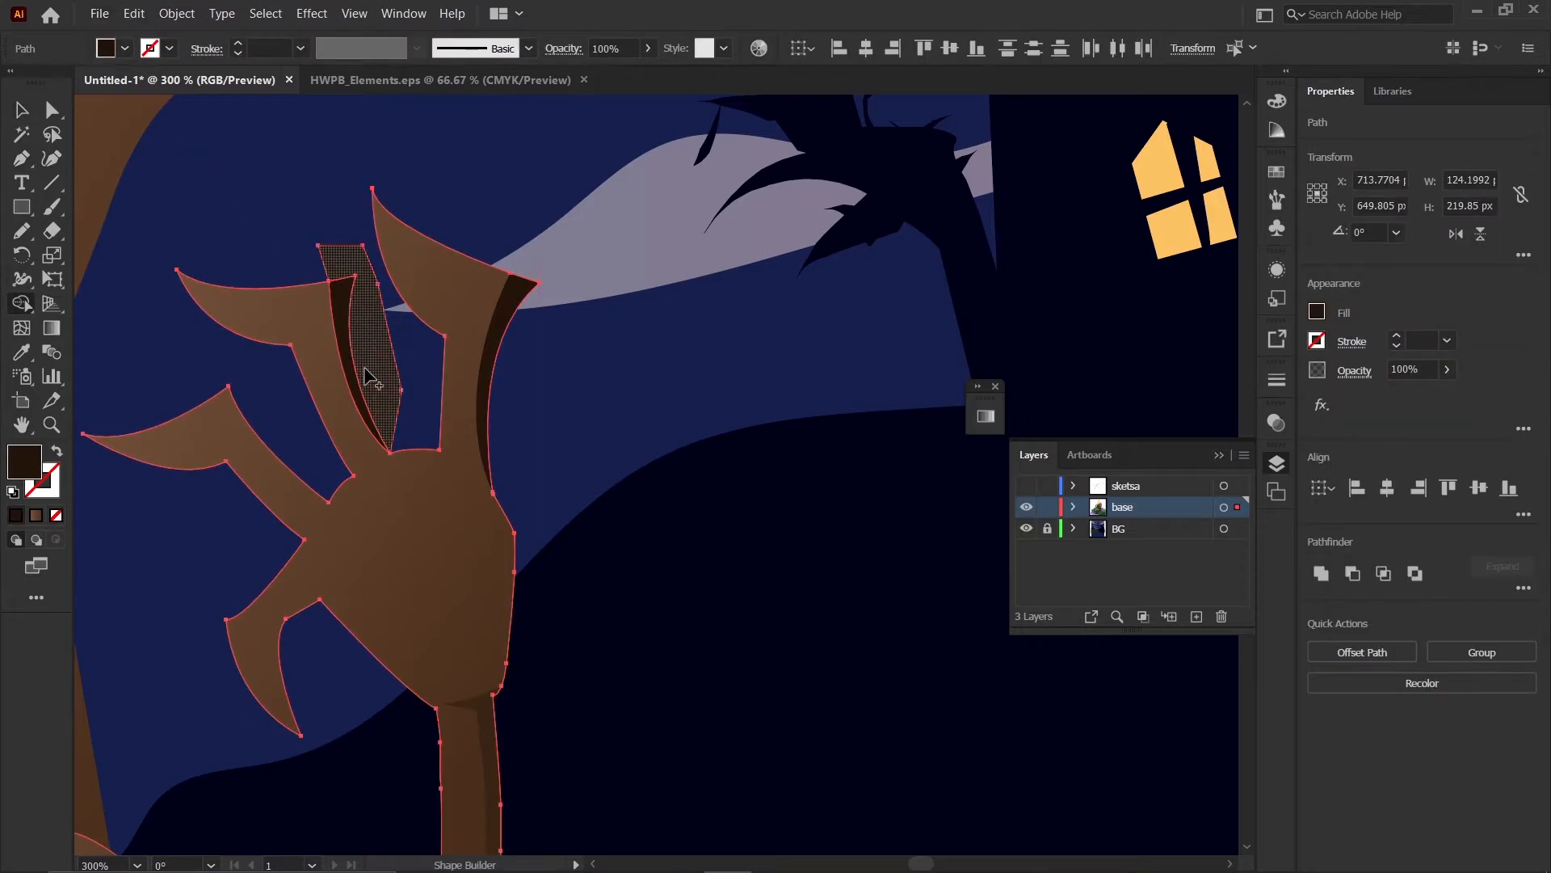
alt+click(366, 369)
click(21, 111)
click(262, 211)
scroll(299, 246, down, 1)
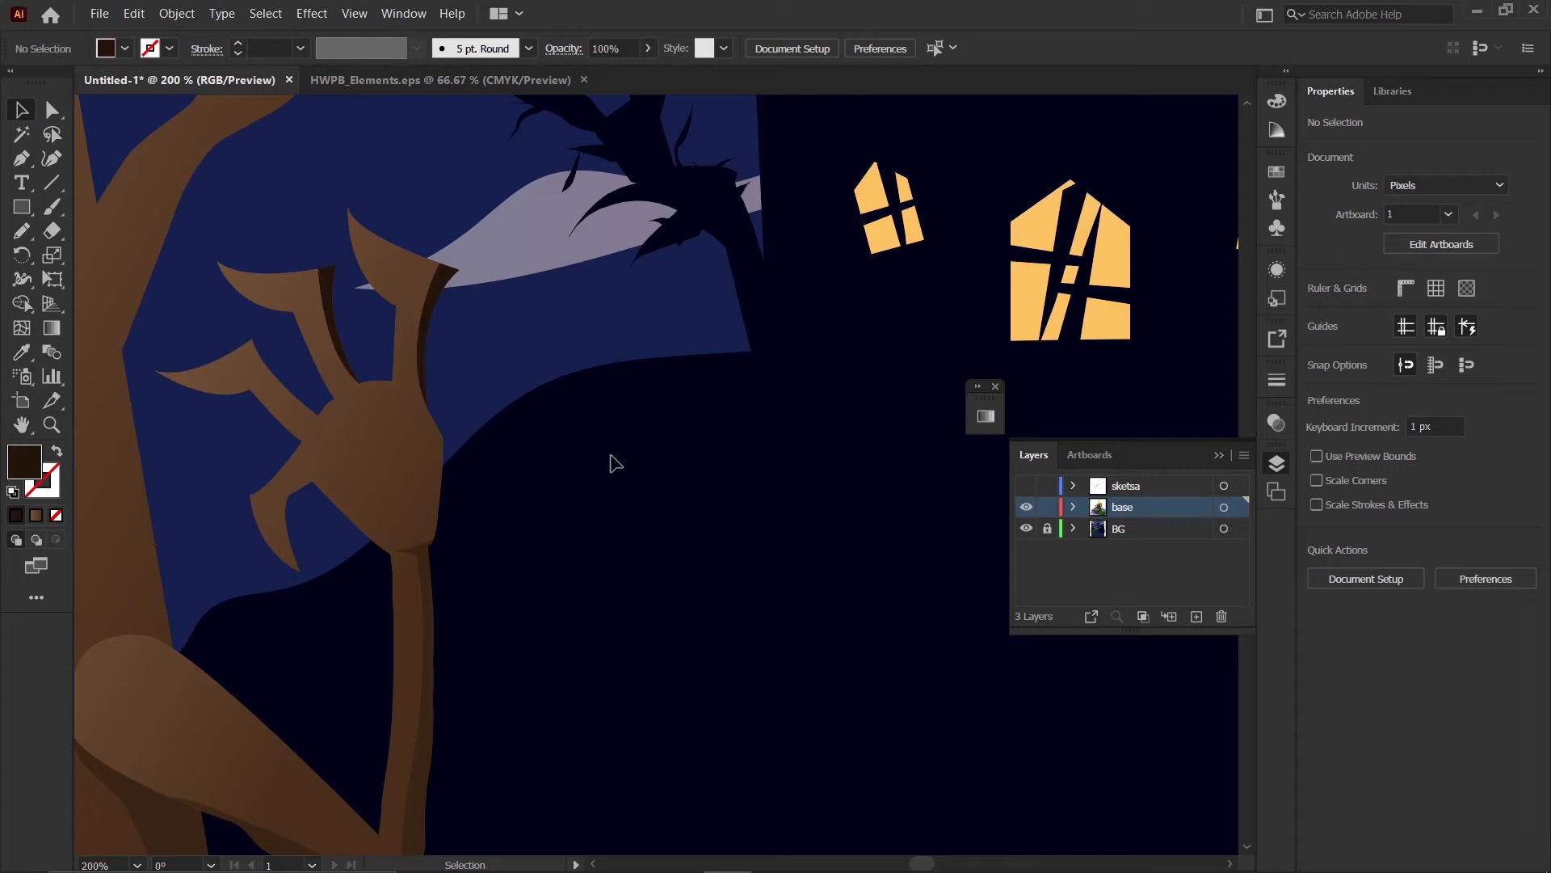
- Draw a closed shadow shape about 26 × 27 px with the Pen tool along the upper edge of the third finger
key(p)
scroll(266, 372, up, 3)
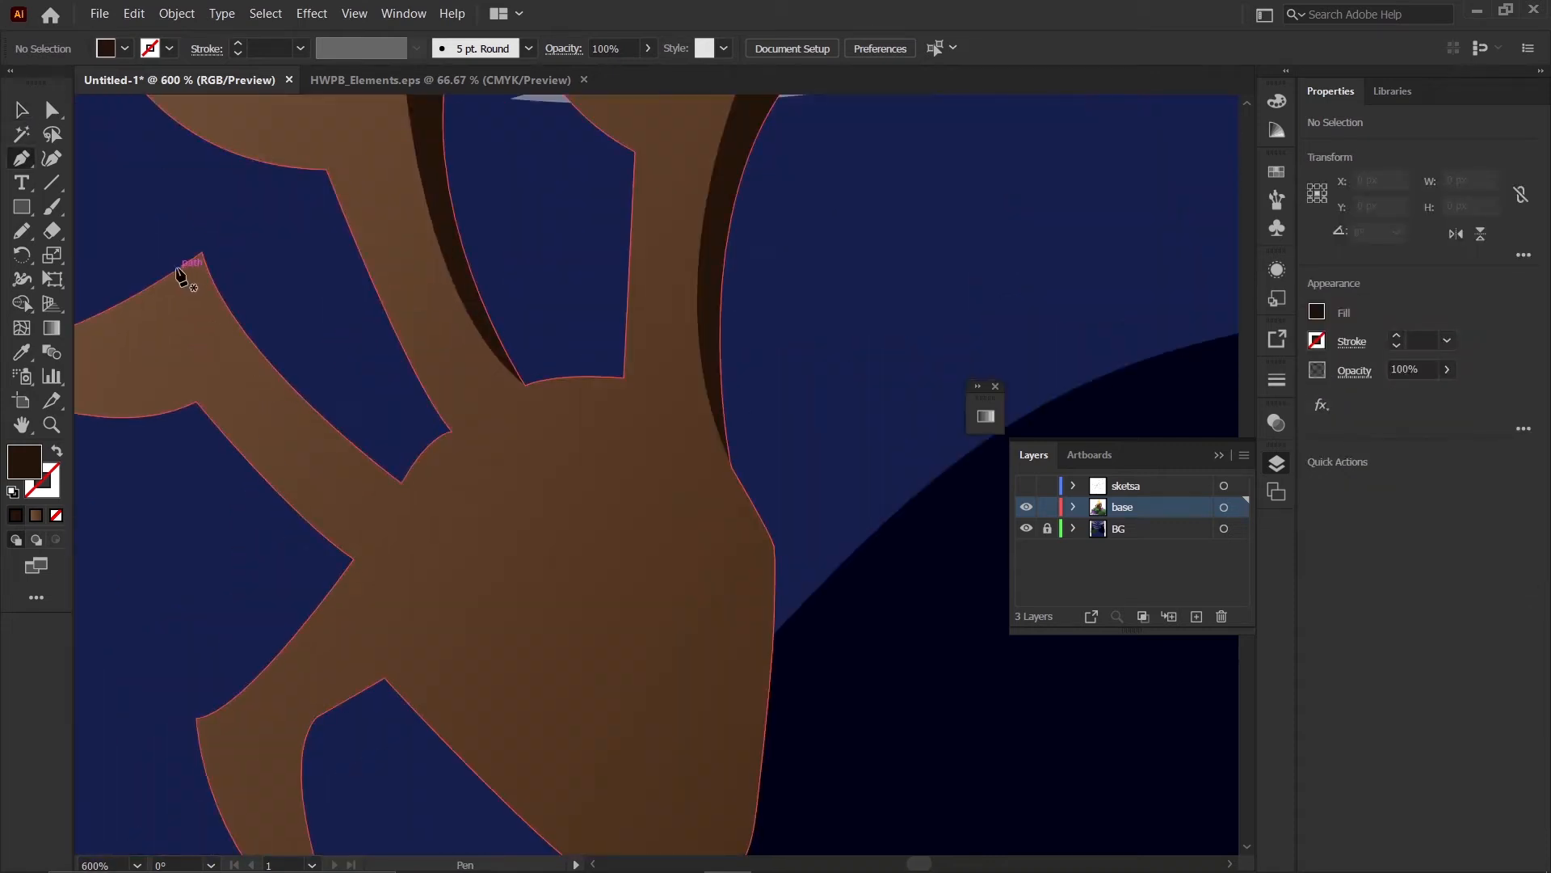
click(173, 274)
drag(402, 484, 476, 489)
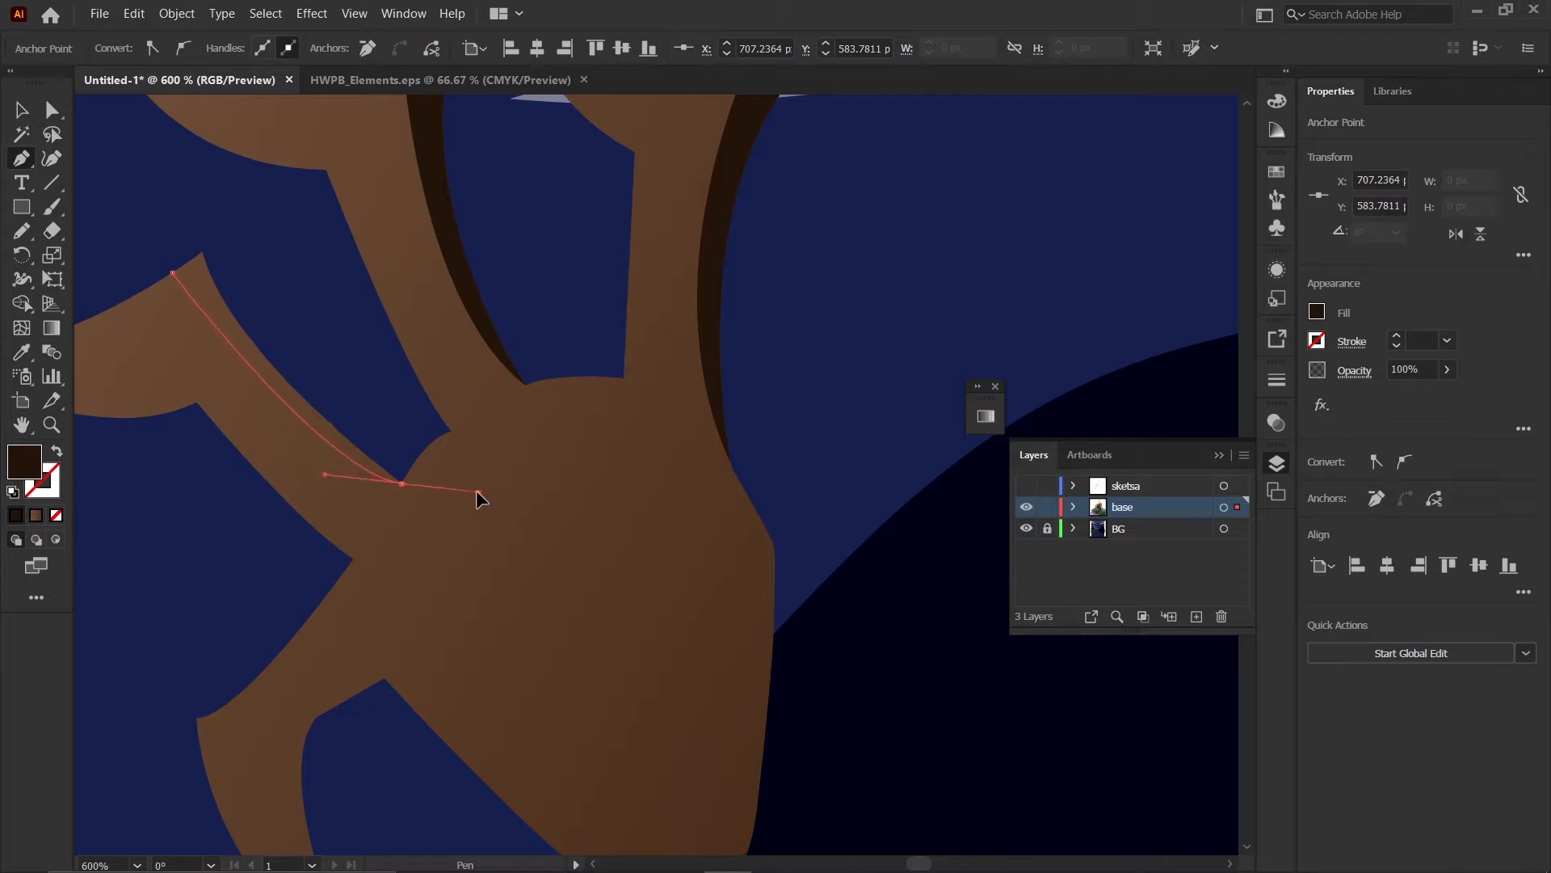
click(402, 483)
click(337, 370)
drag(171, 240, 156, 258)
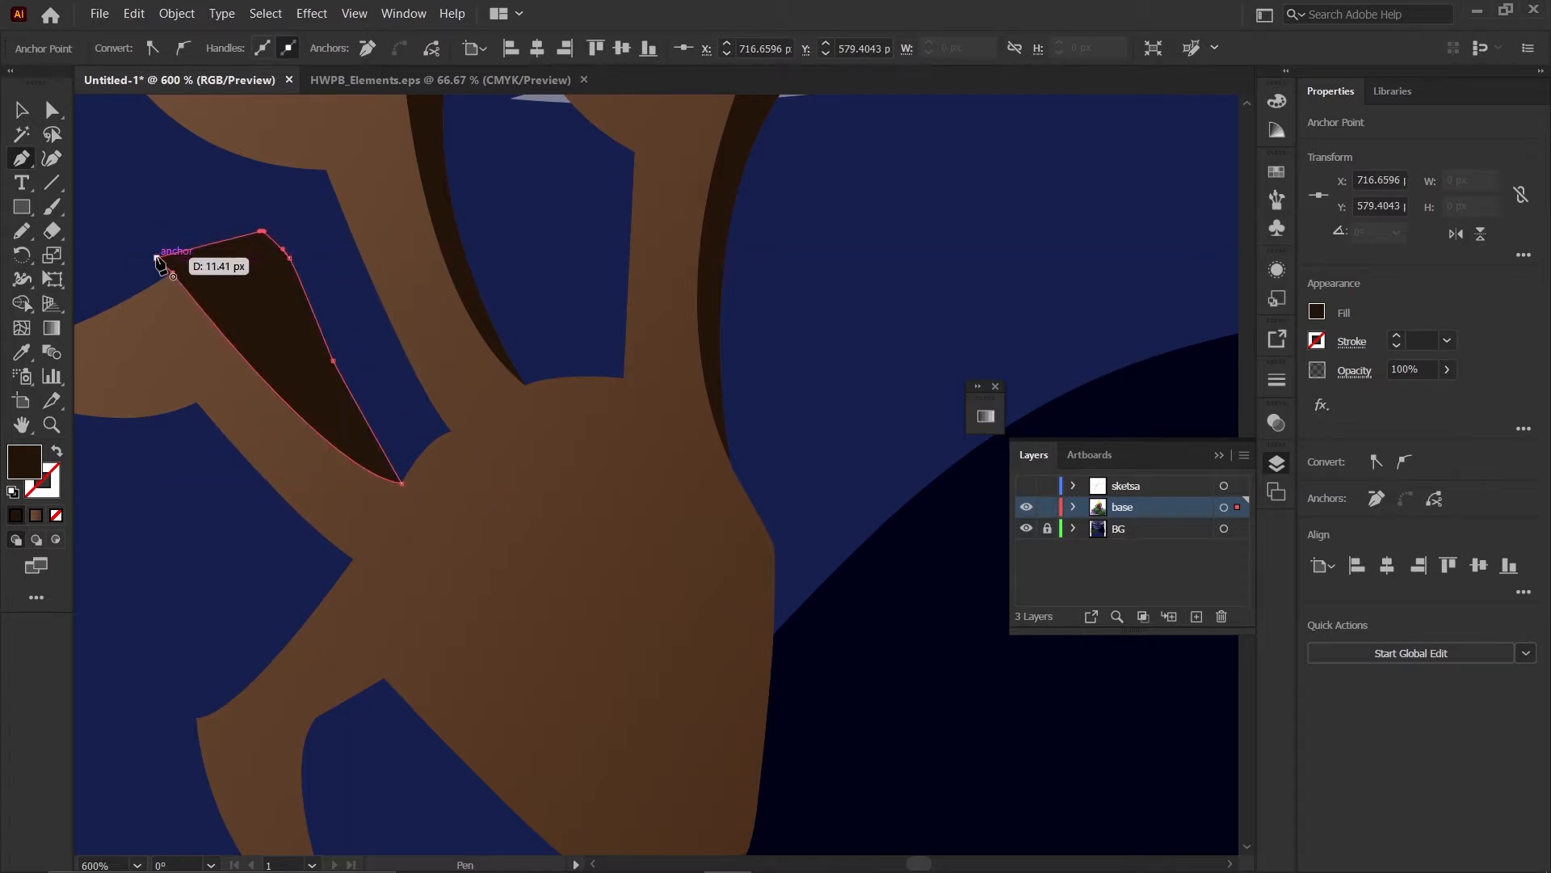
- Cut off the part of the shadow beyond the third finger's edge with the Shape Builder tool
click(26, 112)
click(165, 171)
click(246, 280)
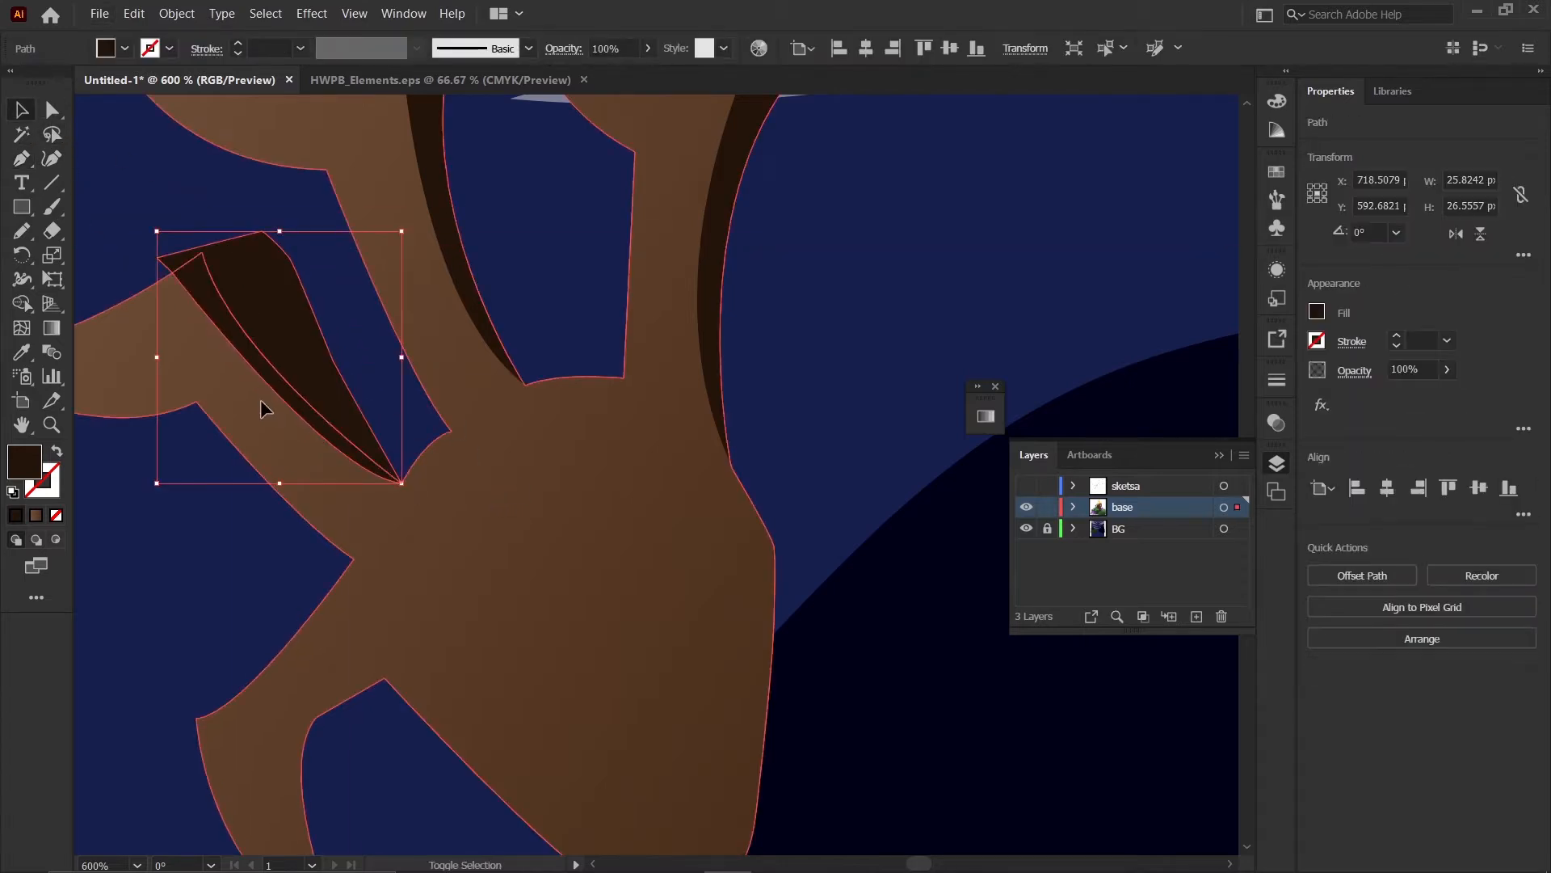
shift+click(260, 402)
key(shift+m)
alt+click(260, 307)
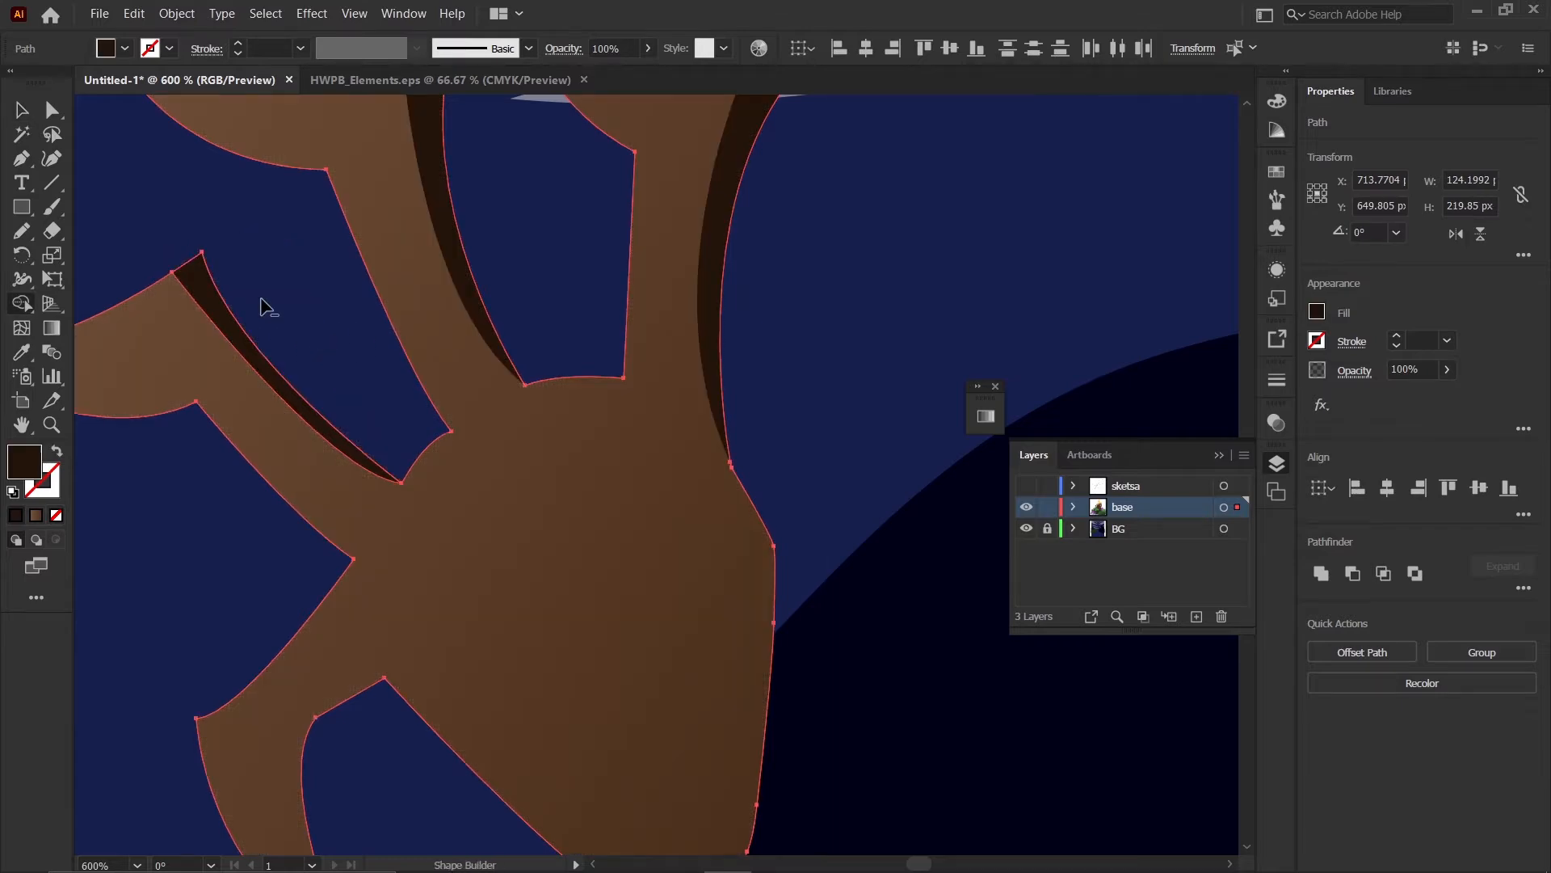
click(20, 119)
click(318, 273)
scroll(559, 344, down, 3)
scroll(671, 483, up, 1)
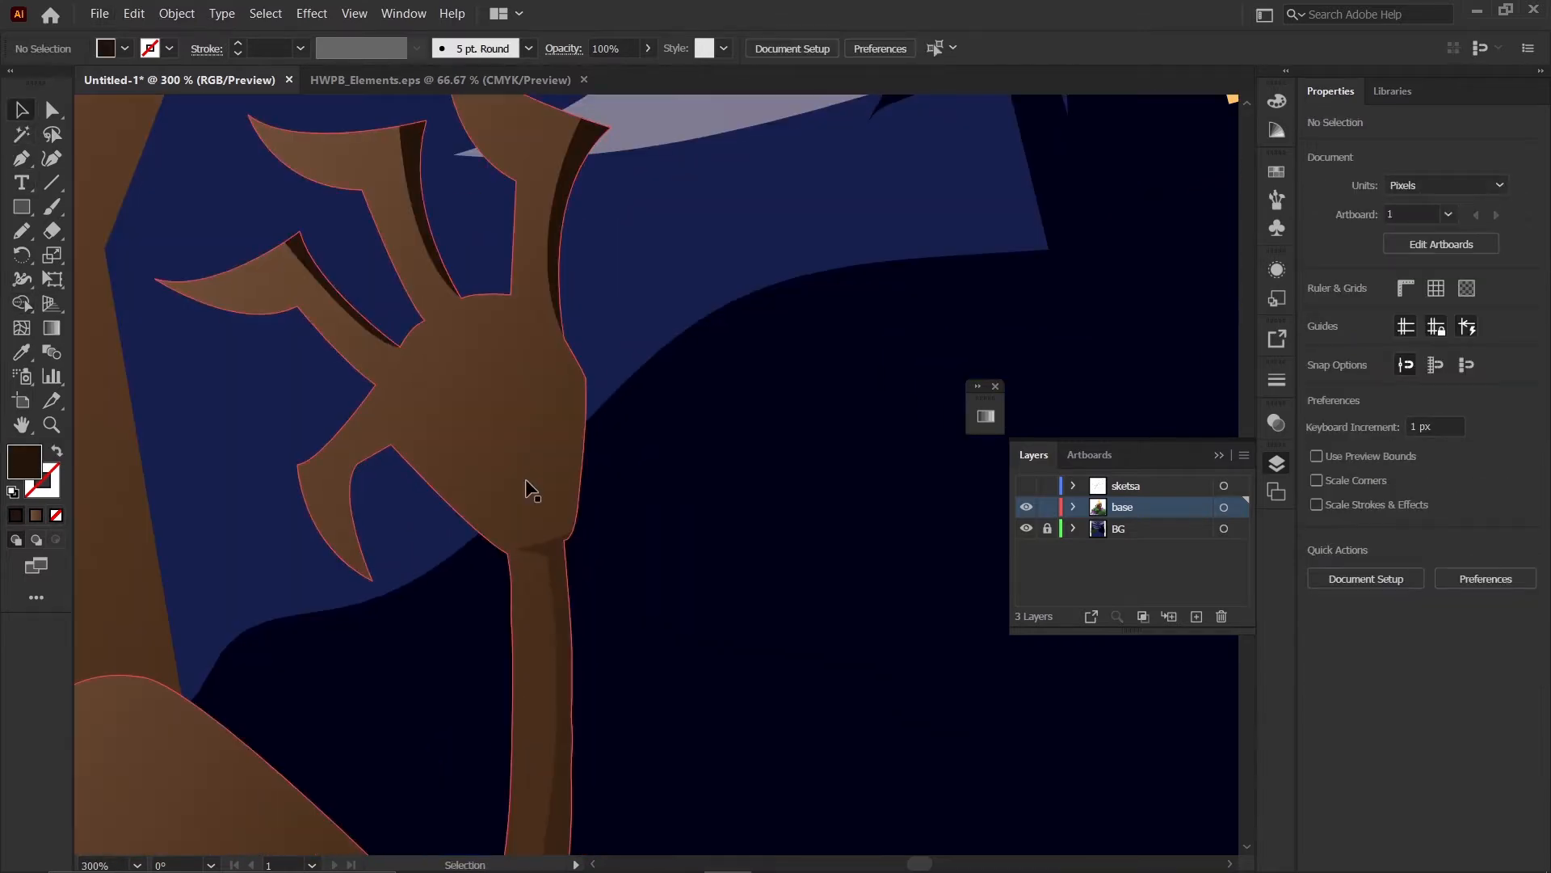
- Draw a shadow shape with the Pen tool along the lowest finger's inner curve, with a small pointed crease into the palm
key(p)
scroll(356, 589, up, 2)
click(390, 602)
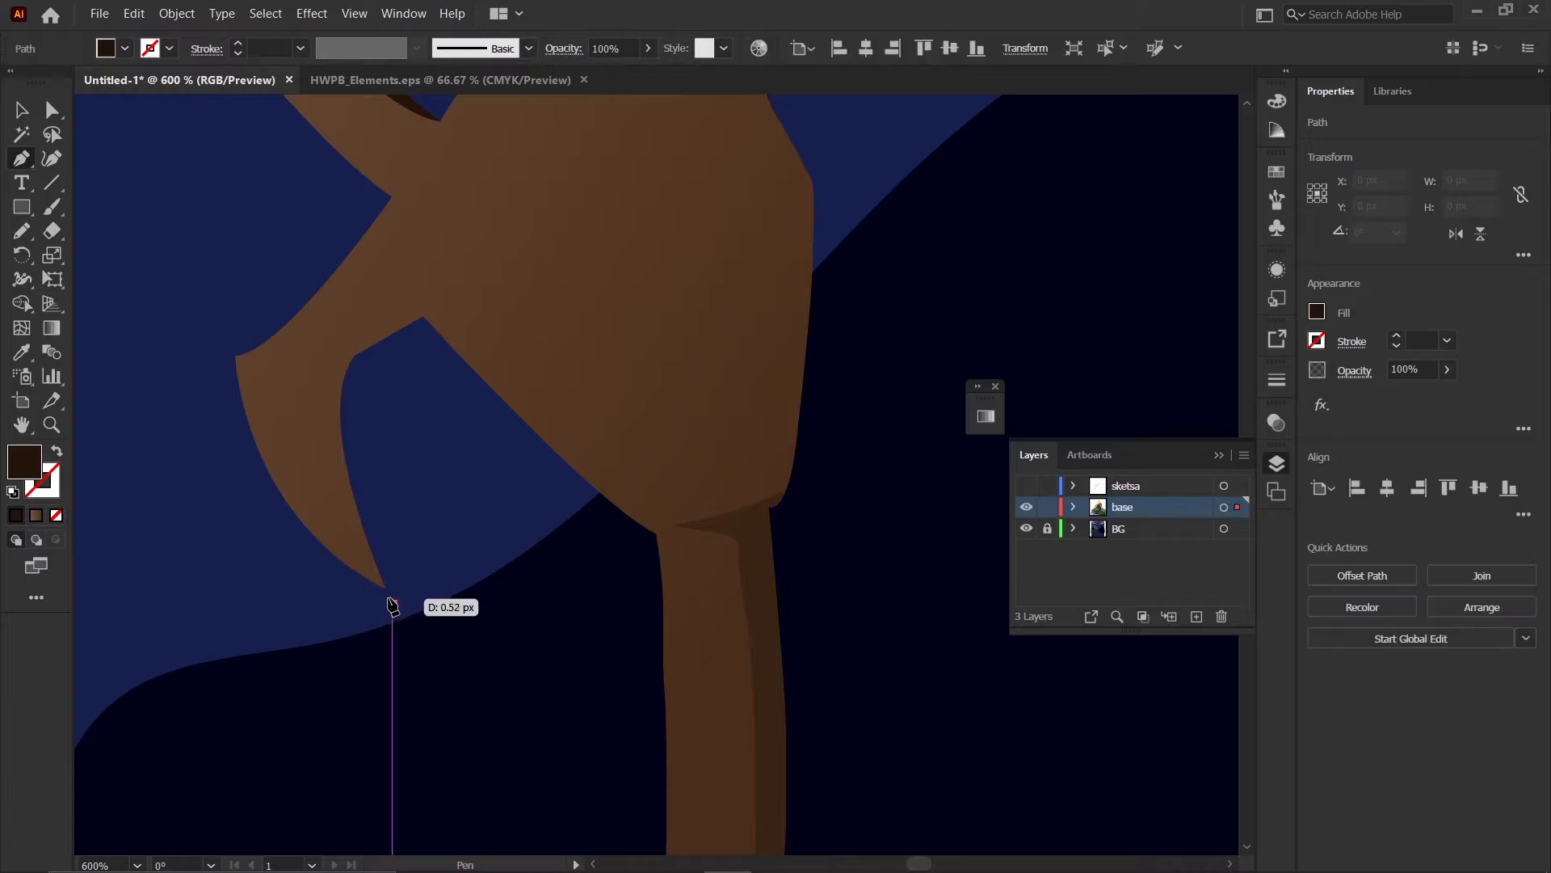
click(385, 588)
scroll(277, 435, up, 1)
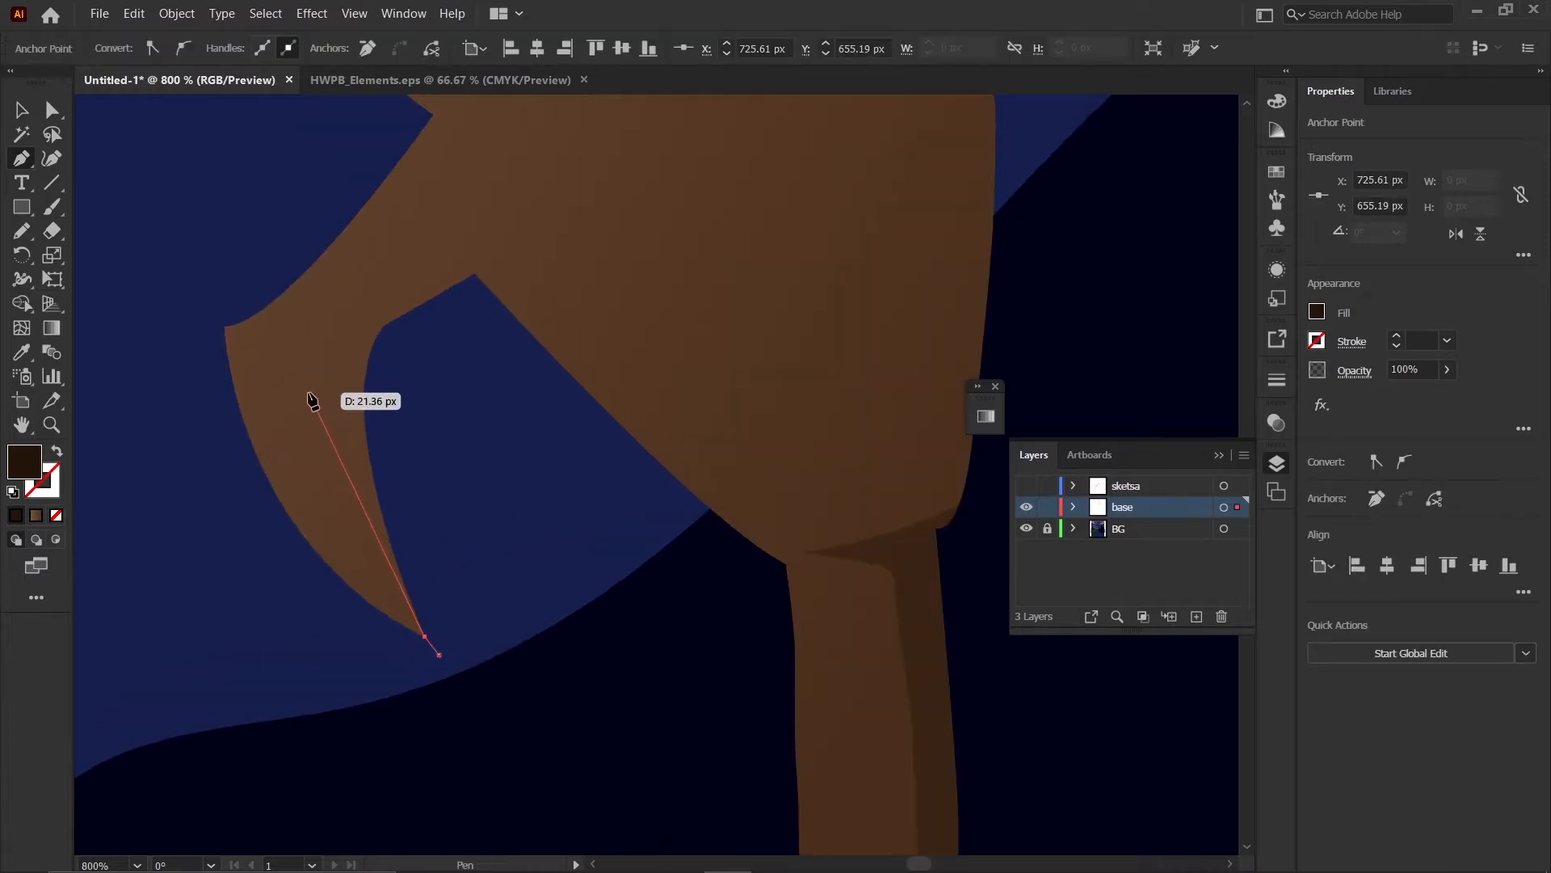
drag(317, 311, 318, 280)
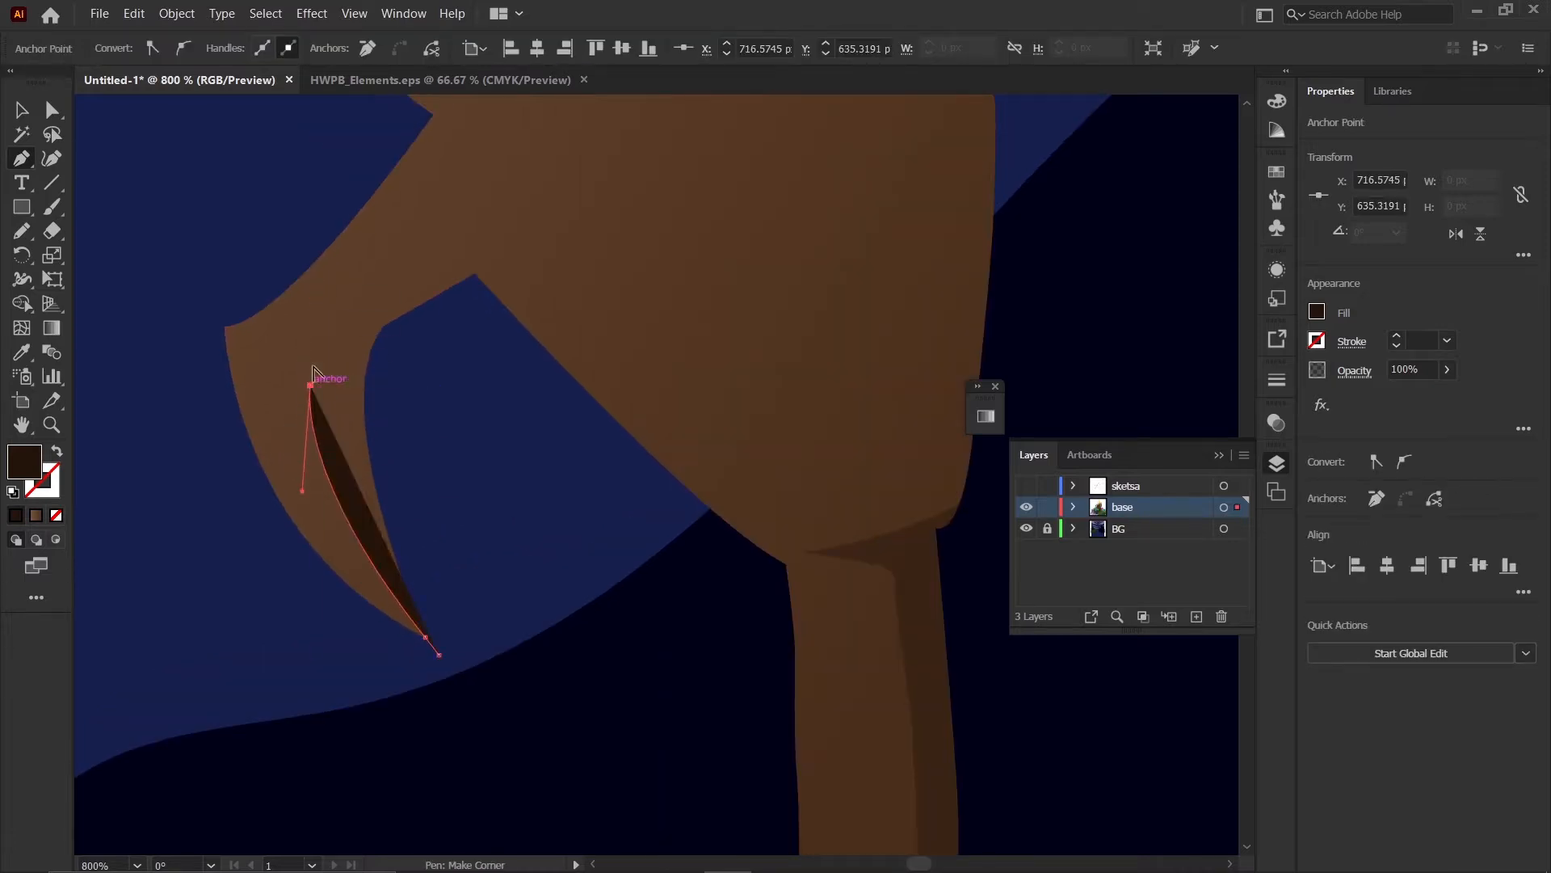
click(348, 314)
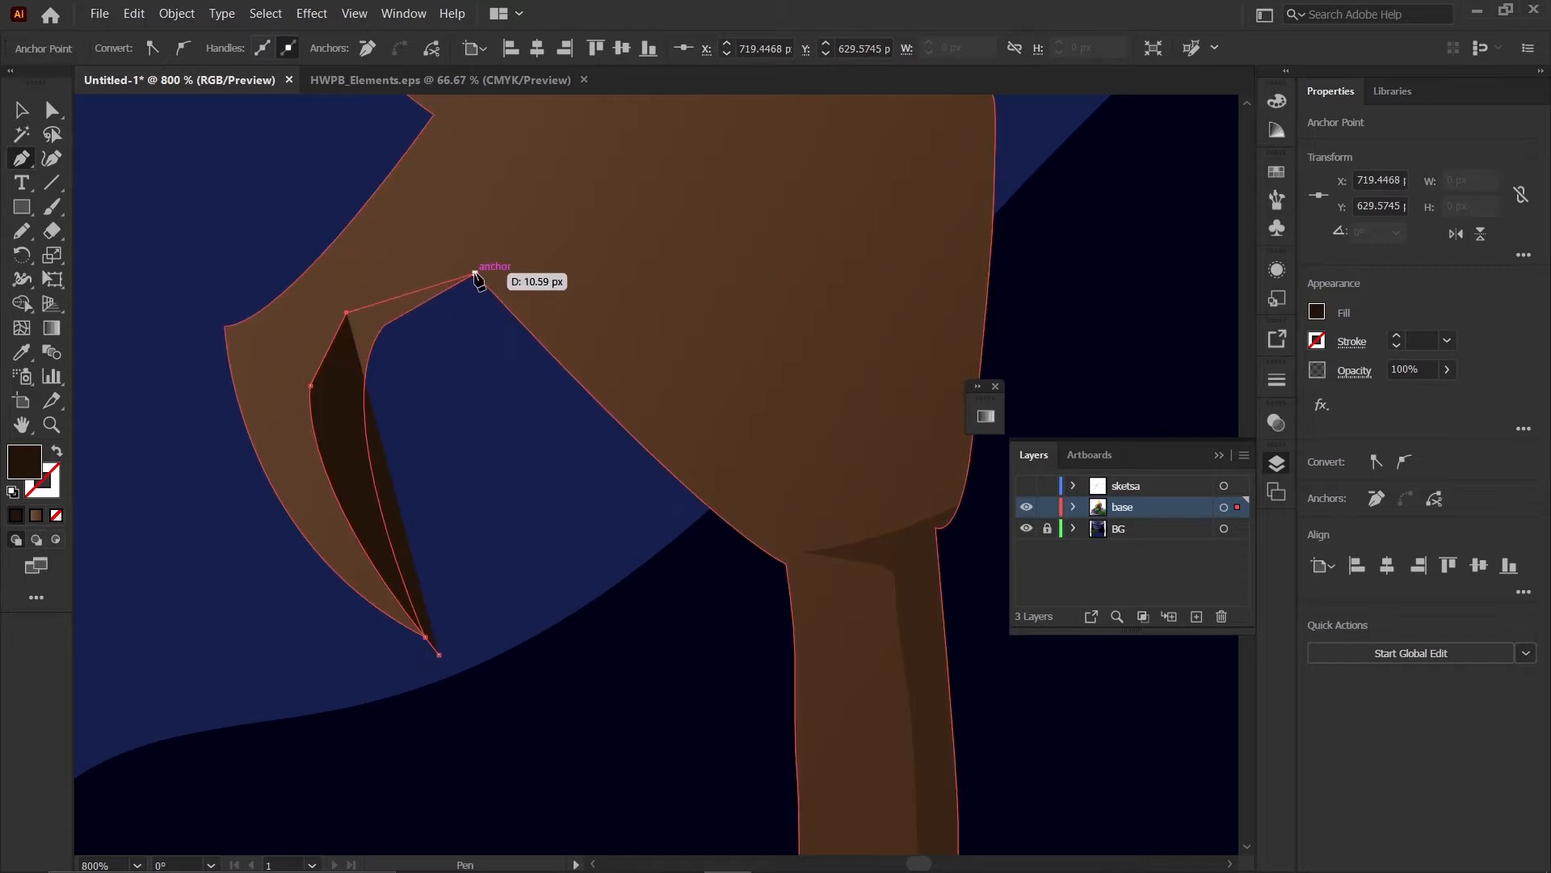
click(470, 248)
click(476, 198)
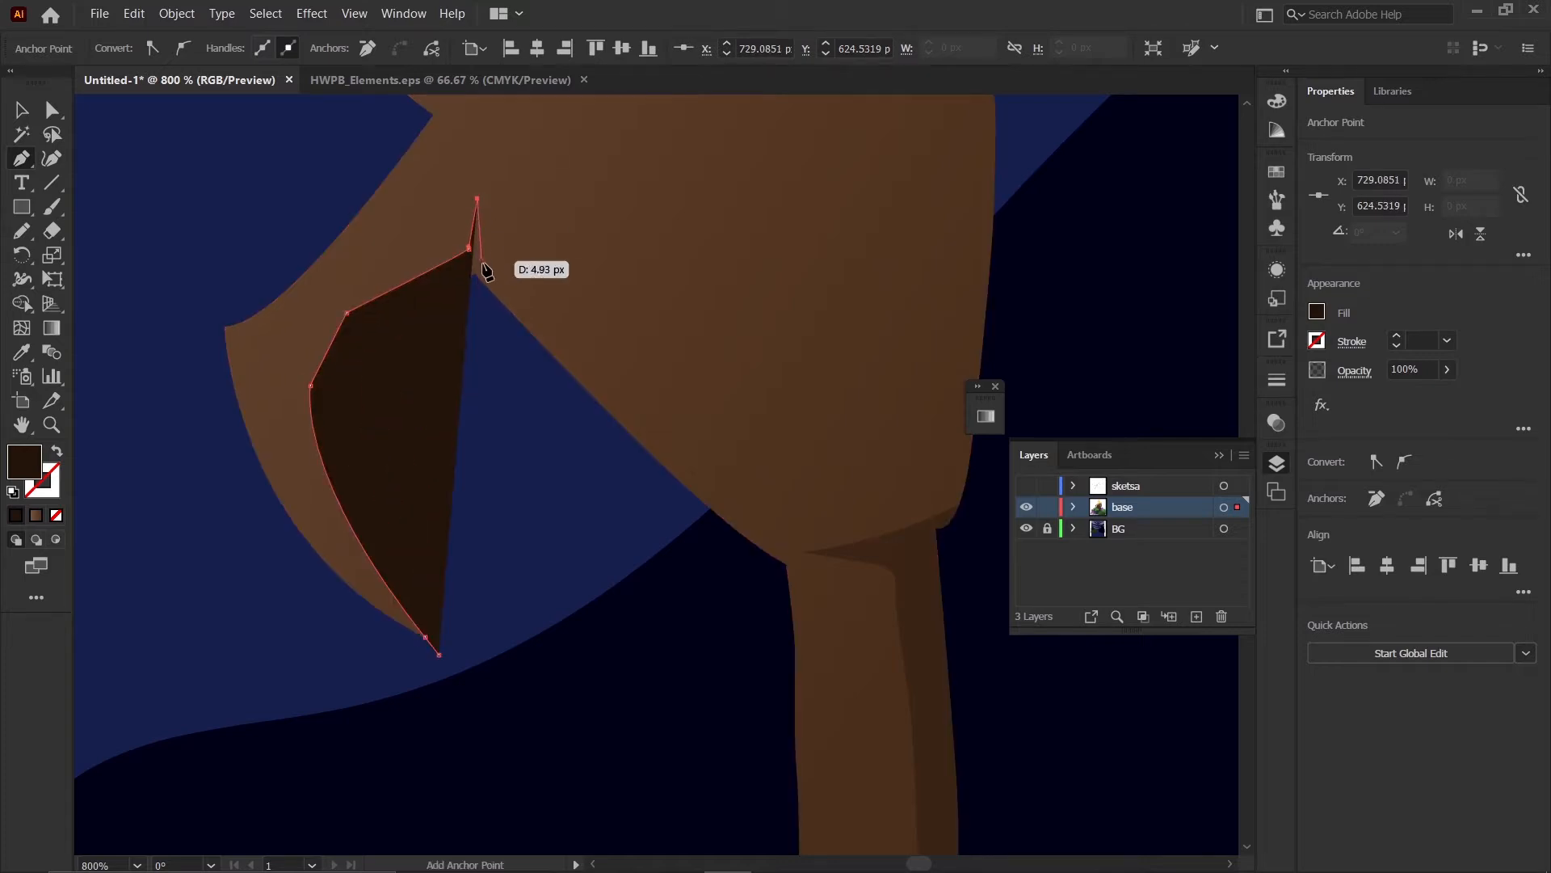
click(489, 288)
click(526, 371)
drag(520, 476, 521, 489)
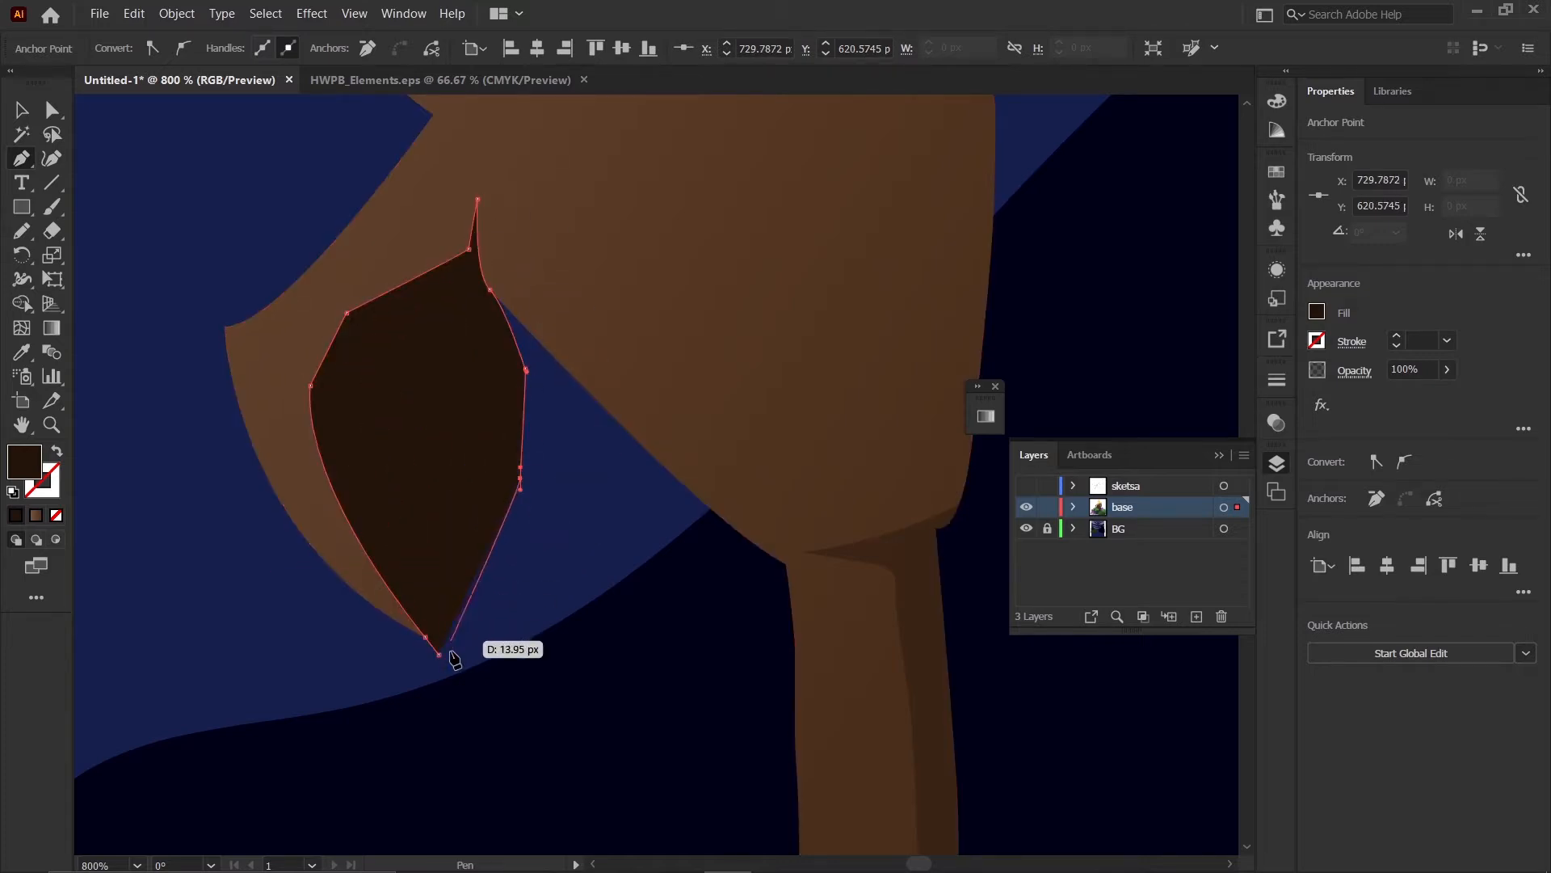
- Trim away the part of the shadow outside the lowest finger with the Shape Builder tool
click(19, 117)
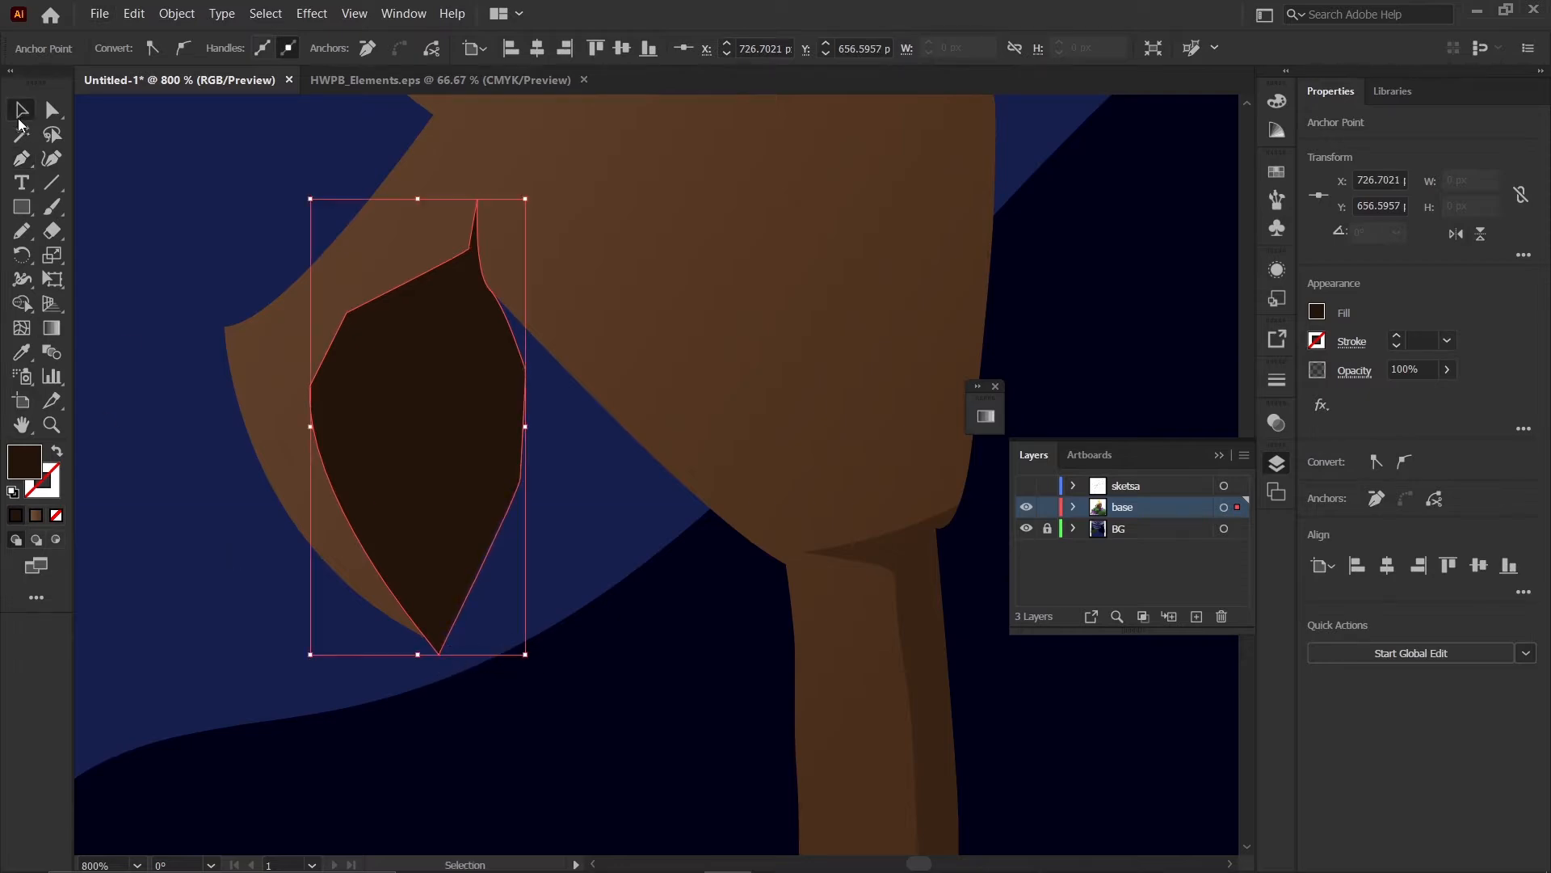
click(264, 639)
click(428, 488)
shift+click(306, 494)
key(shift+m)
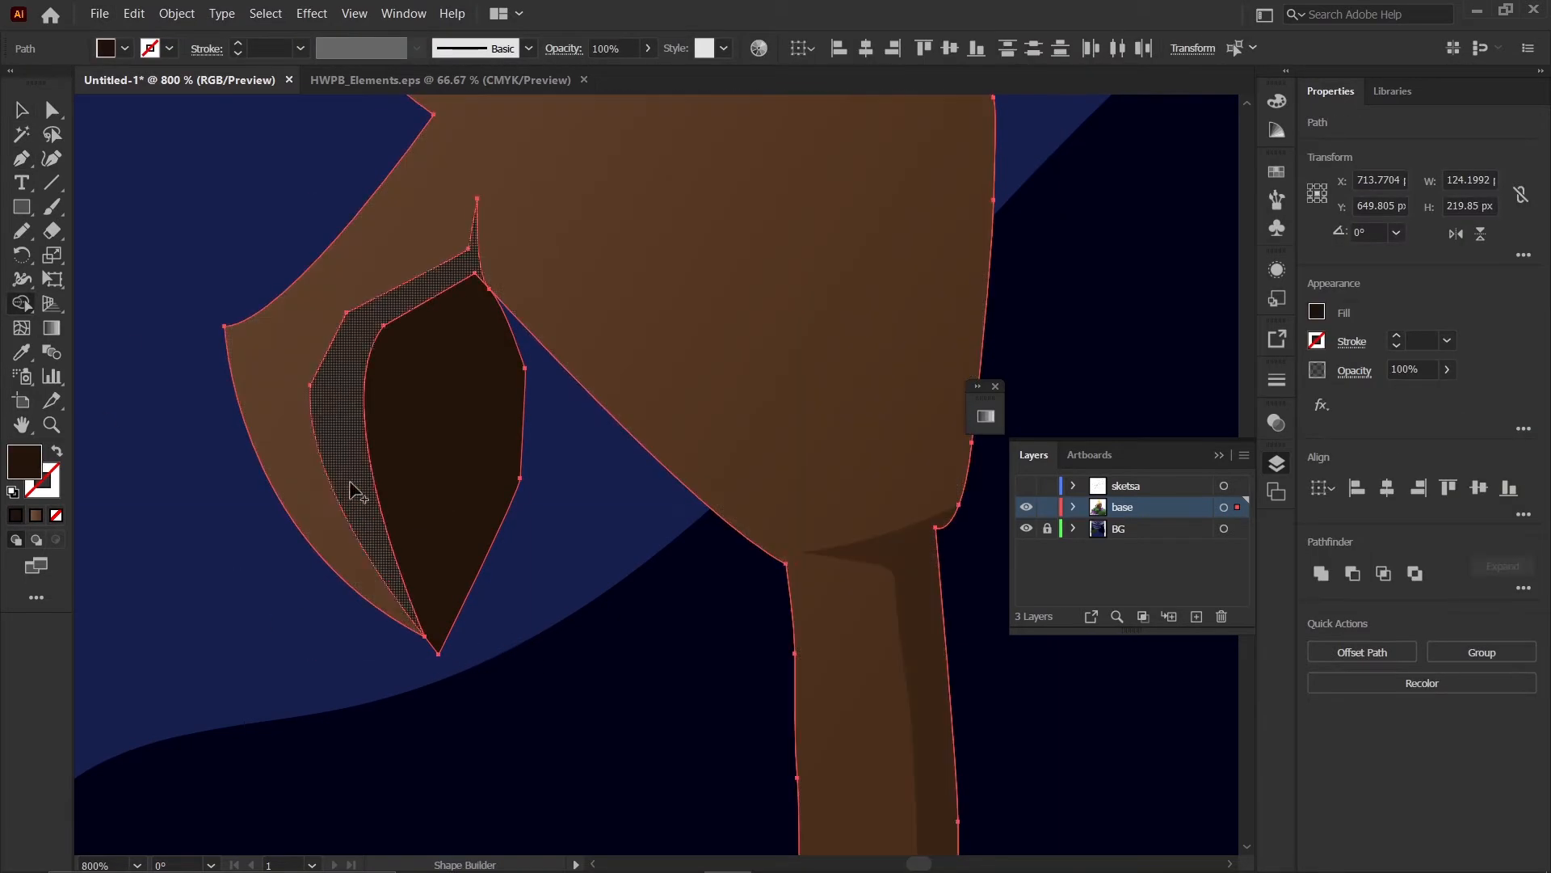
alt+click(495, 462)
click(11, 111)
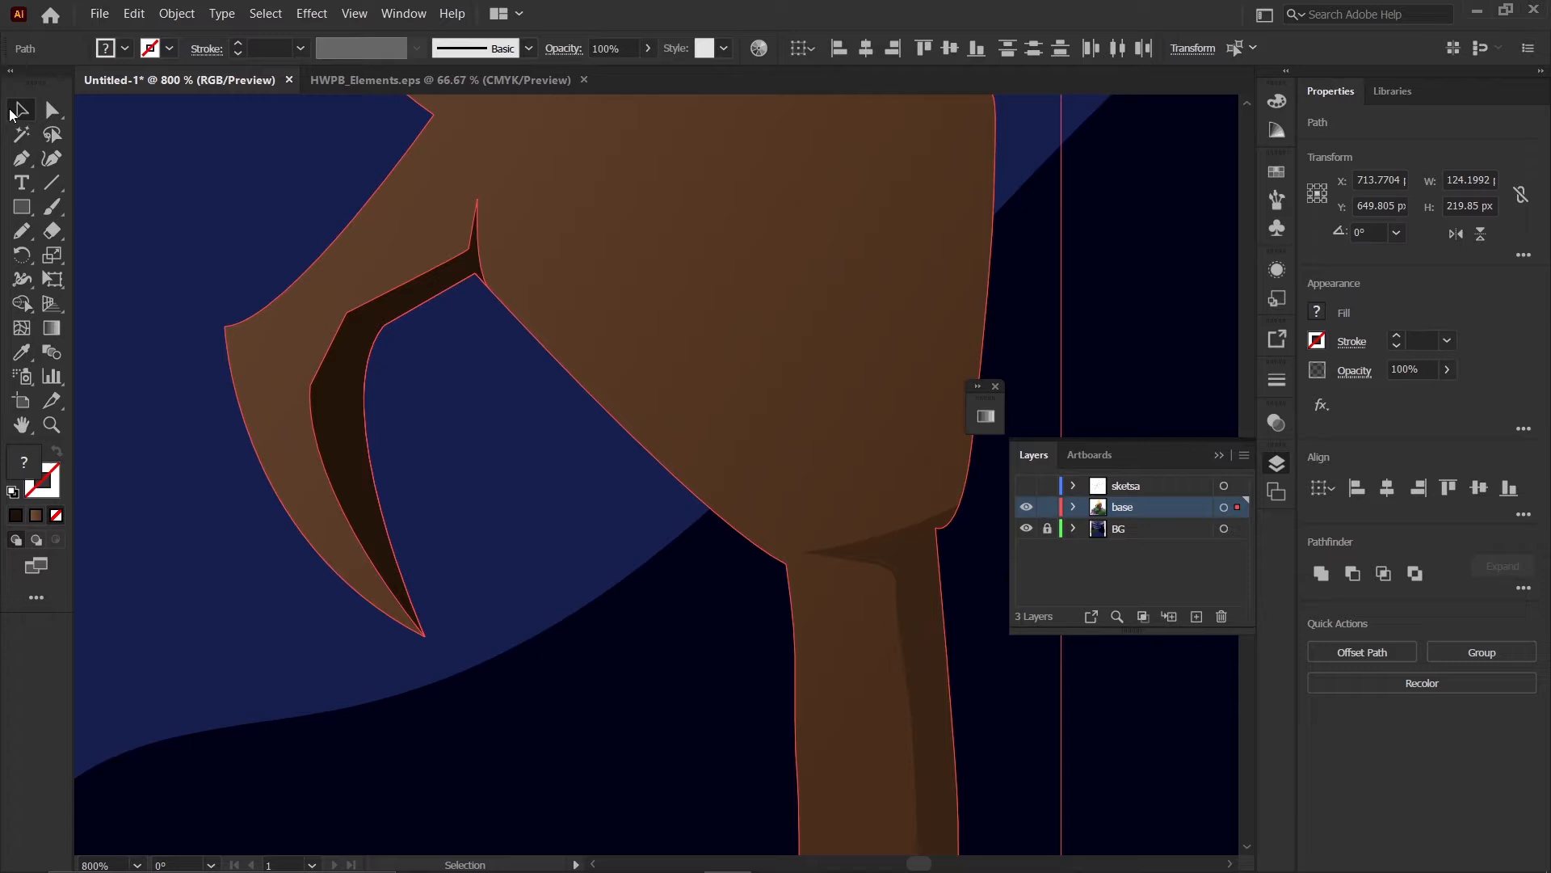
click(533, 458)
- Select the four finger shadows together and give them the 40% opacity dark brown look of the trunk's existing shadow with the Eyedropper
scroll(388, 452, down, 3)
click(391, 399)
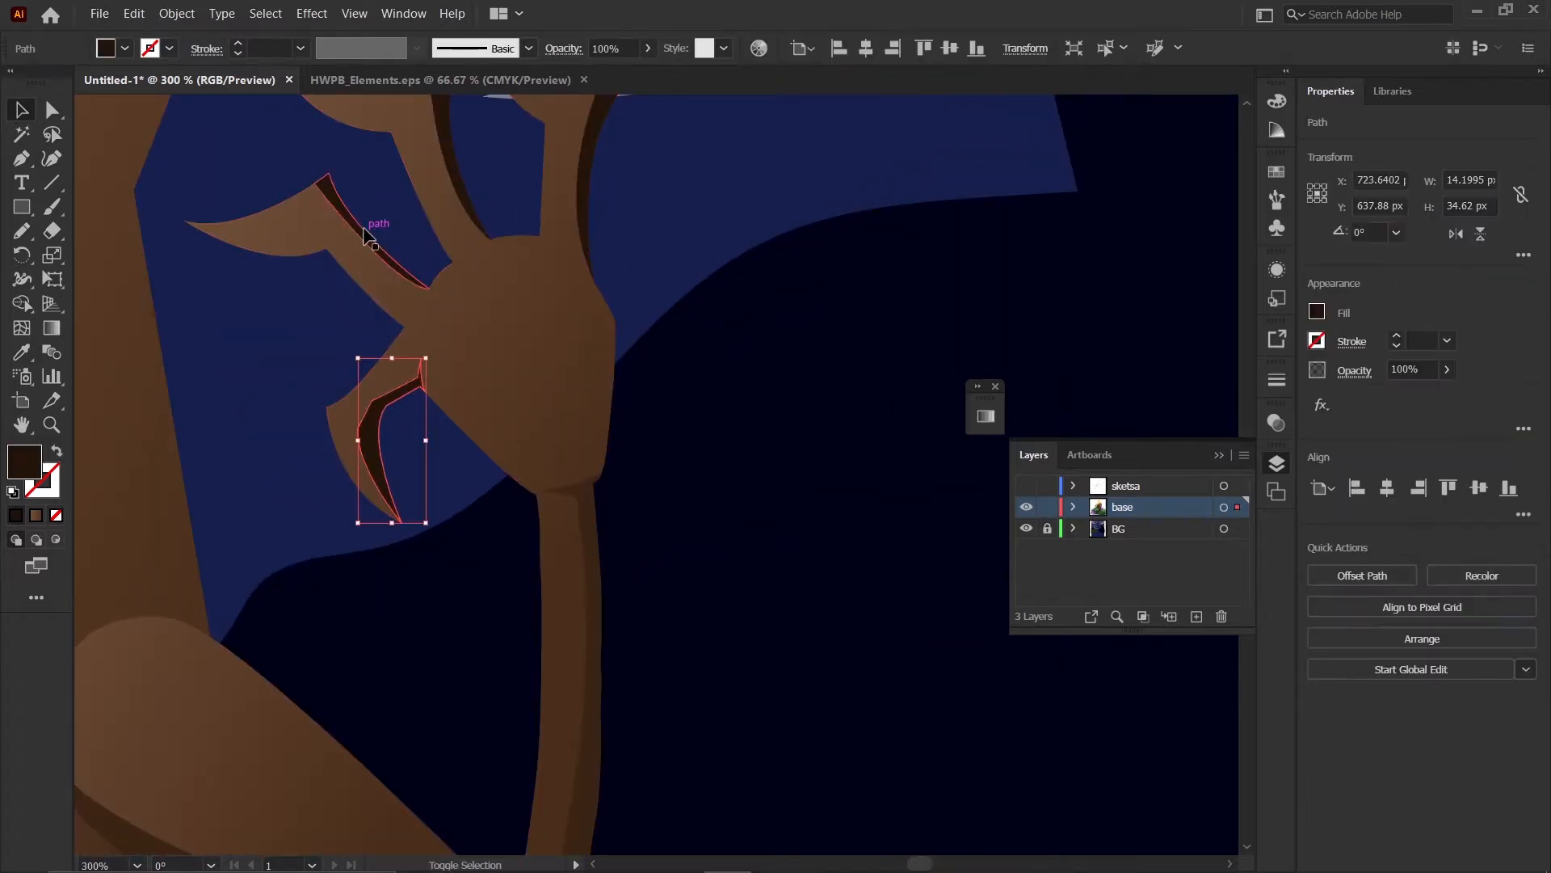
shift+click(355, 230)
shift+click(455, 172)
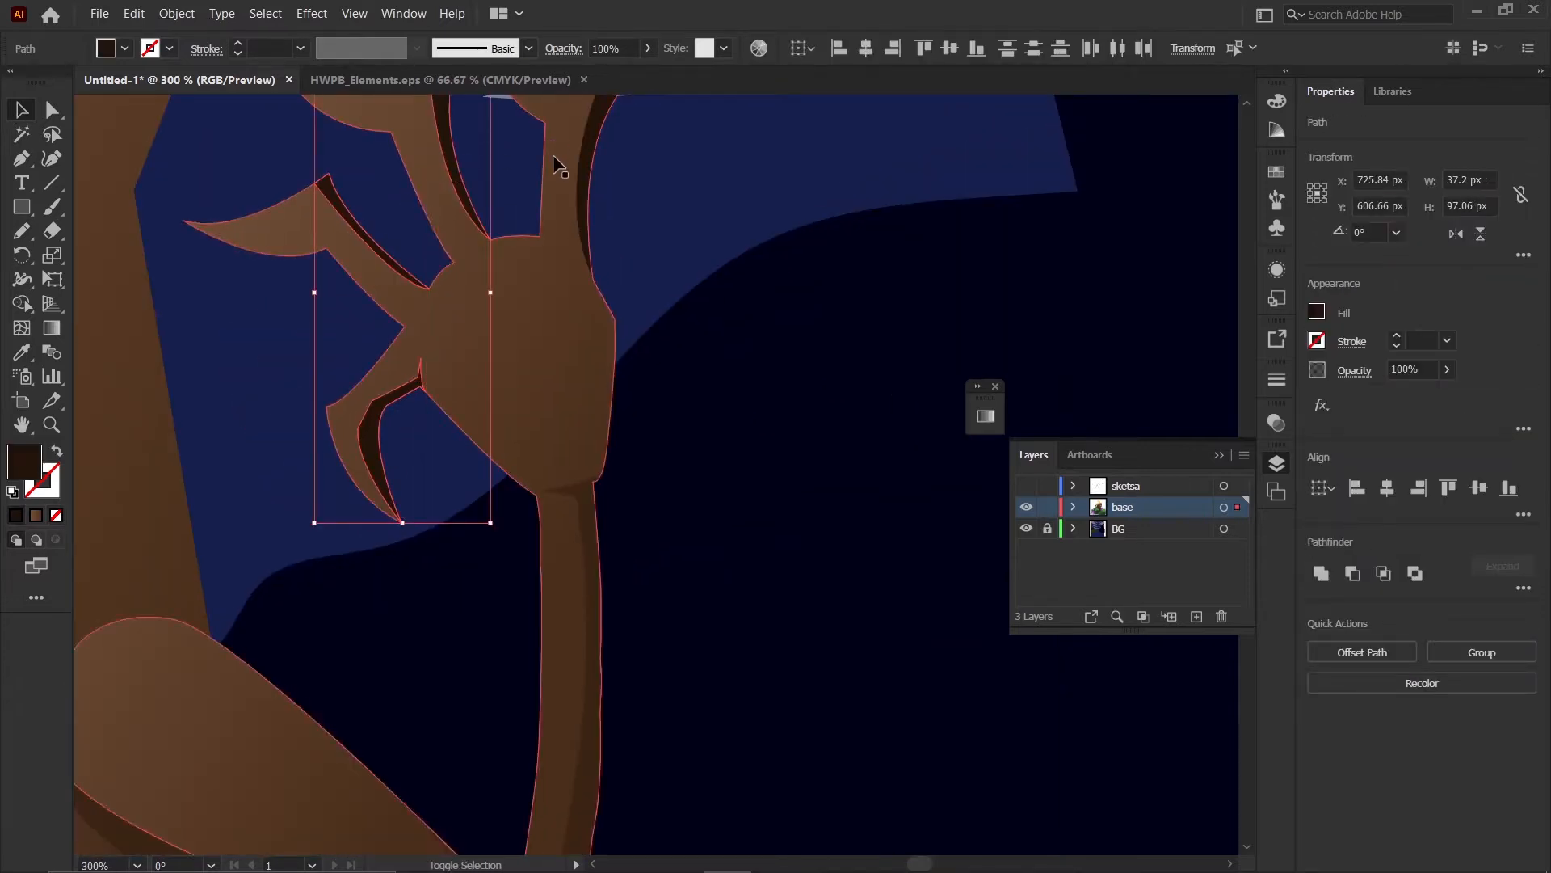
shift+click(583, 191)
scroll(548, 259, down, 2)
key(i)
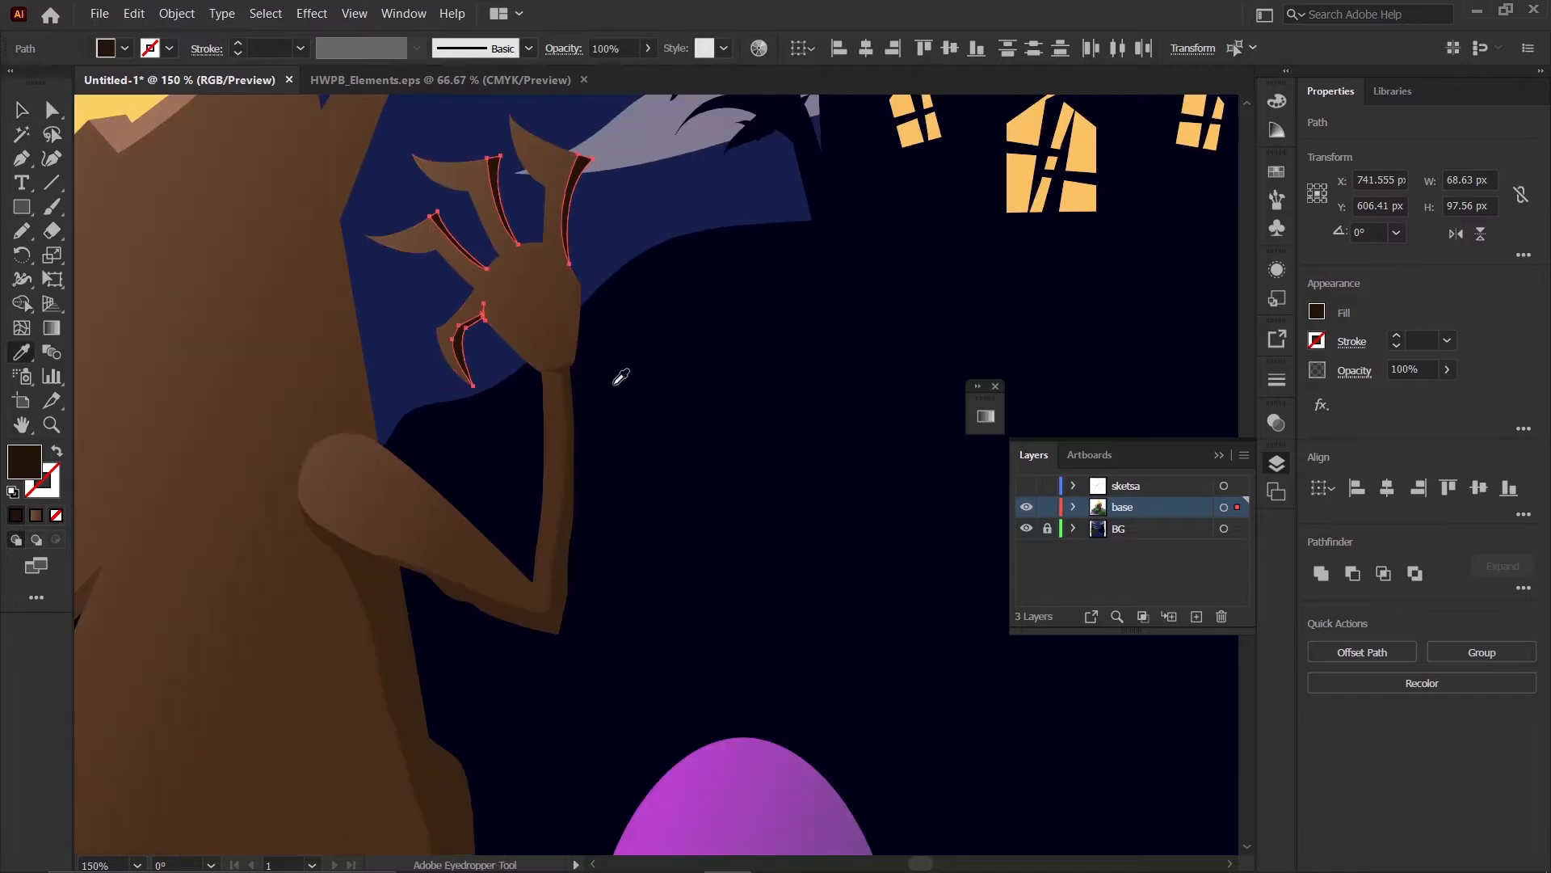
click(478, 467)
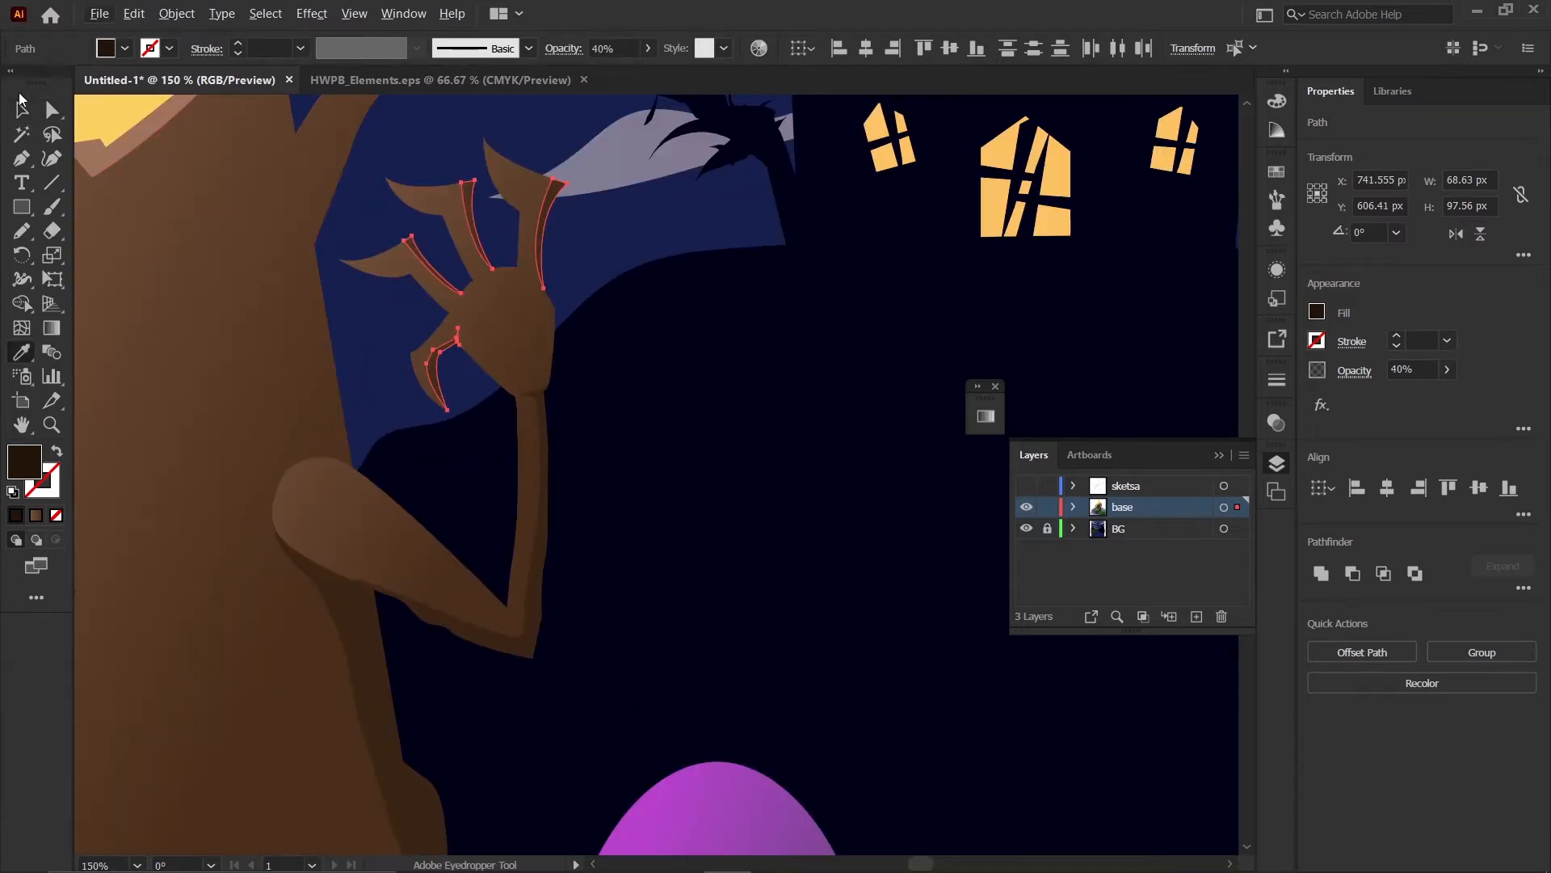
click(14, 115)
click(699, 223)
scroll(614, 388, down, 3)
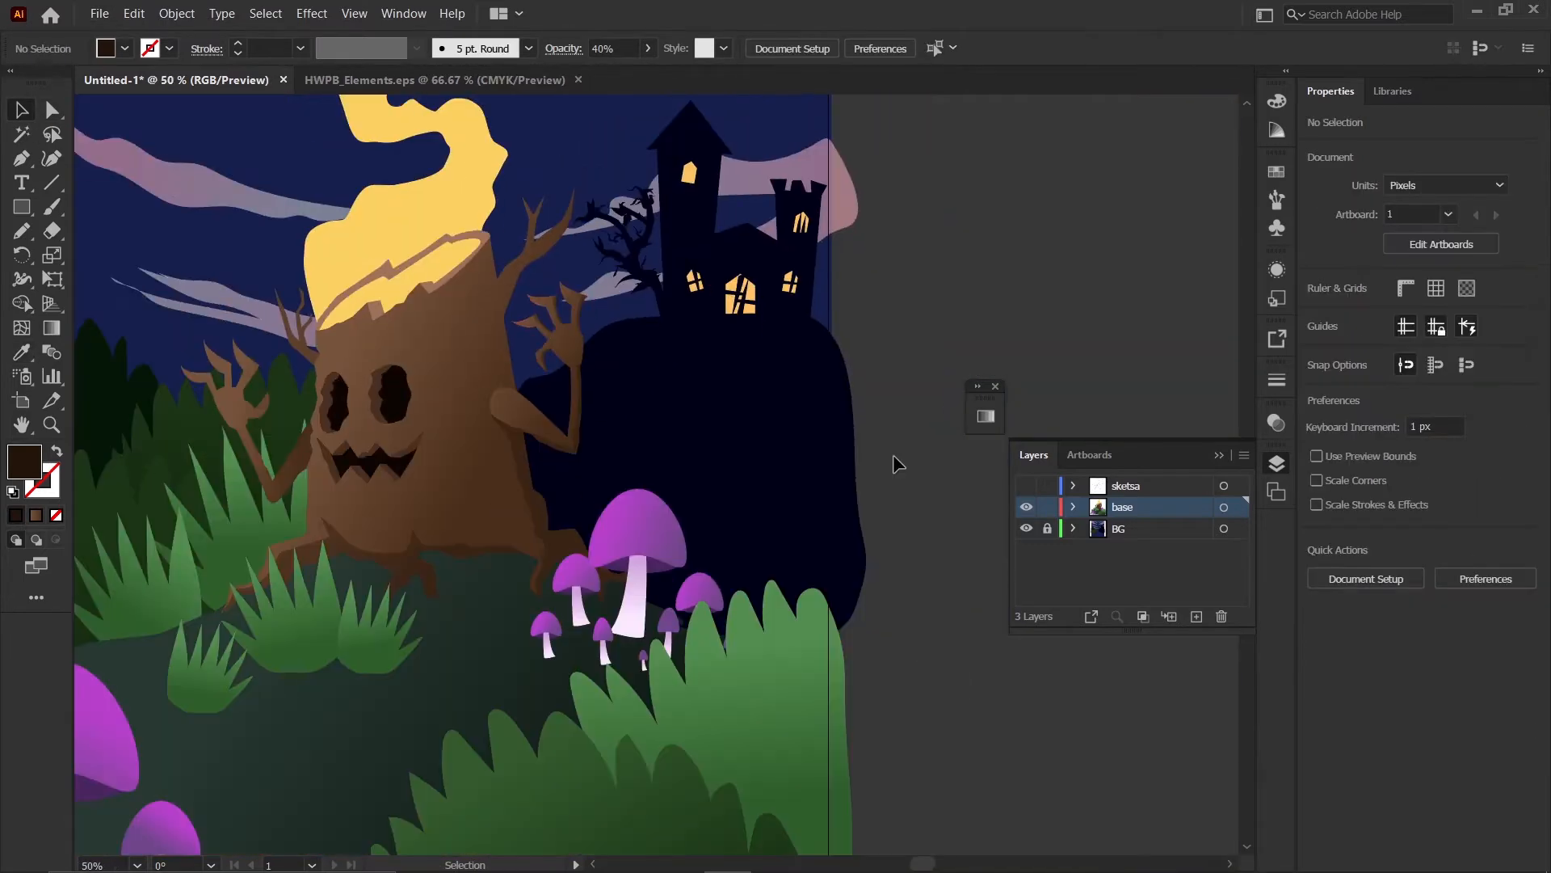
scroll(578, 413, up, 2)
click(570, 488)
click(543, 373)
scroll(549, 377, down, 2)
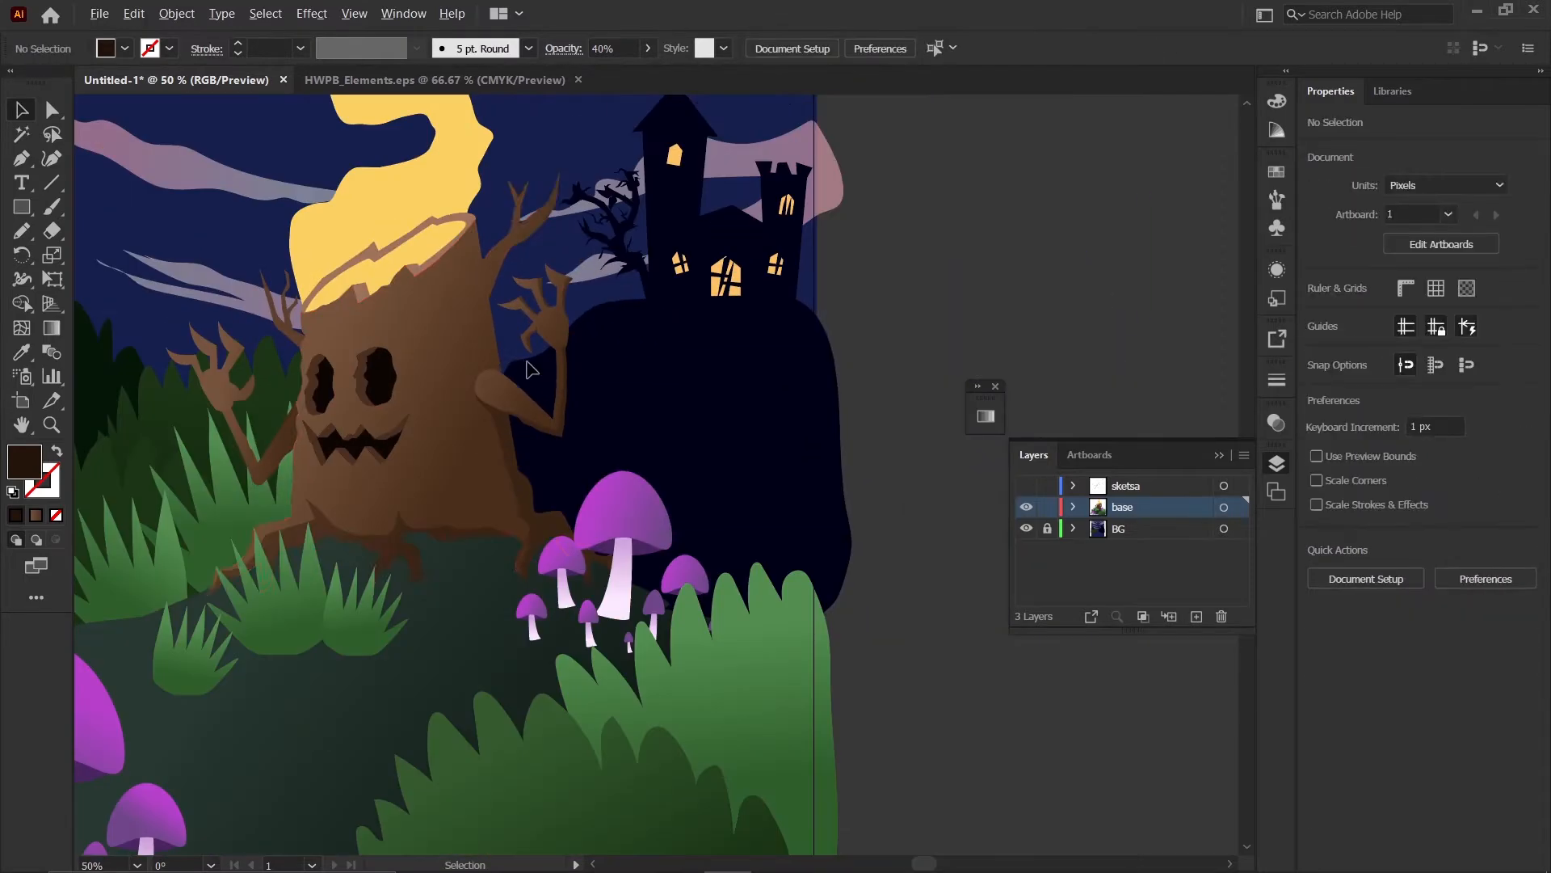
scroll(465, 351, up, 2)
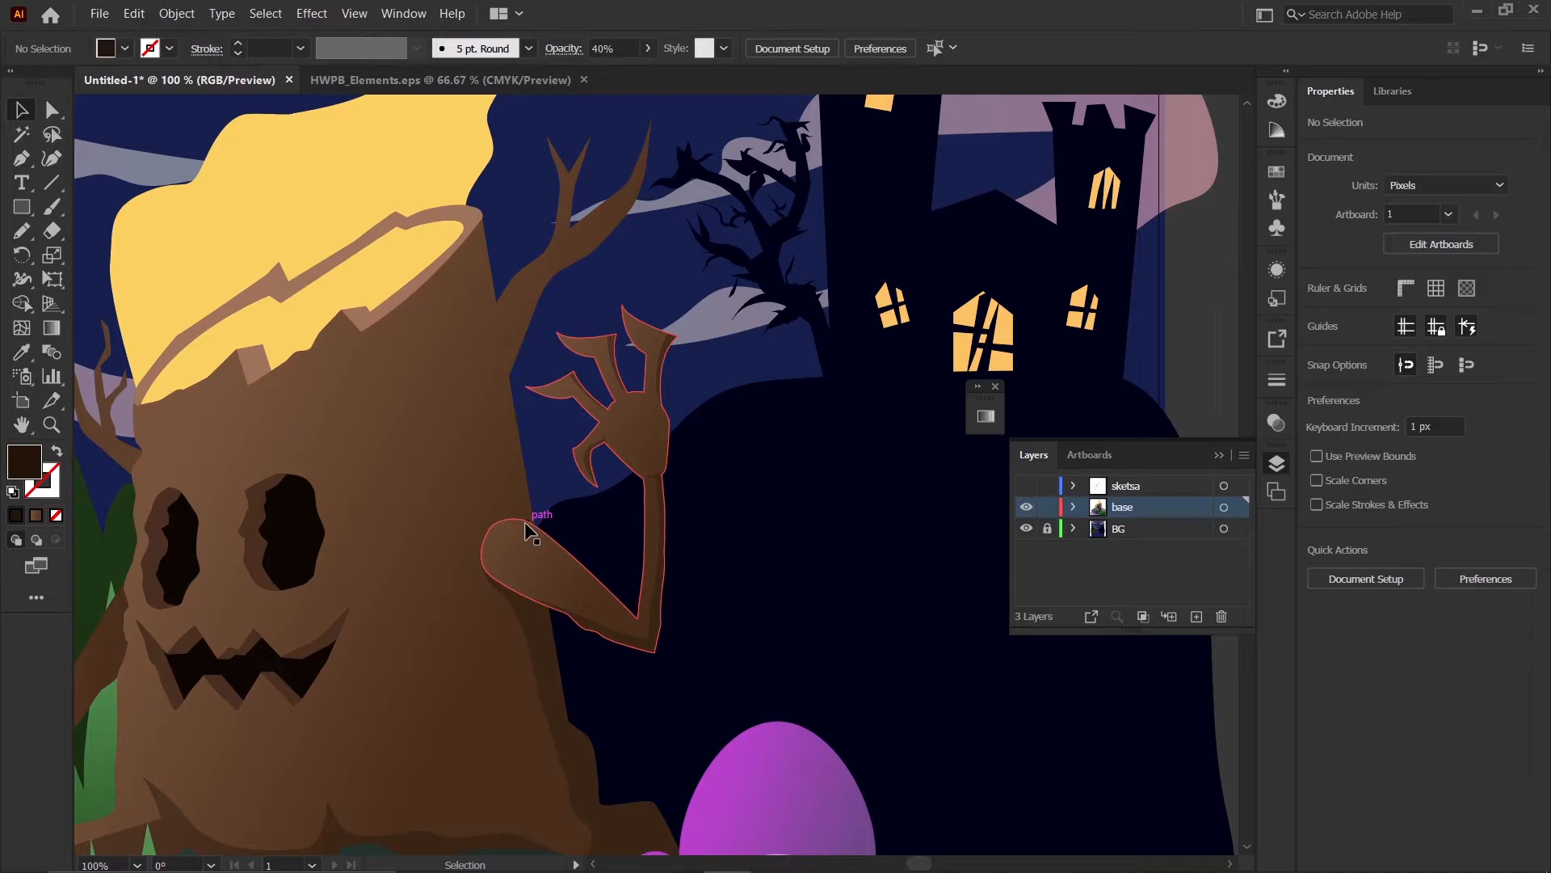
- Start a shadow outline with the Pen tool at the tip of the stump's upper right branch, tracing down inside the branch to the trunk
key(p)
scroll(455, 337, up, 1)
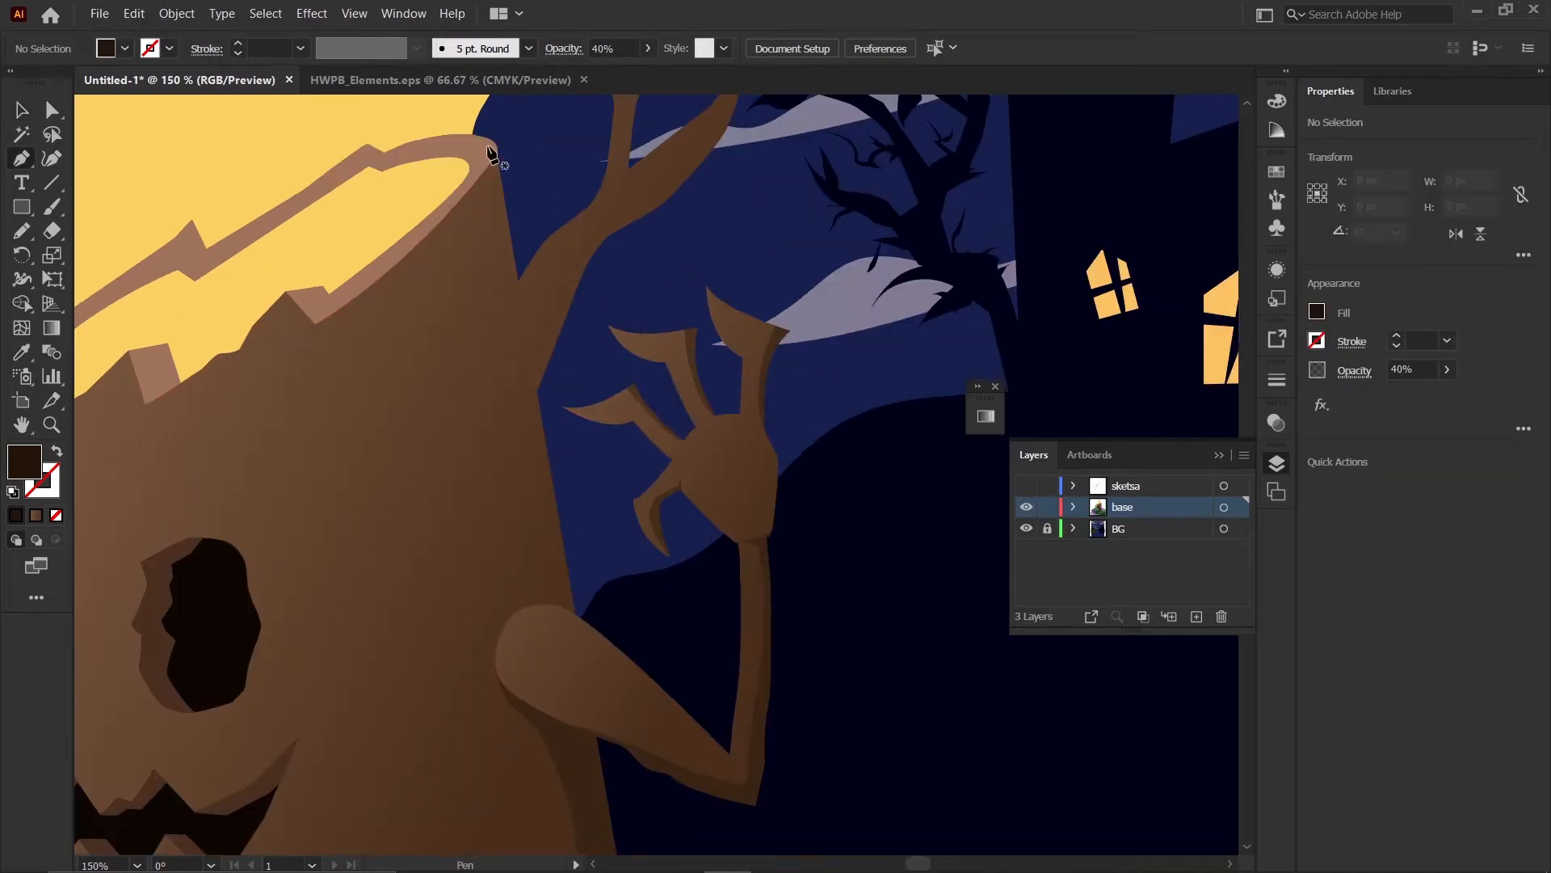
scroll(572, 246, down, 3)
scroll(611, 235, up, 2)
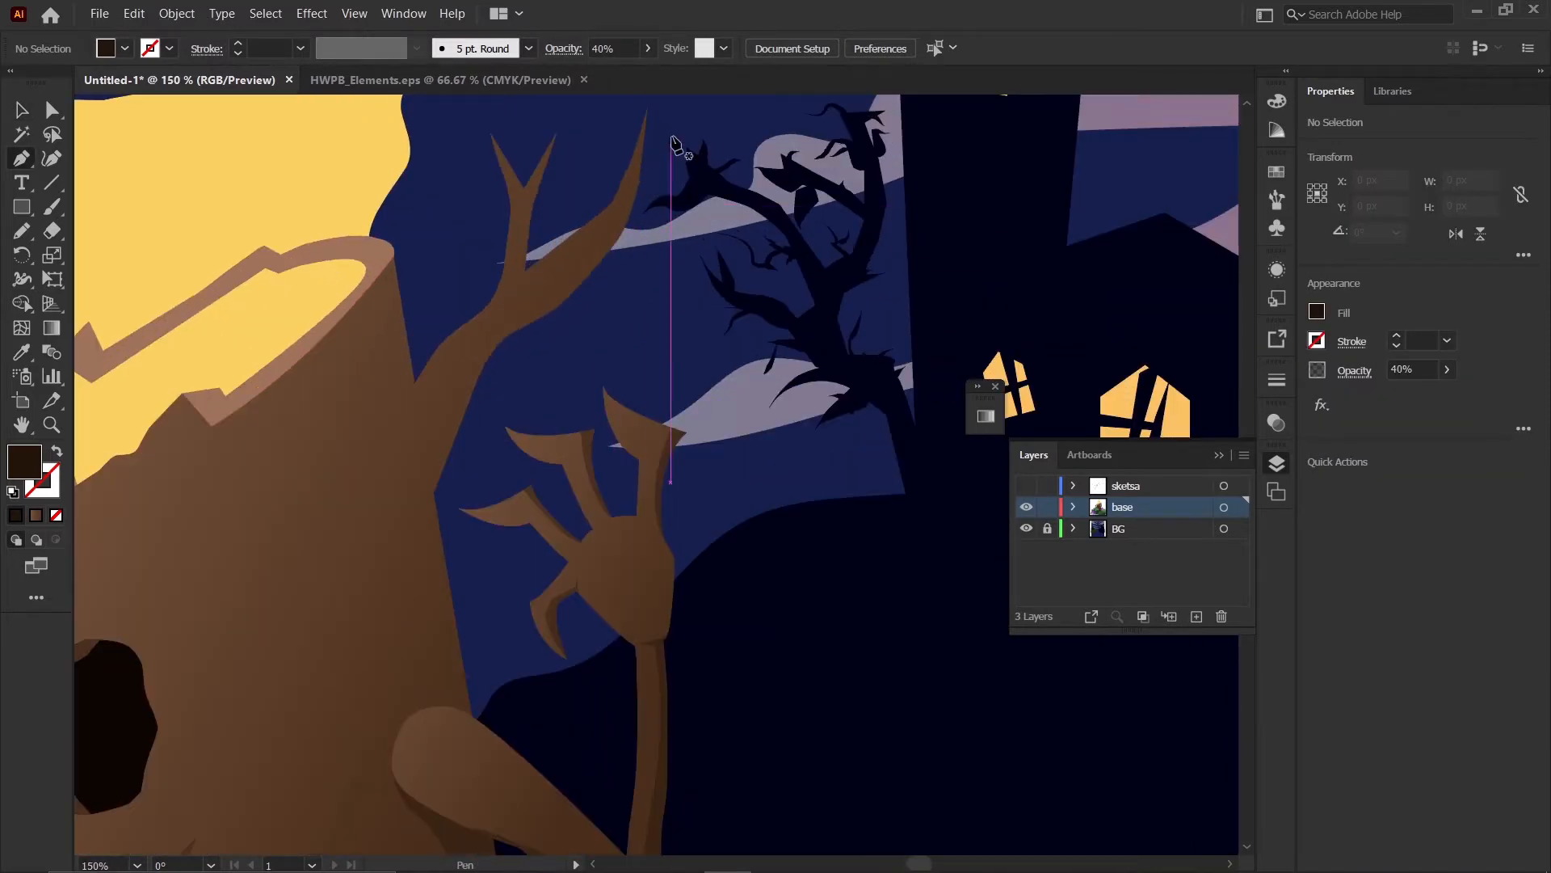
scroll(667, 173, down, 1)
scroll(643, 171, up, 1)
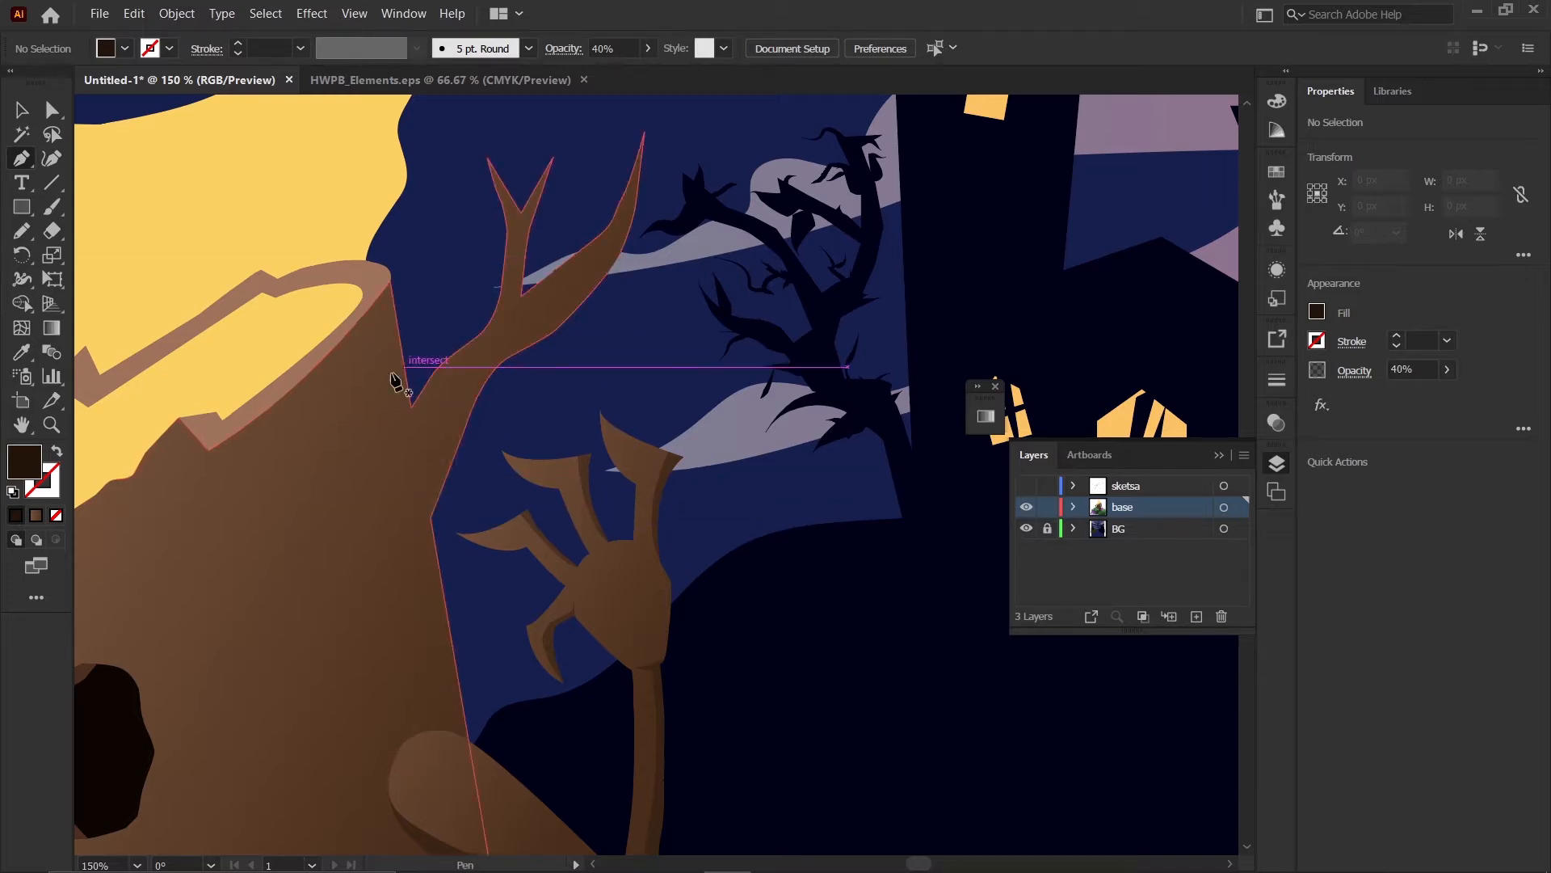
scroll(459, 410, down, 2)
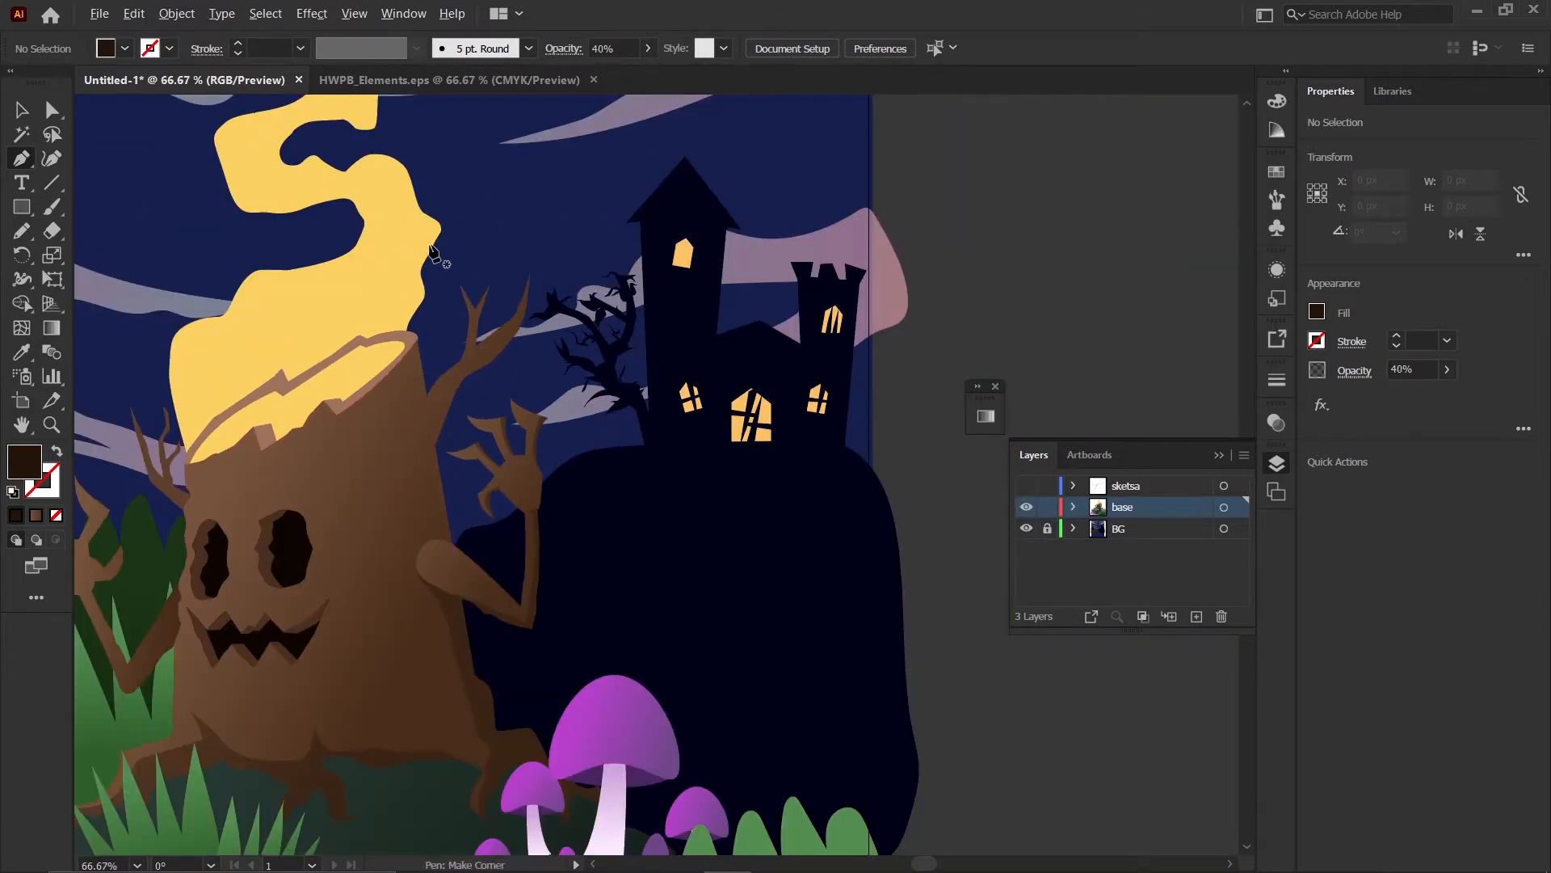
scroll(434, 252, up, 2)
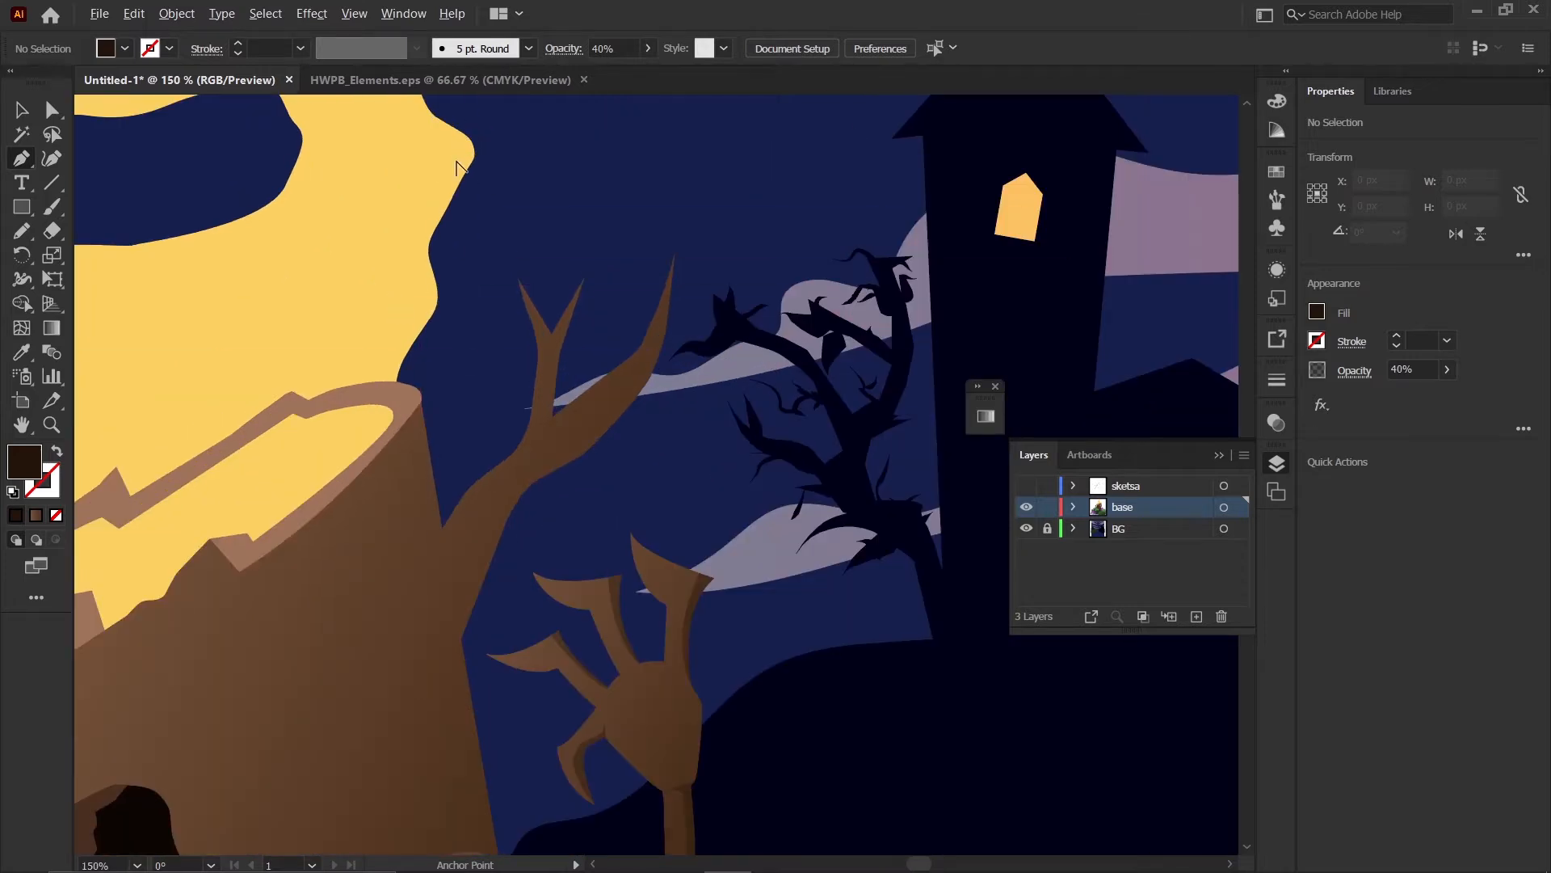
scroll(672, 297, up, 2)
click(708, 193)
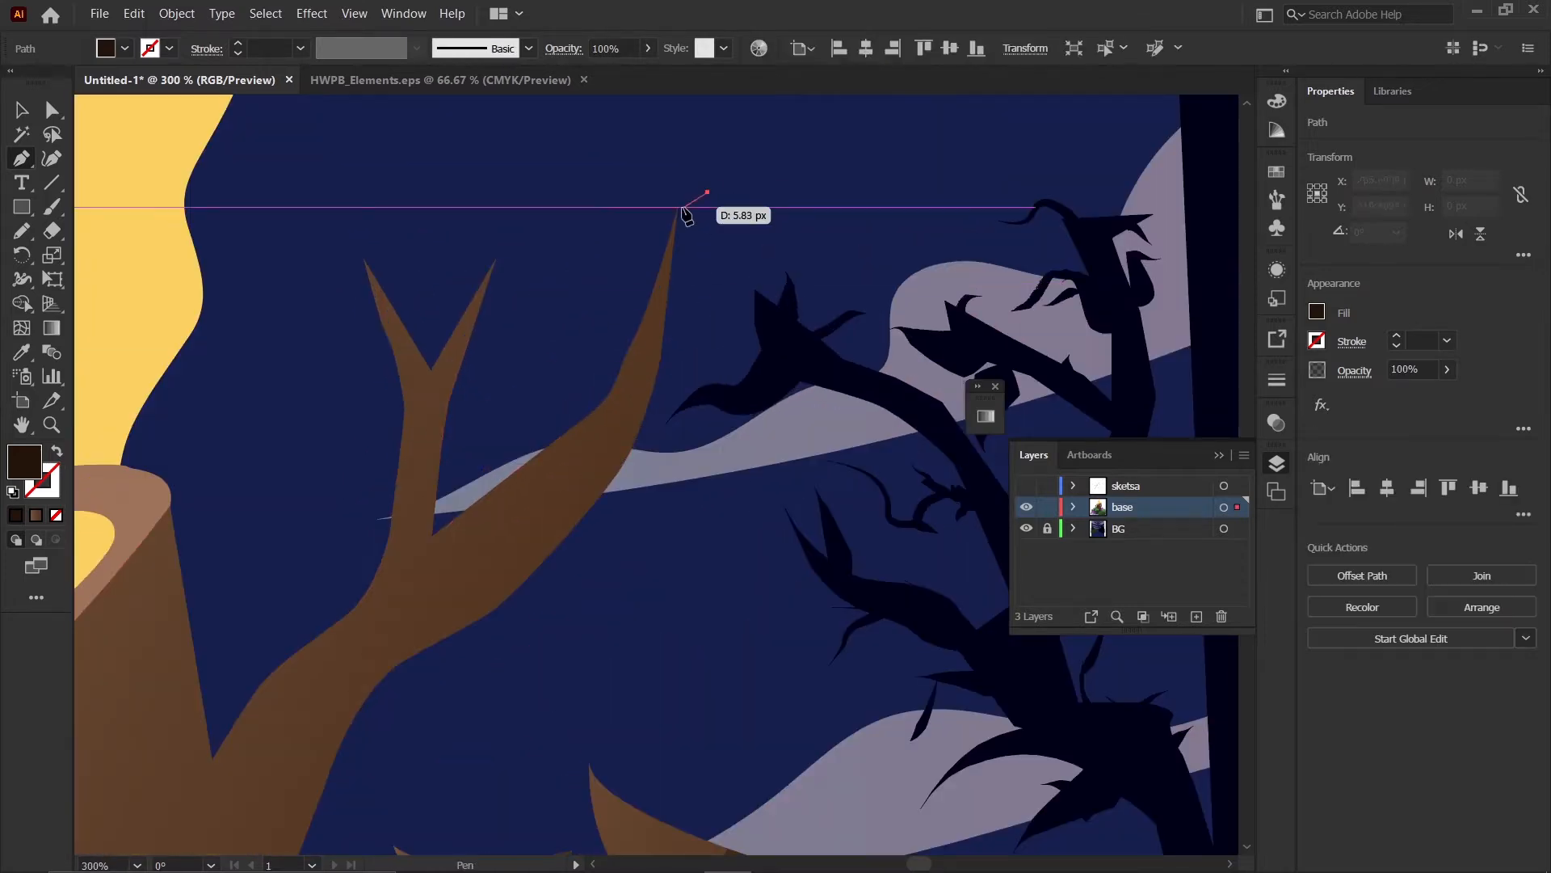
click(677, 206)
drag(581, 487, 575, 501)
drag(518, 556, 465, 590)
drag(408, 624, 305, 664)
scroll(424, 370, down, 2)
scroll(362, 581, up, 3)
scroll(312, 657, down, 3)
scroll(319, 580, up, 2)
scroll(267, 388, down, 3)
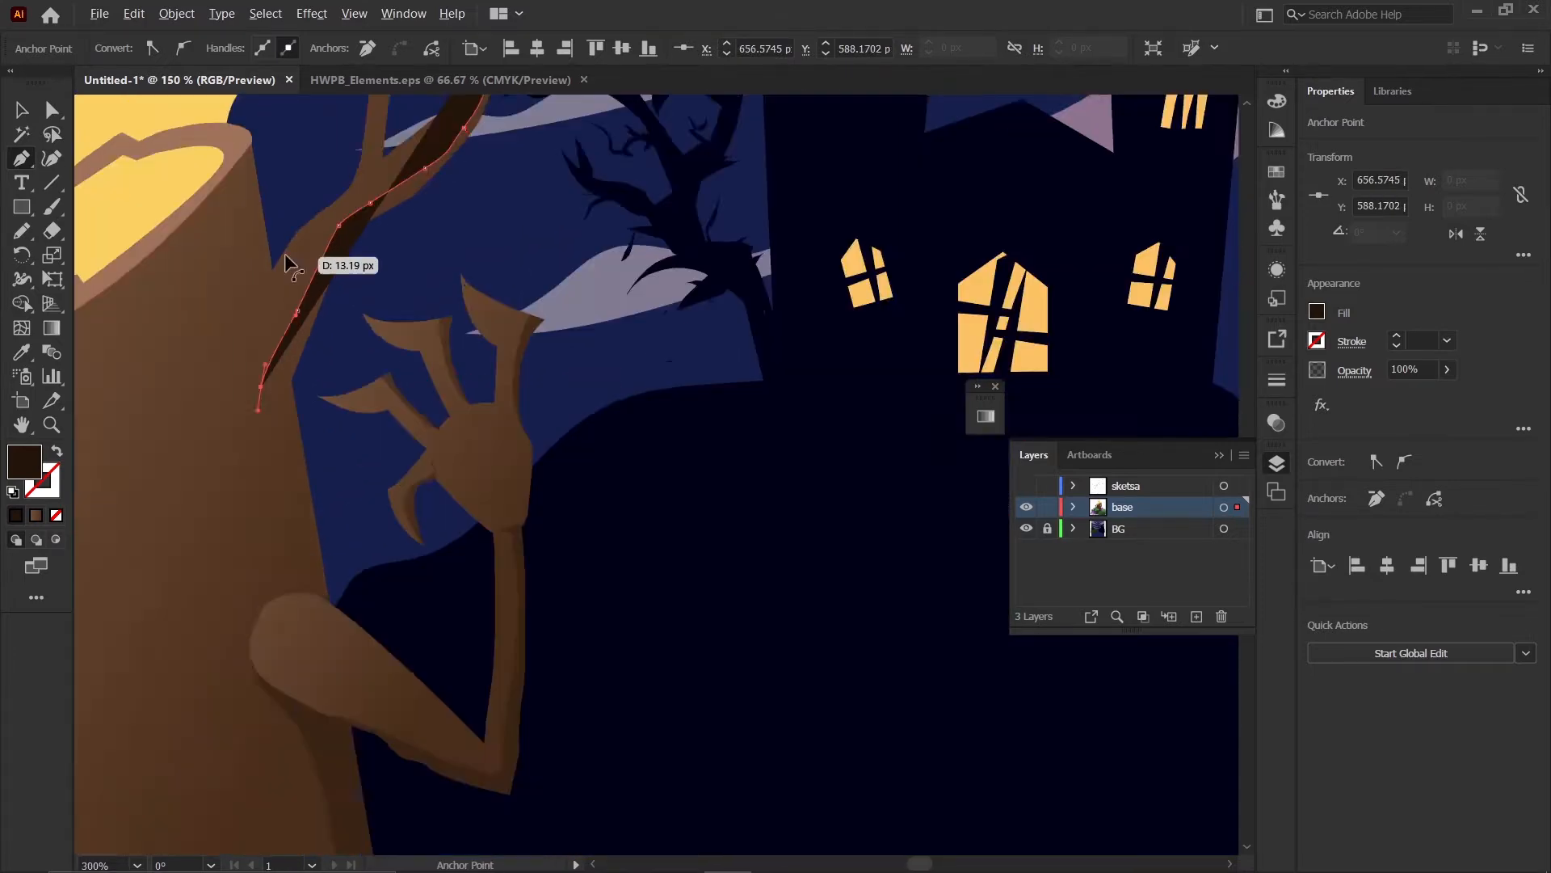
- Continue the shadow outline down the trunk past the raised arm's shoulder, and close it with a loop outside the trunk and branch
scroll(260, 478, up, 2)
click(230, 430)
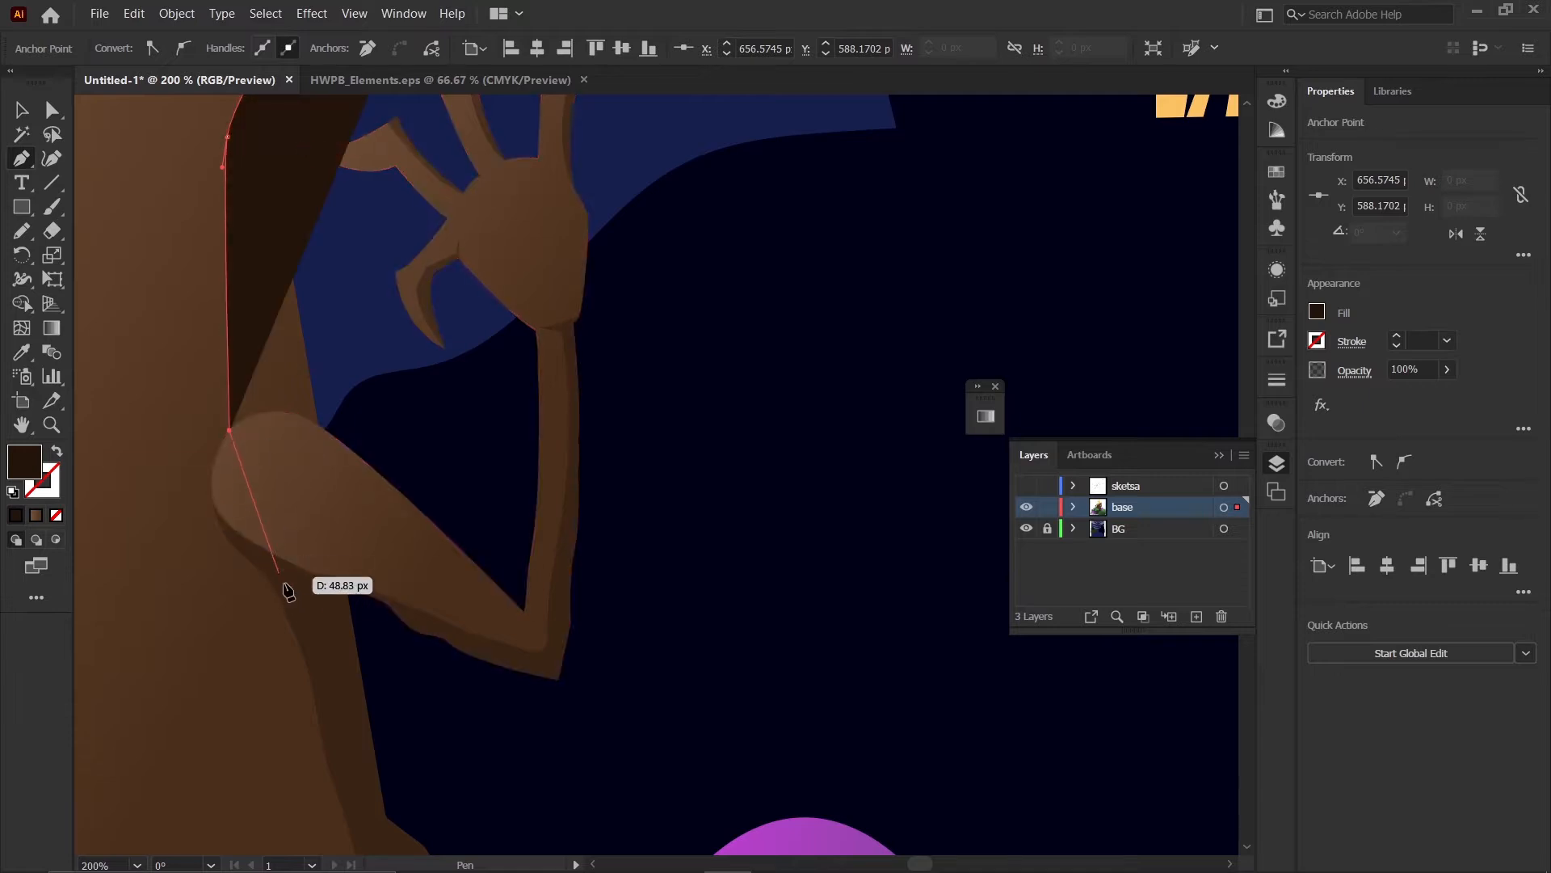
click(292, 593)
click(367, 624)
scroll(405, 626, down, 2)
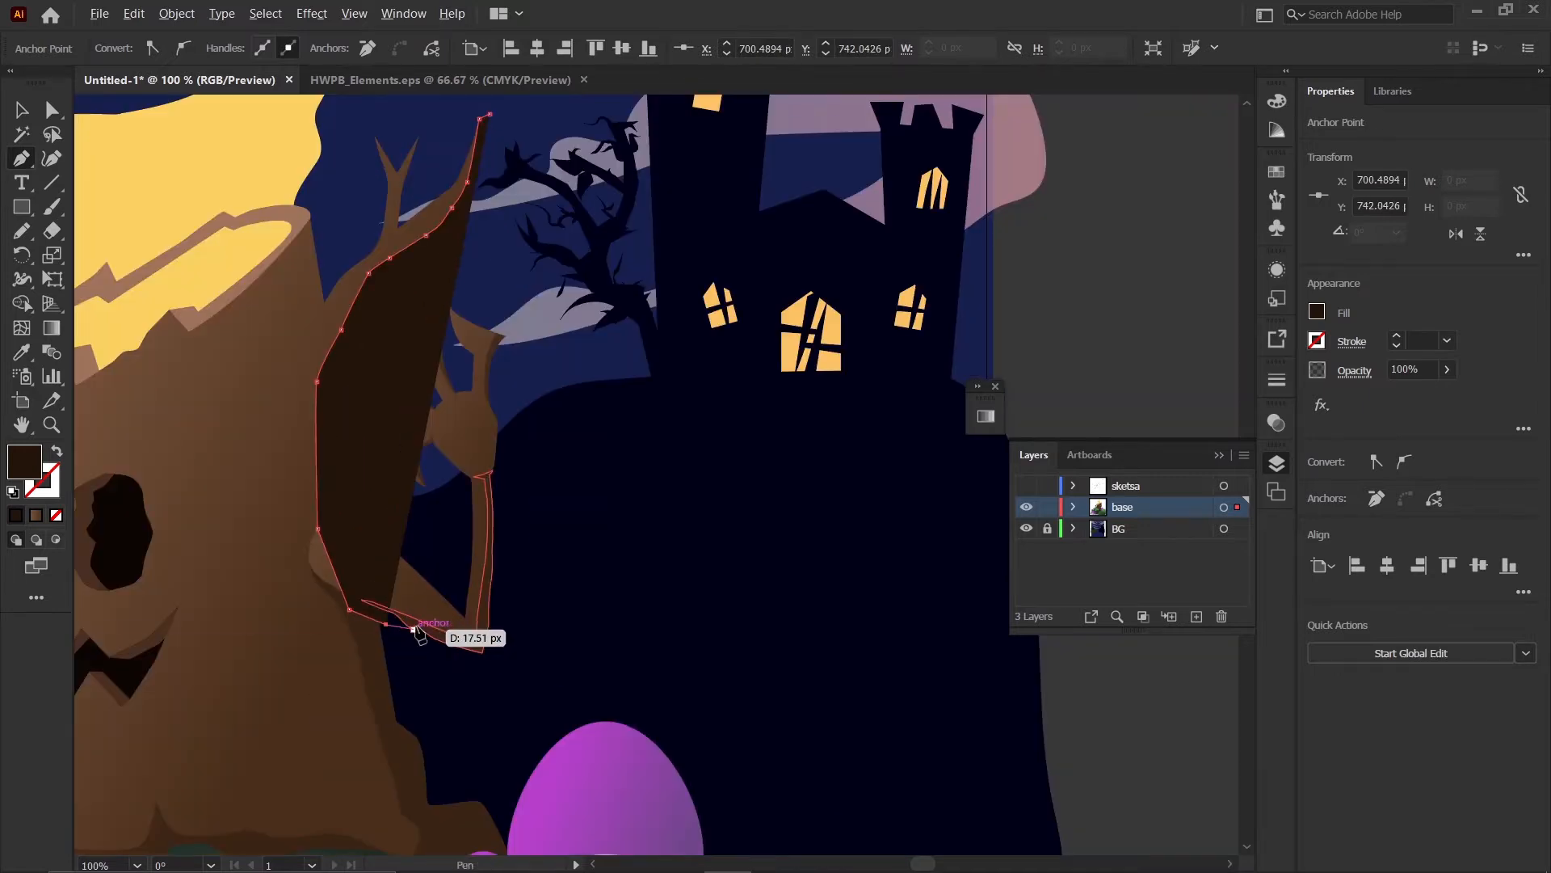
click(463, 524)
drag(516, 383, 521, 364)
drag(542, 267, 544, 250)
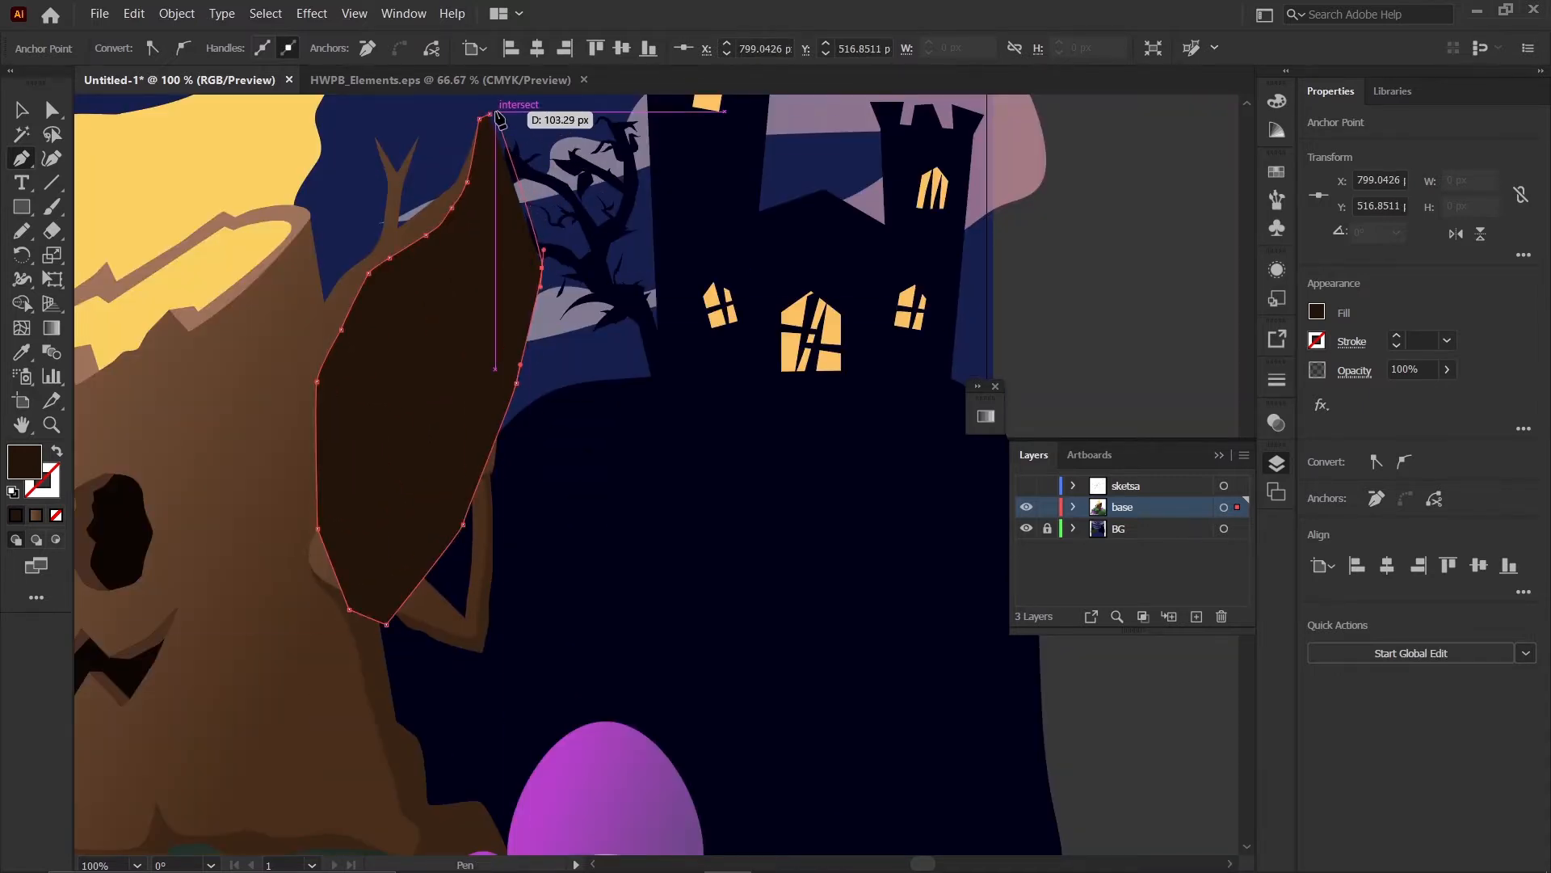
click(489, 114)
click(22, 111)
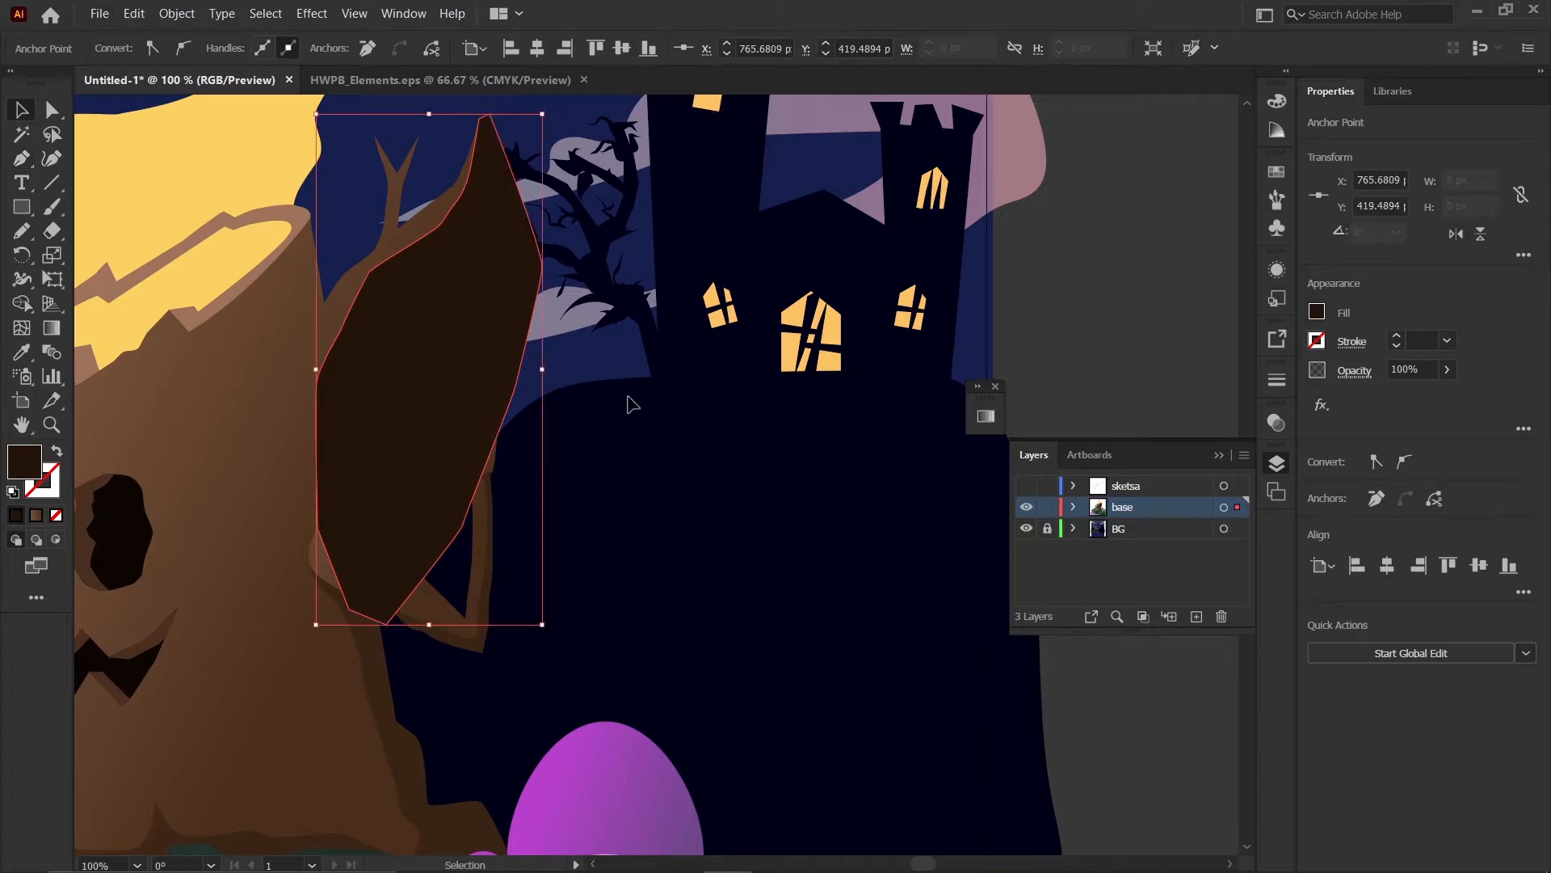
- Cut off the part of the shadow lying outside the trunk and branch with the Shape Builder tool
click(630, 402)
scroll(466, 289, up, 1)
click(466, 290)
shift+click(374, 219)
key(shift+m)
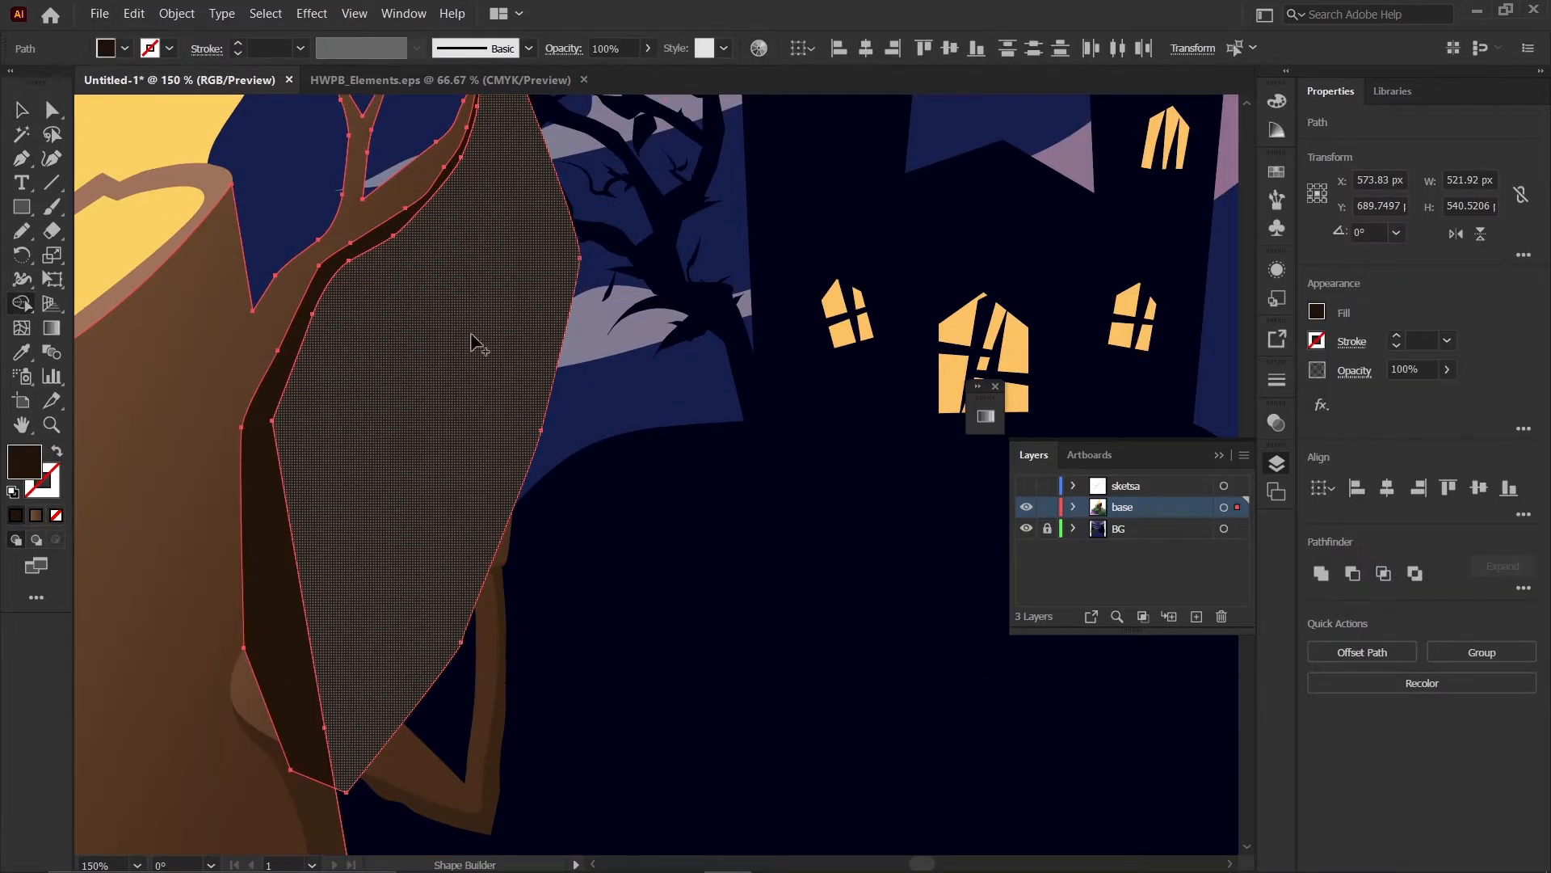
alt+click(473, 336)
click(25, 115)
click(398, 292)
scroll(383, 297, down, 1)
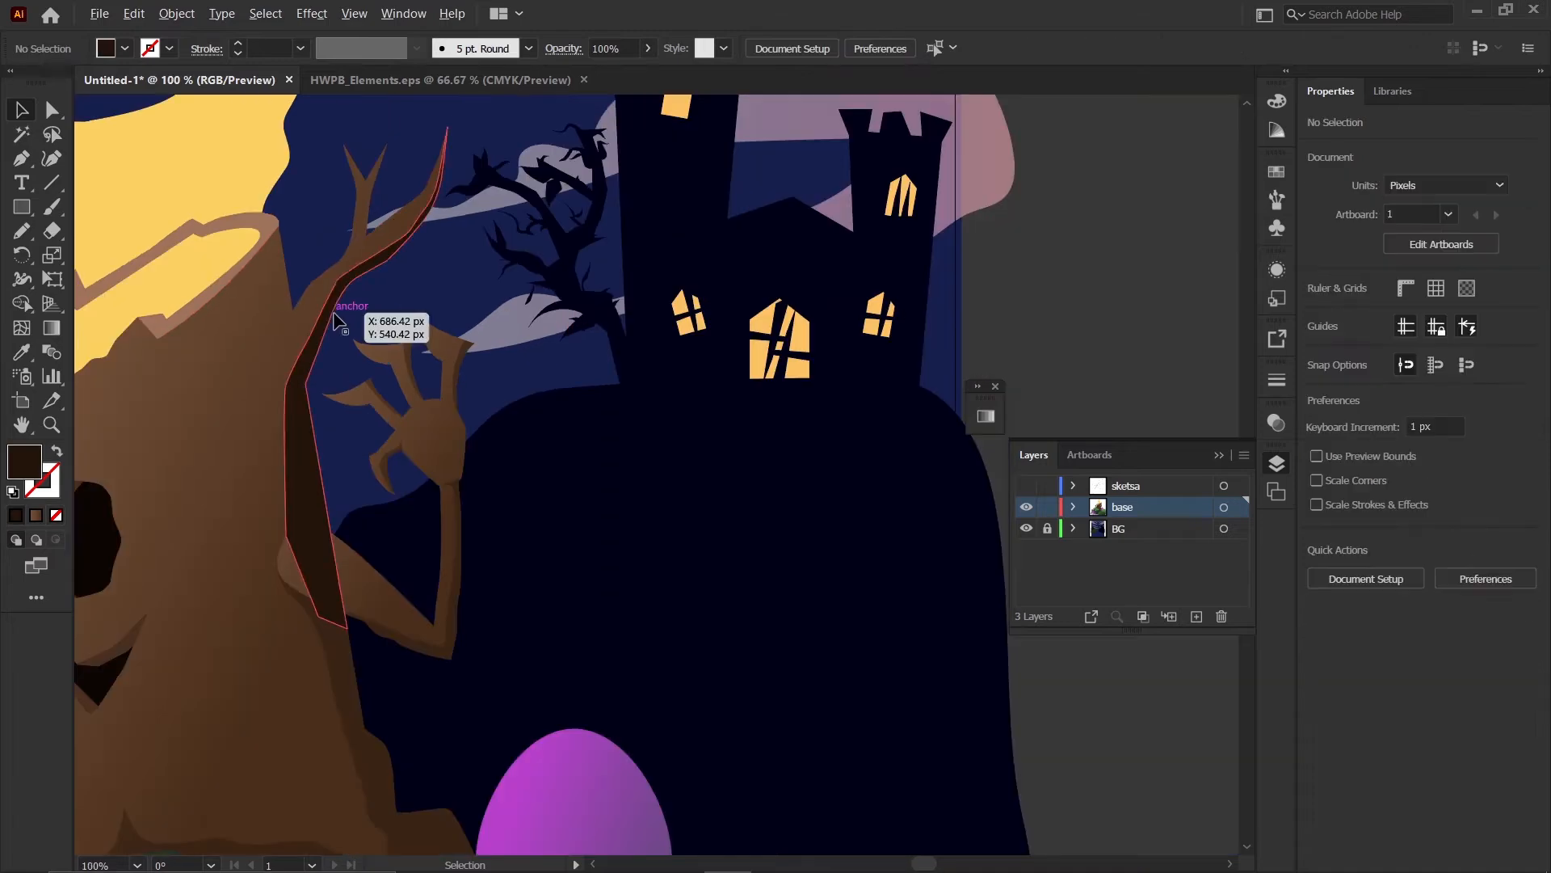
- Cut the branch and trunk shadow and paste it directly in front of the trunk so it sits behind the raised arm
scroll(339, 309, up, 1)
click(329, 318)
key(ctrl+x)
click(282, 419)
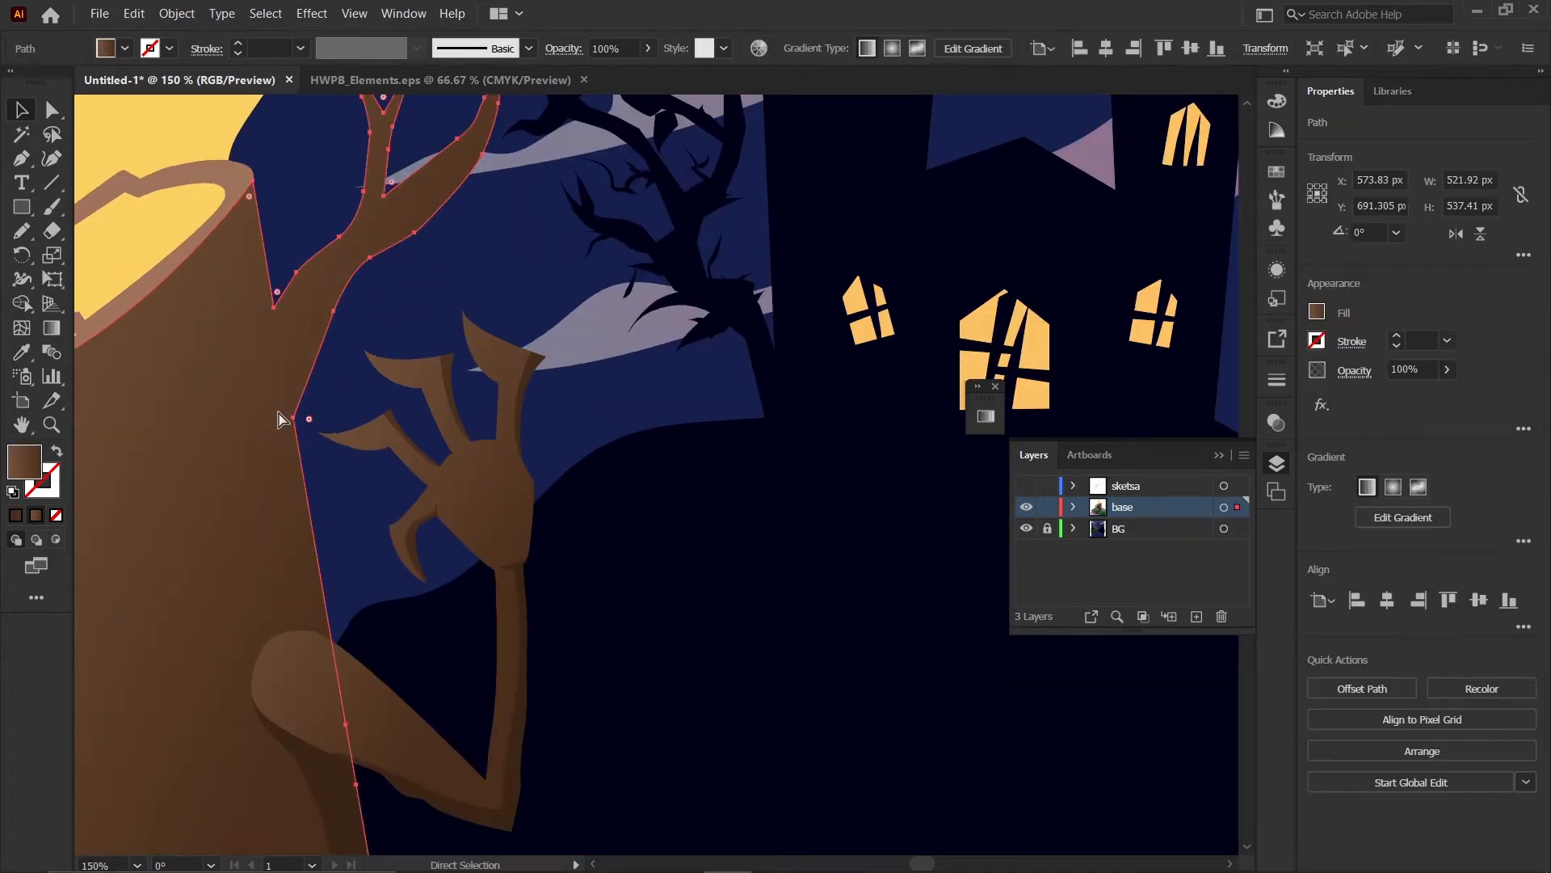
key(ctrl+f)
click(405, 339)
- Give the branch and trunk shadow the 40% opacity look of the lower trunk shadow with the Eyedropper
scroll(378, 352, down, 1)
click(323, 415)
key(i)
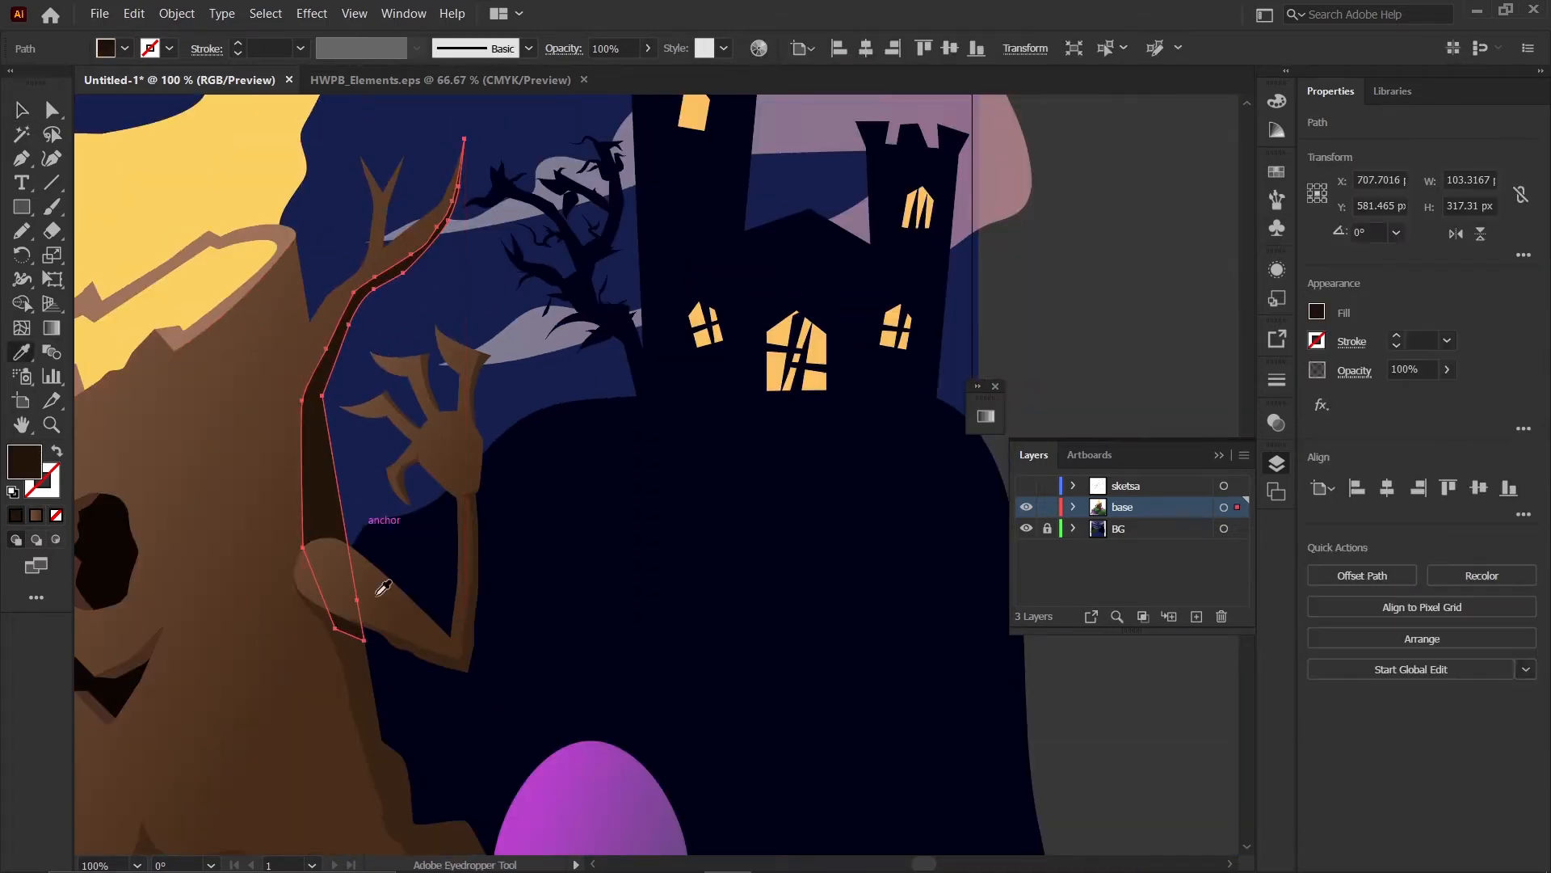
click(379, 699)
click(26, 121)
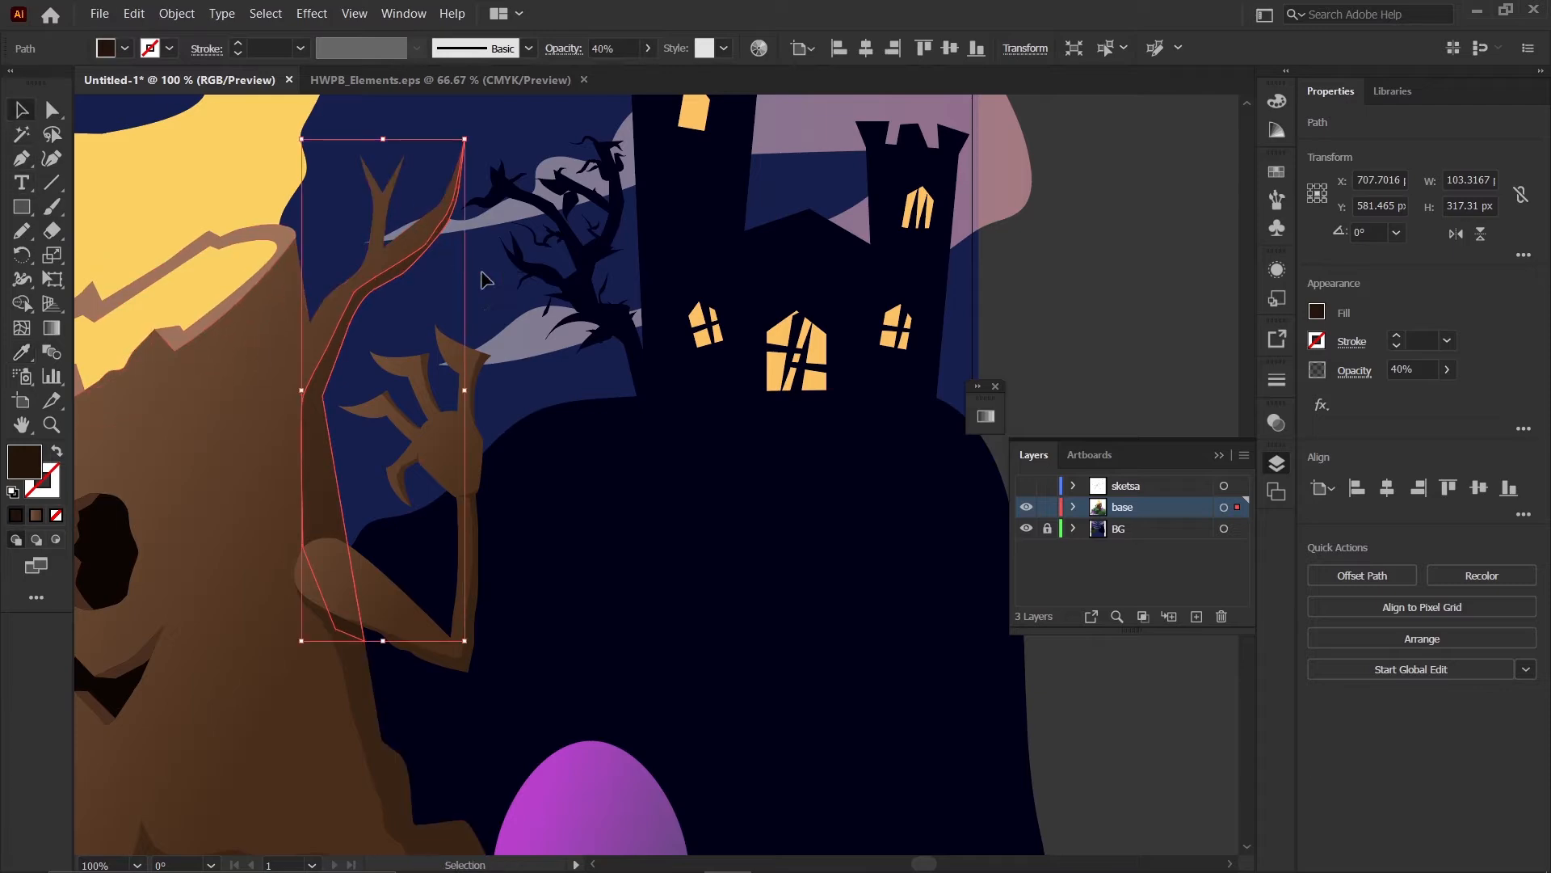
click(485, 281)
- Draw a closed shadow shape about 21 × 64 px with the Pen tool along the outer side of the branch's forked twig
scroll(478, 347, down, 1)
scroll(456, 202, up, 3)
key(p)
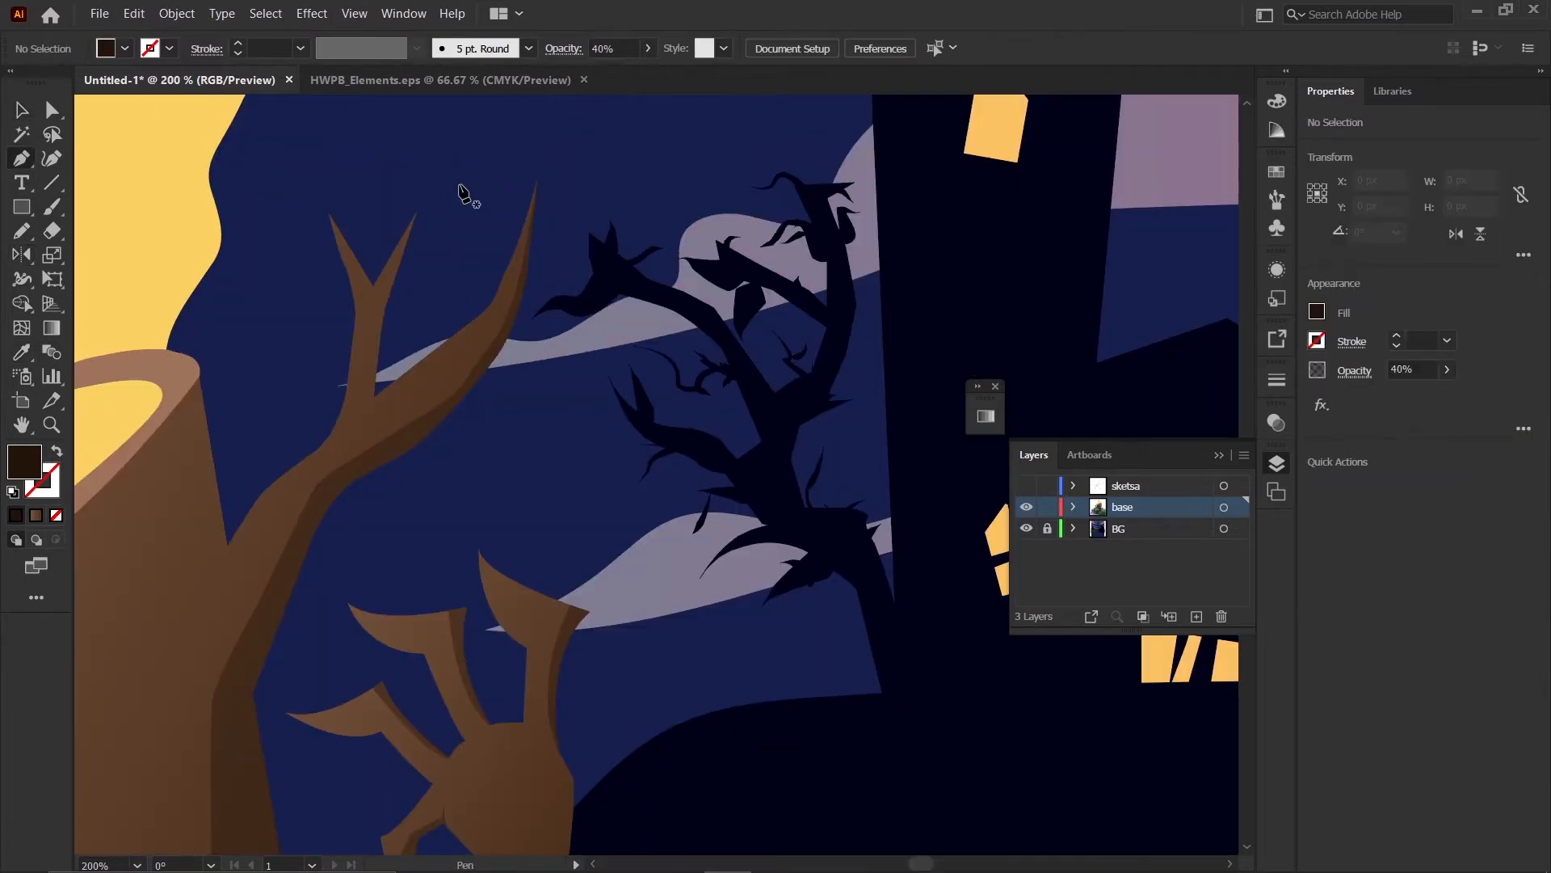
scroll(414, 275, up, 2)
click(416, 153)
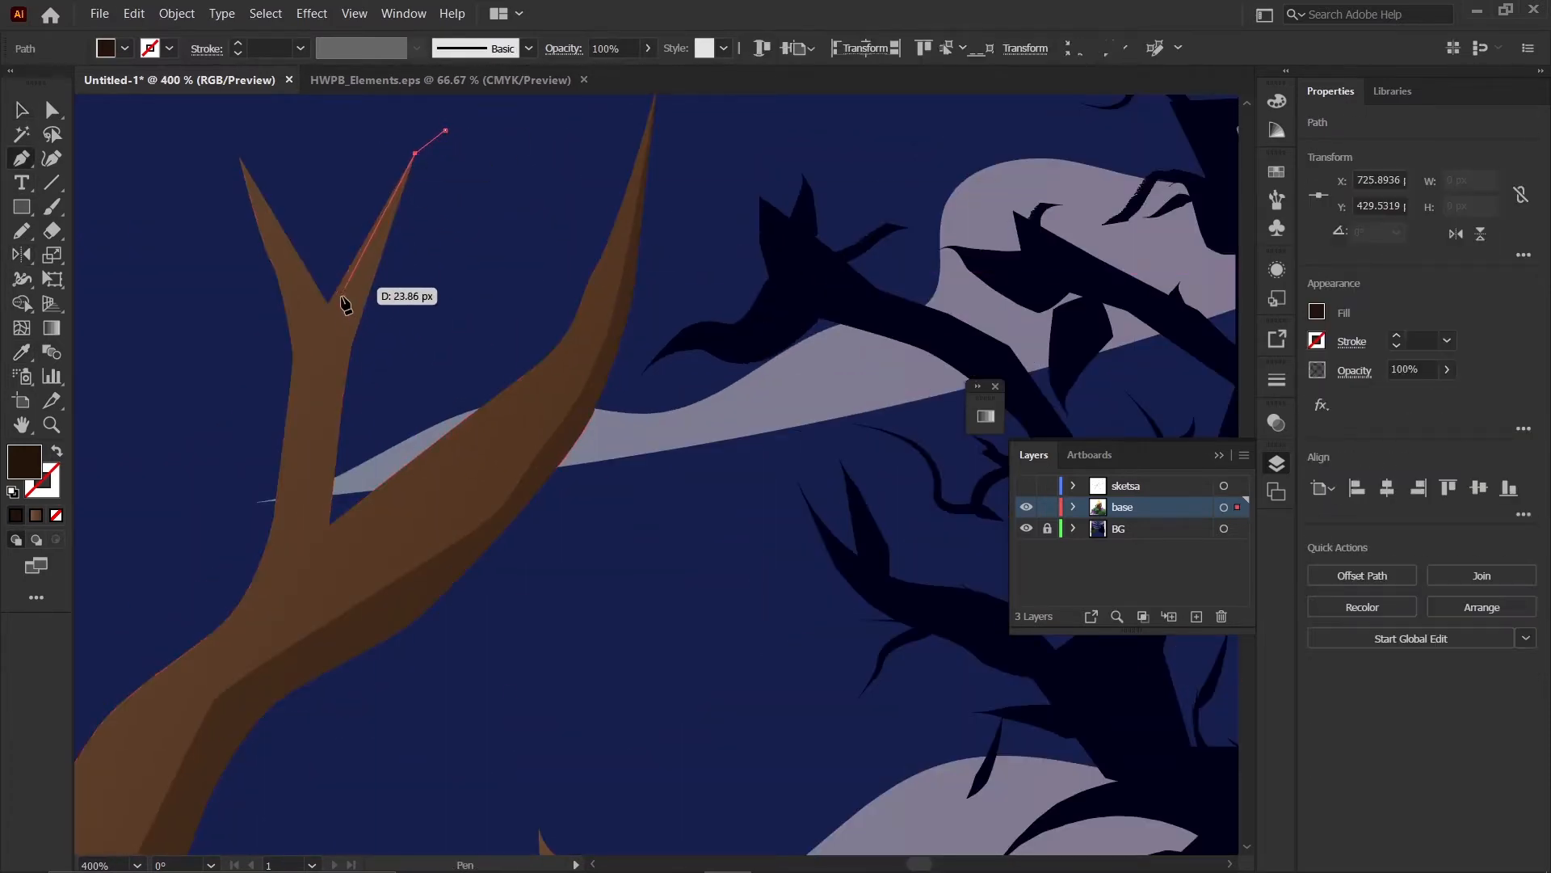
click(336, 331)
click(322, 442)
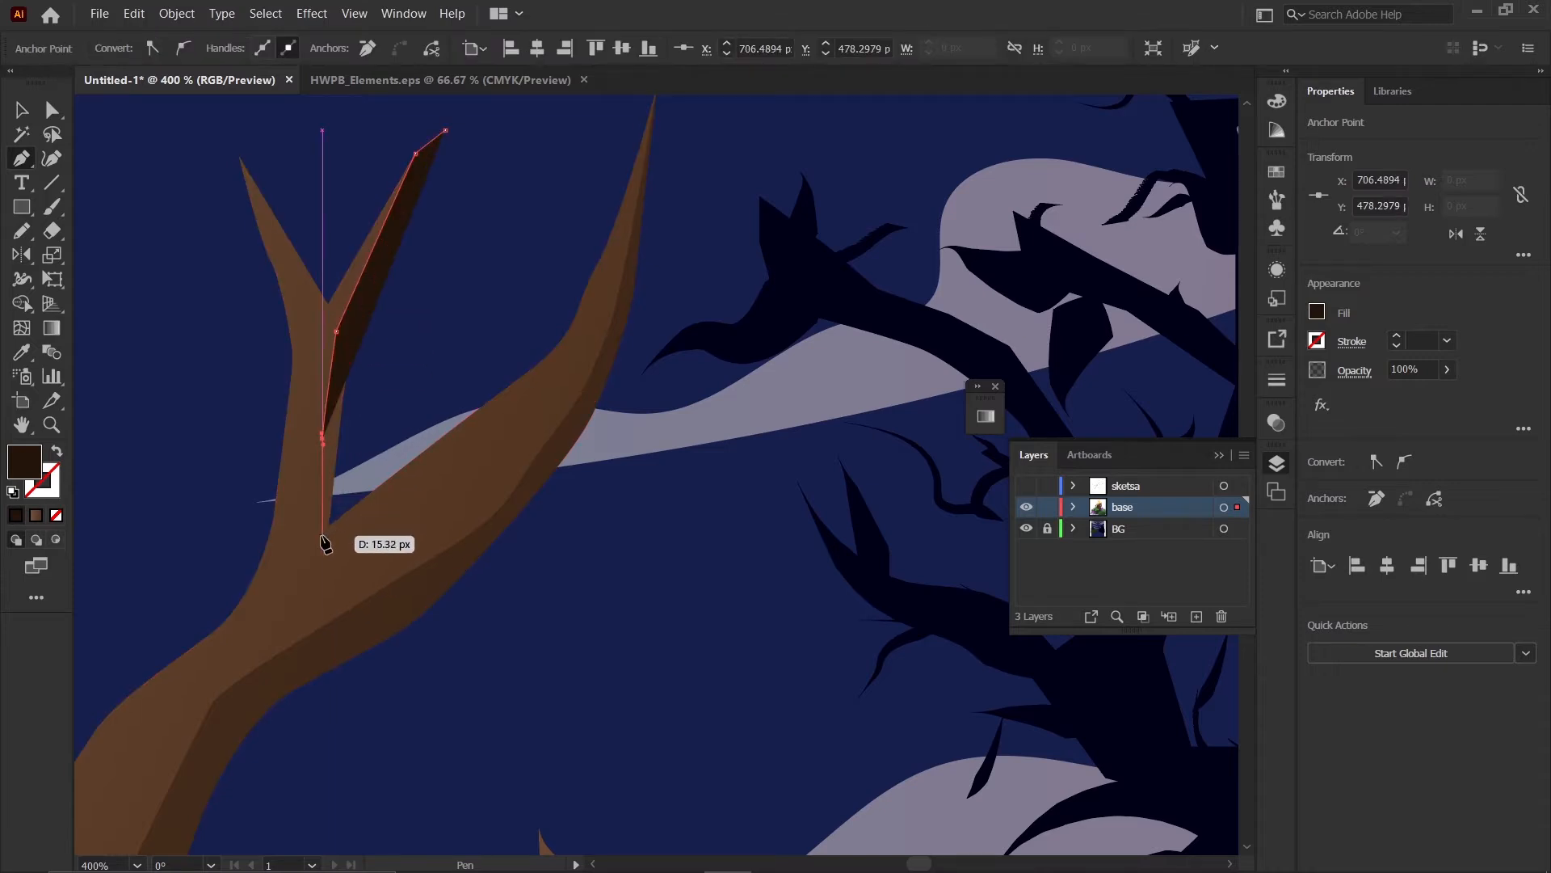
click(328, 527)
click(329, 526)
drag(424, 378, 426, 366)
drag(454, 259, 458, 240)
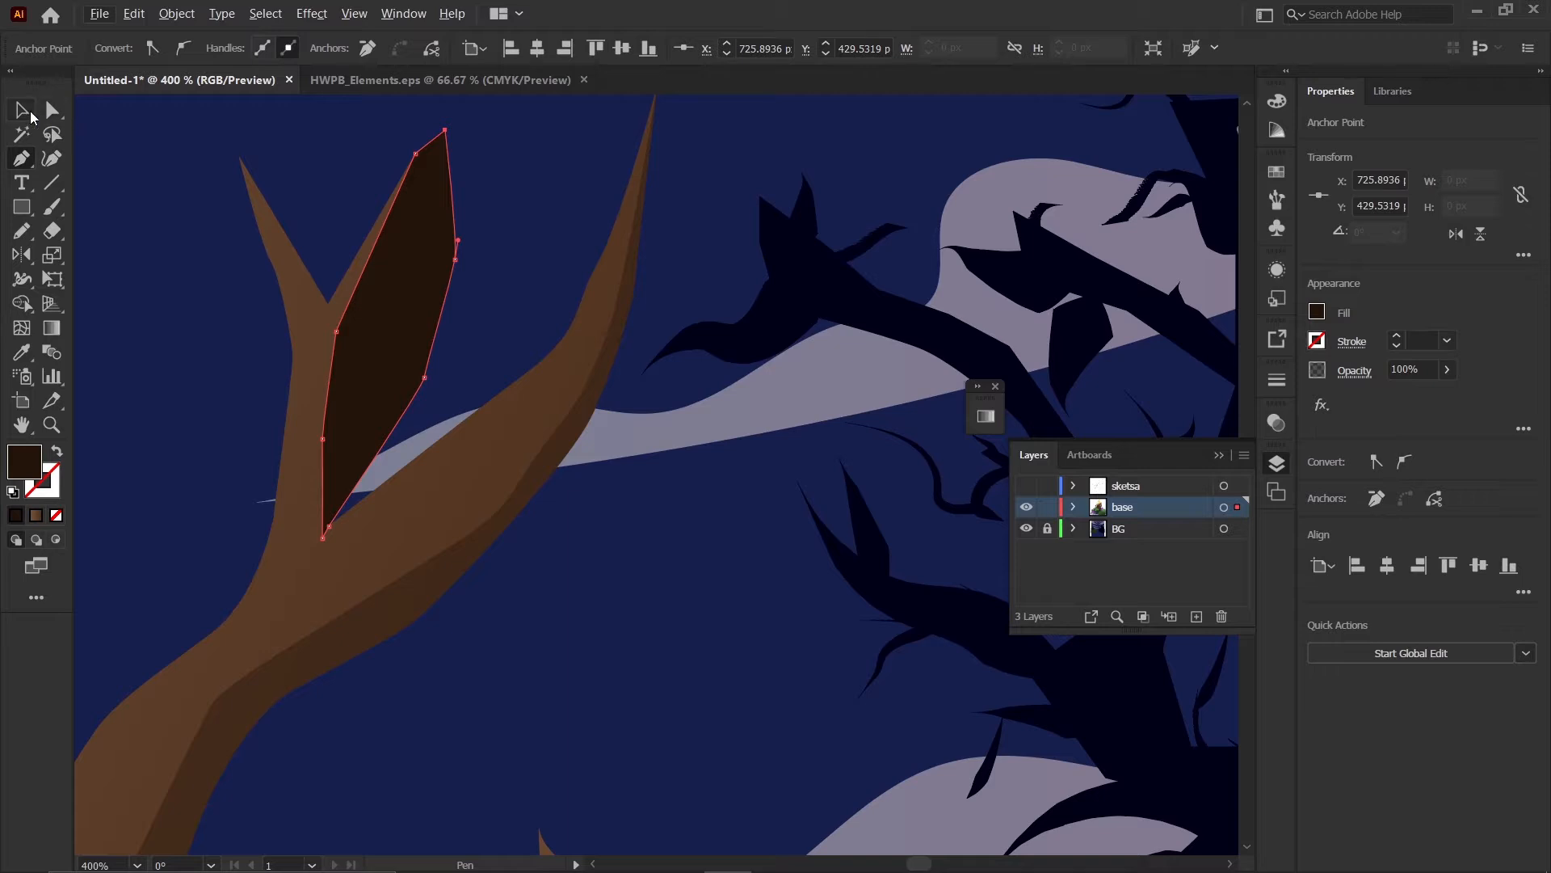
- Match the twig shadow to the branch shadow's 40% opacity dark brown with the Eyedropper
click(22, 111)
key(i)
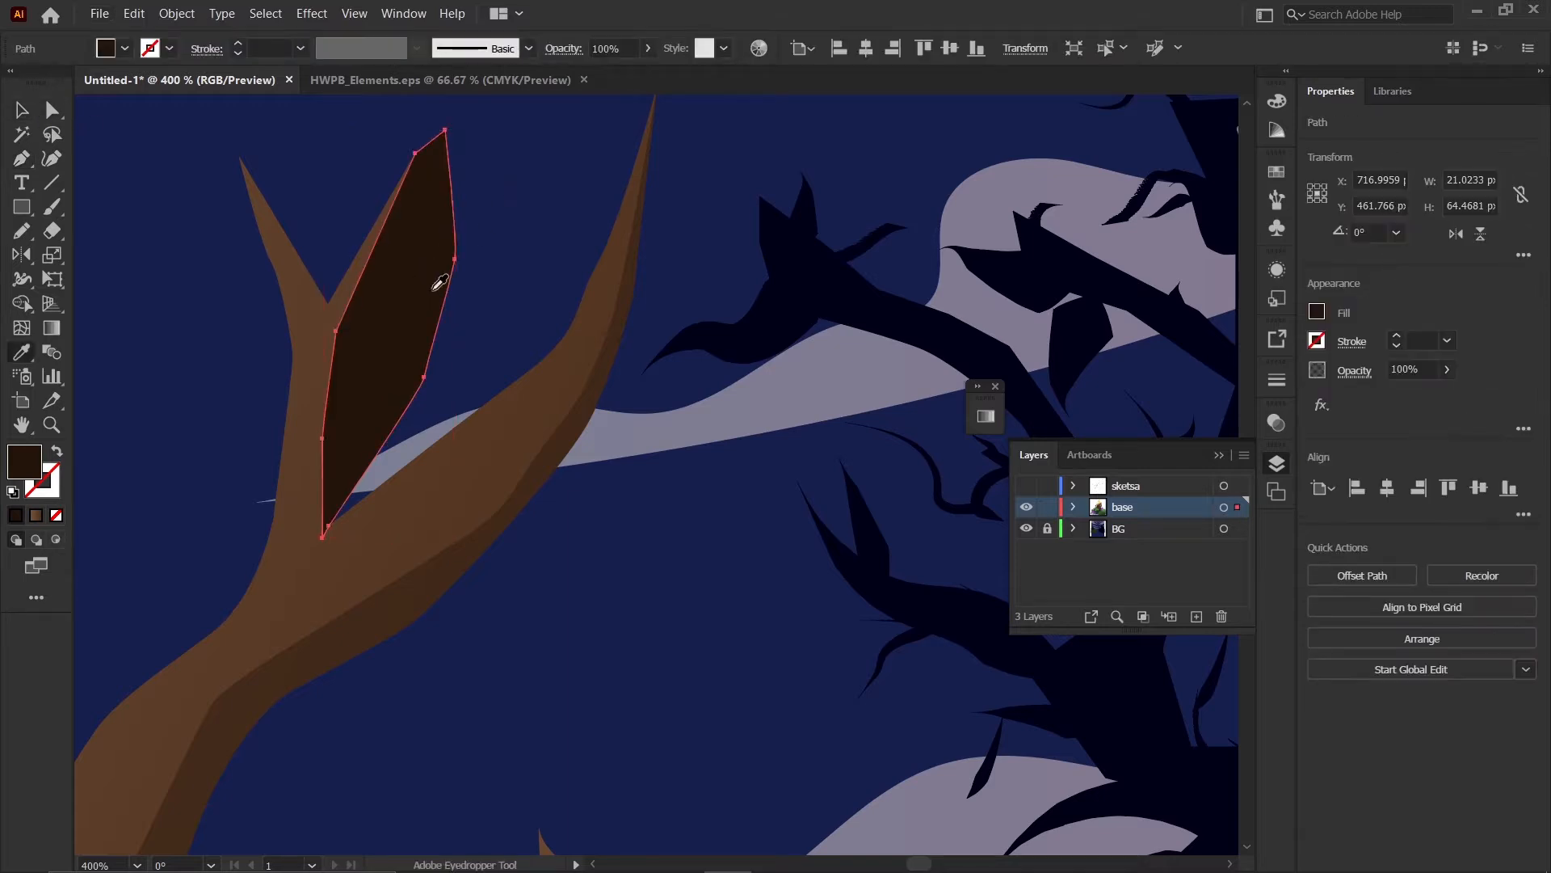
click(580, 421)
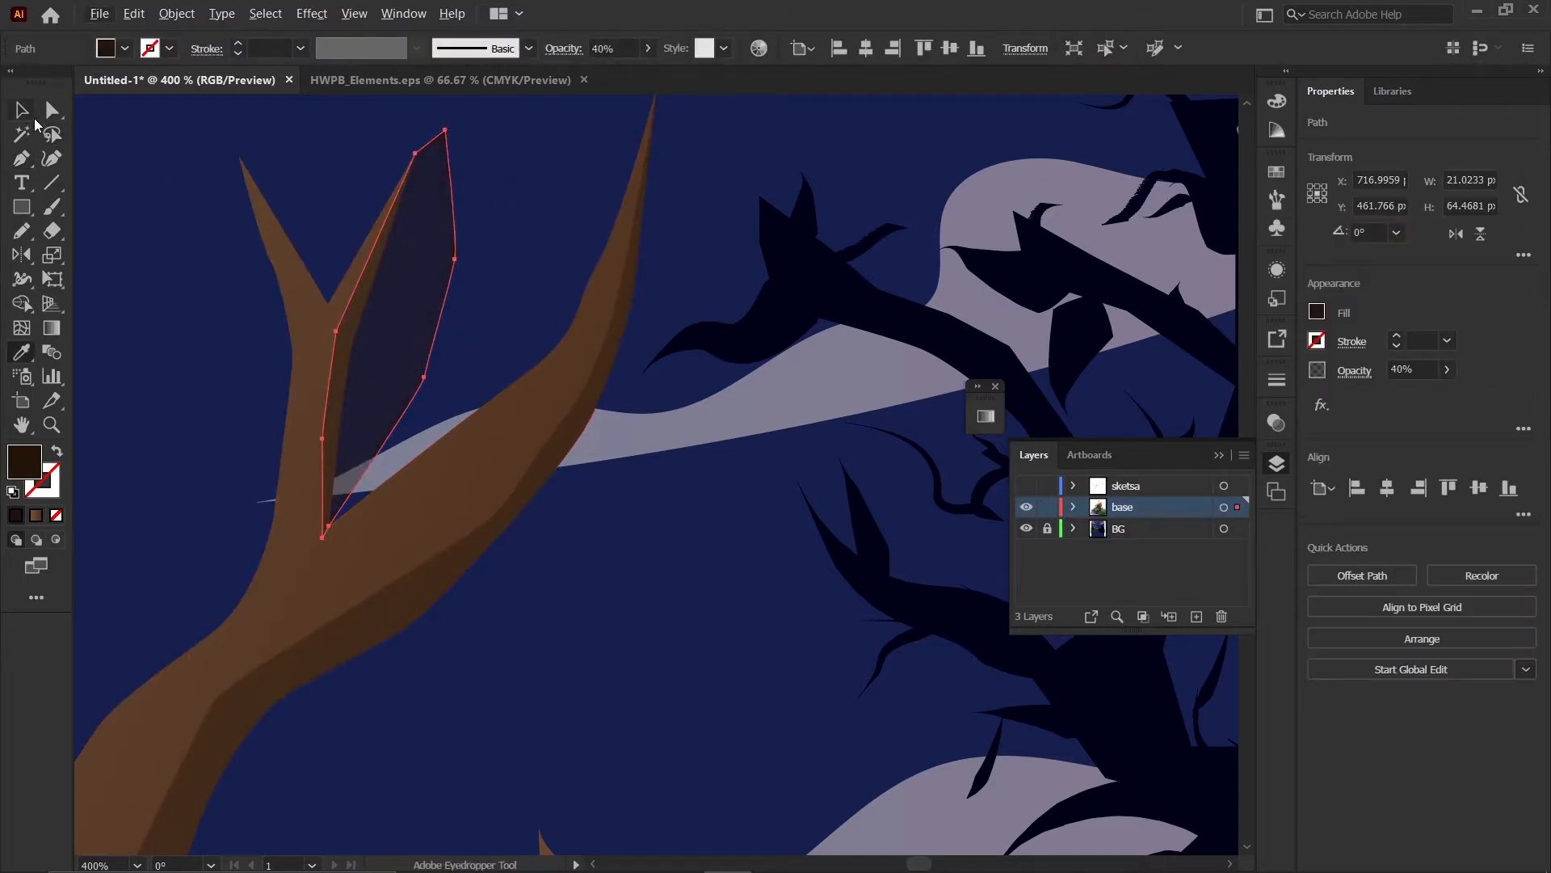
- Remove the part of the twig shadow that extends beyond the branch with the Shape Builder tool
key(v)
scroll(391, 336, up, 1)
shift+click(283, 380)
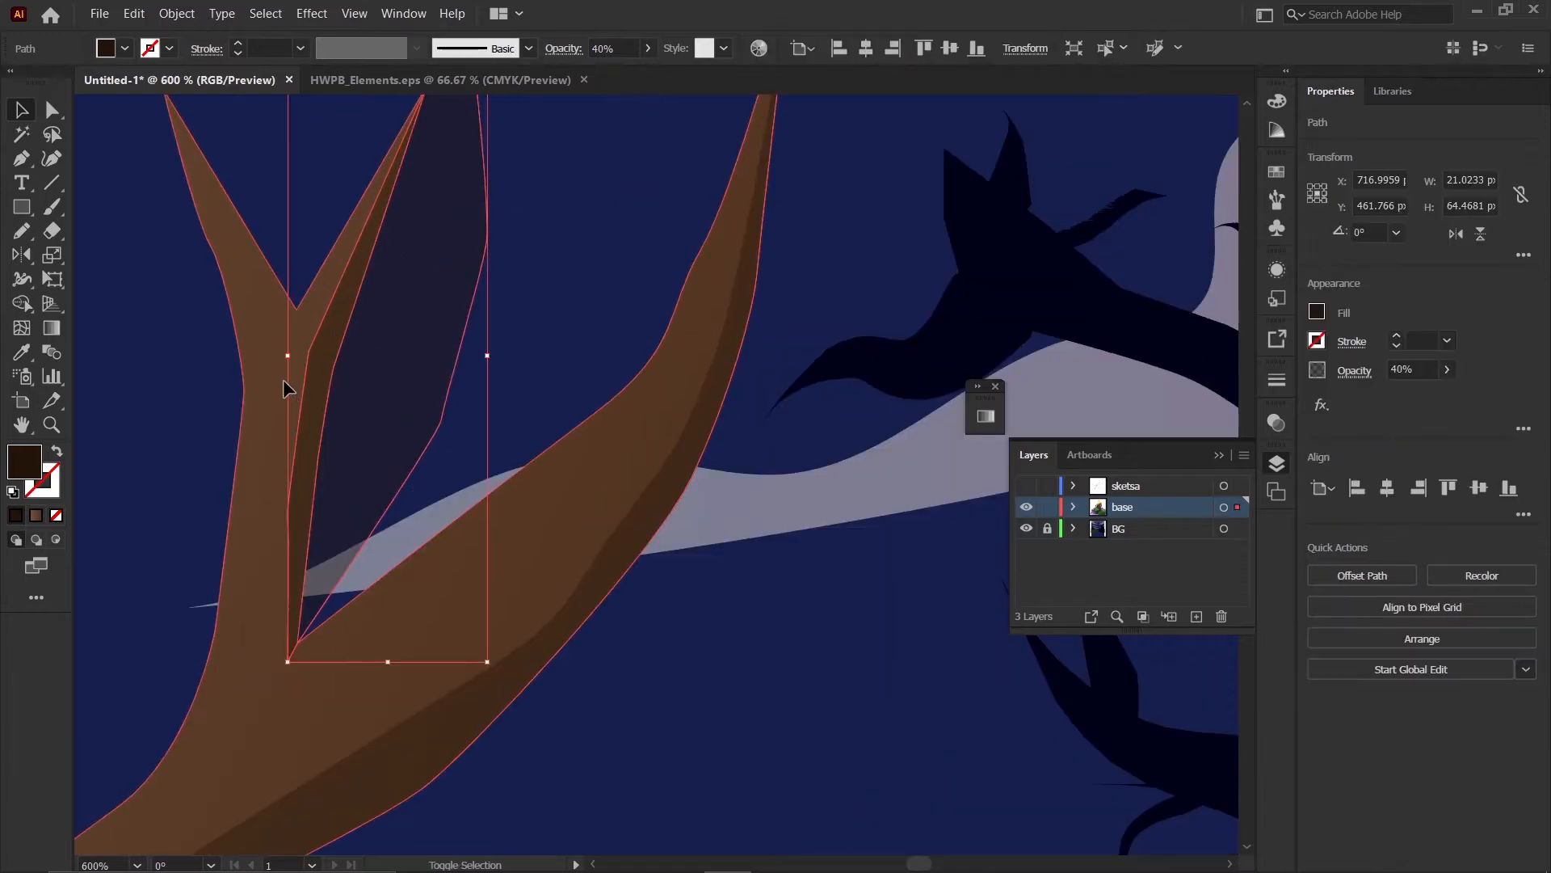
key(shift+m)
alt+click(426, 392)
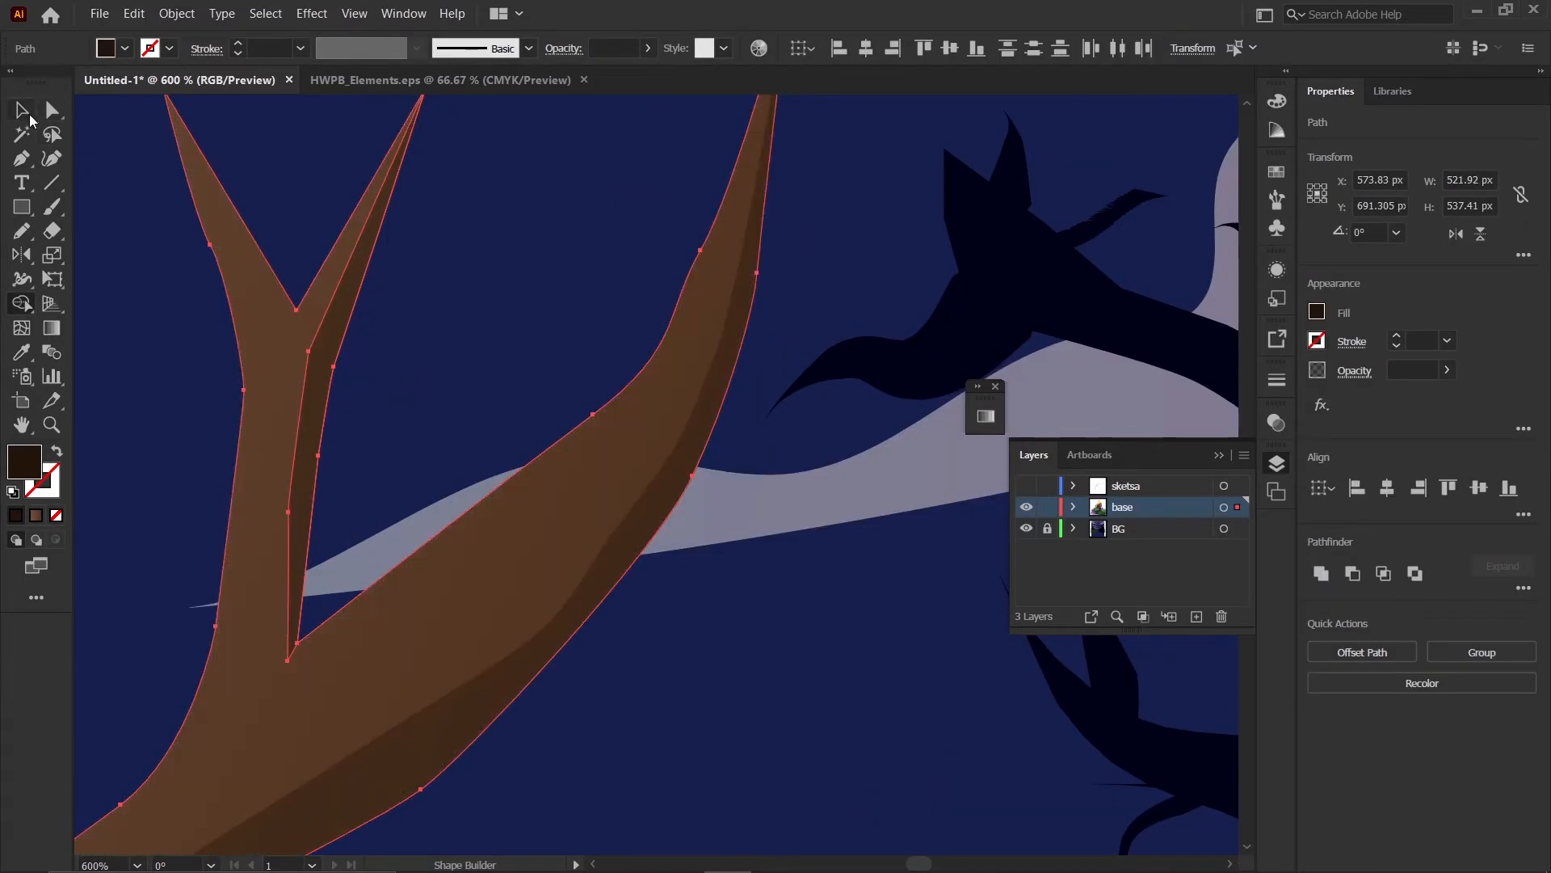
click(550, 251)
- Examine the shading across the whole stump, from its branches and arms to its roots
scroll(558, 266, down, 6)
scroll(546, 572, up, 2)
scroll(610, 571, down, 2)
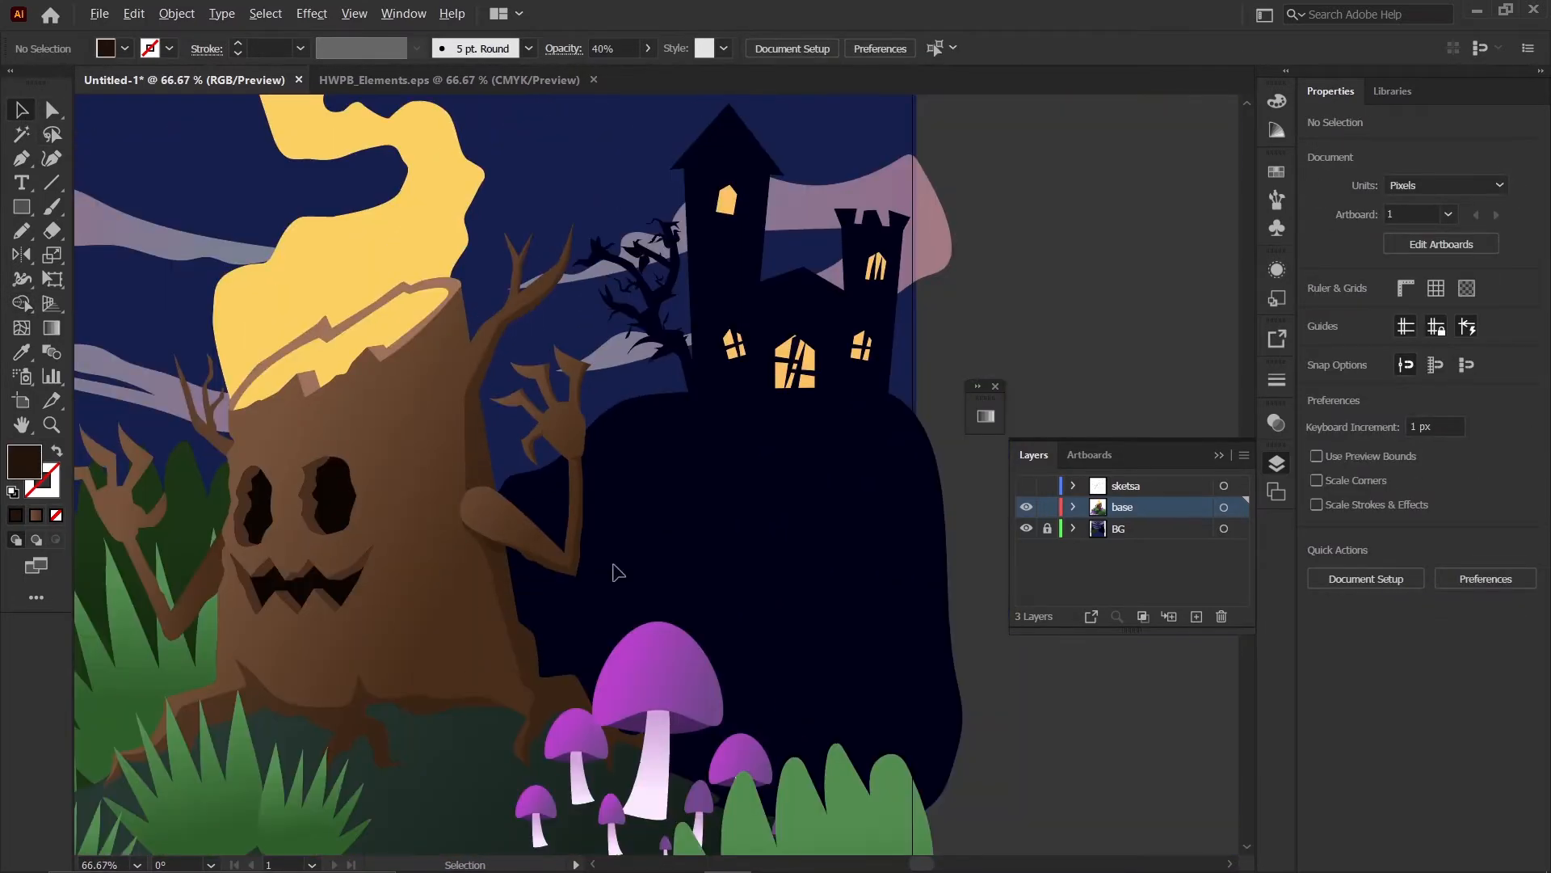
scroll(659, 455, down, 1)
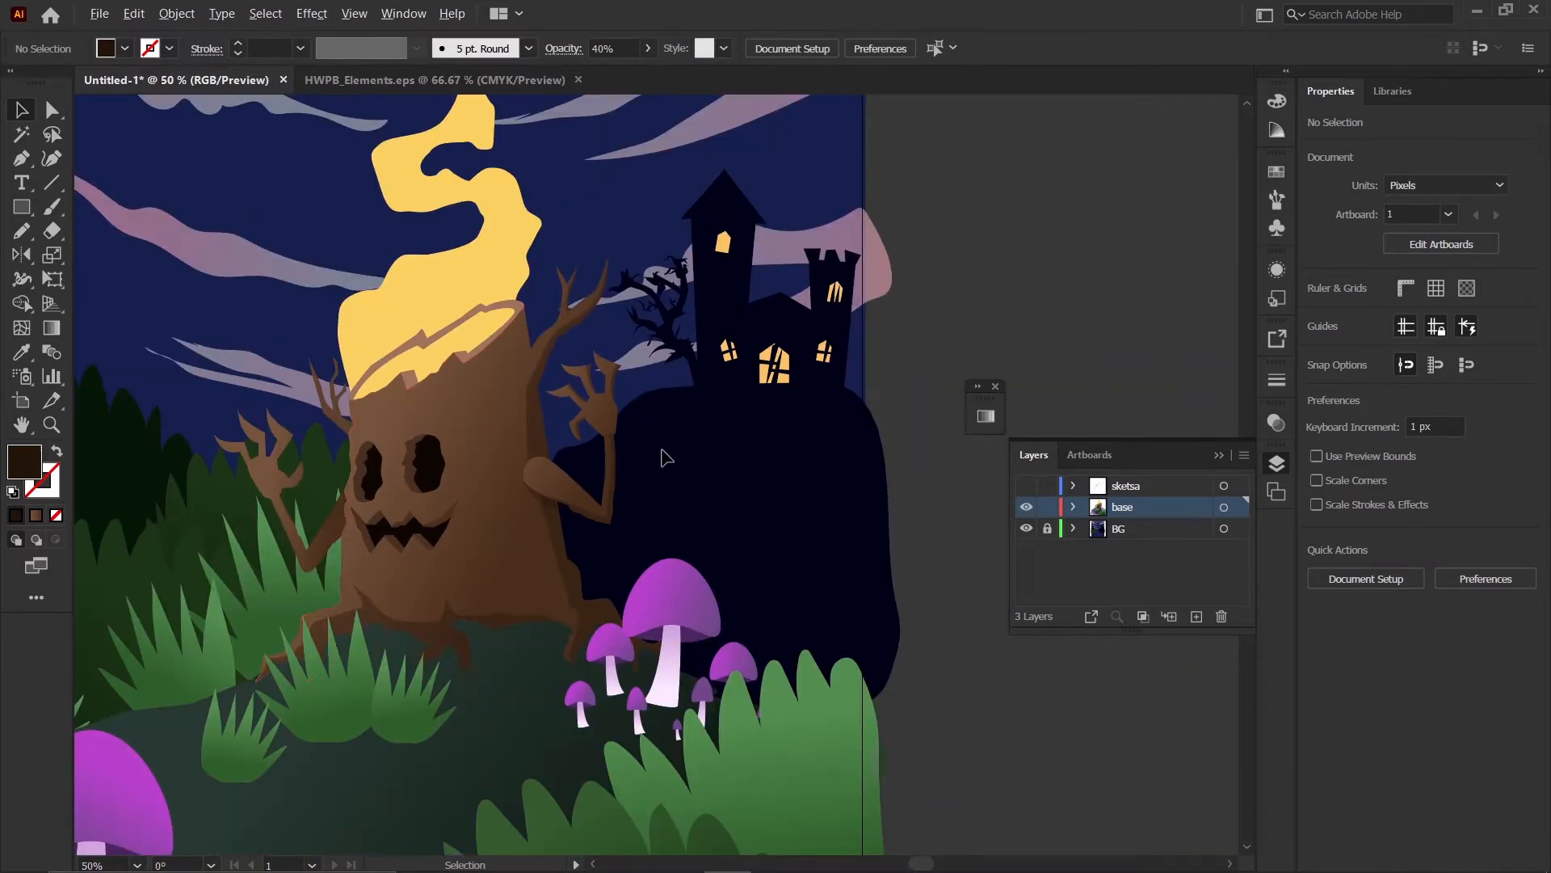
scroll(416, 513, up, 1)
scroll(430, 503, down, 1)
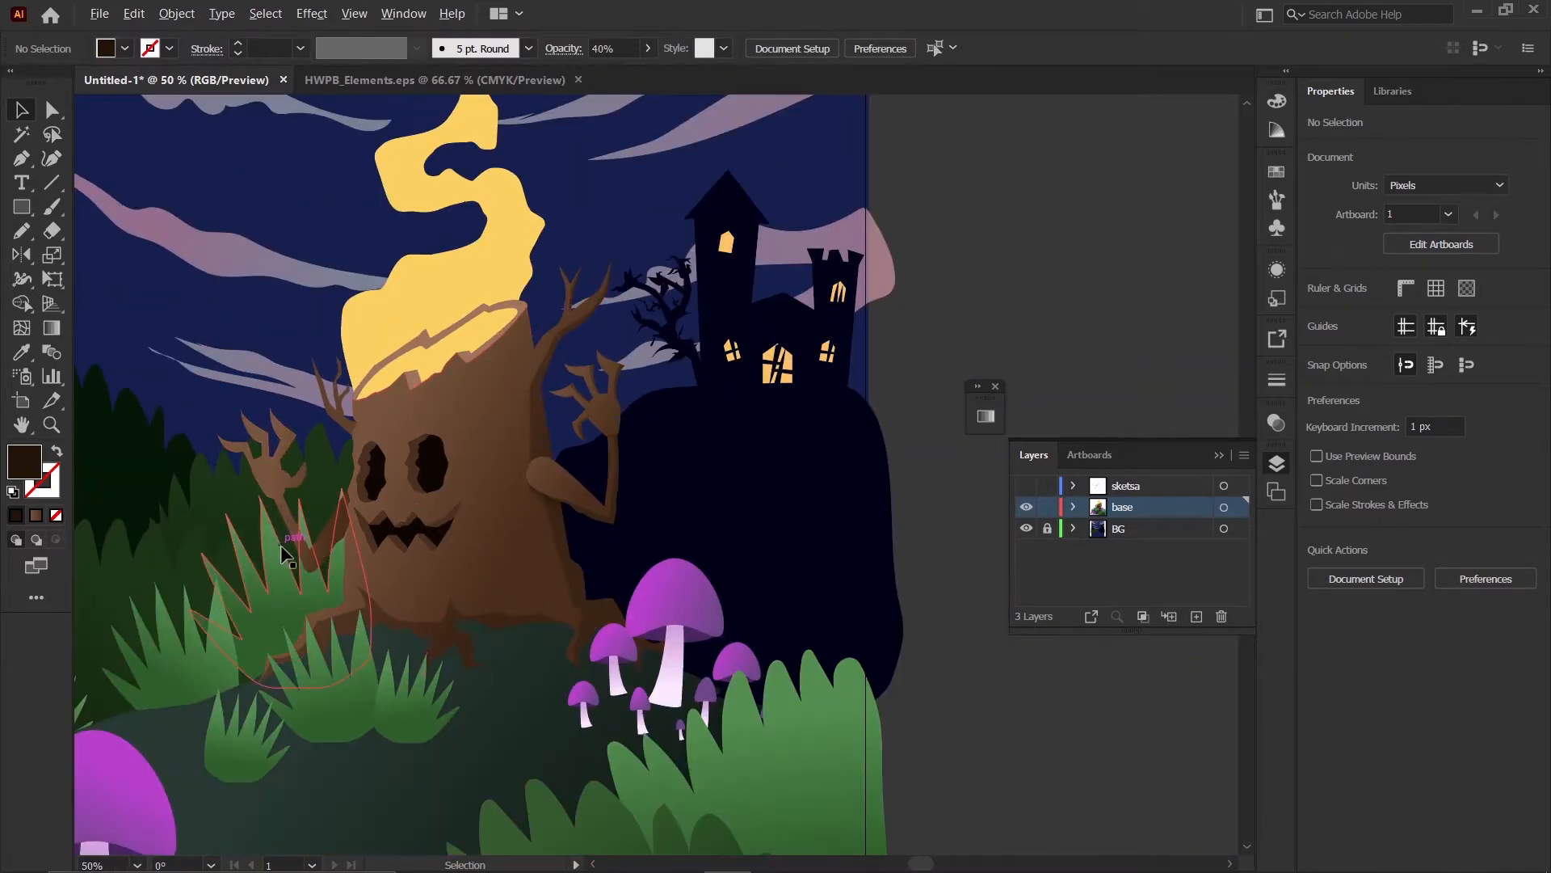
scroll(323, 541, up, 2)
scroll(452, 509, down, 1)
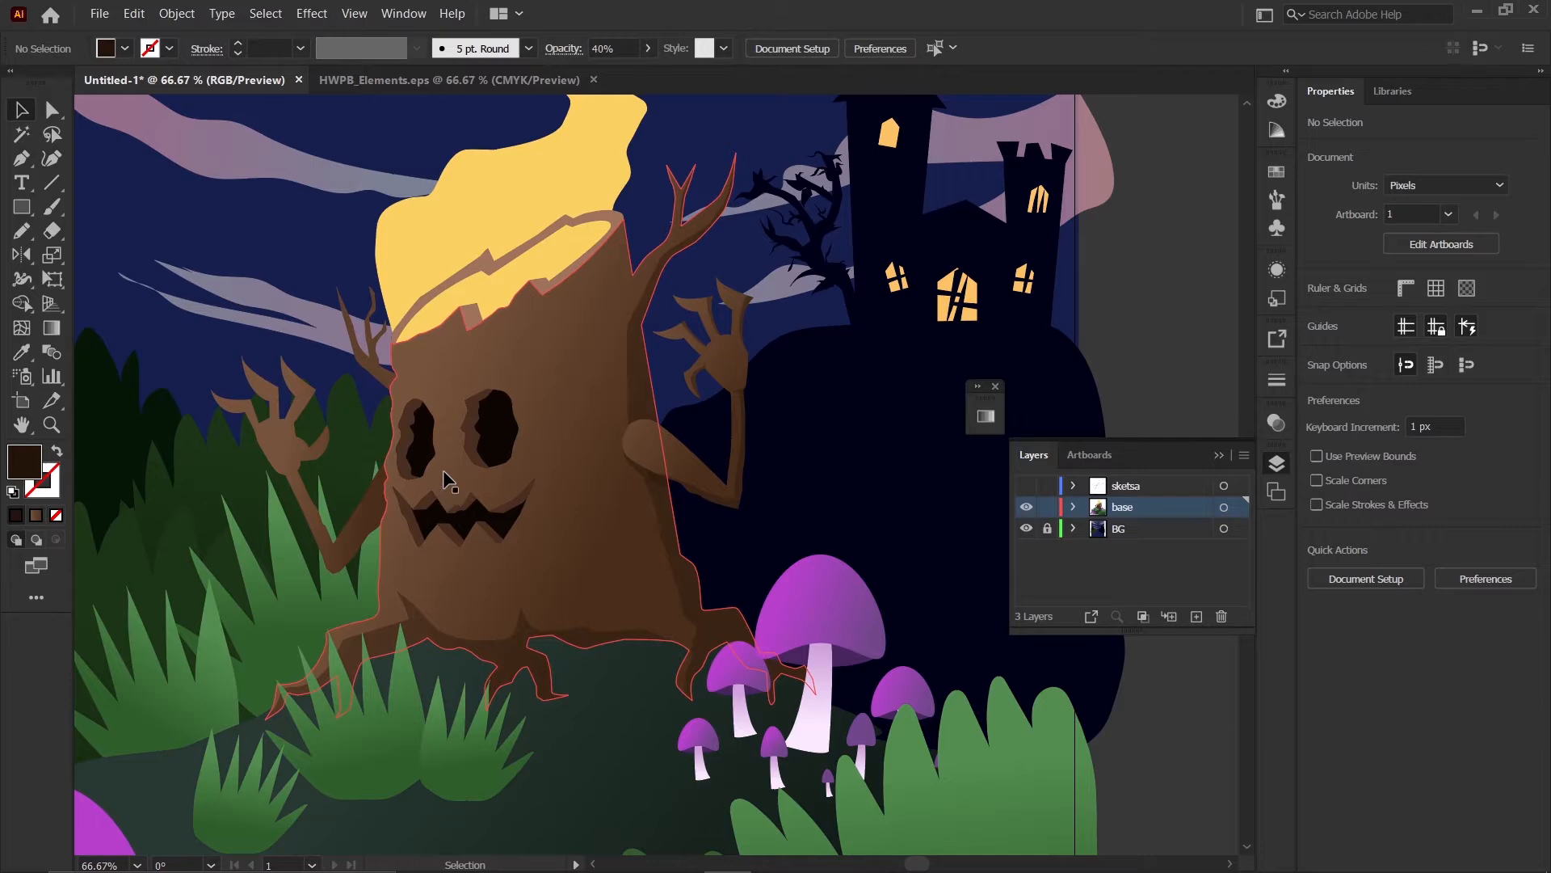
- Draw a closed dark brown shadow shape with the Pen tool along the underside of the left hand's outermost finger
scroll(380, 448, up, 2)
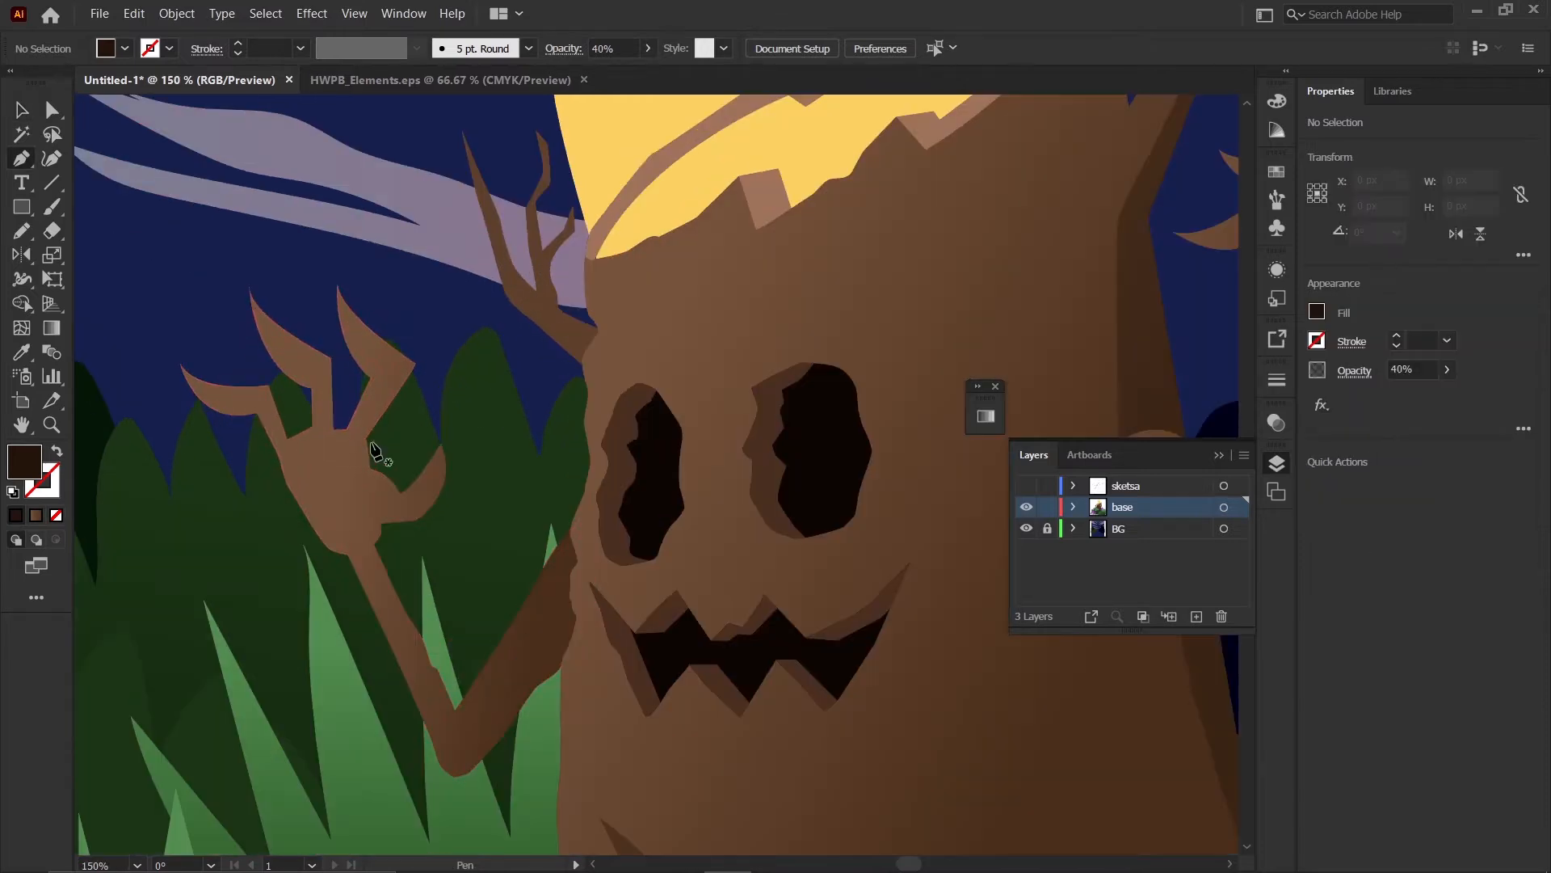
scroll(443, 422, down, 1)
scroll(355, 412, up, 1)
scroll(216, 455, up, 2)
drag(154, 430, 152, 421)
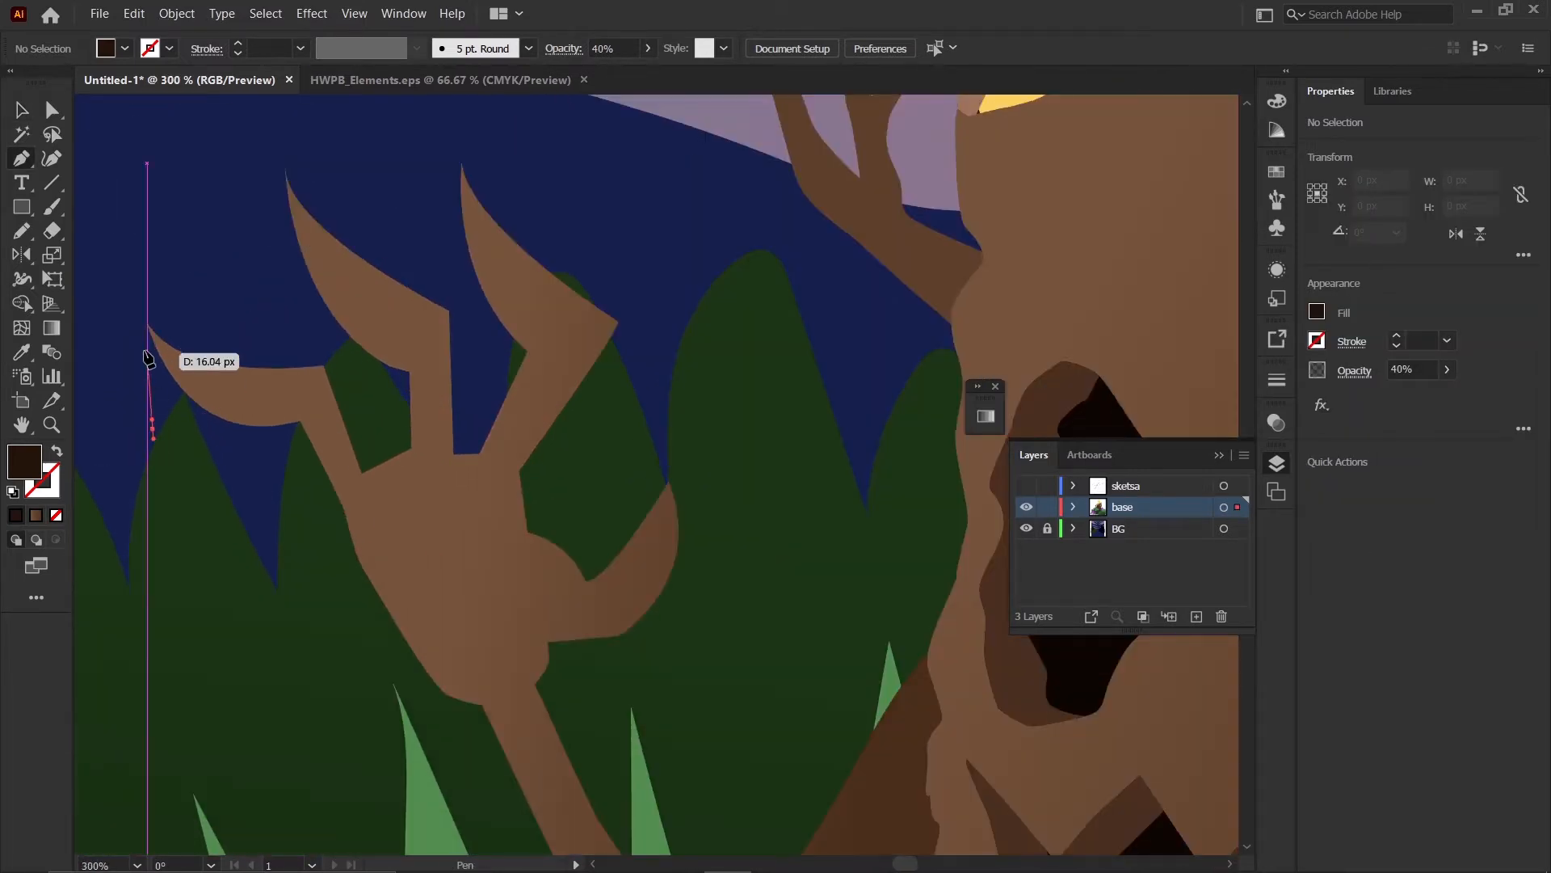
click(147, 323)
scroll(201, 393, up, 1)
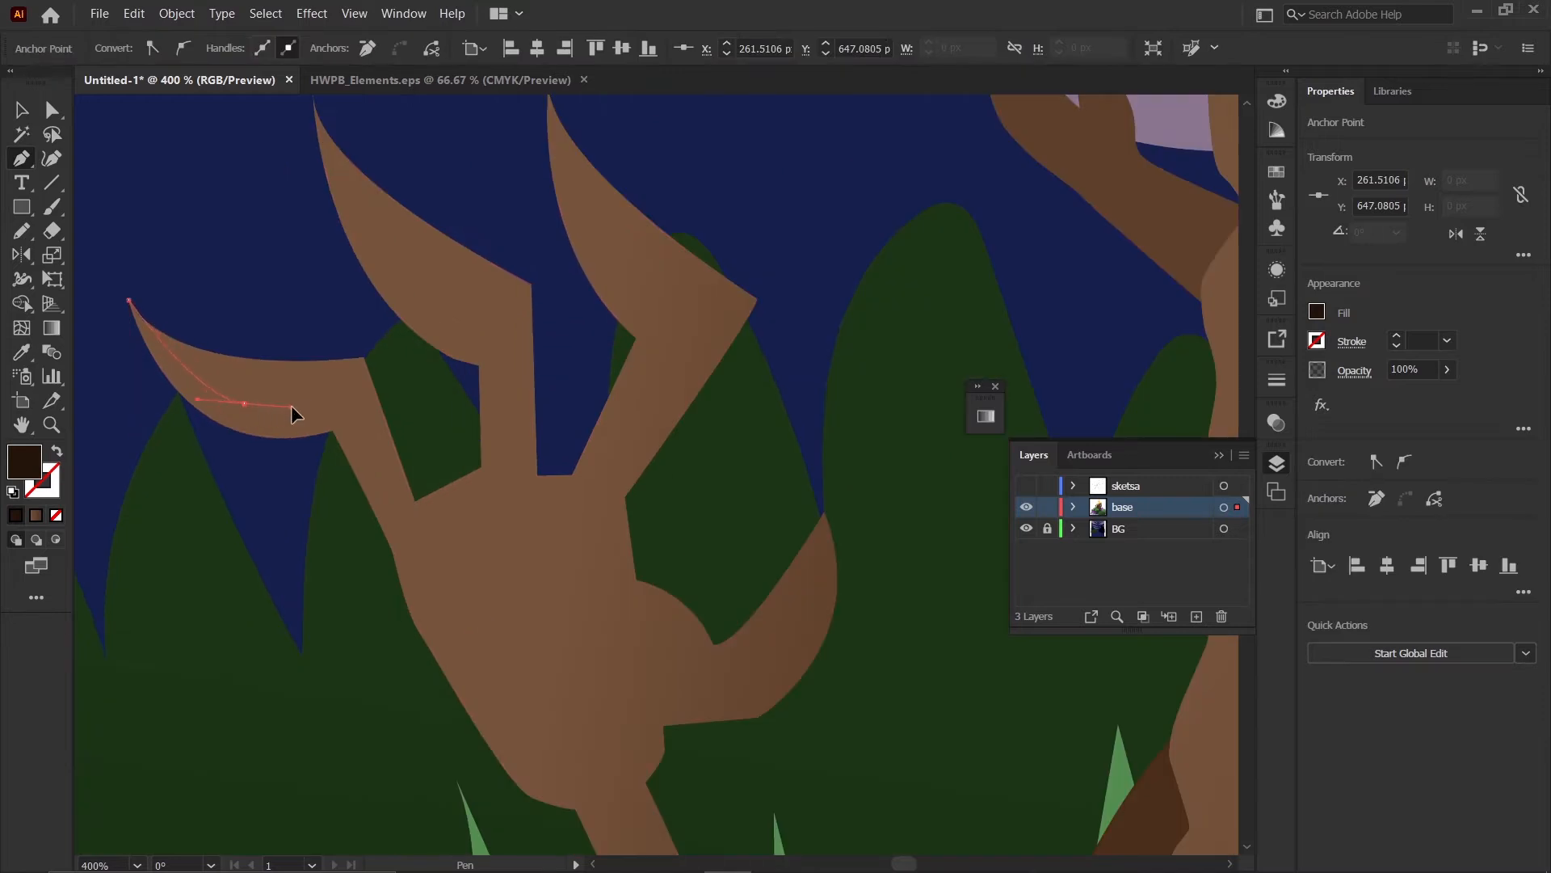
drag(291, 405, 304, 407)
click(345, 389)
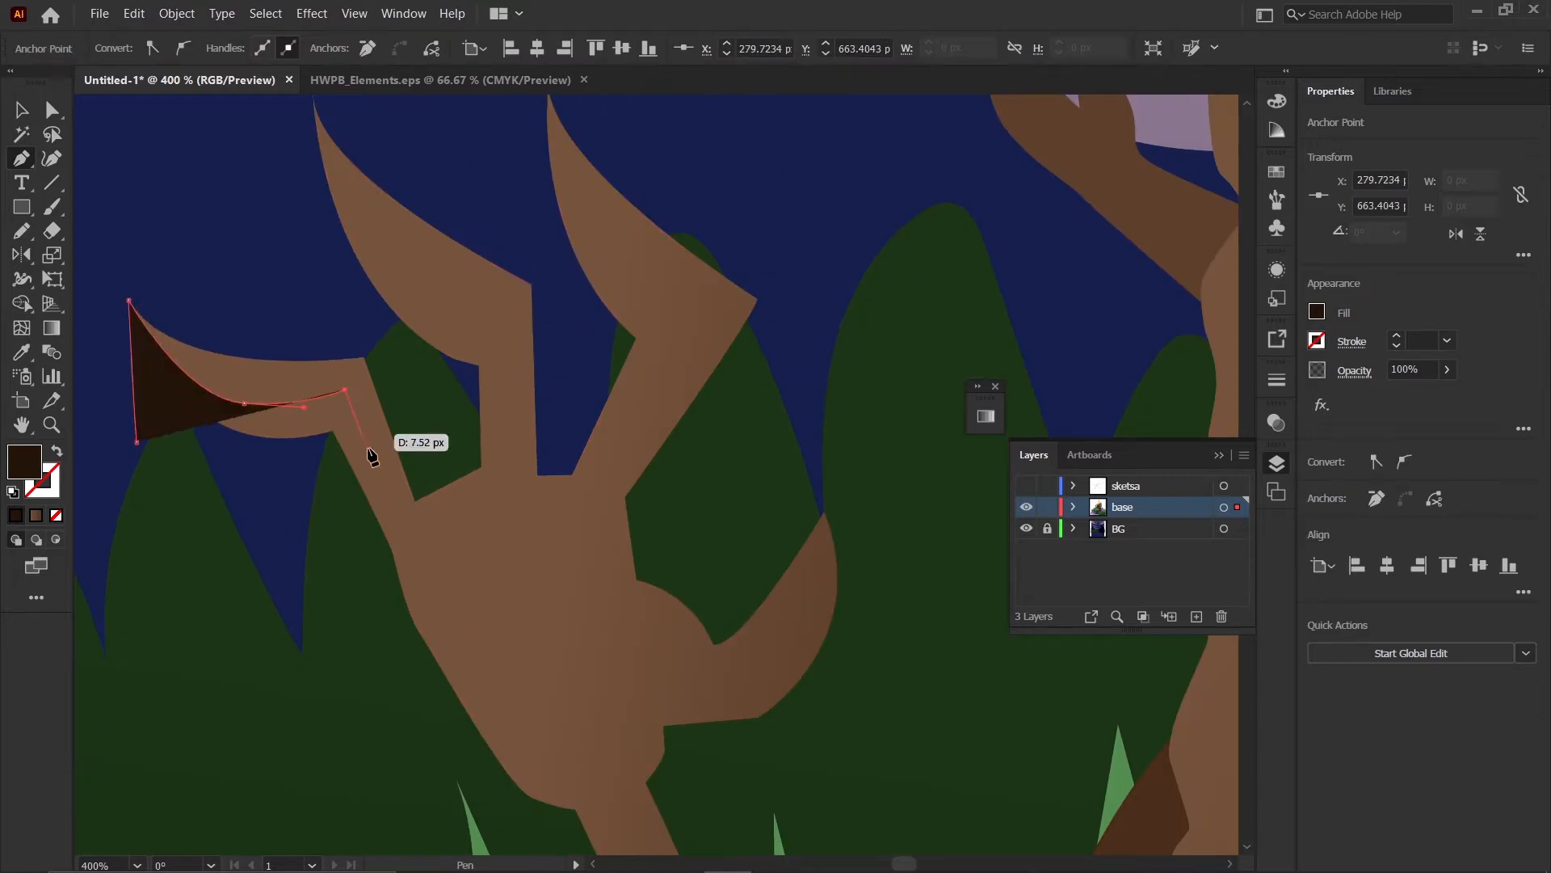
click(390, 521)
click(389, 540)
click(328, 557)
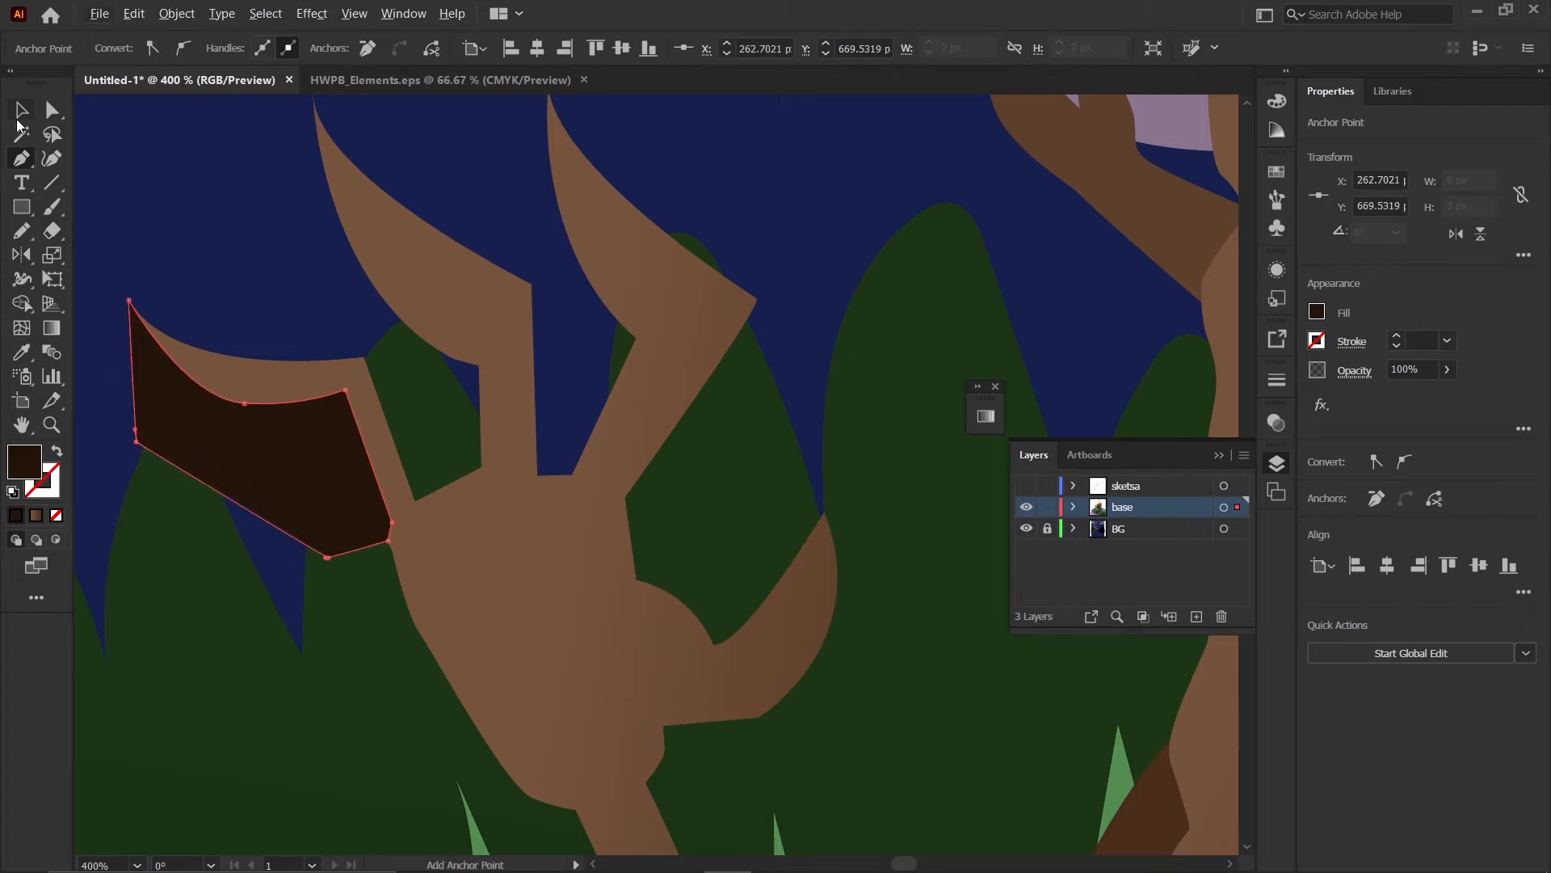
- Remove the part of the outermost finger's shadow that extends beyond the hand with the Shape Builder tool
click(19, 119)
click(222, 600)
click(235, 476)
shift+click(235, 383)
key(shift+m)
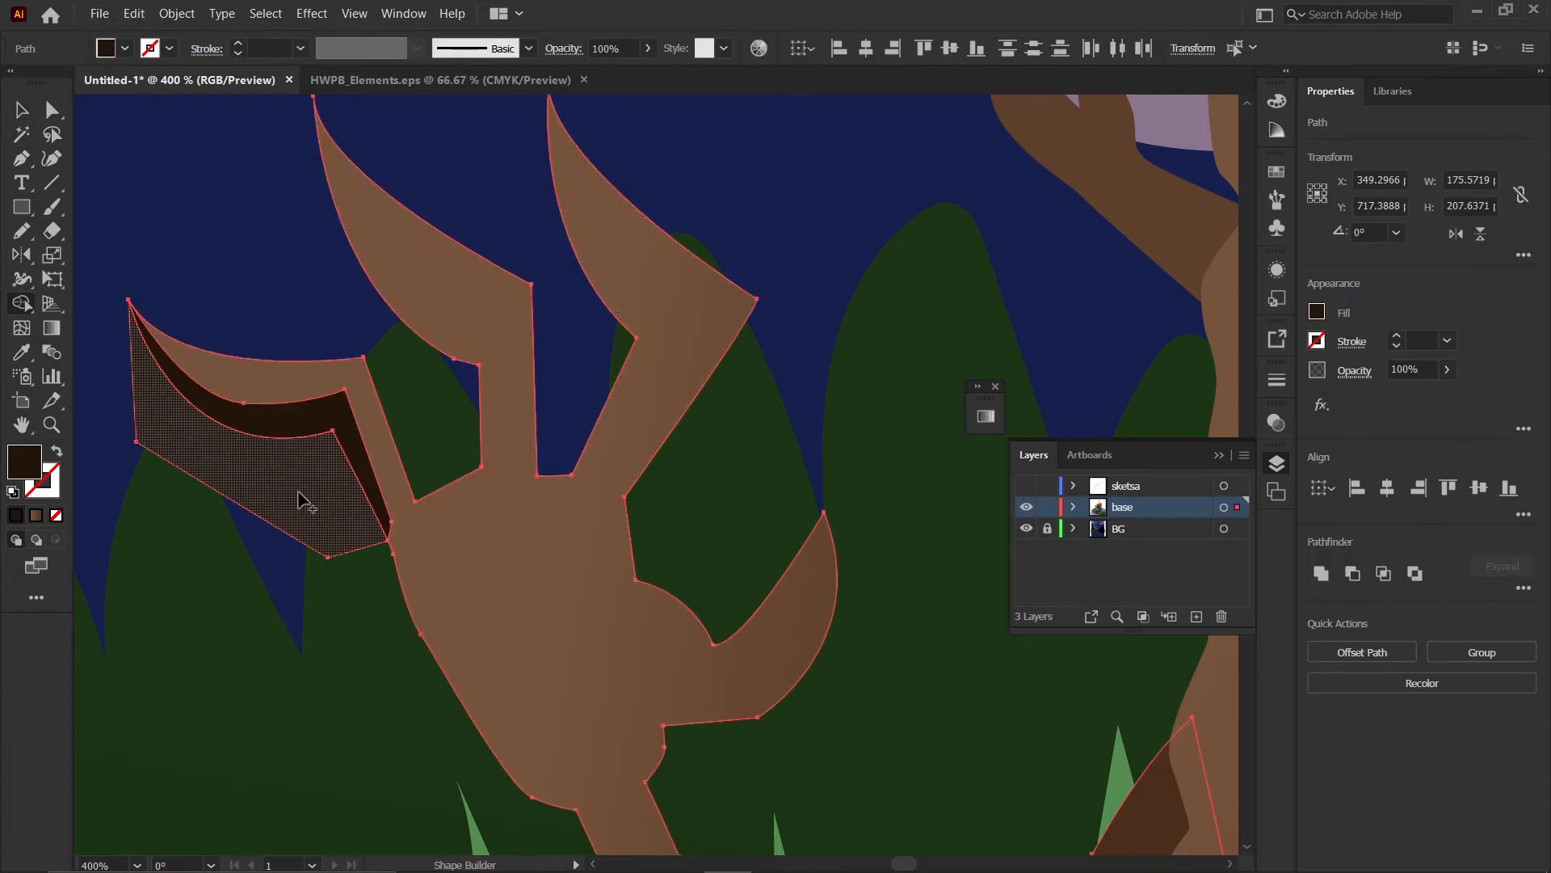
alt+click(301, 499)
click(22, 110)
click(291, 481)
scroll(293, 479, down, 1)
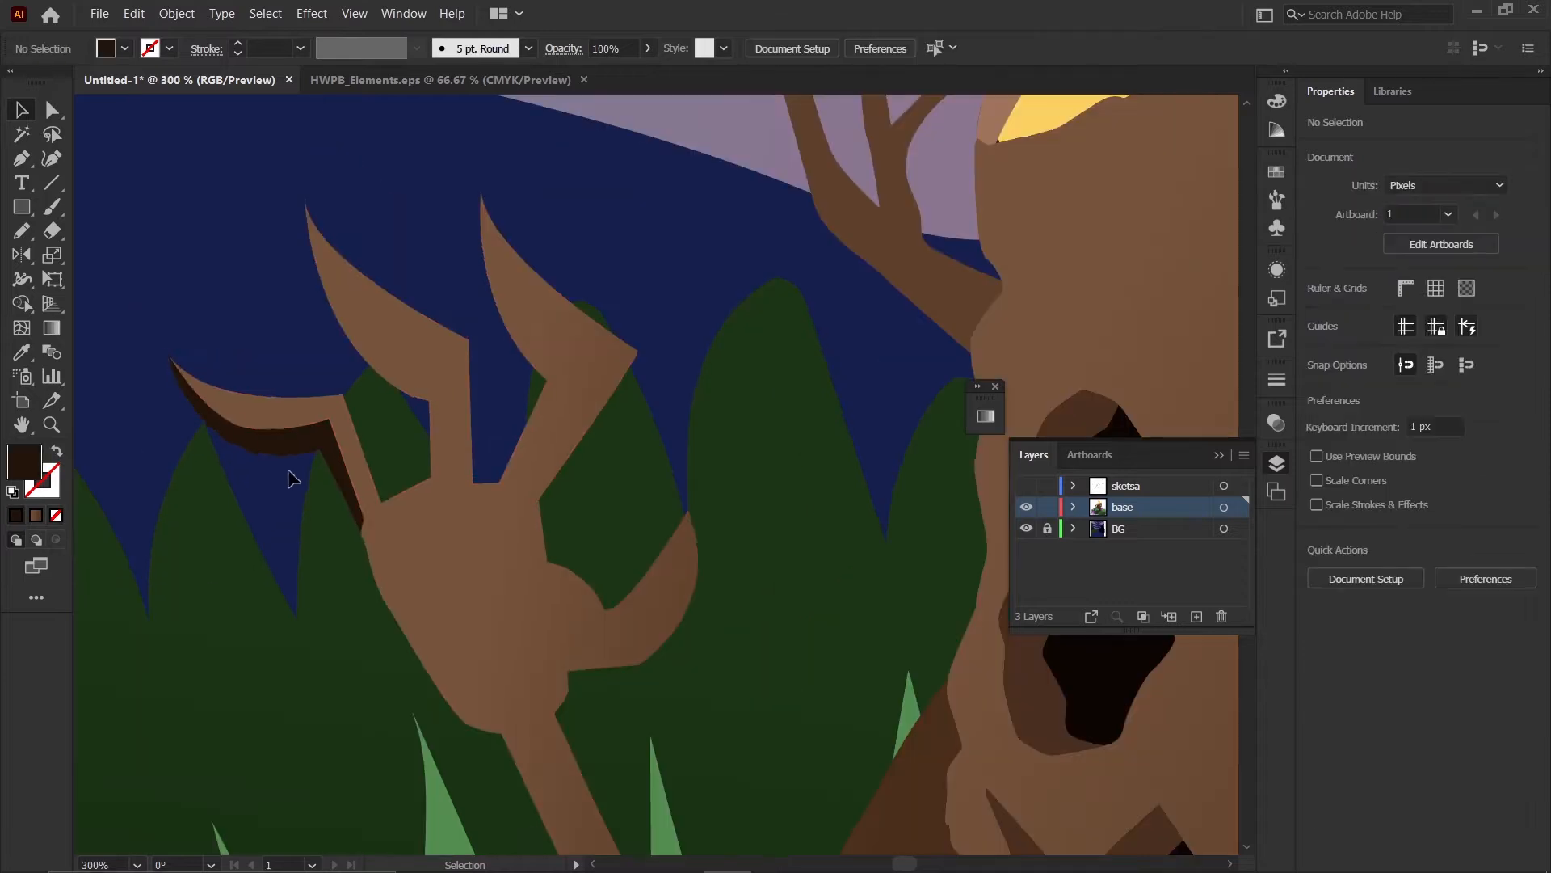
- Draw a closed shadow shape about 34 × 58 px with the Pen tool along the outer edge of the left hand's middle finger
scroll(287, 238, up, 1)
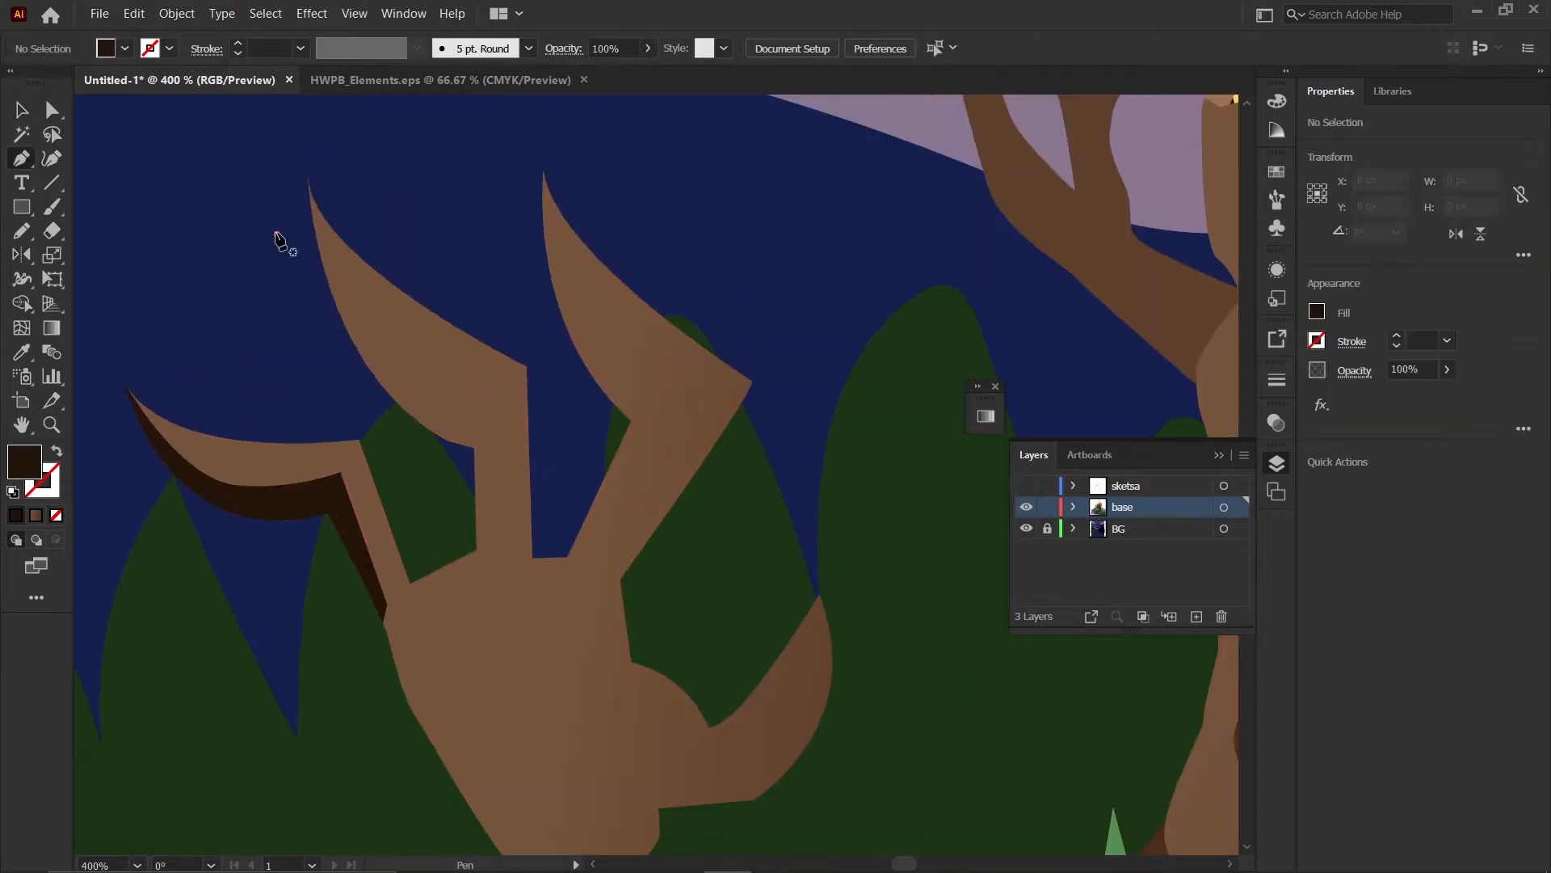
key(p)
click(276, 233)
click(308, 183)
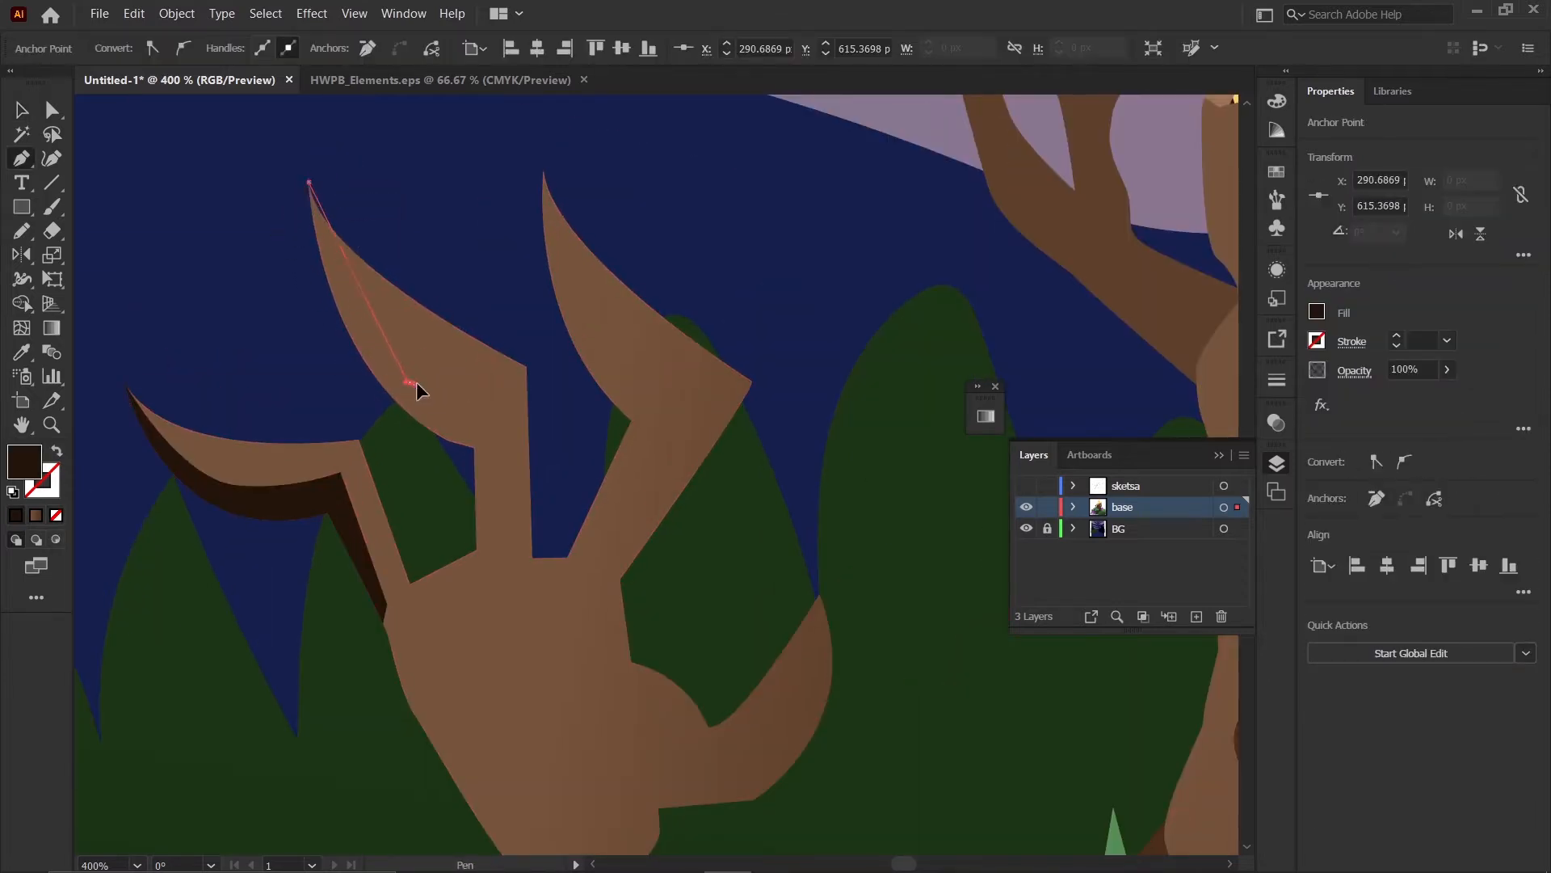
drag(408, 382, 457, 404)
click(489, 420)
click(489, 547)
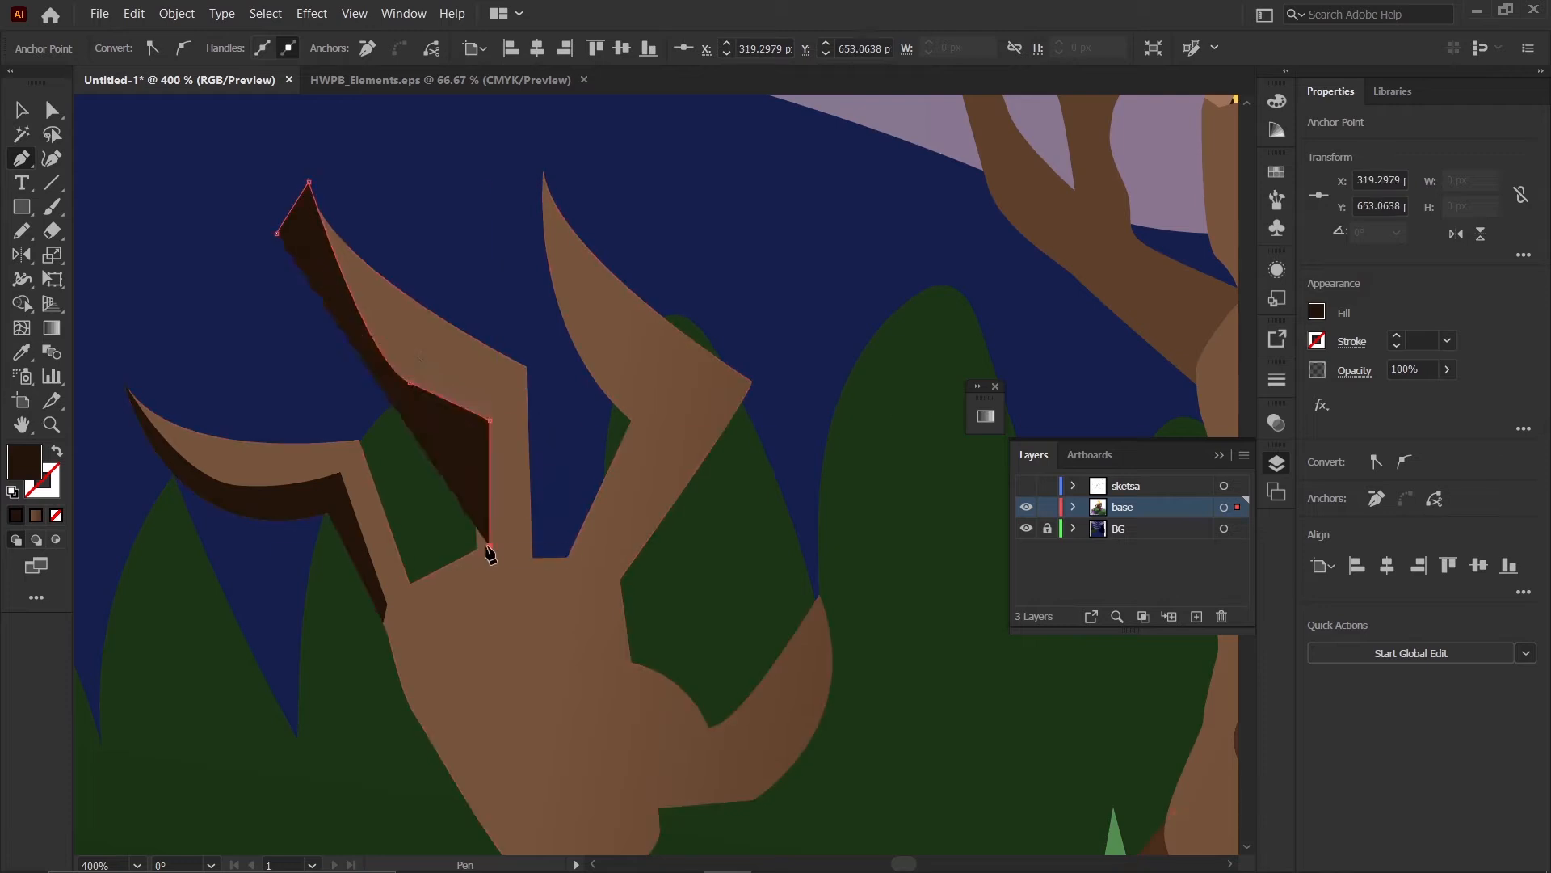
click(476, 550)
drag(403, 492, 370, 442)
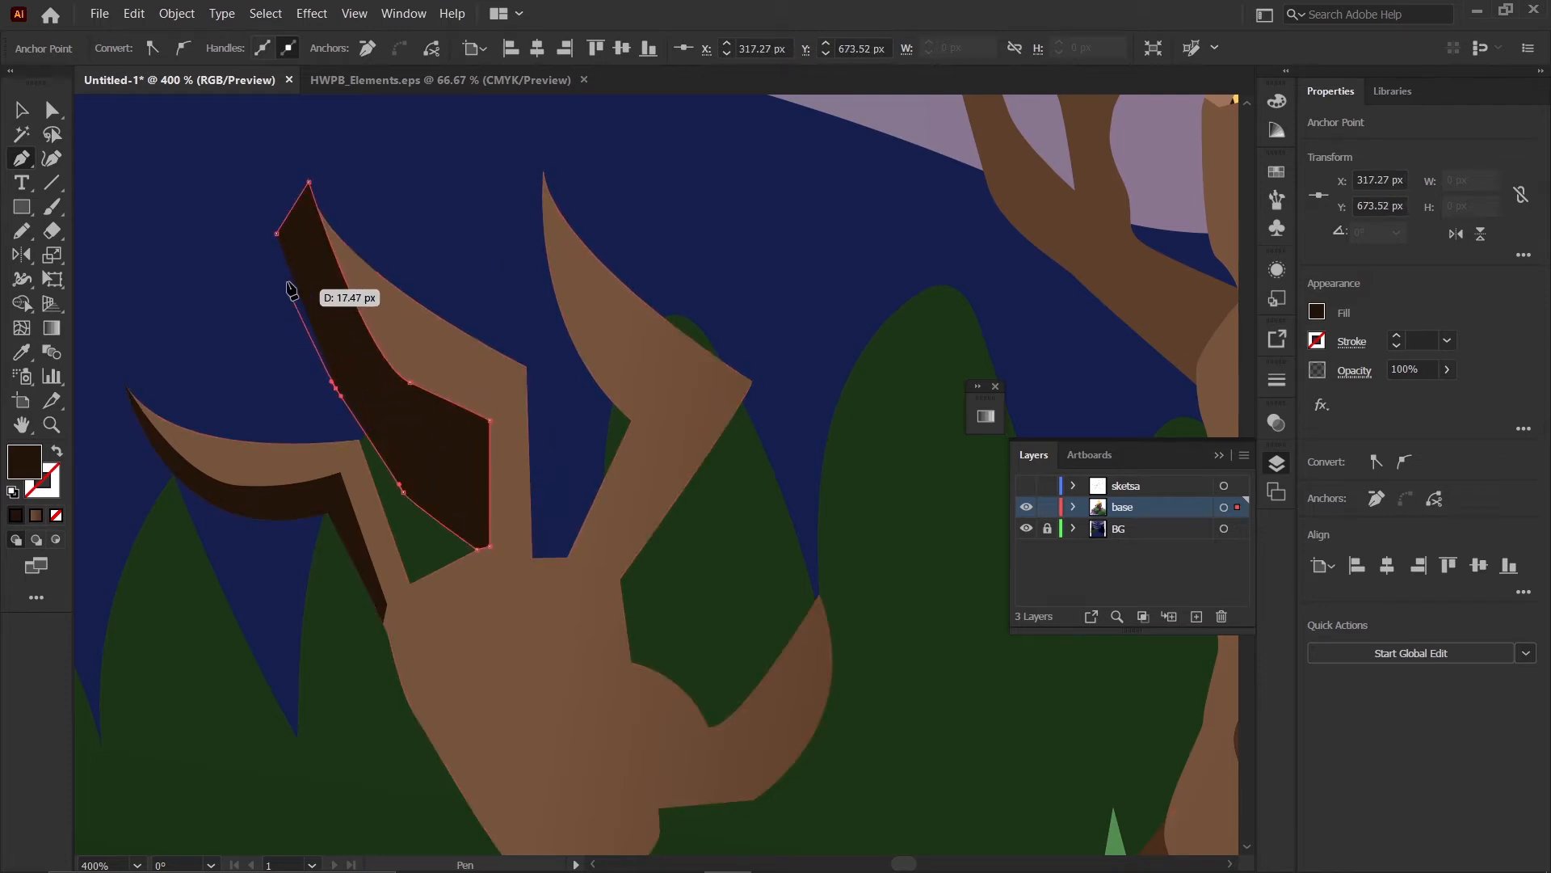
click(278, 233)
- Trim the middle finger's shadow to the hand's outline with the Shape Builder tool
key(v)
click(269, 131)
click(463, 418)
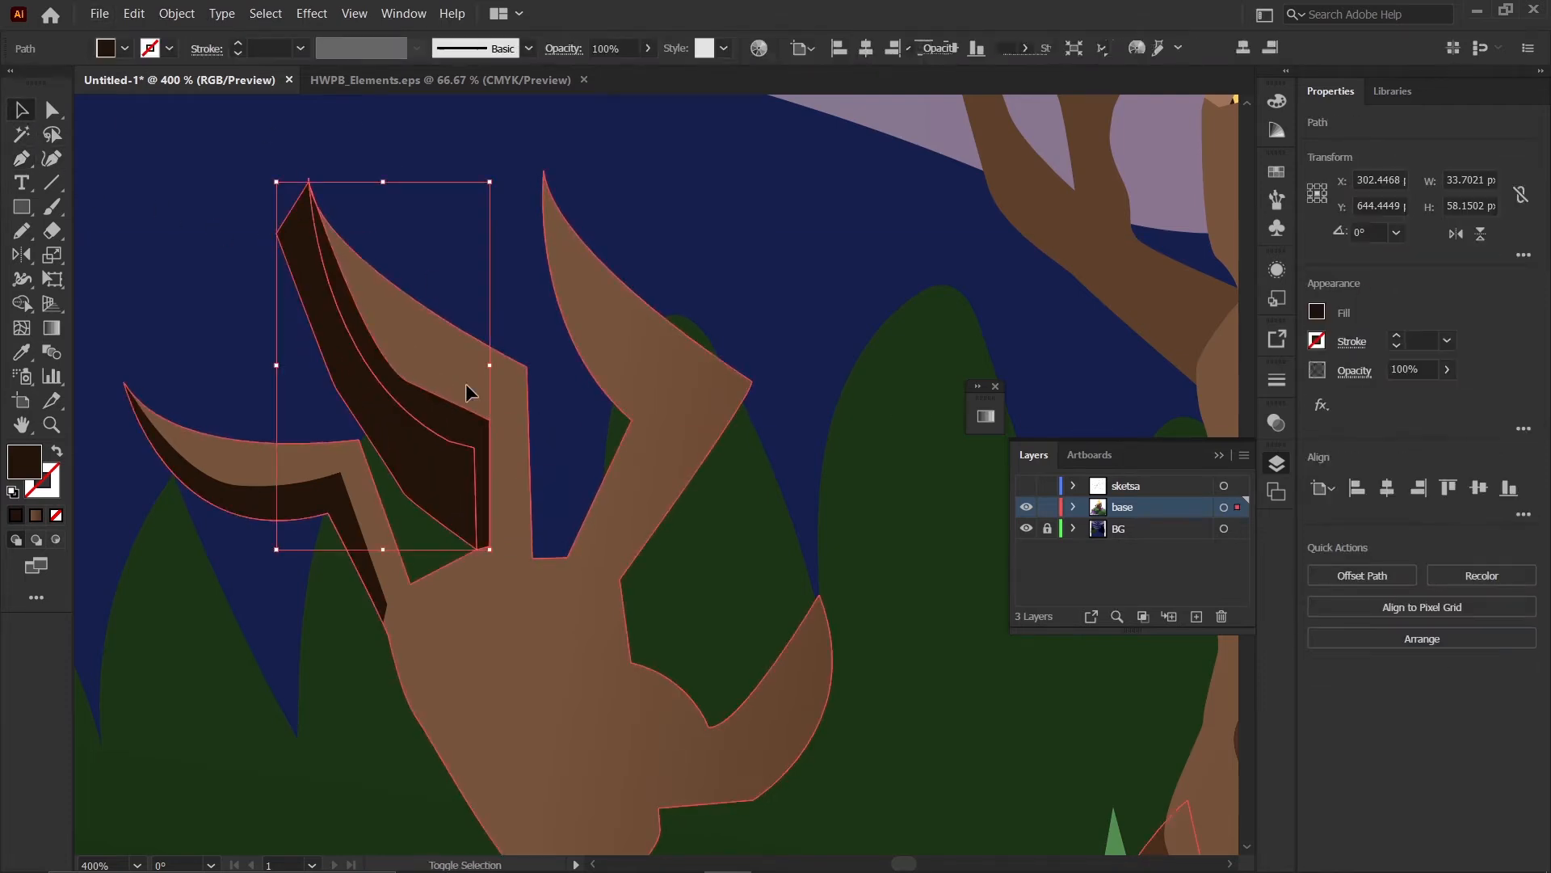
shift+click(465, 383)
key(shift+m)
alt+click(427, 469)
click(22, 110)
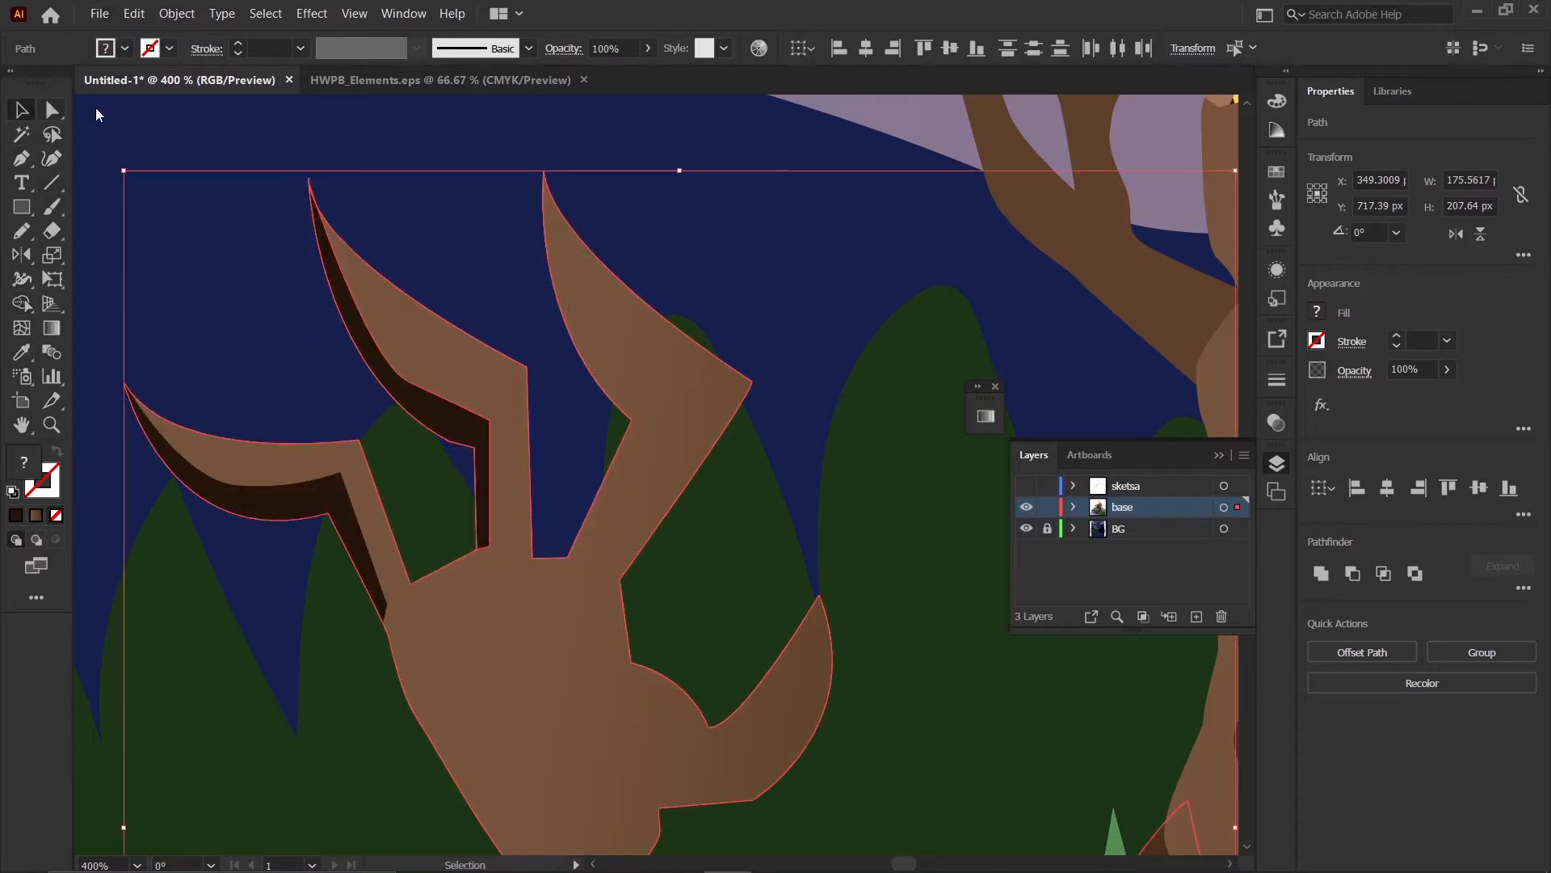
click(496, 201)
scroll(331, 348, down, 2)
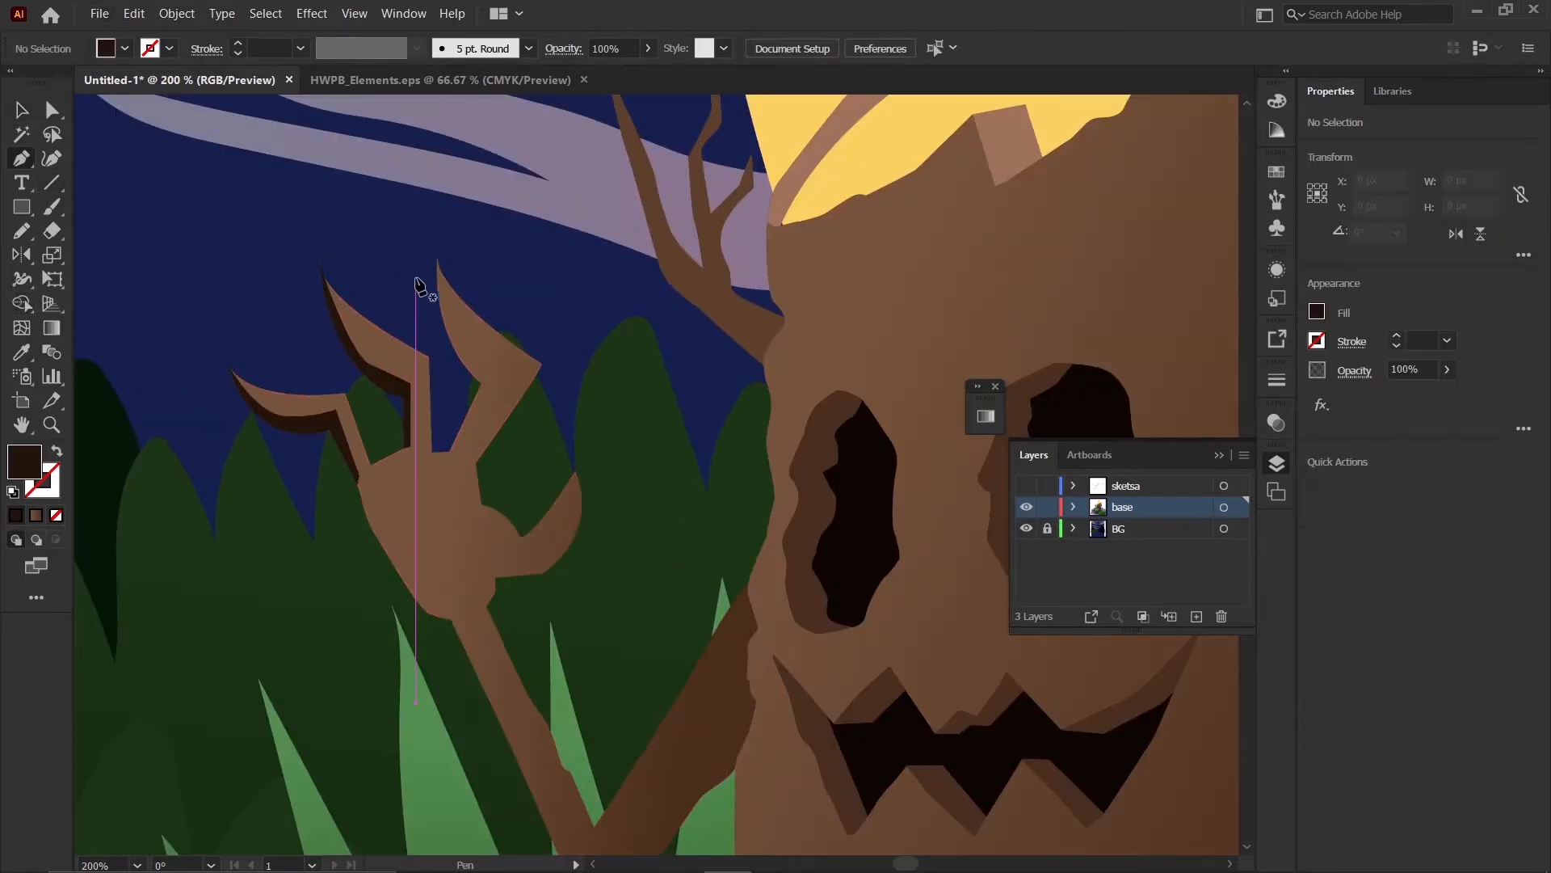
- Draw a shadow shape about 61 px tall with the Pen tool along the outer edge of the finger nearest the thumb
scroll(423, 287, up, 2)
click(403, 266)
click(460, 242)
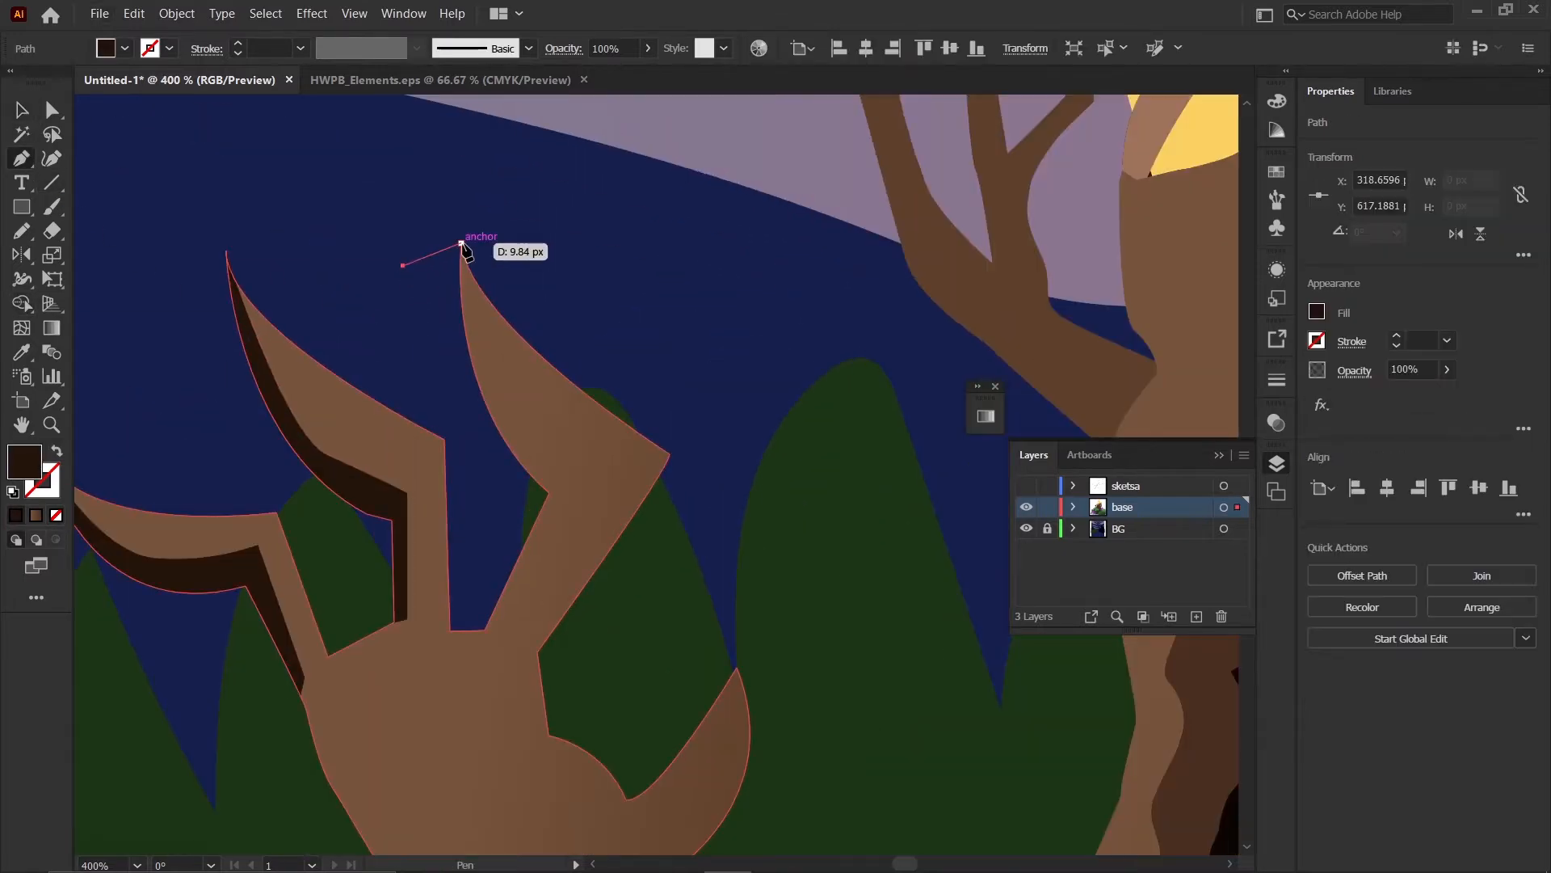
drag(591, 467, 663, 501)
click(590, 467)
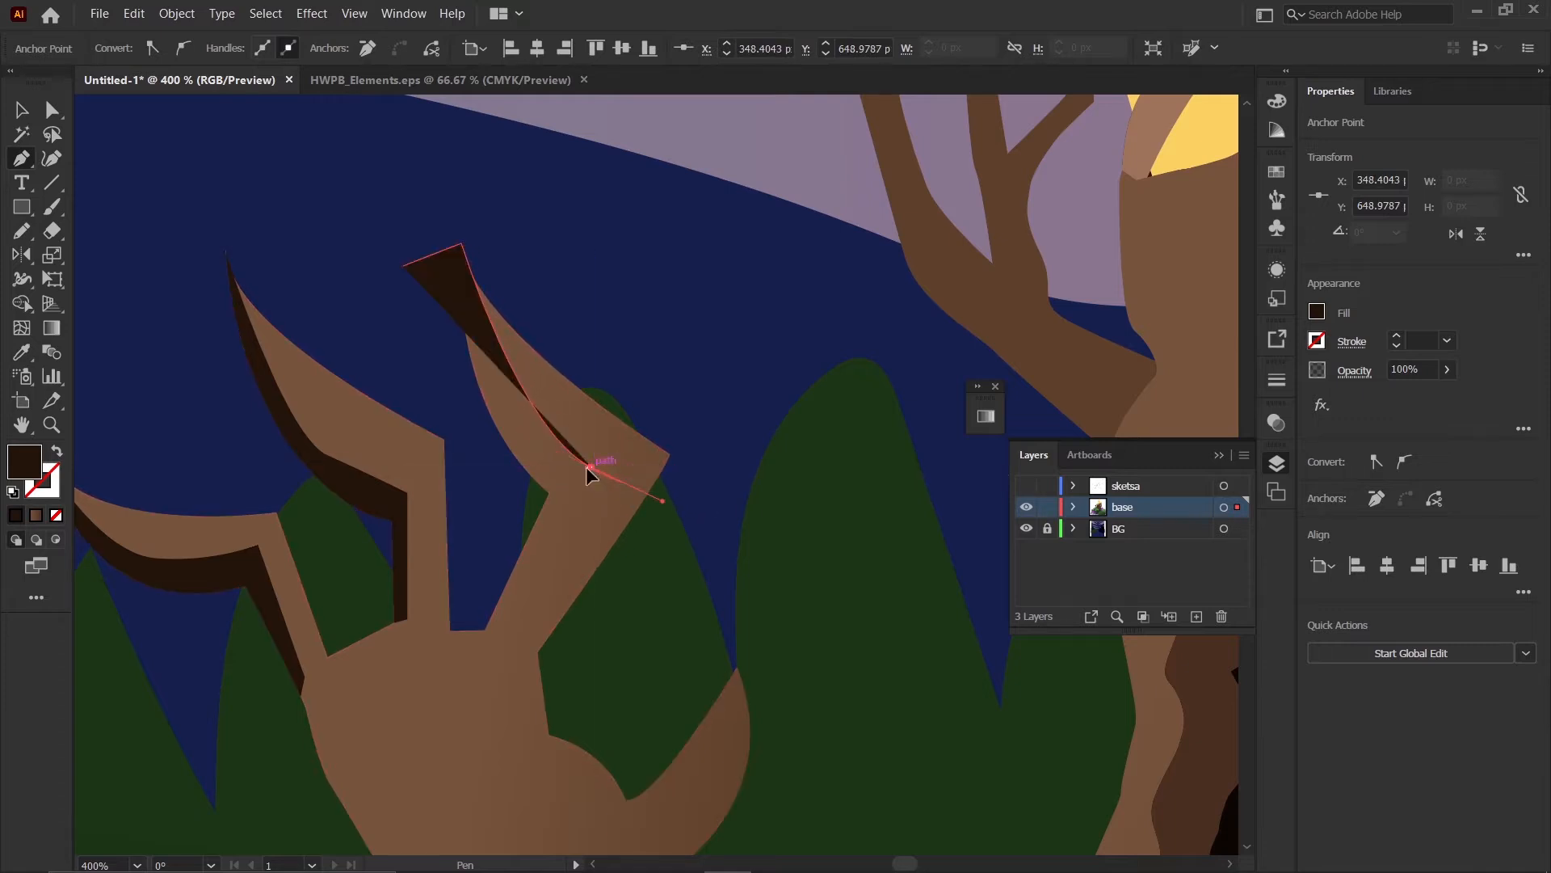
click(526, 593)
click(498, 631)
click(485, 631)
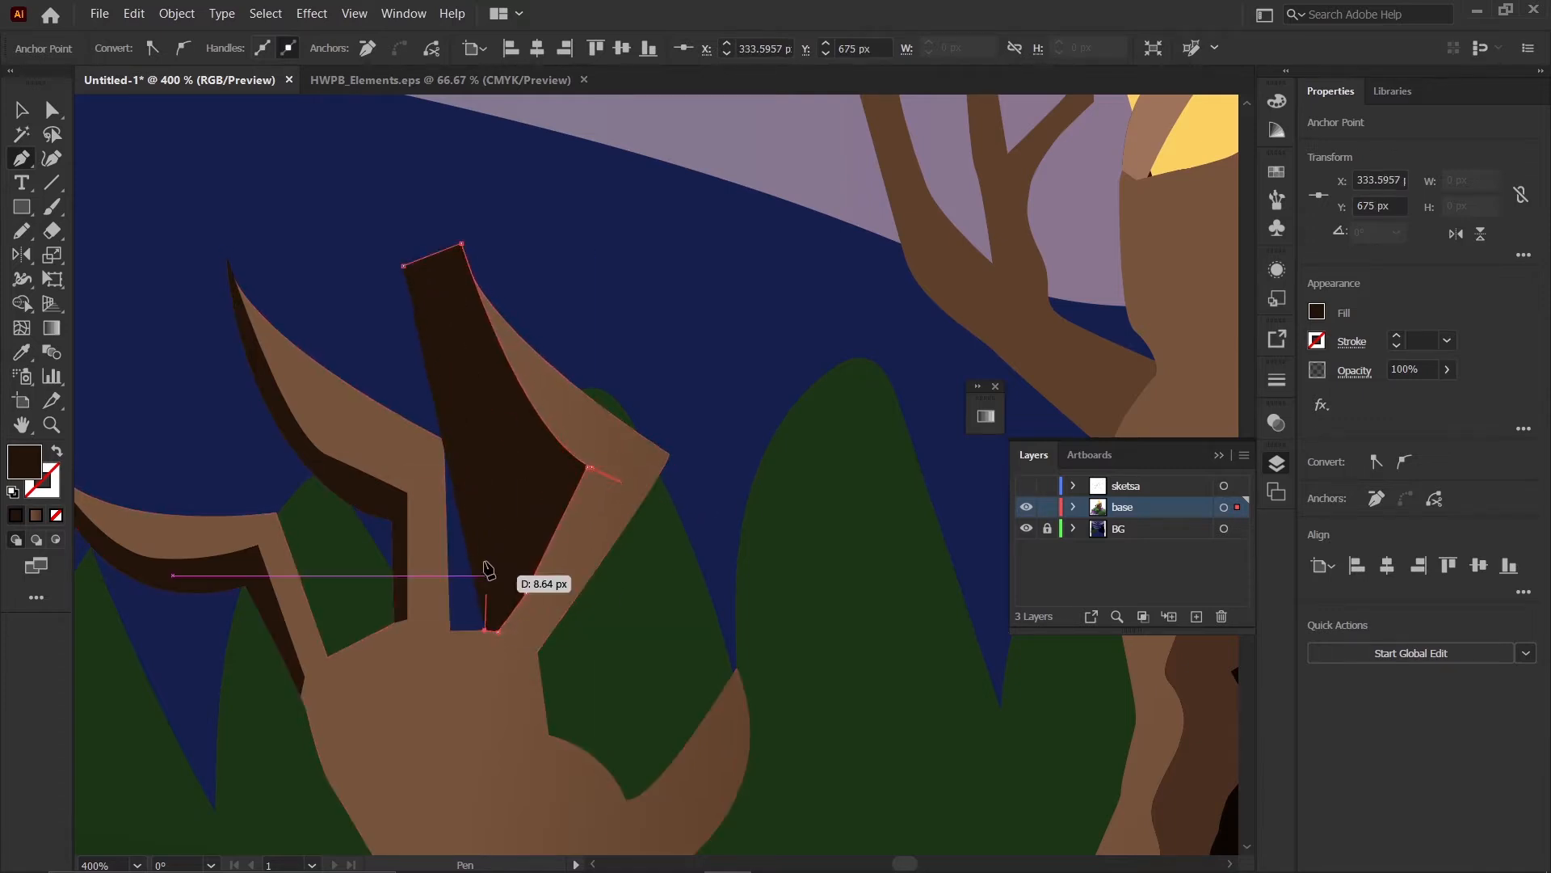
drag(485, 515, 482, 501)
drag(477, 437, 470, 419)
- Cut away the excess shadow outside the finger nearest the thumb with the Shape Builder tool
click(21, 111)
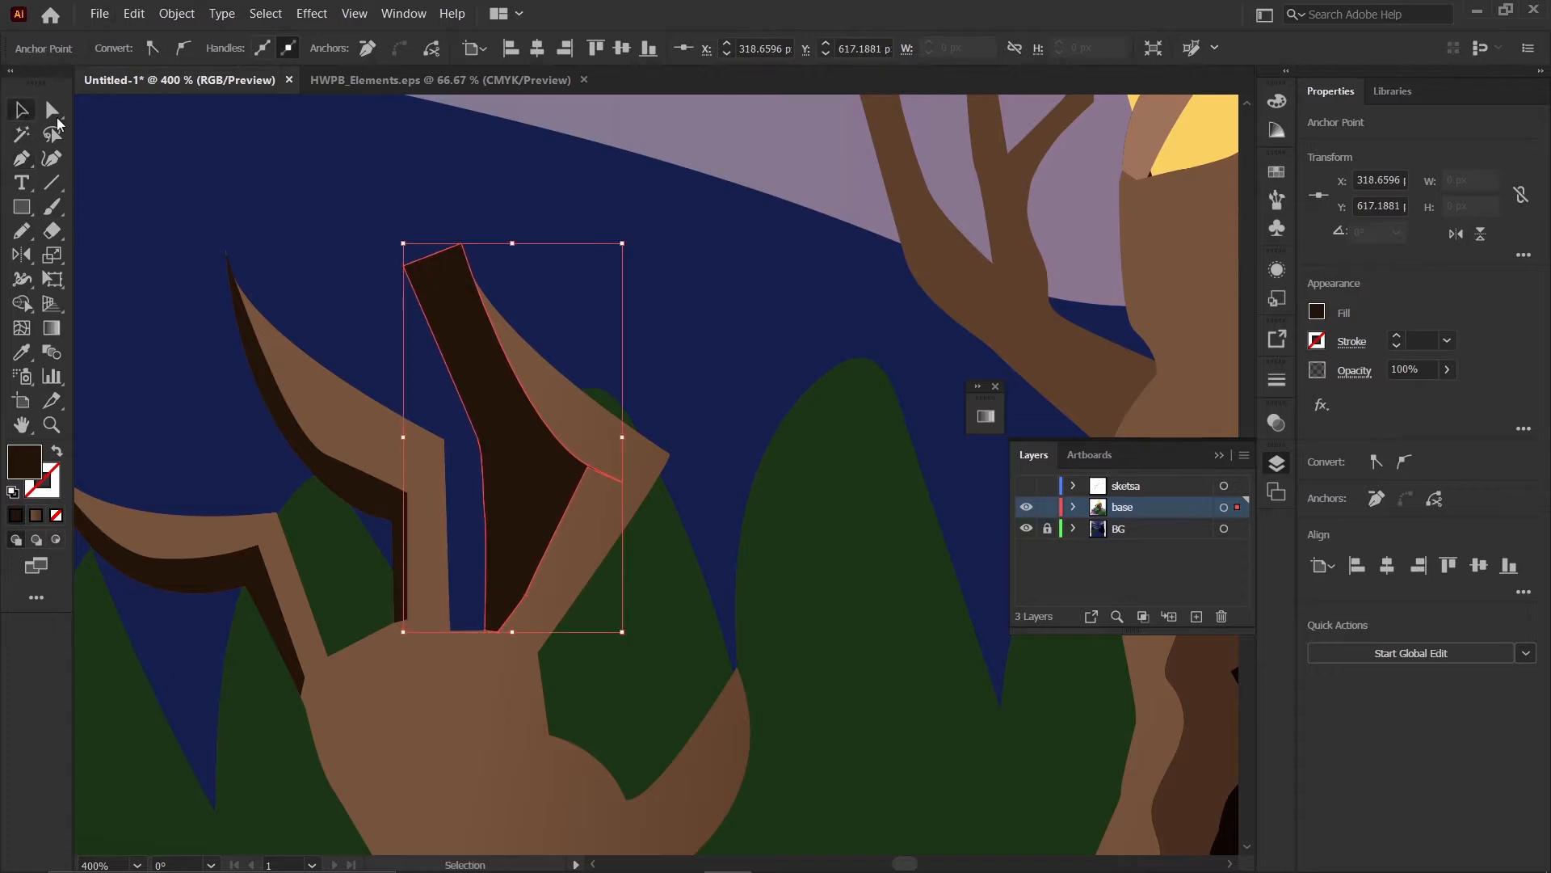
click(335, 283)
click(522, 426)
shift+click(564, 423)
key(shift+m)
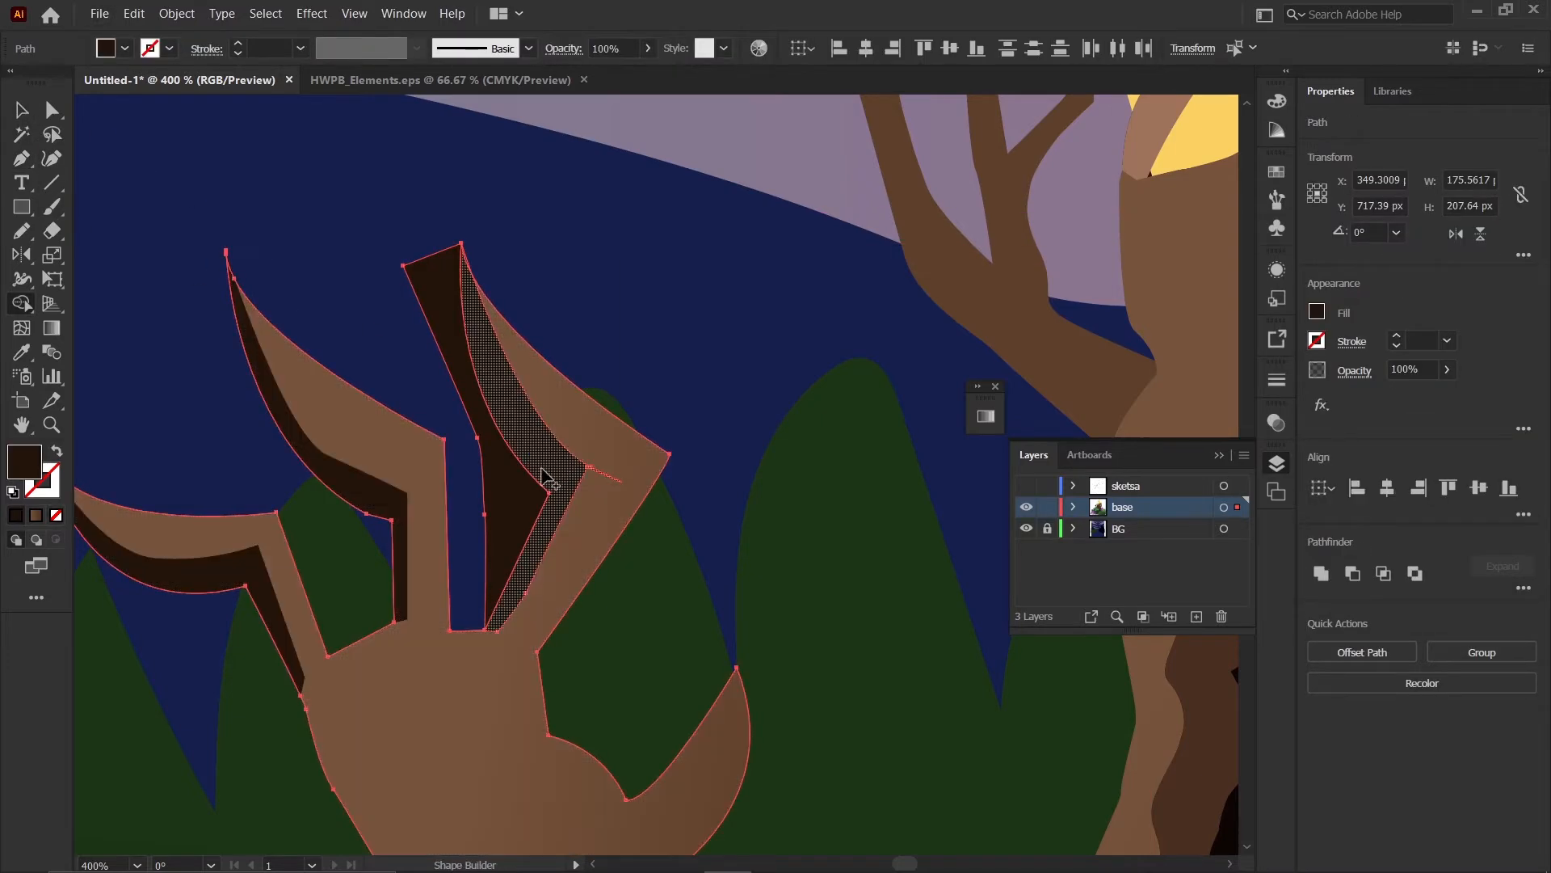
alt+click(504, 472)
click(22, 110)
click(234, 151)
scroll(439, 311, down, 2)
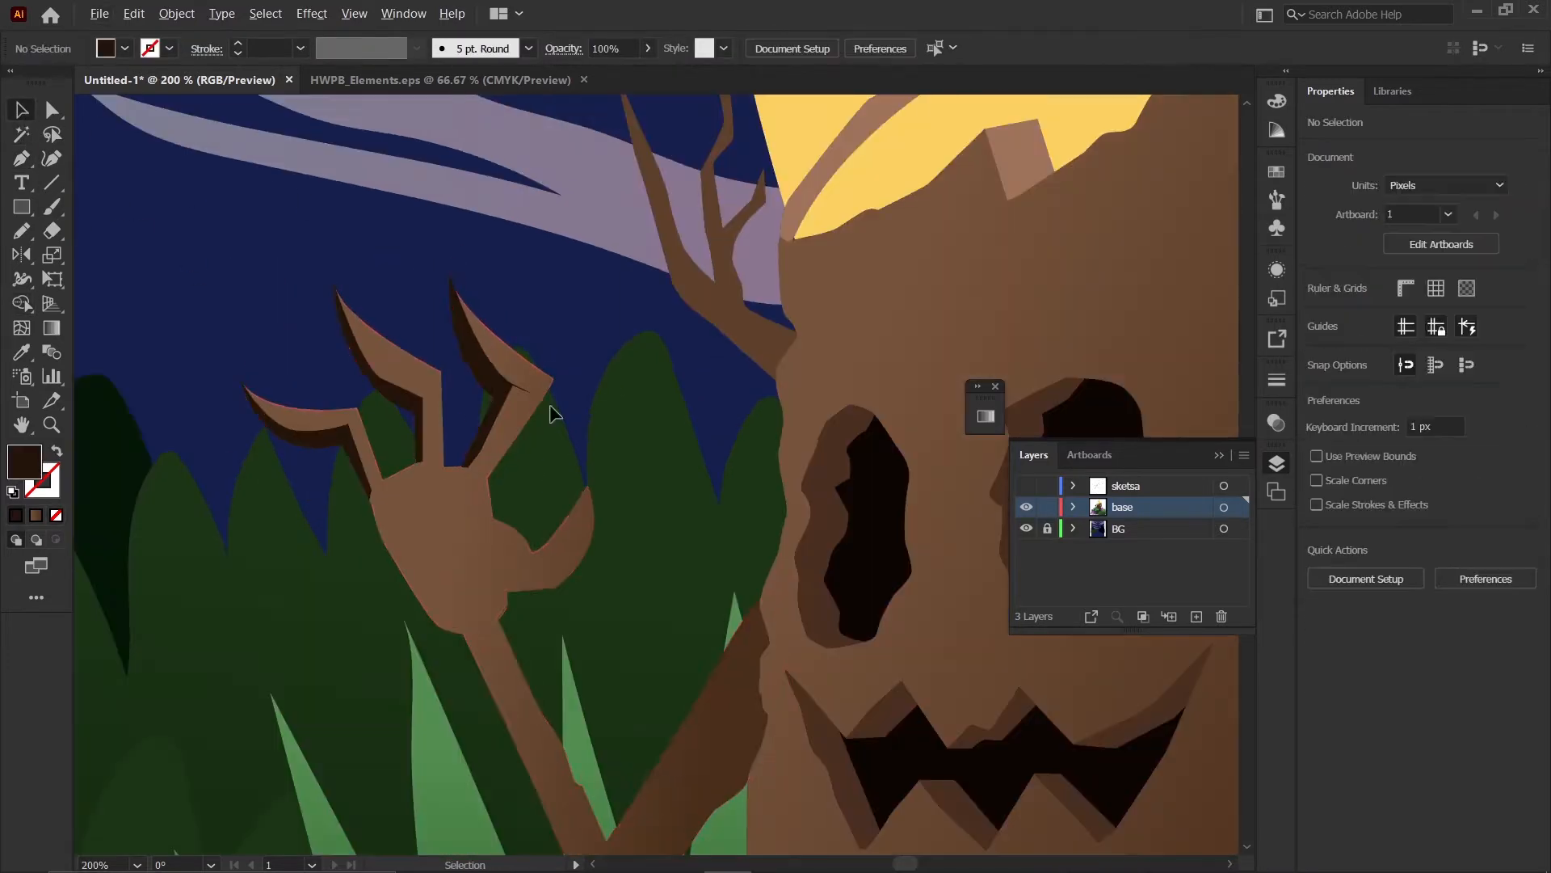
- Draw a closed shadow shape with the Pen tool under the left hand's thumb, reaching down to the wrist
scroll(596, 592, up, 3)
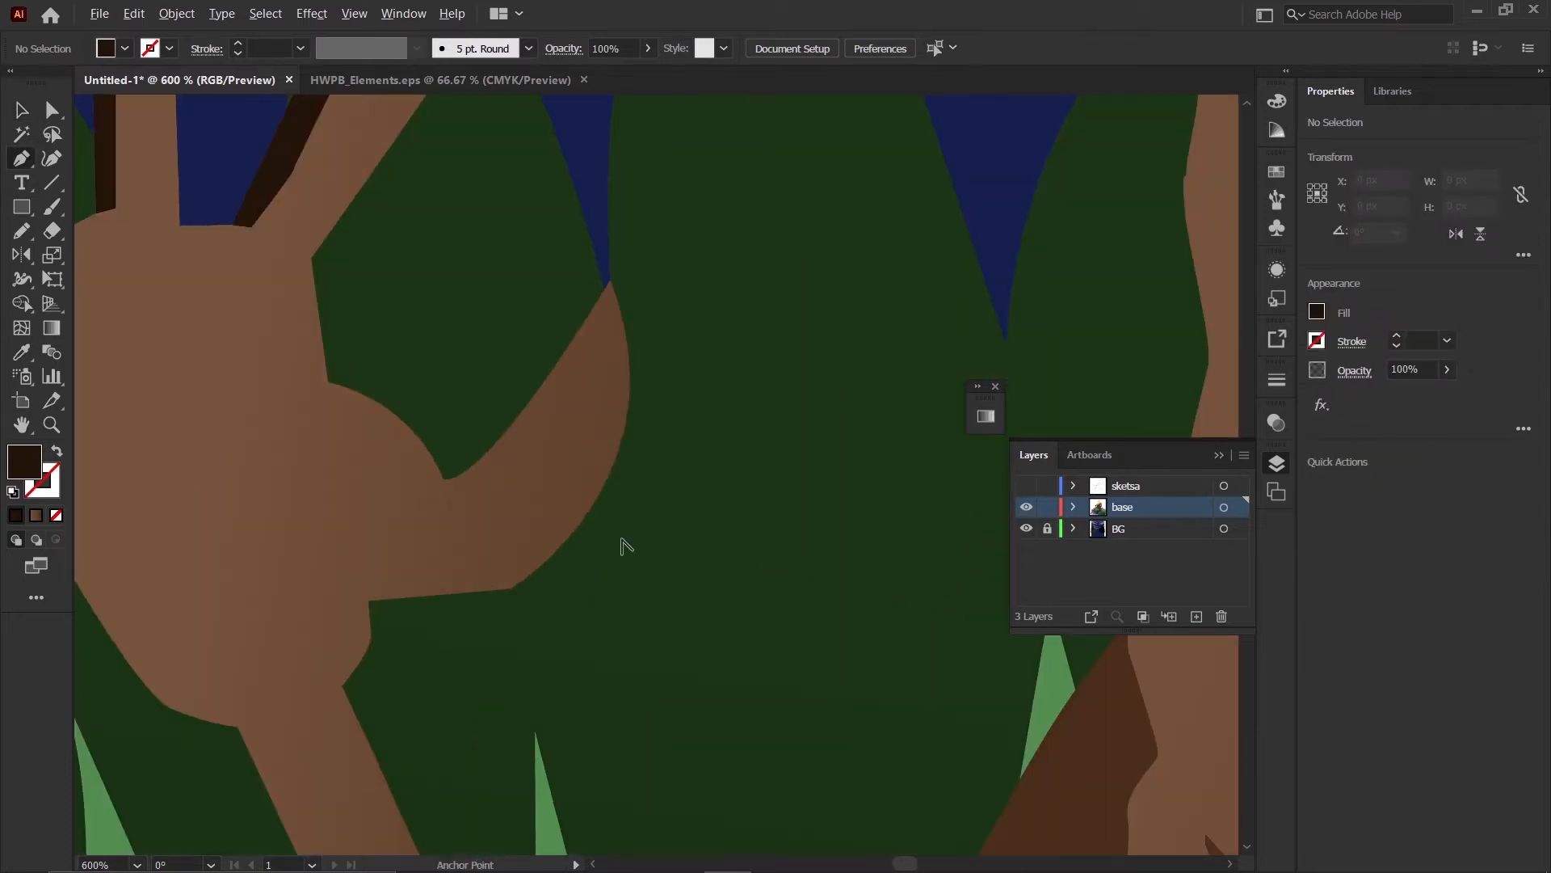
click(583, 556)
key(p)
drag(598, 495, 386, 568)
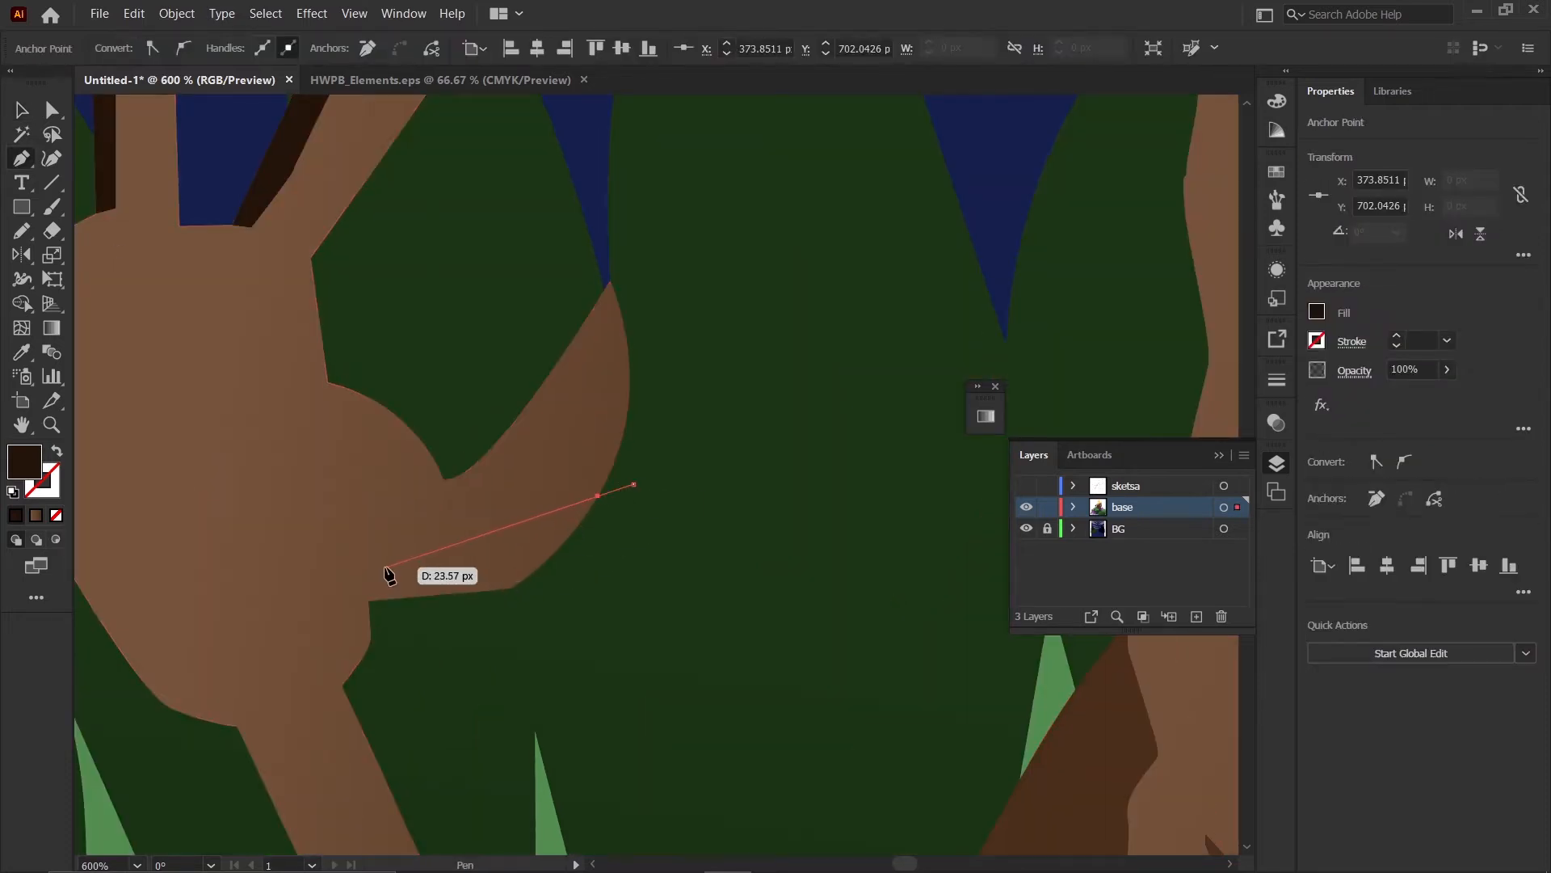
click(343, 568)
drag(350, 641, 348, 648)
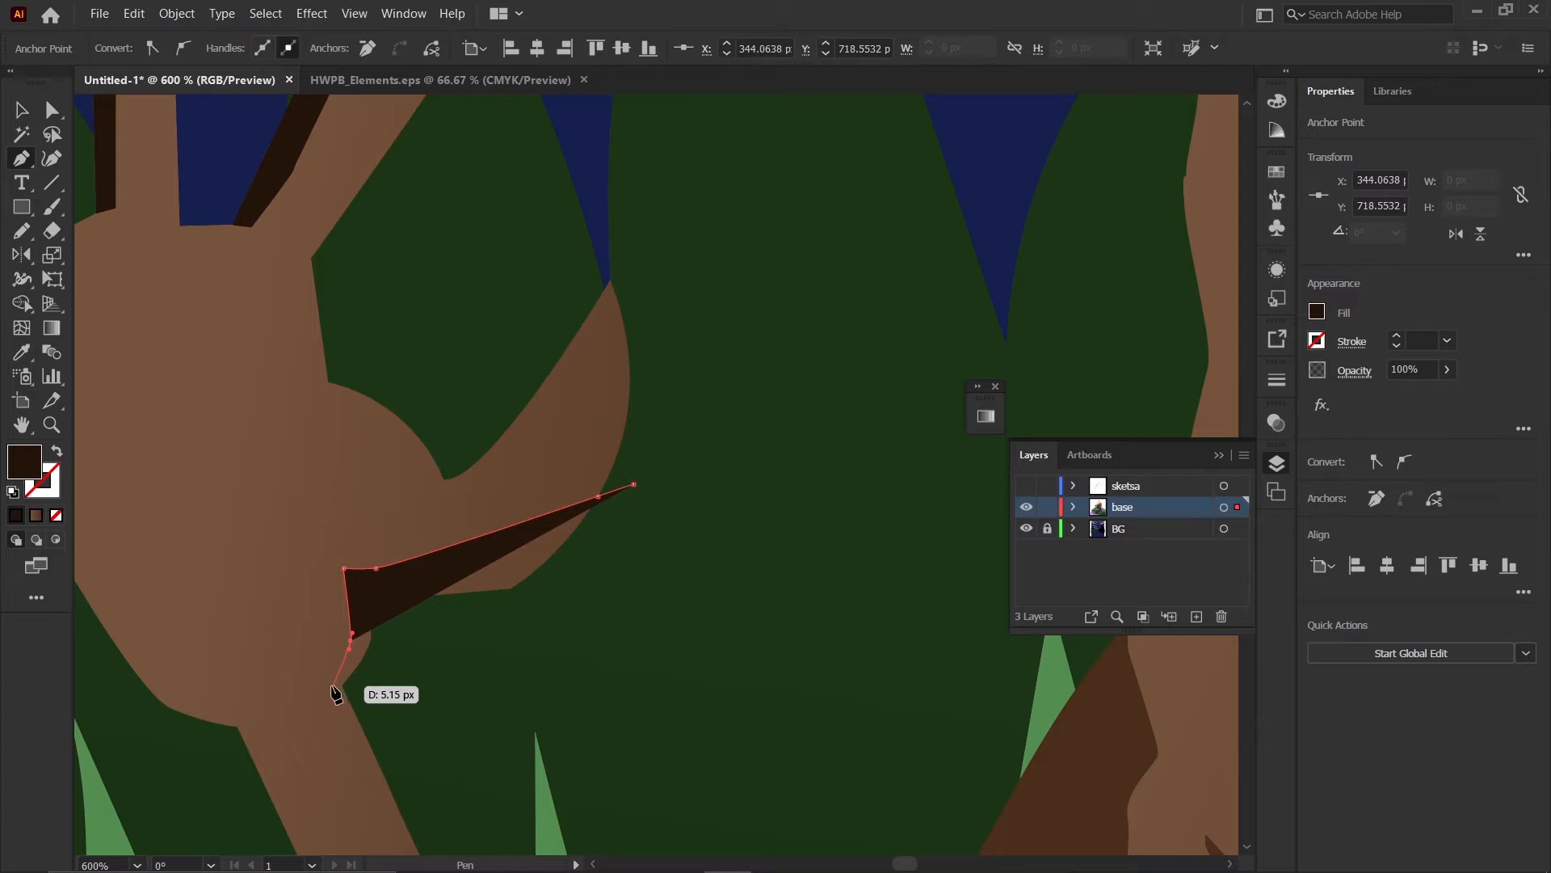
click(330, 686)
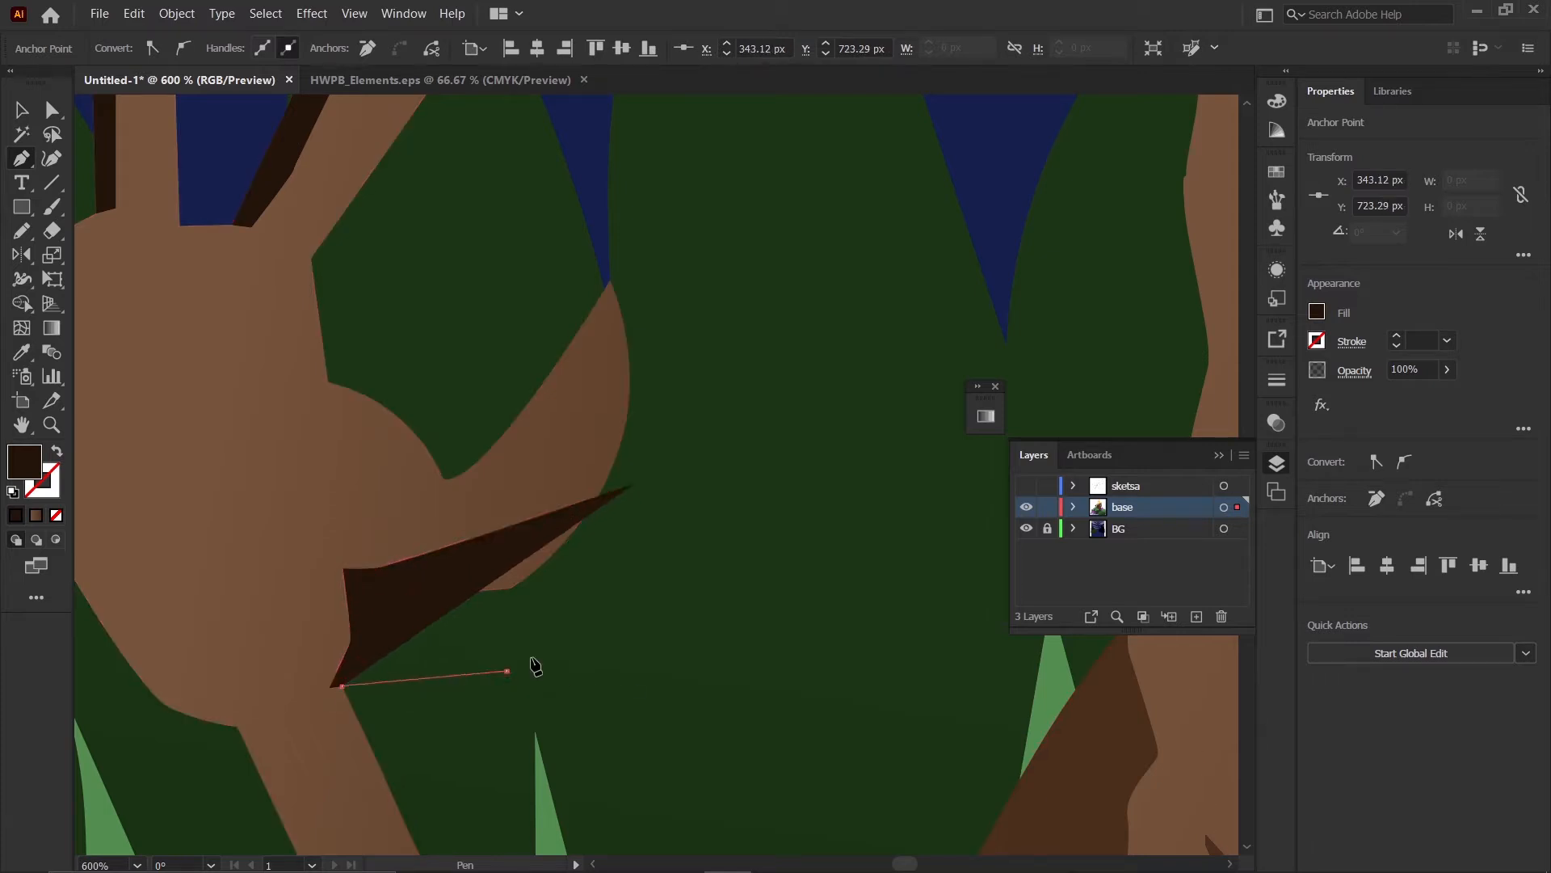
click(573, 643)
click(633, 483)
- Remove the part of the thumb shadow that lies outside the hand with the Shape Builder tool
click(22, 110)
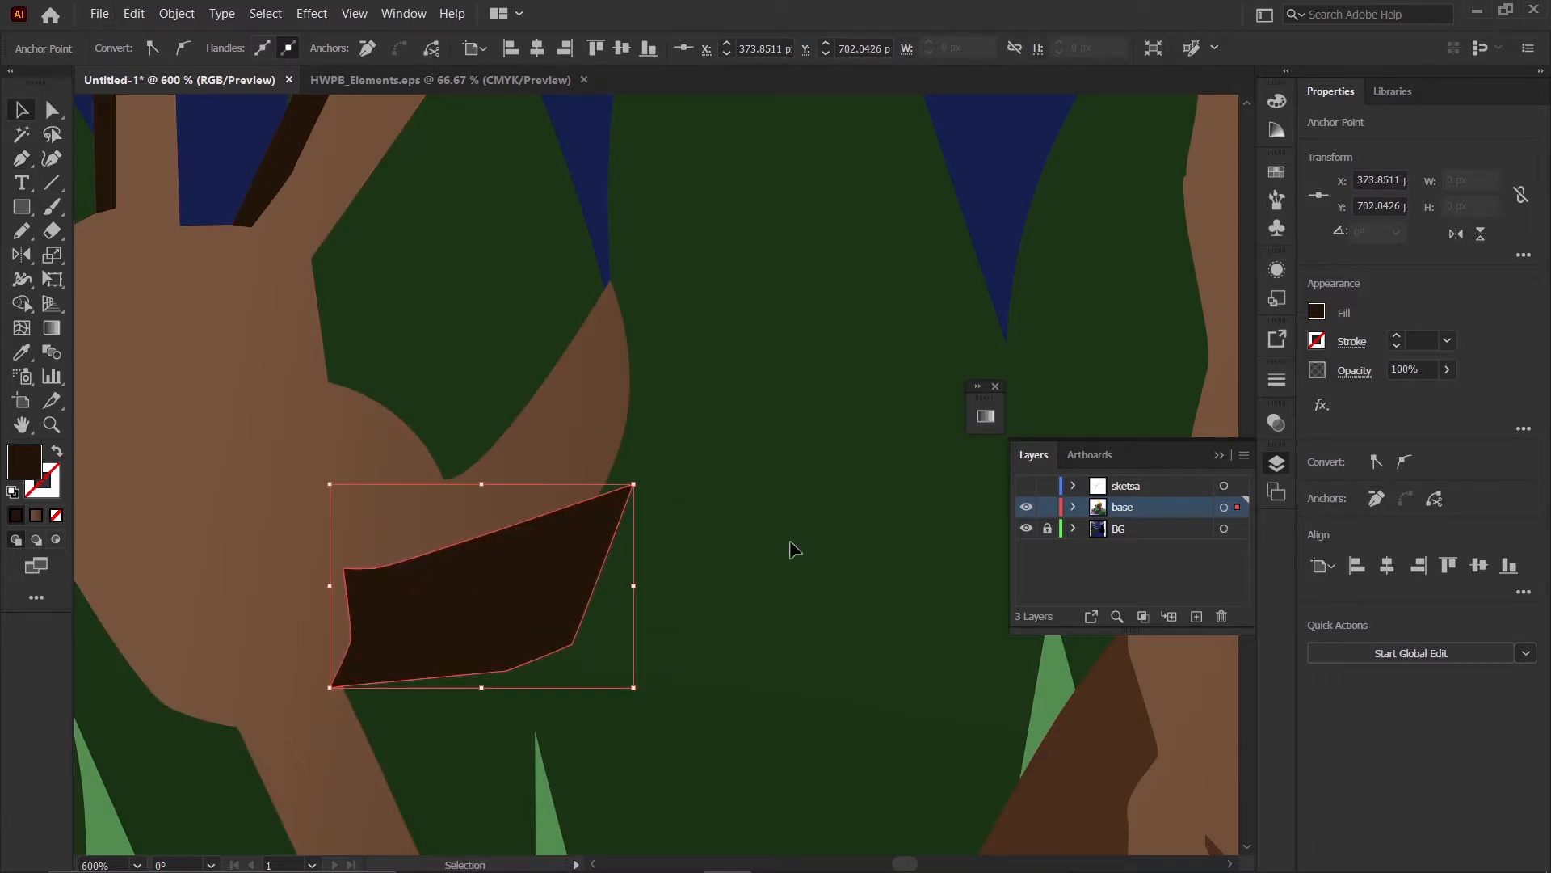
click(613, 579)
click(596, 547)
shift+click(576, 495)
key(shift+m)
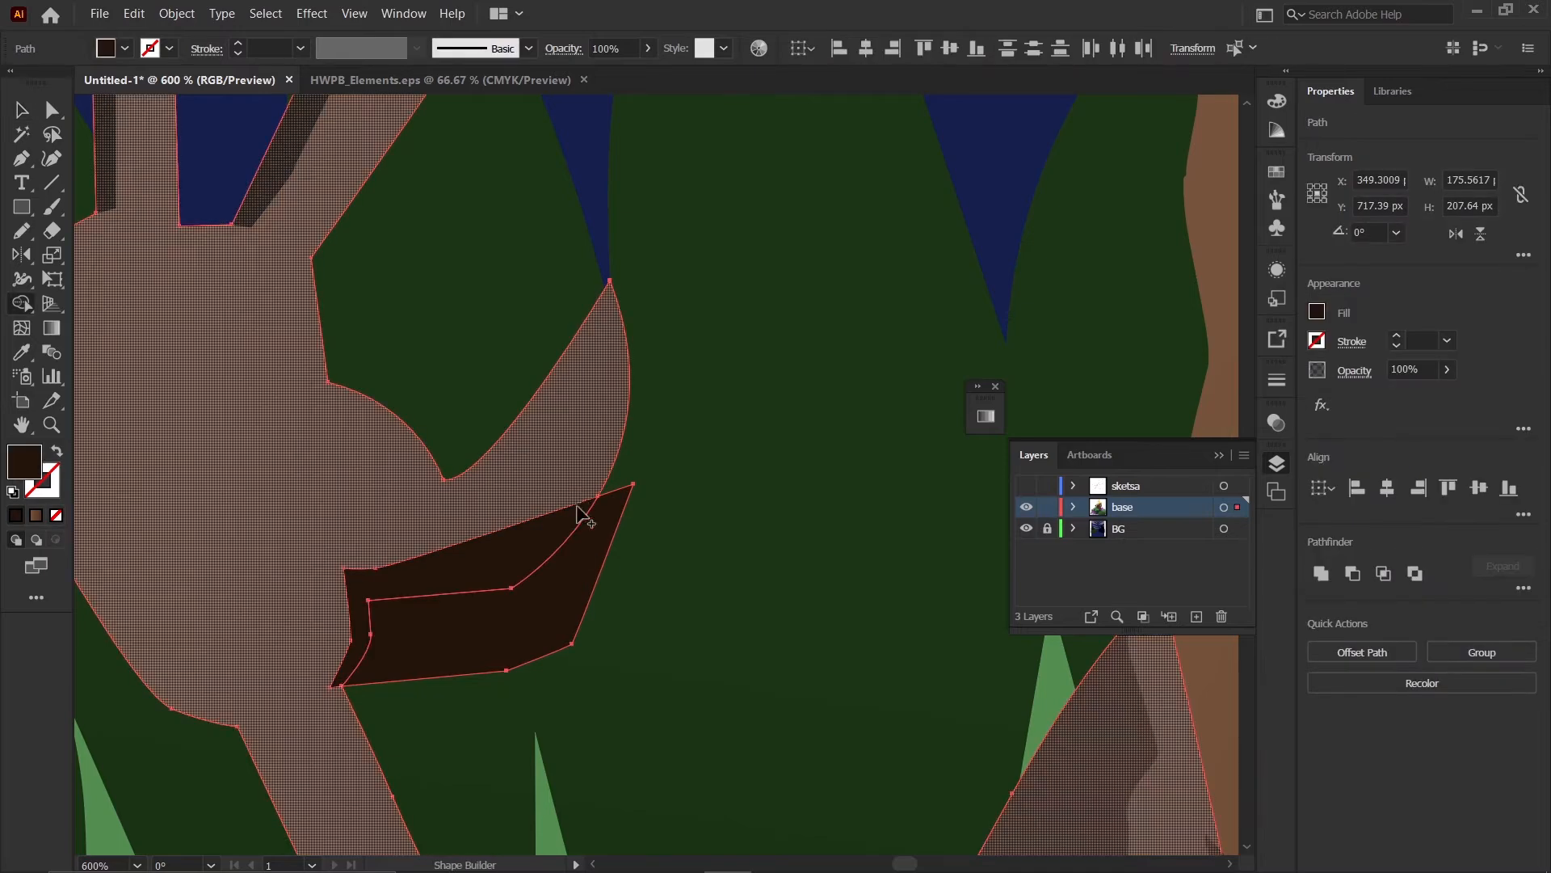
alt+click(570, 595)
click(21, 109)
scroll(460, 509, down, 3)
click(505, 594)
scroll(509, 461, down, 2)
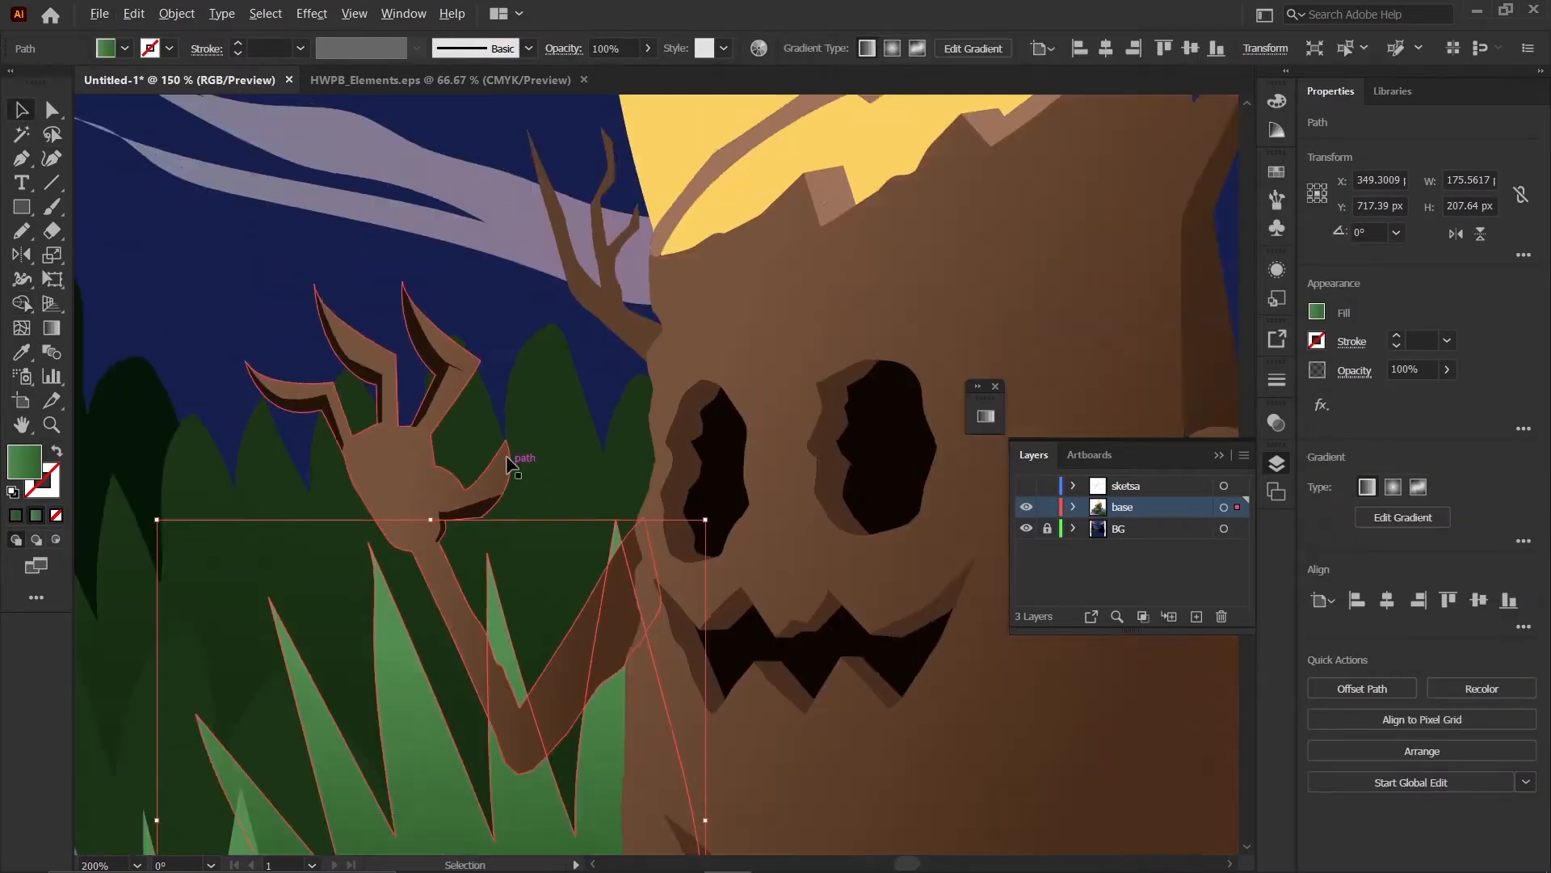
- Match the left hand's three finger shadows and thumb shadow to the eye shadow's 40% opacity dark brown with the Eyedropper
click(263, 392)
scroll(445, 408, up, 2)
click(495, 366)
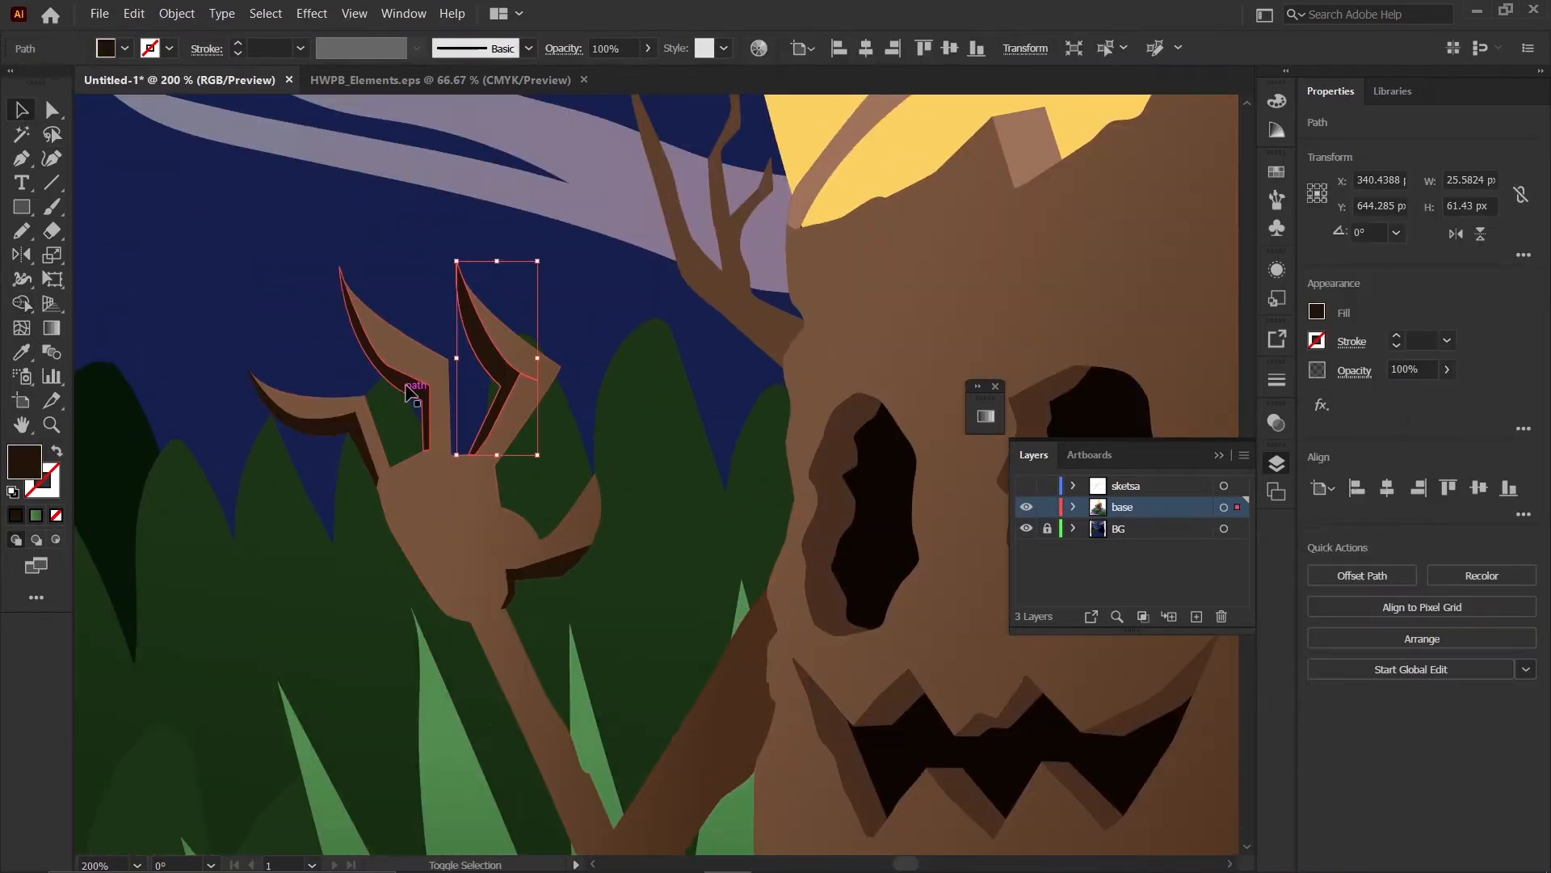
shift+click(407, 385)
shift+click(533, 572)
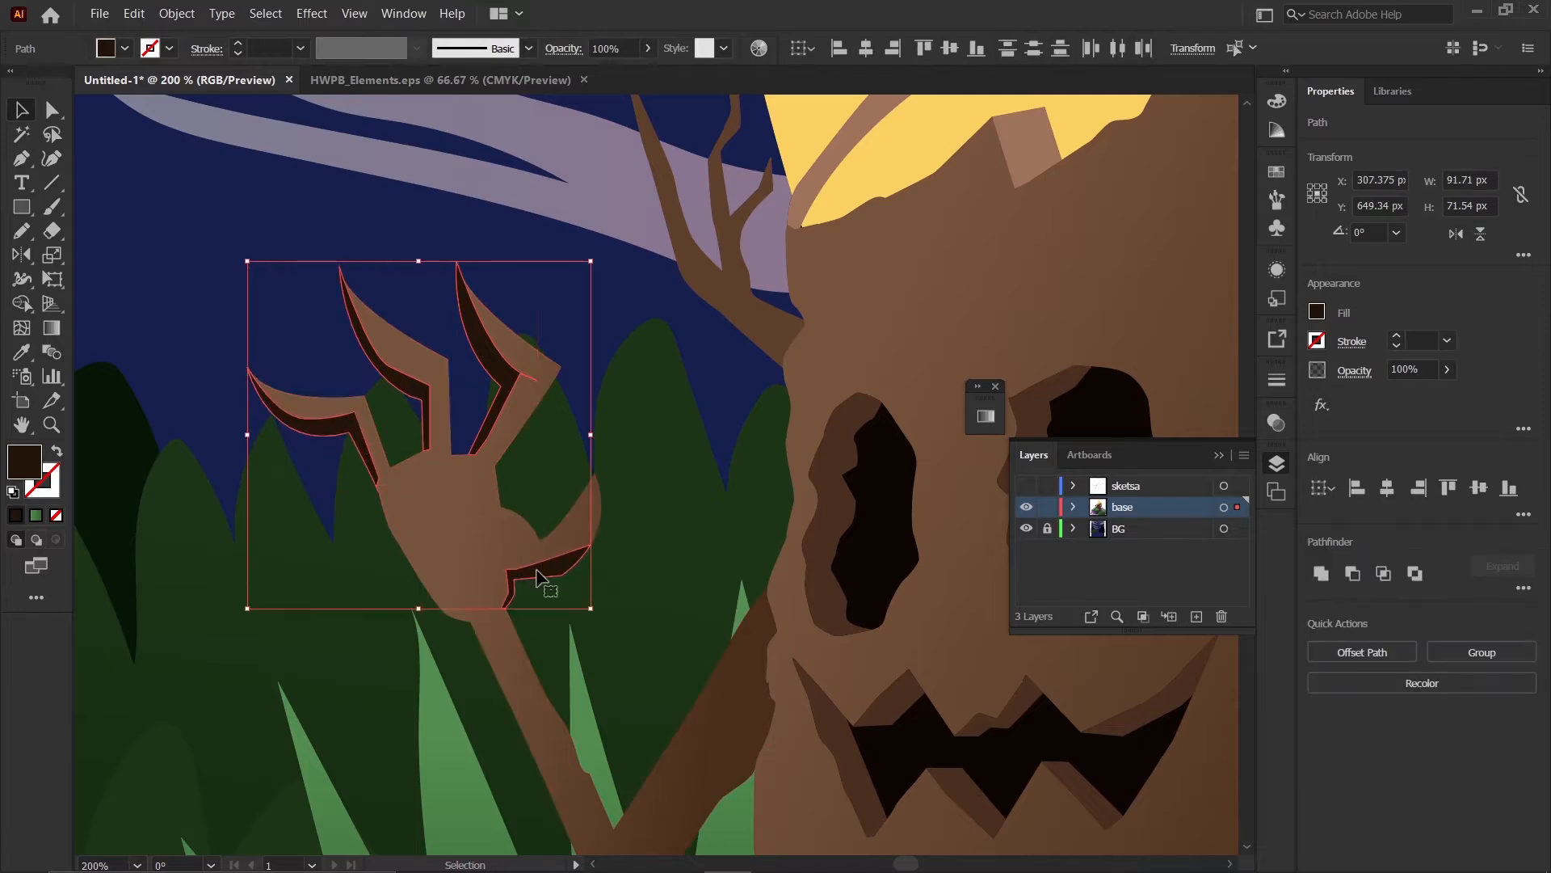
scroll(601, 597, down, 2)
scroll(601, 598, up, 1)
key(i)
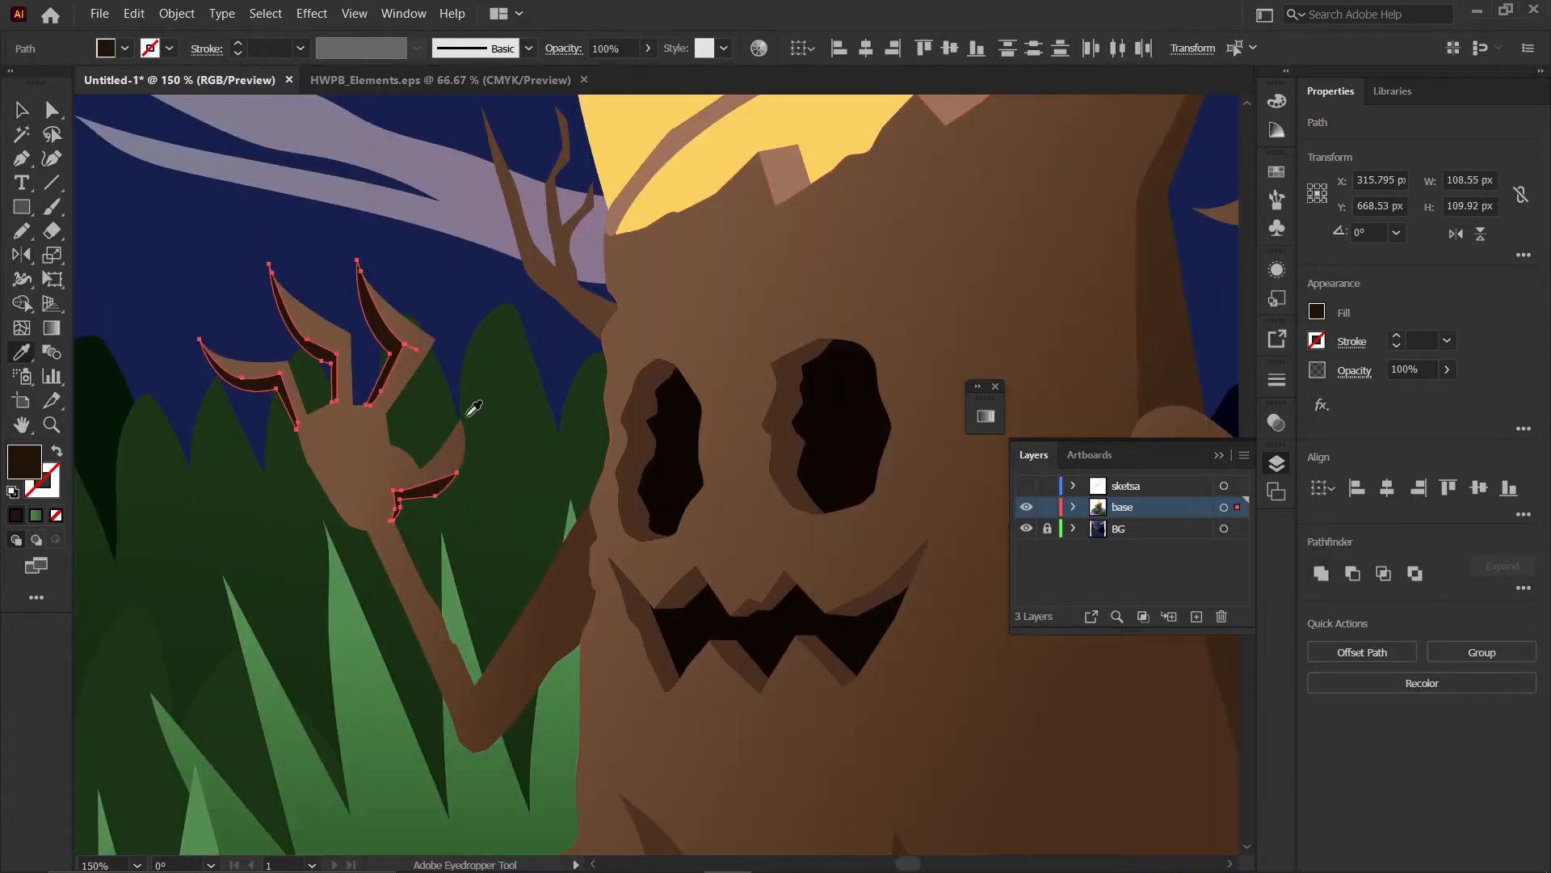
scroll(614, 525, down, 2)
scroll(774, 431, up, 1)
click(774, 431)
scroll(705, 468, down, 2)
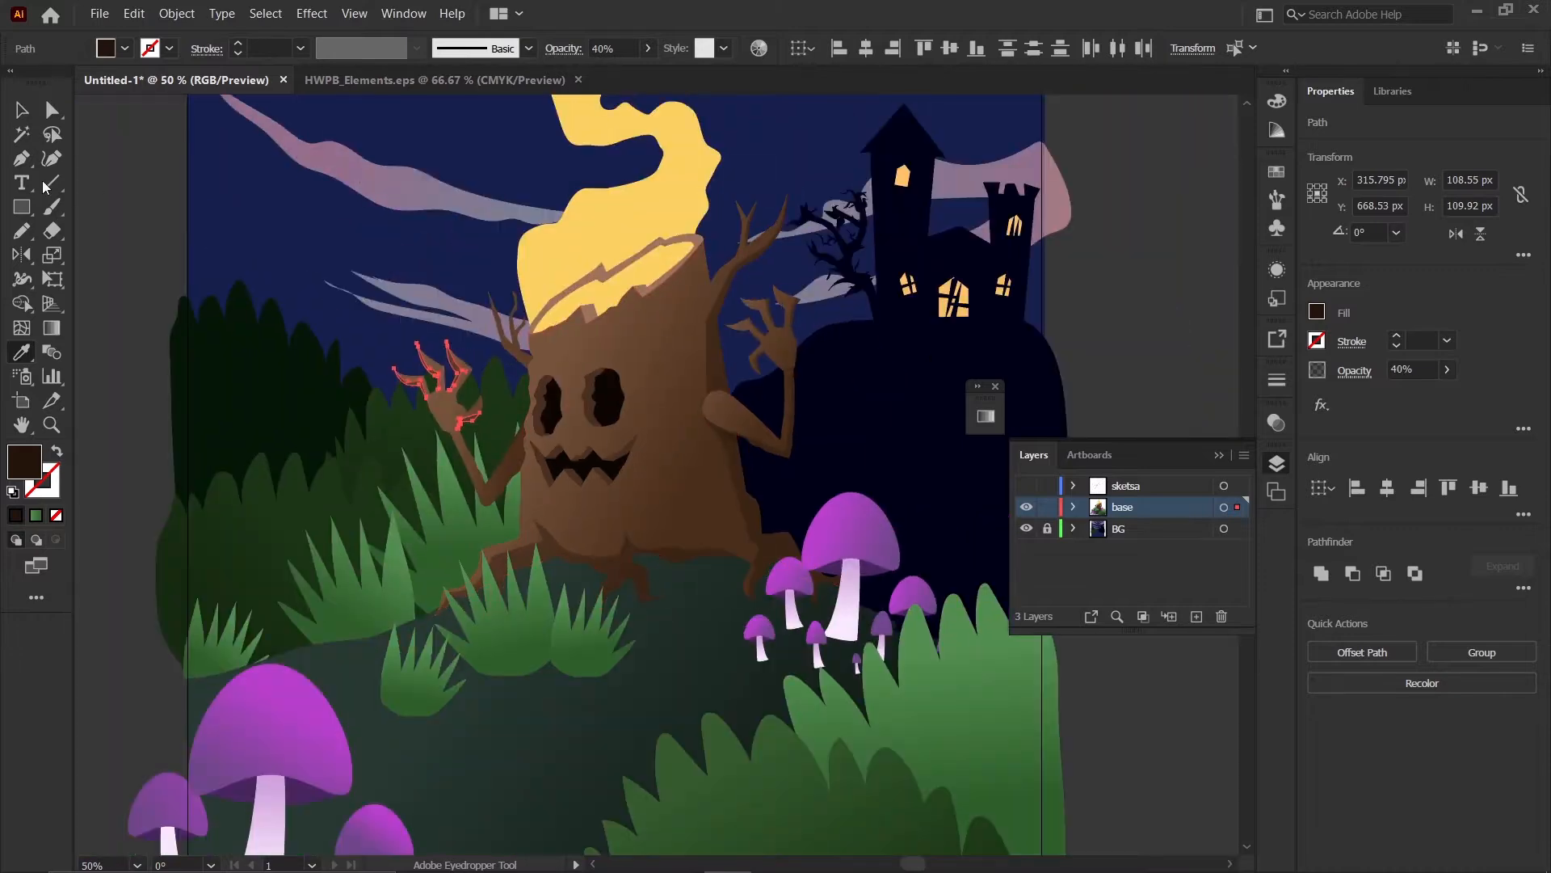
click(293, 243)
- Draw a closed shadow shape with the Pencil tool along the lower side of the left arm, looping around outside its elbow and the trunk edge
scroll(420, 371, up, 2)
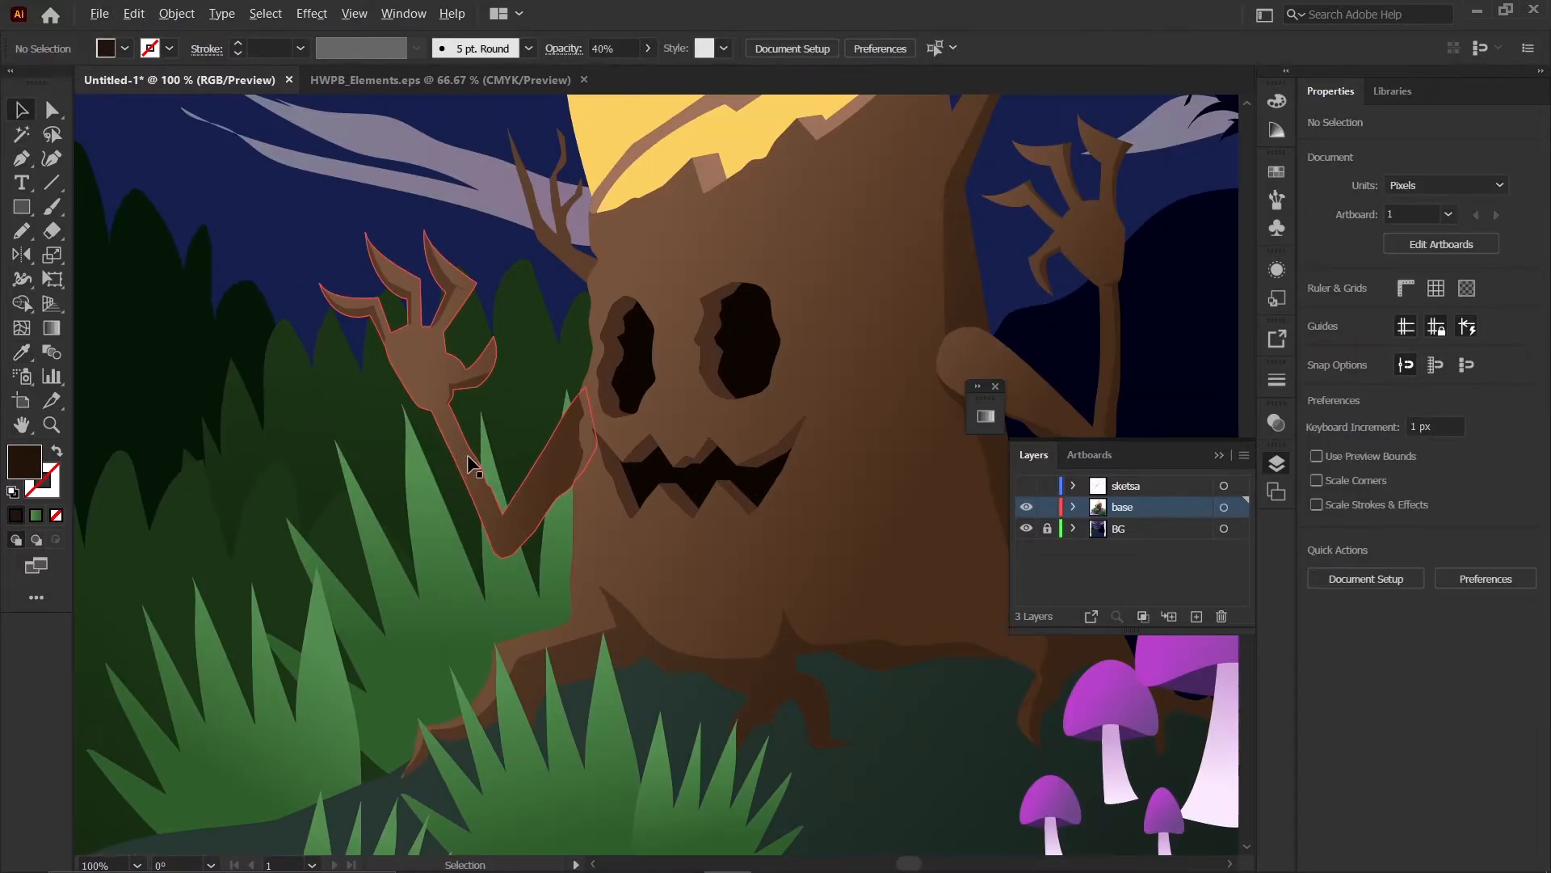
click(371, 521)
click(261, 269)
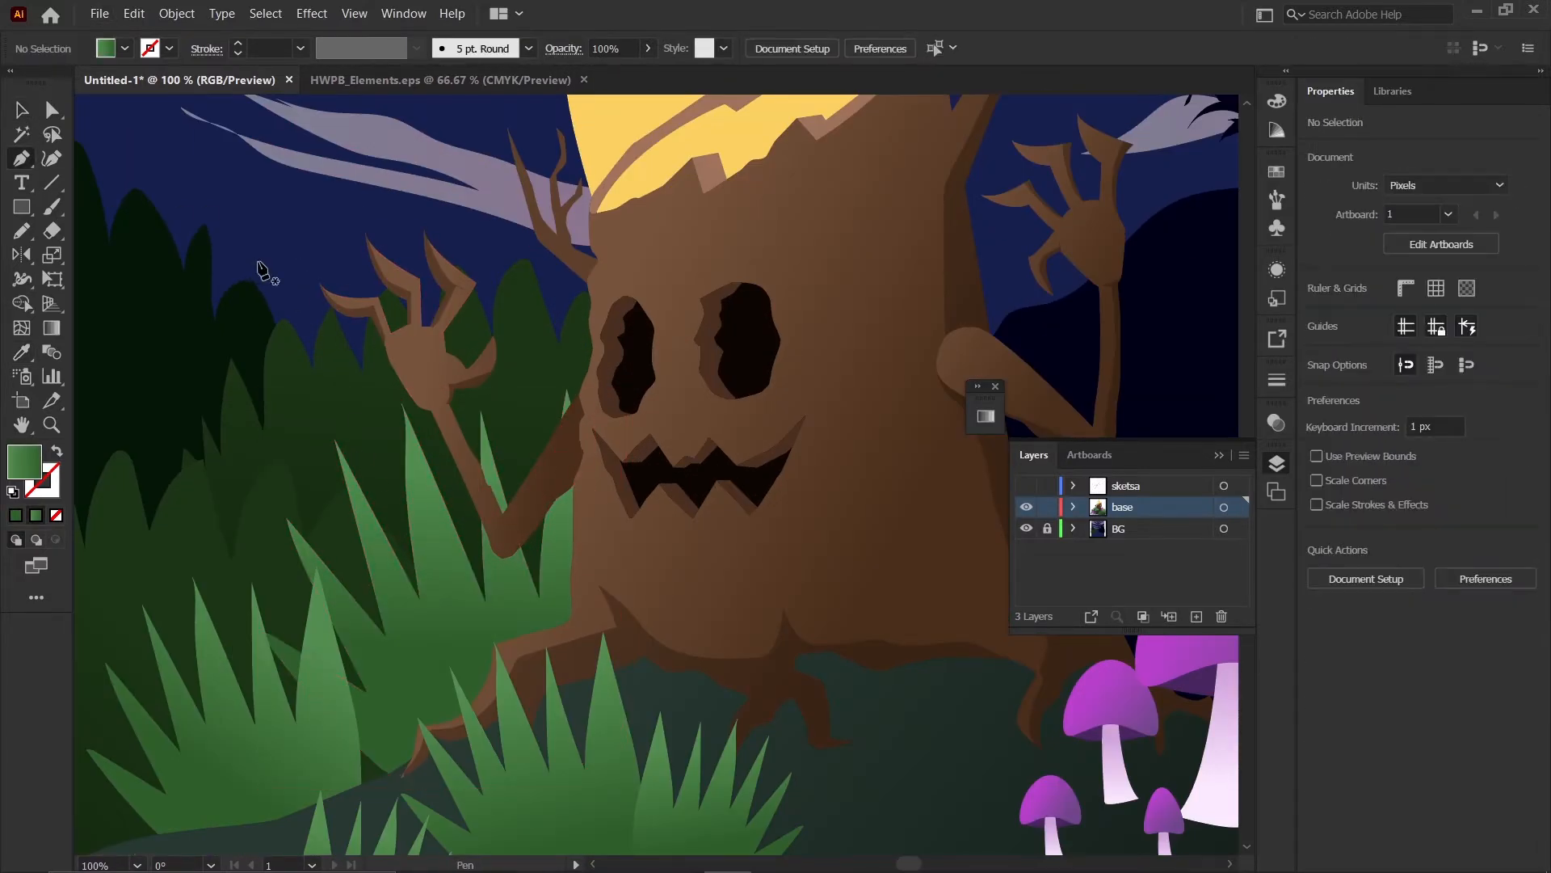
scroll(530, 551, up, 3)
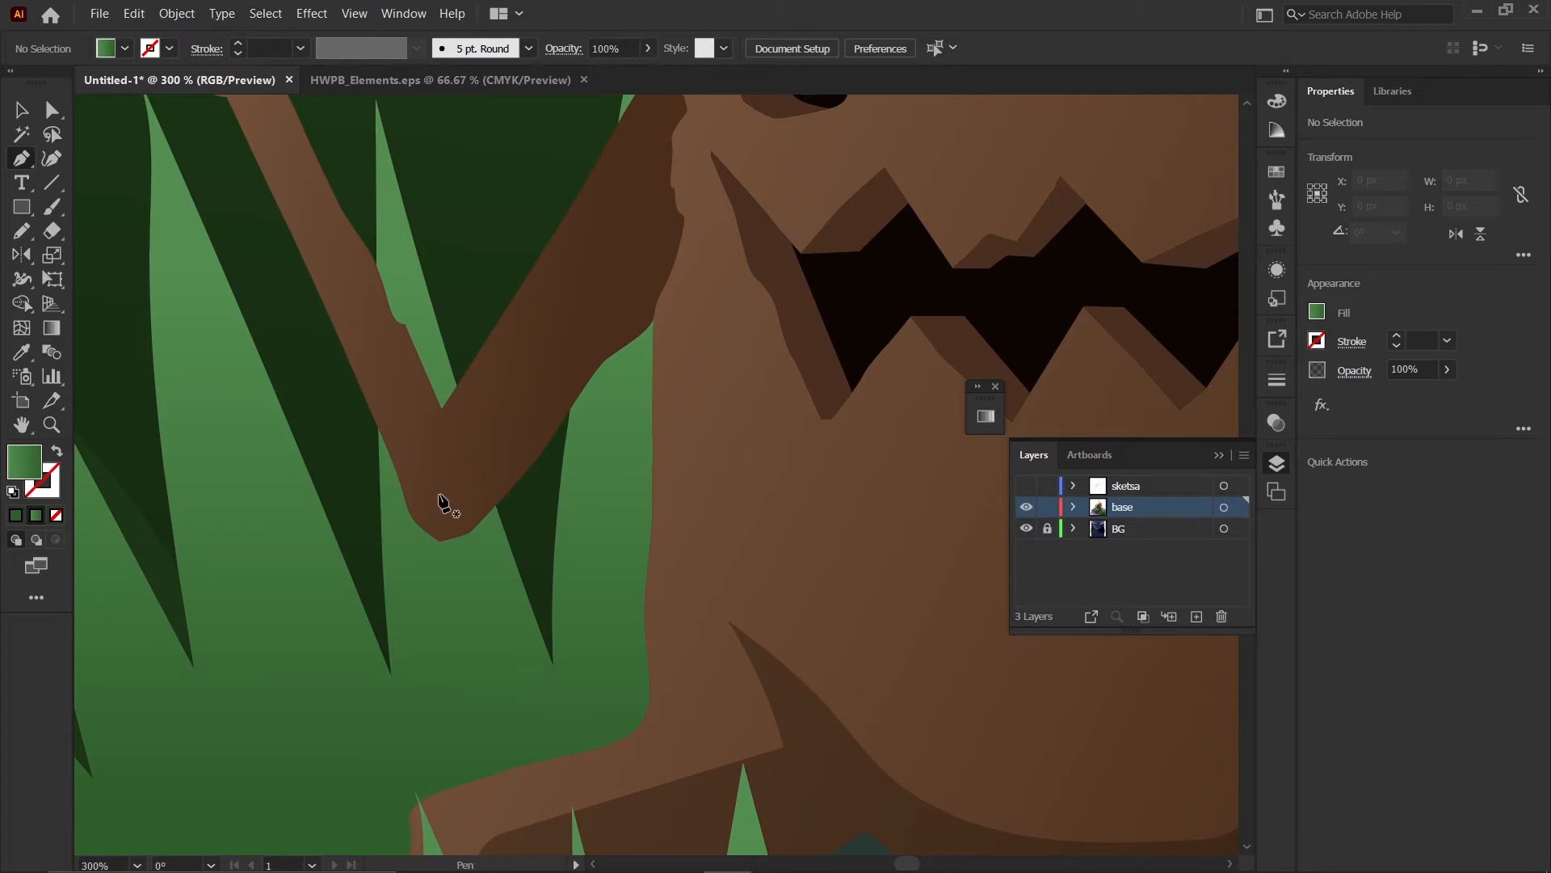
scroll(436, 497, down, 1)
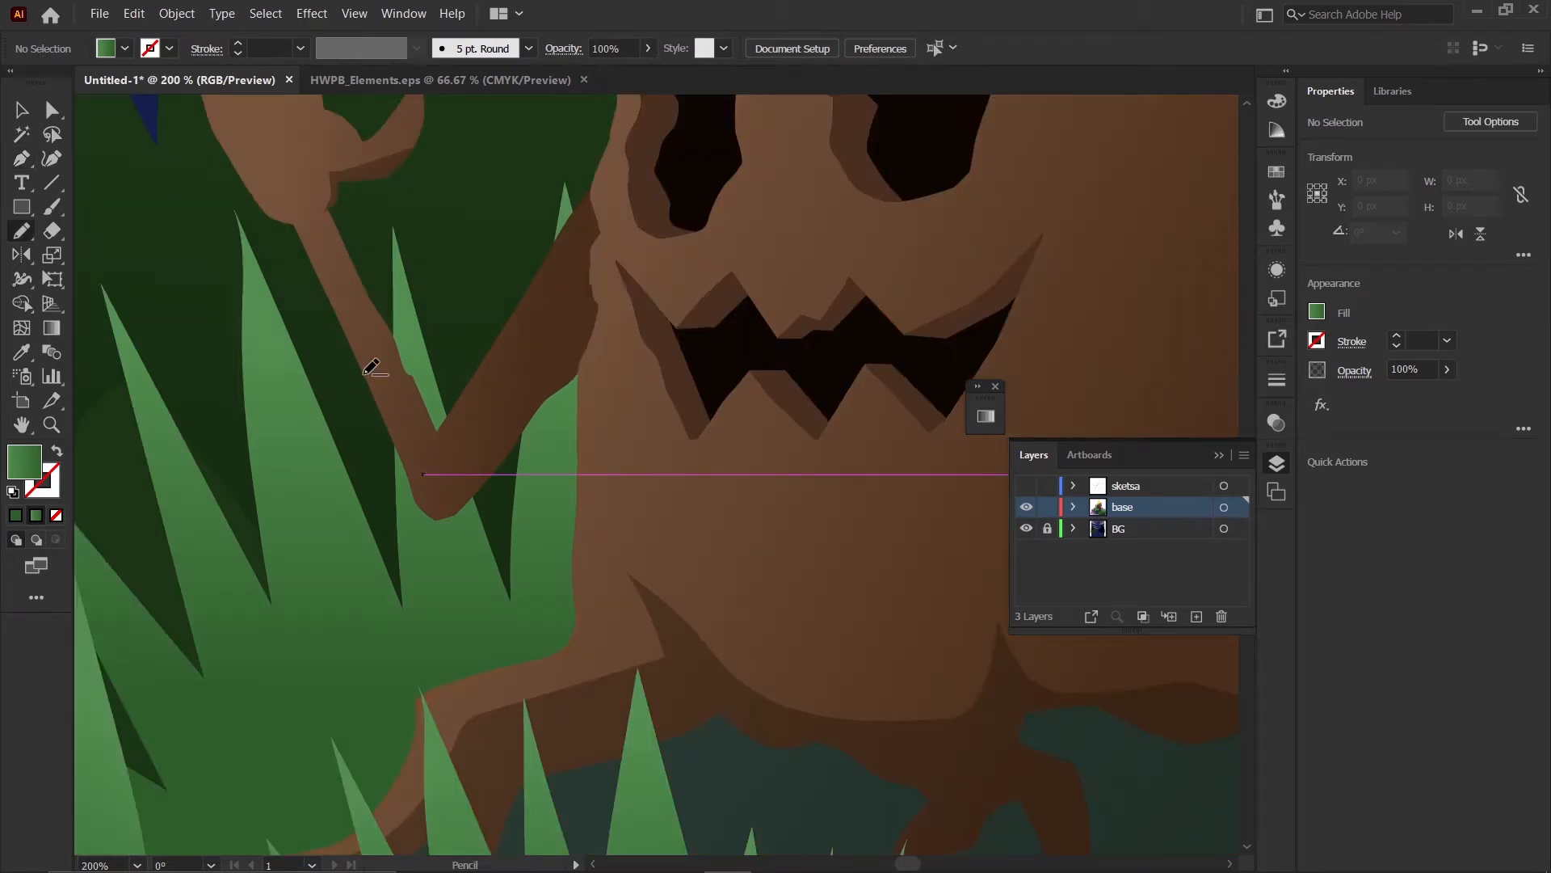
scroll(374, 368, up, 1)
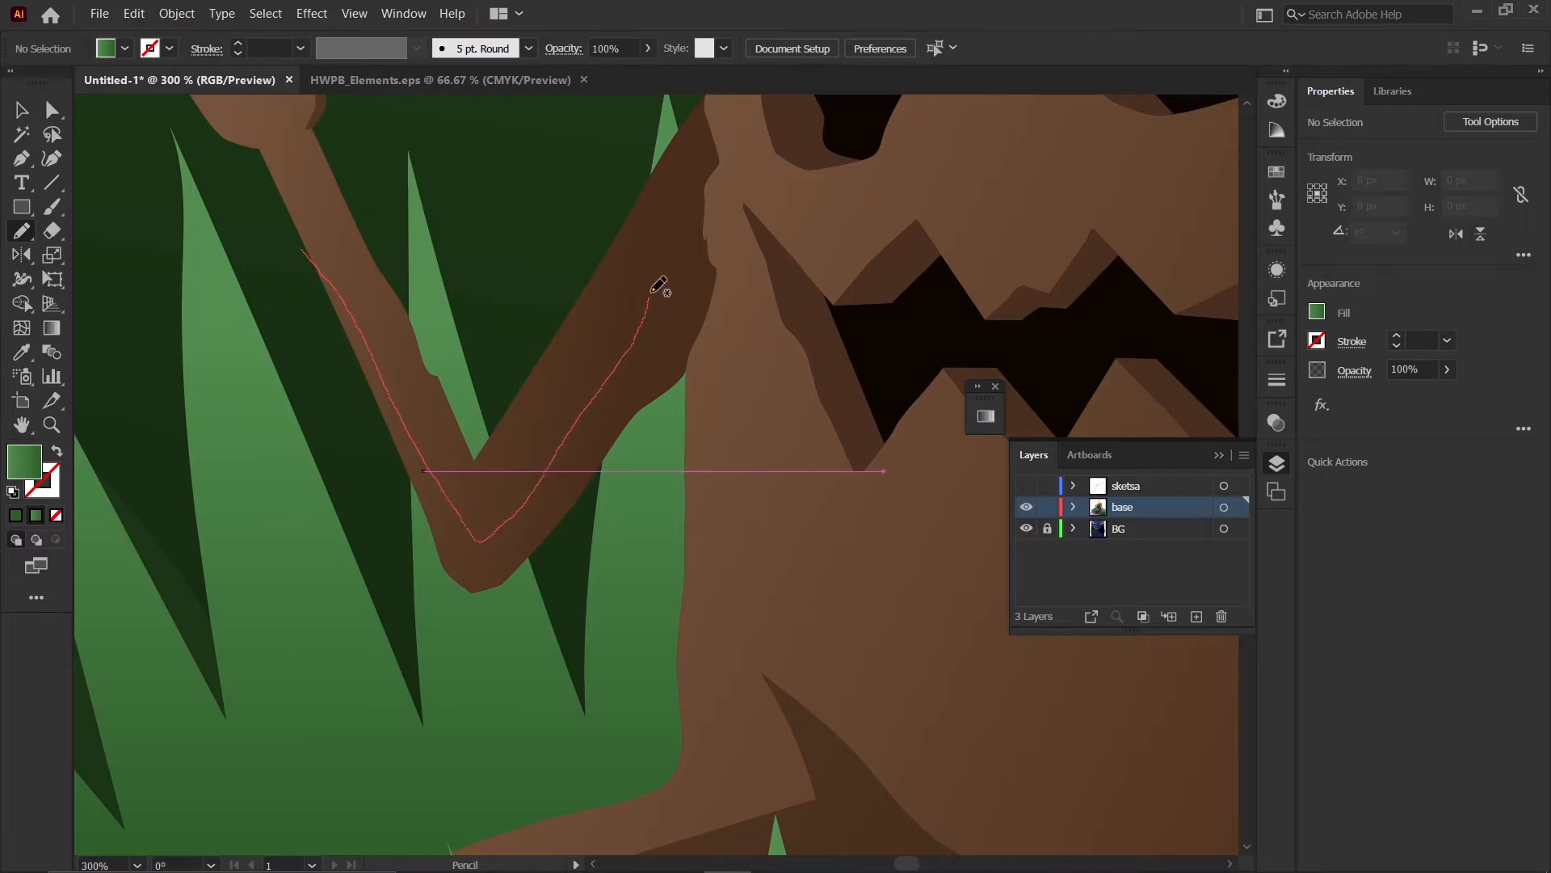
drag(662, 142, 663, 130)
scroll(578, 255, down, 4)
scroll(630, 196, up, 3)
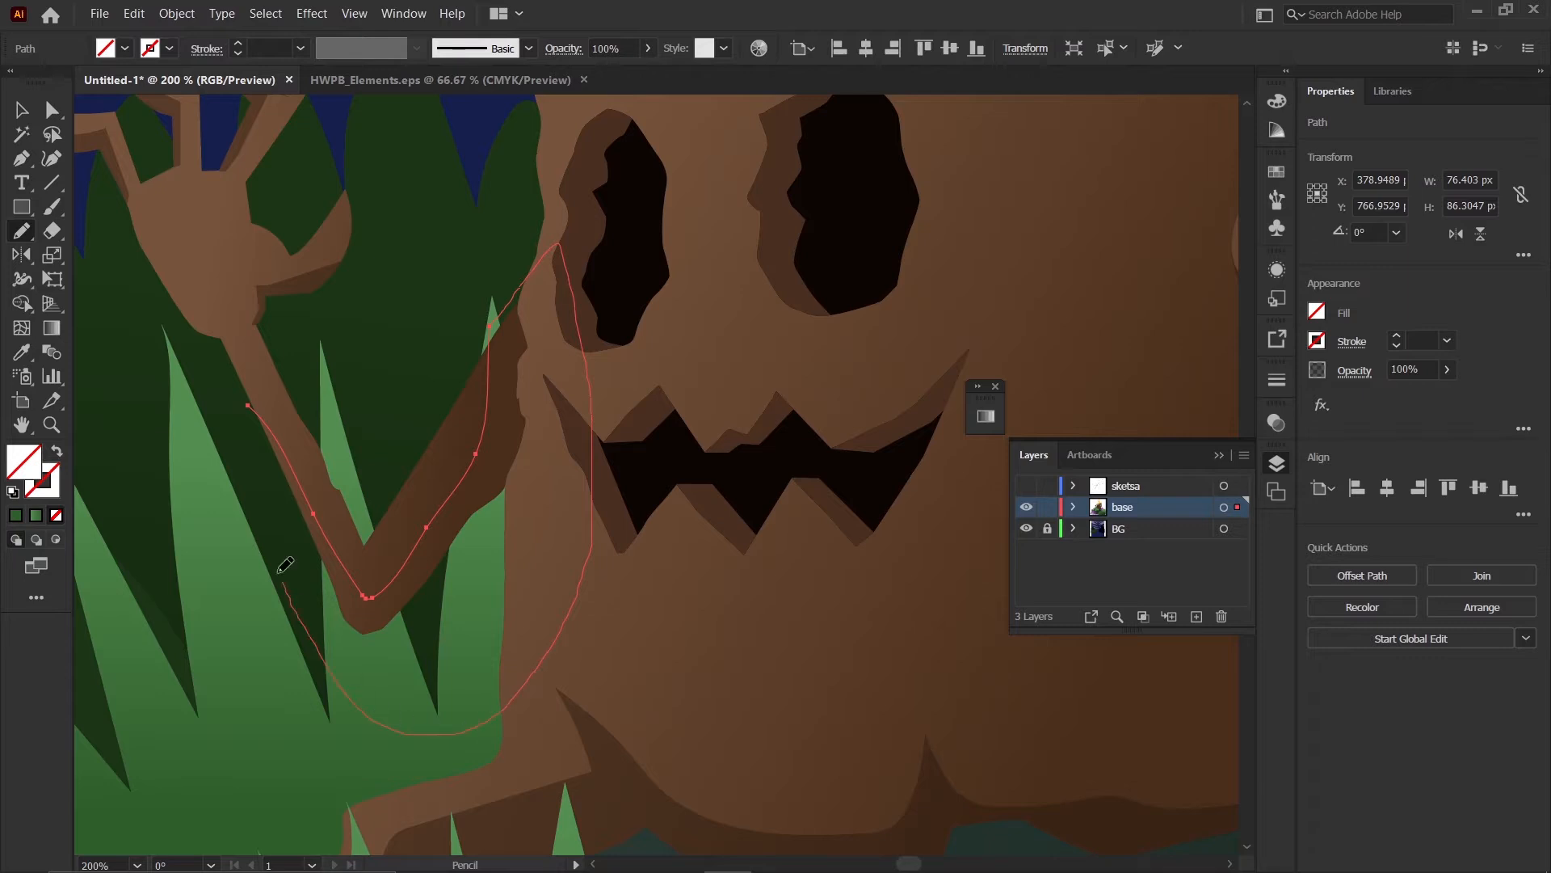
- Match the left arm's shadow shape to the existing 40% opacity dark brown shading with the Eyedropper
scroll(259, 397, down, 2)
key(i)
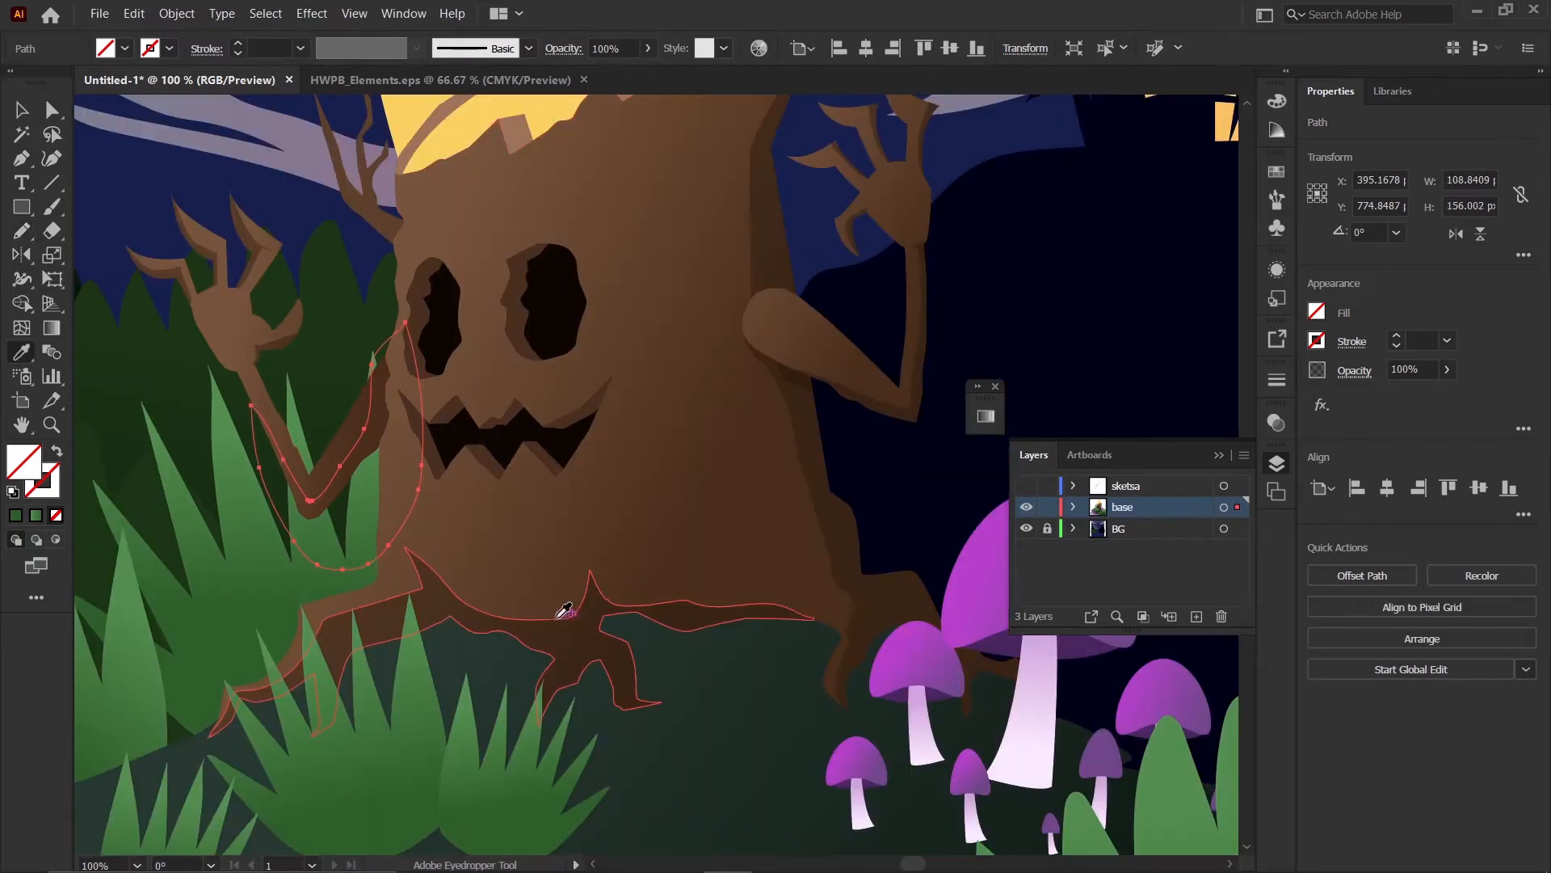
click(182, 342)
click(192, 374)
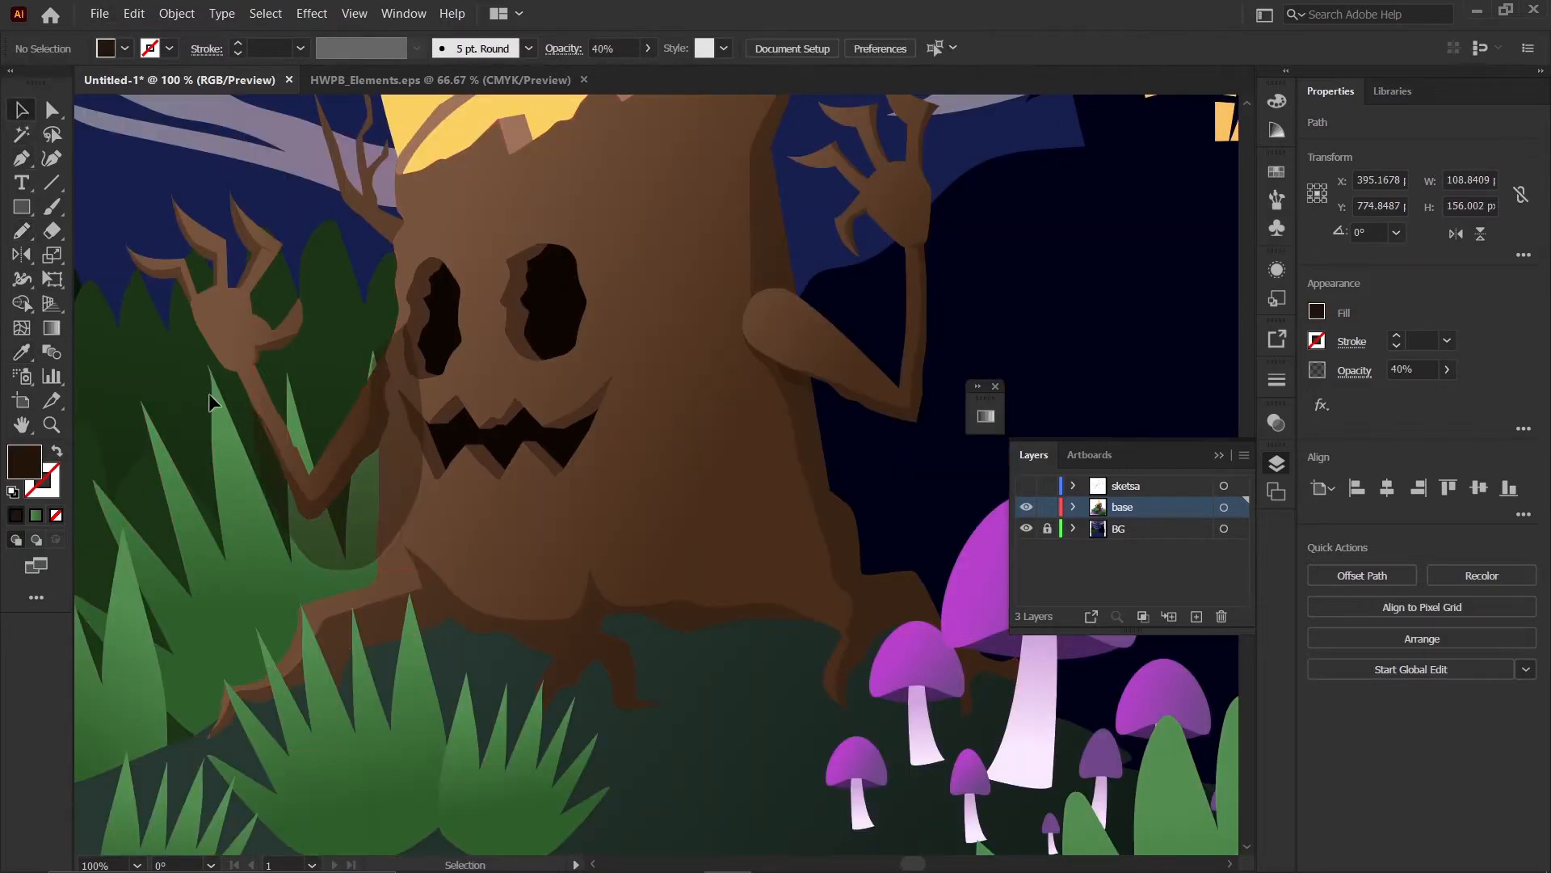
- Remove the part of the shadow that lies outside the left arm with the Shape Builder tool
scroll(297, 455, up, 1)
click(348, 551)
shift+click(346, 471)
key(shift+m)
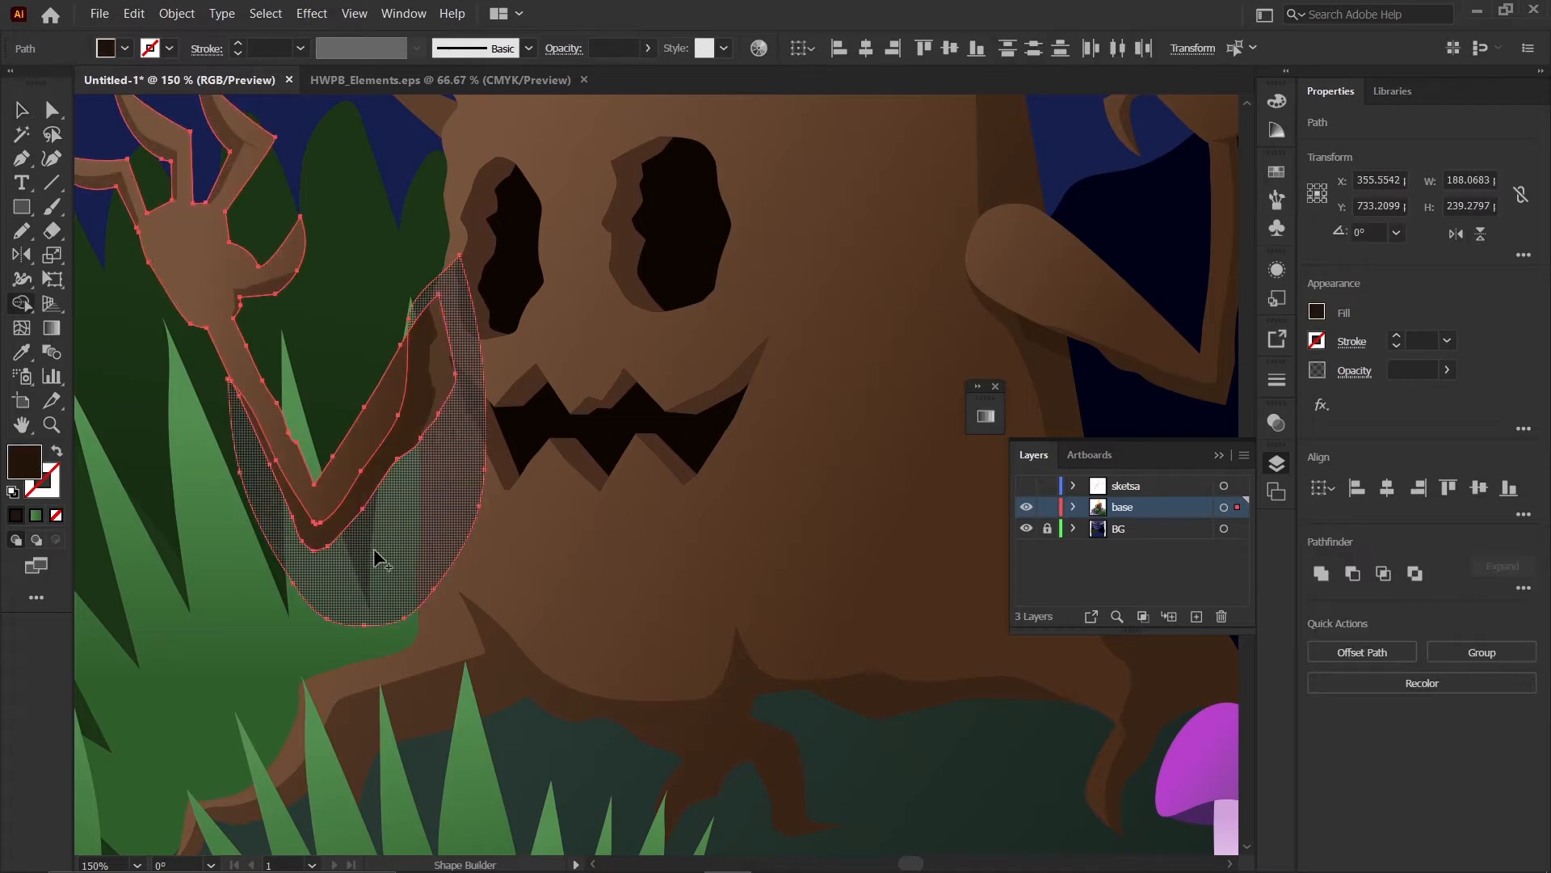
alt+click(372, 545)
click(19, 120)
scroll(279, 263, down, 1)
click(144, 311)
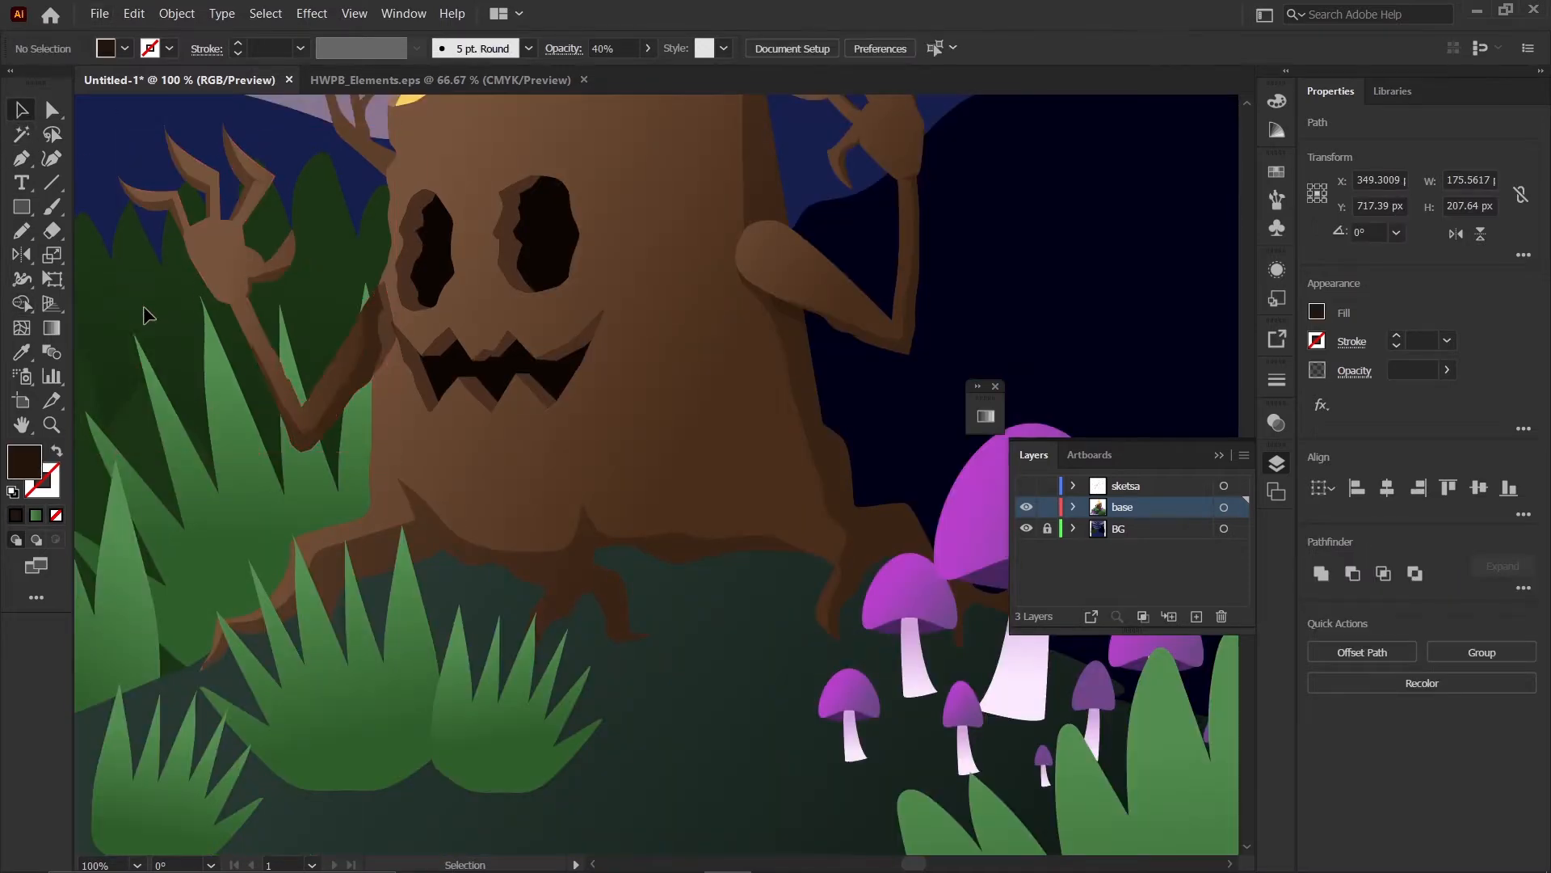
- Cut the left arm's shadow and paste it directly in front of the arm shape
scroll(346, 398, up, 2)
click(360, 411)
key(a)
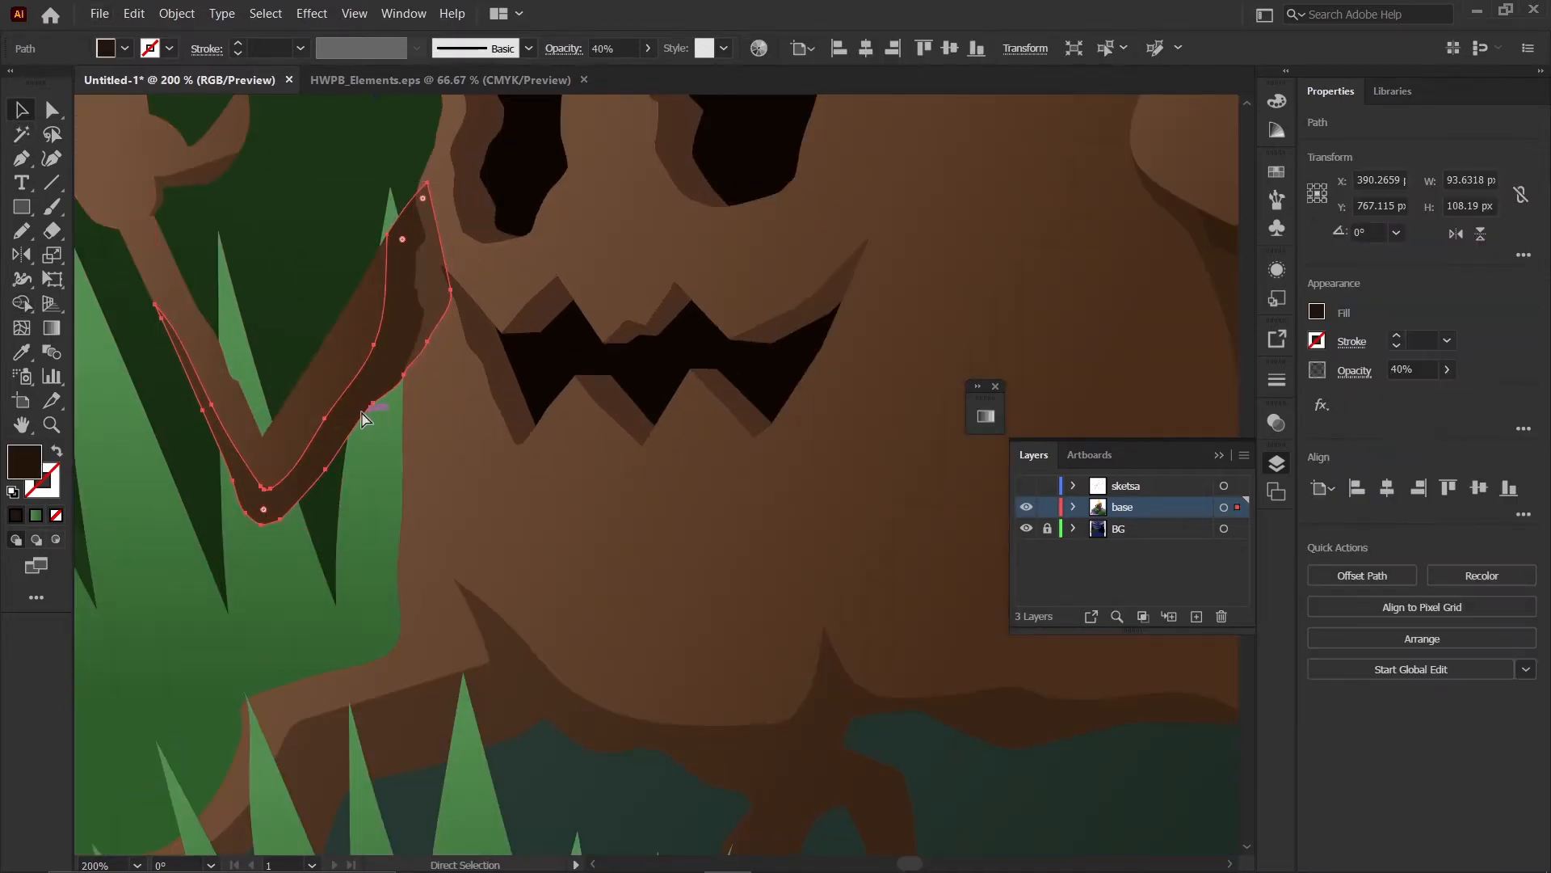
key(ctrl+x)
click(339, 403)
key(ctrl+f)
scroll(360, 432, down, 3)
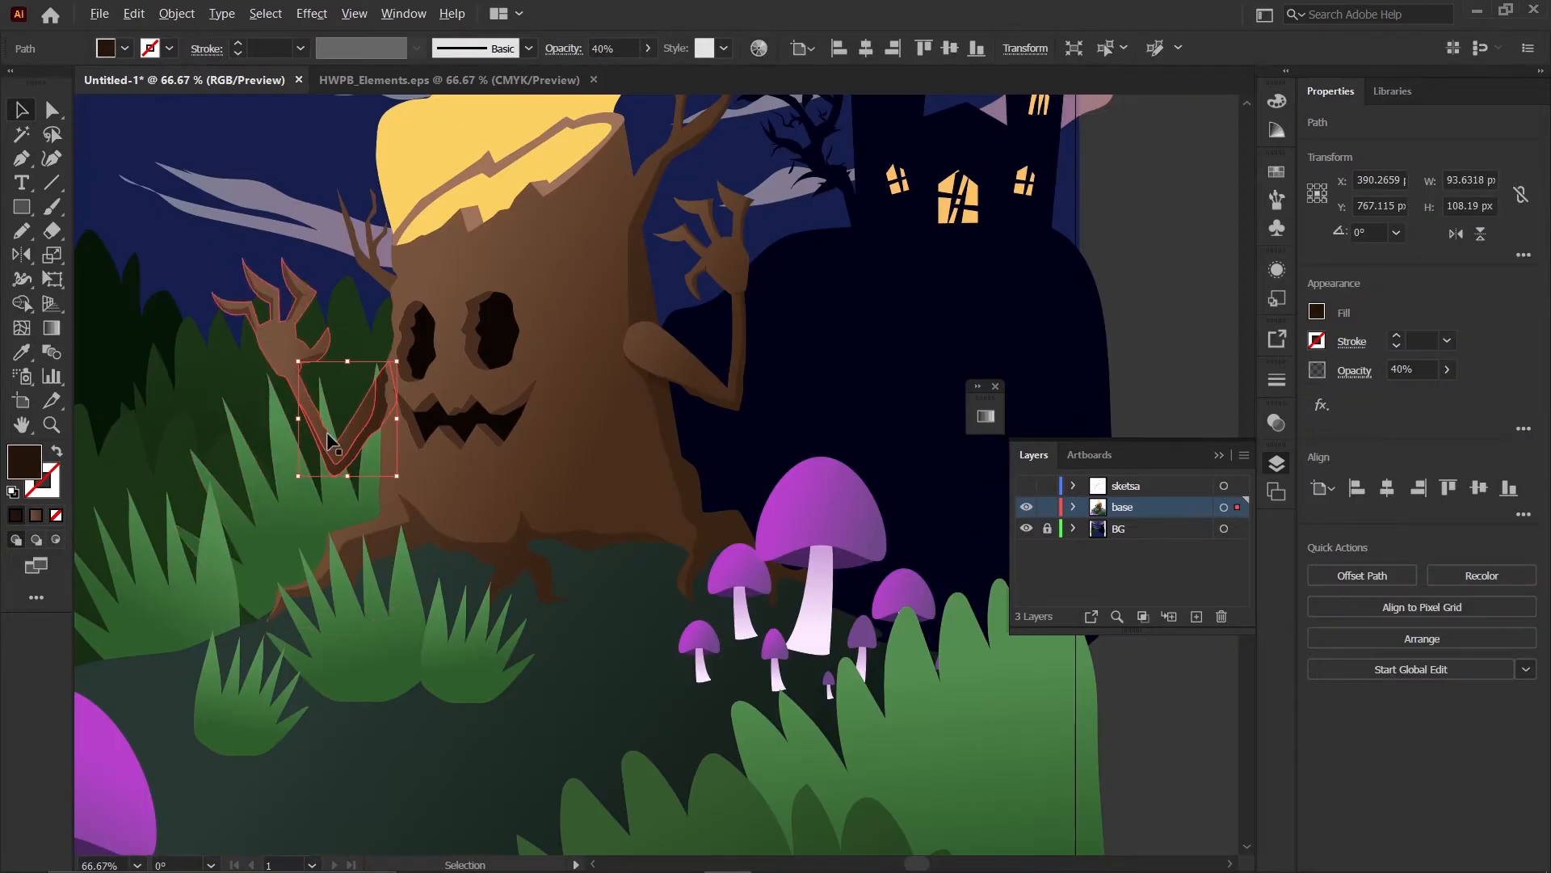
click(225, 347)
scroll(633, 403, down, 1)
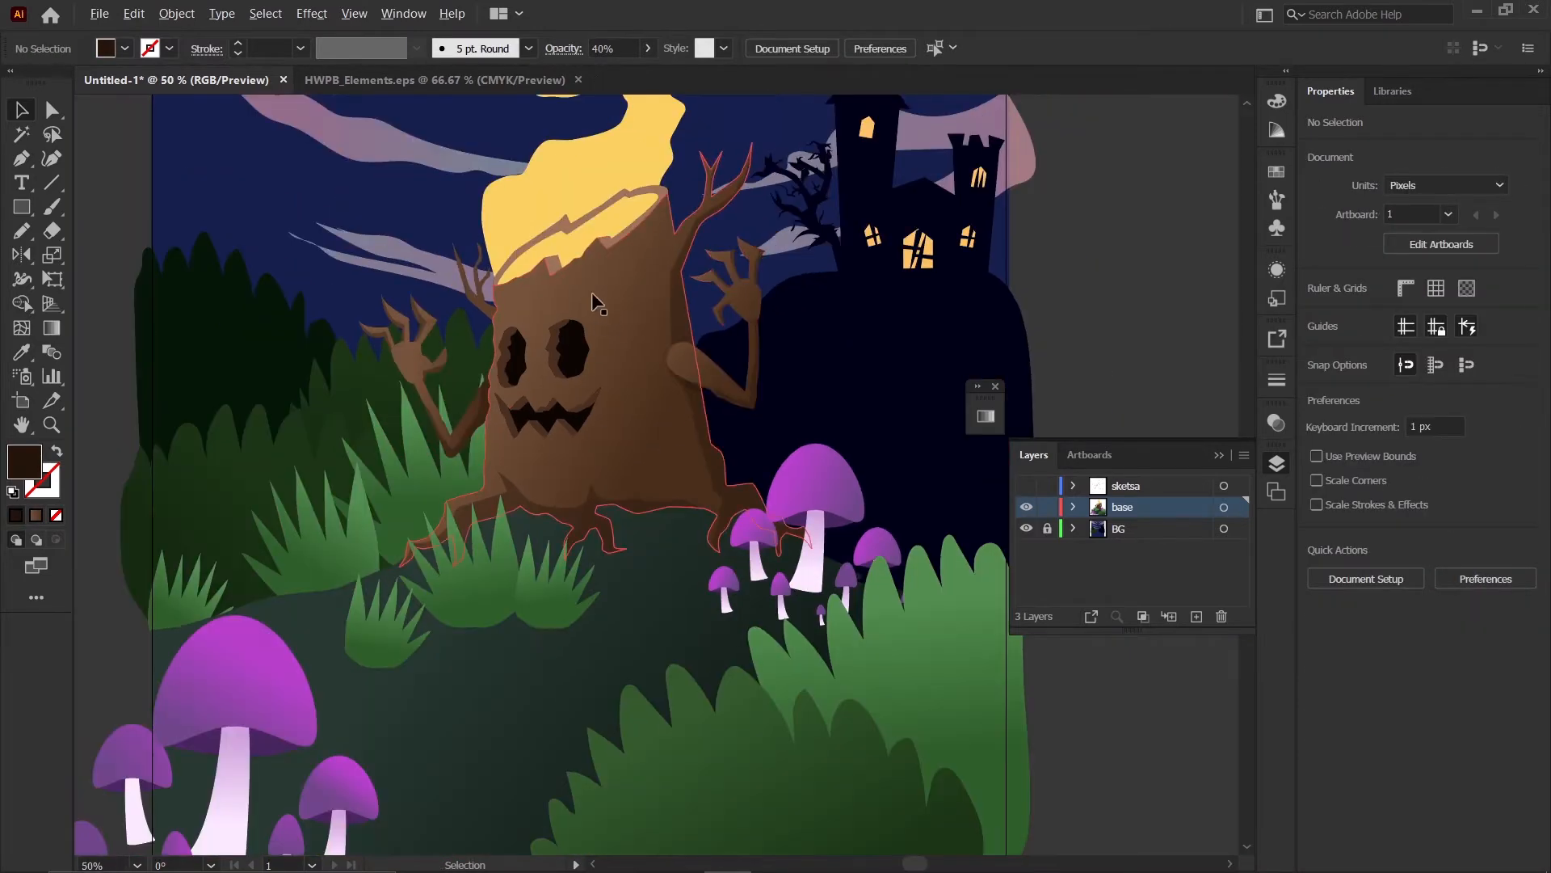
- Shade the small branch on the trunk's upper left side with a 40% opacity dark brown overlay using the Eyedropper
scroll(591, 293, up, 3)
click(298, 247)
scroll(354, 273, up, 2)
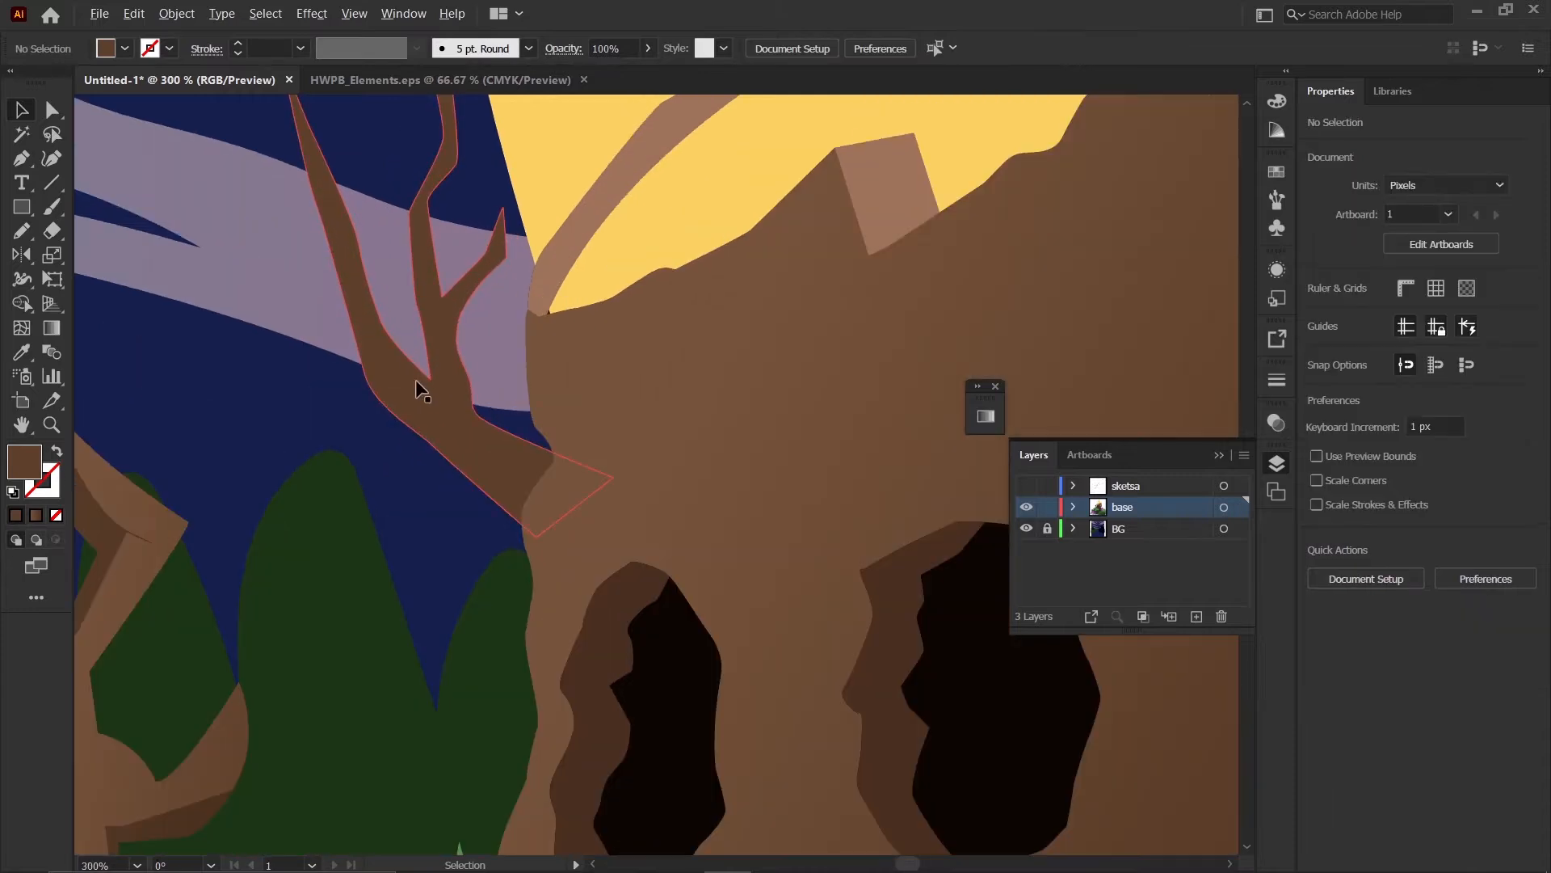
click(437, 402)
scroll(381, 392, down, 2)
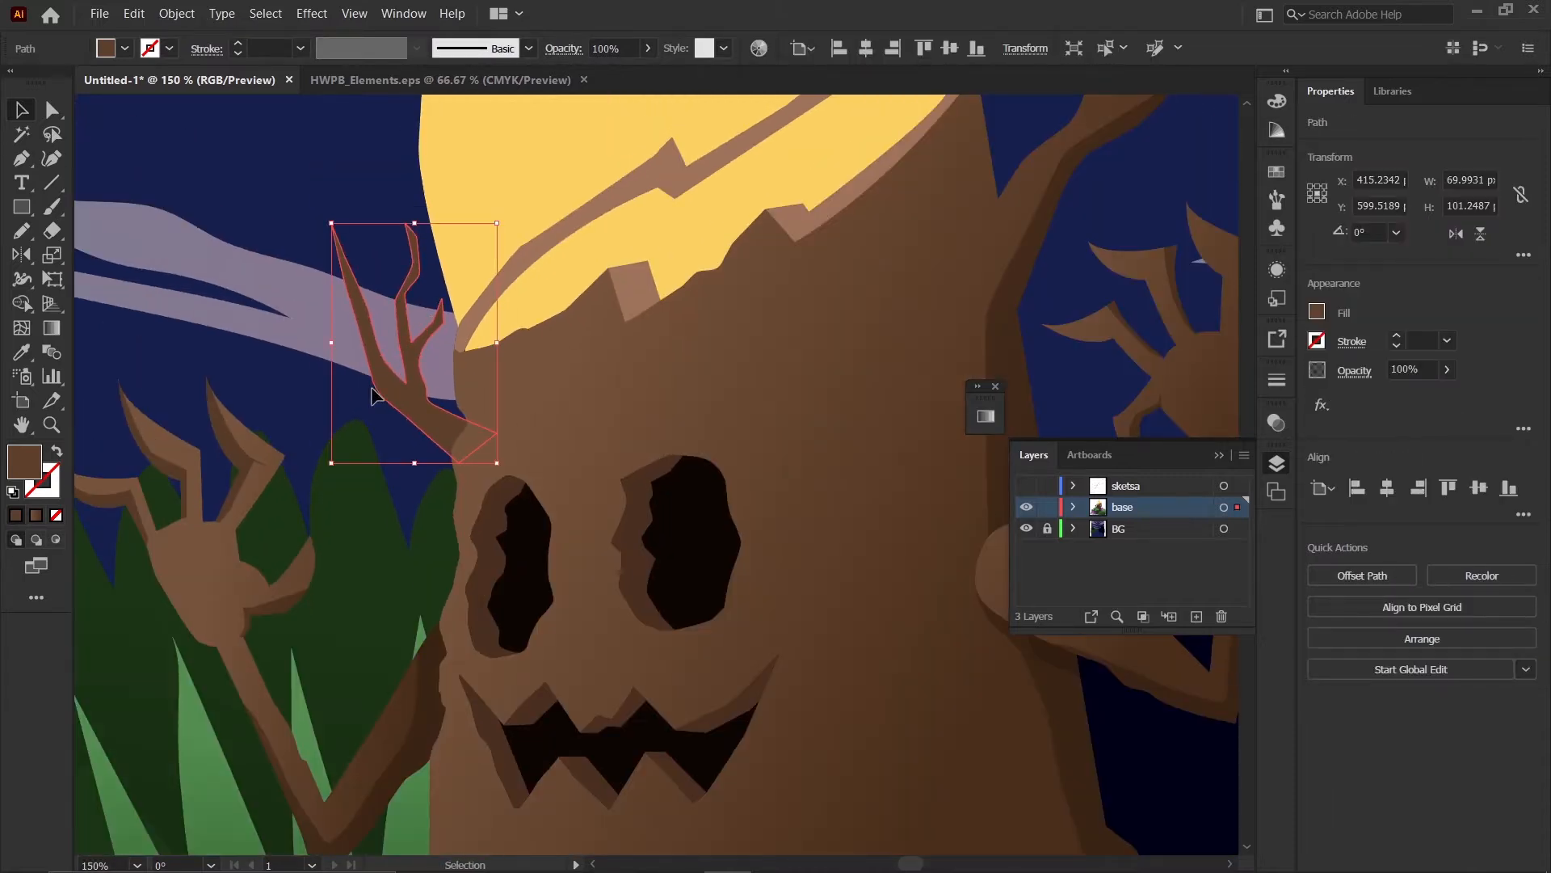
key(a)
key(v)
click(388, 414)
click(414, 417)
key(i)
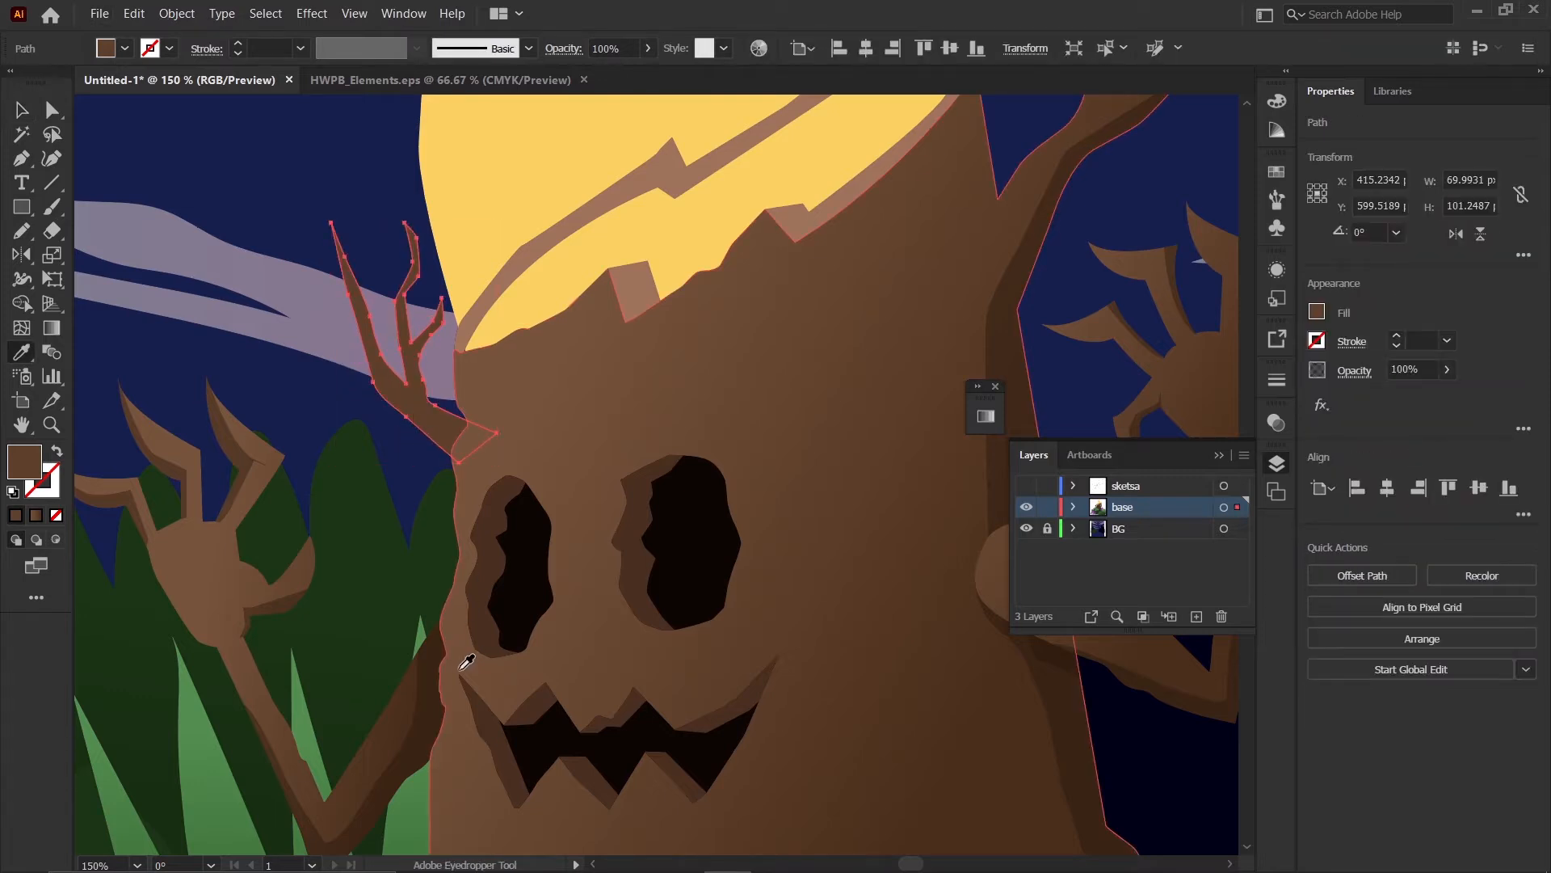
click(107, 295)
click(22, 111)
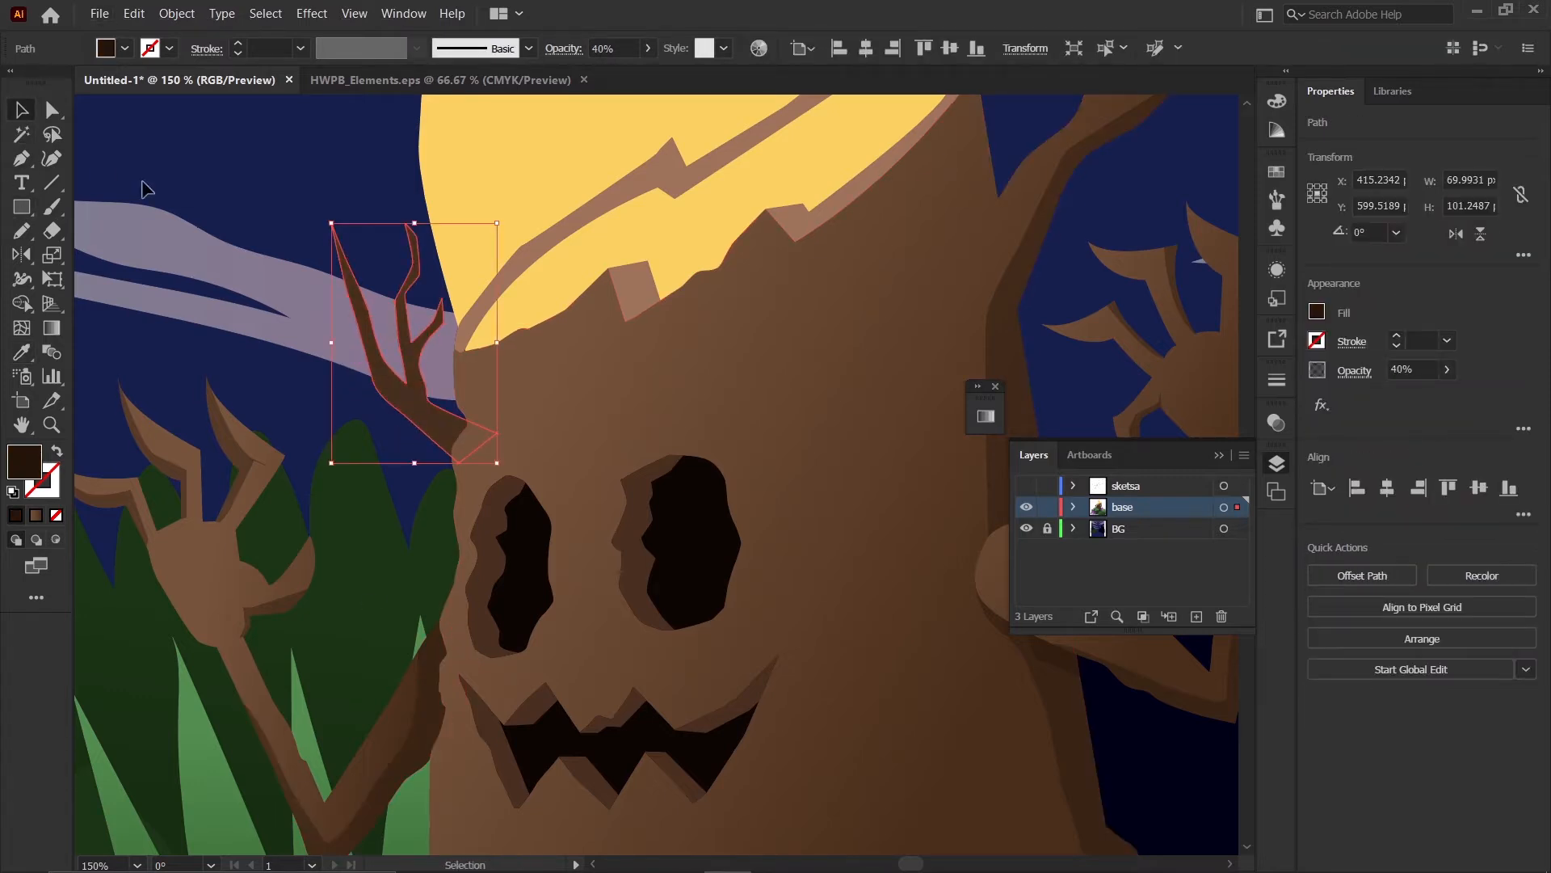
click(154, 188)
- Review the shaded tree stump against the rest of the illustration
scroll(303, 251, down, 2)
scroll(331, 208, up, 2)
scroll(338, 283, down, 4)
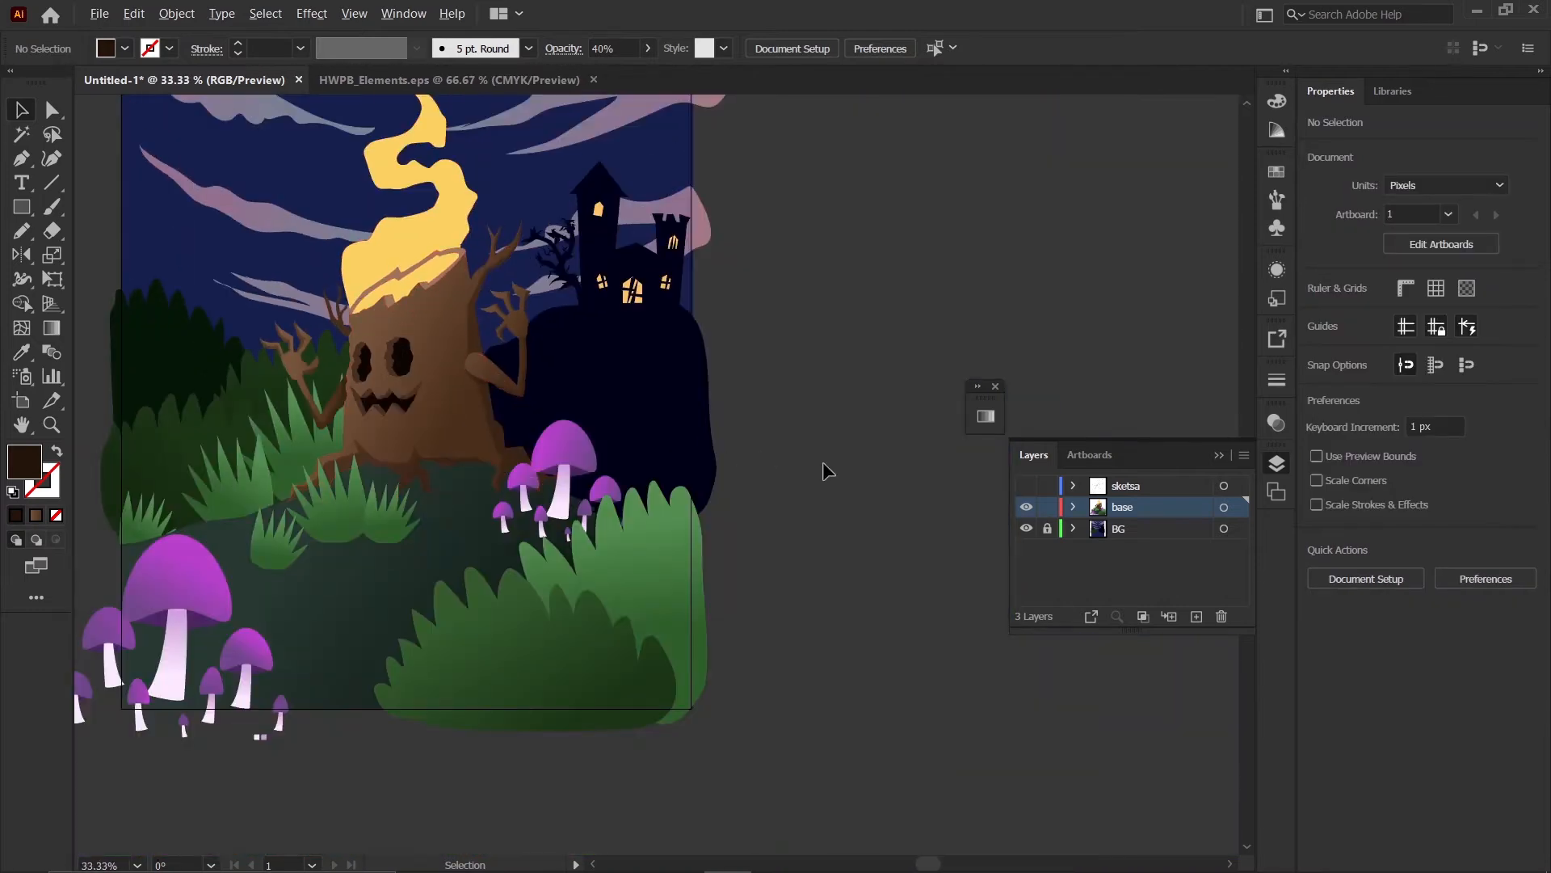
scroll(792, 440, down, 1)
scroll(589, 305, up, 3)
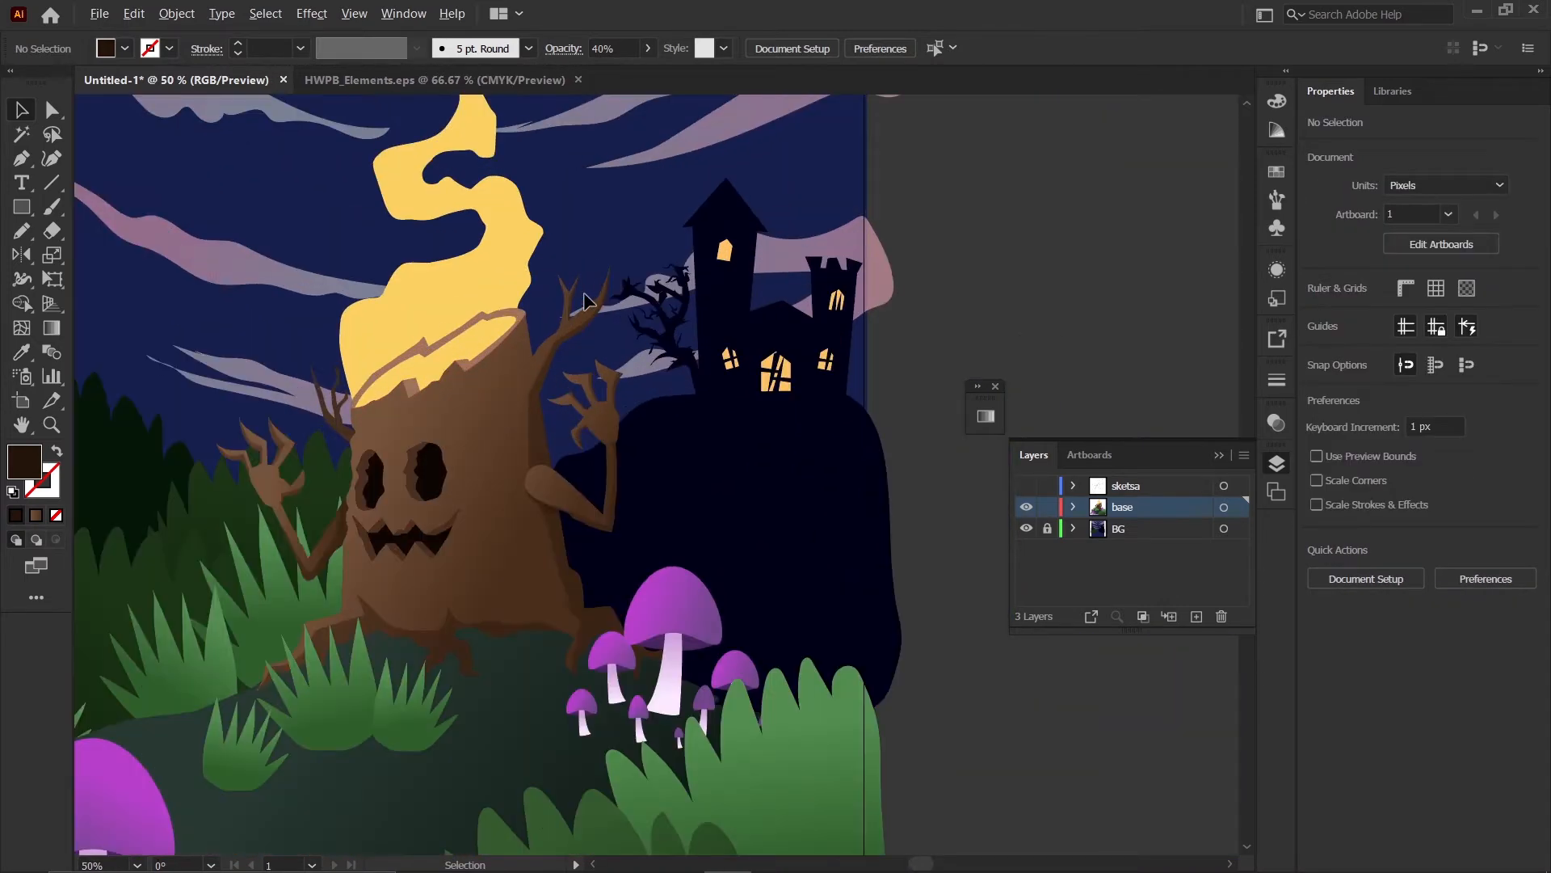
scroll(589, 305, down, 2)
click(525, 264)
click(811, 409)
scroll(460, 227, up, 2)
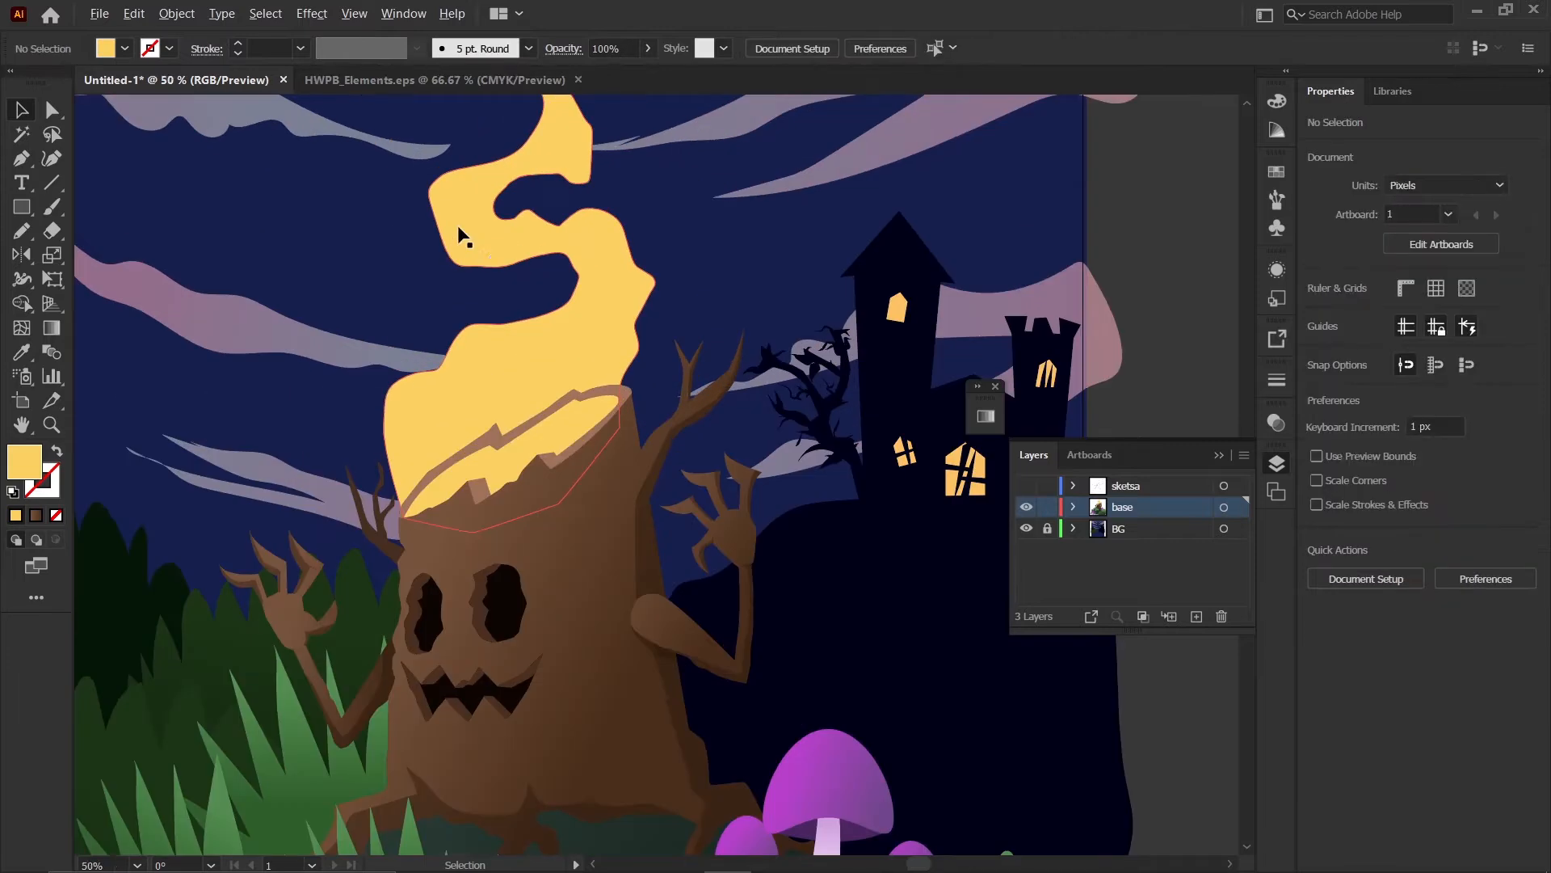
- Set the opacity of the yellow smoke rising from the stump to 70%
drag(557, 337, 585, 256)
key(ctrl+z)
scroll(575, 338, up, 1)
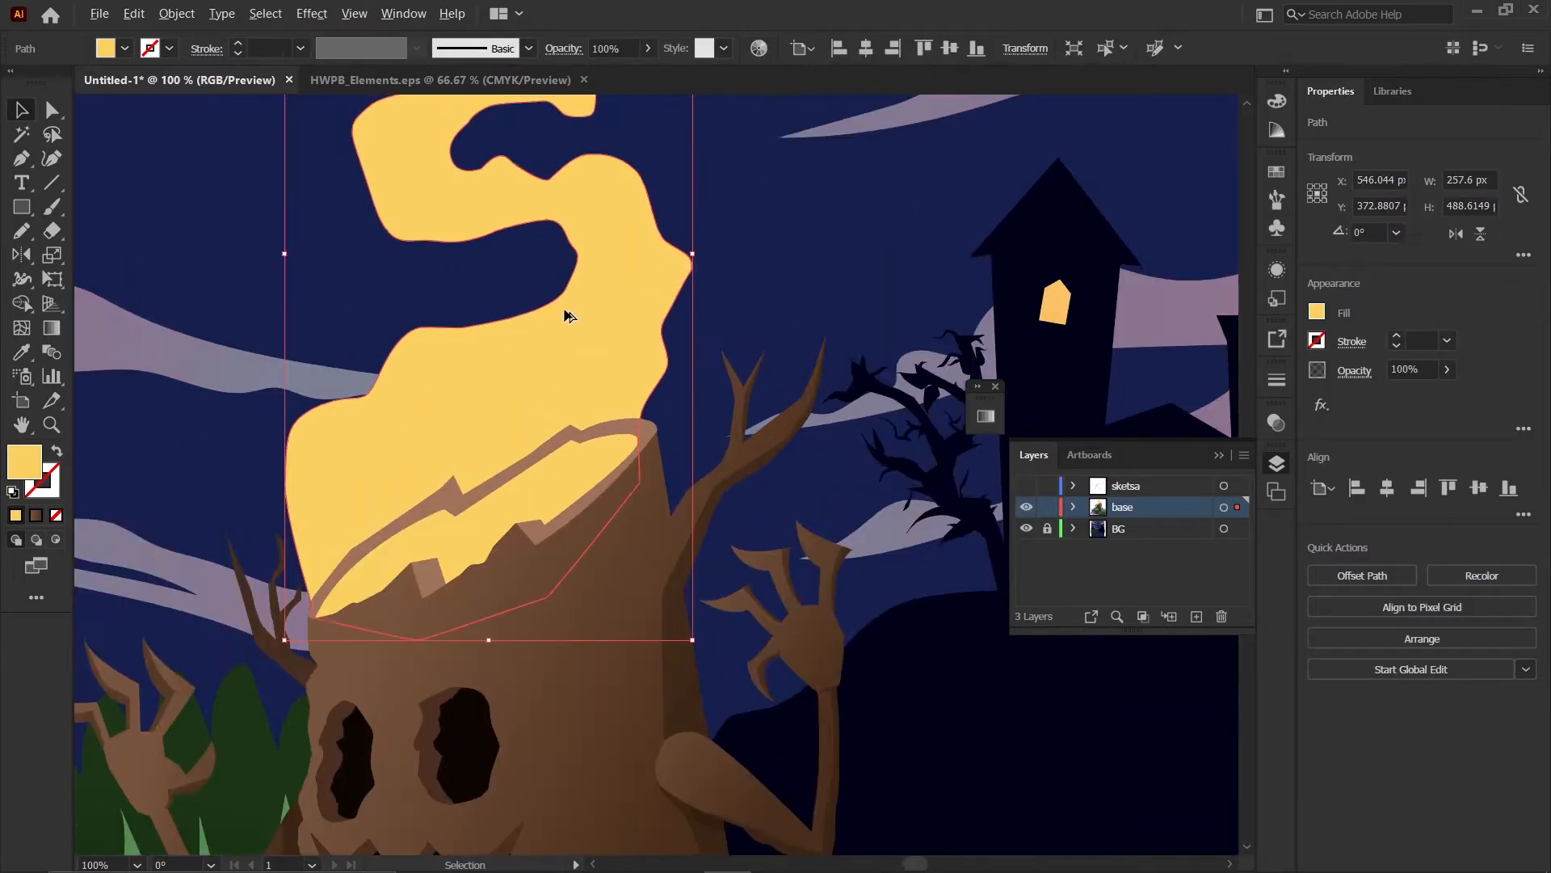
click(650, 49)
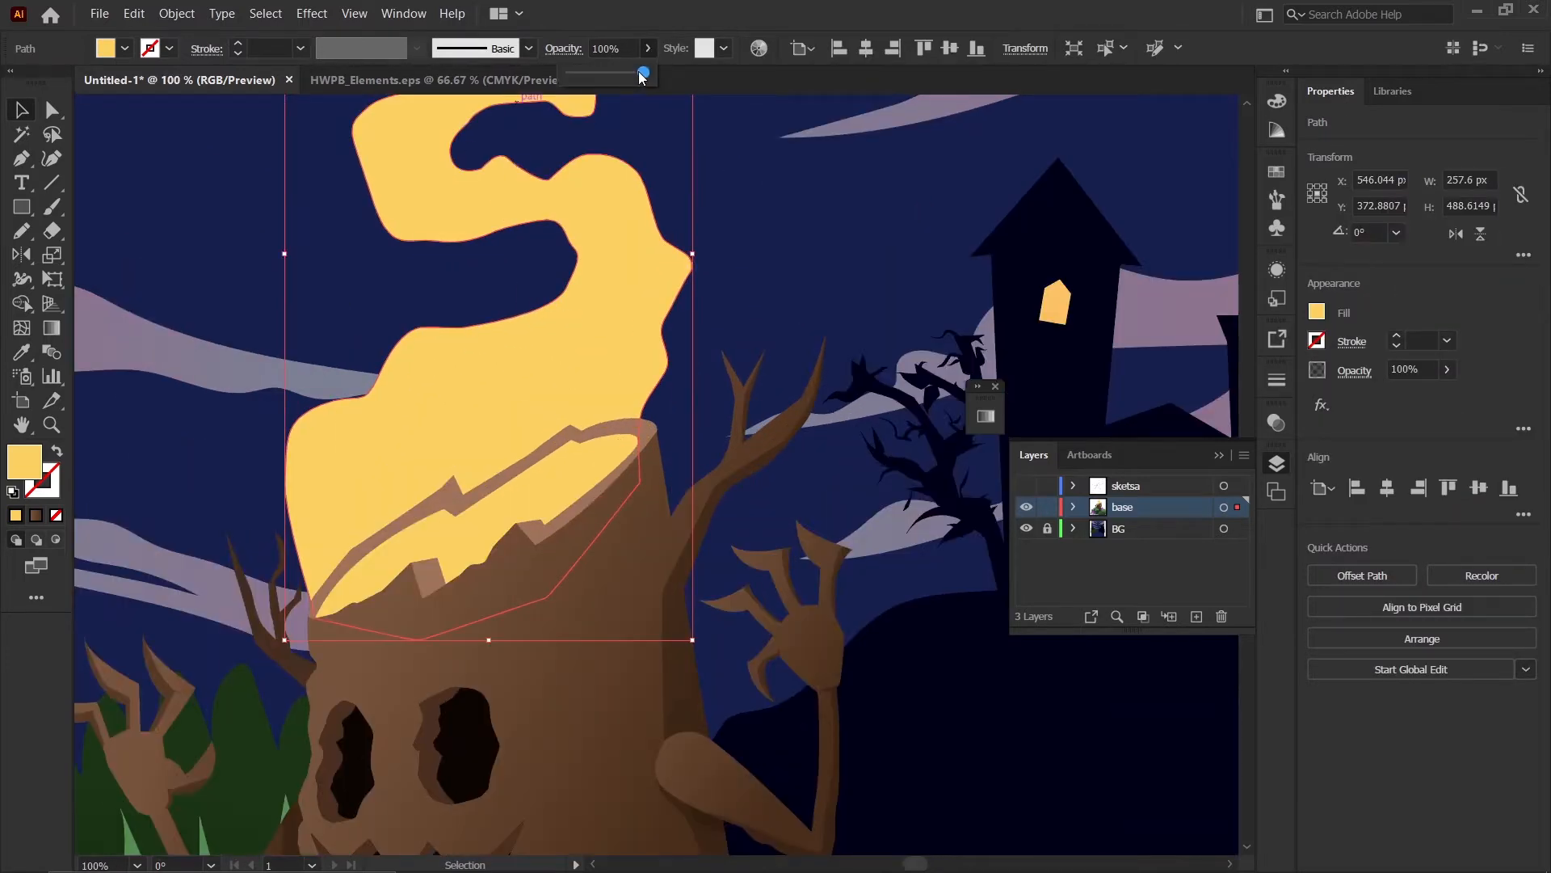
drag(640, 76, 549, 43)
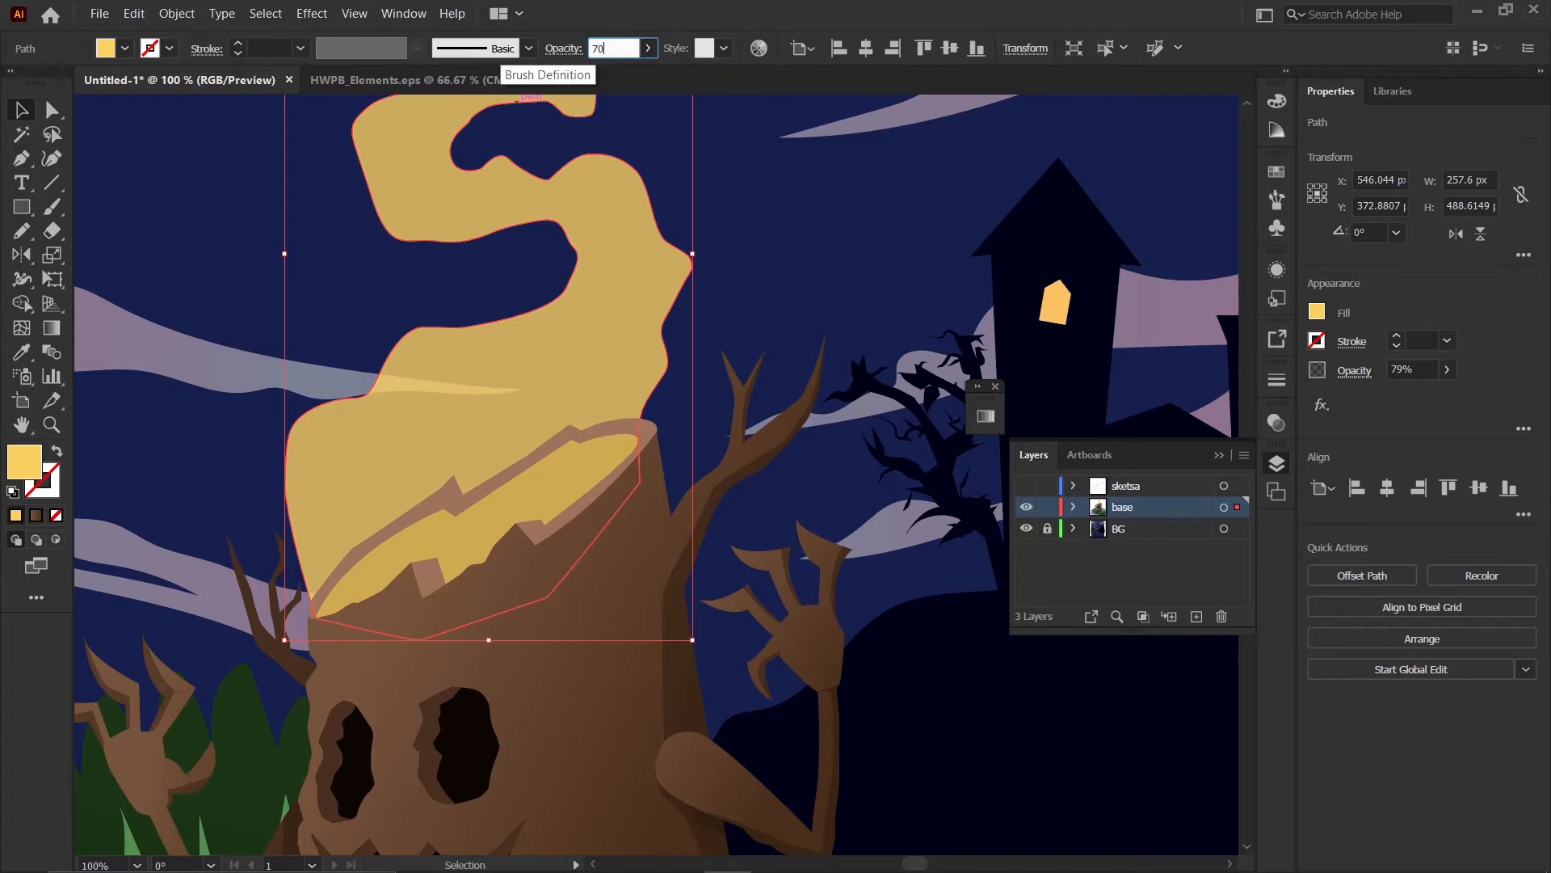
key(Return)
click(727, 252)
- Set the yellow smoke's blending mode to Screen
click(585, 240)
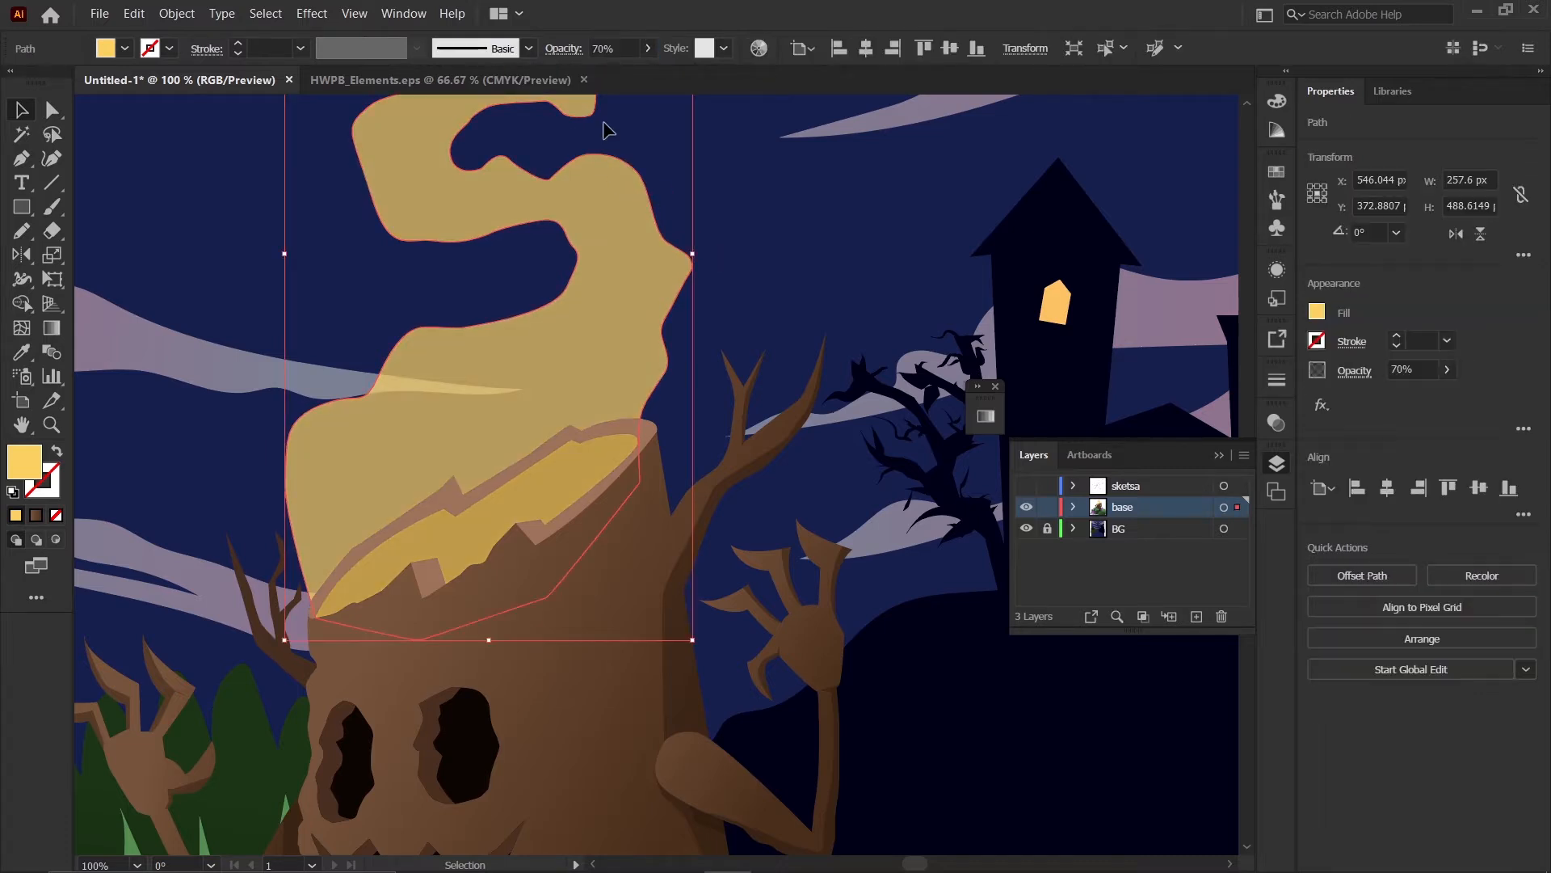
click(572, 49)
click(414, 83)
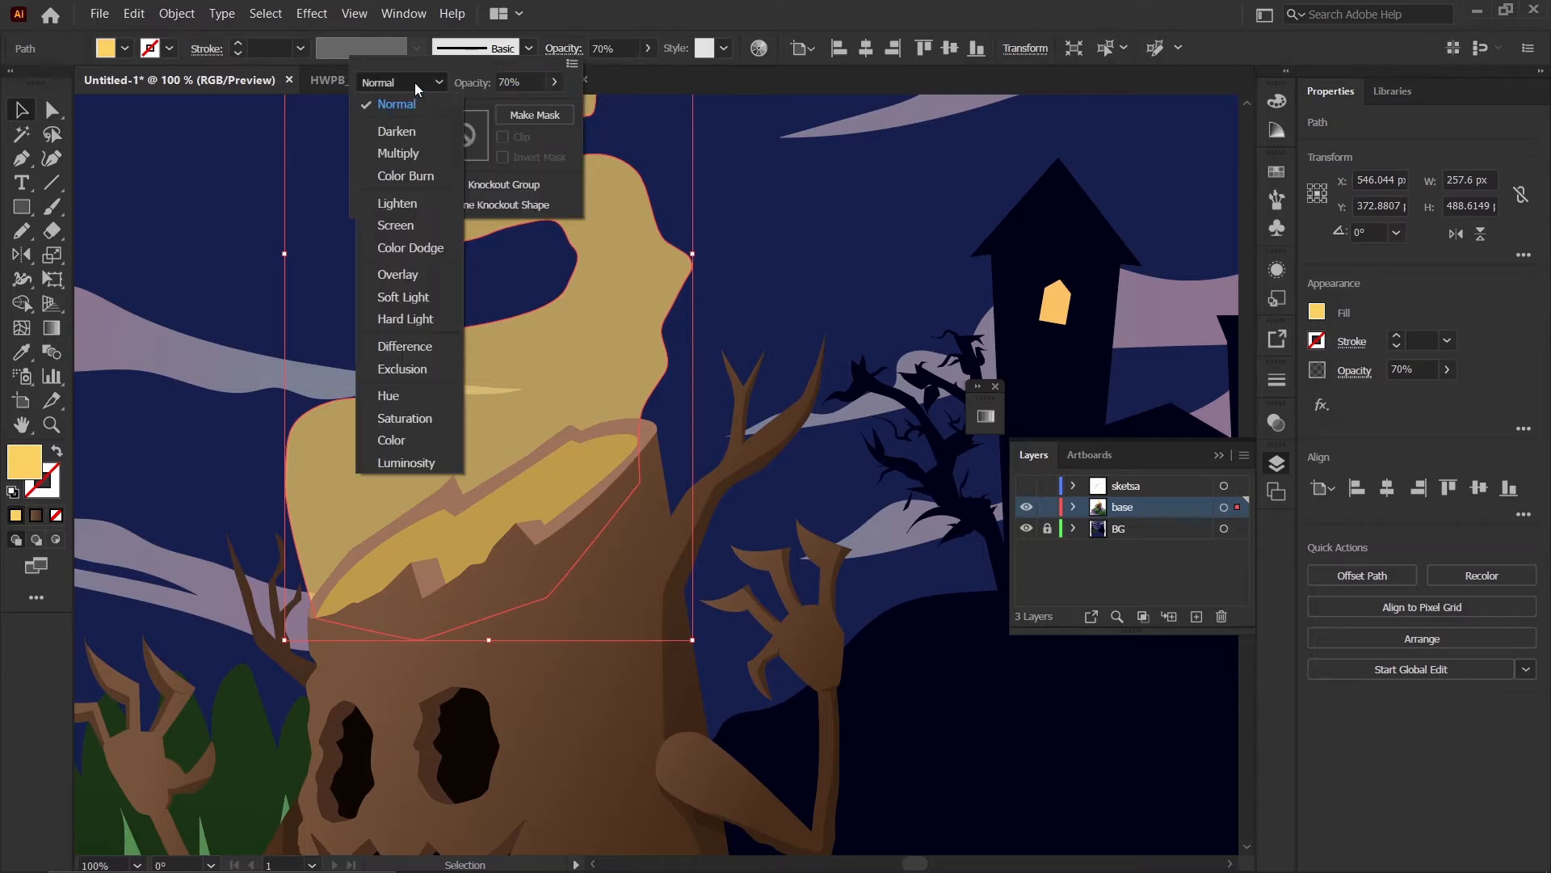
click(415, 226)
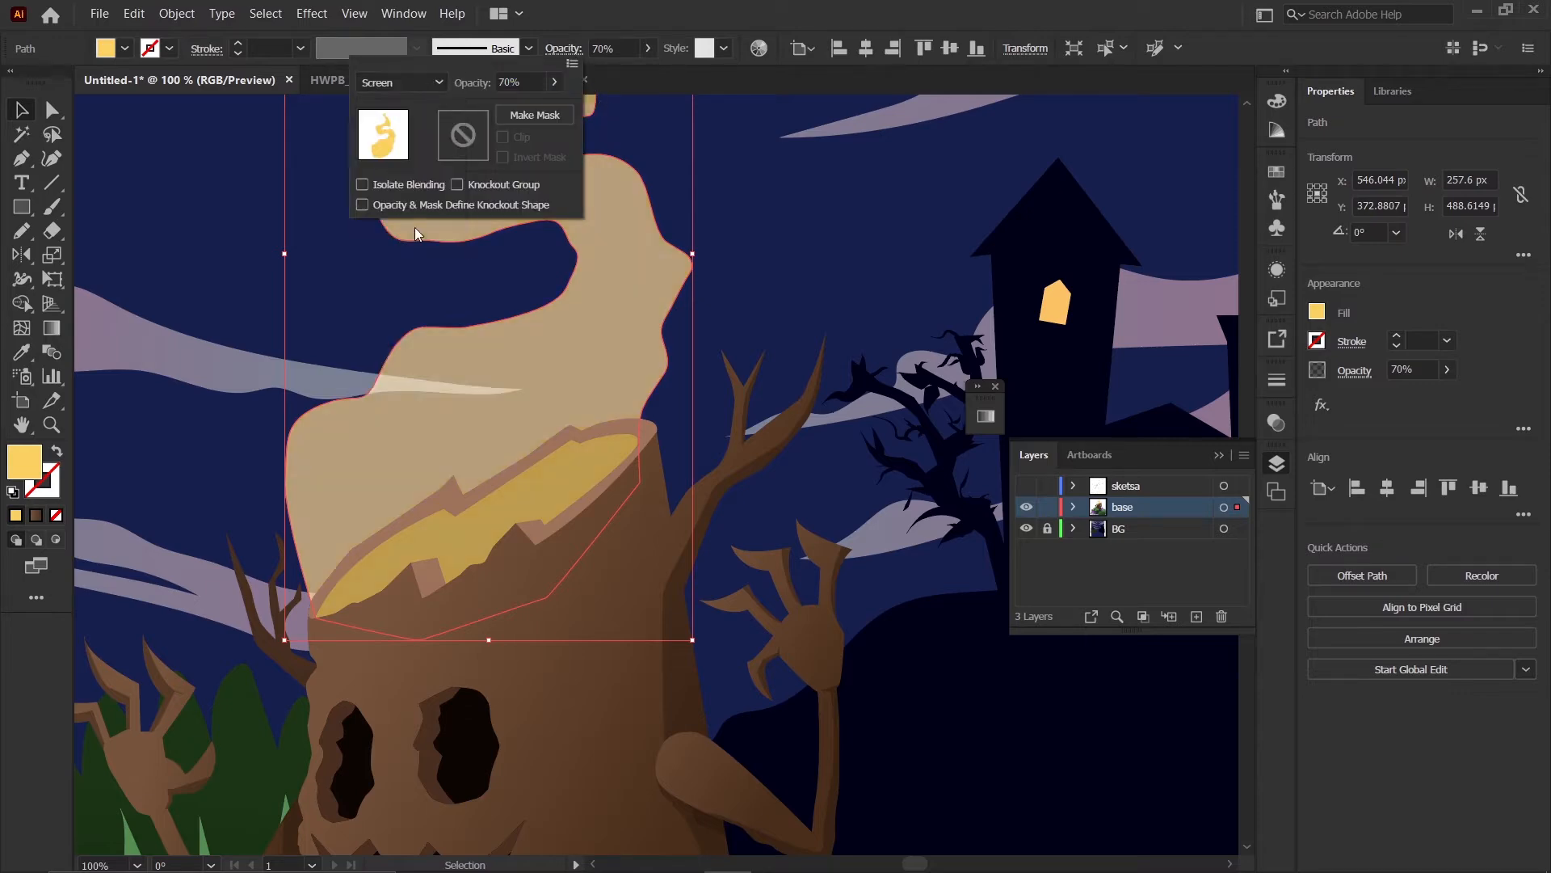
key(ctrl+minus)
key(ctrl+minus)
key(ctrl+minus)
scroll(593, 296, up, 1)
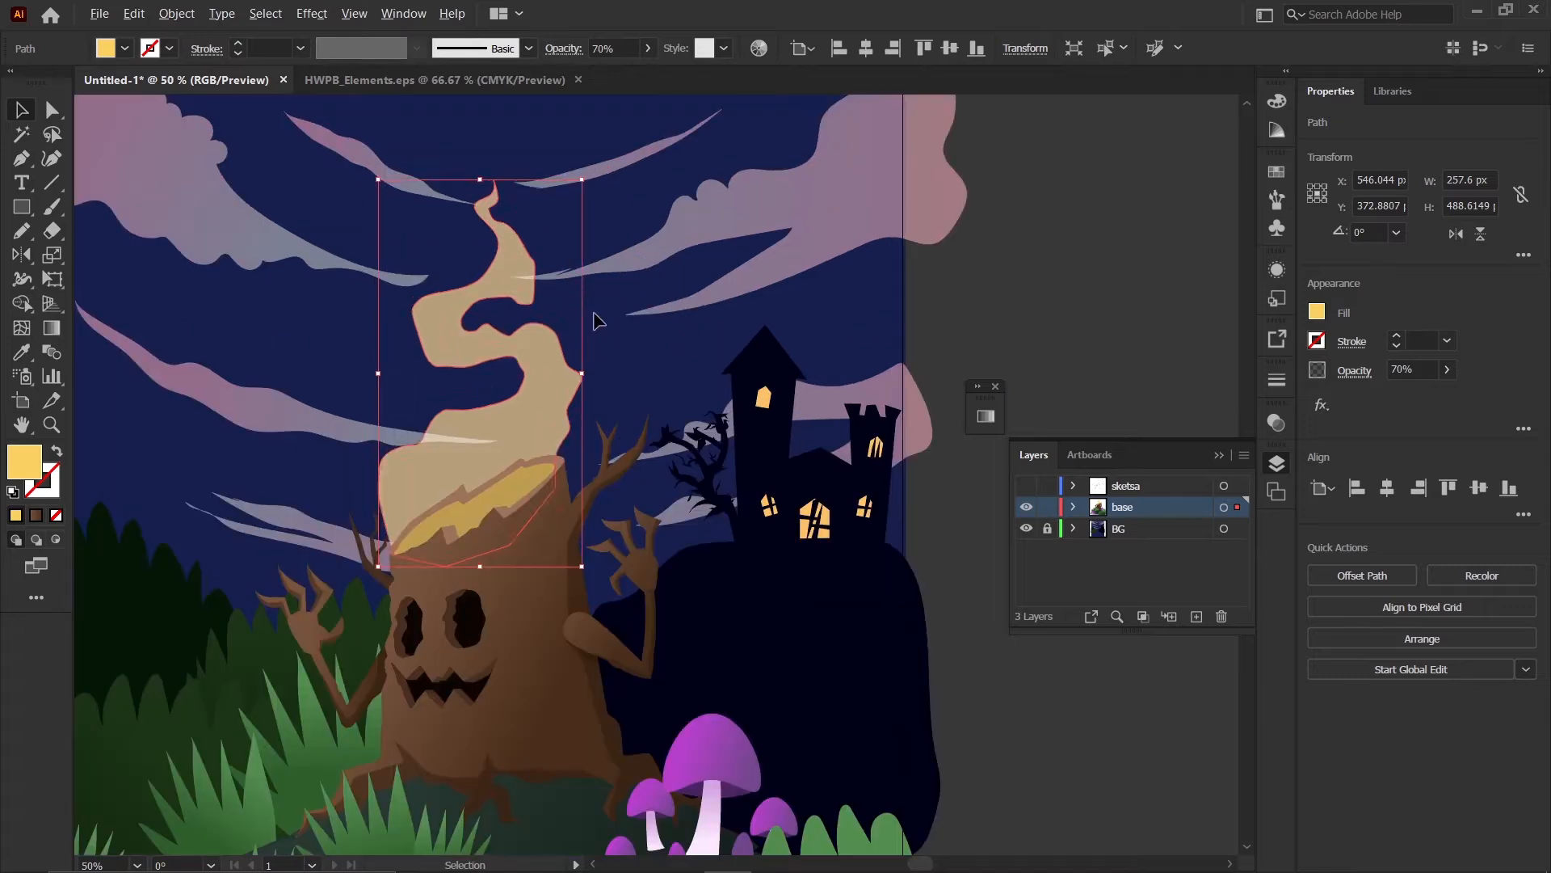
click(594, 315)
drag(543, 396, 555, 414)
key(ctrl+z)
click(975, 340)
- Draw a yellow square about 109 px wide at 100% opacity beside the artboard and place a copy directly below it
scroll(315, 231, down, 1)
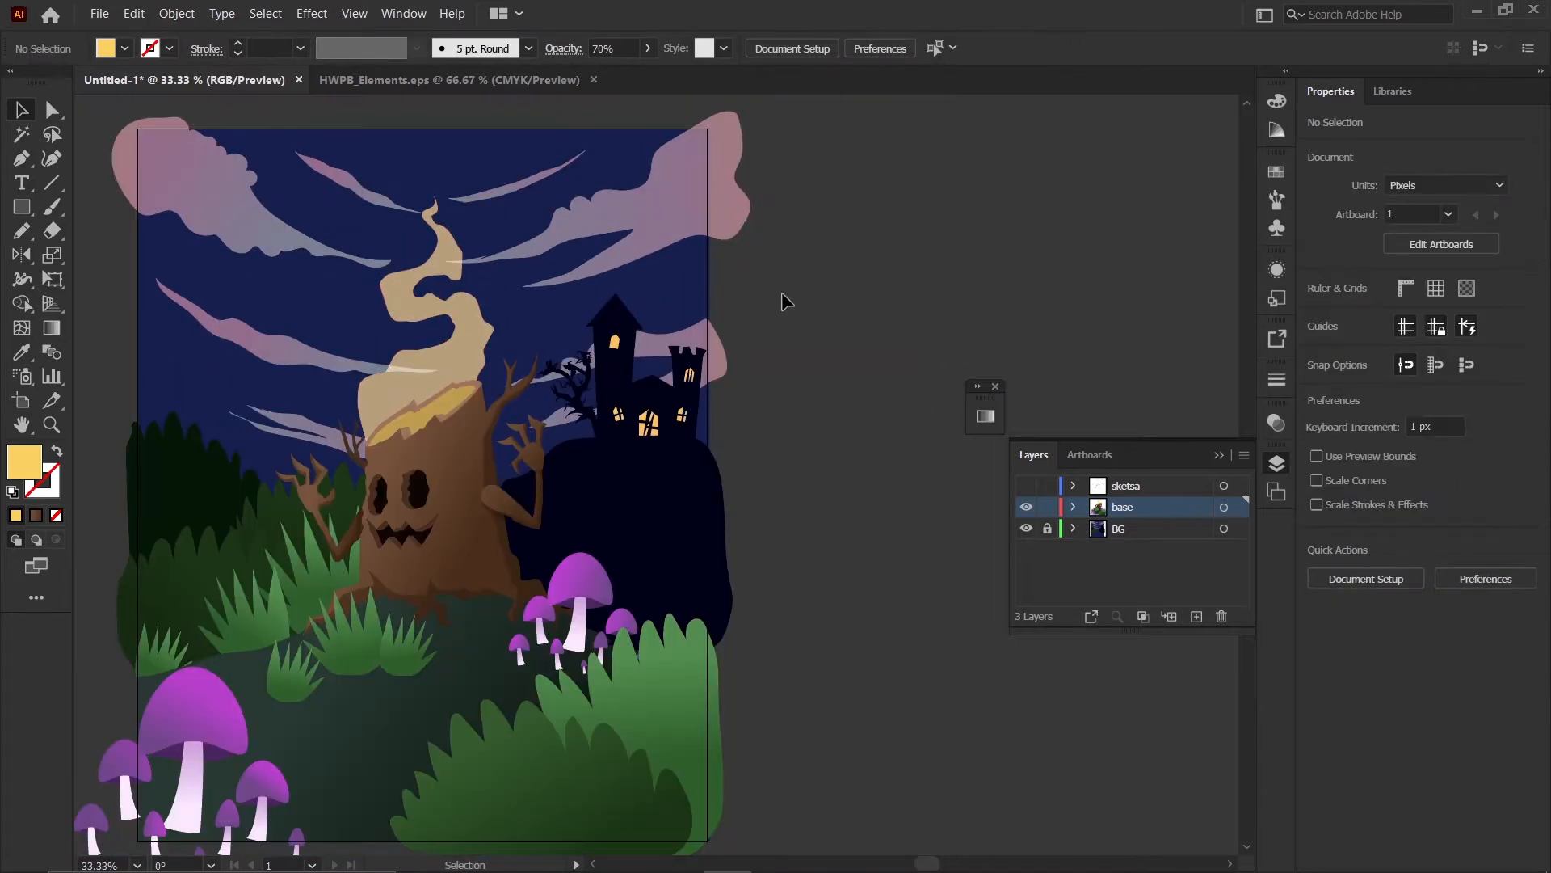
key(m)
drag(782, 294, 817, 425)
key(v)
click(809, 371)
scroll(801, 360, up, 1)
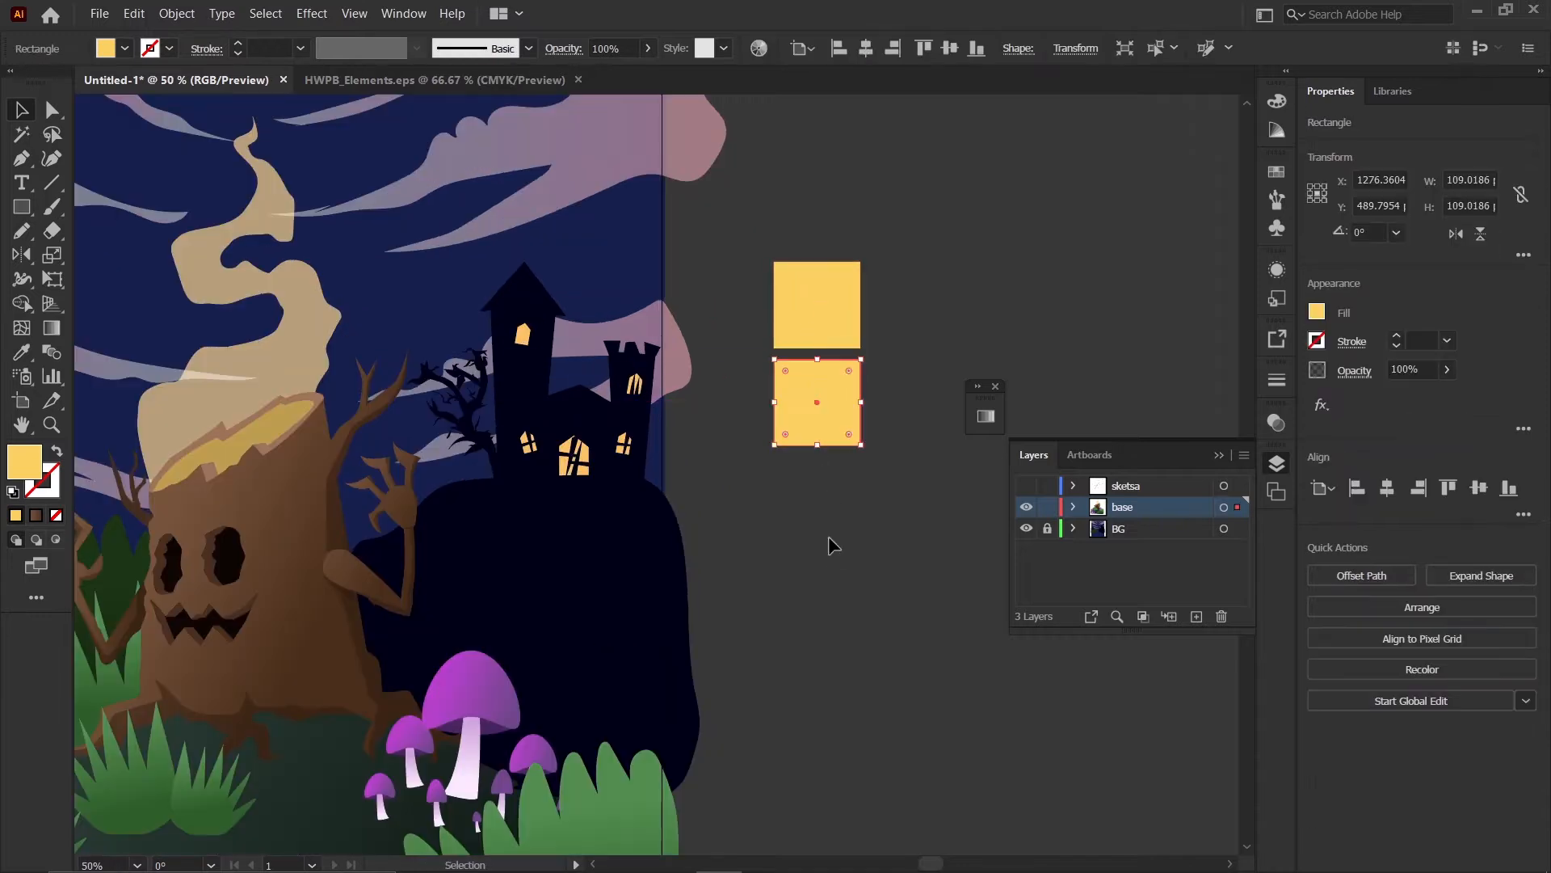
click(828, 537)
- Apply a linear gradient to the smoke and sample the upper square's yellow for its starting color stop
click(297, 325)
key(g)
click(297, 325)
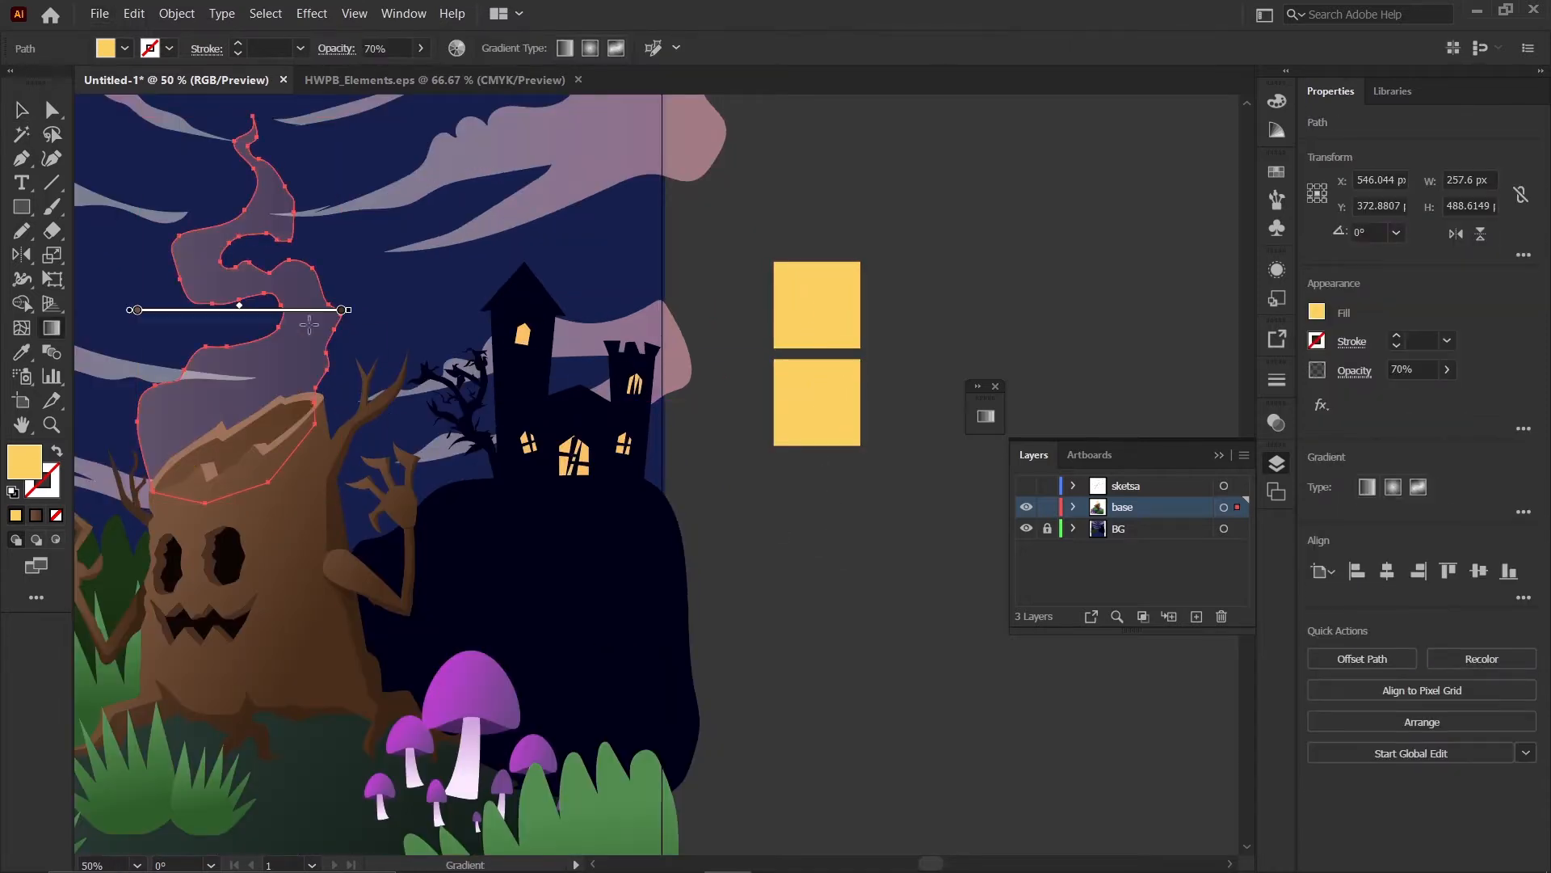
click(978, 390)
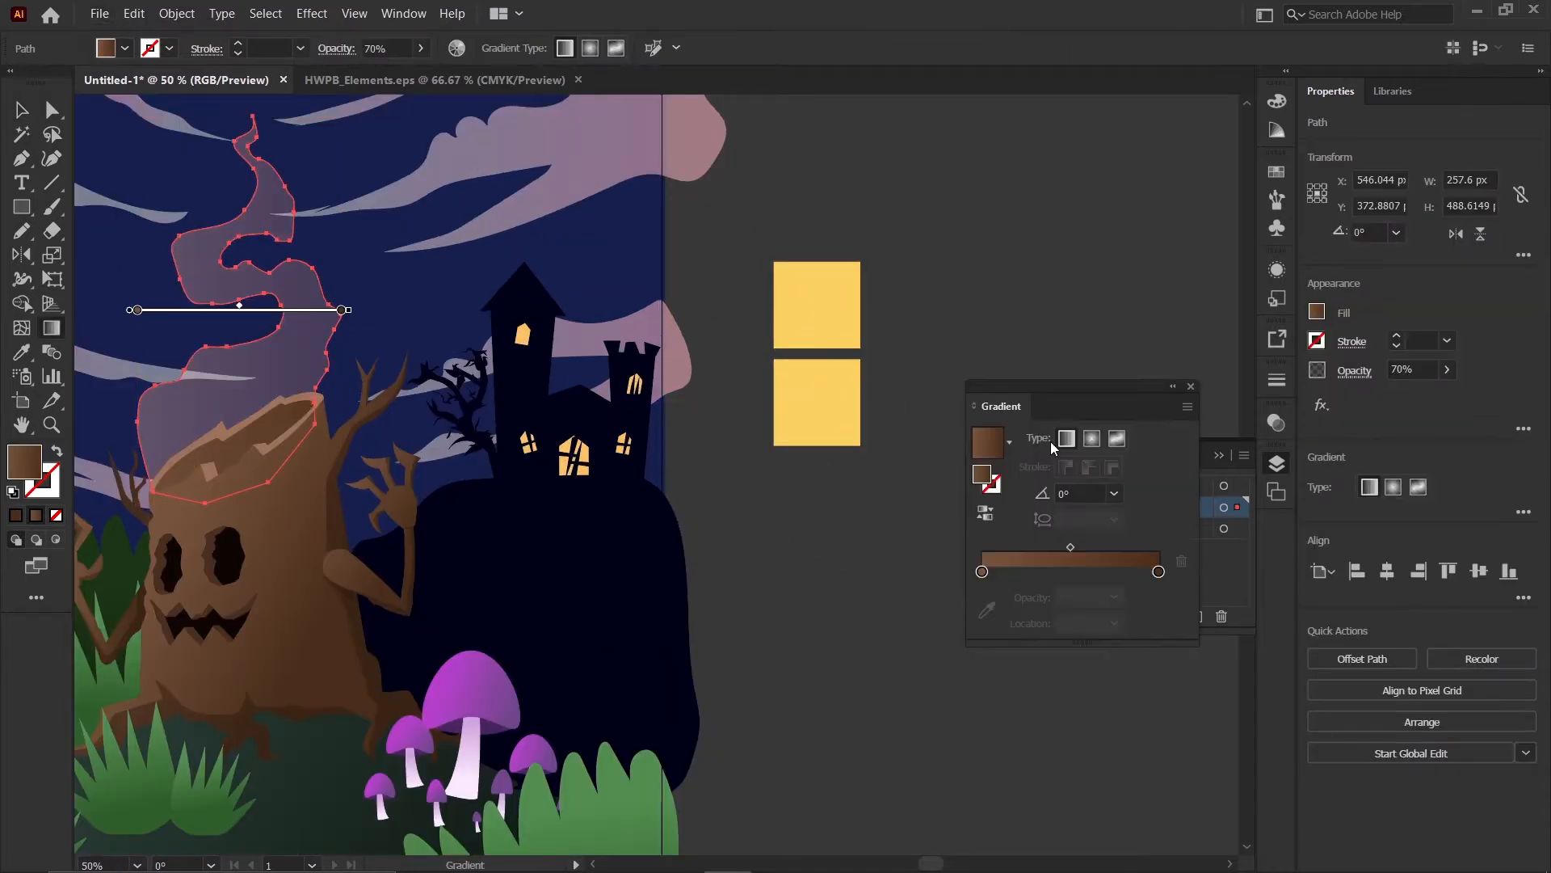
click(982, 571)
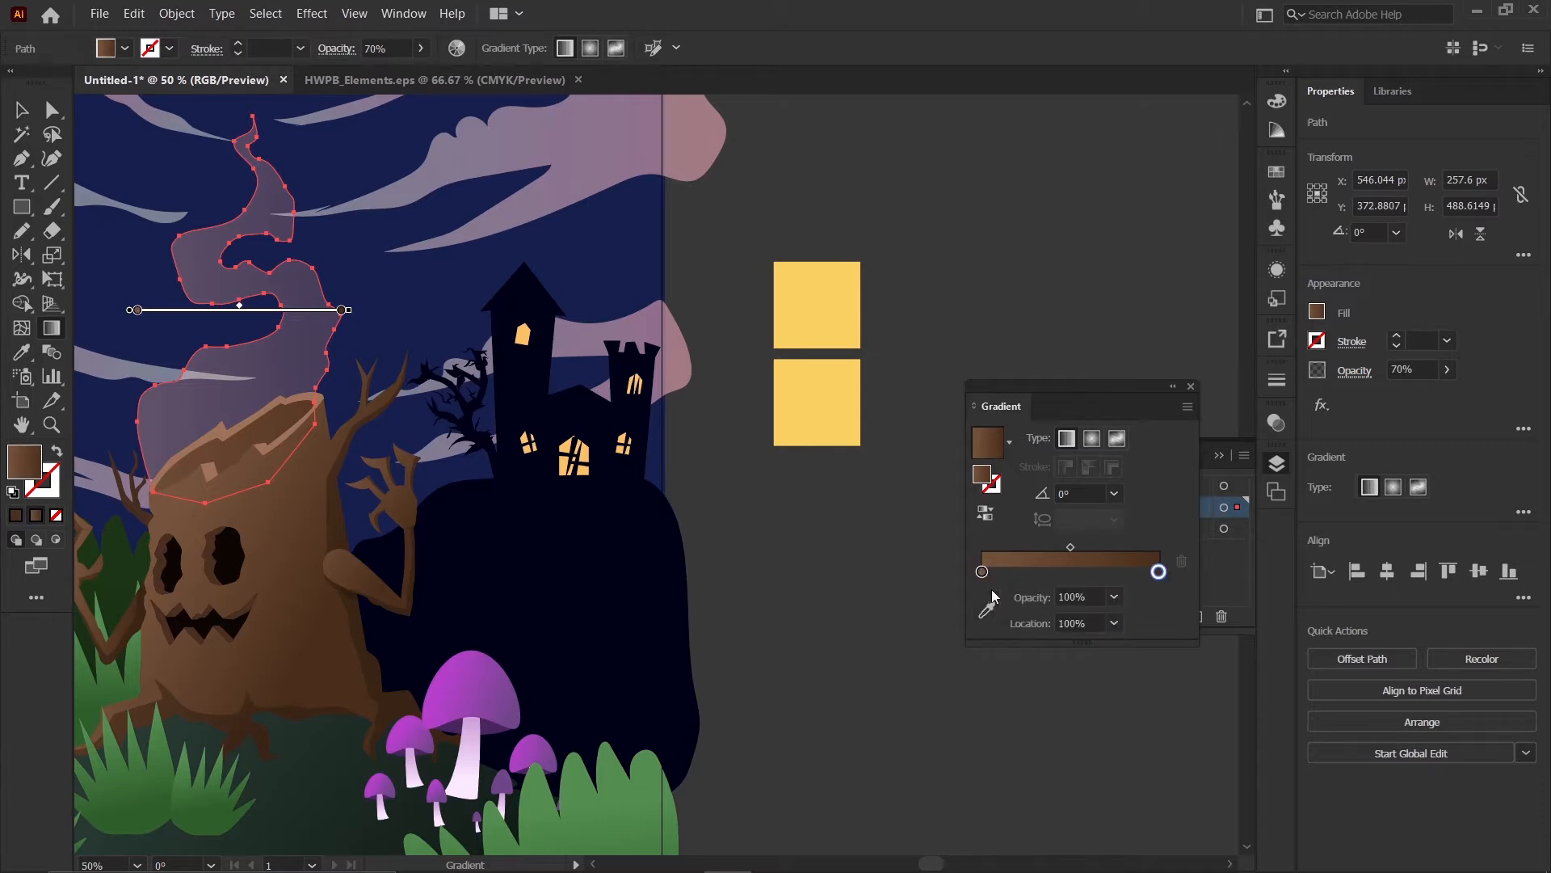
click(986, 611)
click(830, 312)
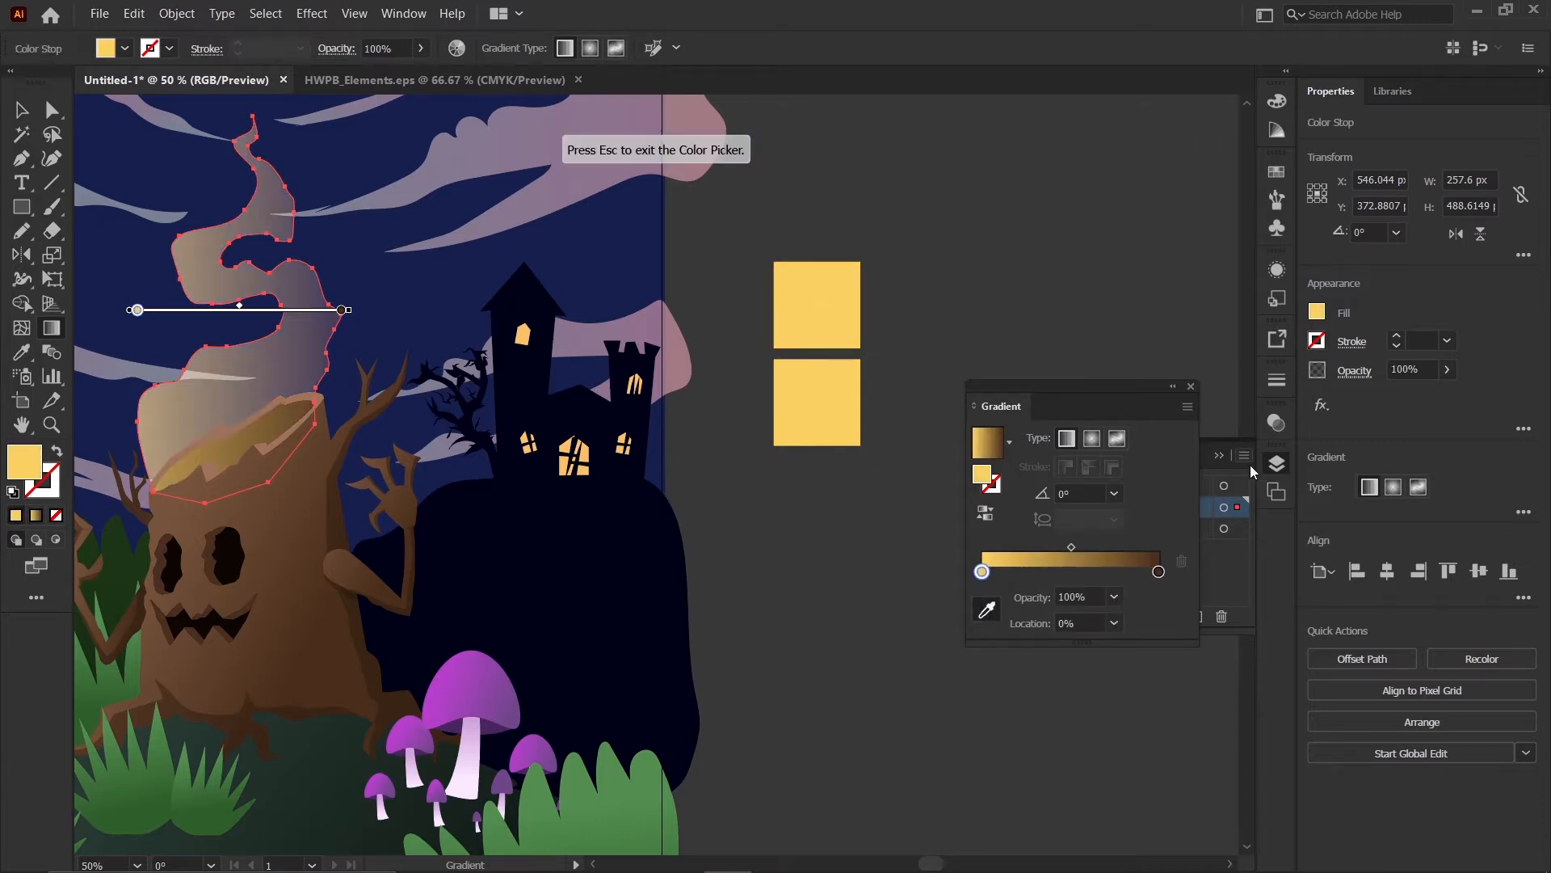
- Give the smoke gradient's ending color stop the lower square's yellow and set that stop's opacity to 0%
click(1158, 571)
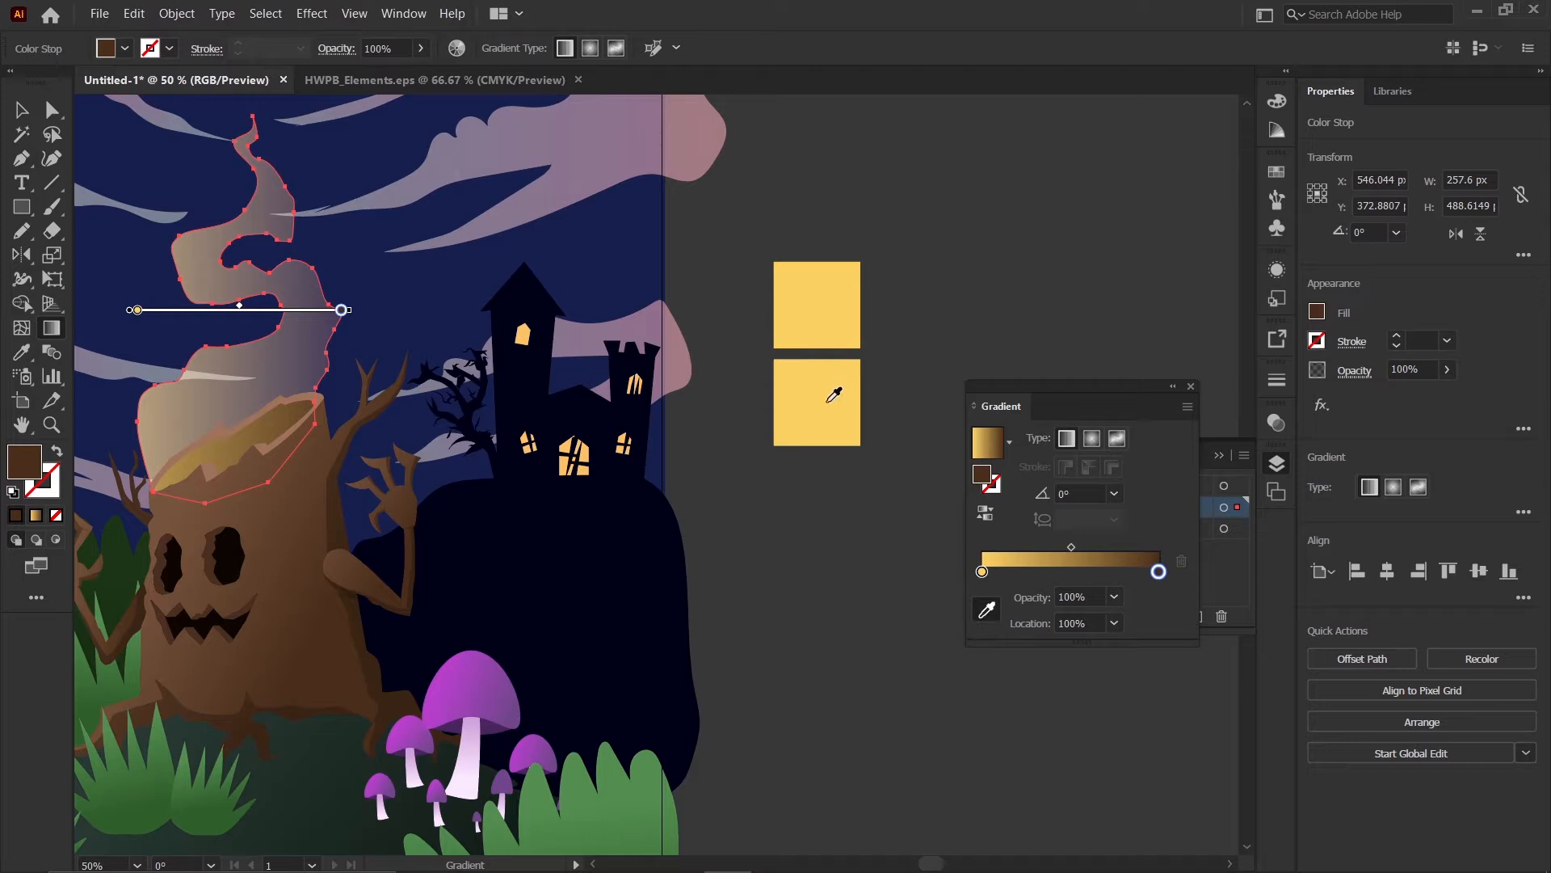
click(830, 400)
click(1093, 597)
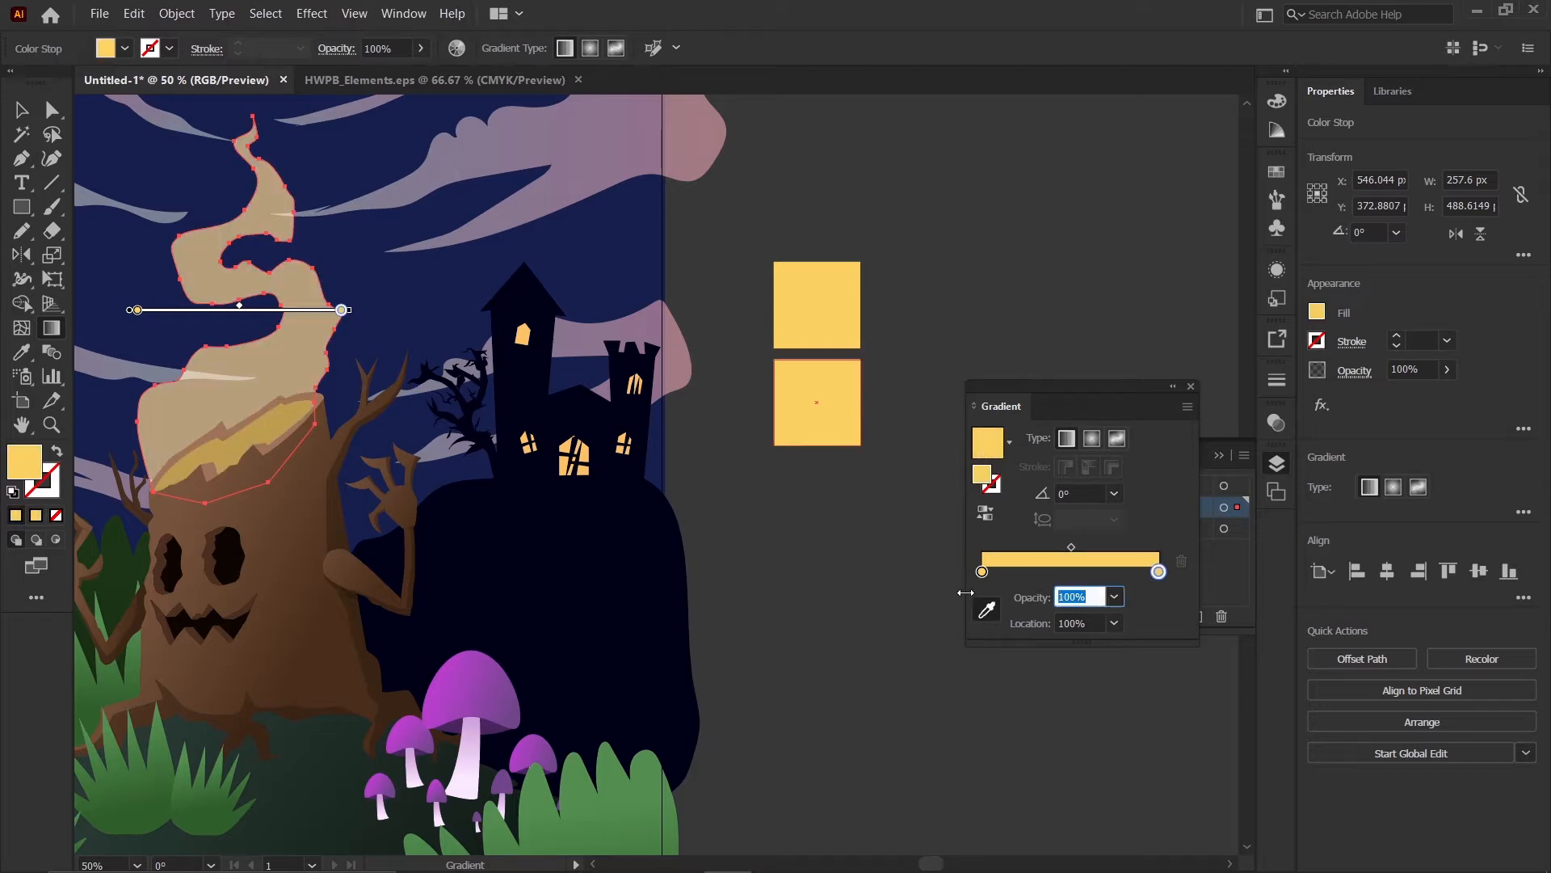
text(0)
key(Return)
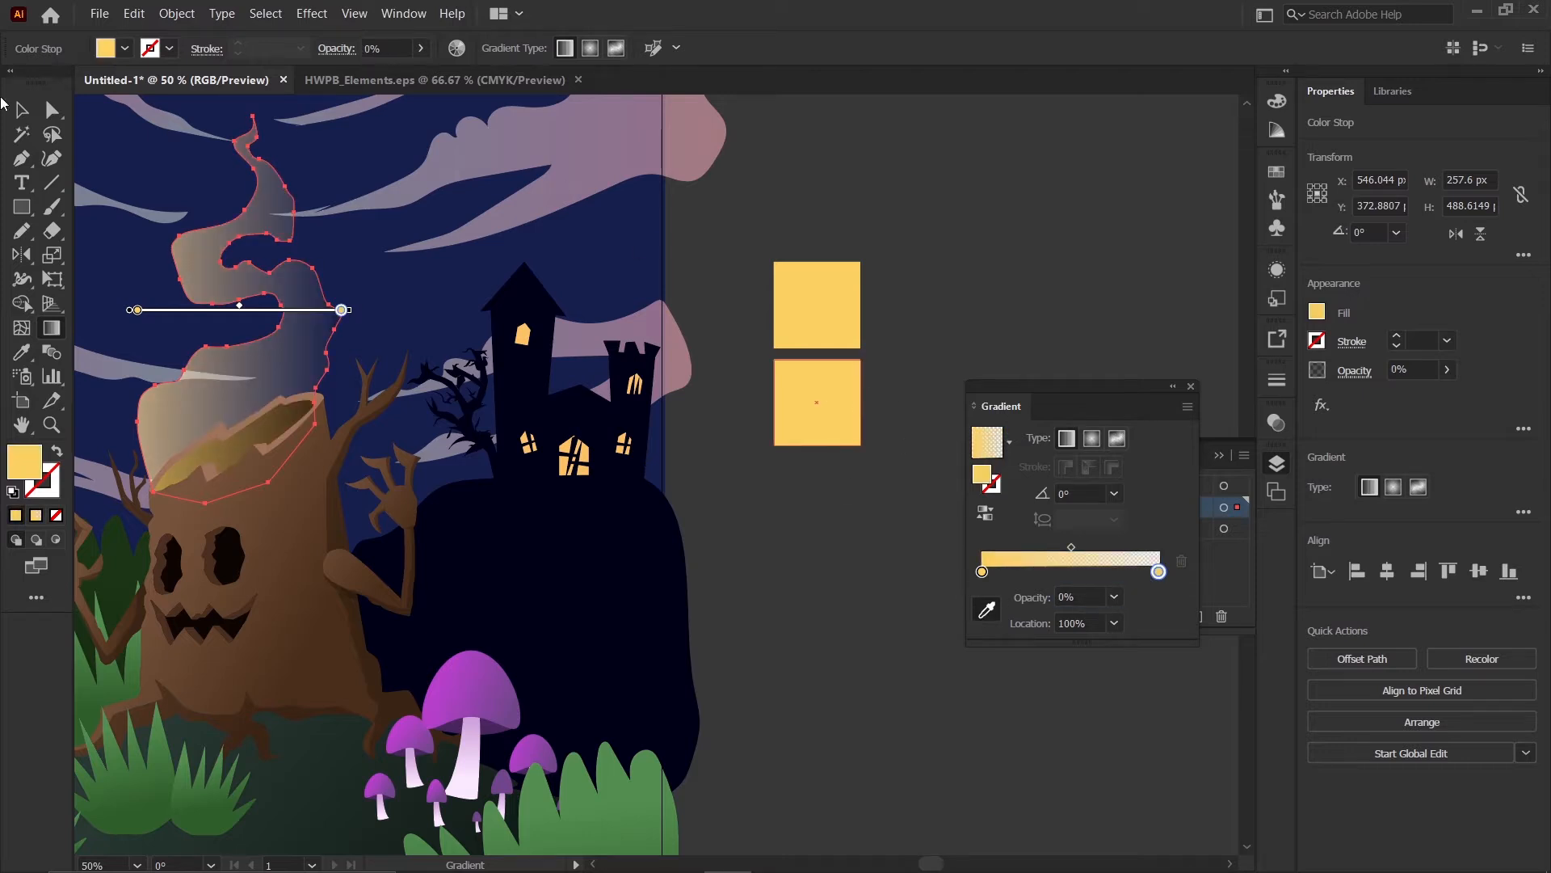
click(19, 110)
click(972, 270)
- Redirect the smoke's gradient to run from the stump opening up to the smoke's tip at an angle of about 95°
scroll(742, 414, down, 2)
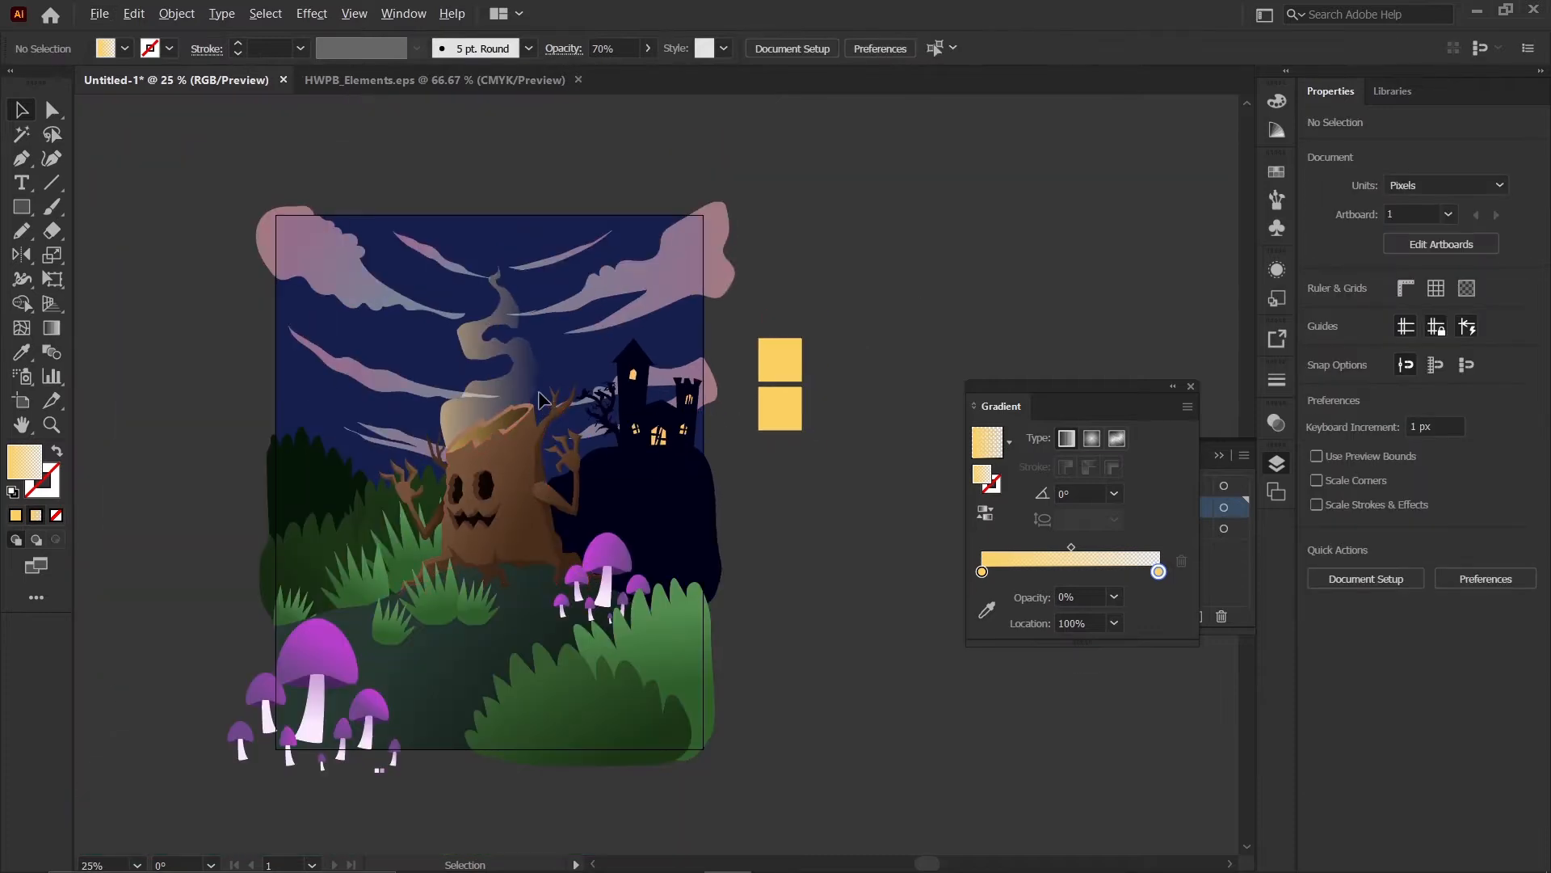
scroll(540, 399, up, 1)
scroll(548, 372, up, 1)
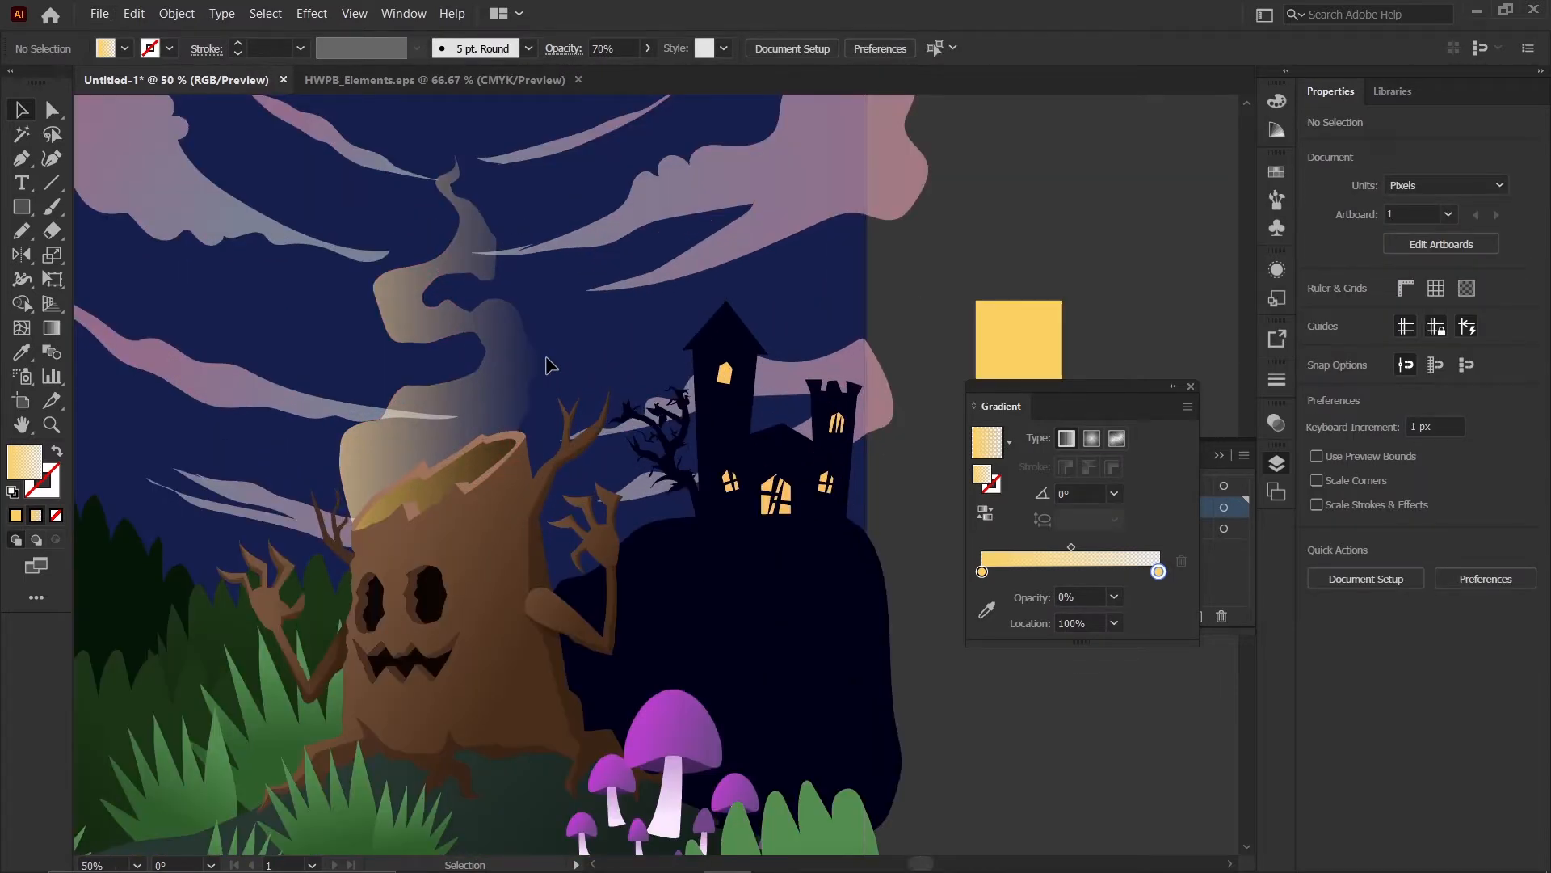
scroll(533, 362, up, 1)
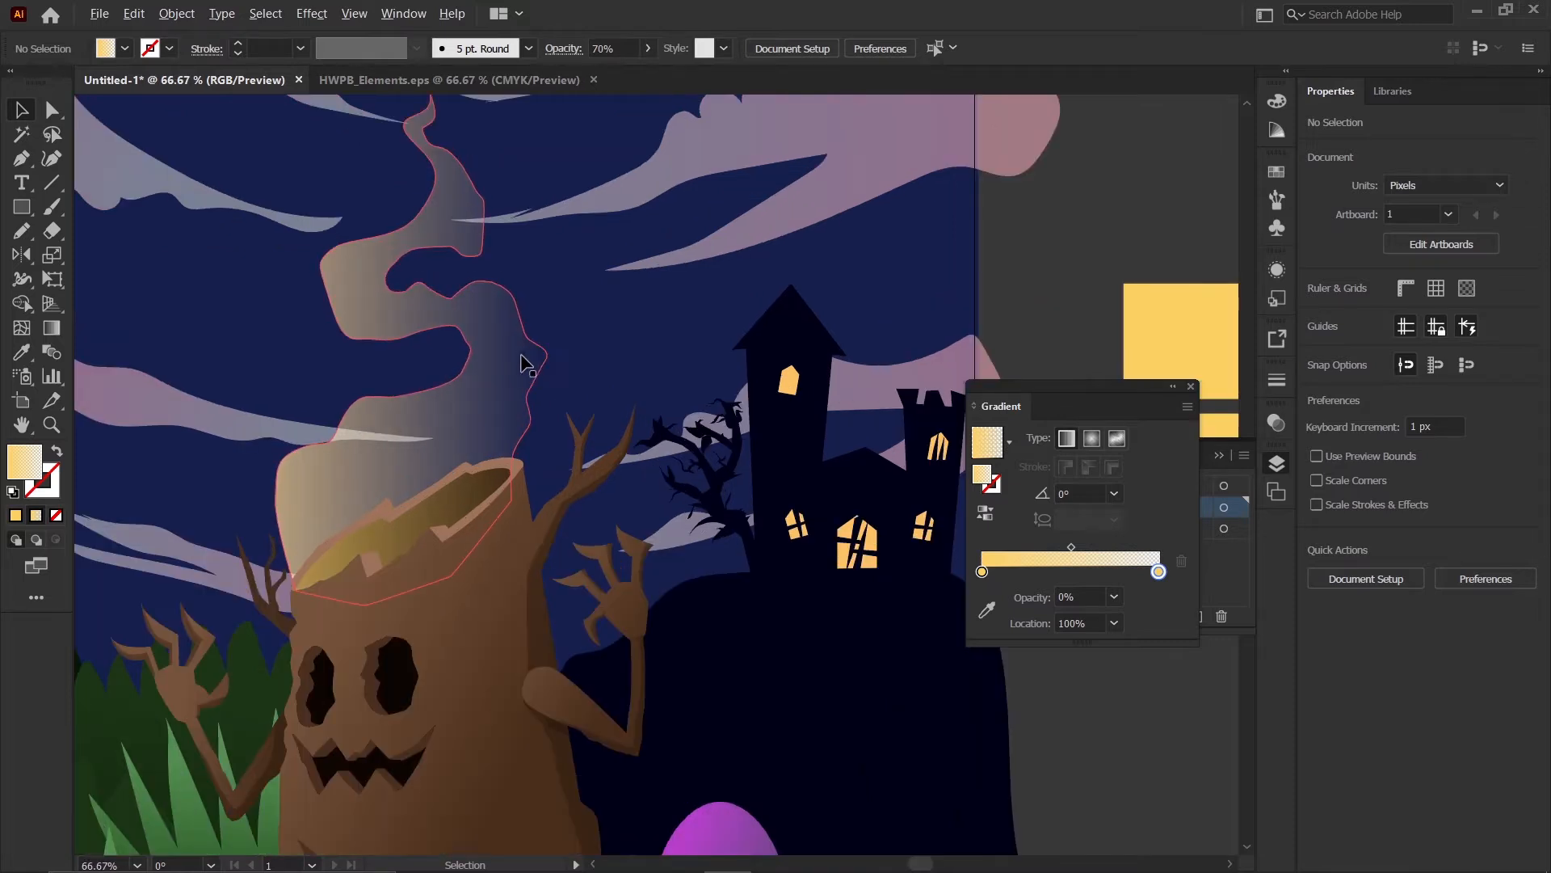
scroll(524, 363, down, 1)
key(g)
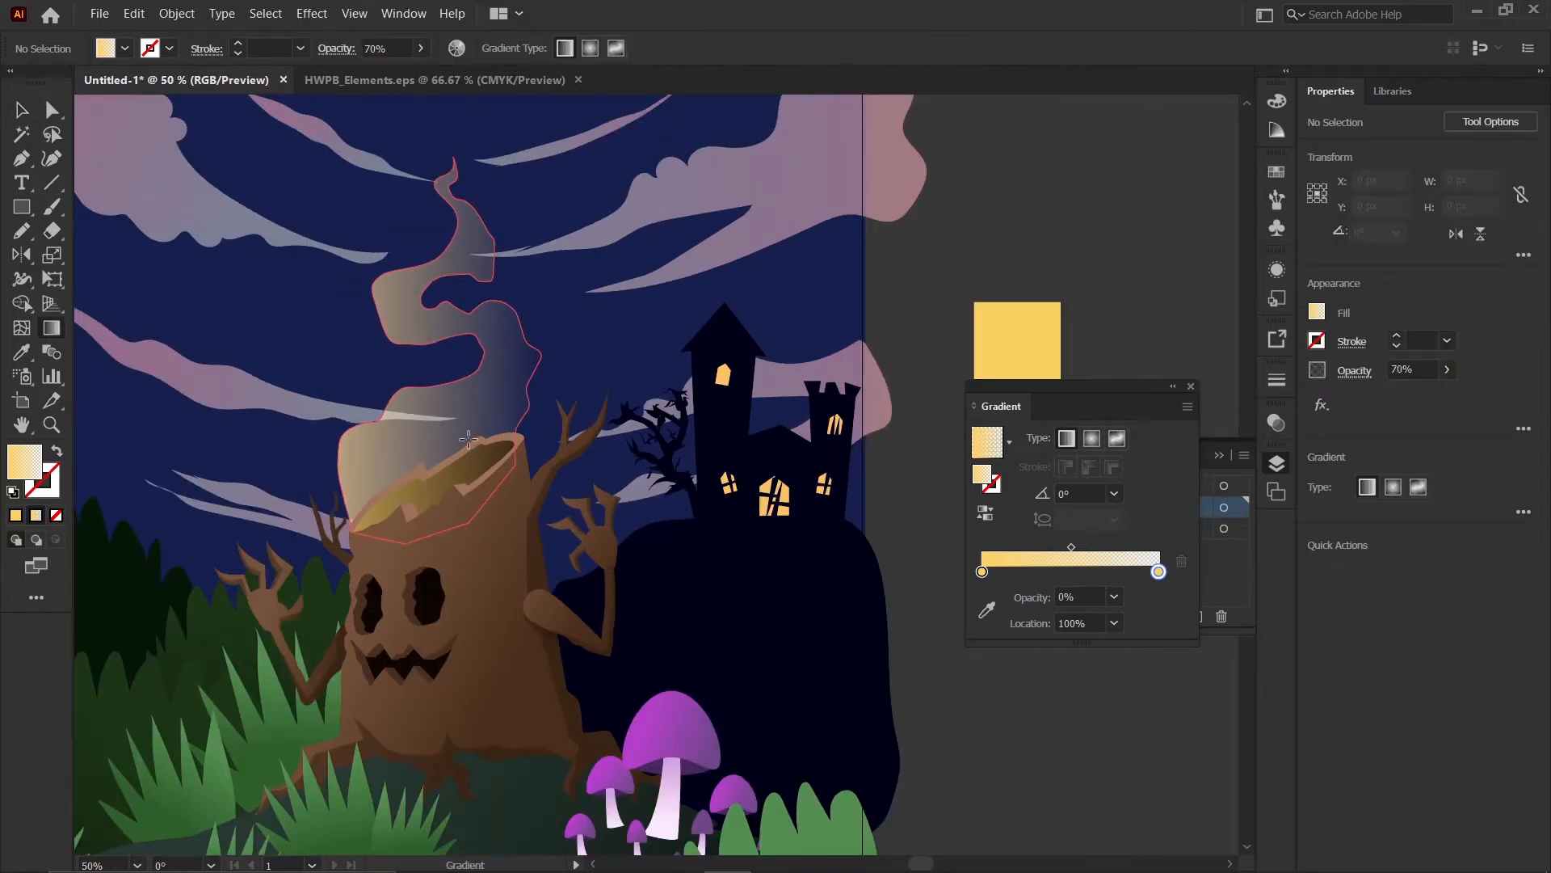
click(508, 419)
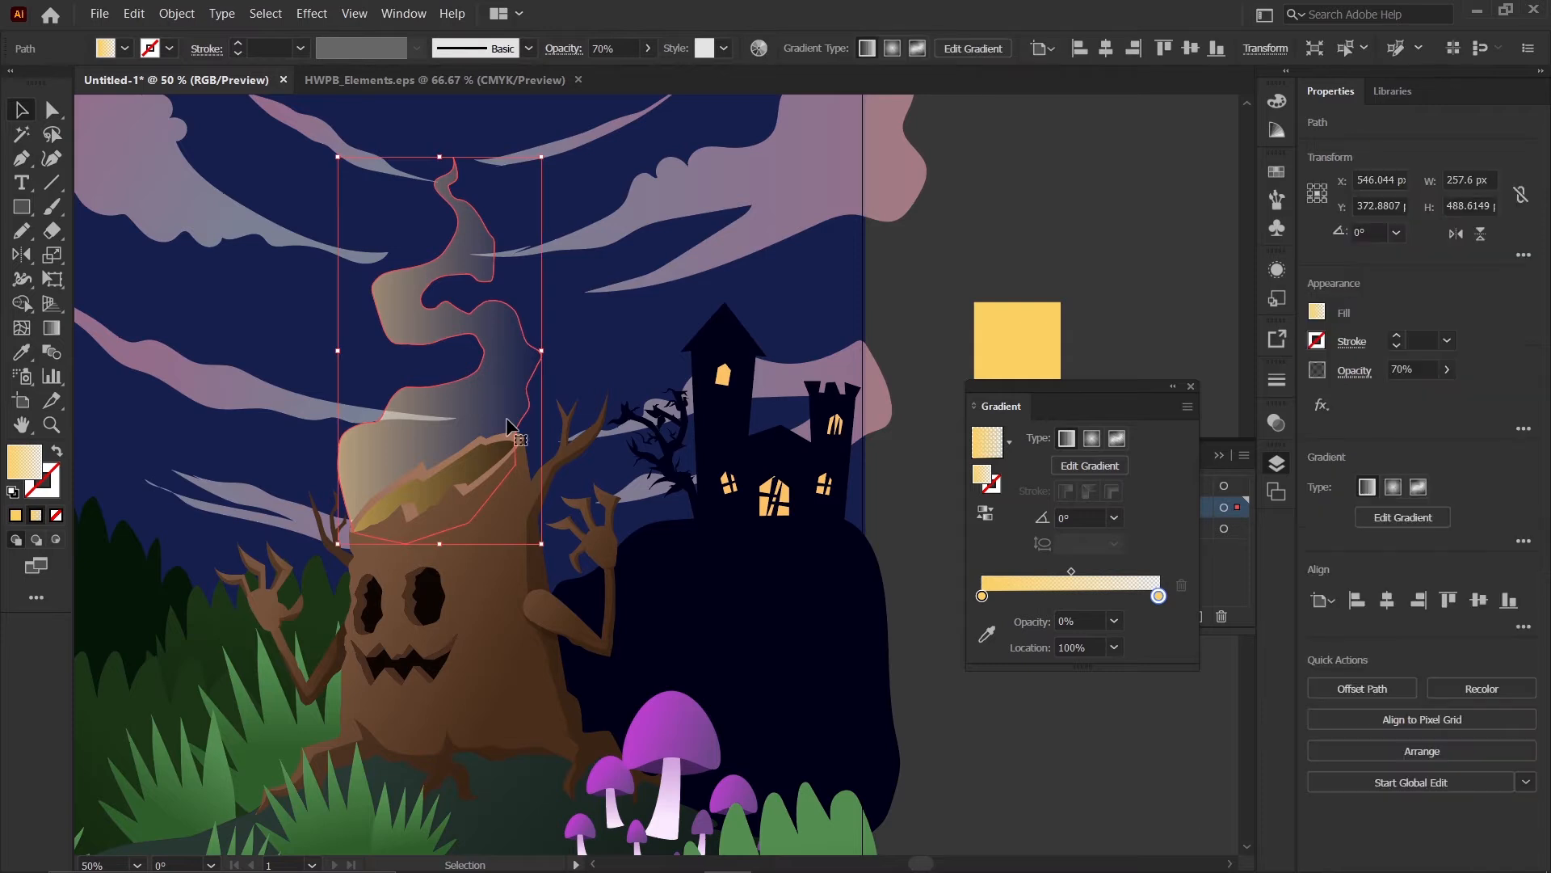
drag(452, 478, 426, 185)
key(ctrl+minus)
mouse_move(479, 394)
mouse_down()
mouse_move(460, 189)
mouse_move(434, 192)
mouse_up()
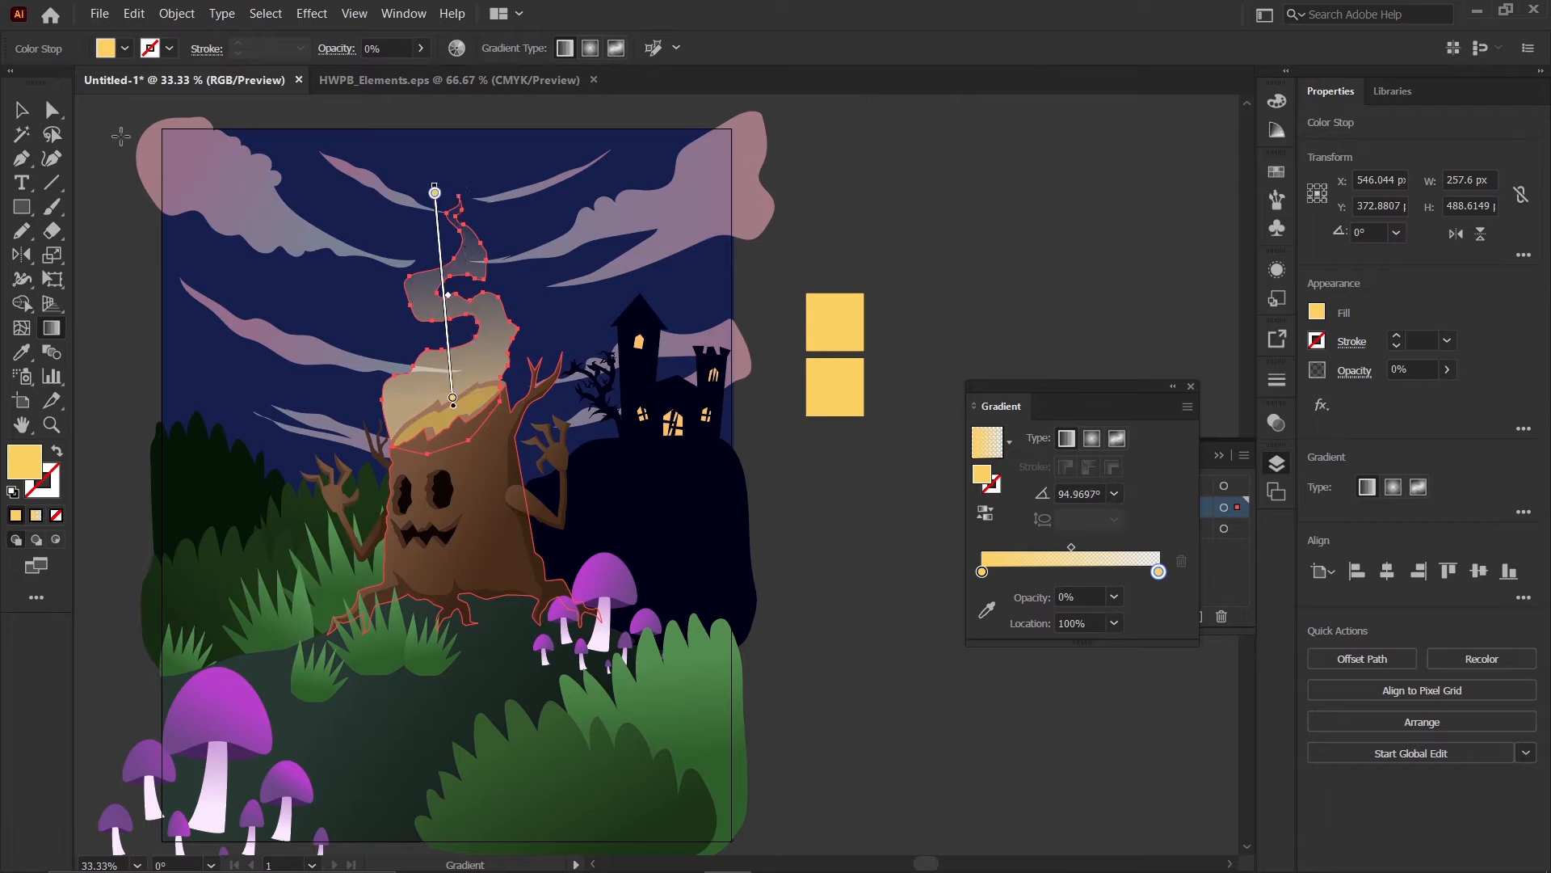
click(33, 121)
click(915, 221)
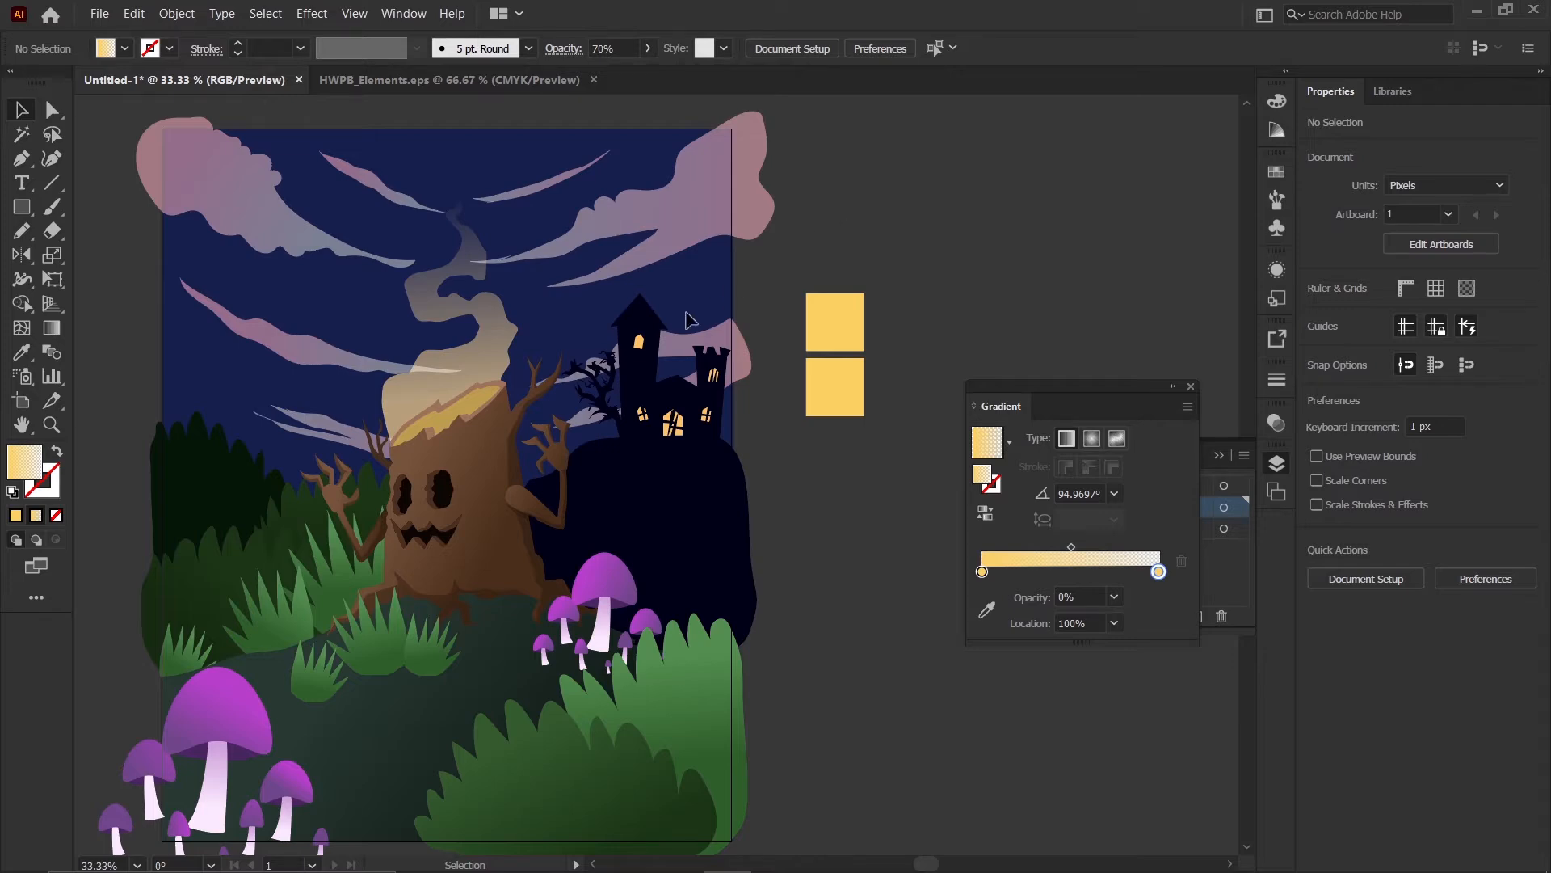
scroll(467, 391, up, 2)
click(493, 370)
scroll(548, 359, down, 2)
click(847, 465)
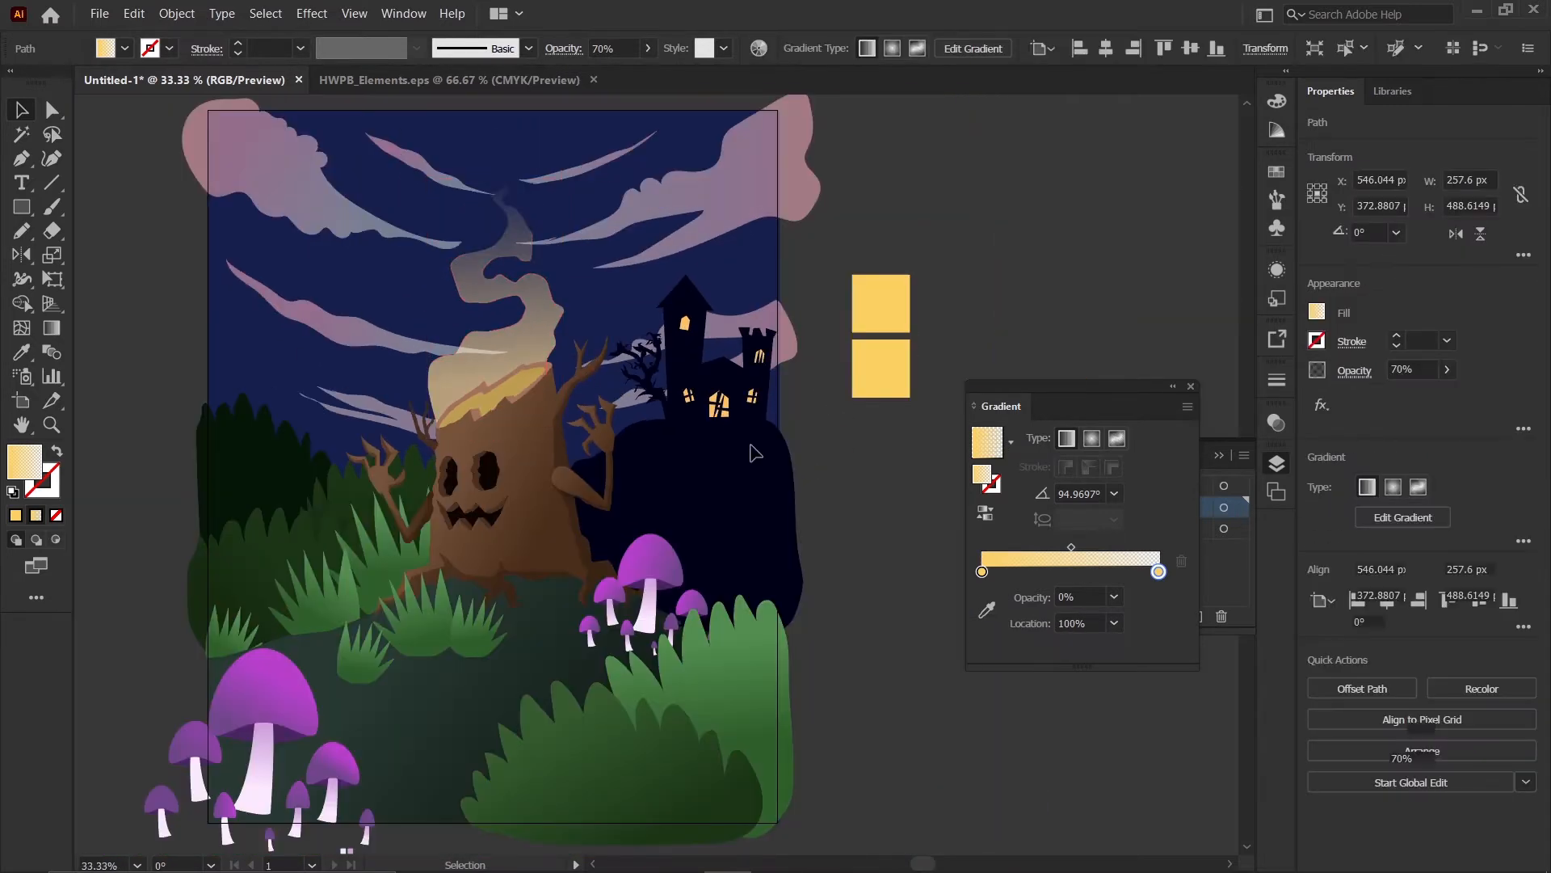
- Draw a closed freehand inner wisp about 196 by 276 px, rising from the stump opening inside the smoke, with the Pencil tool
scroll(535, 353, up, 1)
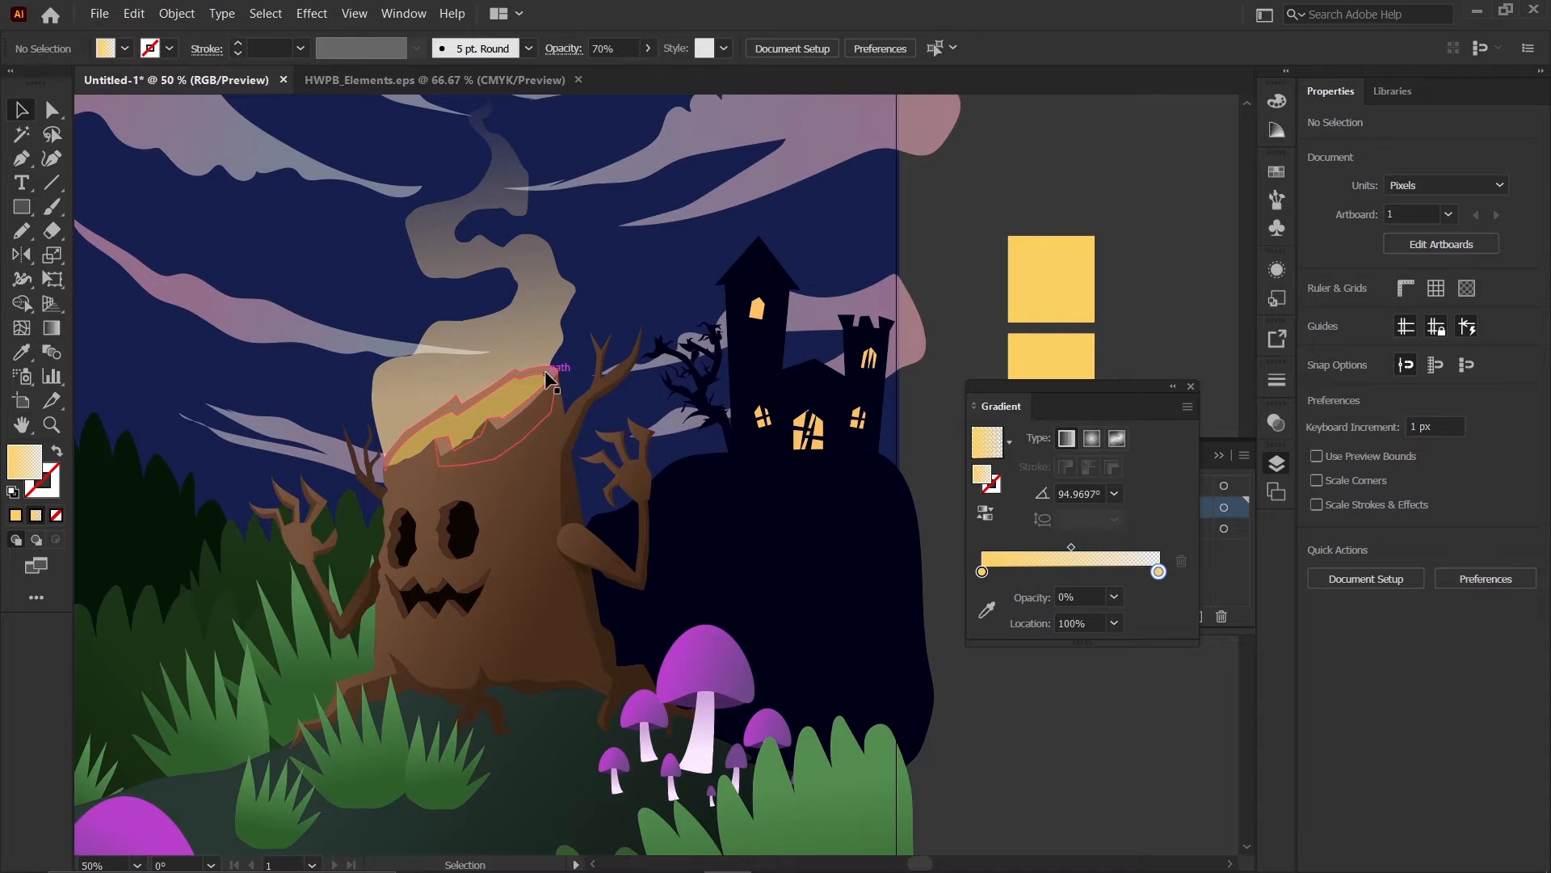
key(n)
scroll(432, 396, up, 2)
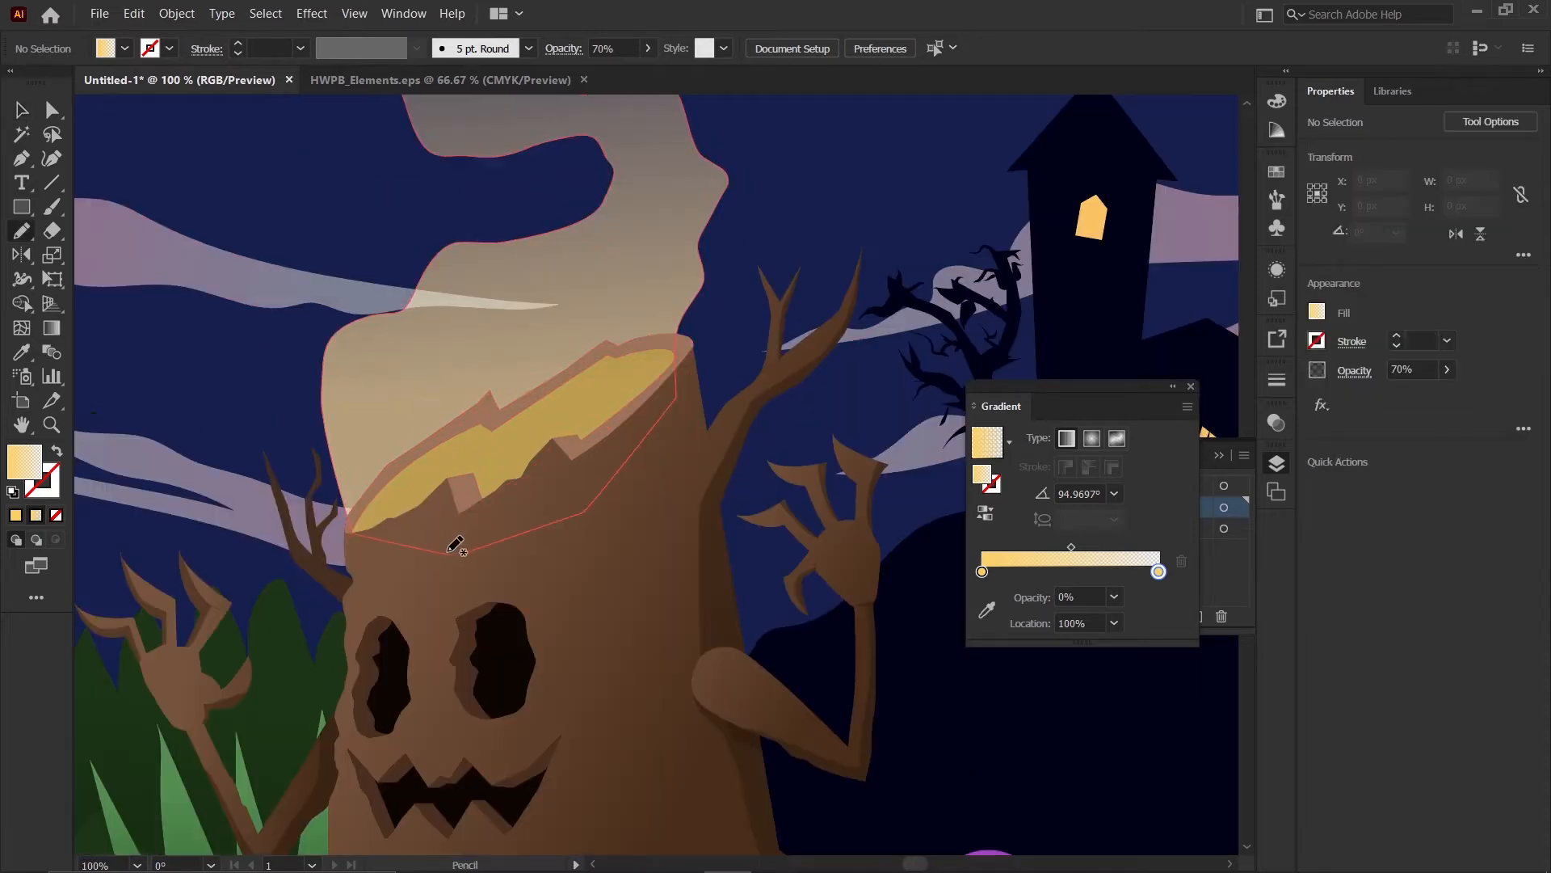
scroll(454, 531, up, 1)
scroll(441, 551, down, 1)
drag(441, 560, 407, 524)
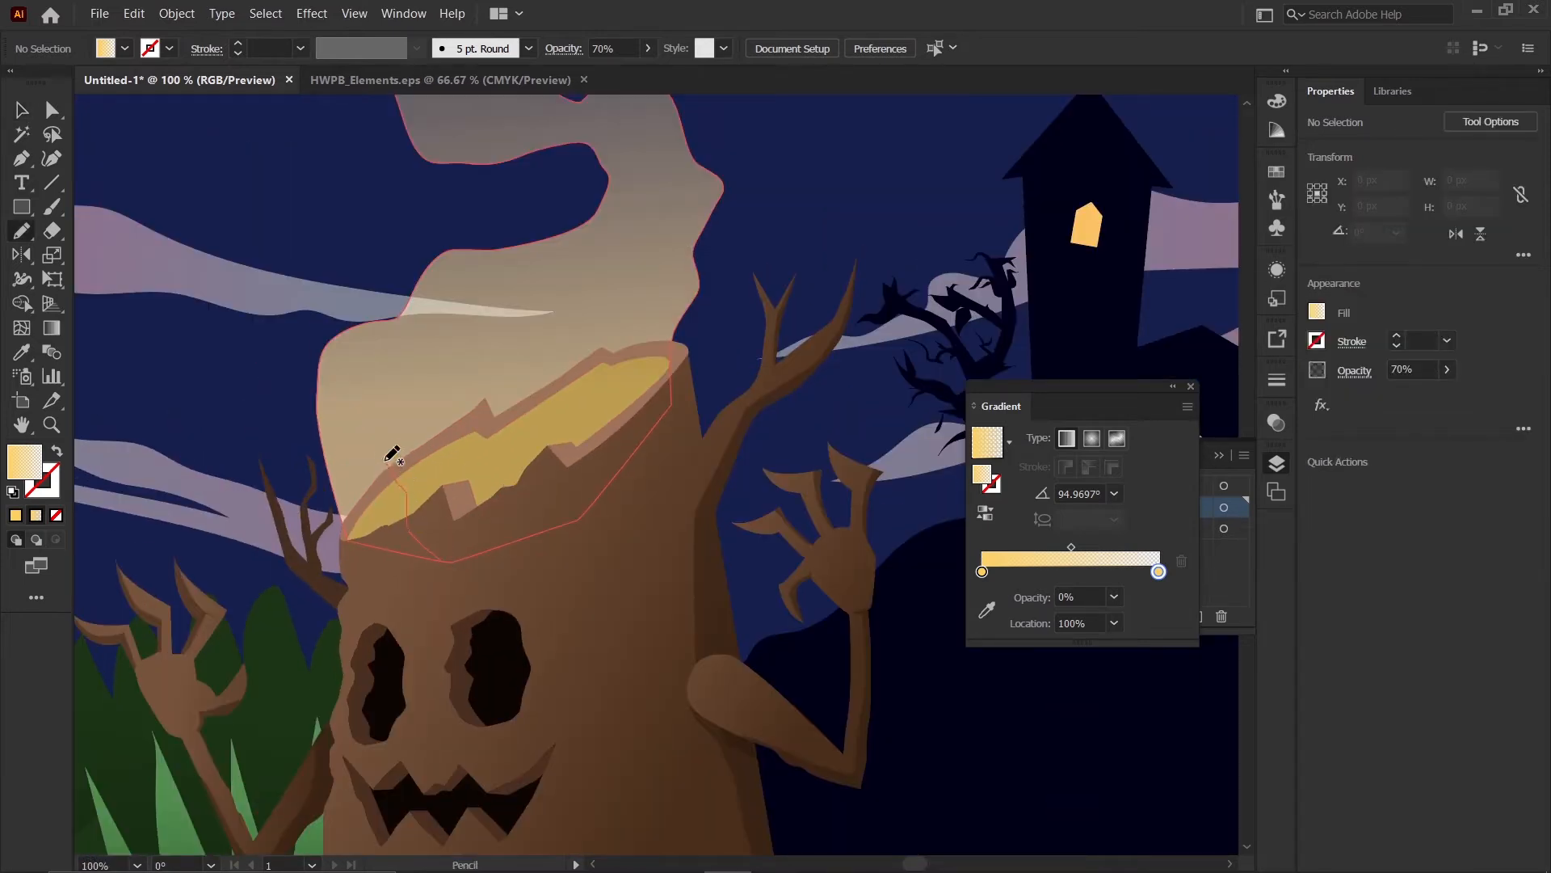
mouse_move(419, 383)
mouse_down()
mouse_move(451, 377)
mouse_move(469, 331)
mouse_move(516, 318)
mouse_up()
scroll(516, 318, down, 2)
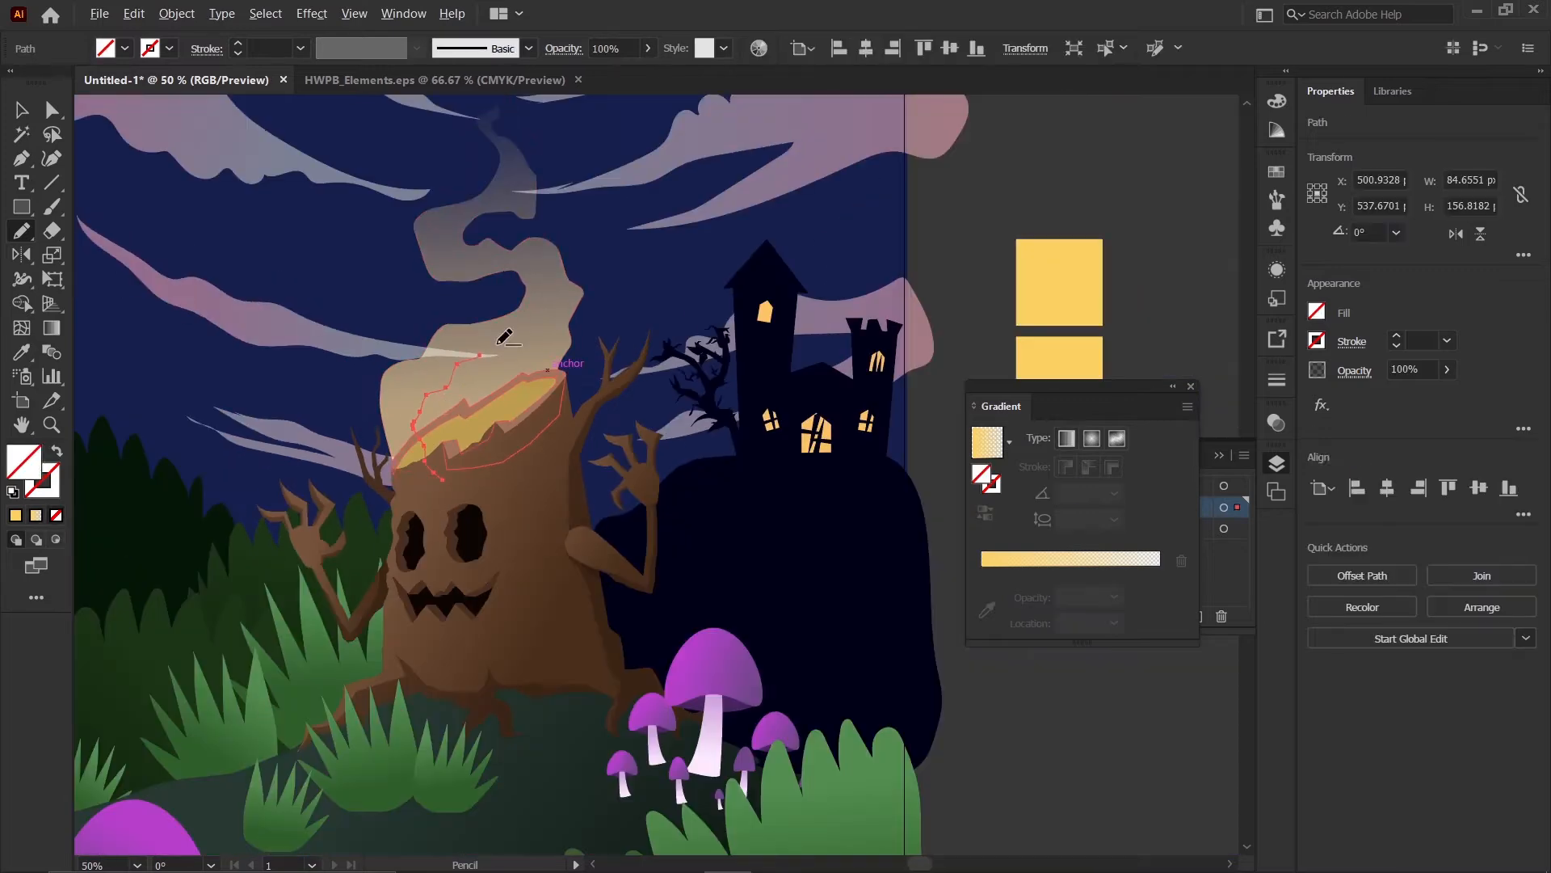
scroll(473, 365, up, 2)
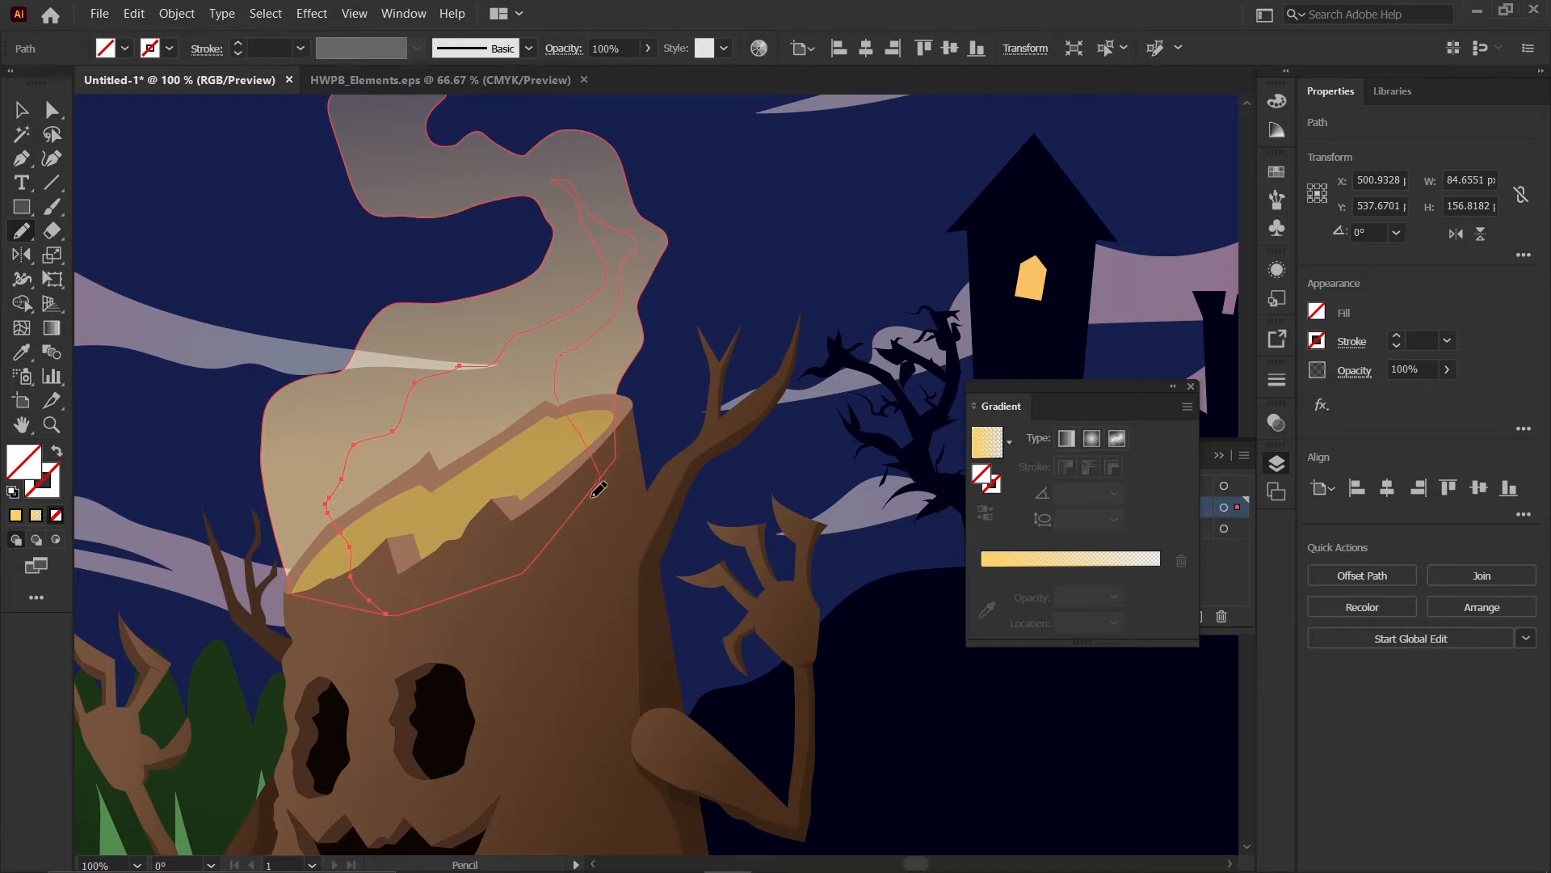
mouse_move(599, 488)
mouse_down()
mouse_move(483, 587)
mouse_move(388, 606)
mouse_up()
scroll(388, 605, down, 1)
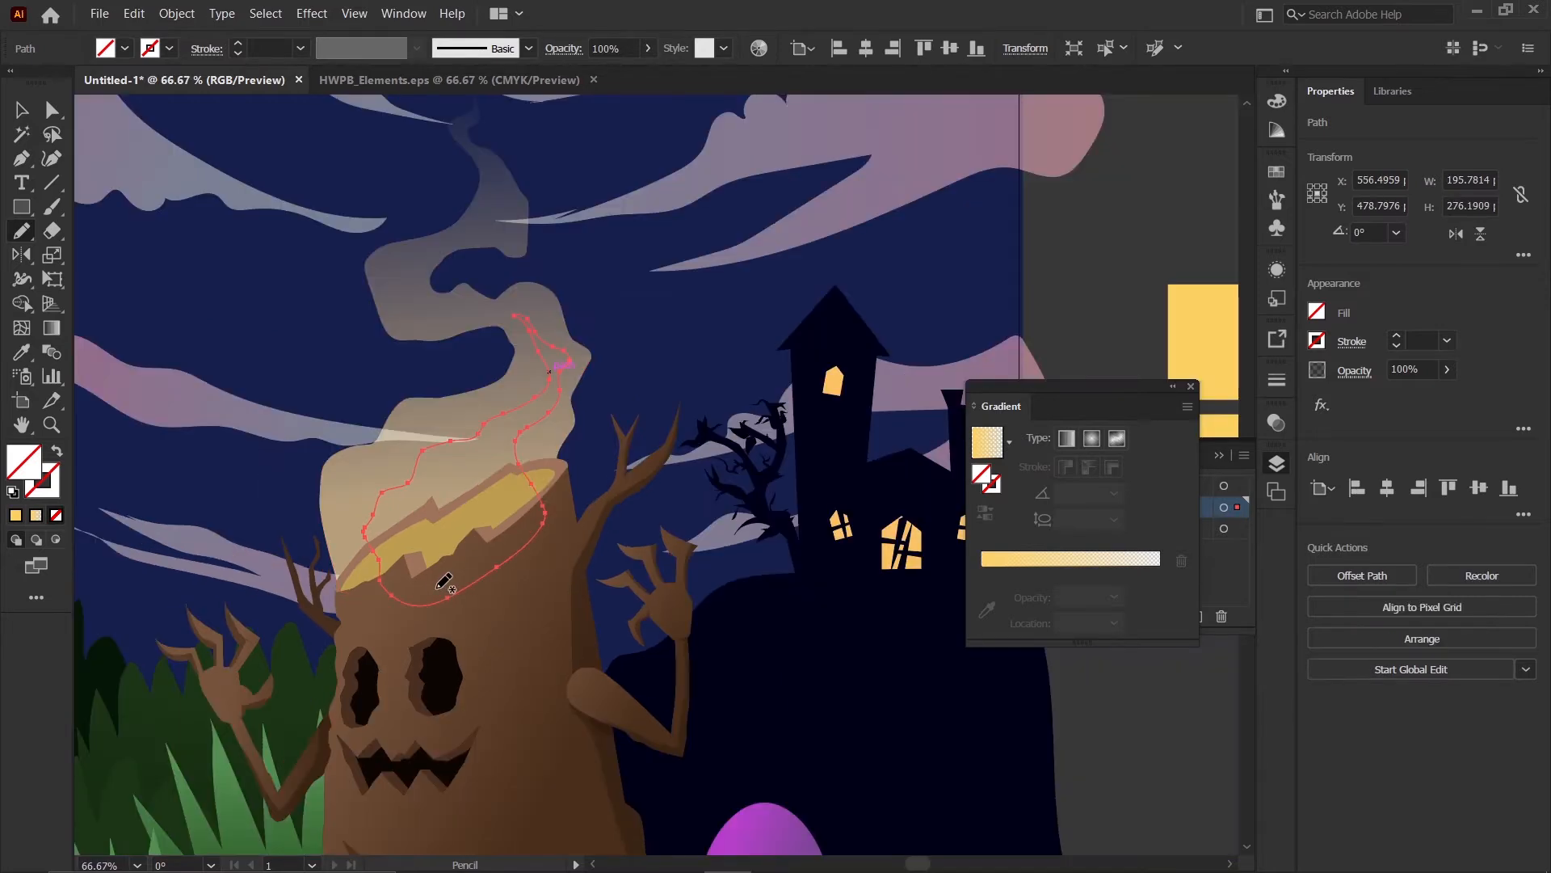
- Apply the main smoke's translucent yellow gradient appearance to the inner wisp with the Eyedropper tool
key(i)
click(487, 395)
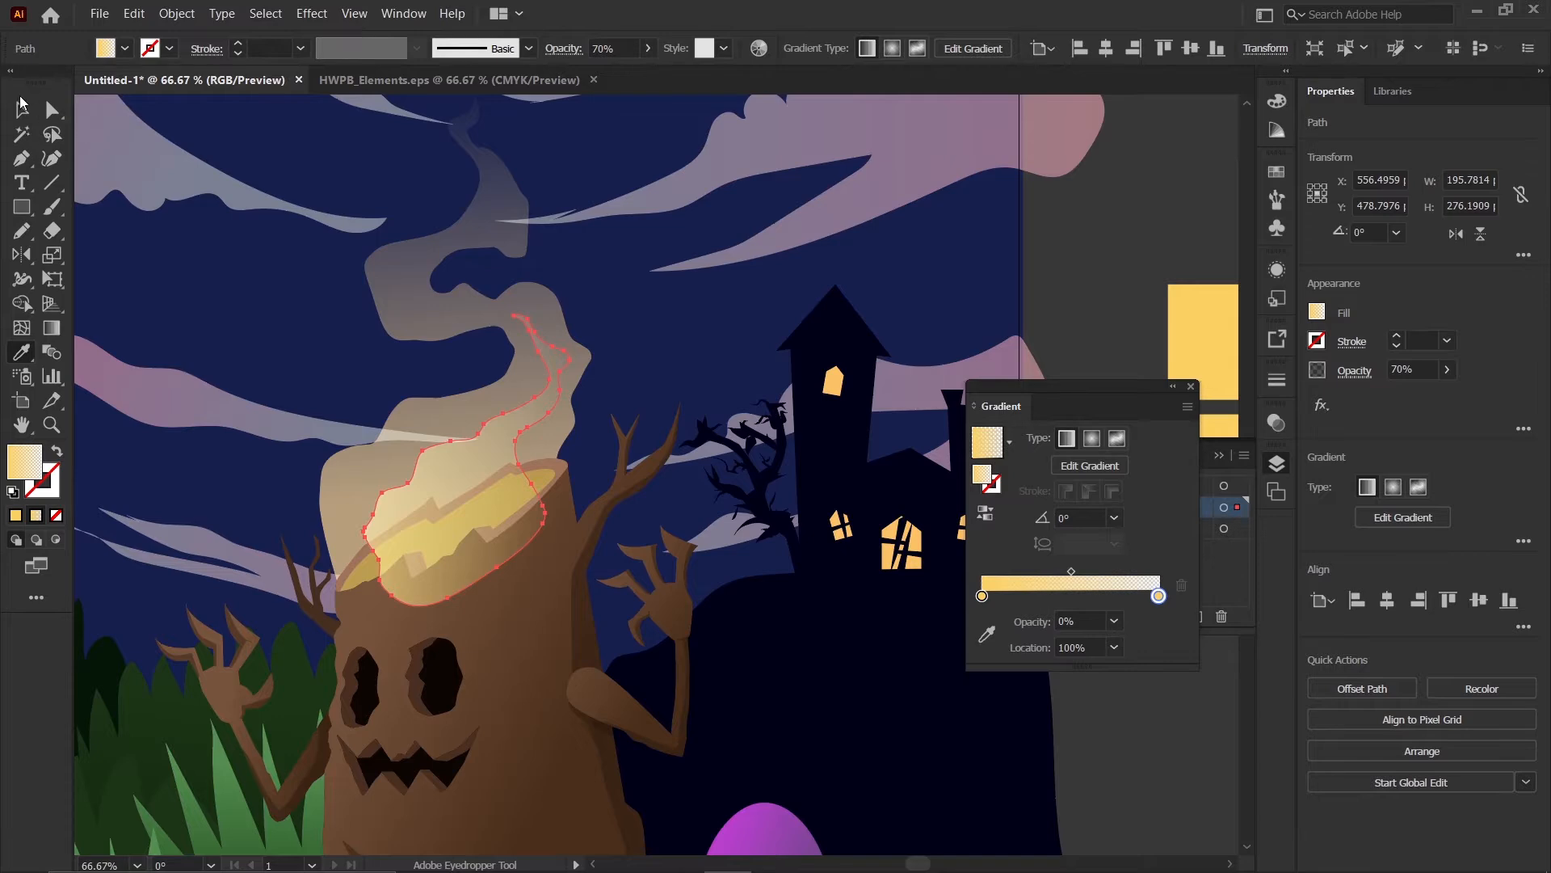
click(21, 107)
scroll(113, 131, down, 3)
click(569, 254)
scroll(241, 235, up, 3)
- Try removing the inner wisp from the smoke and undo the deletion
click(253, 333)
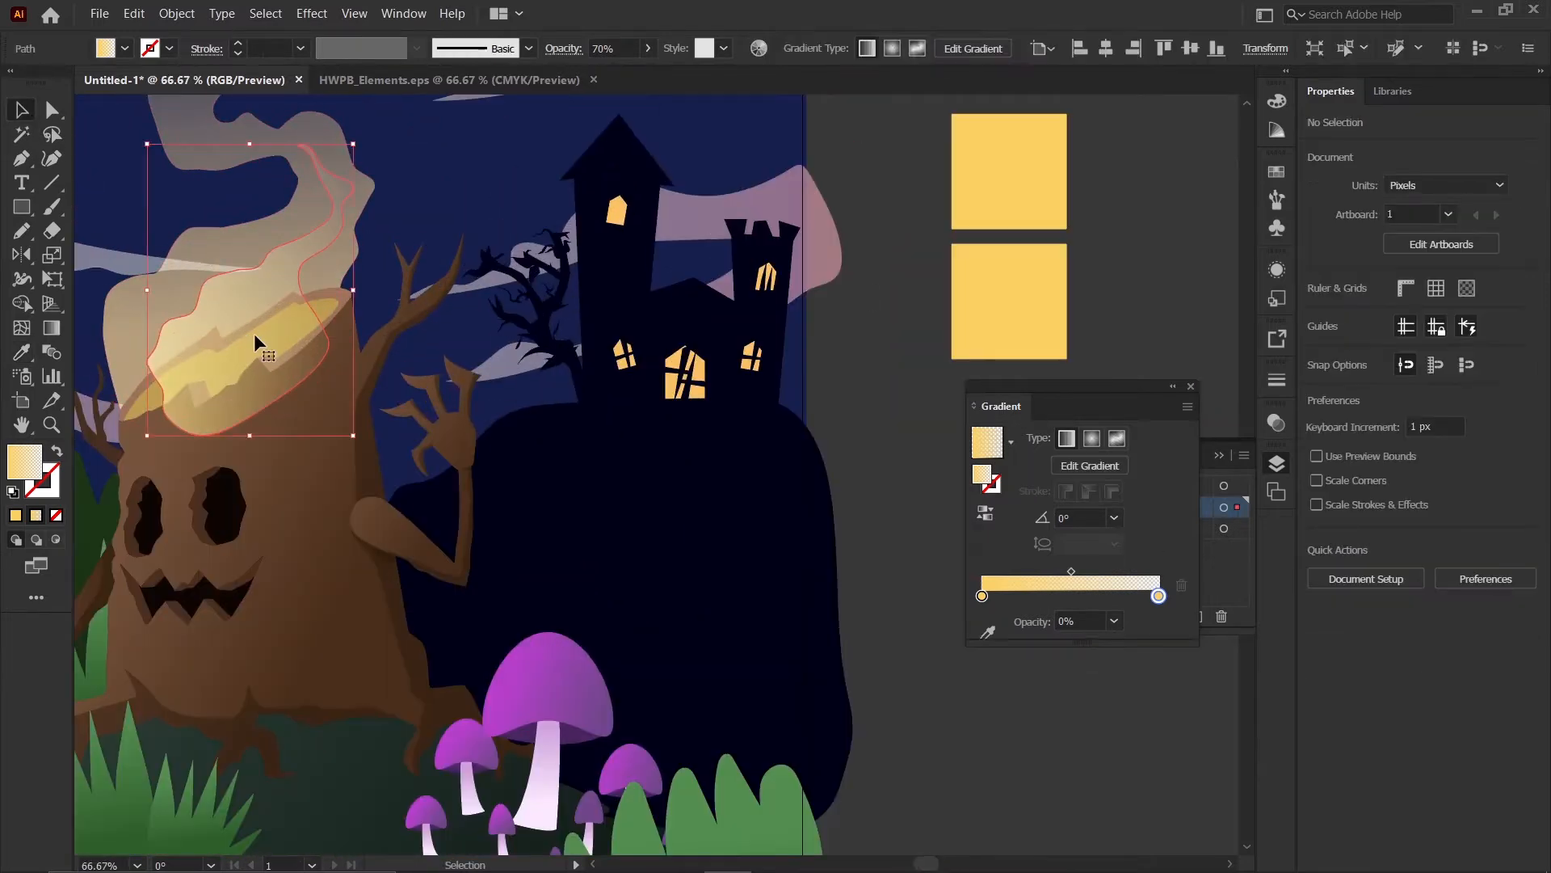
key(Delete)
click(232, 309)
key(a)
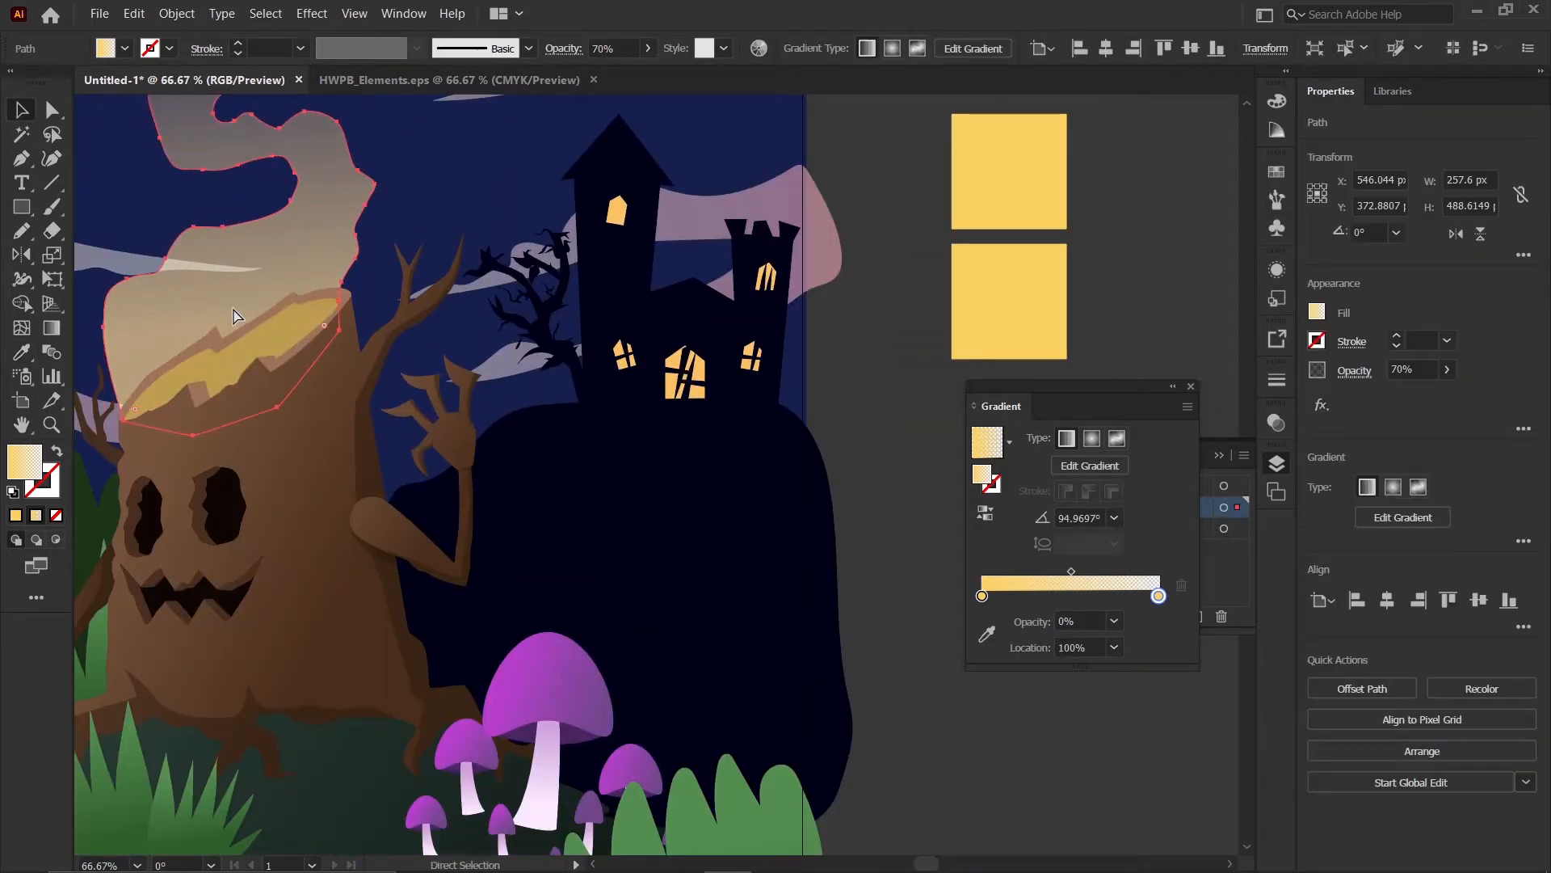
key(ctrl+z)
- Examine the layered smoke close up and within the whole illustration
scroll(471, 406, down, 2)
click(694, 516)
scroll(404, 386, up, 2)
scroll(383, 364, down, 2)
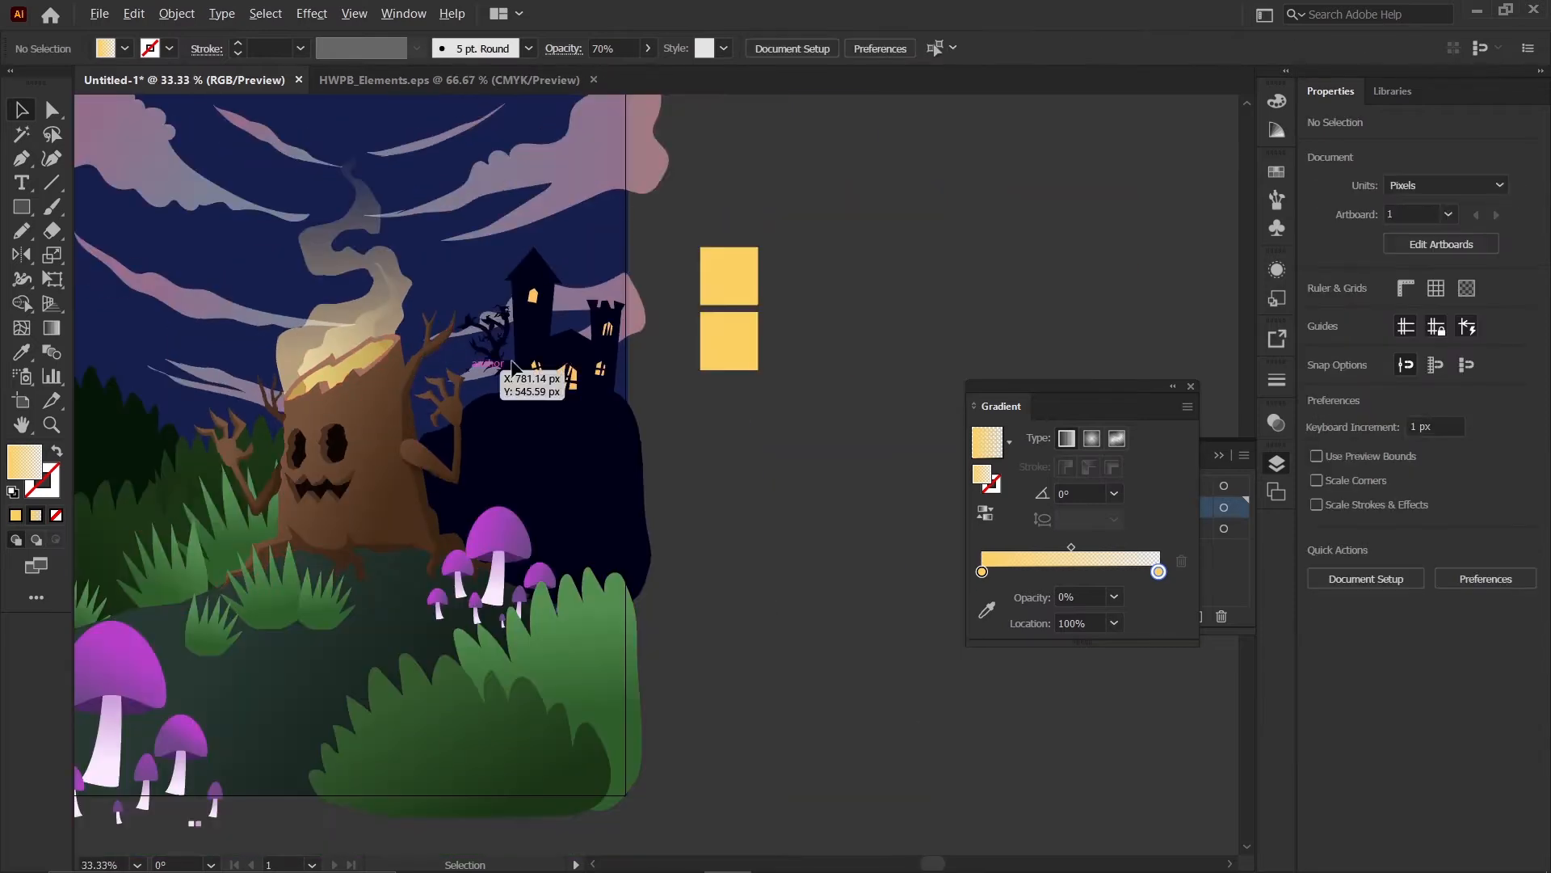
scroll(322, 336, up, 4)
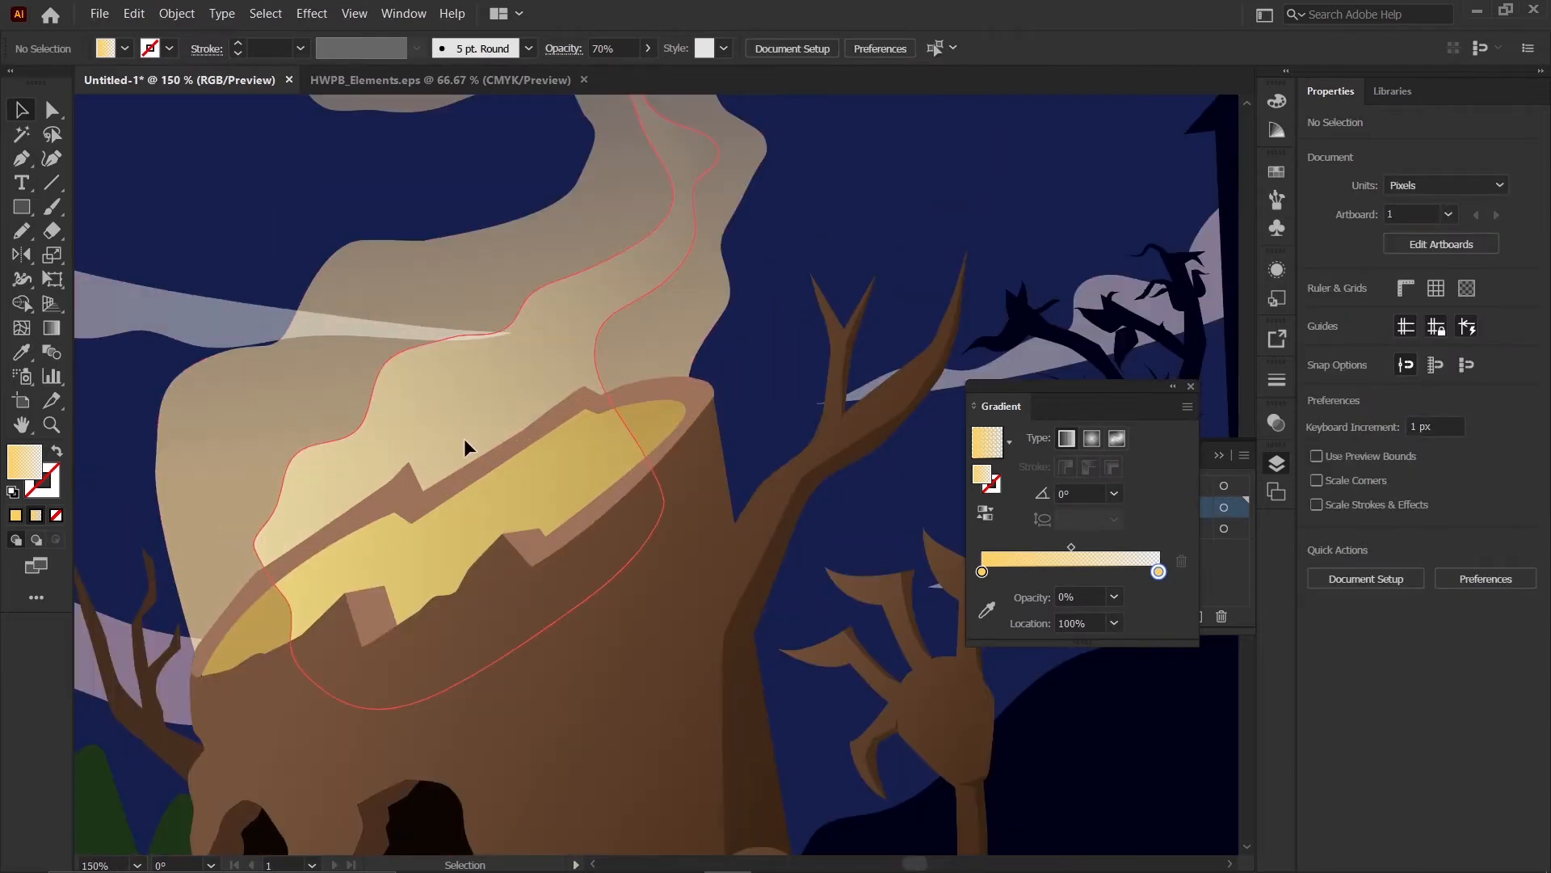
scroll(464, 438, down, 4)
scroll(735, 526, down, 1)
scroll(734, 526, up, 1)
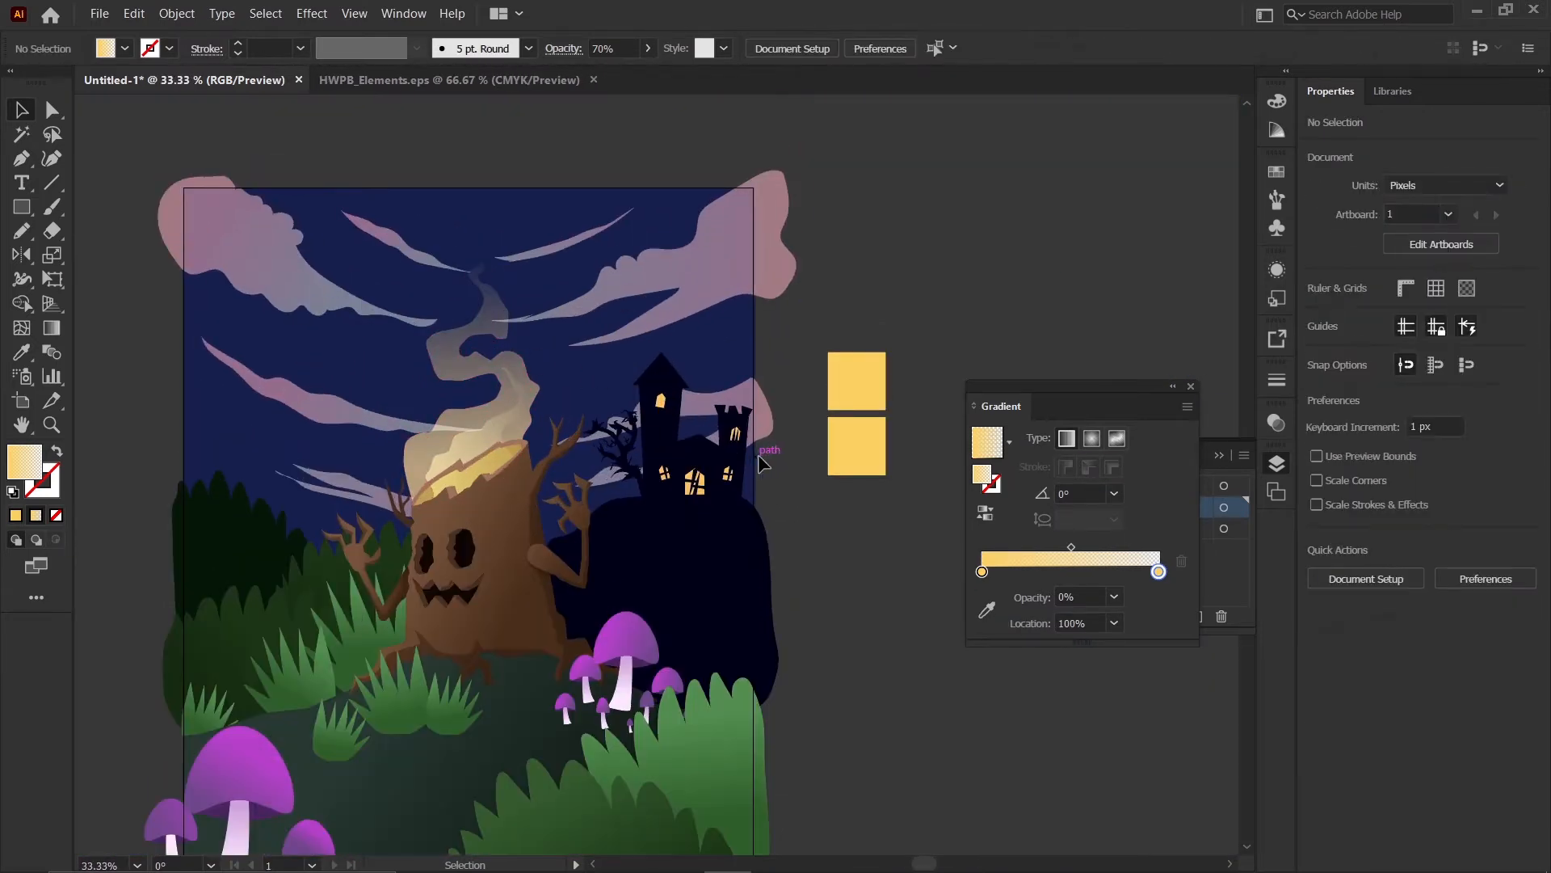
scroll(766, 433, down, 1)
scroll(615, 420, up, 2)
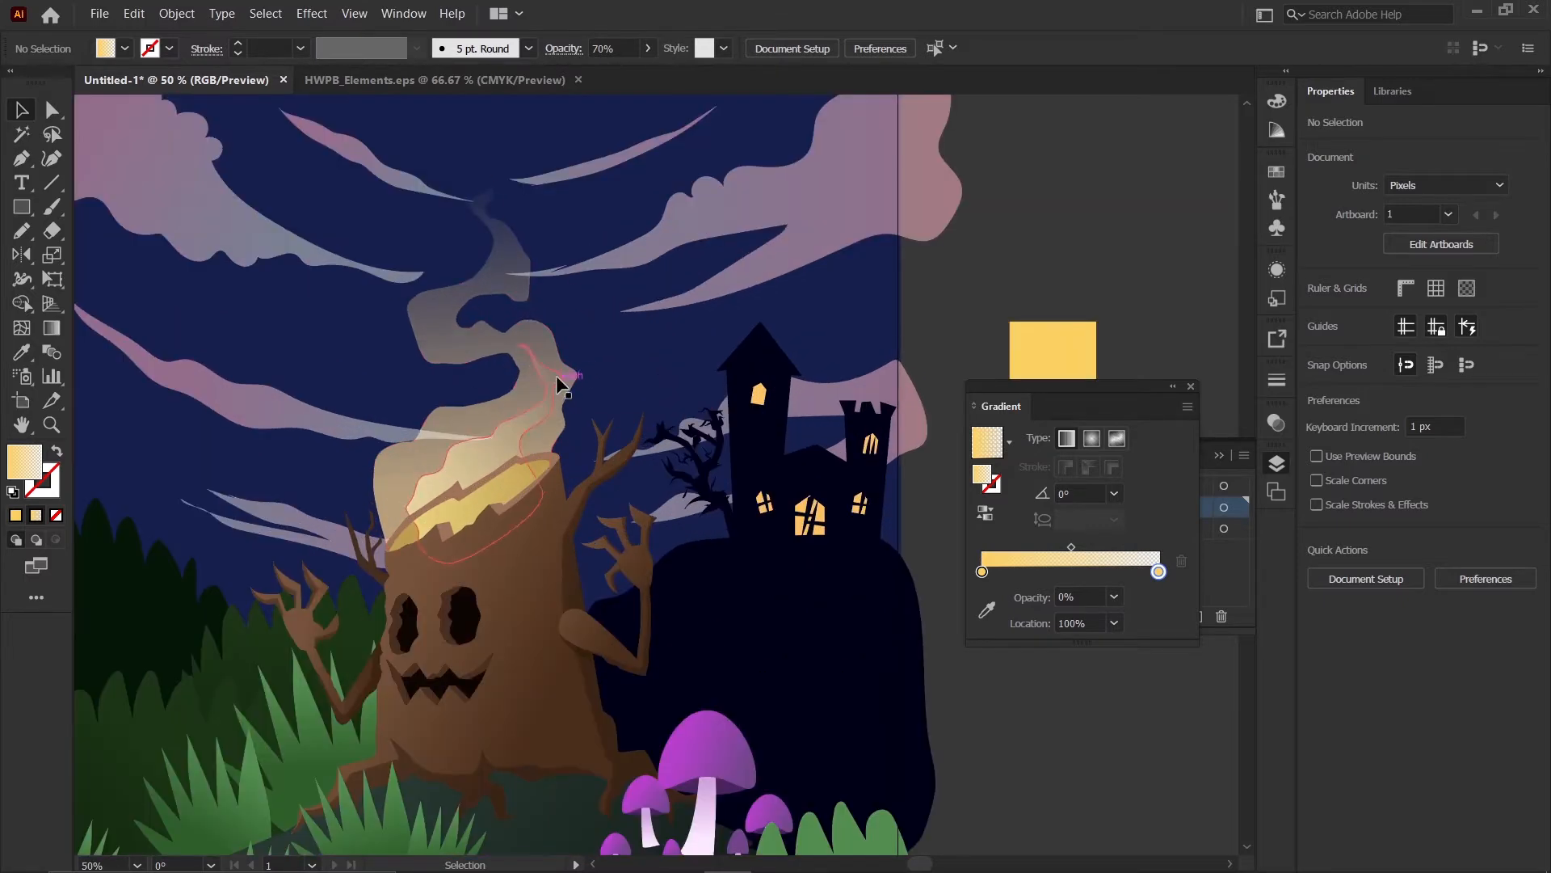
- Recolor the upper sample square beside the artboard to a more saturated orange-yellow
click(555, 375)
key(v)
click(1050, 343)
scroll(807, 274, down, 2)
scroll(888, 319, up, 2)
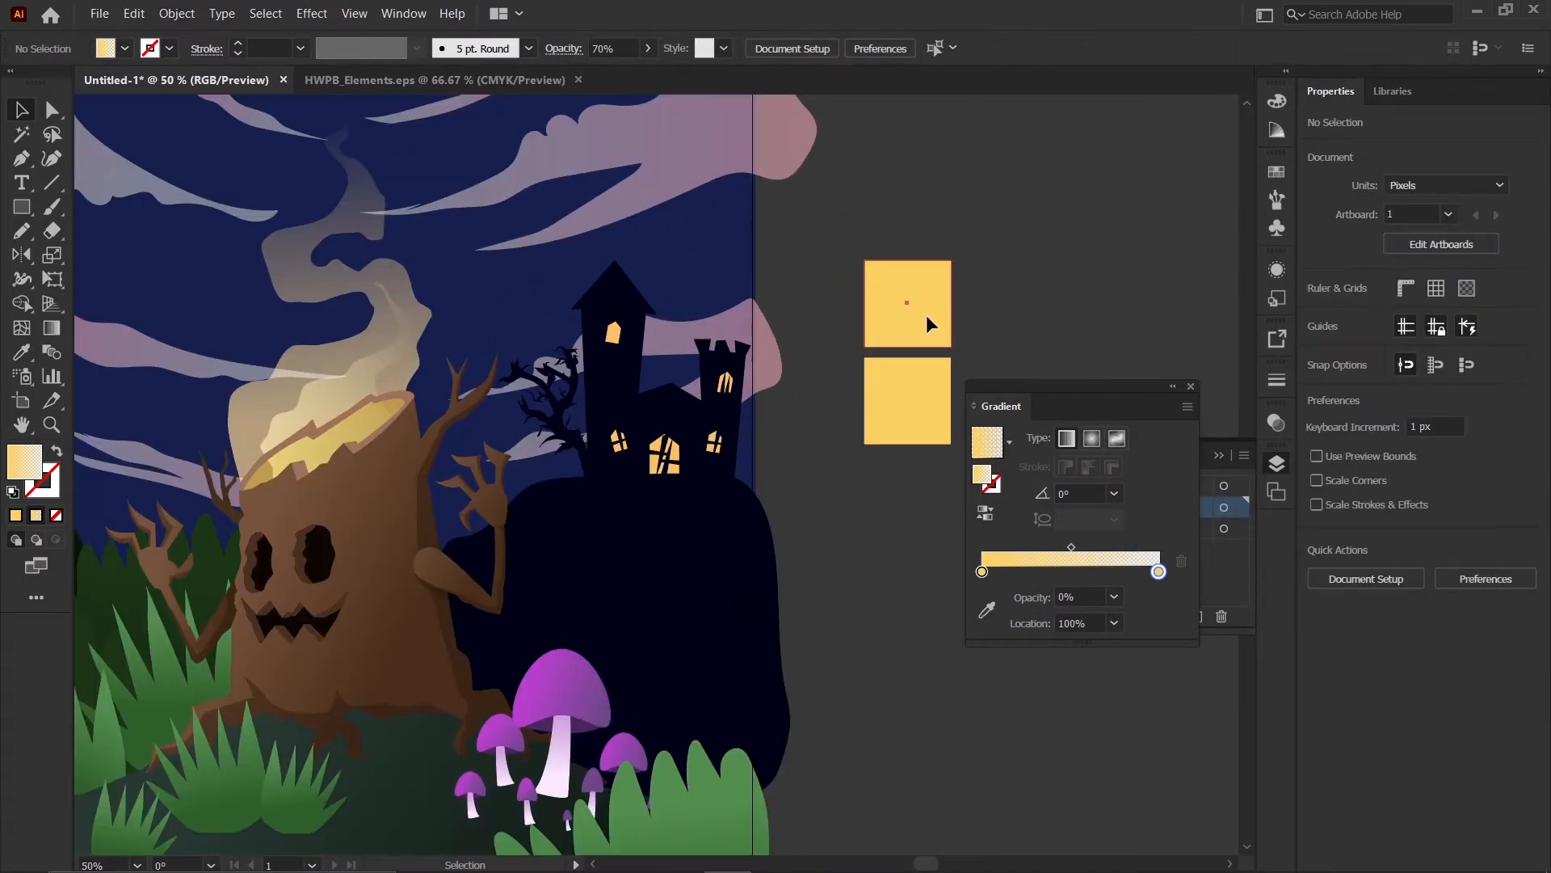
double_click(33, 471)
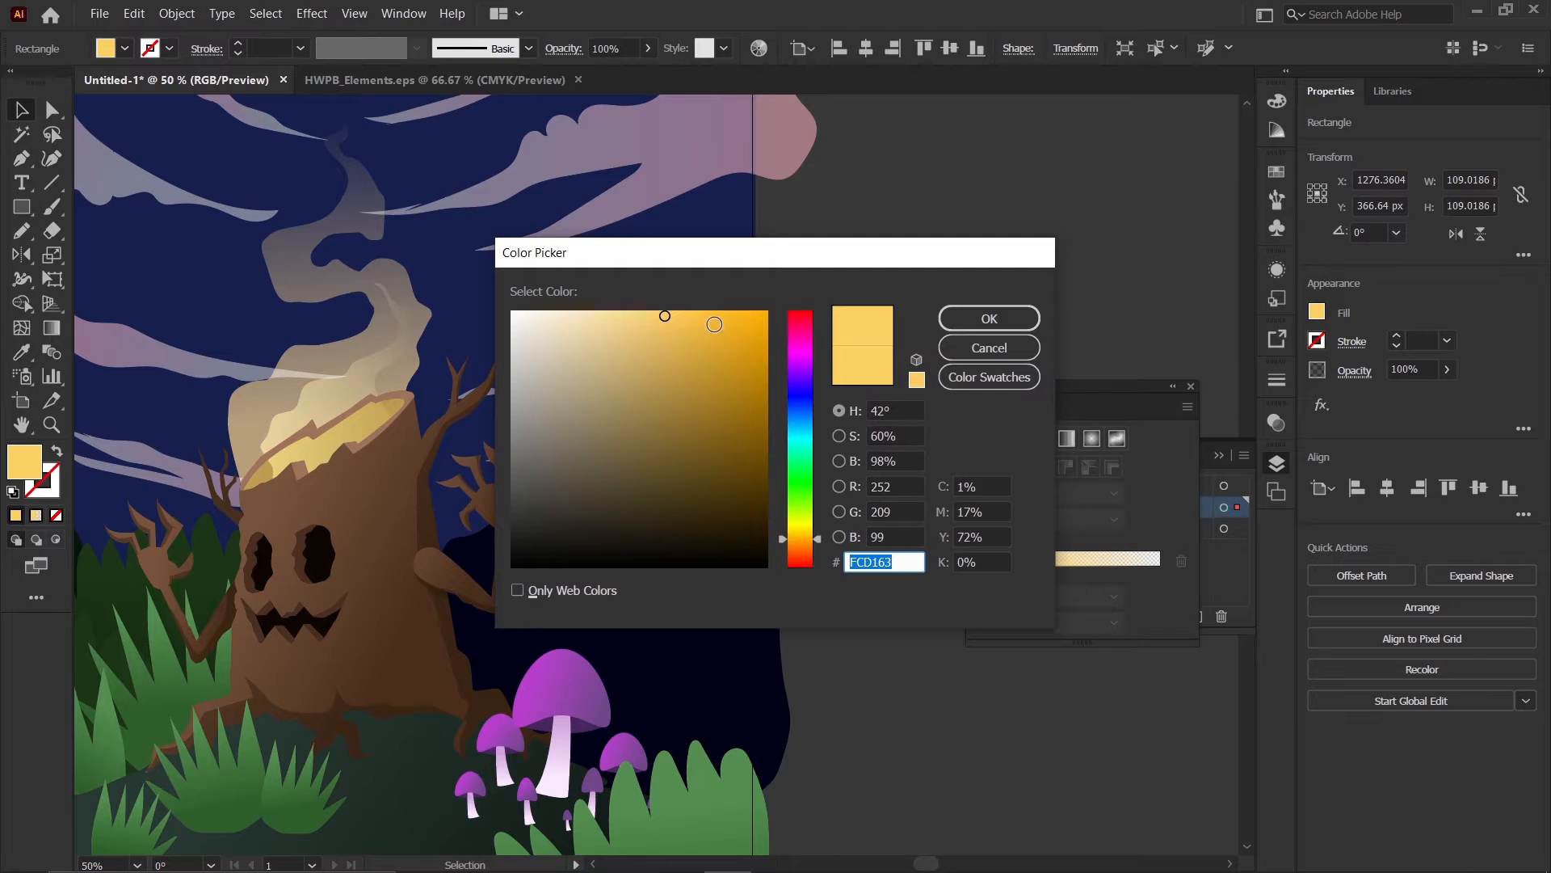
drag(714, 324, 751, 311)
click(976, 323)
click(986, 302)
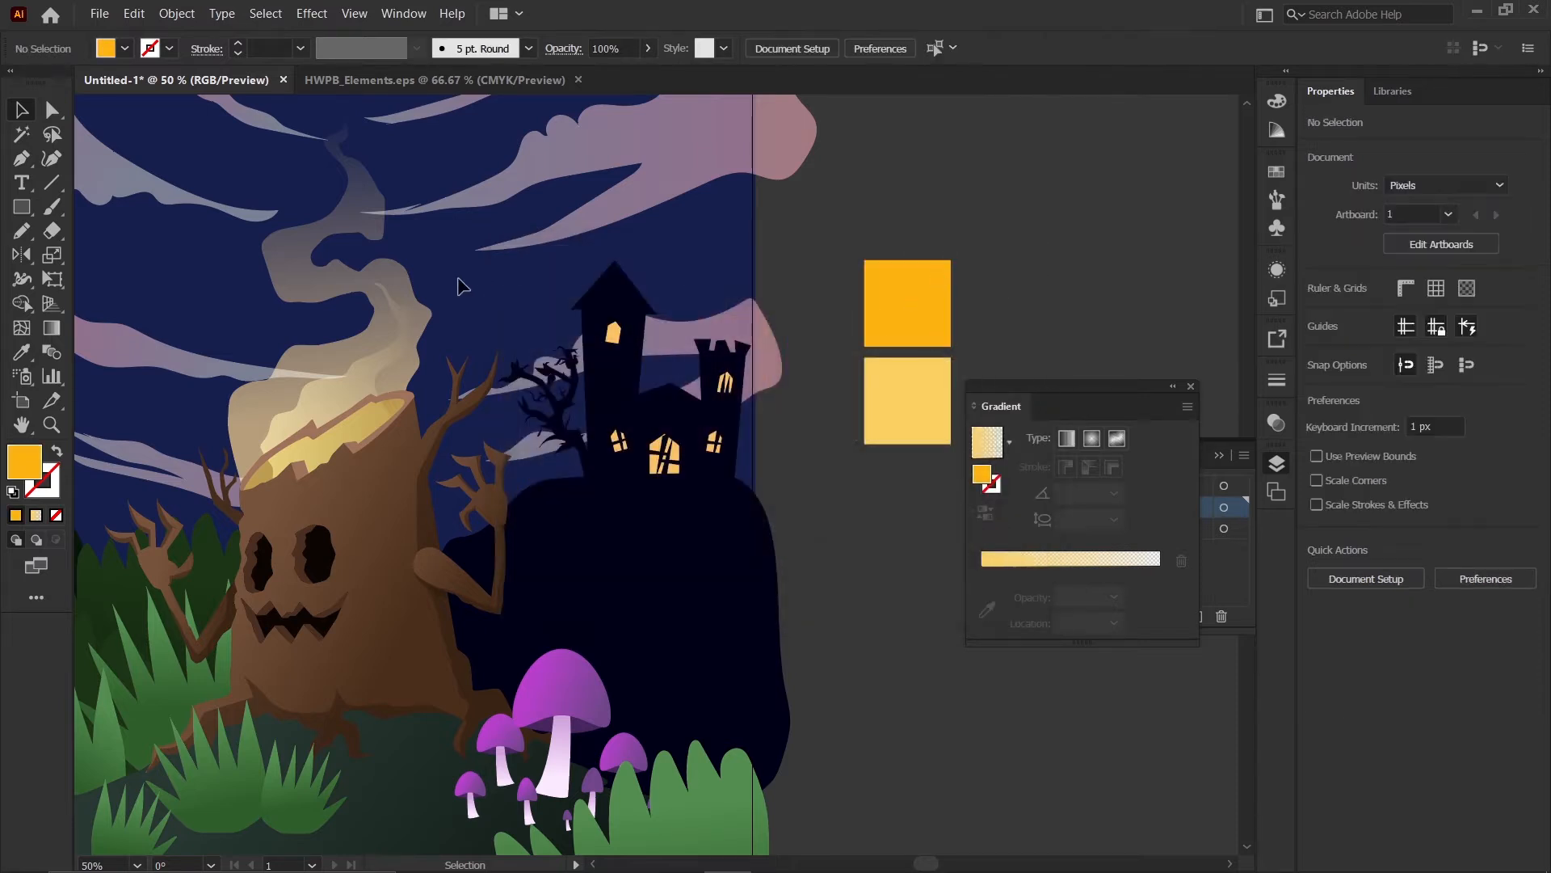
- Sample the upper square's orange-yellow for the starting color stop of the large smoke shape's gradient
click(406, 293)
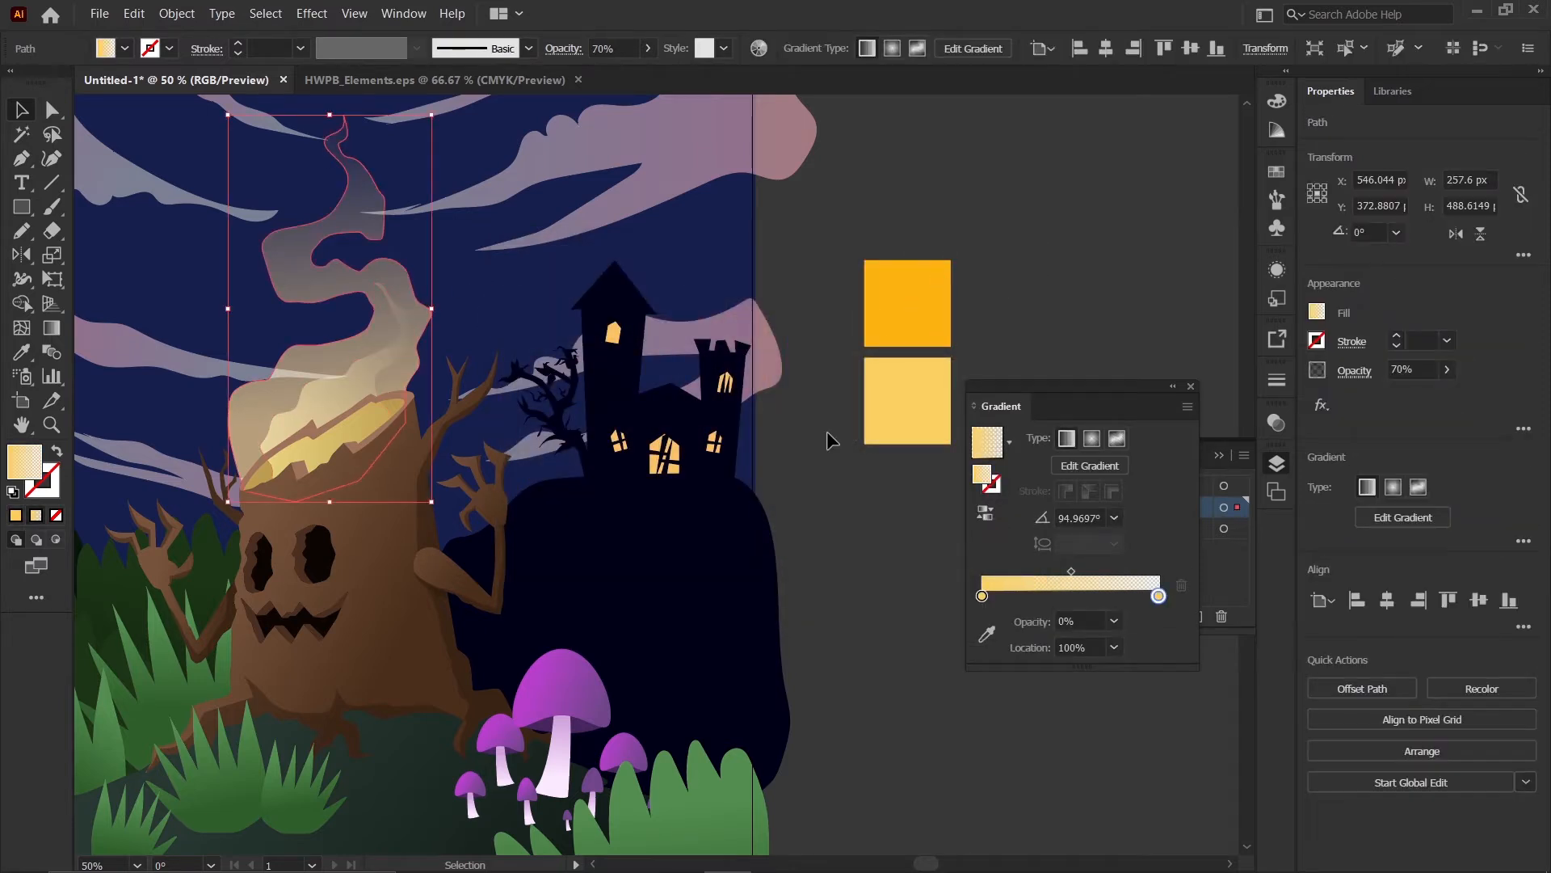
click(981, 596)
click(987, 637)
click(937, 289)
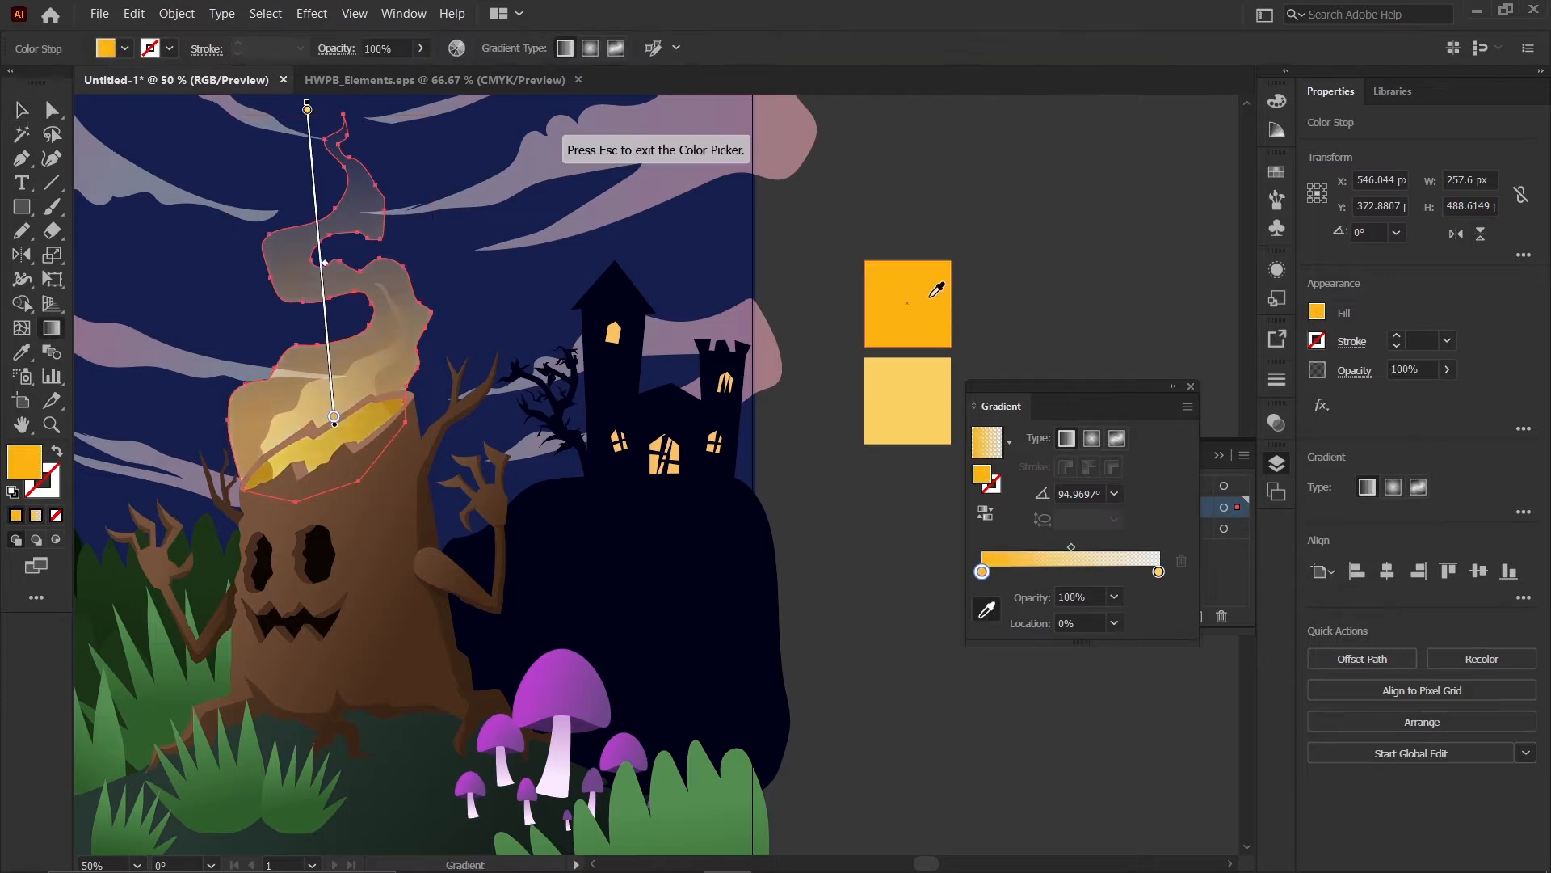
- Sample the same orange-yellow for the large smoke's ending color stop and set that stop's opacity to 0%
click(1159, 573)
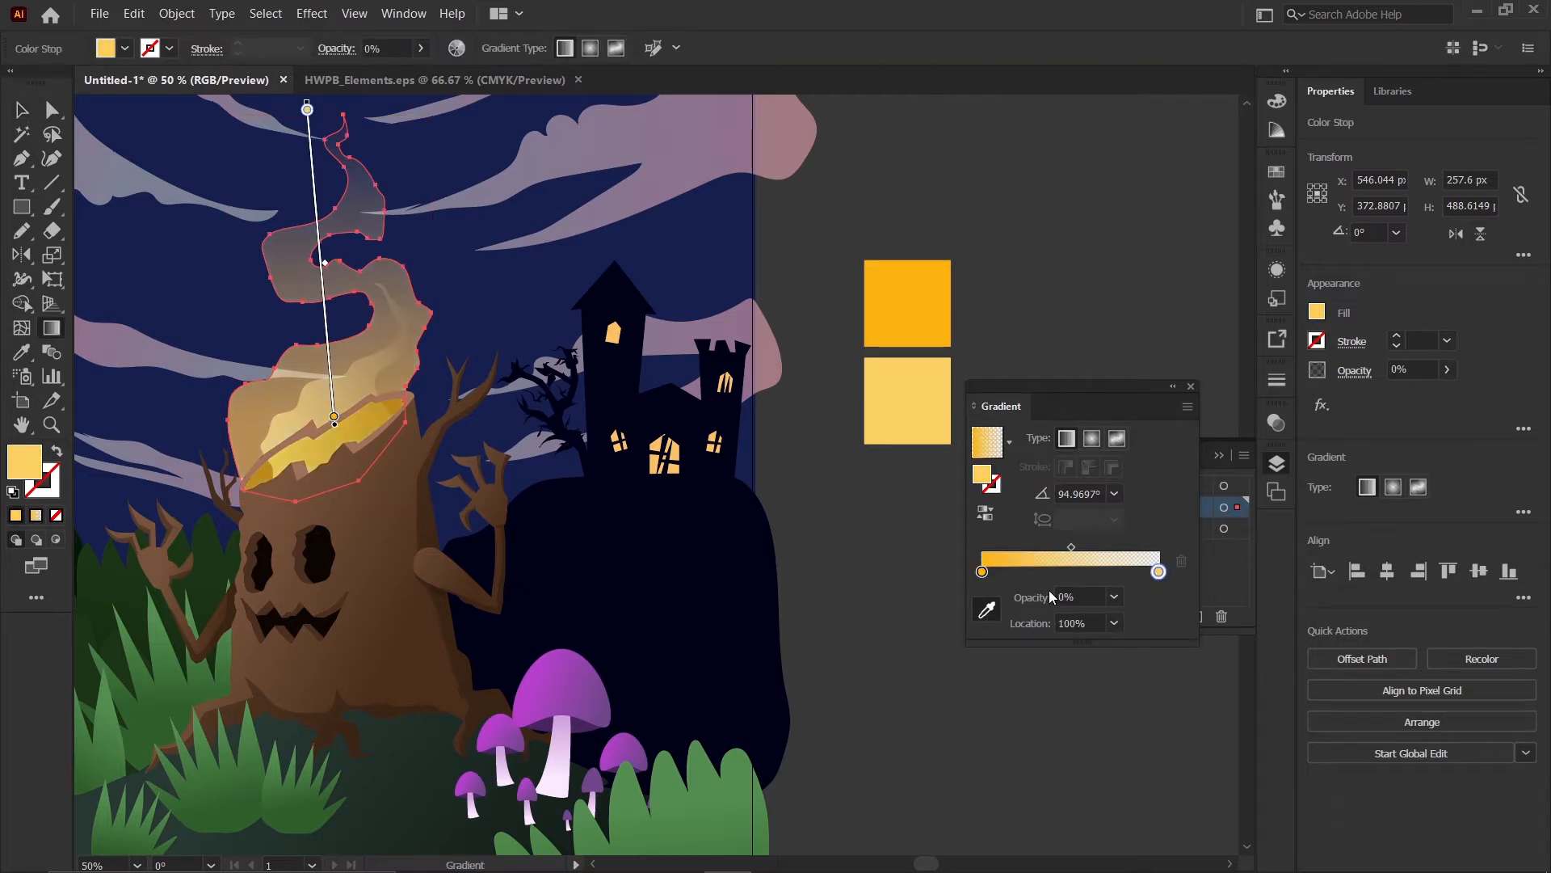
click(987, 611)
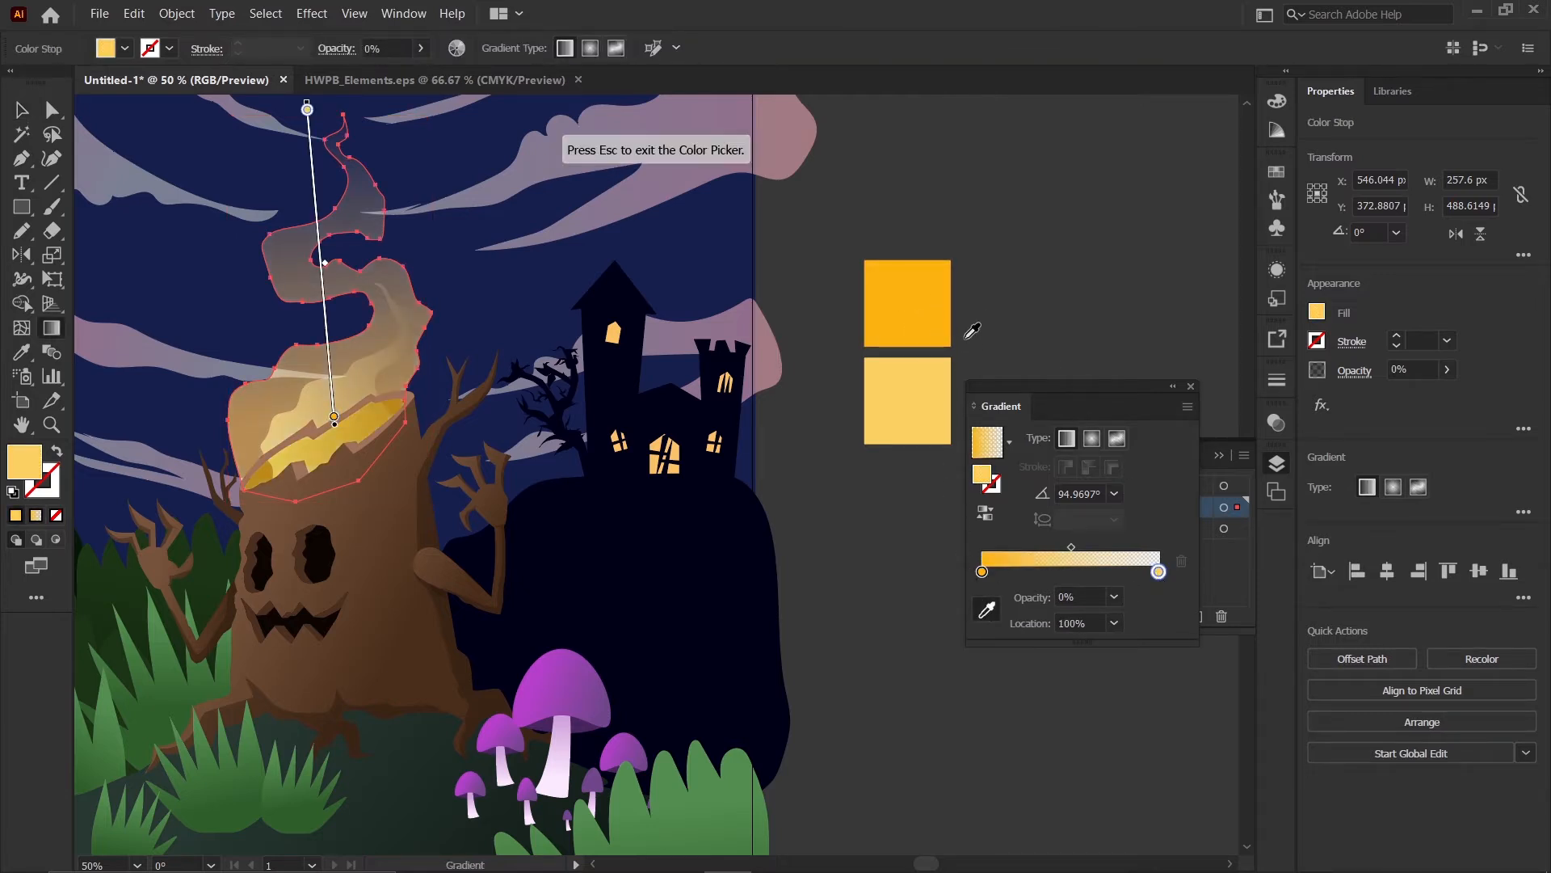
click(913, 307)
click(1092, 596)
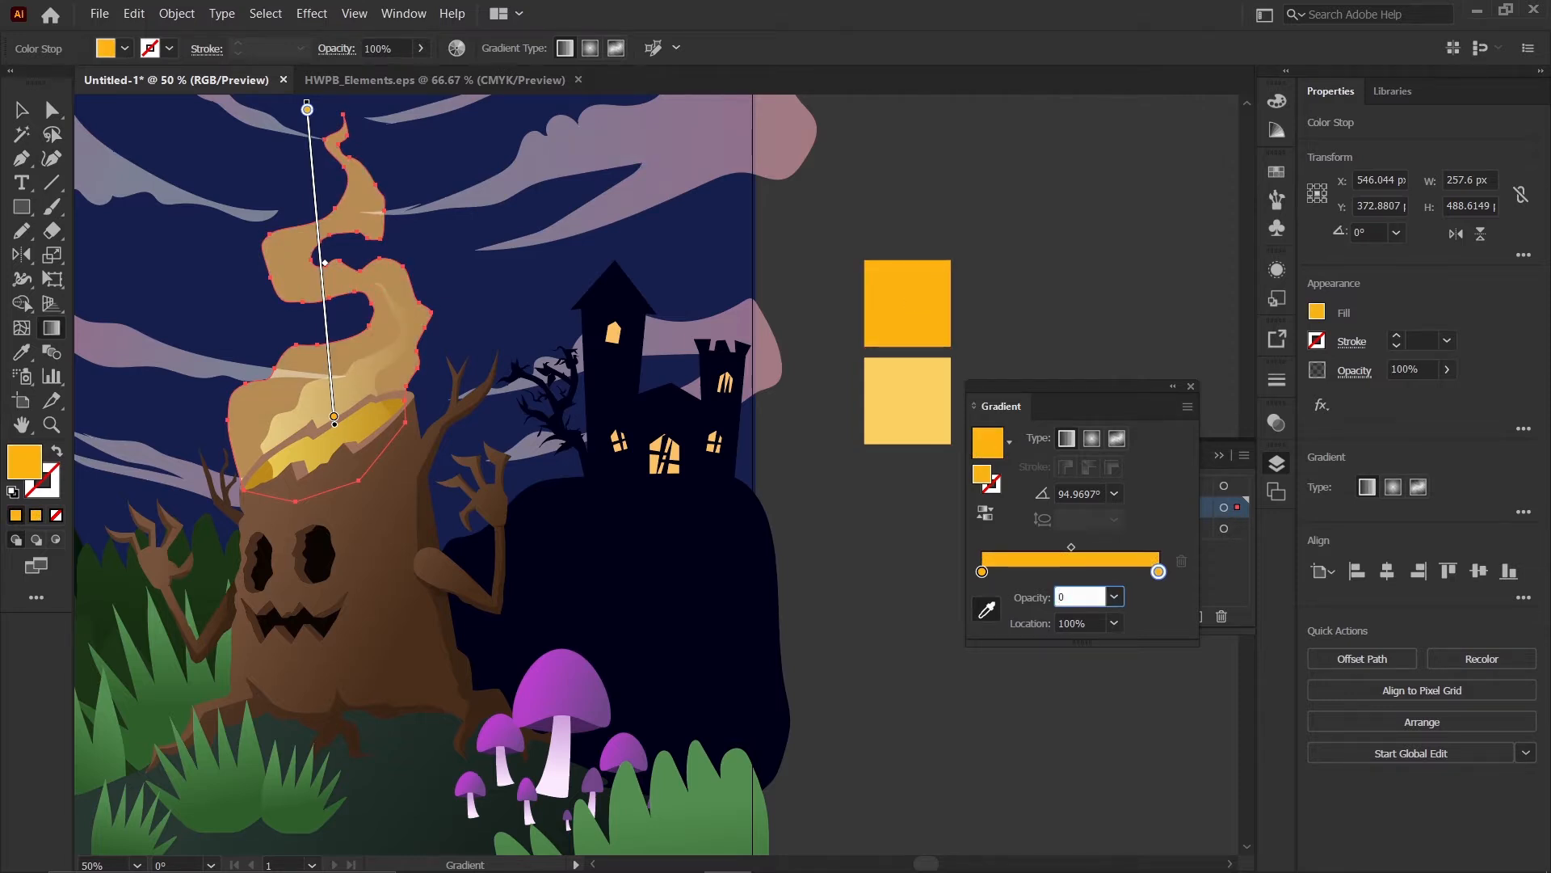
key(Return)
click(22, 111)
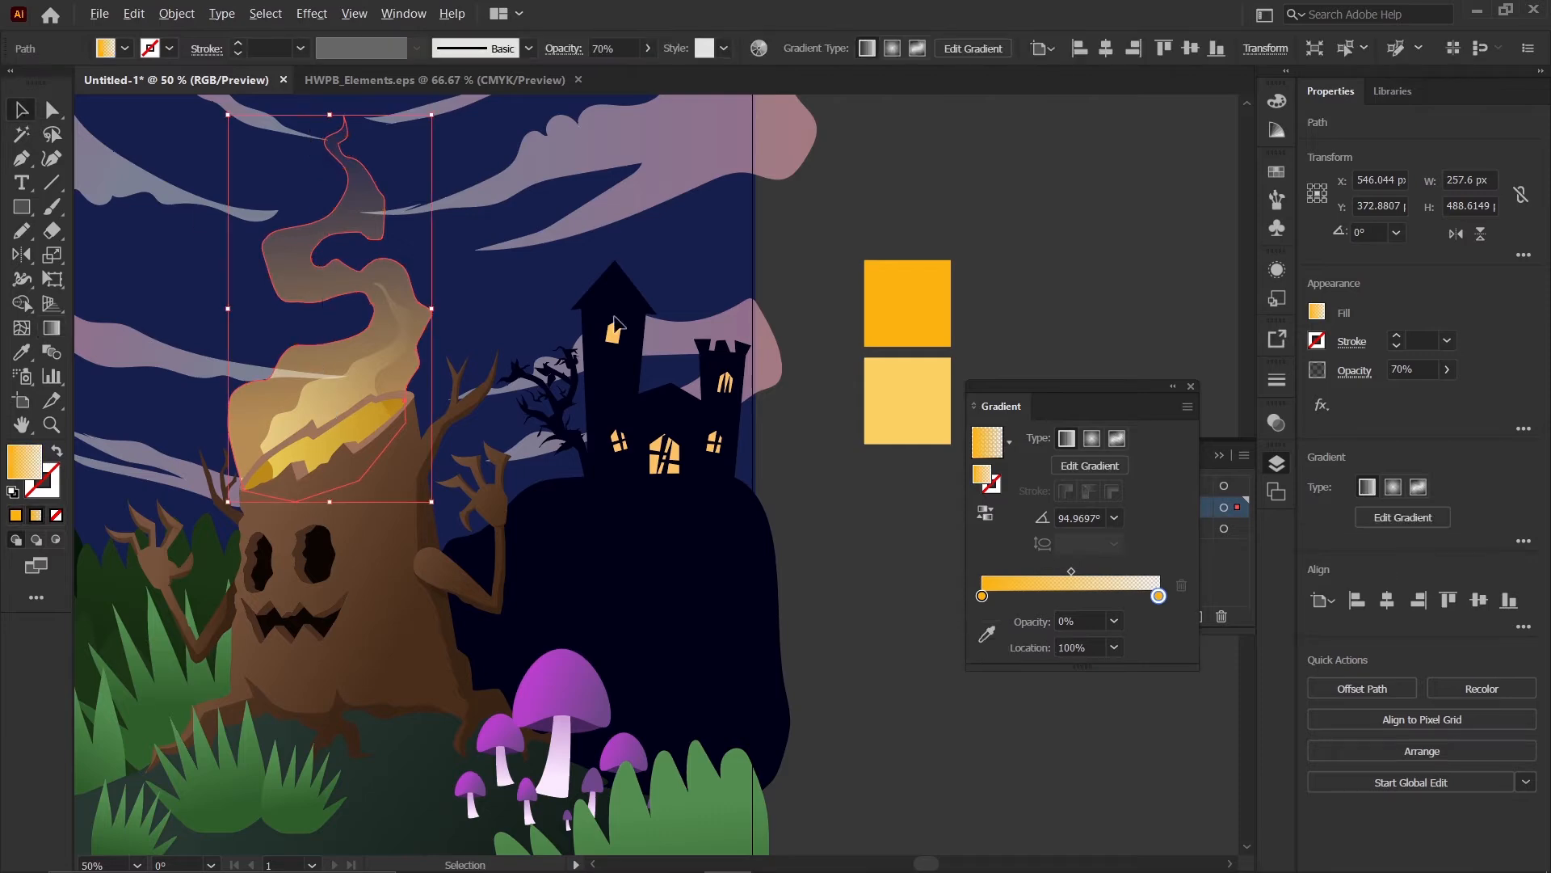
scroll(656, 323, down, 1)
click(898, 463)
scroll(834, 462, up, 1)
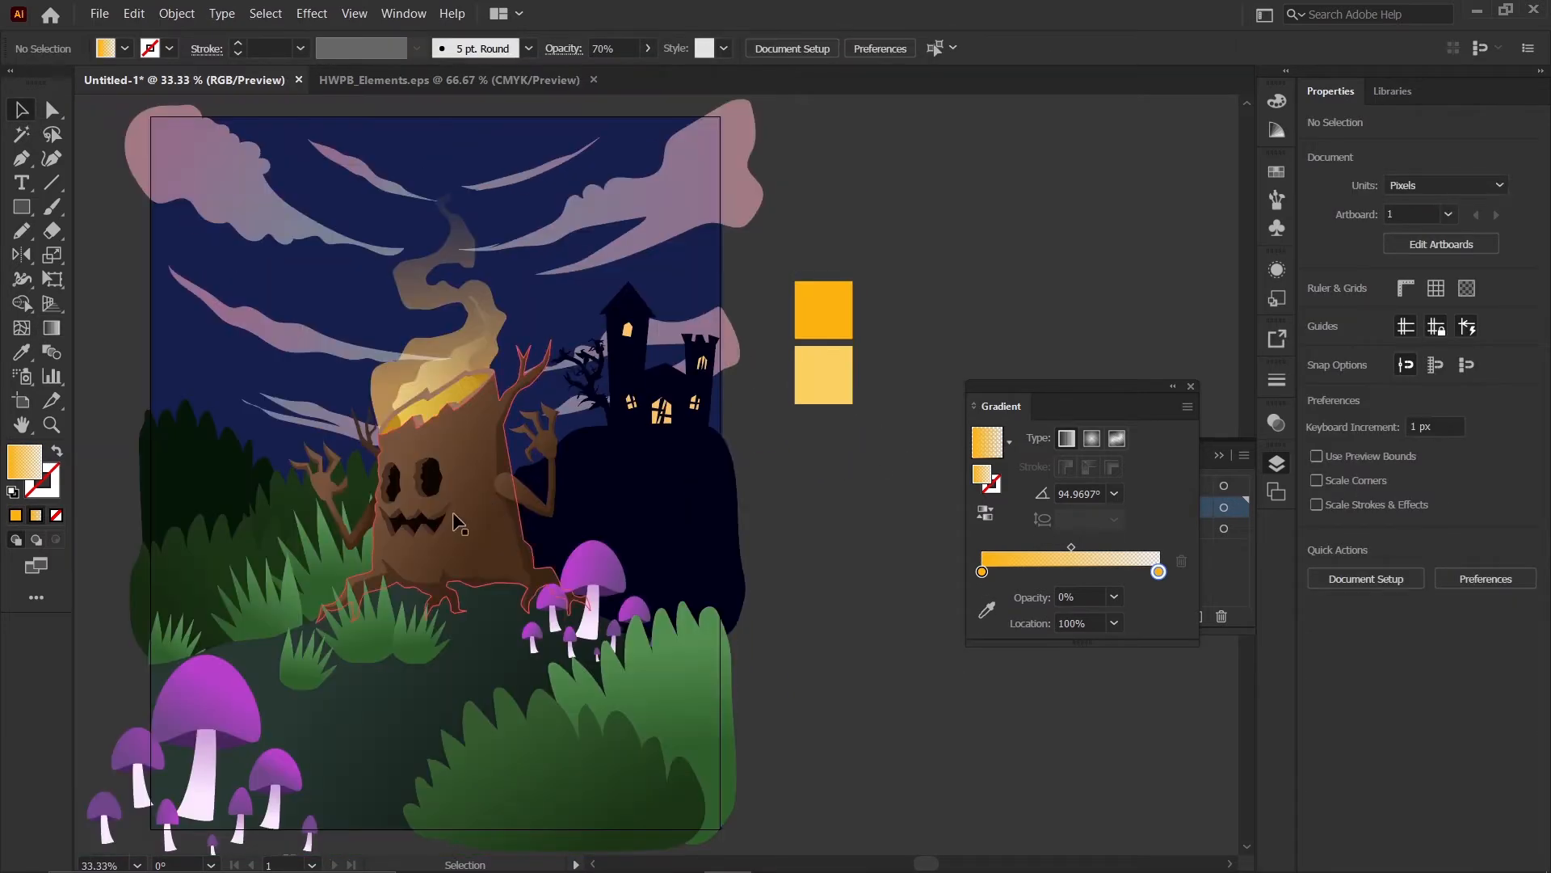
click(521, 493)
click(743, 537)
scroll(455, 501, up, 2)
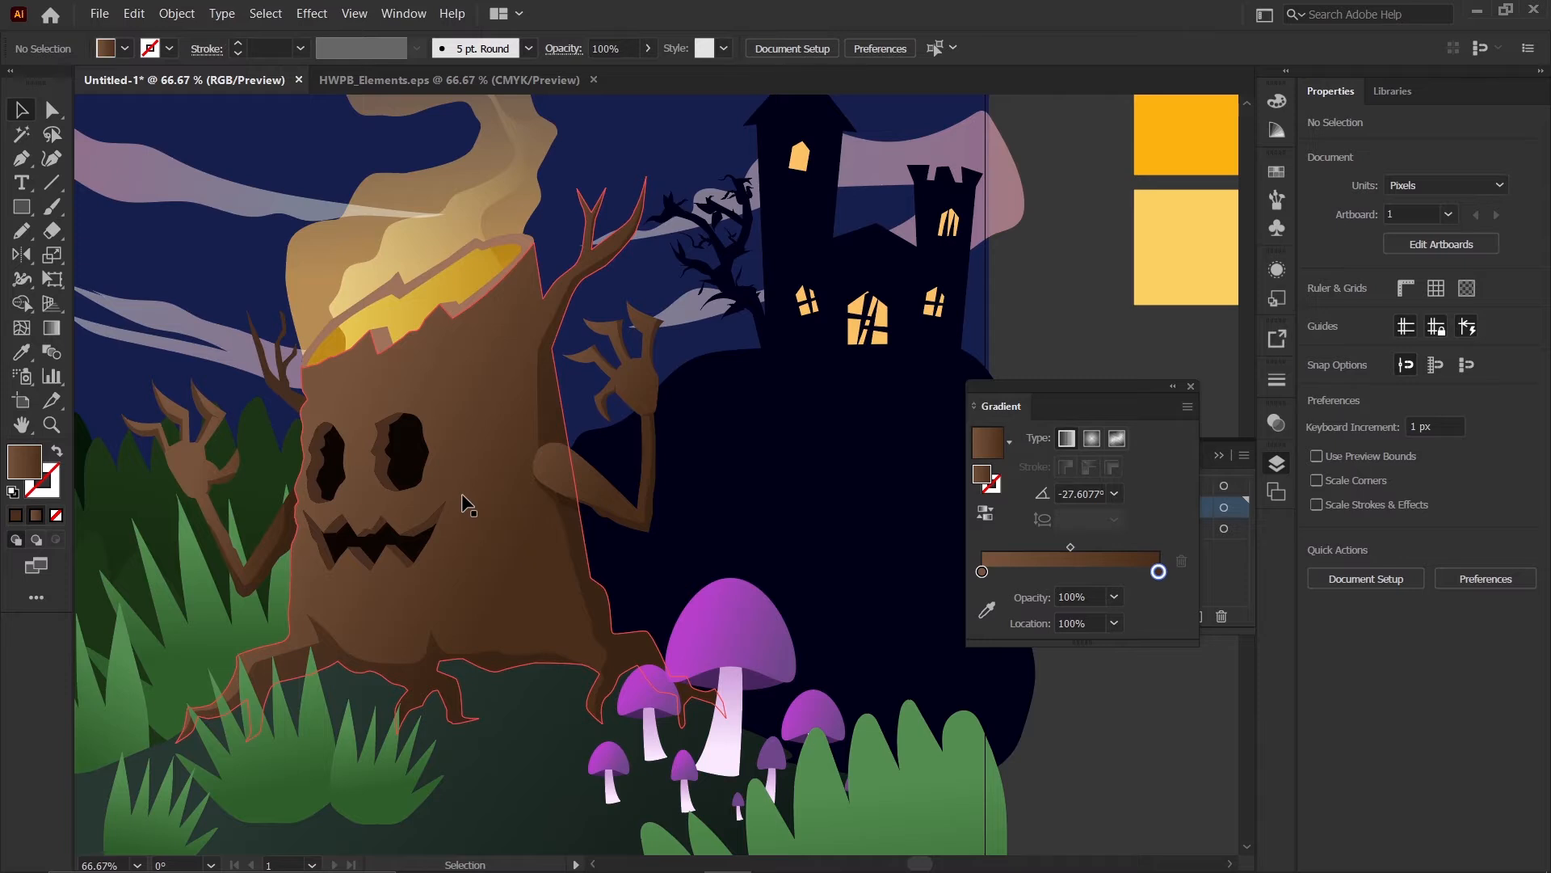
click(489, 493)
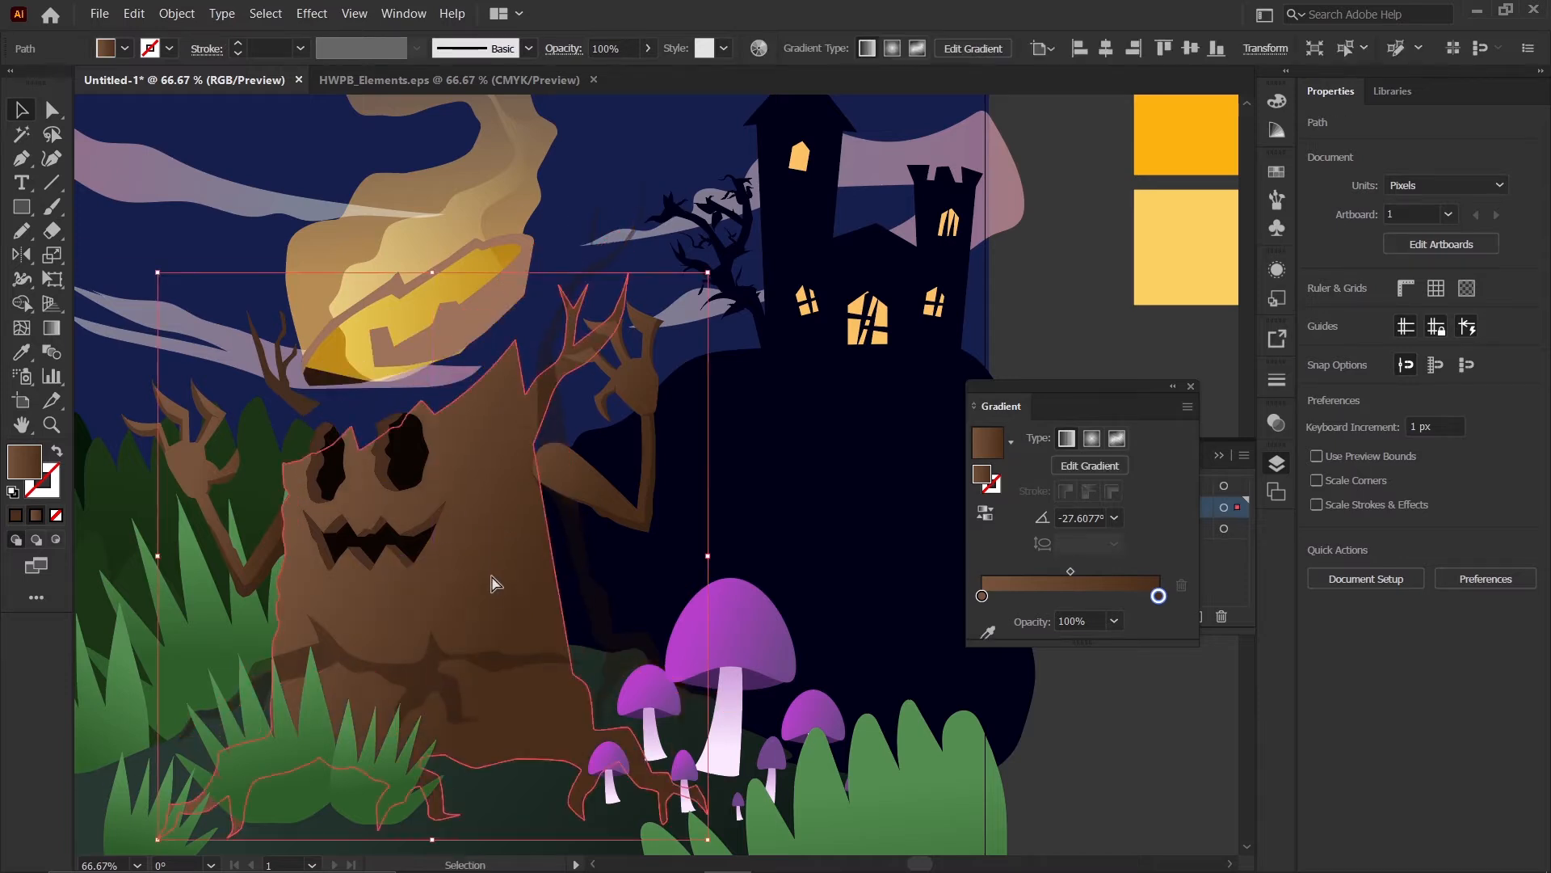
scroll(436, 428, down, 1)
click(898, 543)
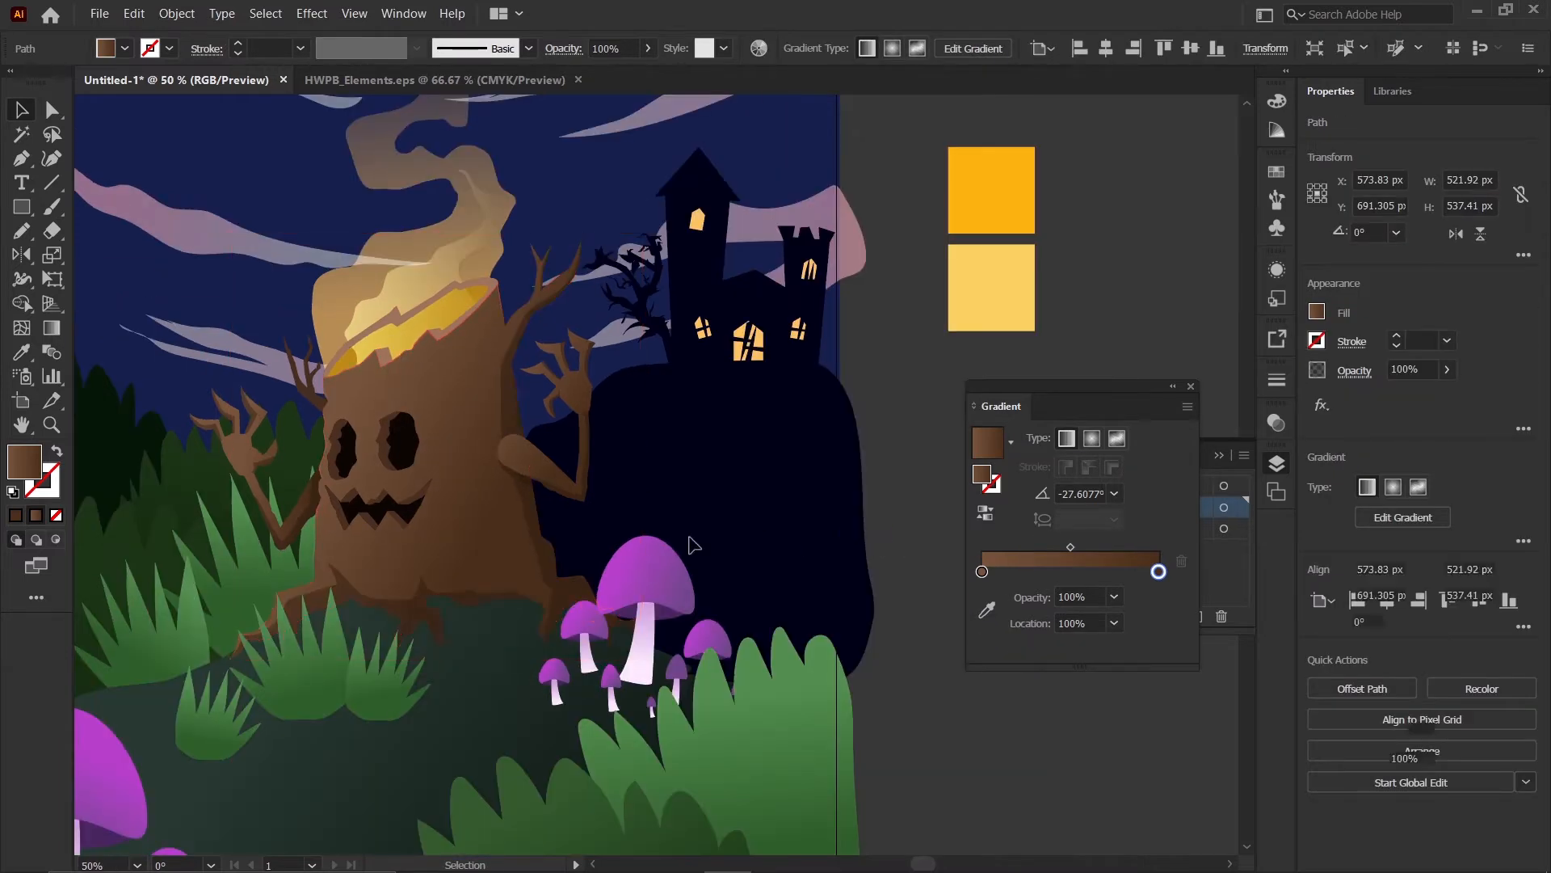
scroll(465, 517, up, 1)
click(467, 517)
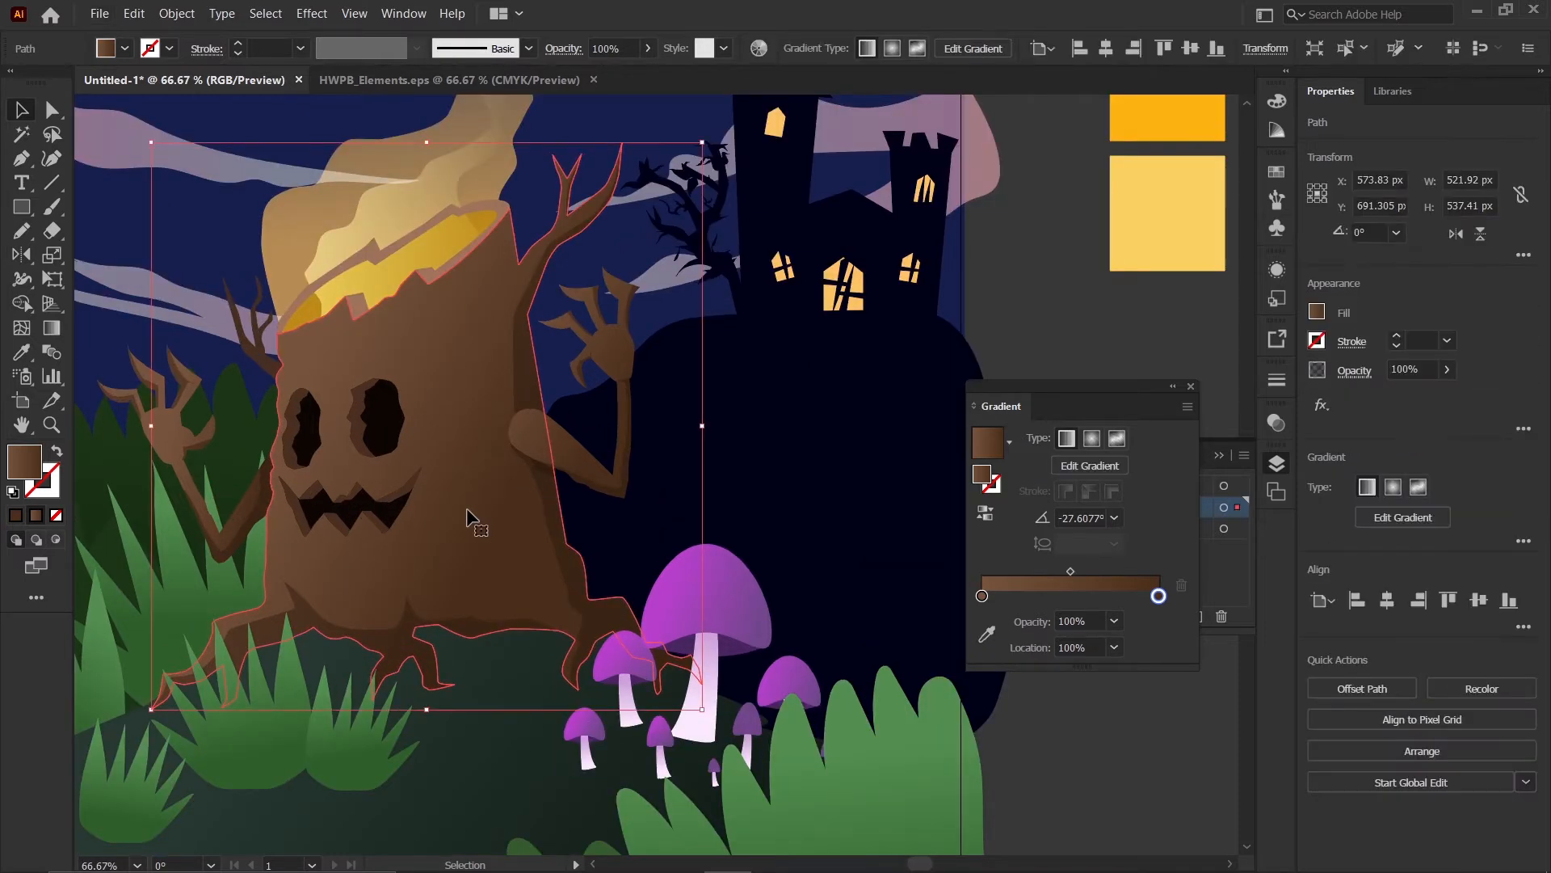
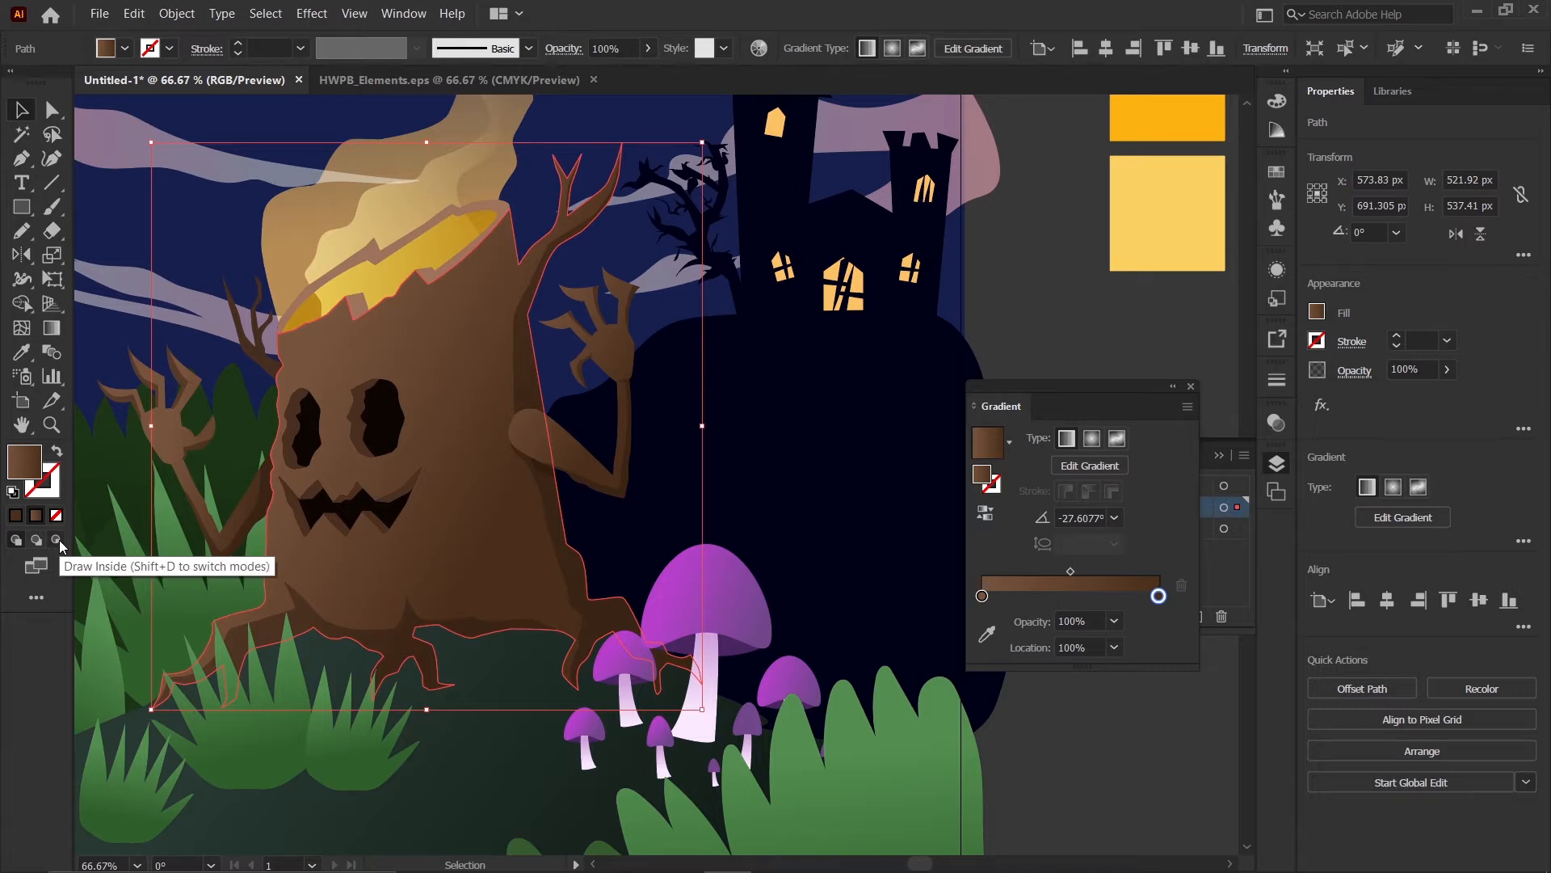
scroll(381, 457, down, 1)
click(867, 606)
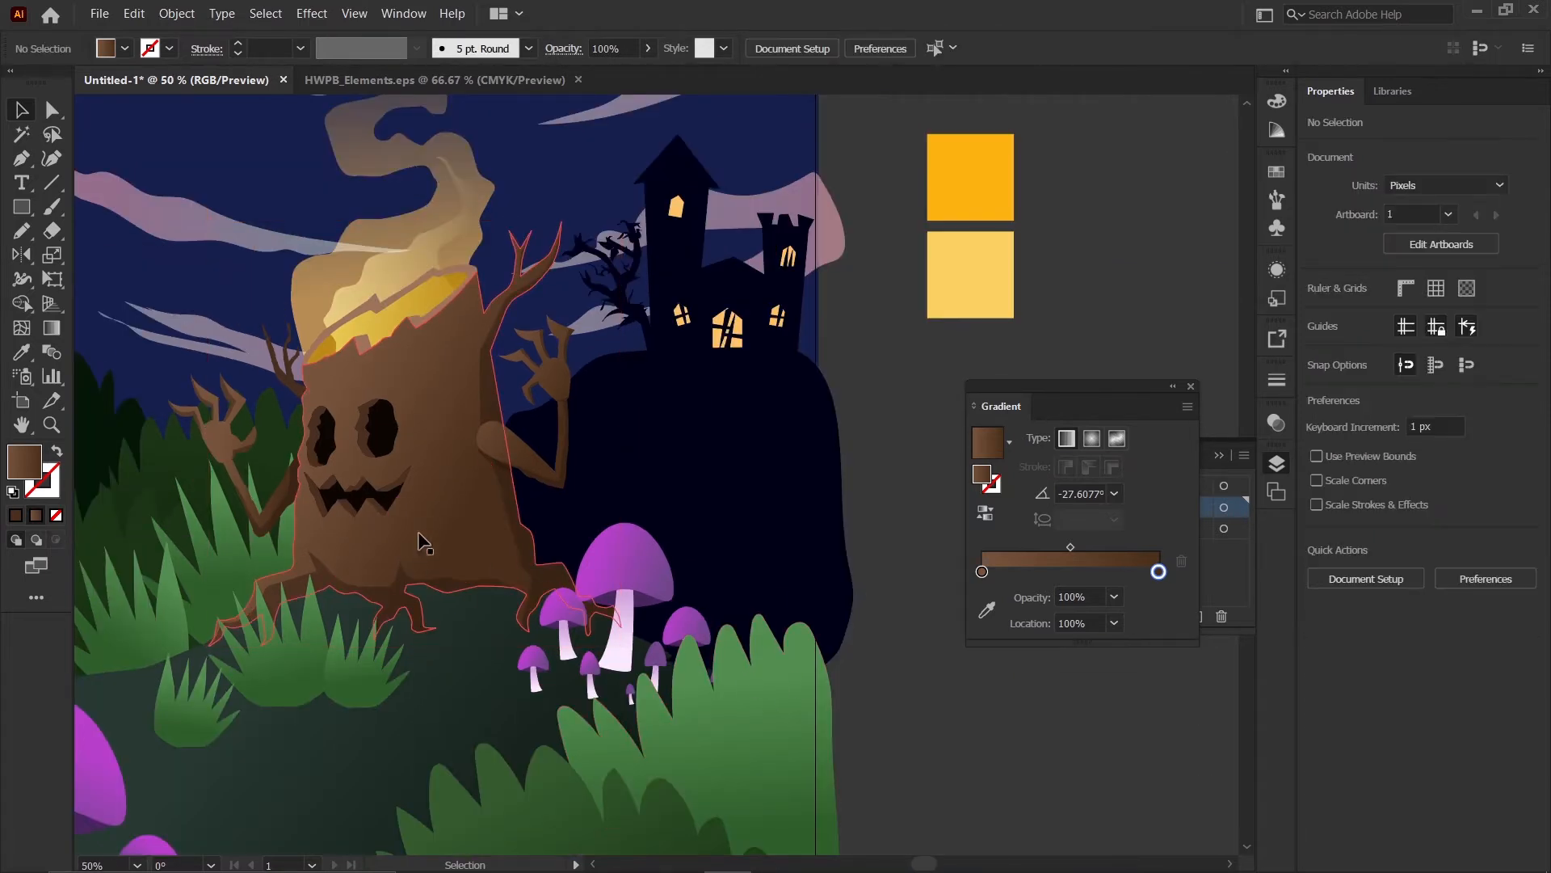
- Turn on Draw Inside mode for the tree stump's trunk shape and activate the Paintbrush tool
click(432, 531)
key(shift+d)
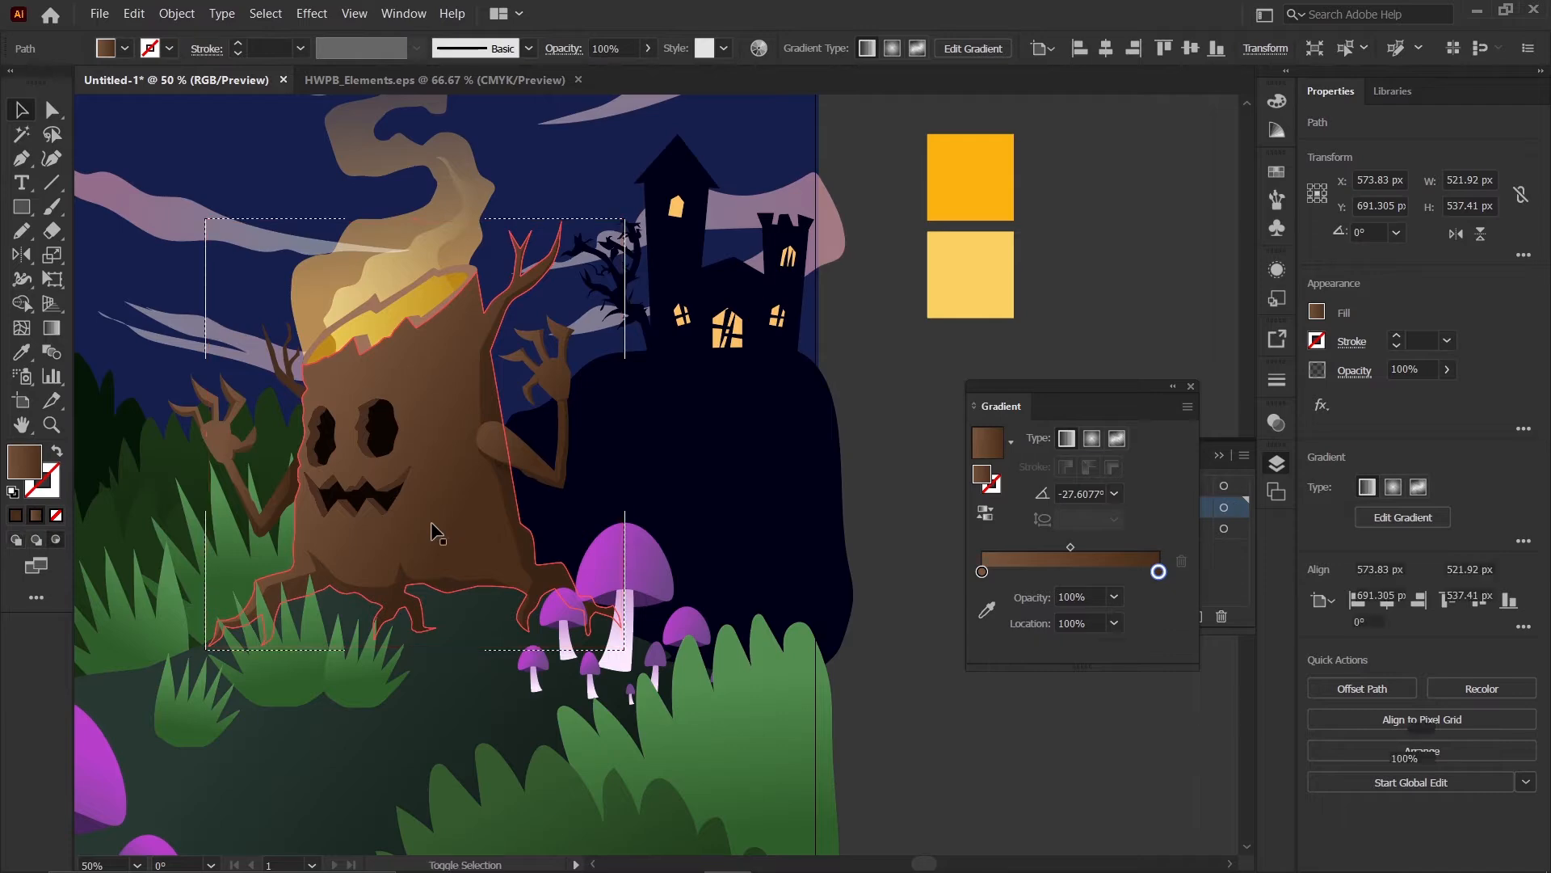
scroll(447, 477, down, 1)
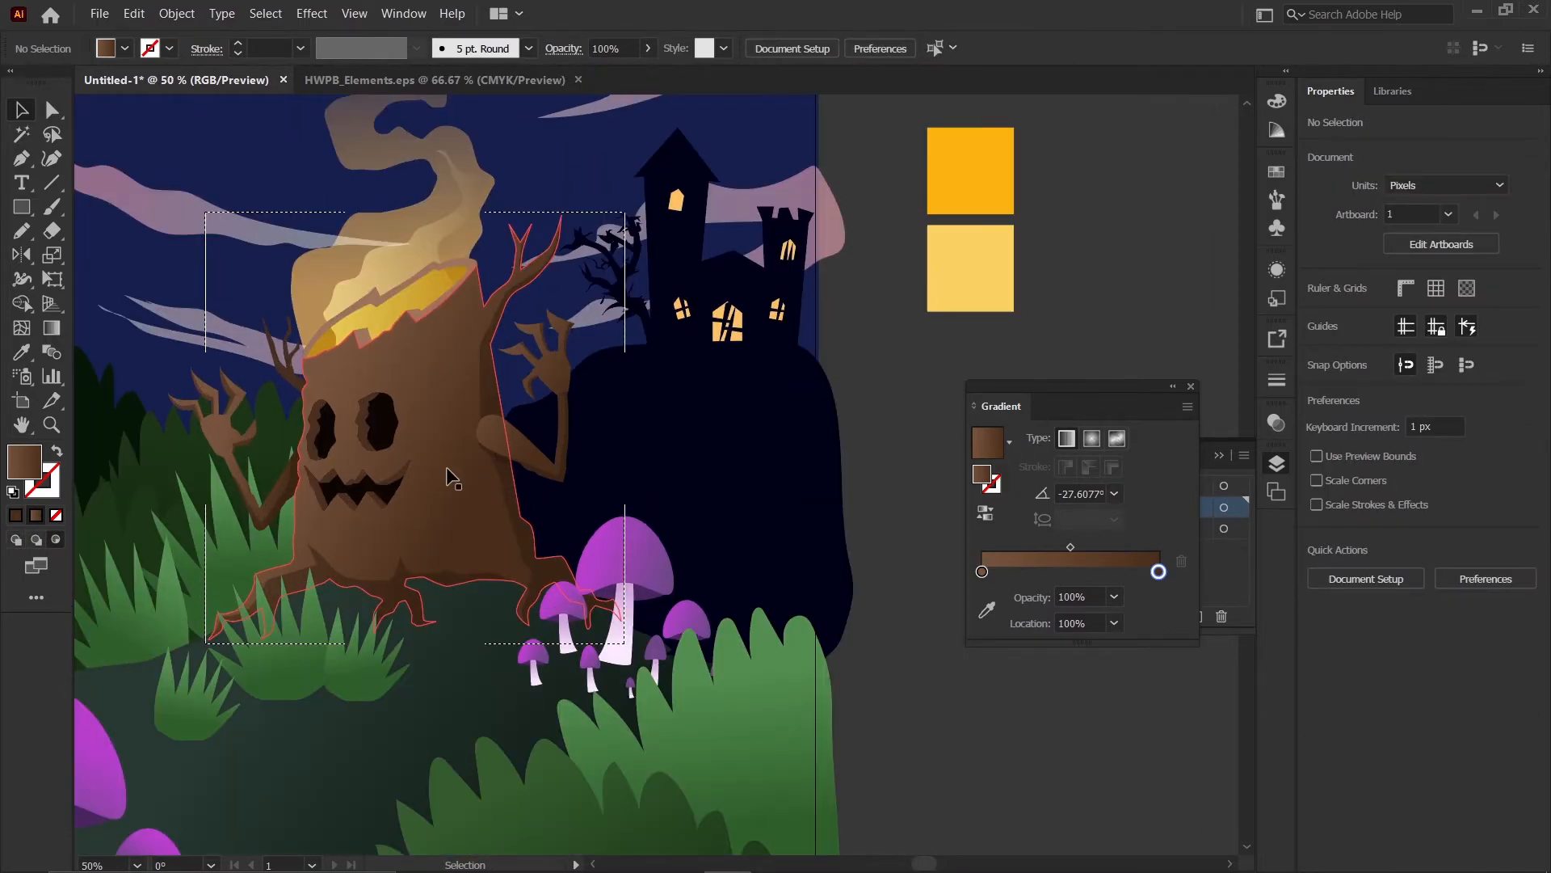
scroll(450, 477, up, 2)
scroll(453, 485, down, 2)
click(53, 208)
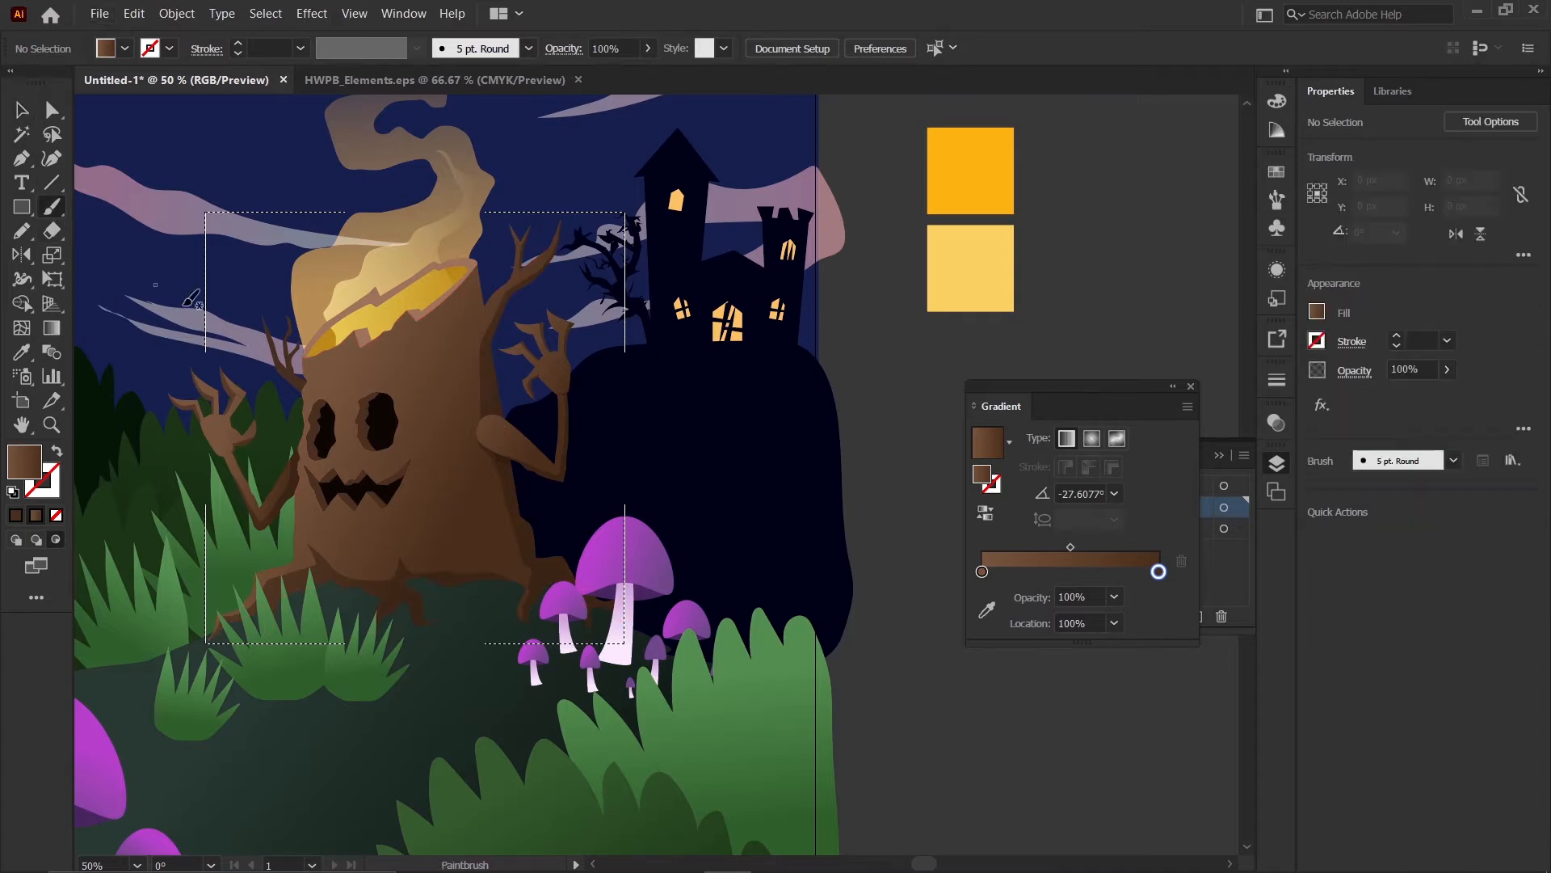
scroll(388, 386, up, 1)
scroll(291, 404, down, 3)
scroll(292, 486, up, 2)
scroll(292, 486, up, 2)
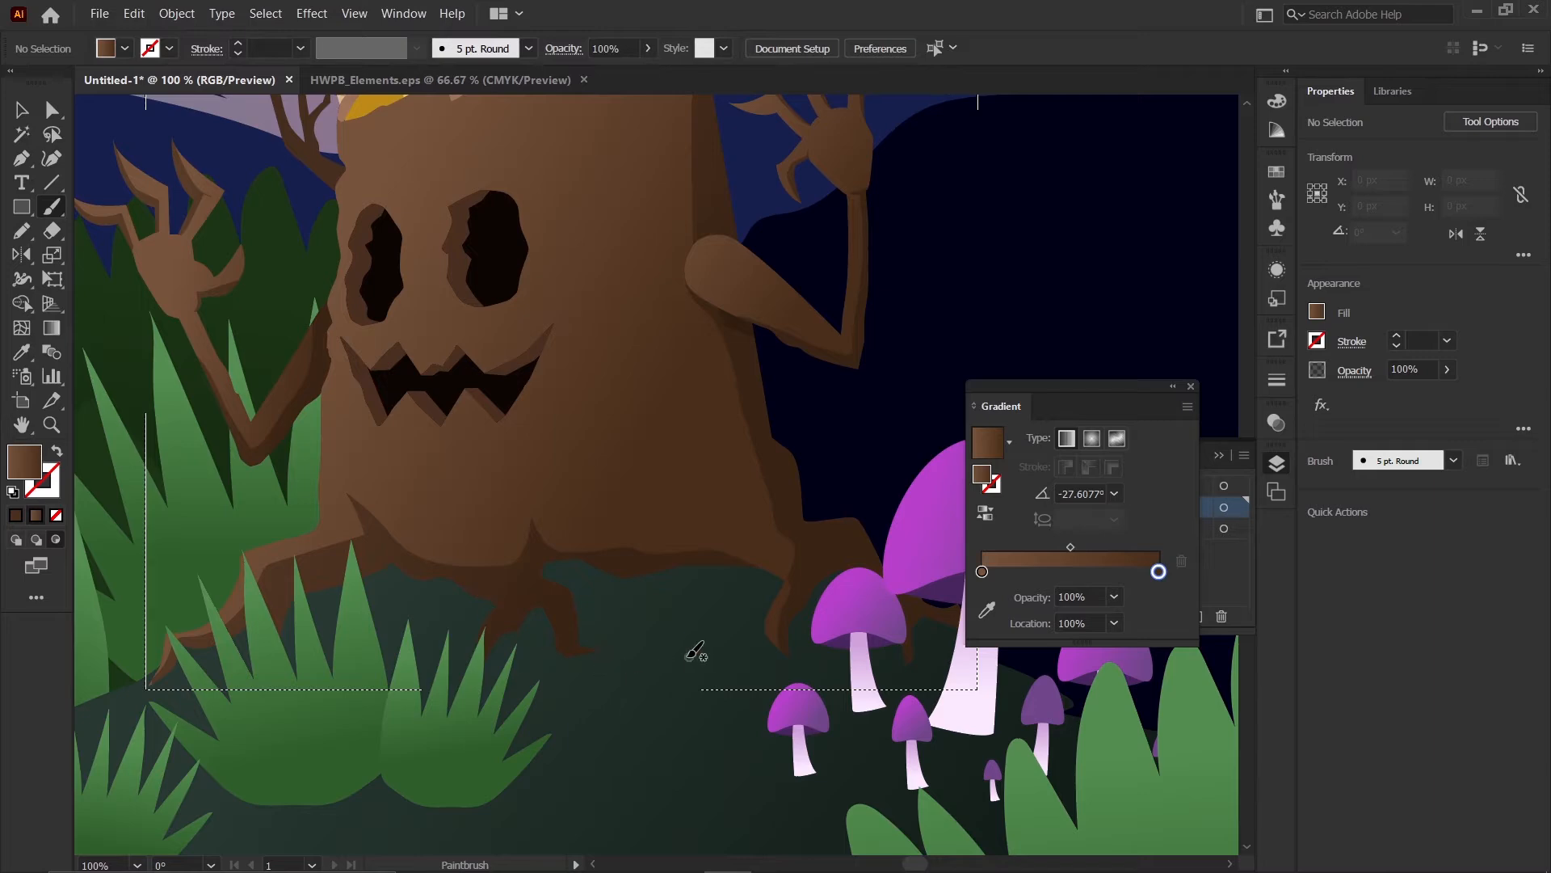
- Set the brush to no fill with a very dark brown stroke, color 231207
scroll(634, 672, down, 2)
key(shift+x)
scroll(404, 642, up, 2)
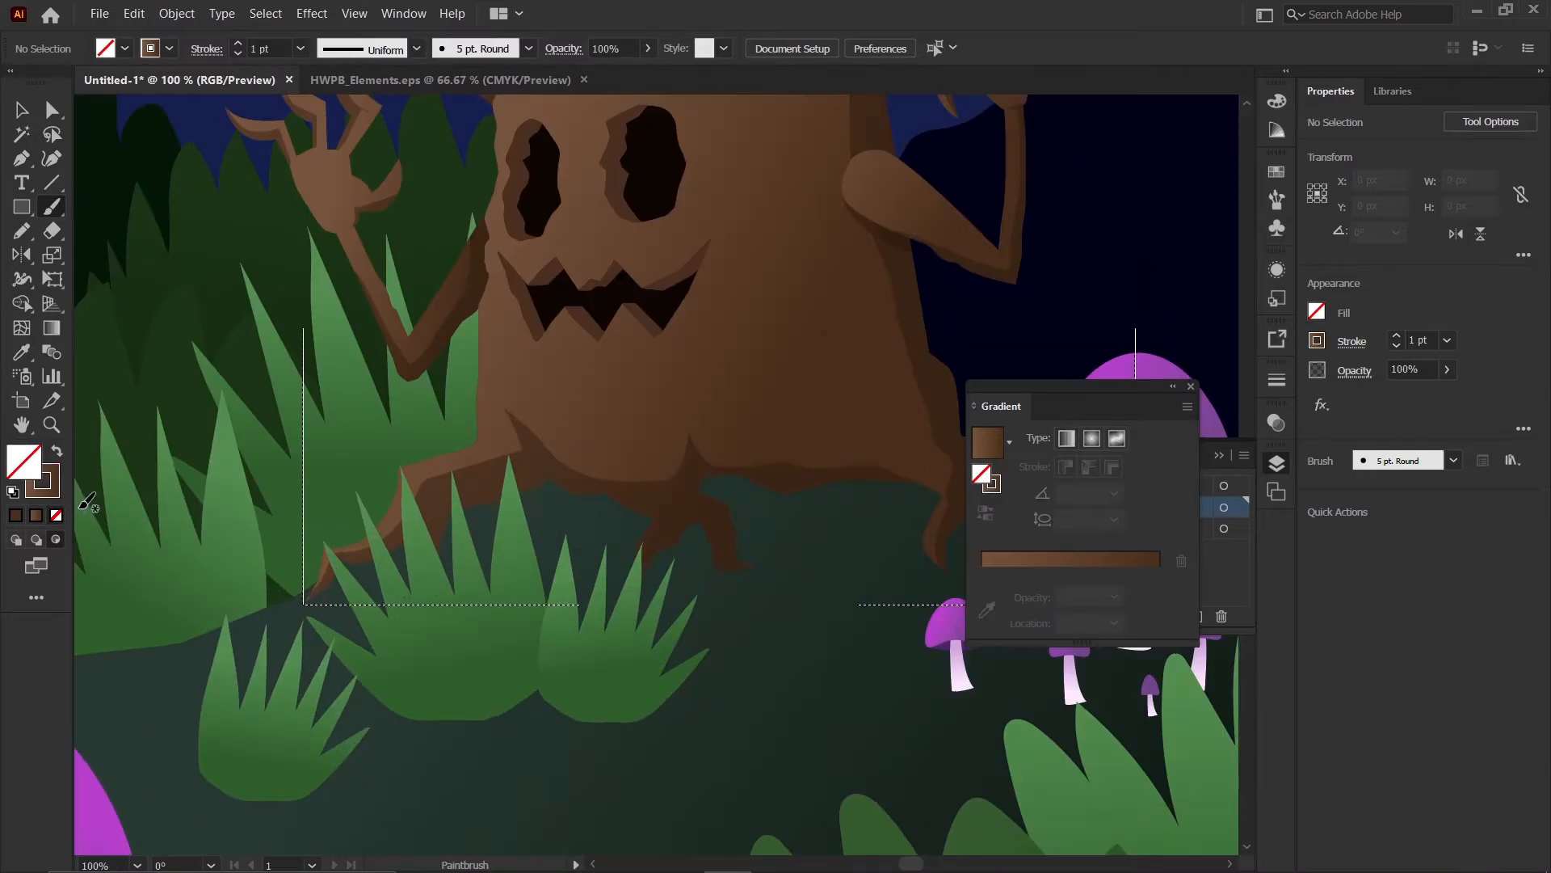
double_click(55, 496)
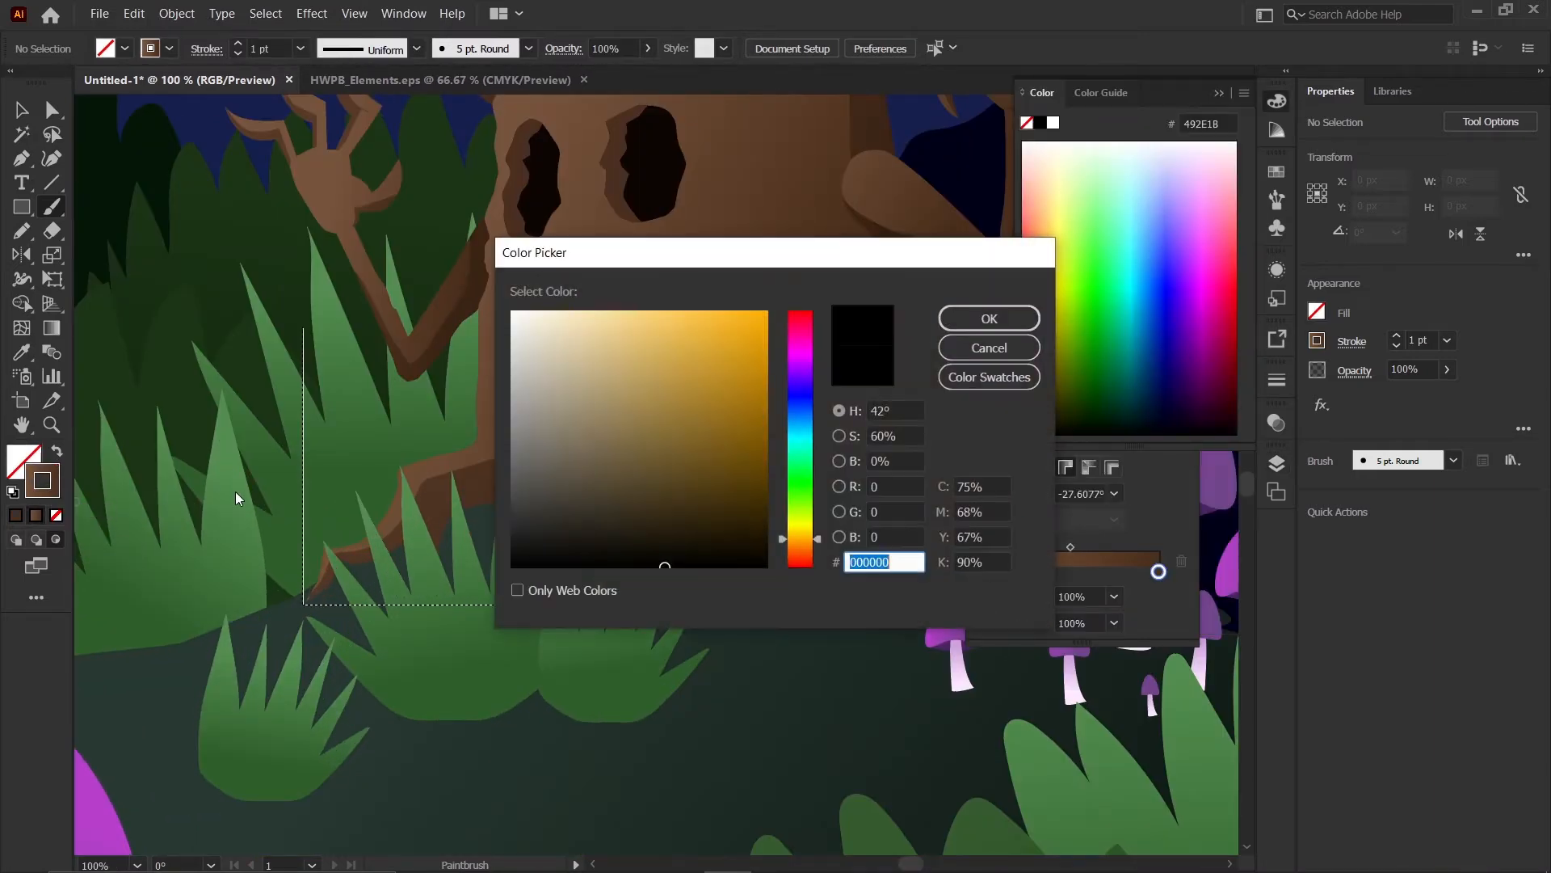
mouse_move(753, 555)
mouse_down()
mouse_move(711, 538)
mouse_move(808, 552)
mouse_move(719, 530)
mouse_up()
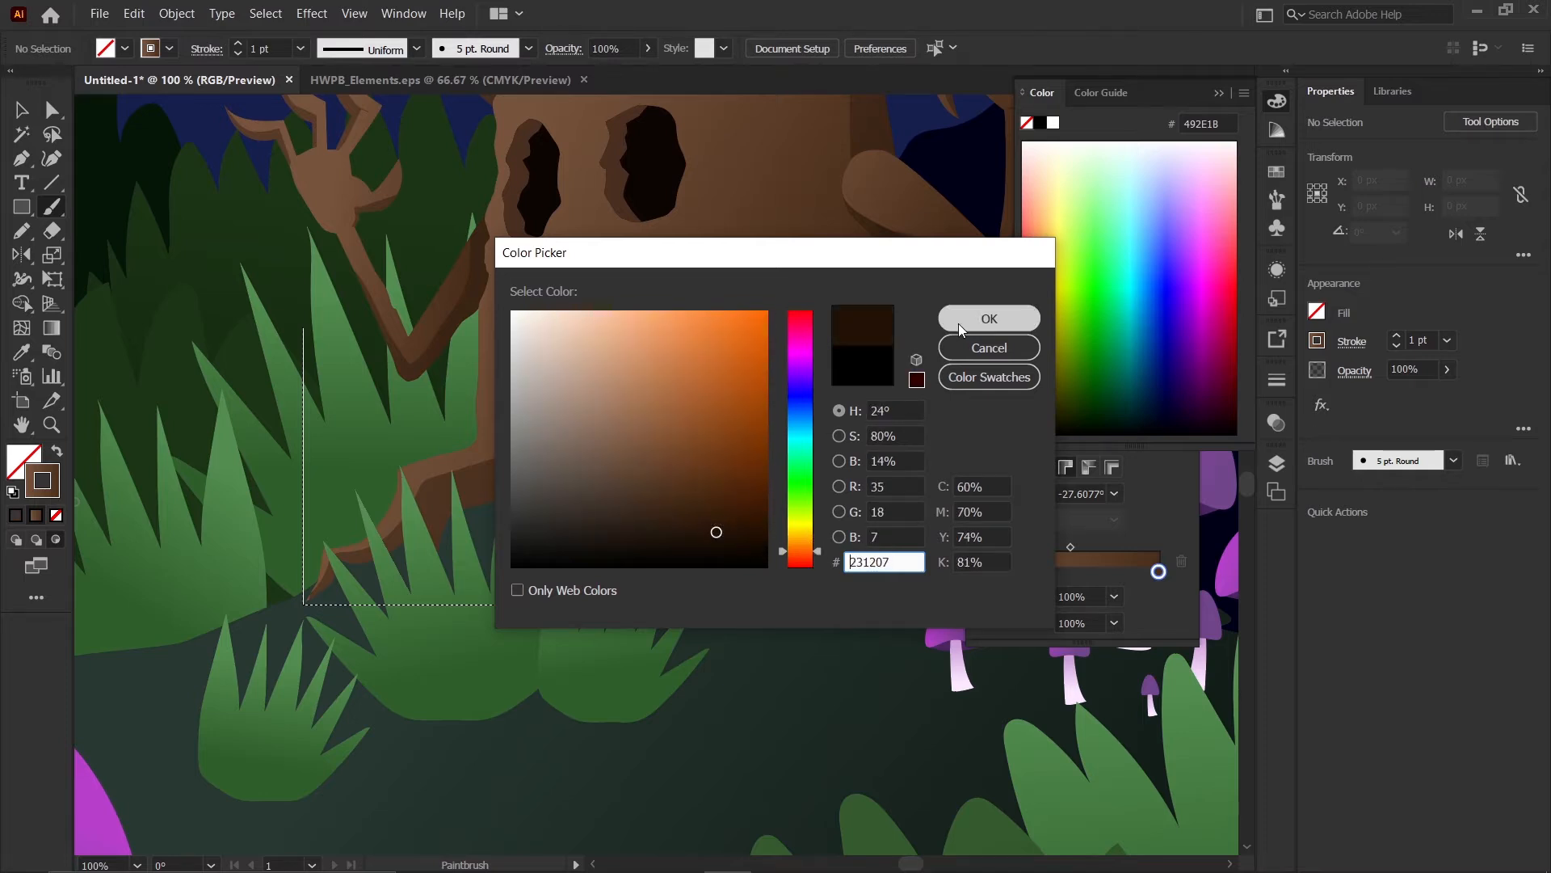
click(989, 319)
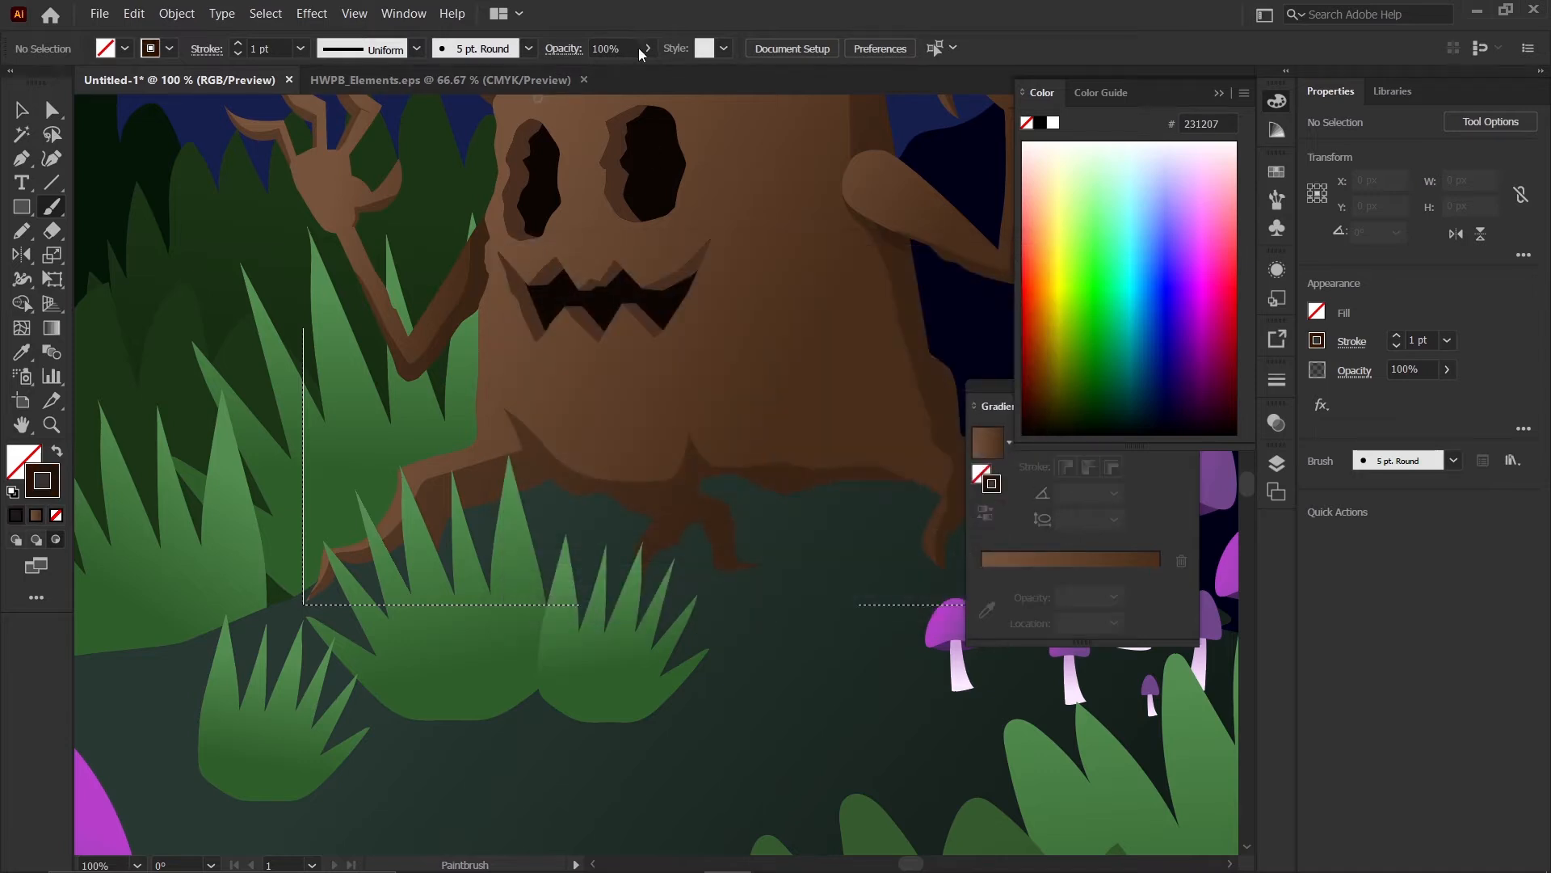
- Try a vertical bark stroke at 50% opacity above the stump's left eye, then undo it
drag(632, 49, 536, 50)
text(5)
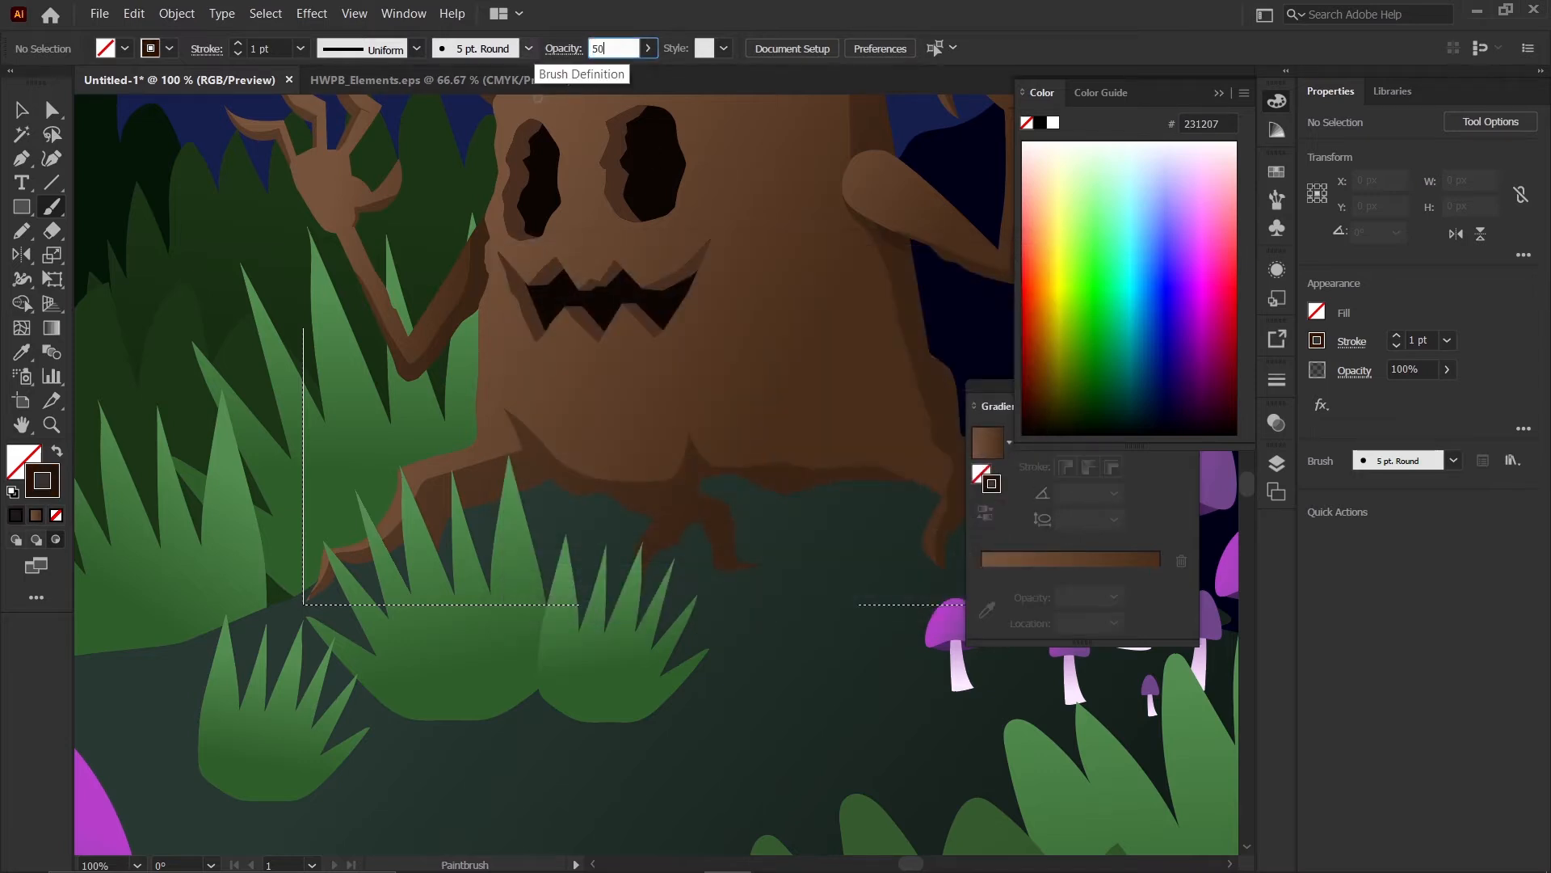
text(0)
key(Return)
scroll(542, 158, down, 4)
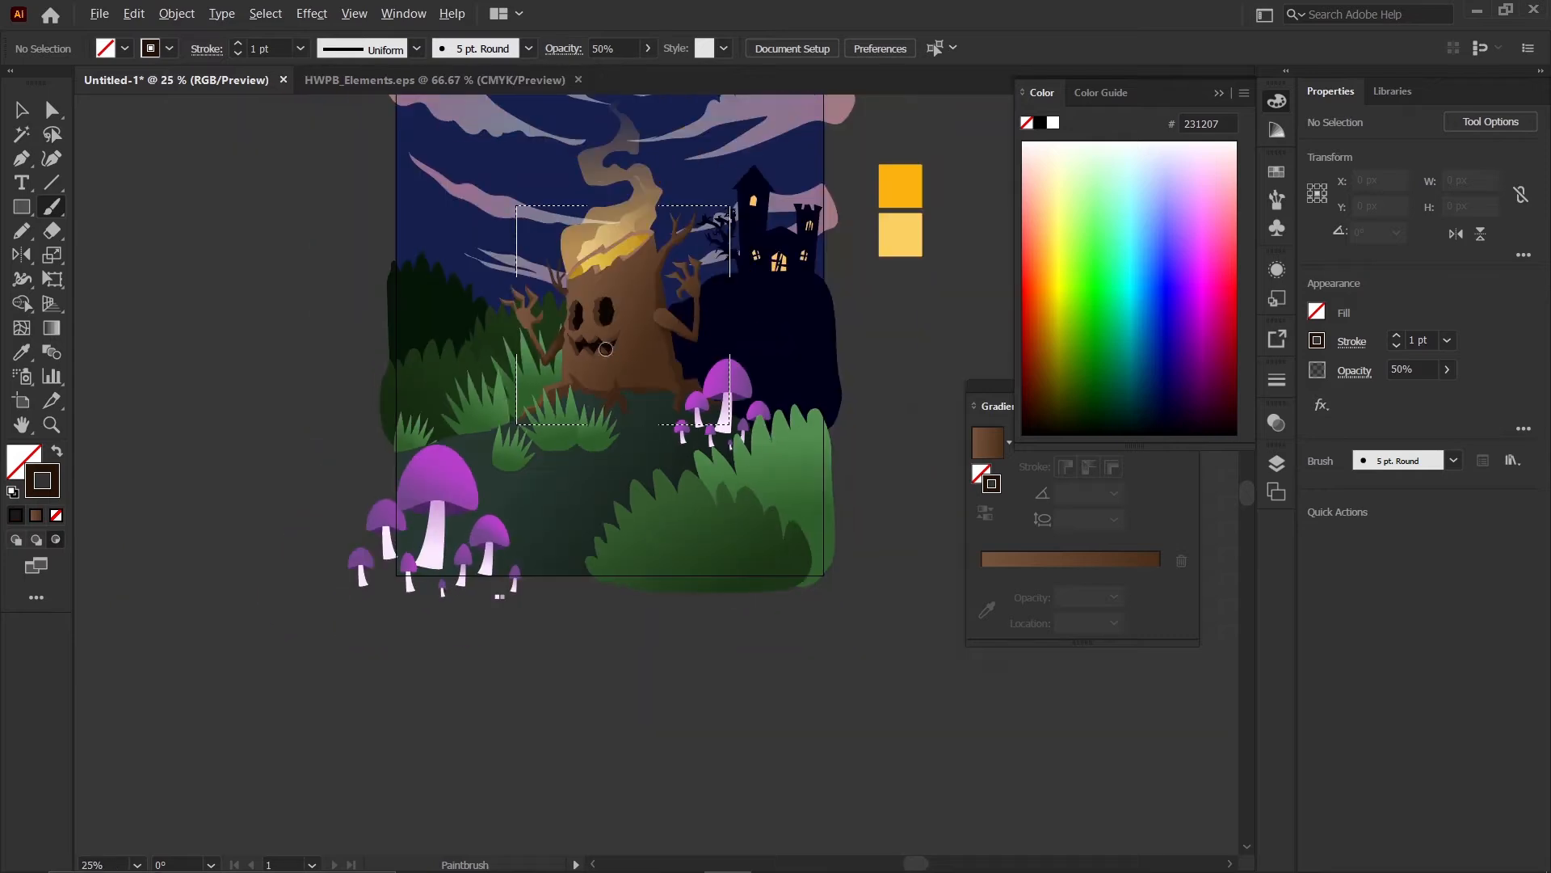
scroll(598, 271, up, 4)
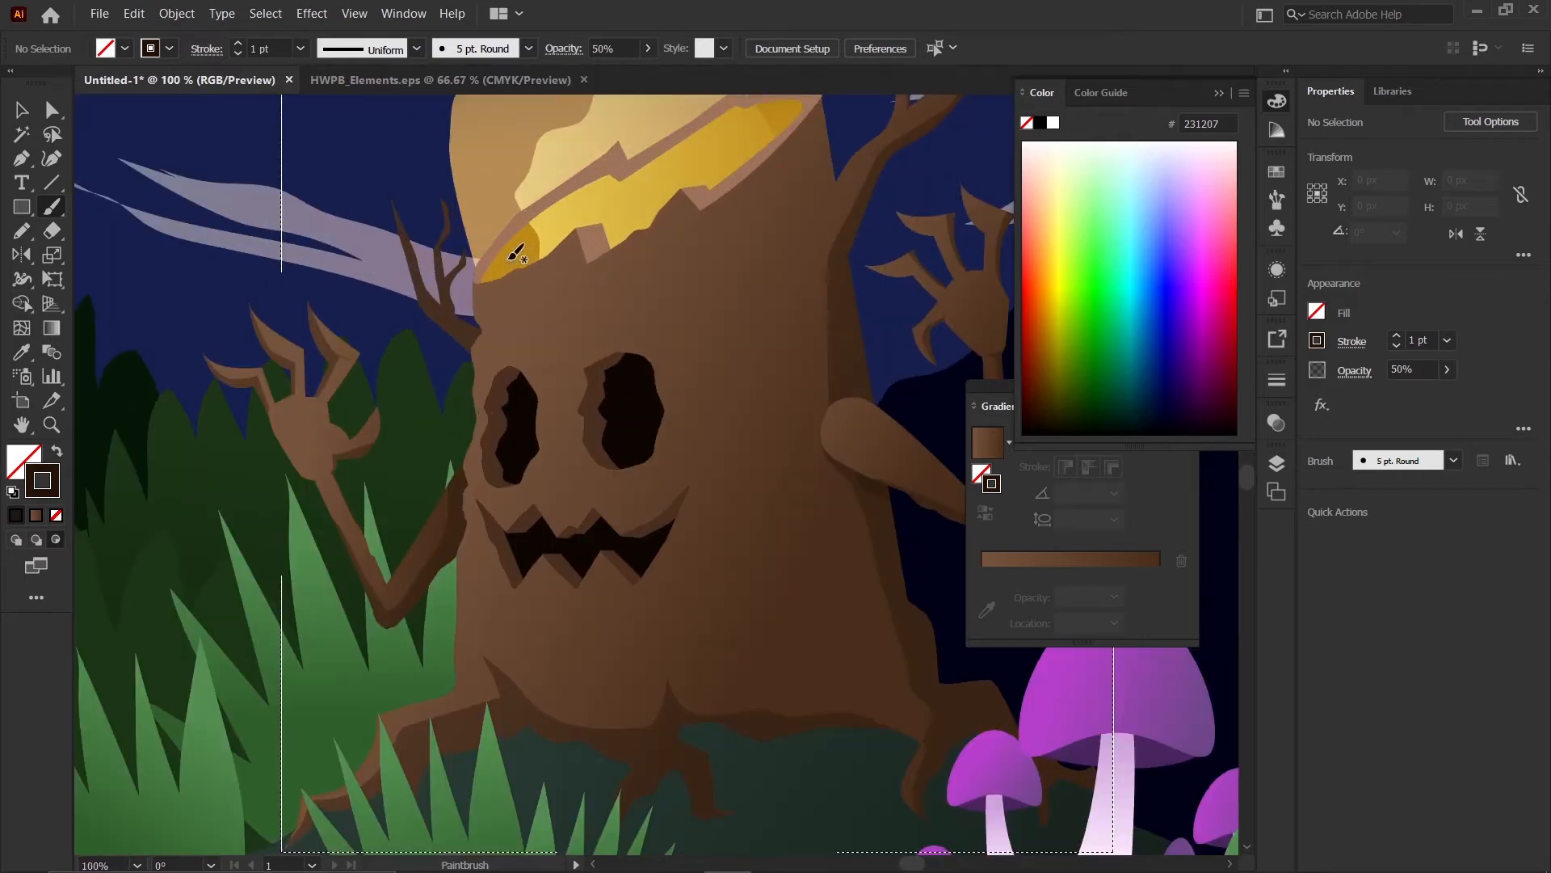
drag(506, 252, 508, 442)
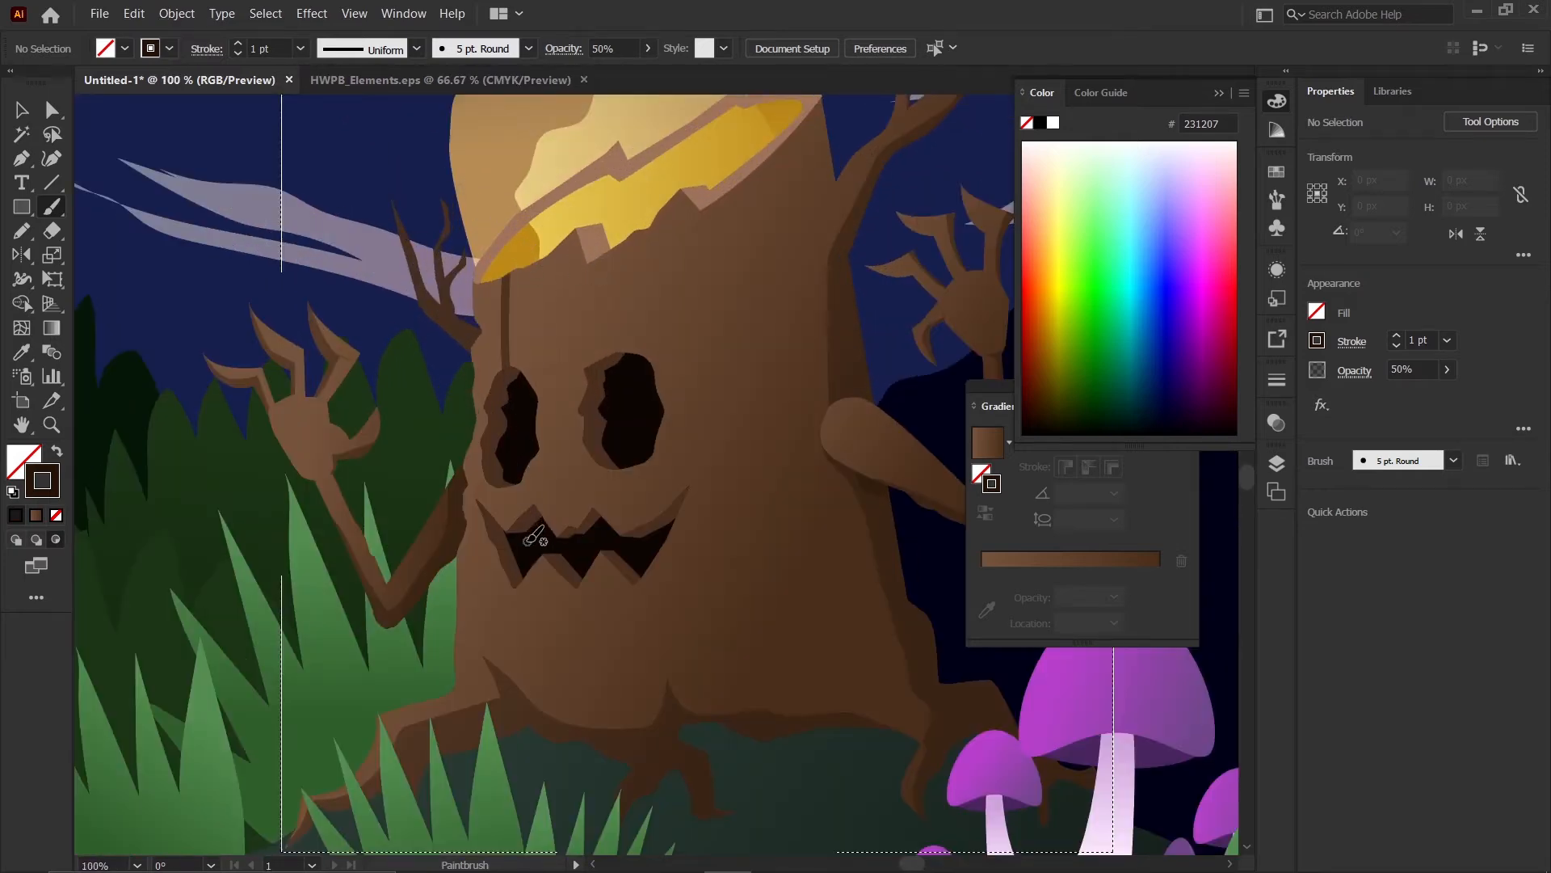
key(ctrl+z)
- Lower the brush opacity to 24% and test a vertical stroke above the left eye, undoing the test stroke
click(648, 49)
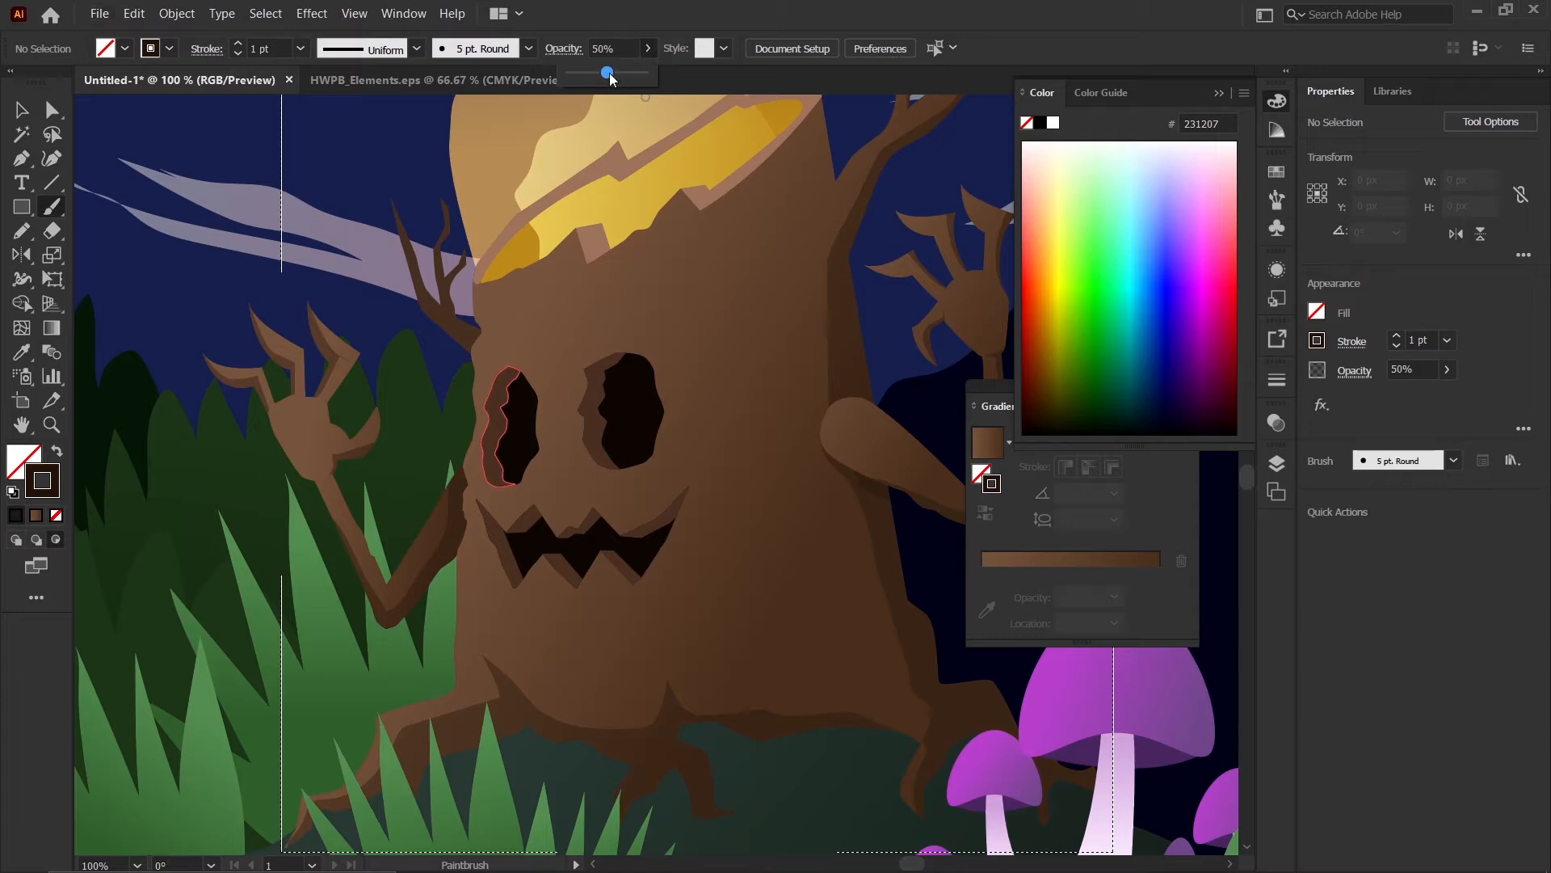
drag(534, 260, 534, 373)
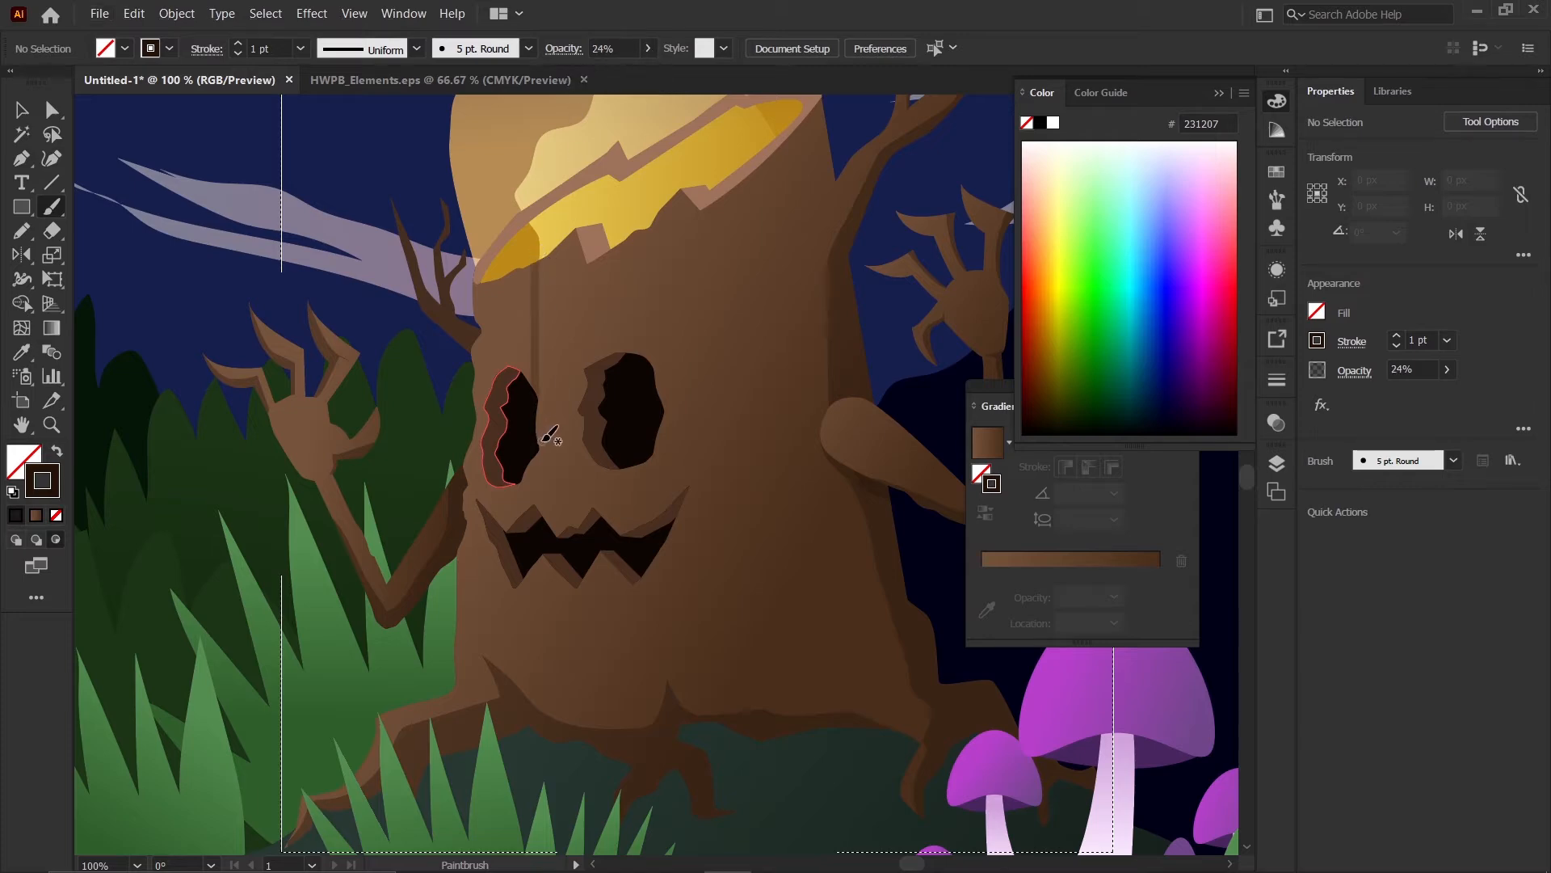
key(ctrl+z)
scroll(531, 271, down, 1)
scroll(534, 299, up, 2)
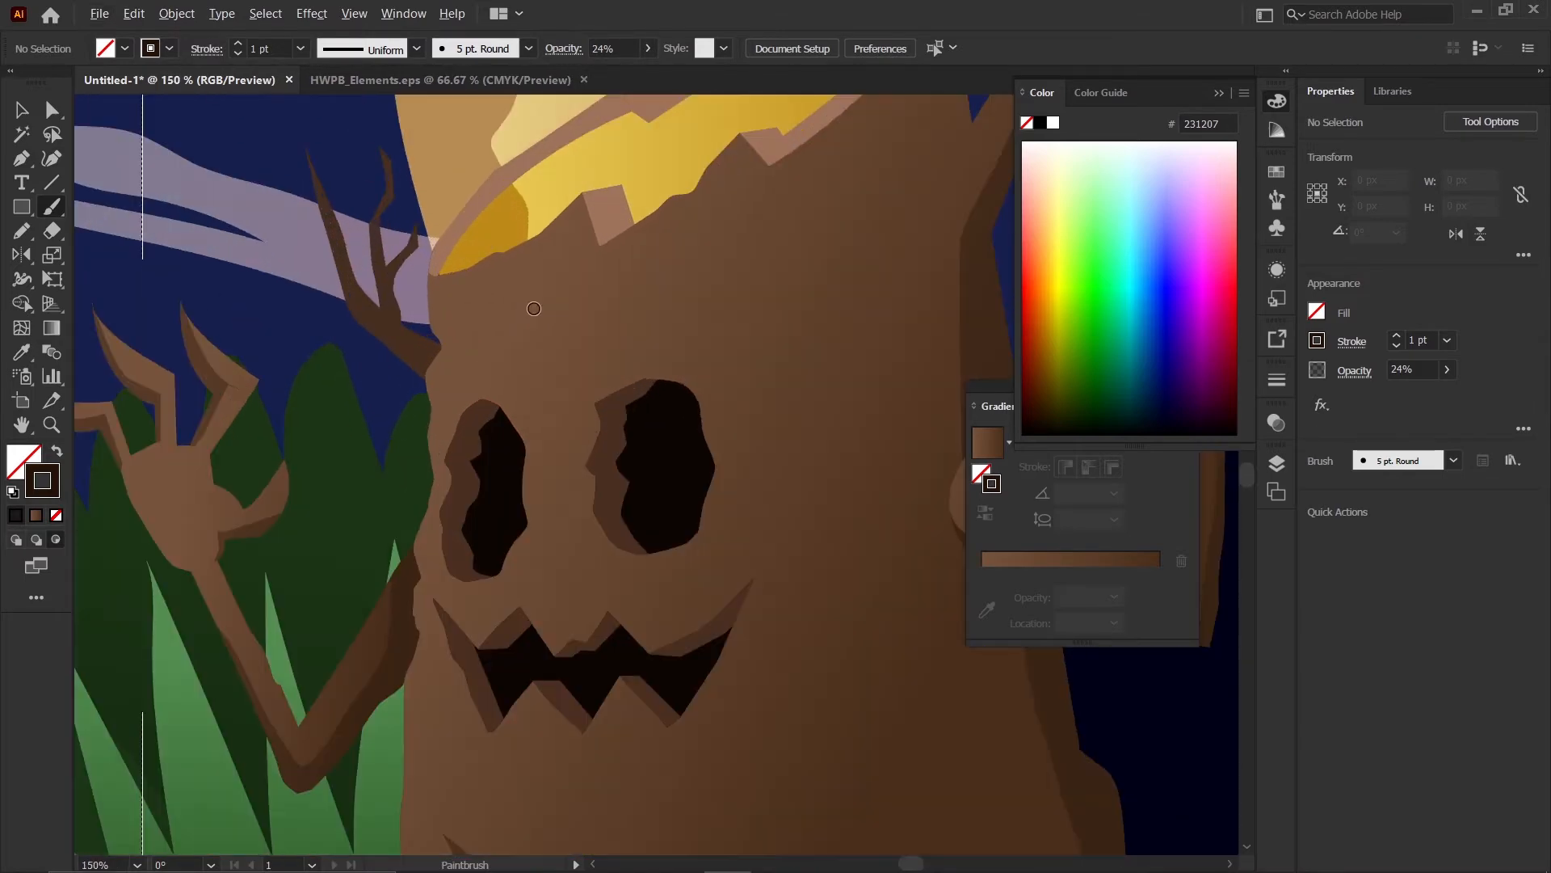
- Paint translucent wood-grain lines down the trunk's left side, around the left eye and the corner of the mouth
scroll(498, 317, down, 1)
mouse_move(468, 242)
mouse_down()
mouse_move(472, 348)
mouse_move(487, 242)
mouse_move(508, 251)
mouse_move(478, 403)
mouse_move(499, 703)
mouse_move(430, 683)
mouse_move(413, 530)
mouse_move(395, 525)
mouse_move(395, 705)
mouse_up()
scroll(514, 711, up, 2)
scroll(485, 710, down, 1)
scroll(440, 606, down, 2)
scroll(428, 486, up, 4)
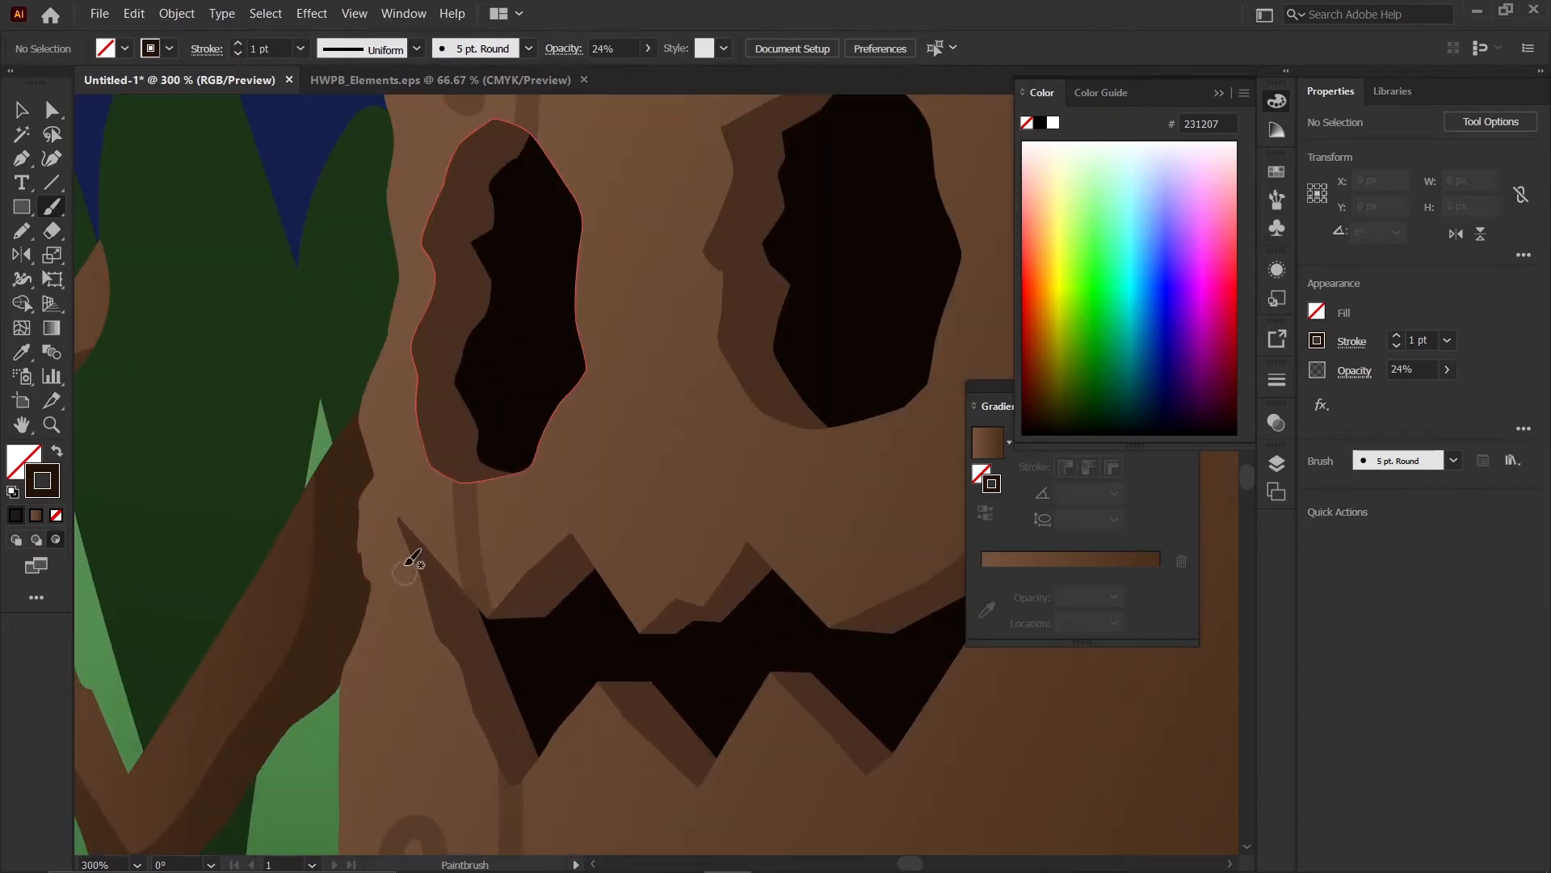
mouse_move(375, 412)
mouse_down()
mouse_move(424, 732)
mouse_move(365, 630)
mouse_up()
scroll(380, 525, down, 3)
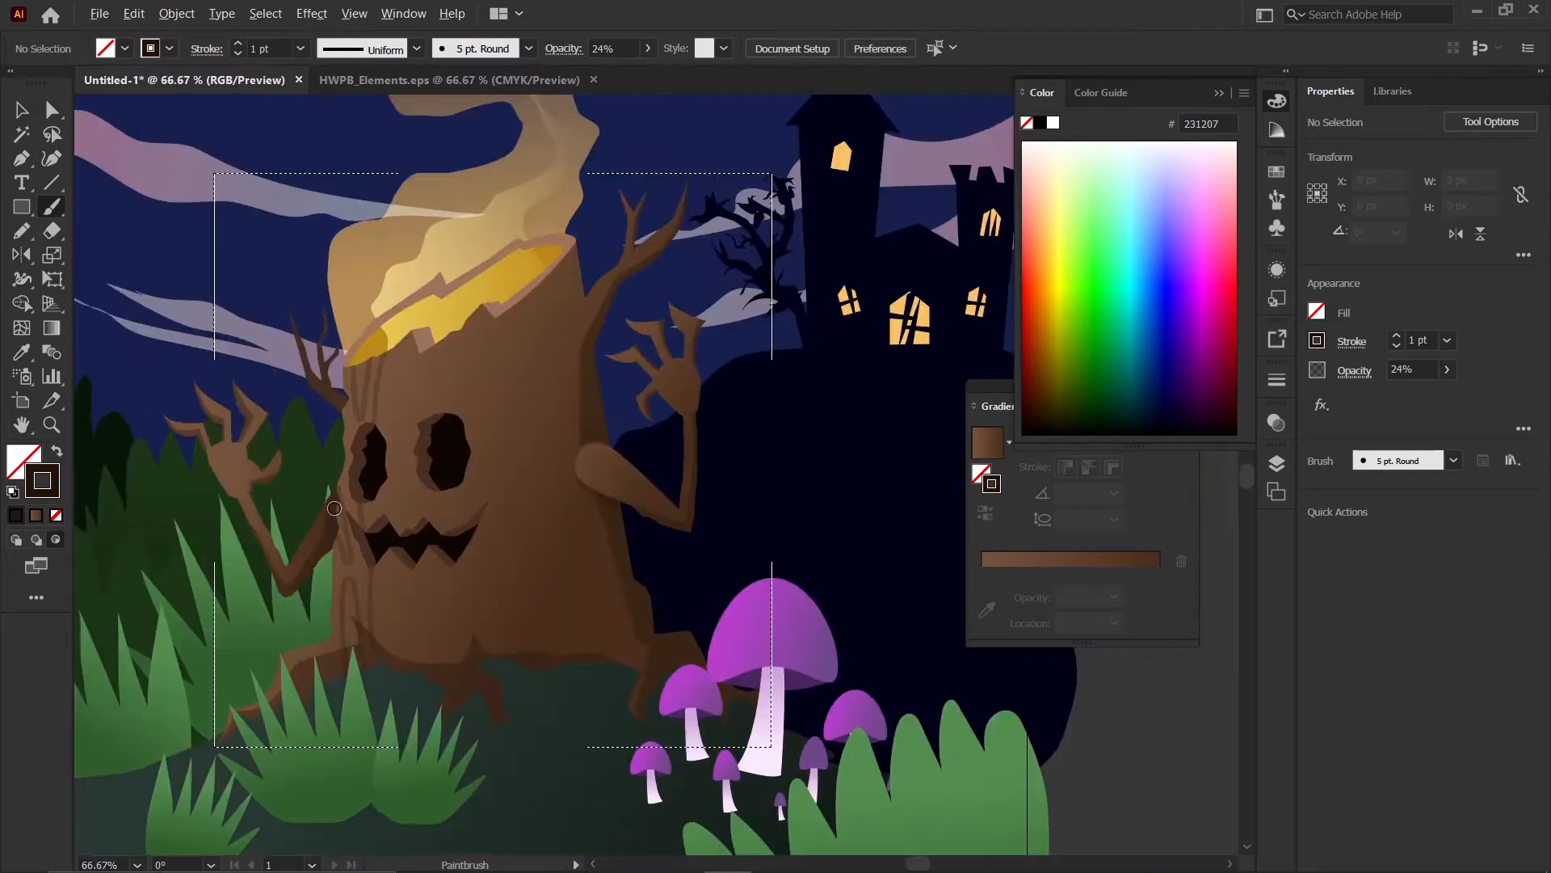
- Paint long wavy grain lines from the stump's broken rim down between the eyes and through the face
scroll(390, 432, up, 1)
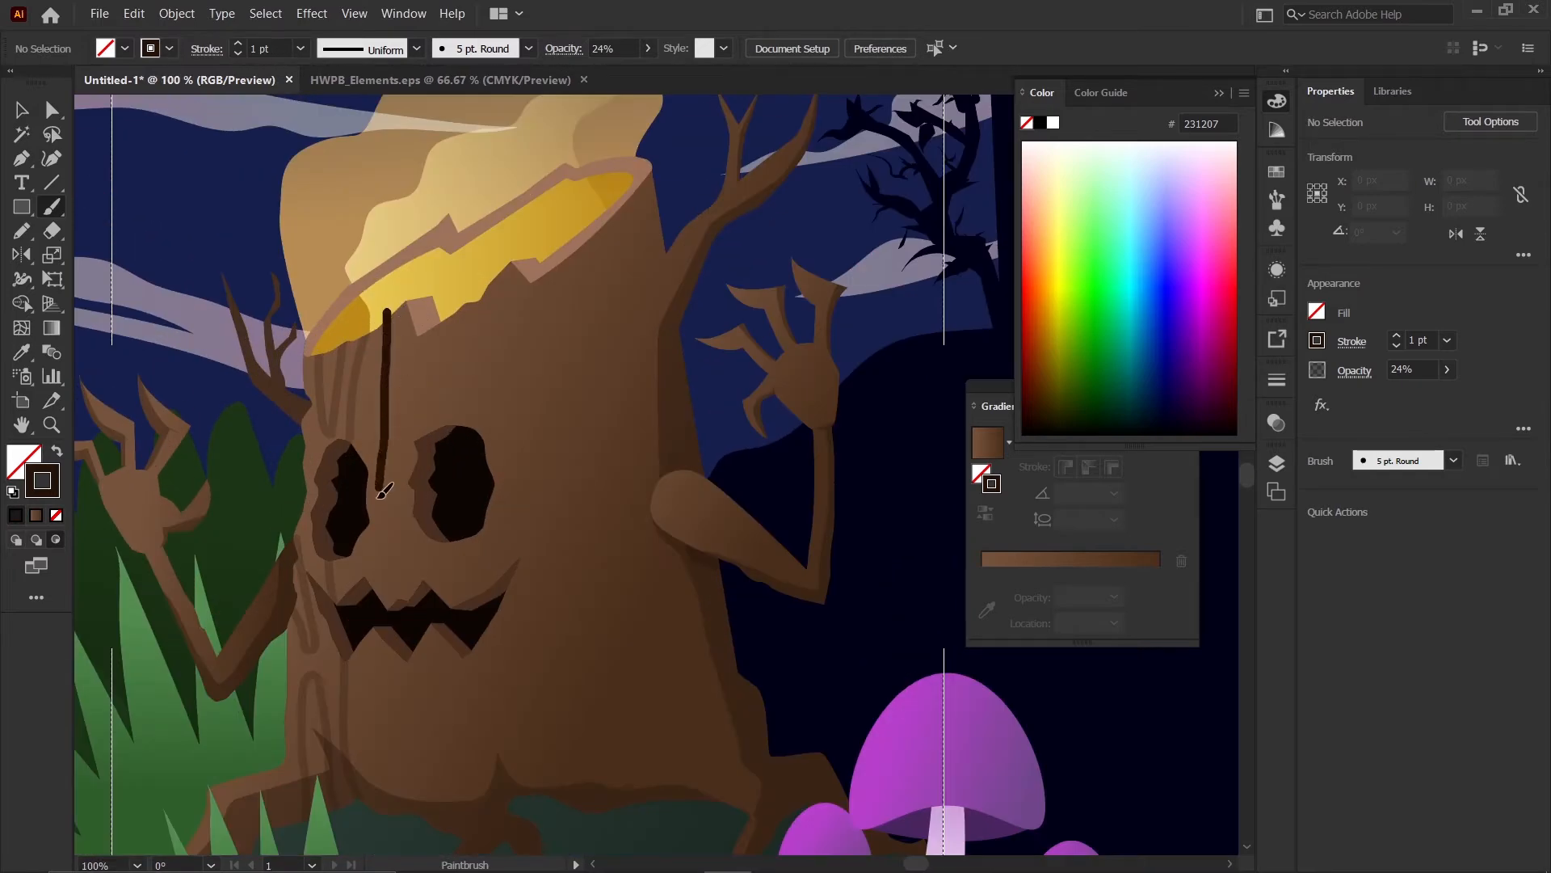
drag(390, 808, 422, 829)
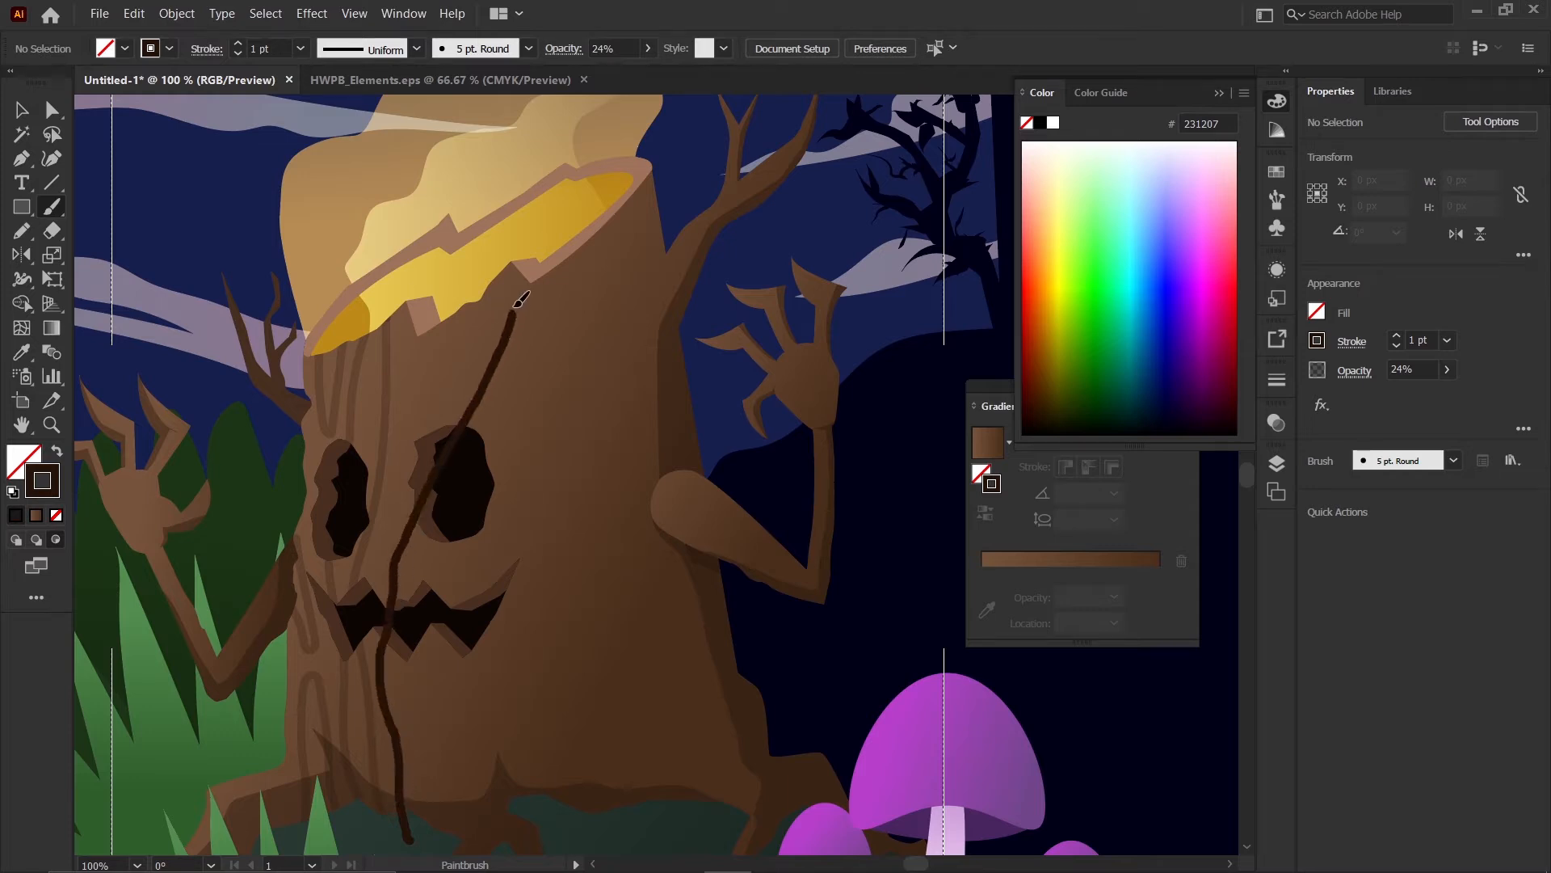
drag(521, 298, 525, 258)
scroll(454, 351, up, 2)
mouse_move(350, 212)
mouse_down()
mouse_move(363, 410)
mouse_move(322, 632)
mouse_move(376, 574)
mouse_move(529, 198)
mouse_up()
mouse_move(434, 234)
mouse_down()
mouse_move(429, 320)
mouse_move(481, 257)
mouse_up()
scroll(484, 270, down, 4)
scroll(501, 278, up, 2)
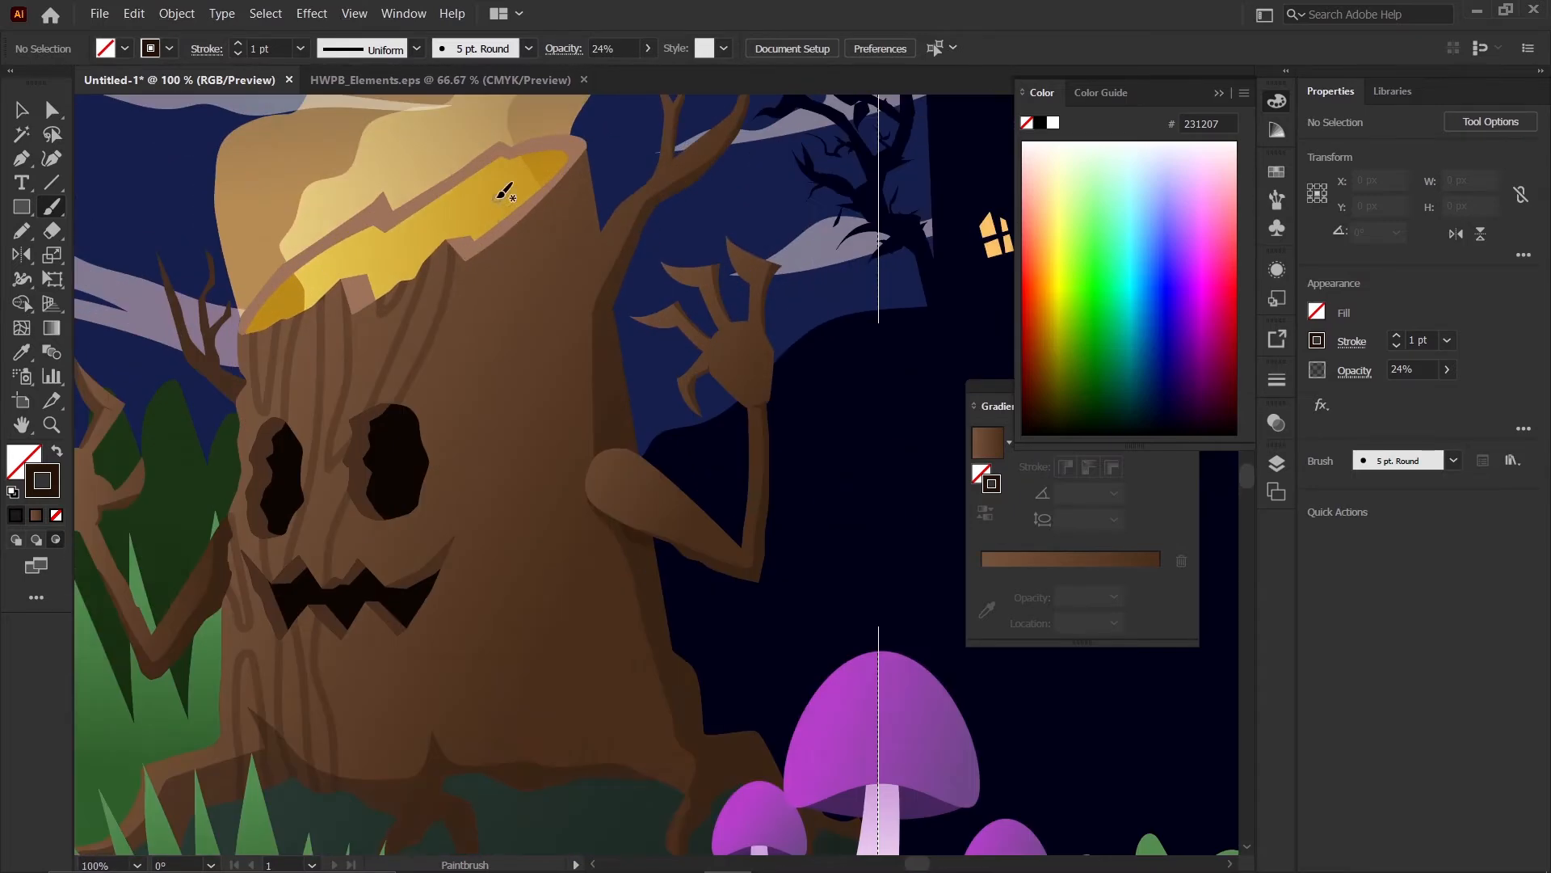
- Paint curved grain lines below the mouth and down to the roots, including an arch above the central root
drag(511, 722, 521, 779)
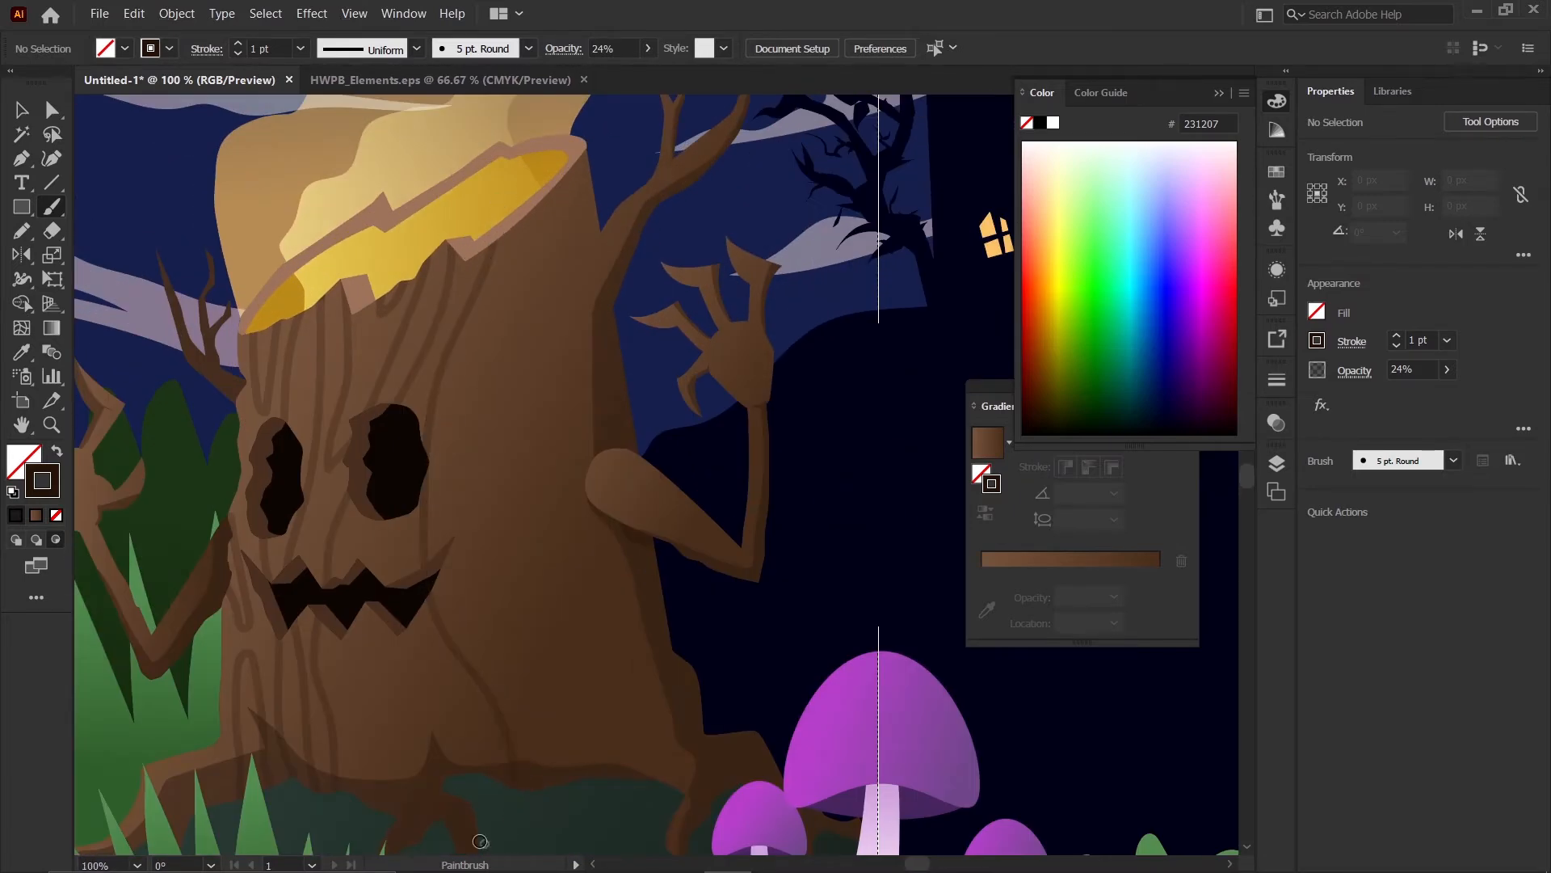
scroll(427, 693, down, 2)
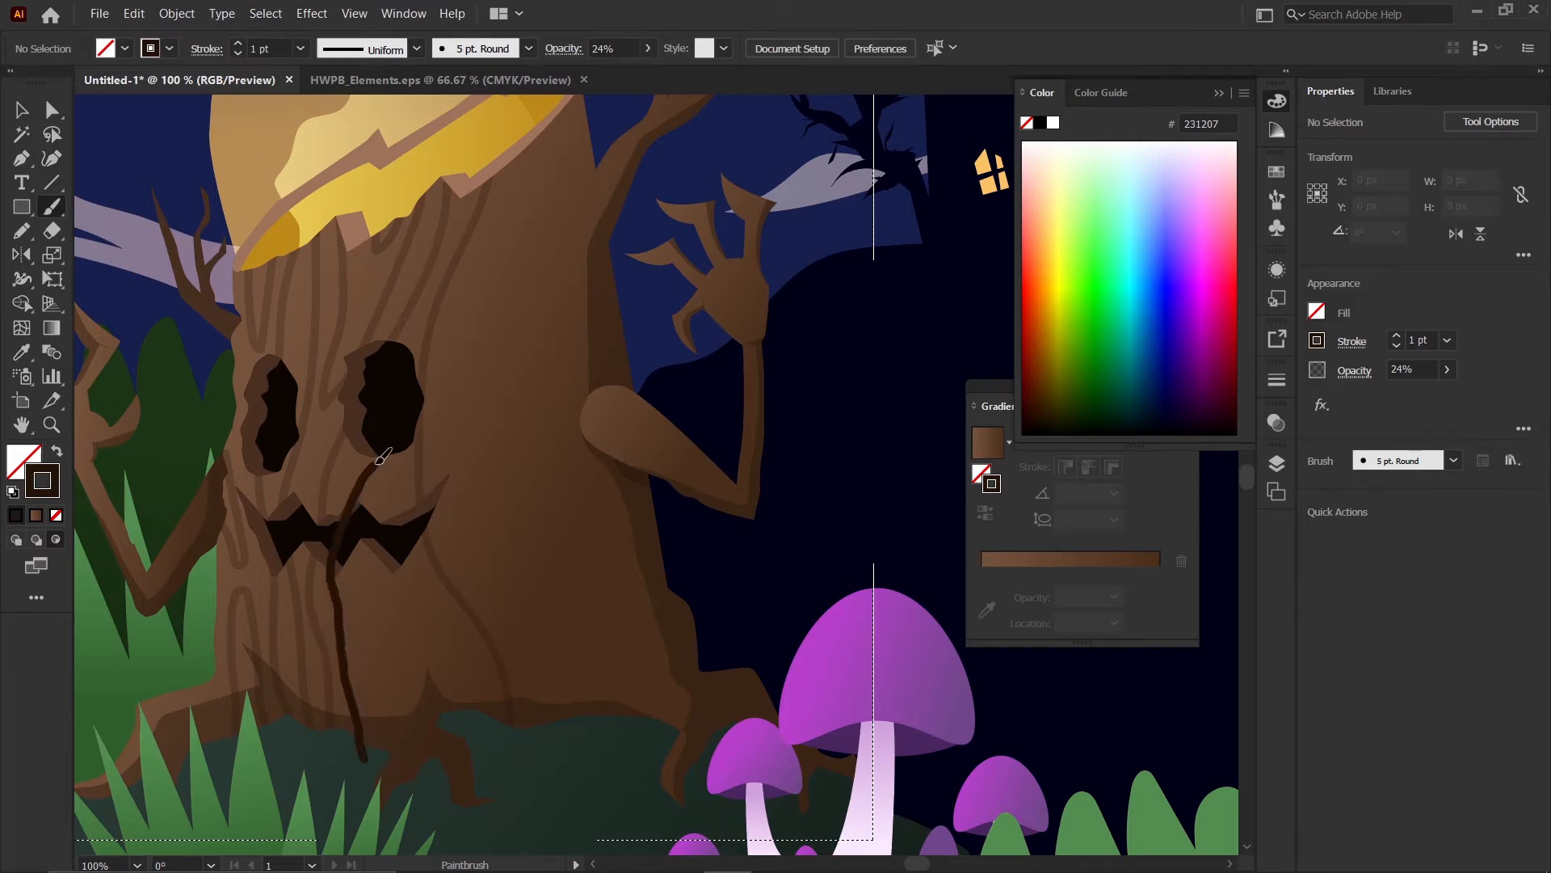
drag(481, 650, 491, 703)
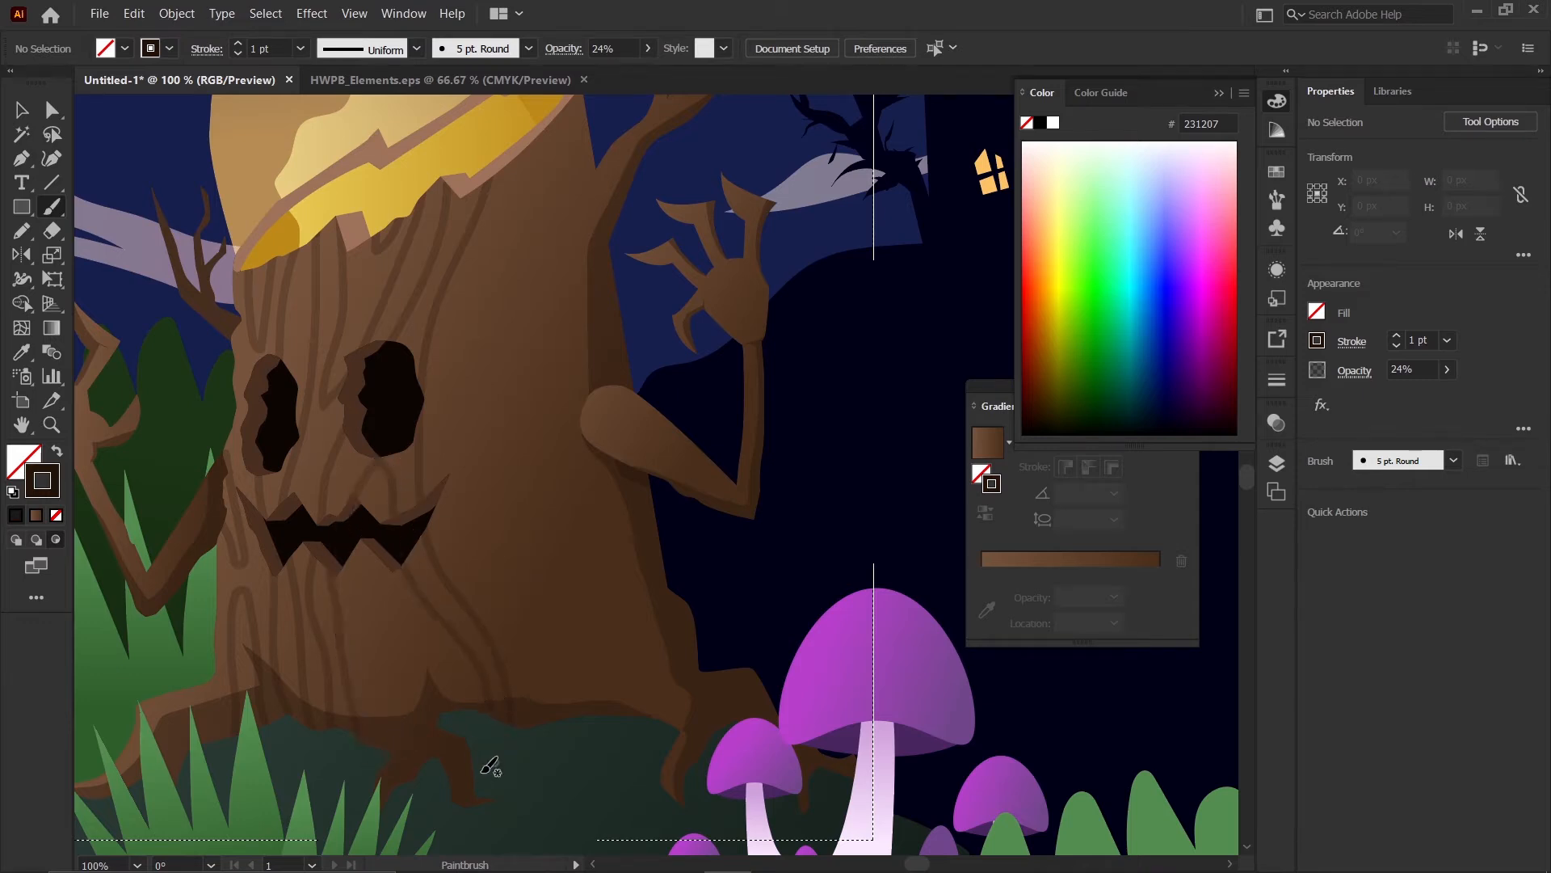
scroll(485, 766, up, 2)
mouse_move(476, 641)
mouse_down()
mouse_move(398, 526)
mouse_move(367, 540)
mouse_move(382, 634)
mouse_move(339, 691)
mouse_move(320, 492)
mouse_up()
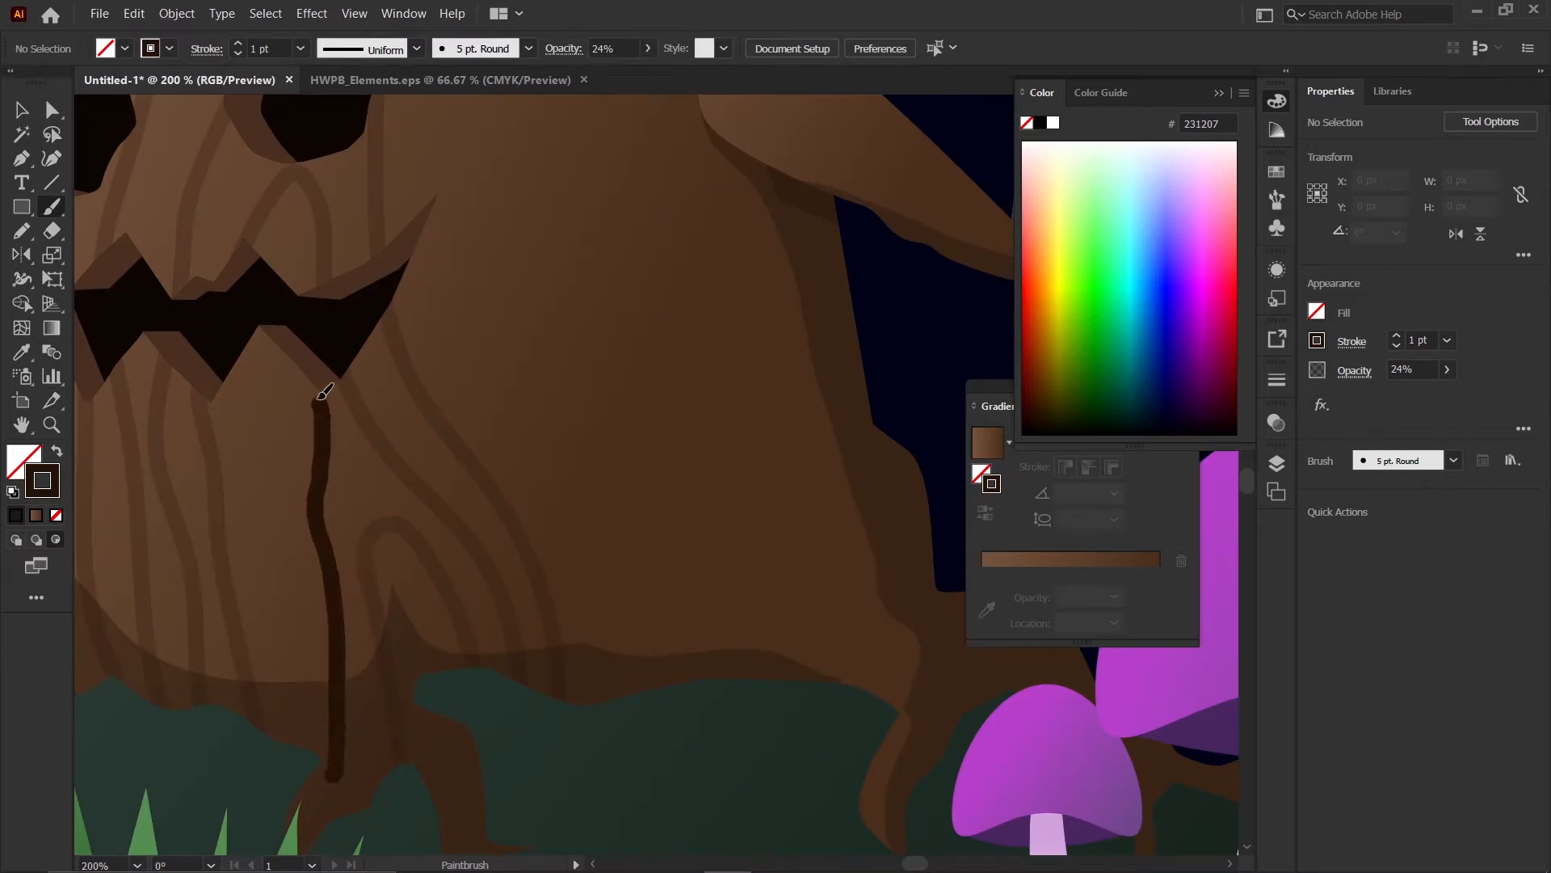
mouse_move(273, 410)
mouse_down()
mouse_move(303, 682)
mouse_move(301, 782)
mouse_up()
scroll(301, 782, down, 3)
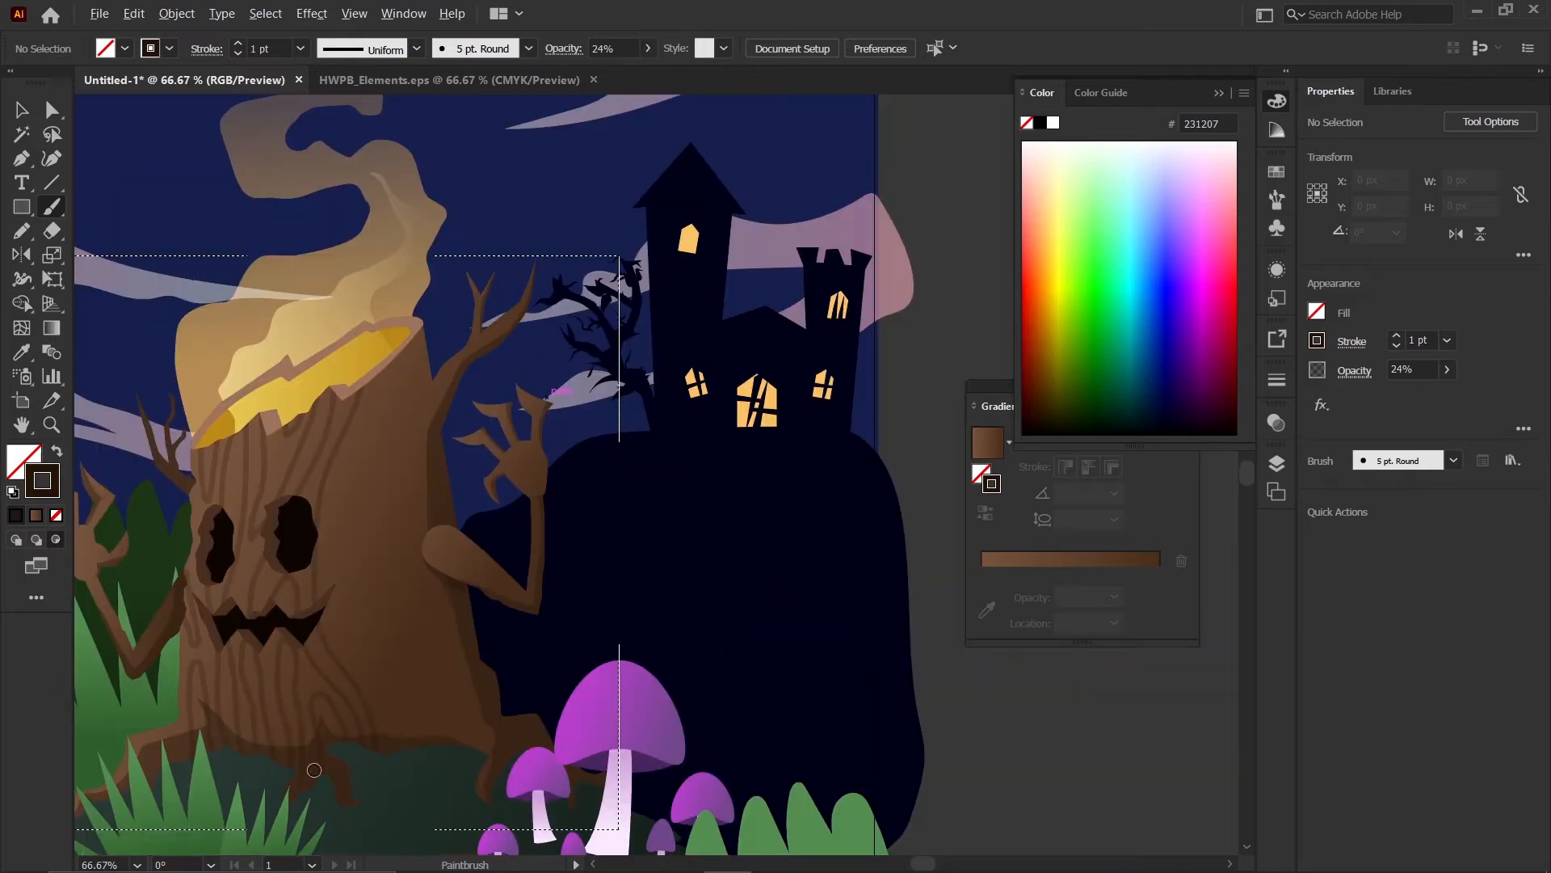
- Paint nested arched grain lines on the trunk between the mouth and the bent right arm
scroll(420, 751, up, 2)
mouse_move(419, 818)
mouse_down()
mouse_move(408, 701)
mouse_move(280, 523)
mouse_up()
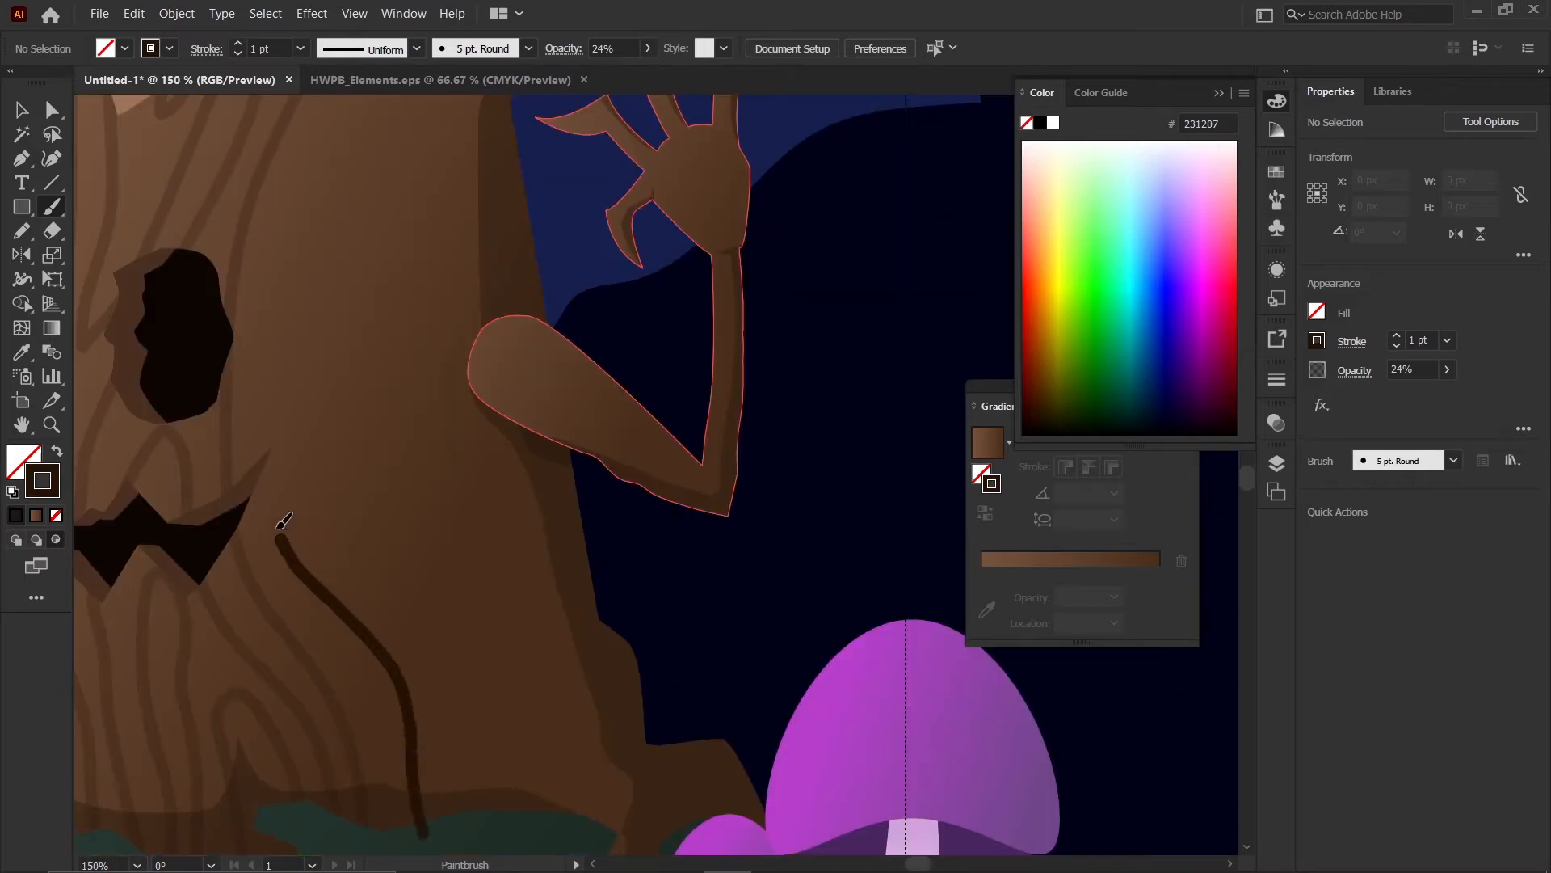
mouse_move(396, 385)
mouse_down()
mouse_move(446, 499)
mouse_move(541, 585)
mouse_move(638, 623)
mouse_up()
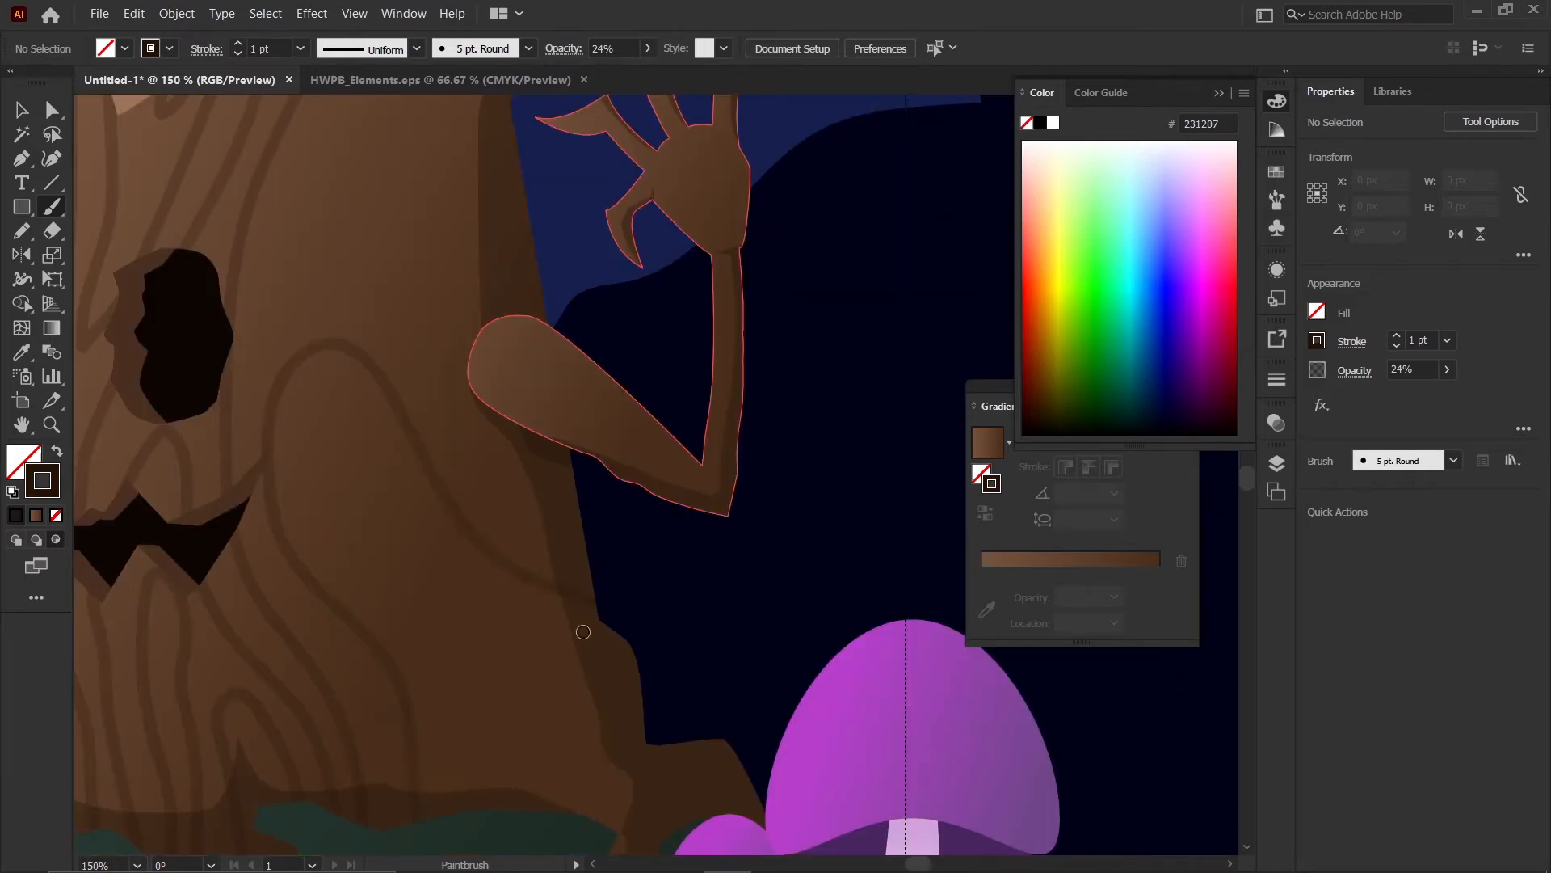
scroll(491, 690, down, 3)
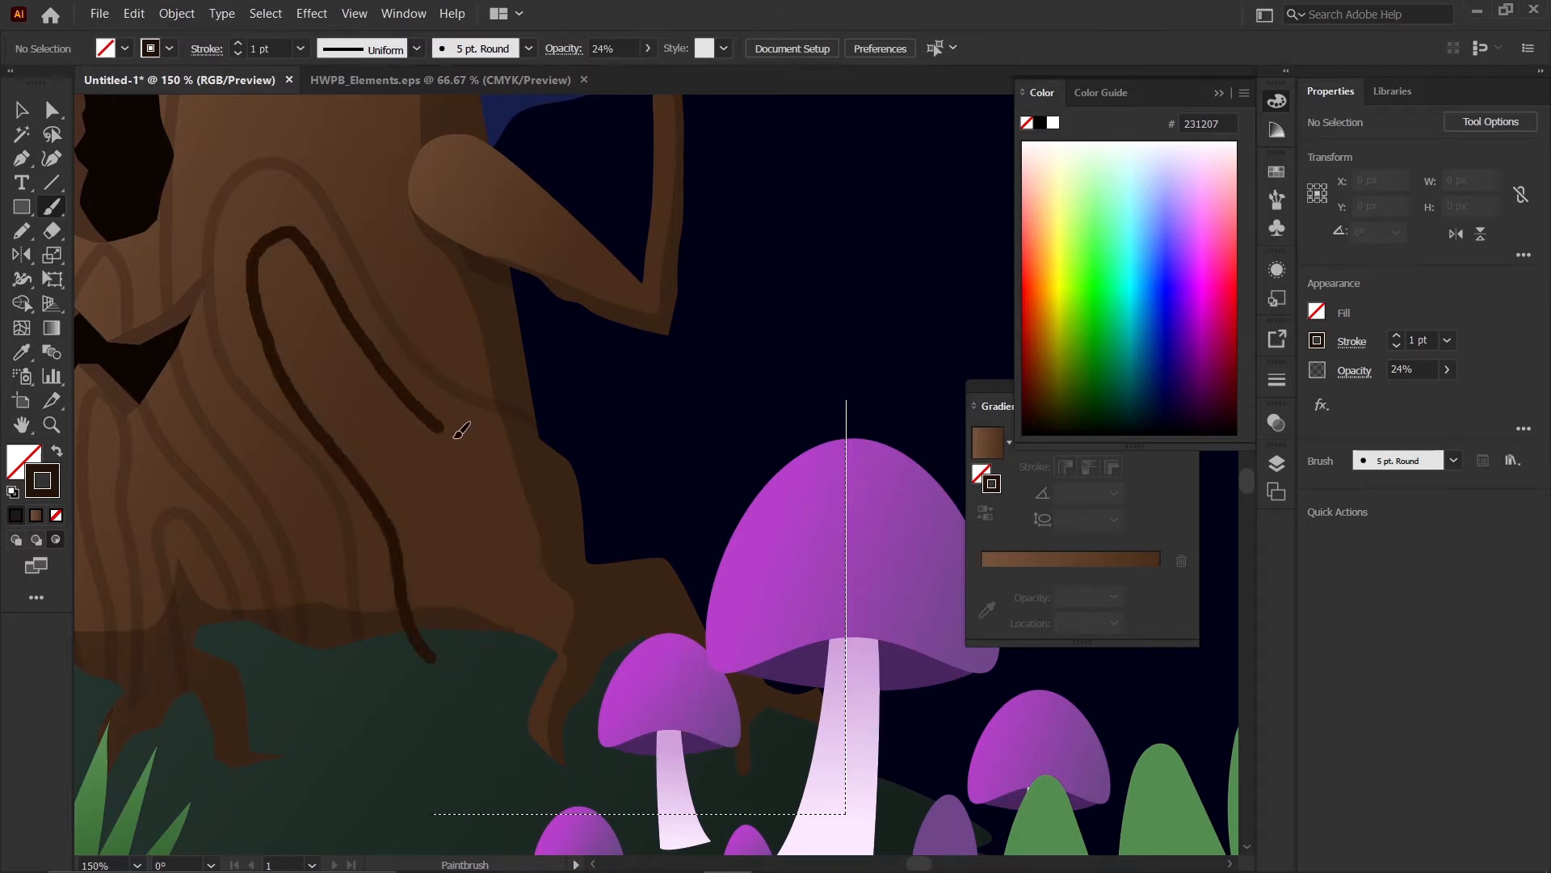
drag(607, 523, 608, 524)
- Add more grain lines inside the nested arches and across the lower right part of the trunk
scroll(607, 524, down, 3)
scroll(339, 372, up, 4)
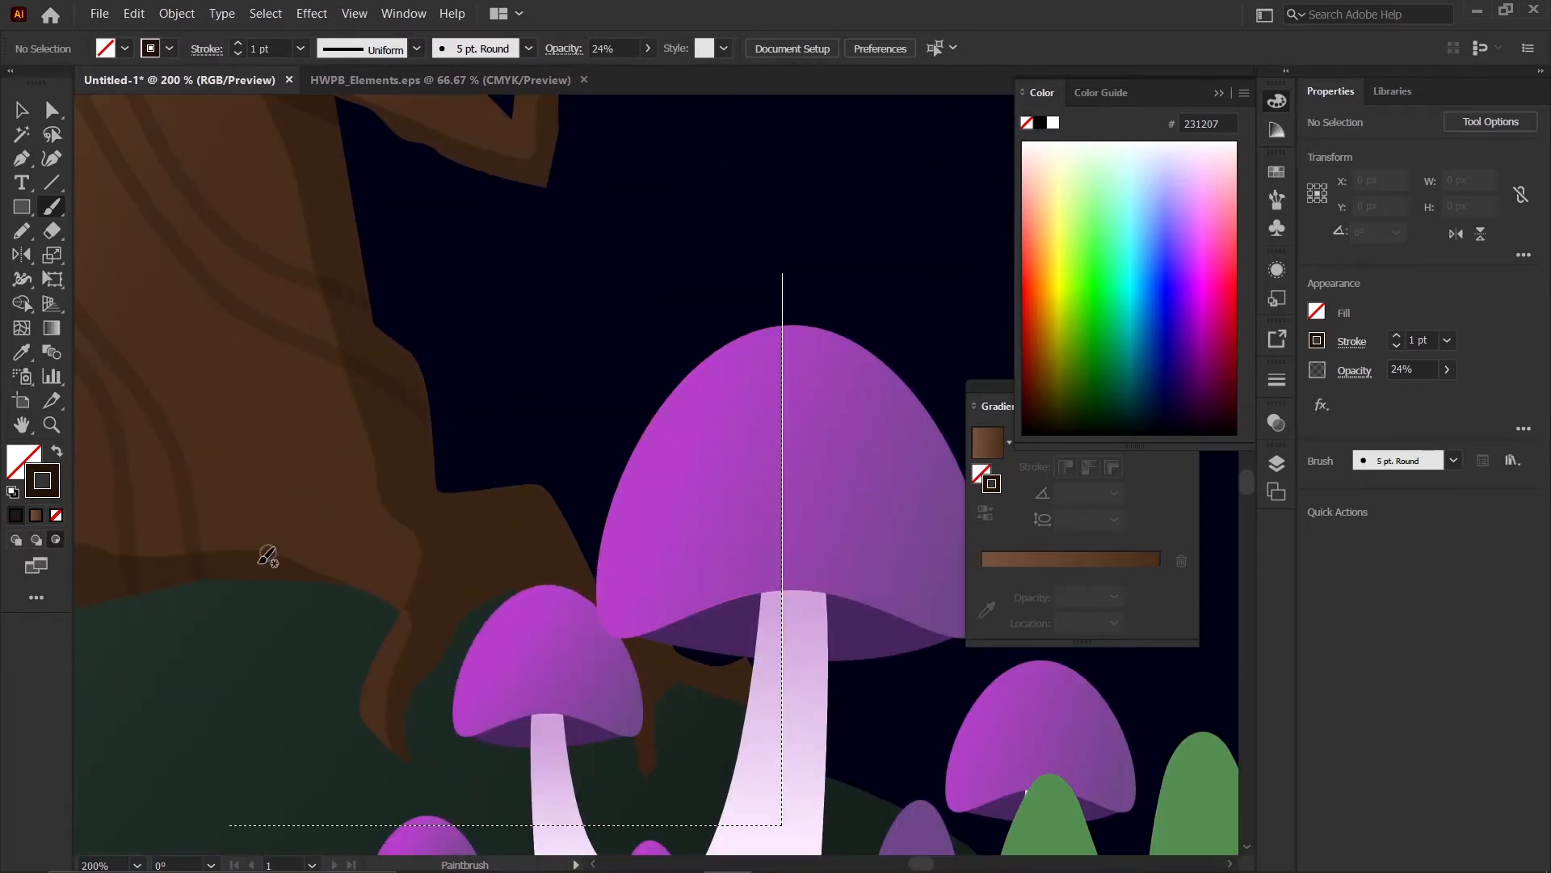
mouse_move(258, 574)
mouse_down()
mouse_move(233, 498)
mouse_move(192, 420)
mouse_up()
mouse_move(213, 366)
mouse_down()
mouse_move(261, 428)
mouse_move(355, 610)
mouse_up()
scroll(321, 477, up, 5)
scroll(321, 478, left, 2)
mouse_move(349, 698)
mouse_down()
mouse_move(264, 529)
mouse_move(240, 525)
mouse_move(293, 664)
mouse_up()
scroll(282, 531, down, 2)
mouse_move(340, 710)
mouse_down()
mouse_move(357, 597)
mouse_move(303, 533)
mouse_move(285, 467)
mouse_move(437, 550)
mouse_move(549, 529)
mouse_up()
scroll(398, 709, up, 3)
scroll(324, 570, down, 3)
scroll(395, 693, up, 2)
scroll(511, 569, down, 1)
scroll(501, 558, down, 3)
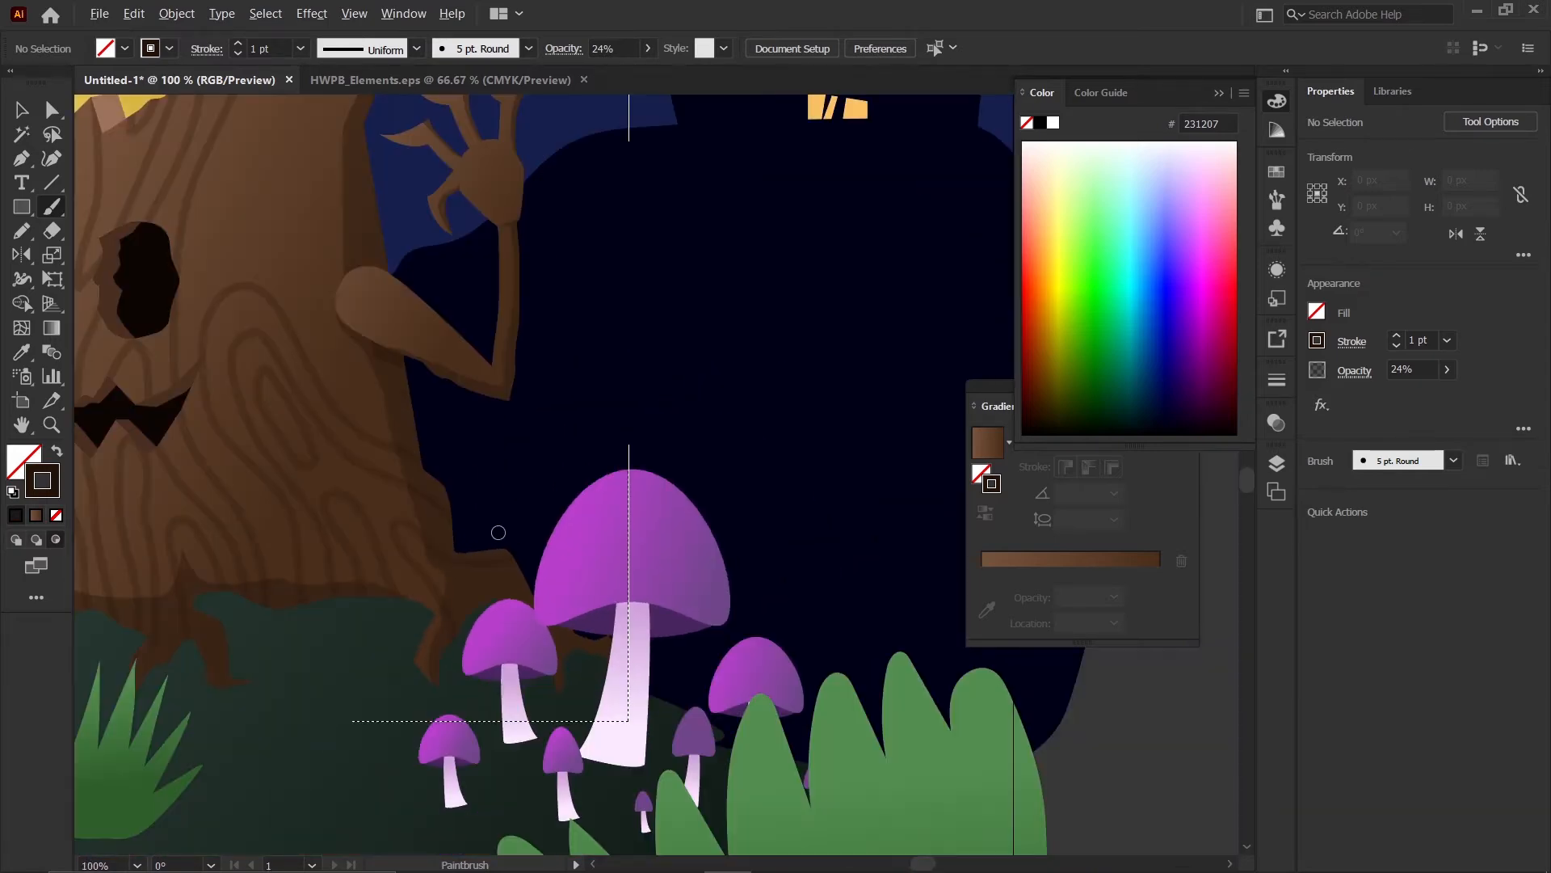
- Paint a long grain line from the stump's rim over the nested arches and a U-shaped line beneath the upper right branch
scroll(459, 456, up, 3)
scroll(420, 440, down, 3)
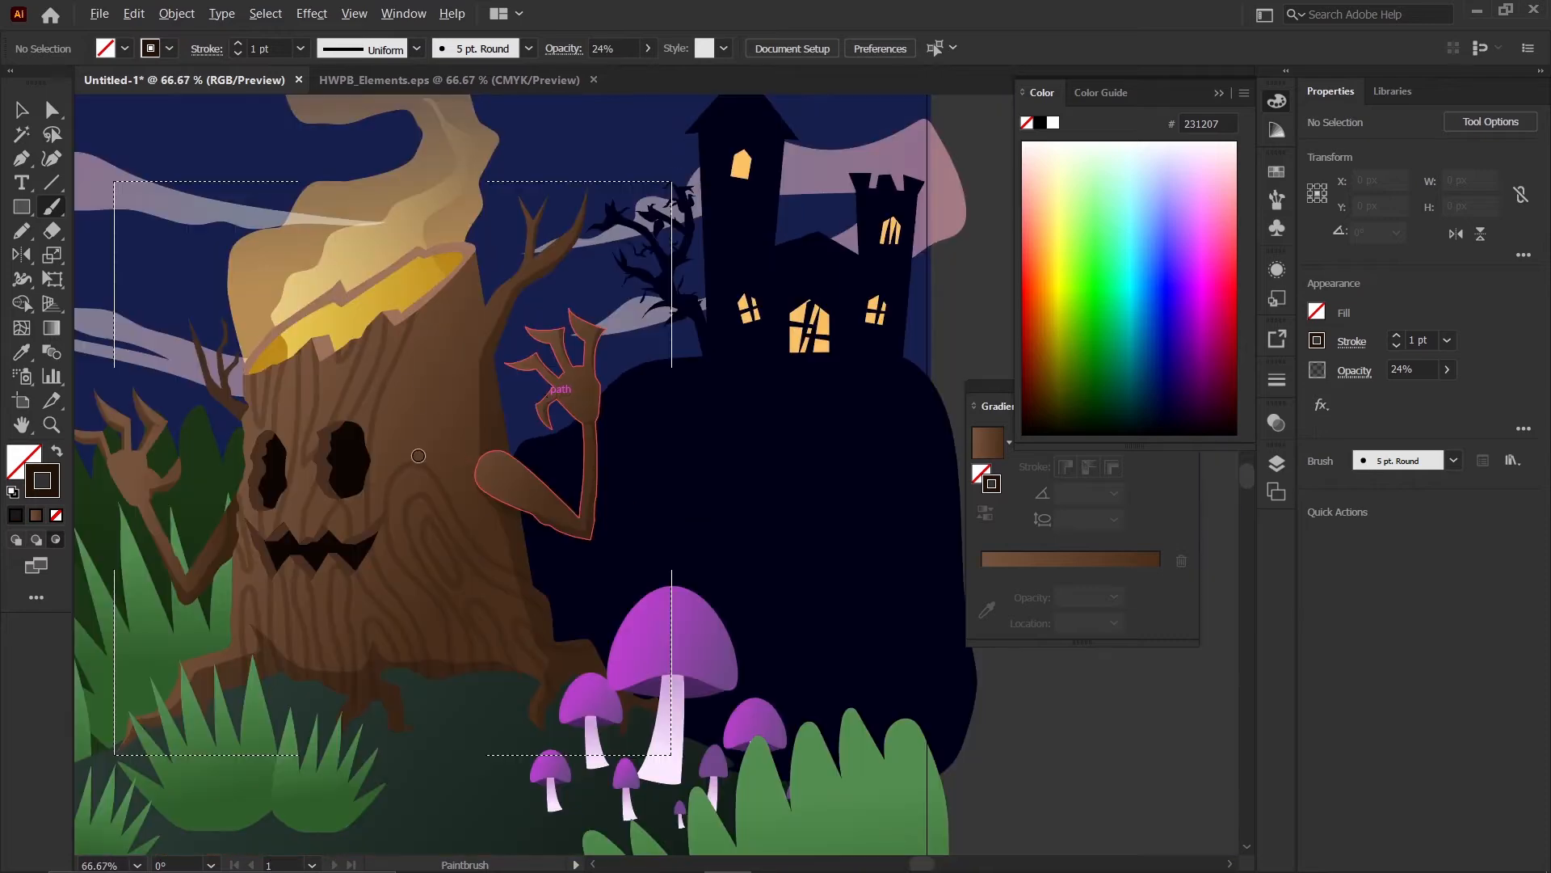
scroll(419, 372, up, 1)
scroll(448, 327, up, 1)
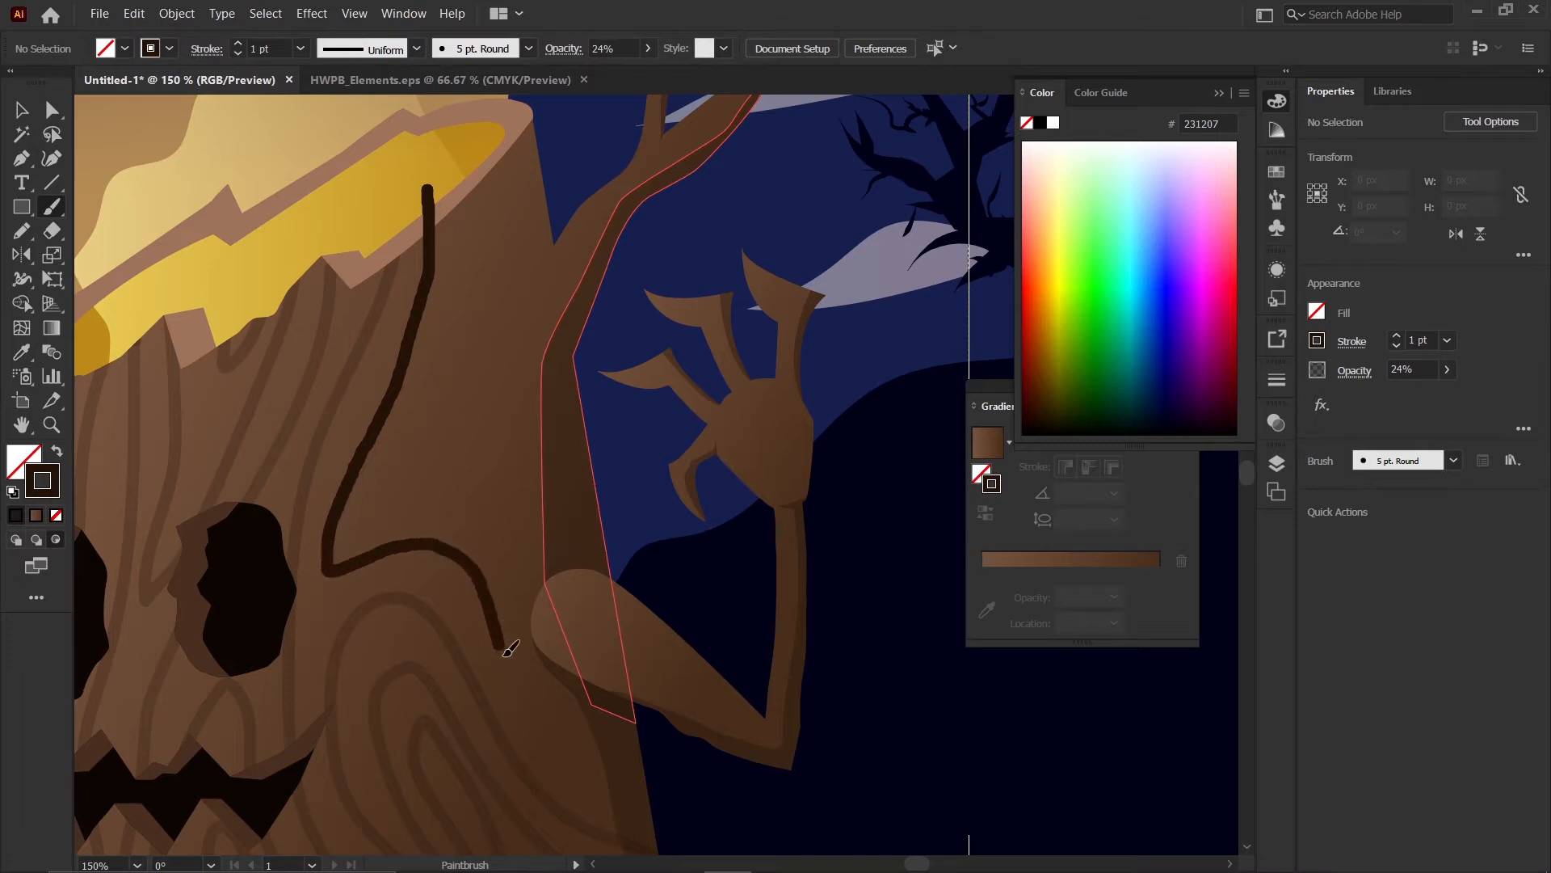
key(ctrl+z)
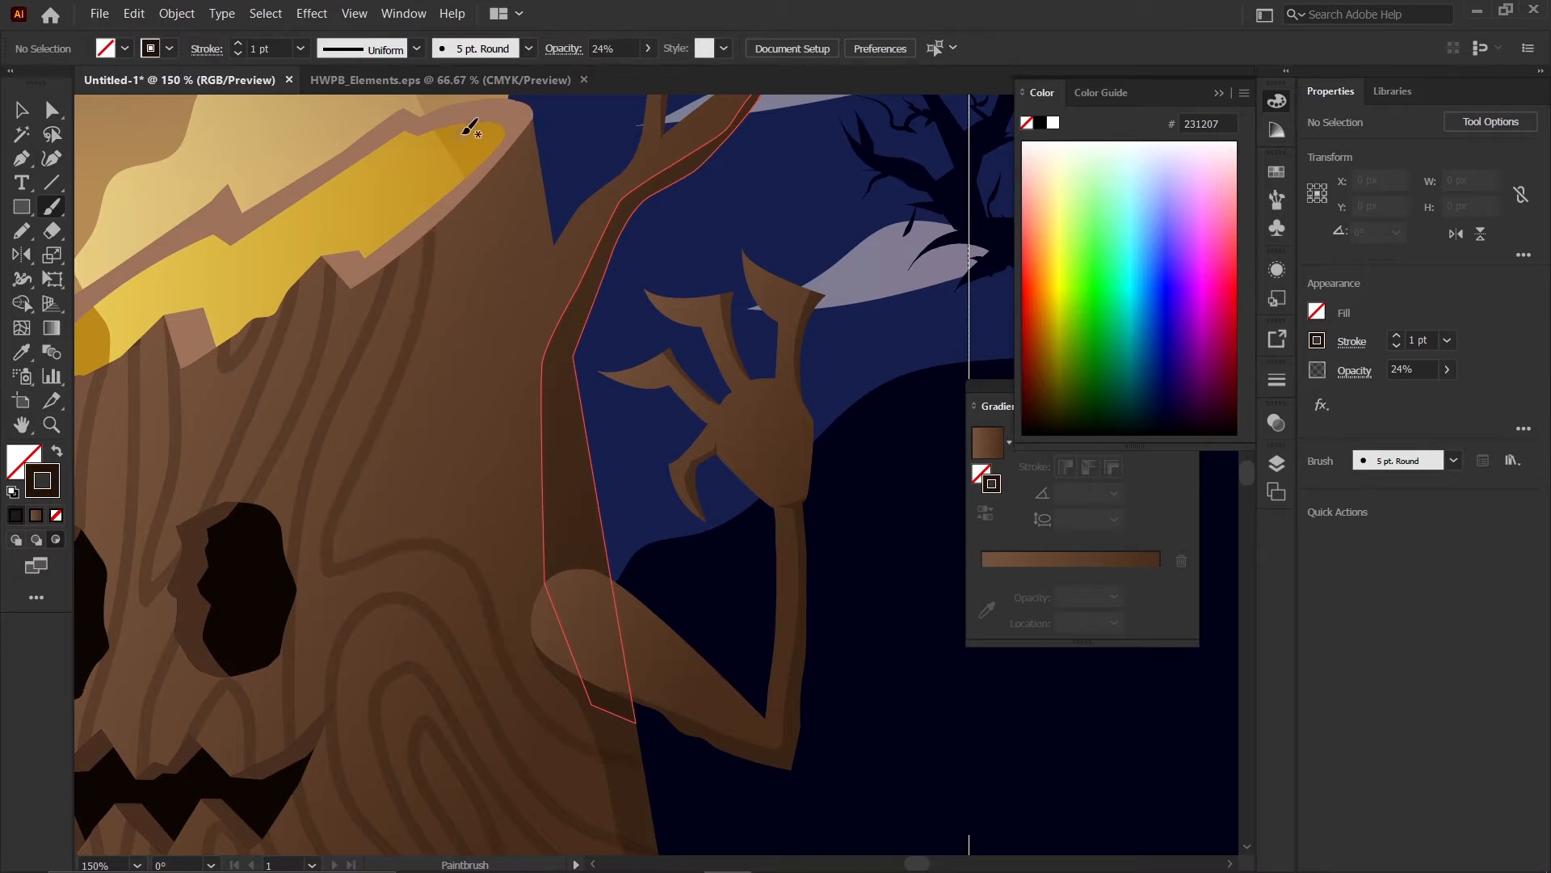
mouse_move(473, 220)
mouse_down()
mouse_move(417, 422)
mouse_move(446, 470)
mouse_move(531, 376)
mouse_move(582, 147)
mouse_up()
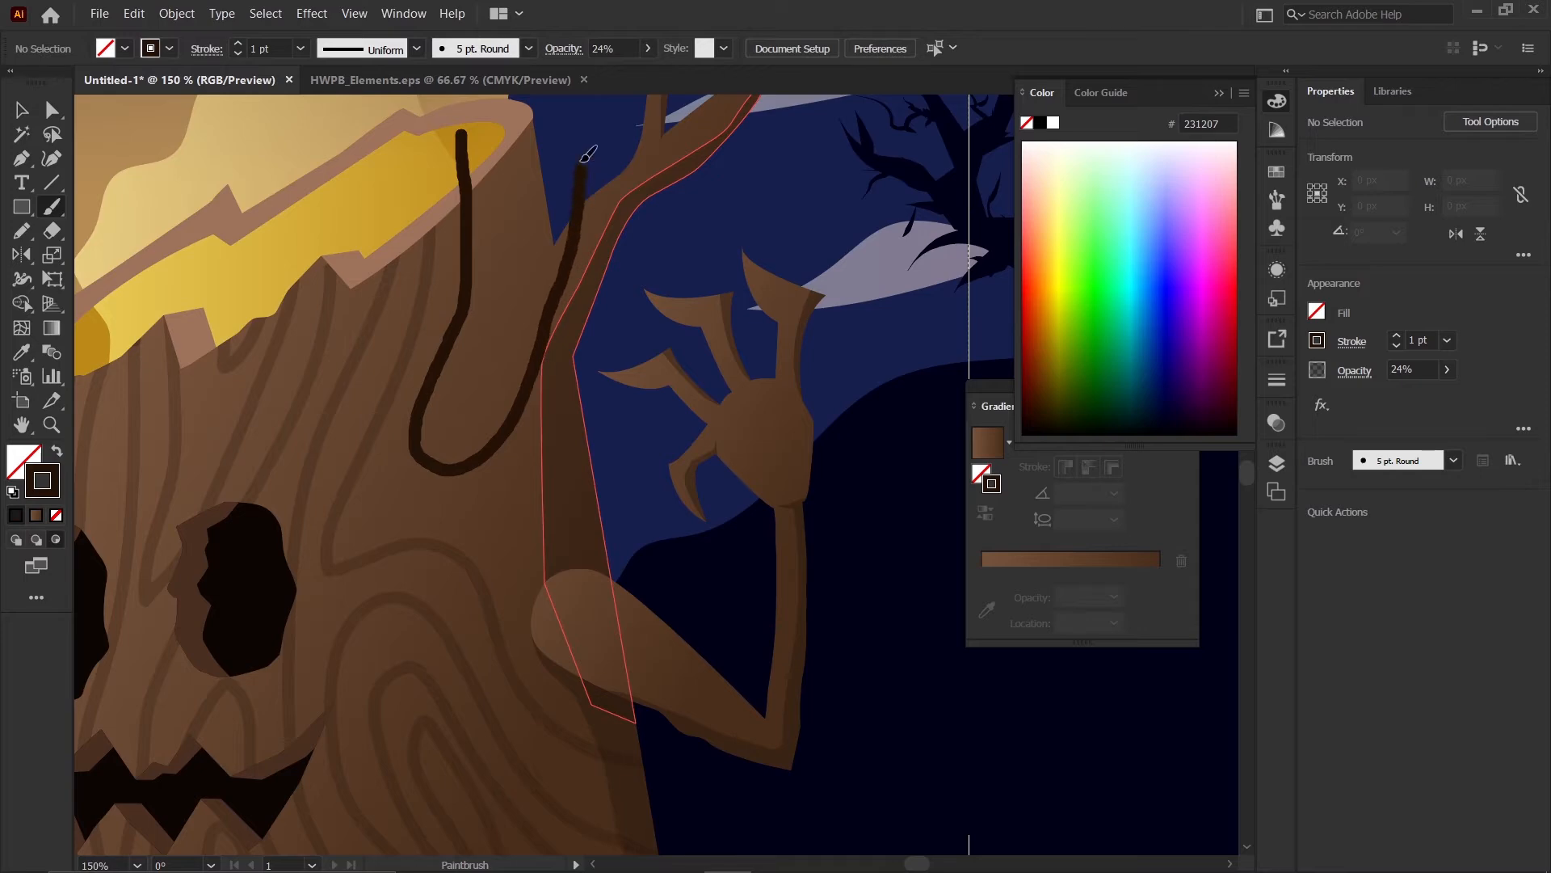
key(ctrl+z)
- Add a smaller U-shaped grain line below the right branch and curved lines across the trunk's right edge above the bent arm
scroll(521, 254, down, 1)
scroll(516, 260, up, 1)
mouse_move(461, 162)
mouse_down()
mouse_move(475, 368)
mouse_move(519, 391)
mouse_move(572, 196)
mouse_up()
scroll(525, 221, up, 1)
drag(421, 557, 486, 290)
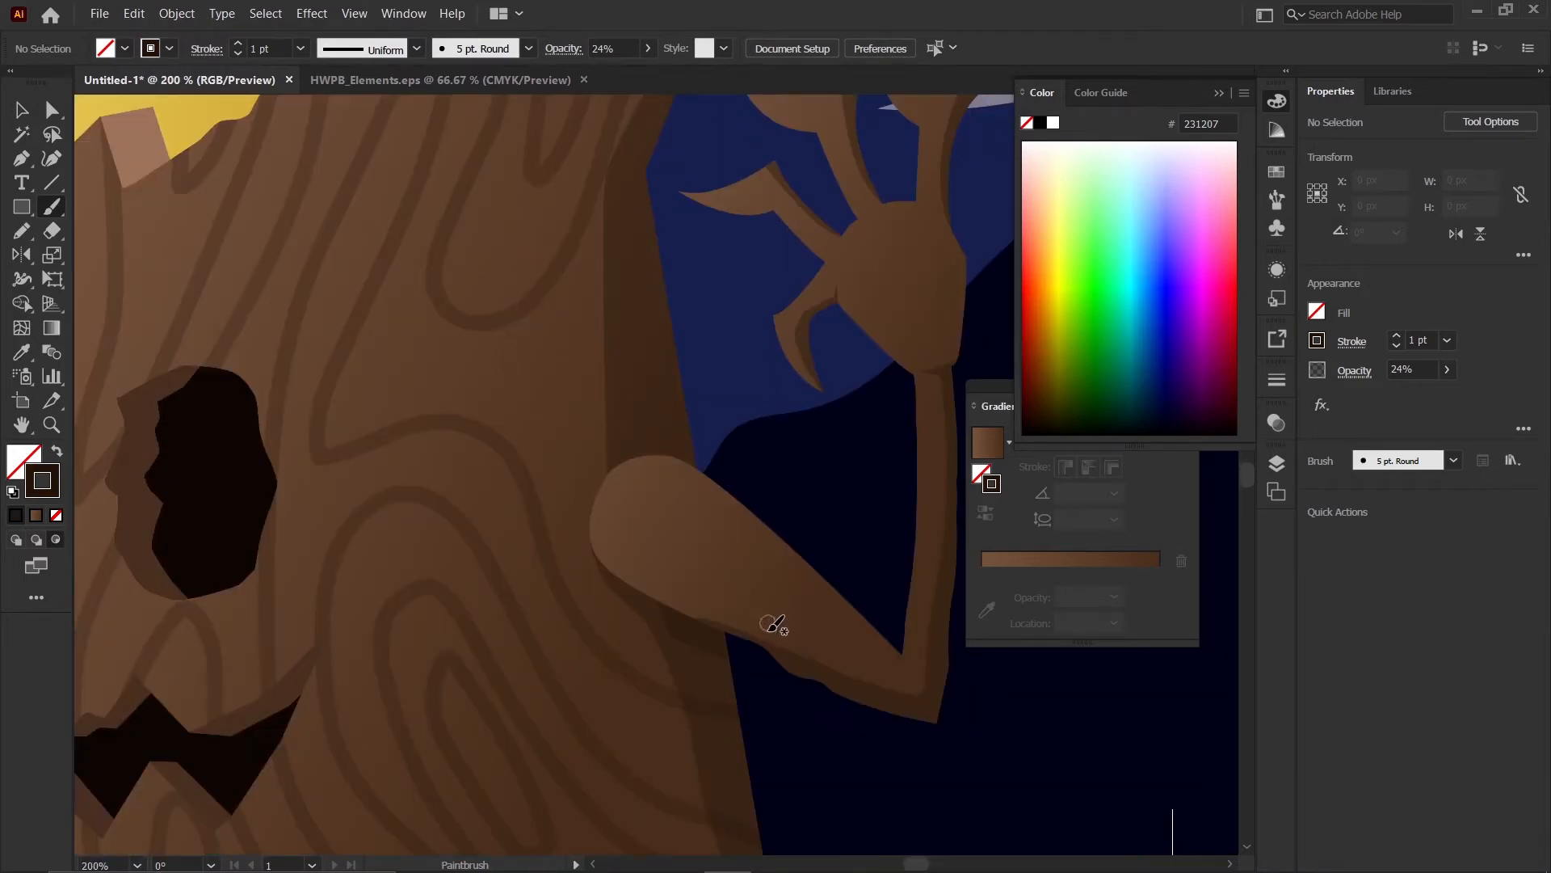
mouse_move(699, 592)
mouse_down()
mouse_move(594, 511)
mouse_move(534, 434)
mouse_up()
drag(632, 323, 691, 293)
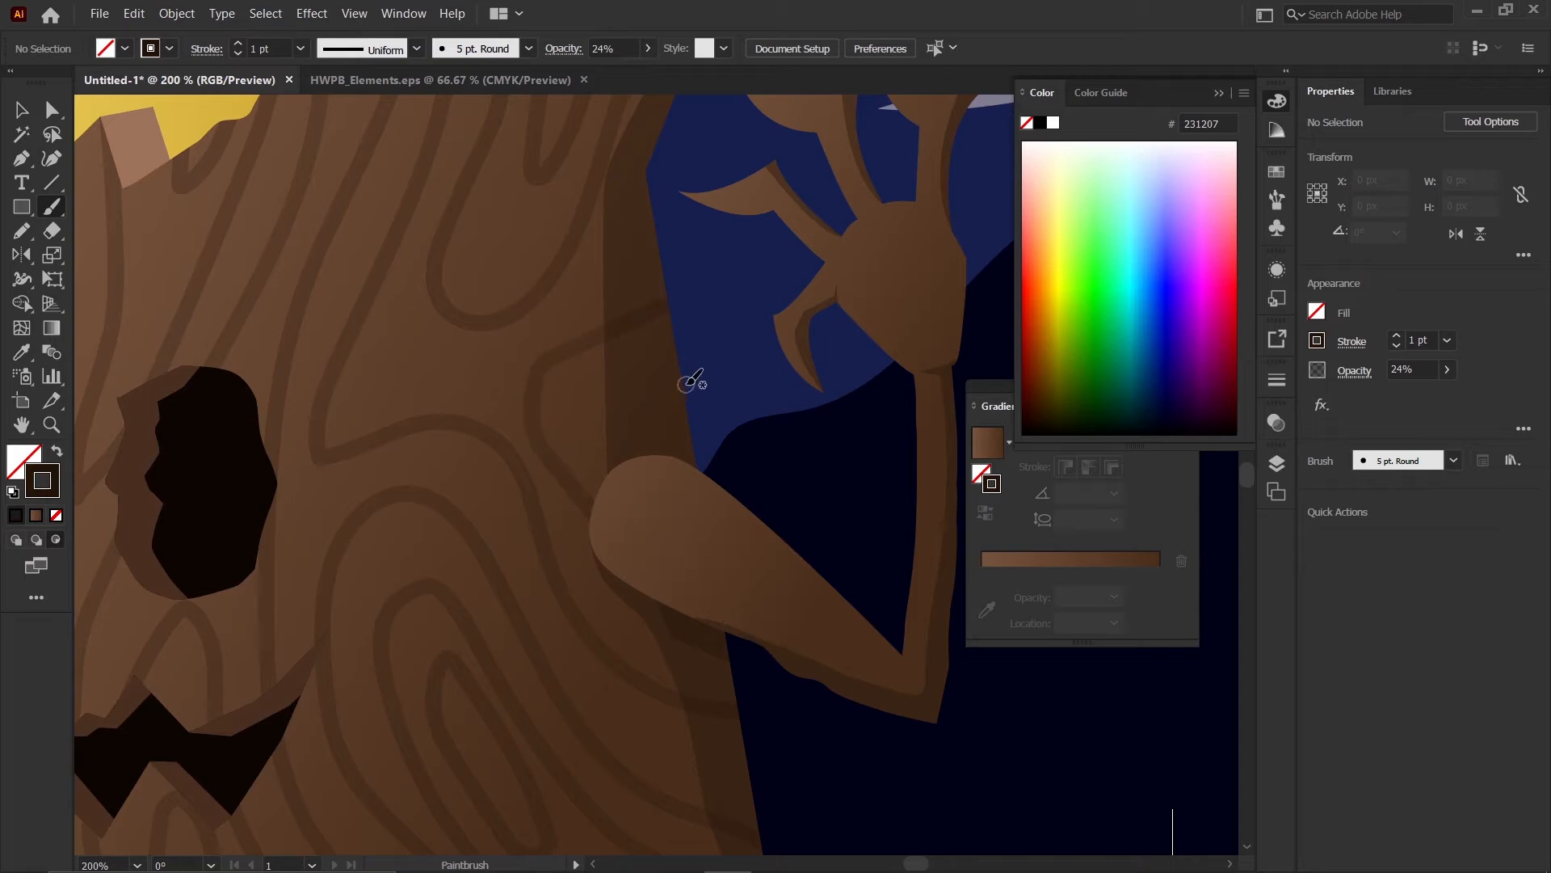
mouse_move(695, 376)
mouse_down()
mouse_move(624, 445)
mouse_move(686, 475)
mouse_up()
- Paint grain lines along the stump's upper right branch, from its base toward its tip
scroll(500, 541, down, 3)
scroll(529, 407, up, 2)
scroll(526, 407, up, 1)
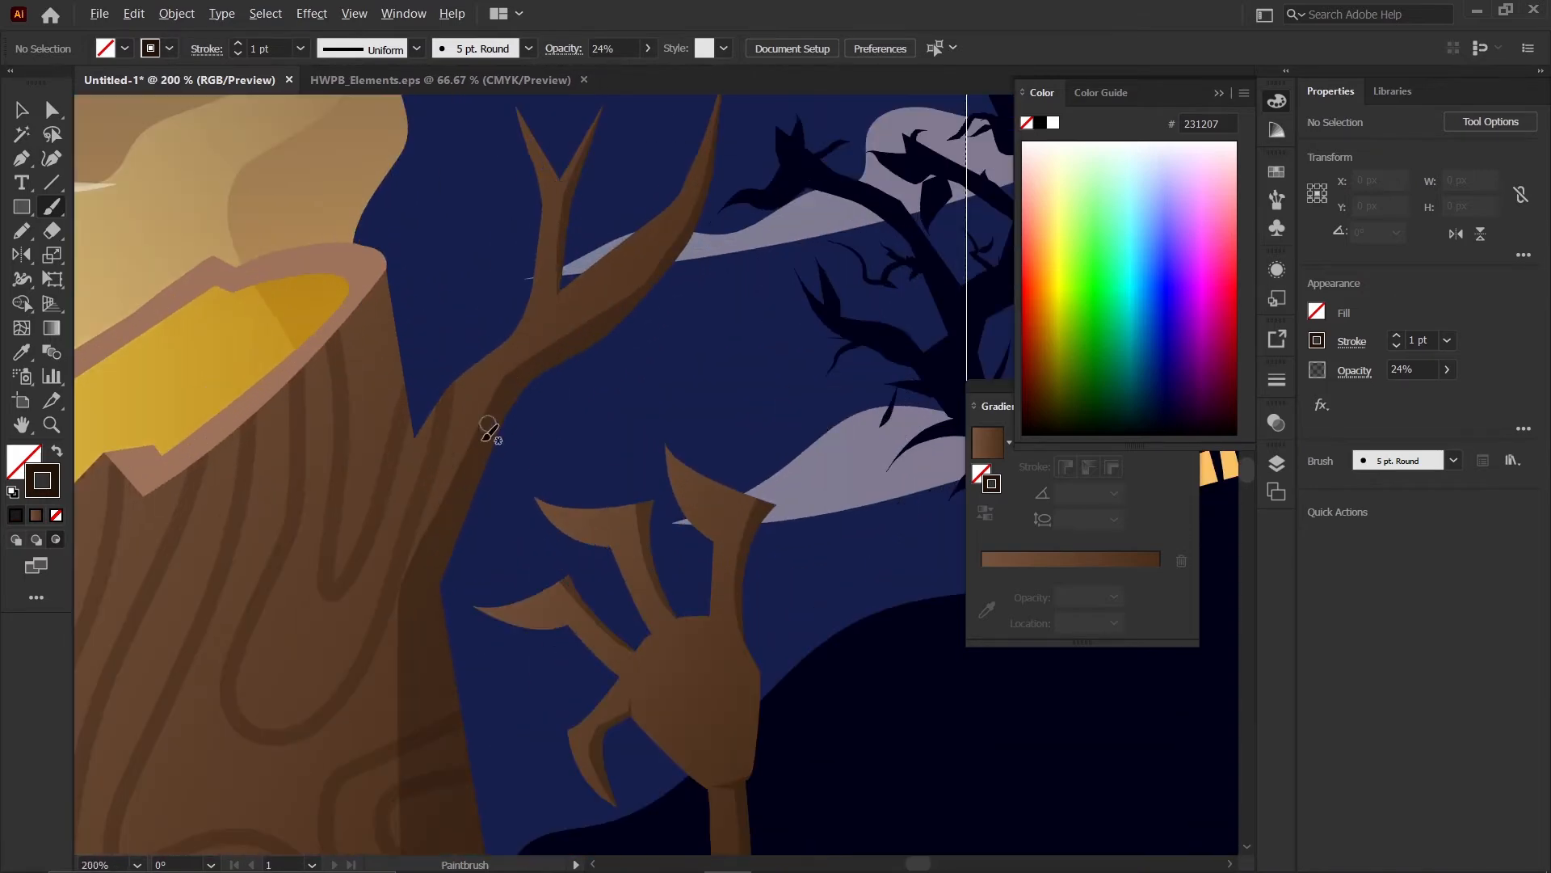
drag(600, 233, 587, 376)
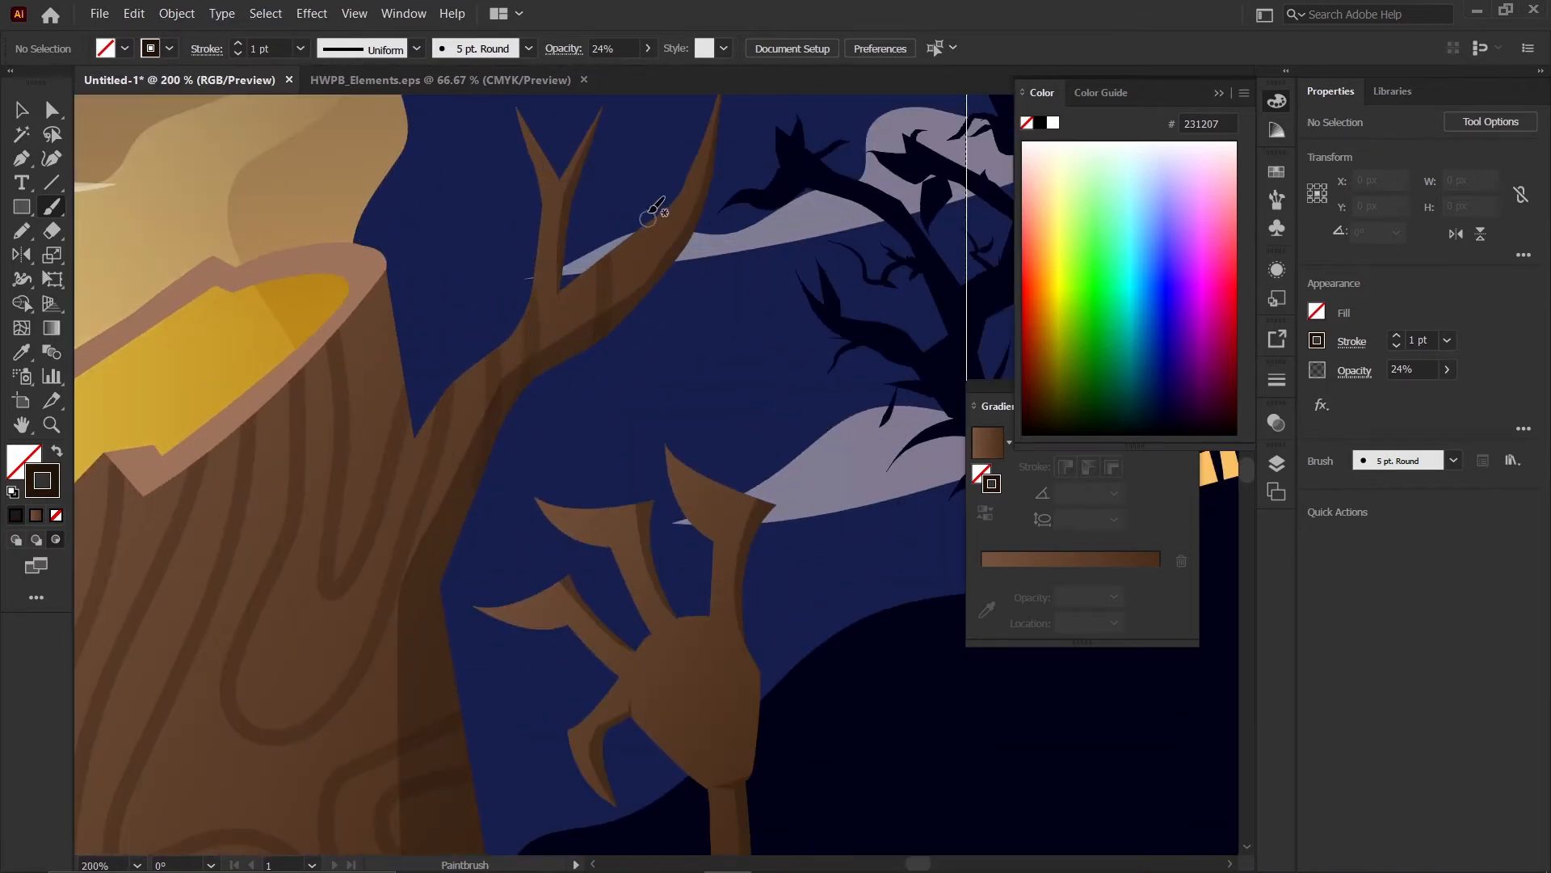
drag(657, 198, 652, 291)
scroll(587, 210, down, 6)
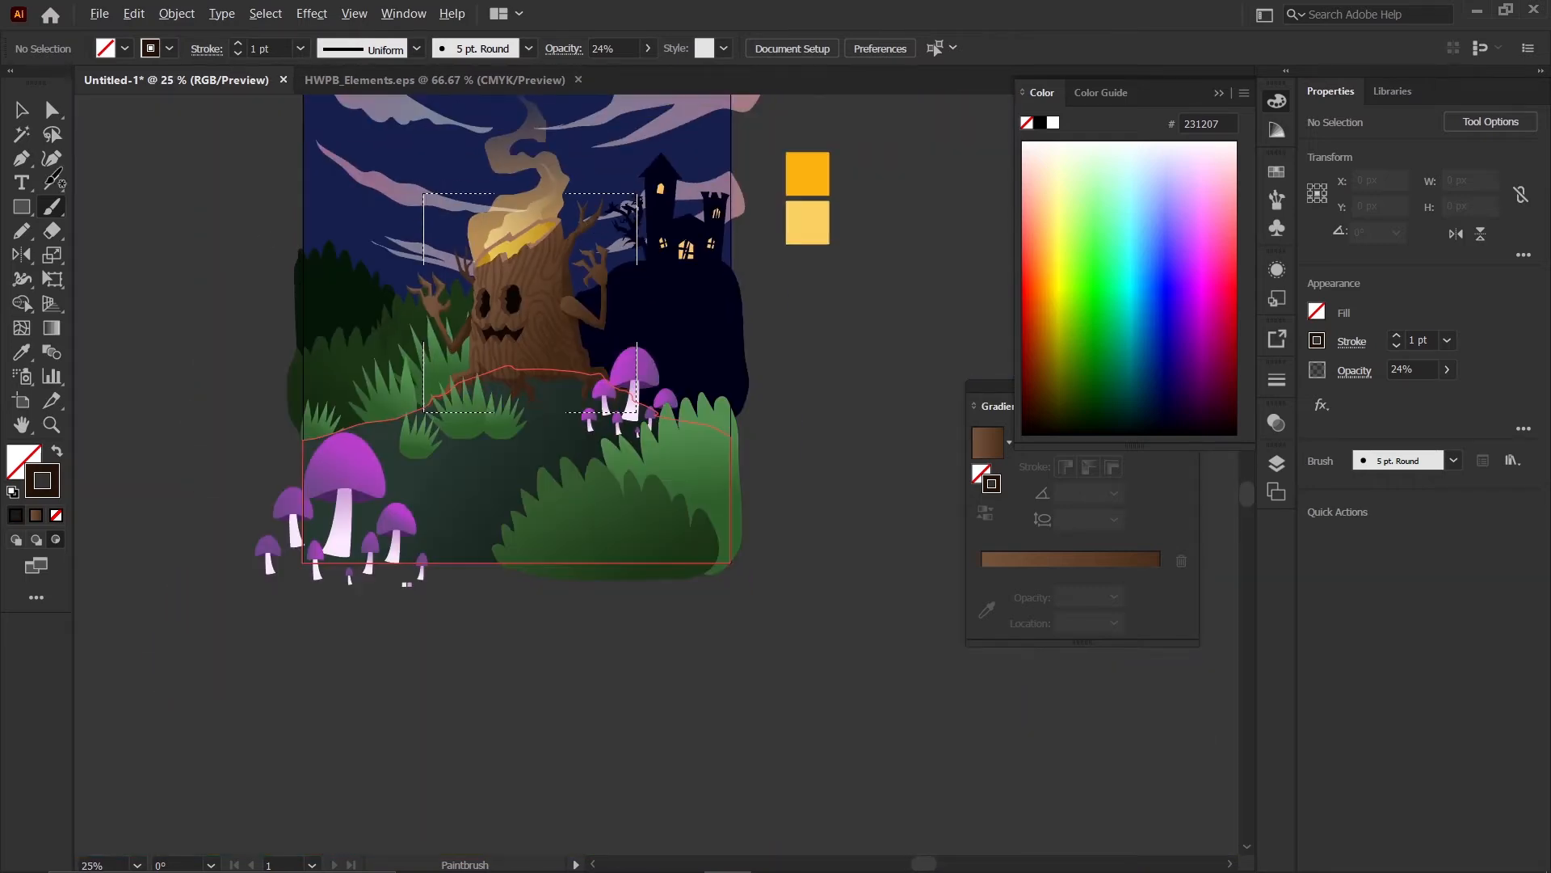
click(21, 111)
scroll(530, 289, up, 2)
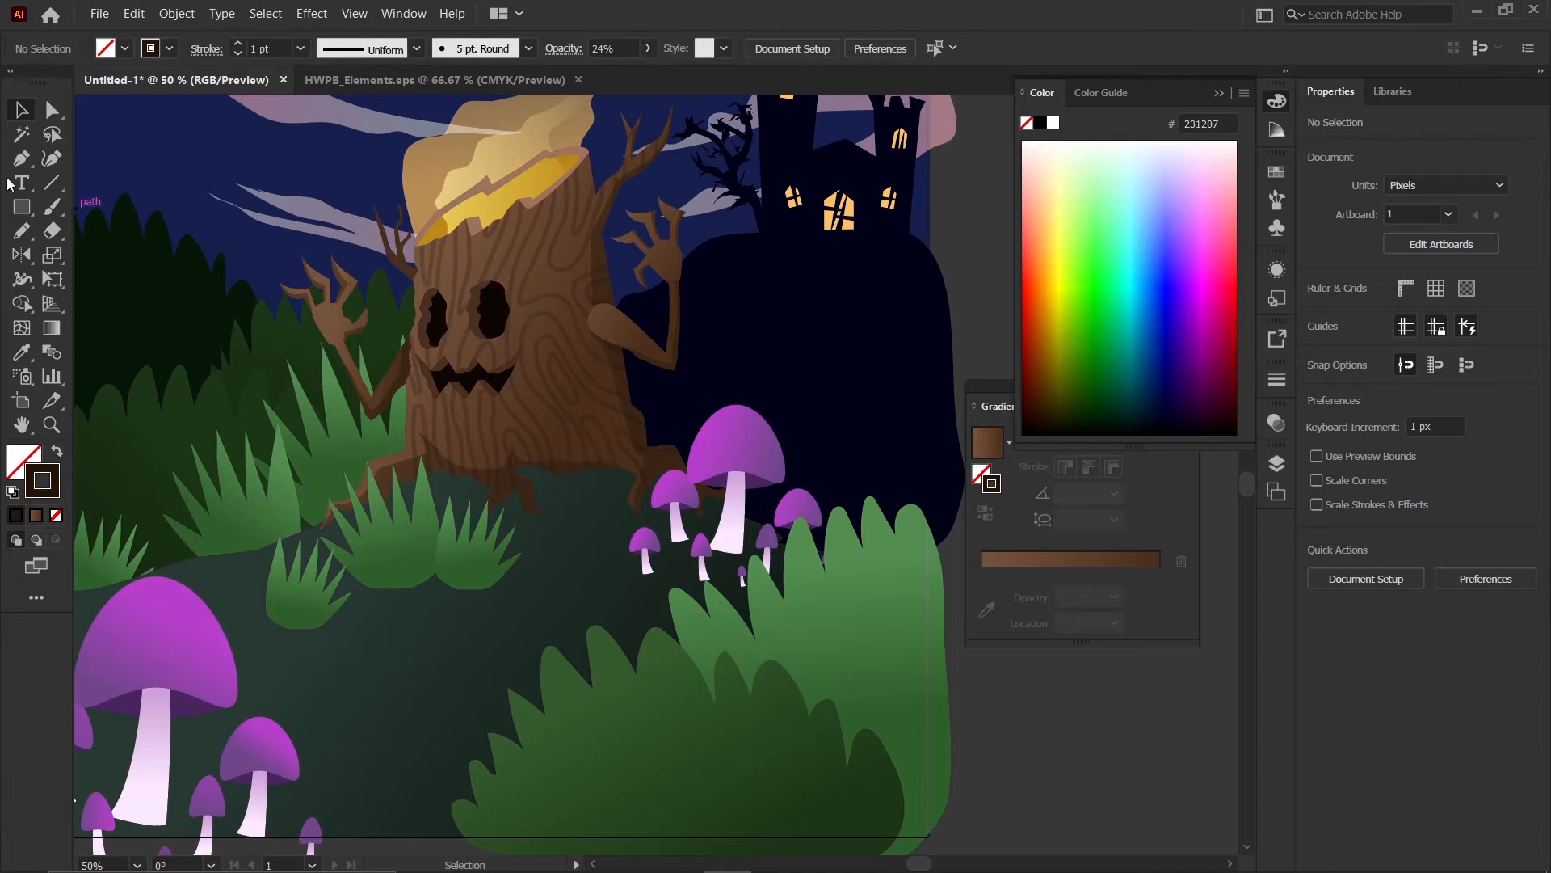
scroll(582, 396, down, 1)
scroll(570, 423, up, 1)
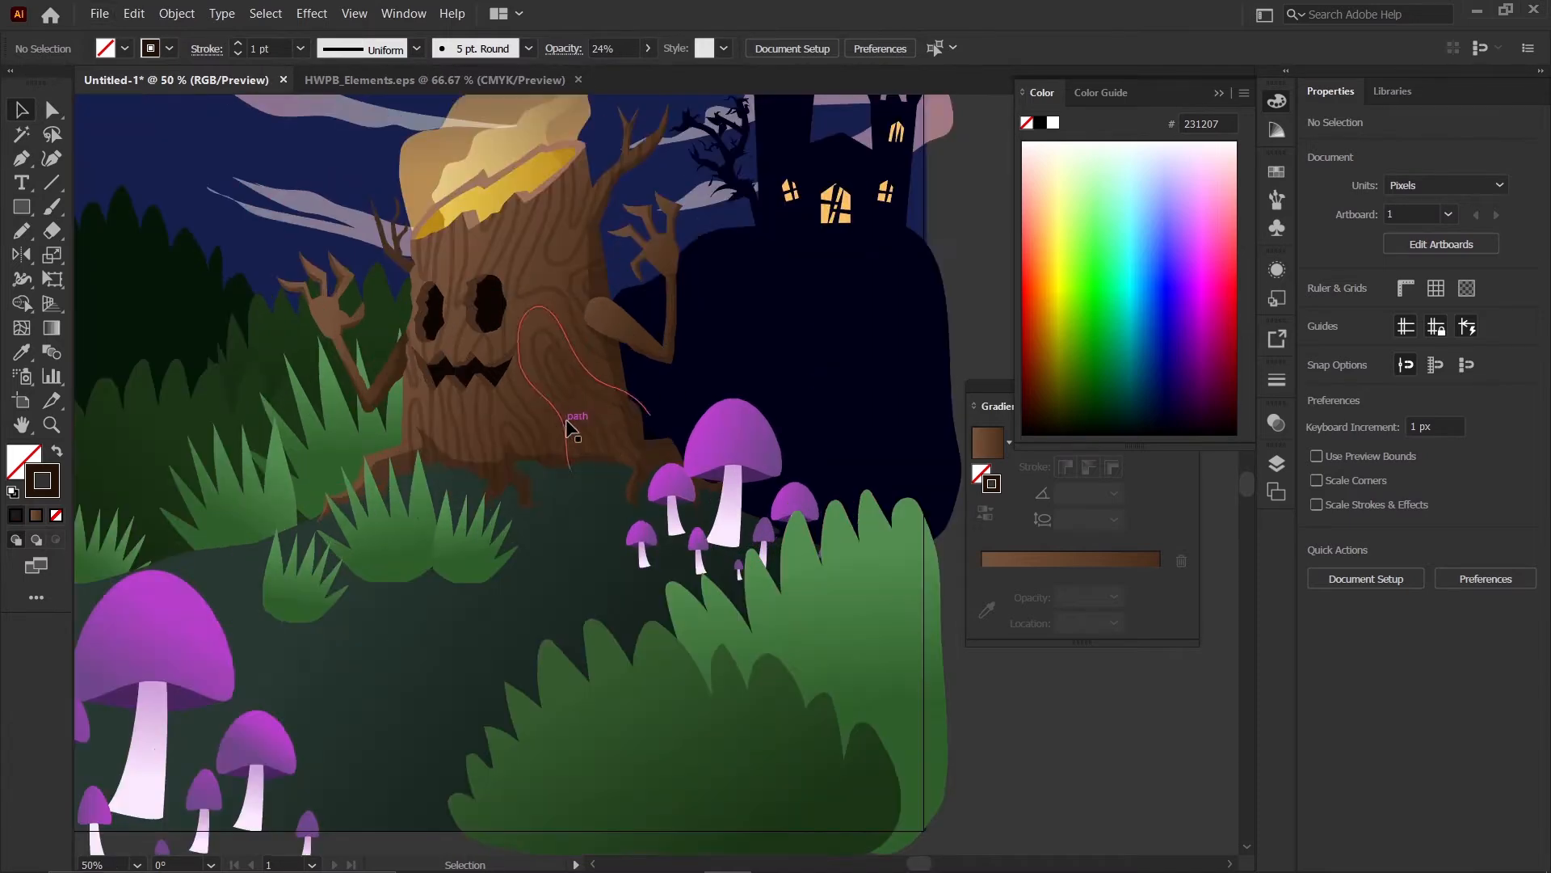
drag(570, 423, 542, 492)
key(ctrl+z)
key(ctrl+z)
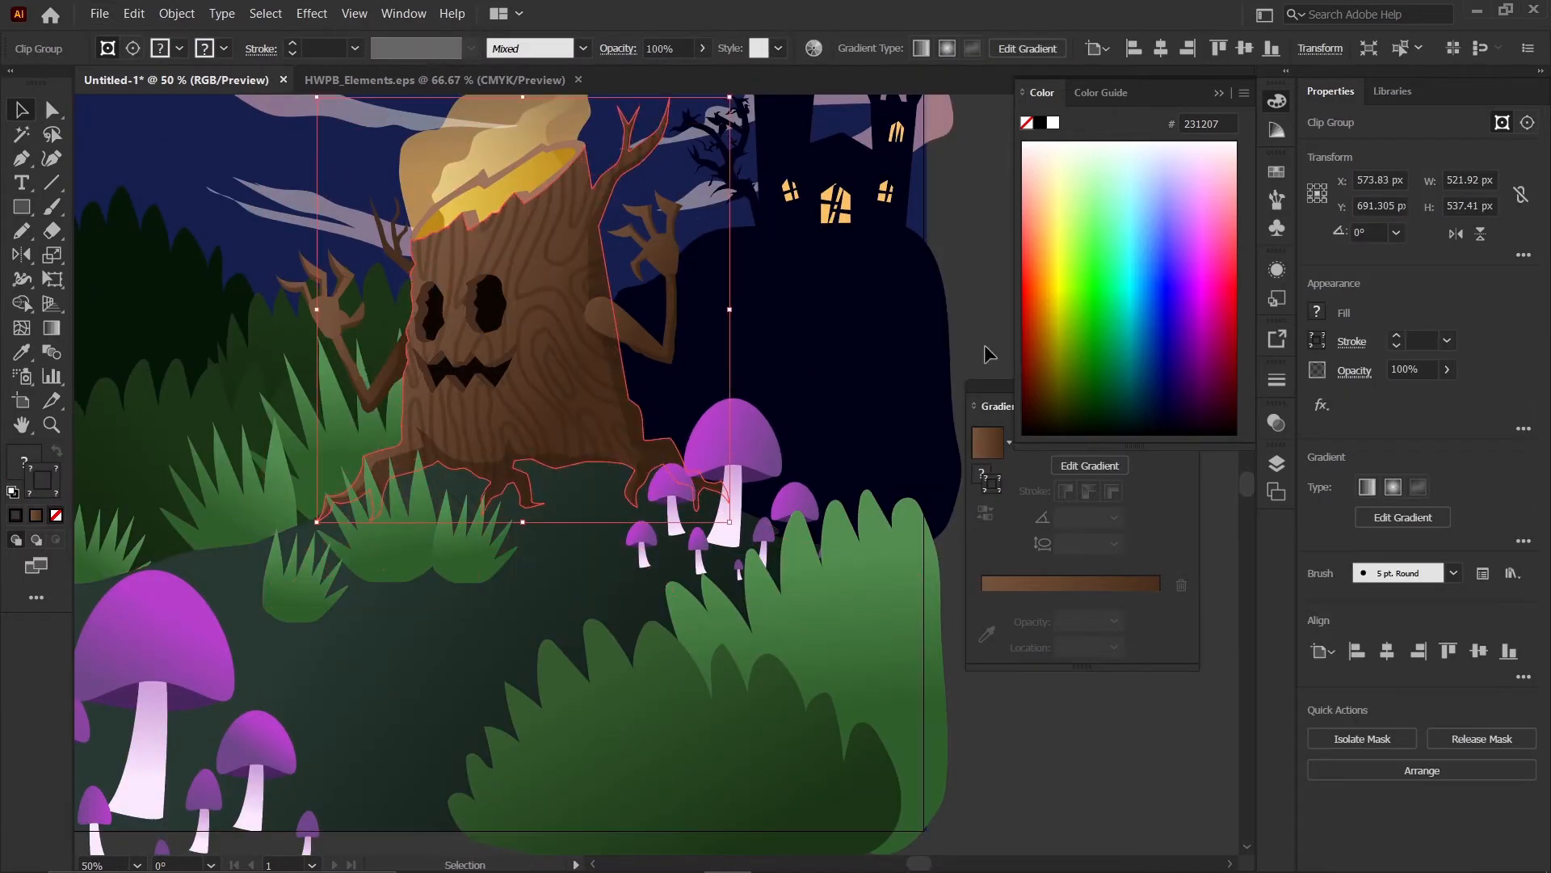
click(986, 350)
- Examine the textured stump within the whole scene and the purple mushrooms beside its right roots
scroll(722, 325, up, 1)
scroll(624, 343, down, 2)
scroll(724, 426, down, 1)
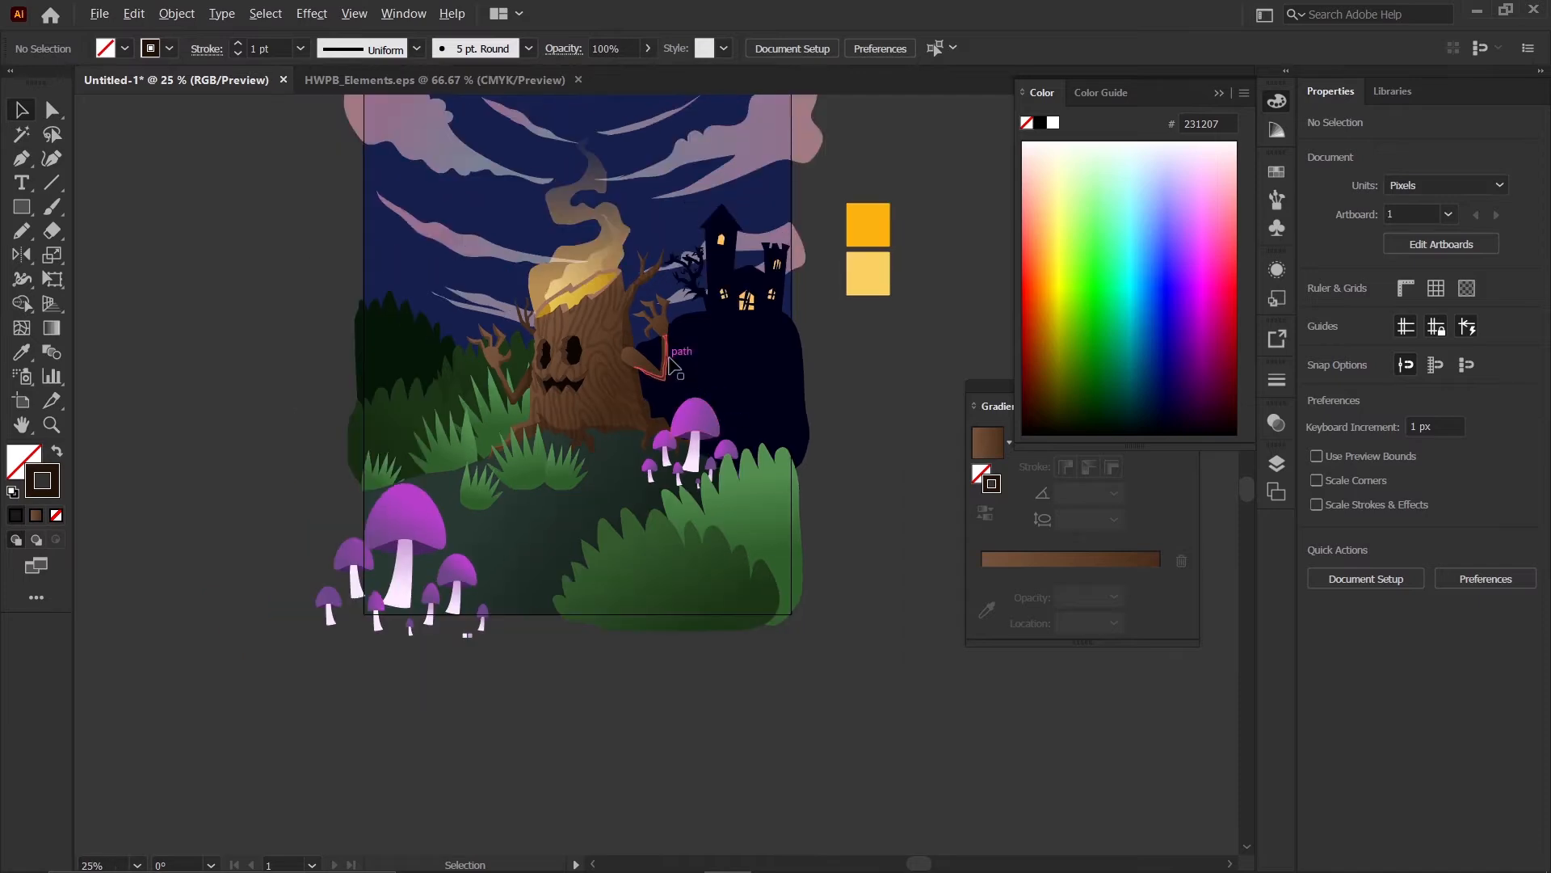
scroll(646, 363, up, 1)
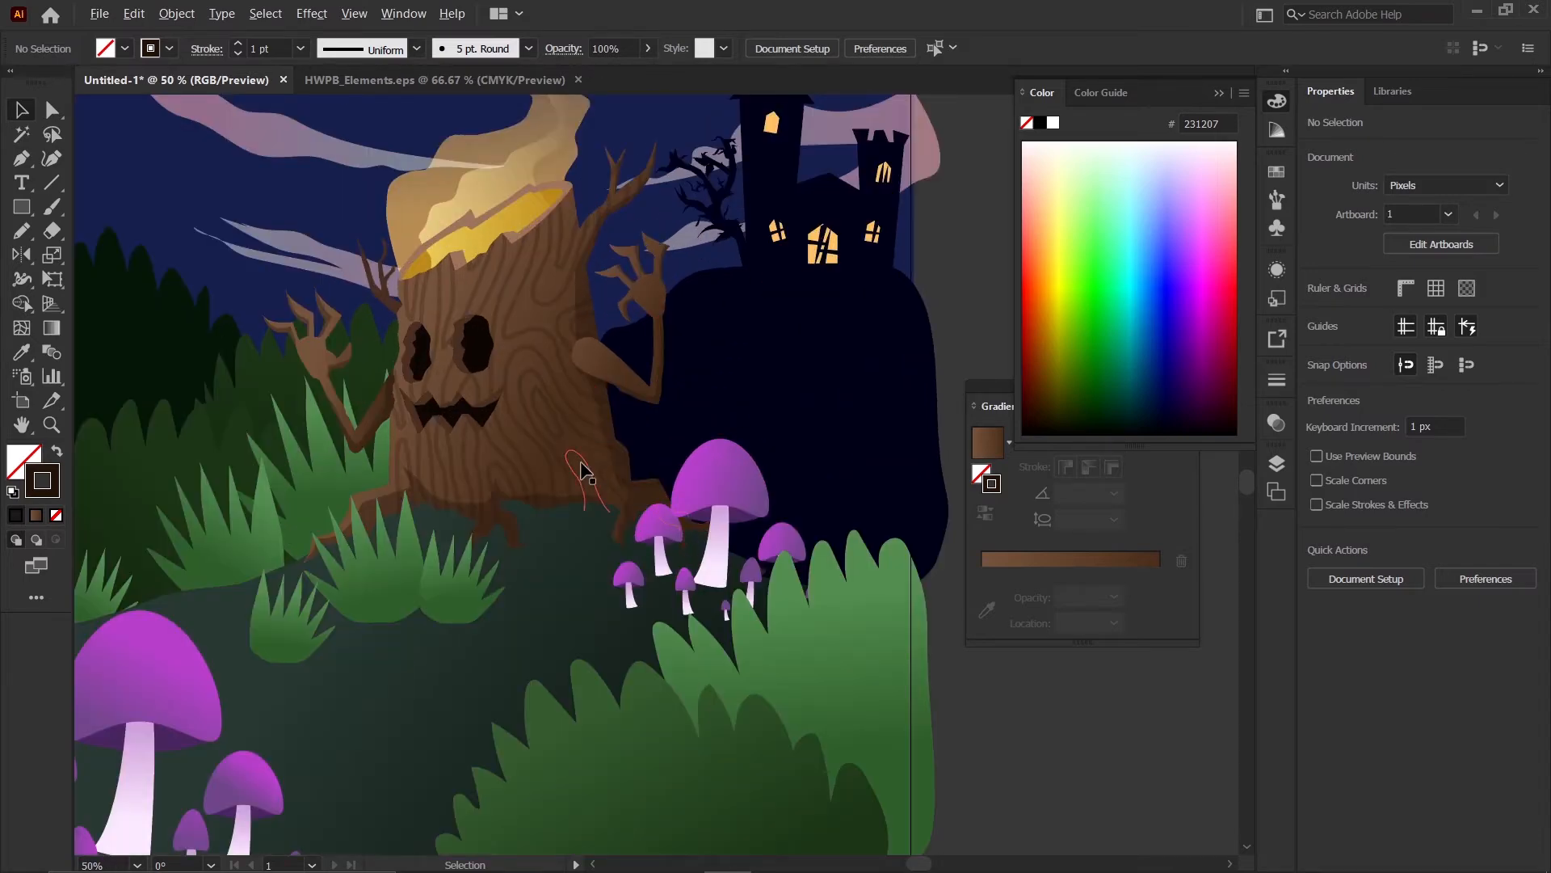
scroll(578, 467, down, 1)
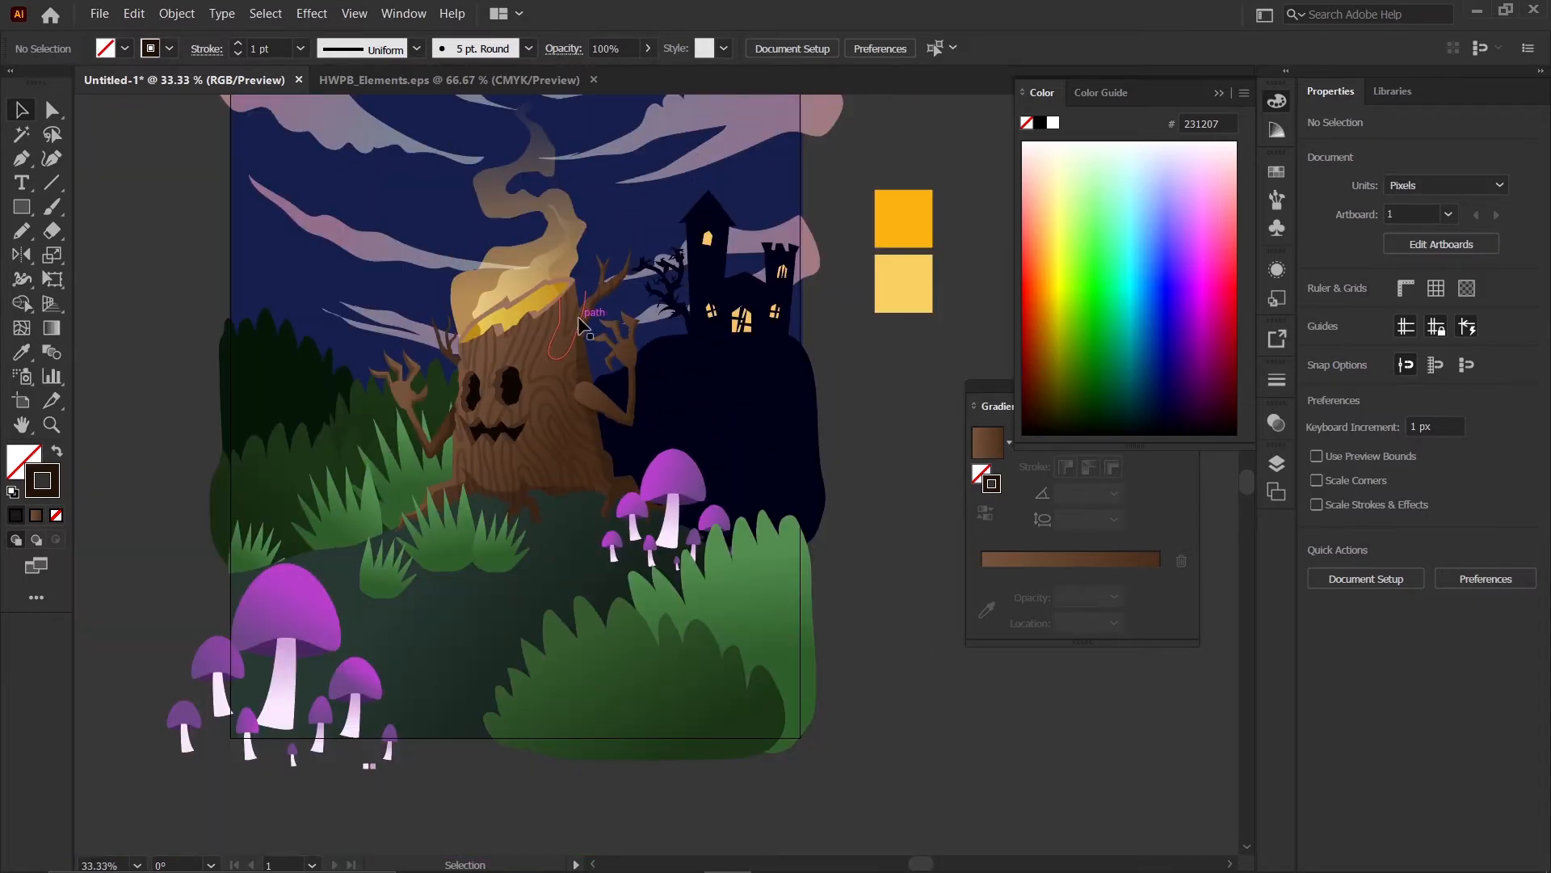
scroll(671, 473, up, 2)
click(685, 461)
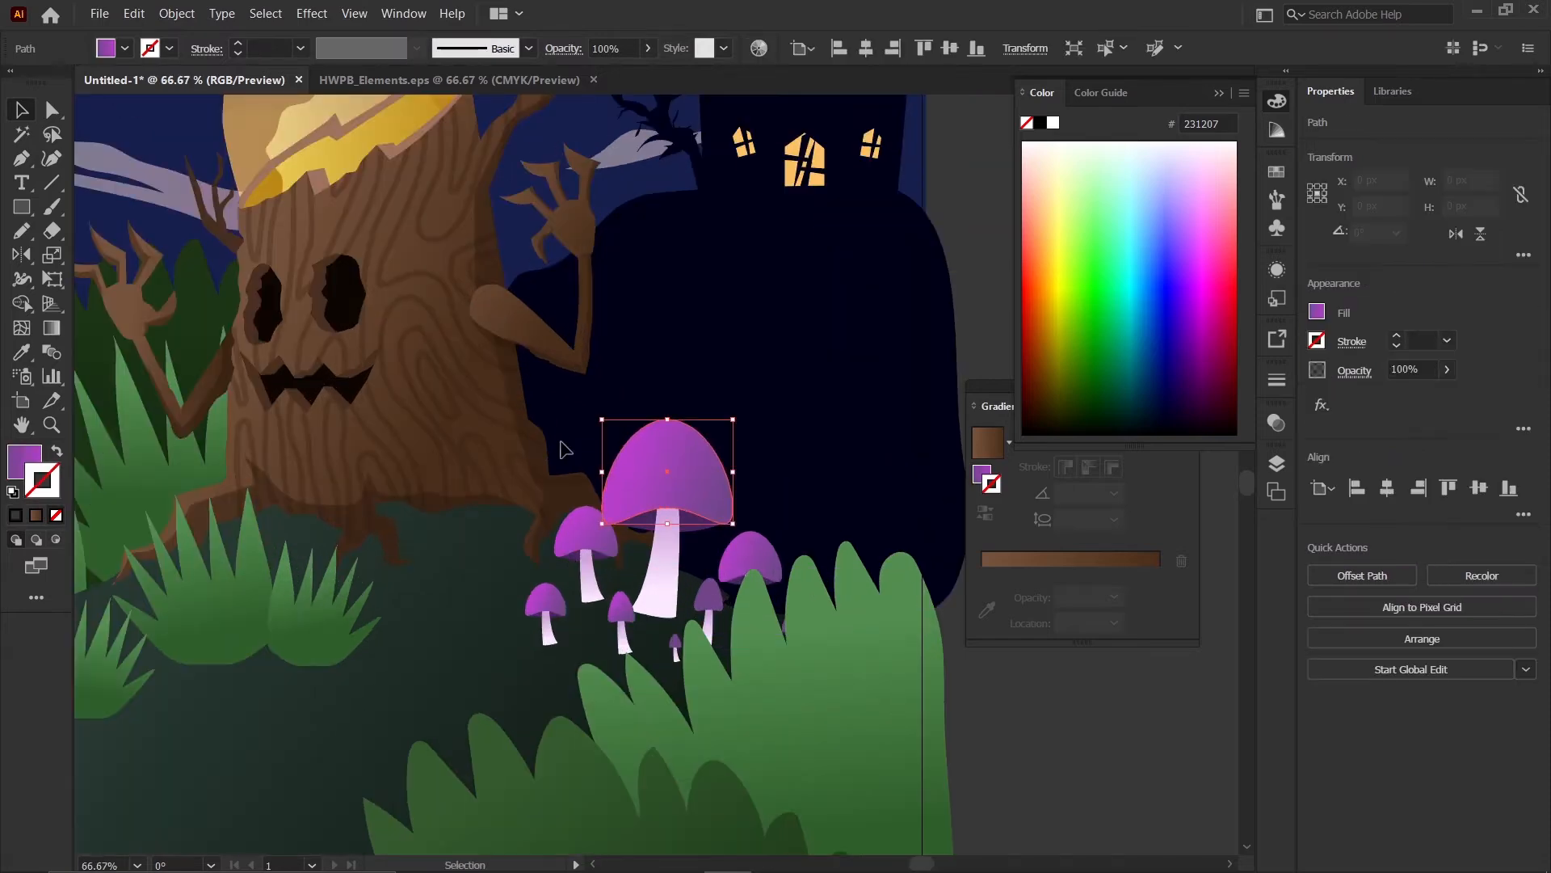
scroll(557, 440, down, 3)
click(778, 546)
scroll(602, 467, up, 2)
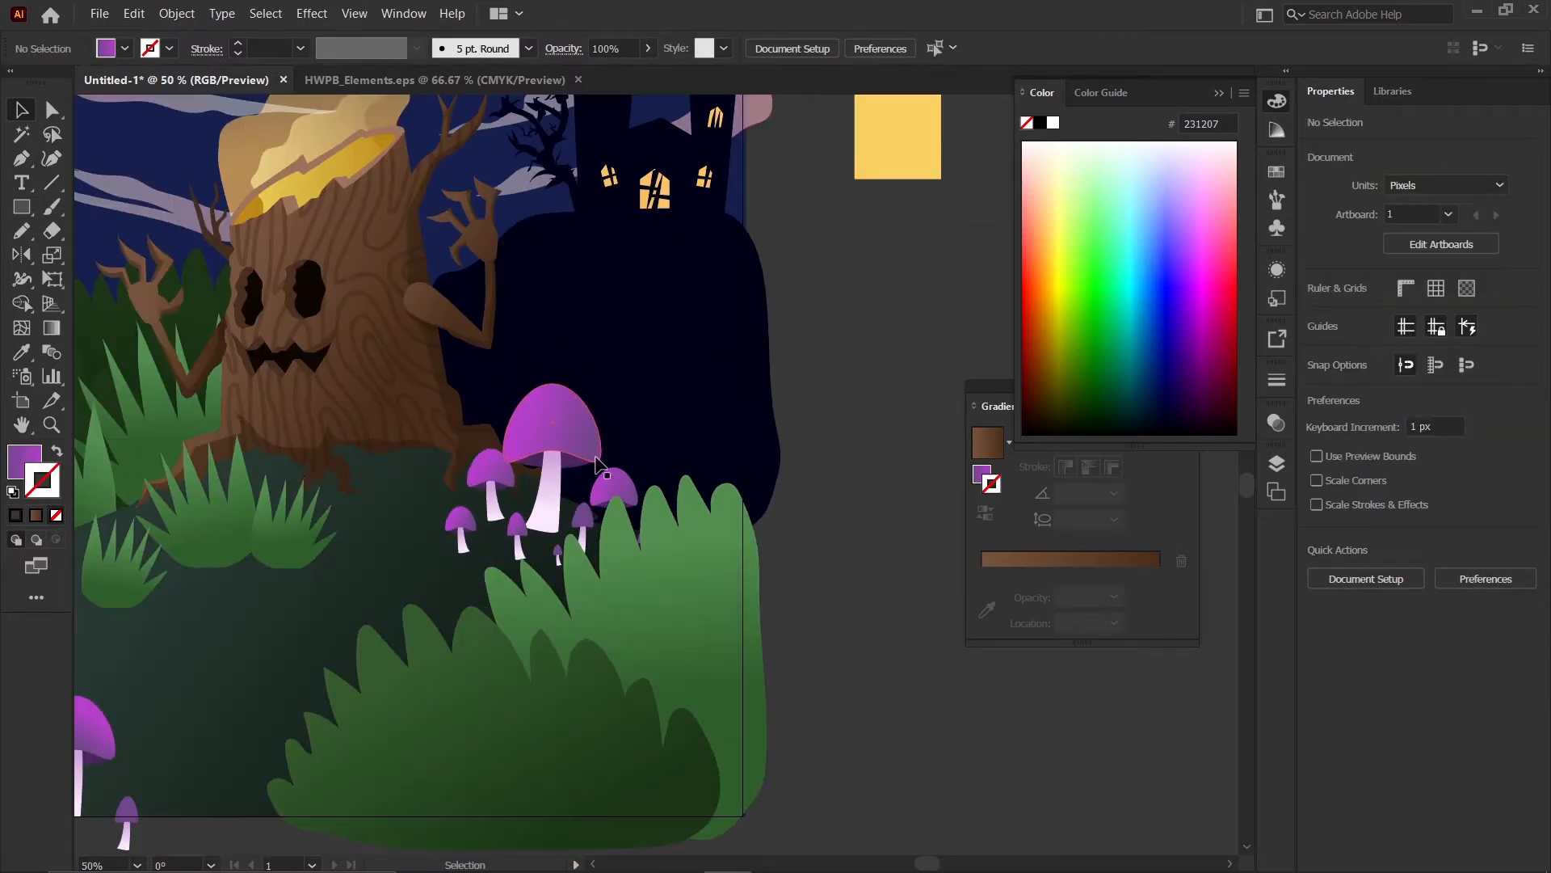
- Draw a circle about 29 px wide on the right side of the largest mushroom's cap beside the stump and fill it with dark purple 2E153F
scroll(602, 460, up, 1)
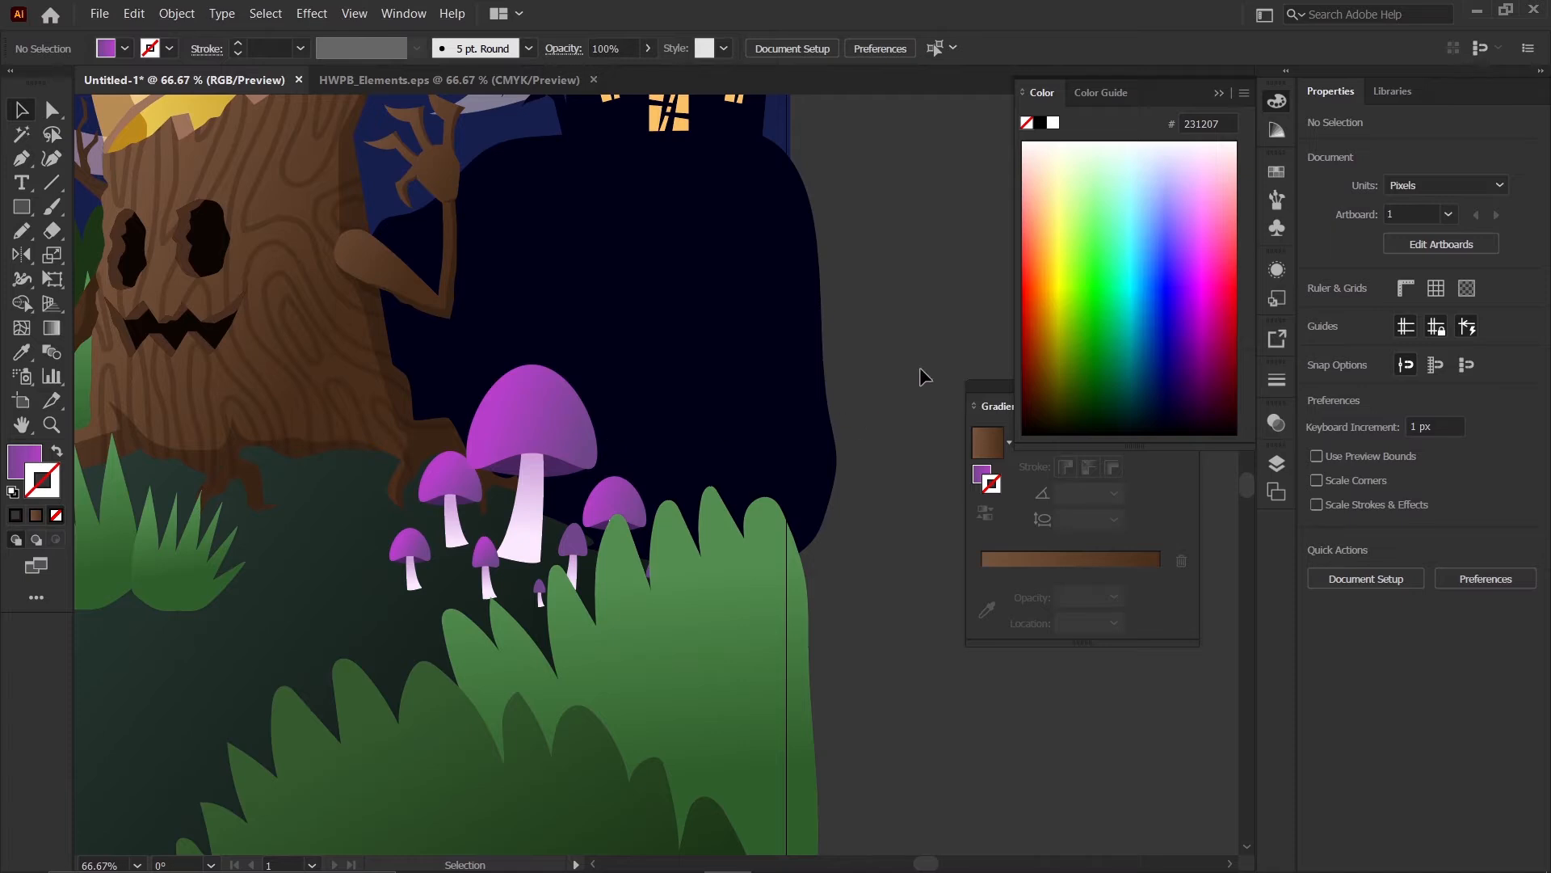
scroll(920, 375, up, 1)
scroll(897, 377, down, 1)
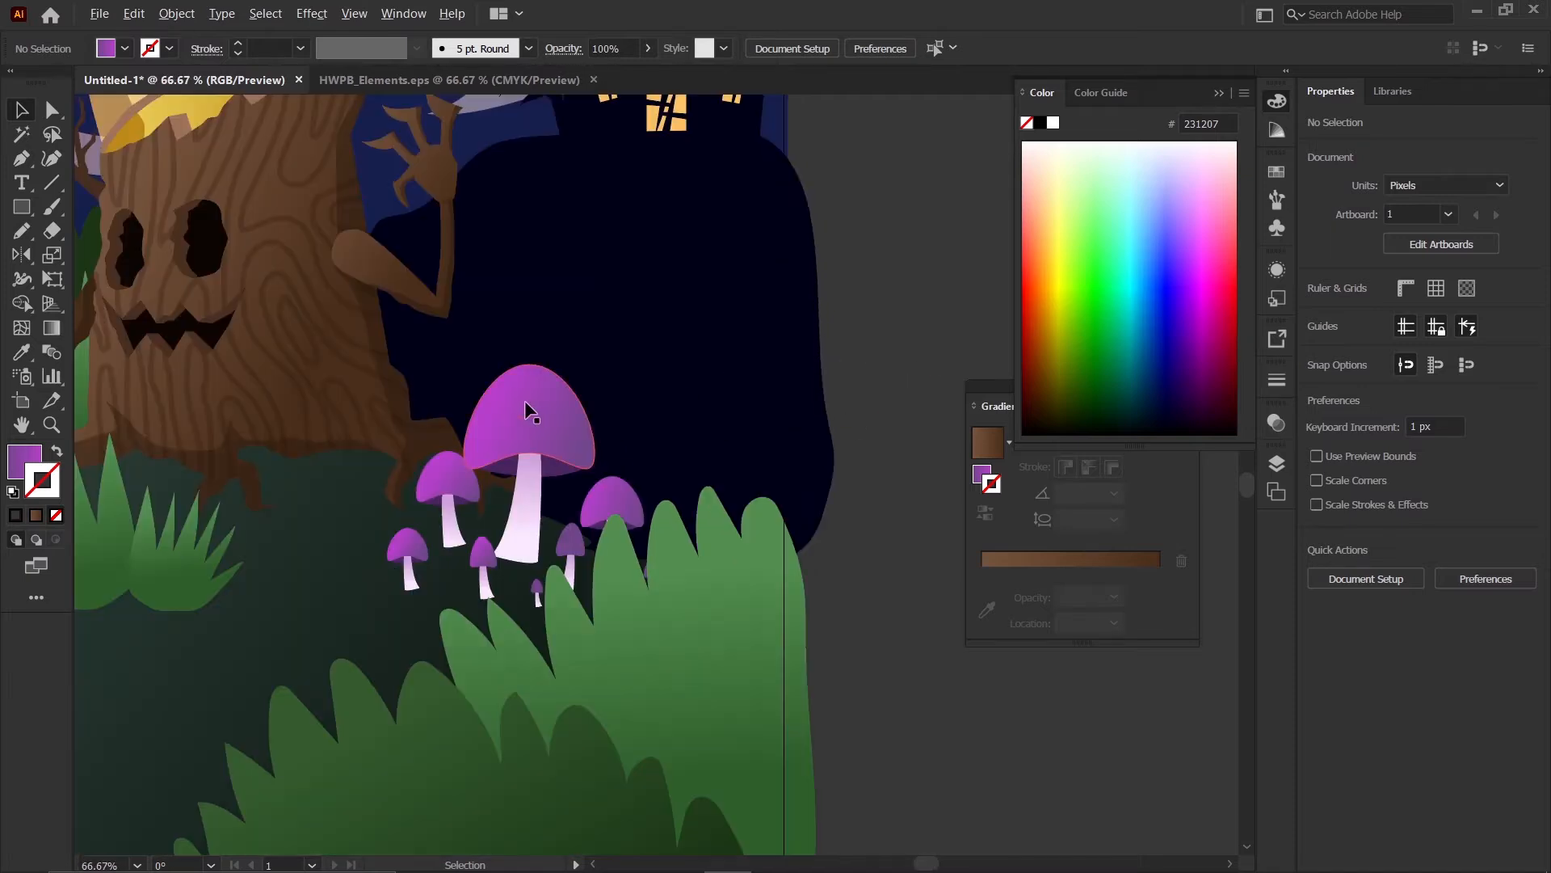
scroll(525, 408, up, 1)
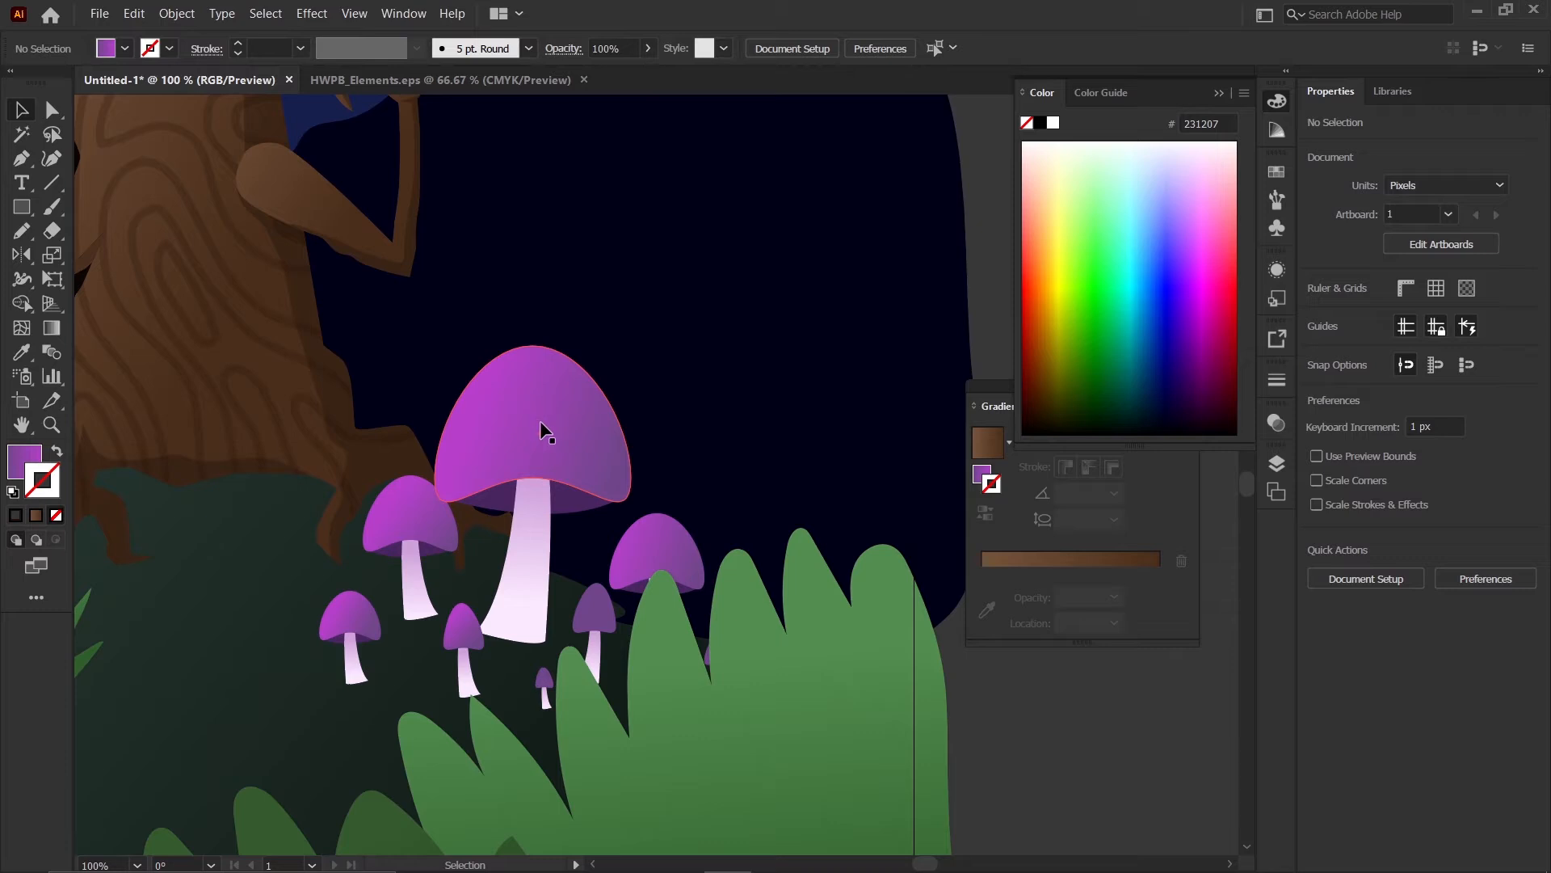
key(l)
scroll(551, 425, up, 2)
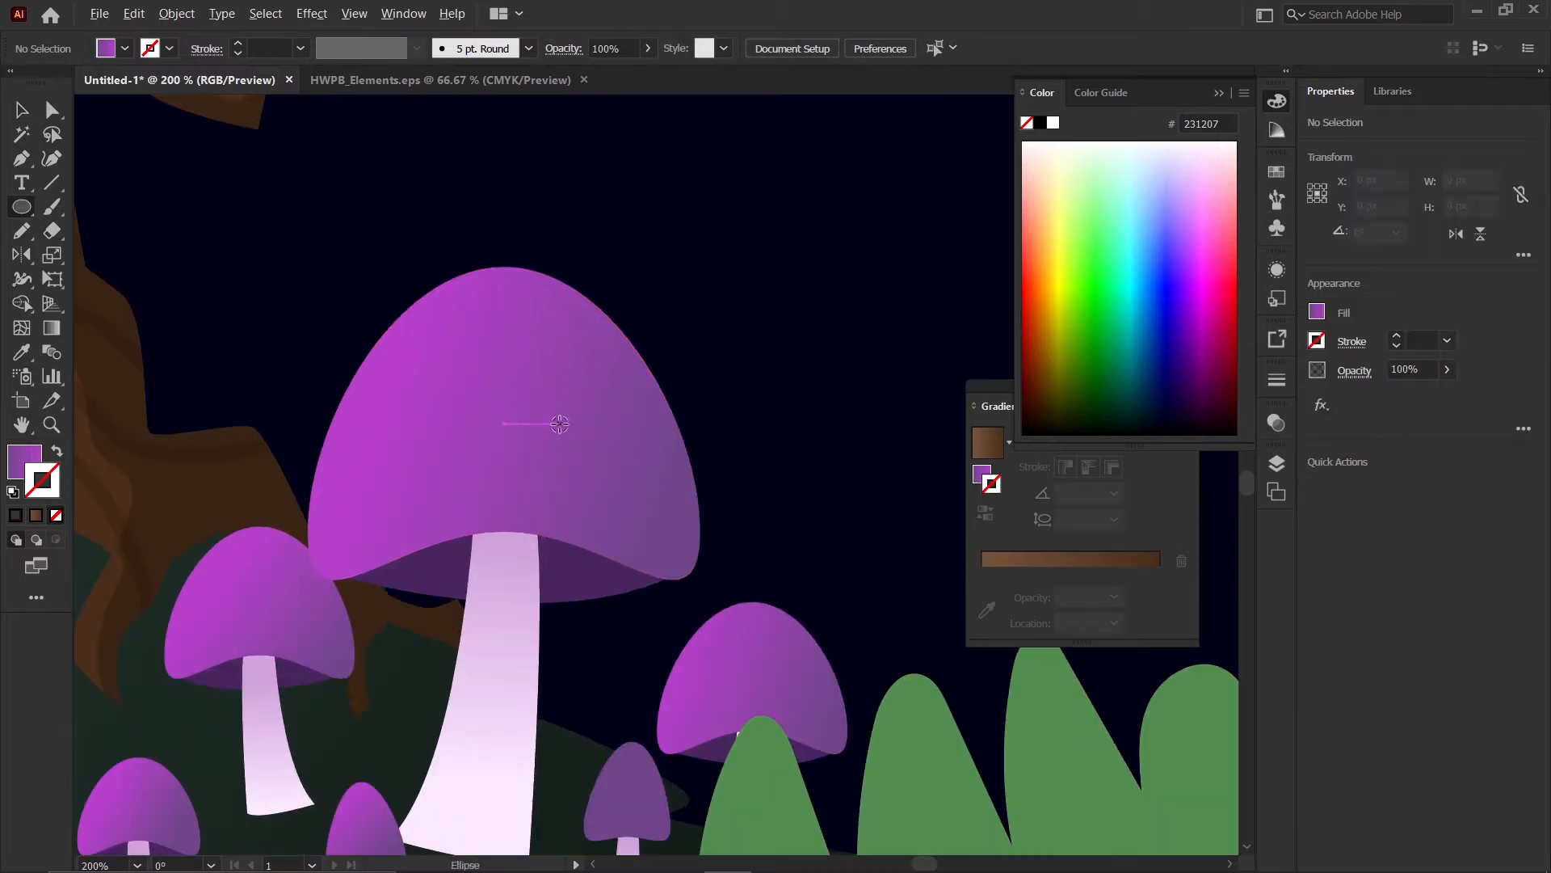
drag(536, 350, 629, 443)
double_click(23, 466)
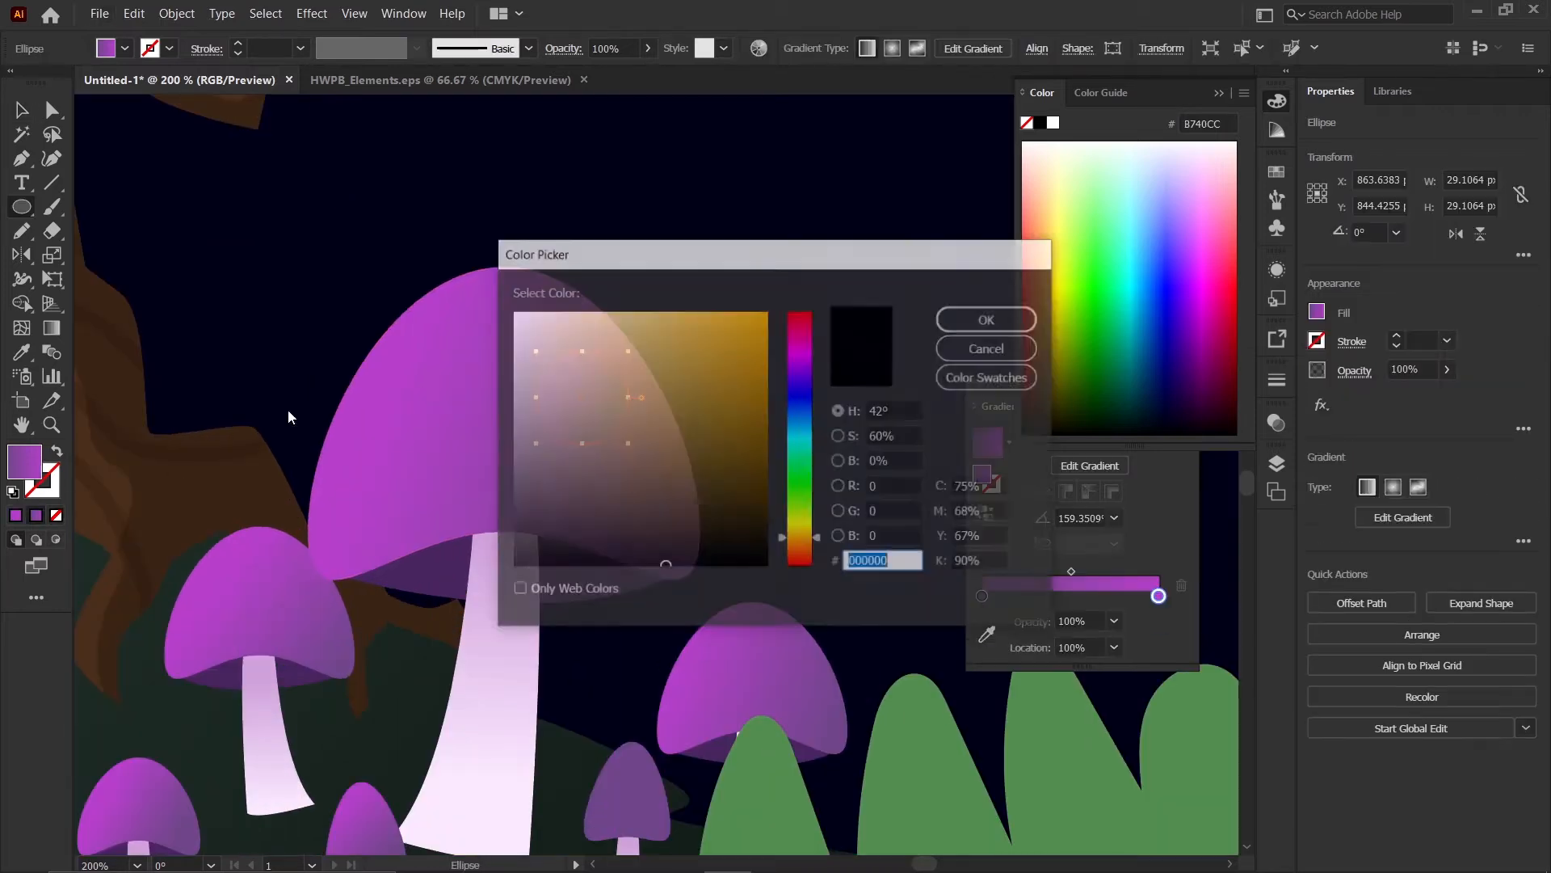
drag(800, 387, 798, 368)
drag(710, 460, 681, 489)
click(990, 320)
- Set the dark purple spot's opacity to 42%
scroll(624, 432, down, 2)
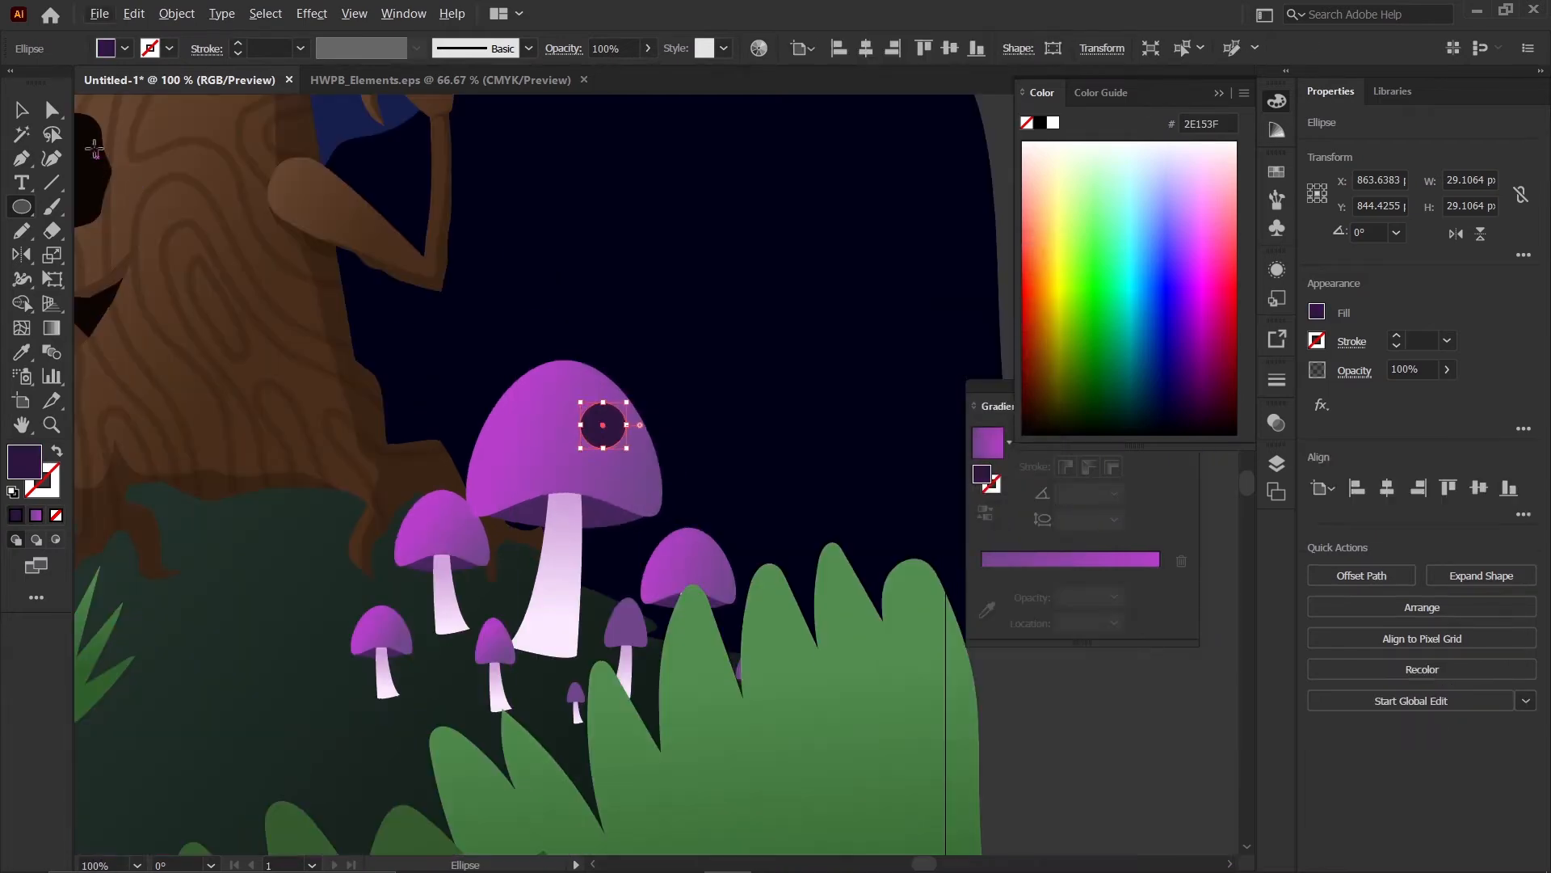
click(24, 112)
scroll(540, 262, down, 2)
scroll(575, 336, up, 4)
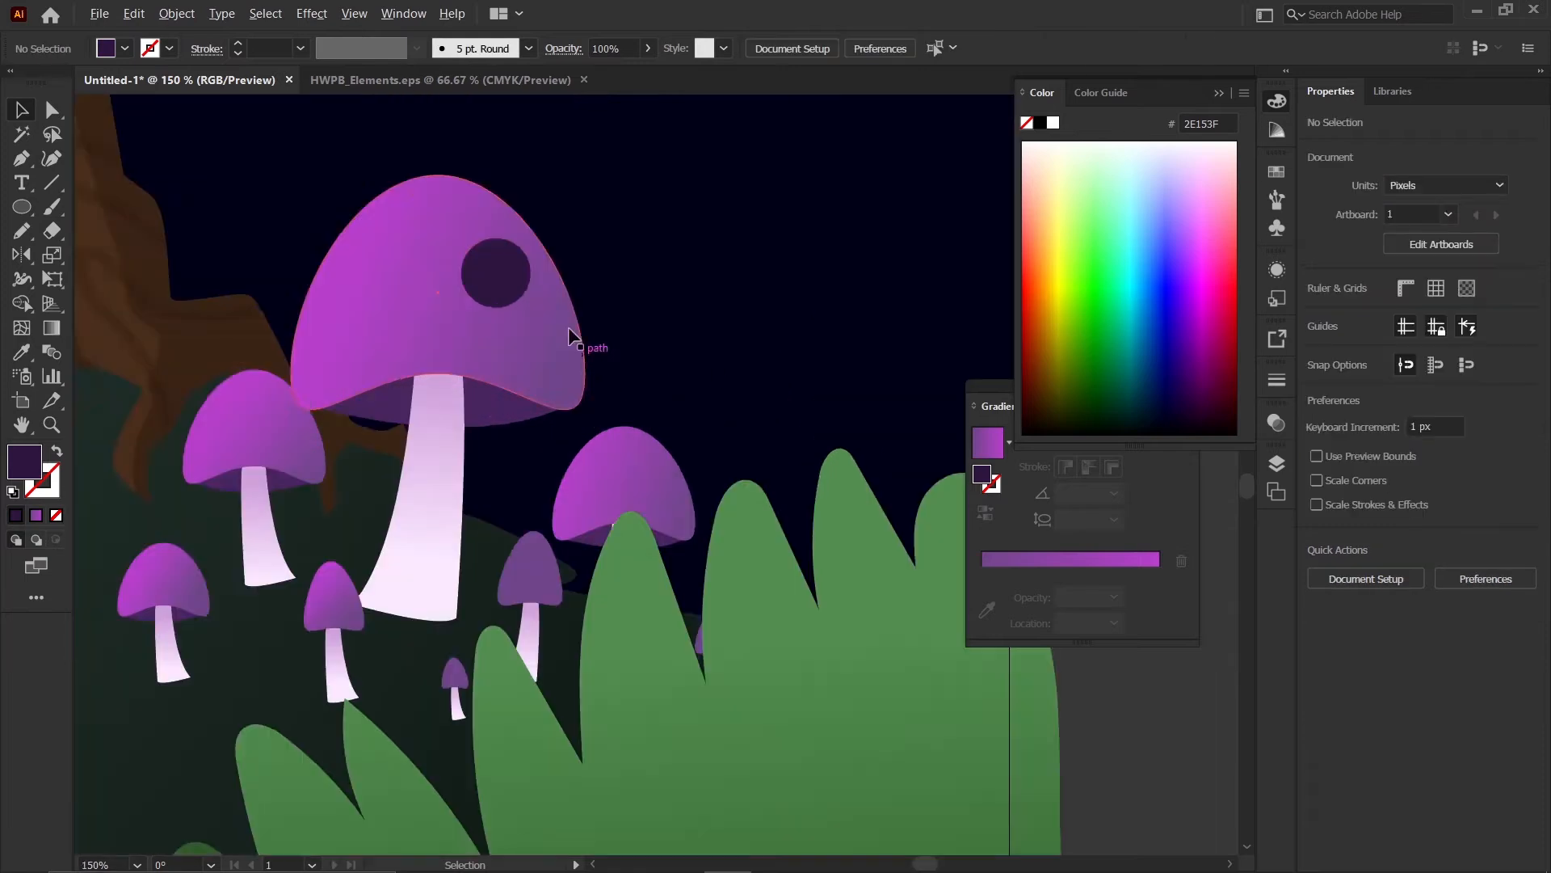
click(647, 48)
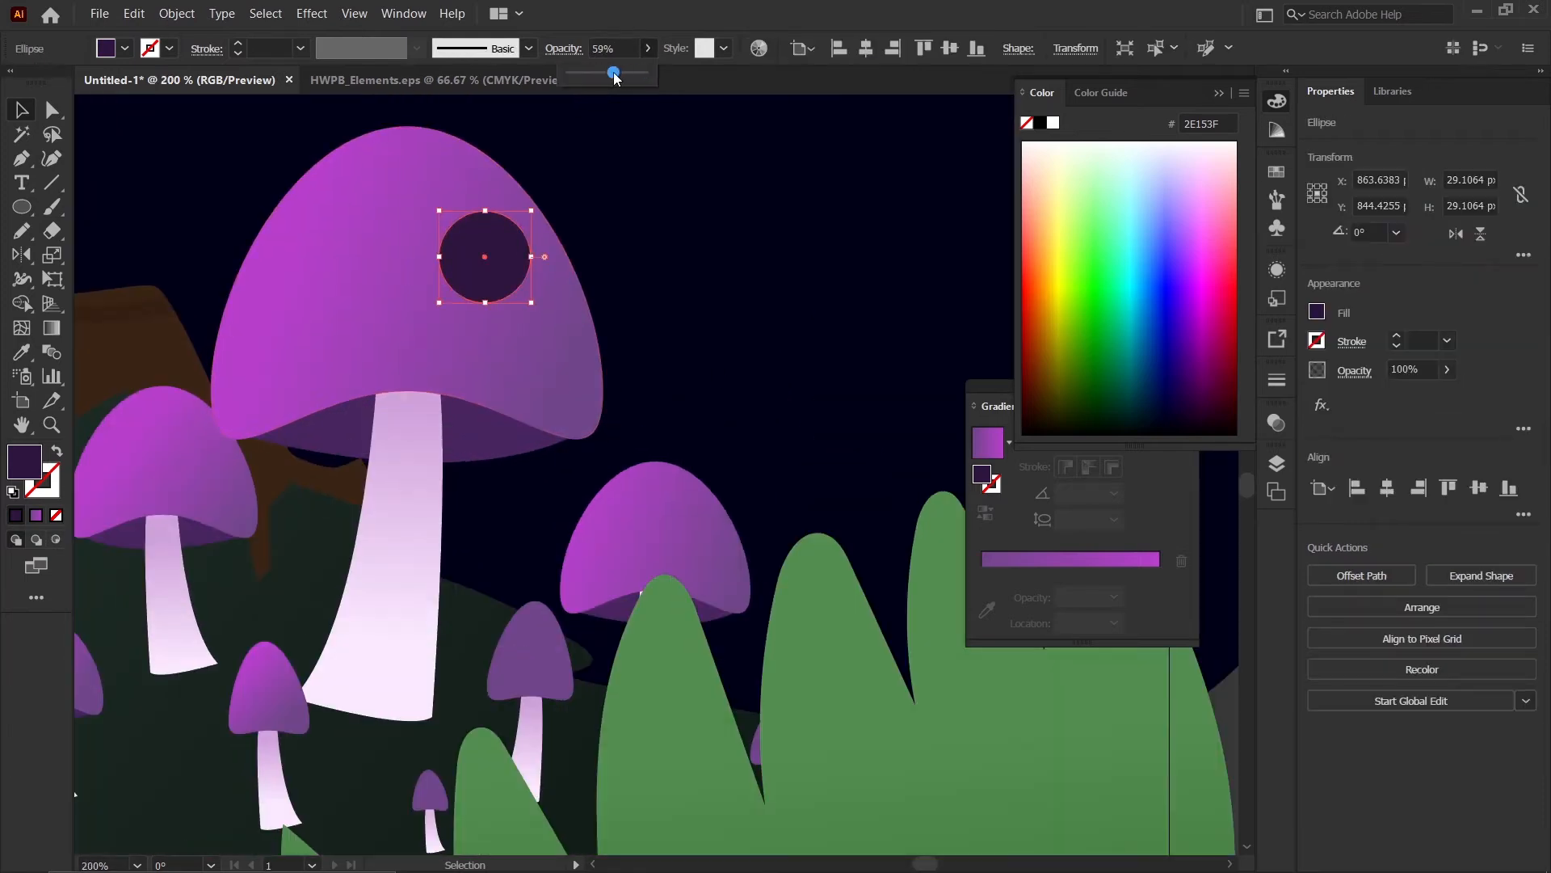
drag(614, 77, 608, 75)
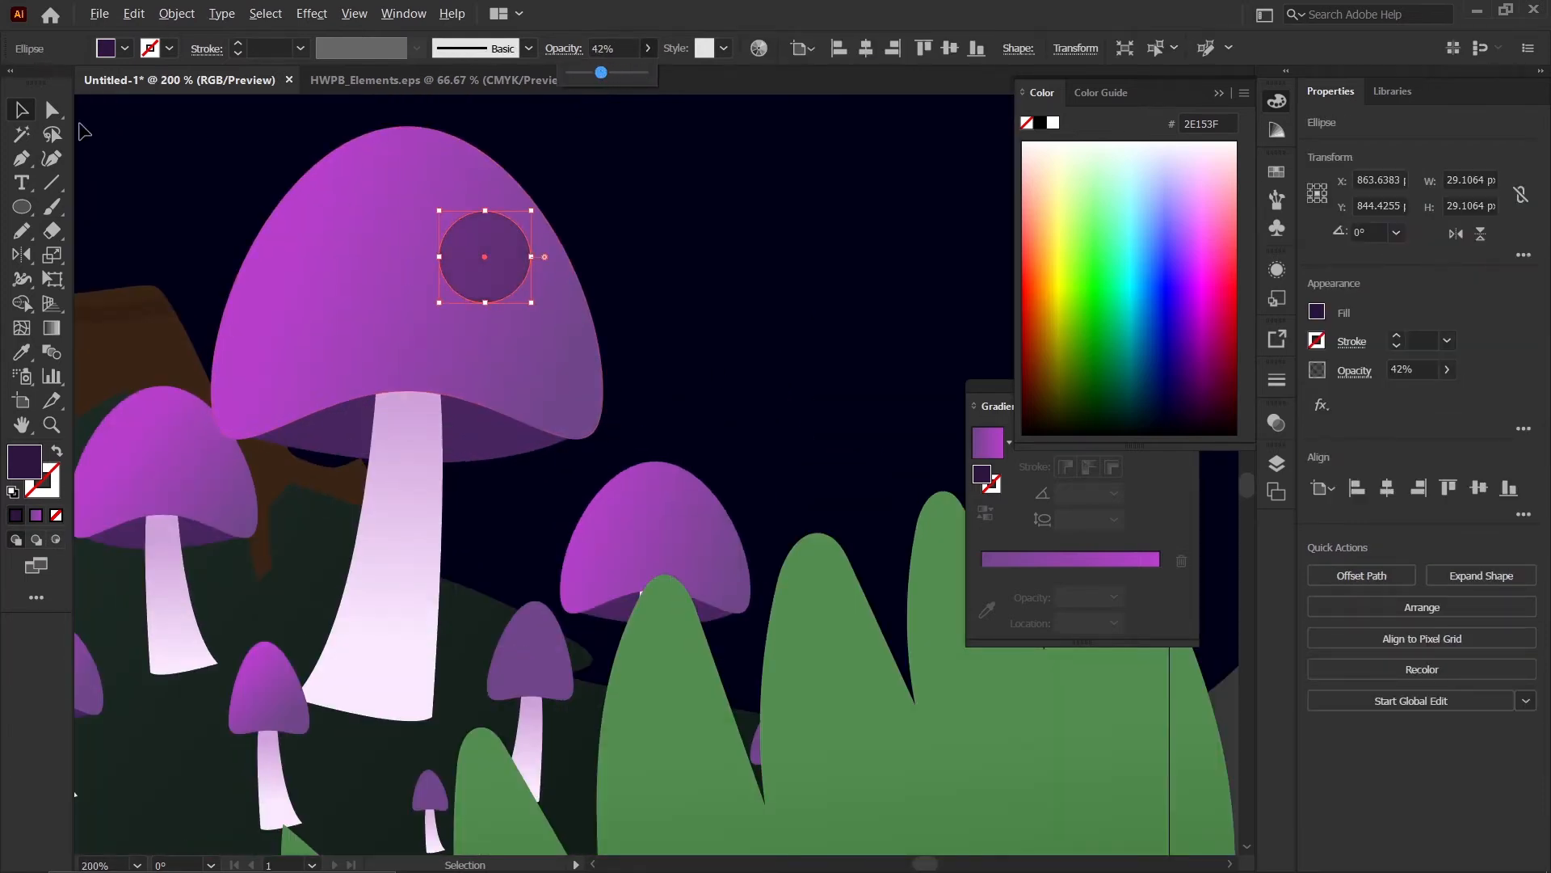
click(19, 112)
scroll(407, 290, down, 4)
click(786, 363)
- Copy the spot twice on the same cap, about 20 px wide at the lower left and about 42 px wide across the upper left edge
scroll(458, 279, up, 1)
scroll(461, 279, up, 3)
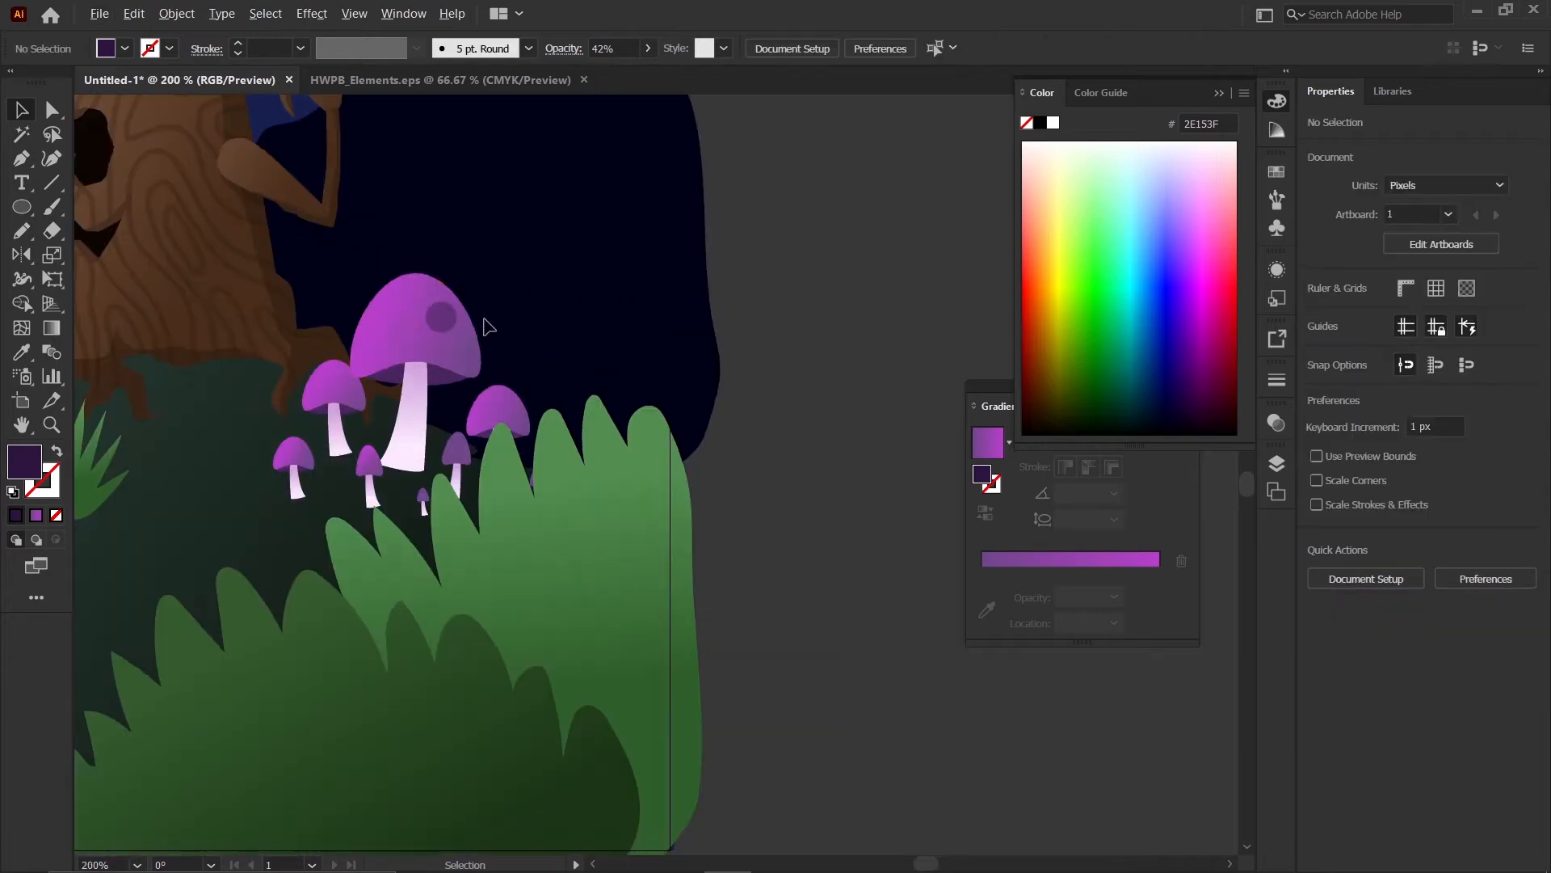
click(531, 339)
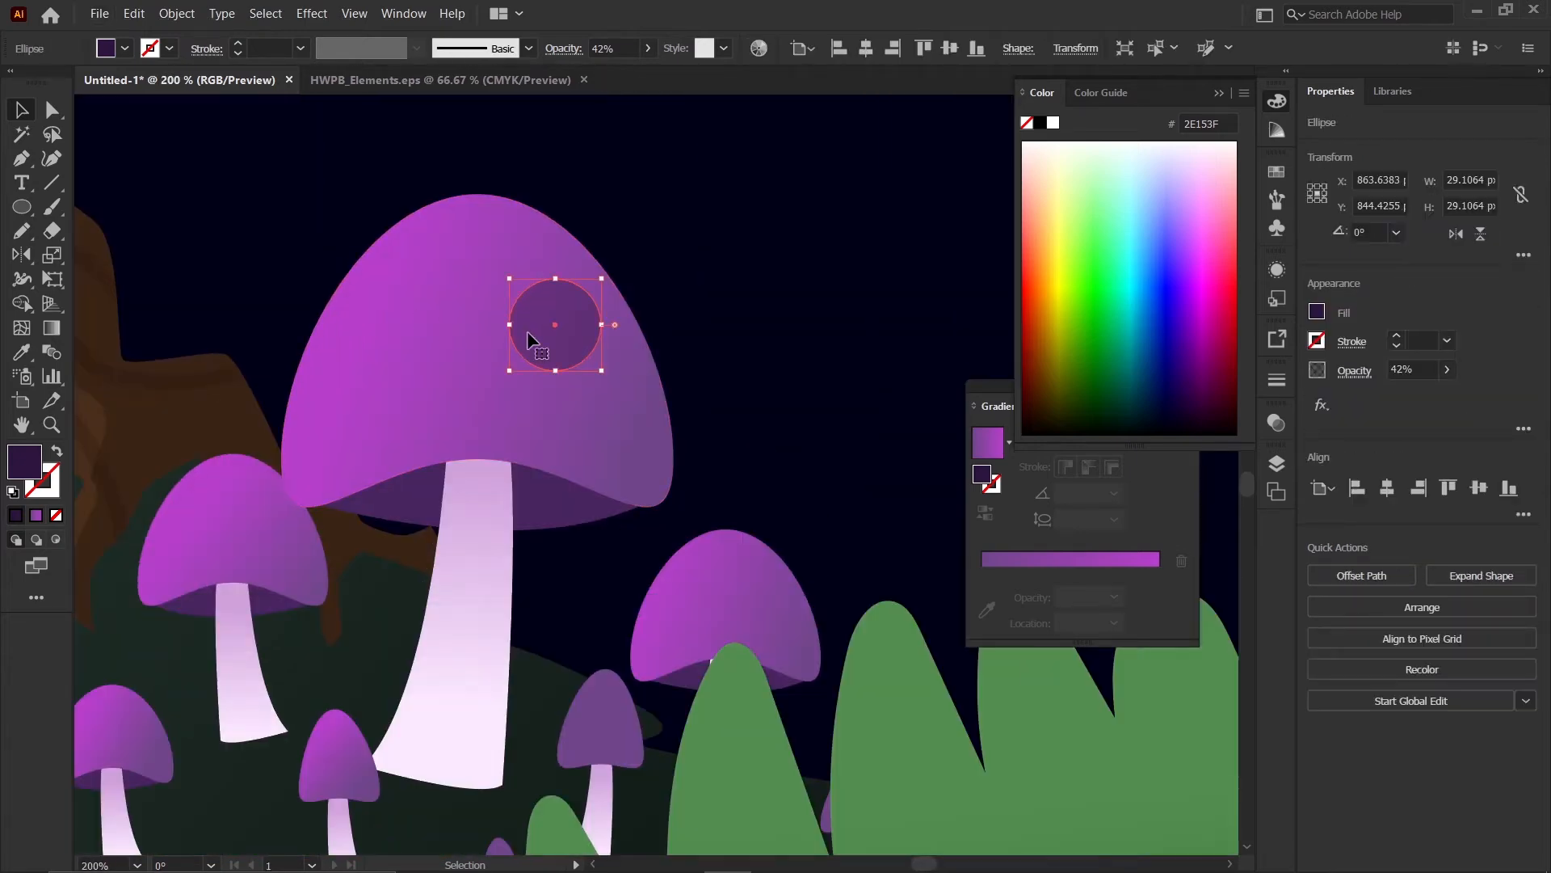
alt+drag(537, 341, 361, 383)
scroll(398, 336, up, 1)
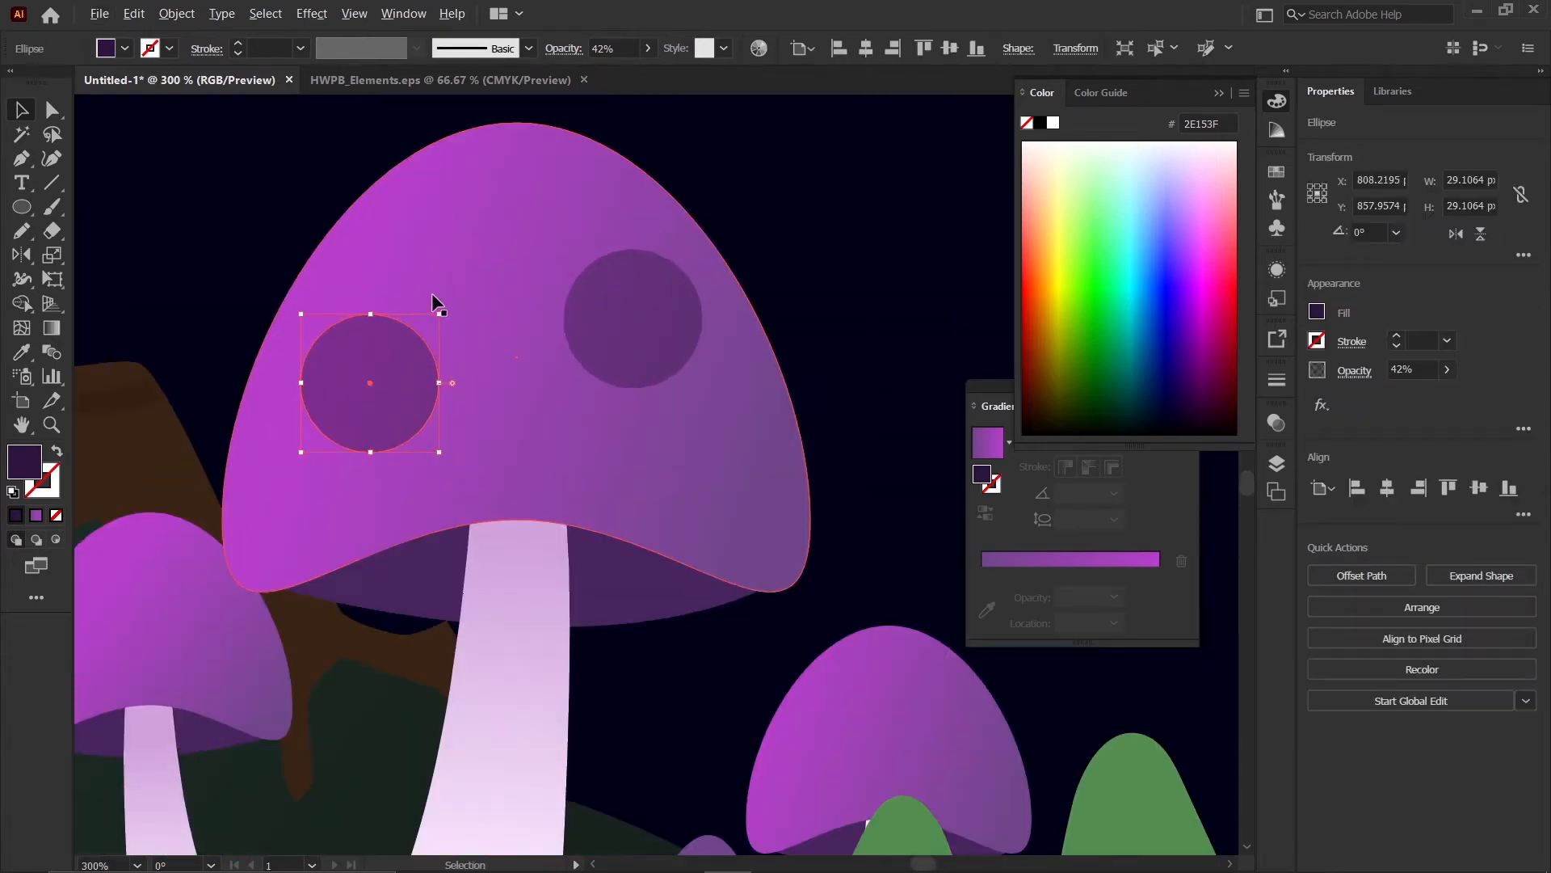
mouse_move(440, 316)
alt+shift+mouse_down()
mouse_move(418, 334)
mouse_move(402, 440)
mouse_move(392, 223)
mouse_move(462, 321)
alt+shift+mouse_up()
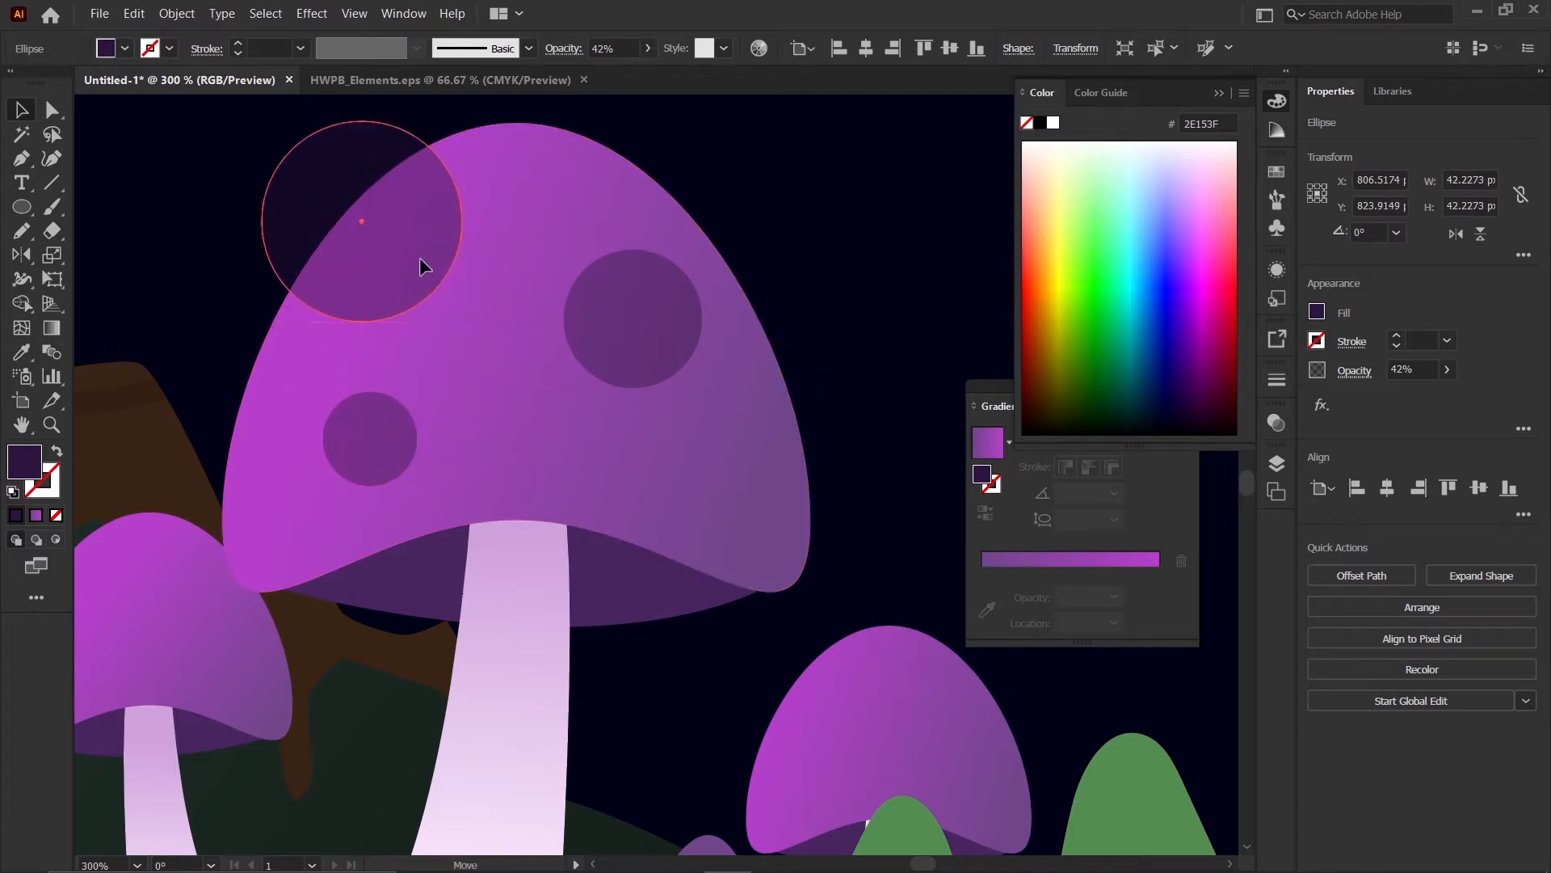
drag(420, 259, 446, 247)
- Trim away the part of the large spot that extends beyond the cap's upper left edge with Shape Builder
shift+click(485, 334)
key(shift+m)
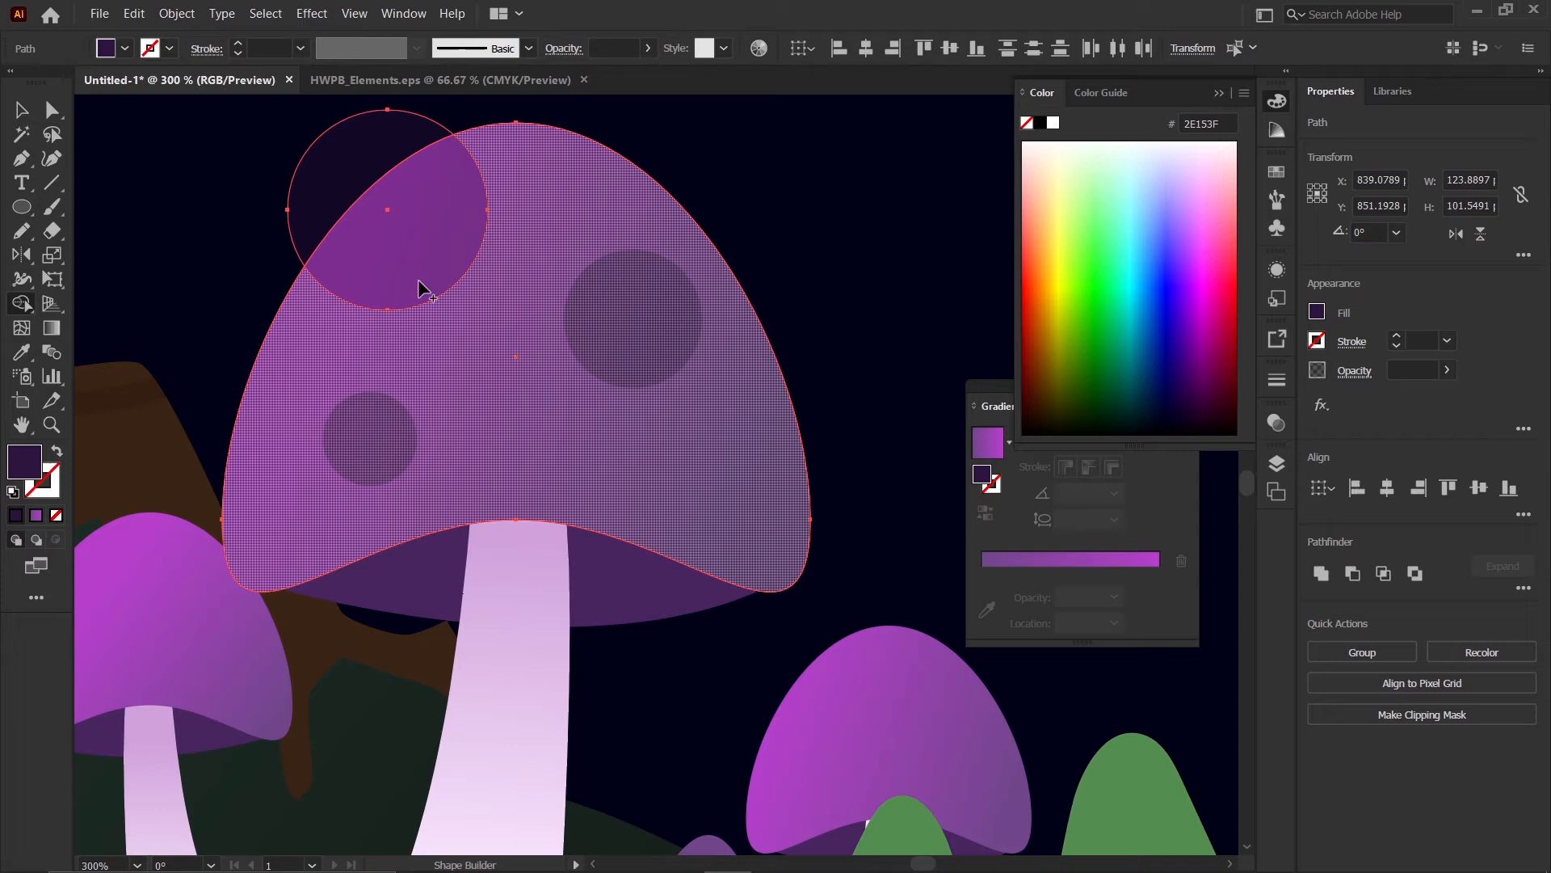
alt+click(340, 173)
click(31, 111)
scroll(630, 351, down, 5)
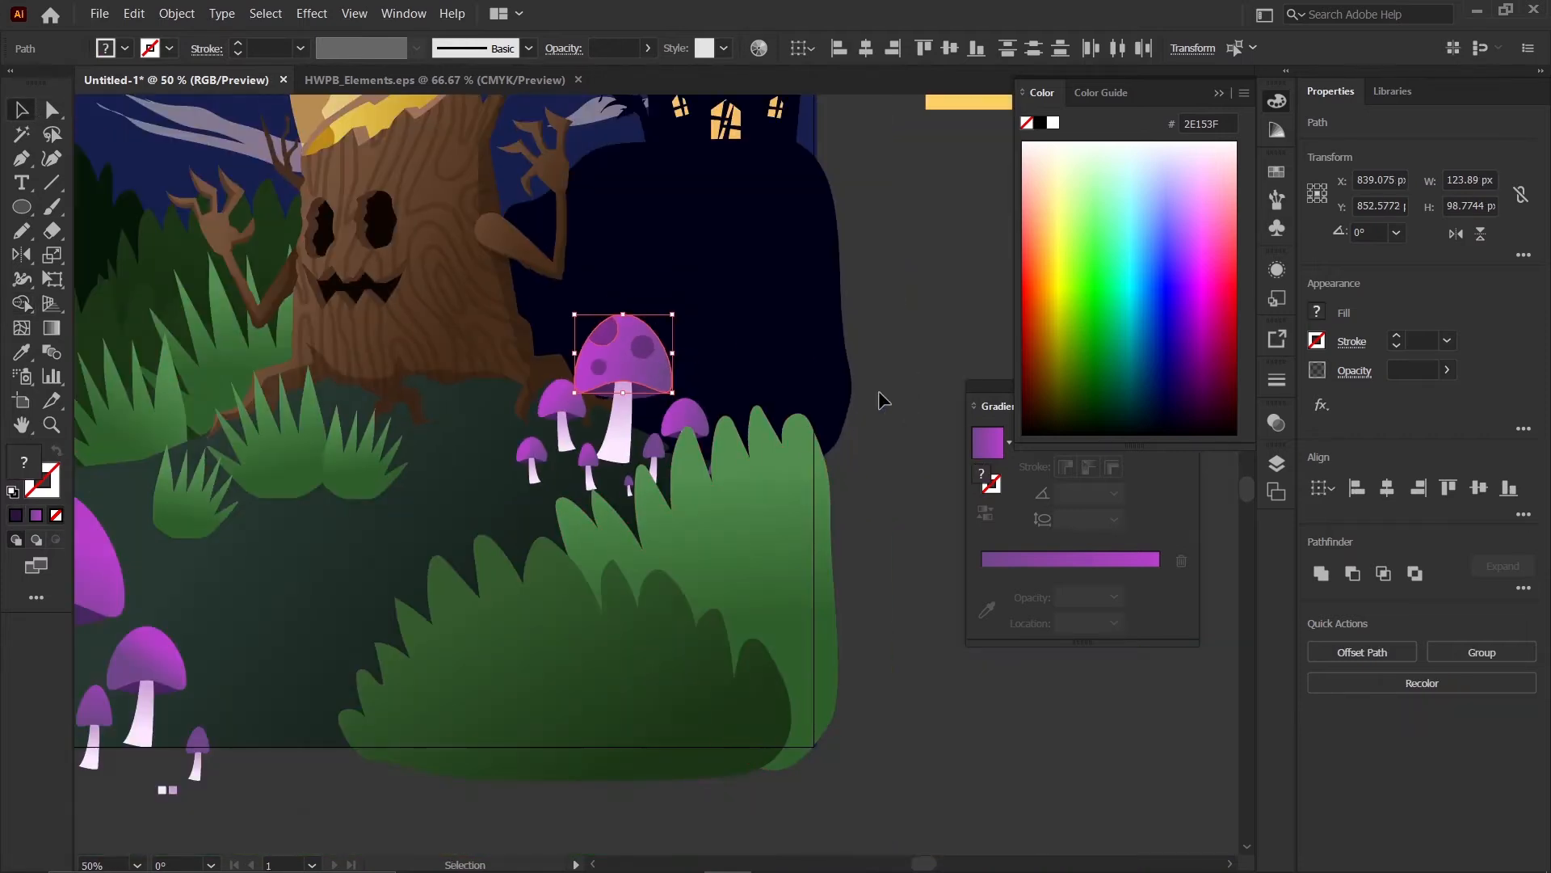
click(879, 391)
- Copy spots onto the medium mushroom's cap left of the largest one, in varied sizes, with one about 19 px wide overlapping its lower left edge
scroll(621, 407, up, 2)
alt+drag(586, 324, 518, 391)
scroll(519, 391, up, 5)
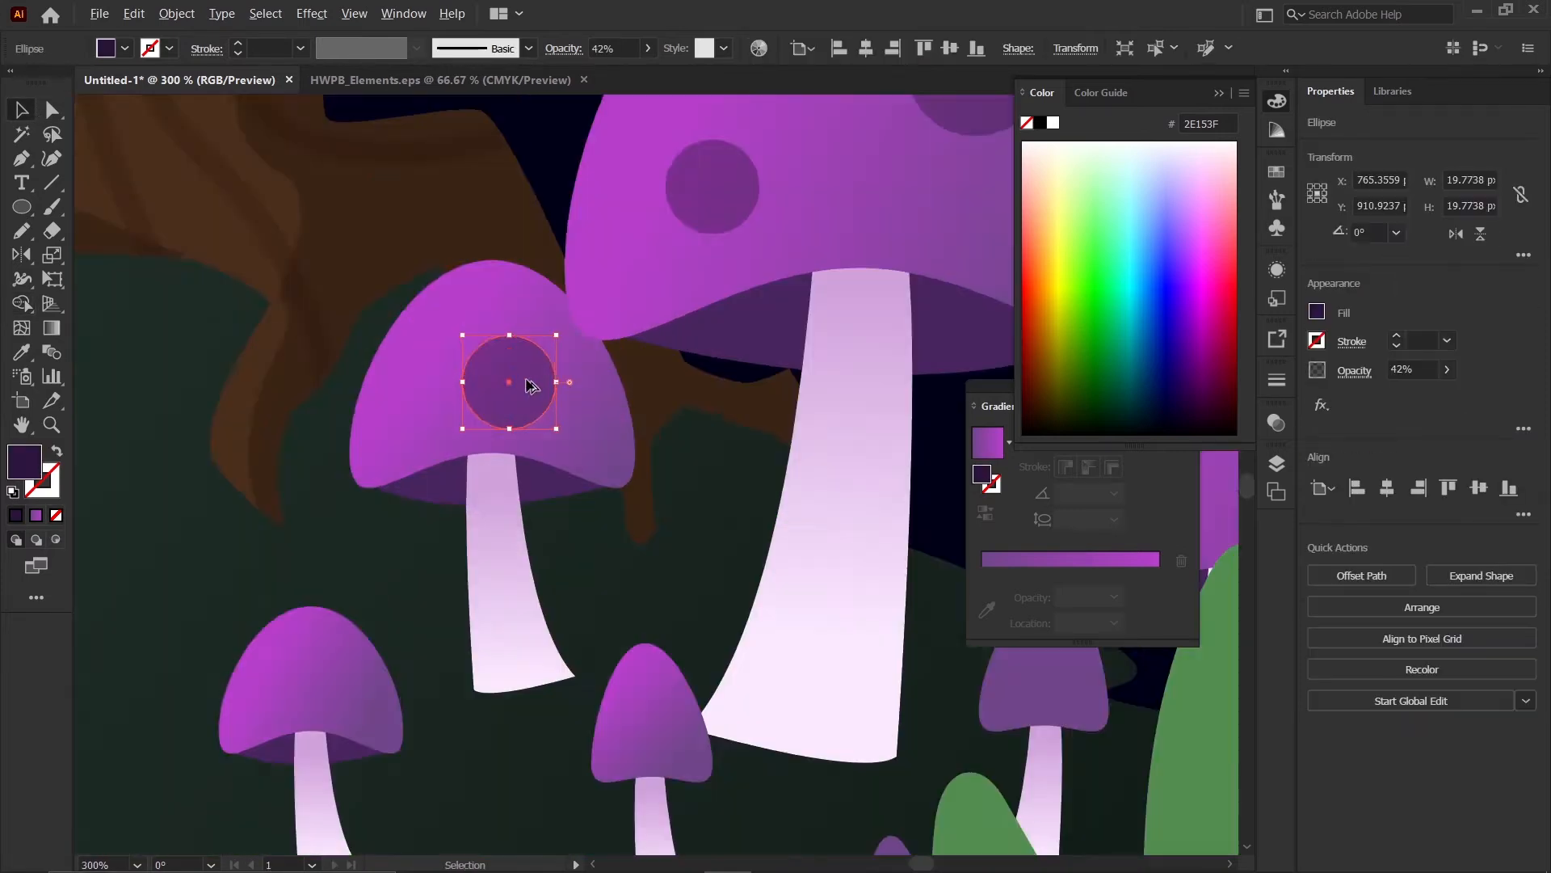
alt+shift+drag(579, 291, 554, 400)
drag(523, 434, 365, 388)
drag(299, 468, 249, 532)
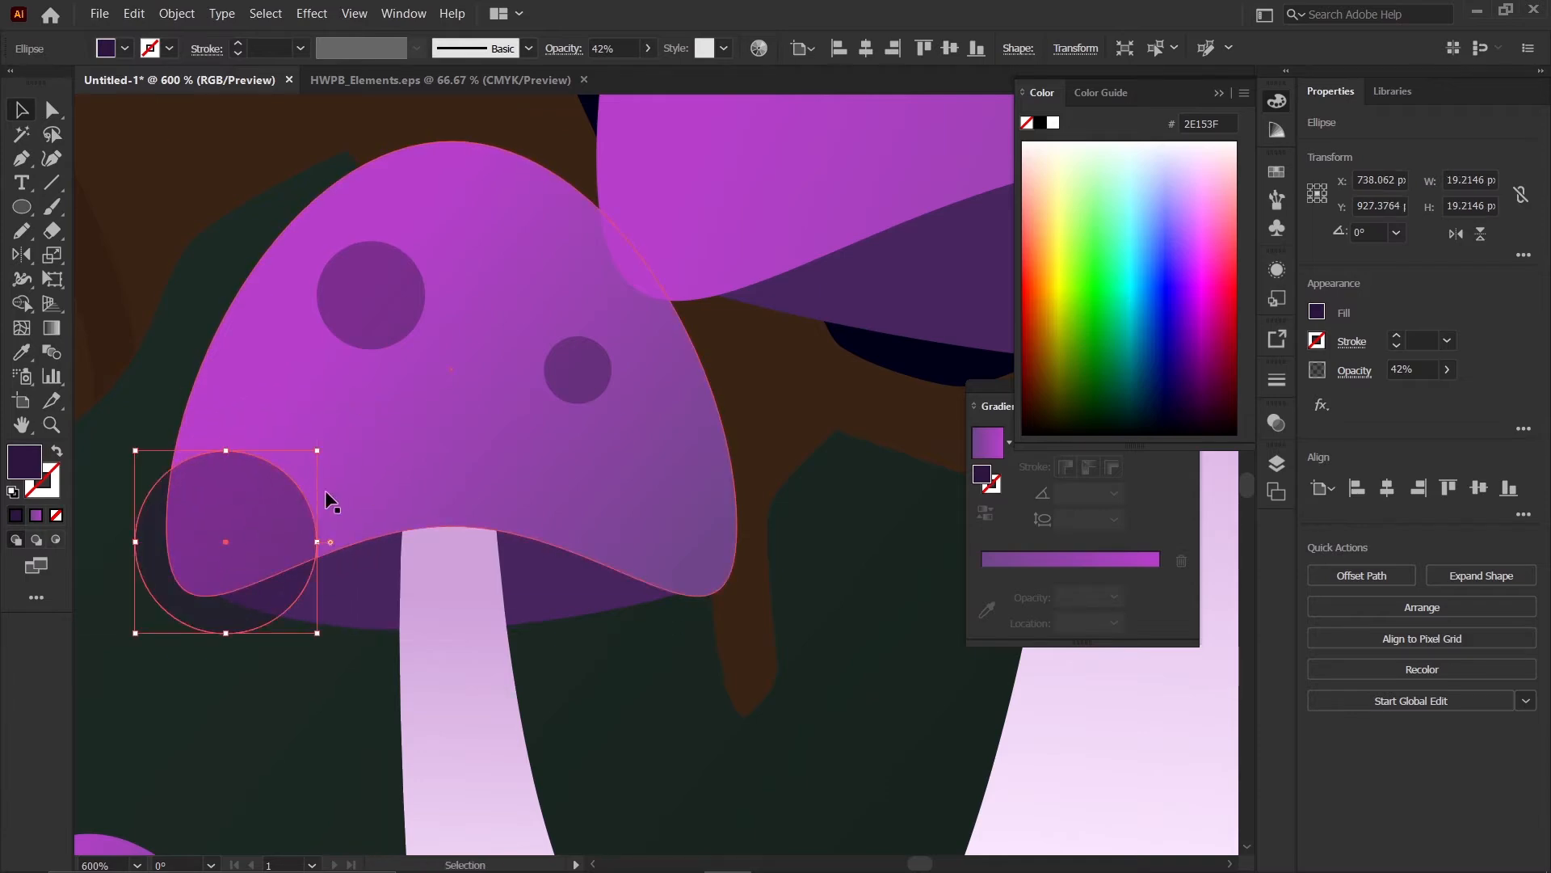
- Trim the lower left spot to the medium mushroom cap's outline with Shape Builder
shift+click(347, 483)
key(shift+m)
alt+click(279, 592)
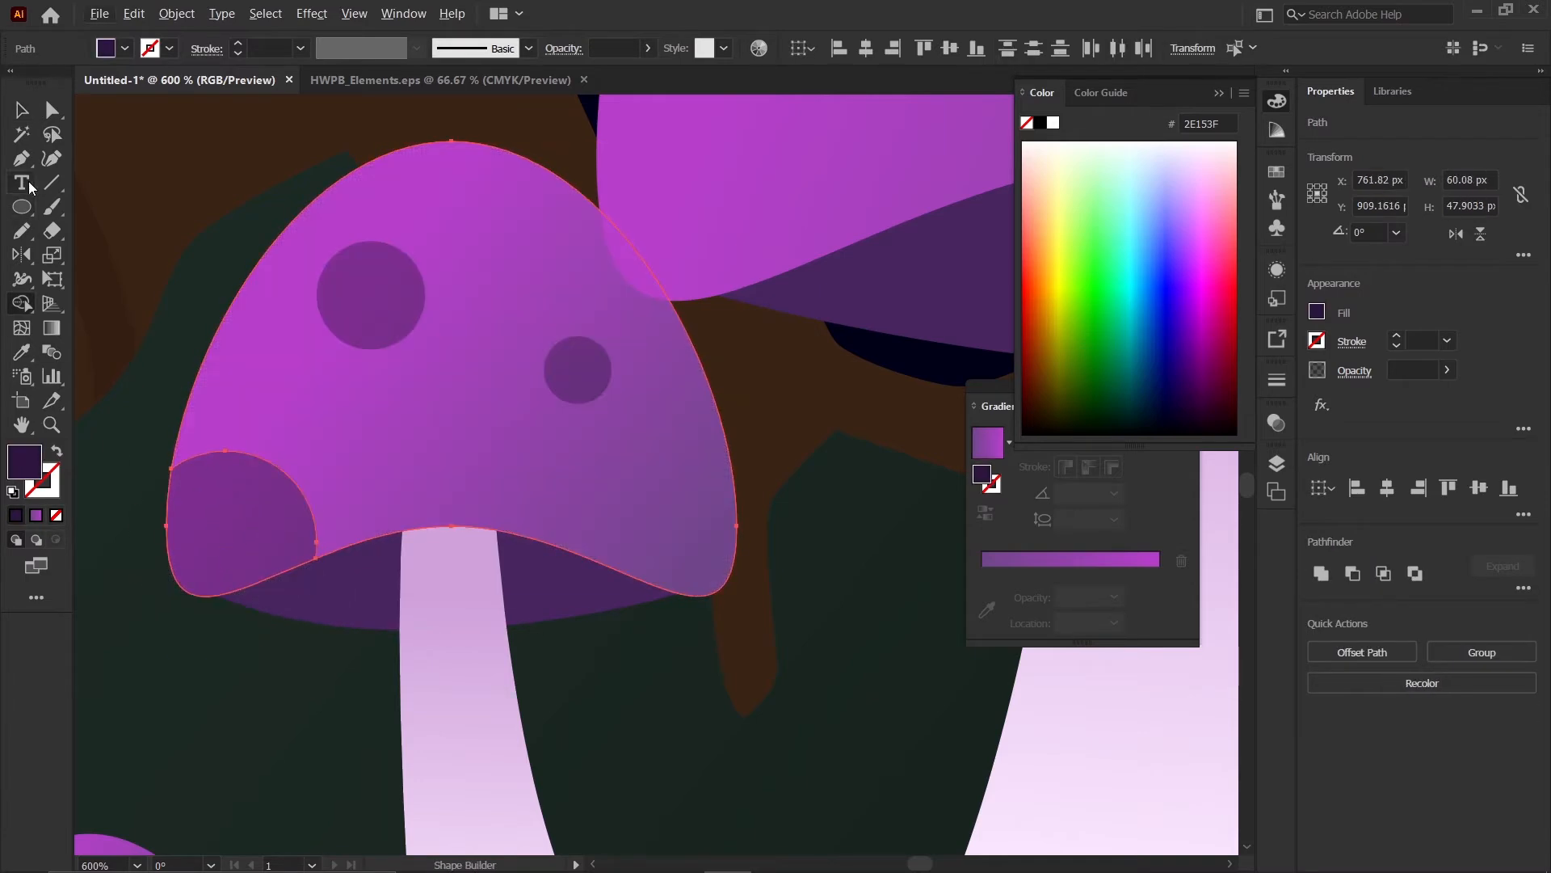
- Copy the roughly 7 px wide small spot to two more places on the lower half of the medium mushroom's cap
click(25, 115)
scroll(358, 413, down, 3)
click(786, 412)
scroll(414, 424, up, 1)
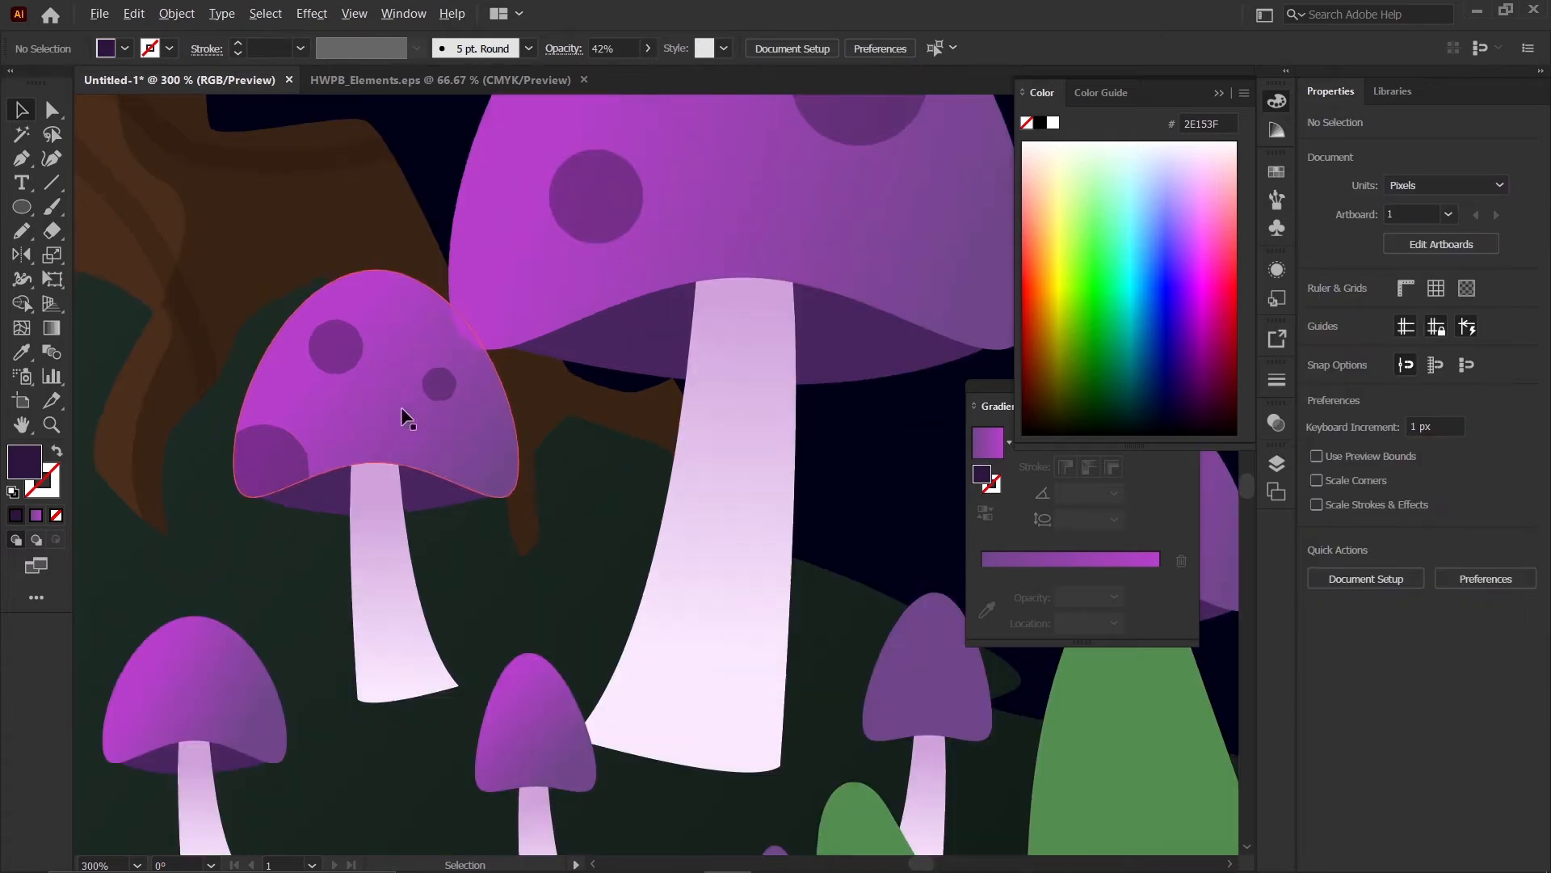
alt+drag(446, 380, 357, 530)
scroll(391, 307, up, 2)
drag(273, 349, 243, 323)
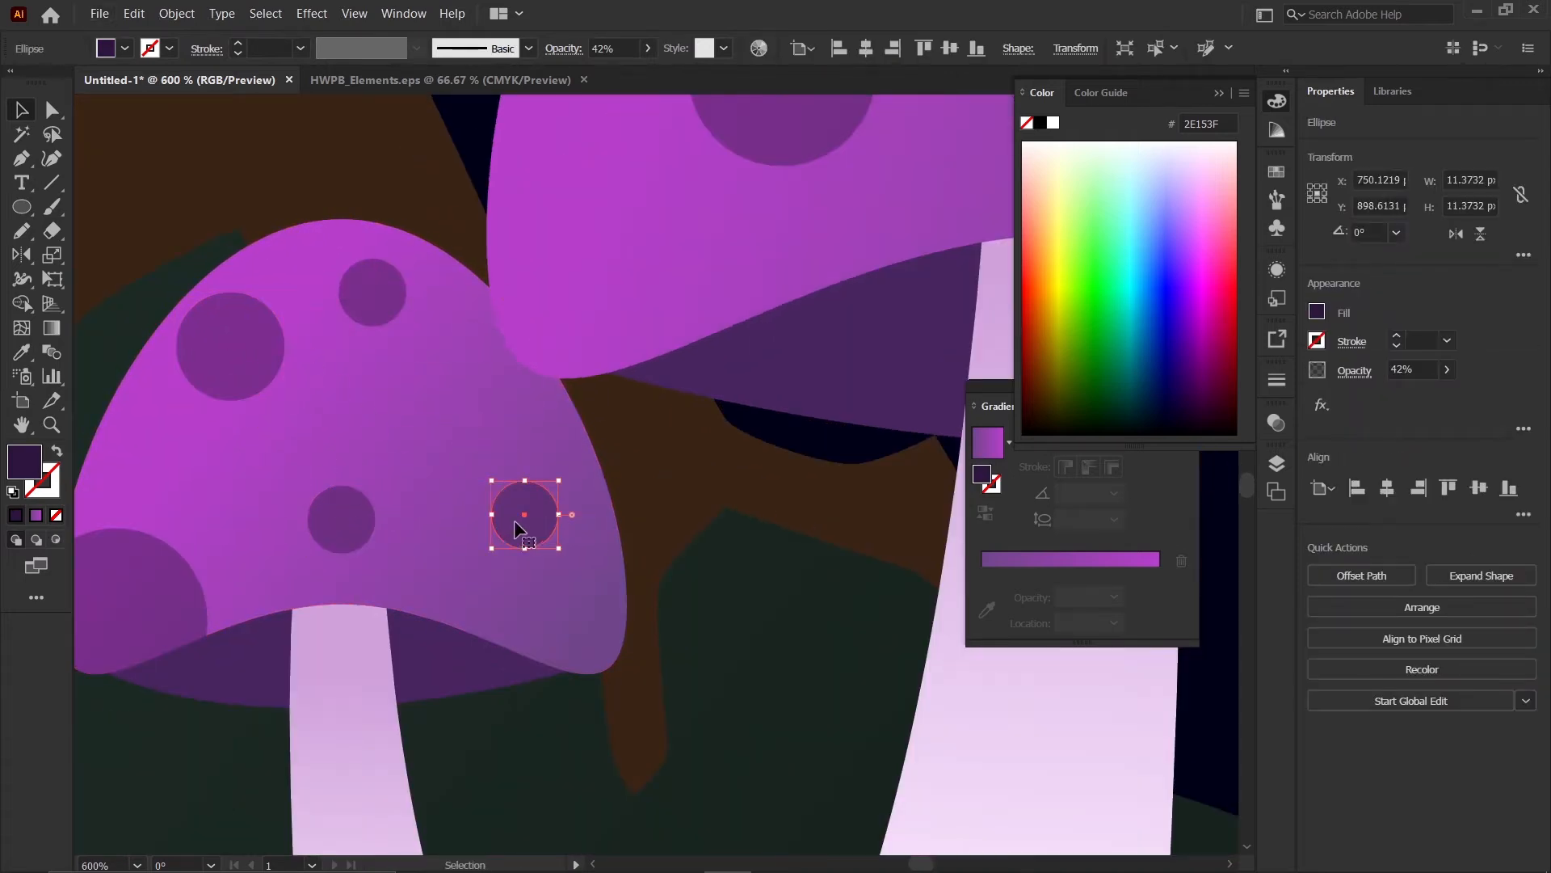
- Shrink the central copy to about 5 px wide and adjust the placement of the spots on the medium mushroom's cap
drag(355, 521, 393, 430)
scroll(398, 430, up, 2)
alt+drag(430, 360, 411, 379)
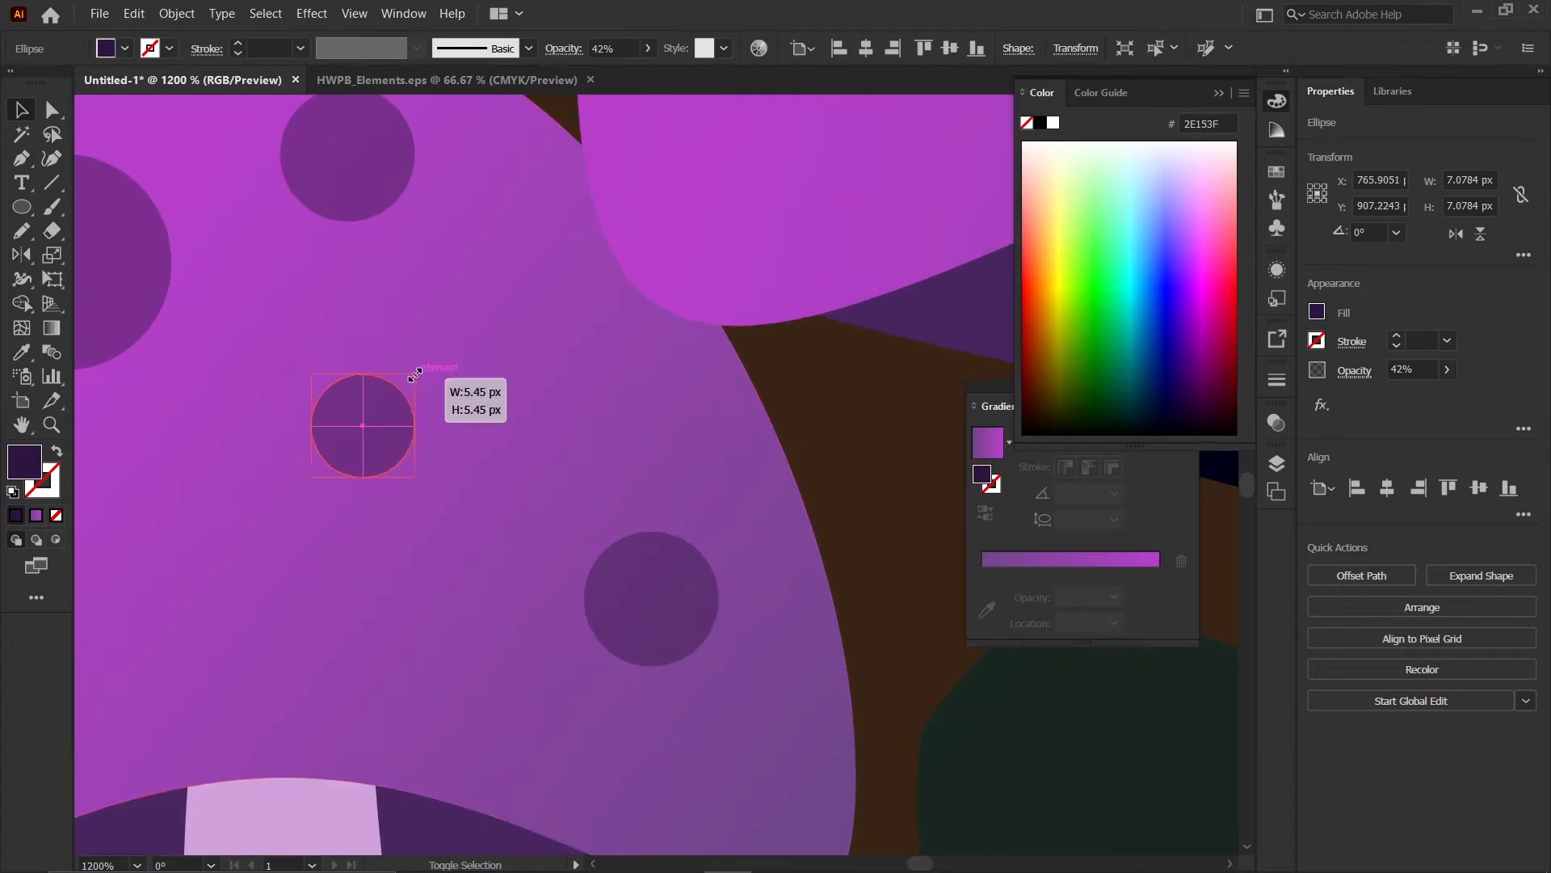
drag(370, 433, 307, 575)
scroll(304, 573, down, 2)
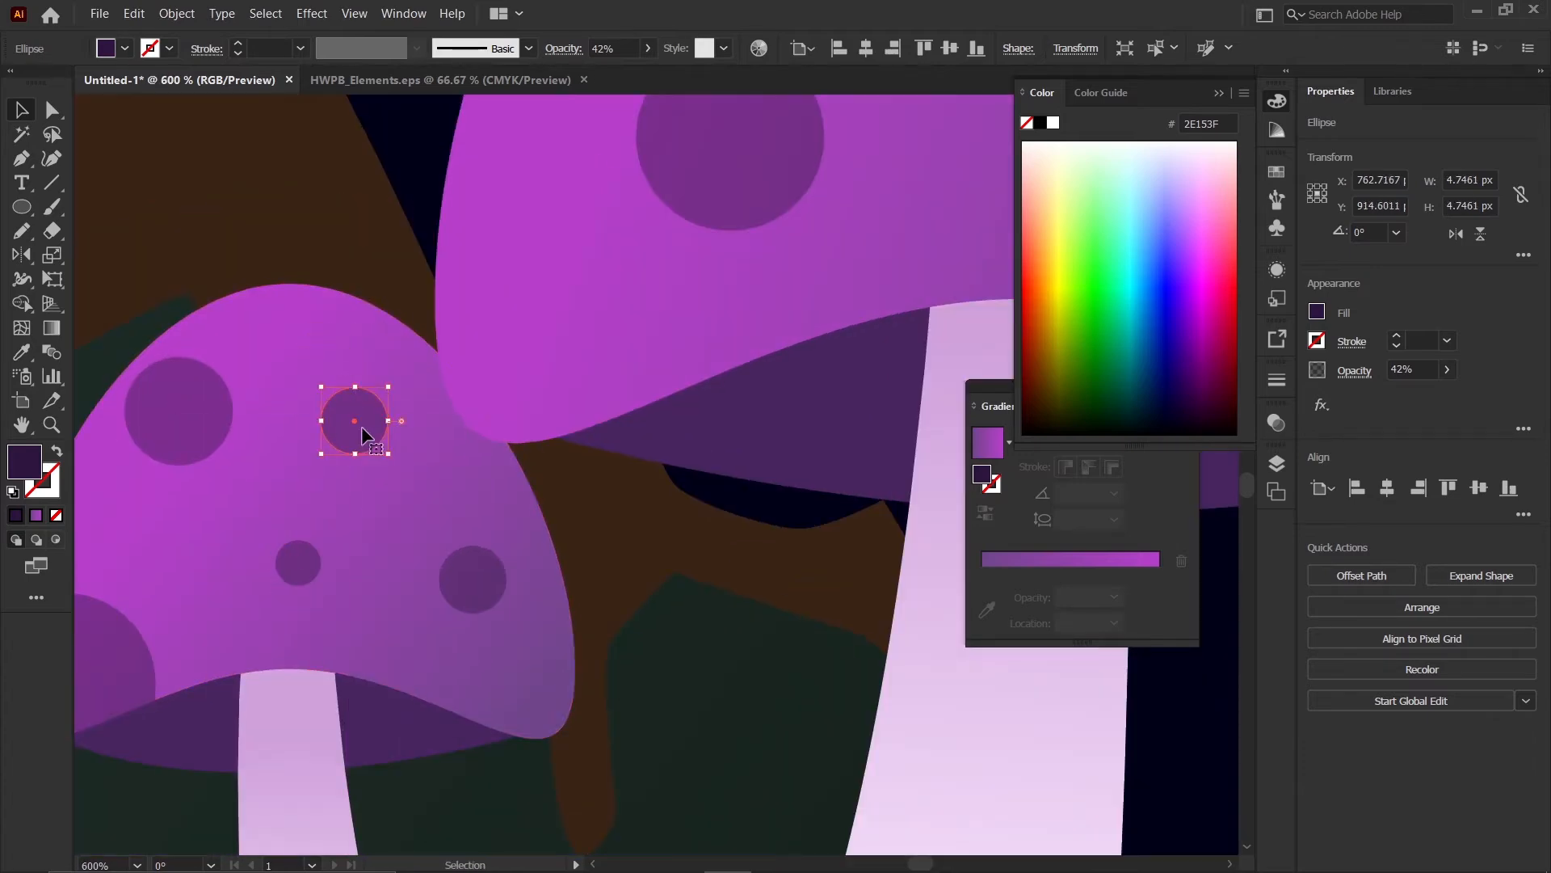
scroll(361, 425, down, 5)
click(555, 493)
- Copy a spot from the largest mushroom onto the cap behind the light green grass and shrink it to about 11 px wide
scroll(555, 493, up, 2)
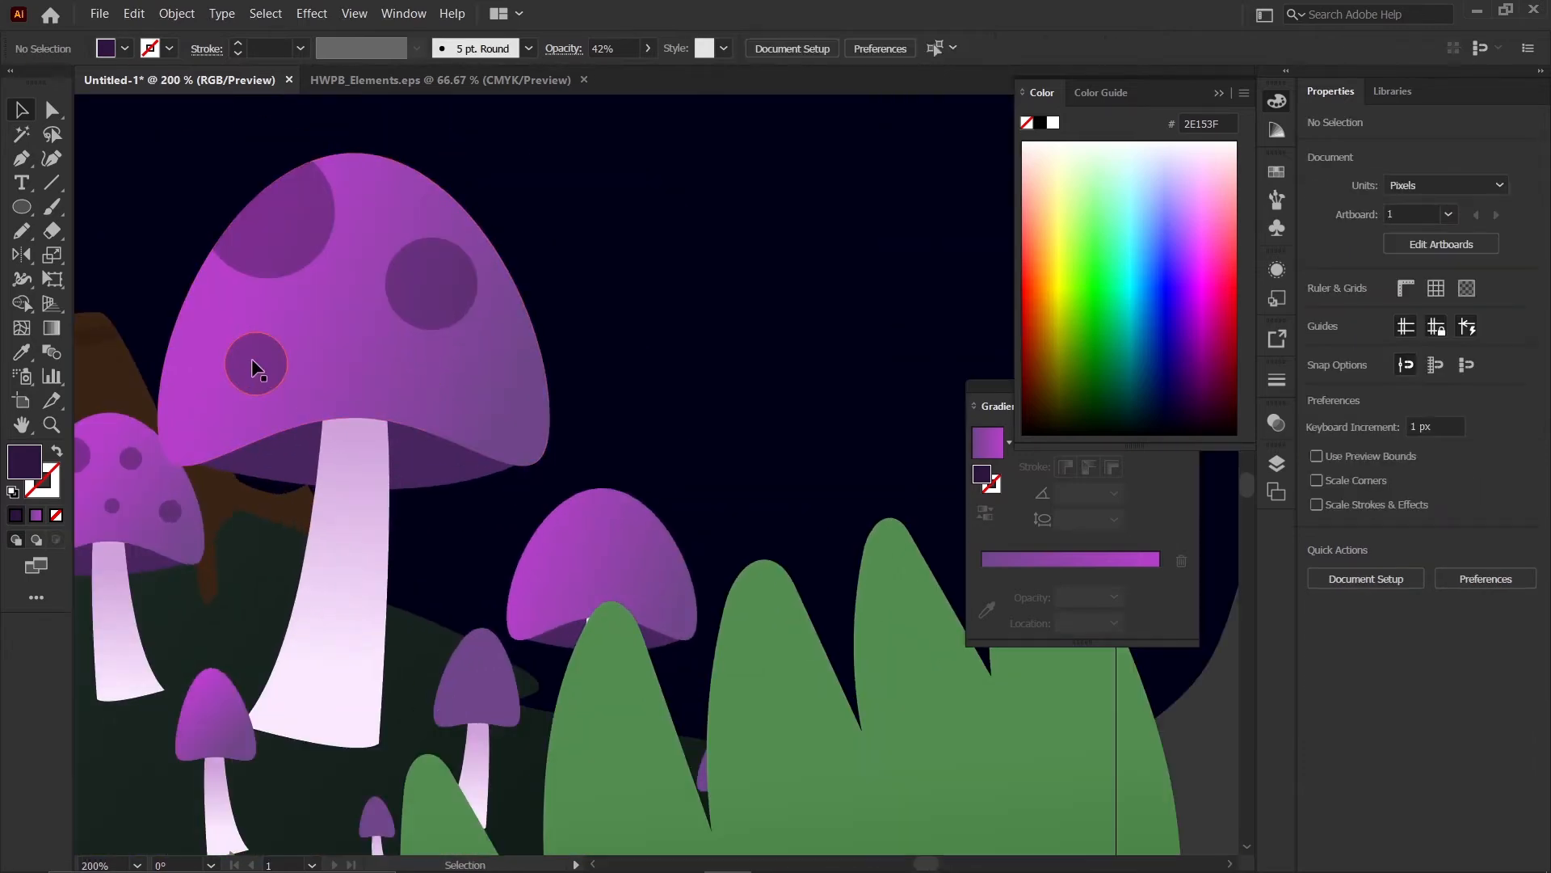
alt+drag(254, 358, 628, 433)
scroll(628, 609, up, 3)
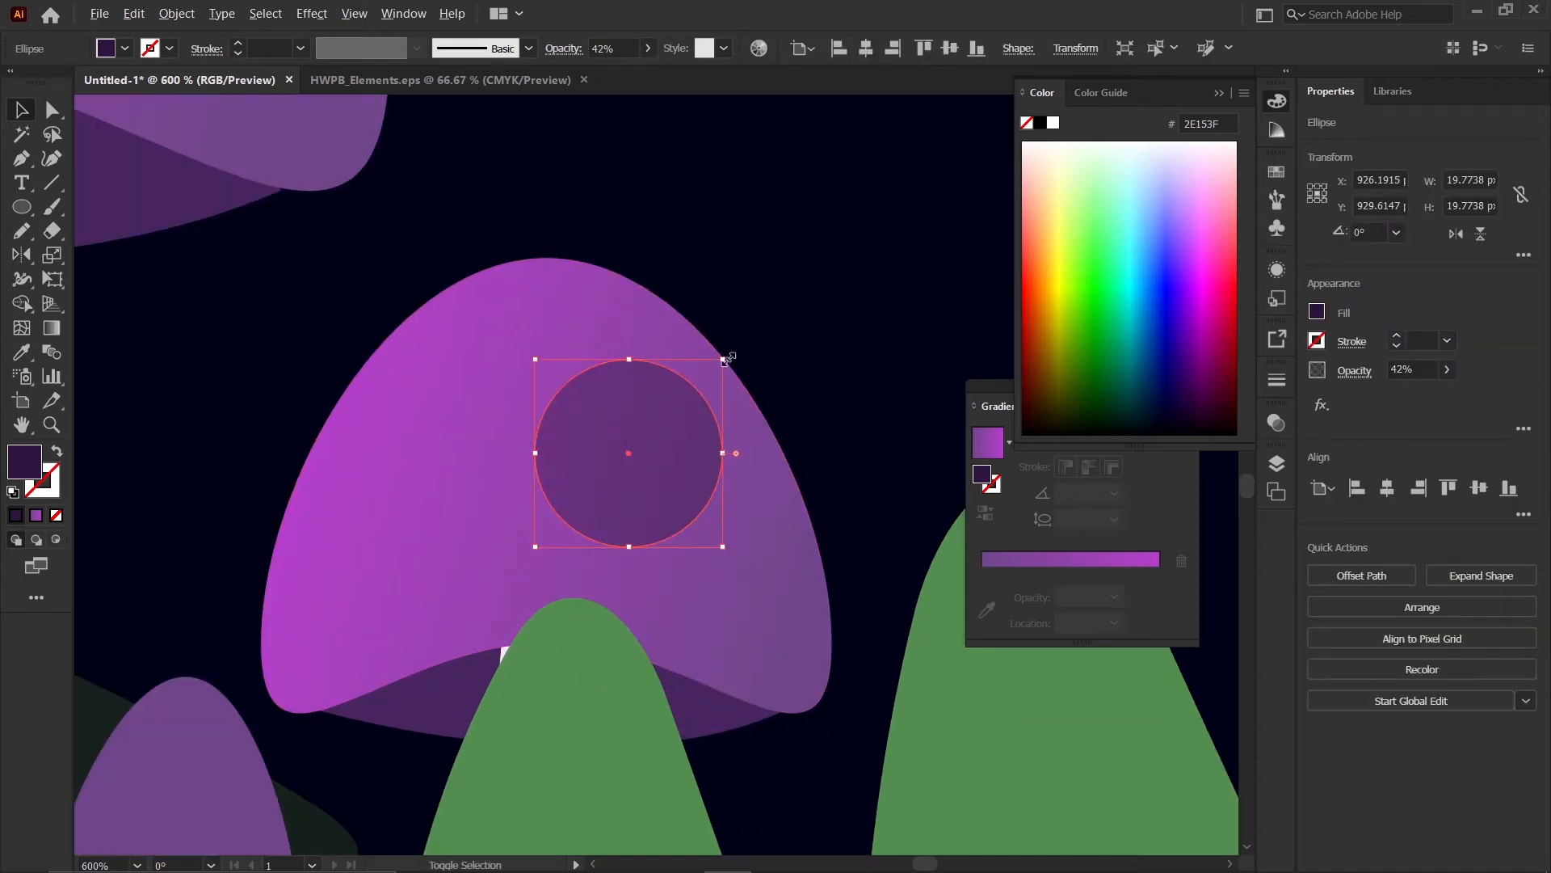
alt+shift+drag(723, 359, 682, 399)
drag(648, 451, 628, 430)
- Add three smaller copies about 7 px wide, two on the cap's left side and one at its lower right
alt+drag(606, 445, 435, 576)
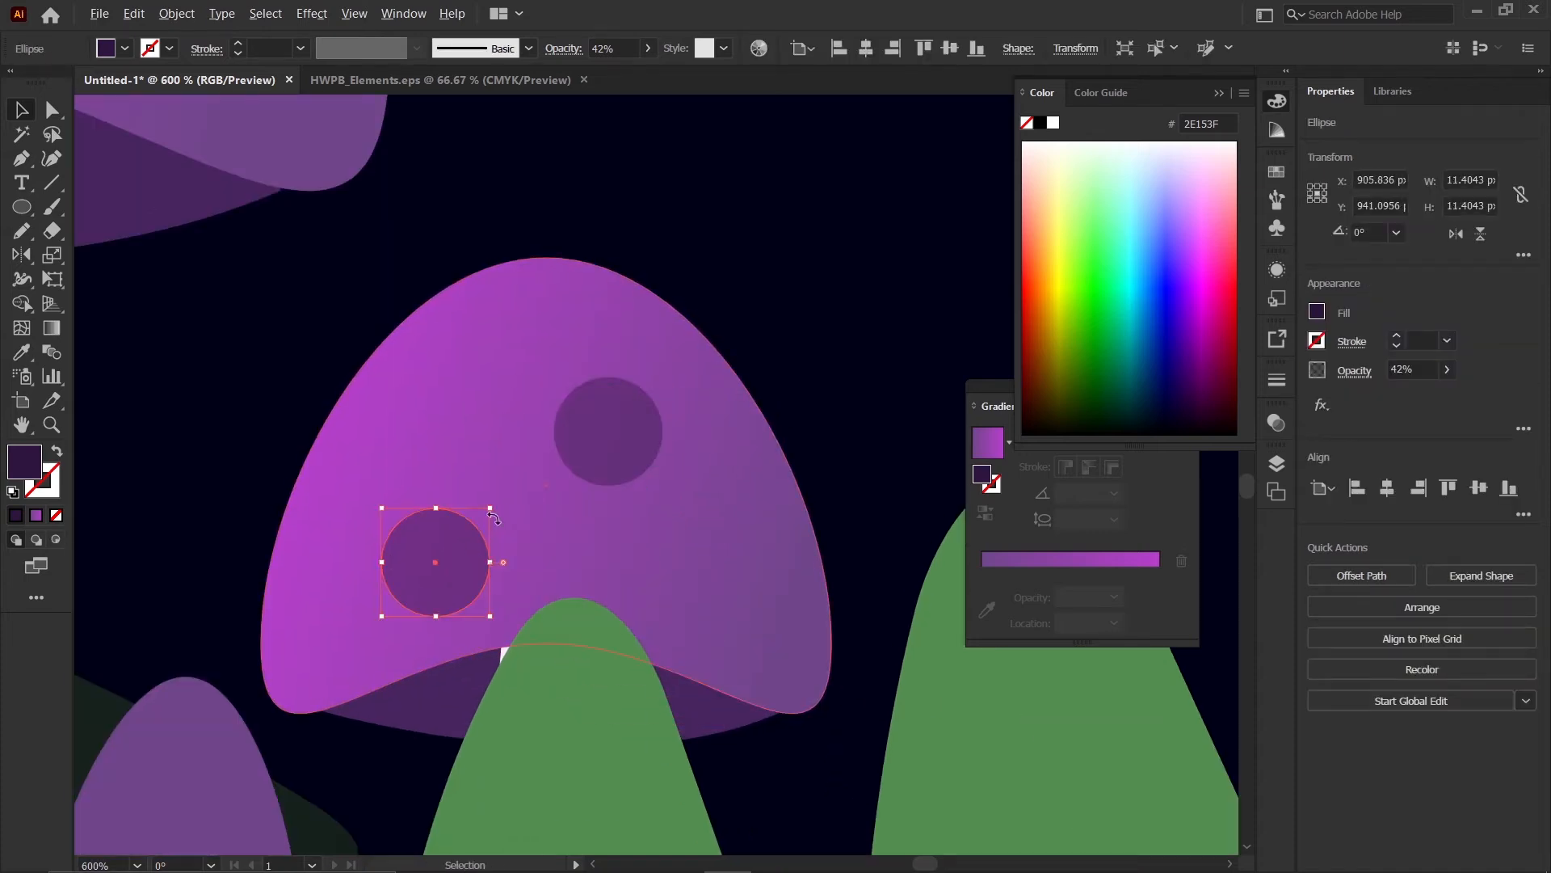
alt+shift+drag(488, 500, 465, 522)
drag(425, 574, 715, 594)
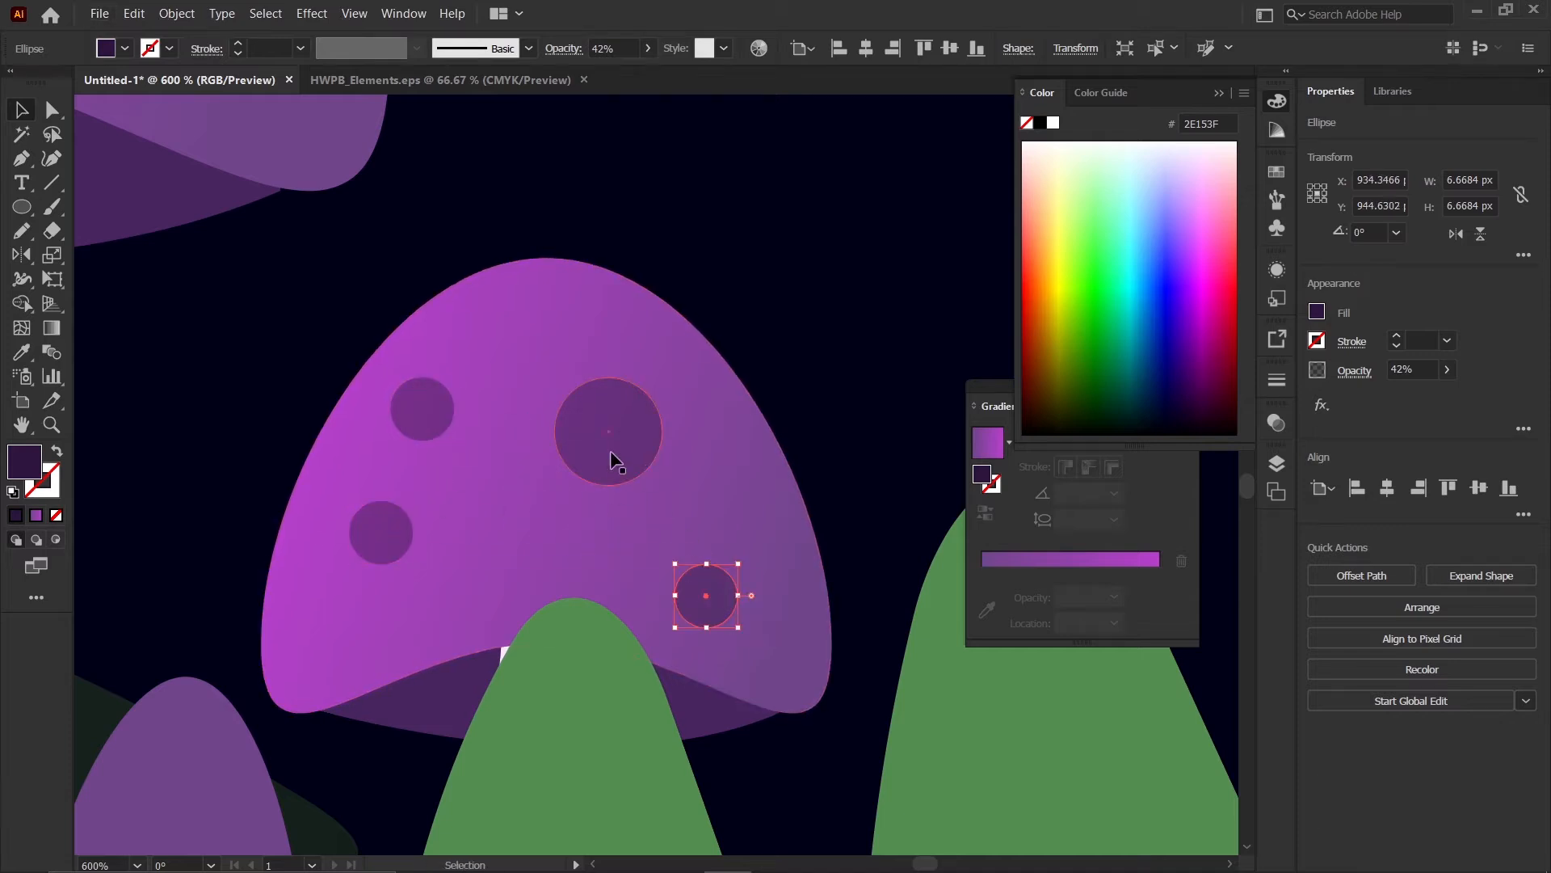
- Enlarge the 11 px spot and position it across the cap's upper right edge
drag(610, 453, 639, 386)
alt+shift+drag(693, 310, 737, 265)
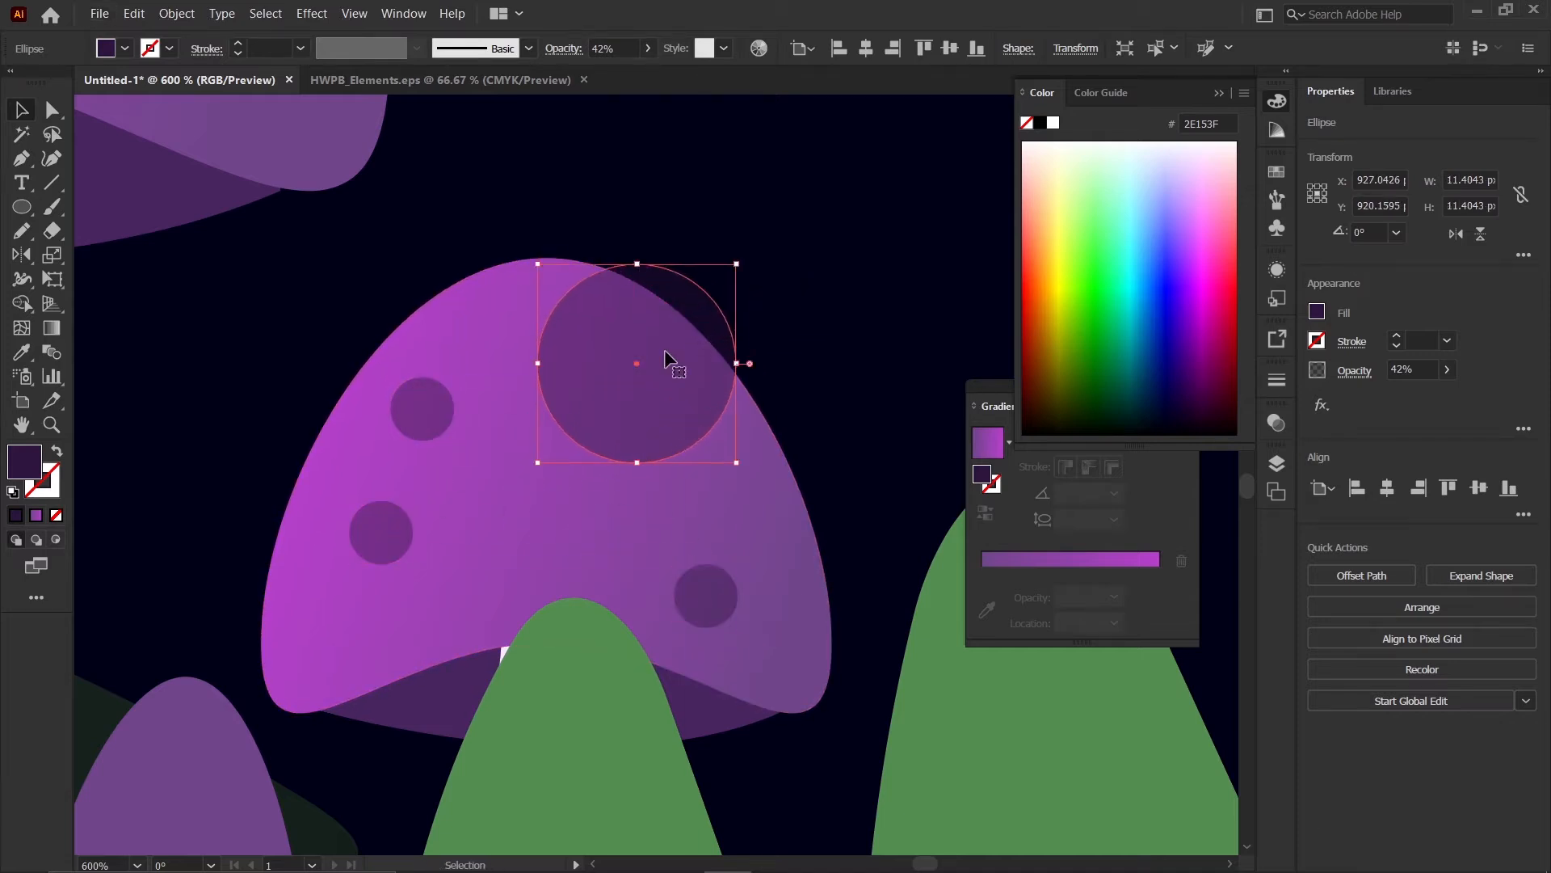
drag(666, 354, 735, 332)
- Trim away the part of the enlarged spot outside the cap's outline with Shape Builder
shift+click(716, 480)
key(shift+m)
alt+click(748, 341)
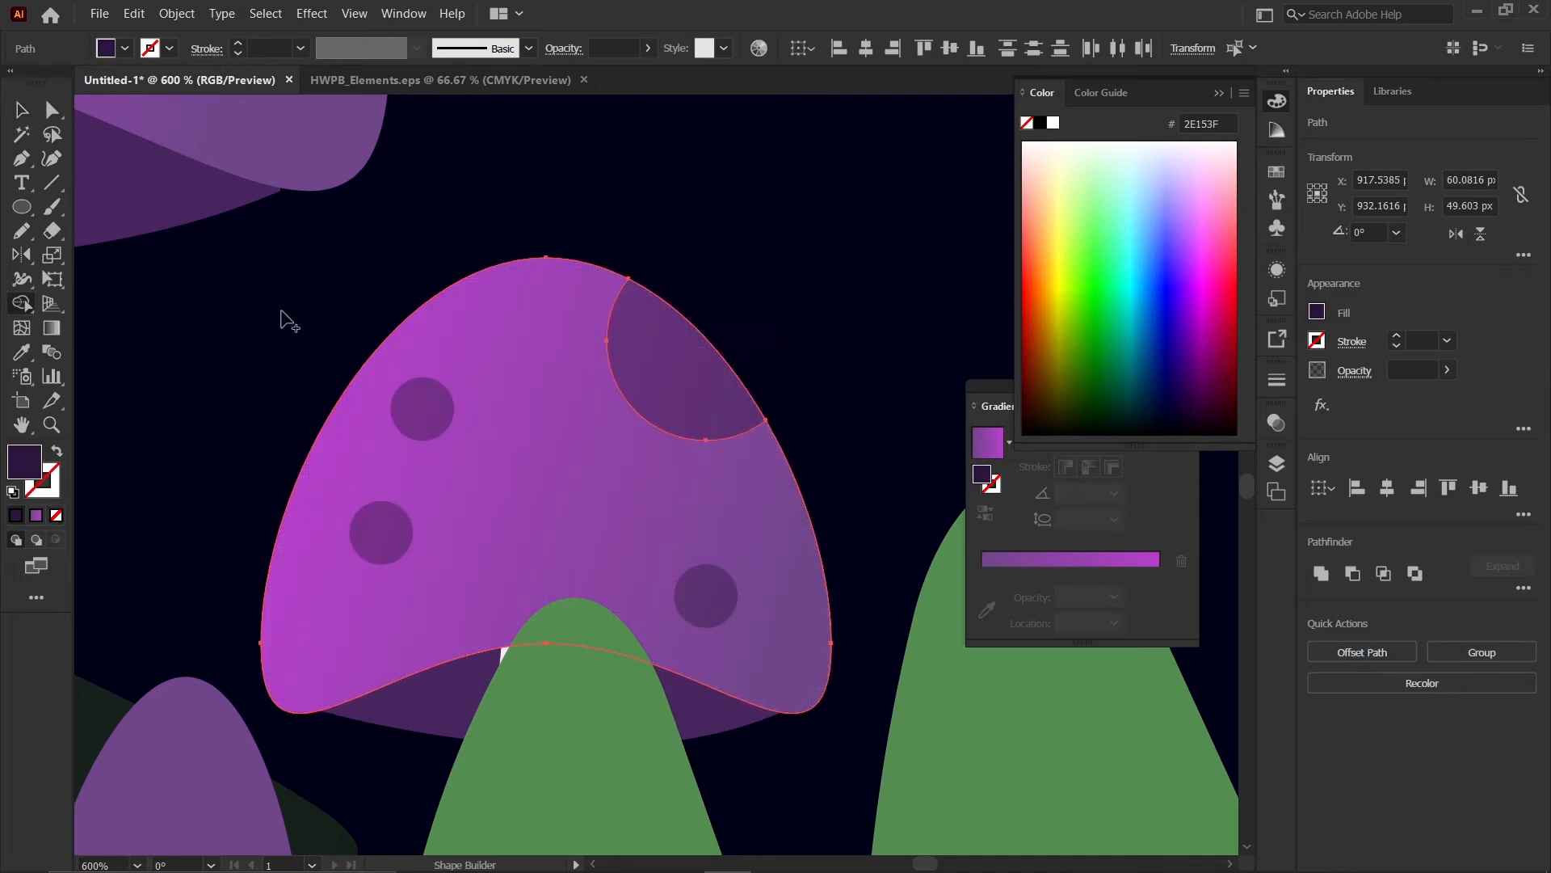
click(23, 111)
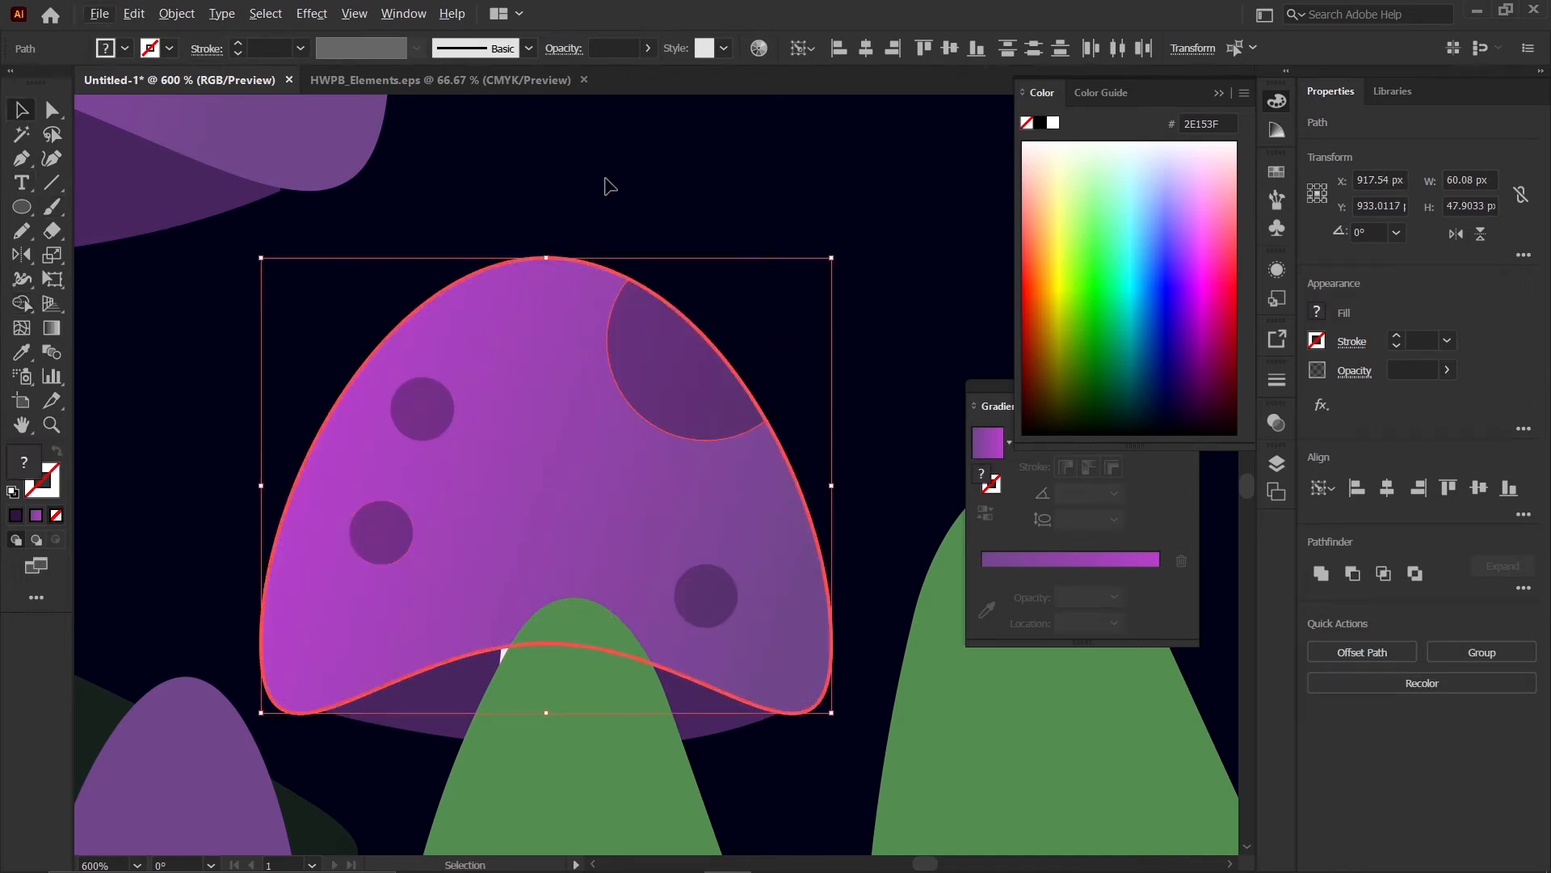
- Rearrange the two small spots on the left side of the cap and enlarge the upper one
drag(375, 529, 365, 575)
drag(439, 402, 531, 362)
drag(489, 450, 492, 438)
scroll(504, 420, down, 5)
click(635, 388)
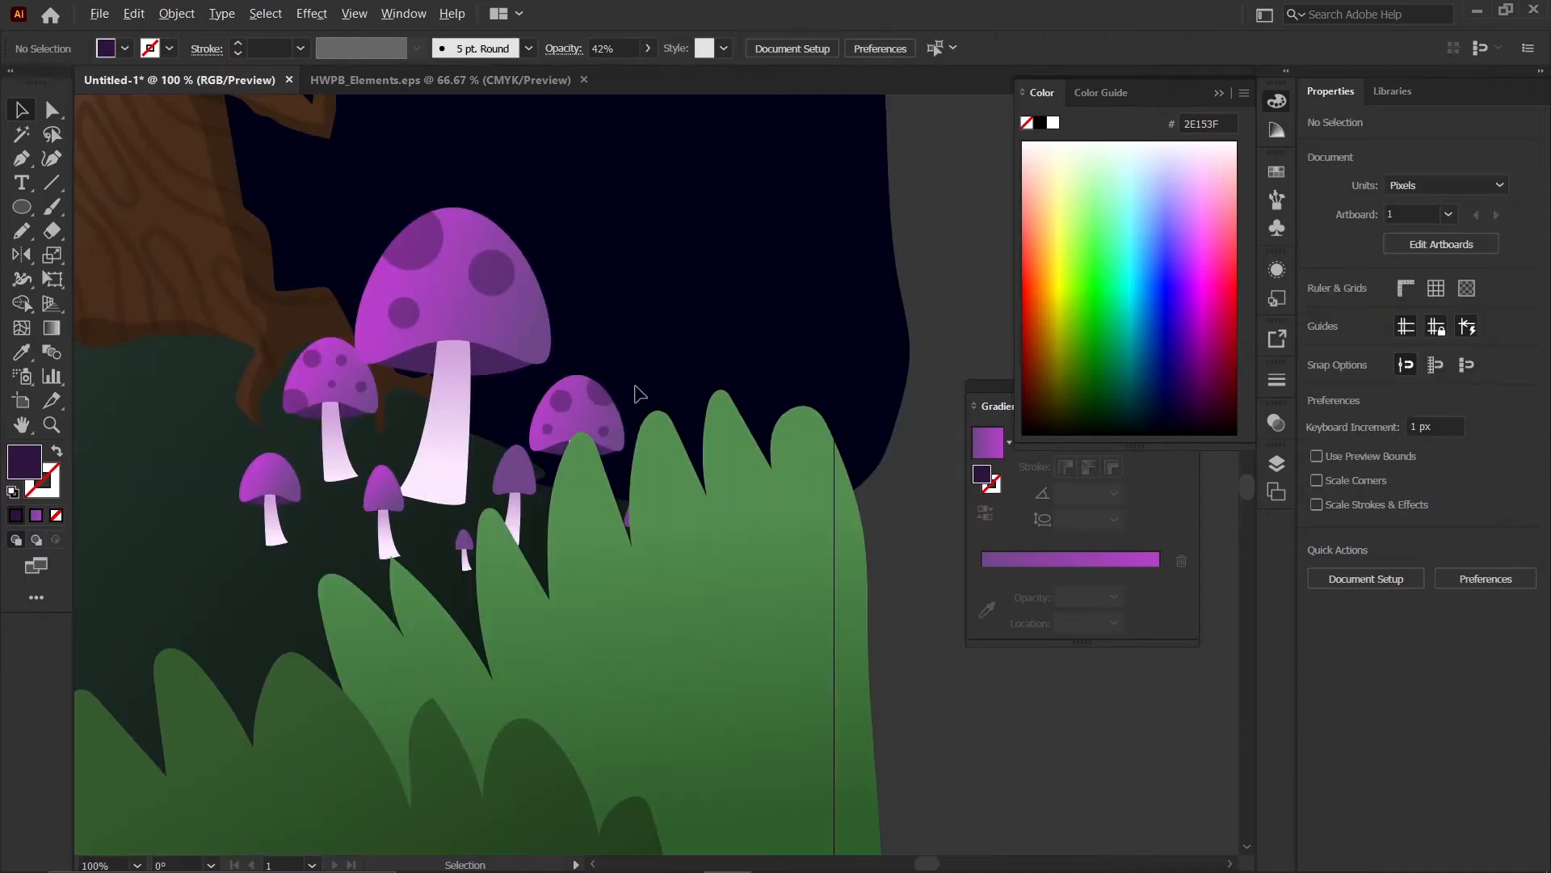
- Examine the spotted mushrooms beside the stump and the unspotted foreground mushroom group
scroll(640, 393, down, 5)
scroll(643, 358, up, 3)
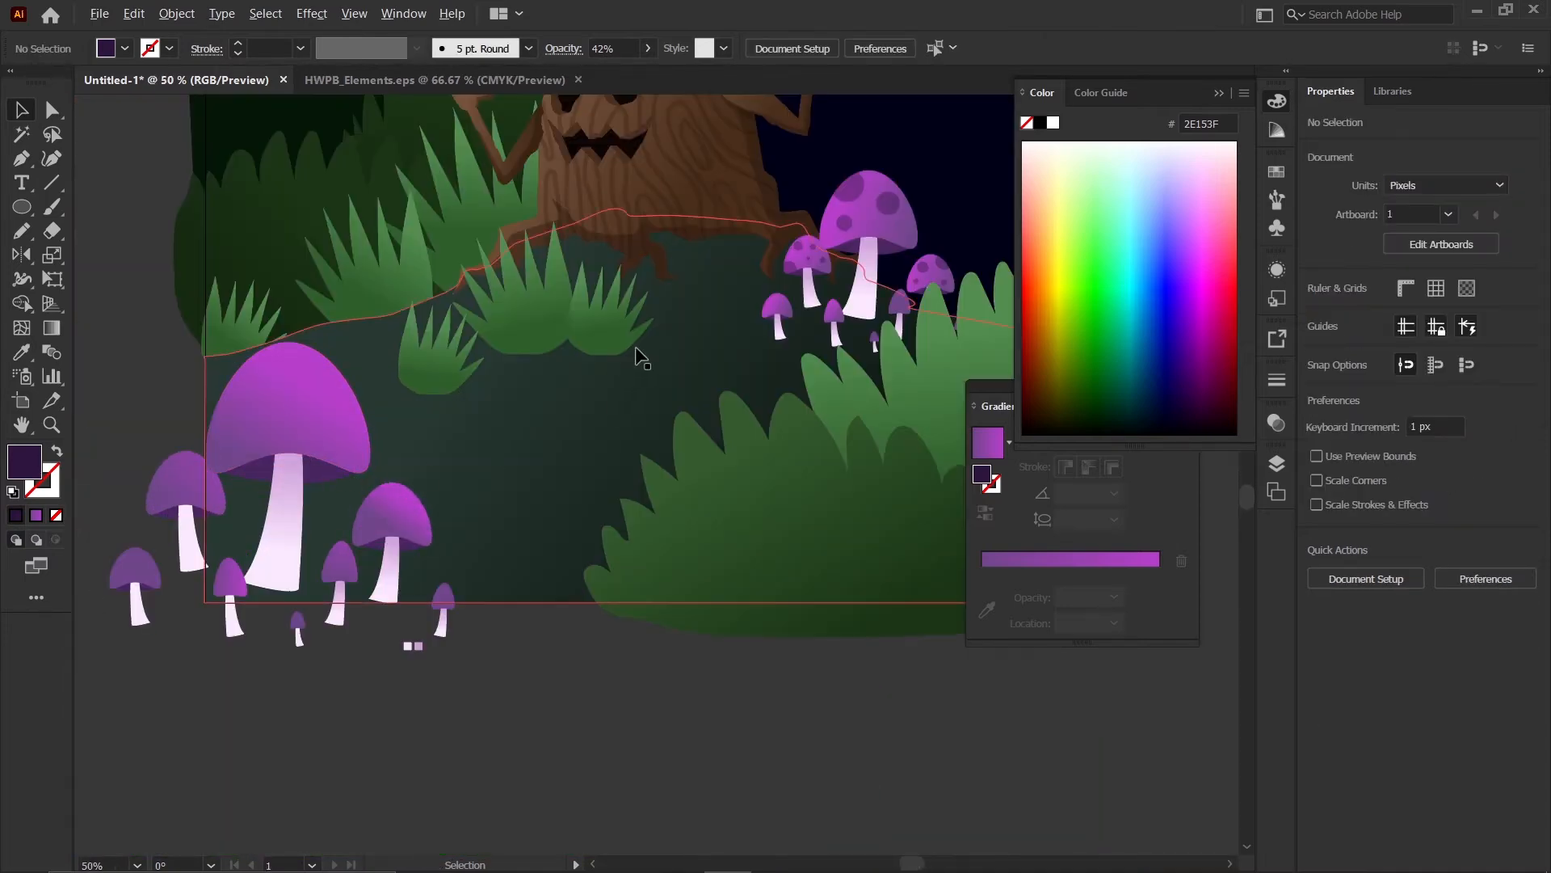
scroll(816, 268, up, 3)
scroll(657, 467, down, 3)
scroll(786, 391, up, 2)
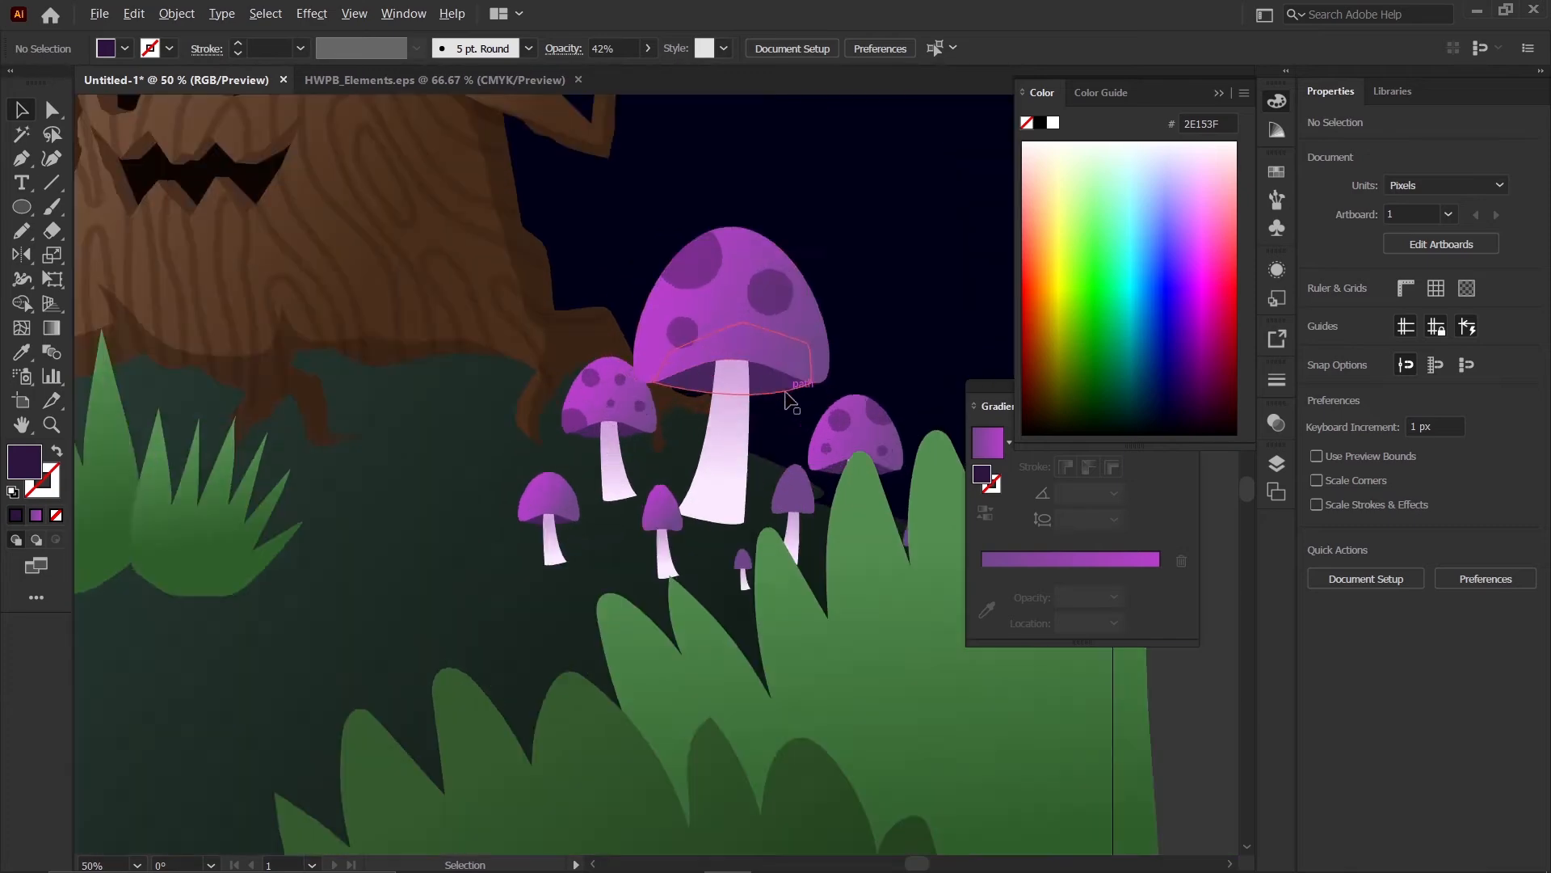
scroll(790, 396, up, 2)
scroll(779, 457, down, 3)
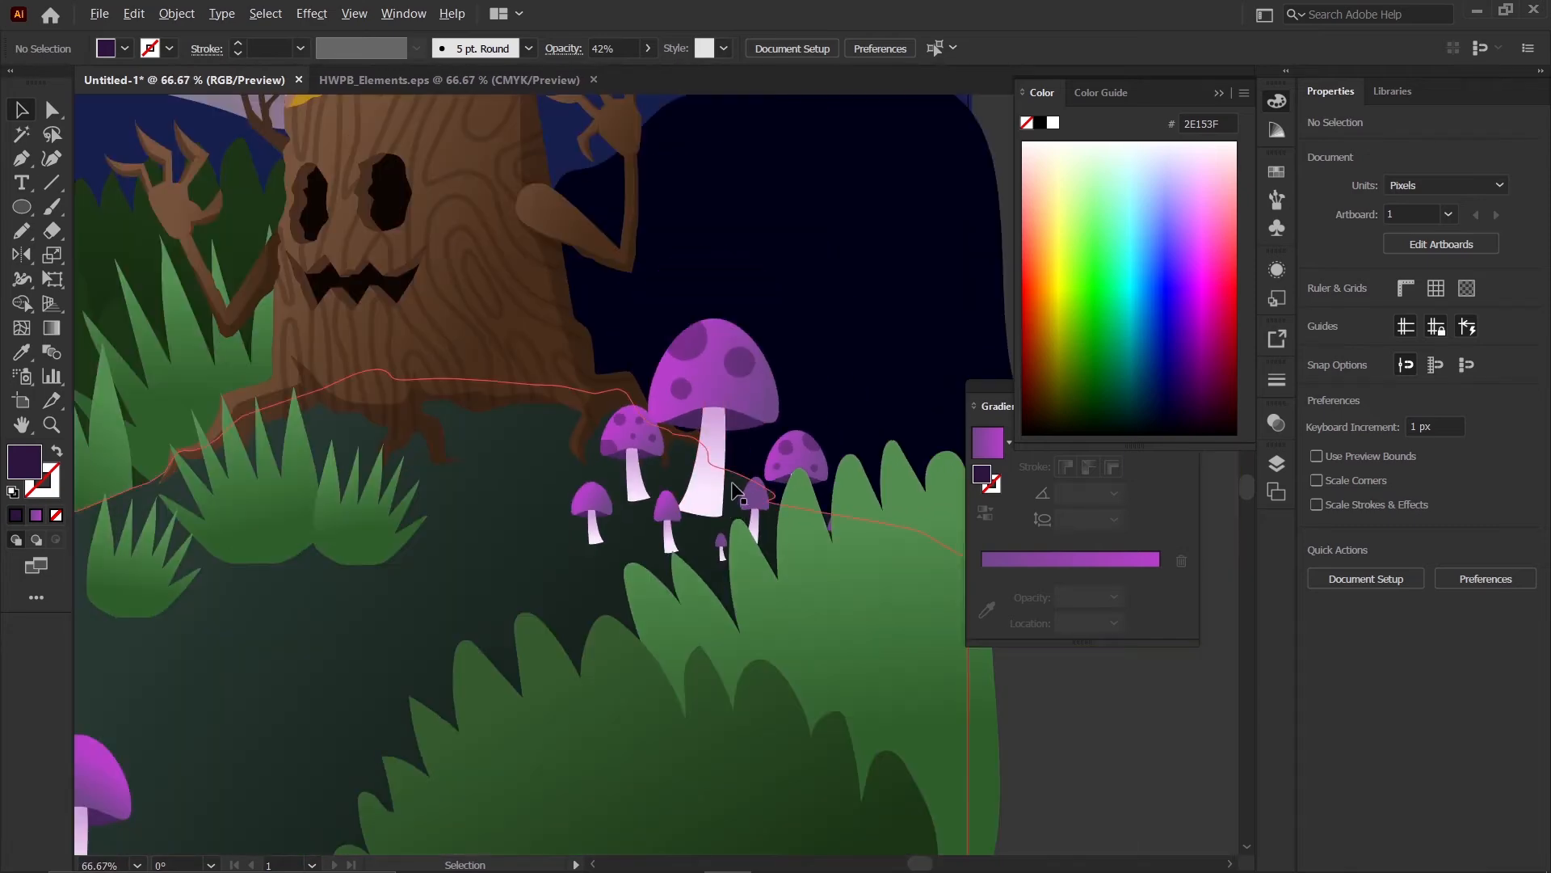
scroll(711, 494, down, 2)
scroll(643, 505, up, 2)
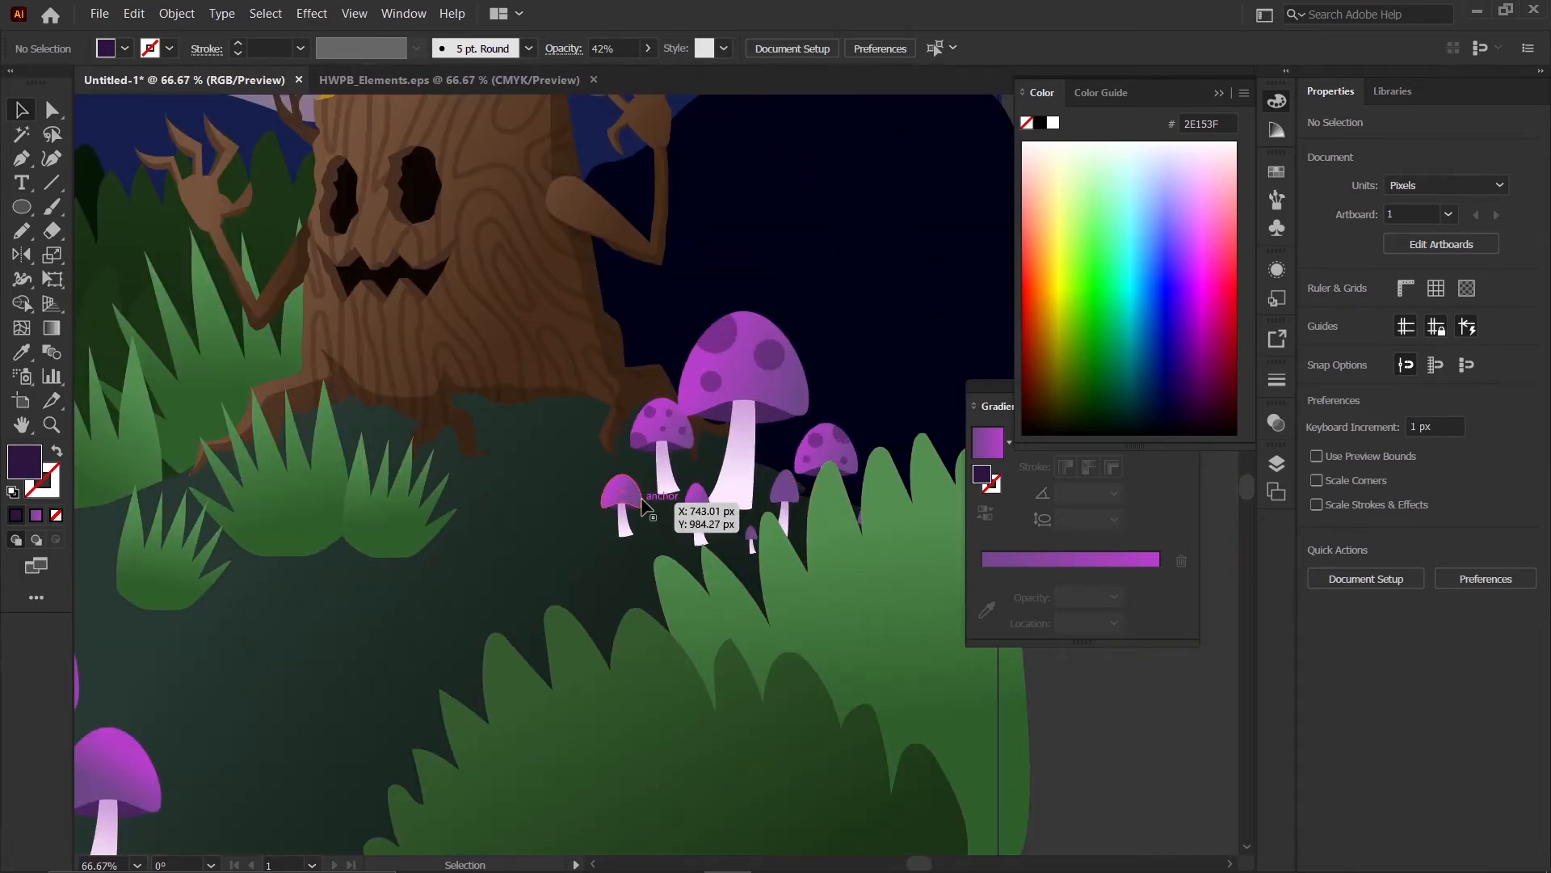
scroll(643, 505, down, 2)
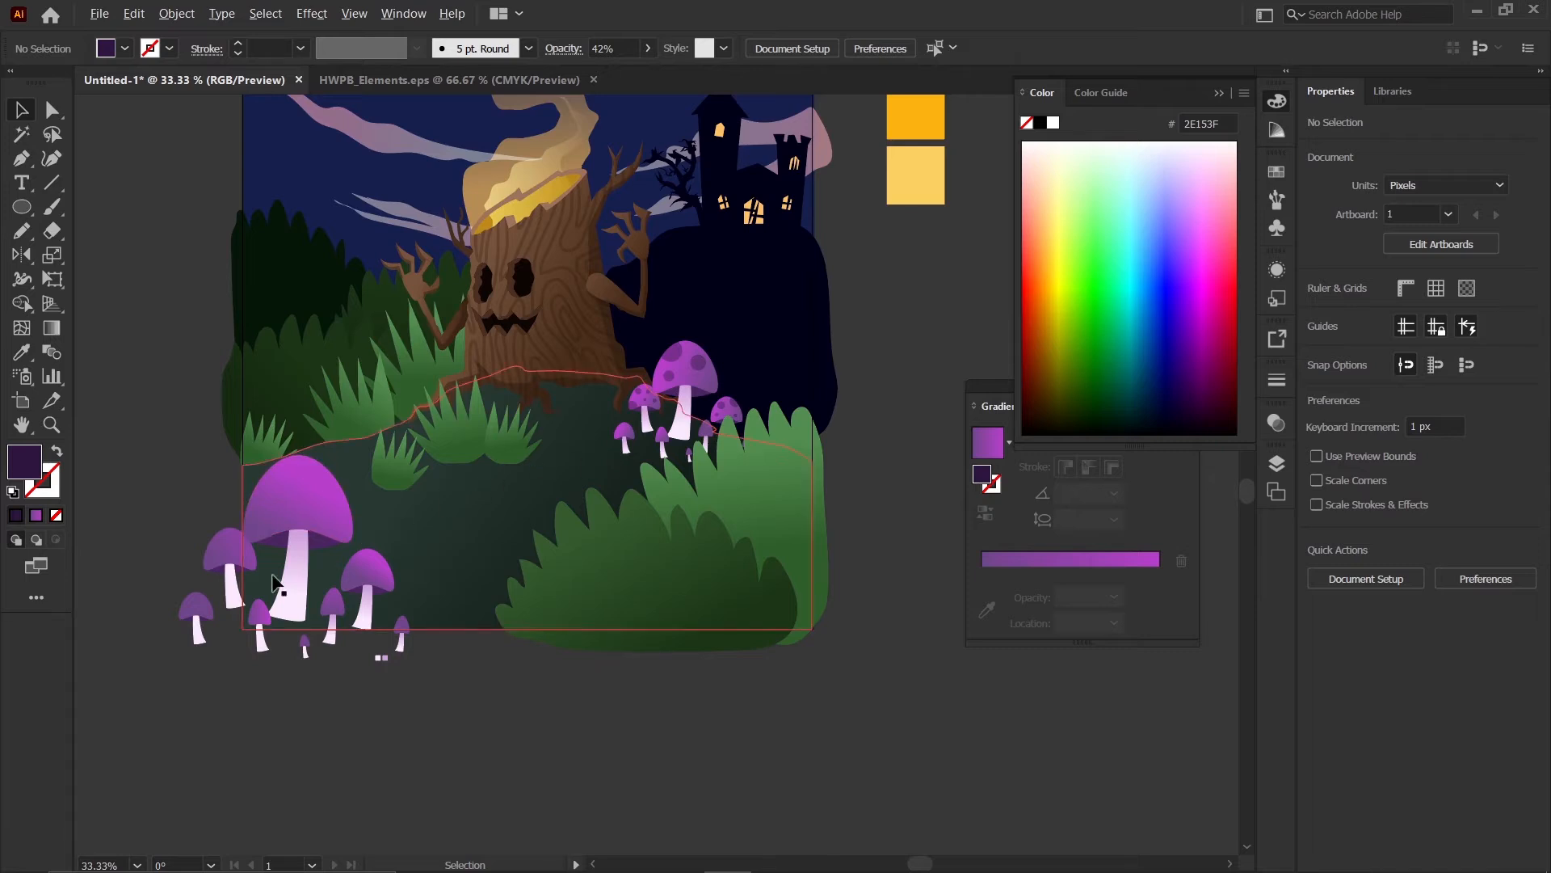
scroll(364, 557, up, 1)
scroll(459, 530, down, 2)
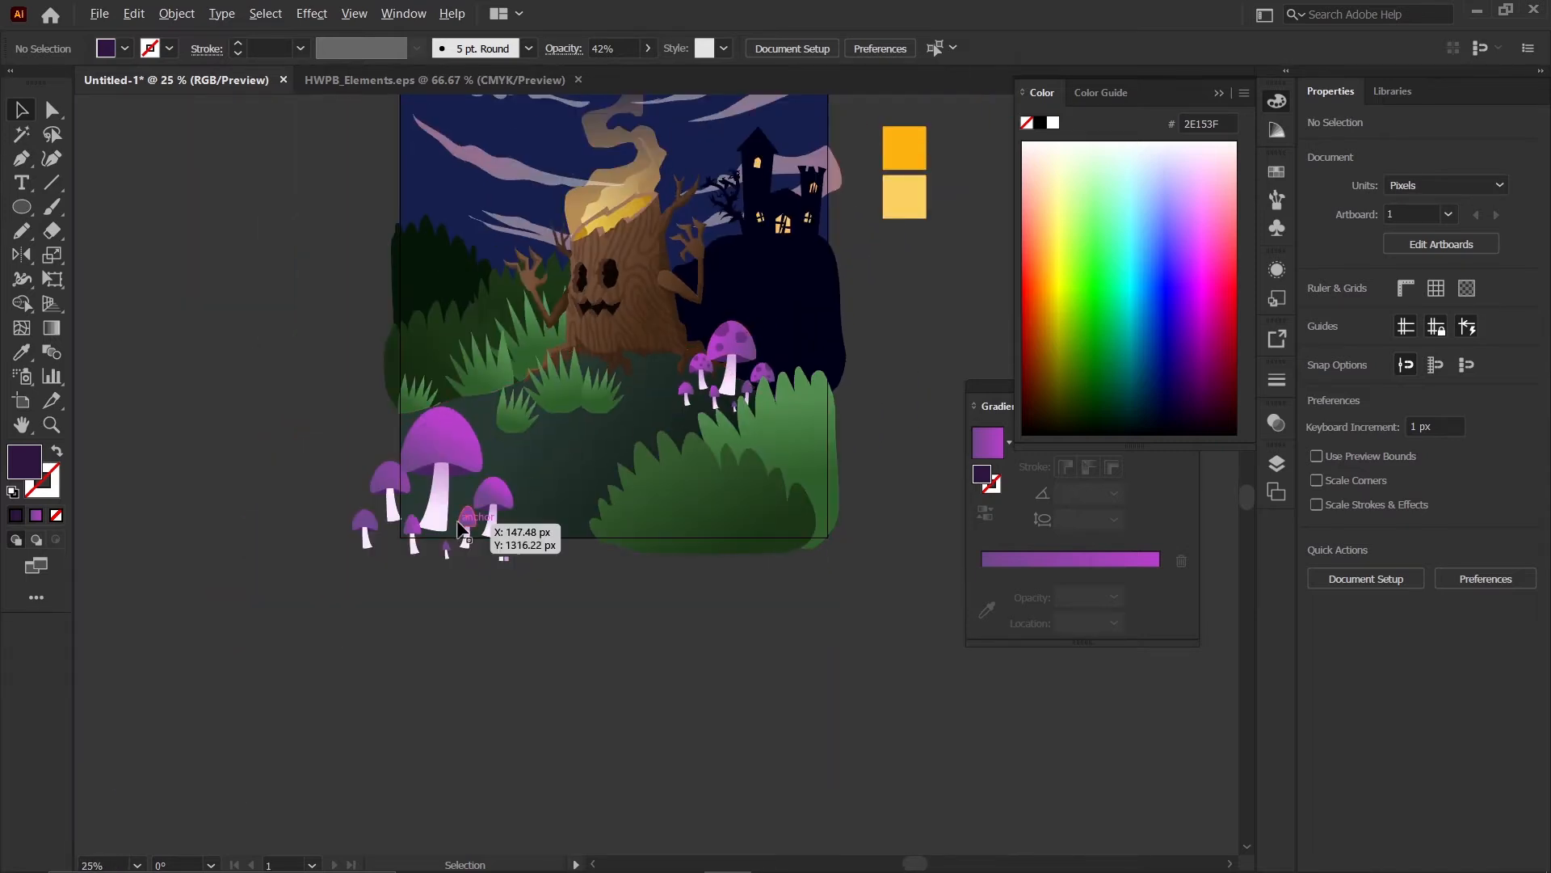
- Copy a spot onto the large foreground mushroom's cap, enlarging it and placing it across the upper right edge
scroll(459, 529, up, 1)
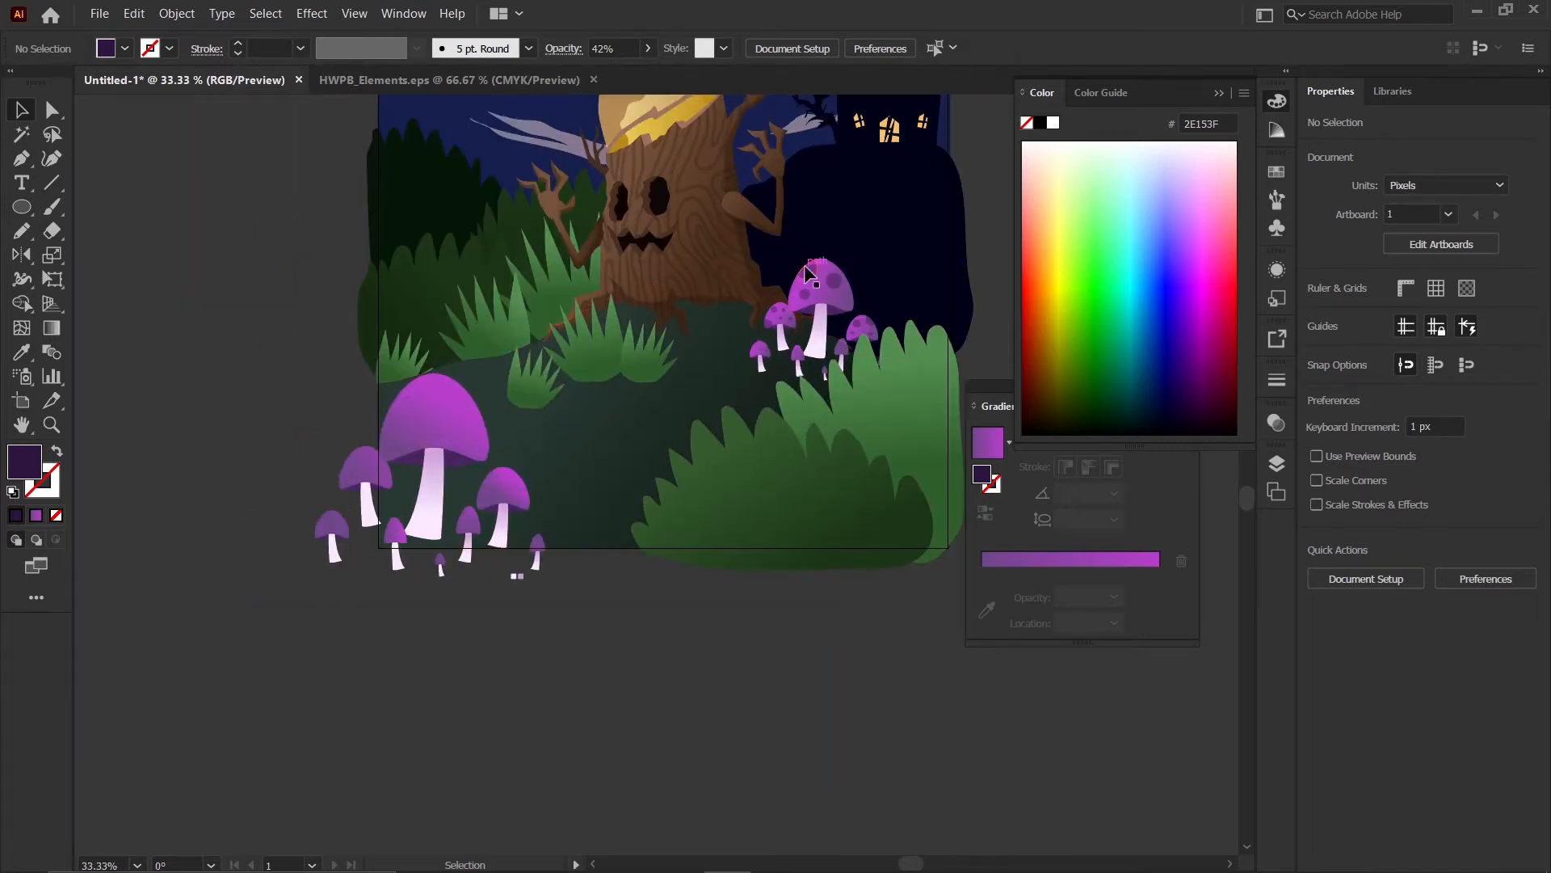
drag(838, 285, 470, 413)
scroll(468, 418, up, 5)
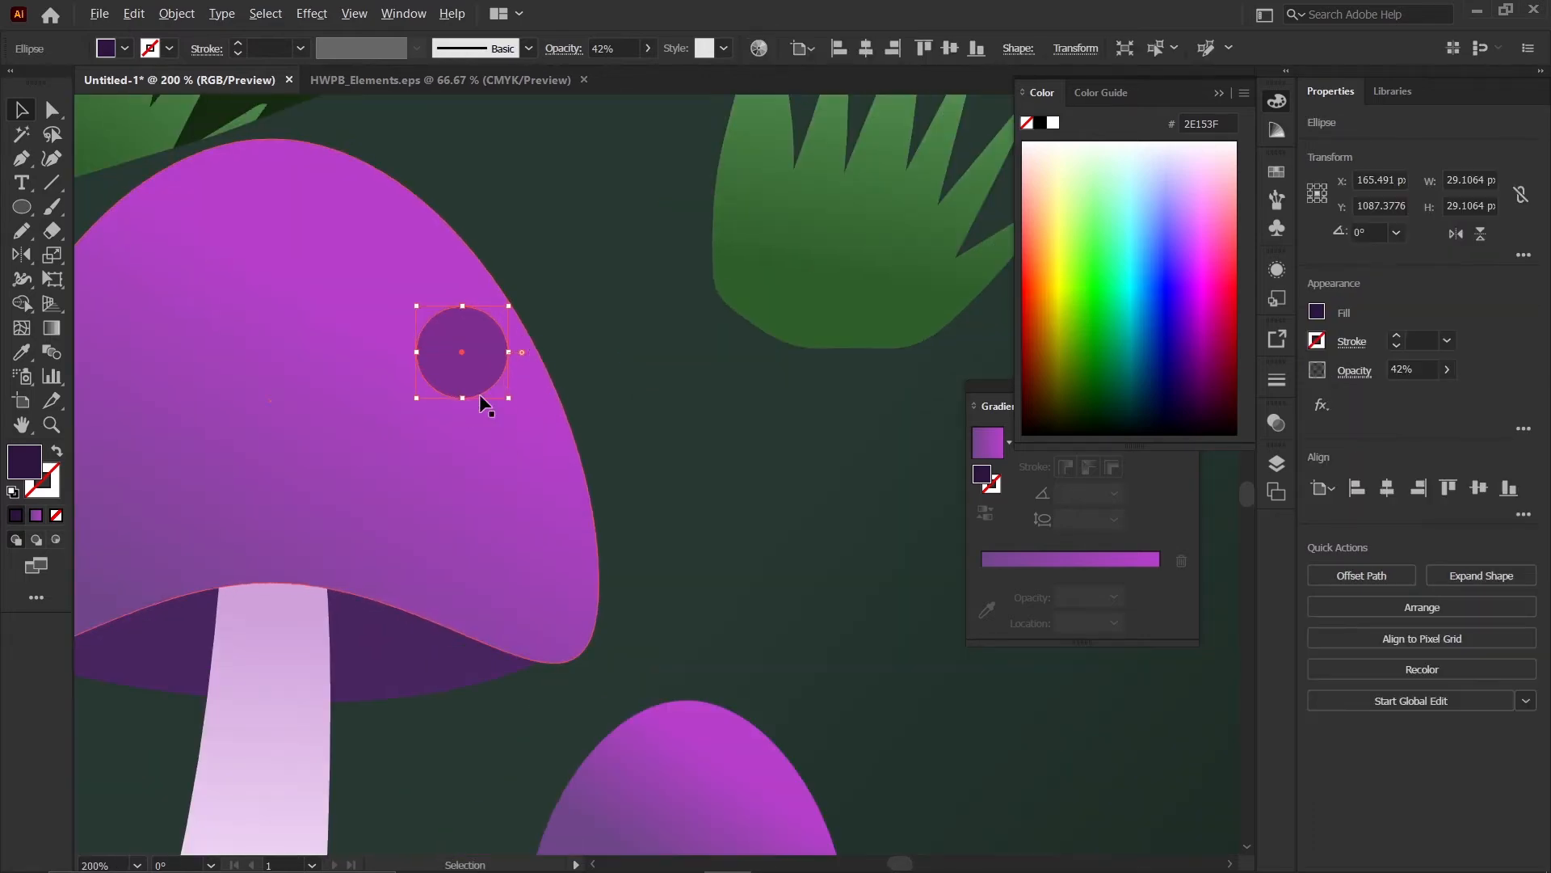
drag(509, 305, 639, 226)
drag(455, 414, 467, 383)
- Trim the enlarged spot to the large foreground mushroom cap's outline with Shape Builder
shift+click(476, 497)
key(shift+m)
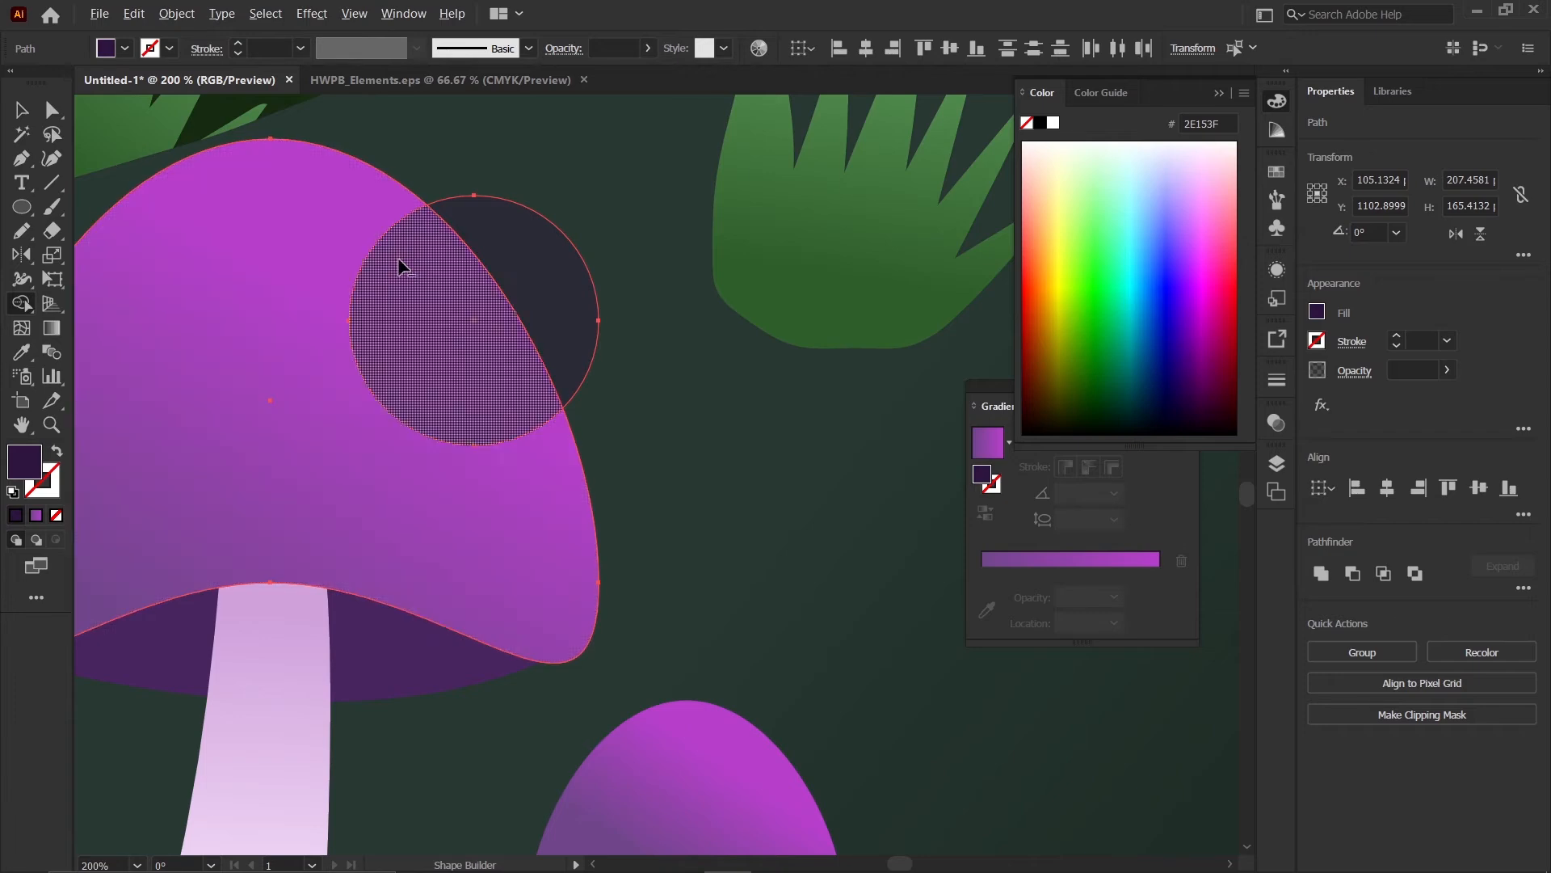
alt+click(479, 260)
click(22, 111)
scroll(416, 399, down, 3)
click(560, 469)
scroll(432, 483, down, 2)
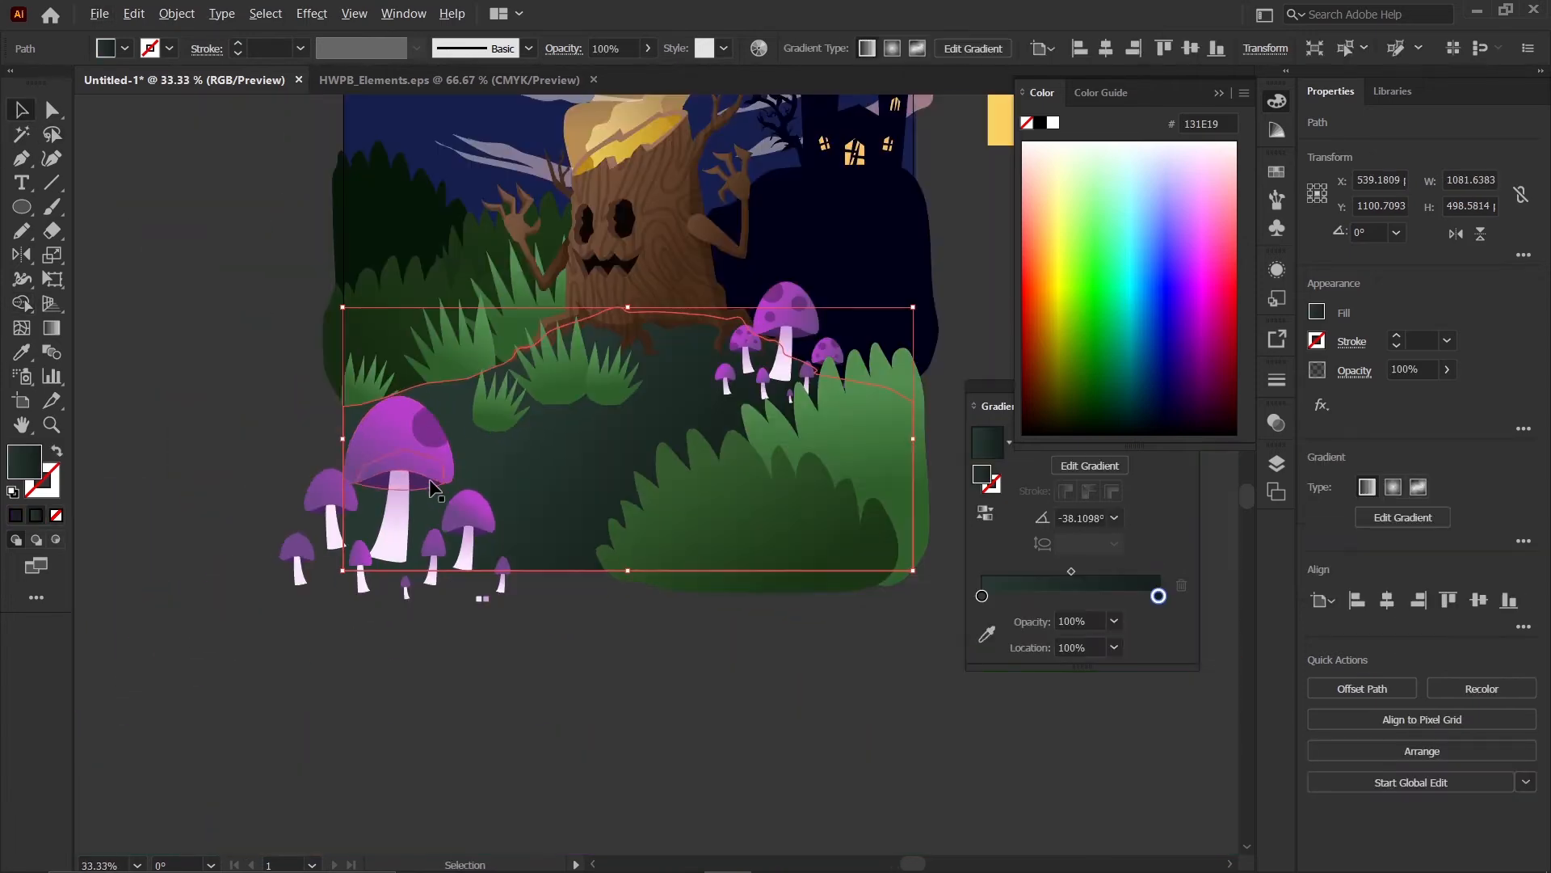
click(597, 650)
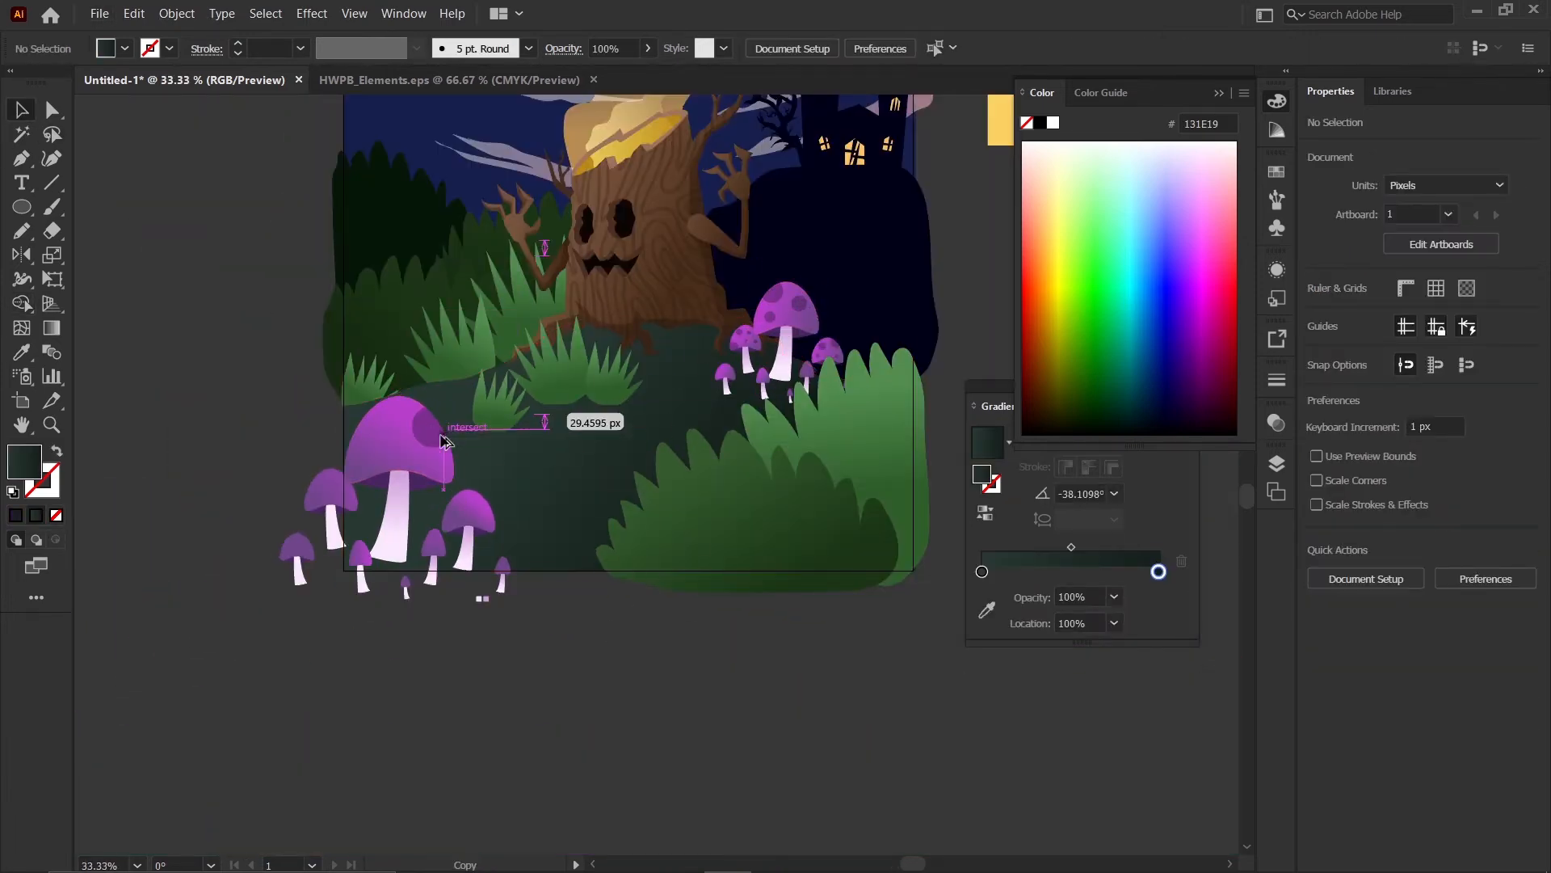
- Add spots to the large foreground cap, about 21 px wide near its top and lower right and about 41 px on its left
scroll(386, 446, up, 5)
drag(400, 419, 591, 525)
drag(645, 472, 423, 230)
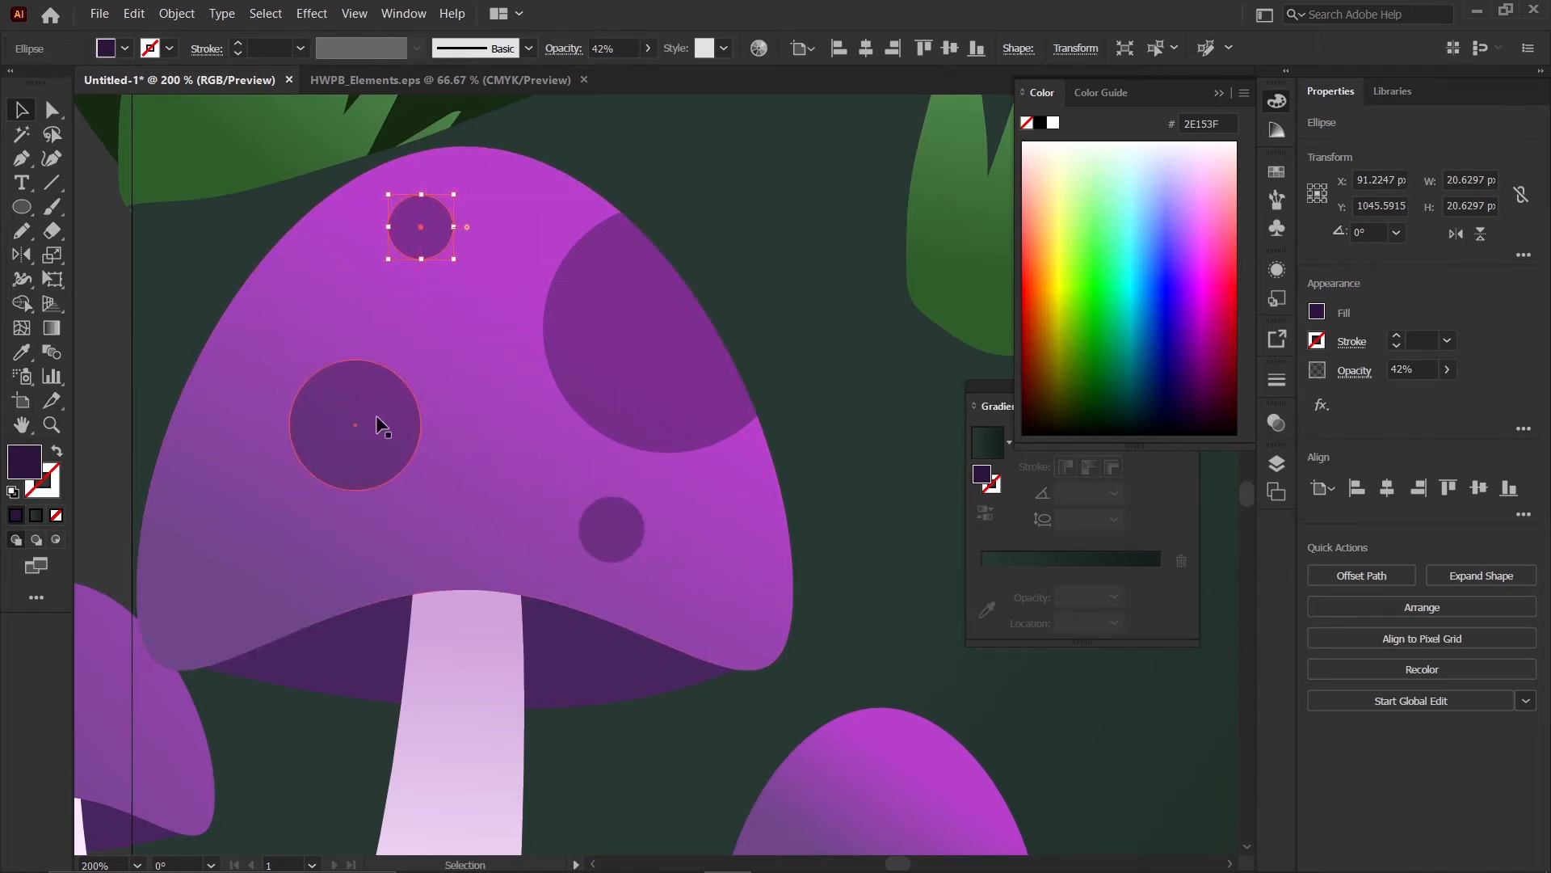
drag(375, 417, 310, 465)
scroll(462, 347, down, 3)
click(264, 419)
- Copy a 41 px spot onto the left side of the smaller mushroom cap right of the large foreground one
scroll(384, 393, up, 2)
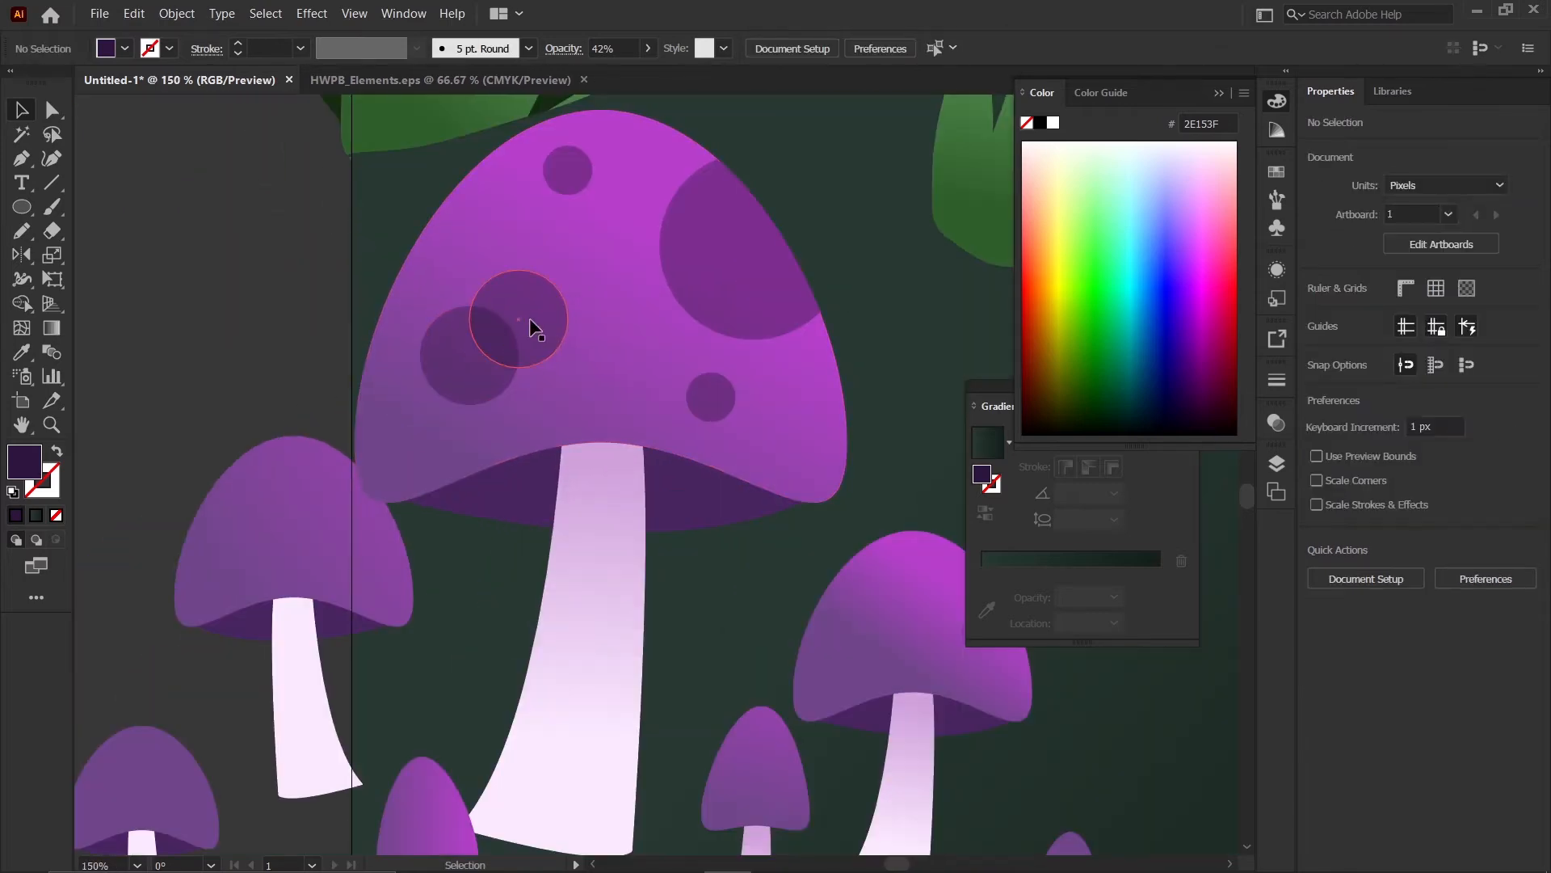
drag(534, 327, 859, 633)
scroll(348, 477, down, 3)
scroll(385, 406, up, 3)
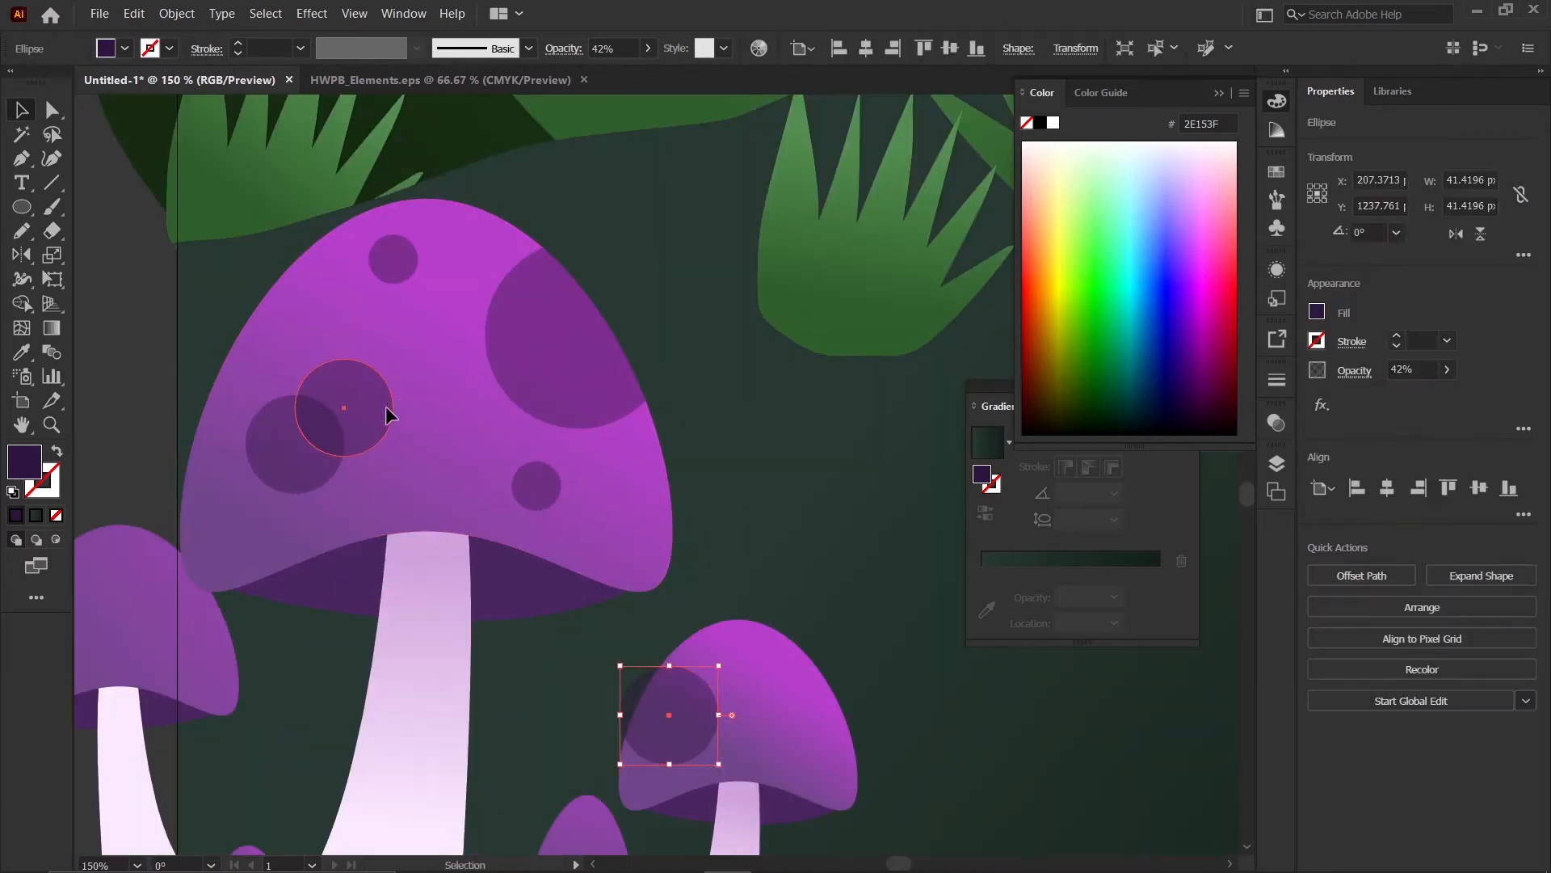
- Move the two overlapping 41 px spots apart on the left side of the large foreground cap
drag(385, 415, 478, 364)
drag(267, 454, 241, 488)
drag(320, 366, 320, 366)
scroll(316, 367, down, 2)
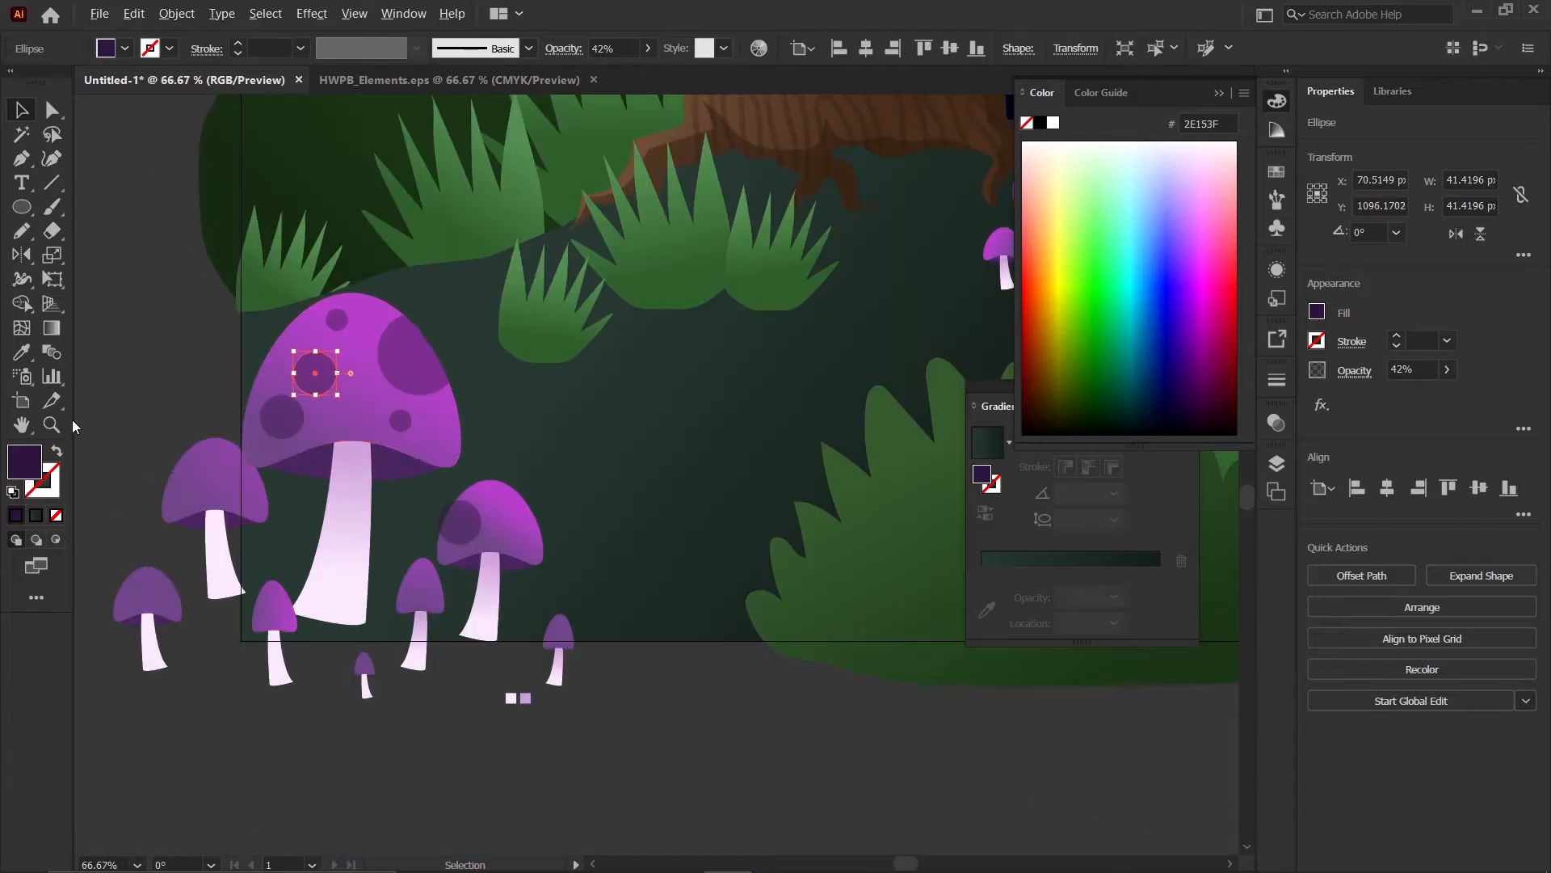
- Shift the 41 px spot farther across the left edge of the smaller mushroom cap beside the large foreground one
click(54, 424)
double_click(311, 394)
click(360, 323)
click(312, 325)
click(22, 111)
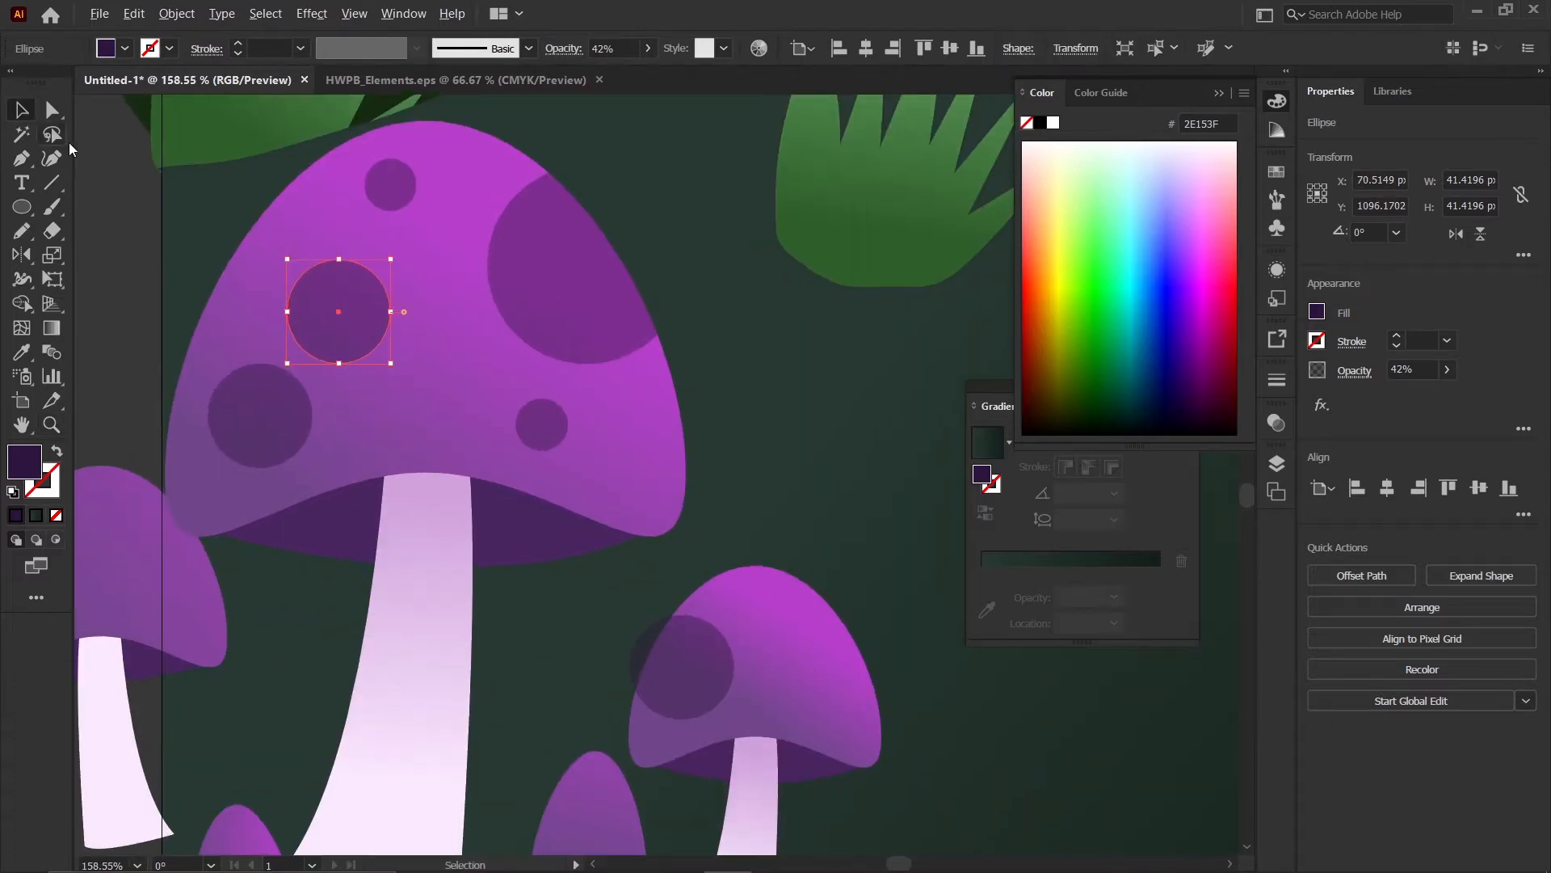
scroll(550, 390, down, 3)
click(678, 749)
scroll(589, 448, up, 3)
drag(670, 623, 653, 618)
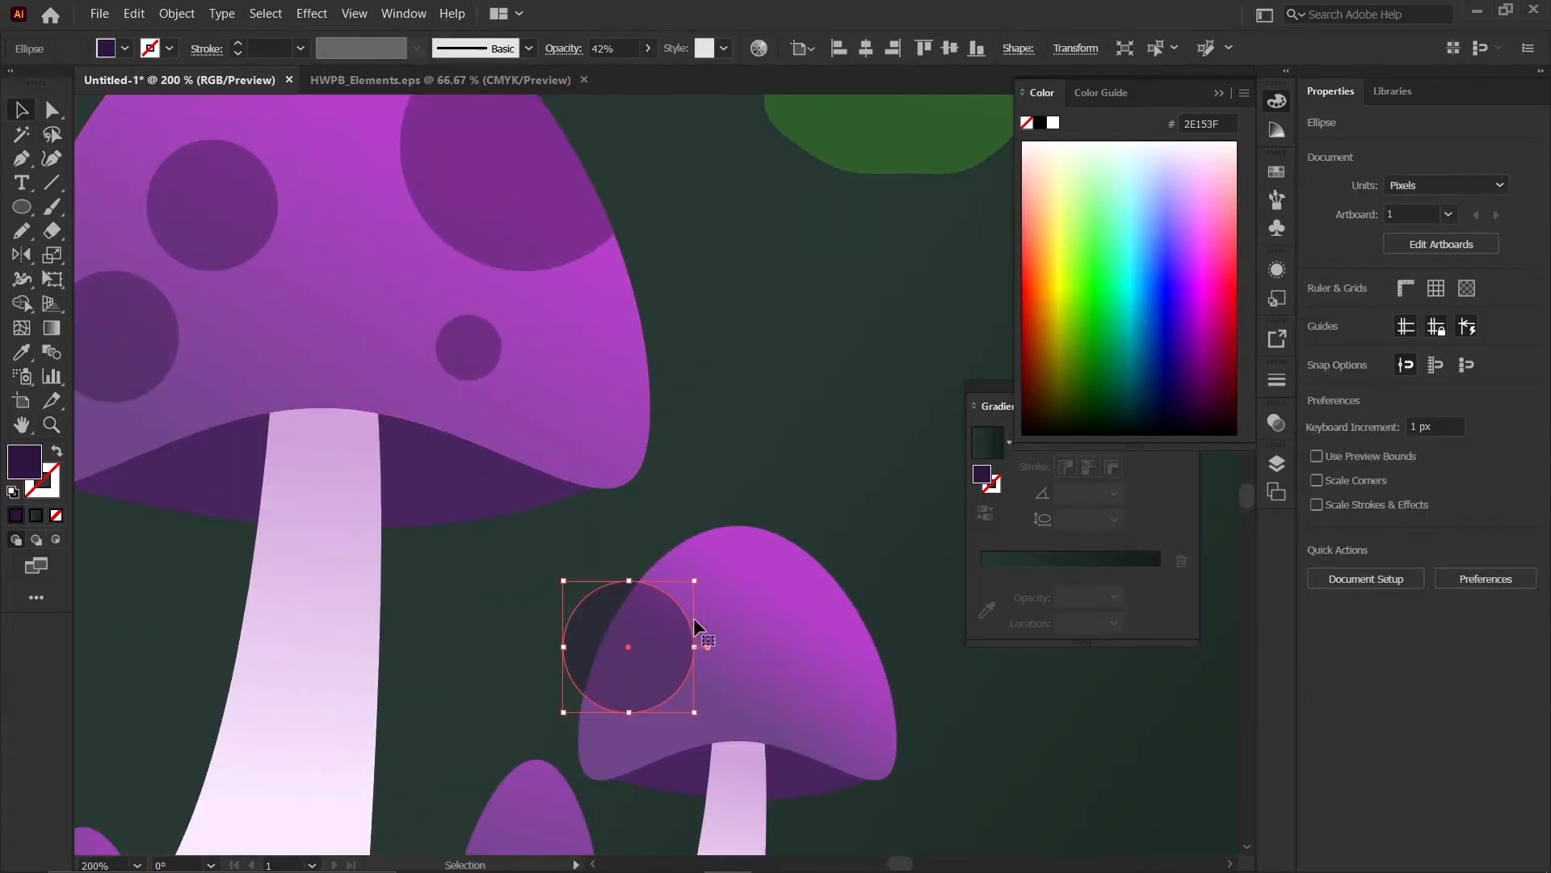
- Trim the part of the dark circle that overhangs the smaller mushroom's cap using the Shape Builder tool
shift+click(733, 639)
key(shift+m)
alt+click(587, 629)
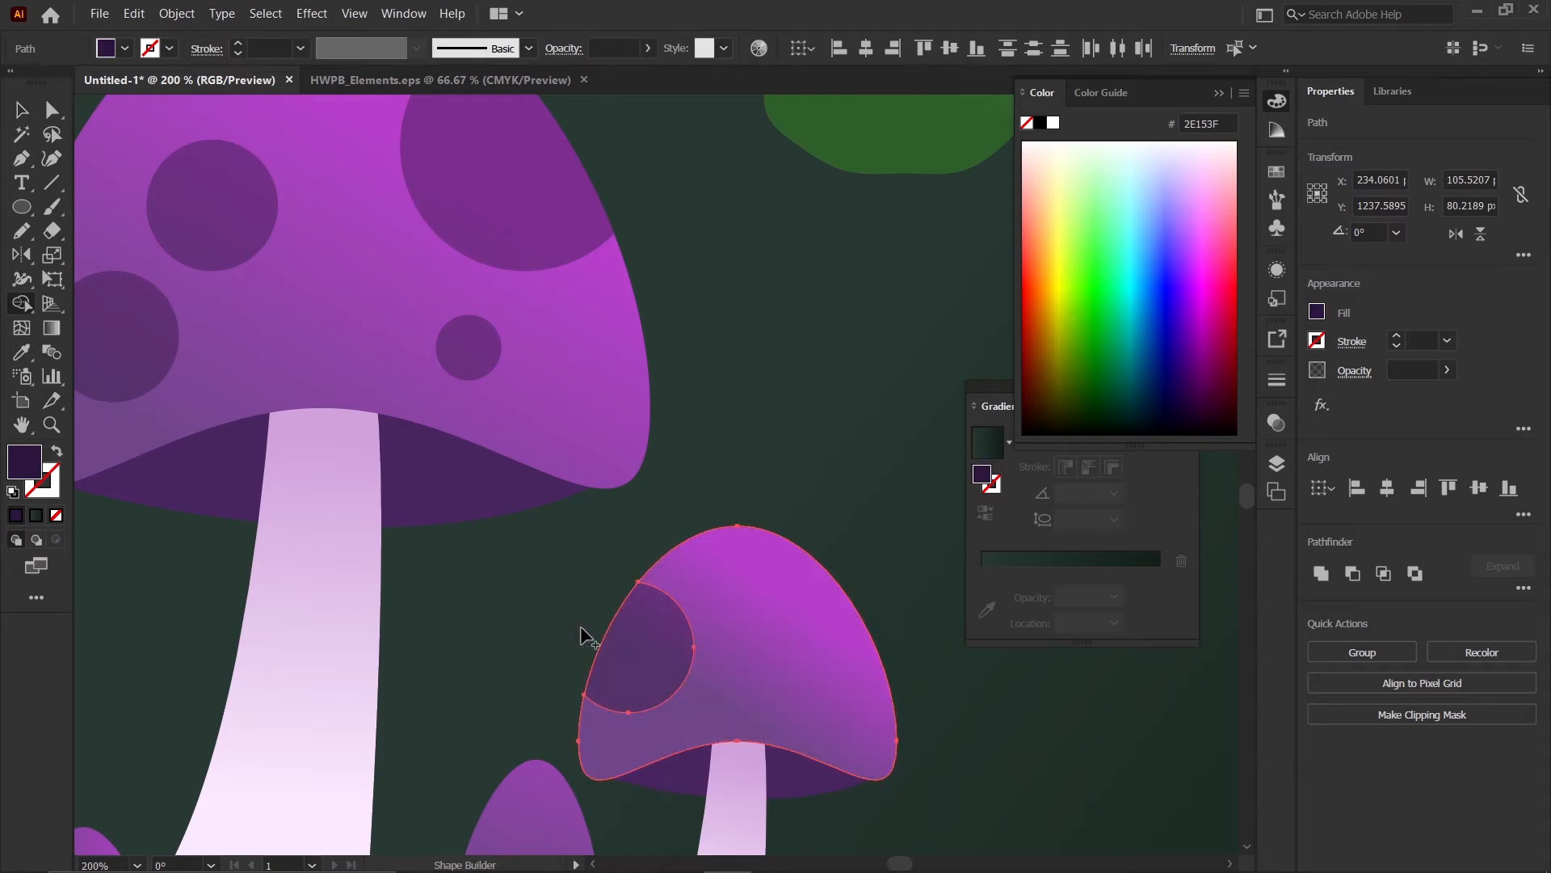
click(22, 111)
scroll(438, 311, down, 3)
click(569, 638)
scroll(552, 438, up, 2)
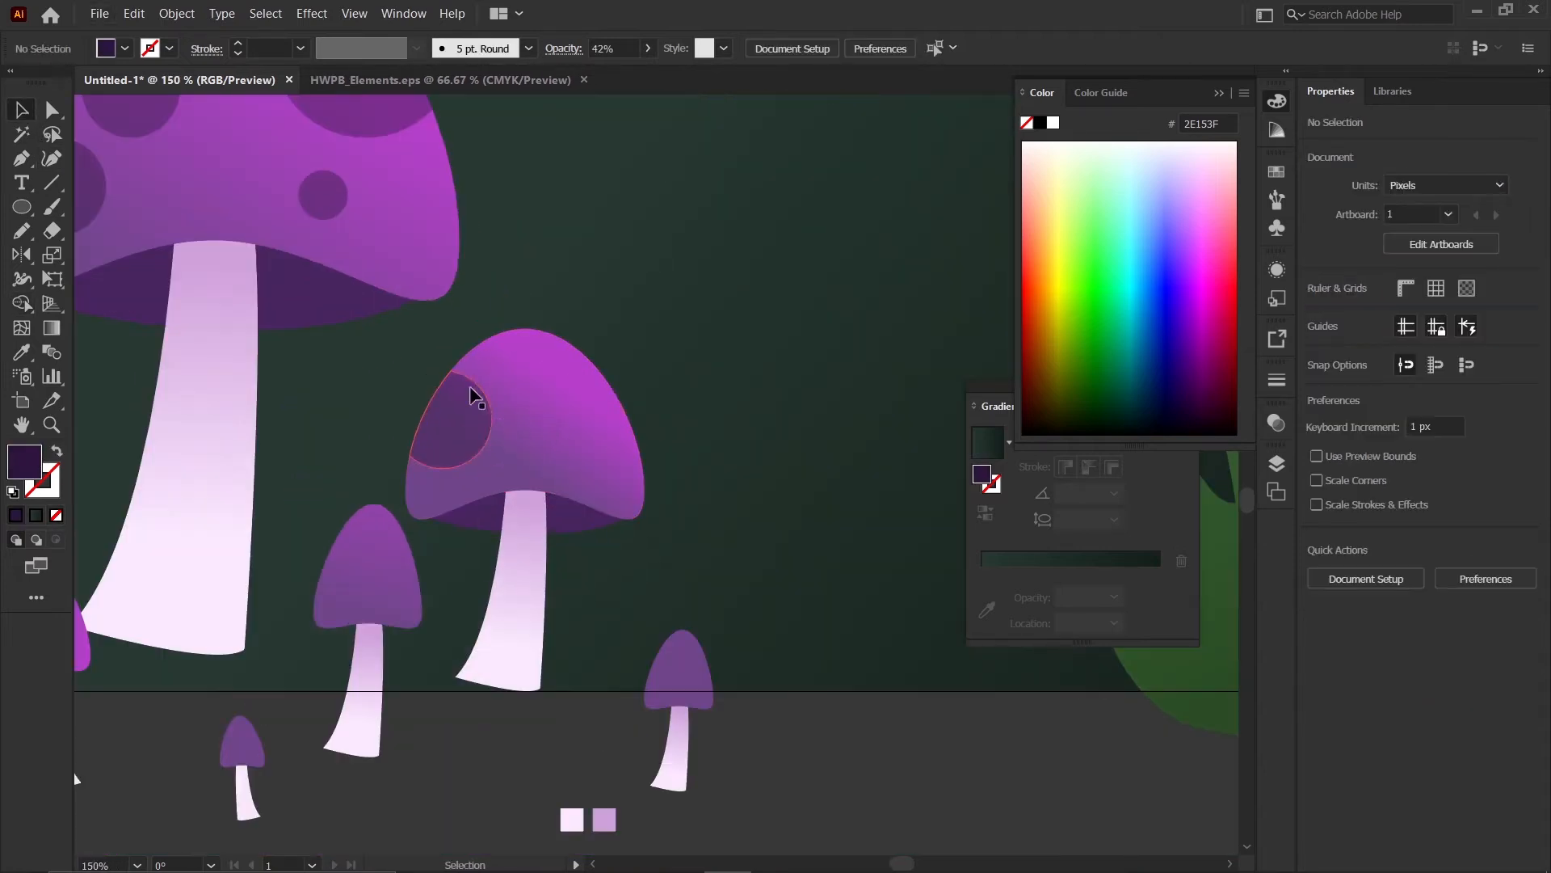
- Add two copied spots to the smaller mushroom's cap, a small one near its peak and one about 30 px wide on its right side
drag(332, 189, 546, 365)
scroll(574, 395, up, 2)
drag(545, 365, 708, 460)
drag(619, 535, 610, 528)
scroll(609, 529, down, 4)
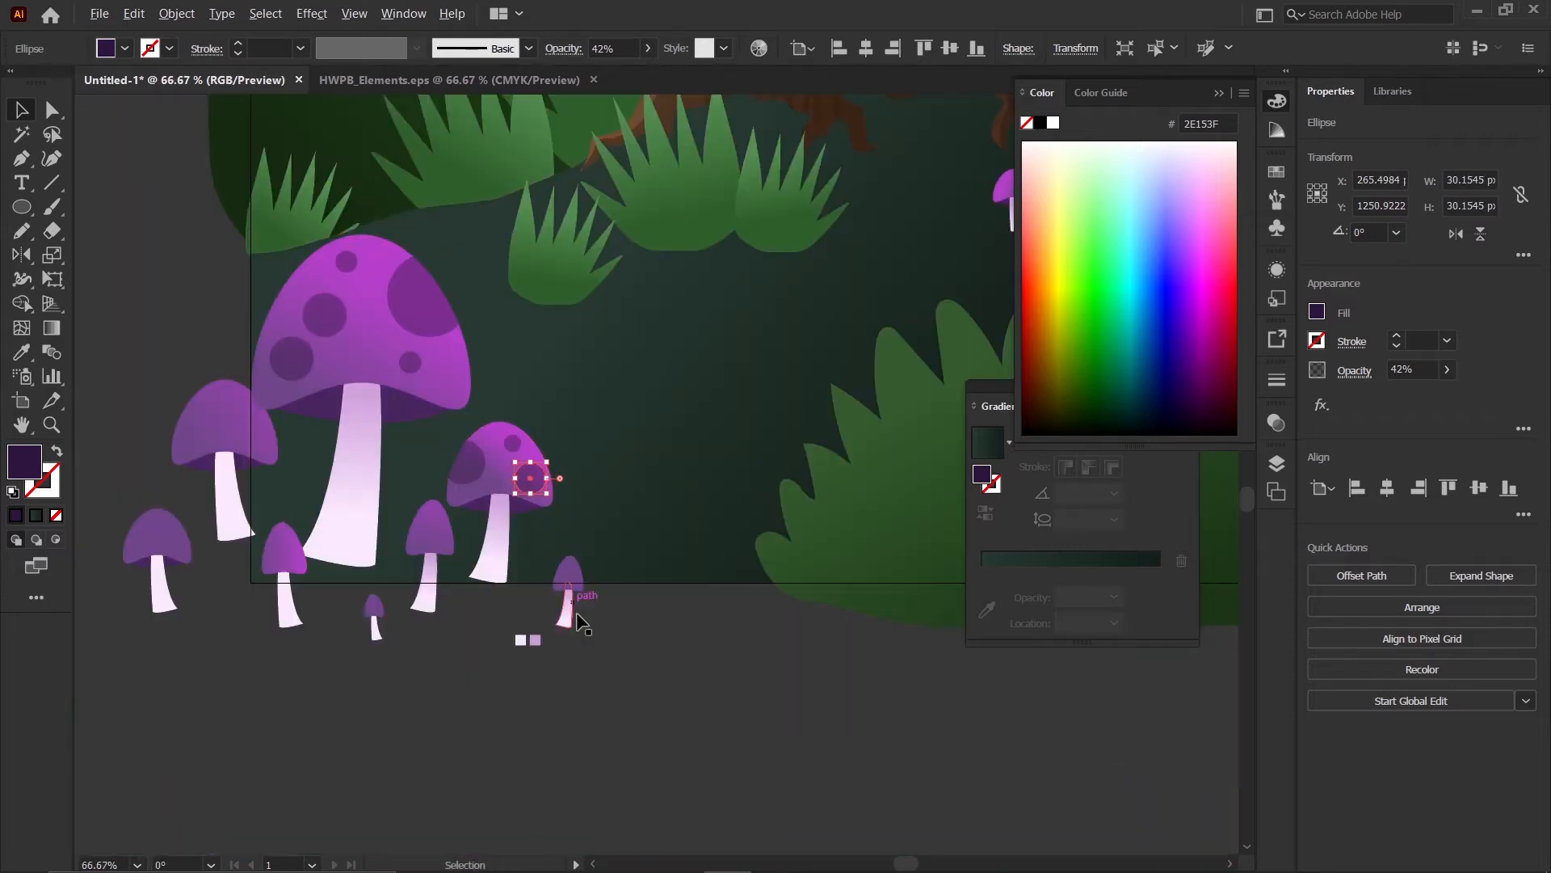
click(499, 678)
- Examine the ground around the tree's roots, the mushrooms and the foreground bushes
scroll(500, 679, down, 3)
scroll(616, 602, up, 1)
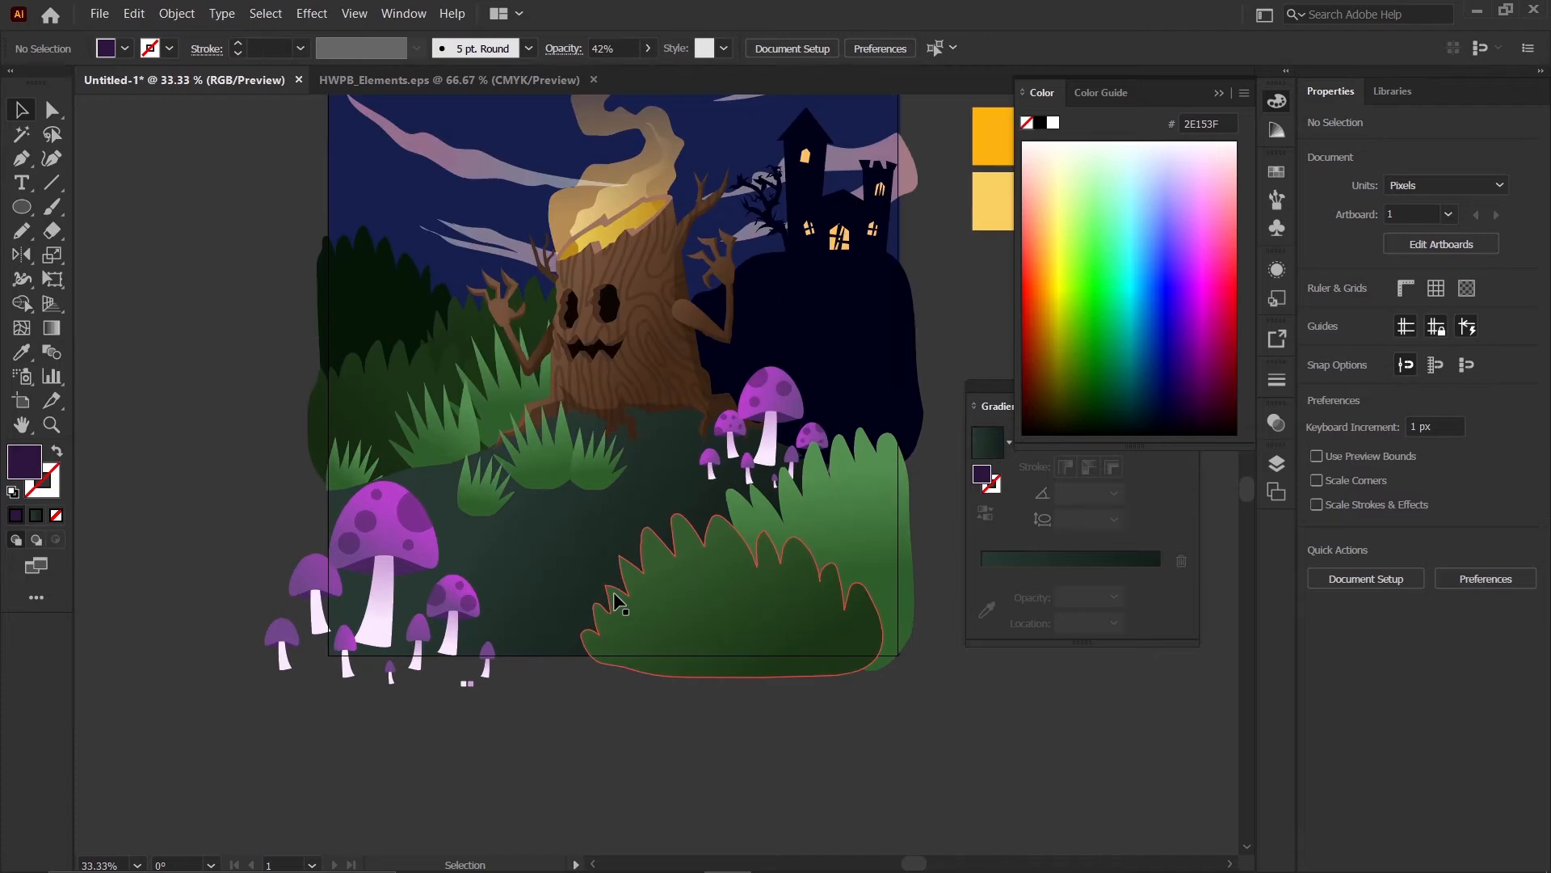
click(544, 554)
click(595, 786)
scroll(644, 682, up, 2)
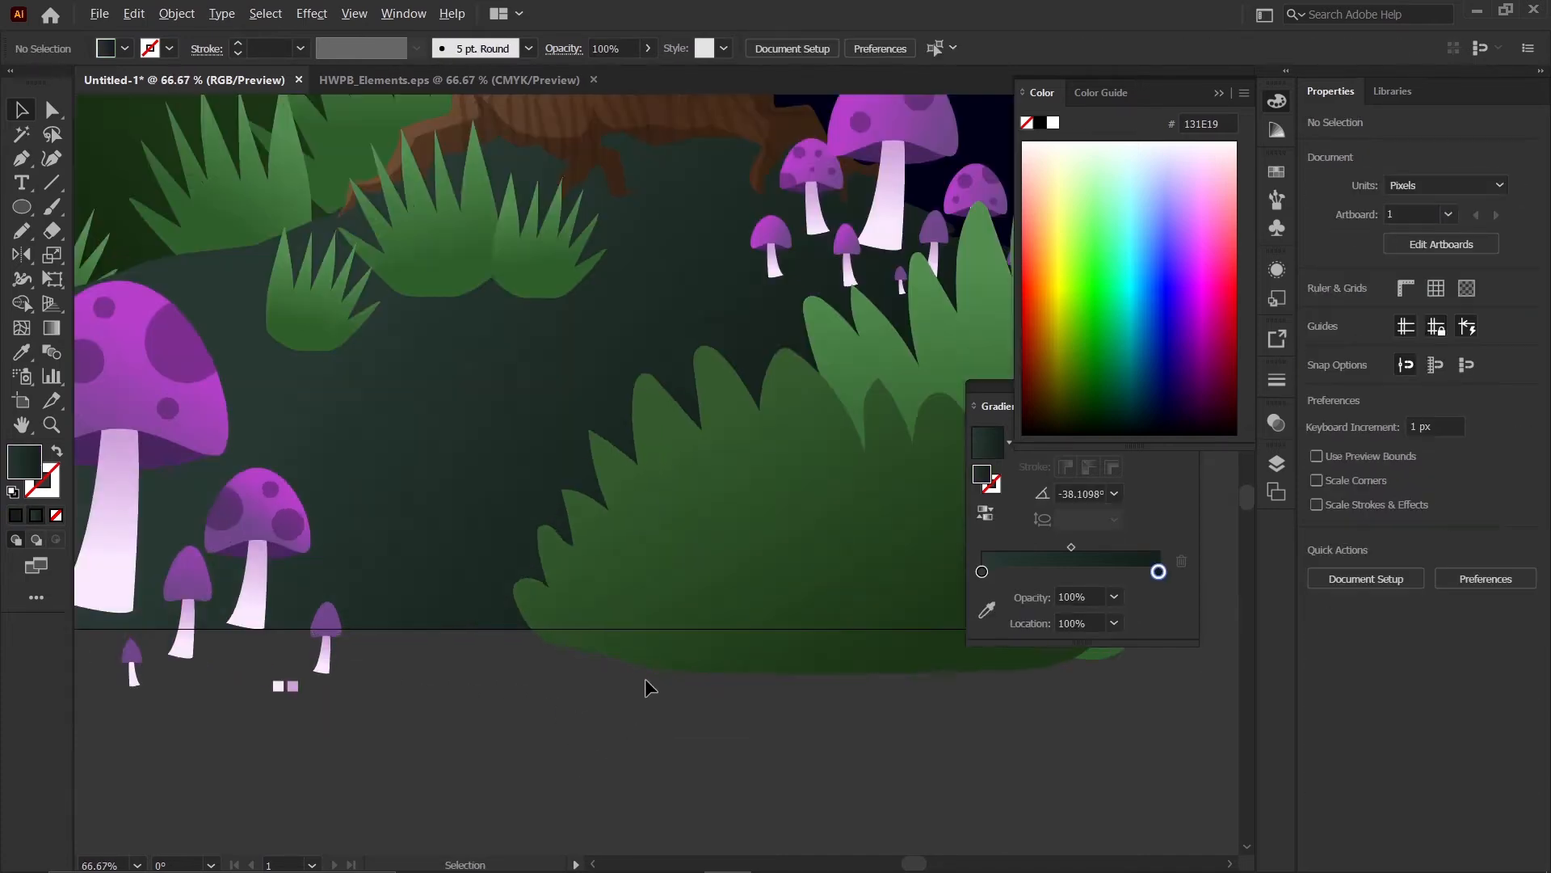
scroll(544, 687, down, 1)
scroll(544, 630, down, 2)
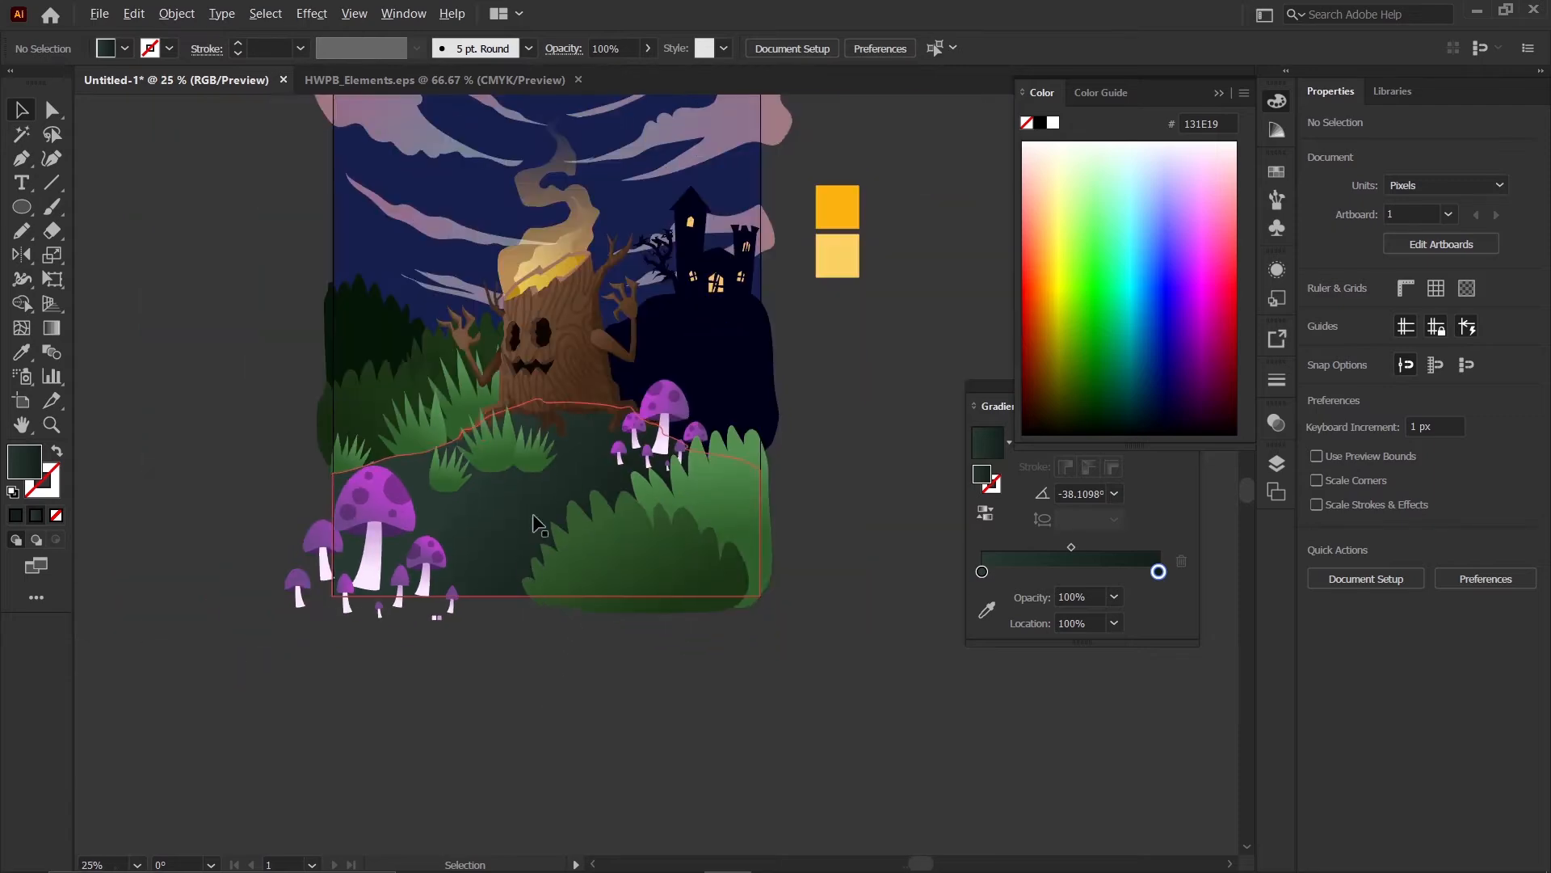
scroll(444, 420, up, 5)
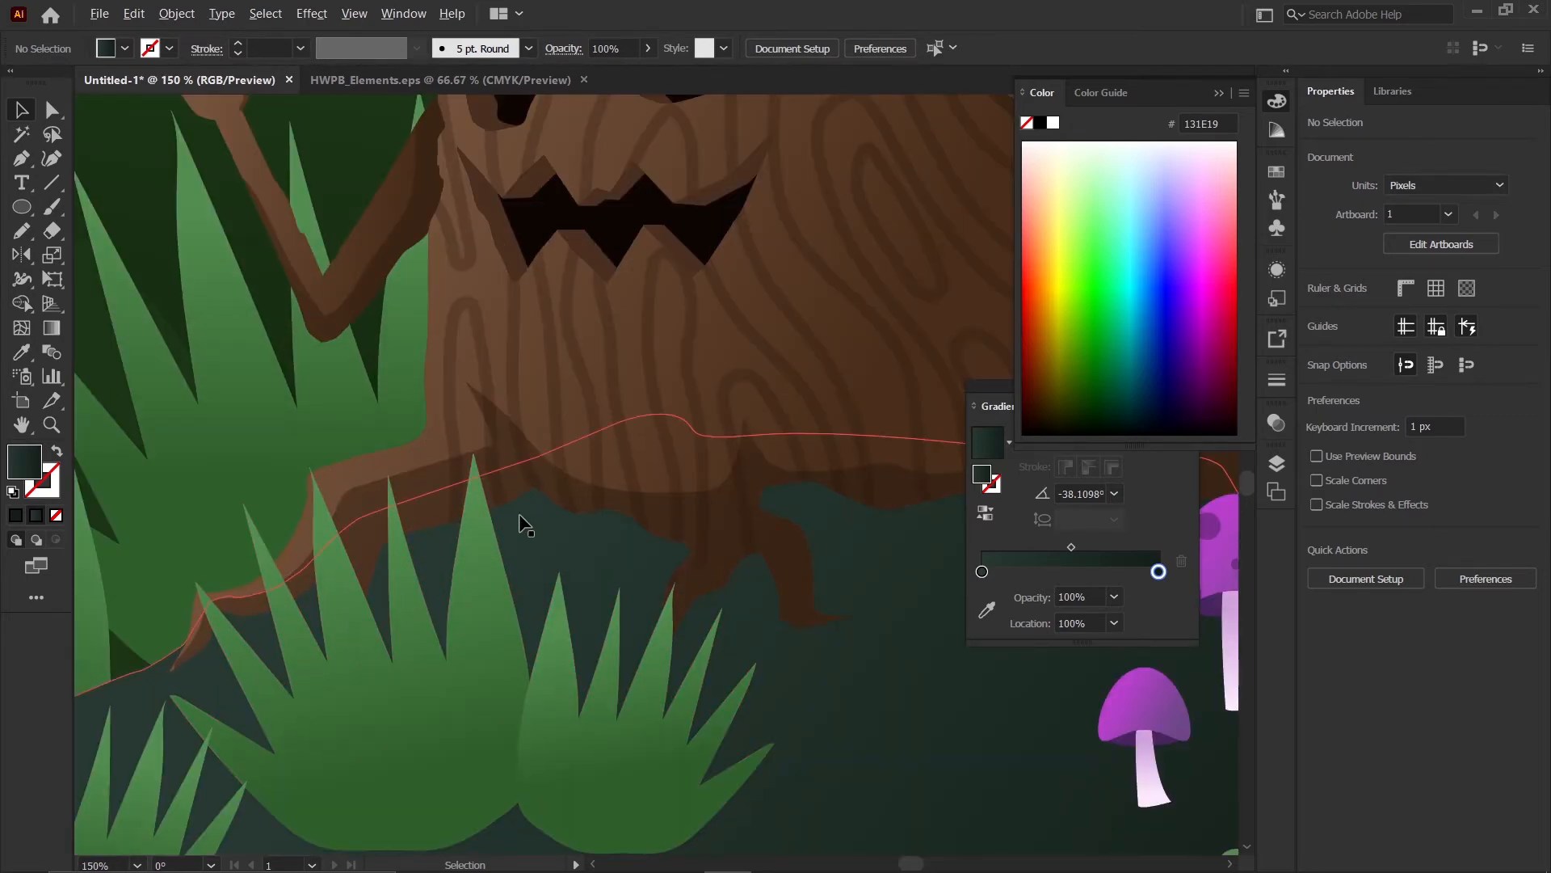
scroll(598, 551, down, 3)
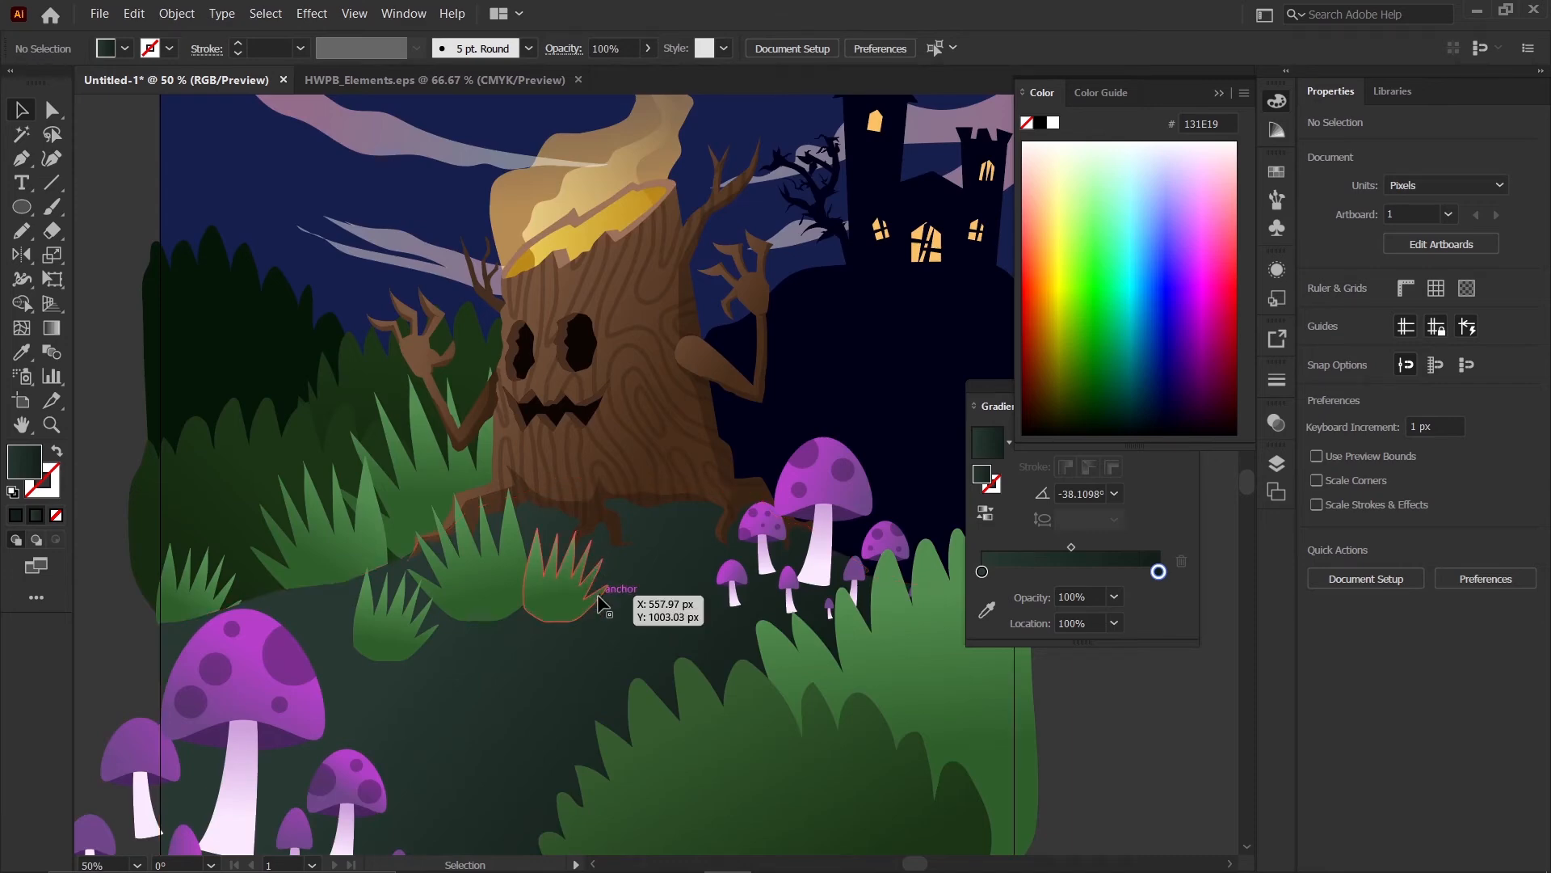
key(p)
scroll(509, 557, up, 2)
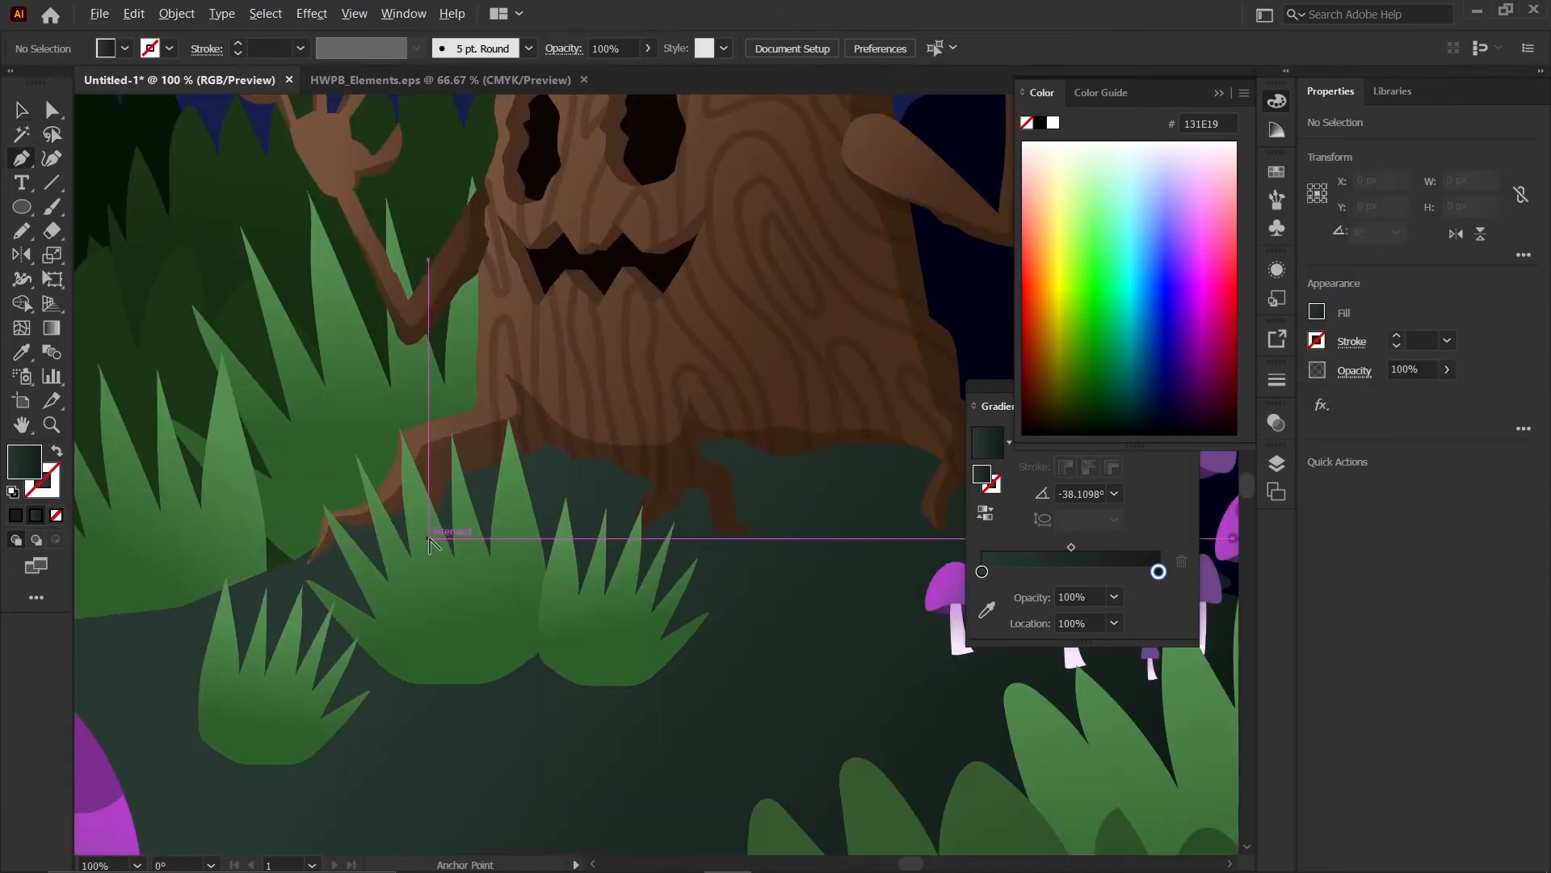
scroll(687, 166, up, 2)
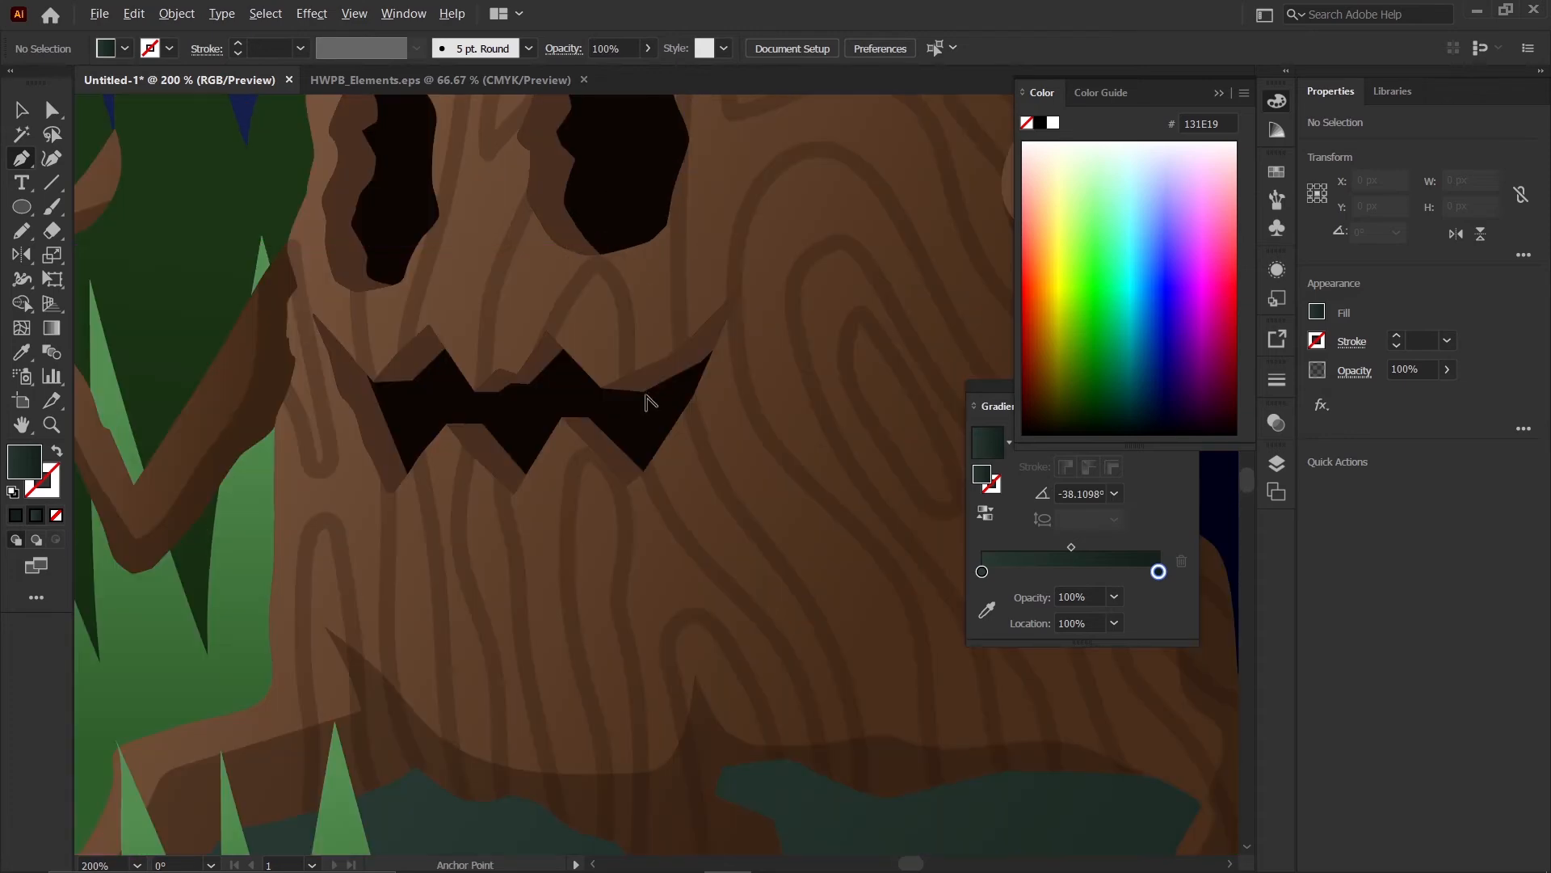
scroll(646, 402, down, 4)
scroll(476, 558, up, 2)
key(n)
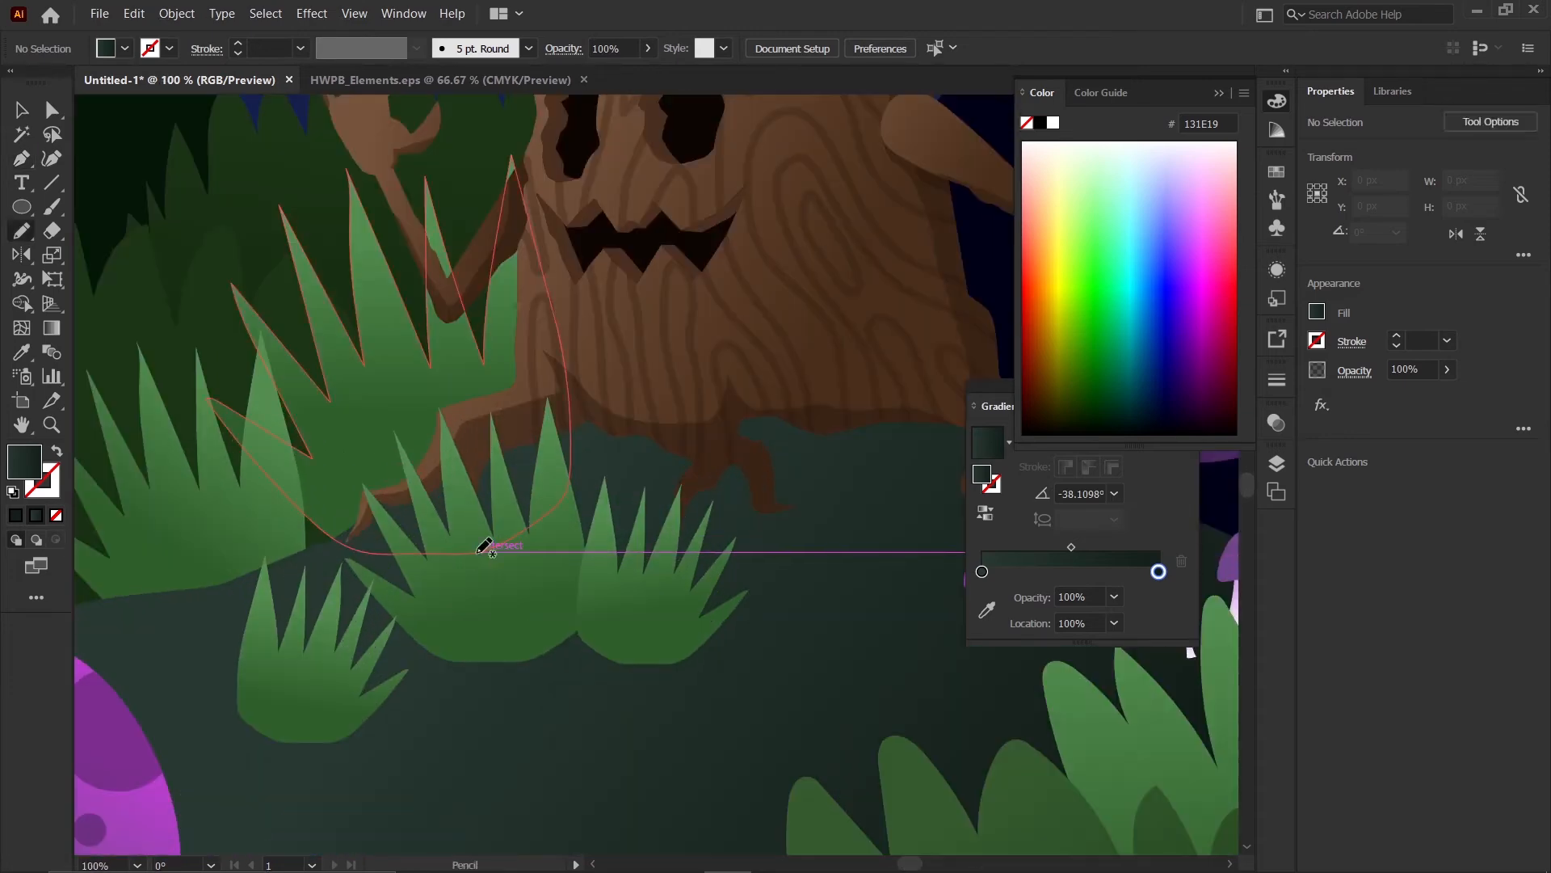
scroll(404, 540, up, 2)
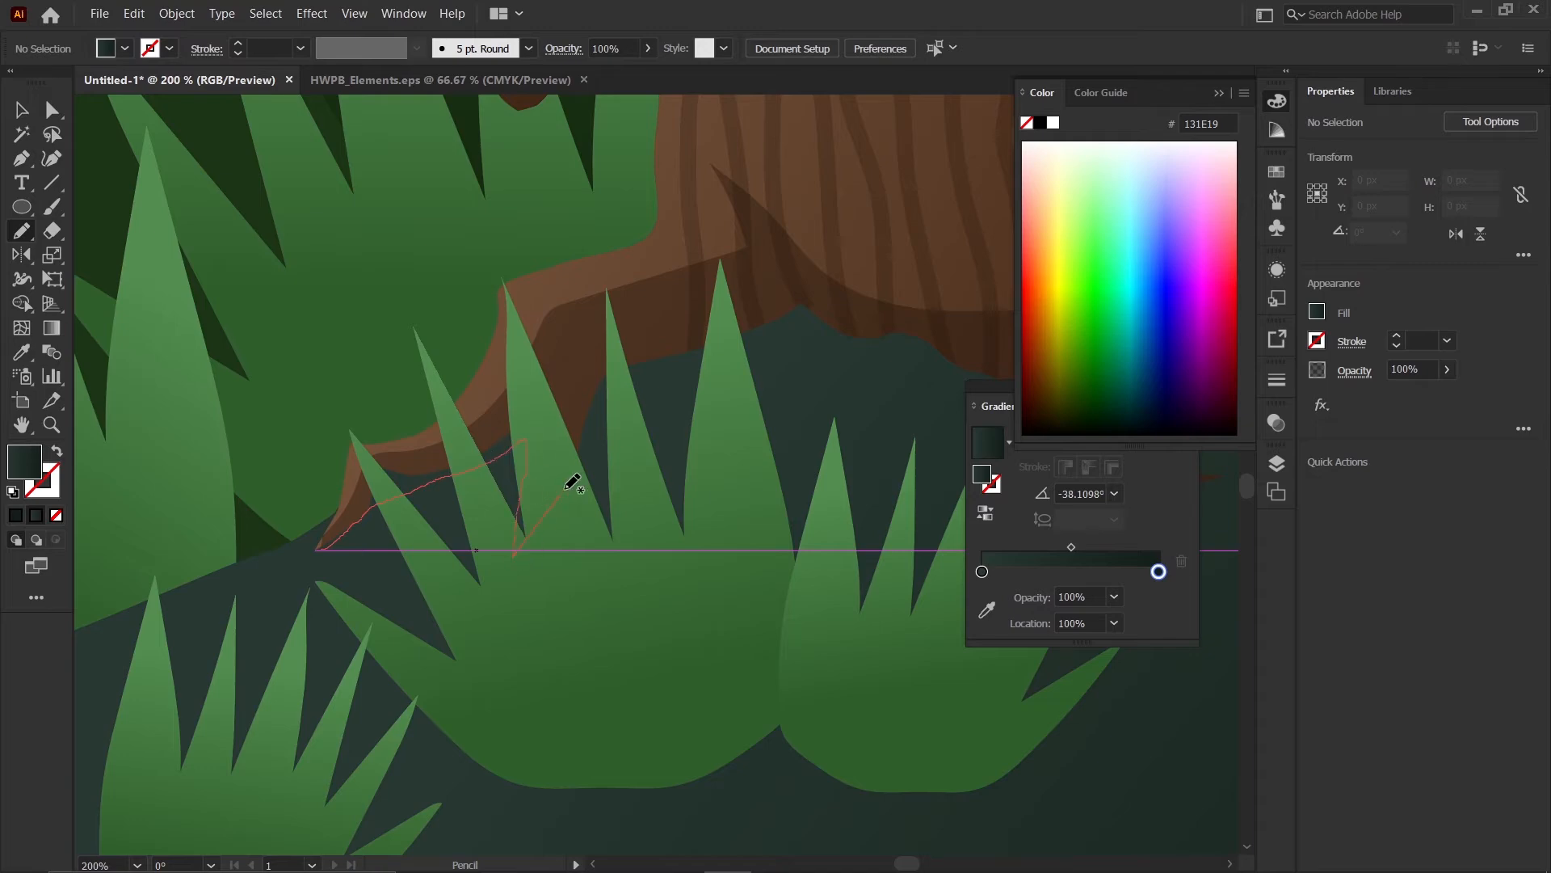
drag(816, 361, 865, 371)
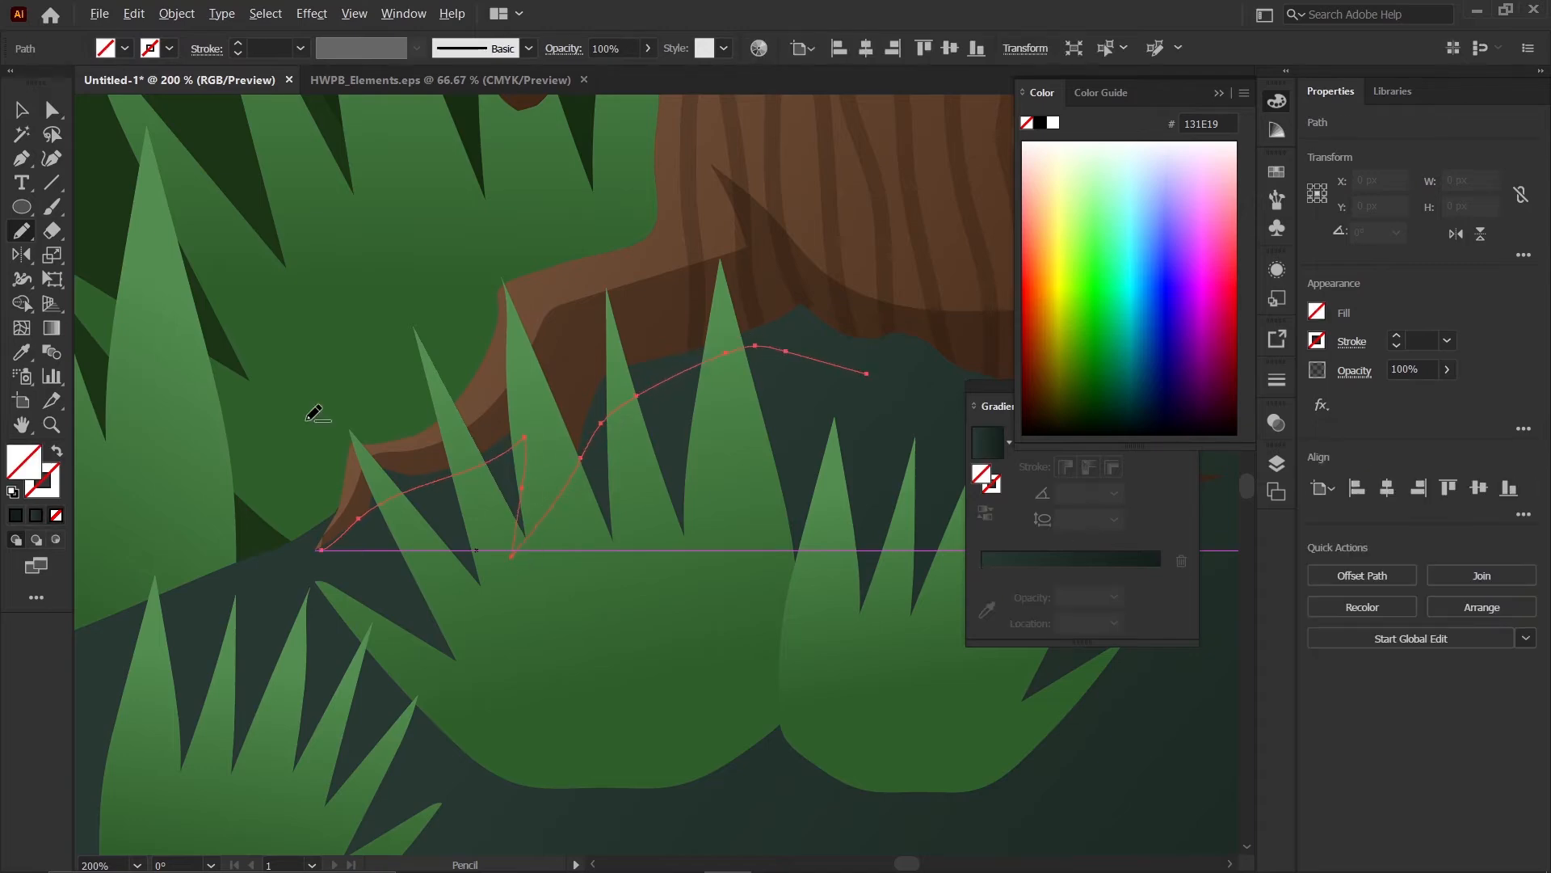
scroll(315, 416, down, 4)
scroll(450, 418, up, 4)
key(ctrl+z)
- Draw the lower edge of a shadow beneath the tree with the Pencil tool, following the roots from the left grass to the mushrooms
scroll(258, 499, down, 2)
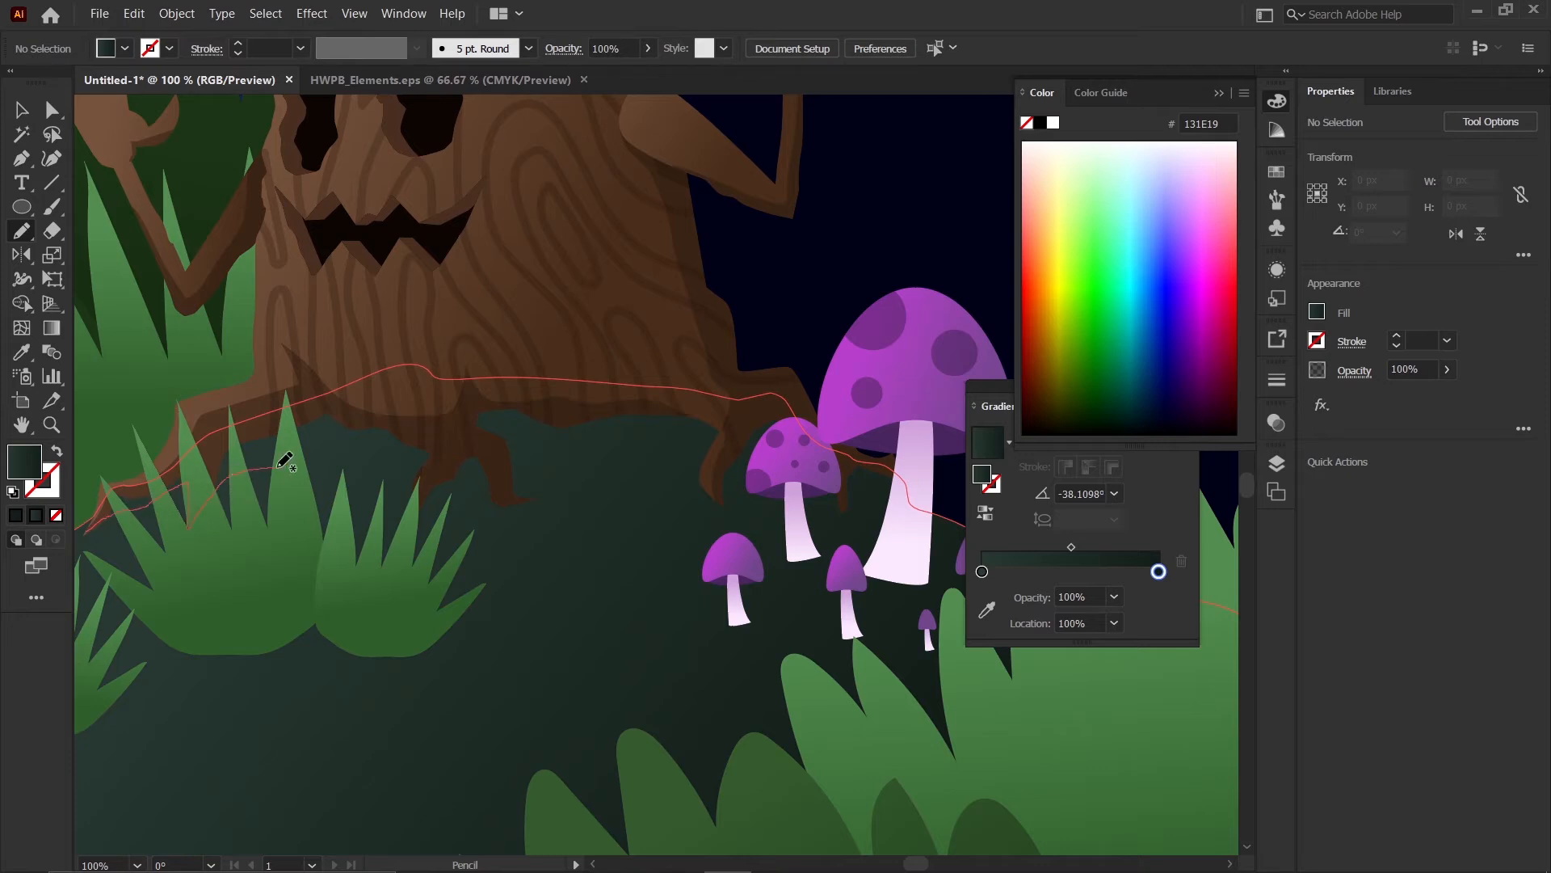
drag(408, 498, 401, 504)
scroll(402, 504, up, 3)
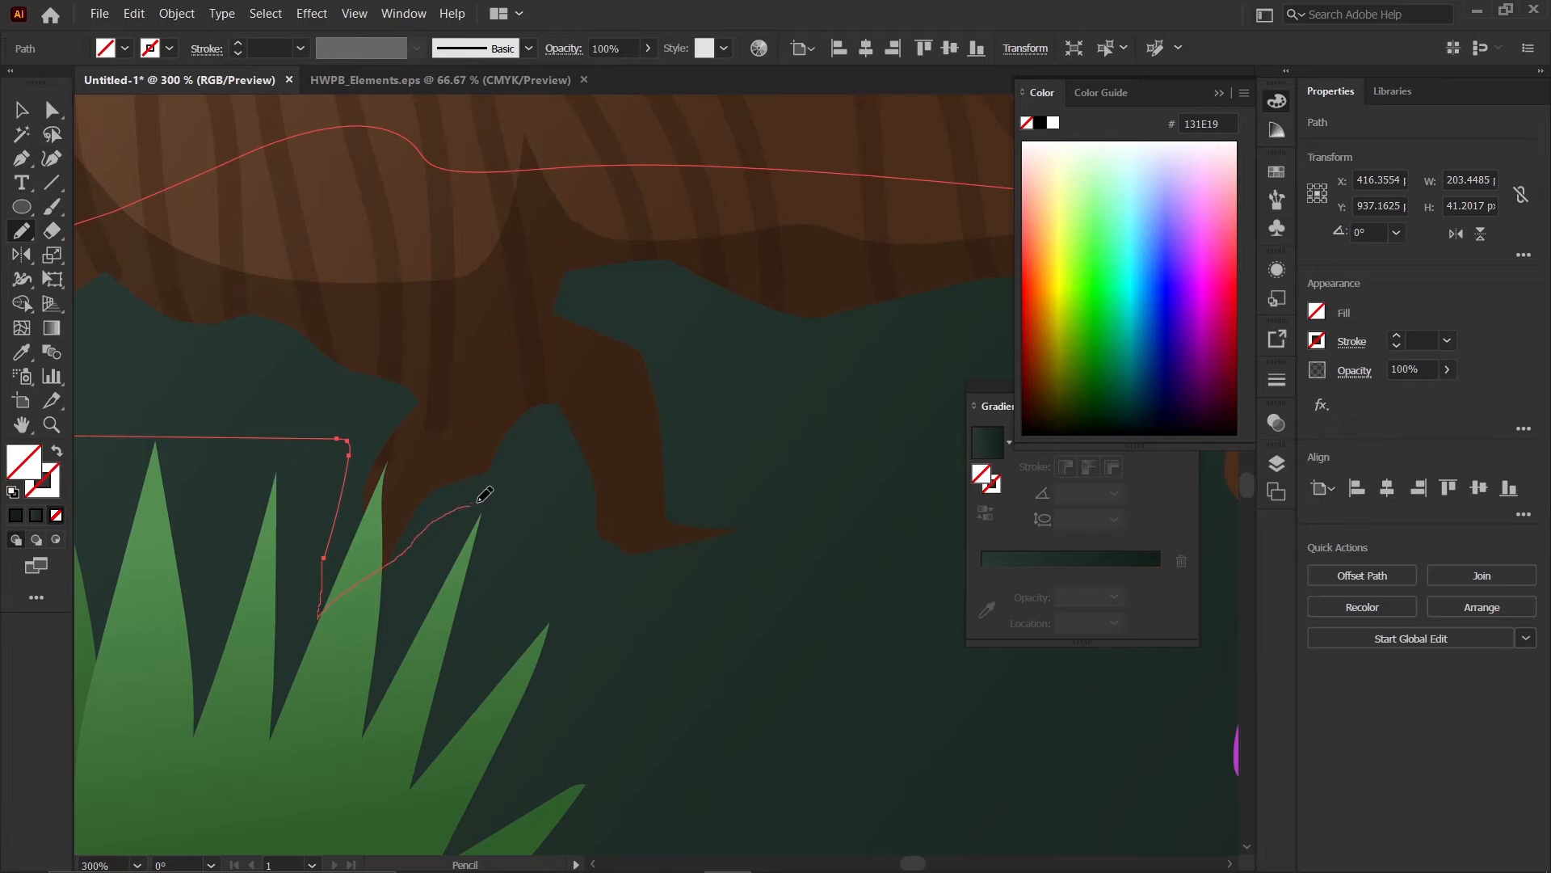
drag(620, 530, 635, 539)
scroll(405, 474, down, 4)
scroll(483, 568, up, 3)
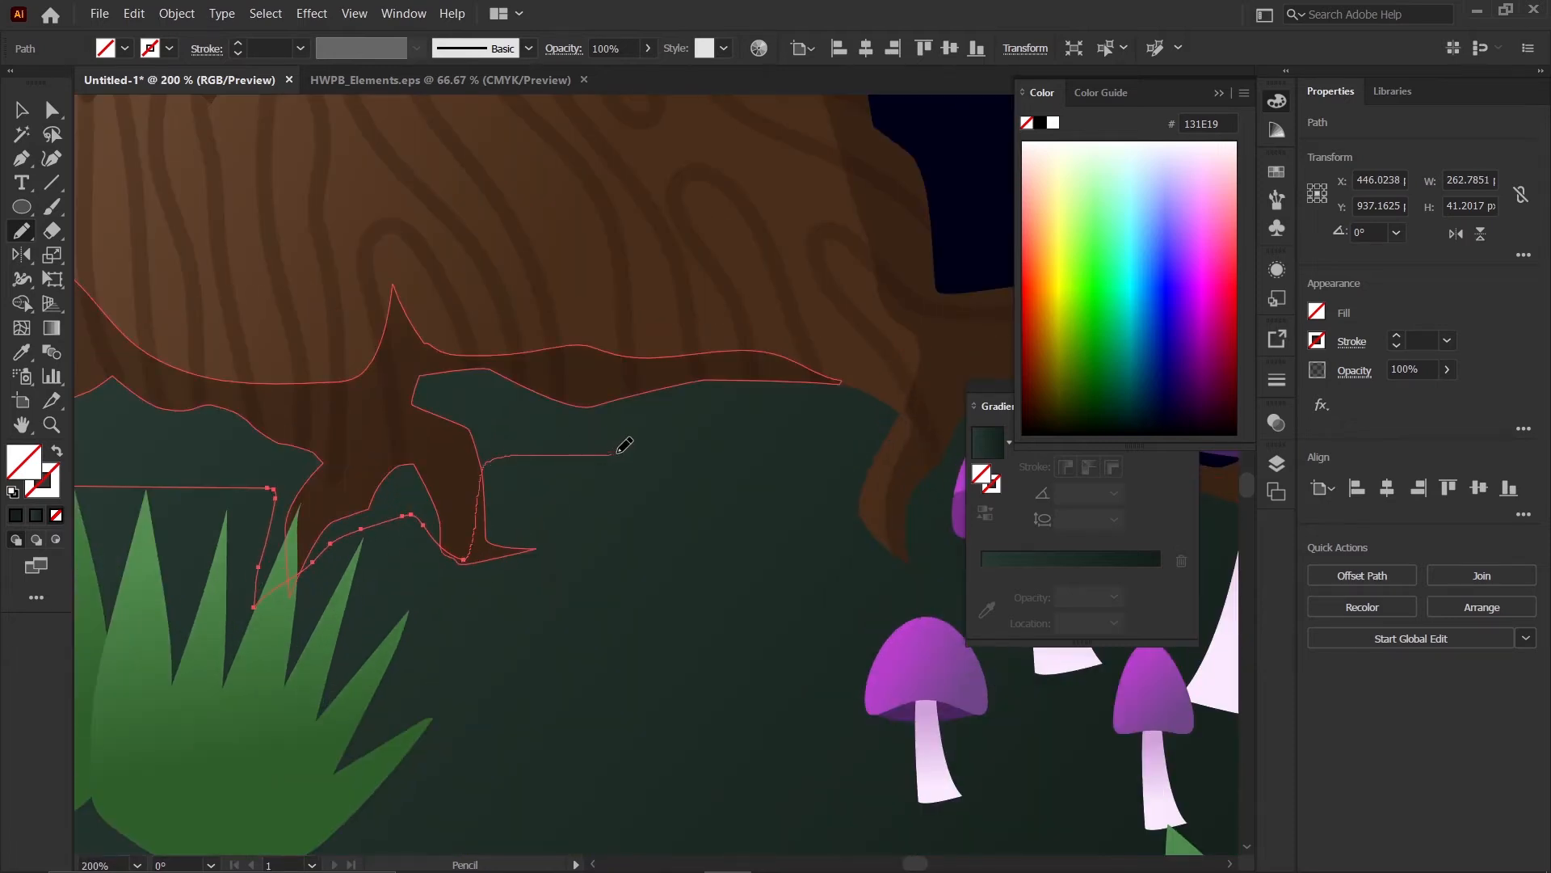
drag(866, 422, 866, 422)
scroll(866, 423, down, 3)
scroll(525, 450, up, 3)
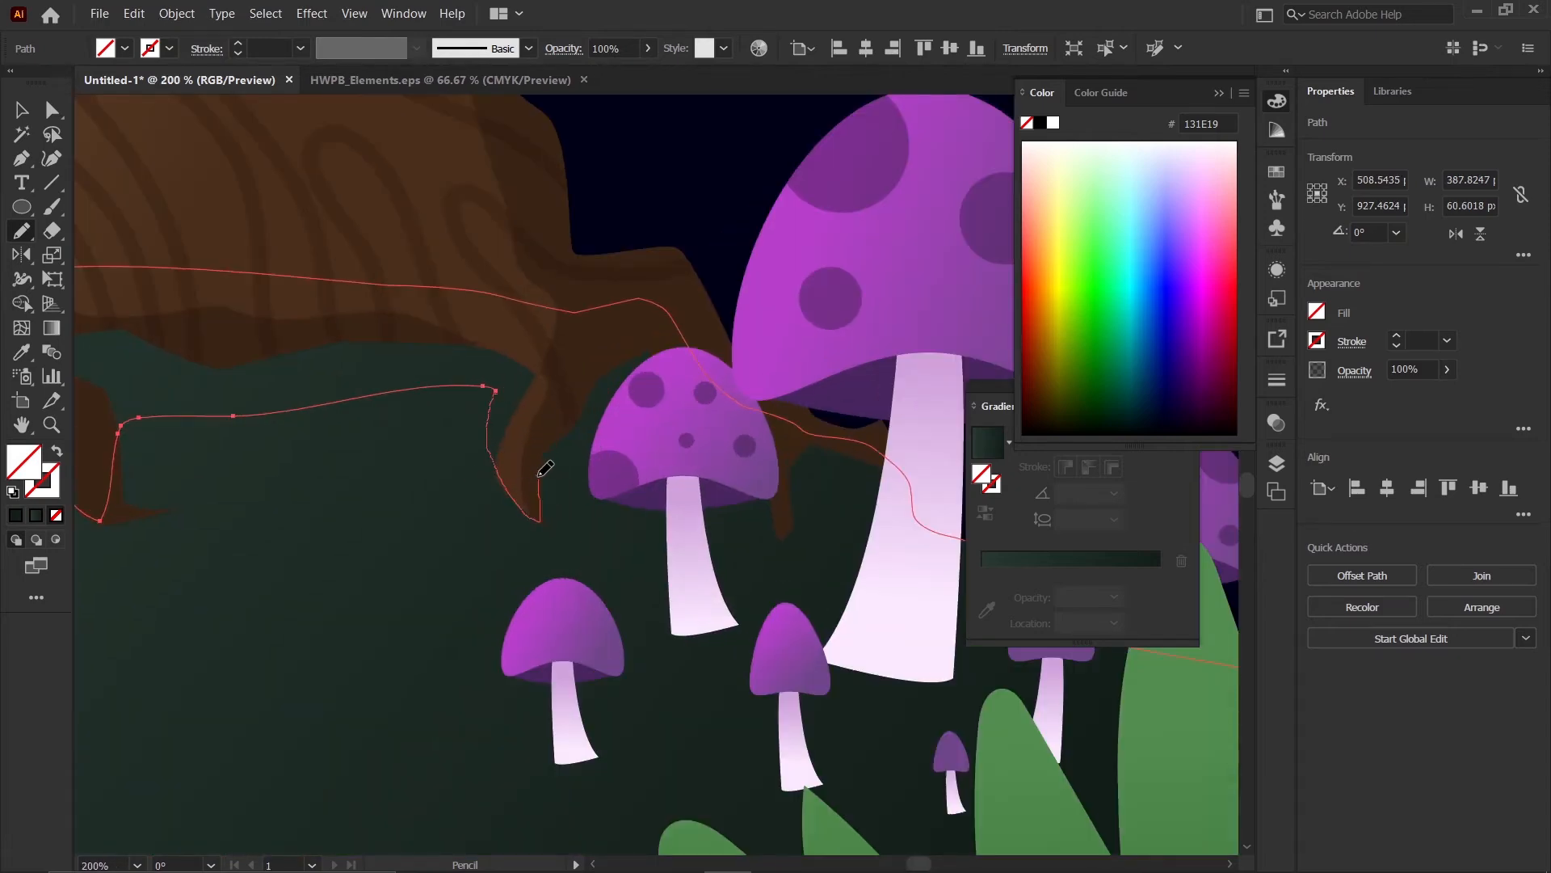
drag(920, 506, 919, 506)
scroll(920, 506, down, 5)
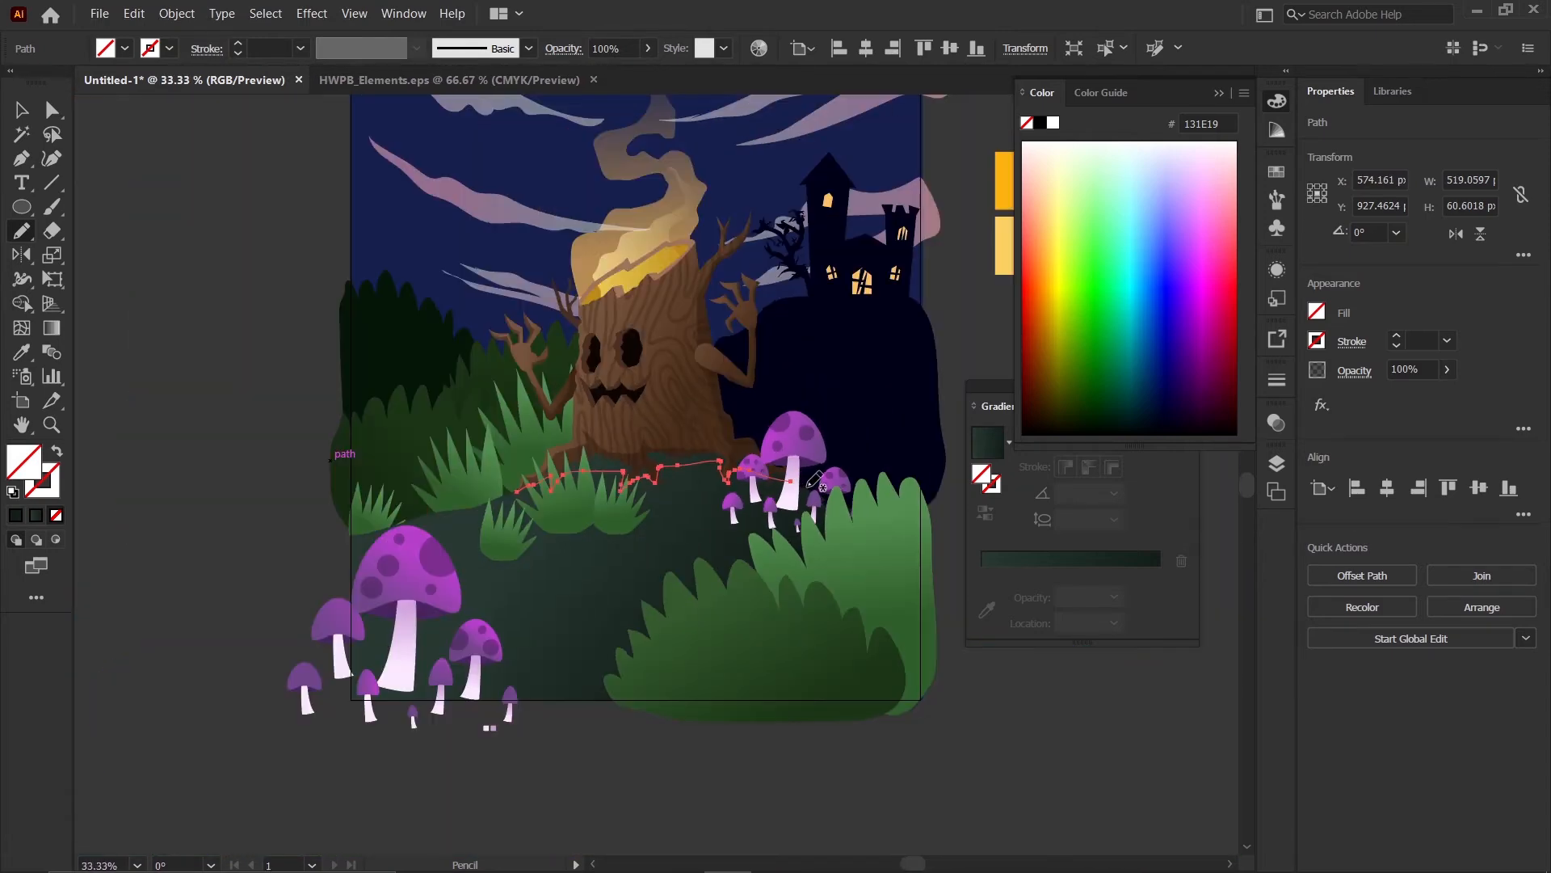
- Close the shadow outline with a freehand arc over the trunk, forming a shape about 569 px wide and 244 px high
mouse_move(800, 475)
mouse_down()
mouse_move(761, 394)
mouse_move(650, 361)
mouse_up()
drag(521, 478, 523, 483)
scroll(661, 545, up, 2)
scroll(436, 525, down, 2)
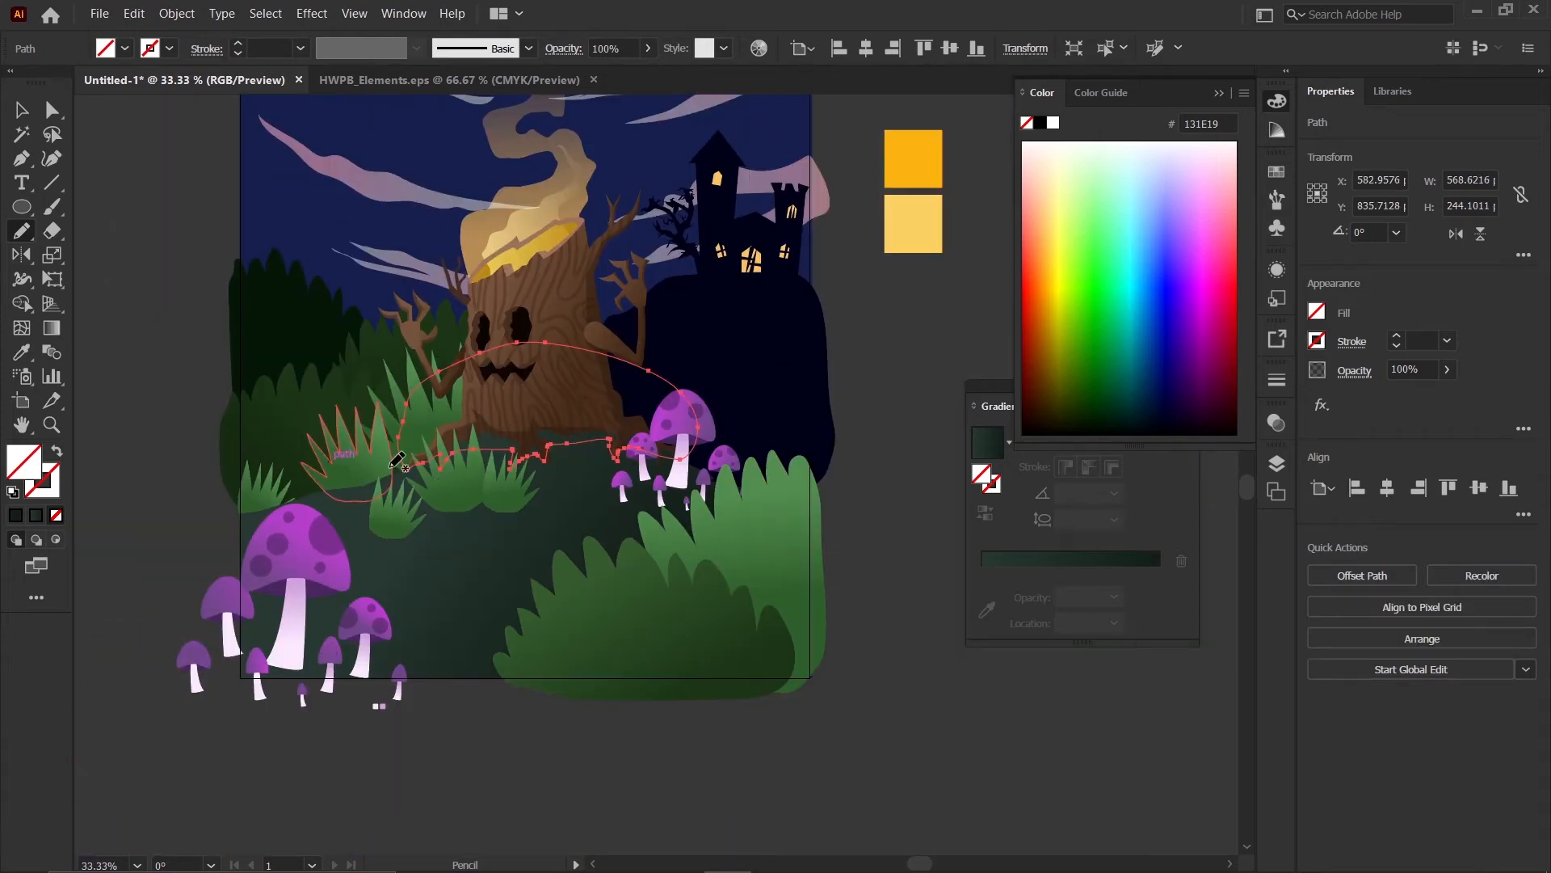
- Fill the shadow shape with the very dark green 010C02
double_click(42, 471)
drag(820, 540, 820, 483)
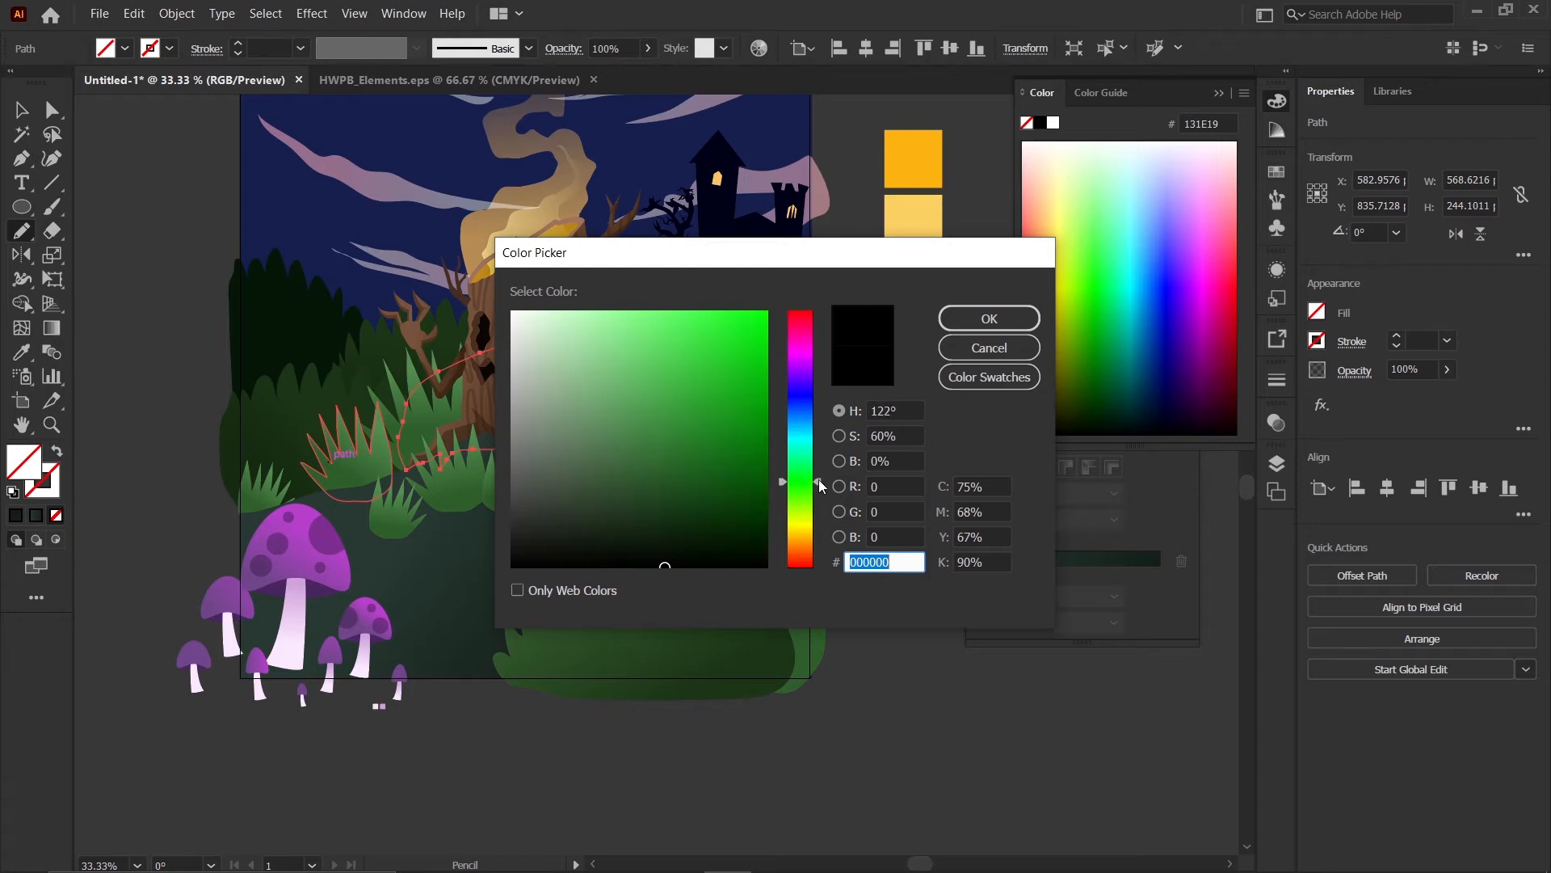
drag(738, 539, 738, 550)
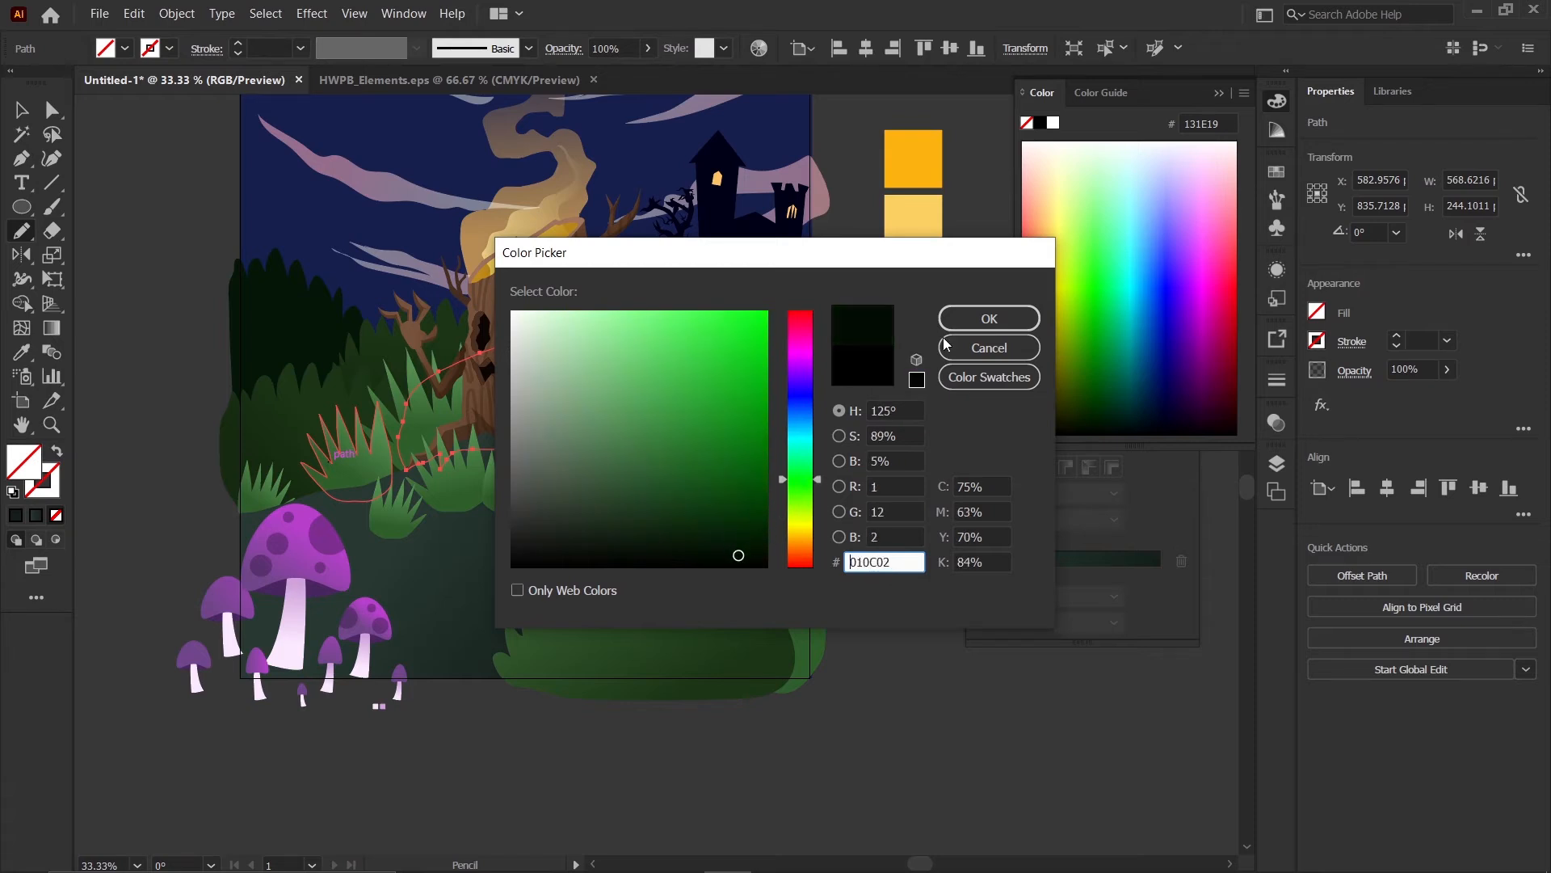
click(989, 318)
click(22, 110)
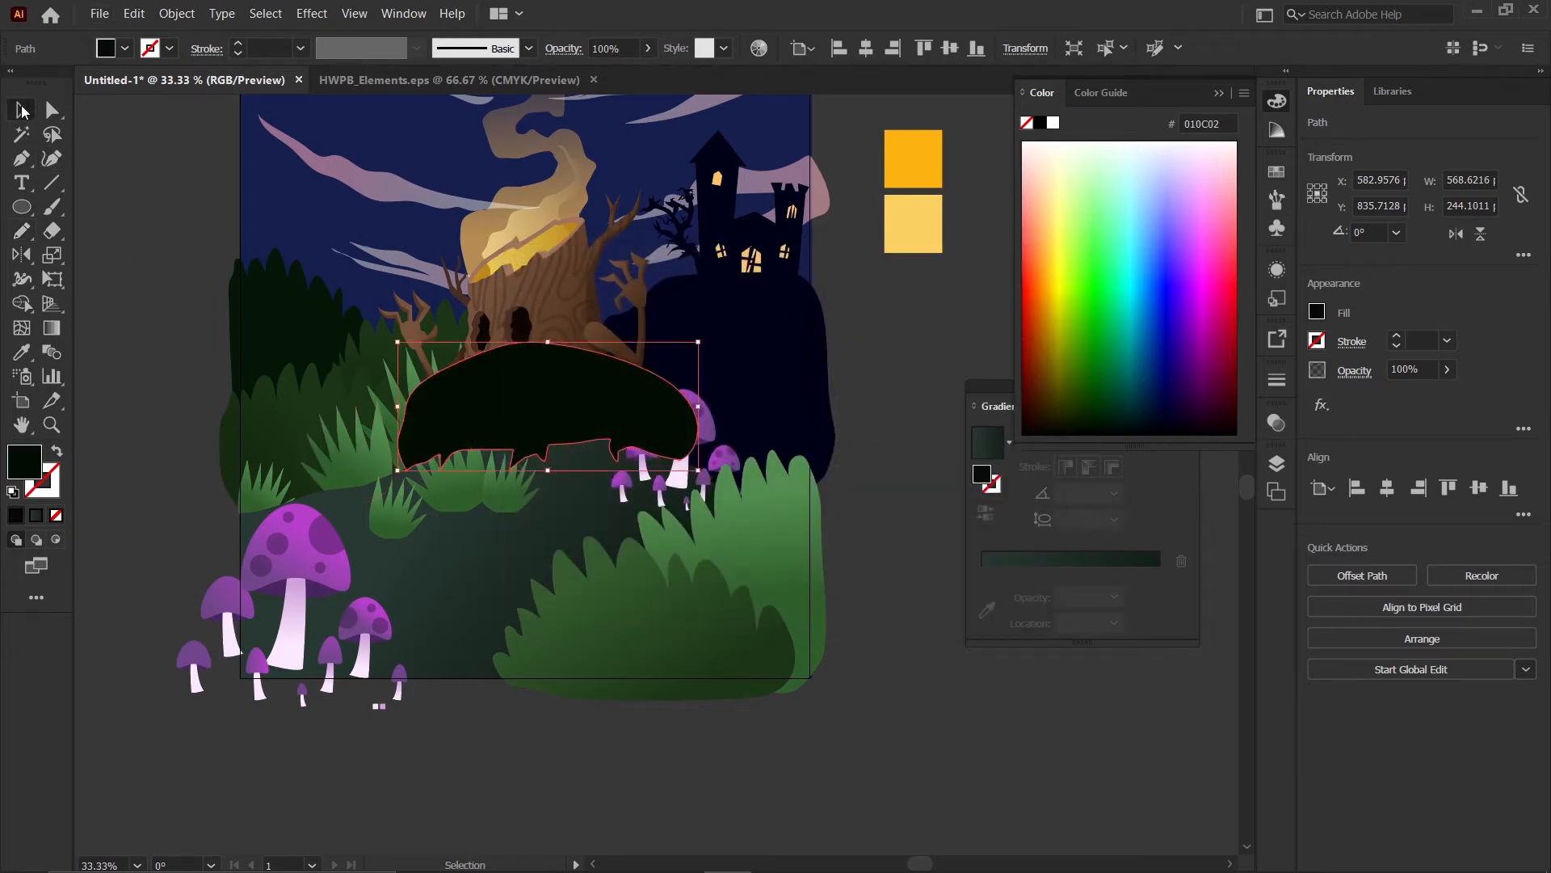
- Move the dark shadow shape behind the tree, grass and mushrooms while keeping it in front of the ground
click(834, 812)
scroll(601, 509, up, 1)
click(544, 387)
key(v)
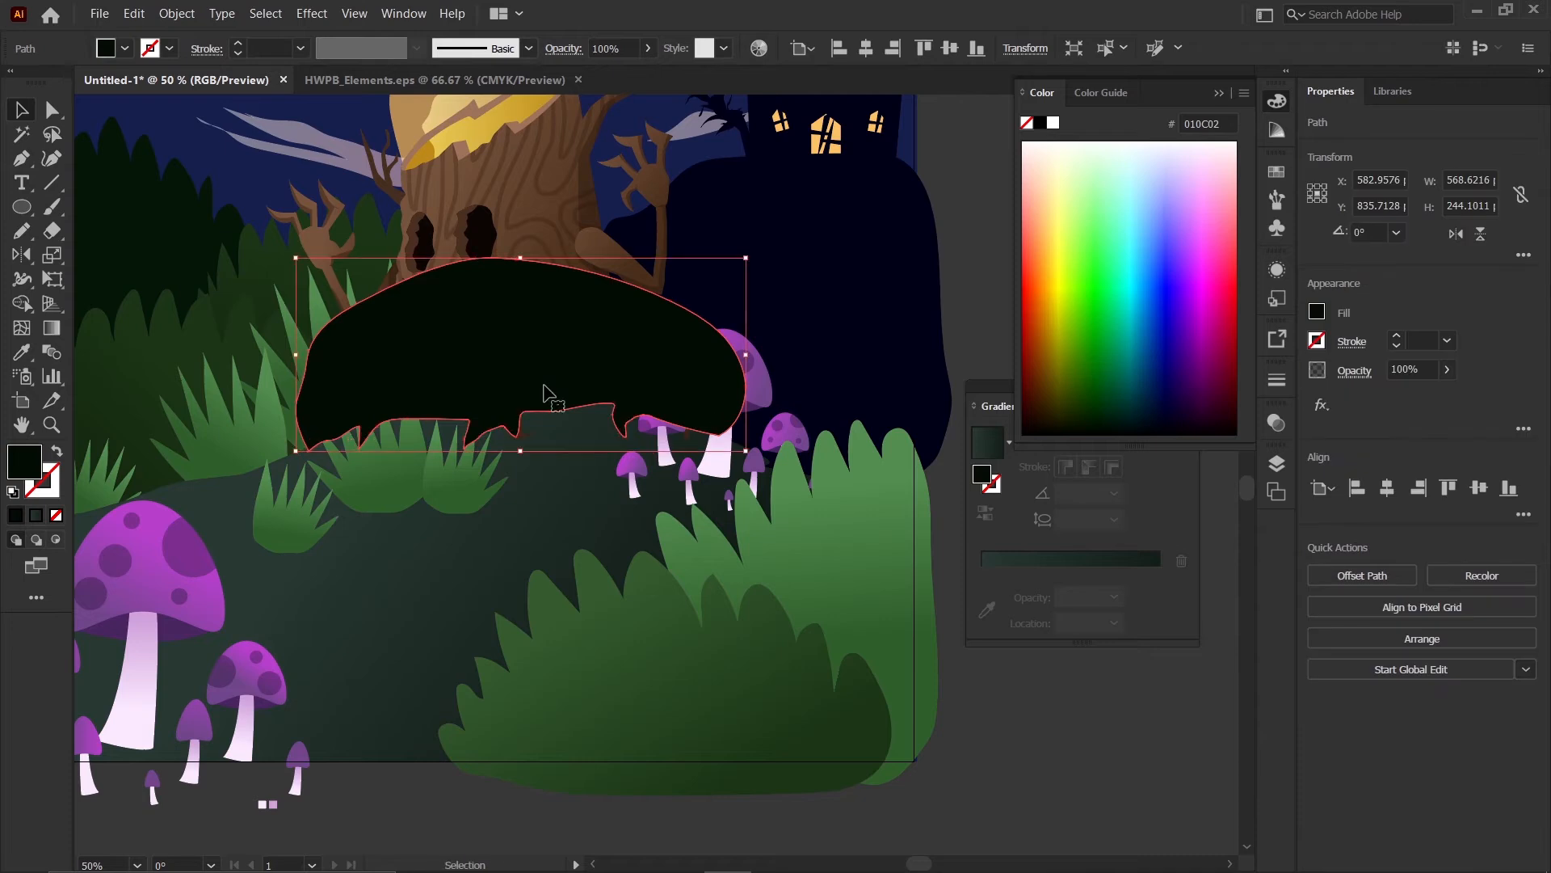
click(478, 617)
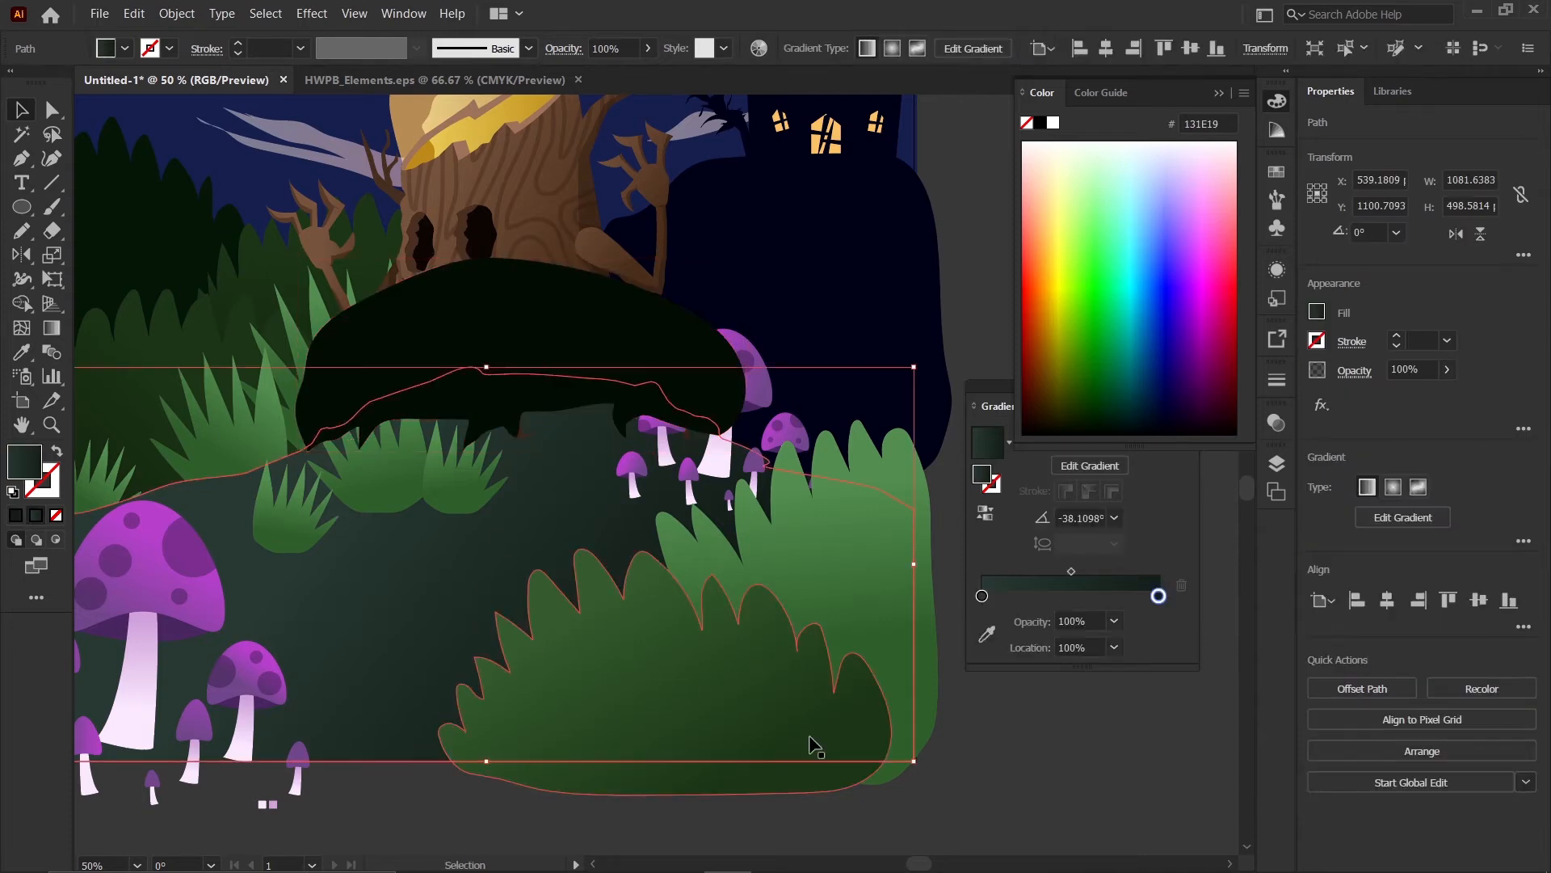
click(983, 768)
key(a)
click(574, 326)
key(ctrl+x)
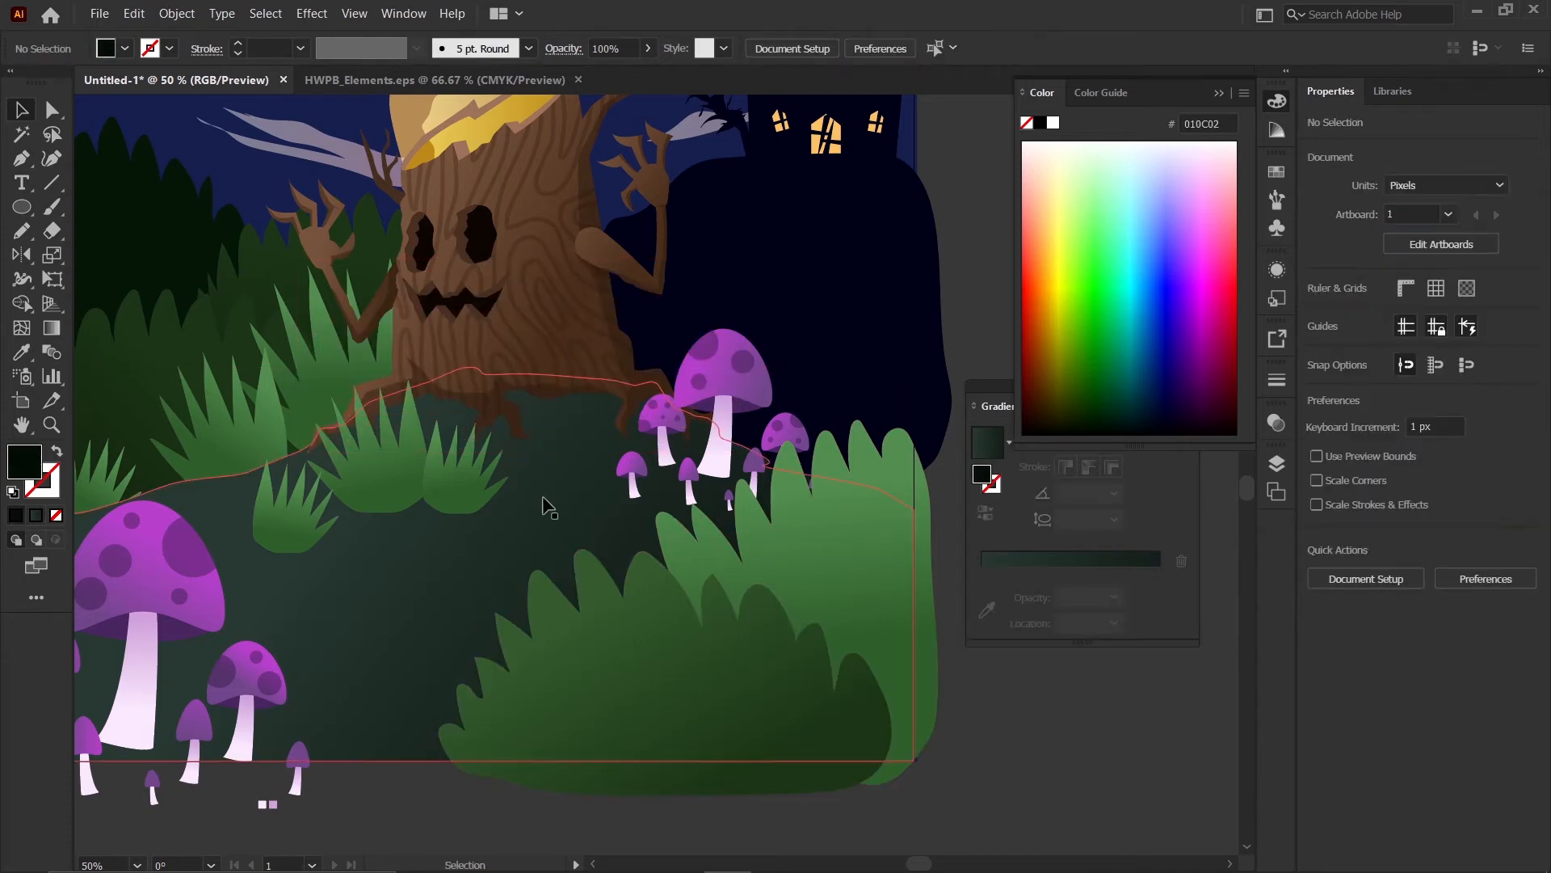
click(544, 500)
key(ctrl+b)
scroll(621, 509, down, 2)
click(808, 687)
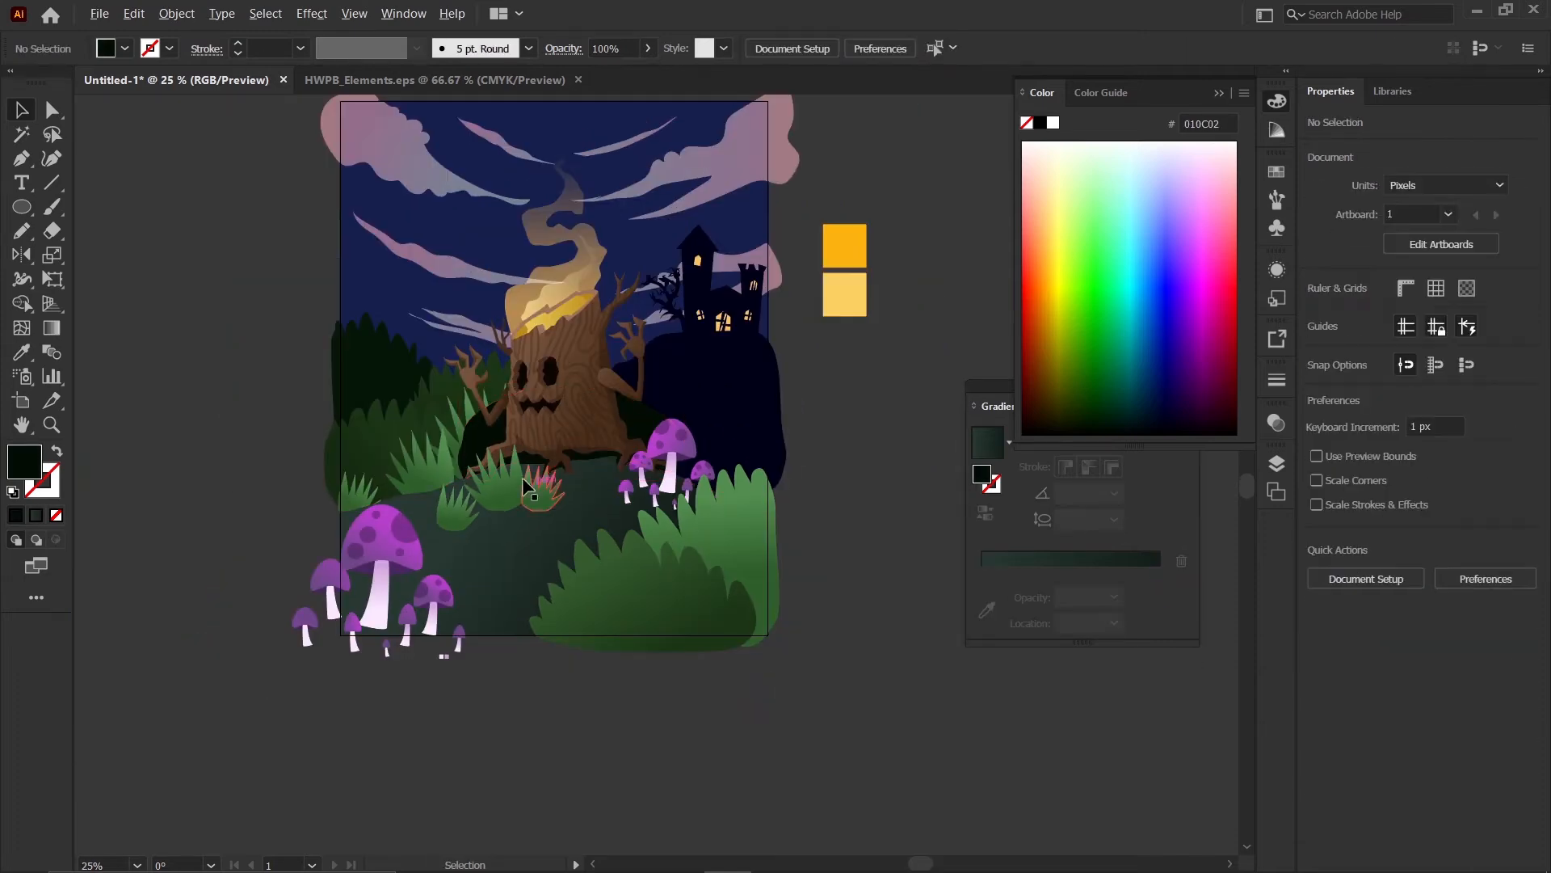
- Remove the part of the dark shape that extends above the ground with the Shape Builder tool, leaving only the shadow under the roots
scroll(501, 454, up, 3)
click(443, 422)
shift+click(698, 570)
key(shift+m)
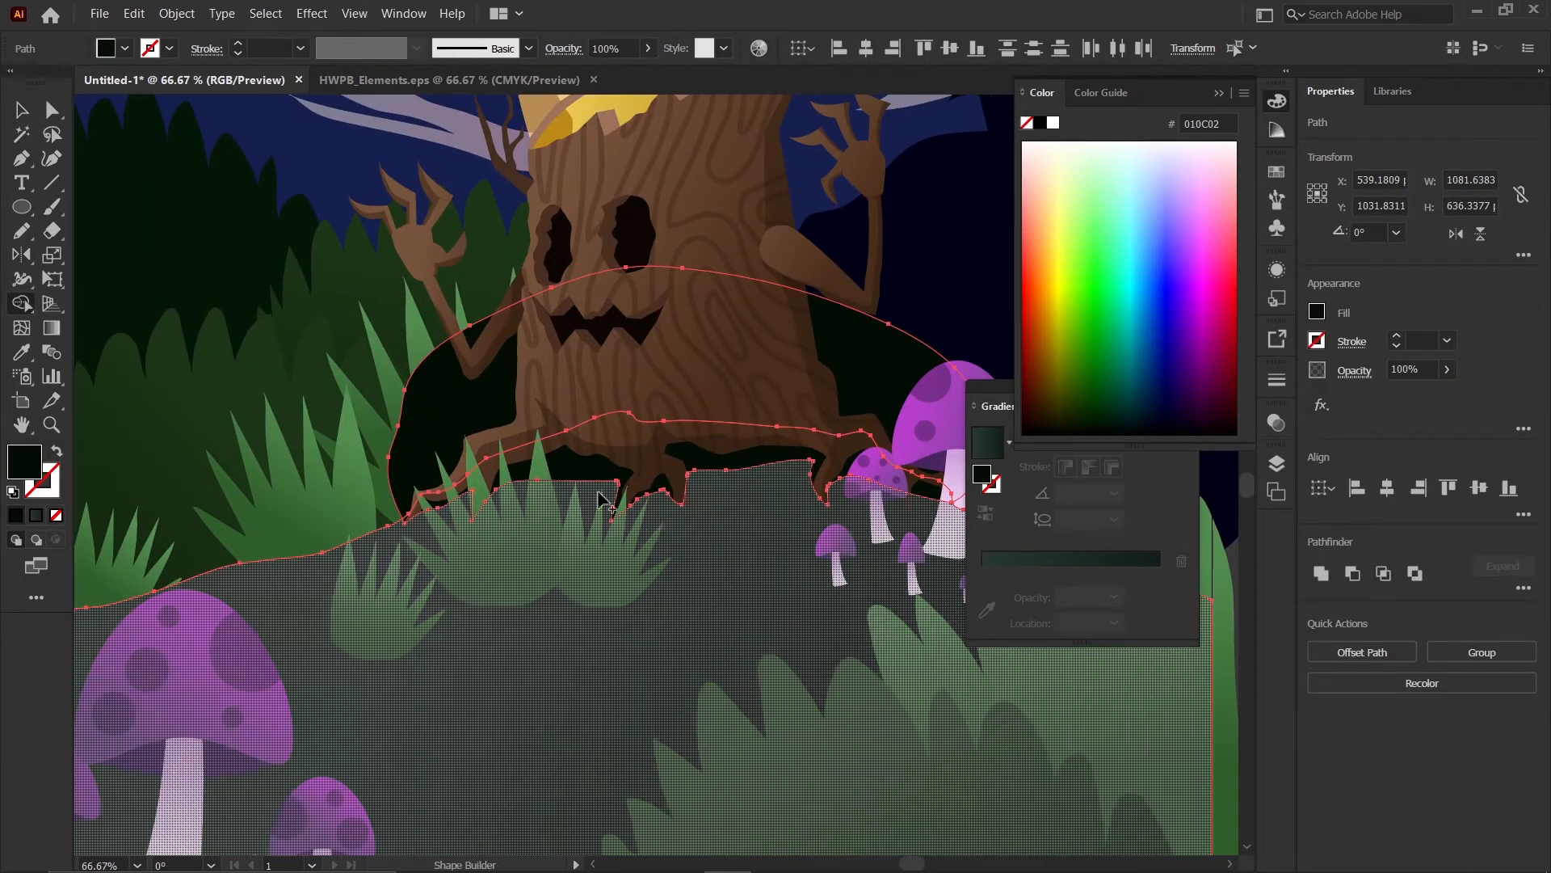
alt+click(479, 411)
click(17, 128)
key(v)
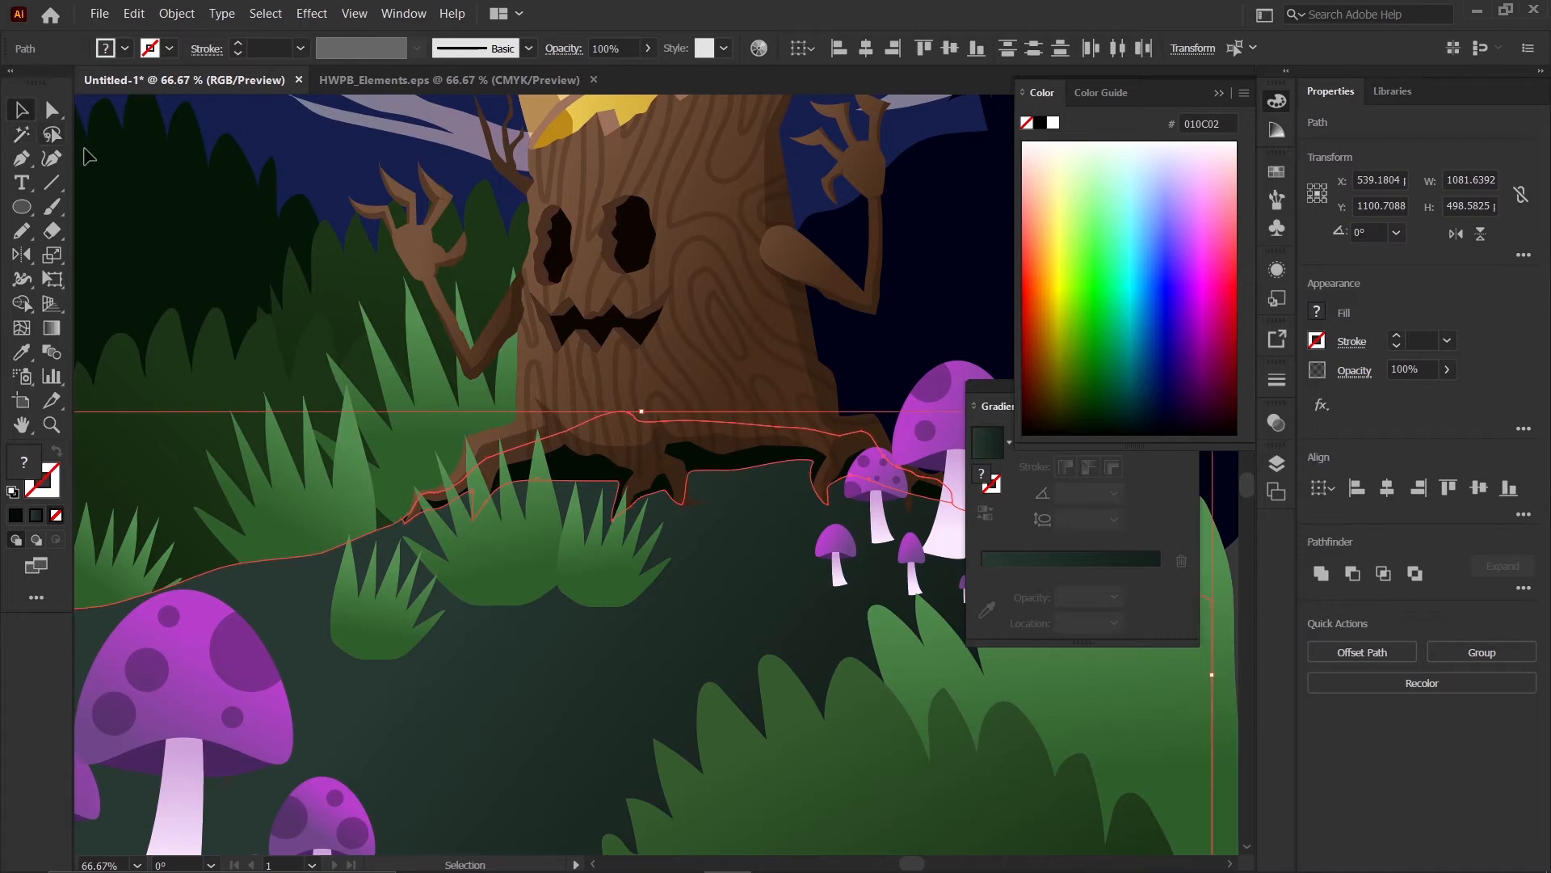
scroll(476, 332, down, 3)
click(853, 719)
- Draw a closed freehand Pencil outline about 442 px wide and 243 px high across the tree base and ground, with its lower edge dipping to a point
scroll(529, 363, up, 2)
scroll(530, 363, down, 1)
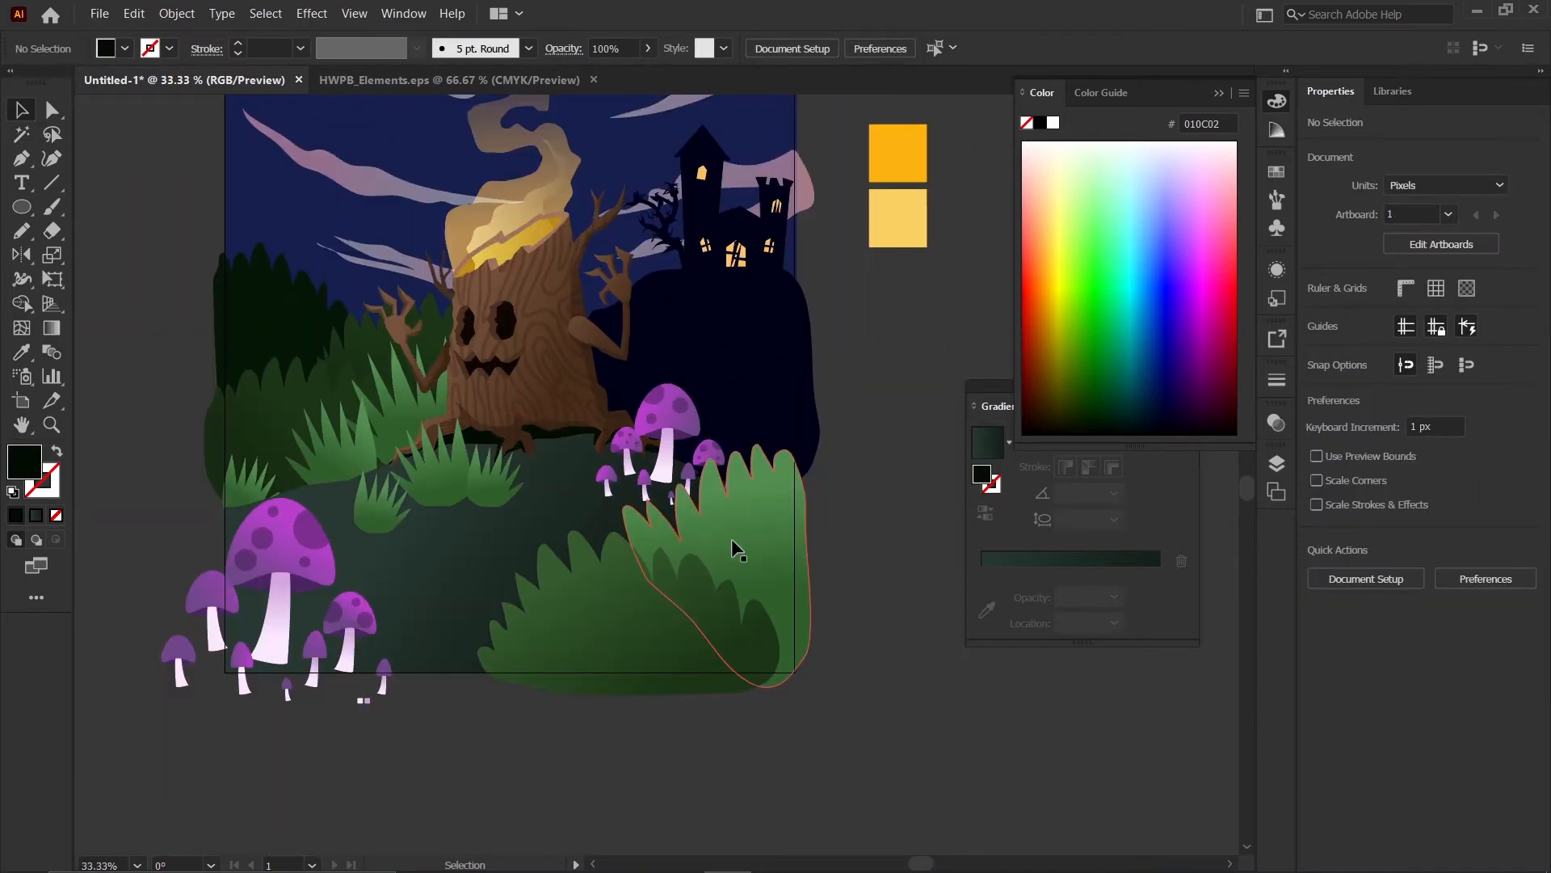
scroll(582, 457, up, 1)
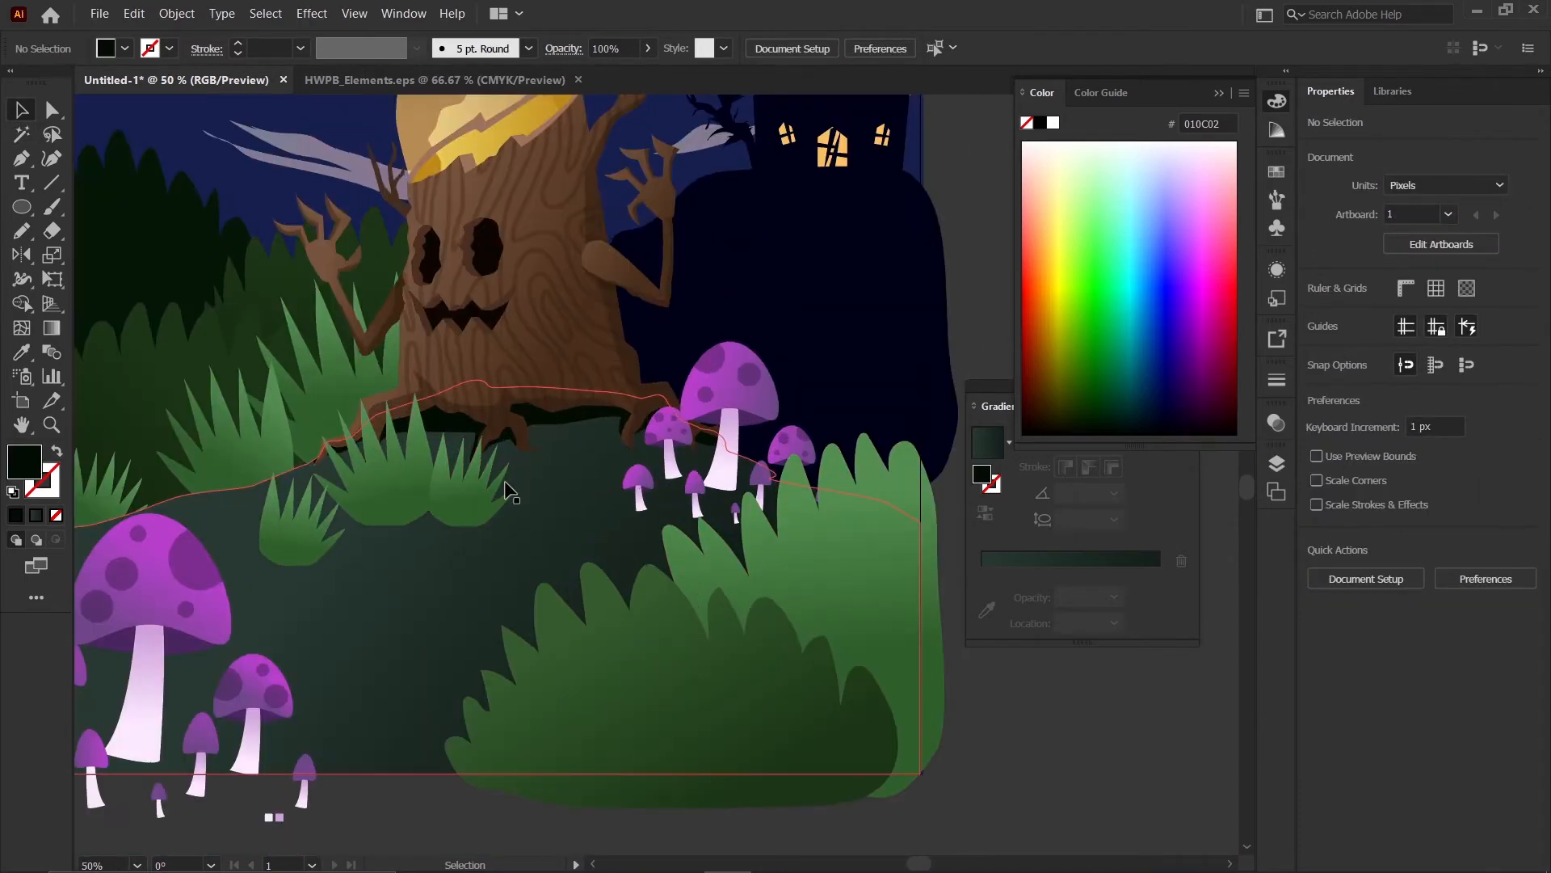
scroll(502, 477, down, 1)
scroll(533, 420, up, 1)
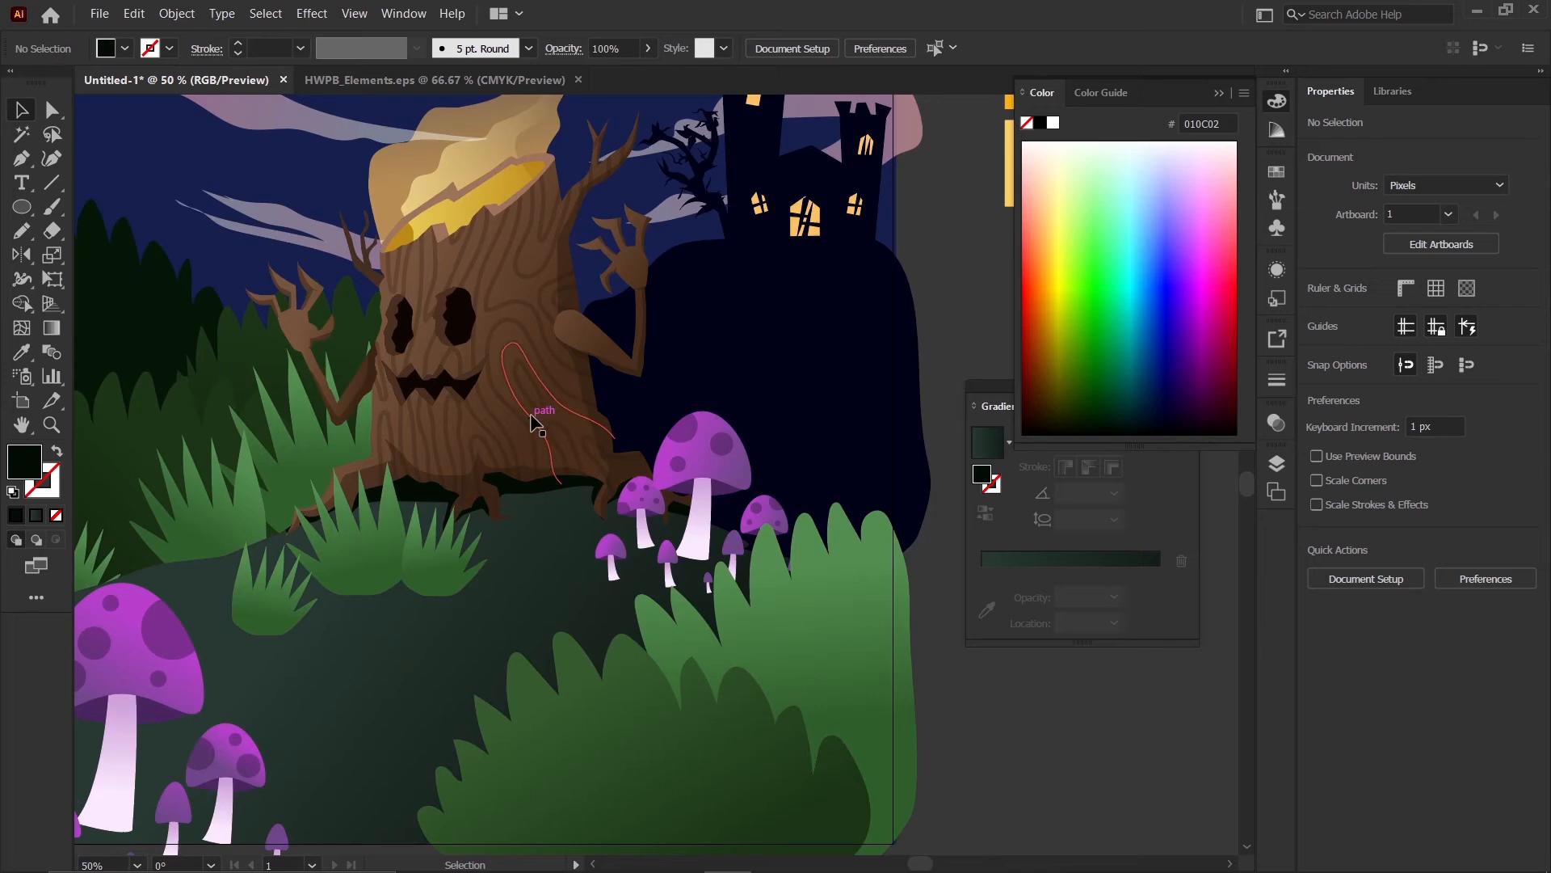
key(n)
scroll(517, 243, down, 1)
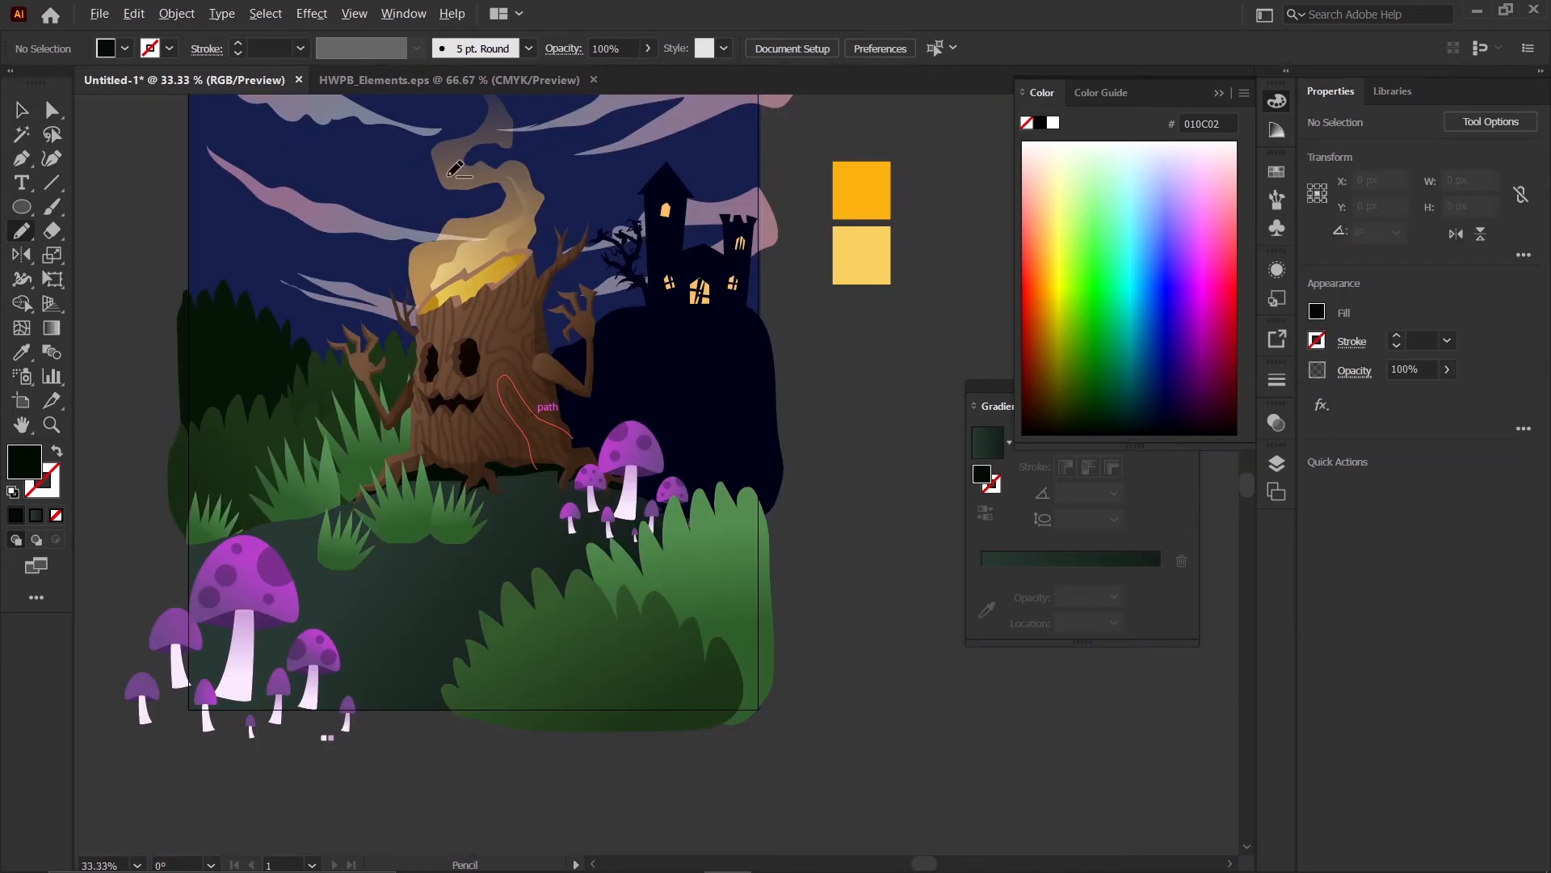
scroll(495, 312, up, 2)
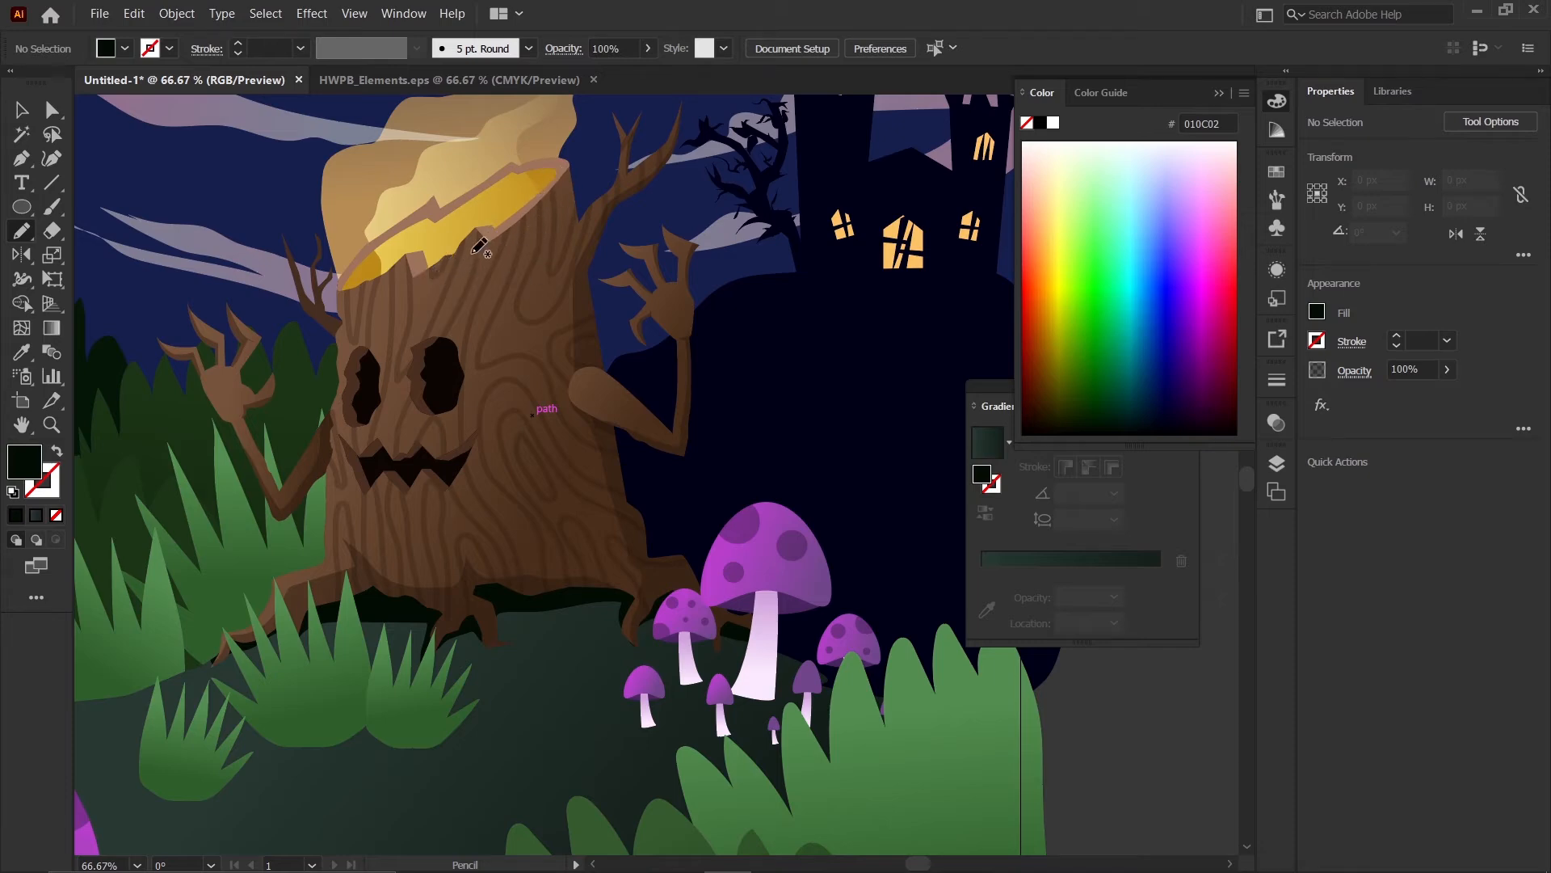
scroll(566, 733, up, 1)
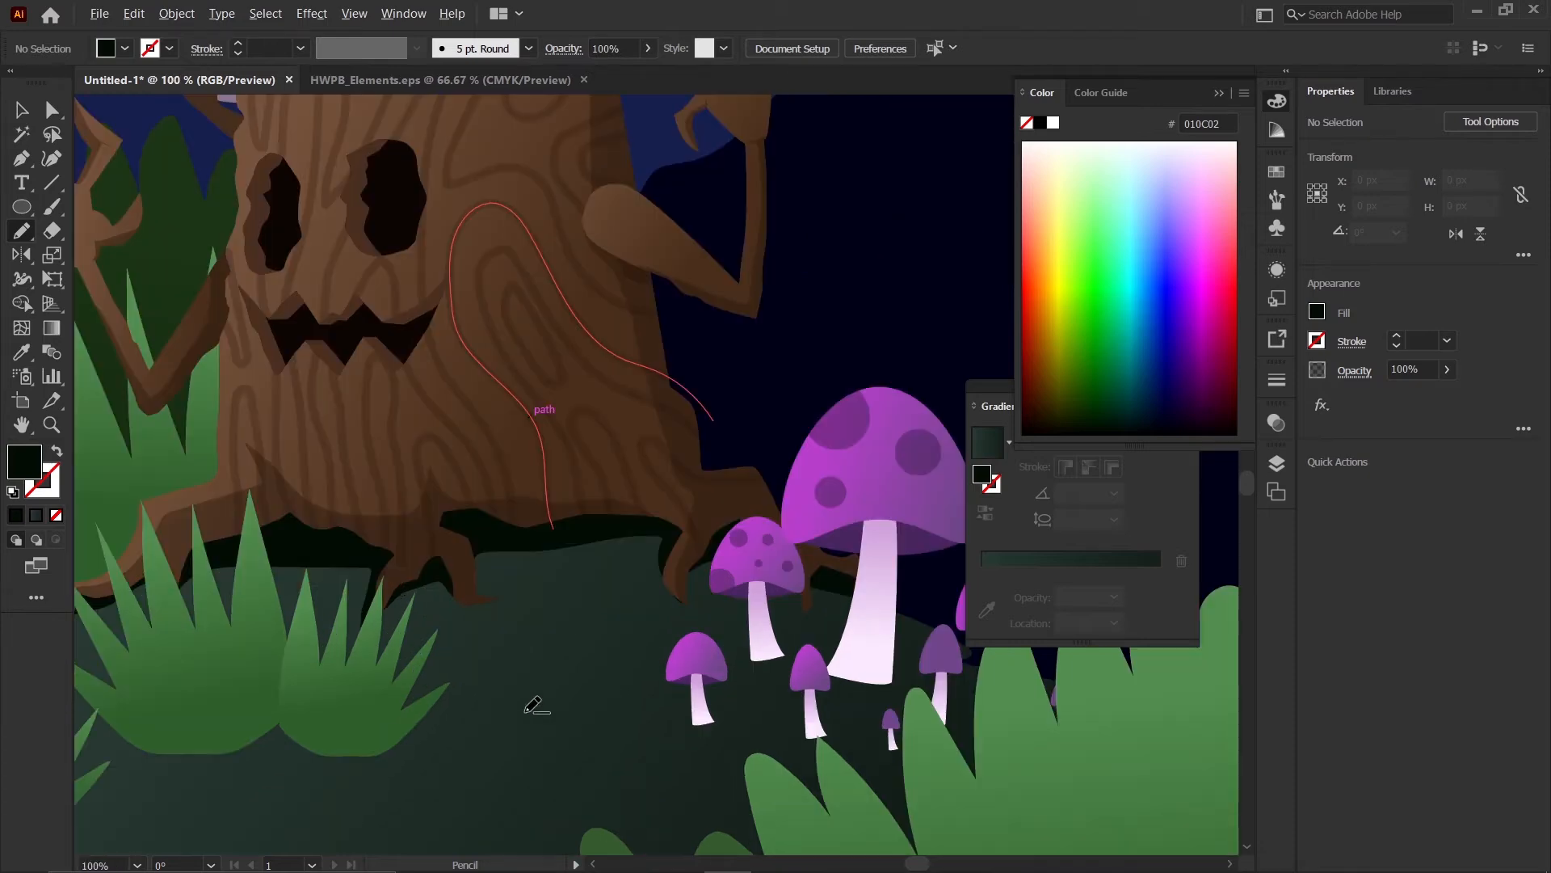
scroll(363, 606, down, 1)
scroll(283, 615, up, 2)
scroll(183, 586, down, 1)
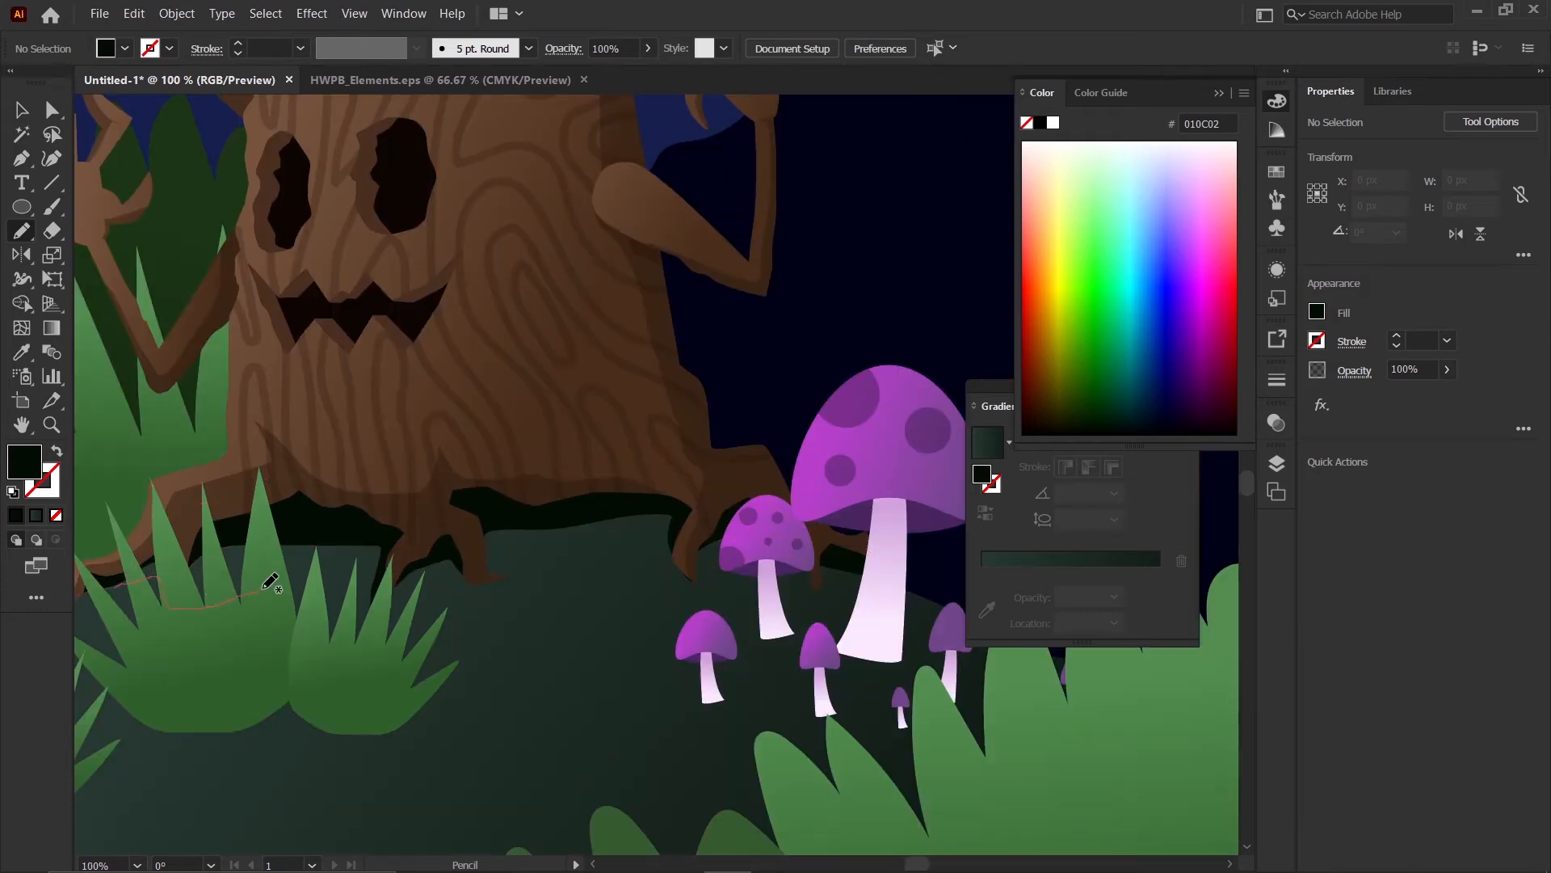
mouse_move(437, 644)
mouse_down()
mouse_move(536, 722)
mouse_move(619, 680)
mouse_up()
mouse_move(792, 573)
mouse_down()
mouse_move(744, 433)
mouse_move(530, 355)
mouse_move(223, 392)
mouse_up()
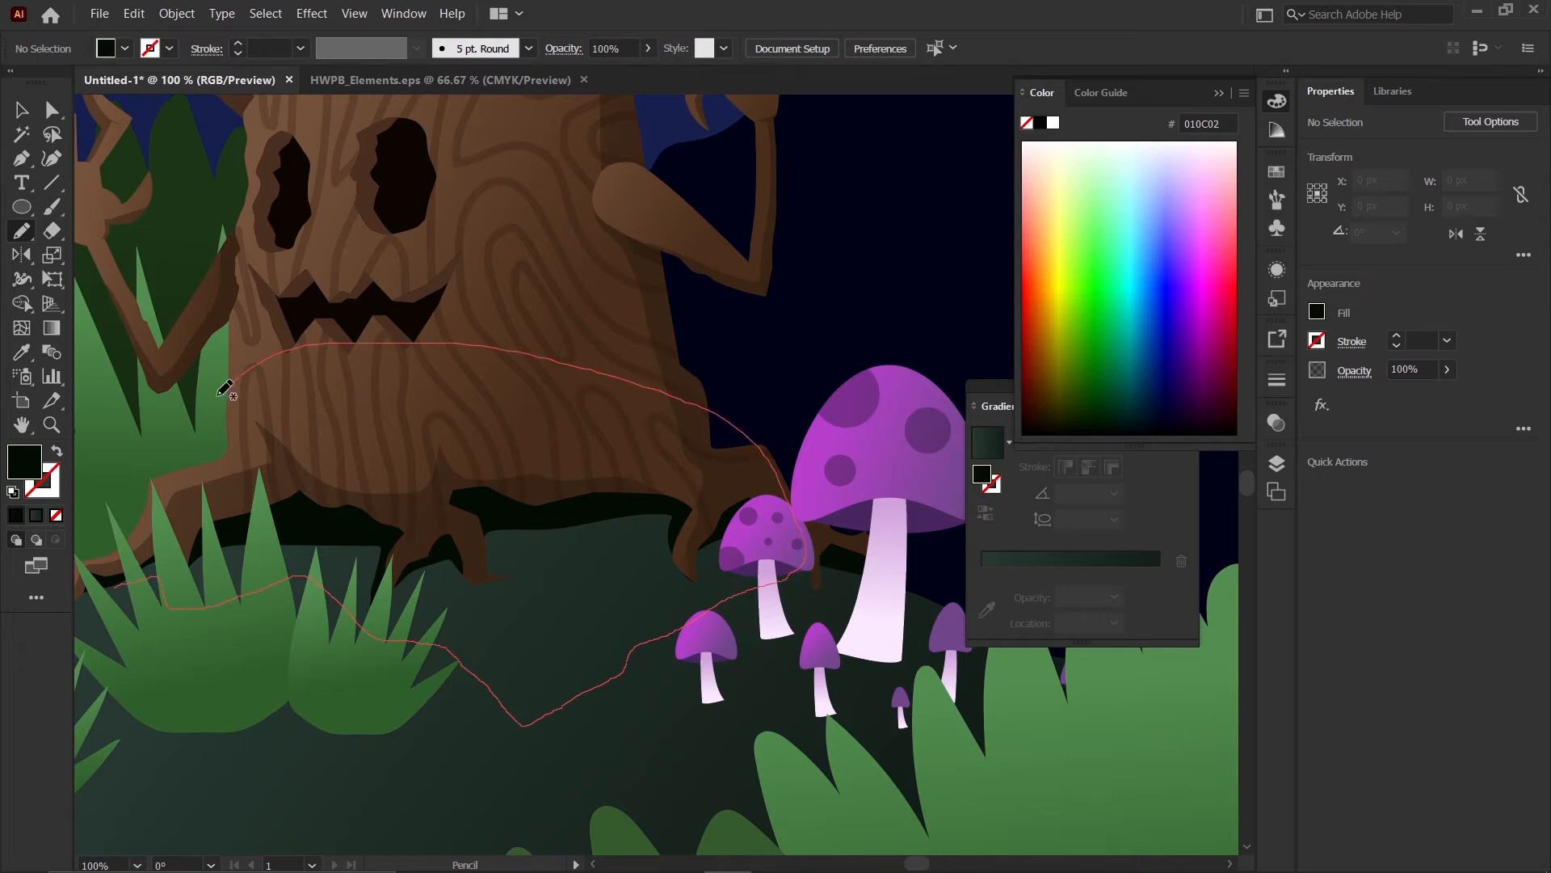
drag(115, 579, 117, 579)
- Fill the new shadow shape with the very dark green 010C02 and set its opacity to 40%
scroll(327, 517, down, 1)
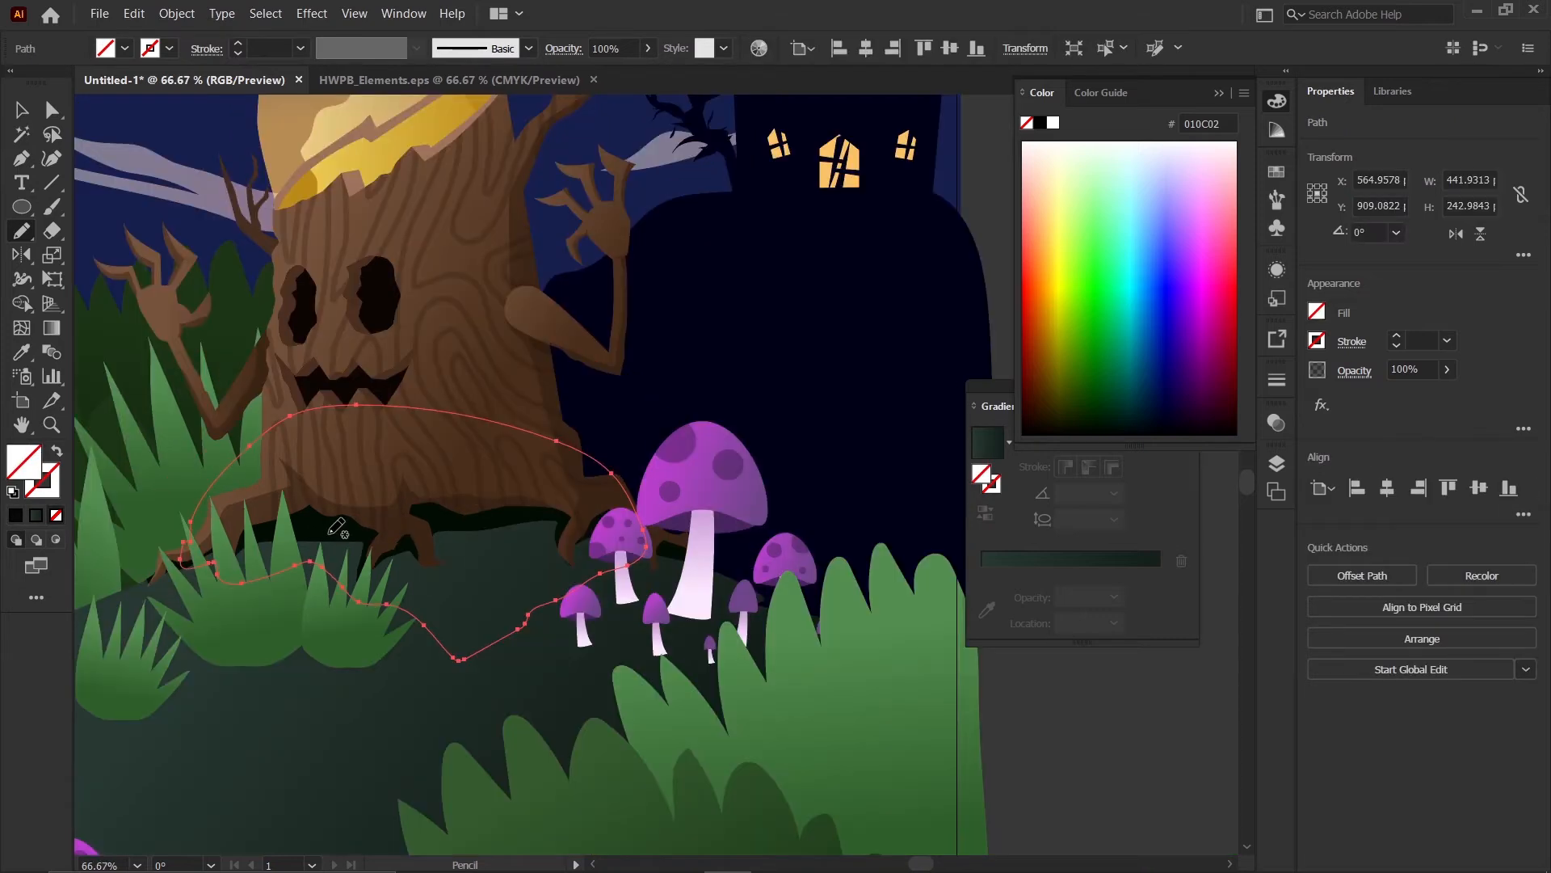
key(i)
click(465, 525)
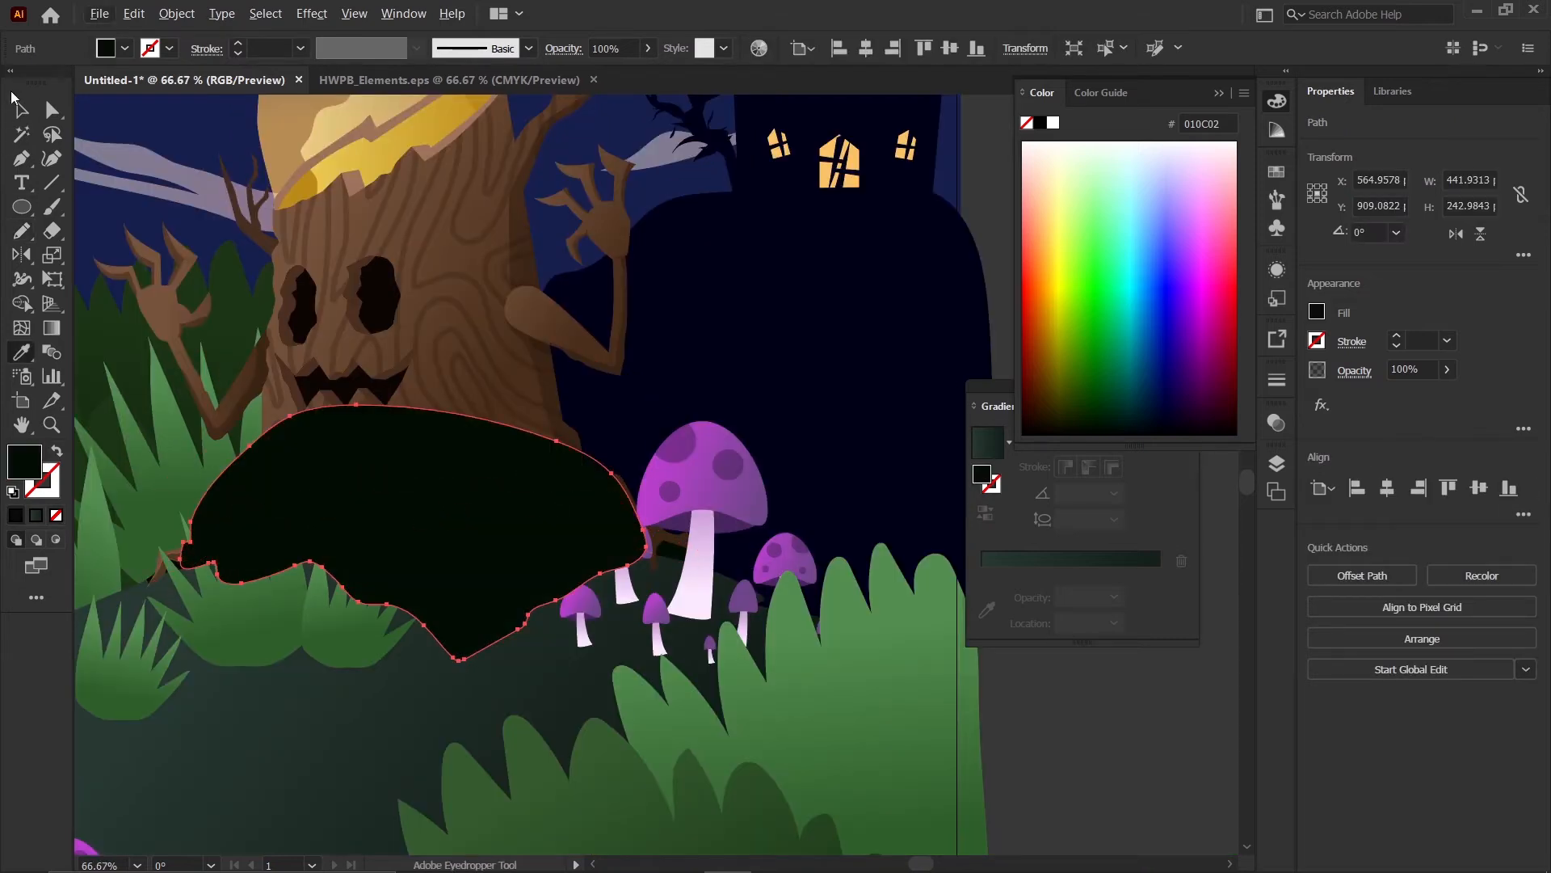
click(13, 98)
click(650, 48)
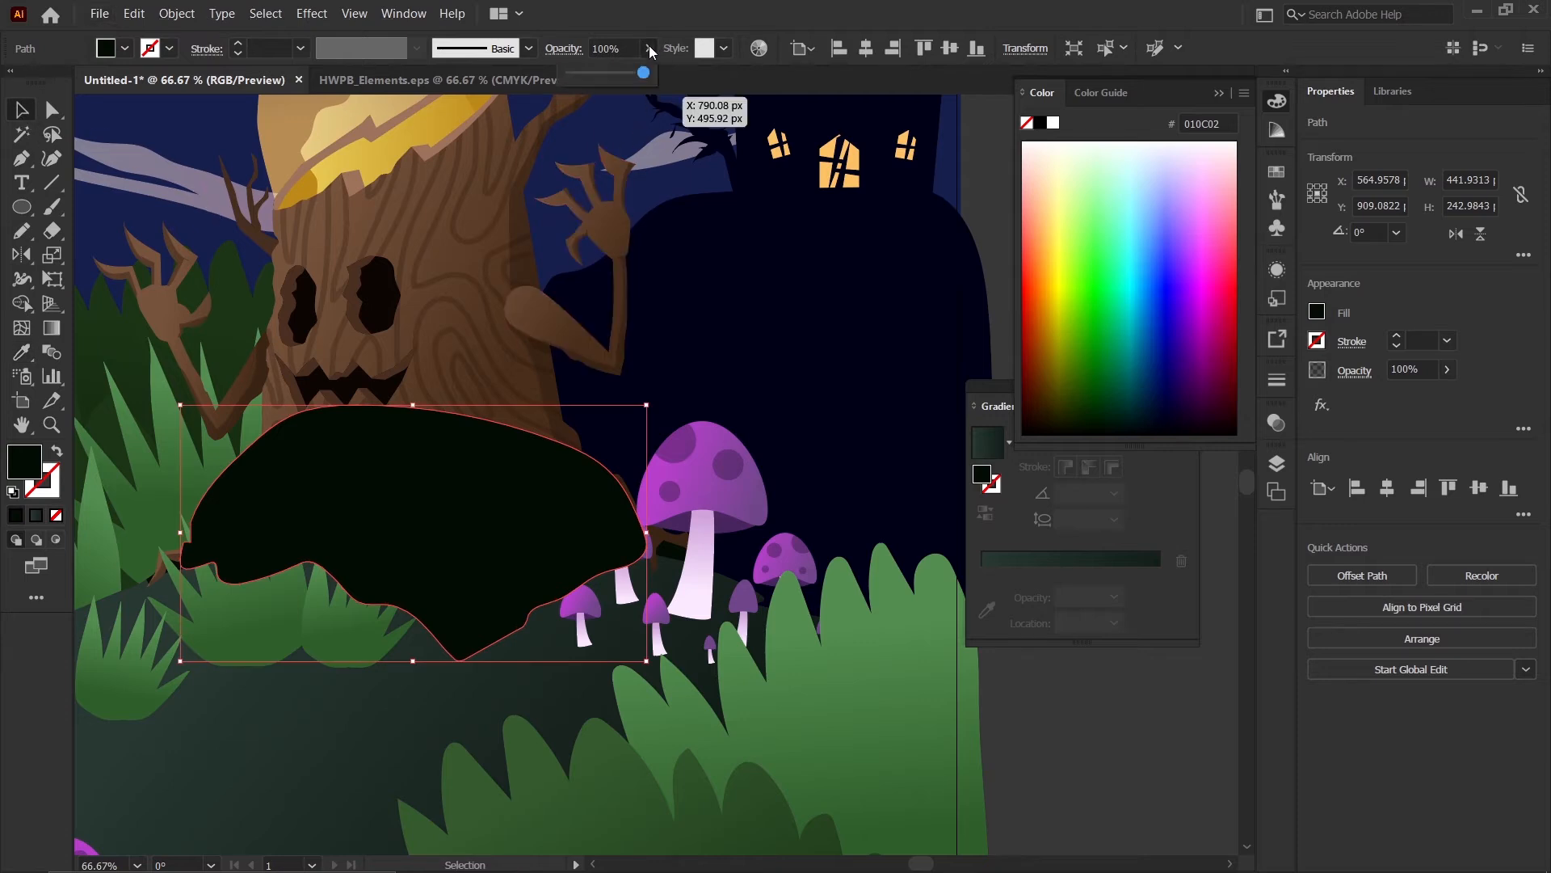
drag(599, 70, 599, 69)
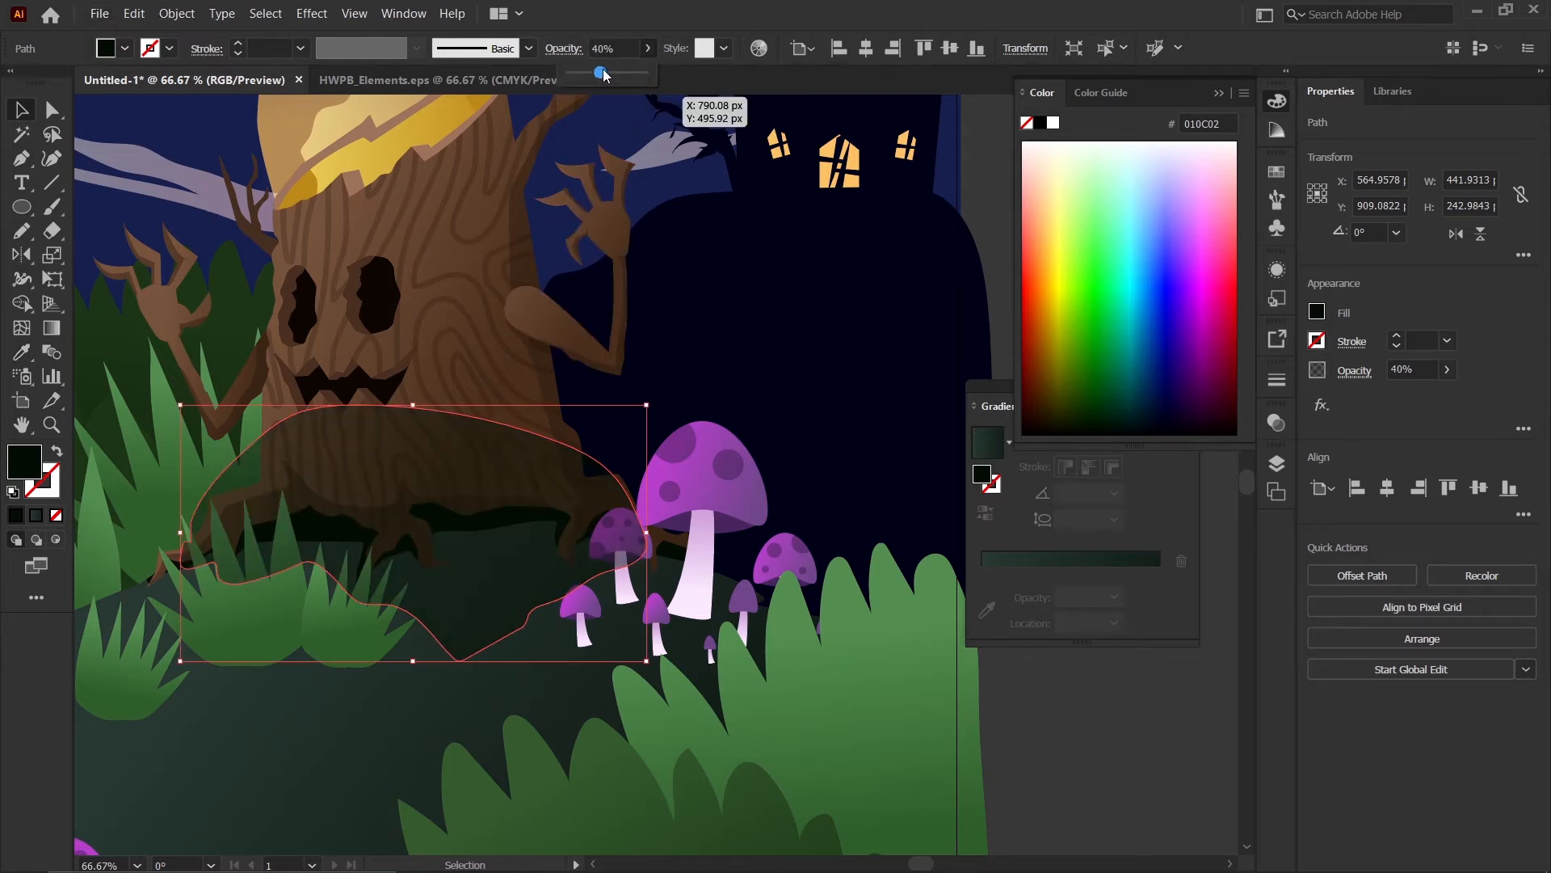
click(28, 111)
scroll(598, 309, down, 2)
click(856, 519)
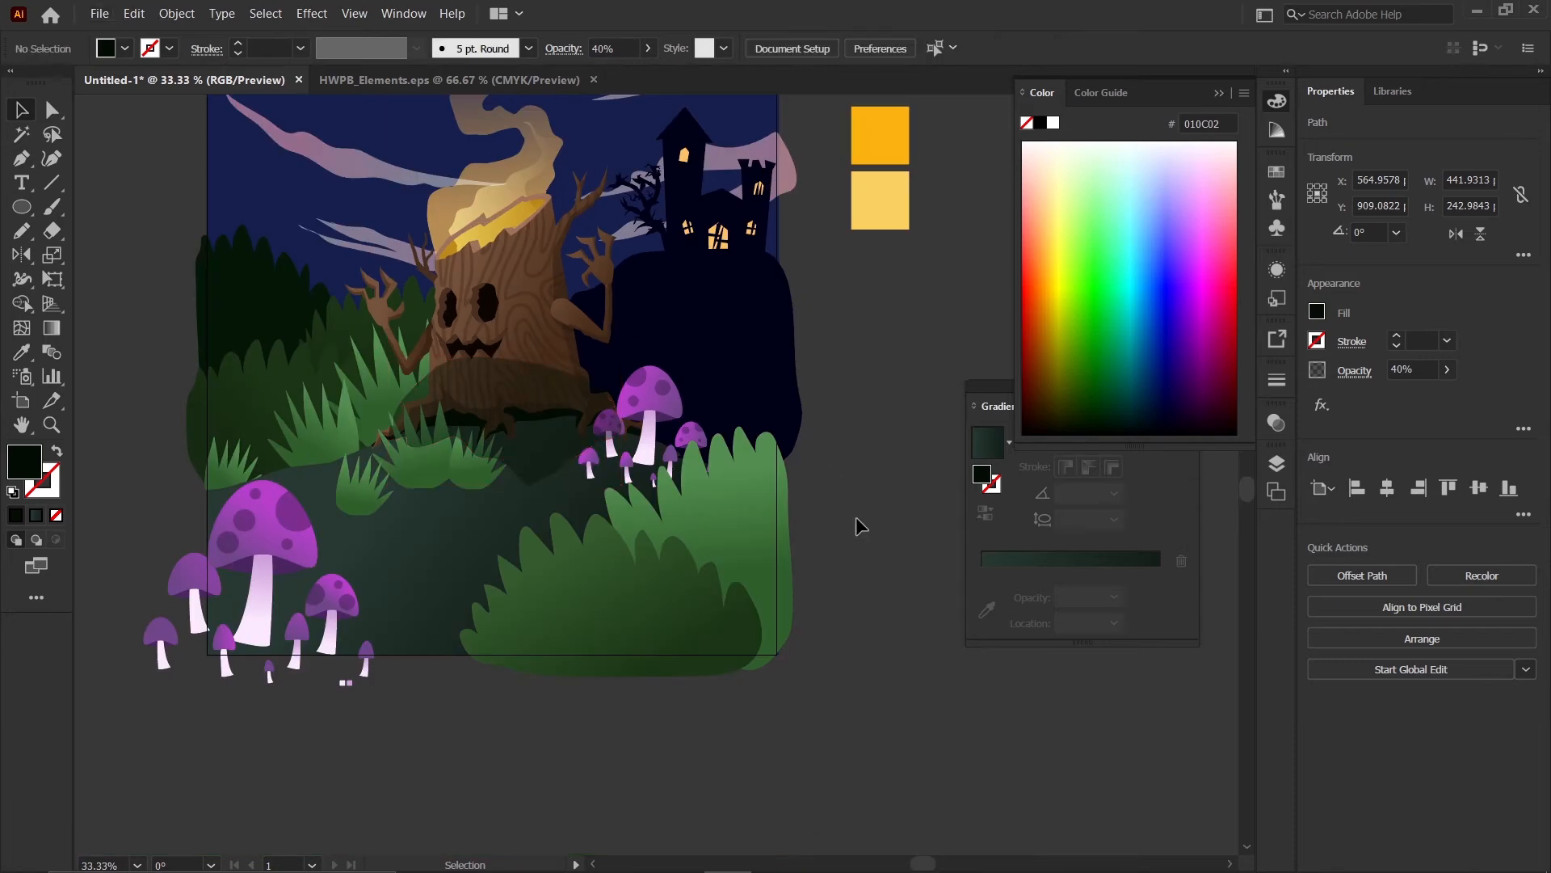
- Move the semi-transparent tree shadow behind the tree, grass and mushrooms, directly in front of the ground
scroll(614, 469, up, 2)
click(488, 415)
key(ctrl+x)
click(485, 473)
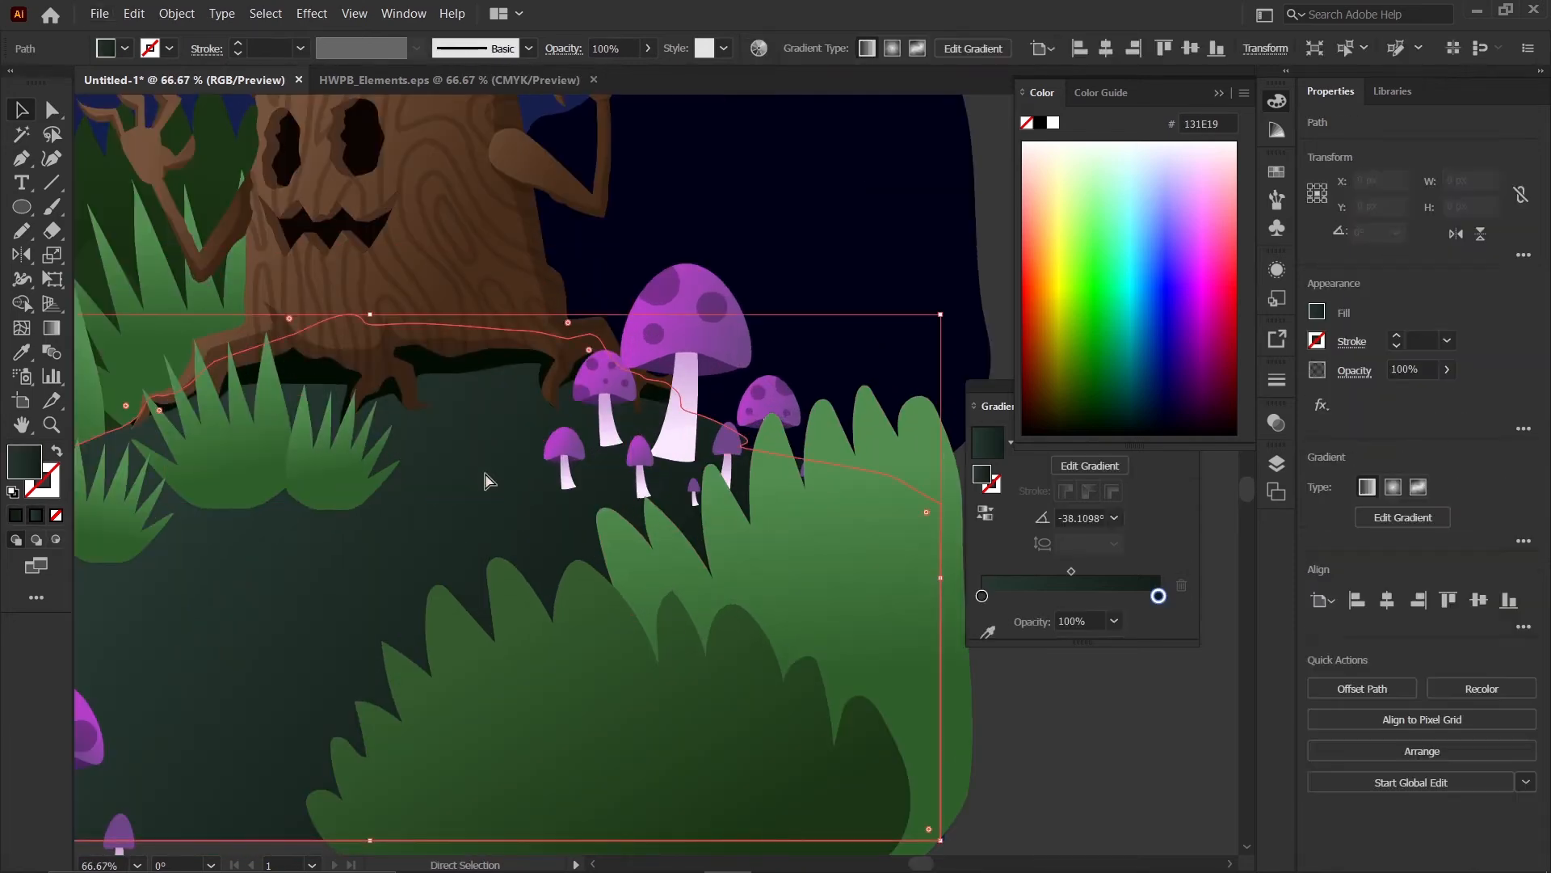
key(ctrl+f)
- Trim away the part of the semi-transparent shadow that extends above the ground with the Shape Builder tool
scroll(794, 647, down, 2)
scroll(503, 547, up, 2)
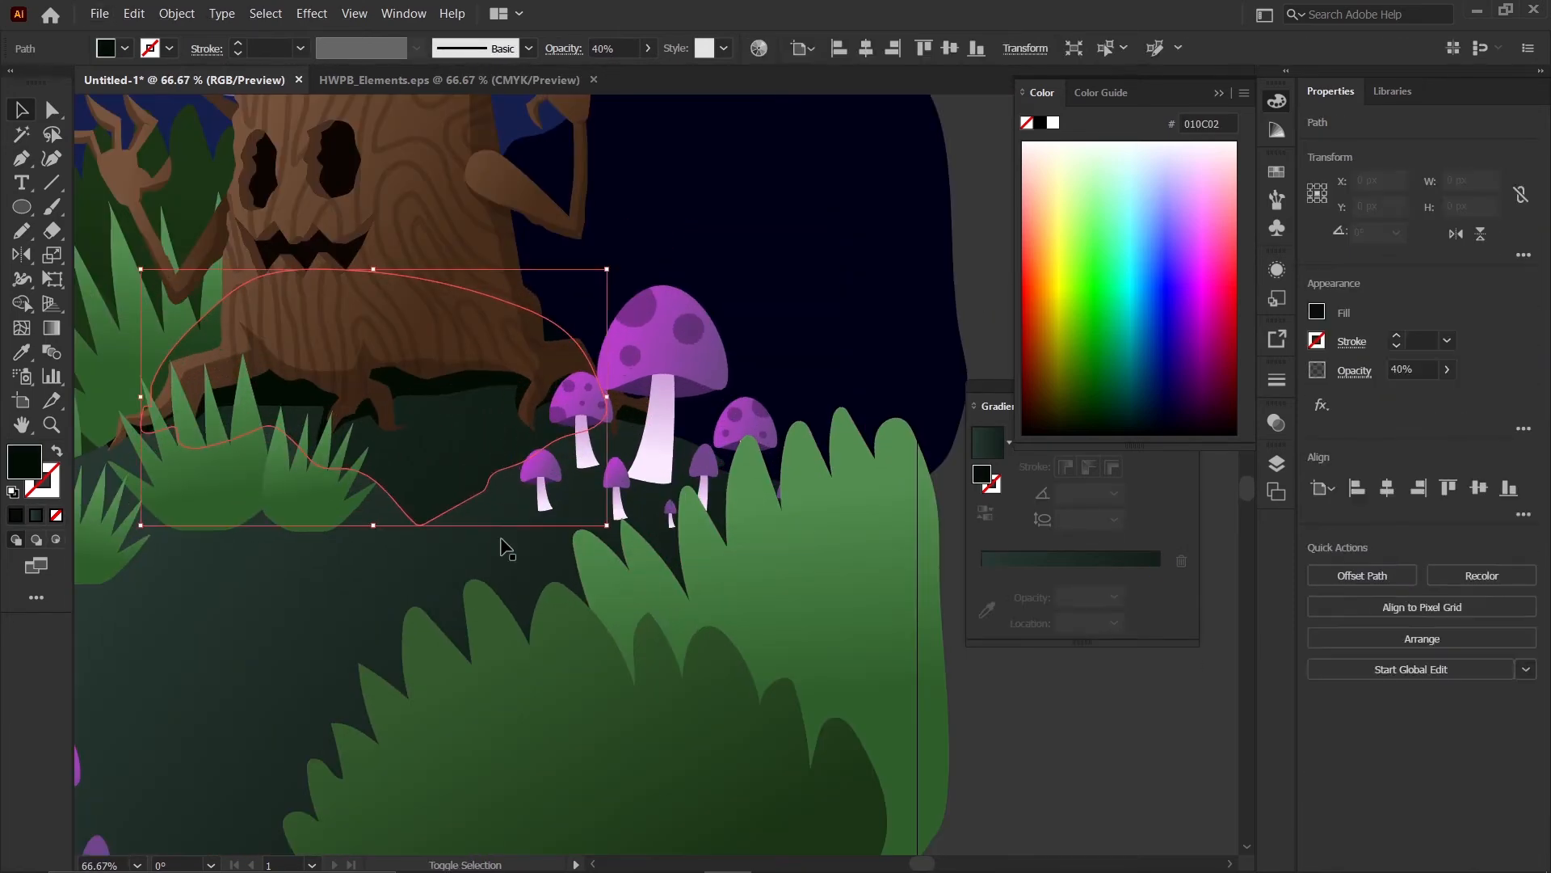
shift+click(508, 550)
key(shift+m)
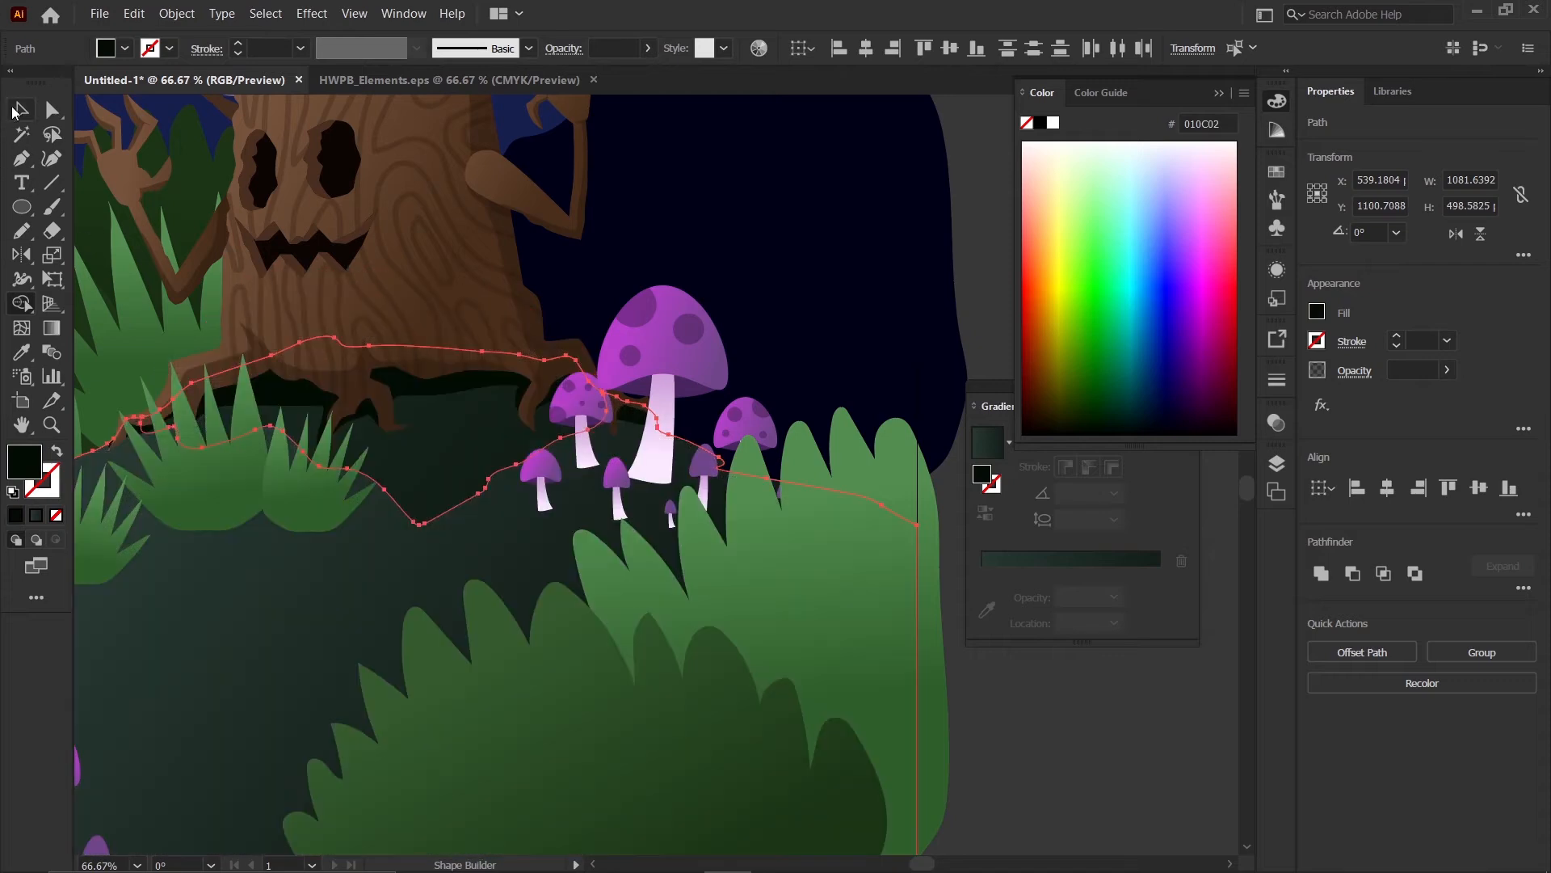
click(14, 109)
scroll(554, 339, down, 3)
click(797, 615)
scroll(764, 614, down, 2)
scroll(768, 546, up, 1)
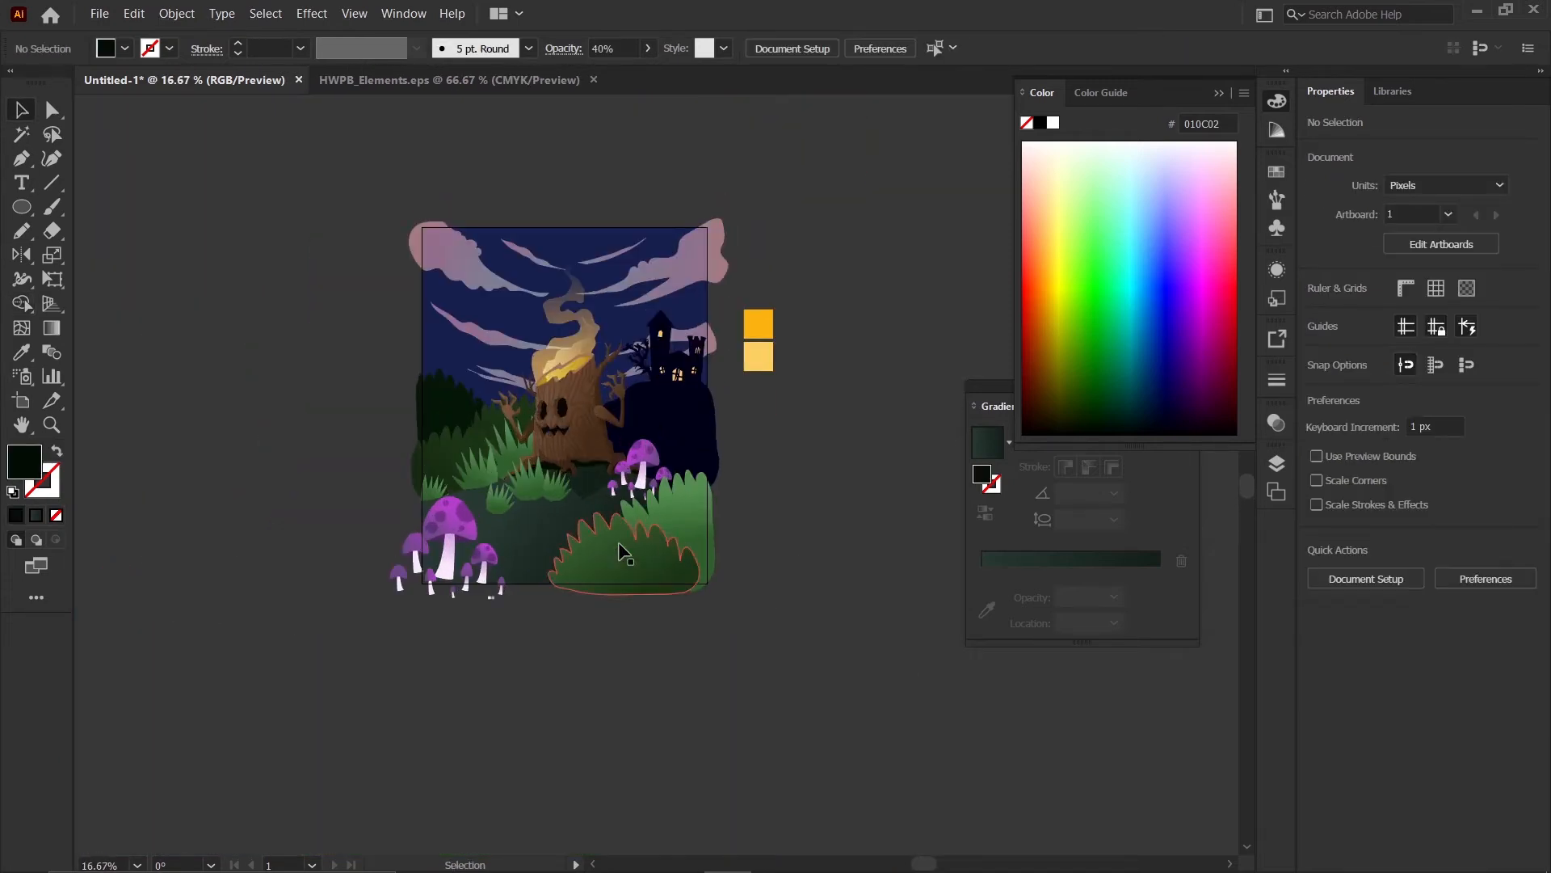
- Examine the ground, grass tufts and tree base for places that still need cast shadows
scroll(610, 542, up, 2)
drag(531, 437, 529, 441)
click(637, 702)
scroll(607, 635, up, 1)
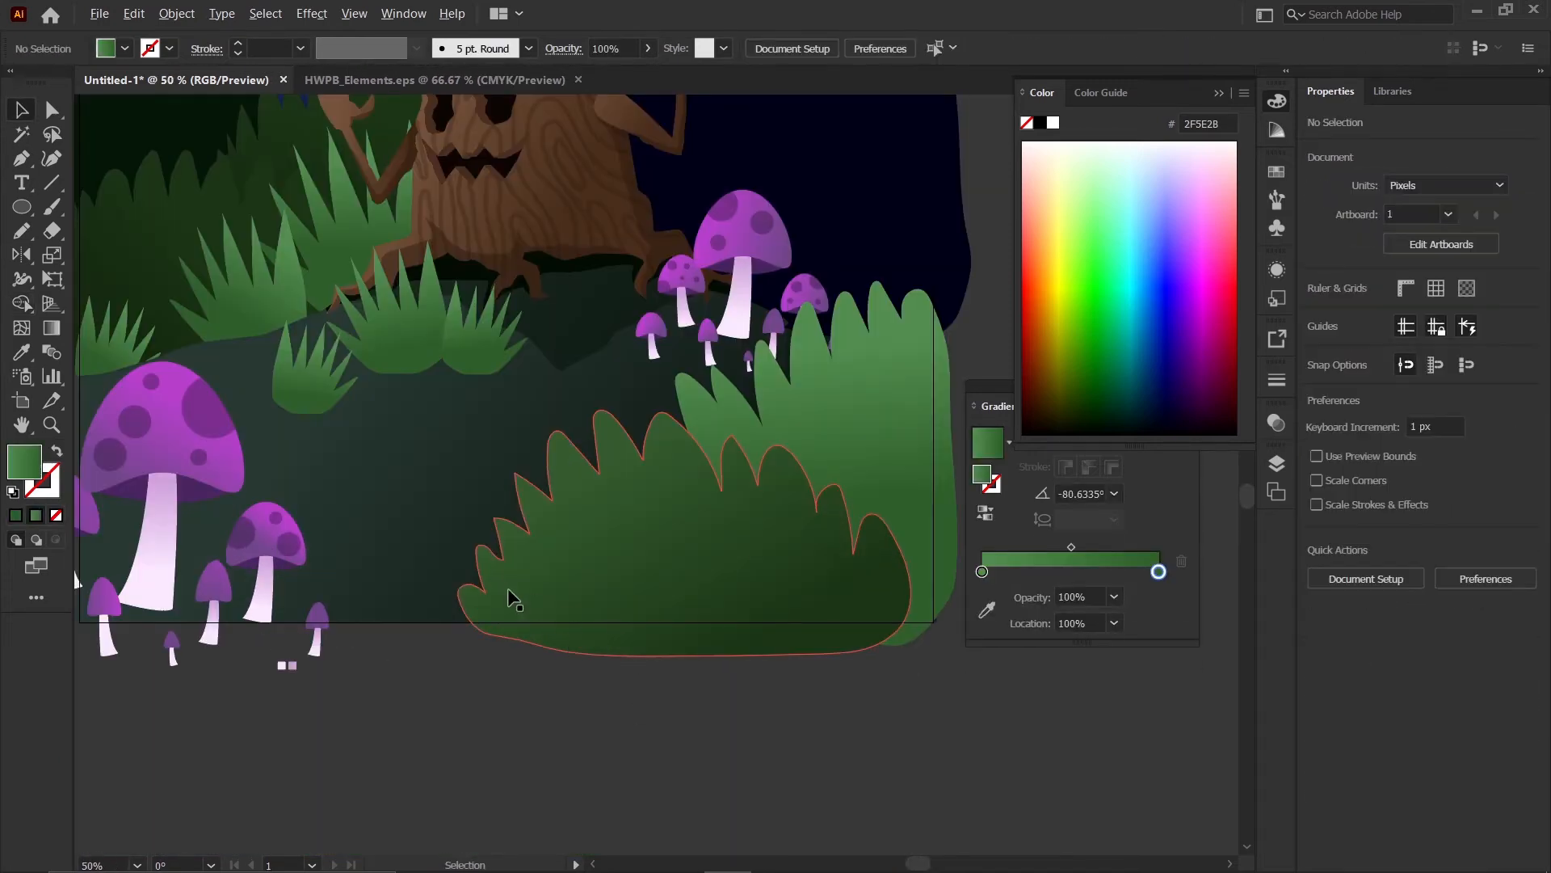
scroll(508, 601, down, 1)
scroll(477, 486, up, 1)
scroll(422, 450, down, 1)
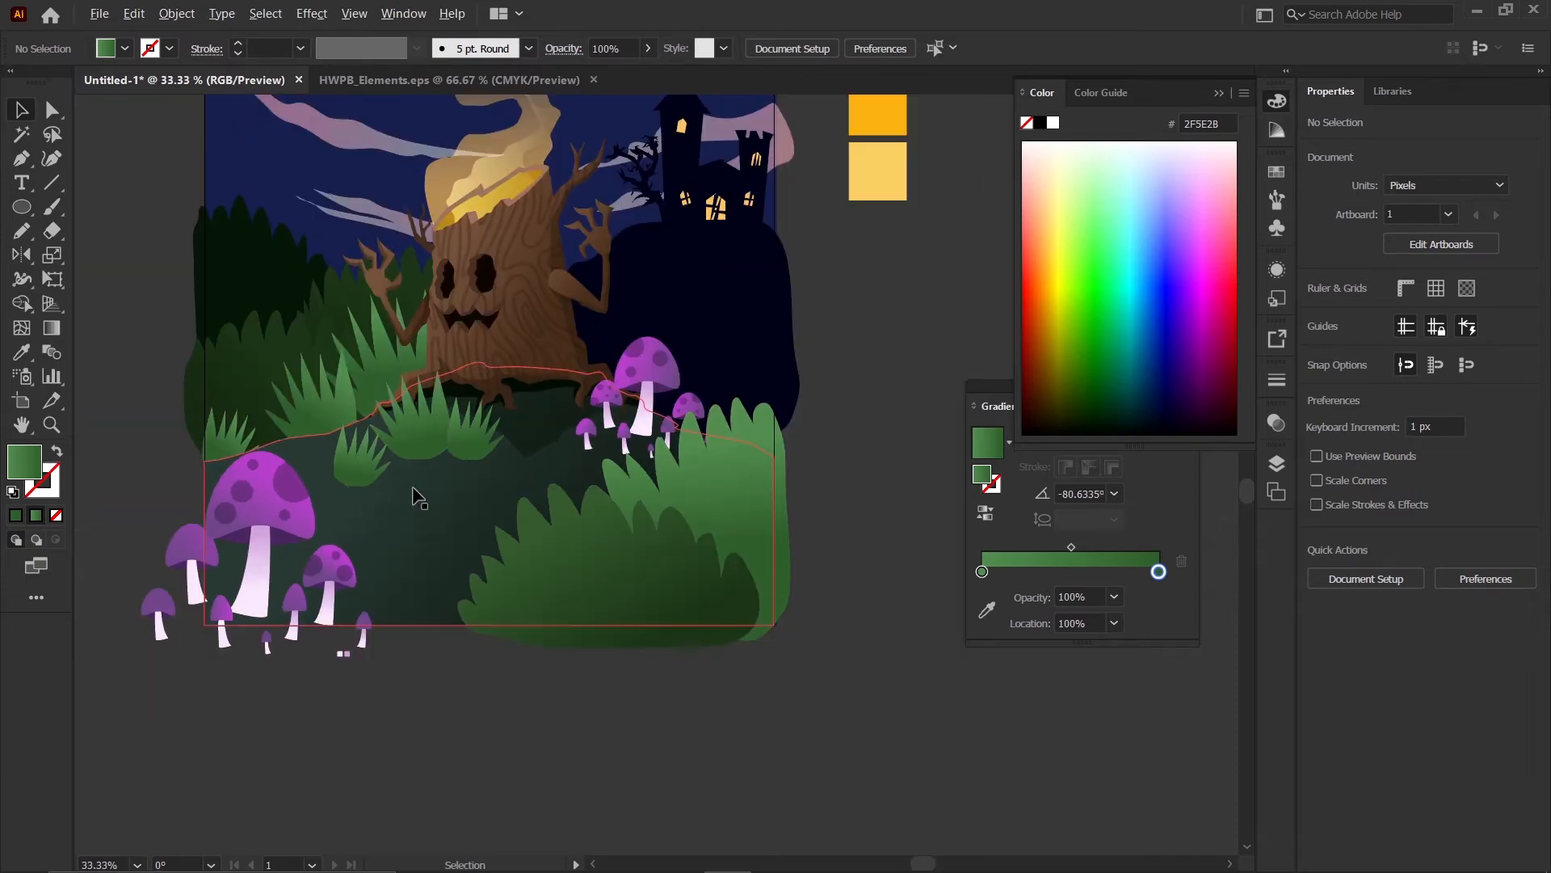
scroll(415, 495, up, 2)
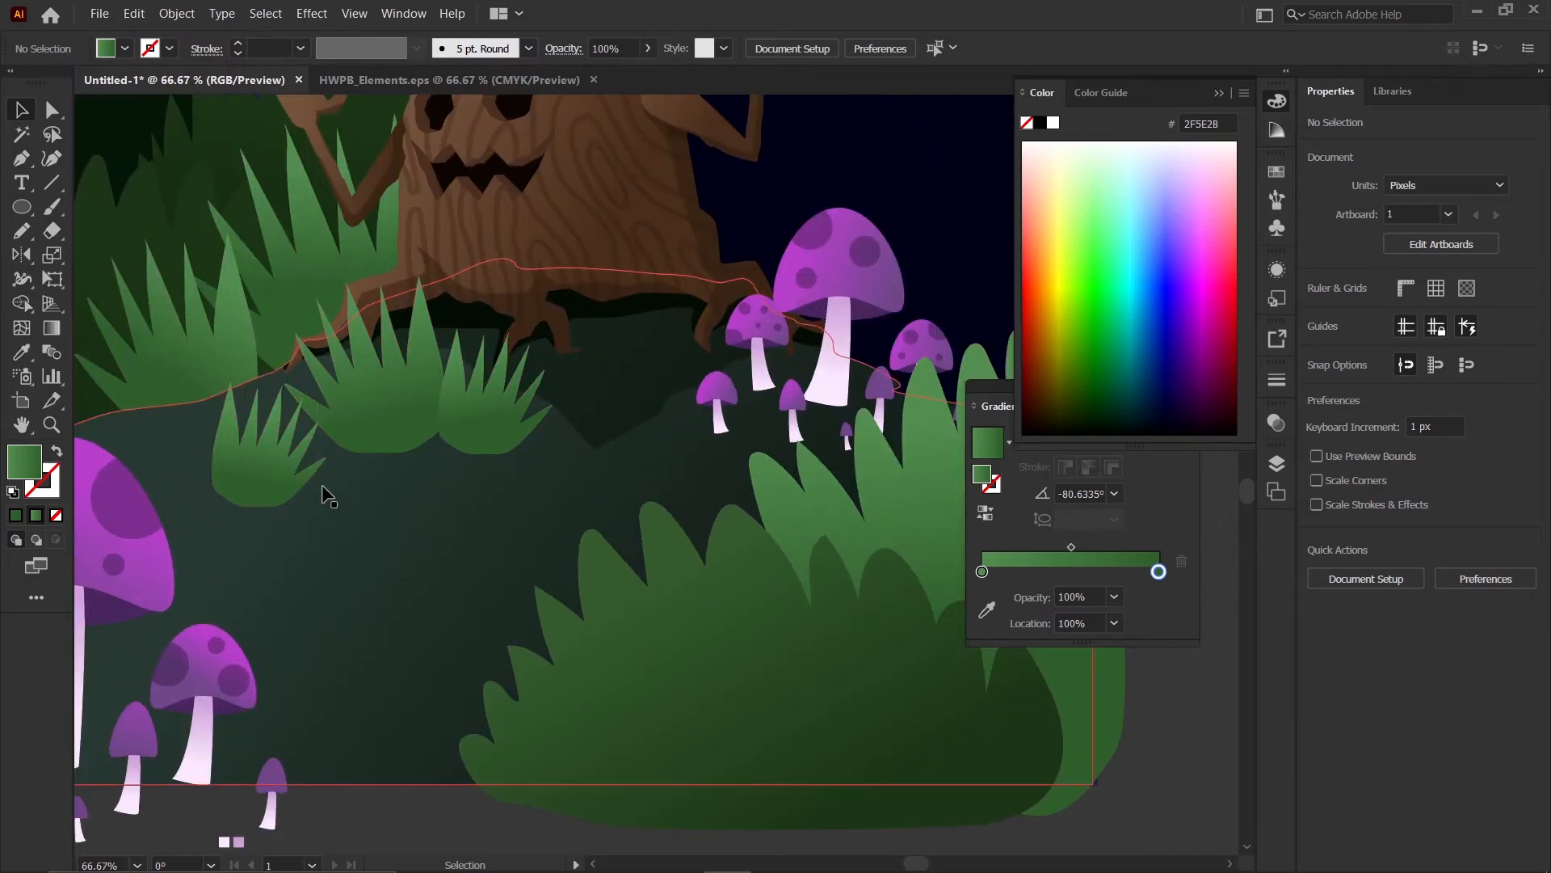
scroll(281, 491, up, 2)
scroll(305, 484, down, 3)
scroll(207, 495, up, 2)
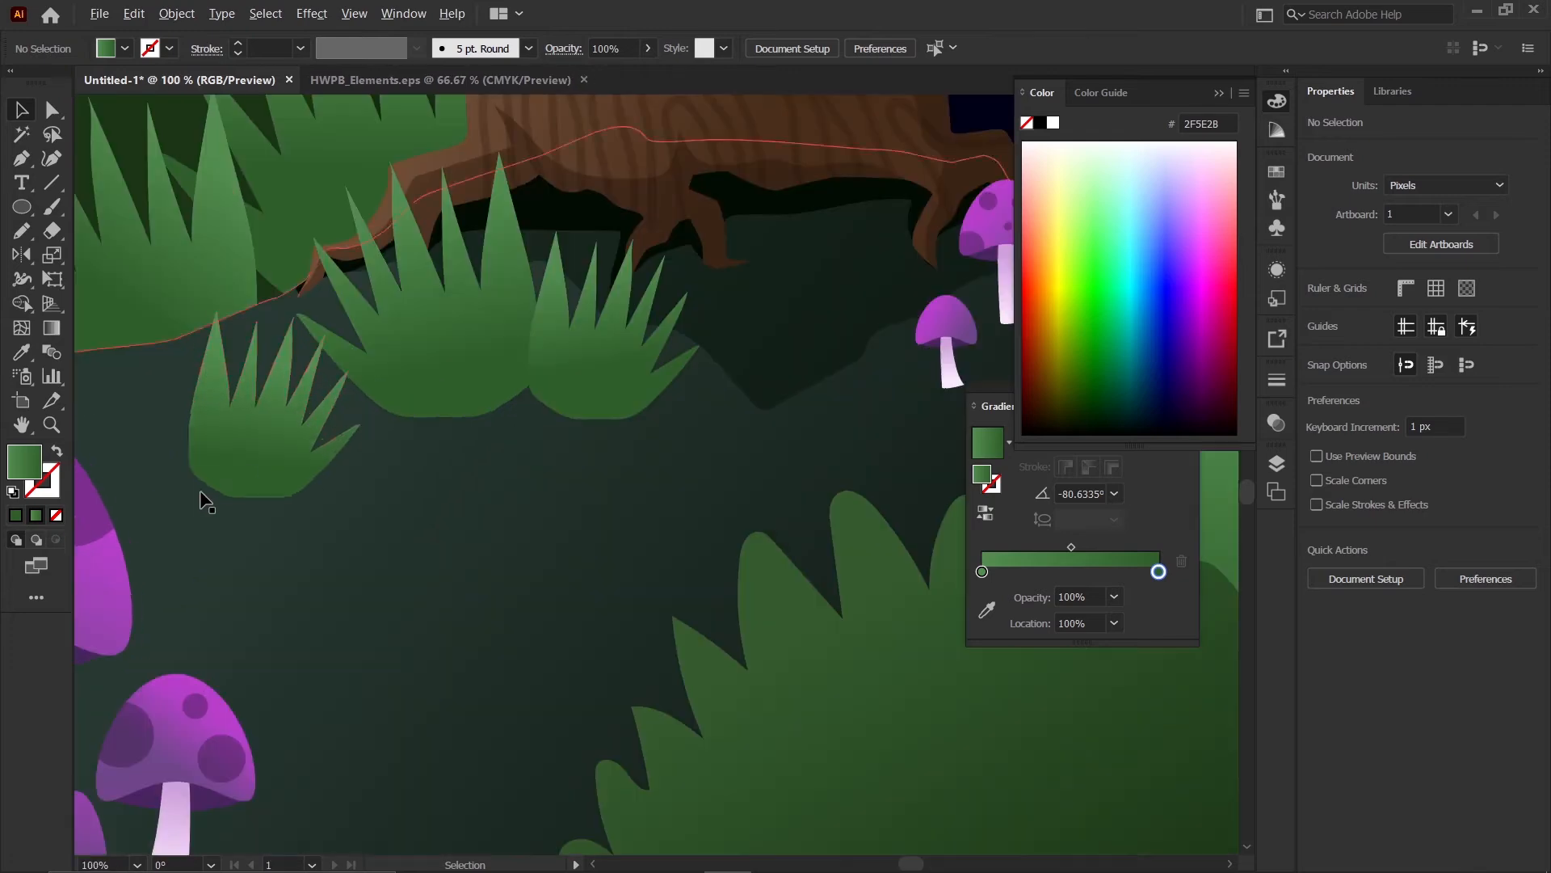
scroll(394, 619, down, 3)
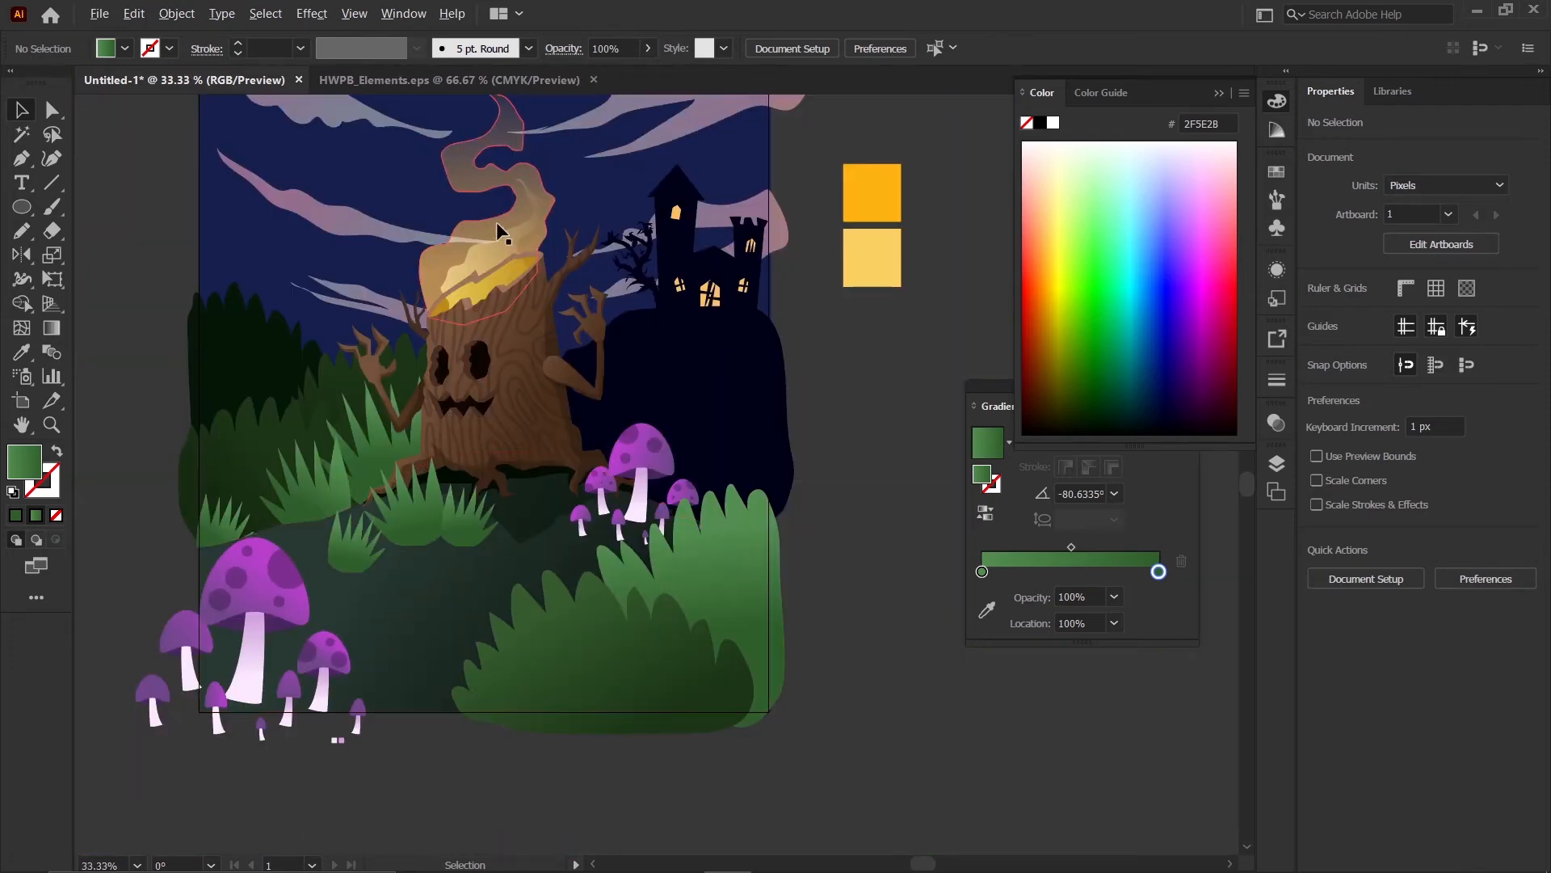
scroll(357, 551, up, 2)
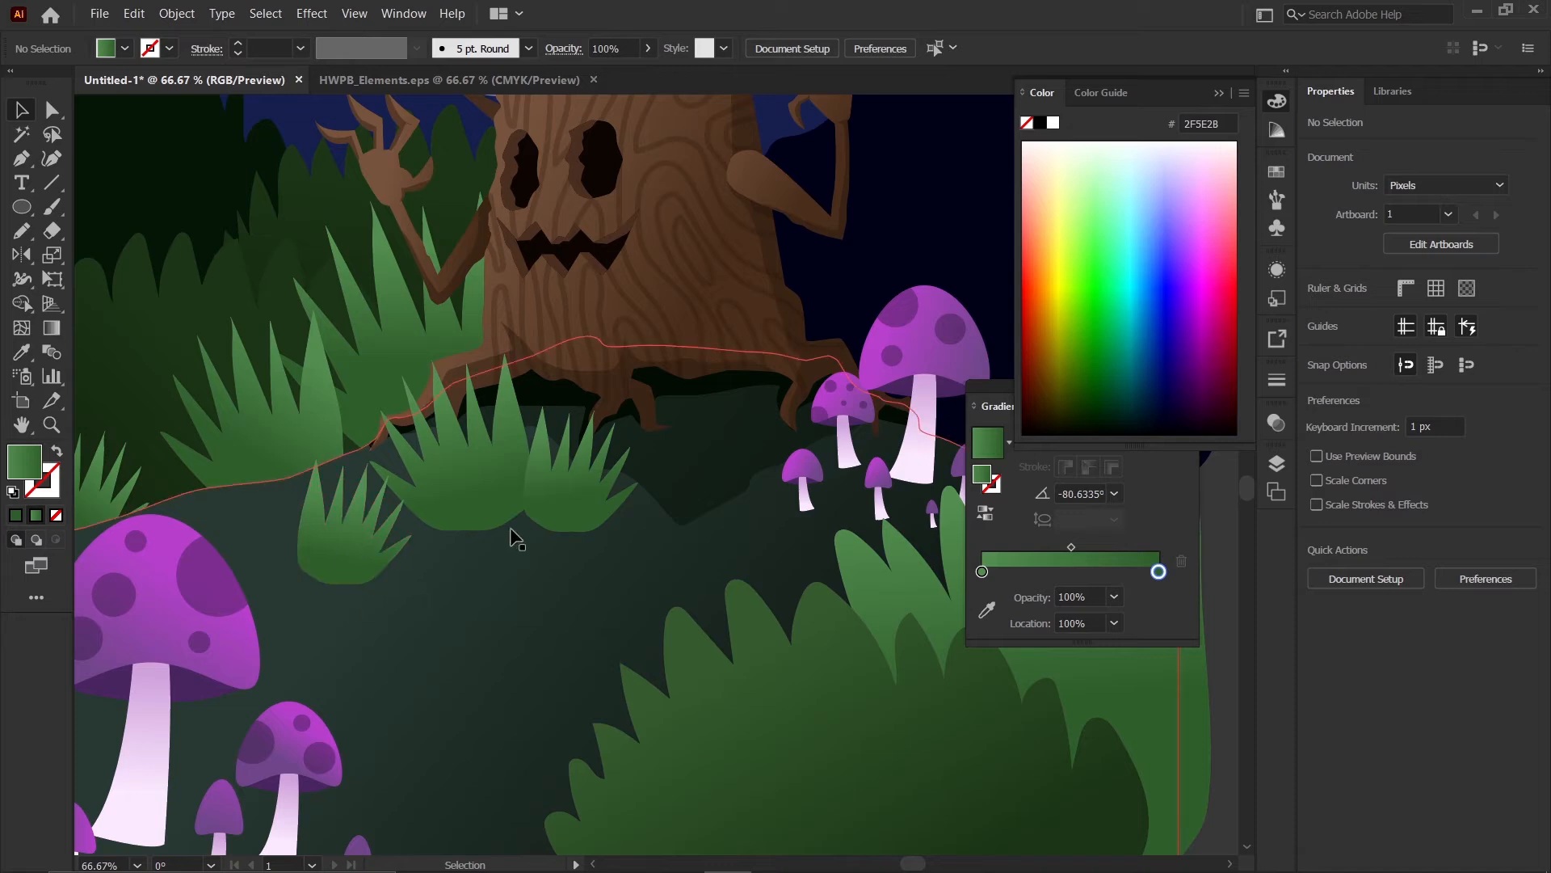
- Draw a closed jagged Pencil outline about 105 px wide and 85 px high beneath the small separate grass tuft
key(n)
scroll(294, 547, up, 4)
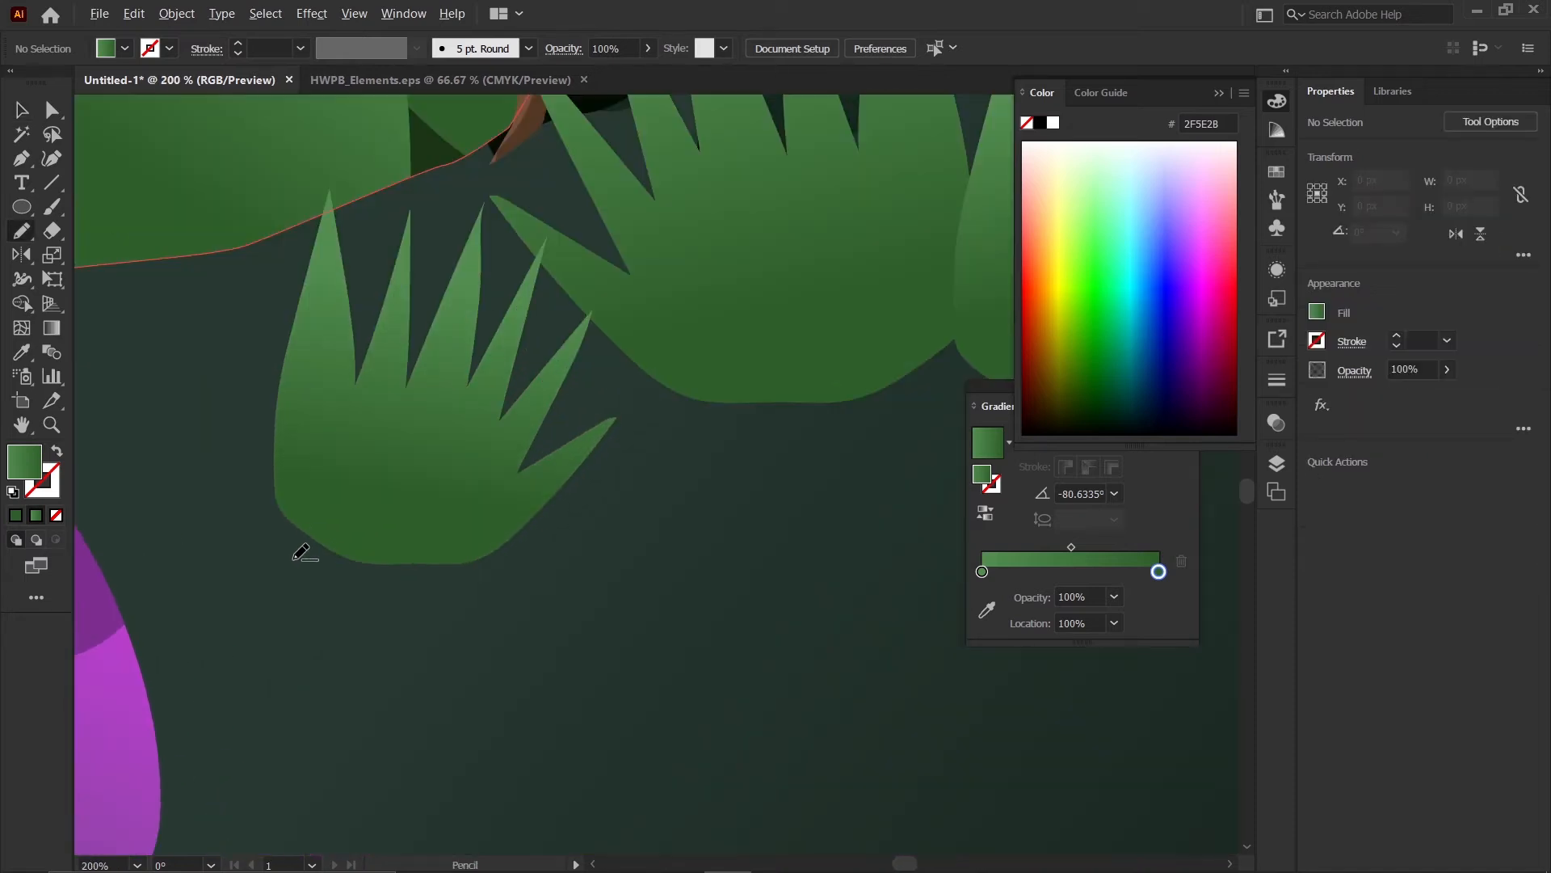
mouse_move(268, 479)
mouse_down()
mouse_move(158, 666)
mouse_move(263, 653)
mouse_move(263, 788)
mouse_move(284, 791)
mouse_move(434, 679)
mouse_move(455, 827)
mouse_move(564, 694)
mouse_move(610, 745)
mouse_move(631, 803)
mouse_move(647, 651)
mouse_move(410, 438)
mouse_up()
drag(299, 458, 272, 478)
scroll(291, 485, down, 4)
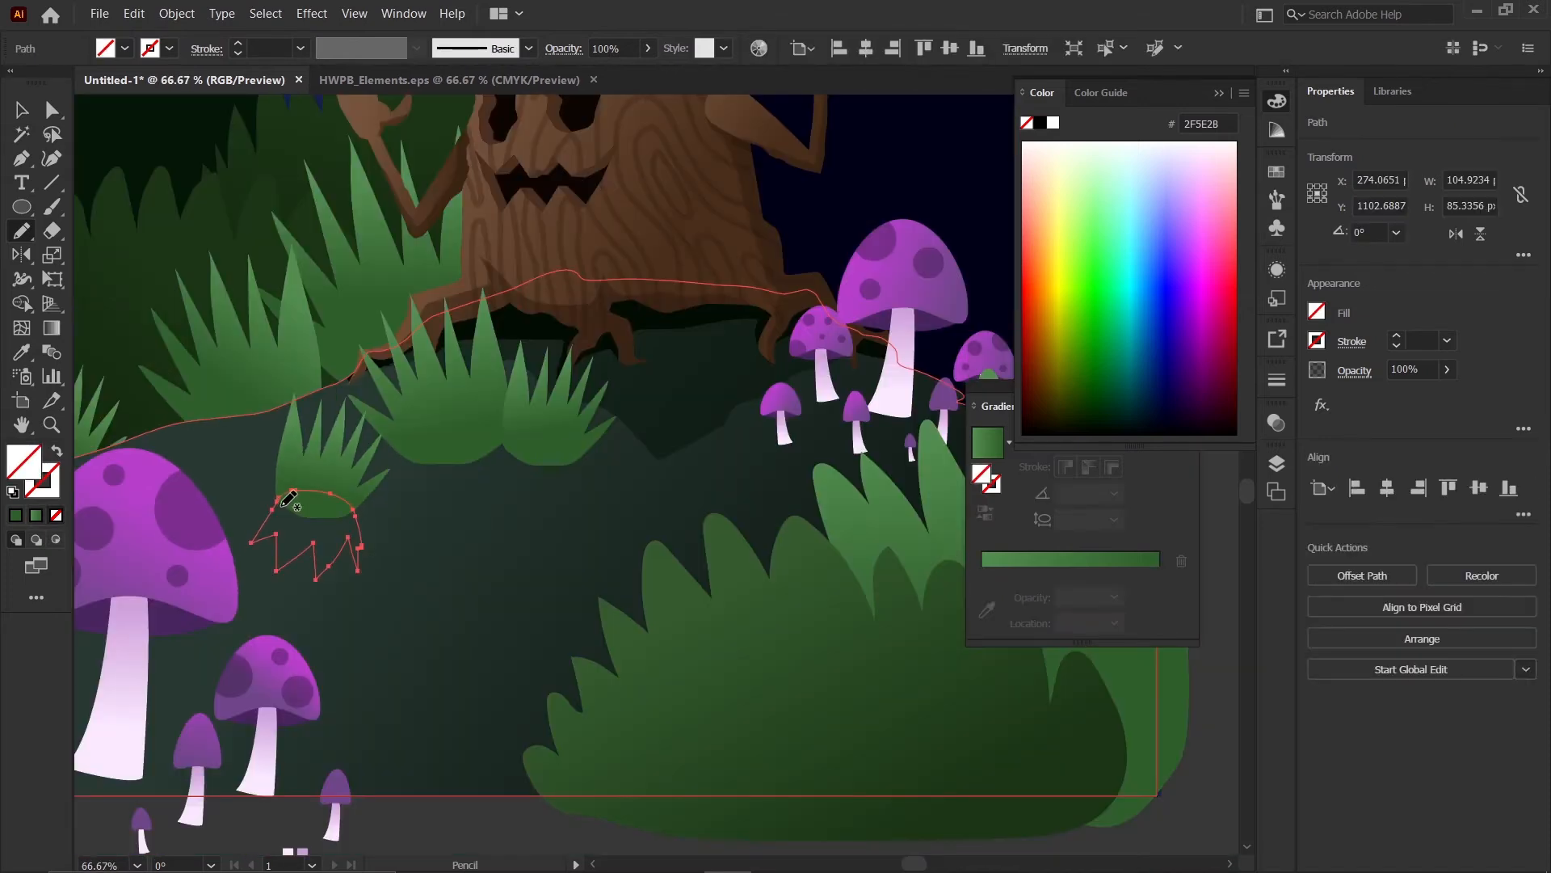
- Copy the tree shadow's 010C02 fill and 40% opacity onto the small tuft's jagged shape
key(i)
click(636, 394)
click(21, 112)
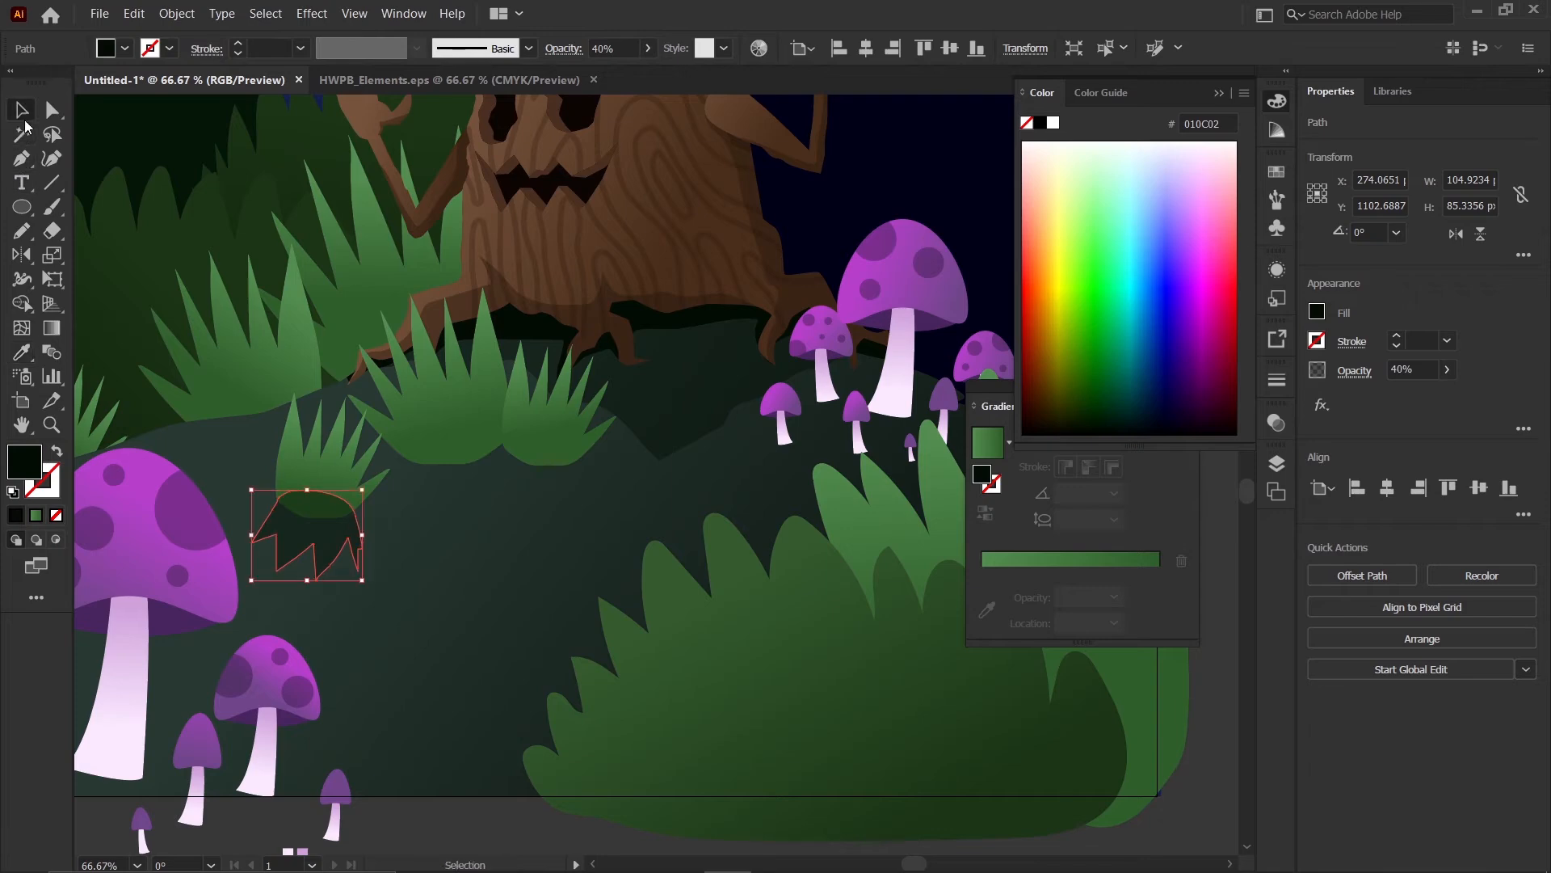
scroll(226, 284, down, 2)
click(526, 705)
- Reshape the small tuft's shadow to about 140 px high, rotated to 344.59° and shifted slightly left beneath the grass
scroll(228, 374, up, 3)
click(291, 453)
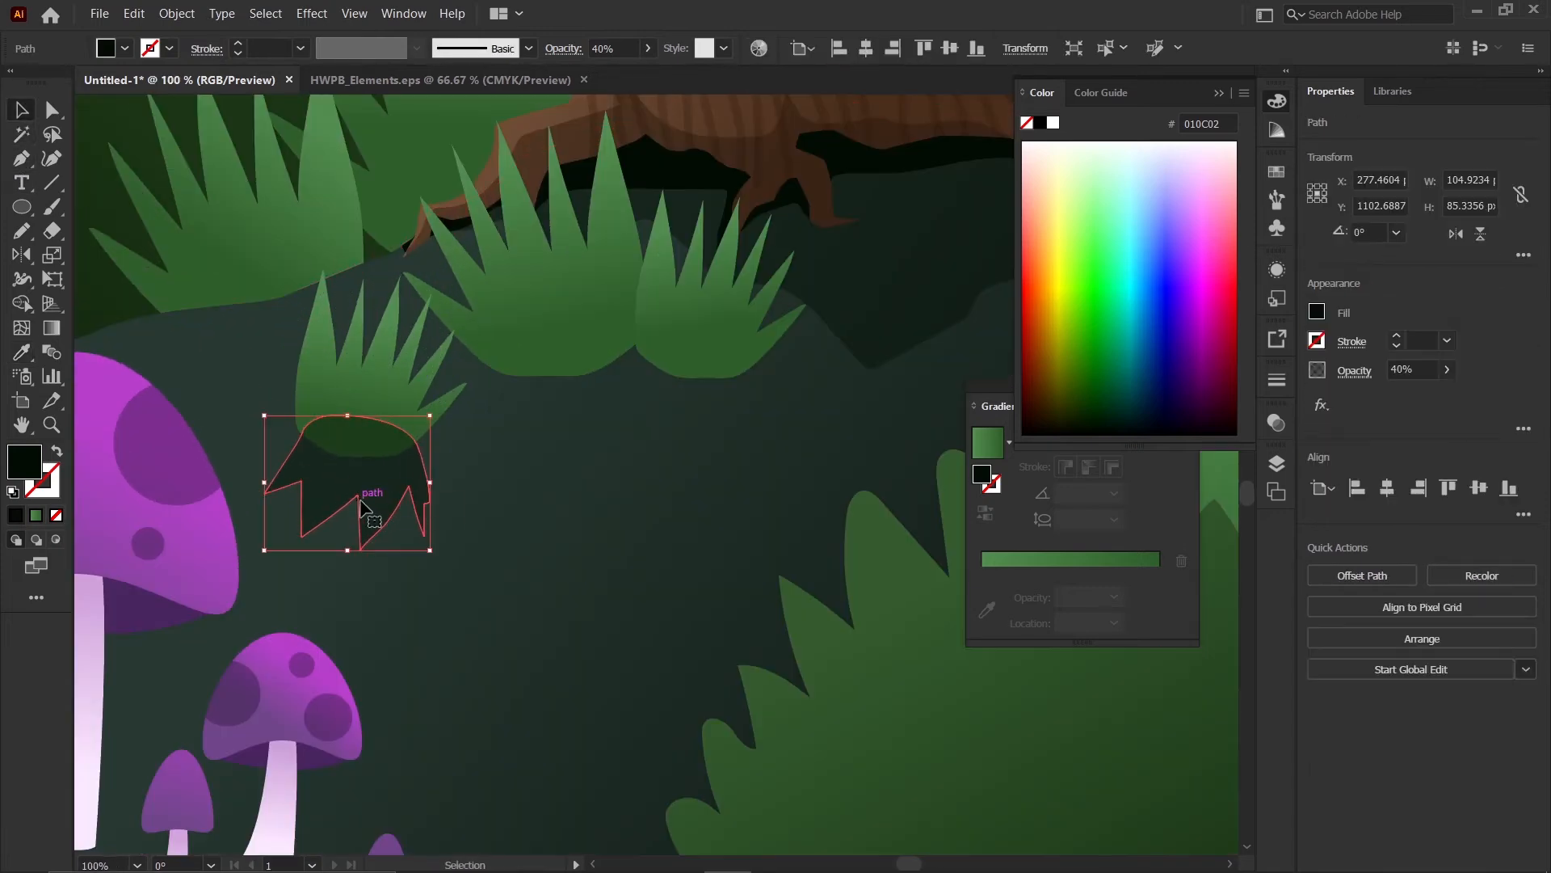
drag(348, 553, 306, 630)
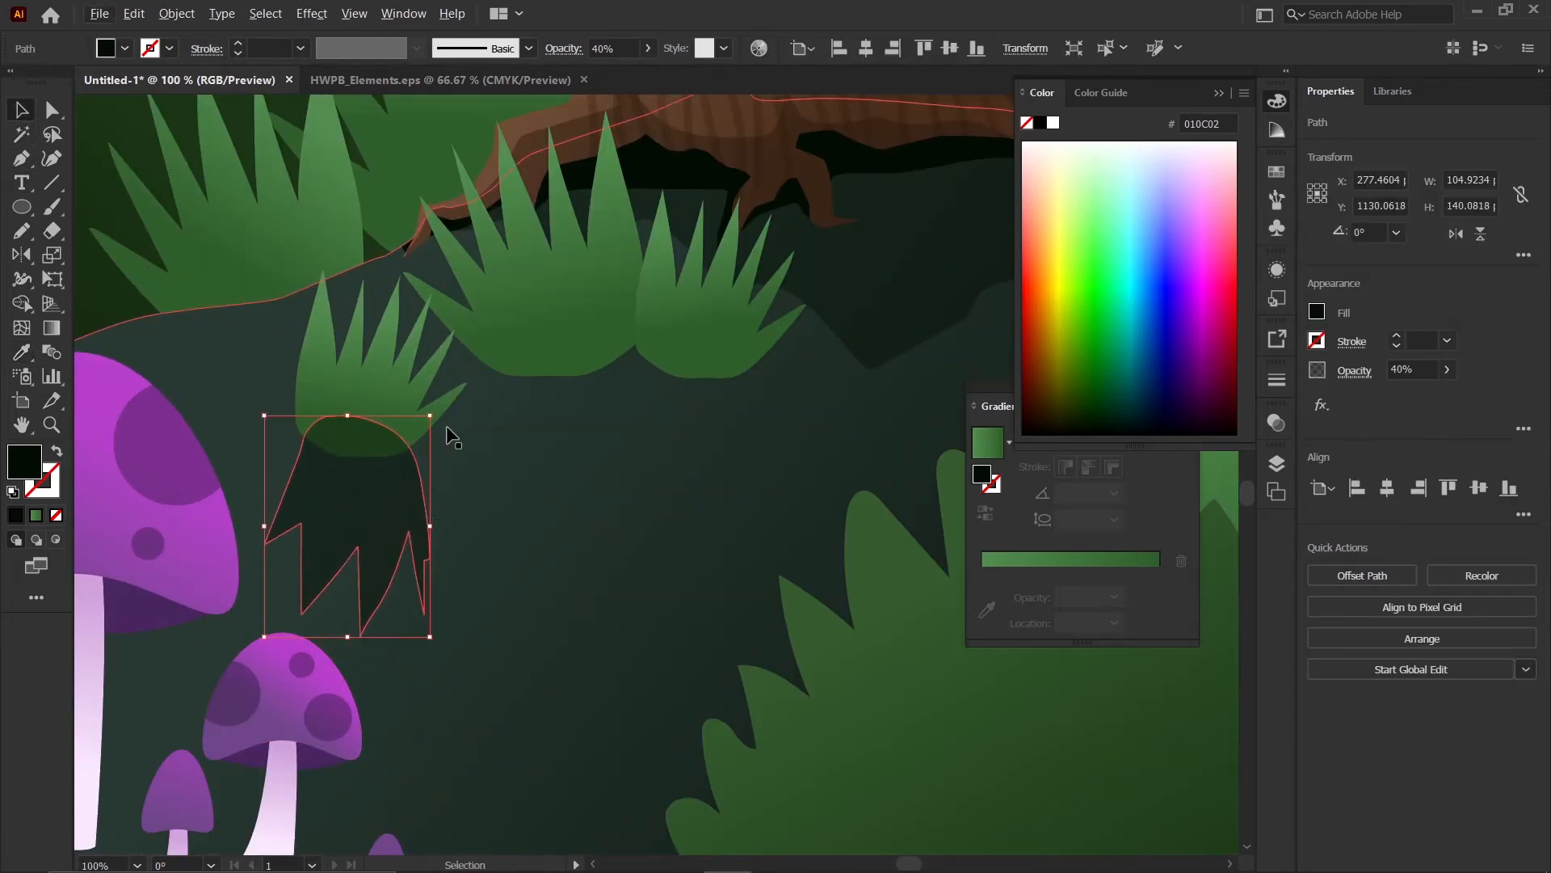
mouse_move(447, 436)
mouse_down()
mouse_move(434, 412)
mouse_move(450, 439)
mouse_up()
drag(395, 472, 362, 474)
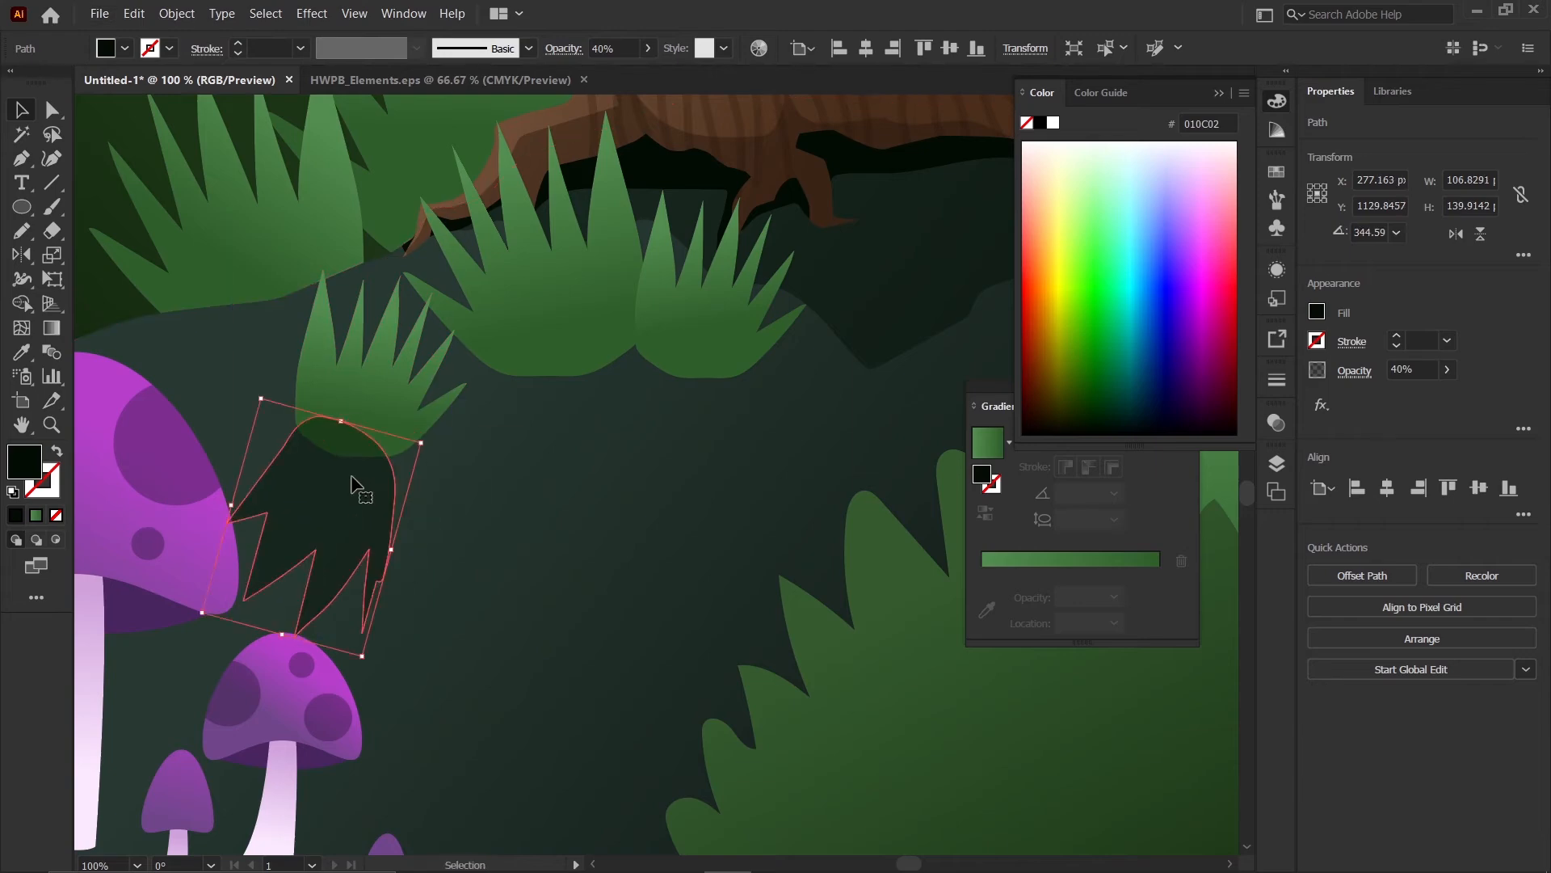
- Move the small tuft's shadow behind the grass and mushrooms, directly in front of the ground
key(ctrl+x)
click(378, 490)
key(ctrl+f)
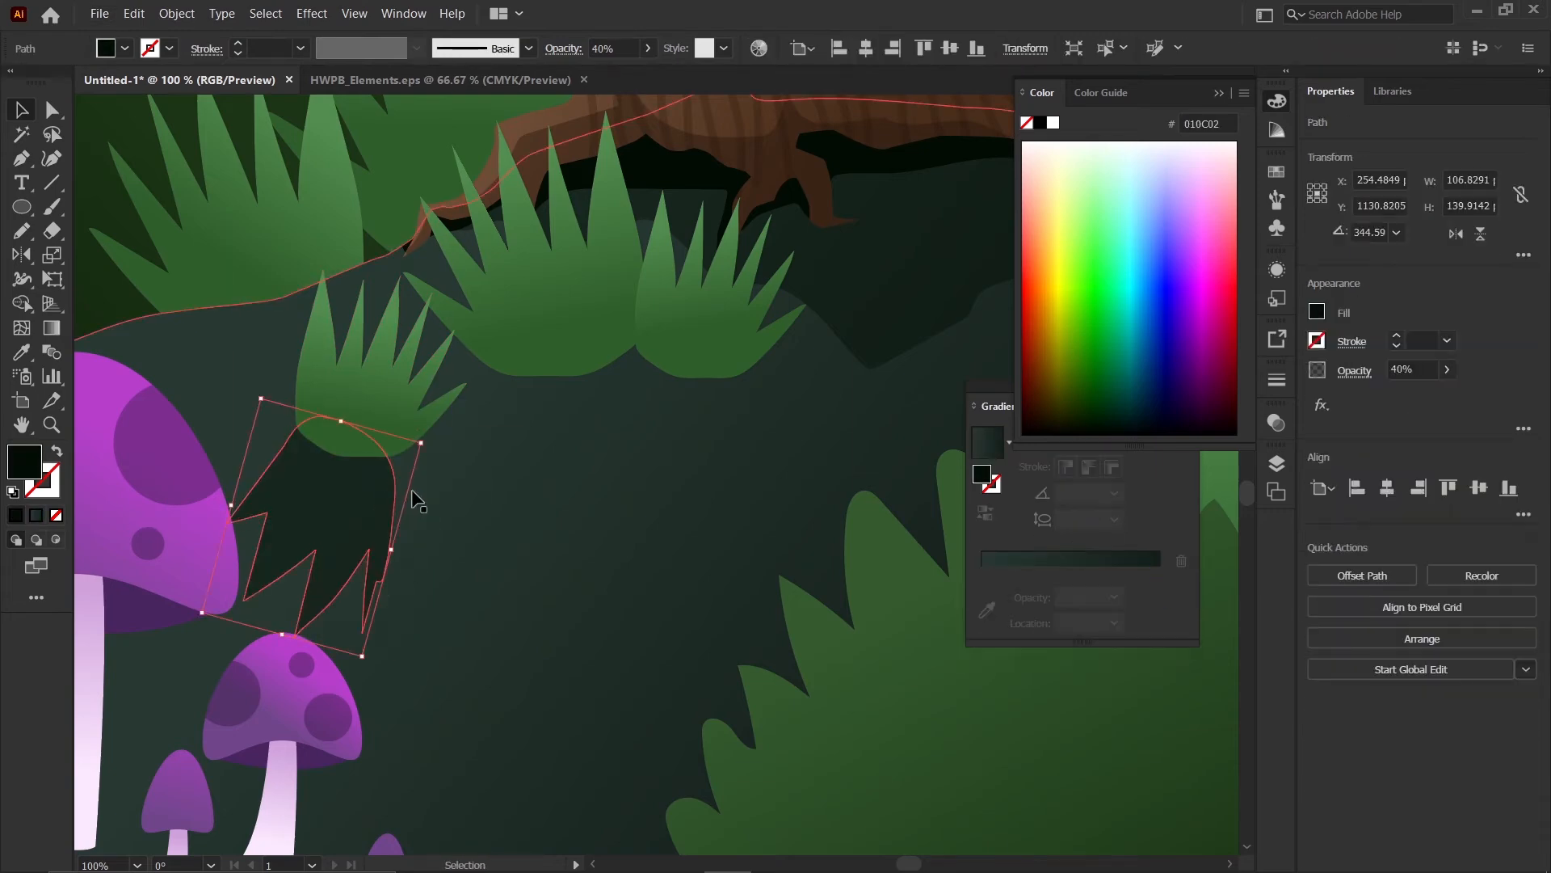
scroll(416, 494, down, 2)
click(475, 714)
scroll(477, 716, down, 1)
- Draw a closed jagged Pencil outline about 237 px wide and 188 px high beneath the two joined grass tufts
key(n)
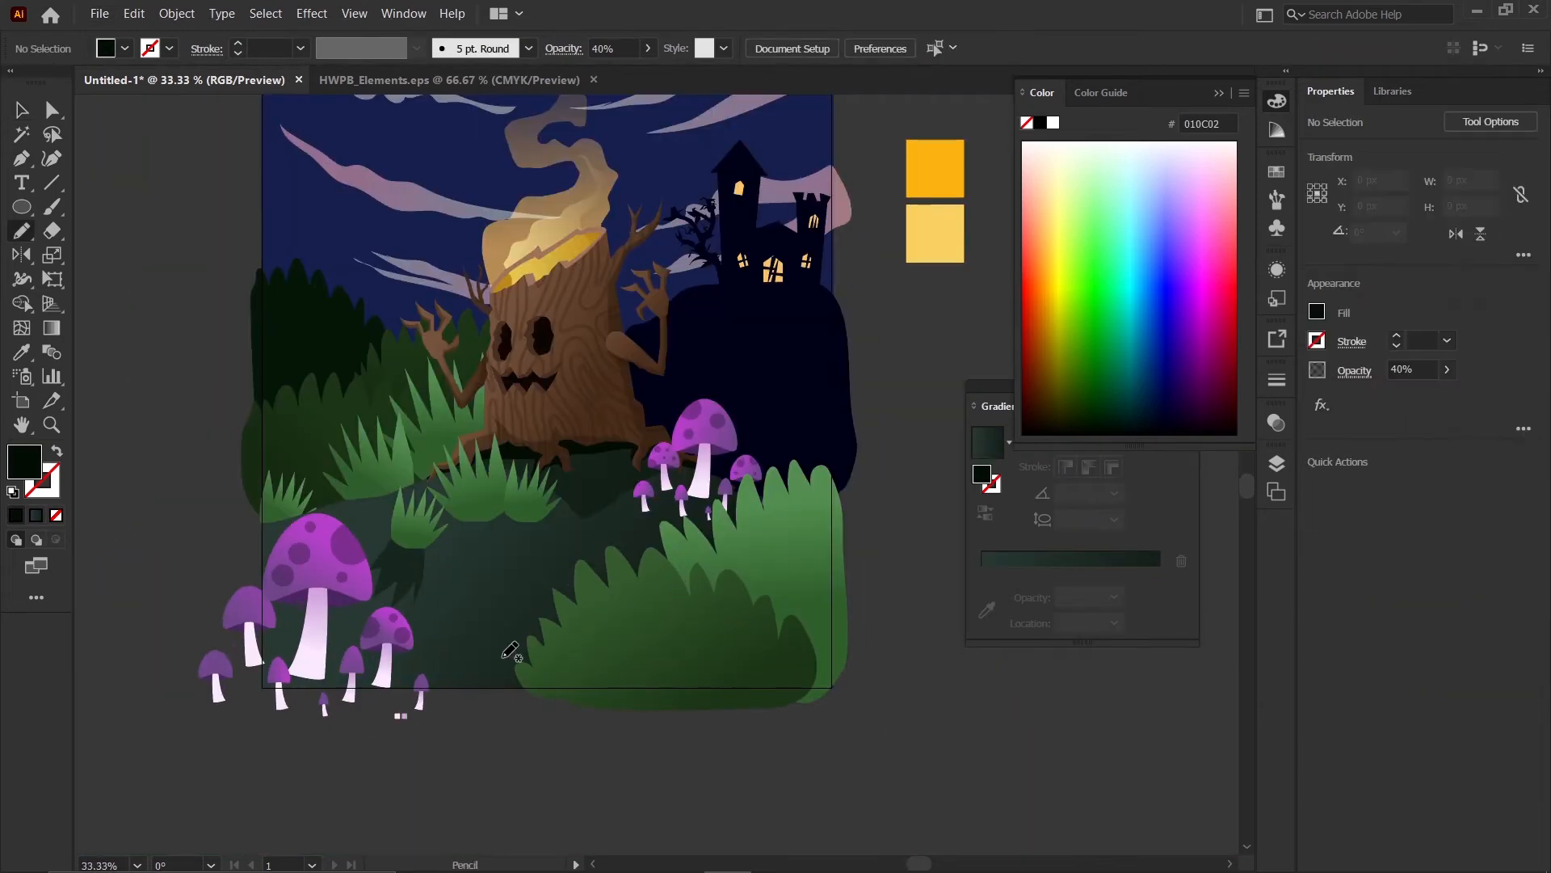
scroll(454, 524, up, 3)
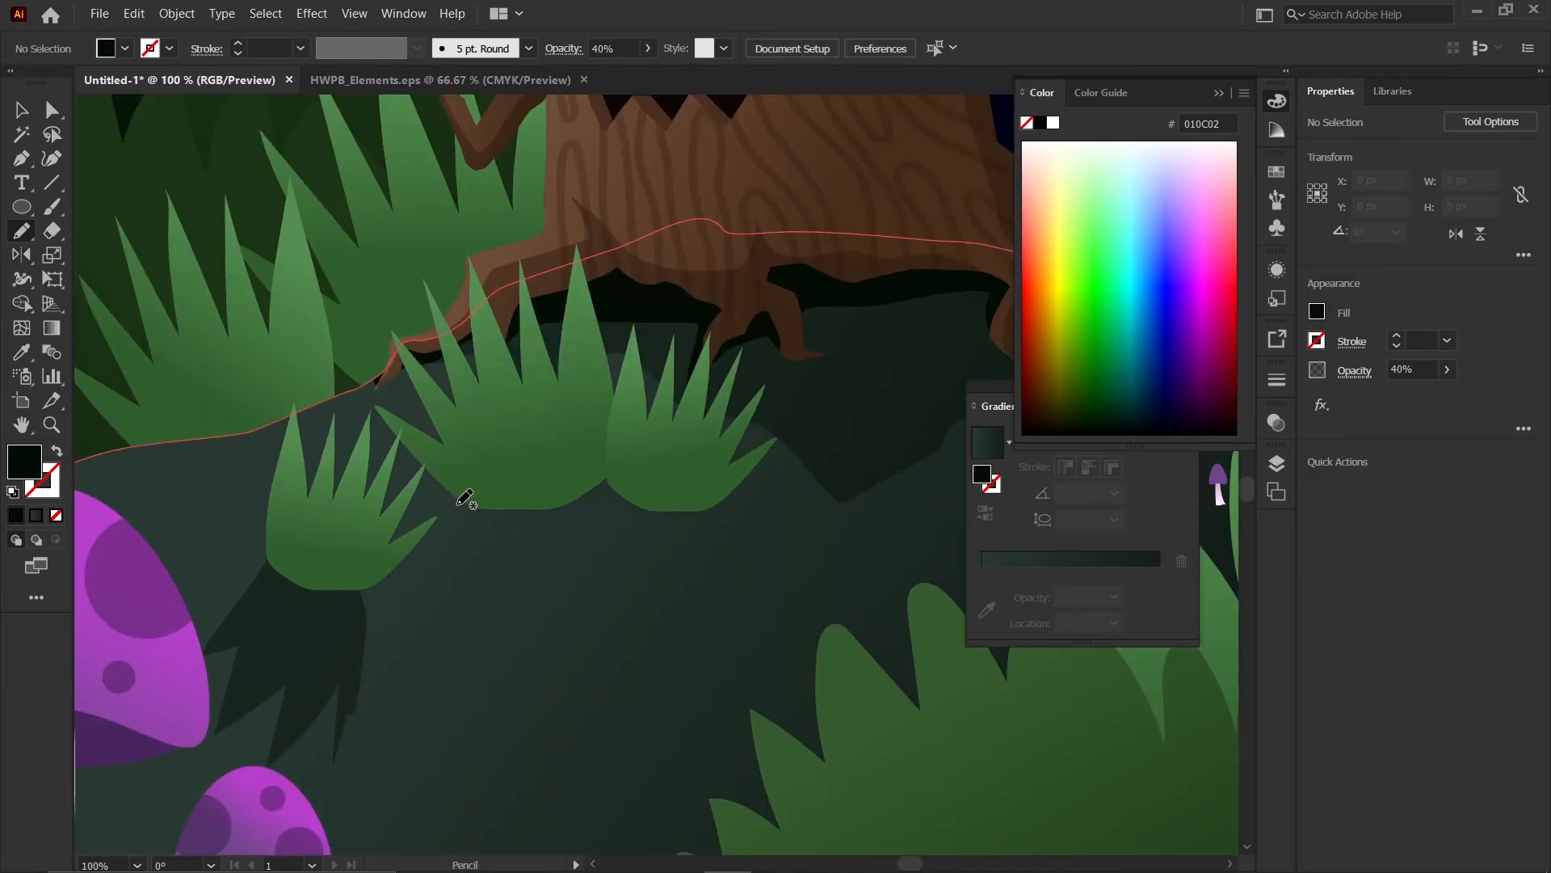
mouse_move(456, 503)
mouse_down()
mouse_move(404, 575)
mouse_move(450, 562)
mouse_move(424, 640)
mouse_move(468, 599)
mouse_move(479, 727)
mouse_move(517, 636)
mouse_move(512, 695)
mouse_up()
key(ctrl+z)
drag(447, 540, 396, 657)
mouse_move(453, 594)
mouse_down()
mouse_move(437, 722)
mouse_move(500, 632)
mouse_move(533, 760)
mouse_move(574, 583)
mouse_move(623, 741)
mouse_move(629, 571)
mouse_move(658, 635)
mouse_move(656, 553)
mouse_move(714, 612)
mouse_move(703, 559)
mouse_move(763, 613)
mouse_move(738, 568)
mouse_move(761, 570)
mouse_move(709, 496)
mouse_up()
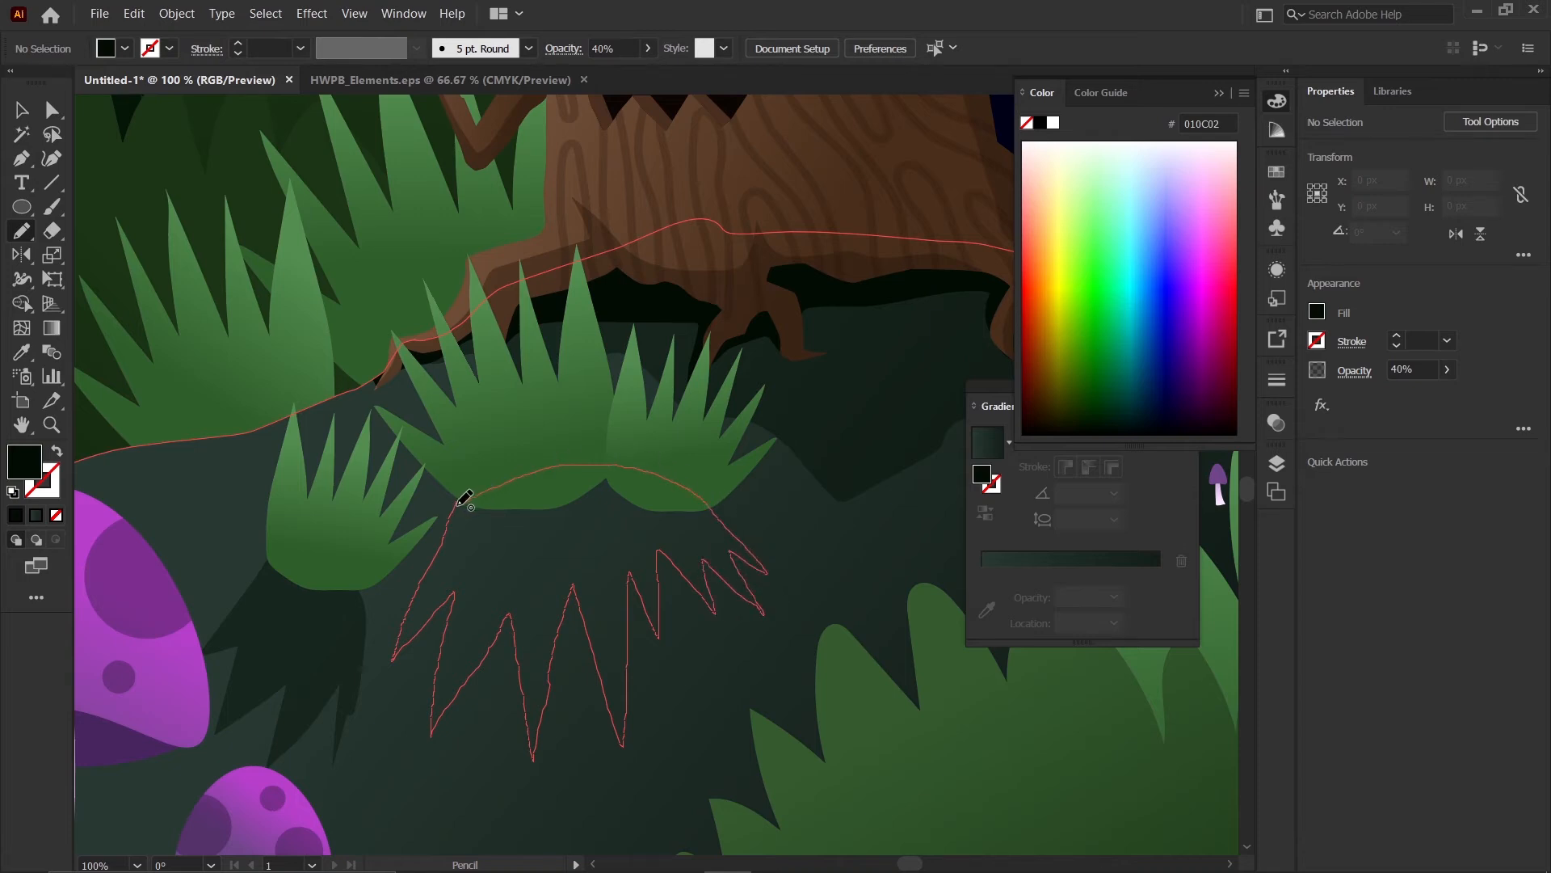
drag(465, 498, 458, 503)
- Copy the small tuft shadow's 010C02 fill and 40% opacity onto the larger jagged shape
key(i)
click(339, 617)
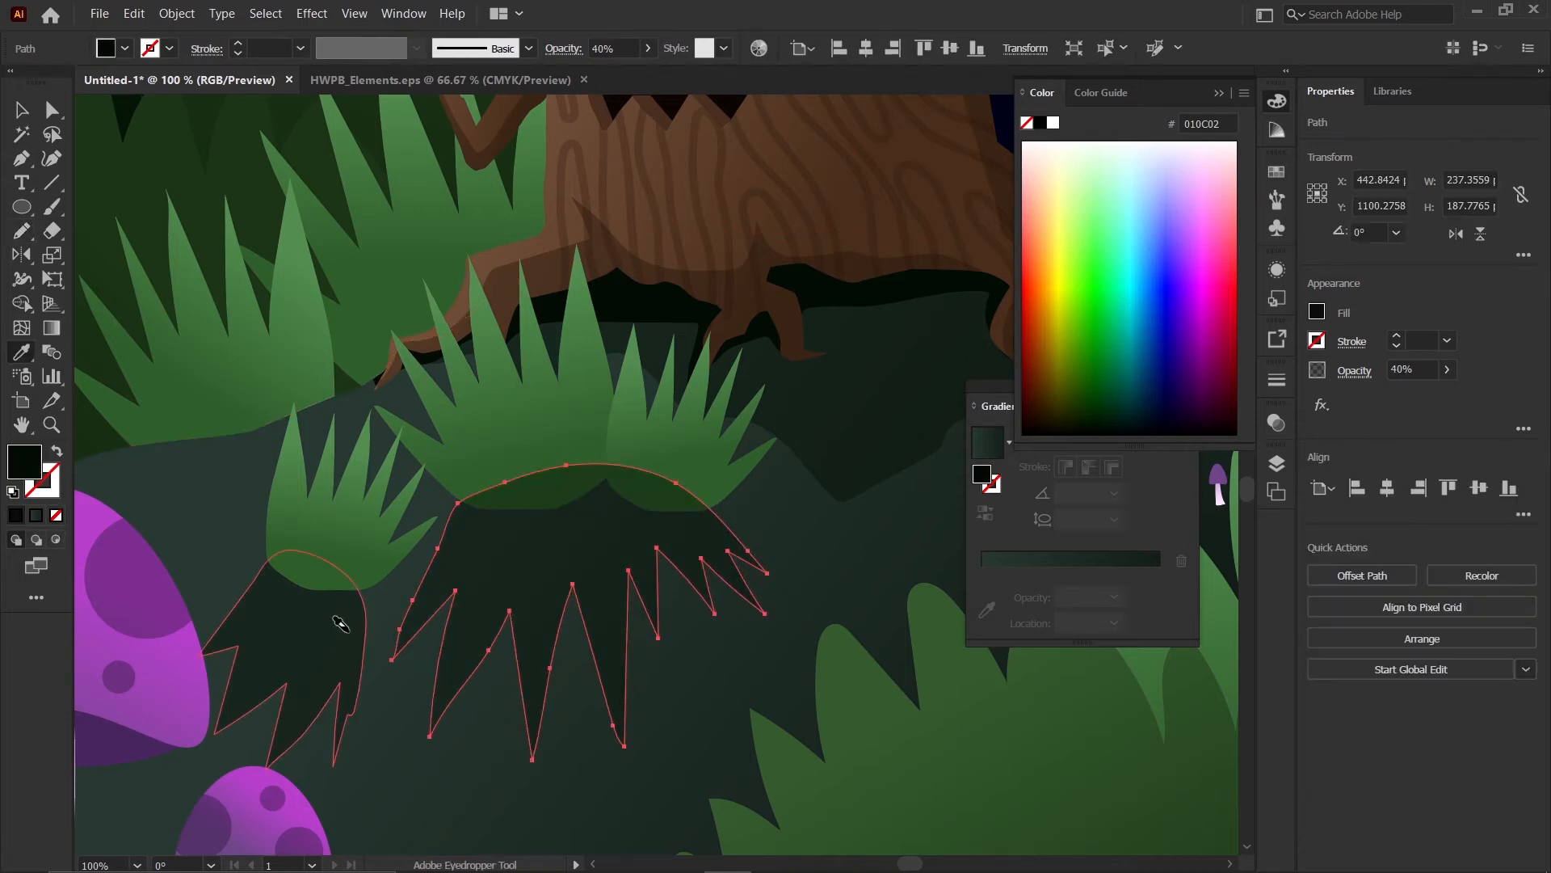
click(22, 111)
scroll(683, 521, down, 3)
click(649, 696)
- Move the larger jagged shadow behind the two joined grass tufts, directly in front of the ground
scroll(649, 559, up, 1)
click(641, 525)
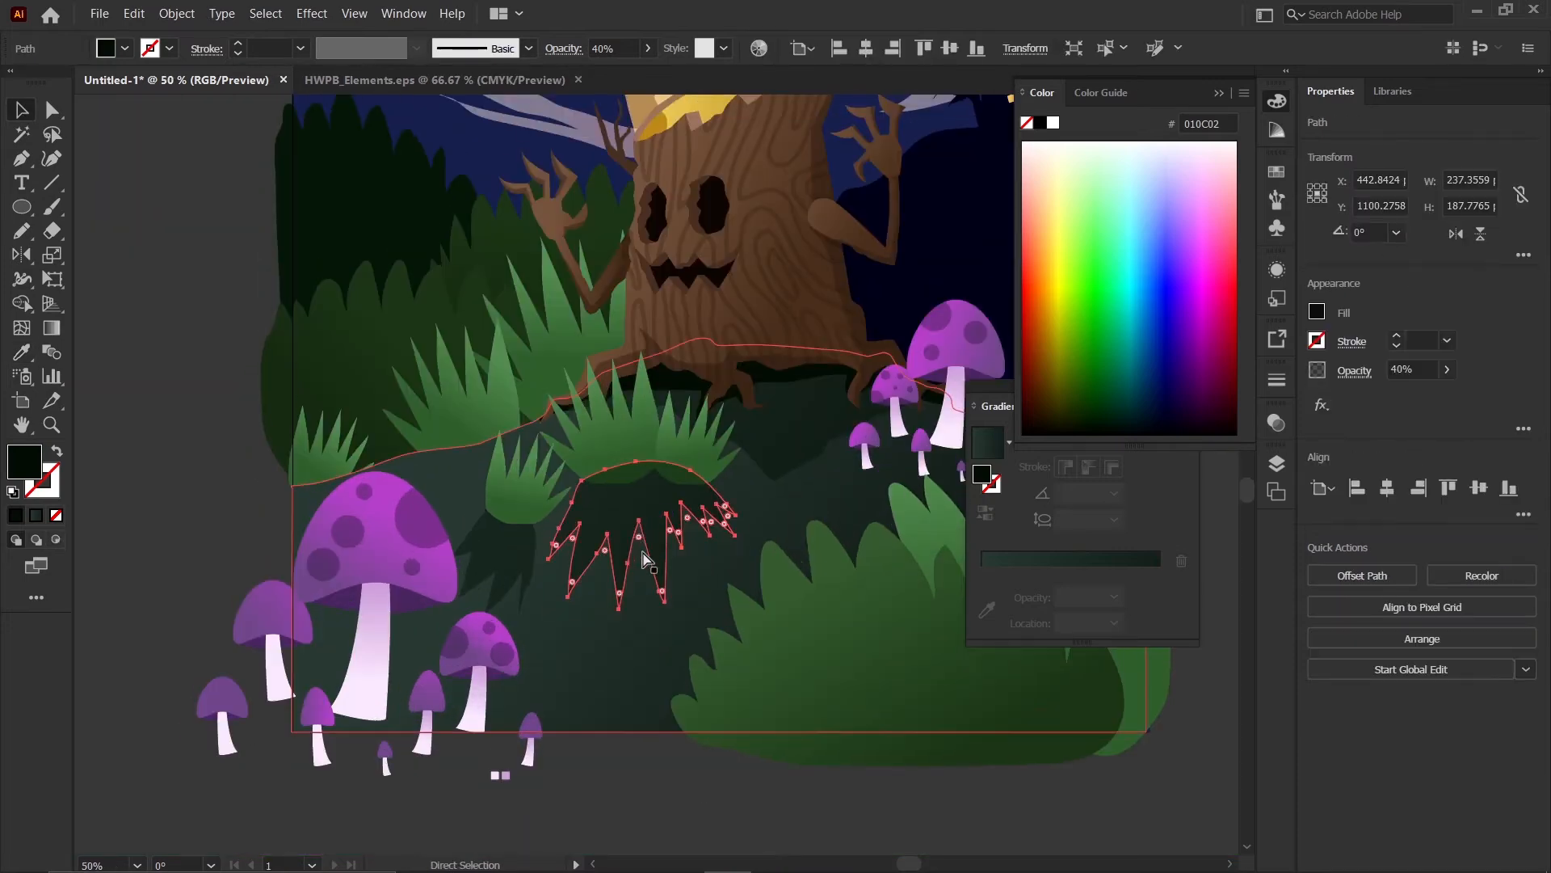
key(ctrl+x)
click(643, 599)
key(ctrl+f)
scroll(643, 602, down, 2)
click(646, 789)
- Examine the ground around the grass tufts and both mushroom clusters for missing shadows
scroll(658, 760, up, 1)
scroll(659, 760, down, 1)
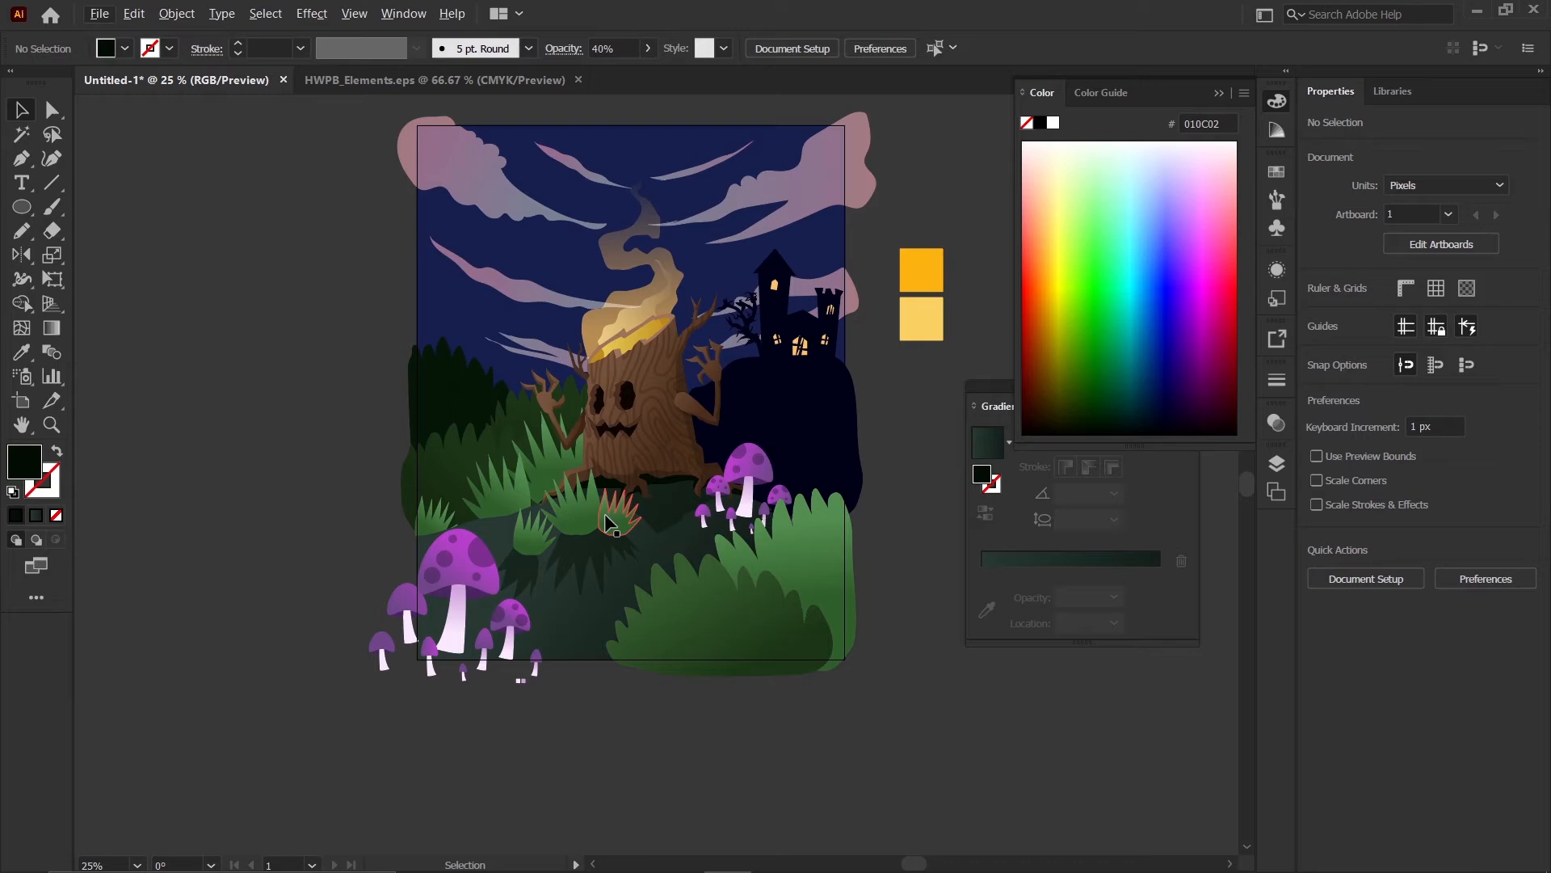
scroll(612, 596, up, 1)
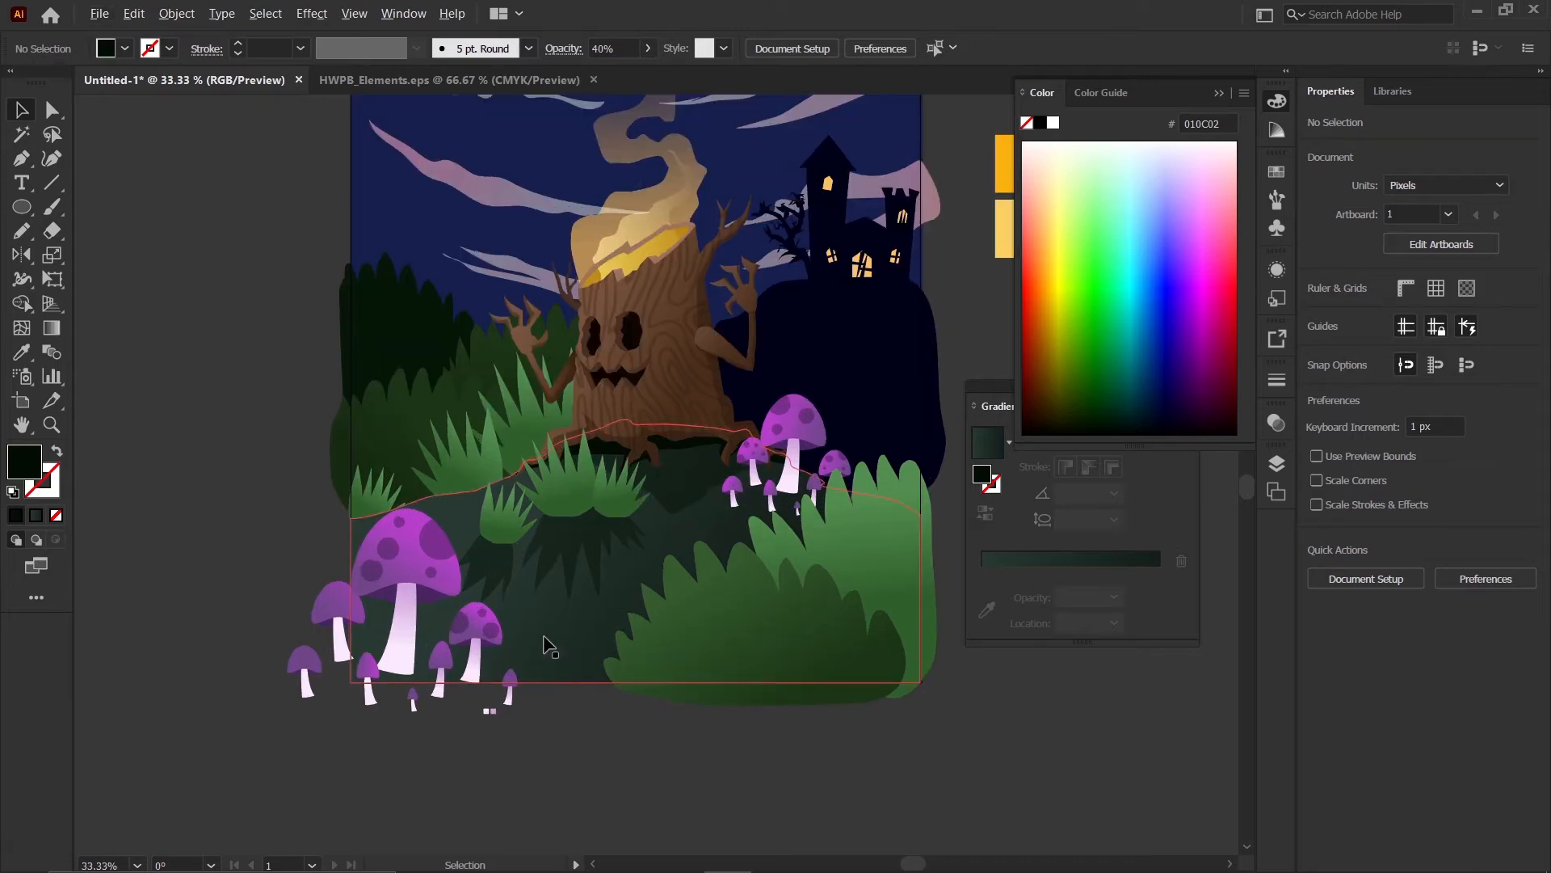
scroll(587, 653, up, 2)
scroll(499, 606, down, 1)
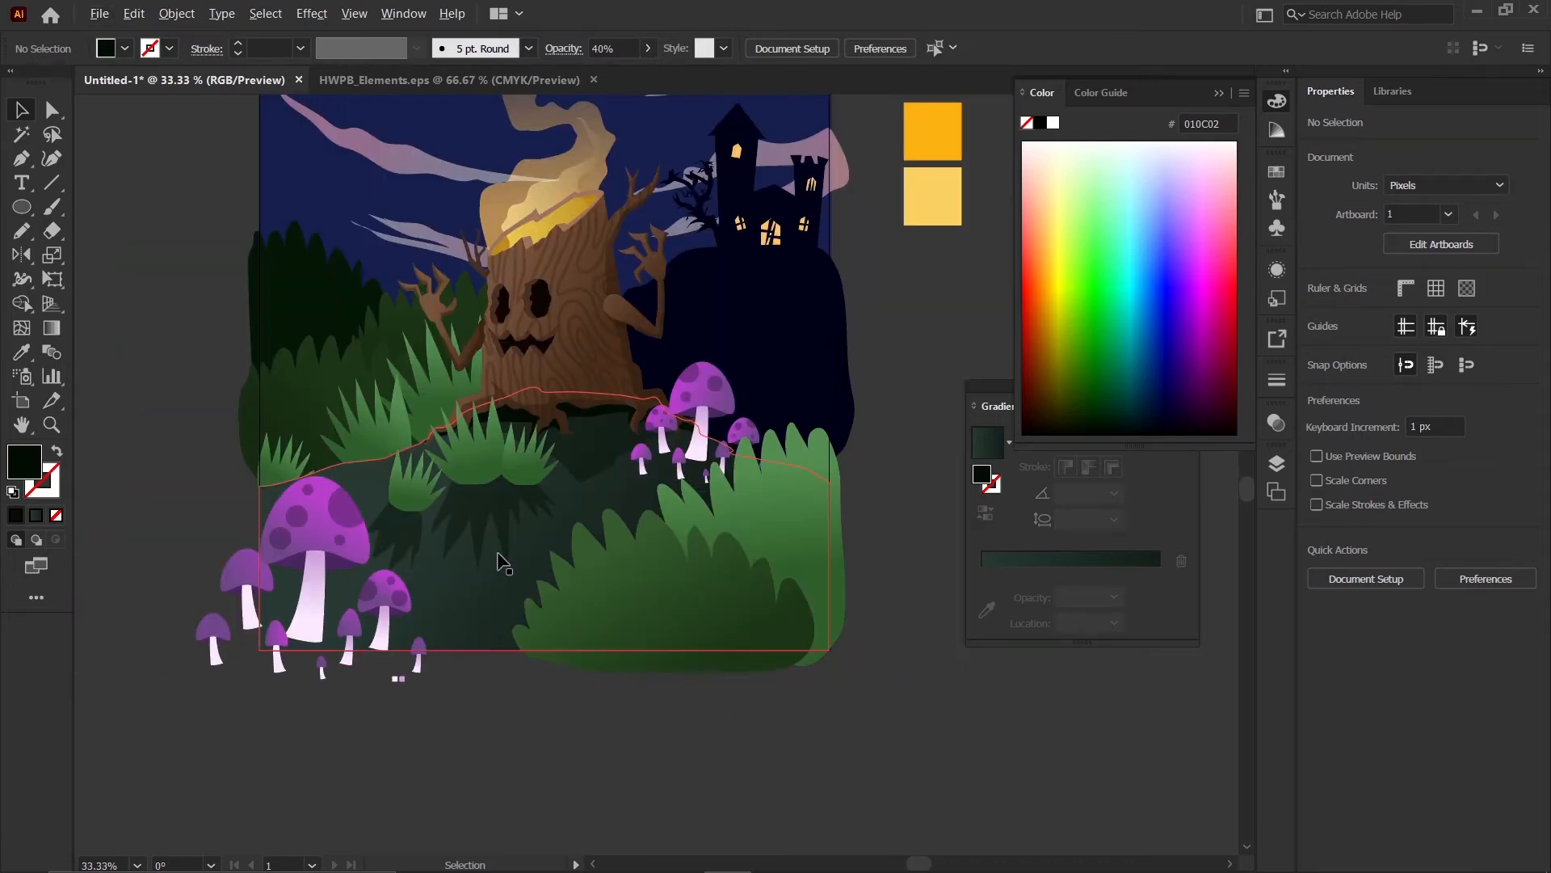
scroll(493, 590, up, 1)
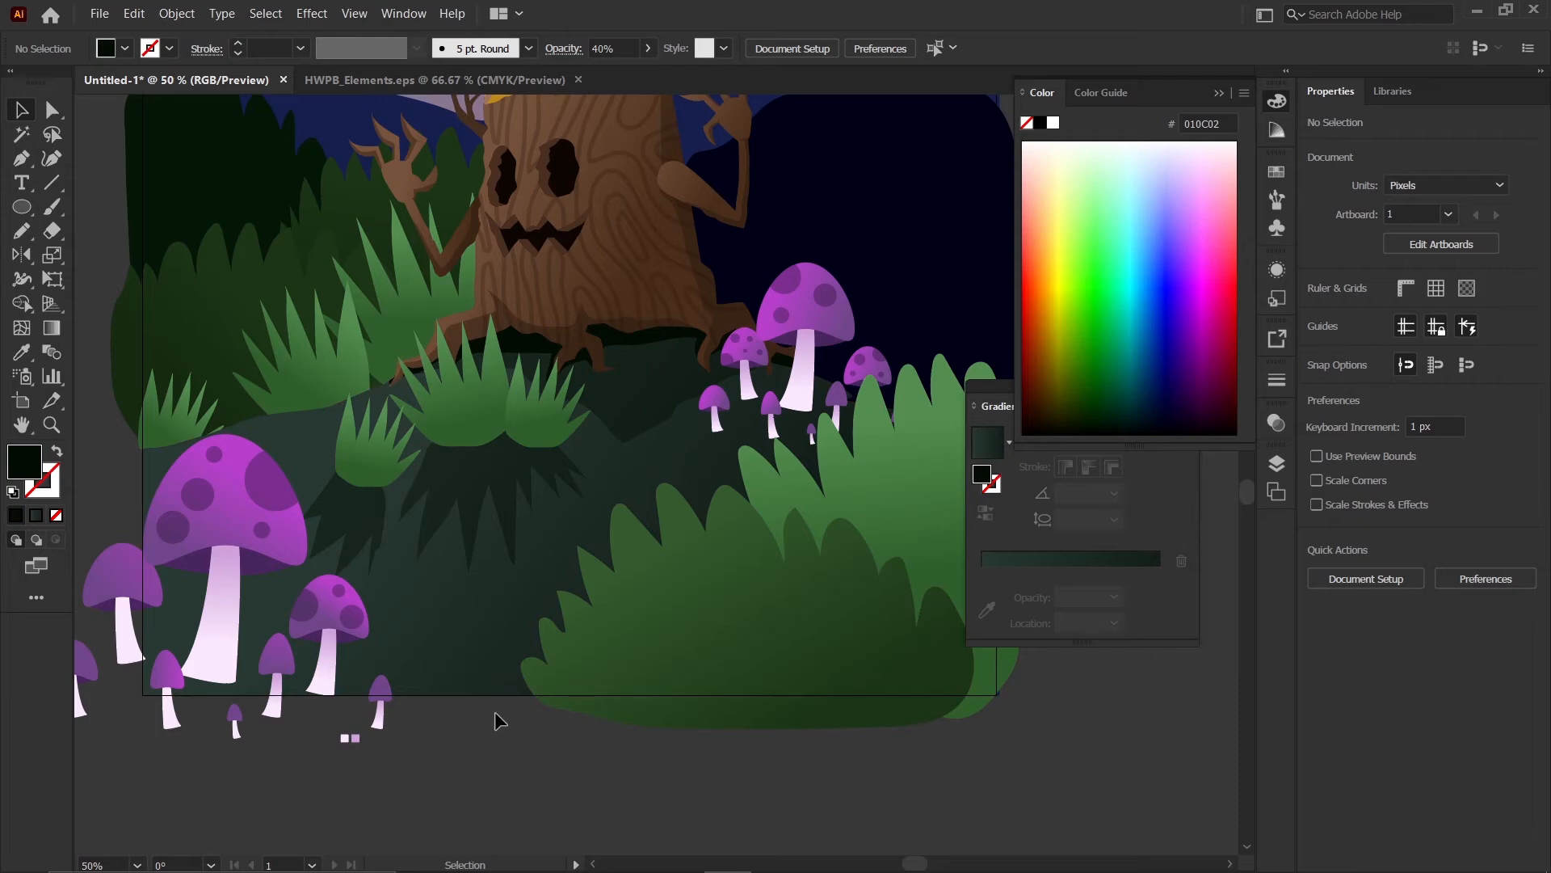
scroll(495, 711, down, 1)
scroll(376, 714, up, 1)
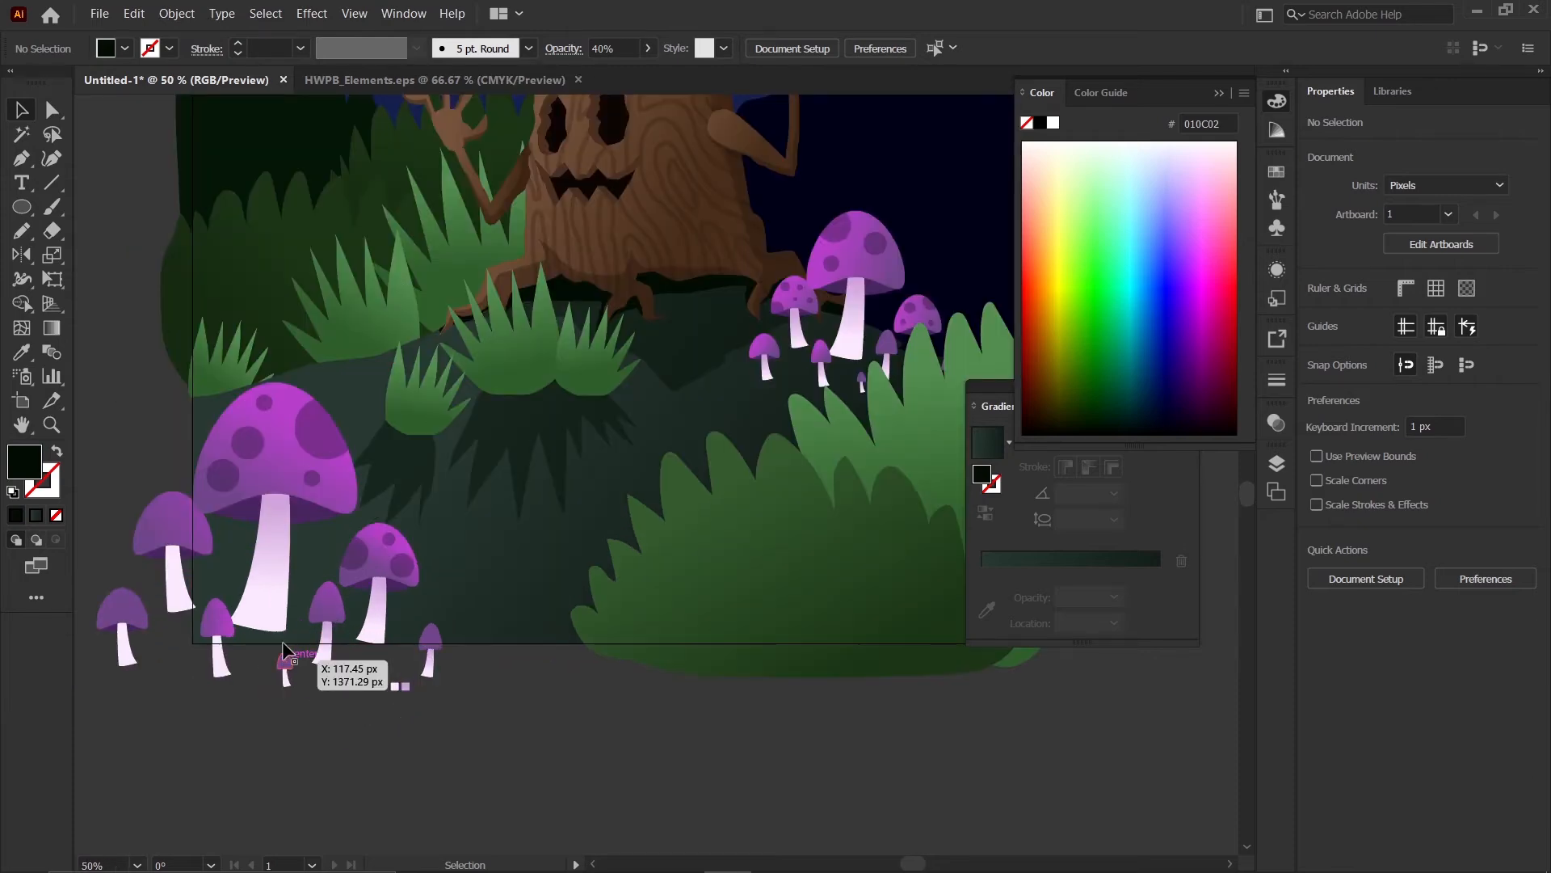
- Draw a closed Pencil outline about 301 px wide and 131 px high beneath the foreground mushroom stems, with peaks meeting their bases
scroll(287, 651, up, 1)
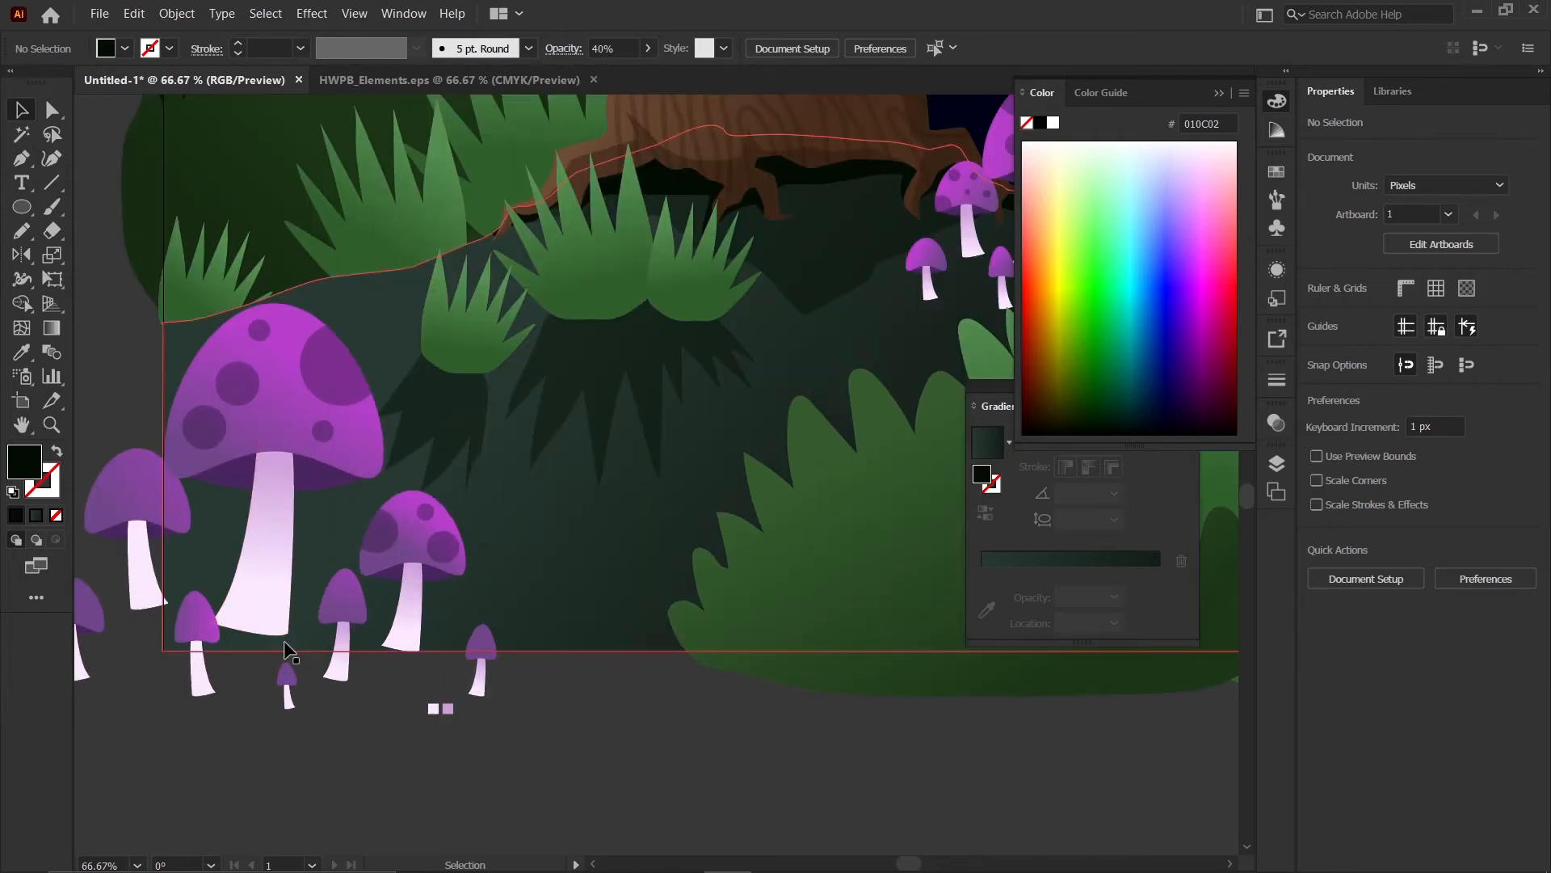
key(n)
scroll(242, 614, up, 1)
scroll(210, 635, down, 2)
scroll(166, 644, up, 2)
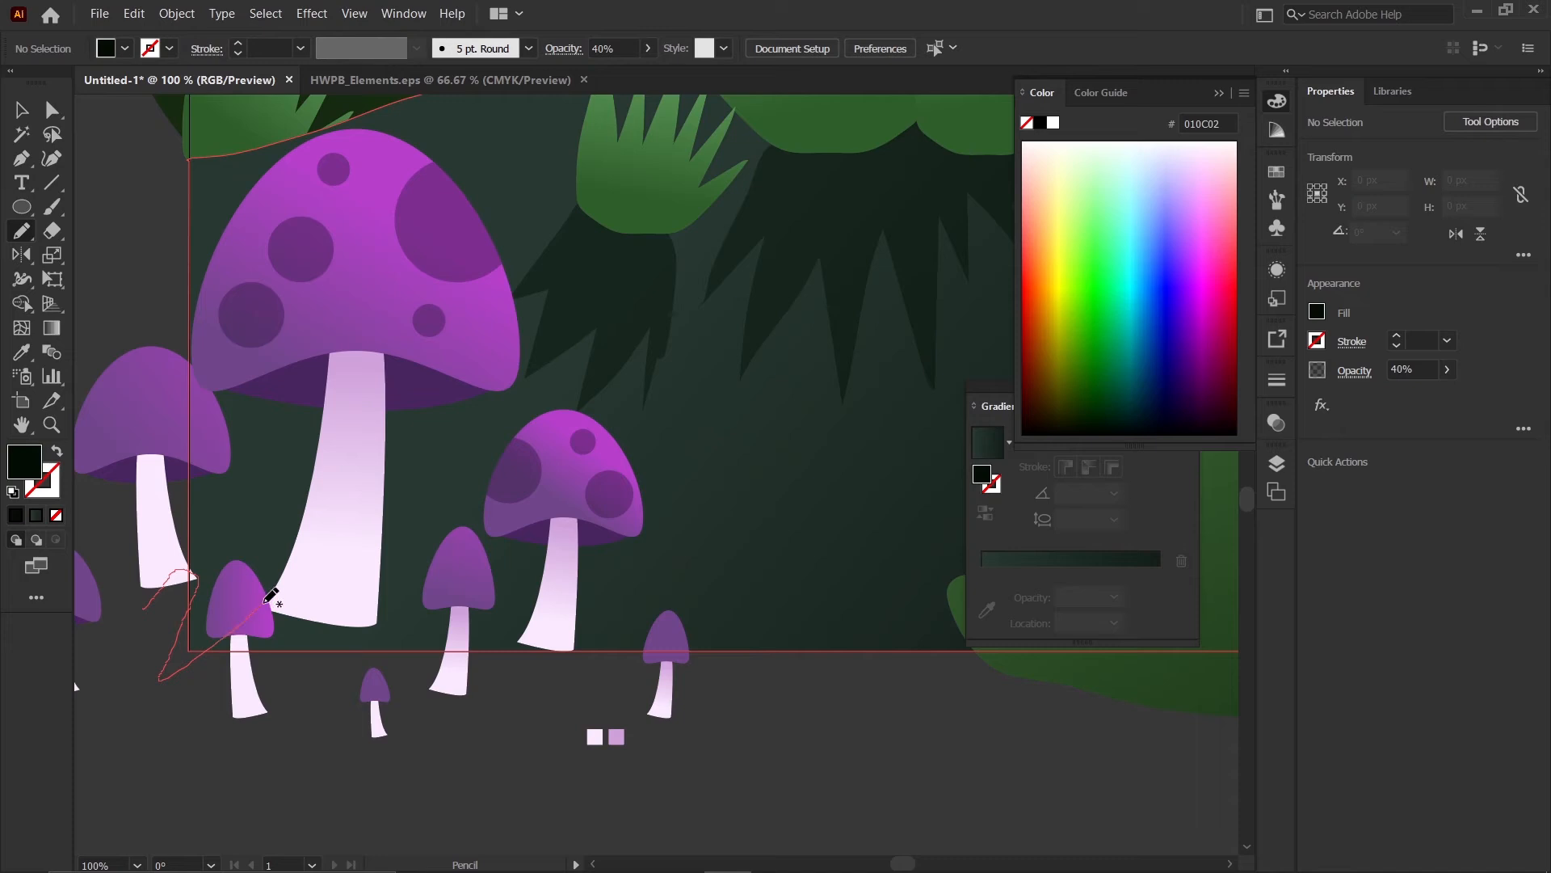
drag(380, 601, 375, 717)
drag(458, 629, 514, 696)
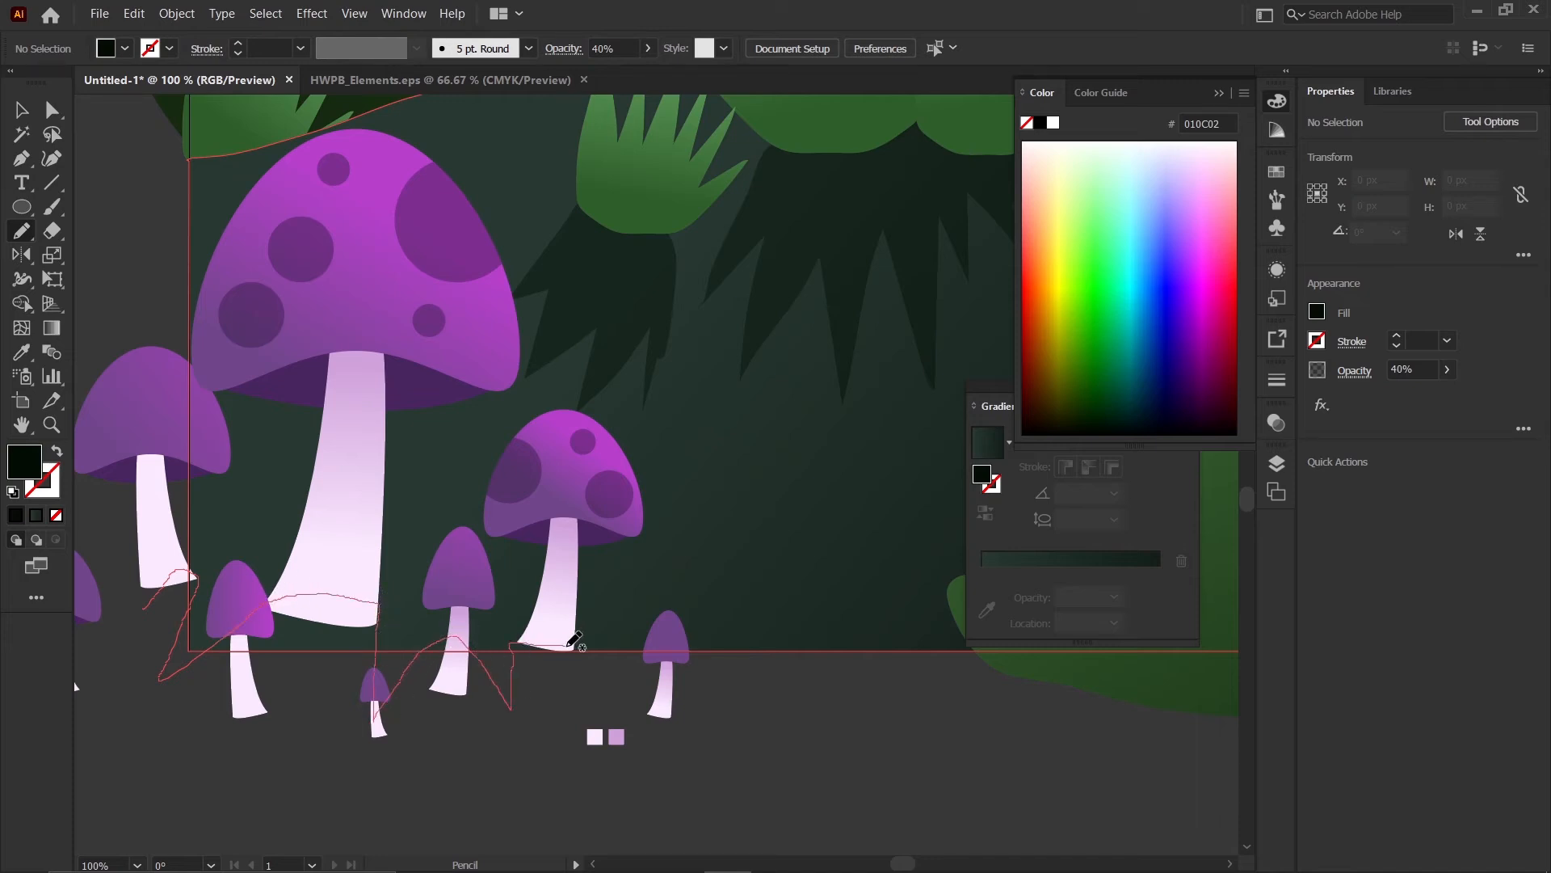
mouse_move(568, 646)
mouse_down()
mouse_move(538, 744)
mouse_move(408, 767)
mouse_move(235, 765)
mouse_move(157, 713)
mouse_move(134, 667)
mouse_up()
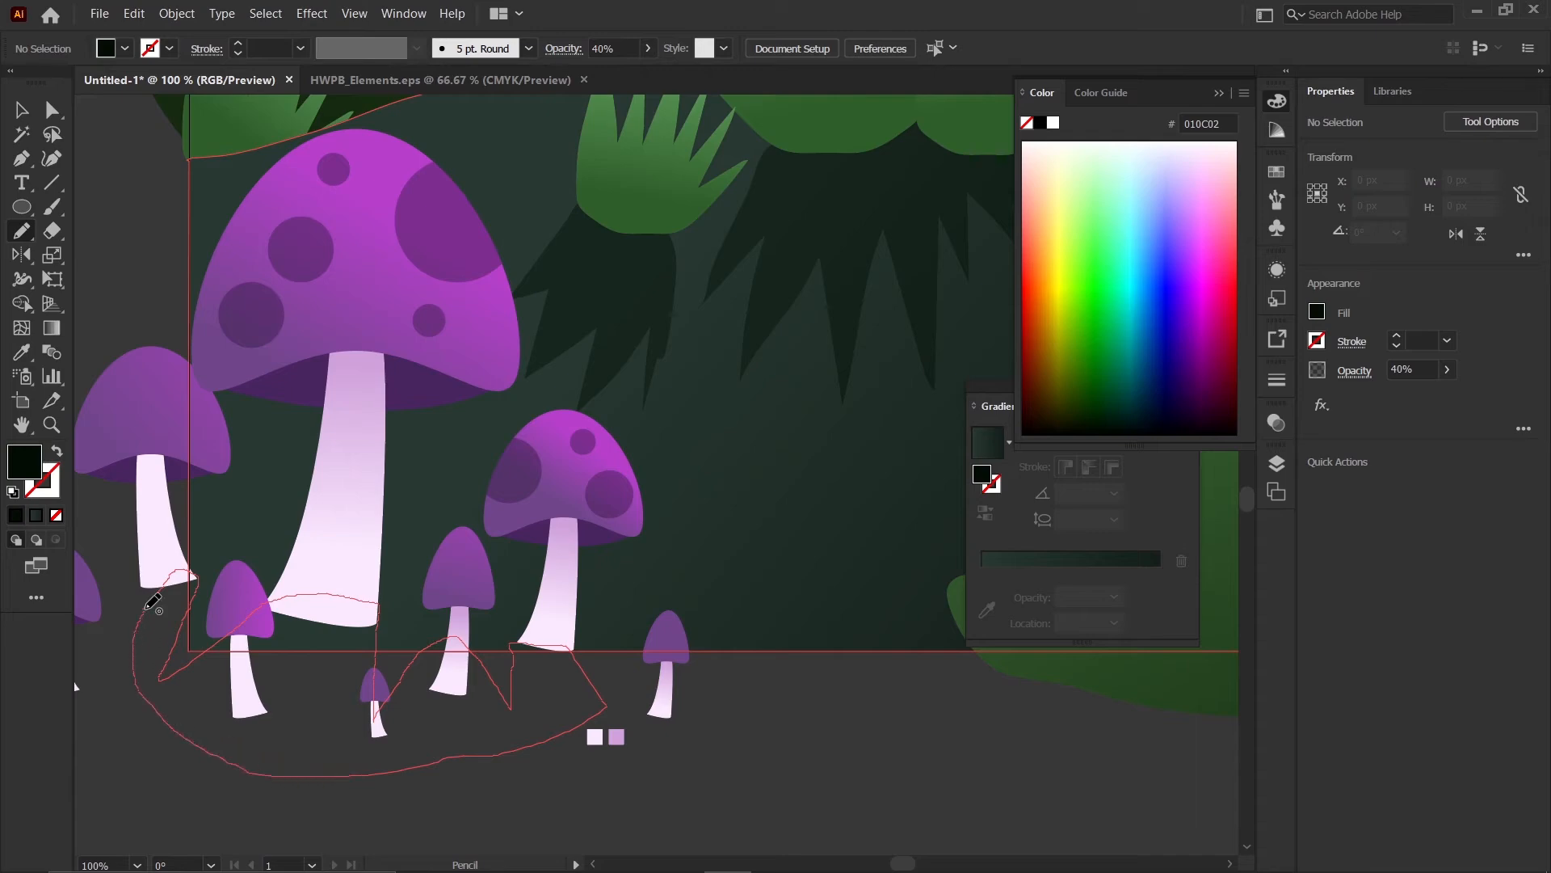
drag(153, 602, 158, 597)
- Copy the joined tufts' shadow fill 010C02 and 40% opacity onto the outline beneath the foreground mushrooms
key(ctrl+minus)
scroll(404, 453, up, 1)
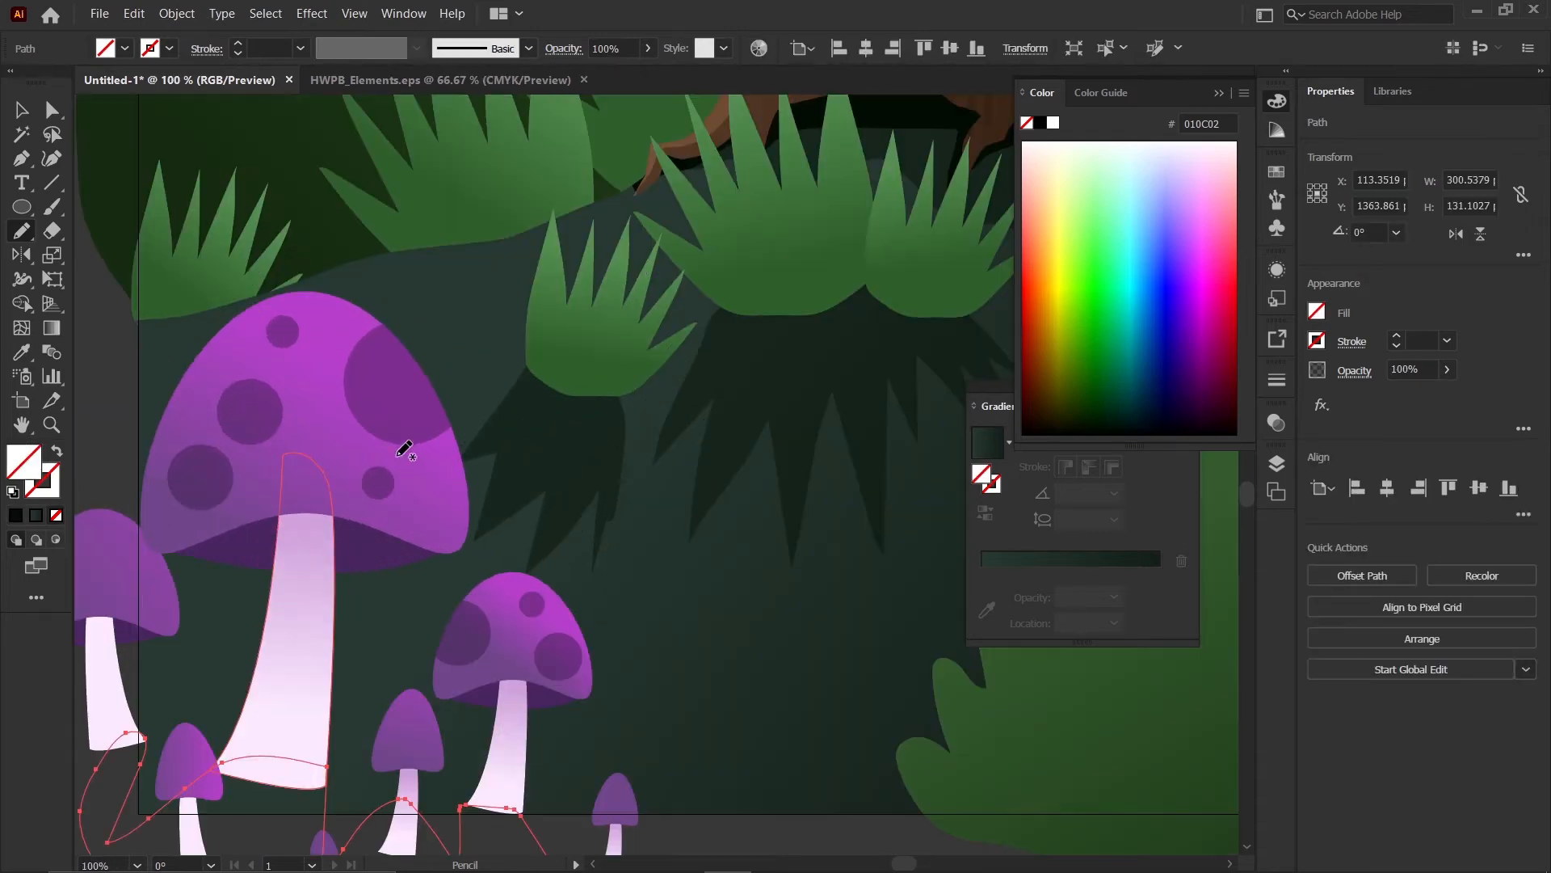
scroll(356, 576, down, 4)
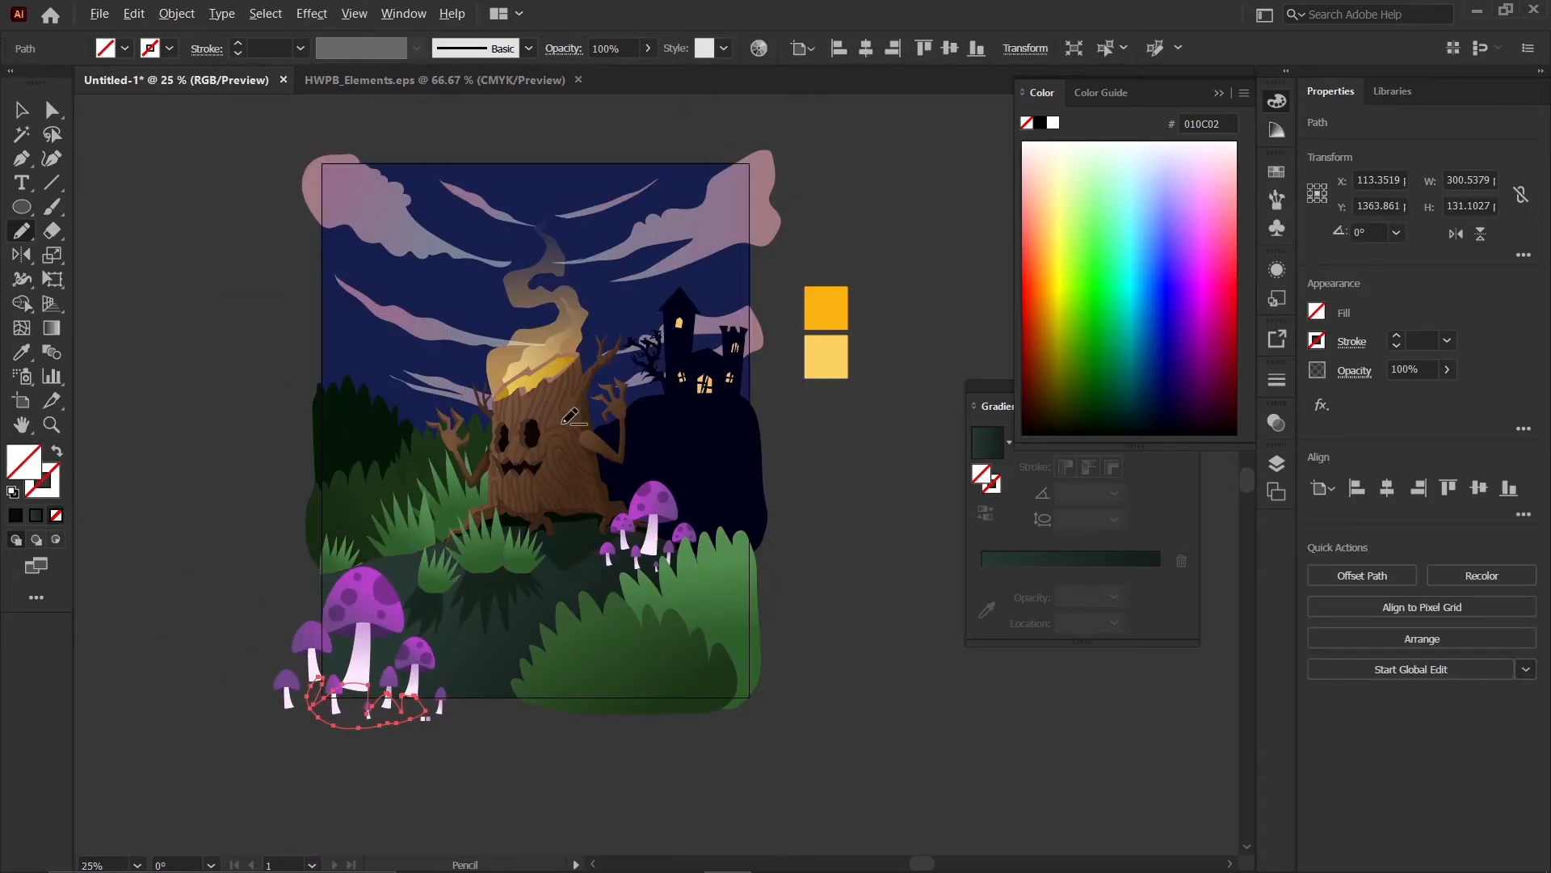
scroll(374, 683, up, 2)
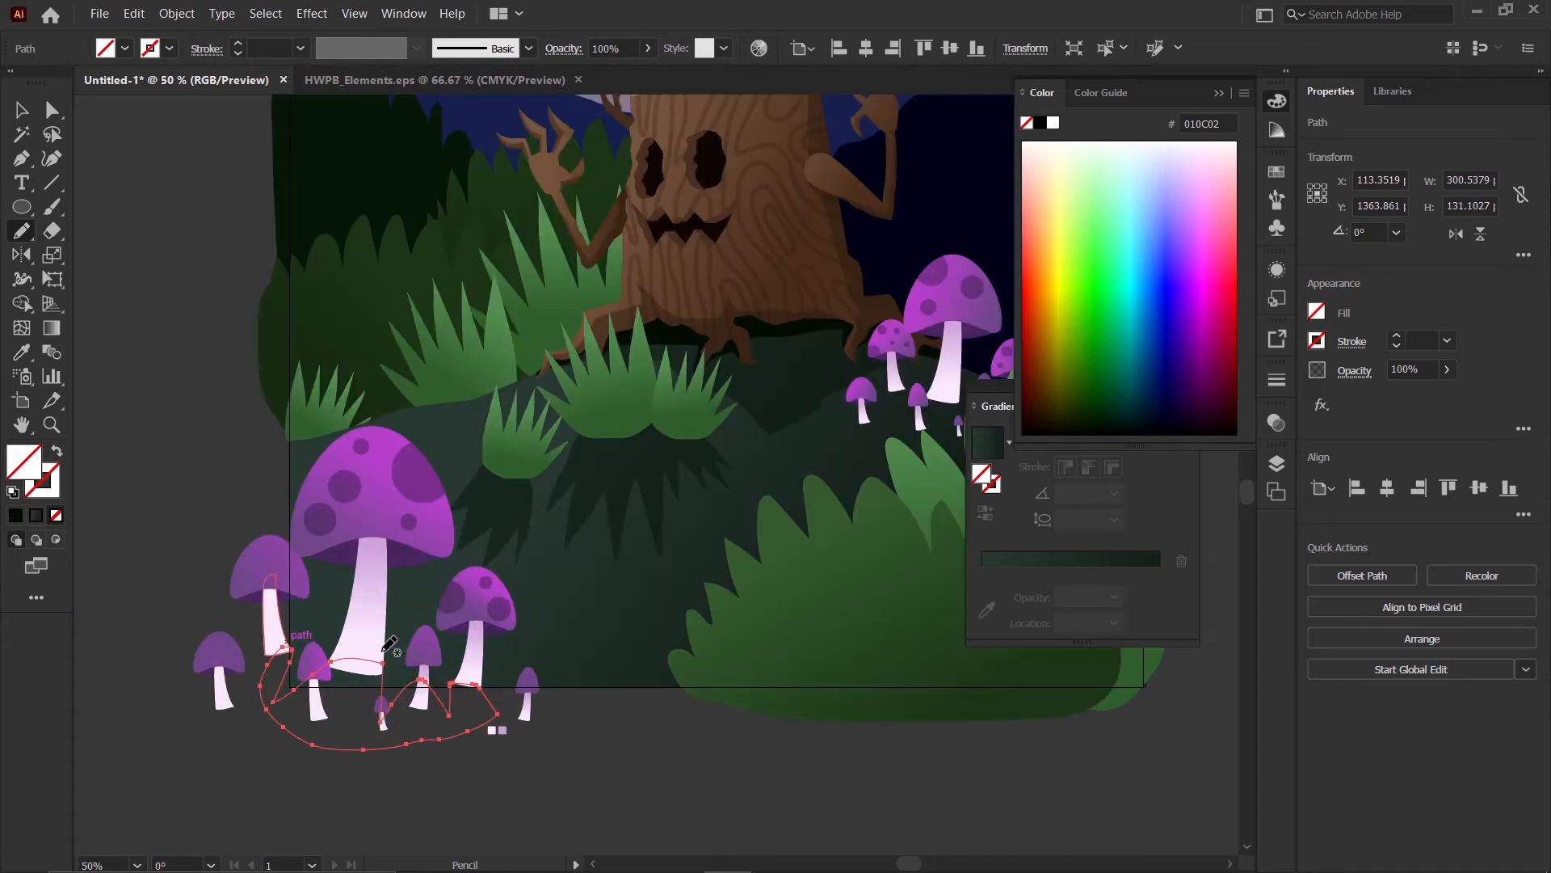
key(i)
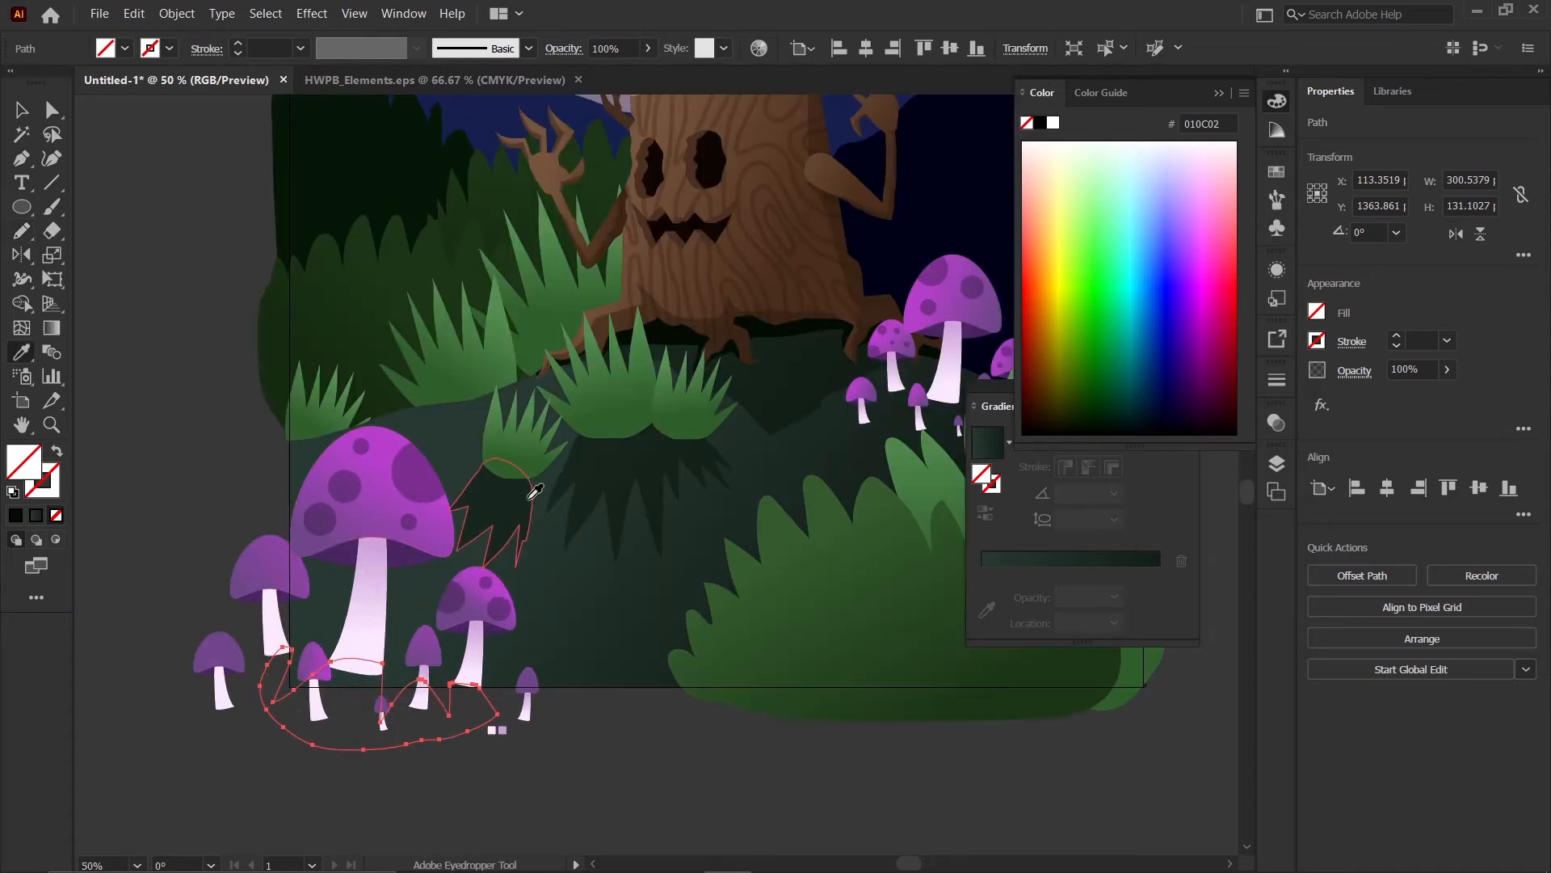
click(603, 497)
click(26, 110)
scroll(280, 379, down, 1)
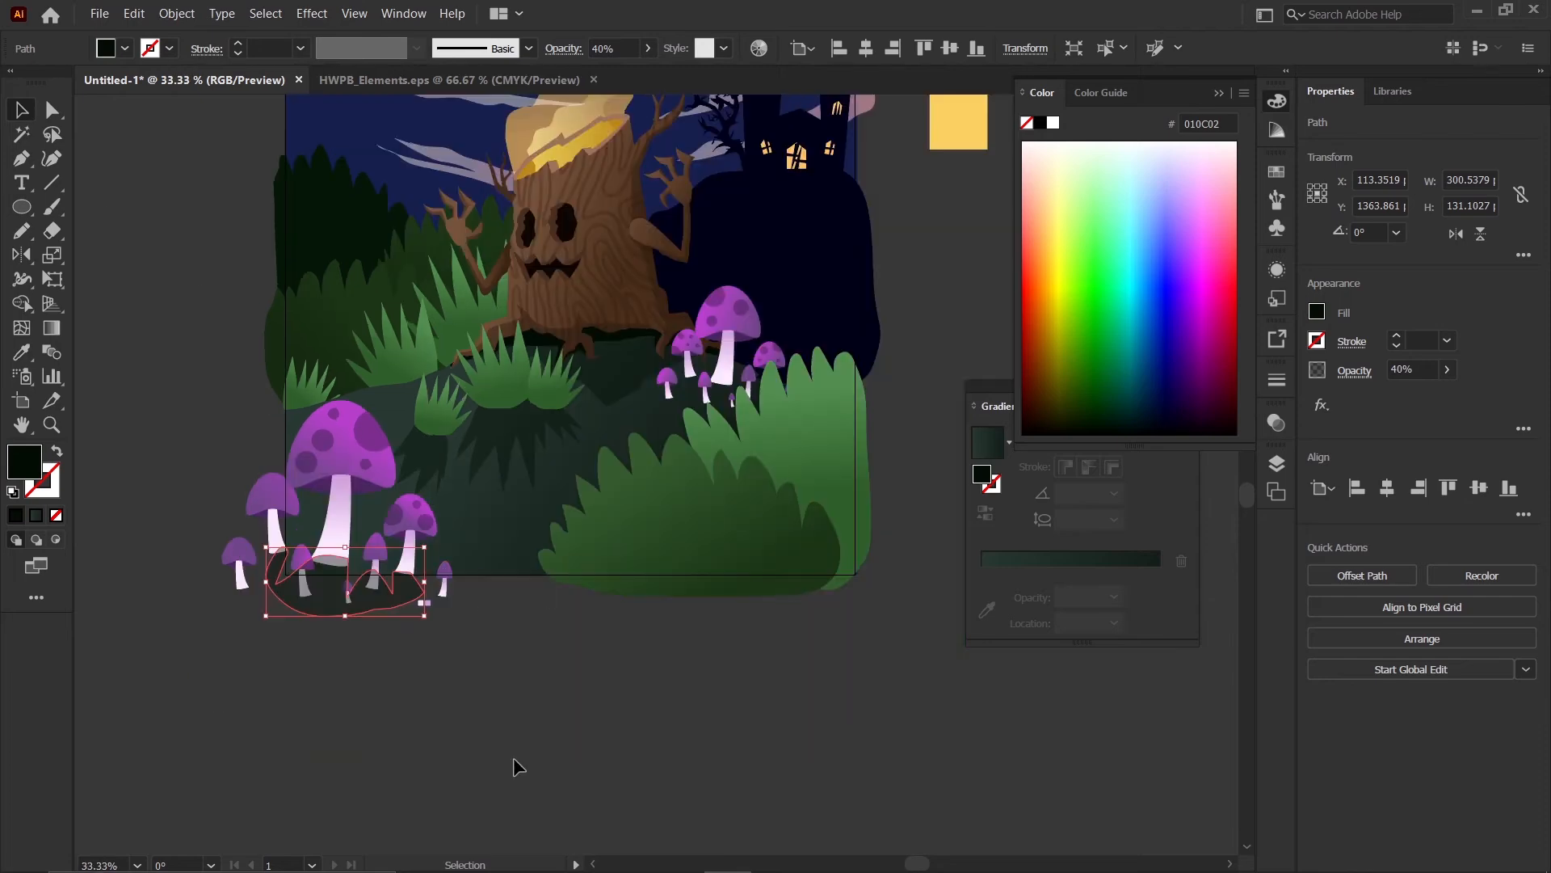
click(513, 760)
- Move the foreground mushrooms' shadow behind the mushrooms, directly in front of the ground
scroll(339, 643, up, 2)
click(335, 585)
key(ctrl+x)
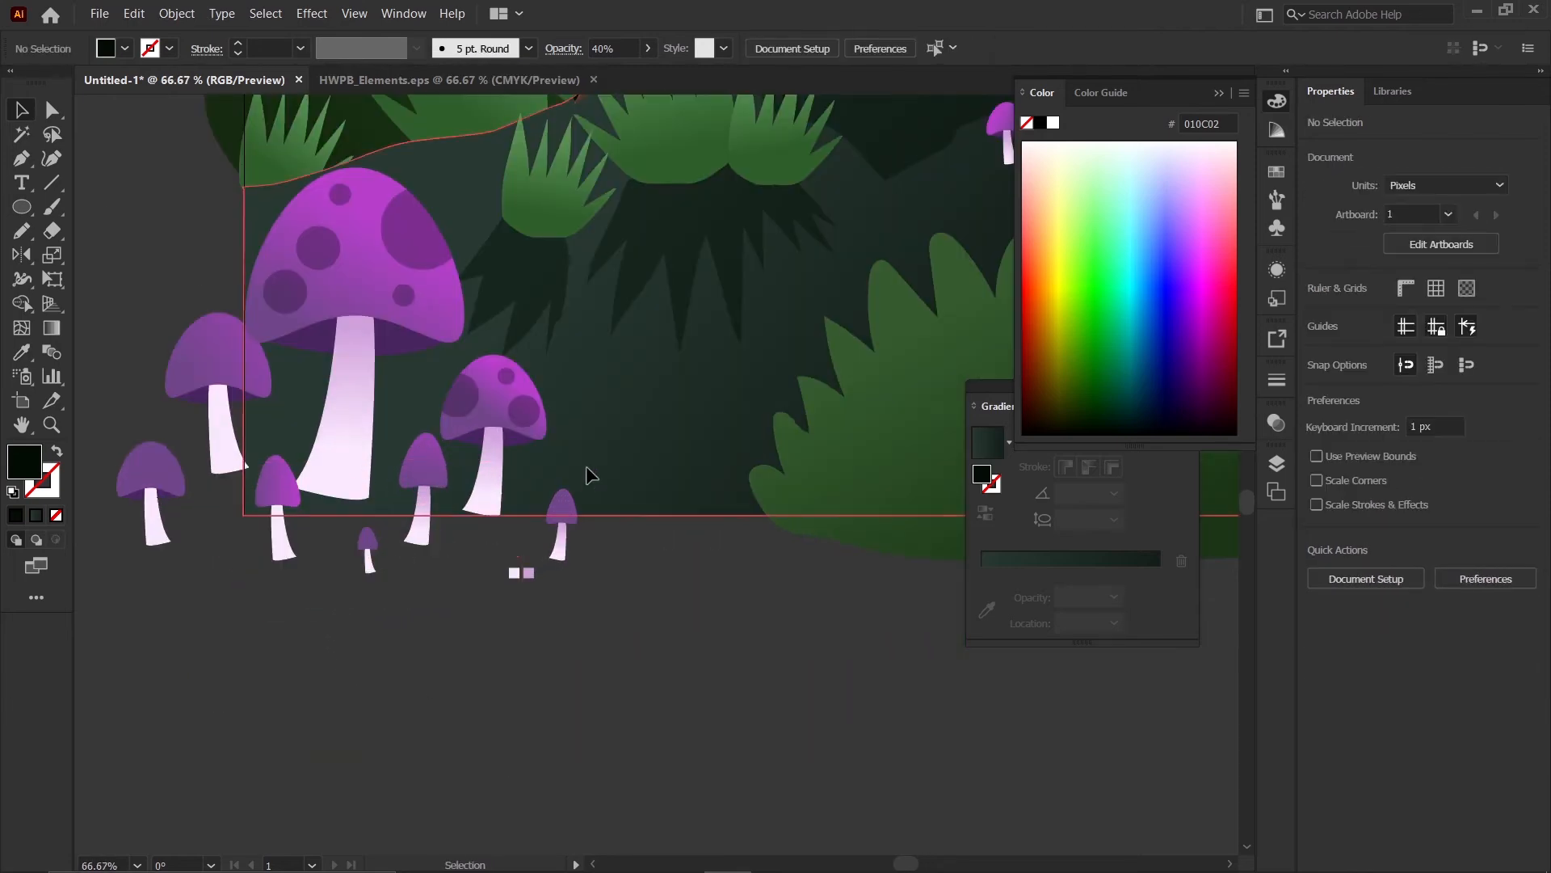
click(585, 466)
key(ctrl+f)
click(545, 690)
scroll(527, 670, down, 1)
scroll(468, 619, up, 1)
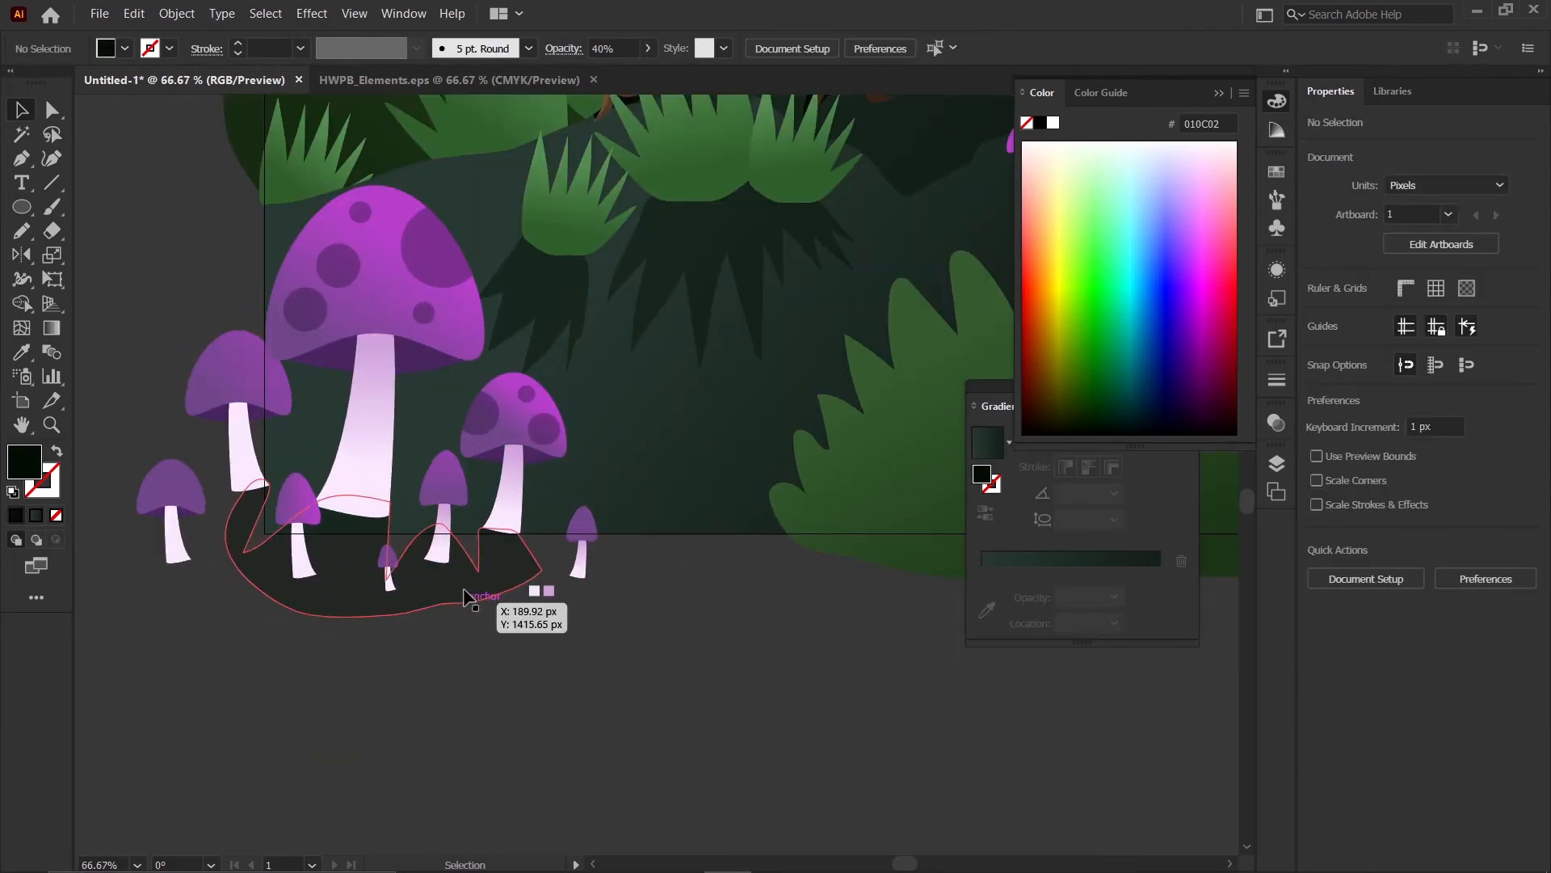
- Trim off the part of the mushroom shadow extending beyond the ground's lower edge with Shape Builder
click(462, 588)
shift+click(631, 492)
key(shift+m)
alt+click(462, 588)
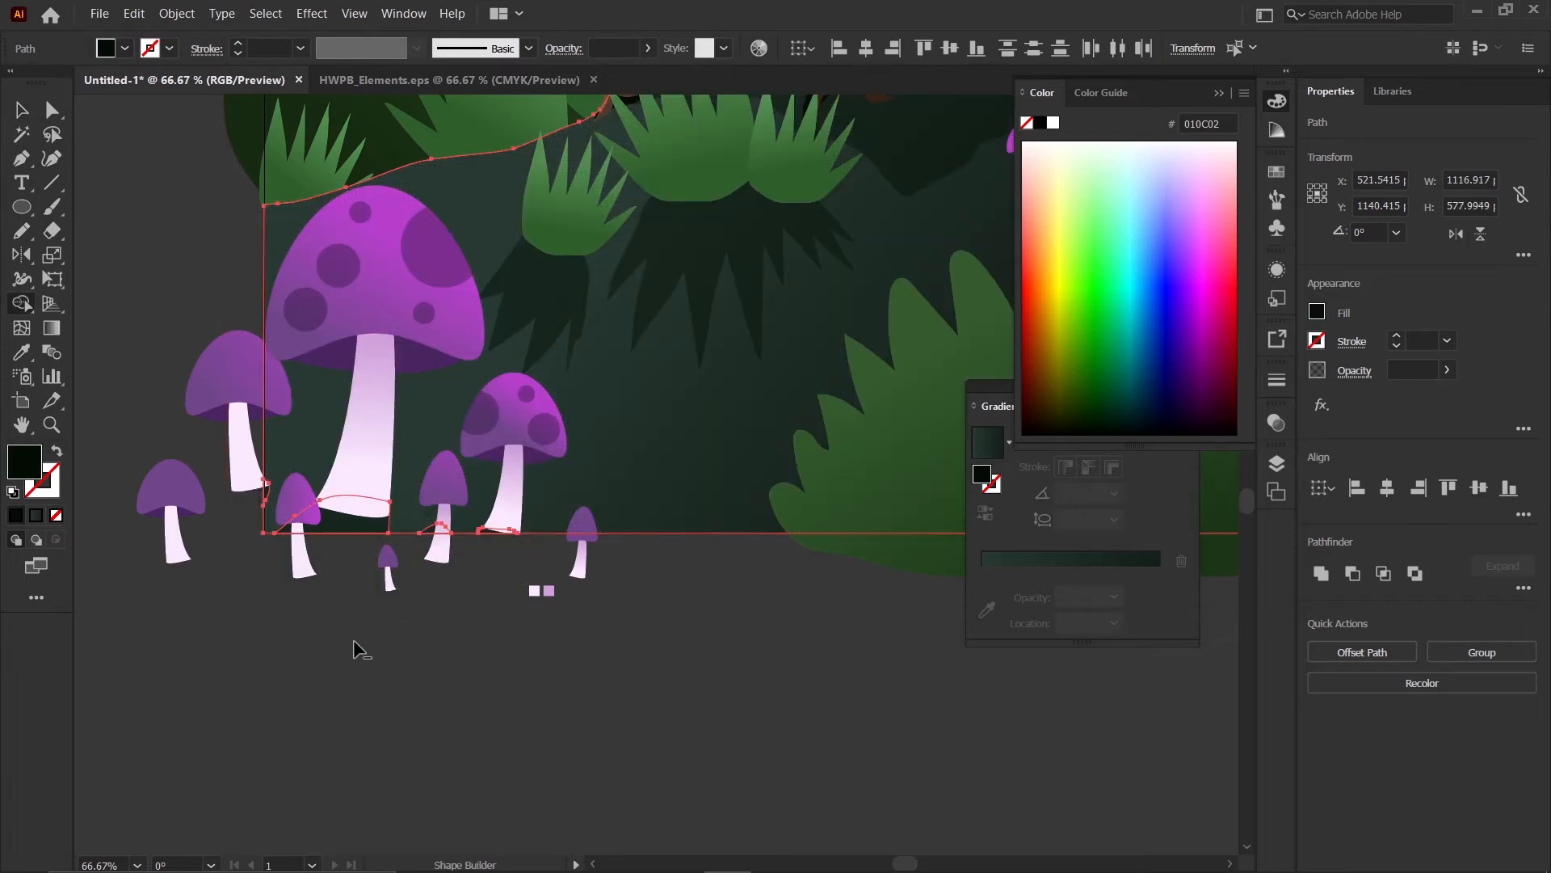
click(21, 110)
click(375, 681)
- Review the whole illustration, then examine the mushroom cluster beside the tree
scroll(487, 721, down, 3)
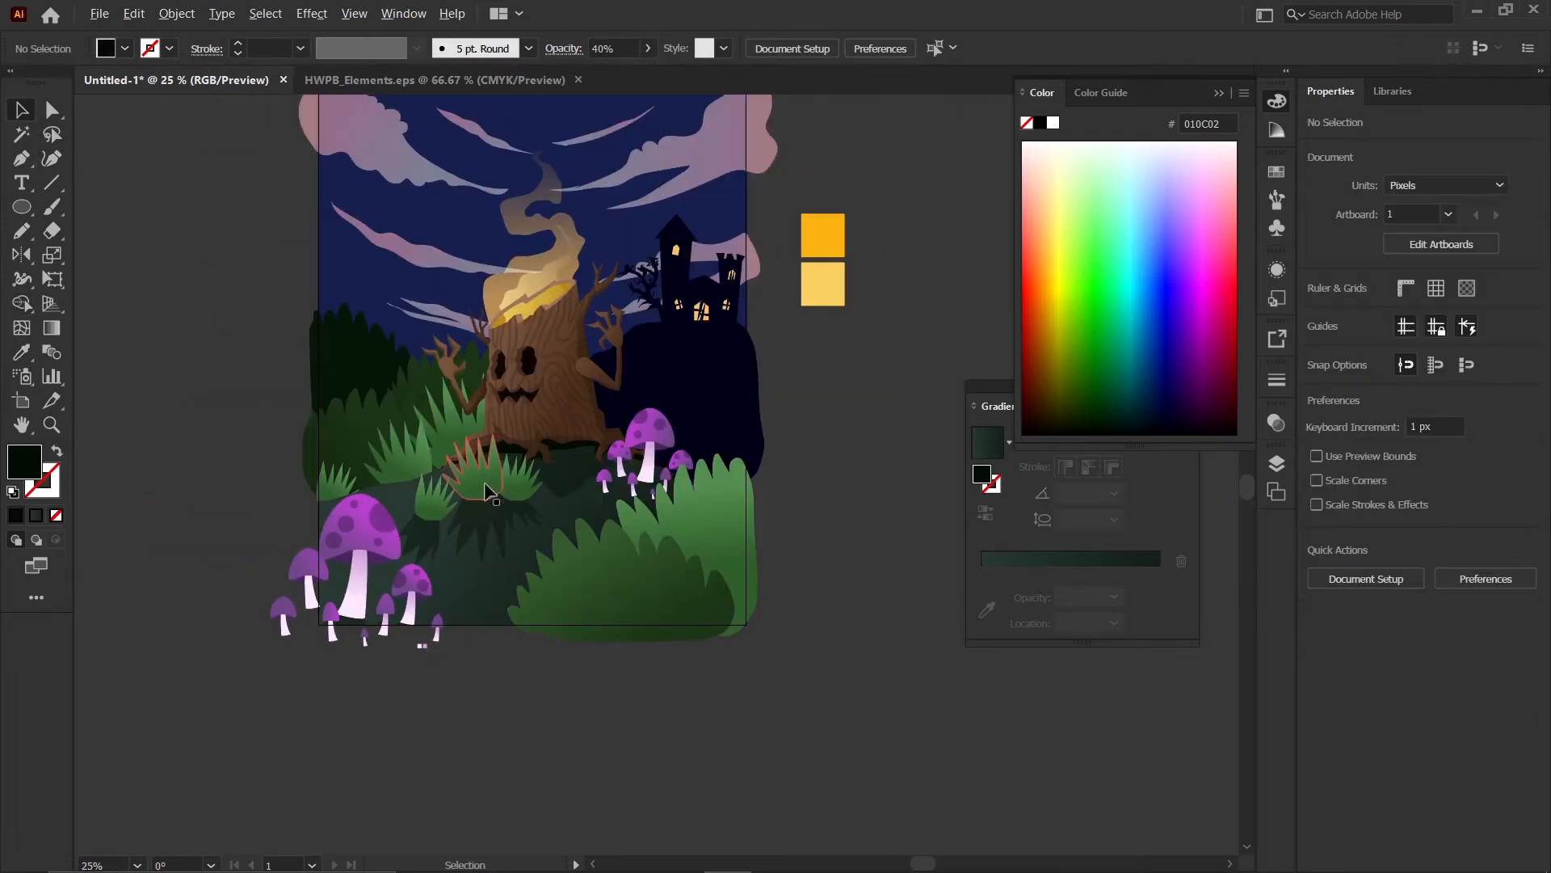
scroll(486, 517, up, 1)
scroll(497, 656, down, 1)
scroll(549, 638, up, 1)
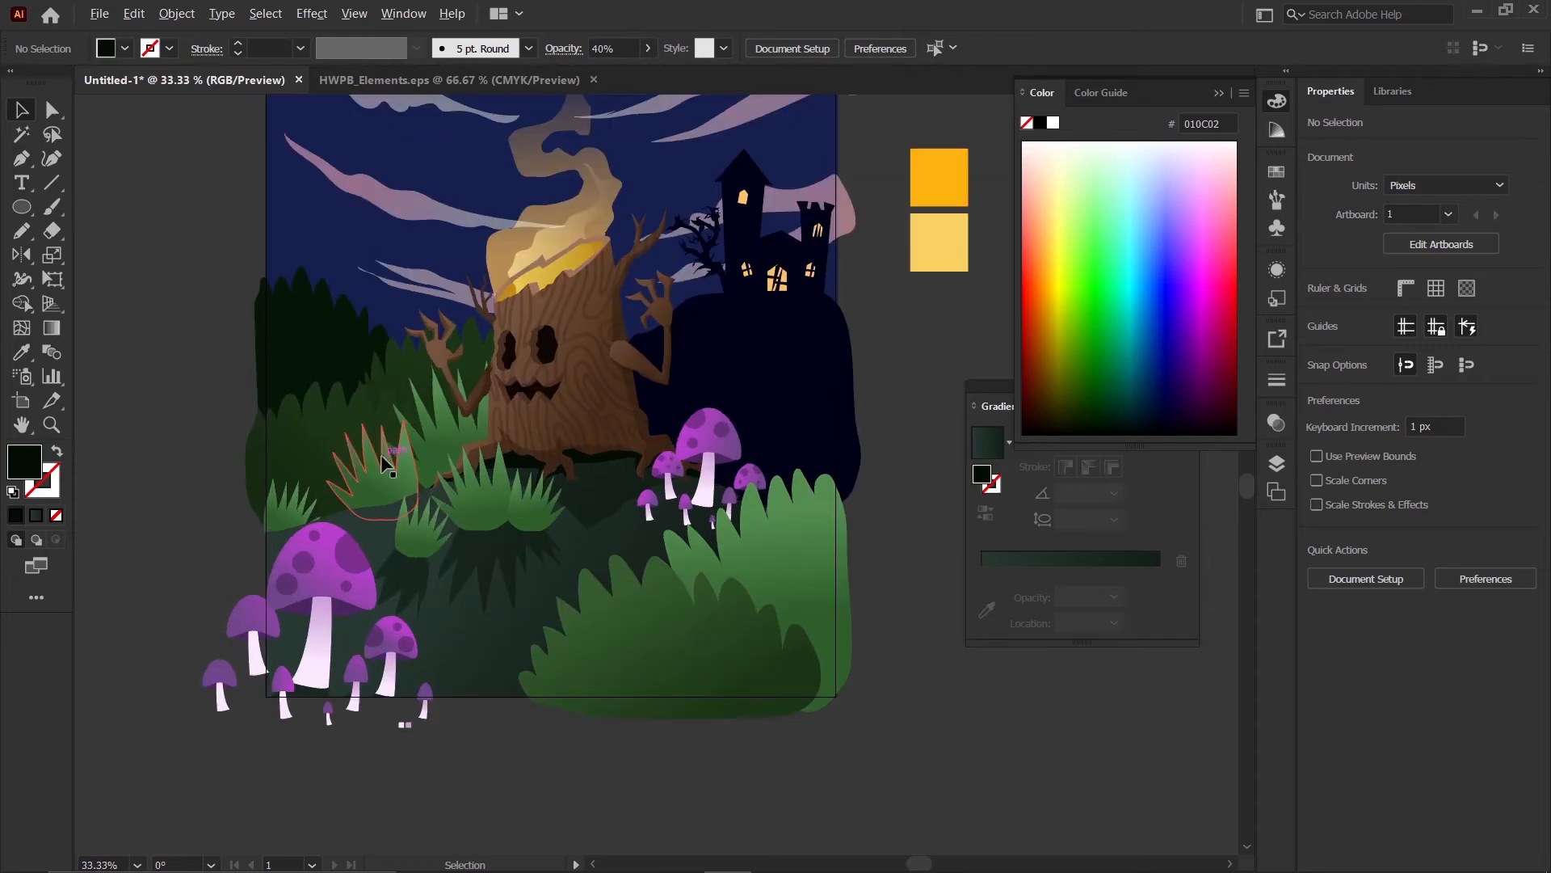
scroll(530, 477, down, 2)
scroll(517, 473, up, 1)
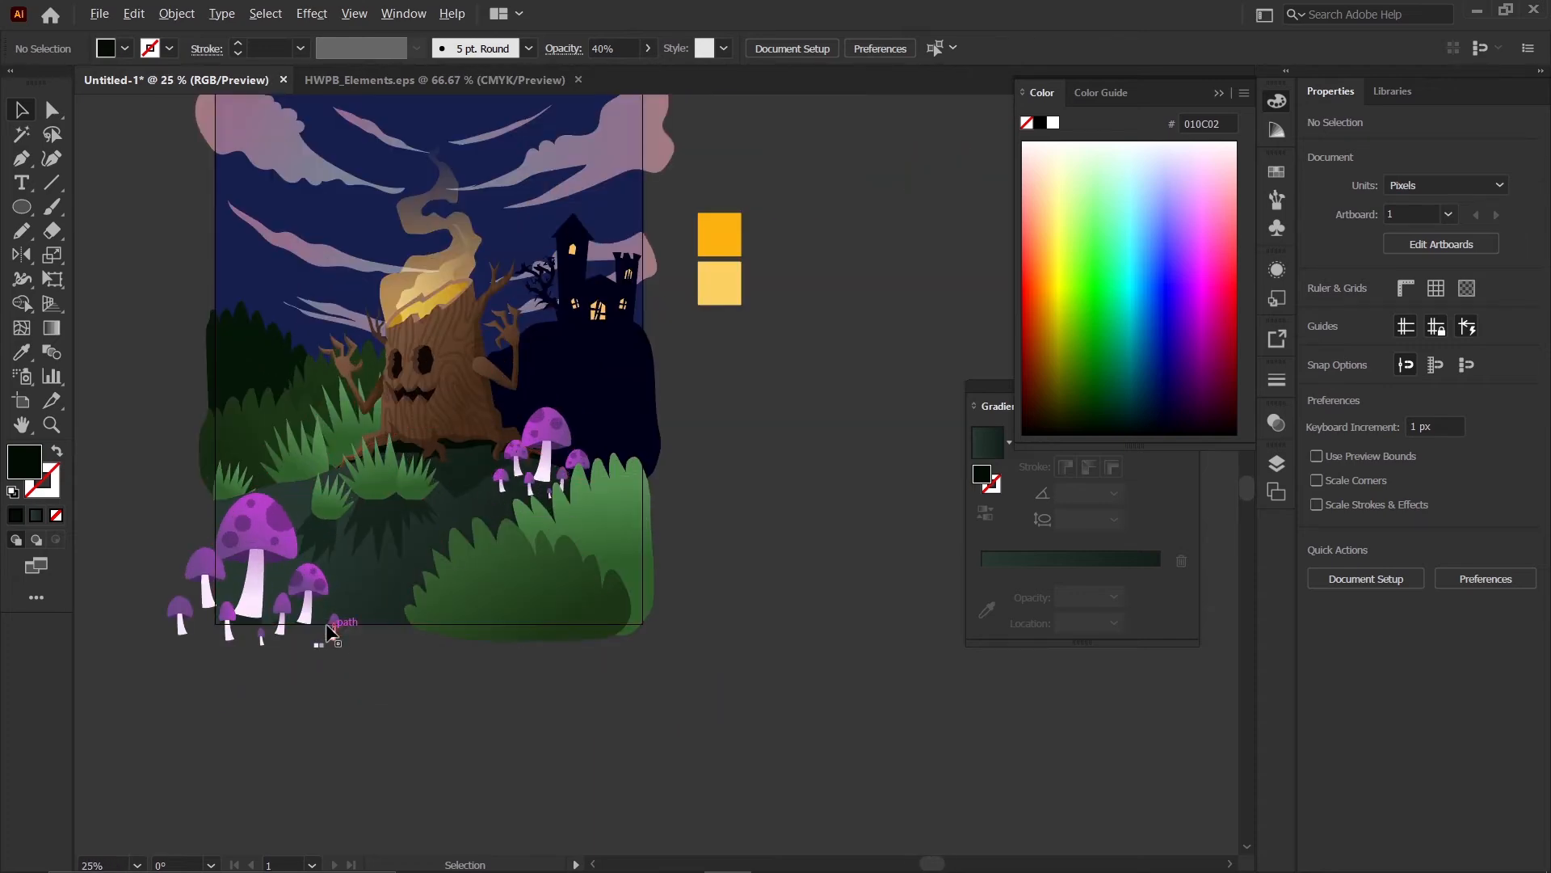
scroll(303, 618, up, 1)
scroll(593, 480, up, 2)
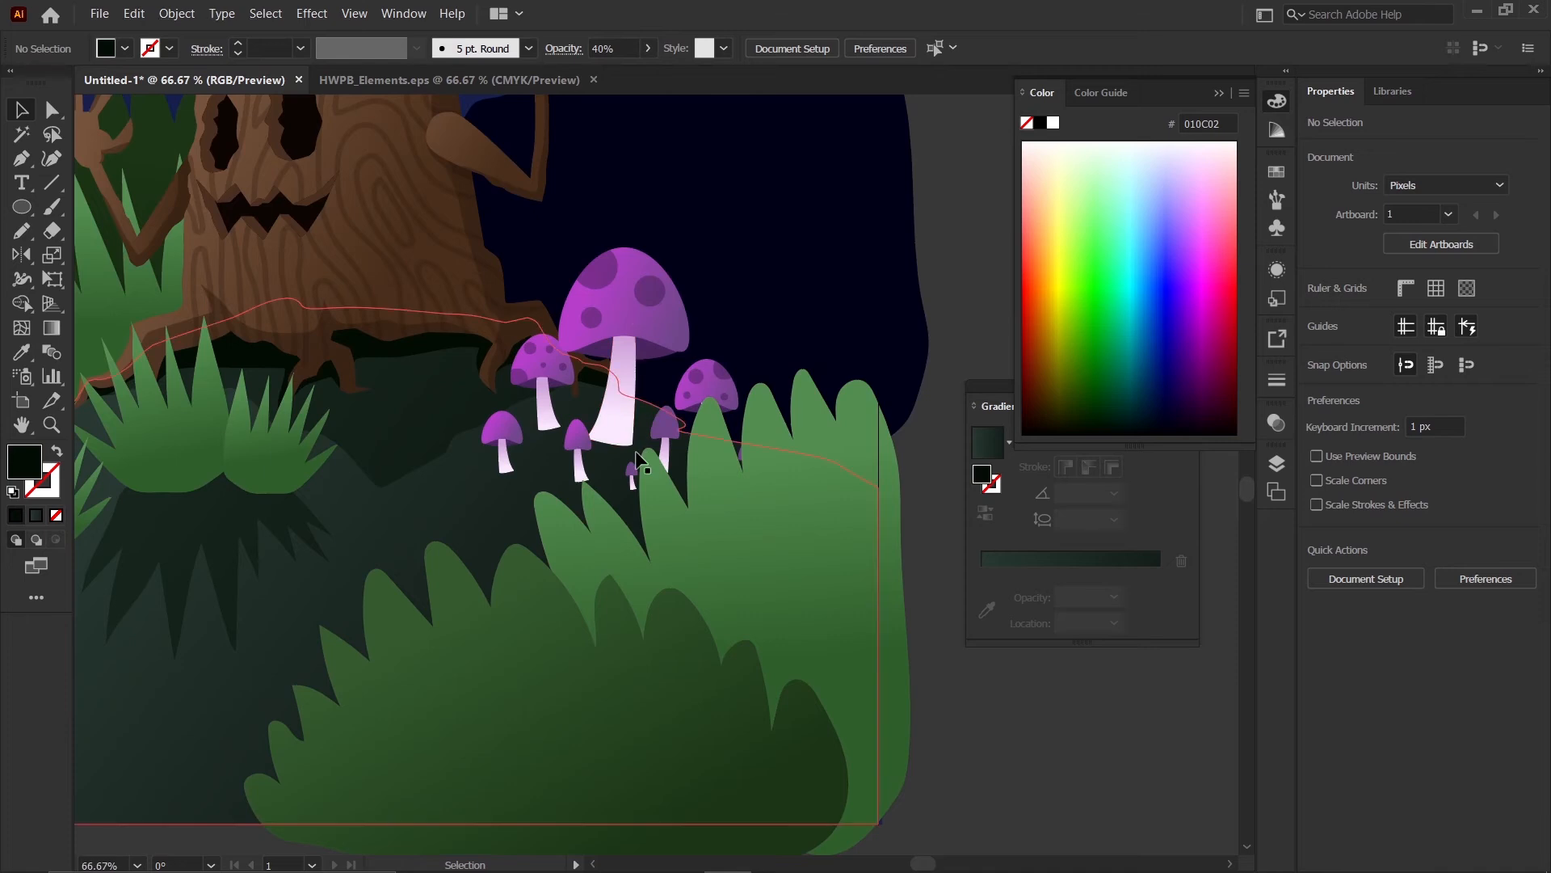
- Draw a closed Pencil shape about 37 px wide and 52 px high over the upper stem of the large mushroom beside the tree
click(640, 363)
click(636, 368)
scroll(635, 365, up, 2)
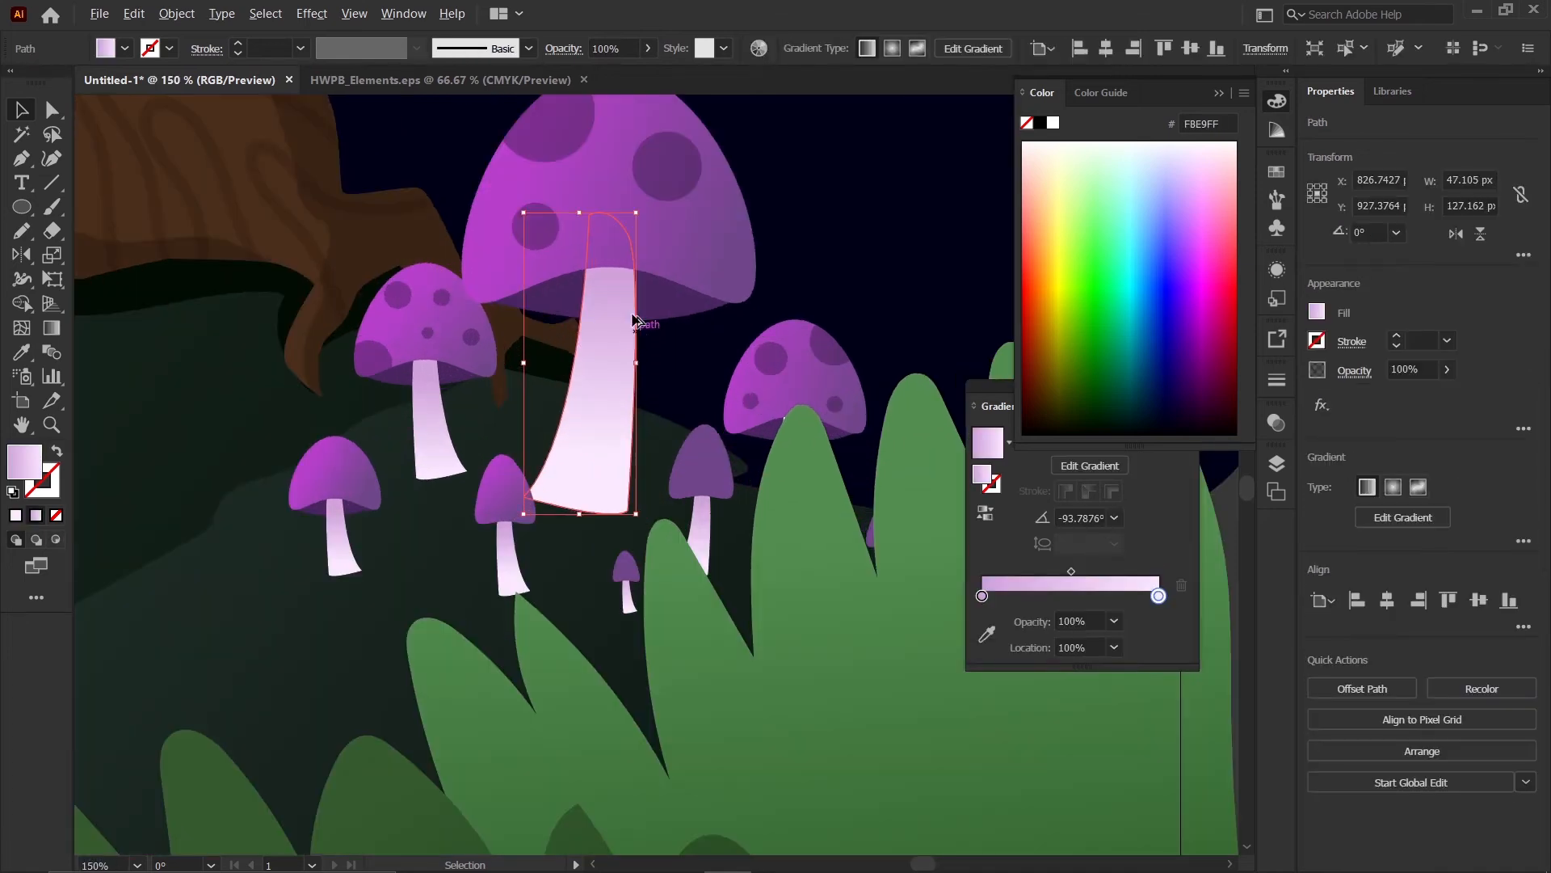
key(n)
scroll(594, 328, up, 3)
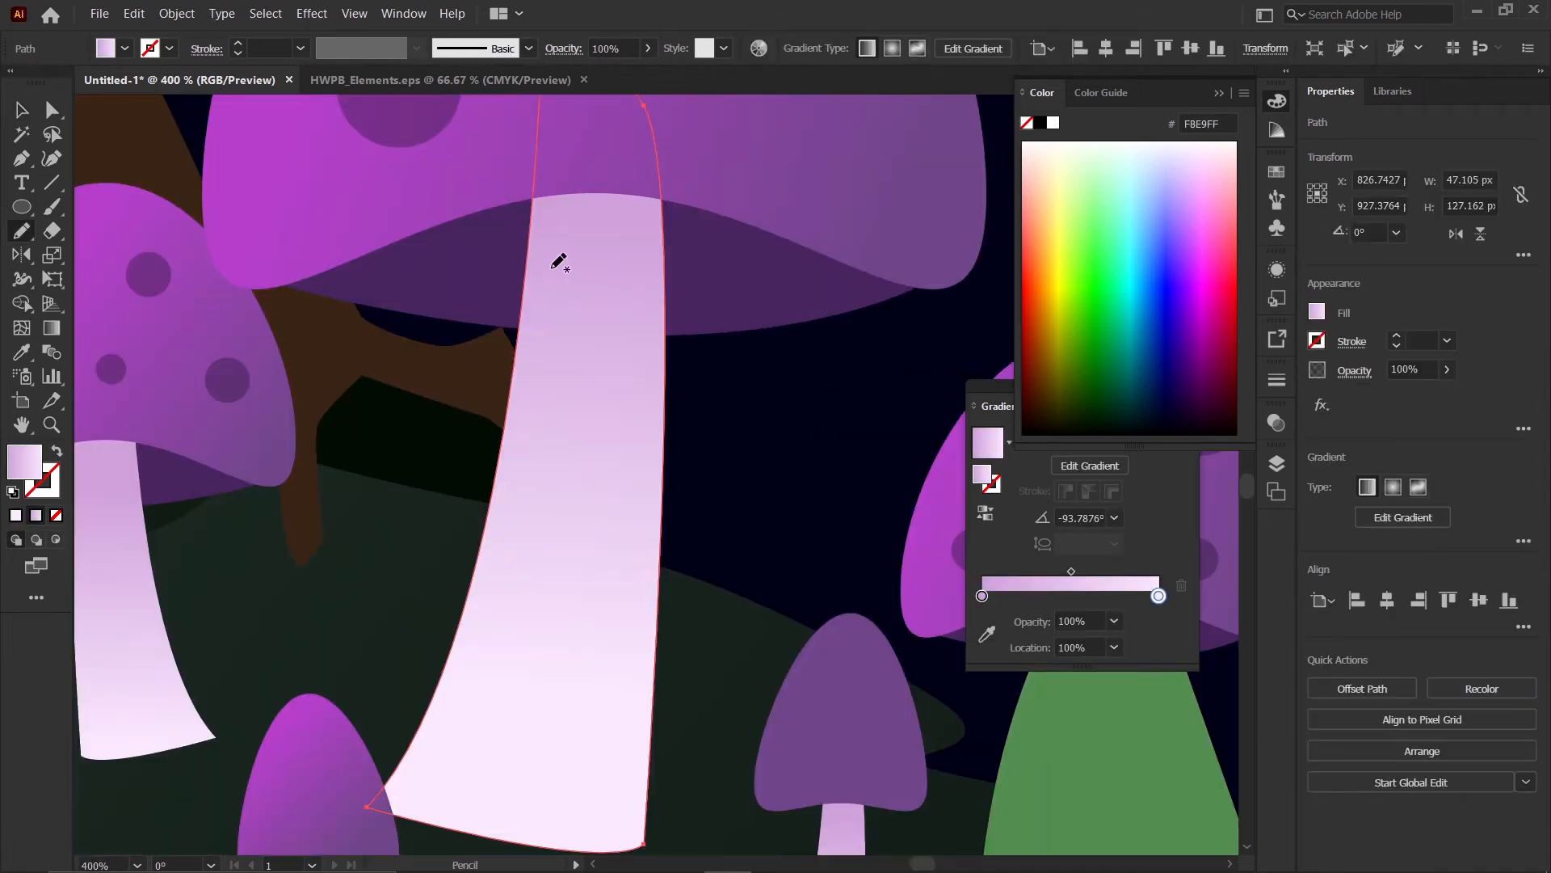
drag(679, 367, 695, 408)
key(ctrl+z)
drag(632, 242, 535, 300)
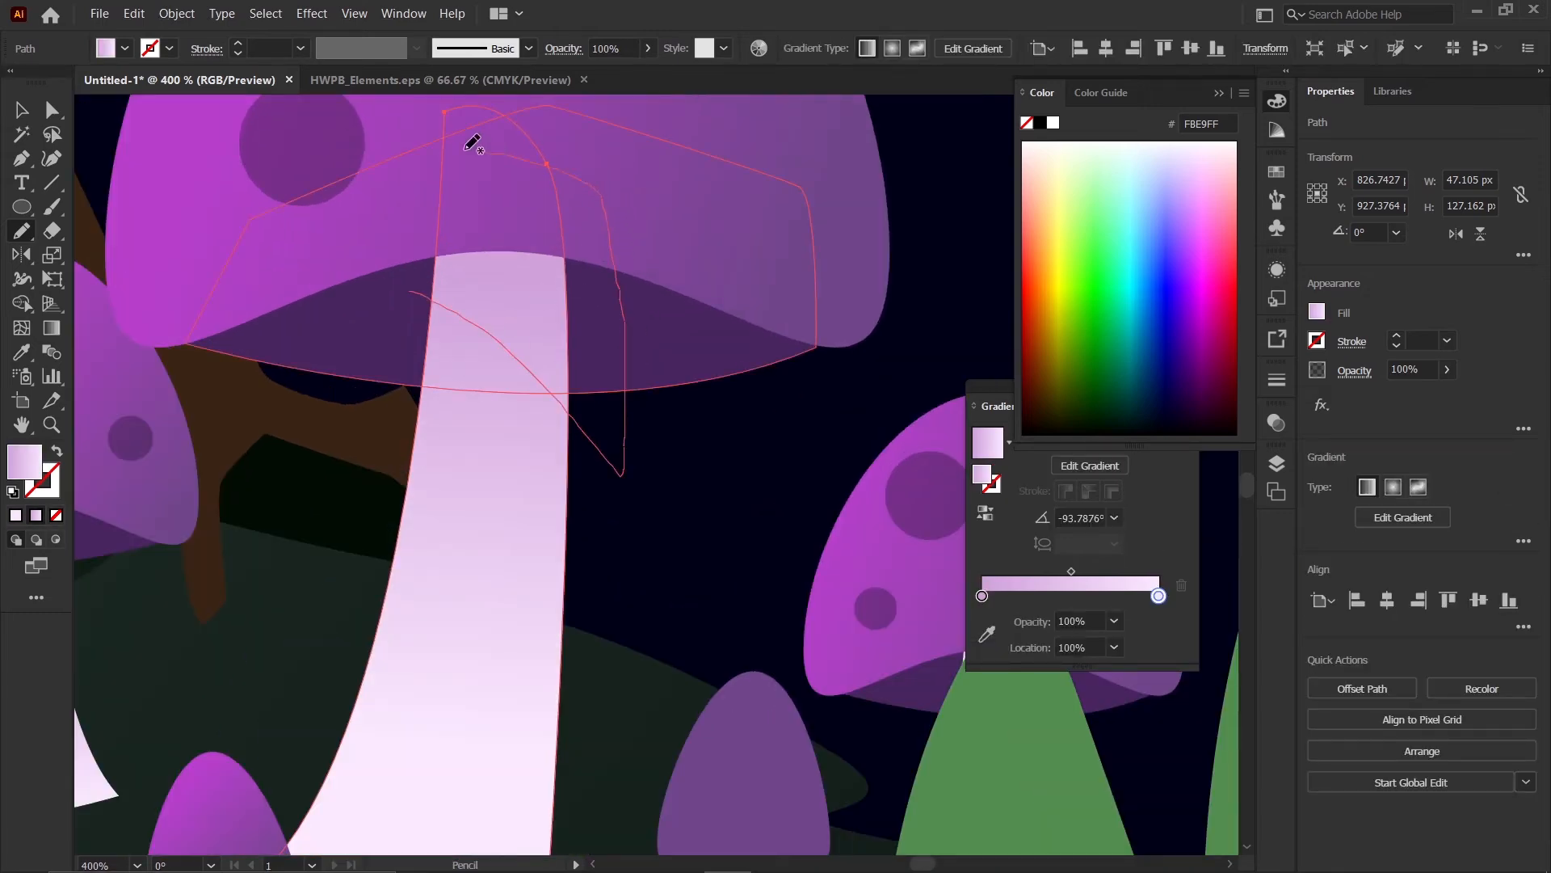
drag(412, 267, 414, 270)
- Copy the cap underside's 482660 fill onto the shape over the large mushroom's upper stem
scroll(524, 328, down, 1)
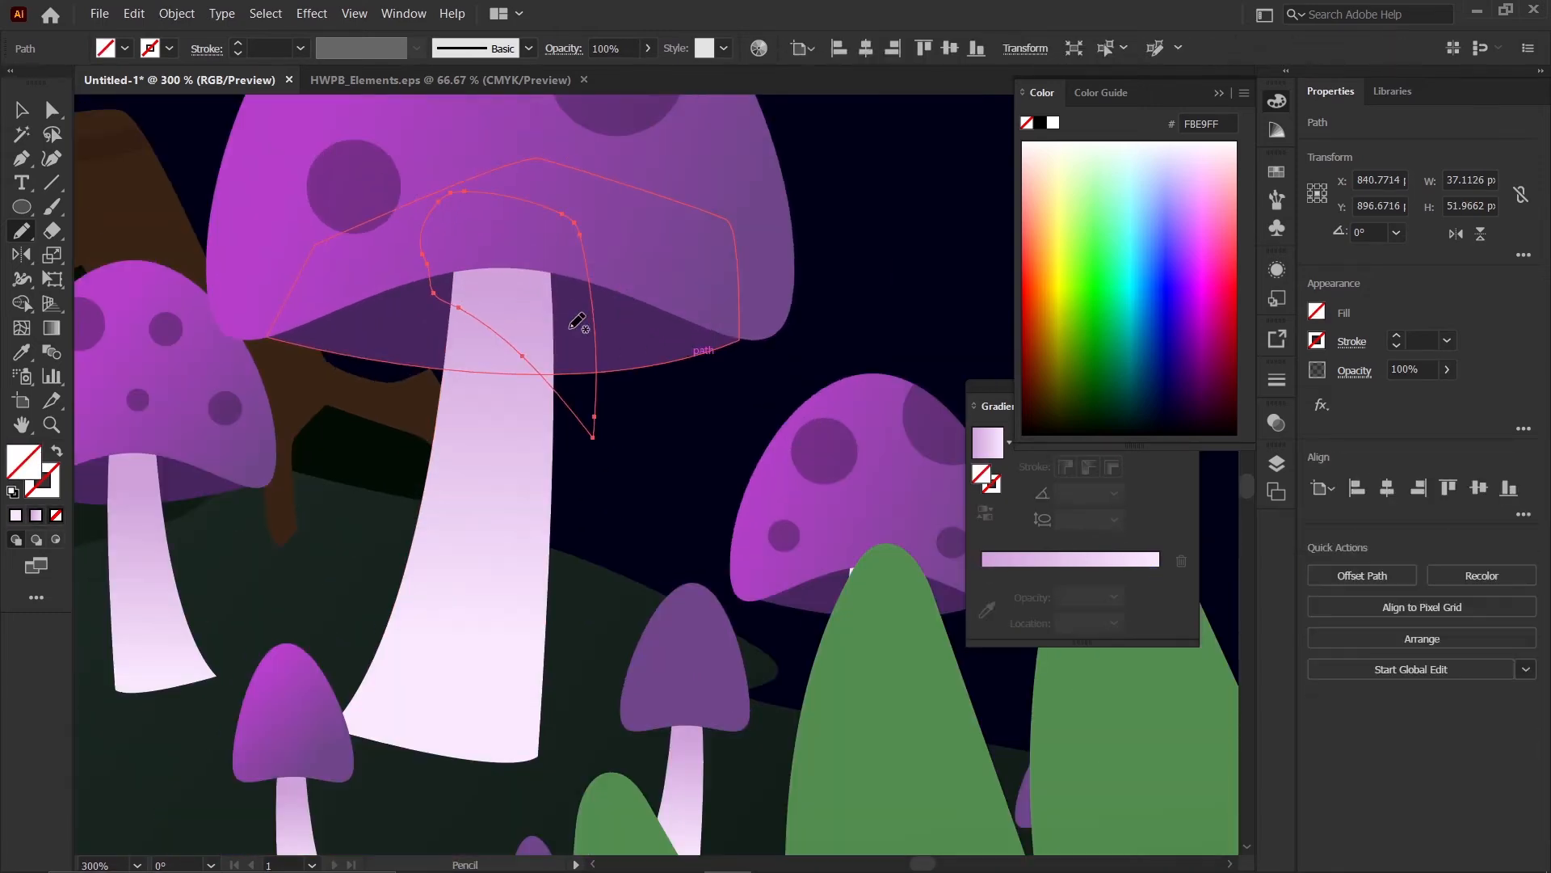
key(i)
click(602, 321)
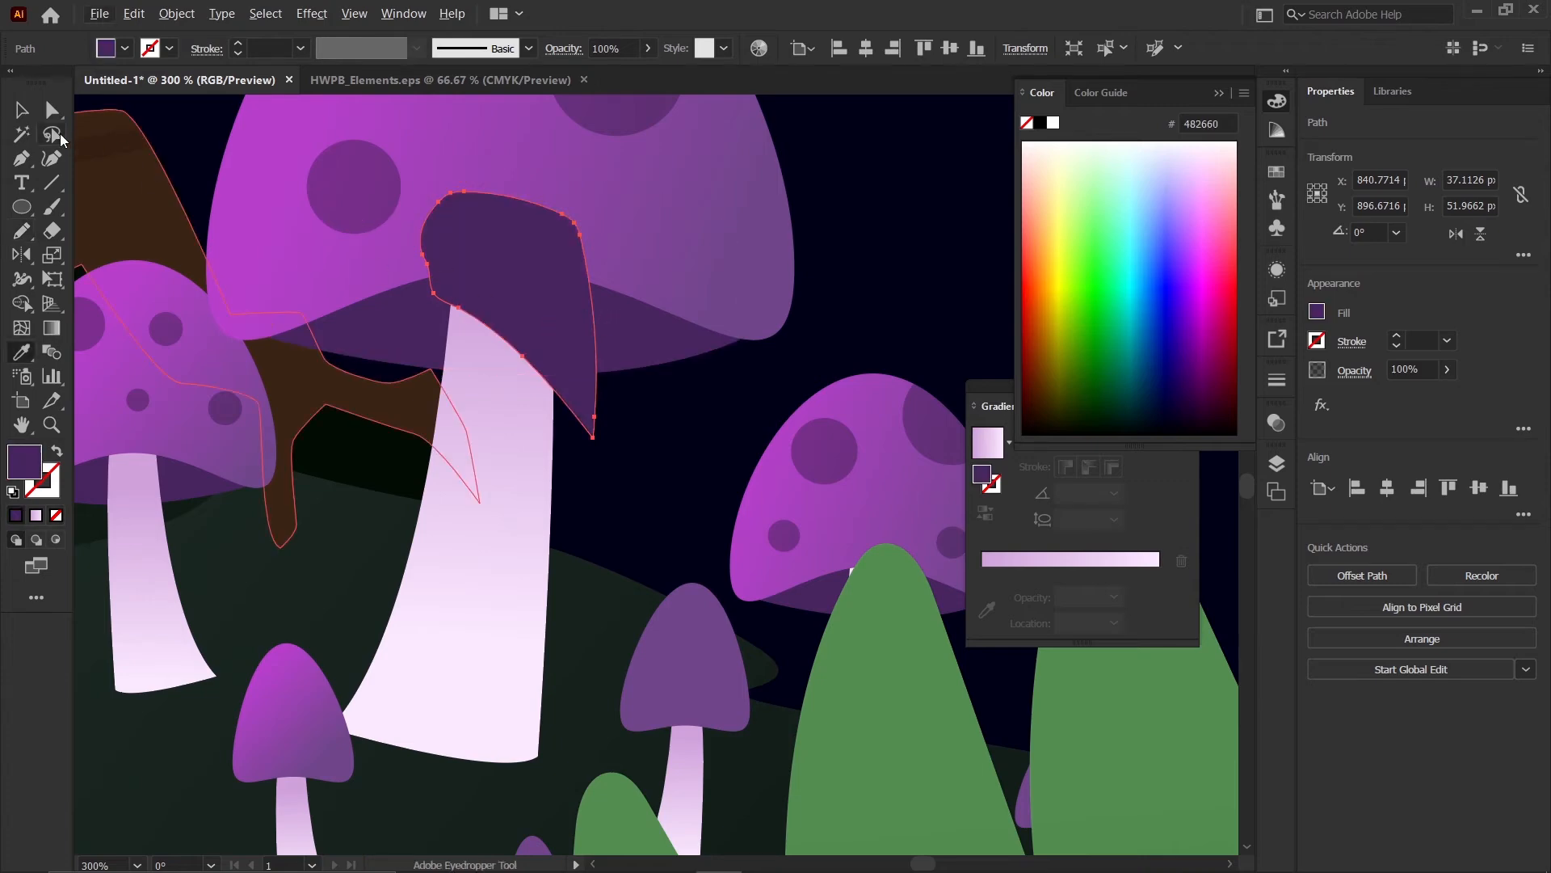
key(v)
scroll(410, 299, down, 1)
scroll(485, 329, down, 3)
click(889, 541)
- Move the purple shadow shape behind the mushroom cap, directly in front of the stem
scroll(497, 331, up, 3)
click(452, 294)
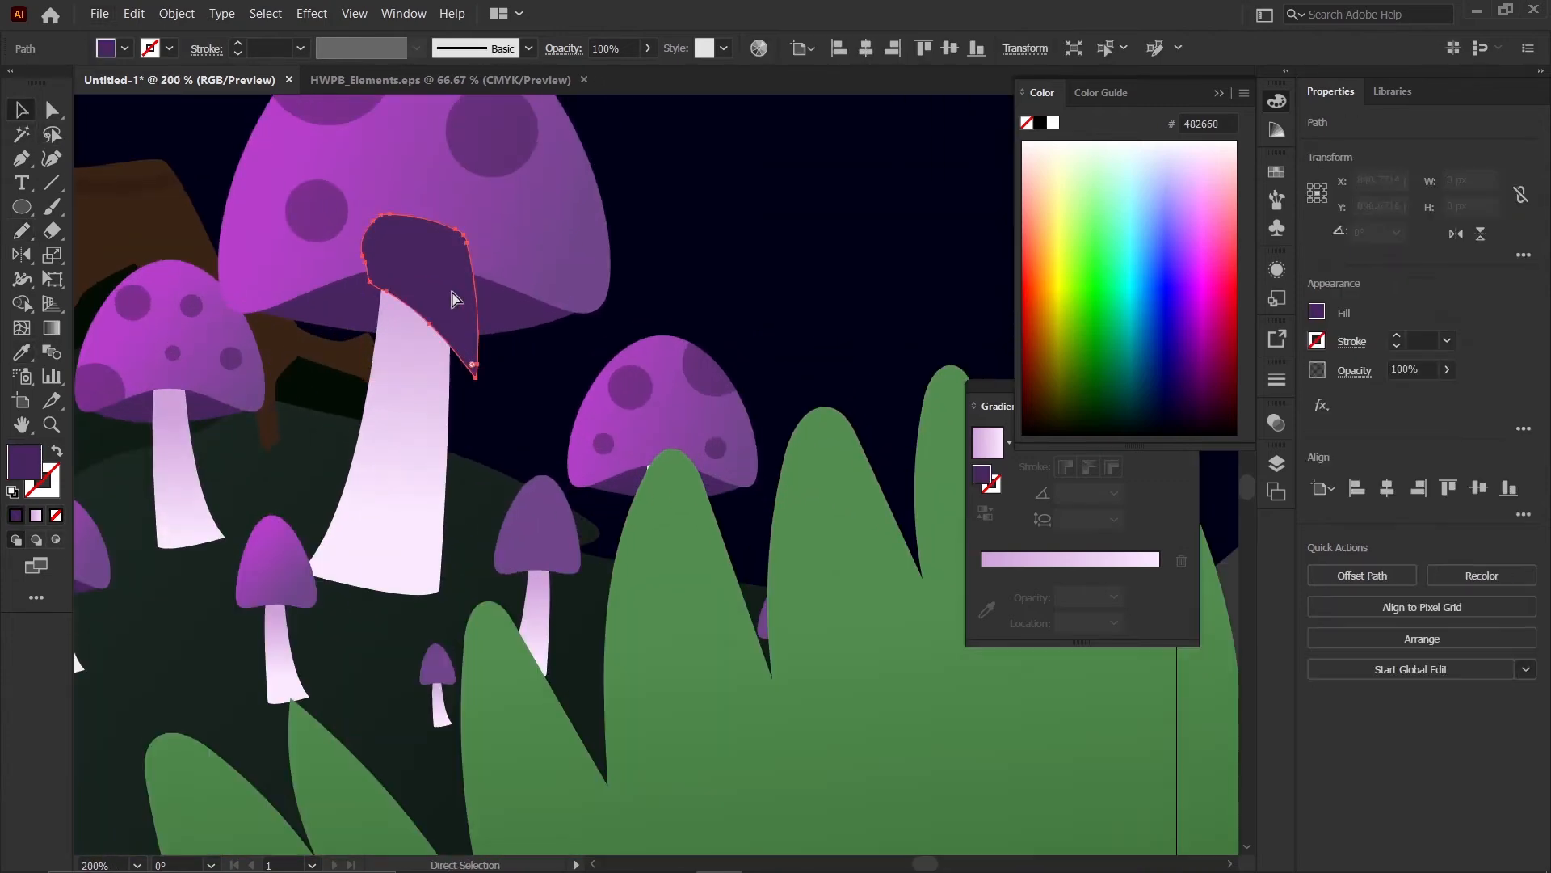
key(ctrl+x)
click(442, 328)
key(ctrl+f)
scroll(443, 327, down, 2)
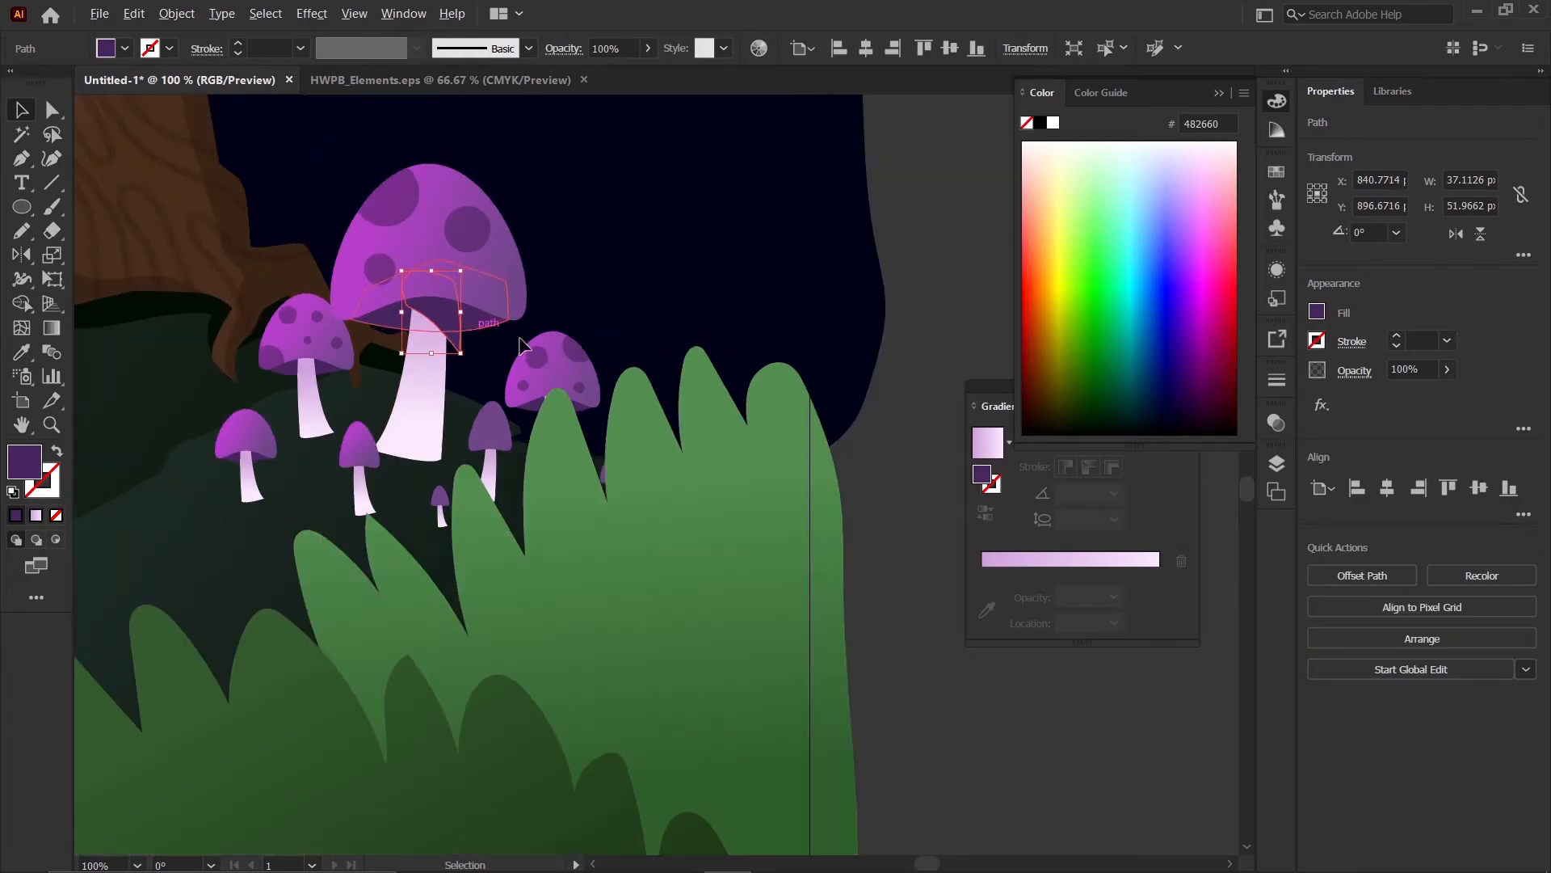
- Trim away the parts of the purple shadow outside the large mushroom's stem with Shape Builder
scroll(485, 355, up, 4)
shift+click(289, 339)
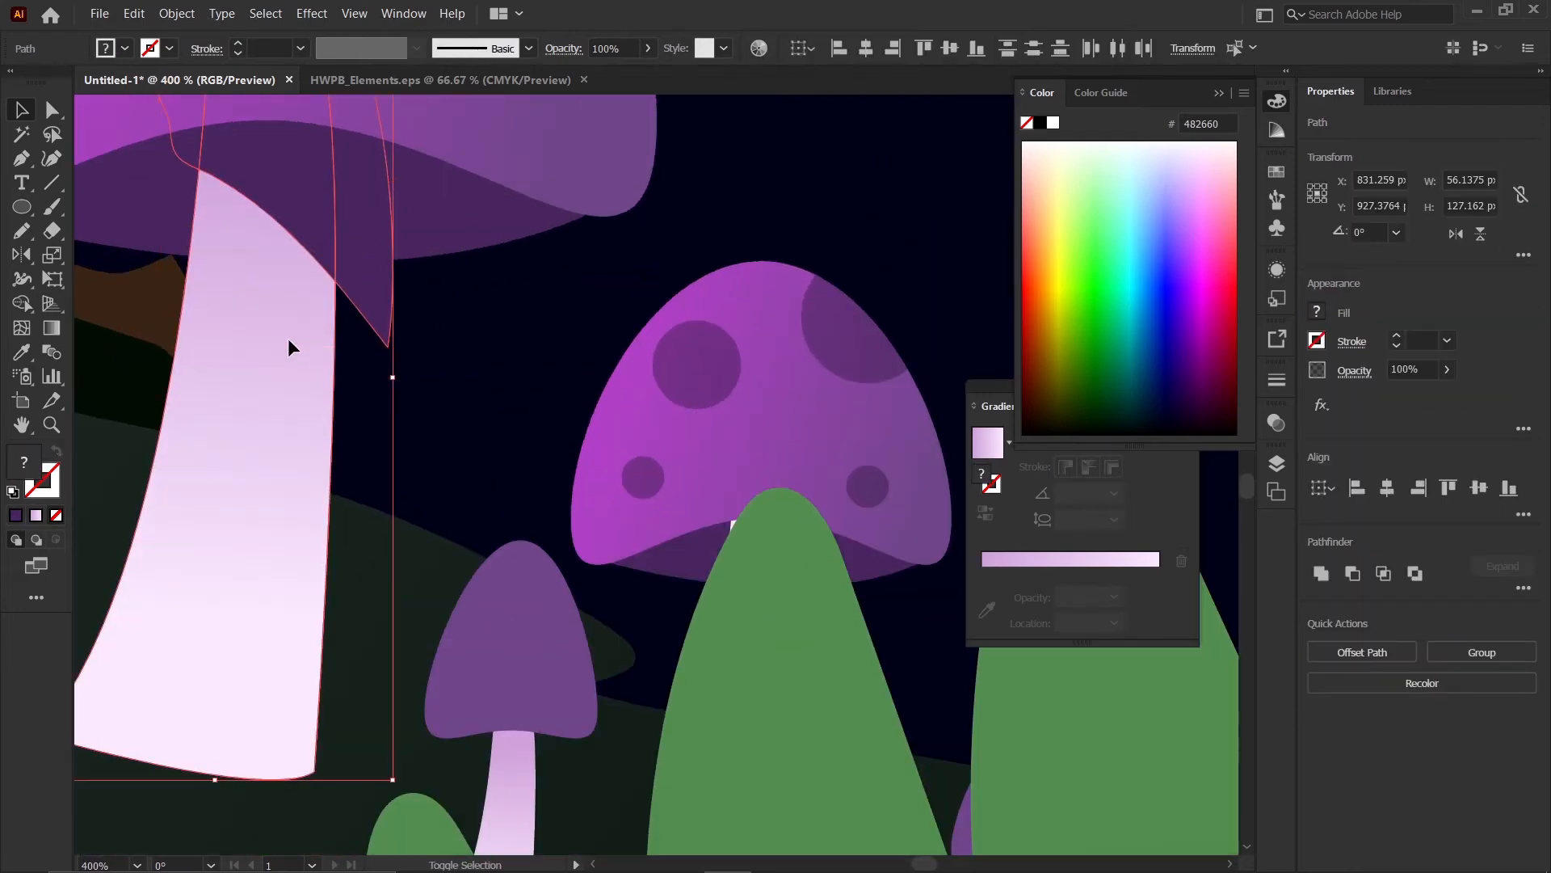
key(shift+m)
alt+click(369, 305)
scroll(370, 307, down, 2)
scroll(272, 194, up, 1)
alt+click(273, 195)
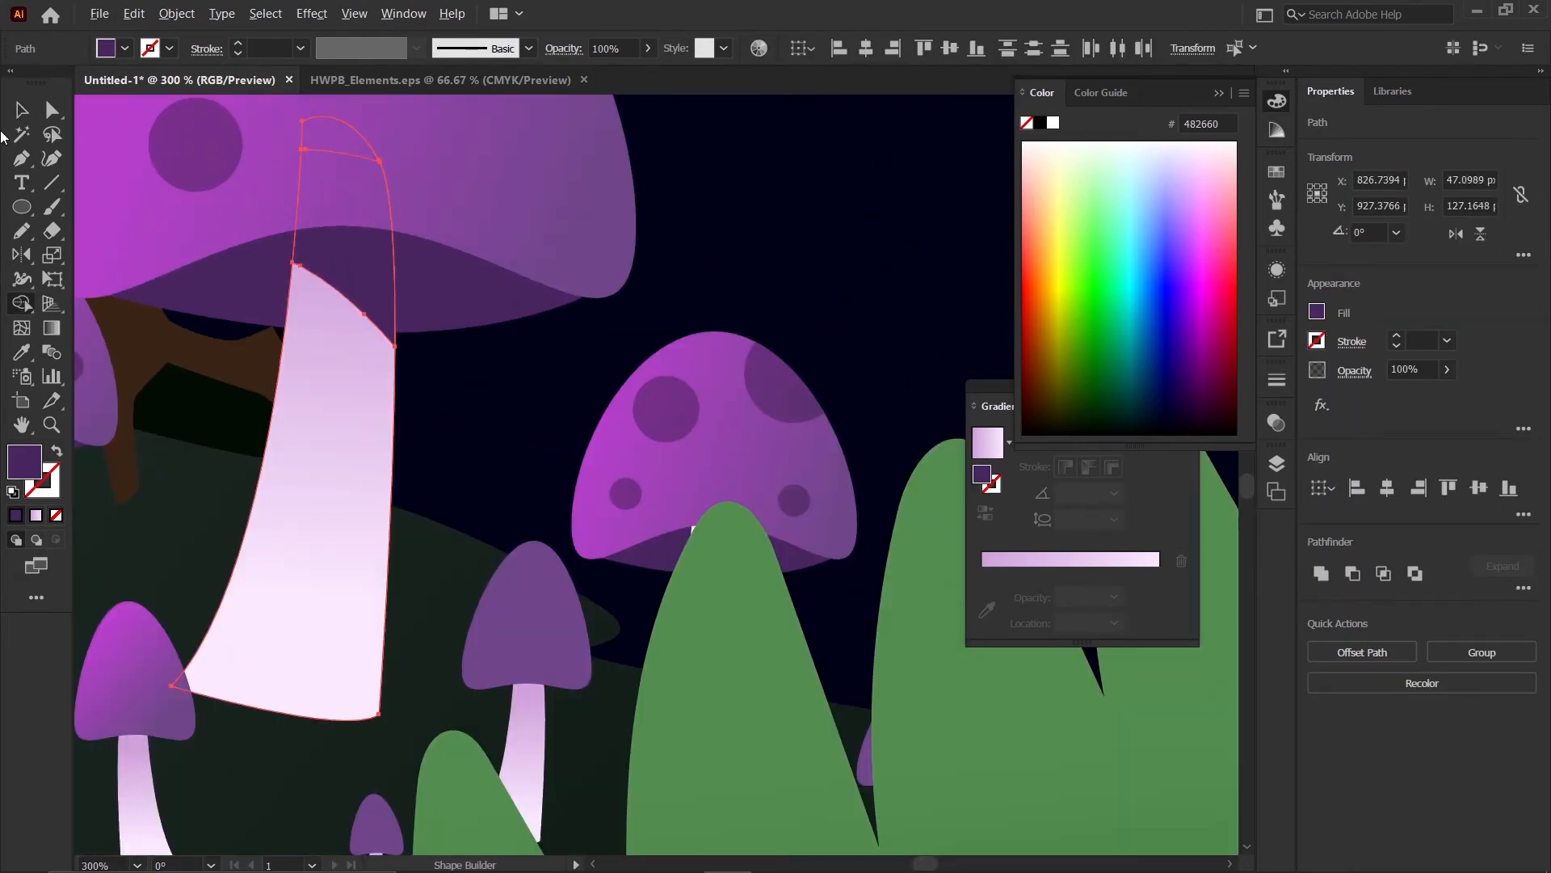
click(19, 111)
scroll(338, 308, down, 2)
click(518, 283)
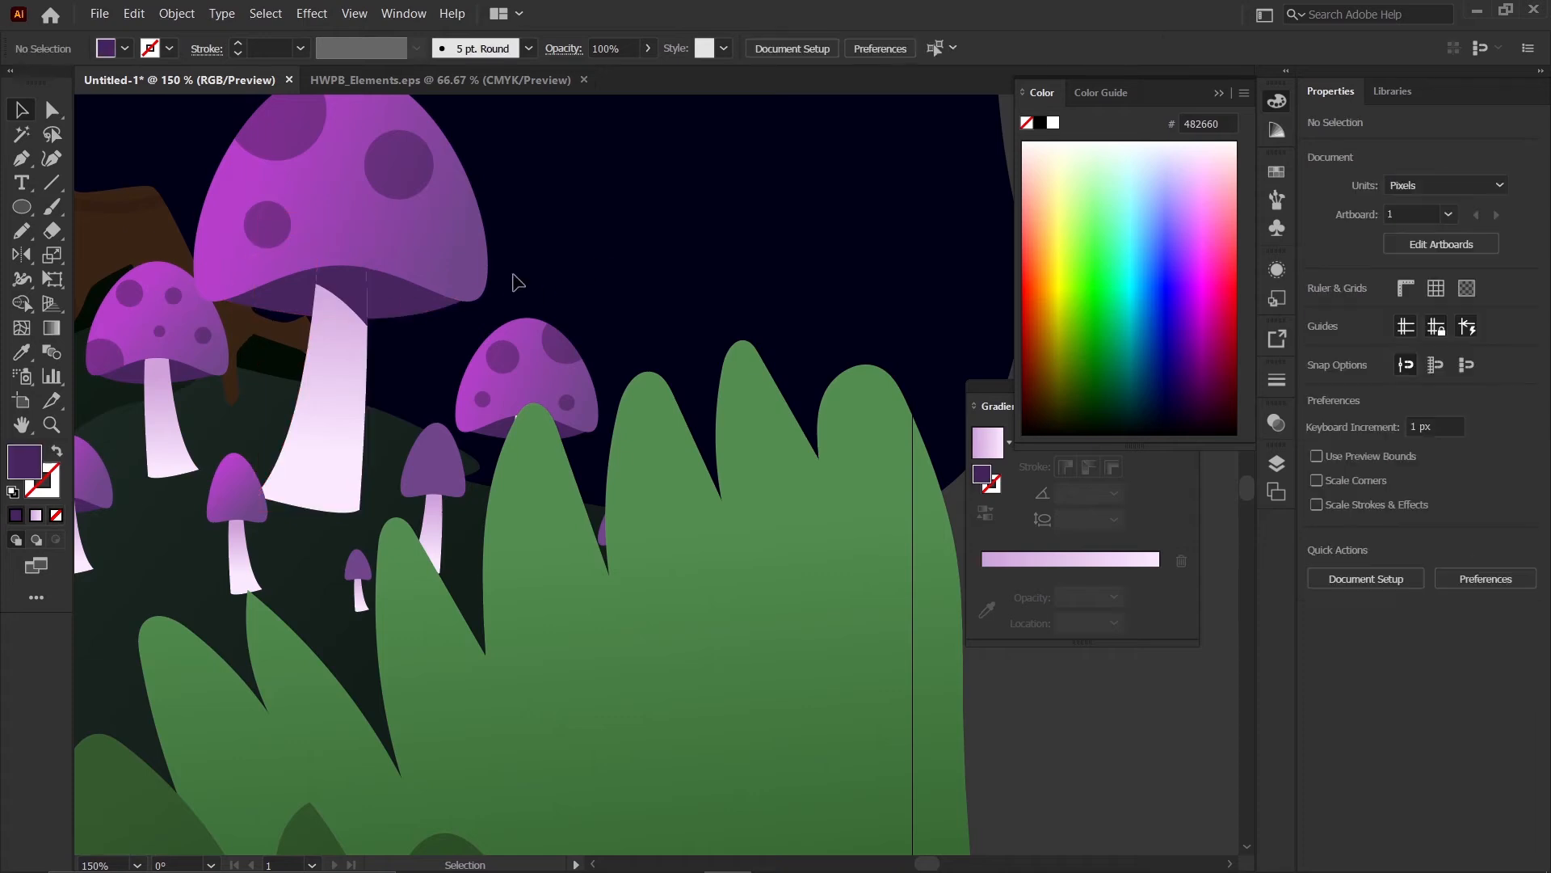
- Set the stem shadow's fill to 2F1744 and its opacity to 41%
click(362, 293)
scroll(362, 293, up, 2)
double_click(32, 464)
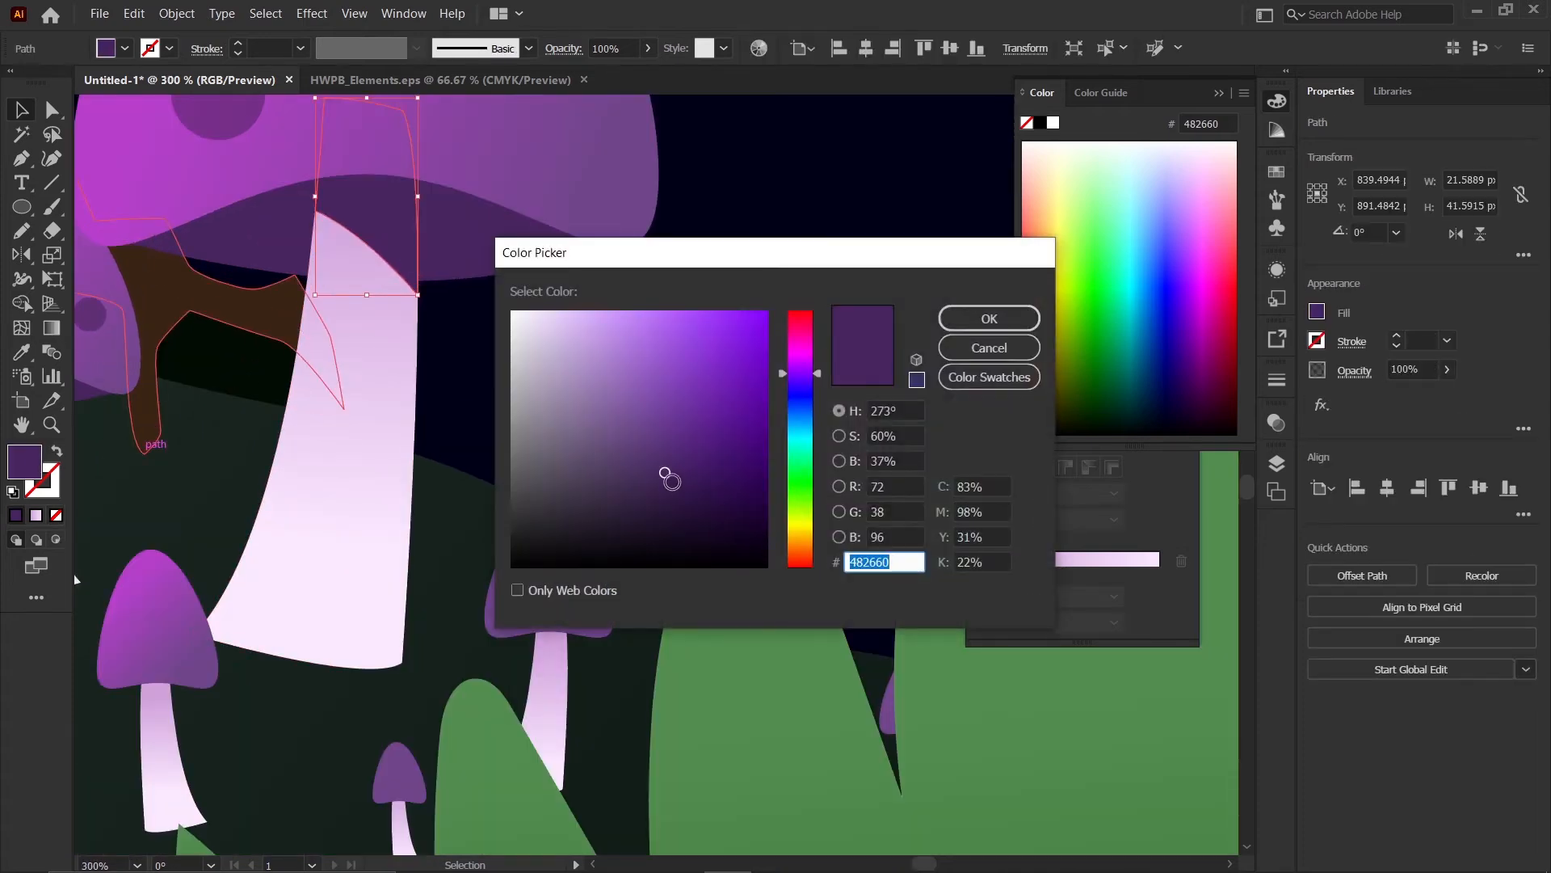
click(681, 496)
click(989, 318)
scroll(519, 228, up, 1)
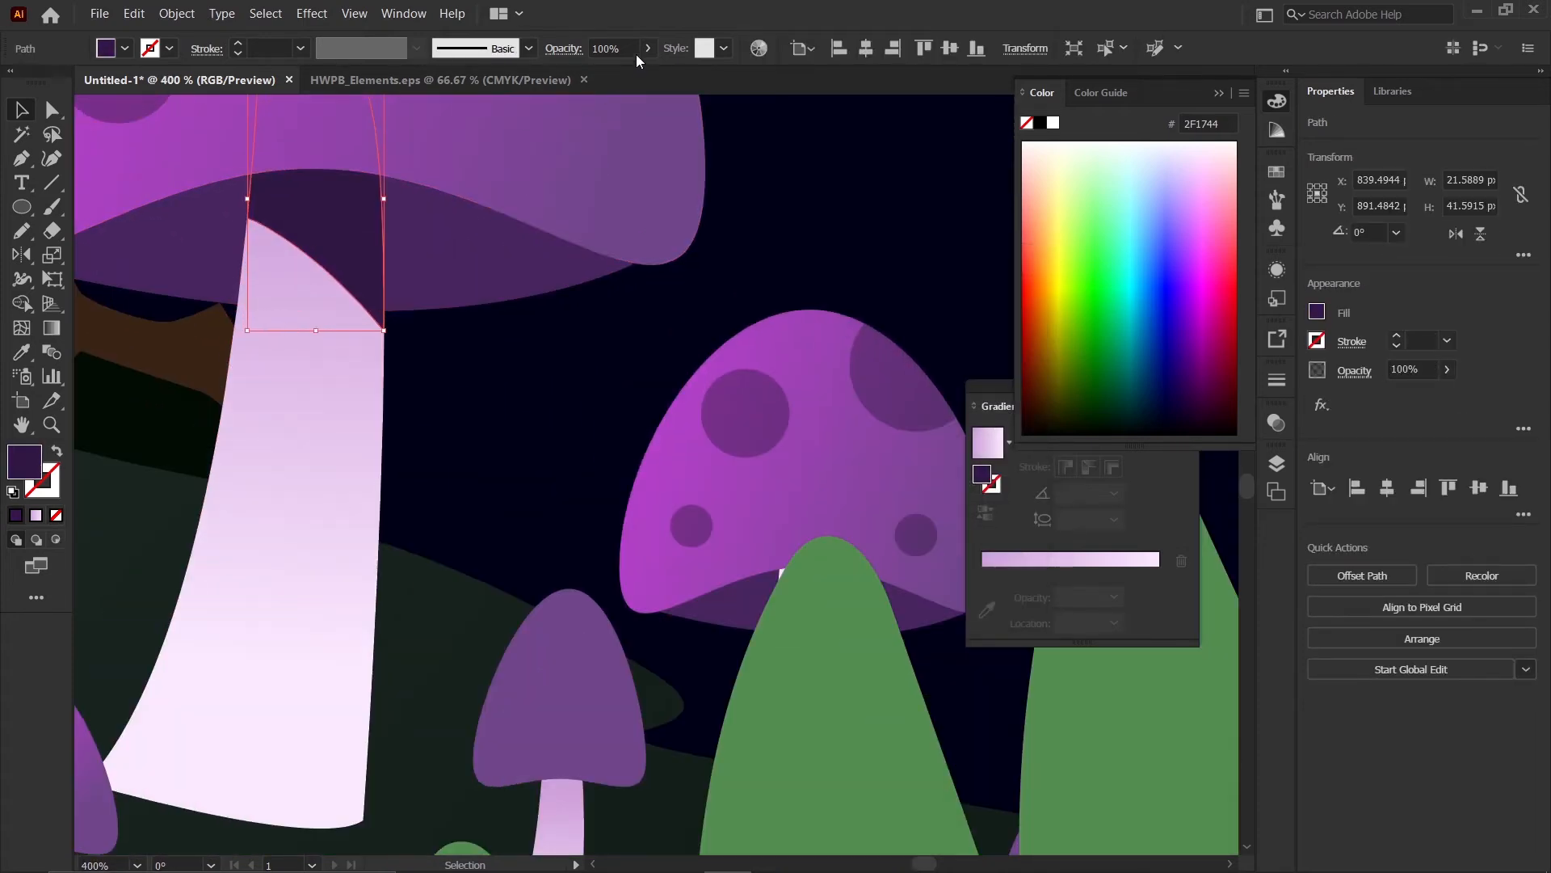
drag(602, 70, 599, 70)
click(782, 208)
scroll(751, 226, down, 4)
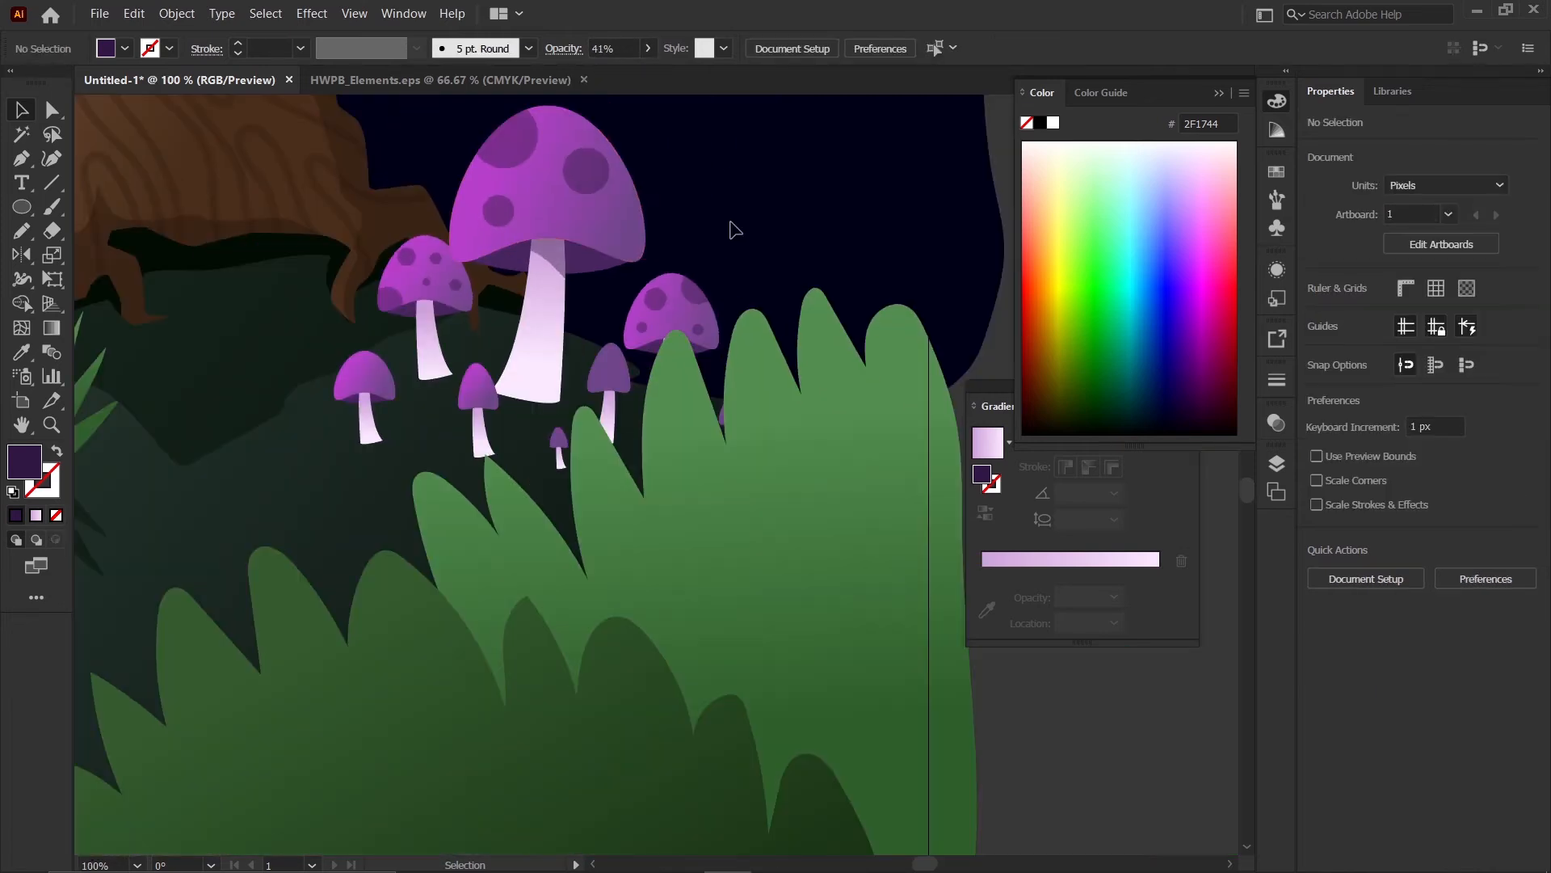
- Draw a closed freehand shape about 17 × 14.5 px over the medium spotted mushroom's upper stem and give it the existing stem shadow's 2F1744 fill and 41% opacity
key(n)
scroll(492, 327, up, 5)
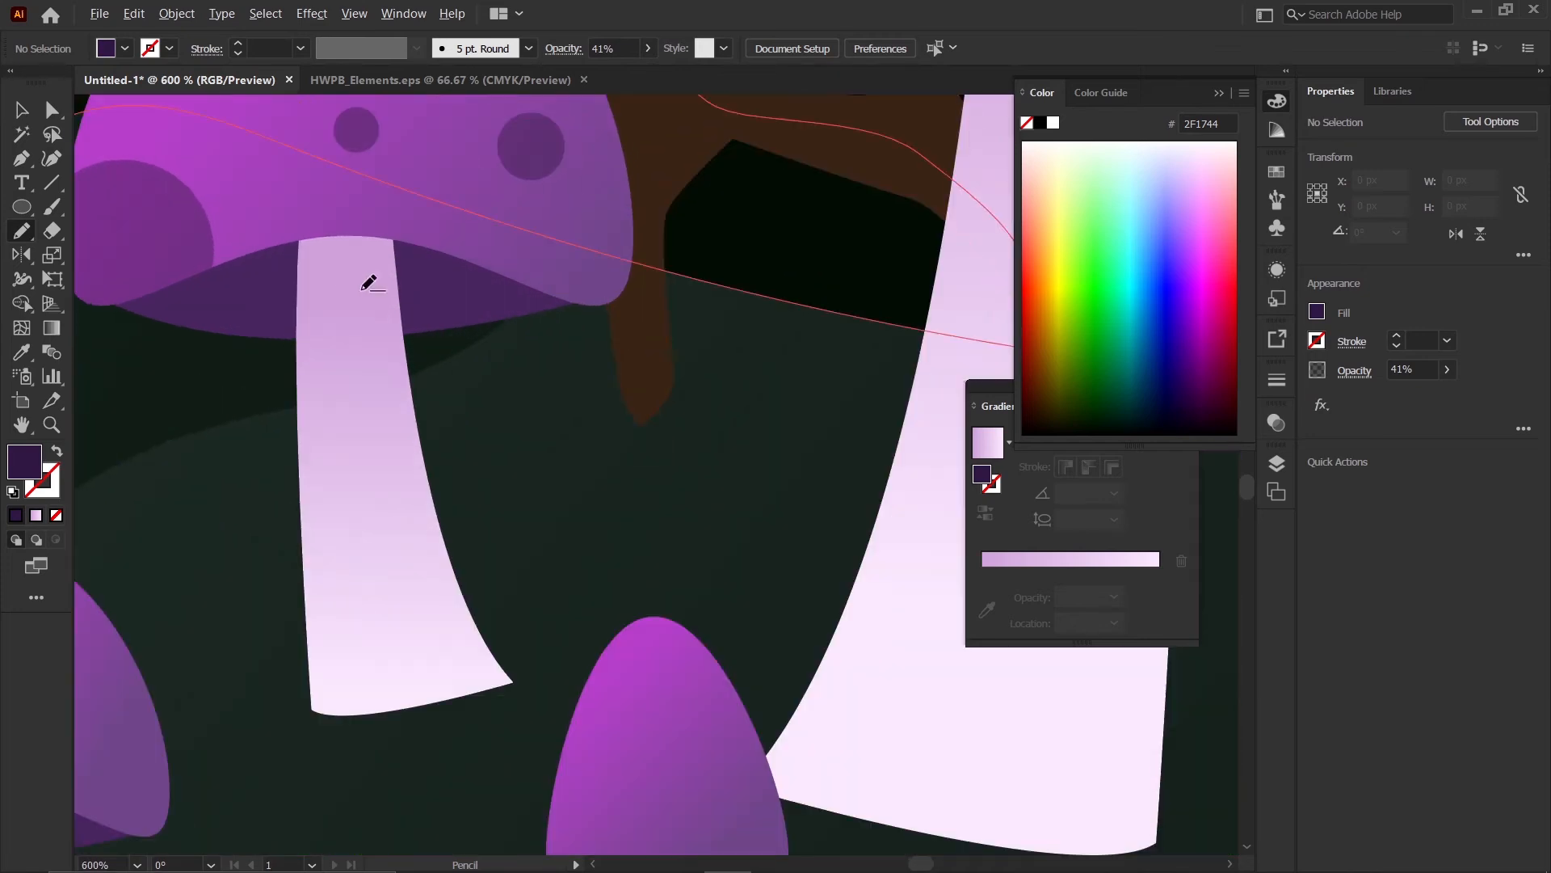
drag(282, 194, 284, 195)
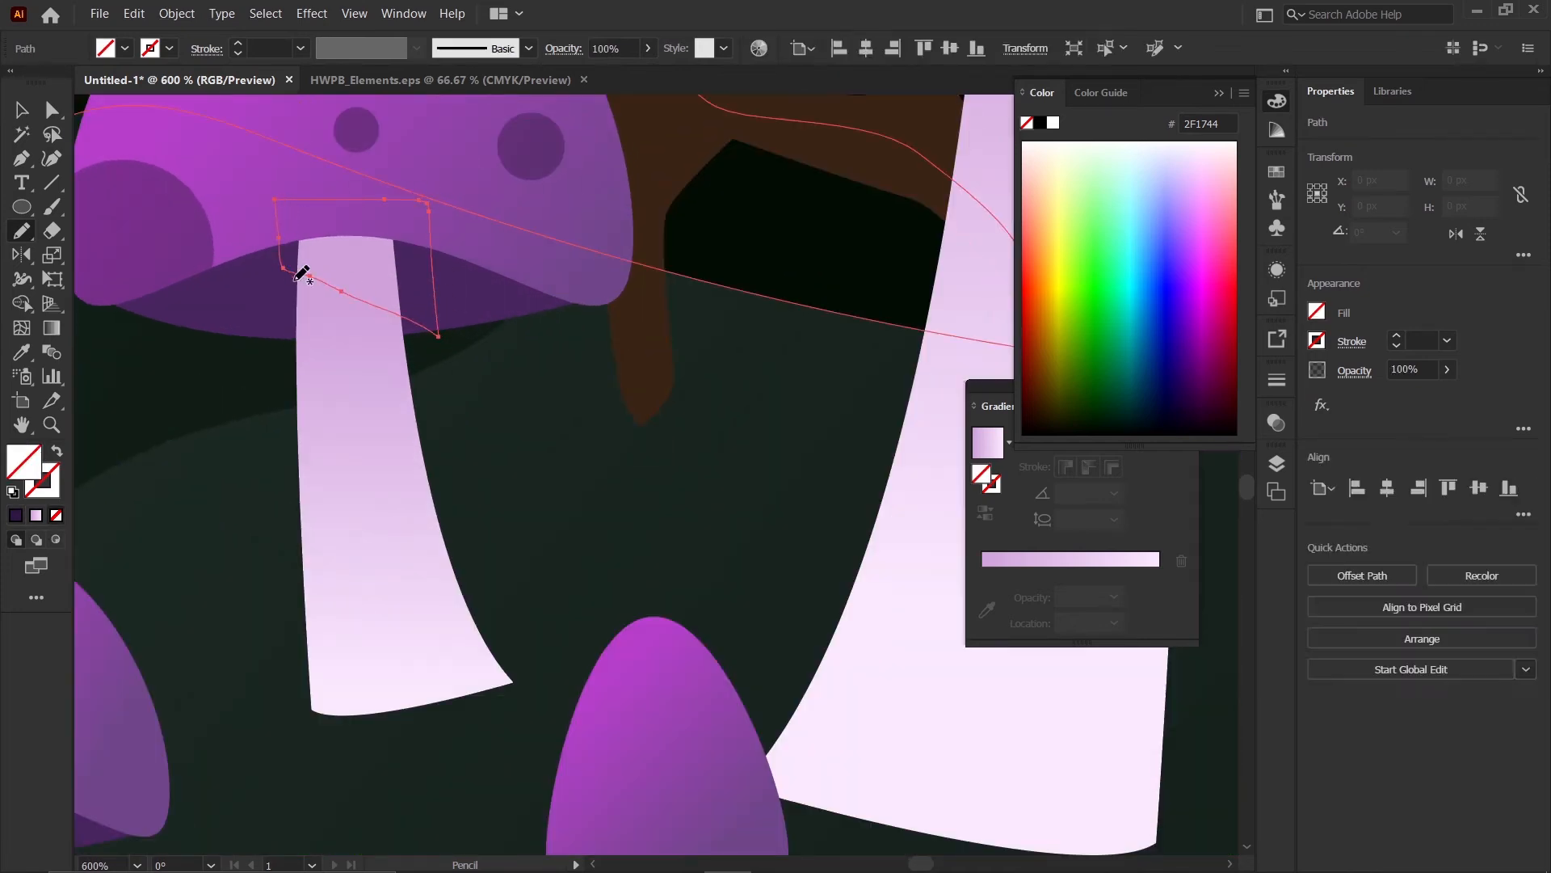
scroll(308, 277, down, 2)
key(i)
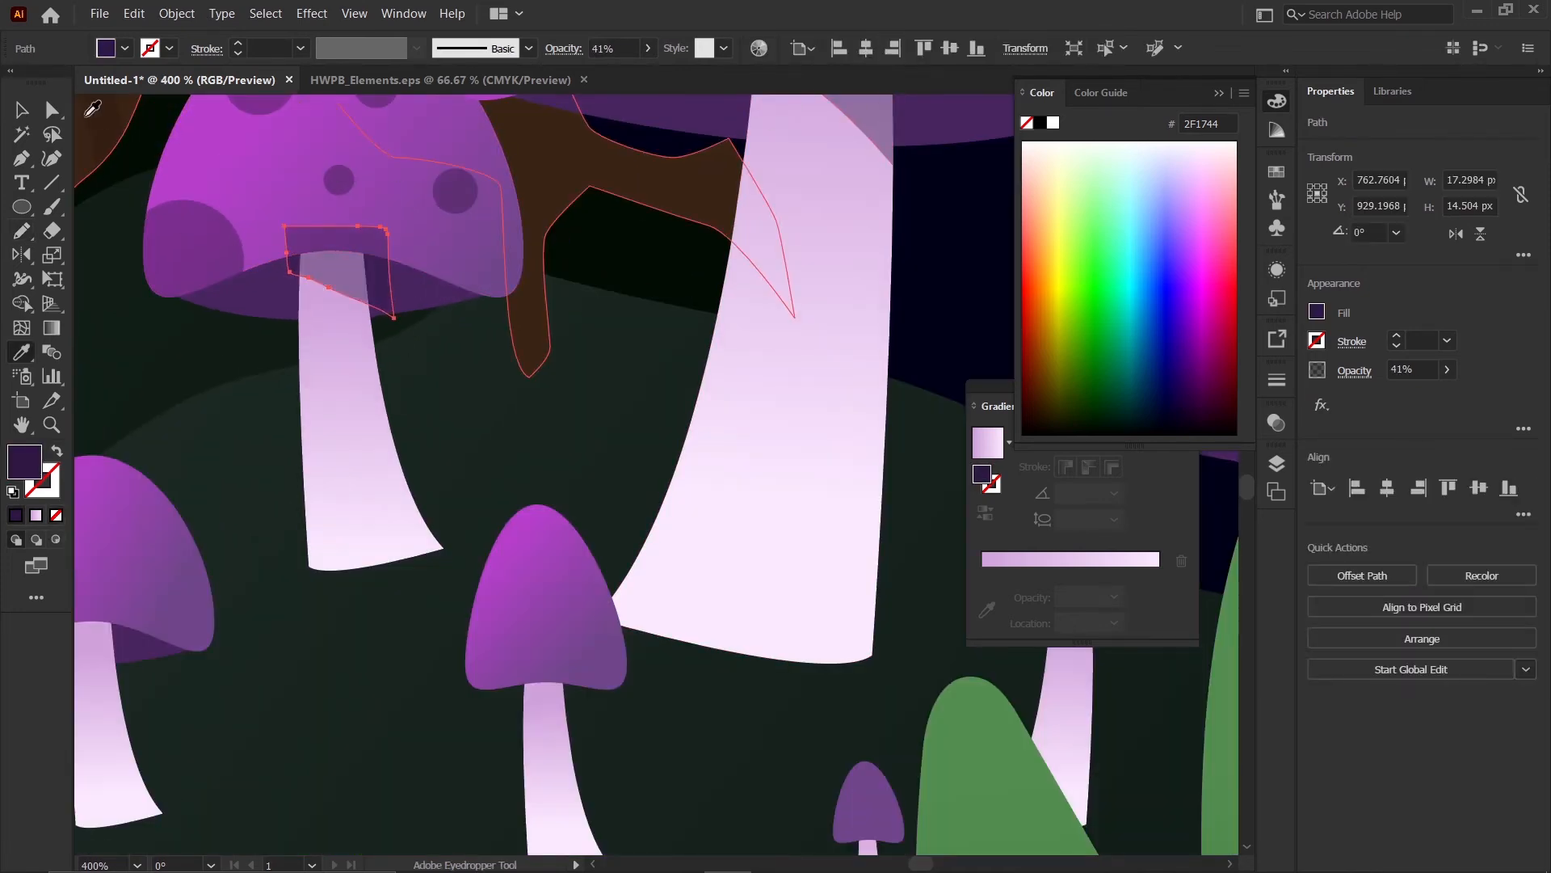
- Move the new shadow shape behind the medium spotted mushroom's cap, directly in front of its stem
click(21, 111)
click(446, 393)
scroll(381, 306, up, 1)
click(374, 286)
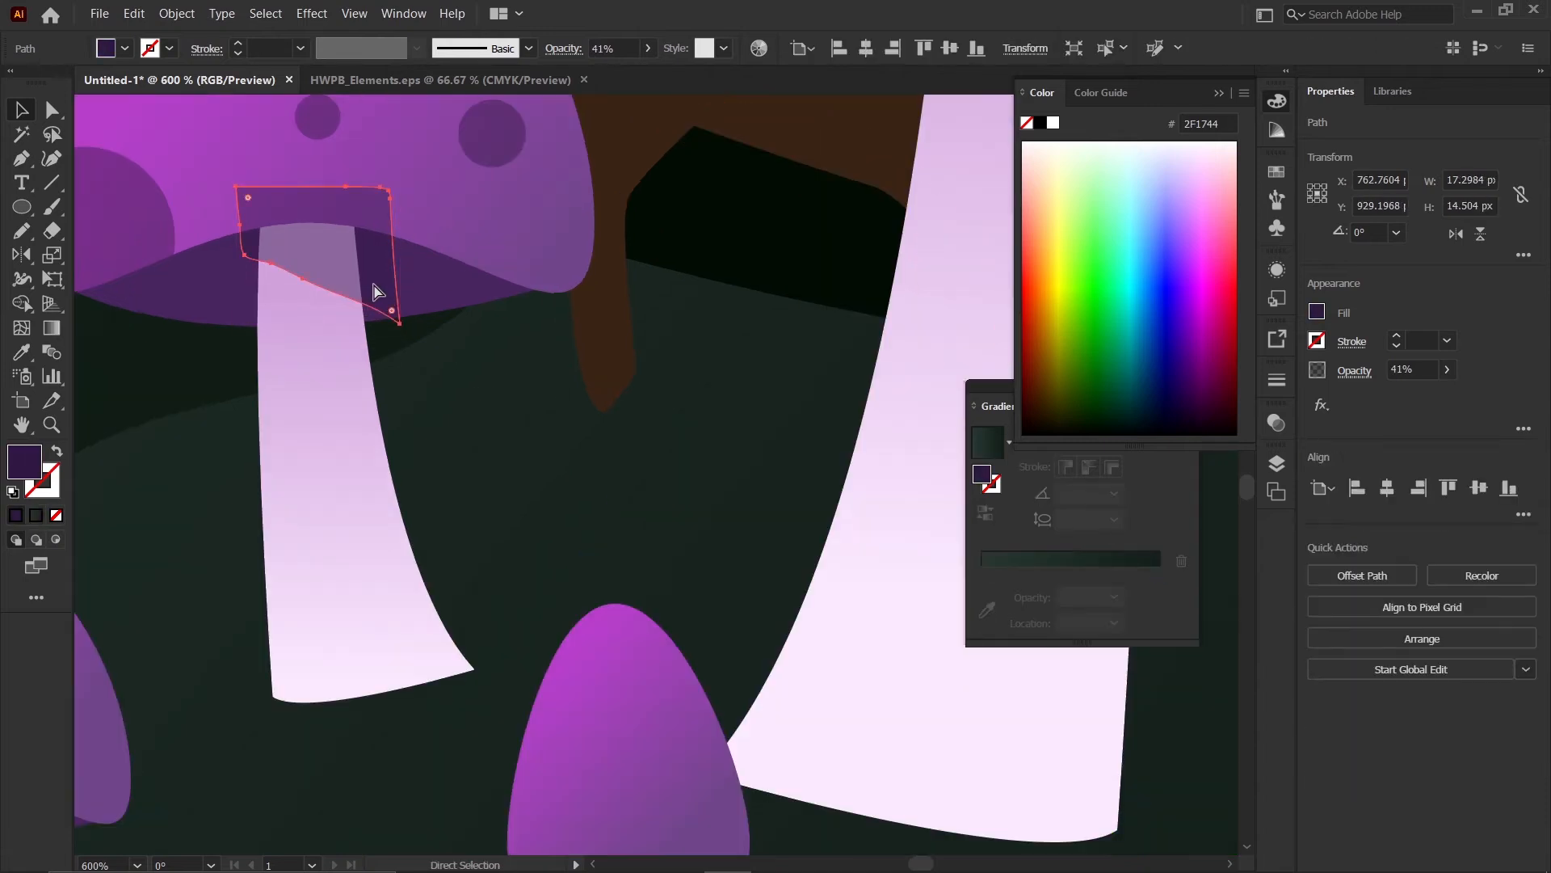
key(Delete)
click(342, 281)
key(a)
key(ctrl+z)
click(470, 364)
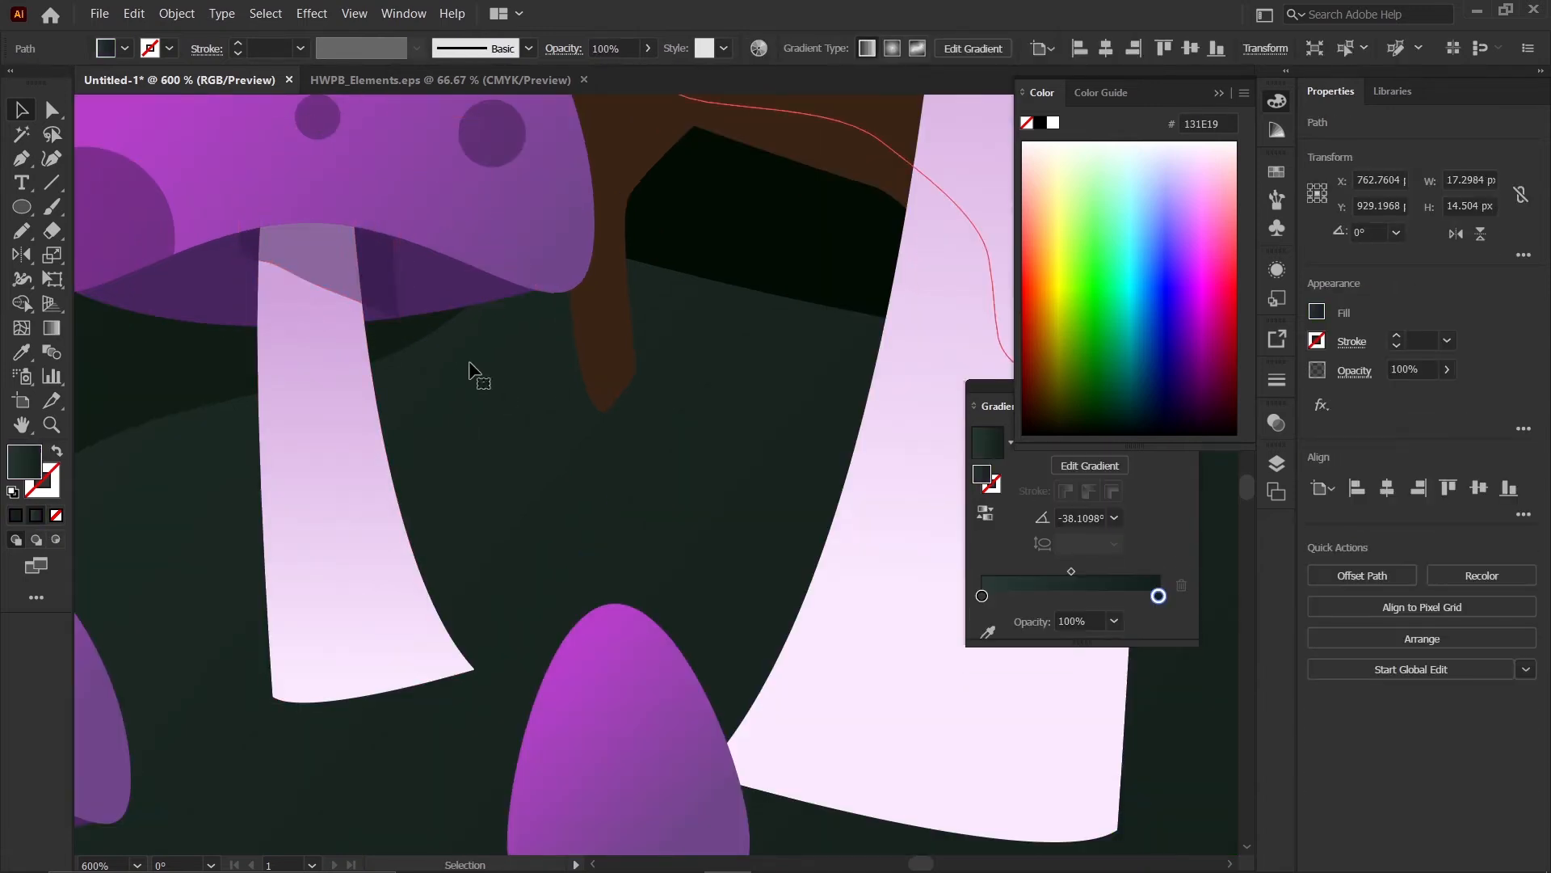
- Trim away the parts of the shadow outside the medium spotted mushroom's stem with Shape Builder
click(362, 291)
shift+click(341, 337)
key(shift+m)
click(347, 303)
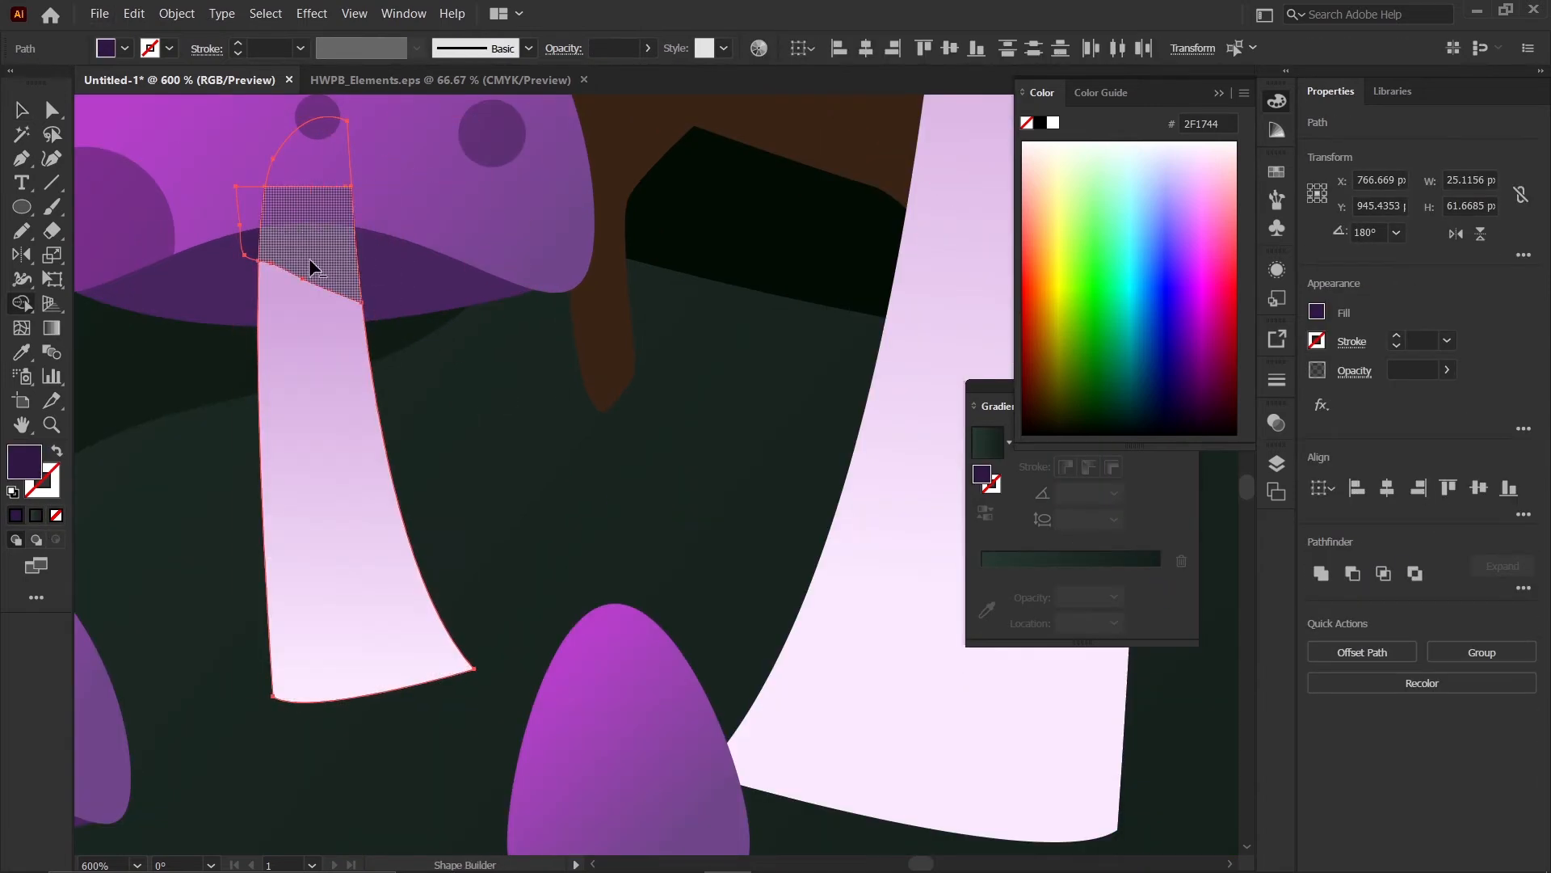
click(19, 110)
click(391, 365)
scroll(380, 360, down, 4)
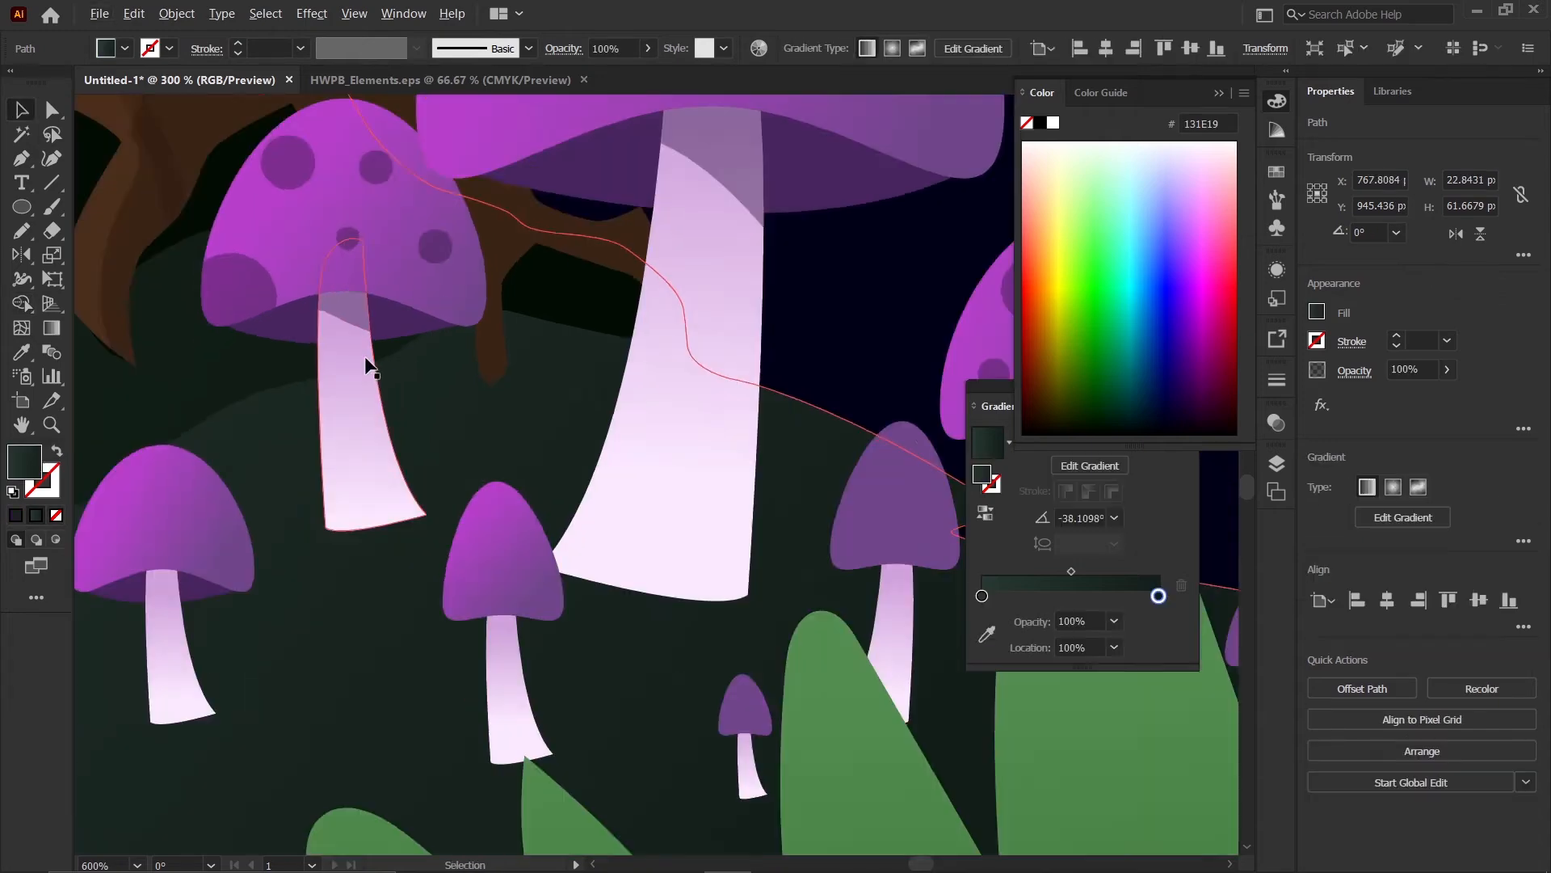
scroll(410, 343, up, 2)
scroll(410, 364, down, 3)
click(924, 489)
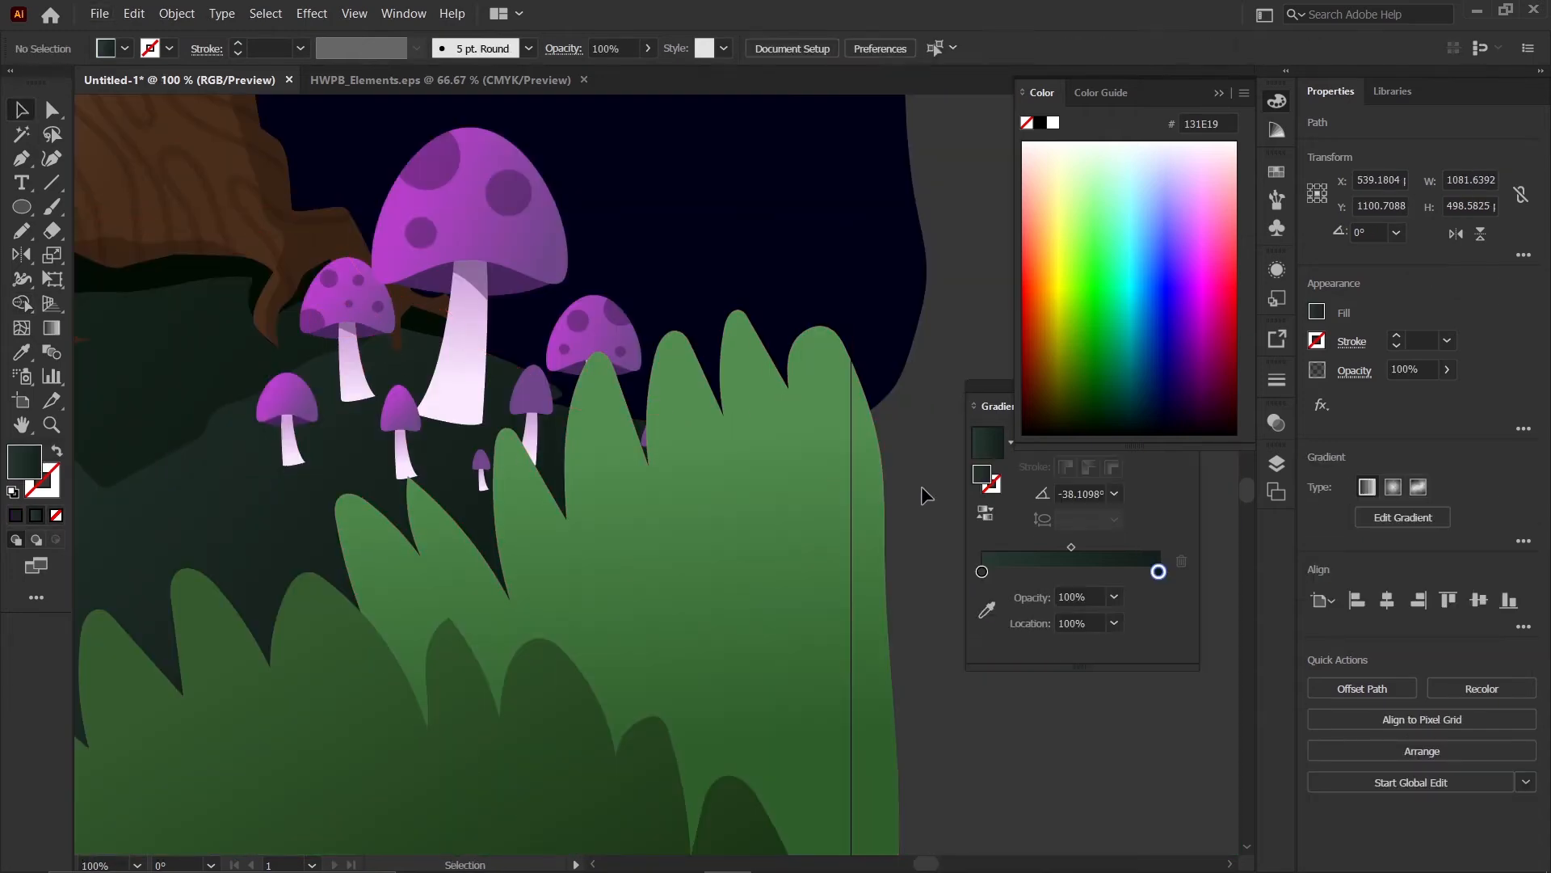
- Draw a freehand shape about 10 × 10 px over the plain purple mushroom's upper stem beside the grass and copy the 2F1744, 41% shadow appearance onto it
scroll(576, 384, up, 10)
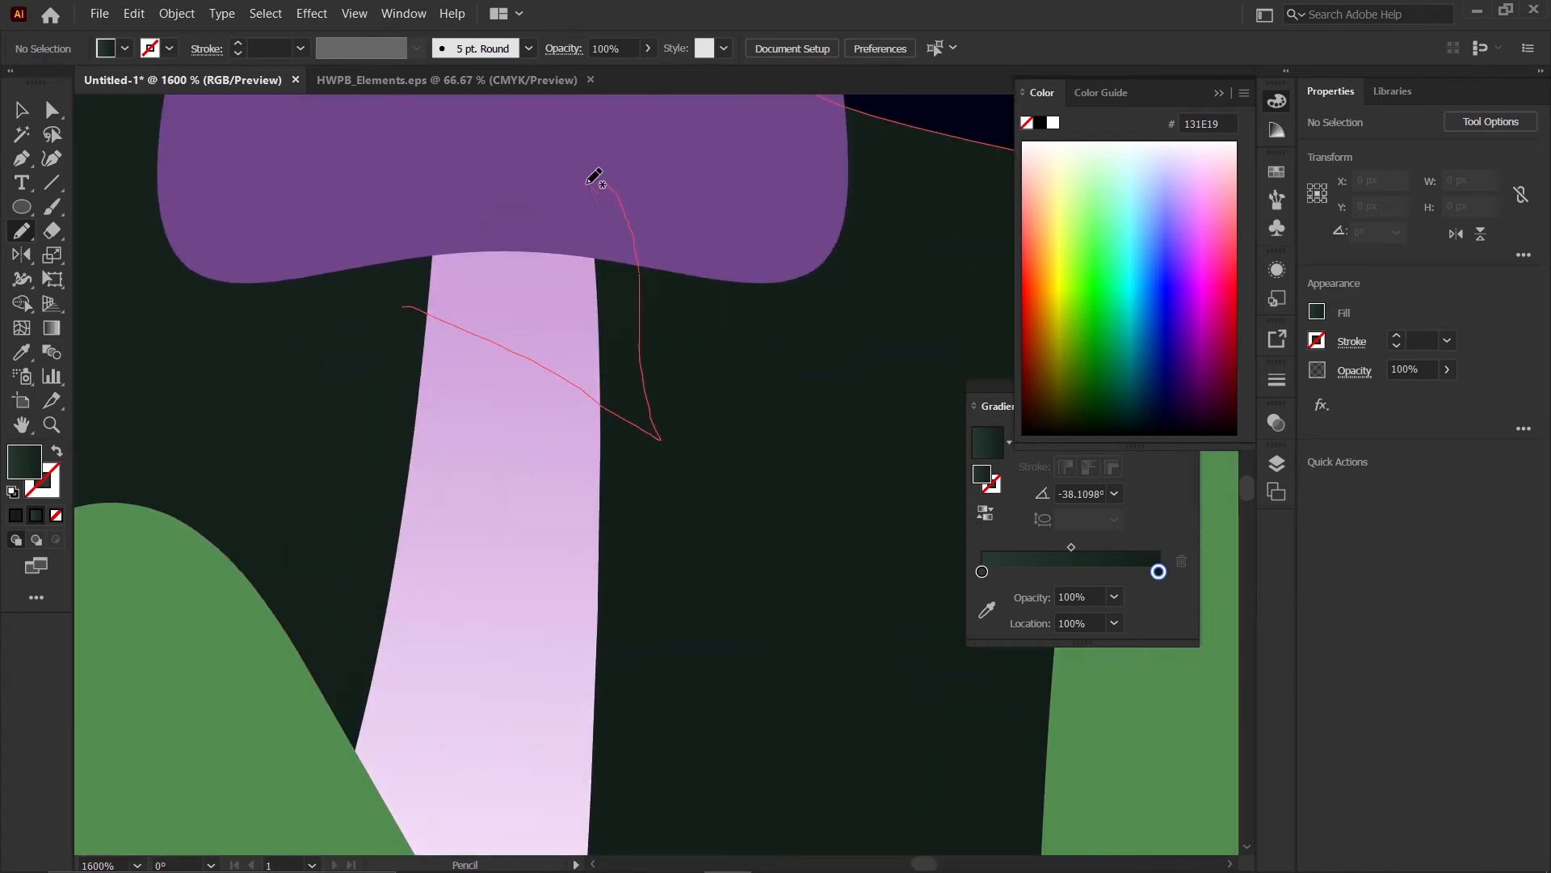
drag(417, 299, 417, 299)
scroll(459, 361, down, 3)
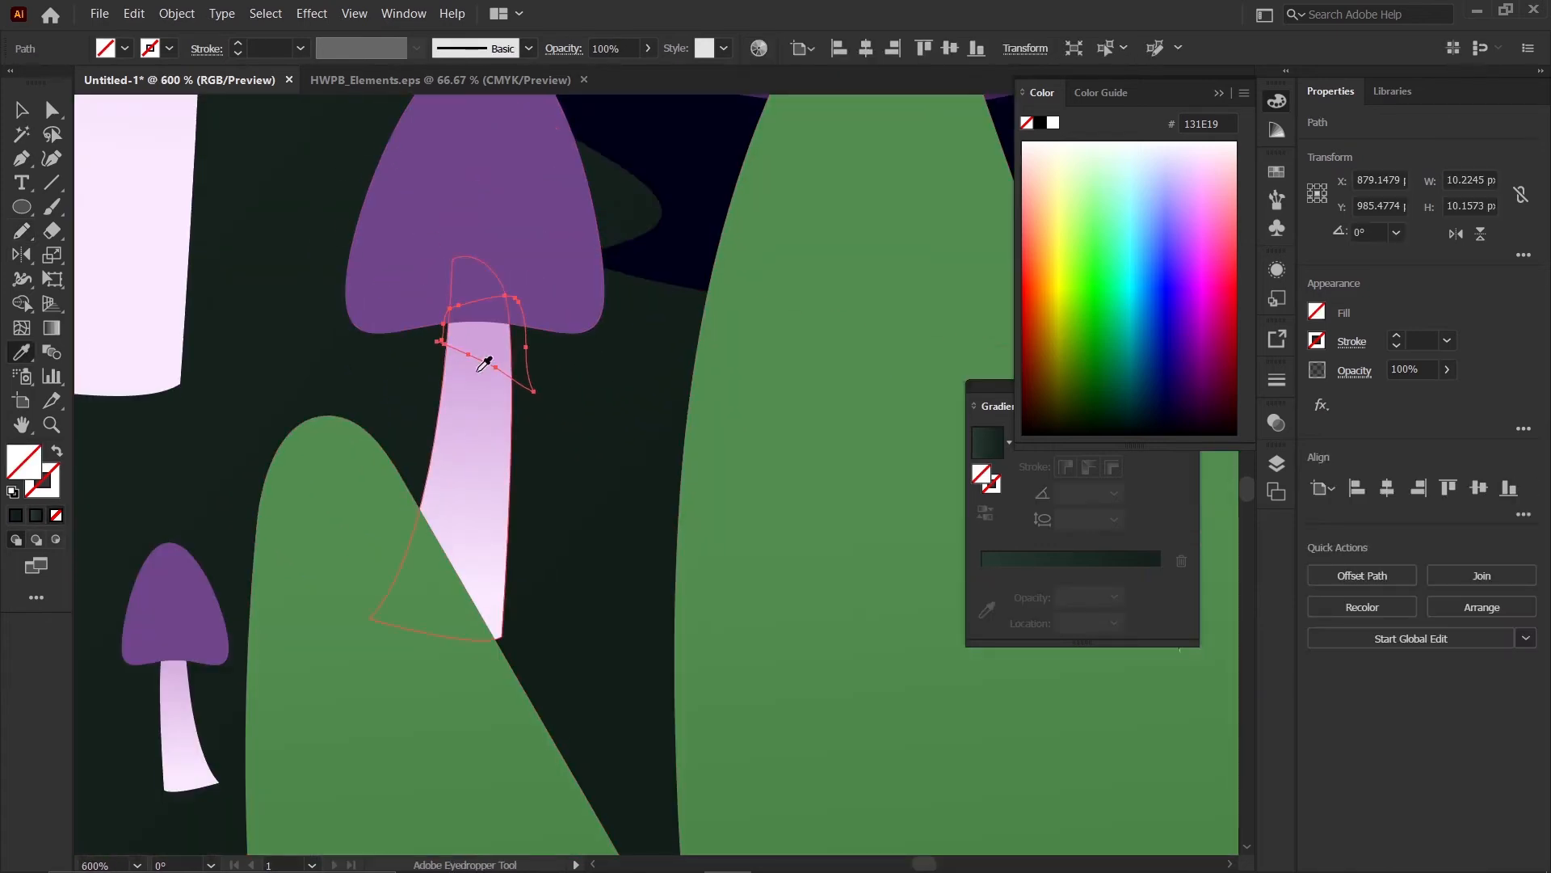
scroll(484, 346, down, 3)
key(i)
click(192, 133)
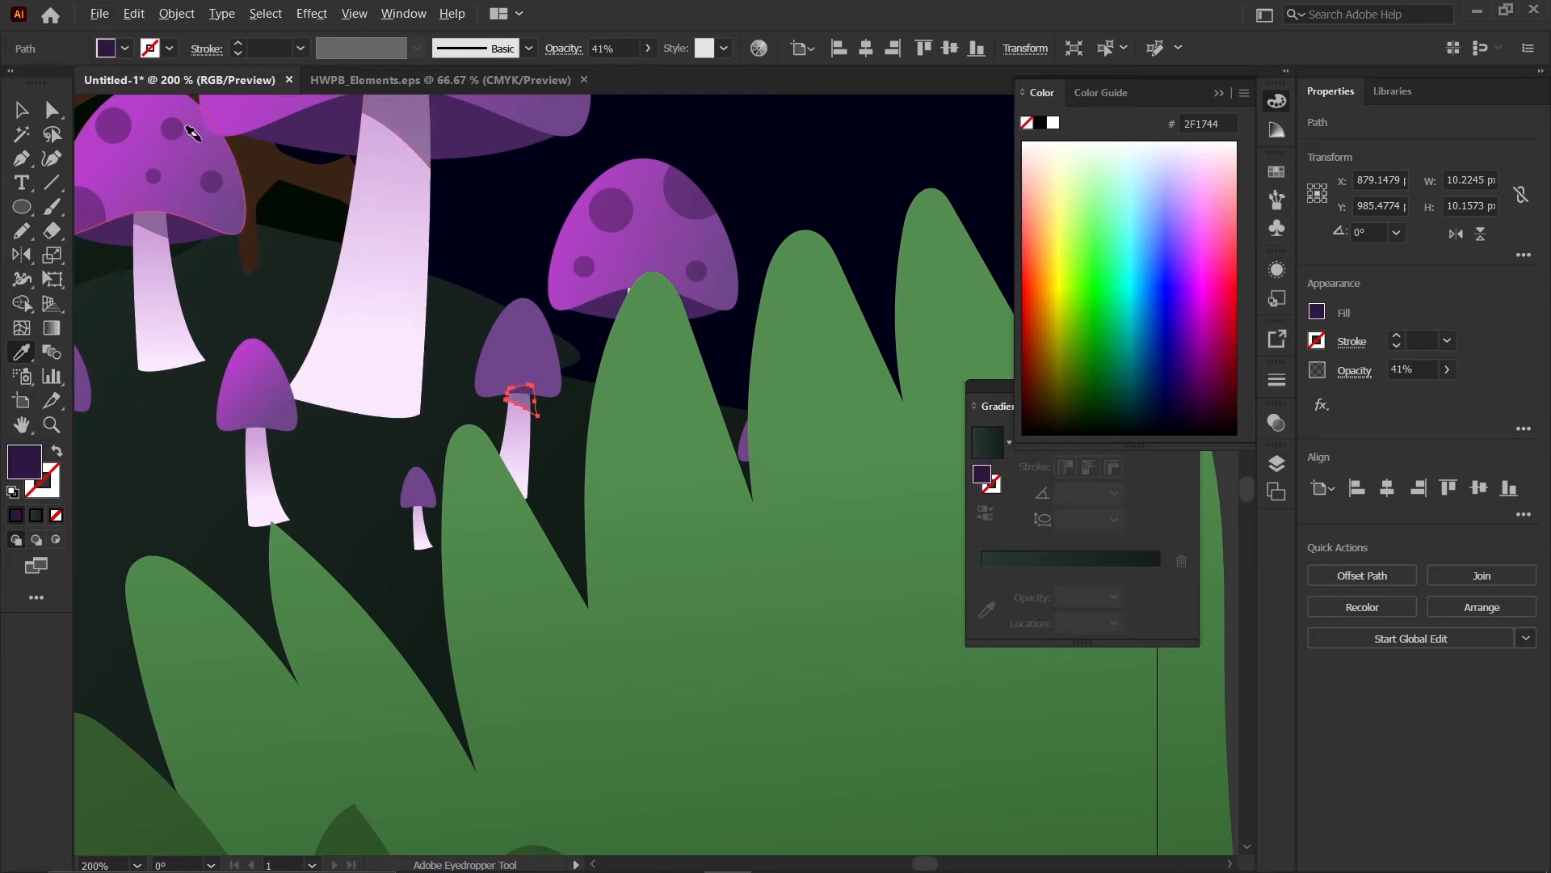
- Move the shadow shape behind the cap of the plain purple mushroom beside the grass, directly in front of its stem
click(20, 112)
scroll(450, 322, down, 2)
click(894, 345)
scroll(449, 312, up, 4)
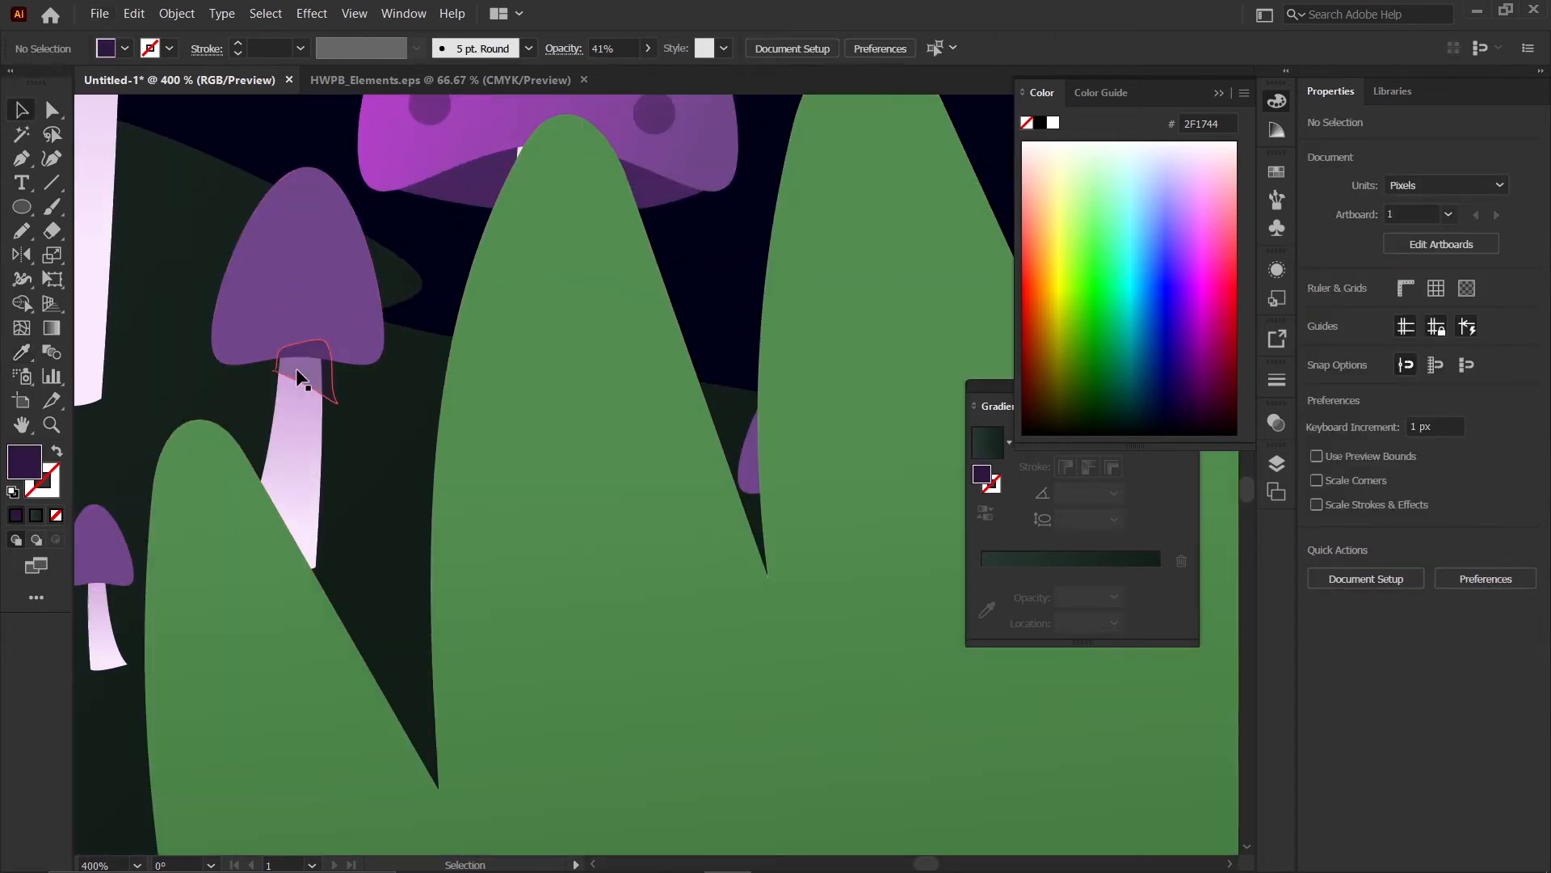
click(296, 367)
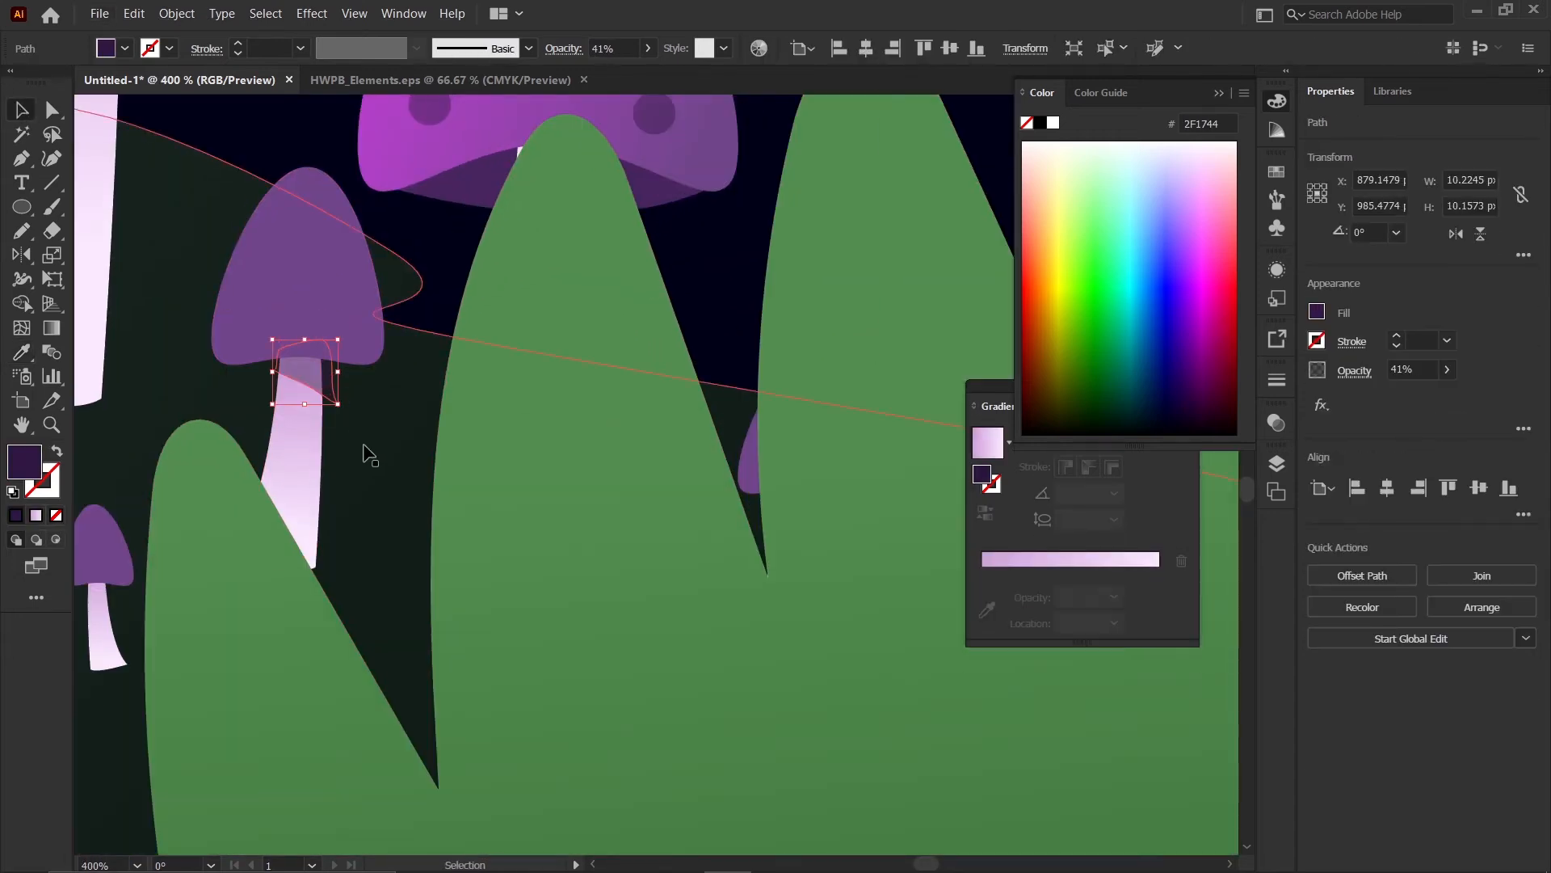
scroll(331, 389, up, 1)
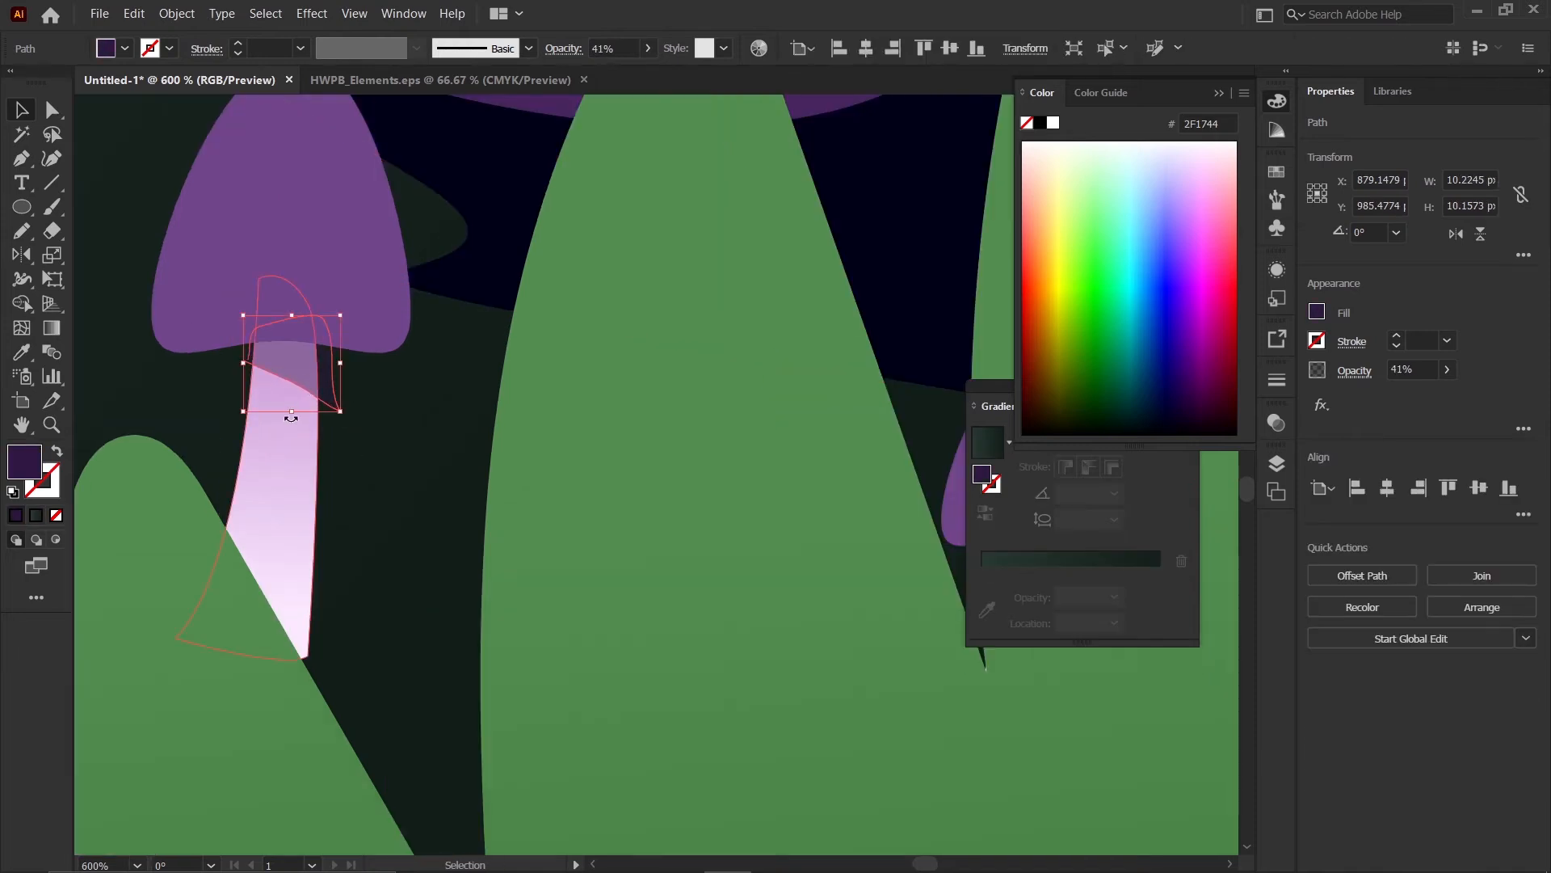
key(shift+m)
scroll(266, 349, up, 1)
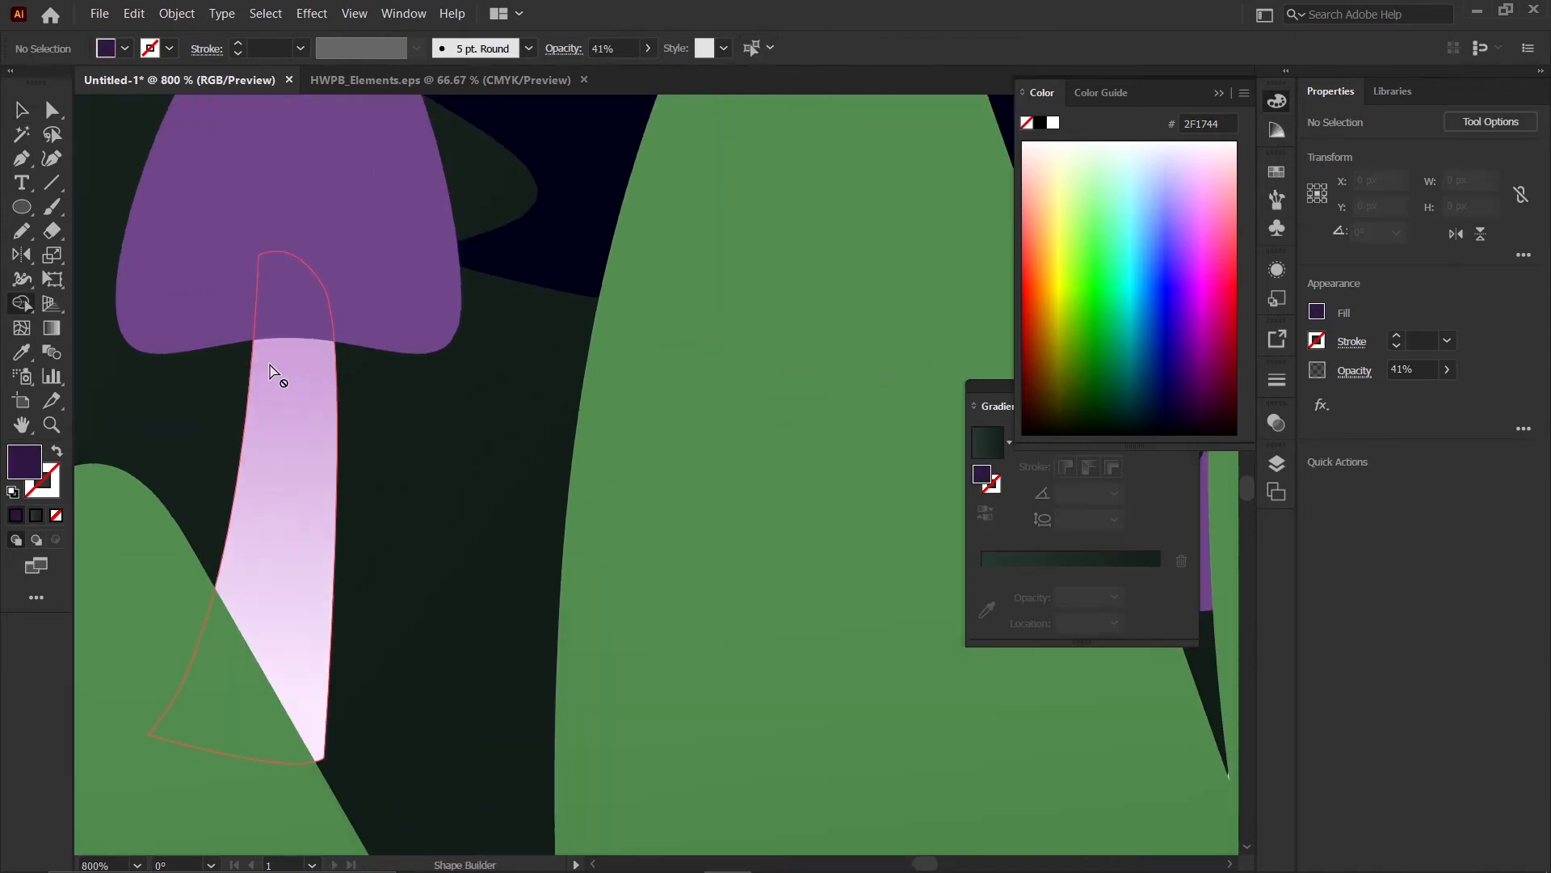
click(22, 109)
click(399, 475)
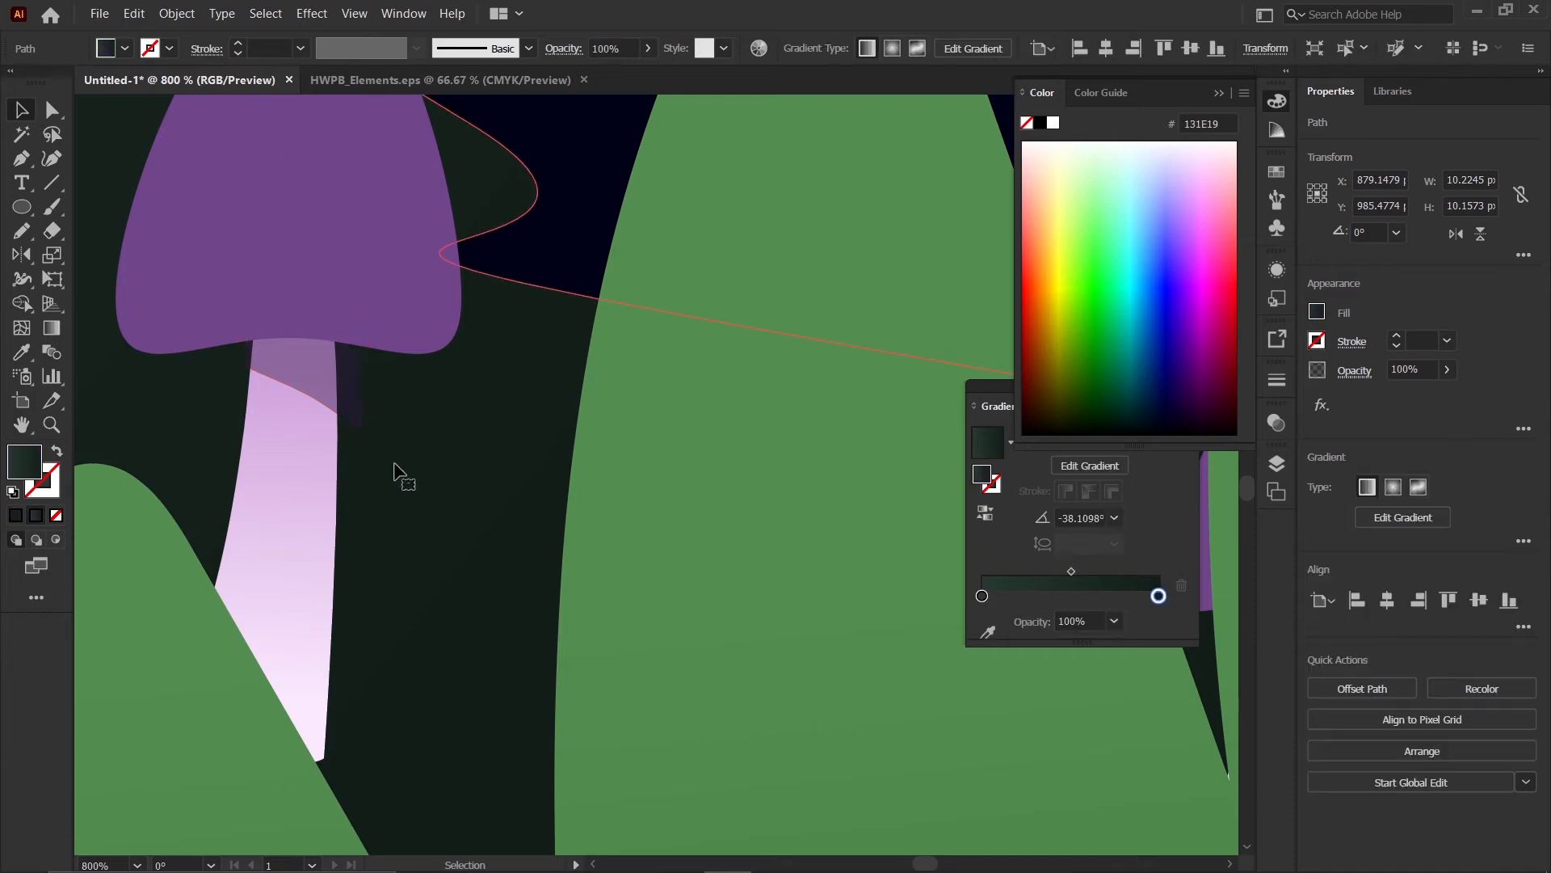
- Trim away the parts of the shadow outside the stem of the mushroom beside the grass with Shape Builder
click(333, 434)
shift+click(329, 444)
key(shift+m)
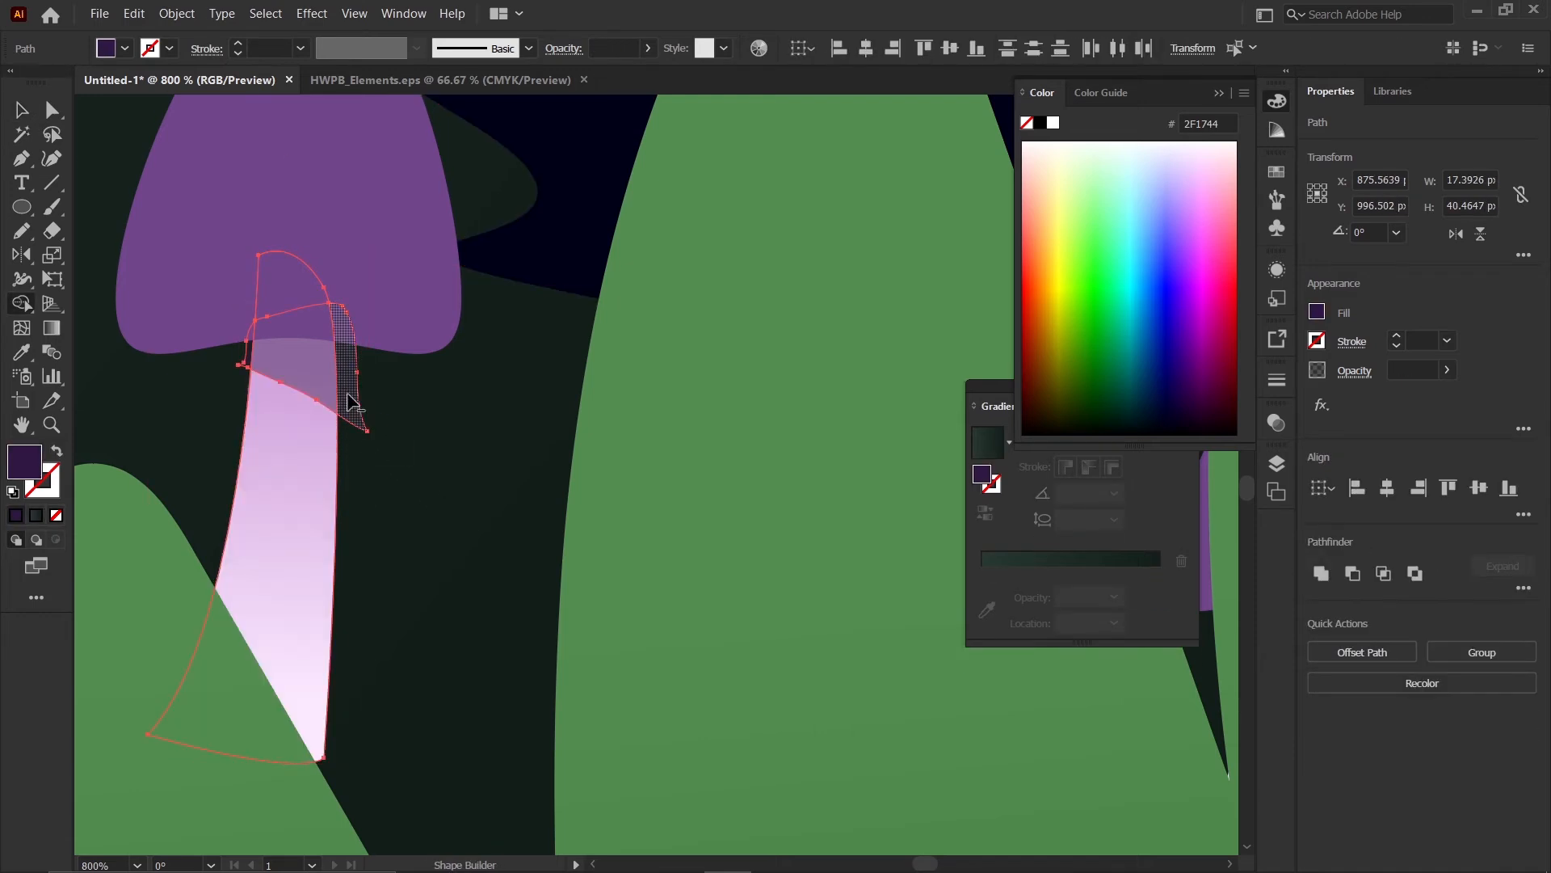
scroll(248, 365, up, 3)
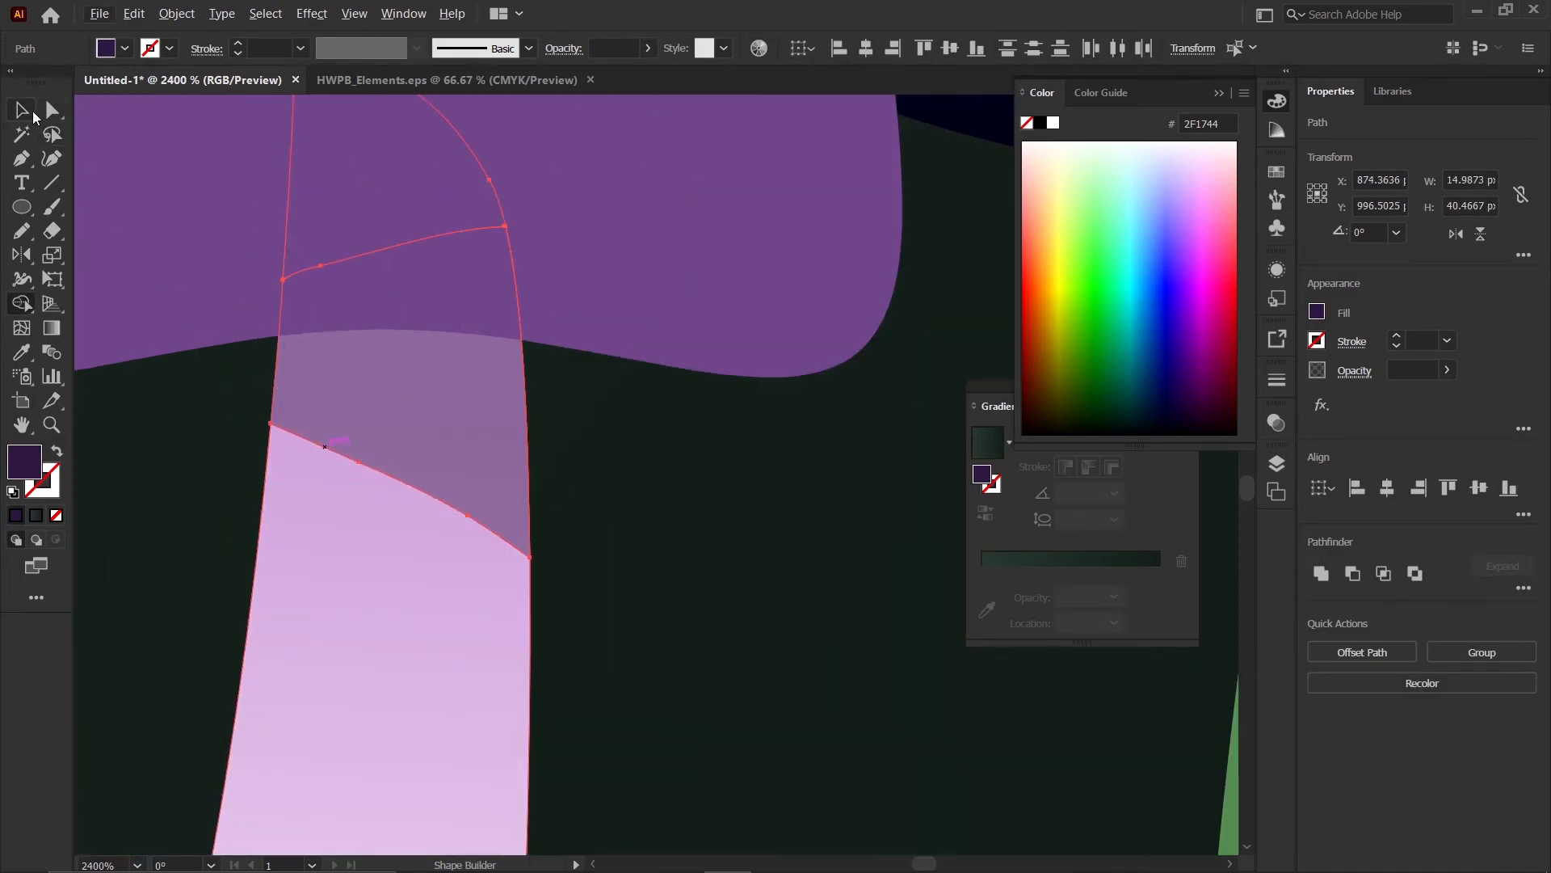
click(33, 112)
scroll(456, 343, down, 5)
click(534, 404)
scroll(530, 396, down, 3)
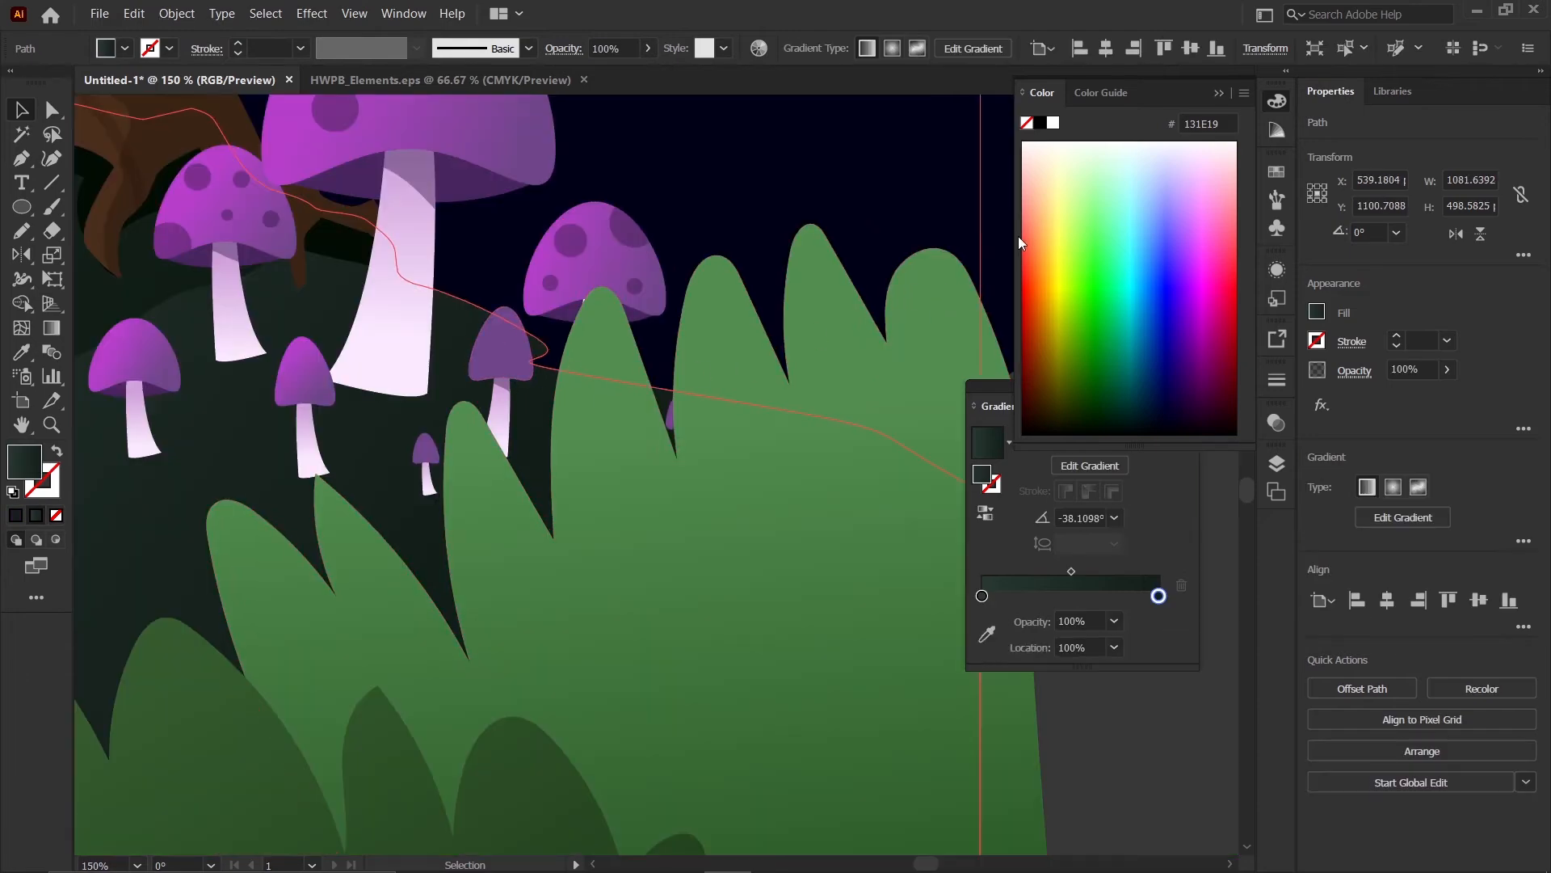
scroll(707, 257, down, 2)
click(873, 378)
- Draw a closed freehand shape about 10 × 12.5 px over the upper stem of the leftmost small mushroom
scroll(401, 311, up, 3)
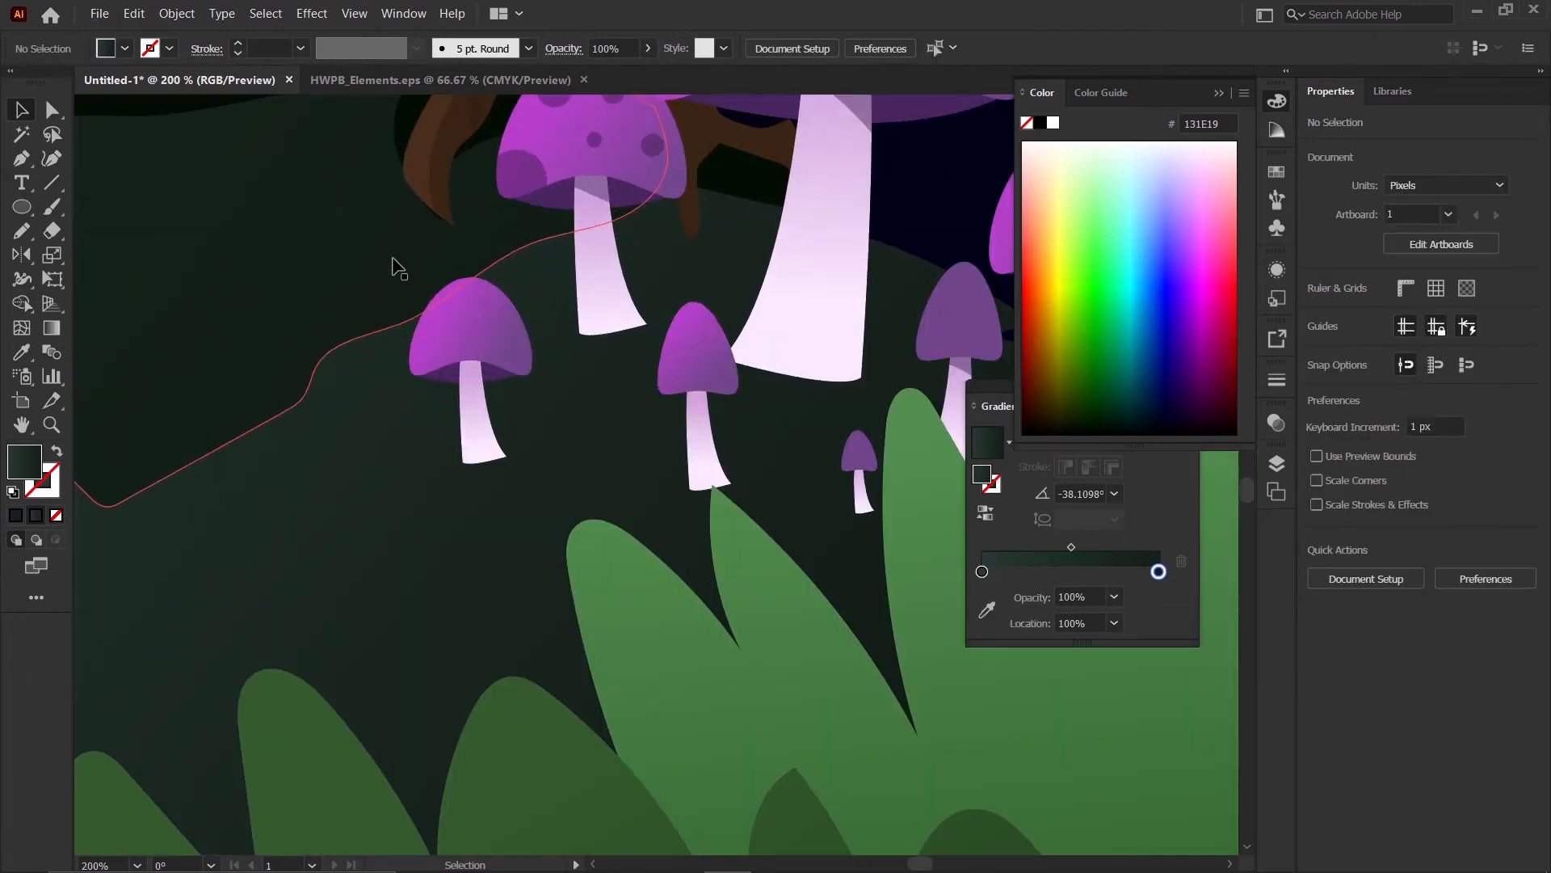
key(n)
scroll(477, 368, up, 5)
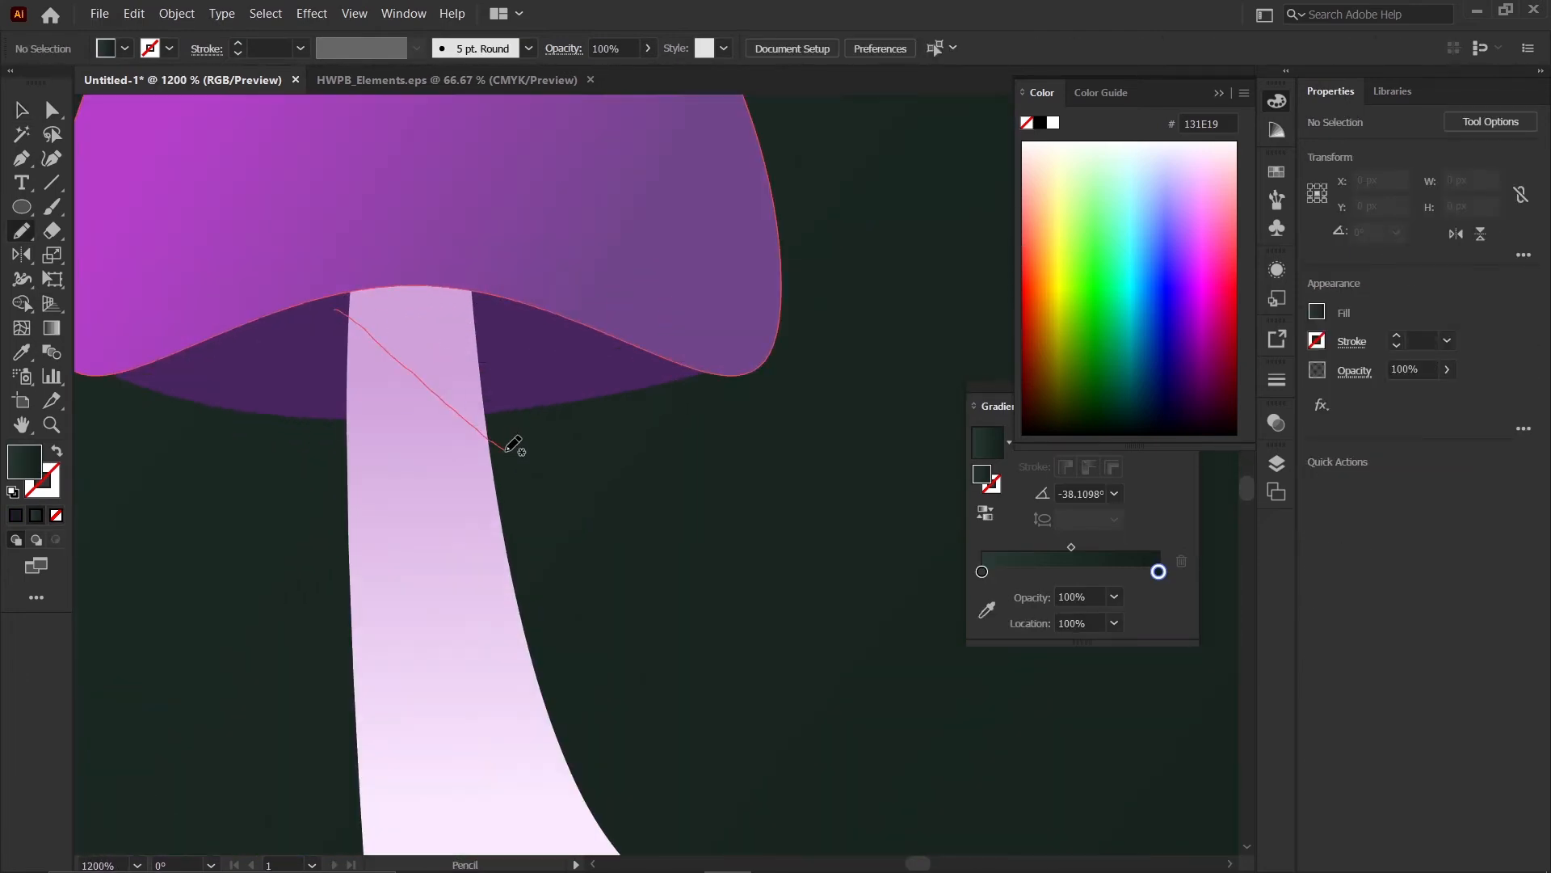
drag(343, 302, 340, 305)
- Copy the neighbouring stem shadow's 2F1744 fill and 41% opacity onto the shape over the leftmost mushroom's stem
scroll(318, 336, down, 2)
key(i)
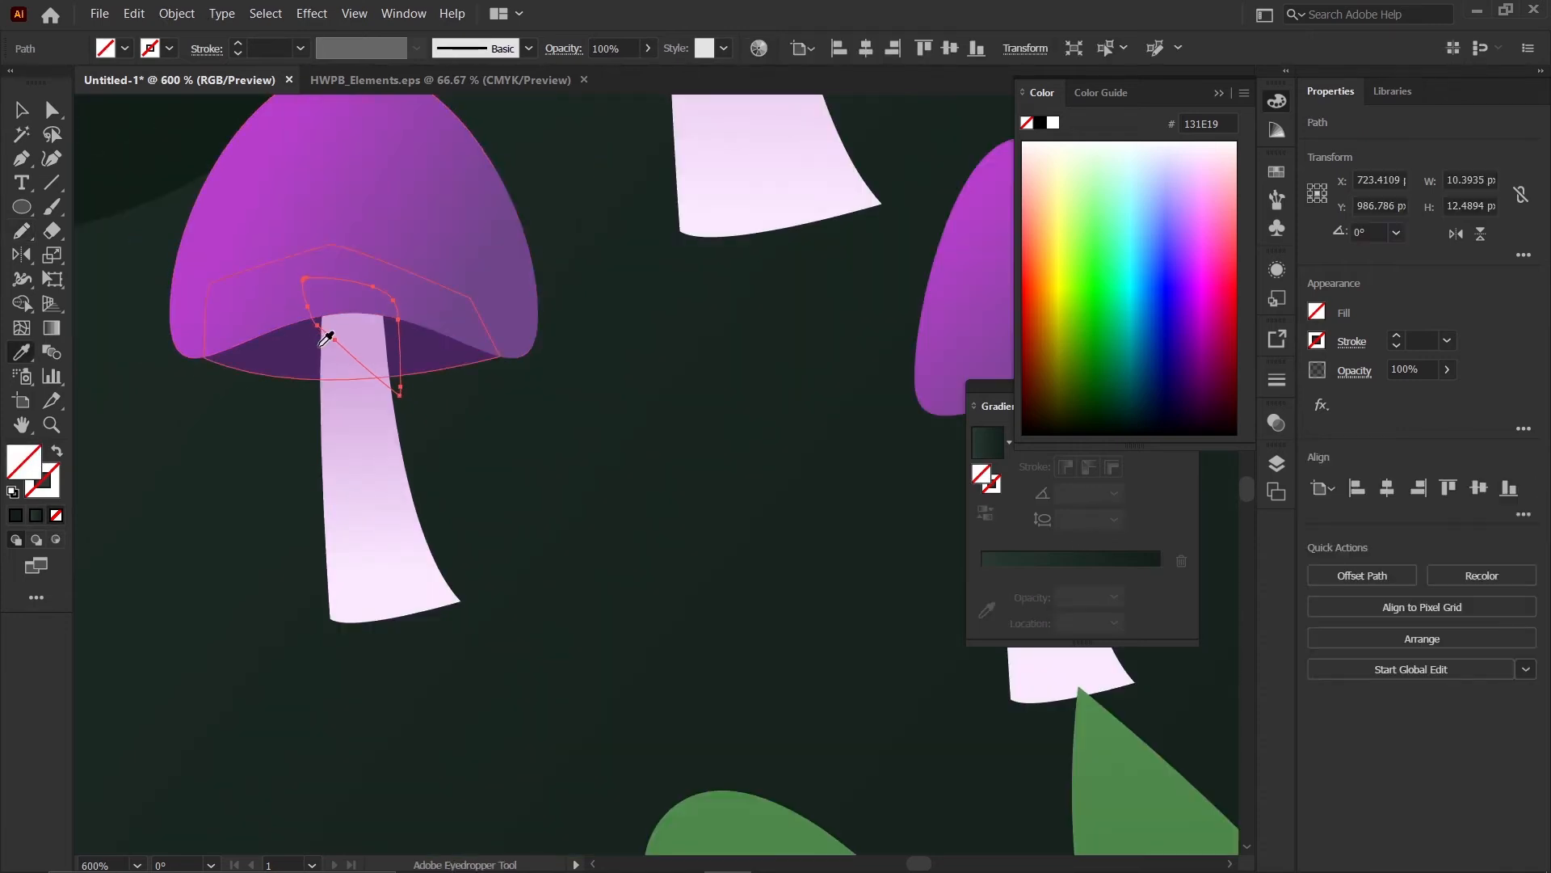
scroll(693, 385, down, 2)
scroll(727, 173, down, 1)
scroll(717, 153, up, 2)
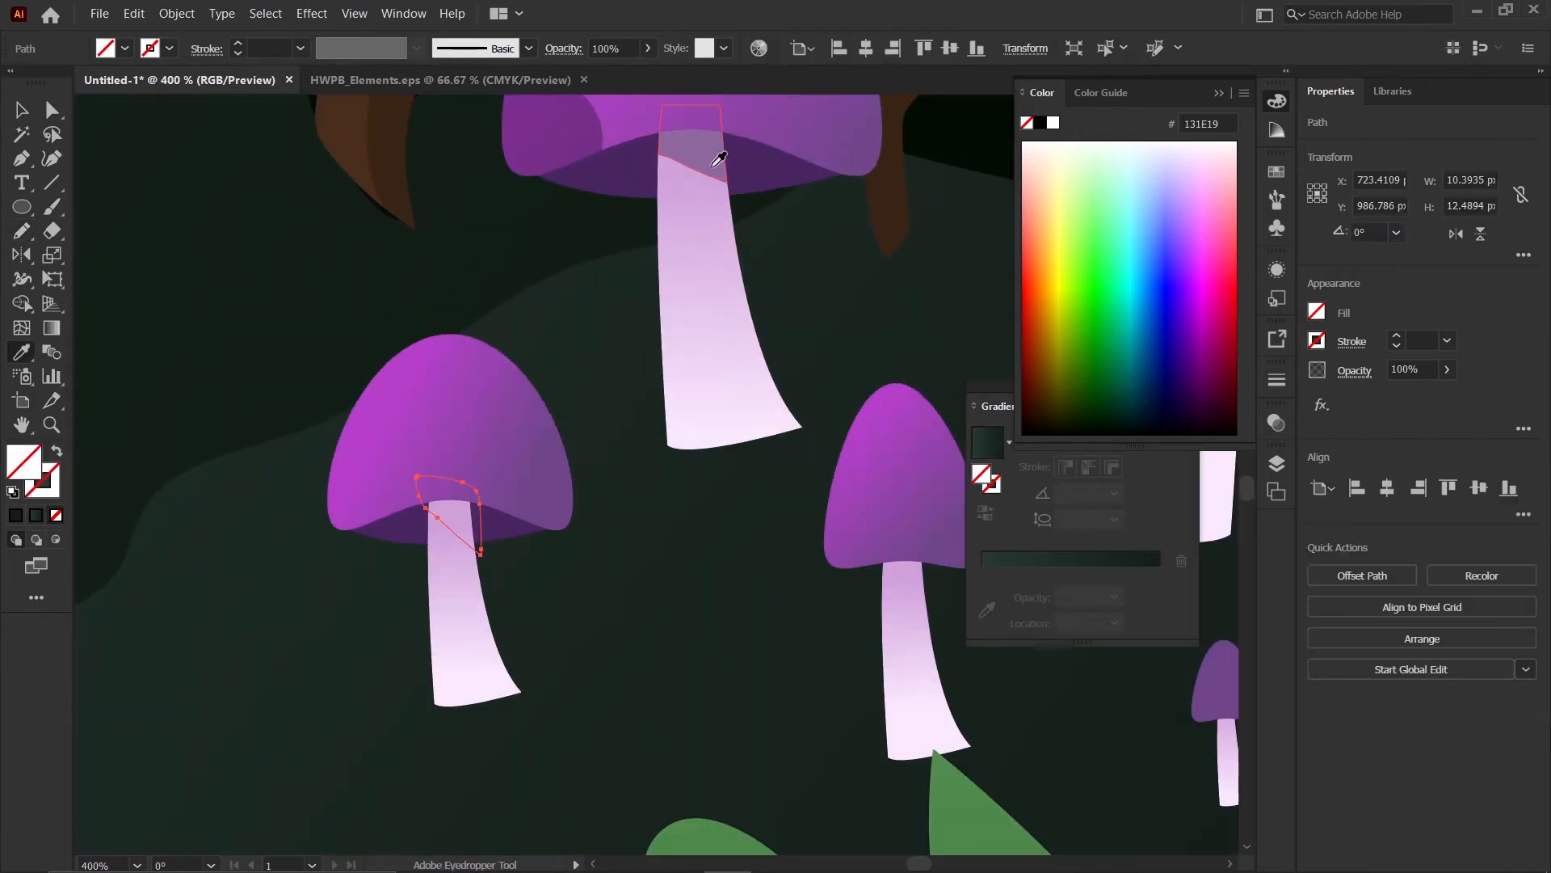
click(361, 180)
- Move the shadow shape behind the leftmost small mushroom's cap, directly in front of its stem
click(22, 111)
scroll(529, 513, up, 2)
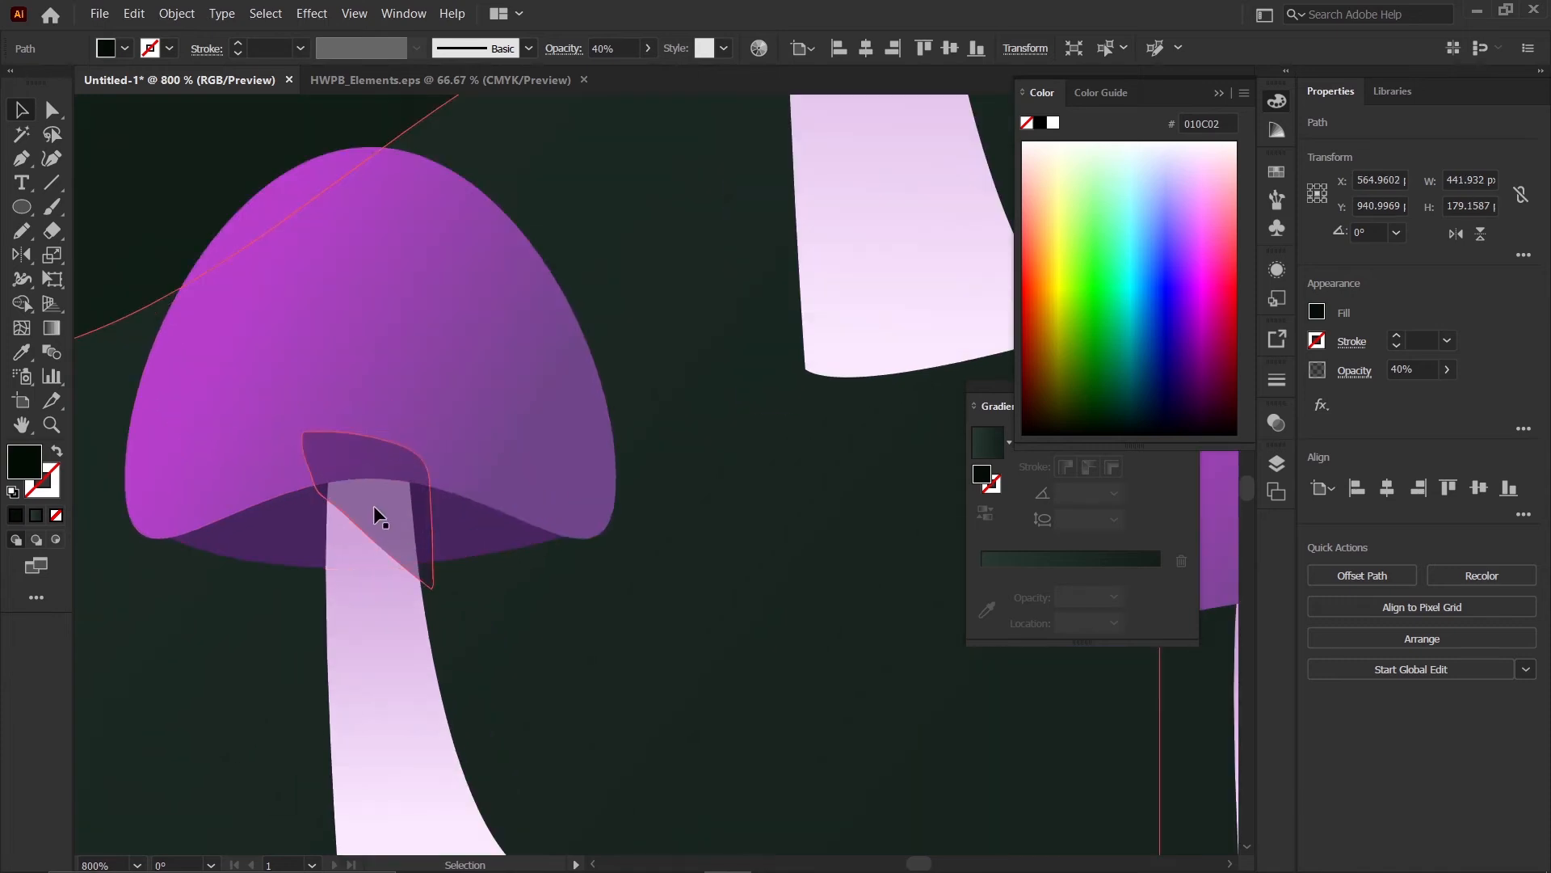
key(ctrl+x)
click(384, 552)
key(ctrl+f)
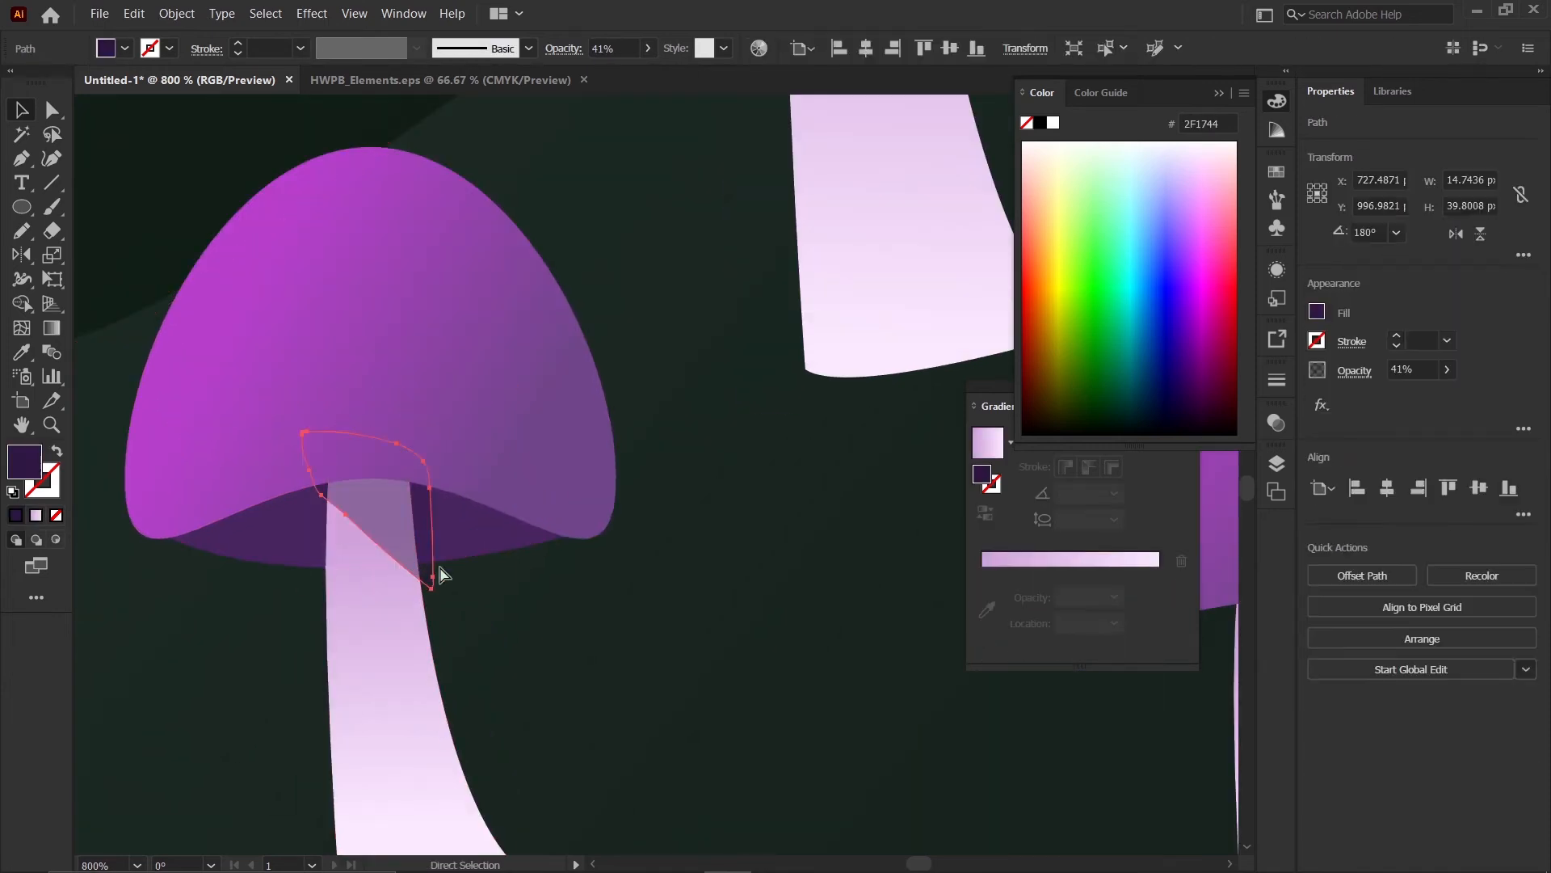
click(501, 564)
- Trim away the parts of the shadow outside the leftmost small mushroom's stem with Shape Builder
scroll(454, 558, down, 1)
scroll(444, 557, up, 2)
click(423, 541)
shift+click(355, 595)
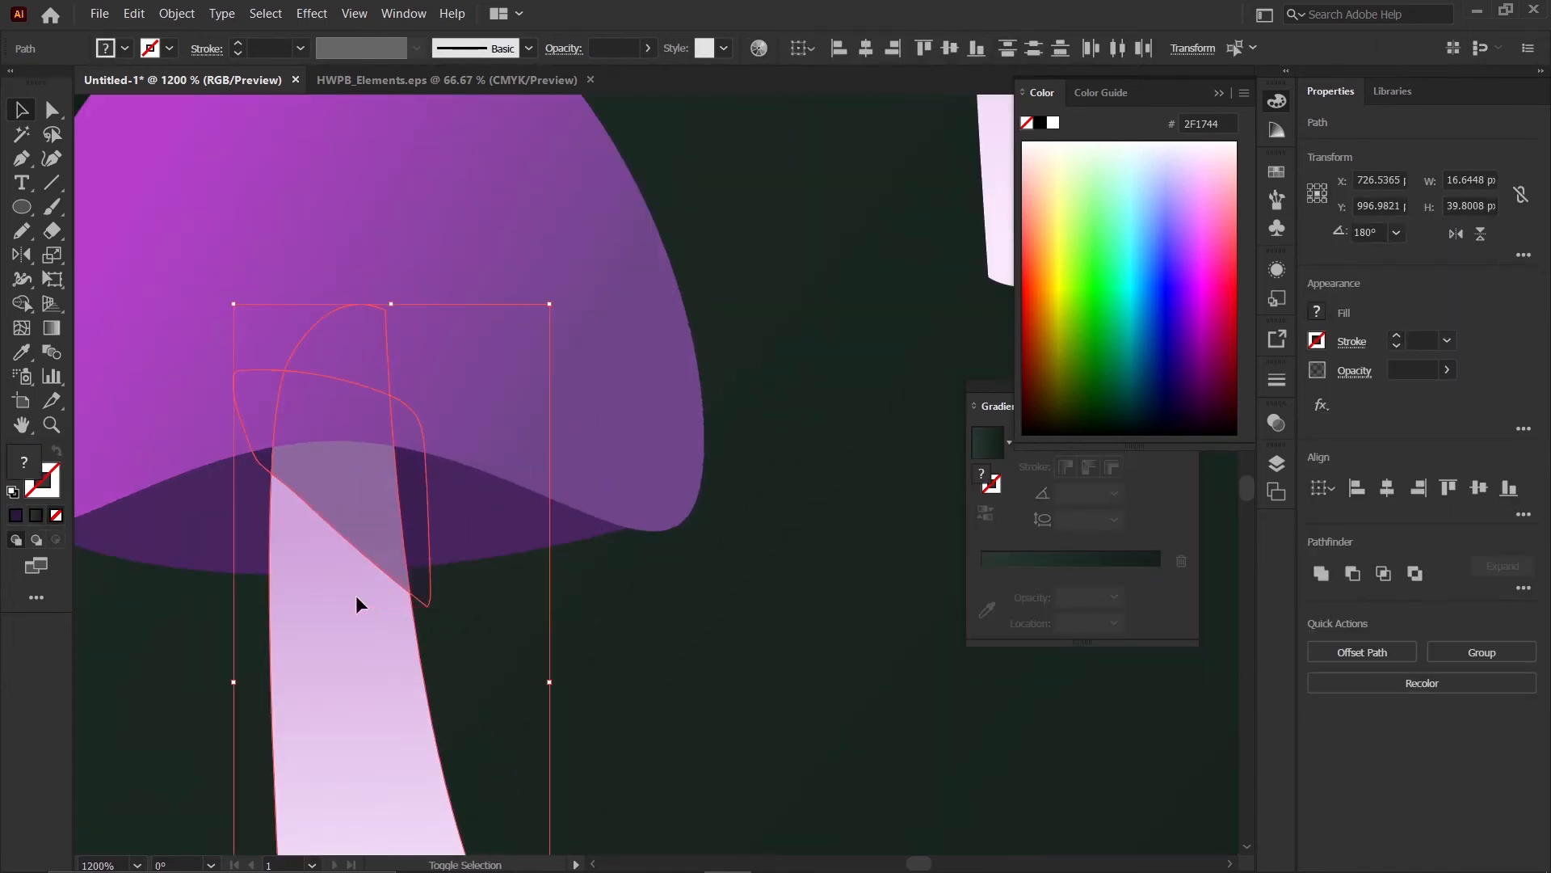
key(shift+m)
alt+click(421, 568)
alt+click(252, 443)
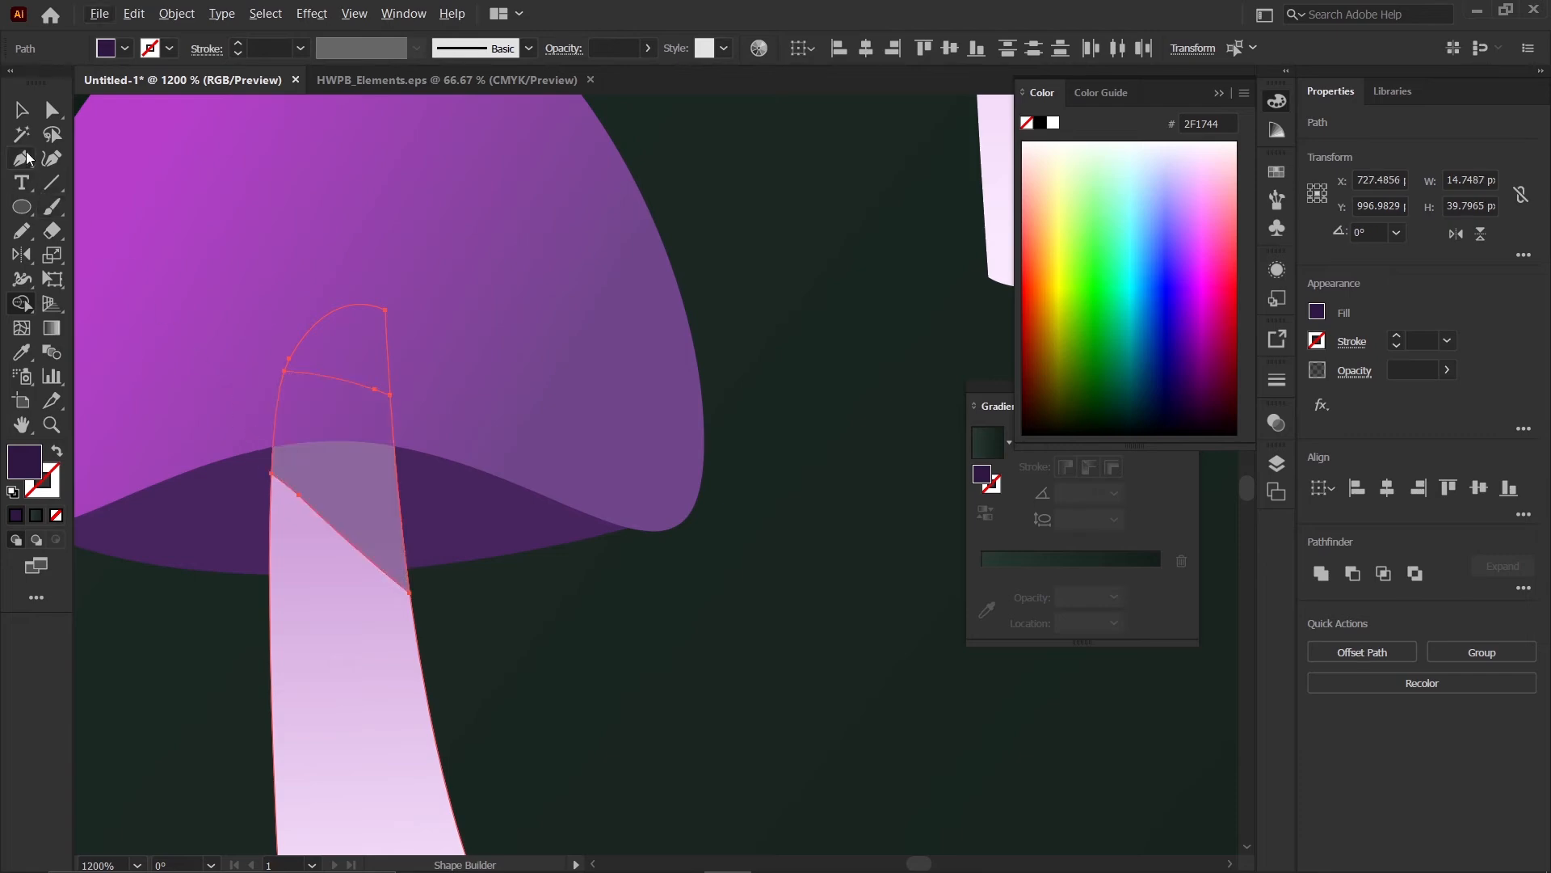
click(22, 111)
scroll(246, 319, down, 2)
click(465, 500)
scroll(455, 479, down, 5)
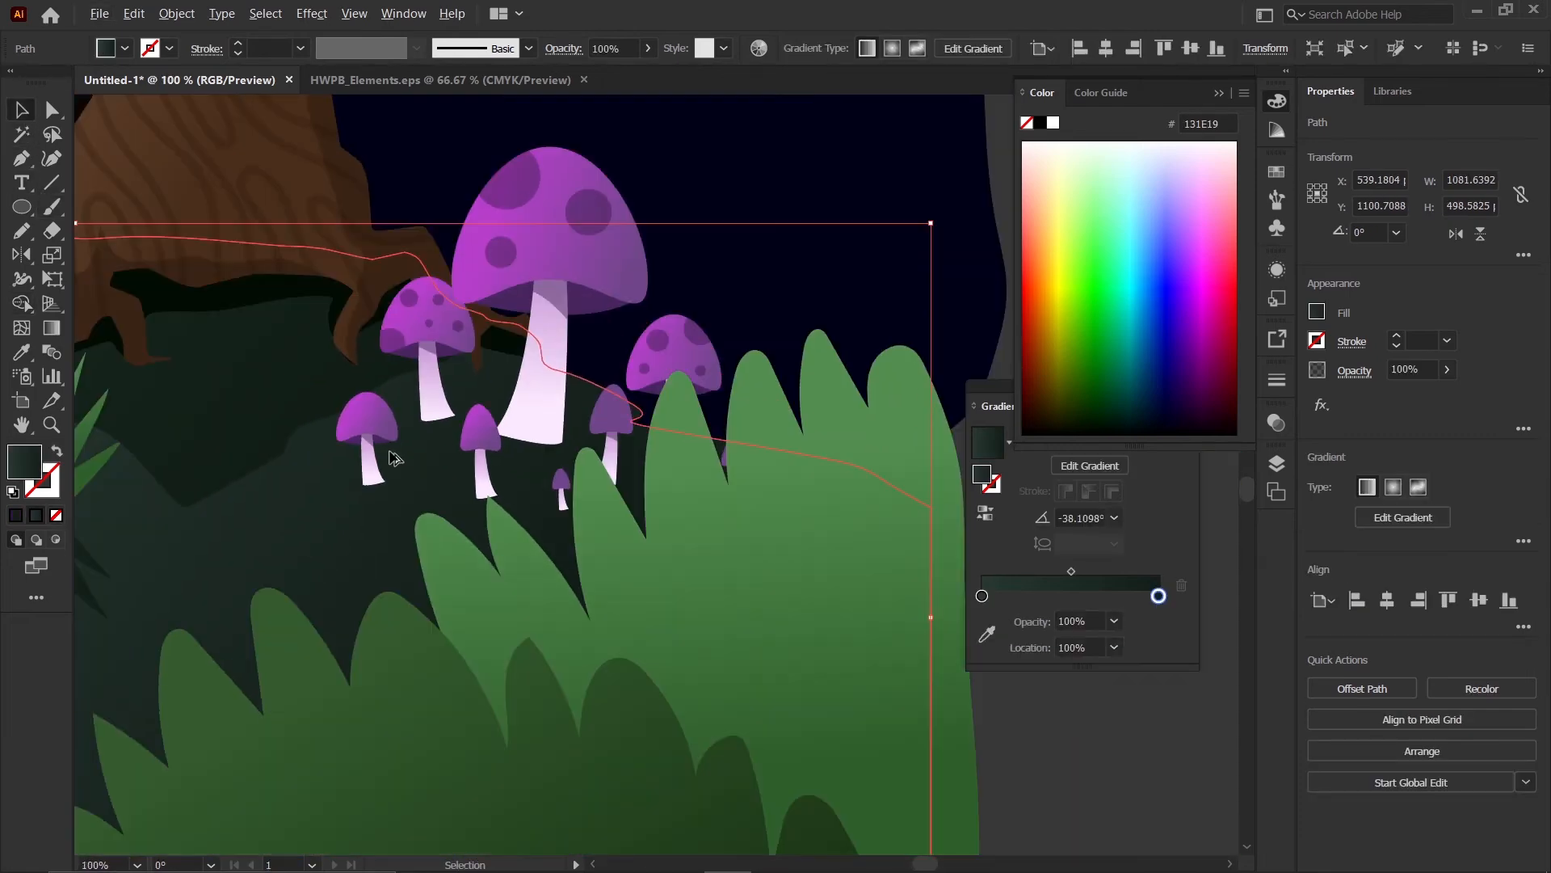
scroll(646, 455, down, 1)
click(886, 452)
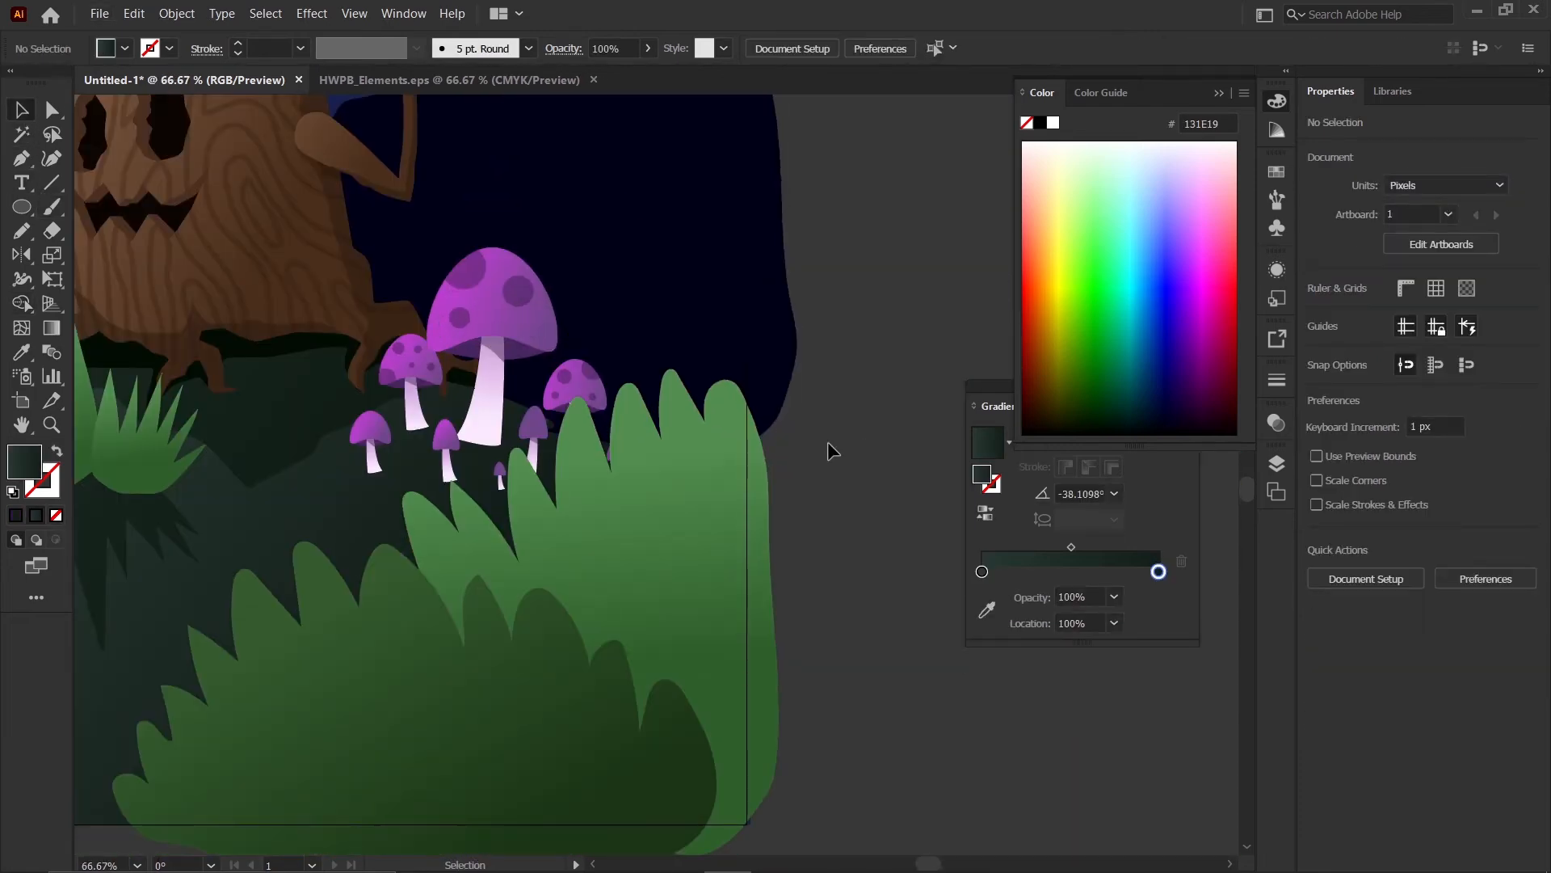
- Draw a freehand shape about 10 × 11 px over the upper stem of the small mushroom above the grass tip and give it the 2F1744, 41% shadow appearance
scroll(501, 477, up, 6)
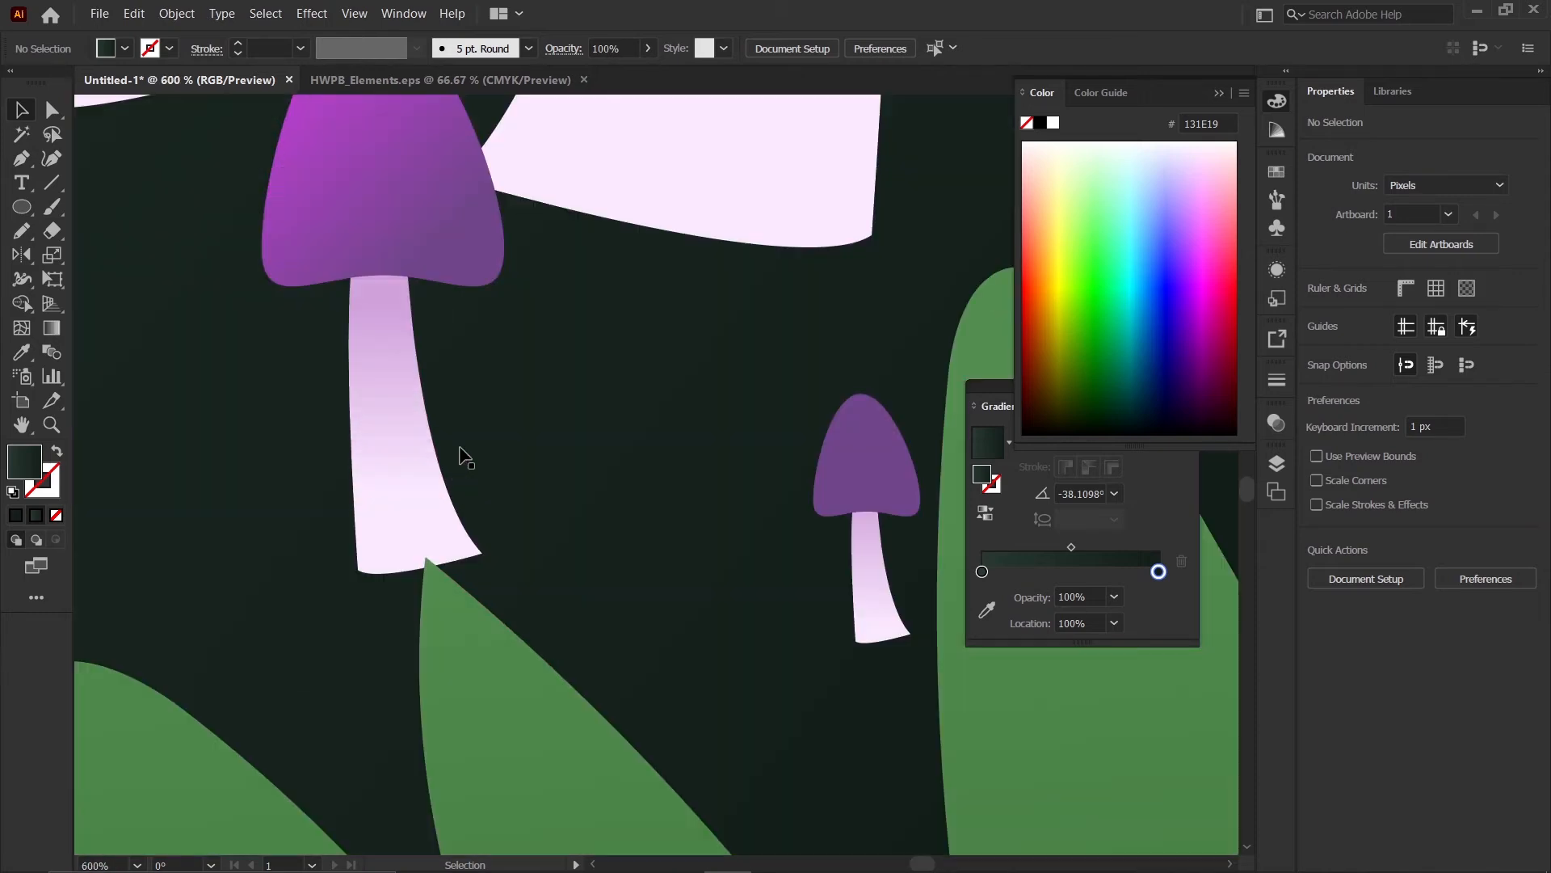
key(n)
scroll(394, 287, up, 2)
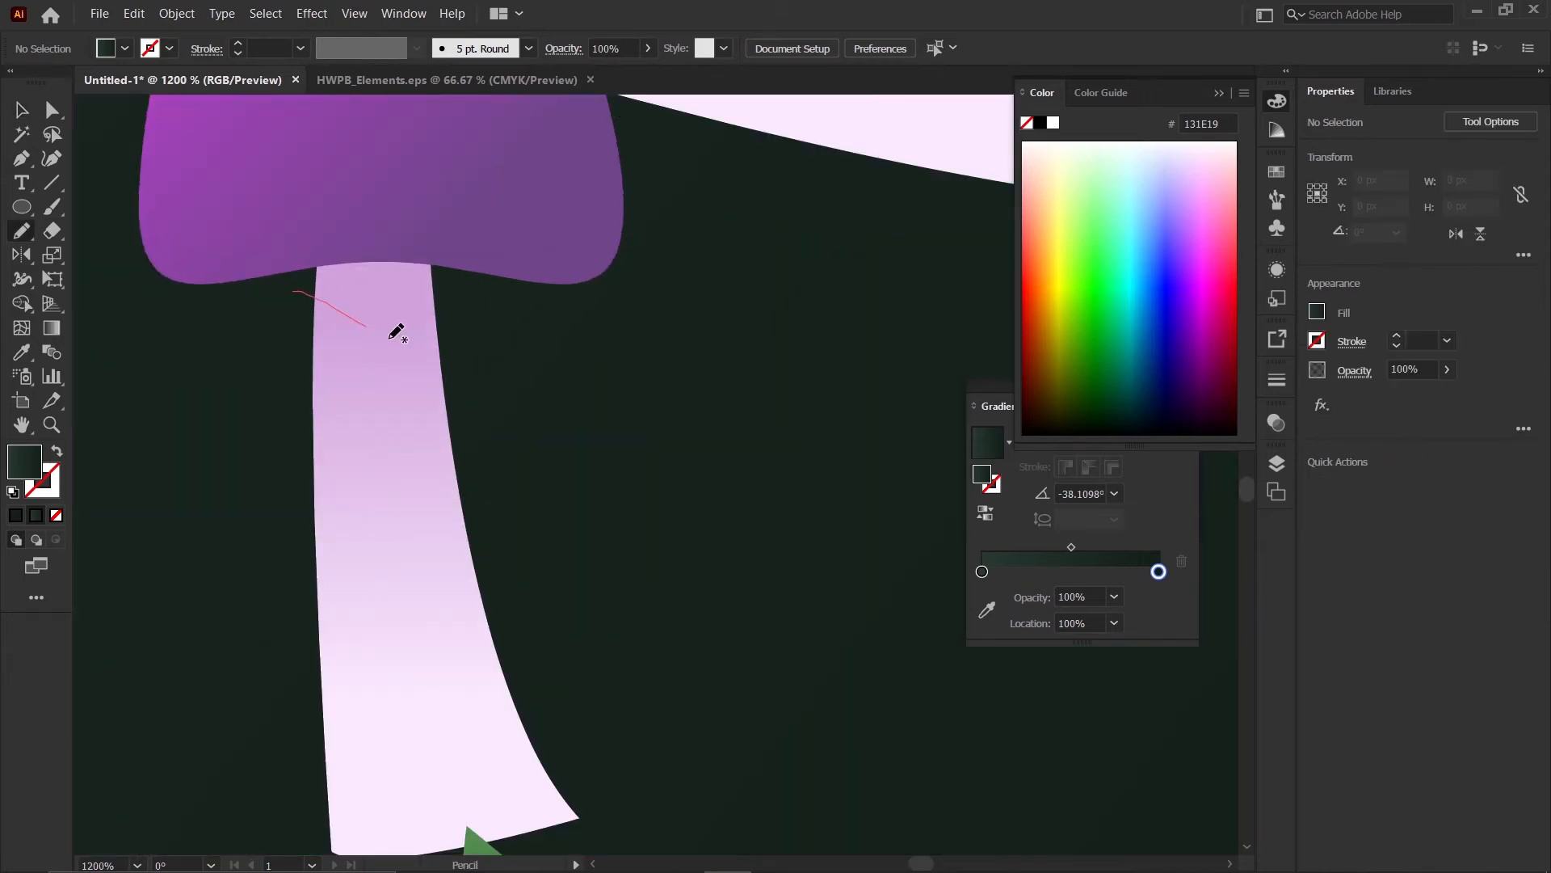
drag(307, 299, 301, 294)
scroll(307, 299, down, 4)
key(i)
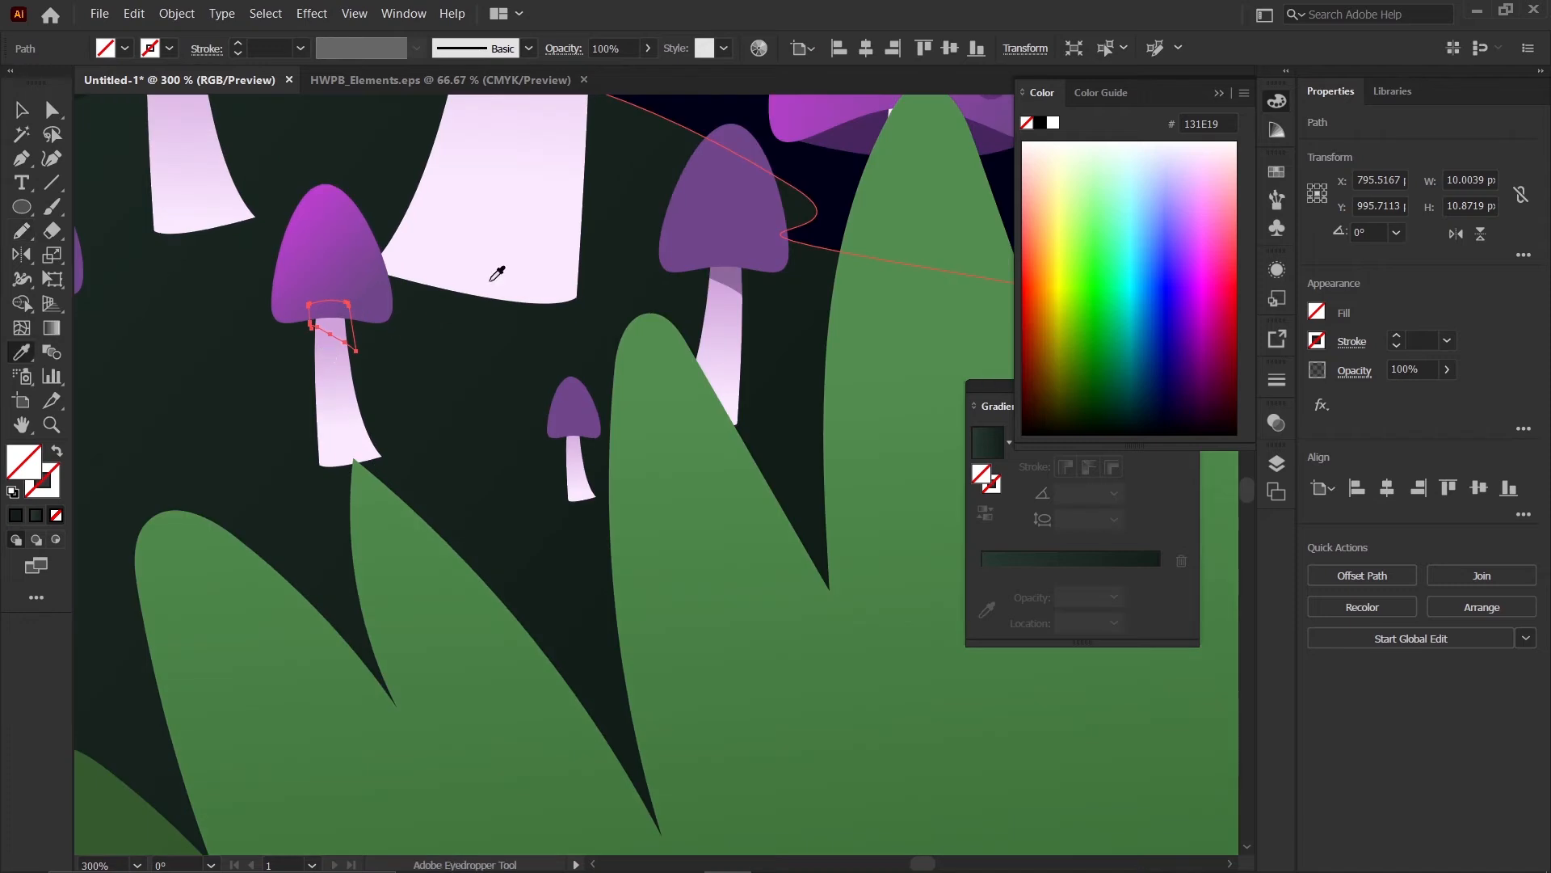
click(737, 289)
click(737, 289)
- Move the shadow shape behind the cap of the small mushroom above the grass tip, directly in front of its stem
click(29, 108)
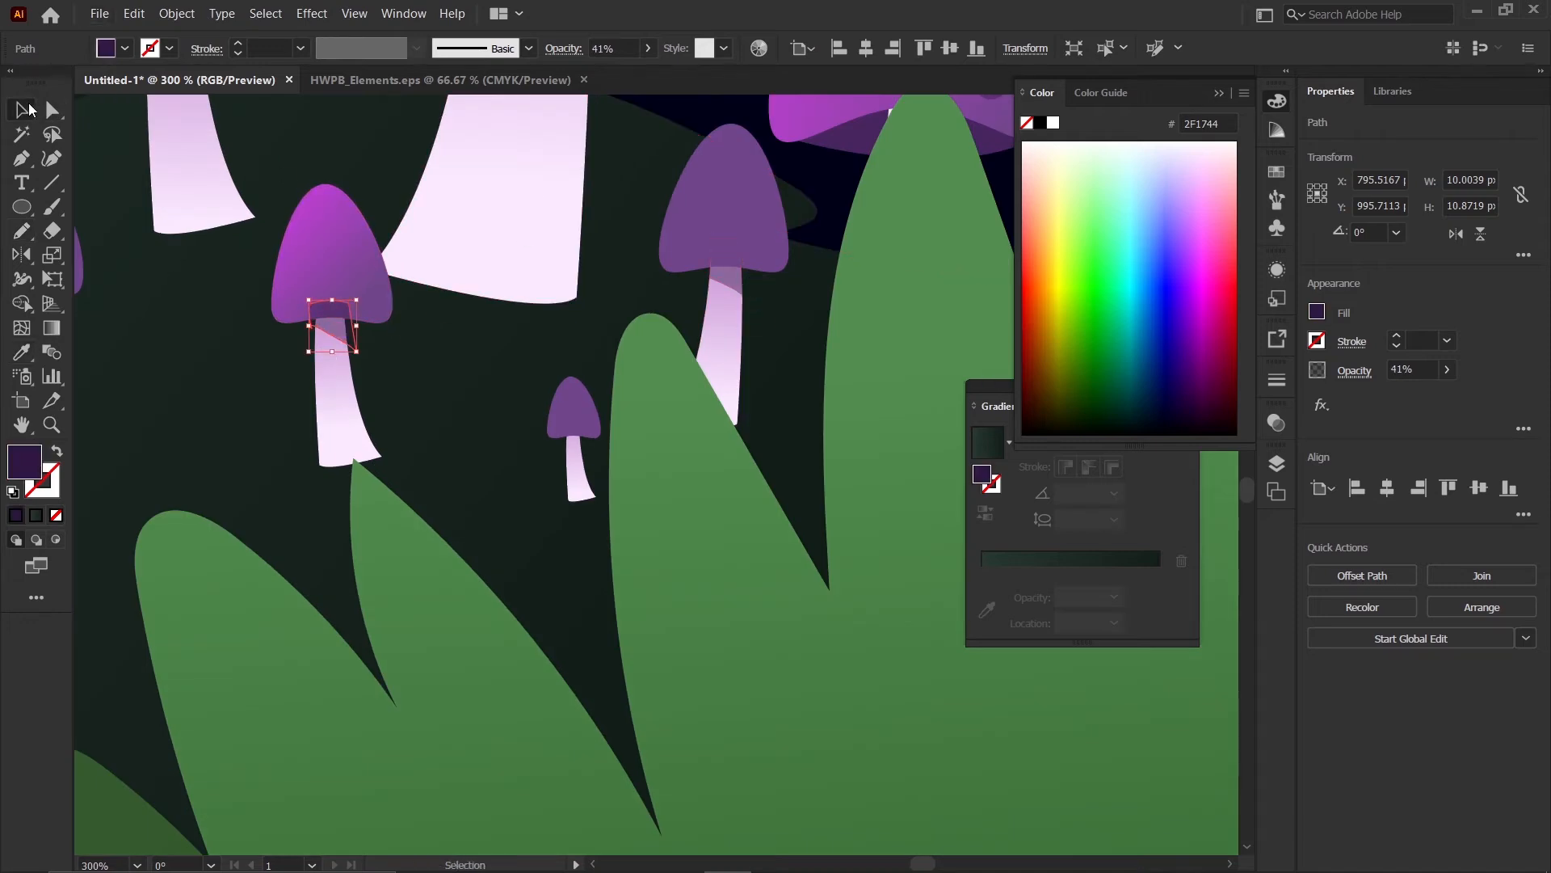
click(413, 386)
scroll(359, 334, up, 2)
click(340, 334)
key(ctrl+x)
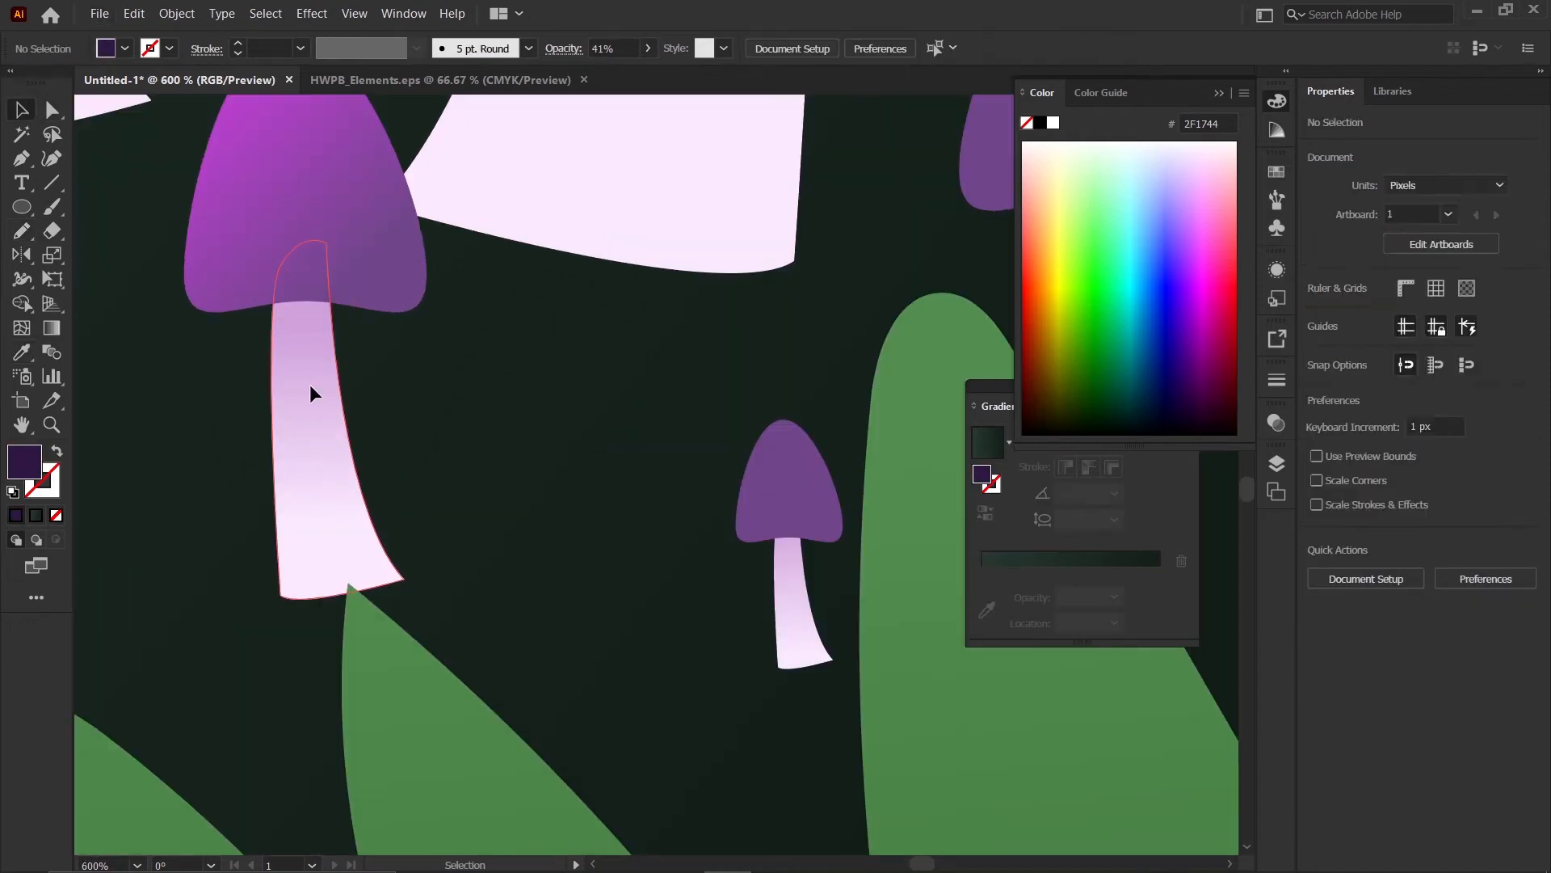
click(320, 390)
key(ctrl+f)
- Trim away the parts of the shadow outside the stem of the small mushroom above the grass tip with Shape Builder
scroll(347, 324, up, 1)
shift+click(339, 331)
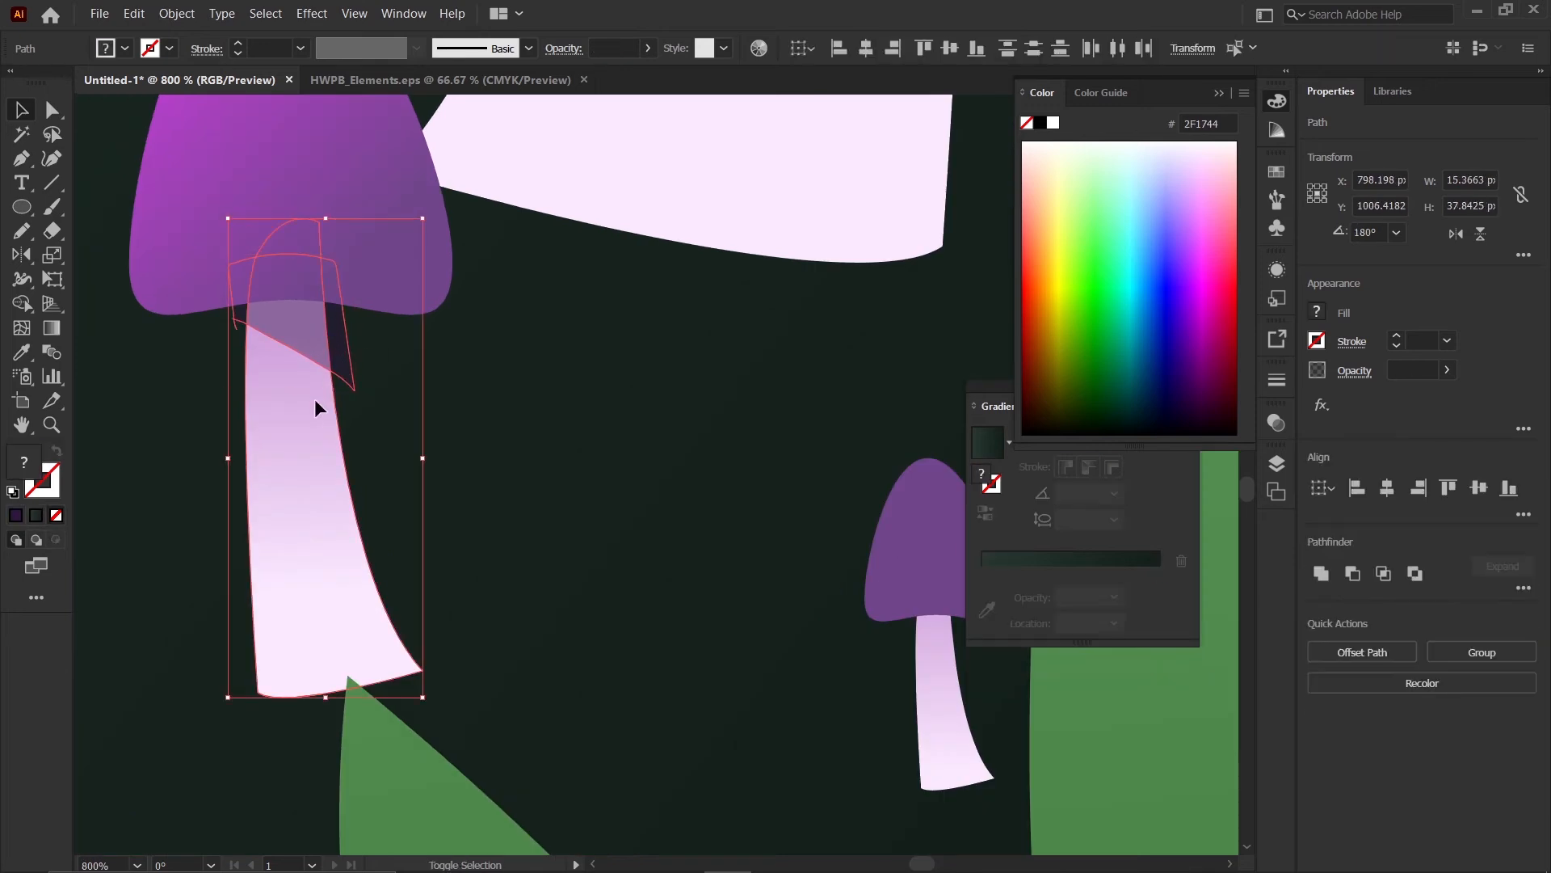
key(shift+m)
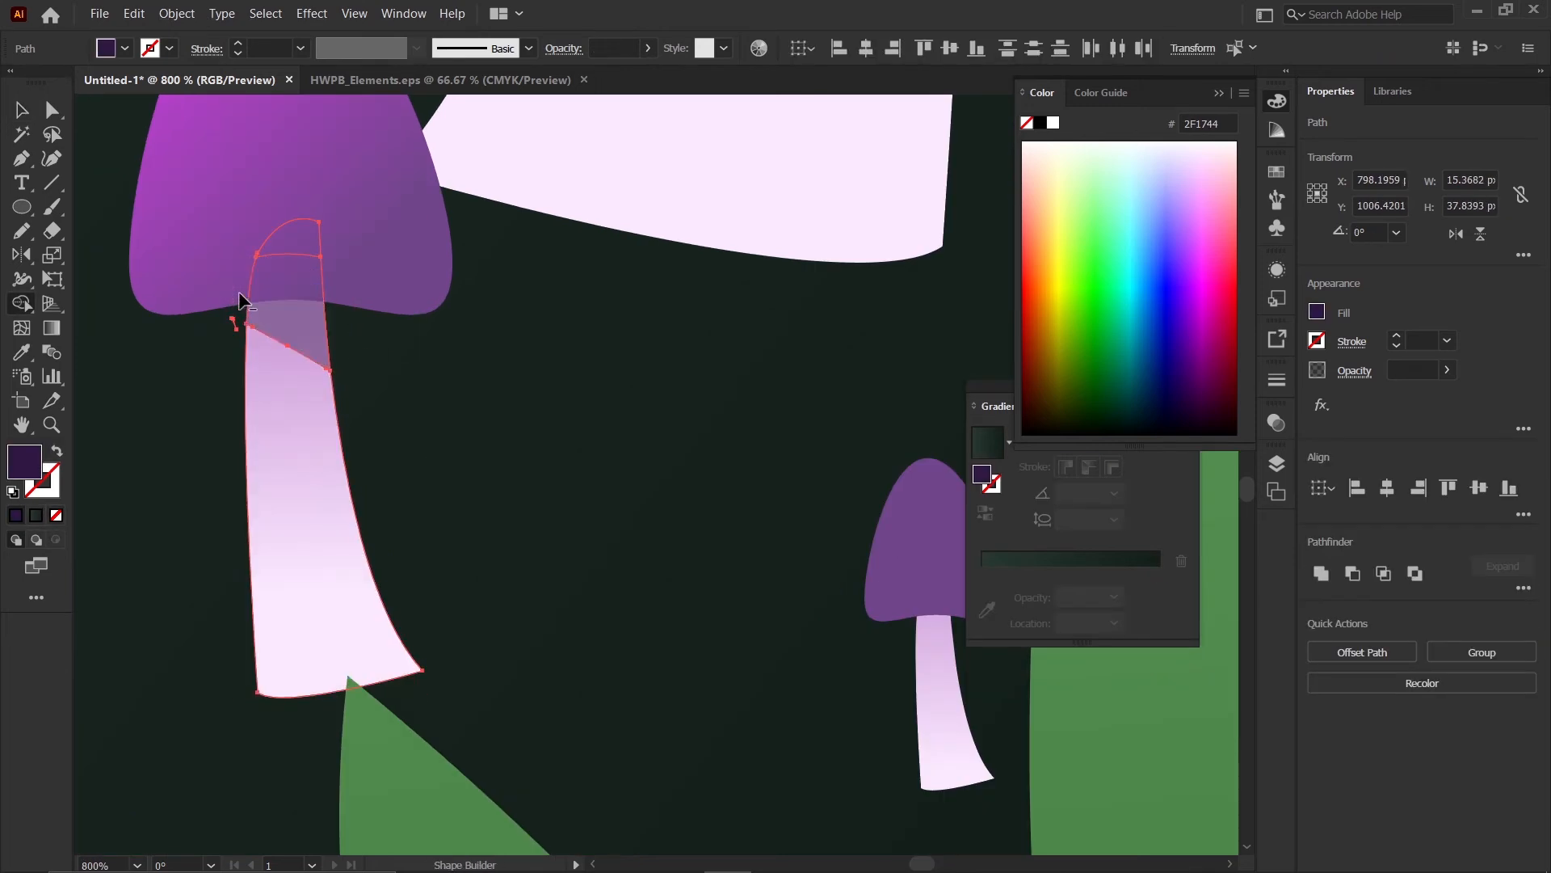
click(21, 112)
click(500, 415)
scroll(429, 432, down, 1)
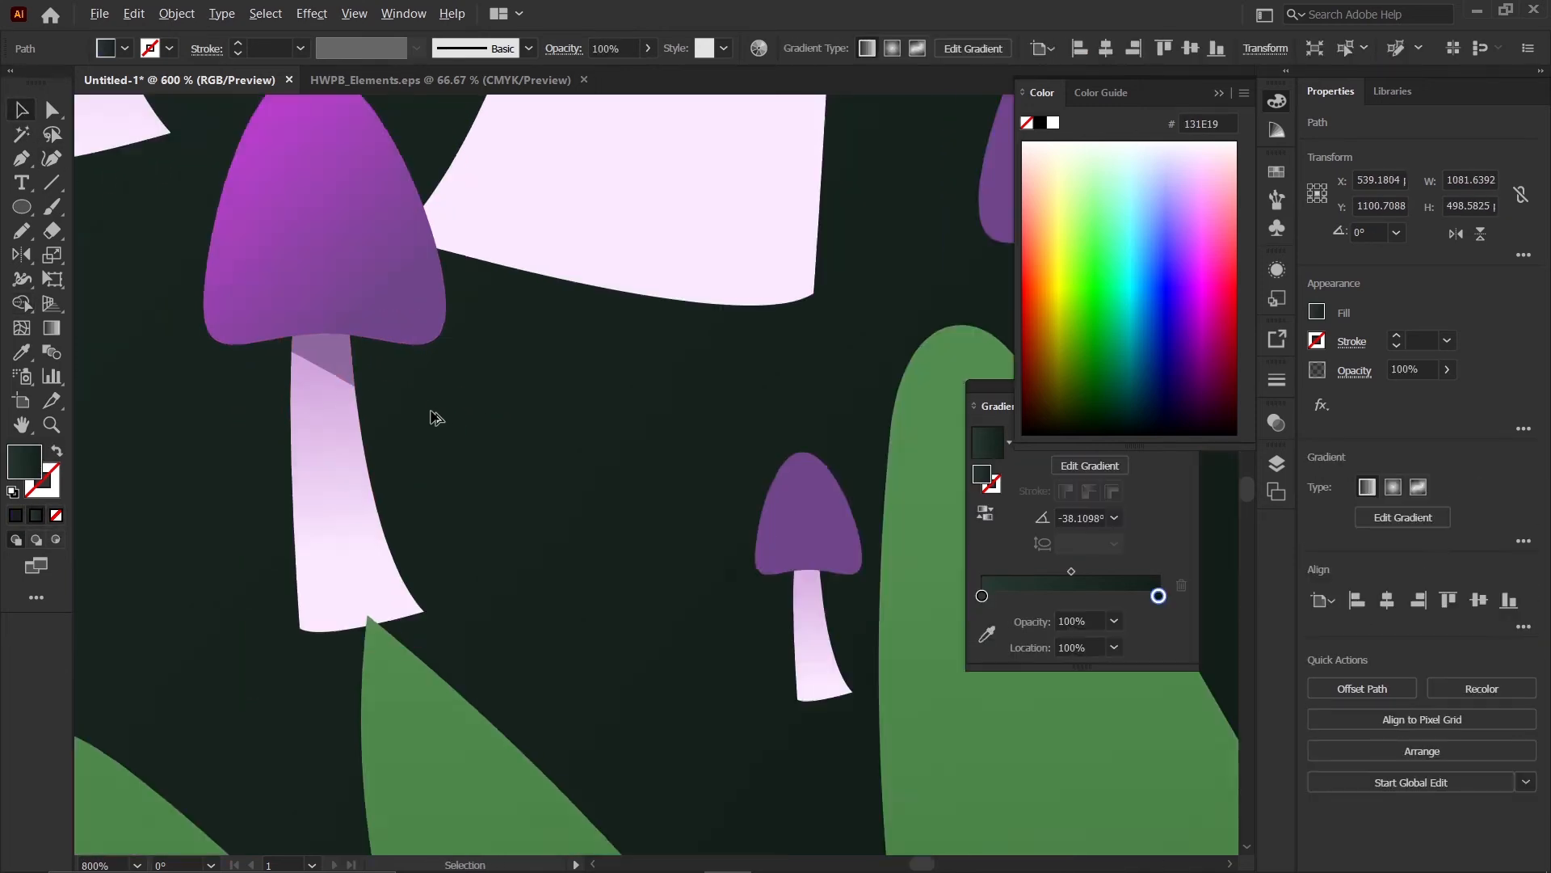
scroll(437, 417, down, 1)
scroll(323, 435, down, 4)
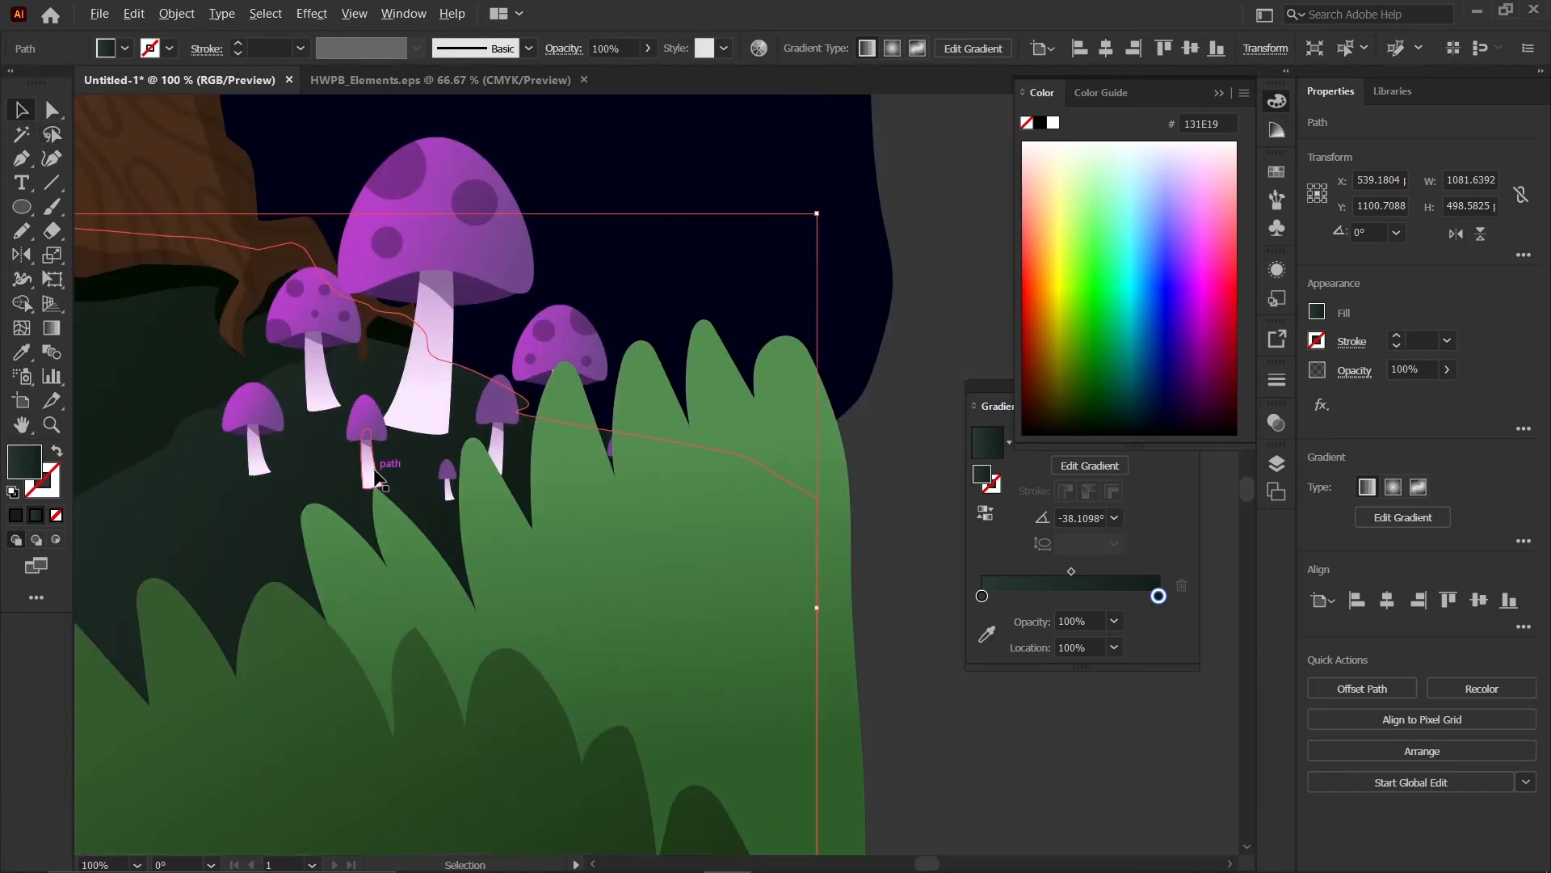
click(884, 415)
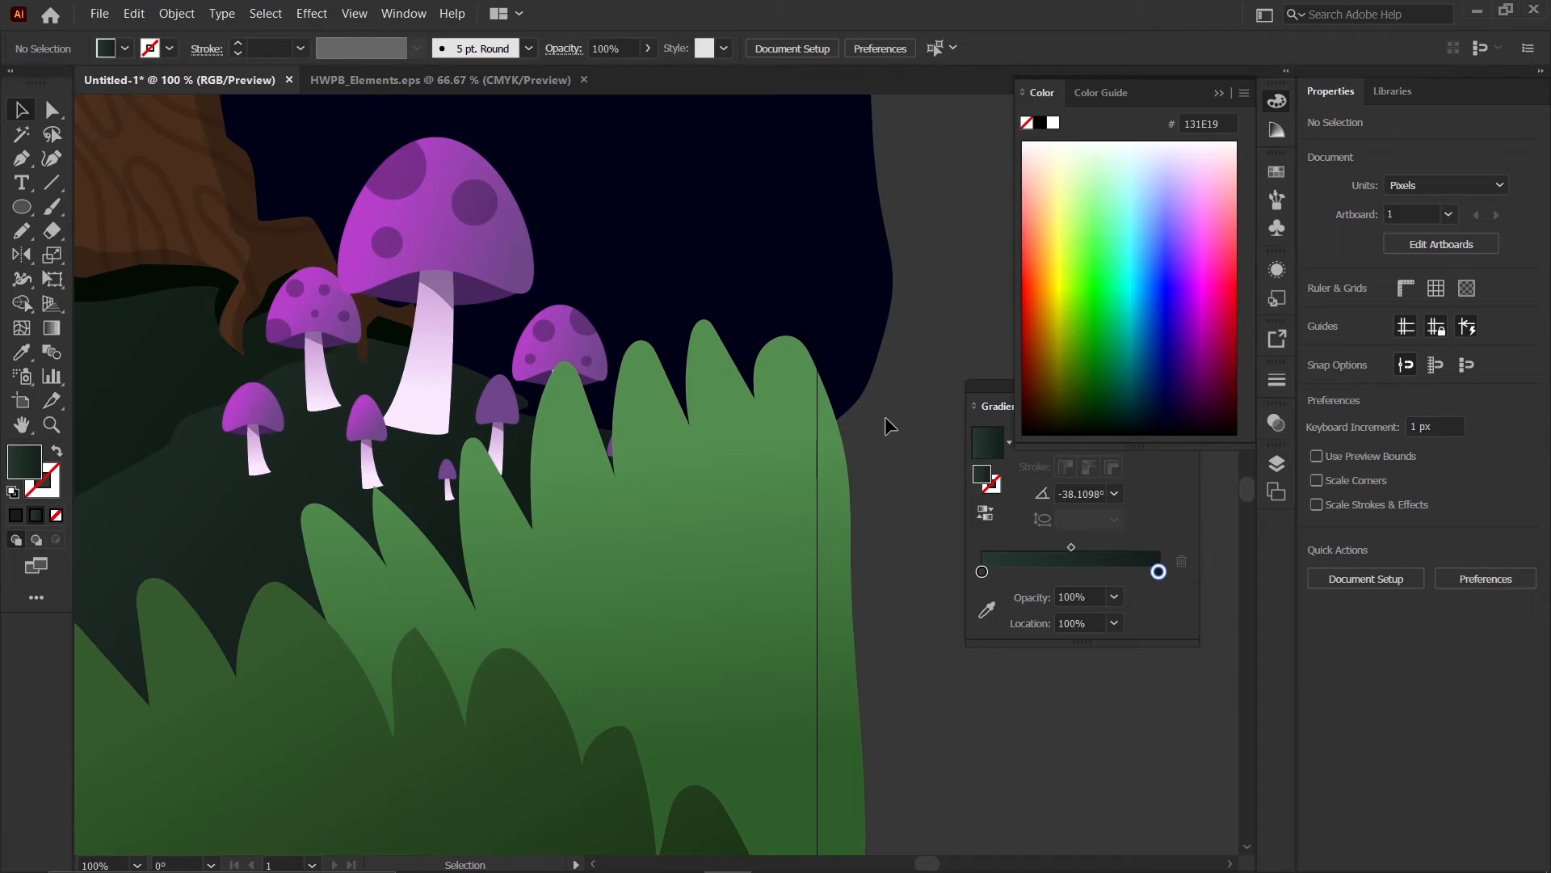
- Draw a freehand shape about 81 × 128 px over the right side of the large background mushroom's cap and give it the 2F1744, 41% shadow appearance
key(n)
scroll(598, 419, down, 2)
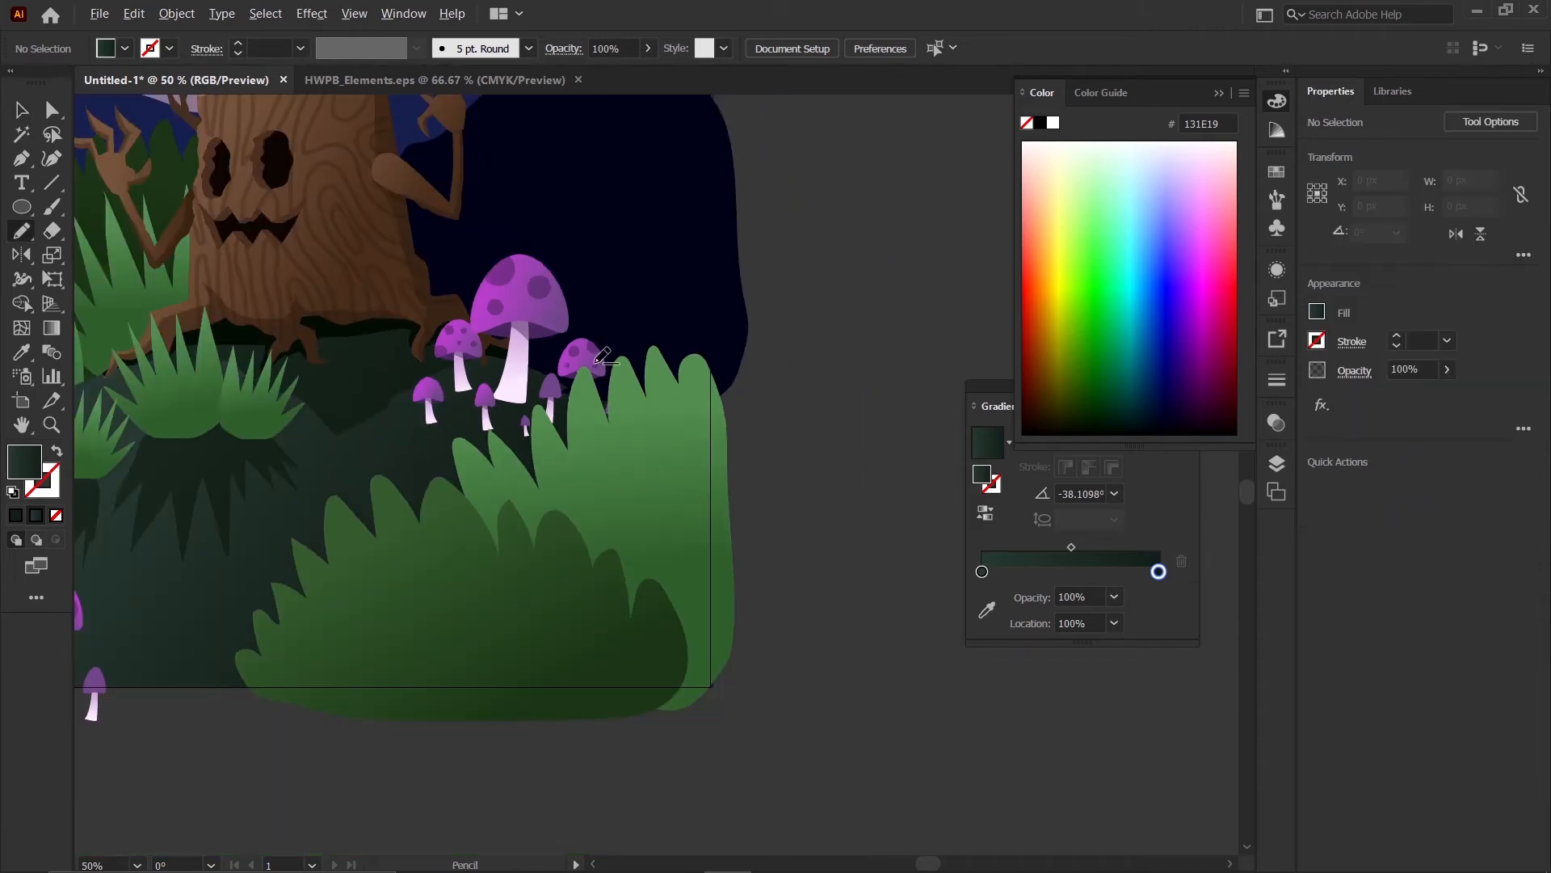
scroll(535, 298, up, 4)
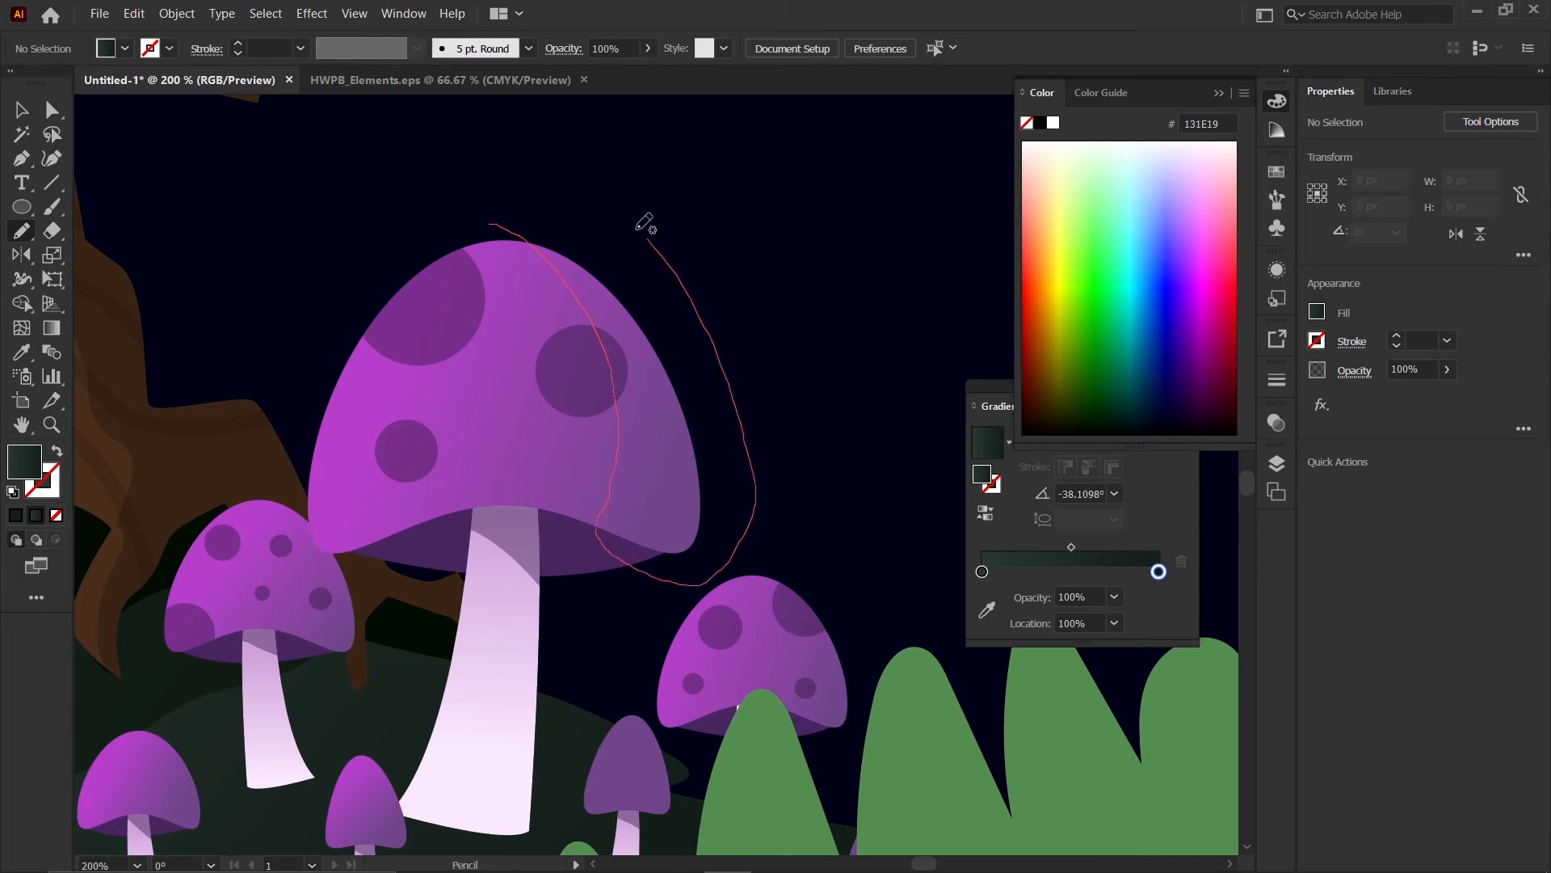
drag(506, 204, 501, 208)
scroll(473, 242, down, 1)
key(i)
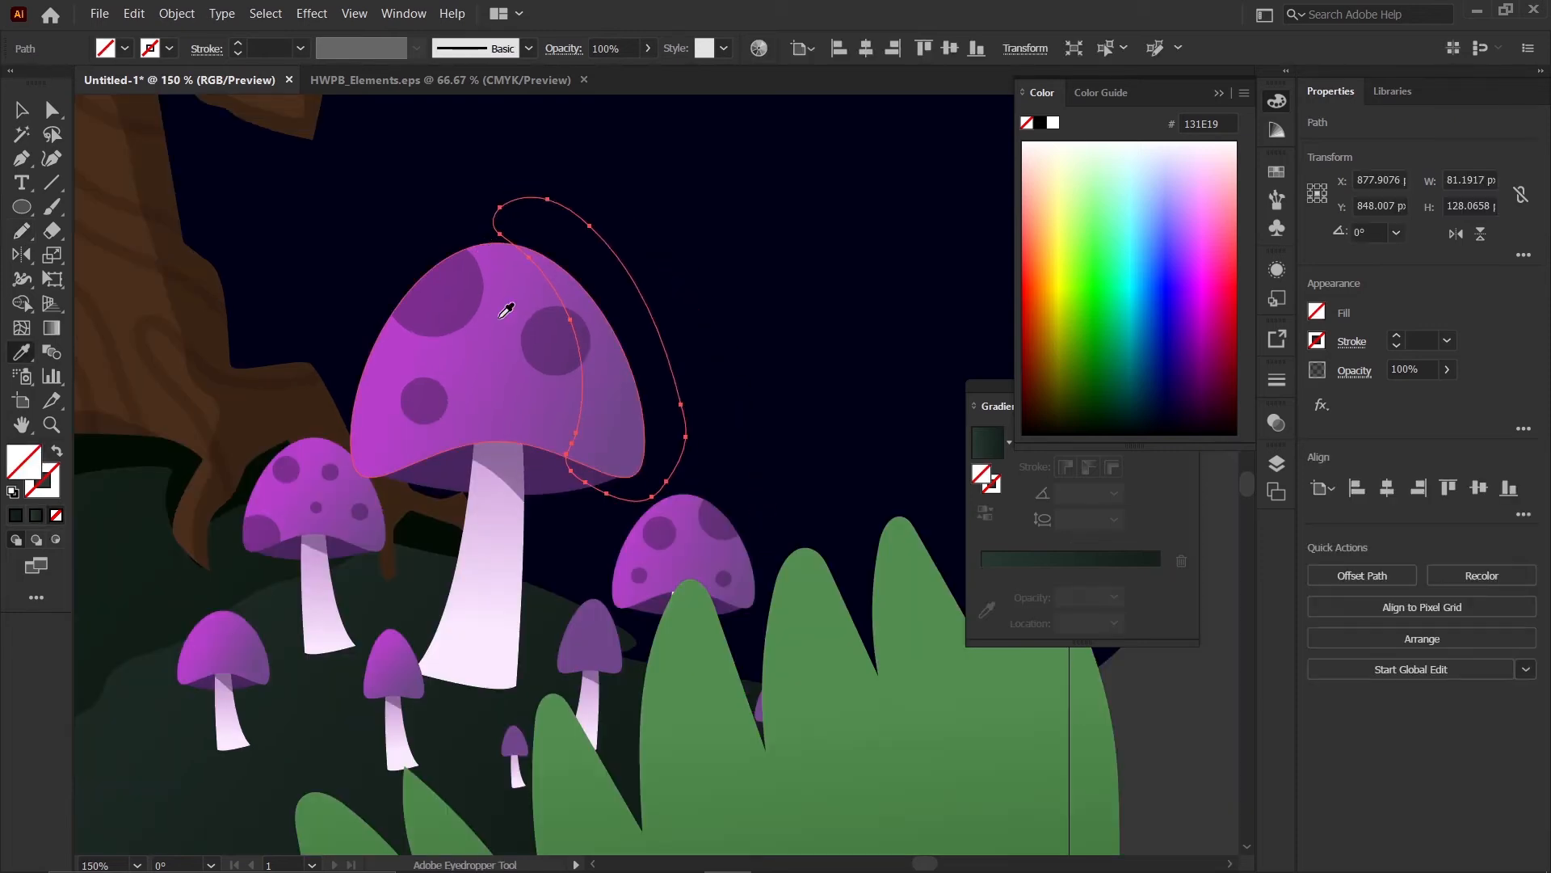
scroll(512, 452, up, 1)
click(525, 450)
click(18, 110)
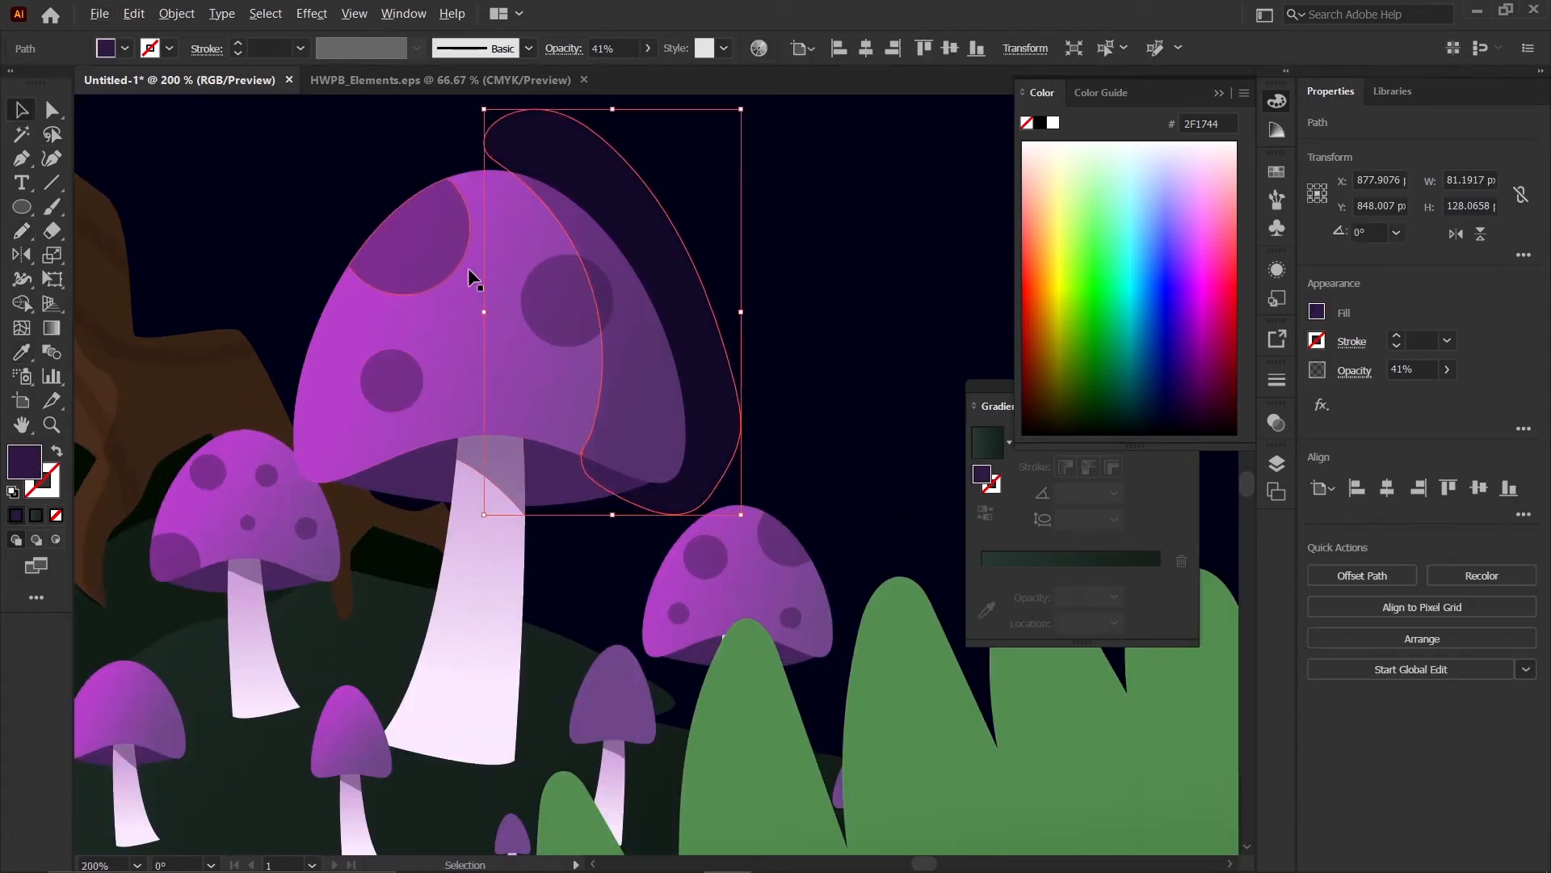
- Trim away the part of the shadow outside the large background mushroom's cap with Shape Builder
scroll(568, 286, down, 2)
click(728, 256)
scroll(628, 307, up, 2)
click(616, 316)
shift+click(501, 354)
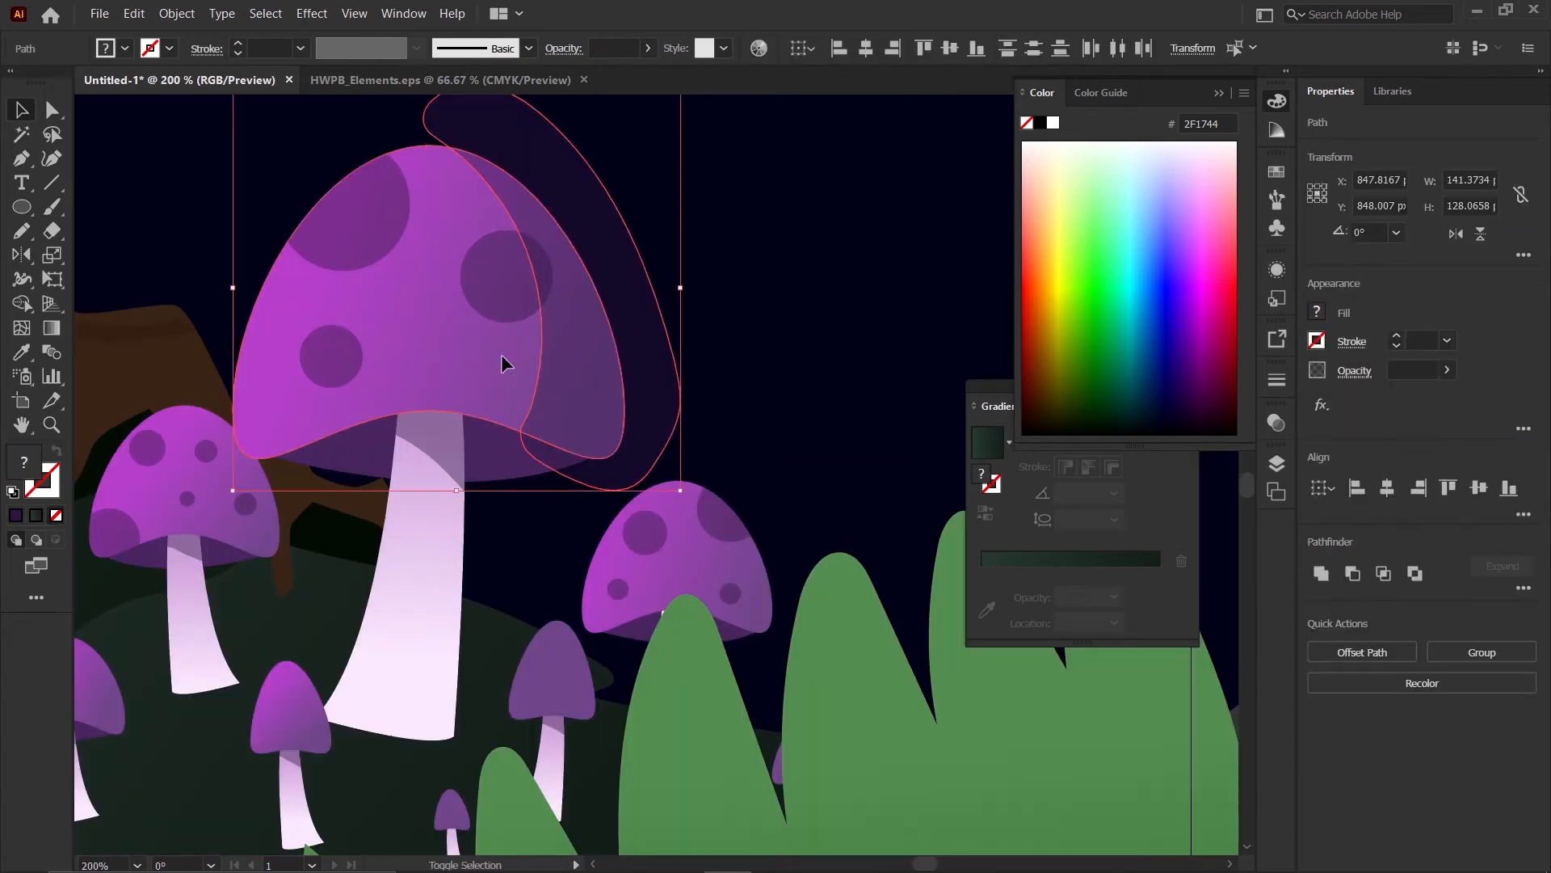
key(shift+m)
alt+click(658, 371)
key(v)
click(703, 295)
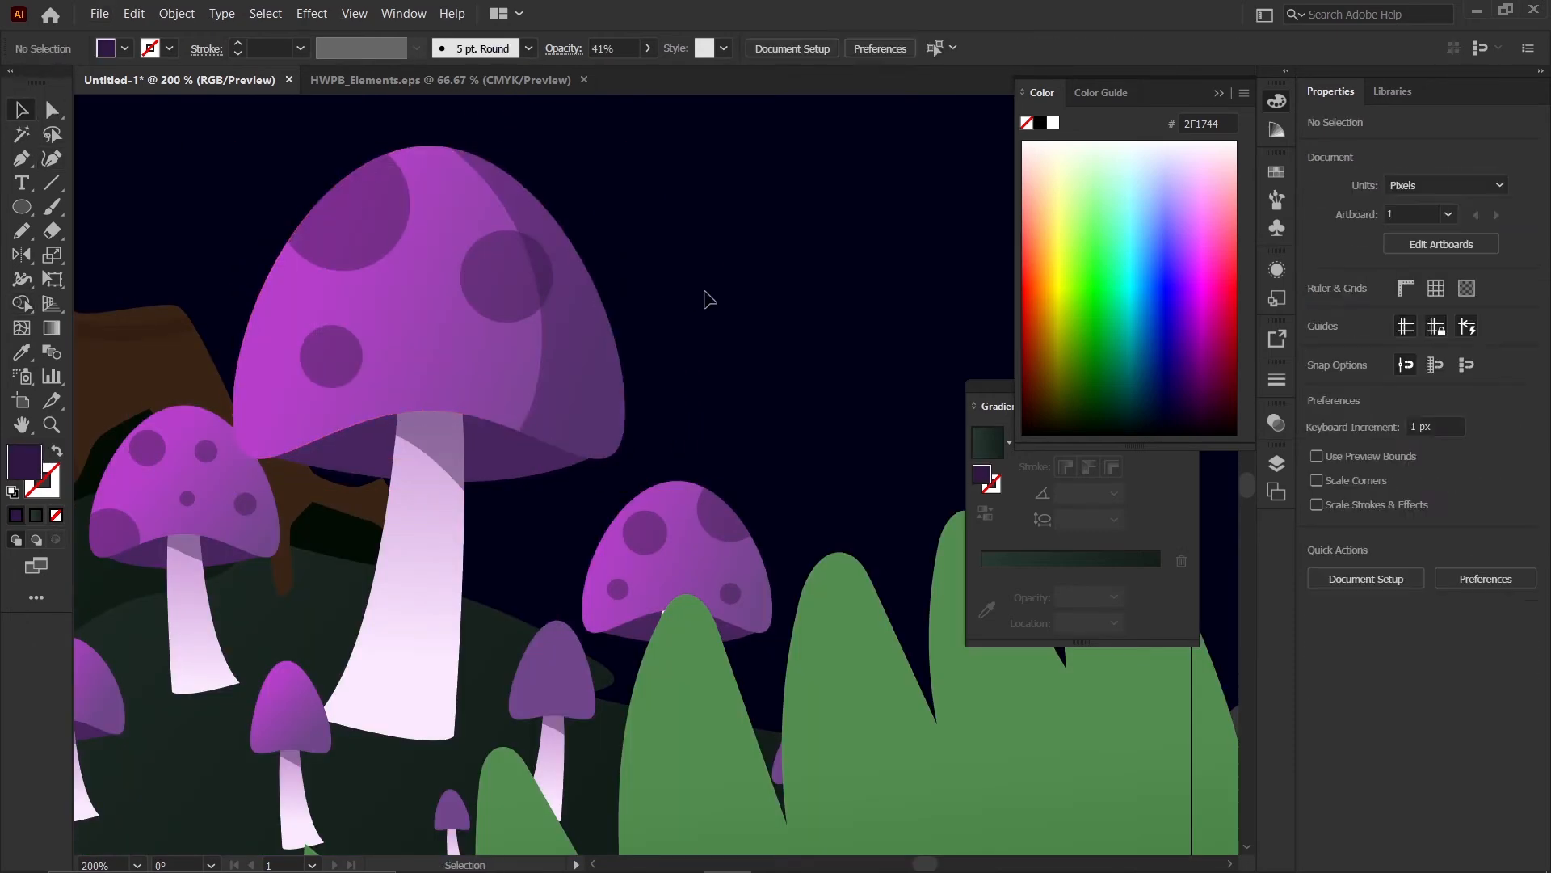
- Draw a freehand shape about 29 × 59 px over the right side of the cap of the spotted mushroom beside the tree root, with the 2F1744, 41% appearance
scroll(691, 298, down, 1)
key(n)
scroll(322, 436, up, 3)
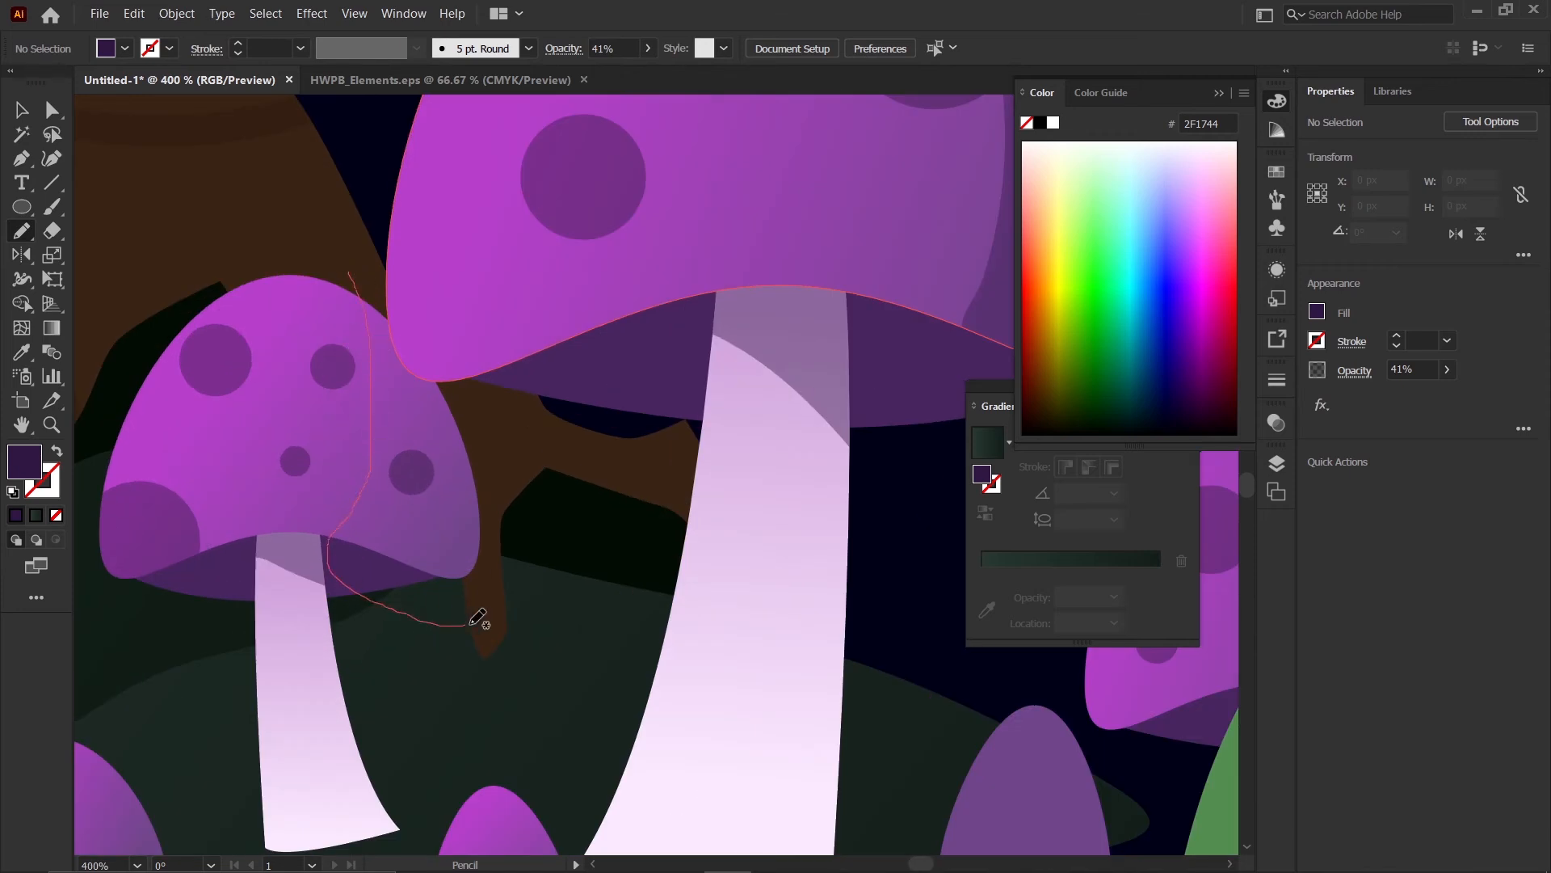
drag(355, 279, 355, 281)
scroll(298, 354, down, 2)
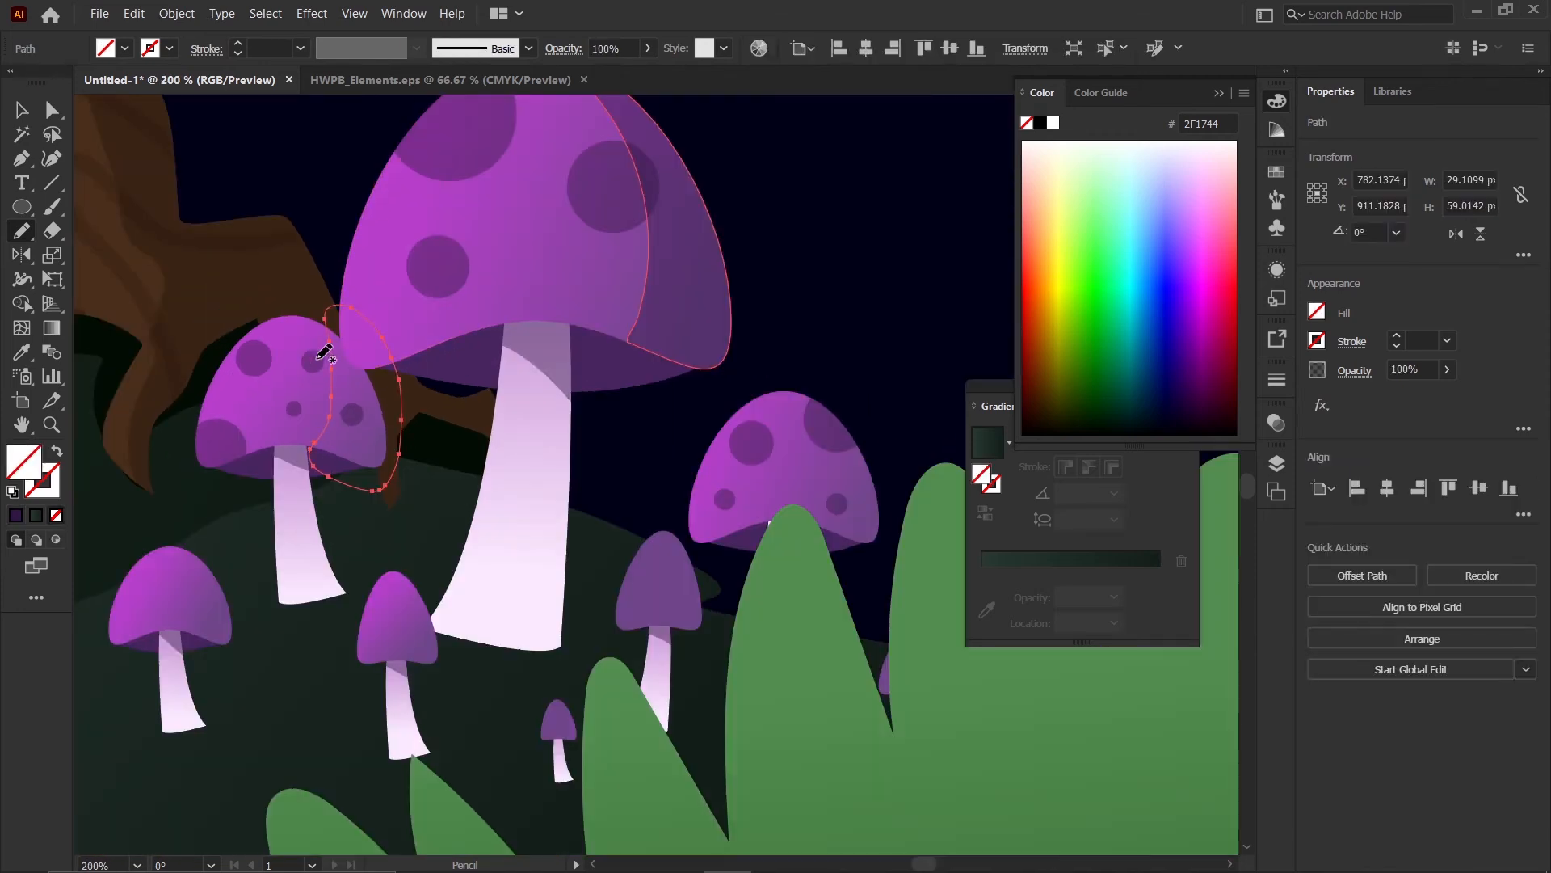
key(i)
click(679, 256)
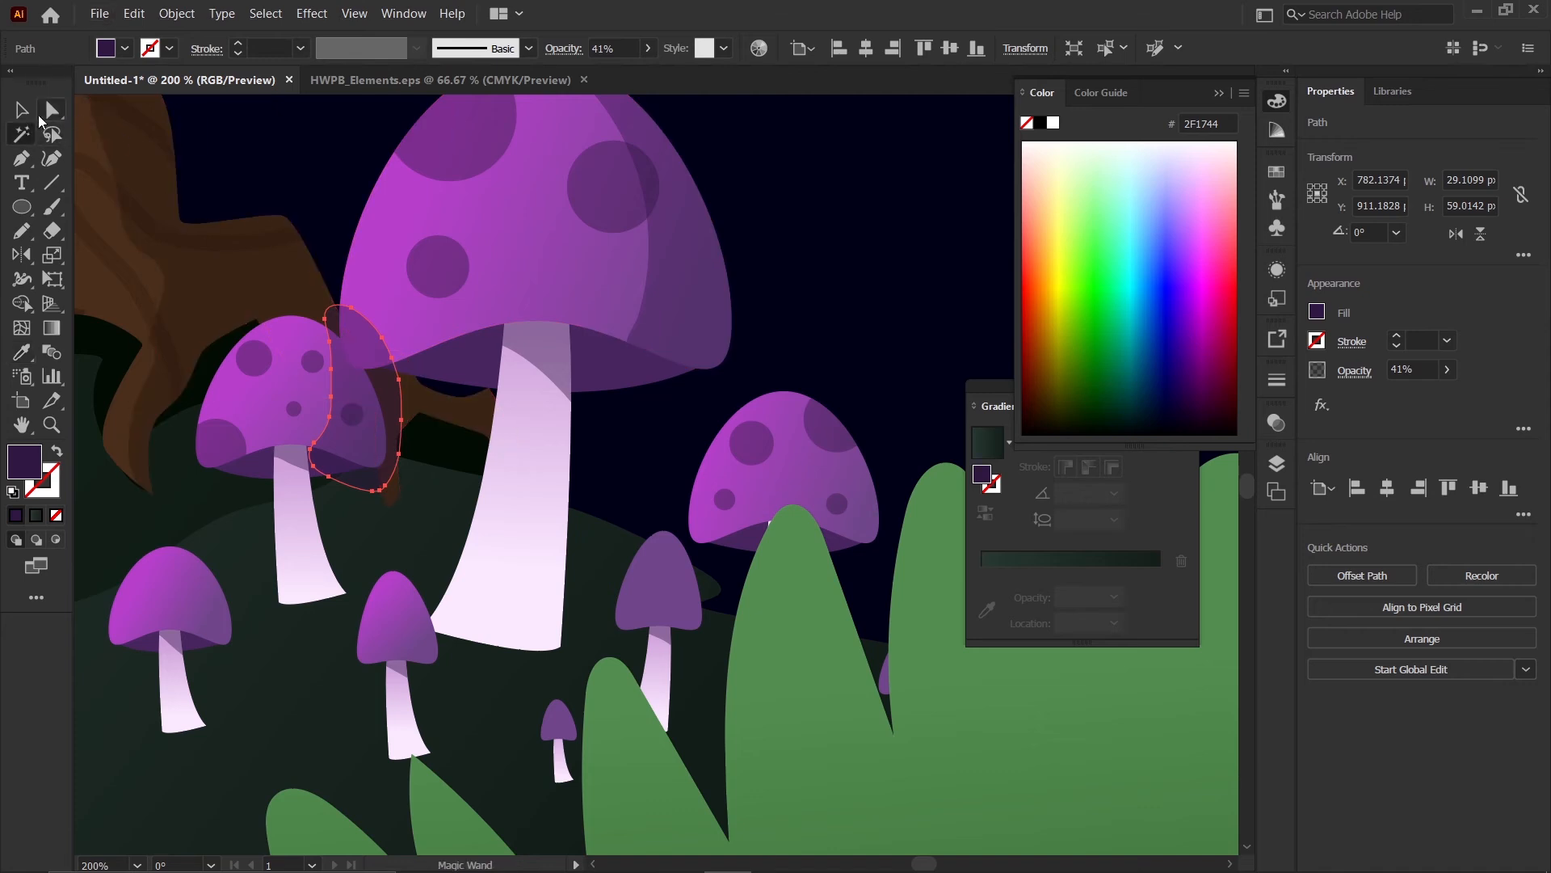
click(22, 111)
click(808, 234)
- Move the shadow shape directly in front of the cap of the spotted mushroom beside the tree root, behind the large mushroom
scroll(412, 407, up, 1)
click(319, 425)
key(a)
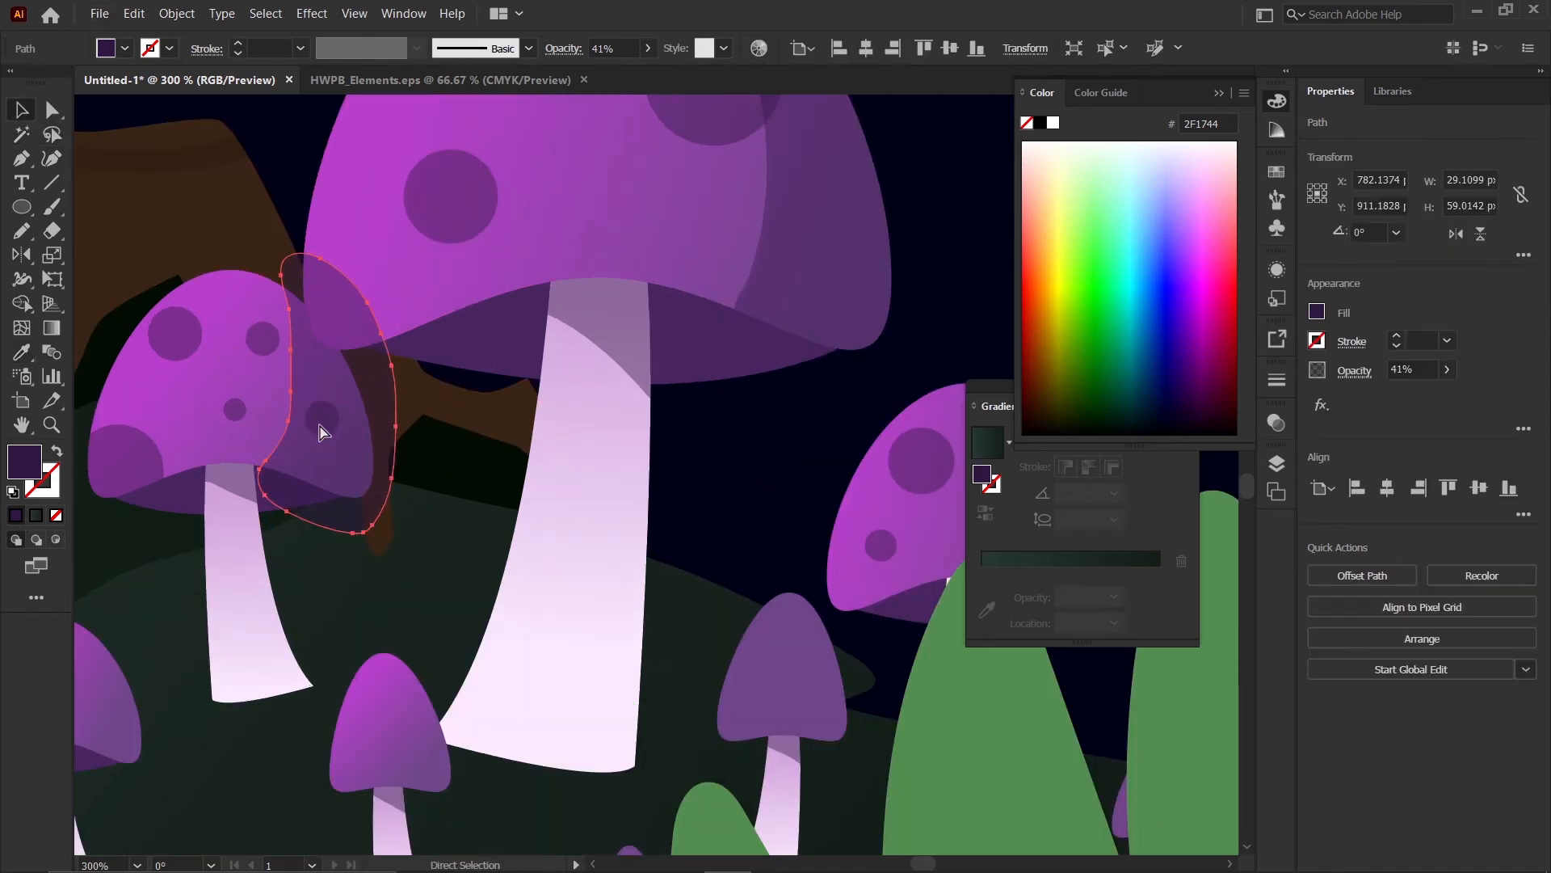
key(ctrl+x)
click(289, 449)
key(ctrl+f)
click(443, 466)
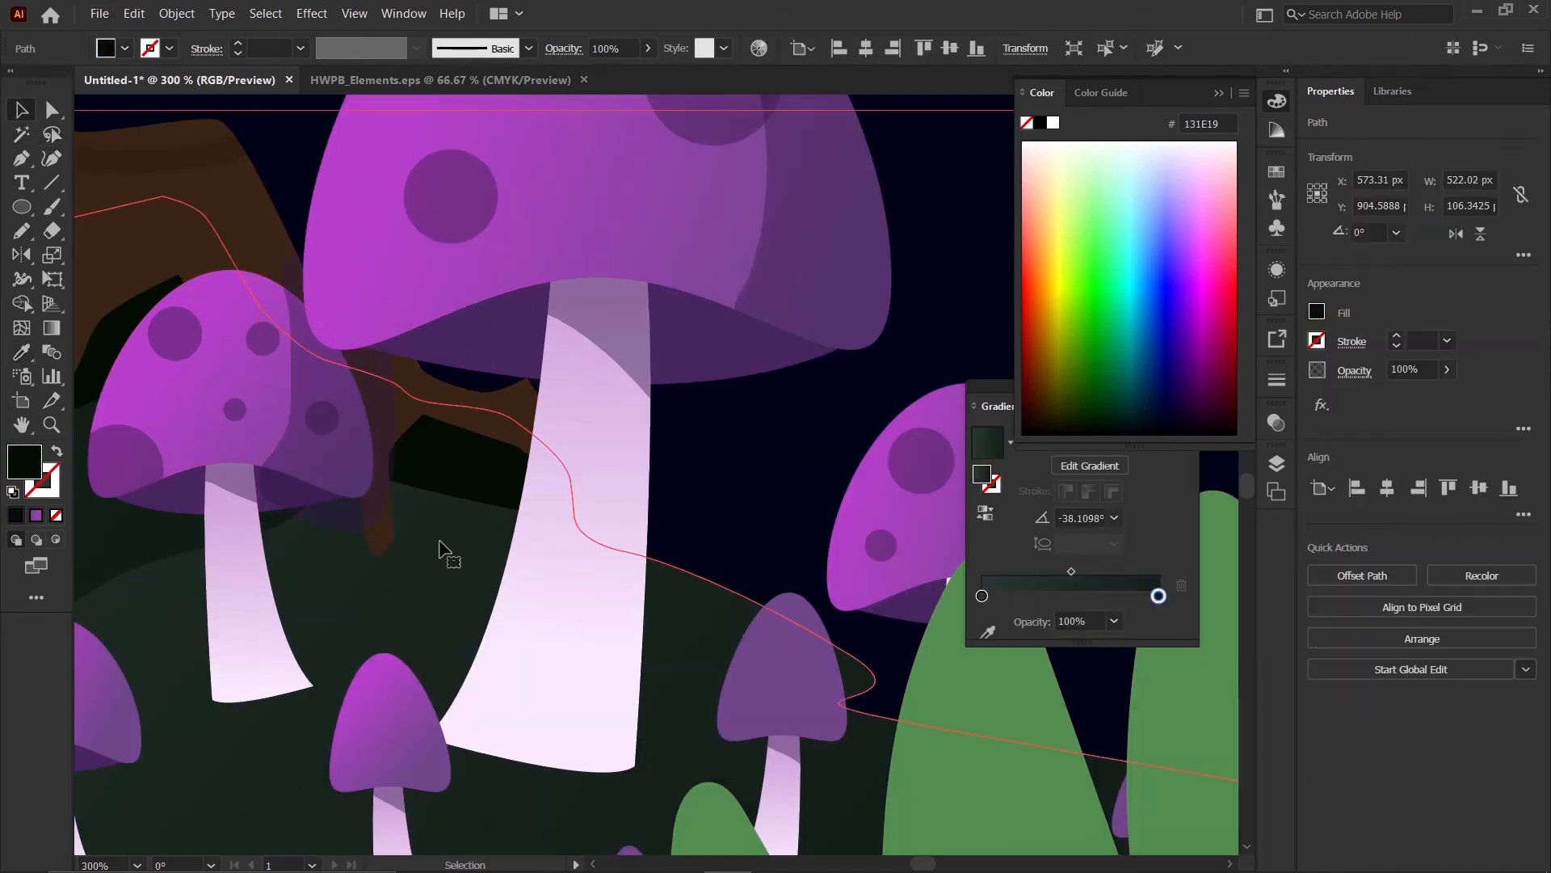
- Trim away the part of the shadow outside the cap of the spotted mushroom beside the tree root with Shape Builder
scroll(378, 471, up, 1)
click(336, 443)
shift+click(236, 399)
key(shift+m)
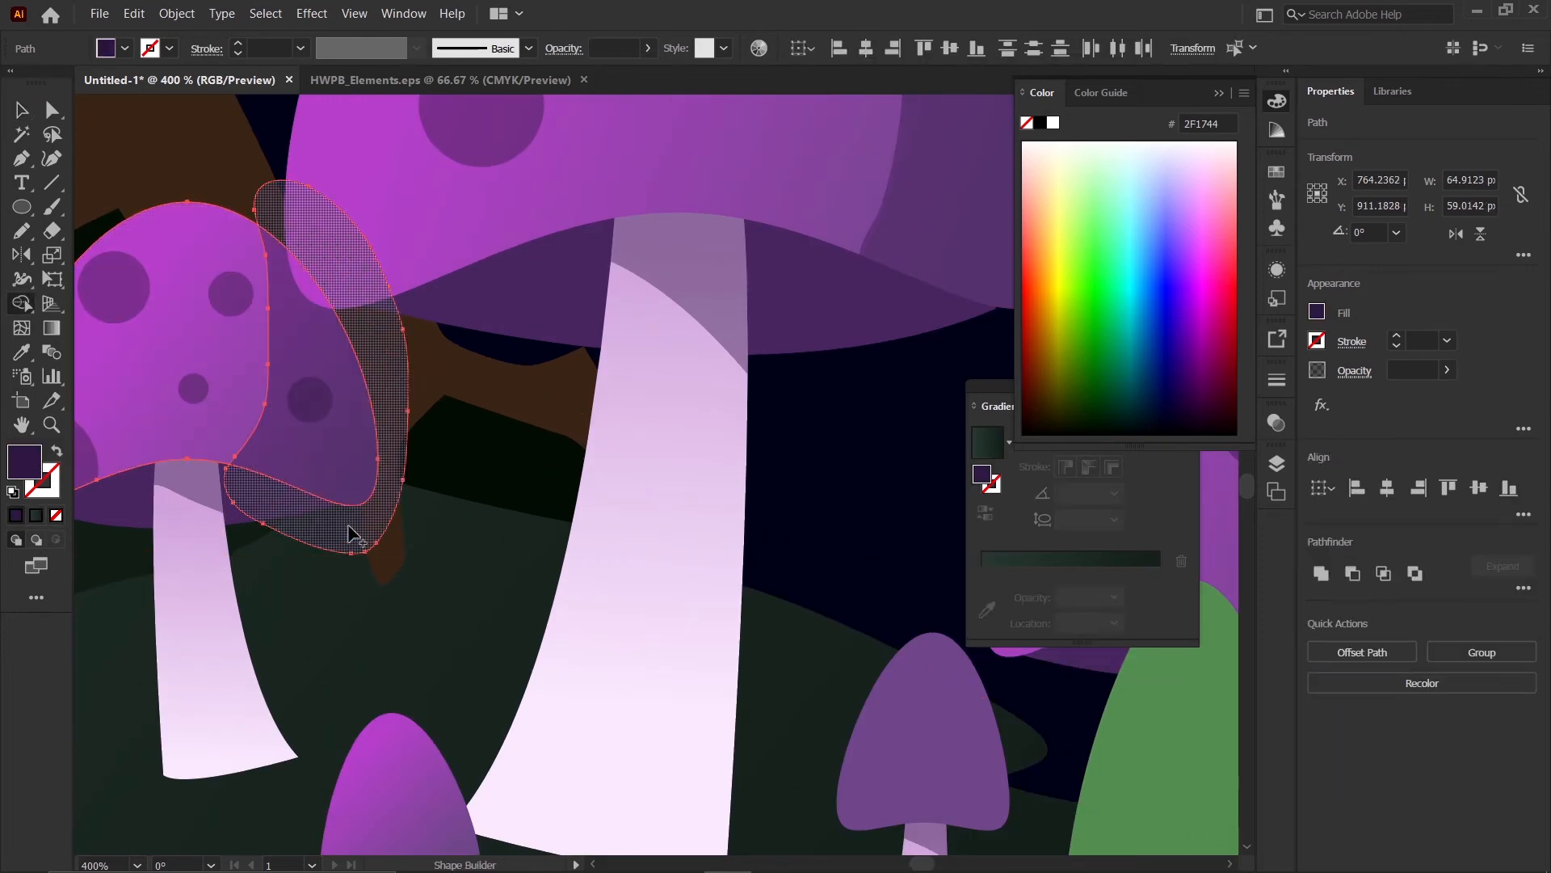
alt+click(348, 527)
click(21, 111)
scroll(425, 439, down, 6)
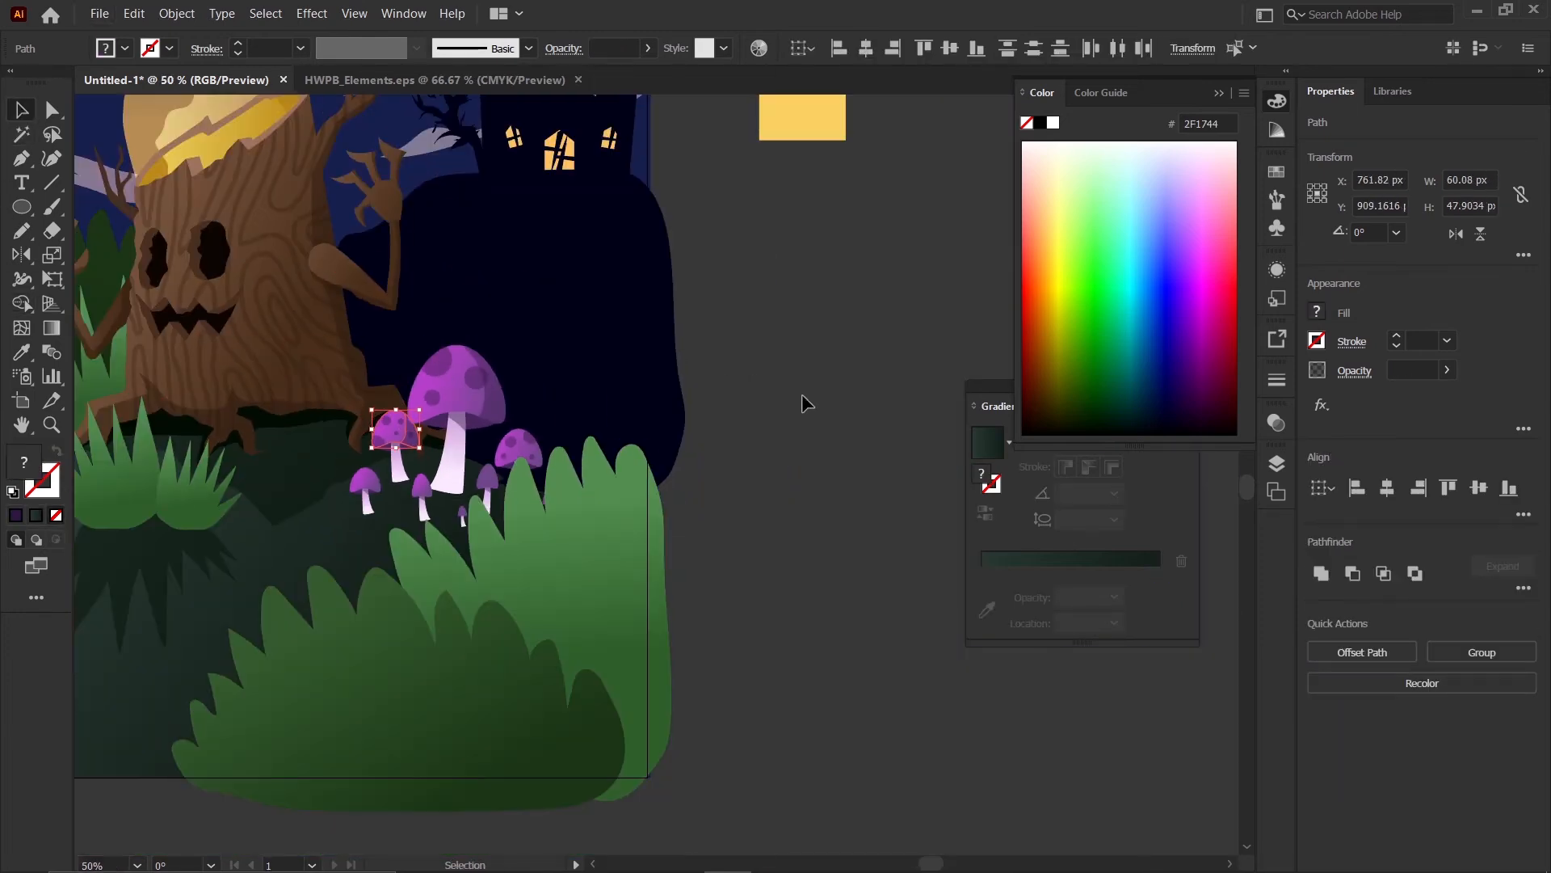
click(775, 482)
- Draw a freehand shape about 34 × 58 px over the right side of the cap of the spotted mushroom behind the grass, with the 2F1744, 41% appearance
scroll(550, 316, up, 6)
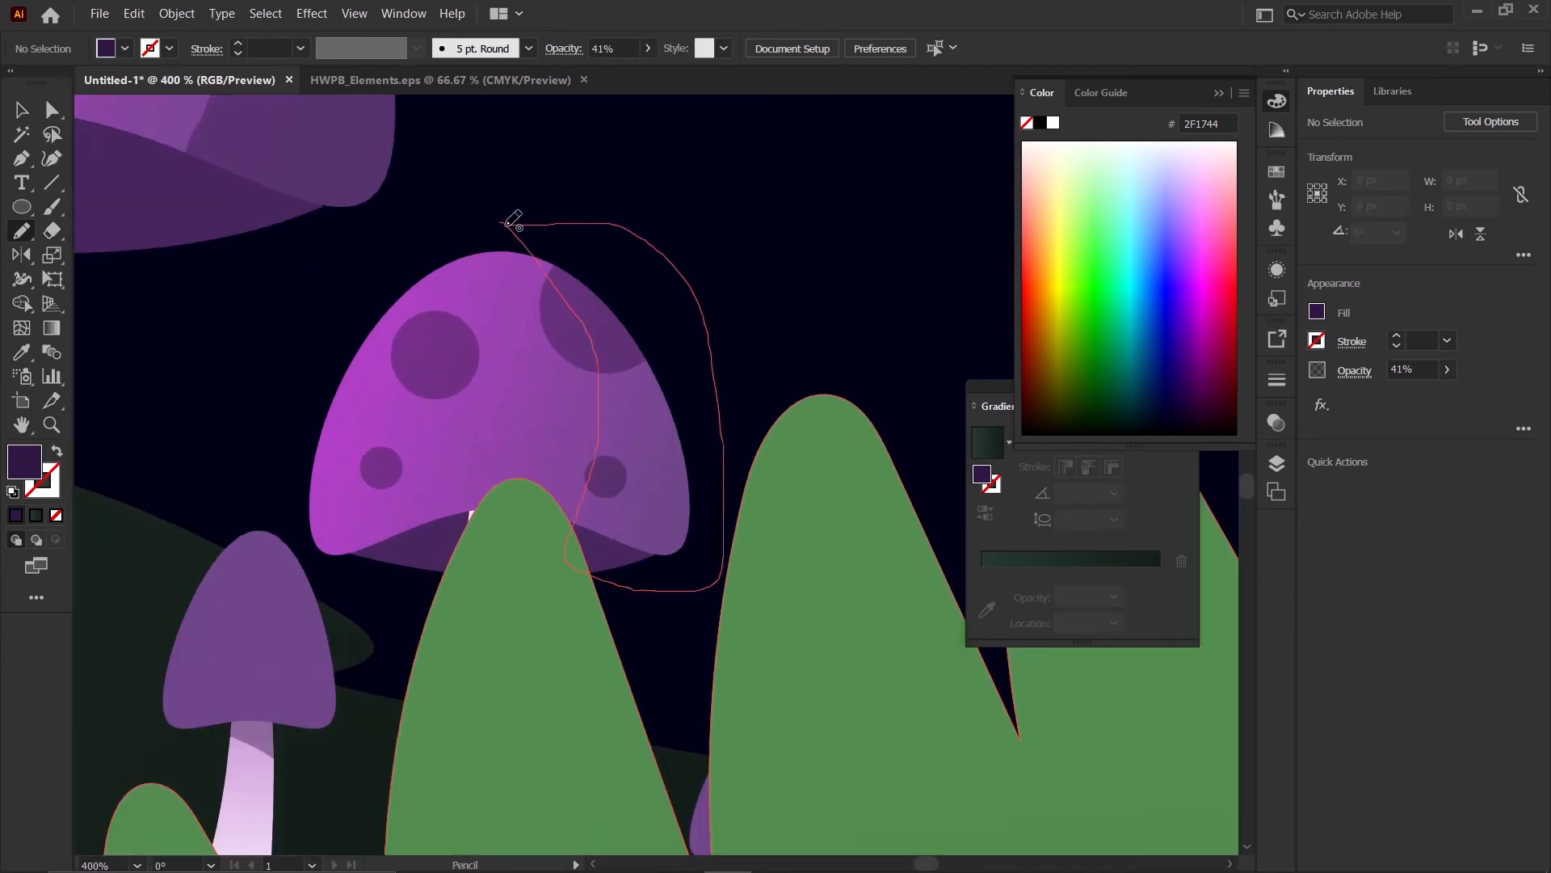
drag(513, 218, 513, 220)
scroll(543, 339, down, 2)
key(i)
click(371, 190)
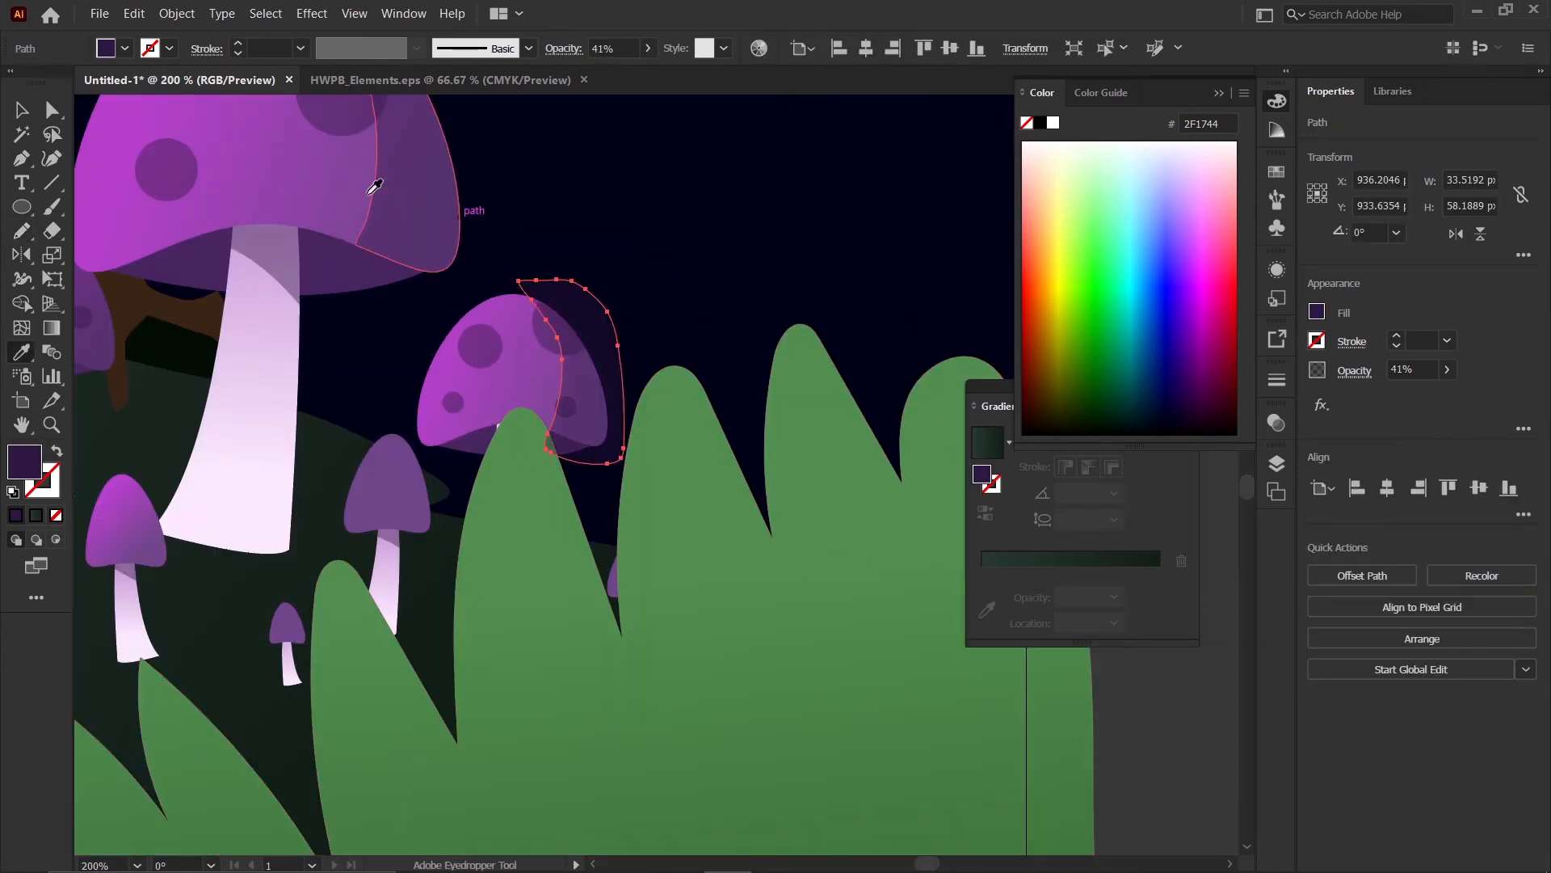
key(v)
scroll(457, 339, down, 2)
click(833, 371)
- Move the shadow shape behind the grass, directly in front of the partly hidden spotted mushroom's cap
scroll(499, 390, up, 2)
click(530, 360)
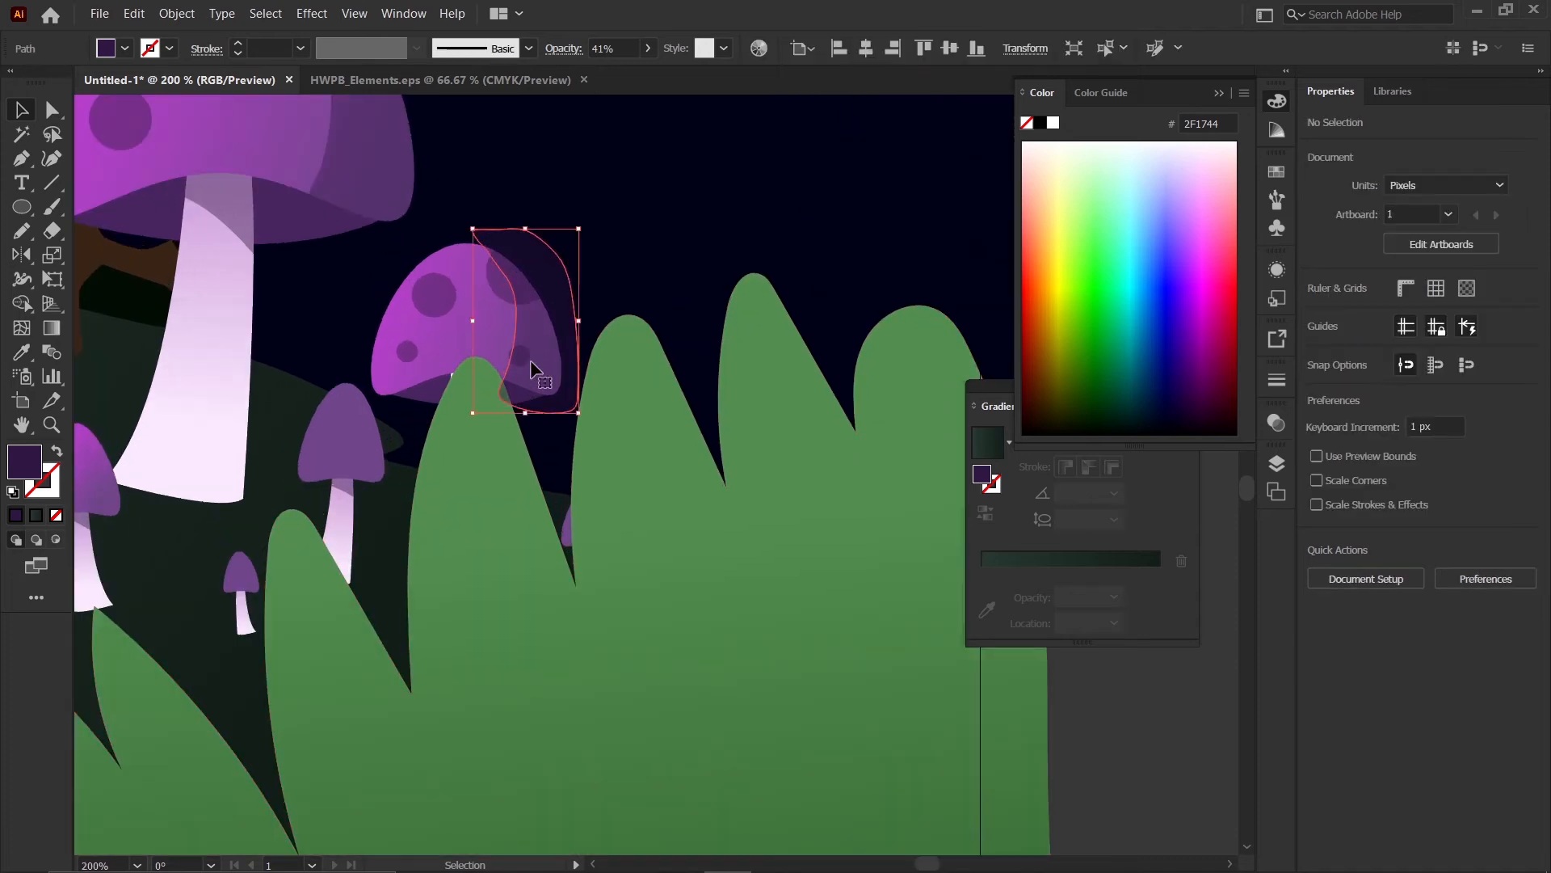
key(ctrl+x)
click(497, 354)
key(ctrl+f)
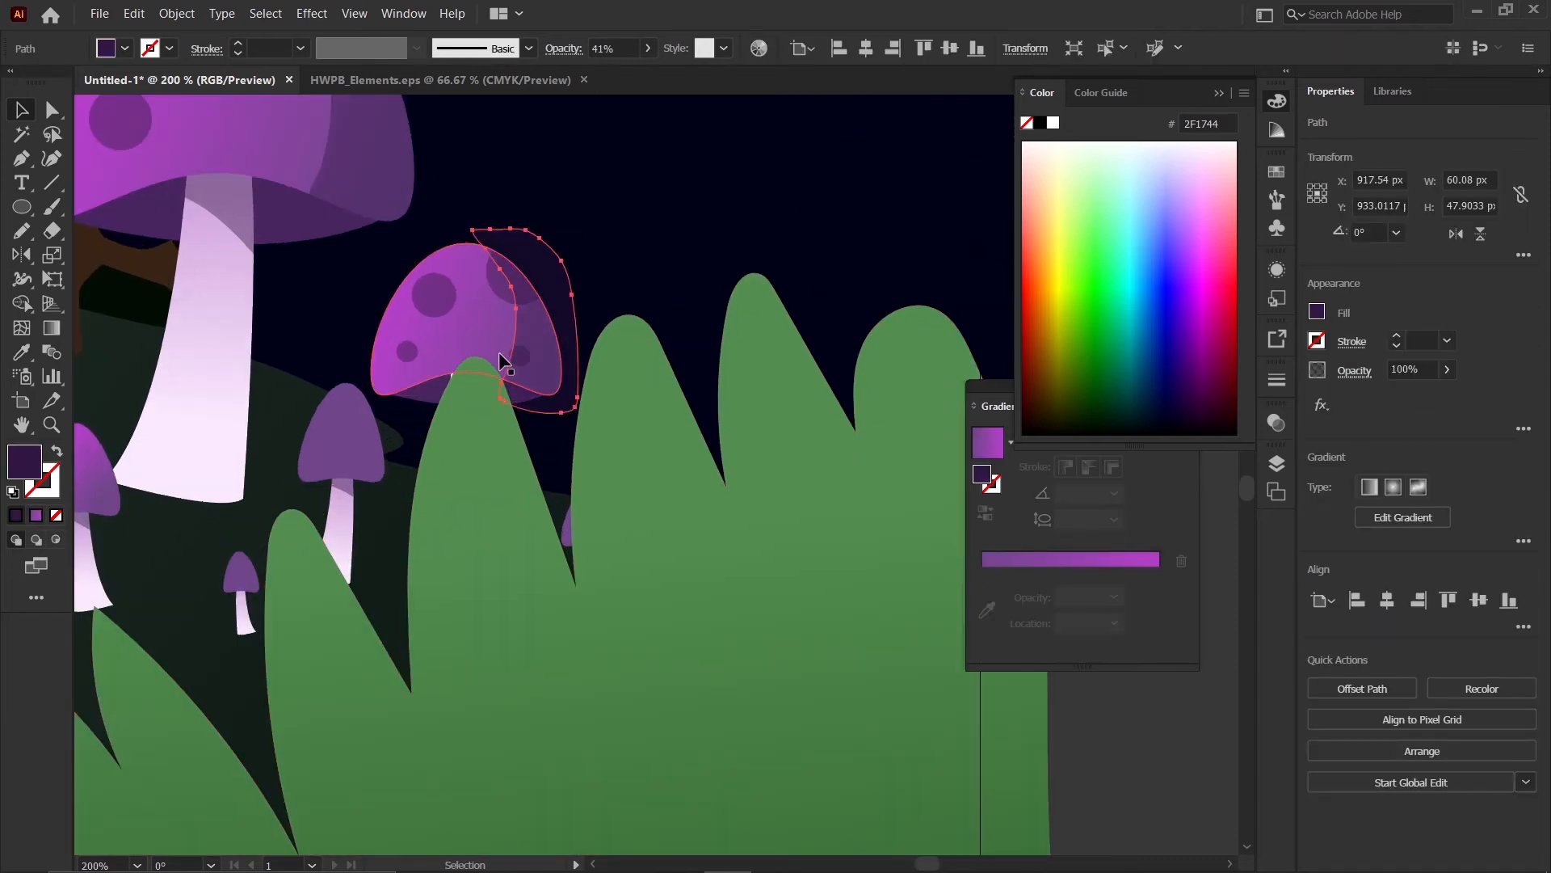
scroll(497, 352, down, 2)
click(785, 363)
- Trim away the part of the shadow outside the partly hidden spotted mushroom's cap with Shape Builder
scroll(474, 362, up, 2)
drag(558, 351, 521, 318)
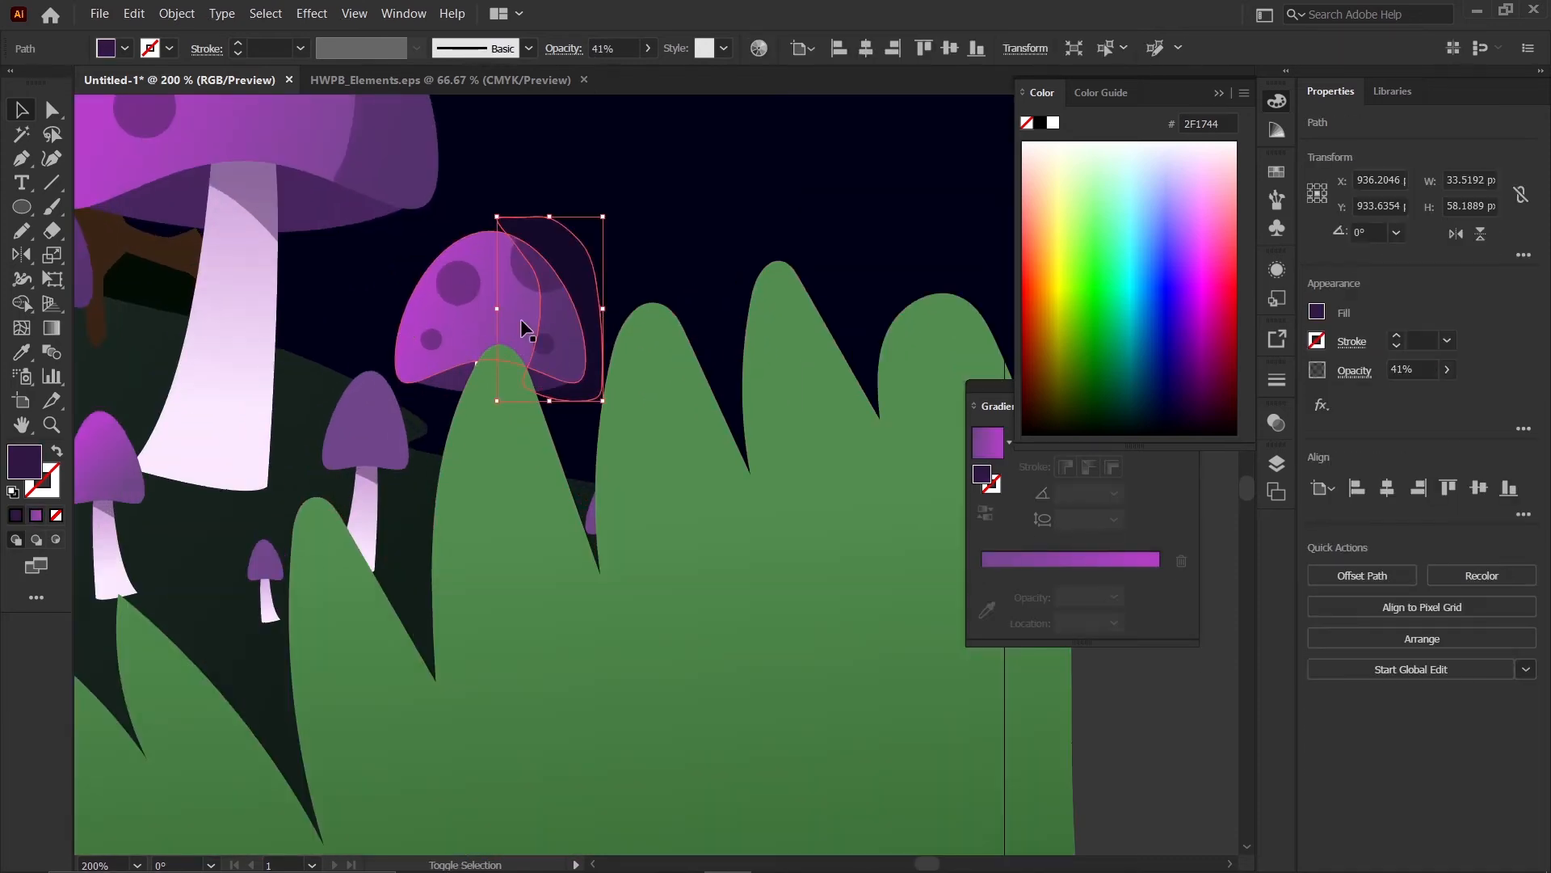
key(shift+m)
alt+click(592, 313)
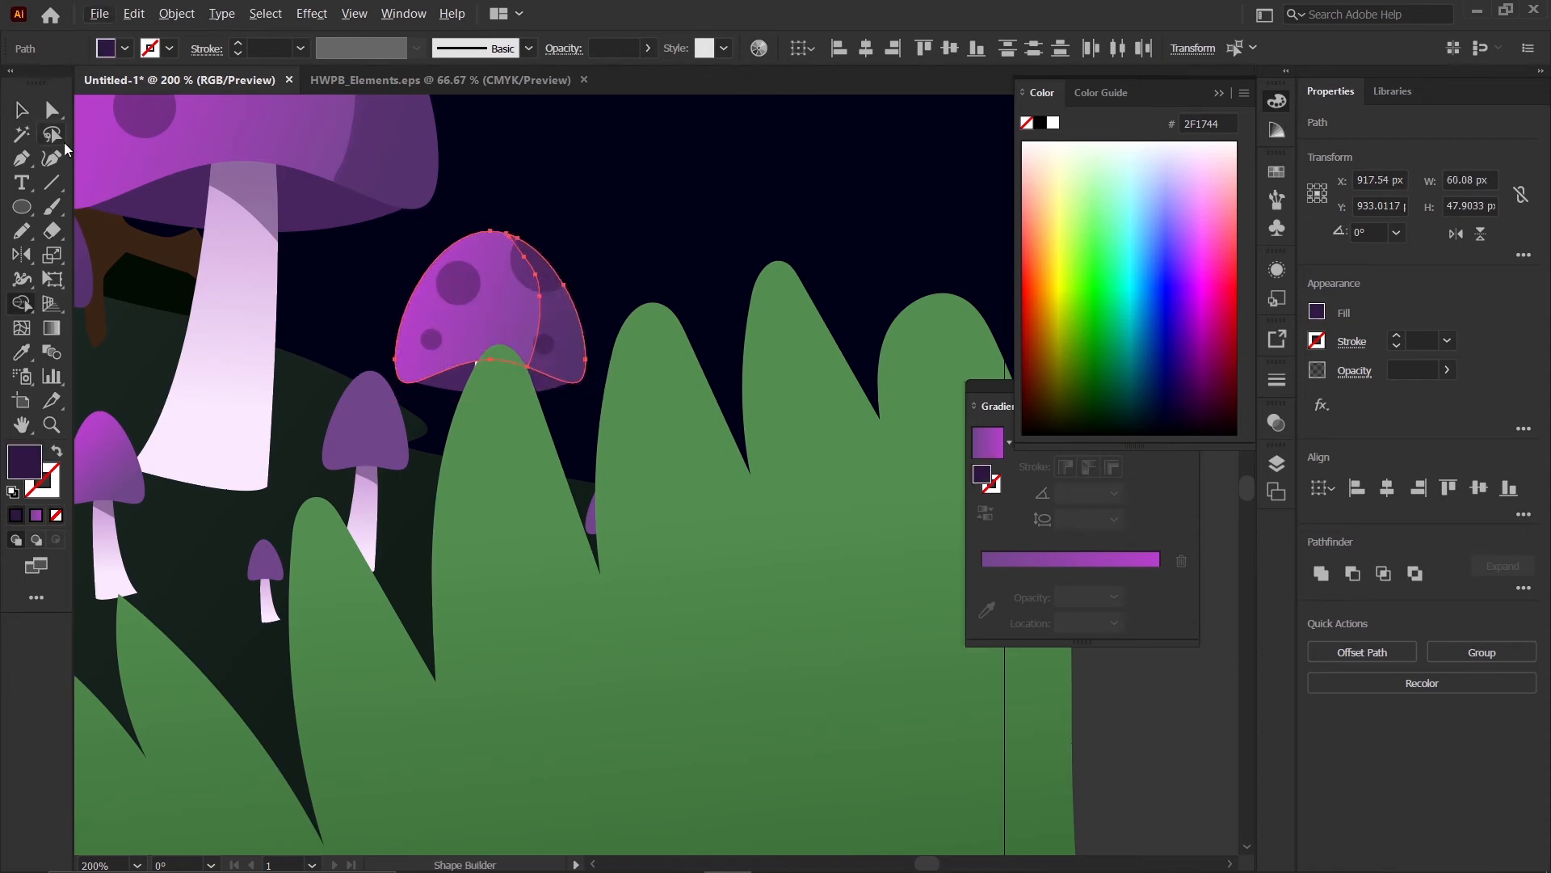
click(24, 112)
scroll(519, 318, down, 4)
click(769, 478)
scroll(684, 398, down, 2)
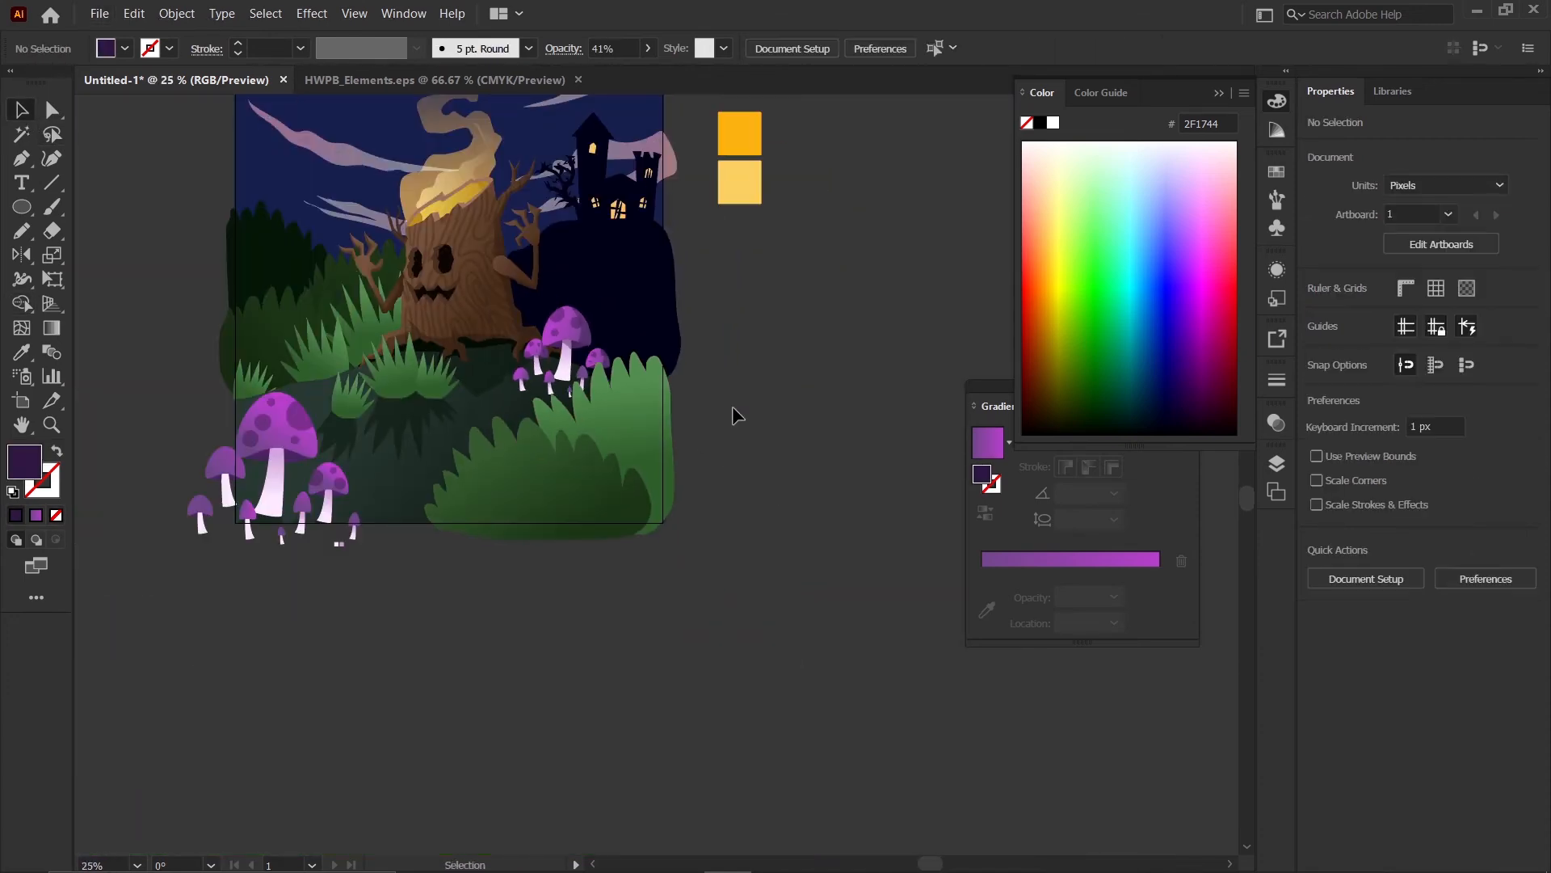
scroll(243, 465, up, 2)
key(n)
scroll(307, 364, up, 3)
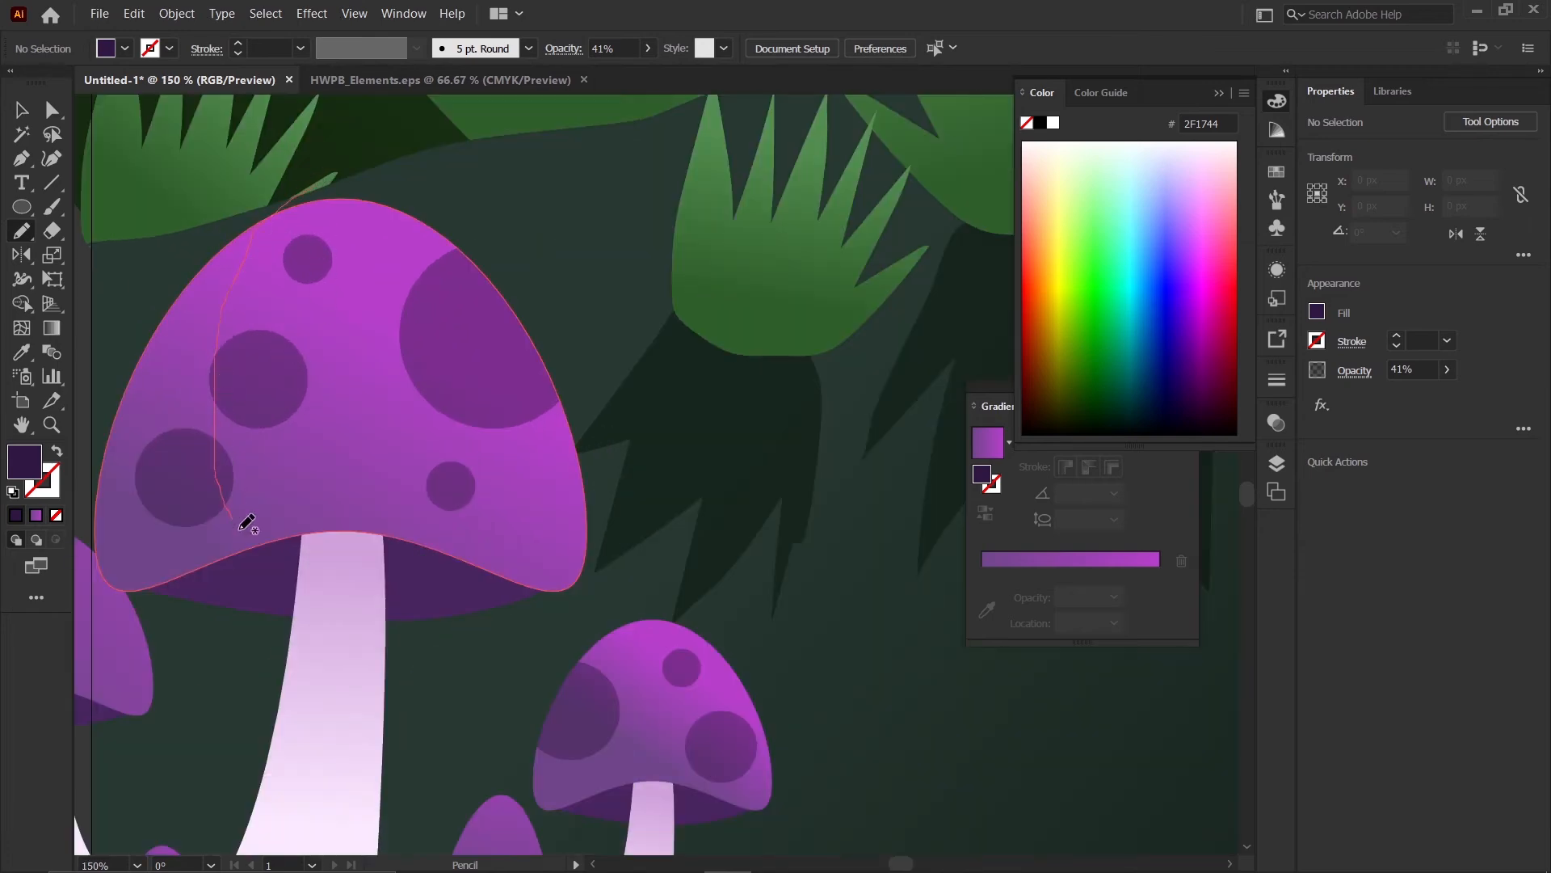
scroll(327, 465, down, 3)
scroll(386, 198, up, 2)
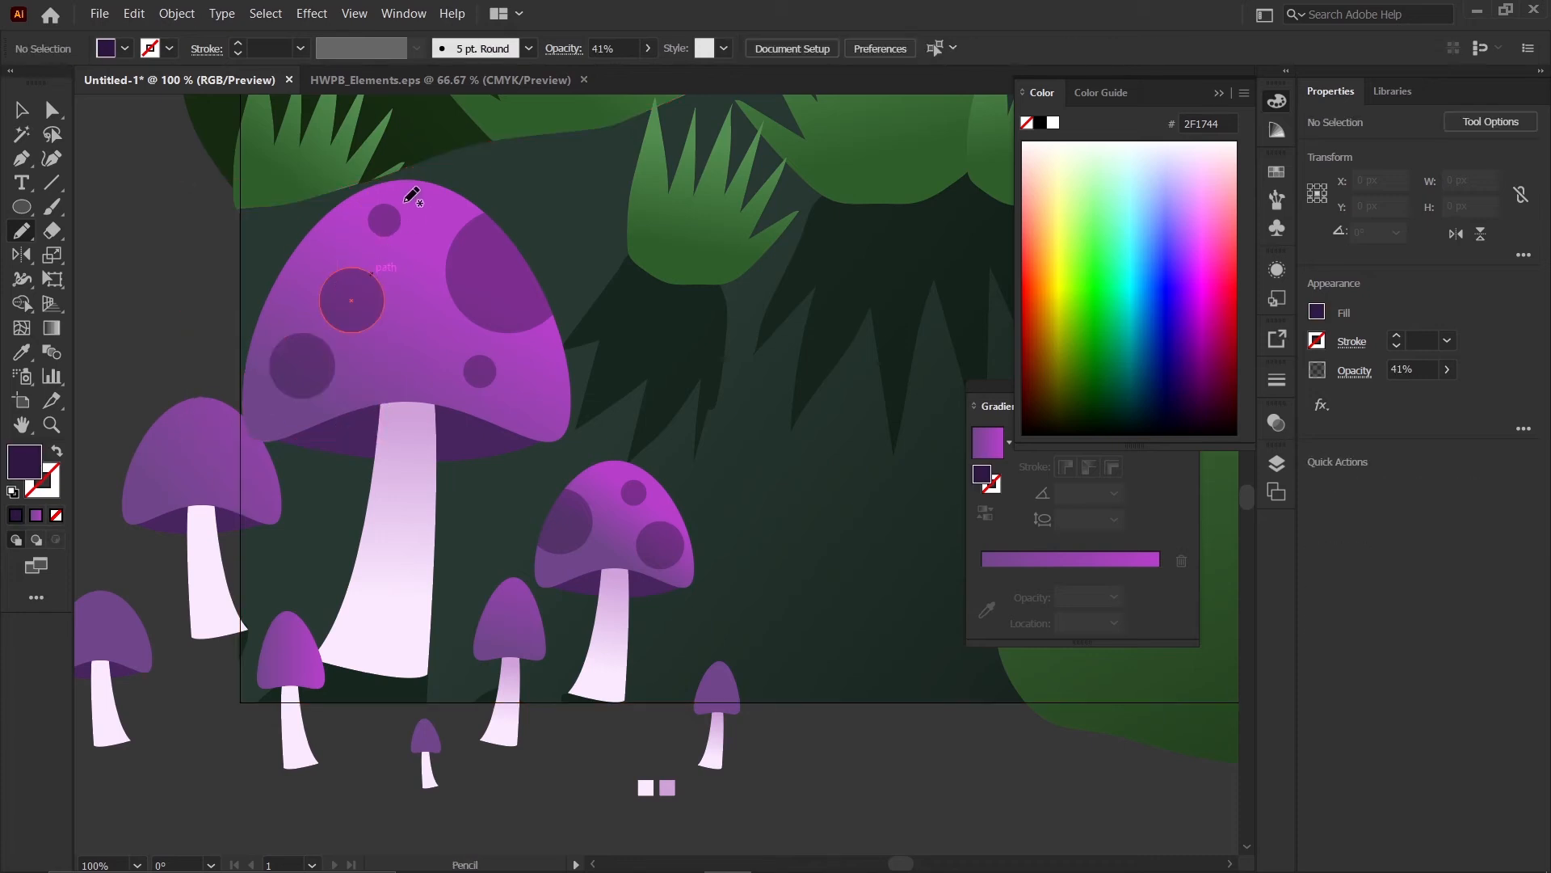
drag(299, 305, 314, 400)
key(ctrl+z)
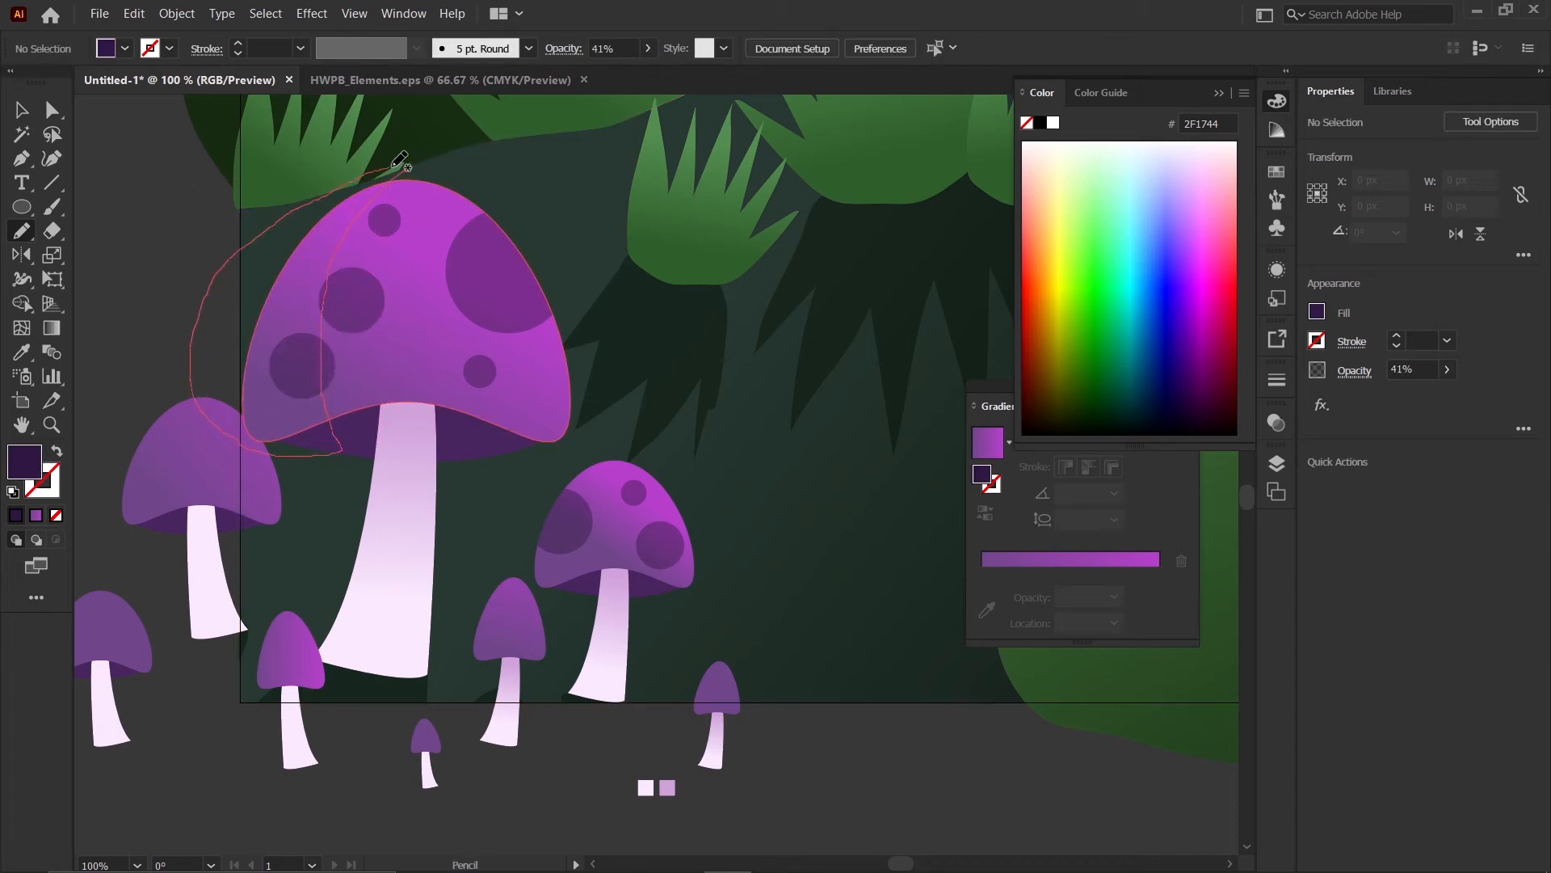
- Draw a freehand shape about 133 × 183 px over the left side of the largest foreground mushroom's cap and give it the 2F1744, 41% shadow appearance
drag(415, 166, 404, 167)
scroll(403, 168, down, 3)
key(i)
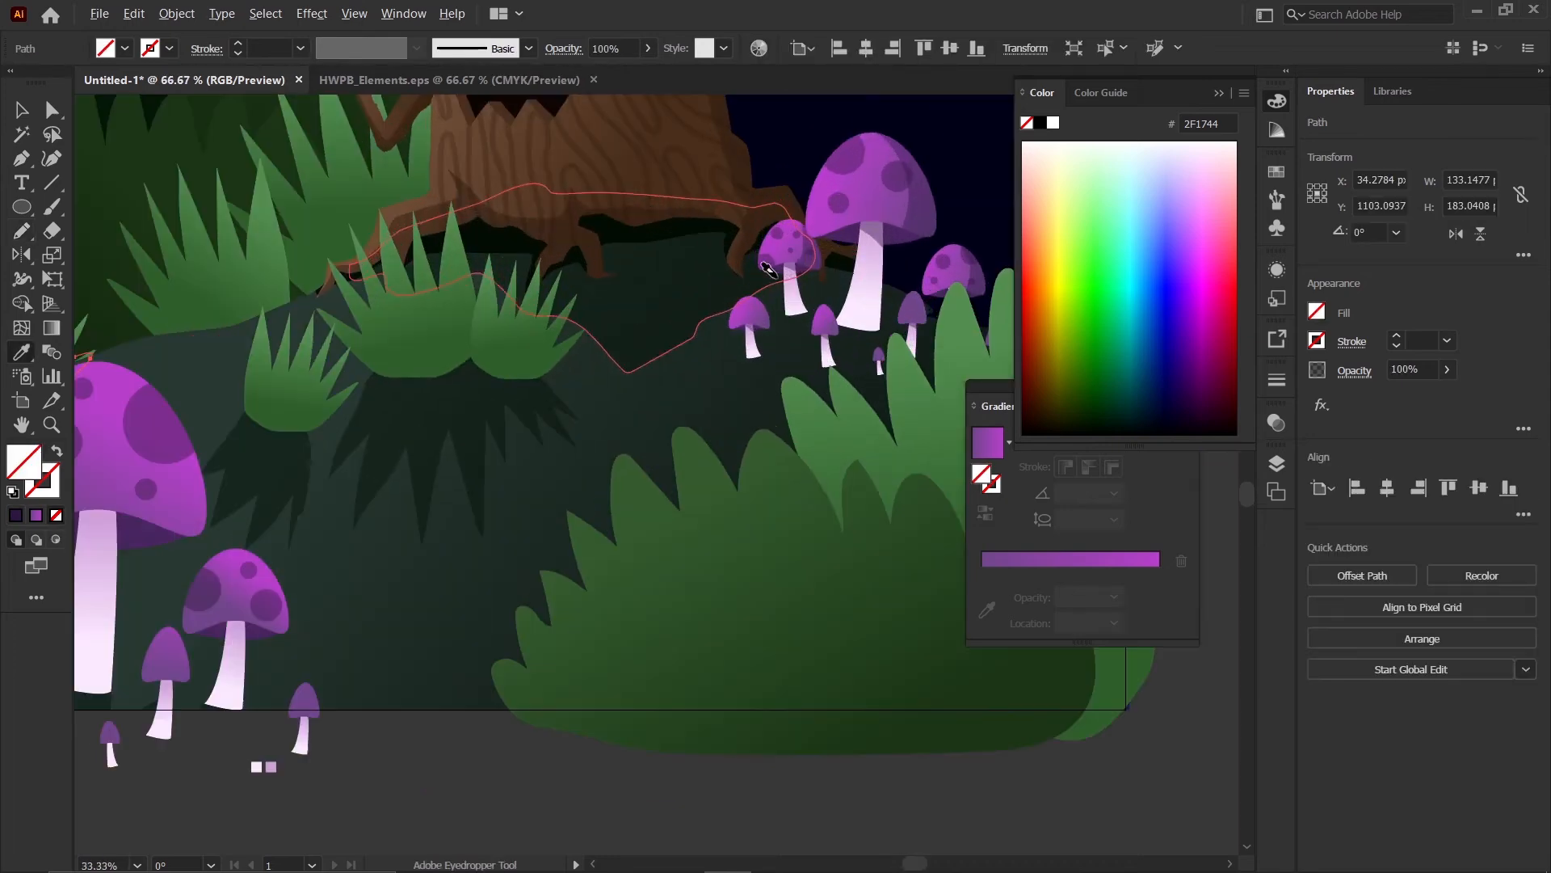
click(922, 192)
scroll(789, 302, down, 2)
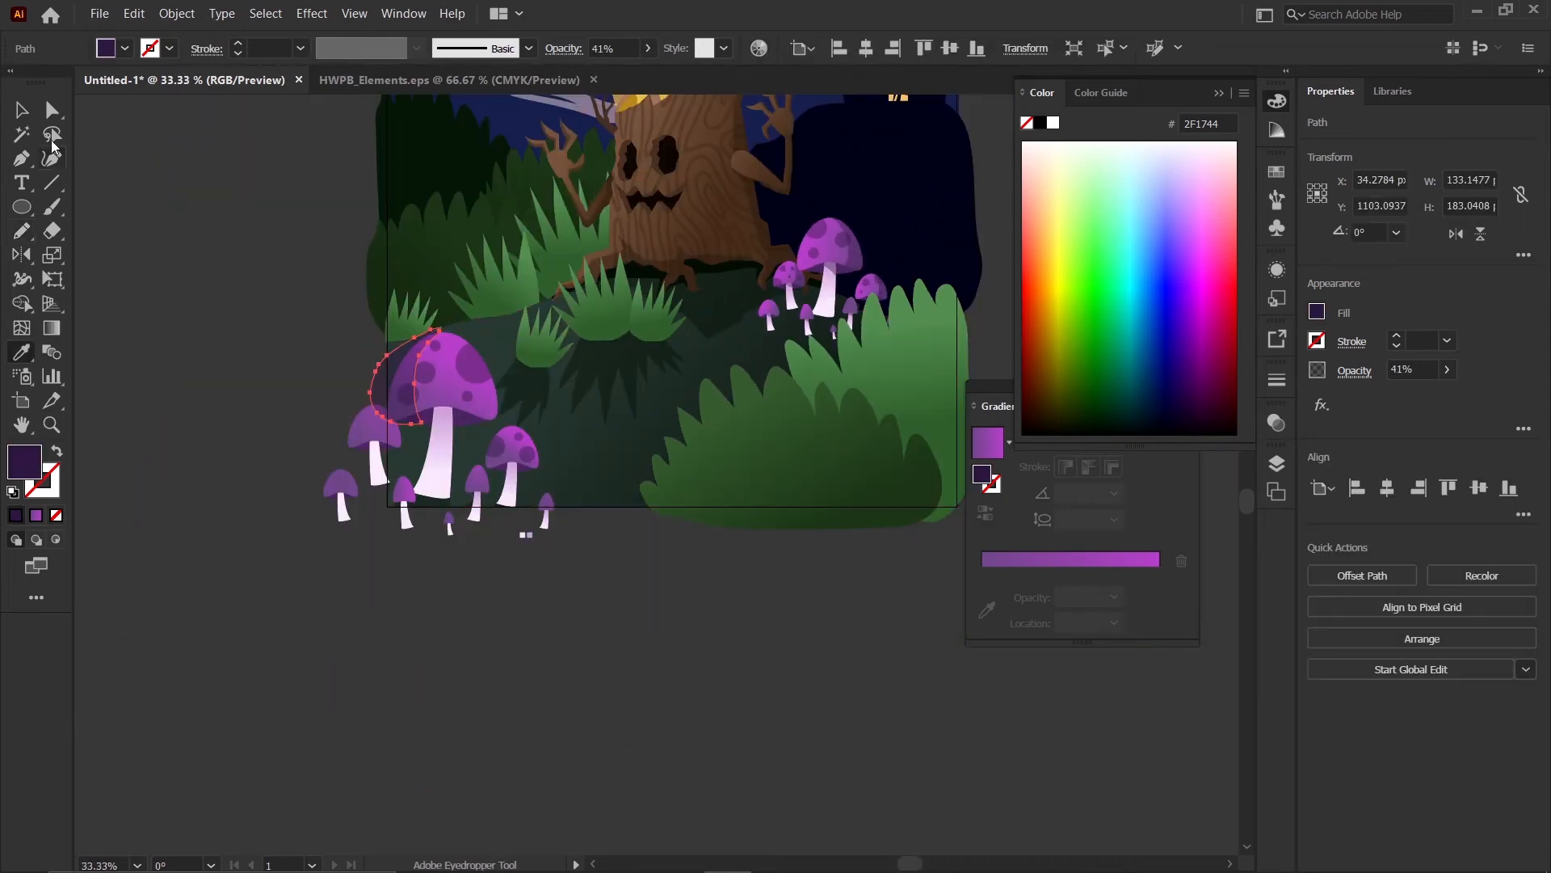
- Trim away the part of the shadow outside the largest foreground mushroom's cap with Shape Builder
click(22, 112)
click(195, 482)
click(219, 339)
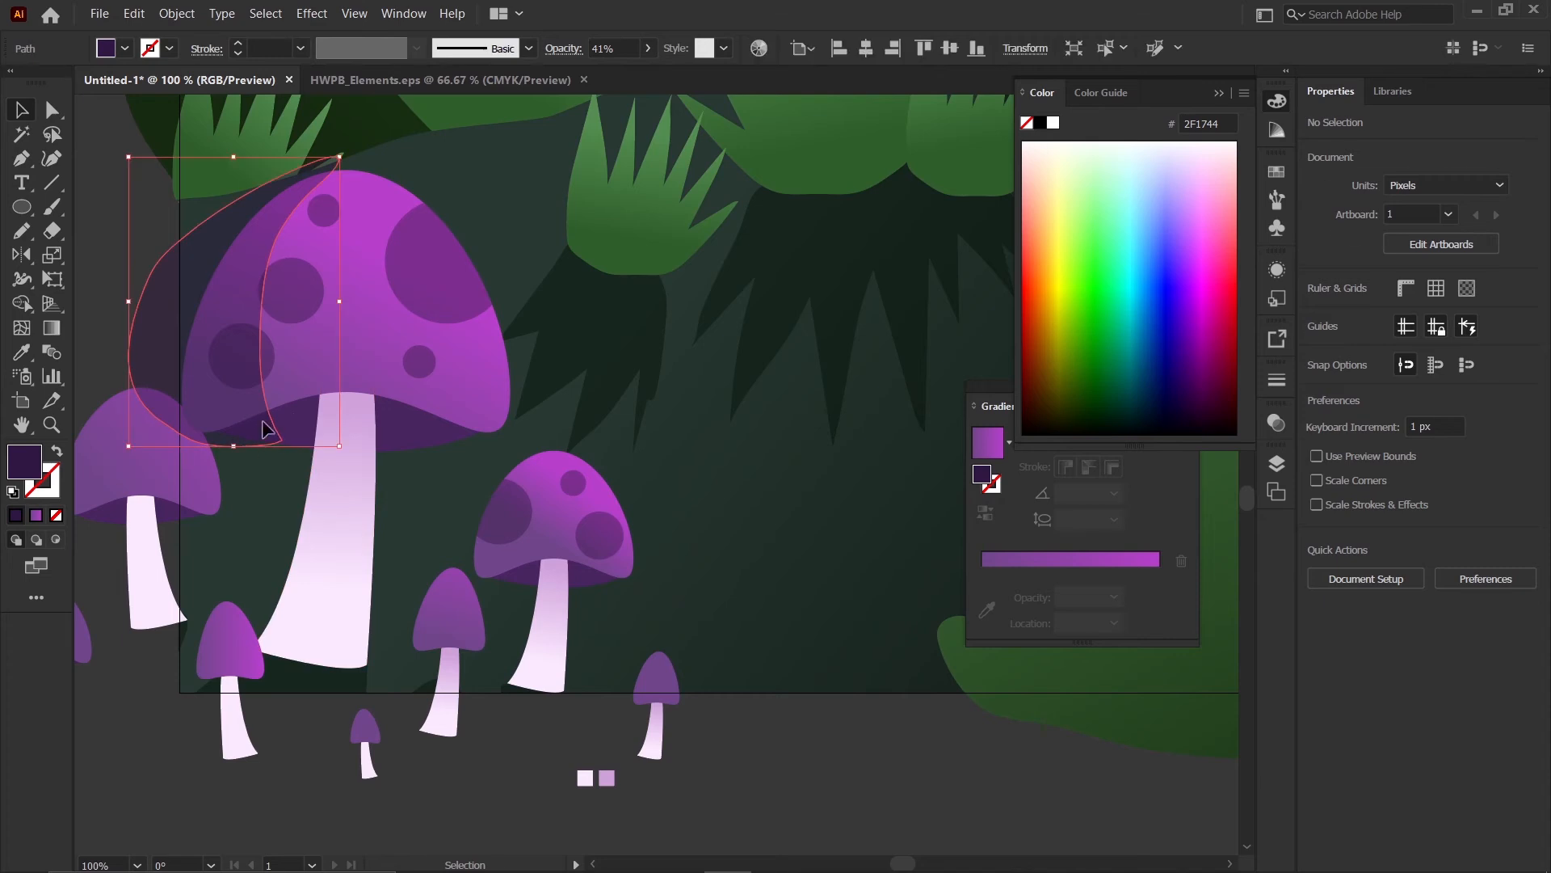
shift+click(341, 365)
key(shift+m)
alt+click(167, 305)
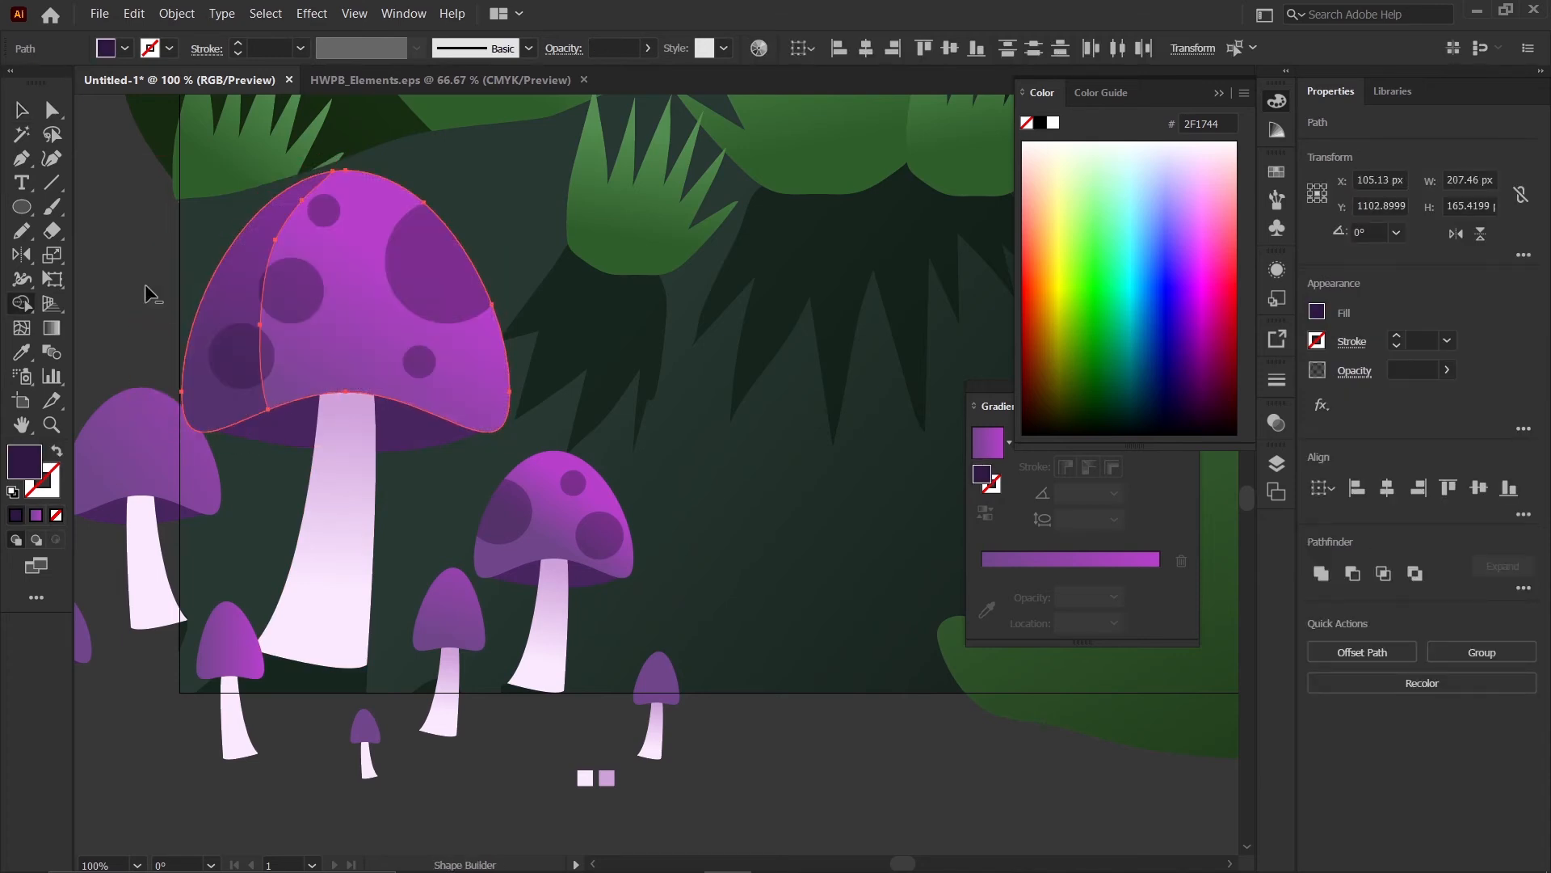
click(16, 113)
scroll(357, 338, down, 3)
click(407, 620)
- Draw a freehand shape about 121 × 104 px over the lower-left side of the medium spotted foreground mushroom's cap and give it the 2F1744, 41% shadow appearance
scroll(425, 488, up, 2)
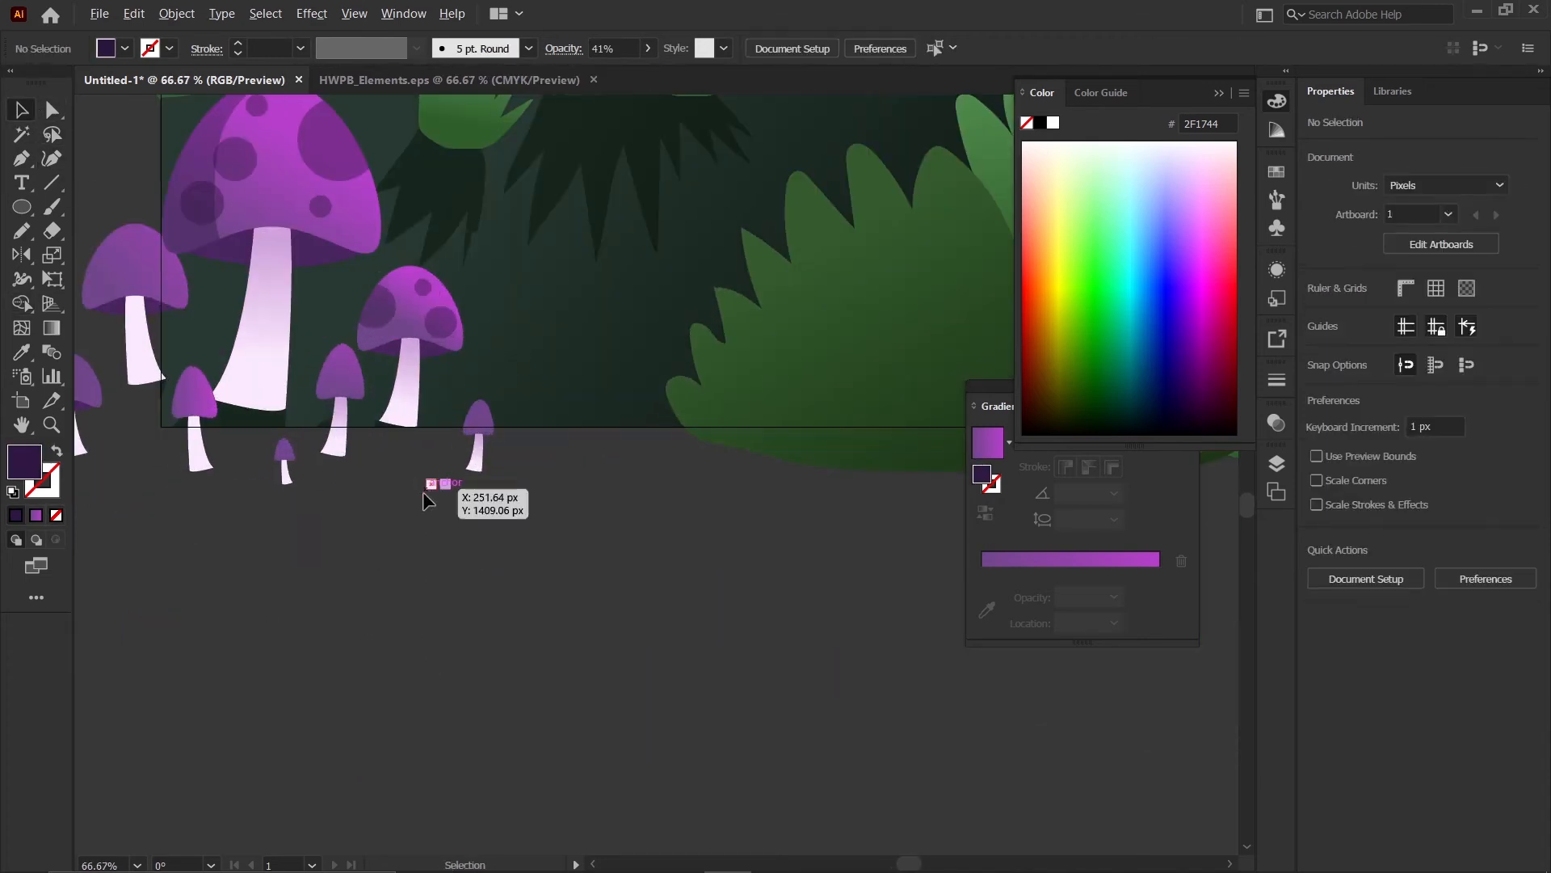
key(n)
scroll(416, 266, up, 4)
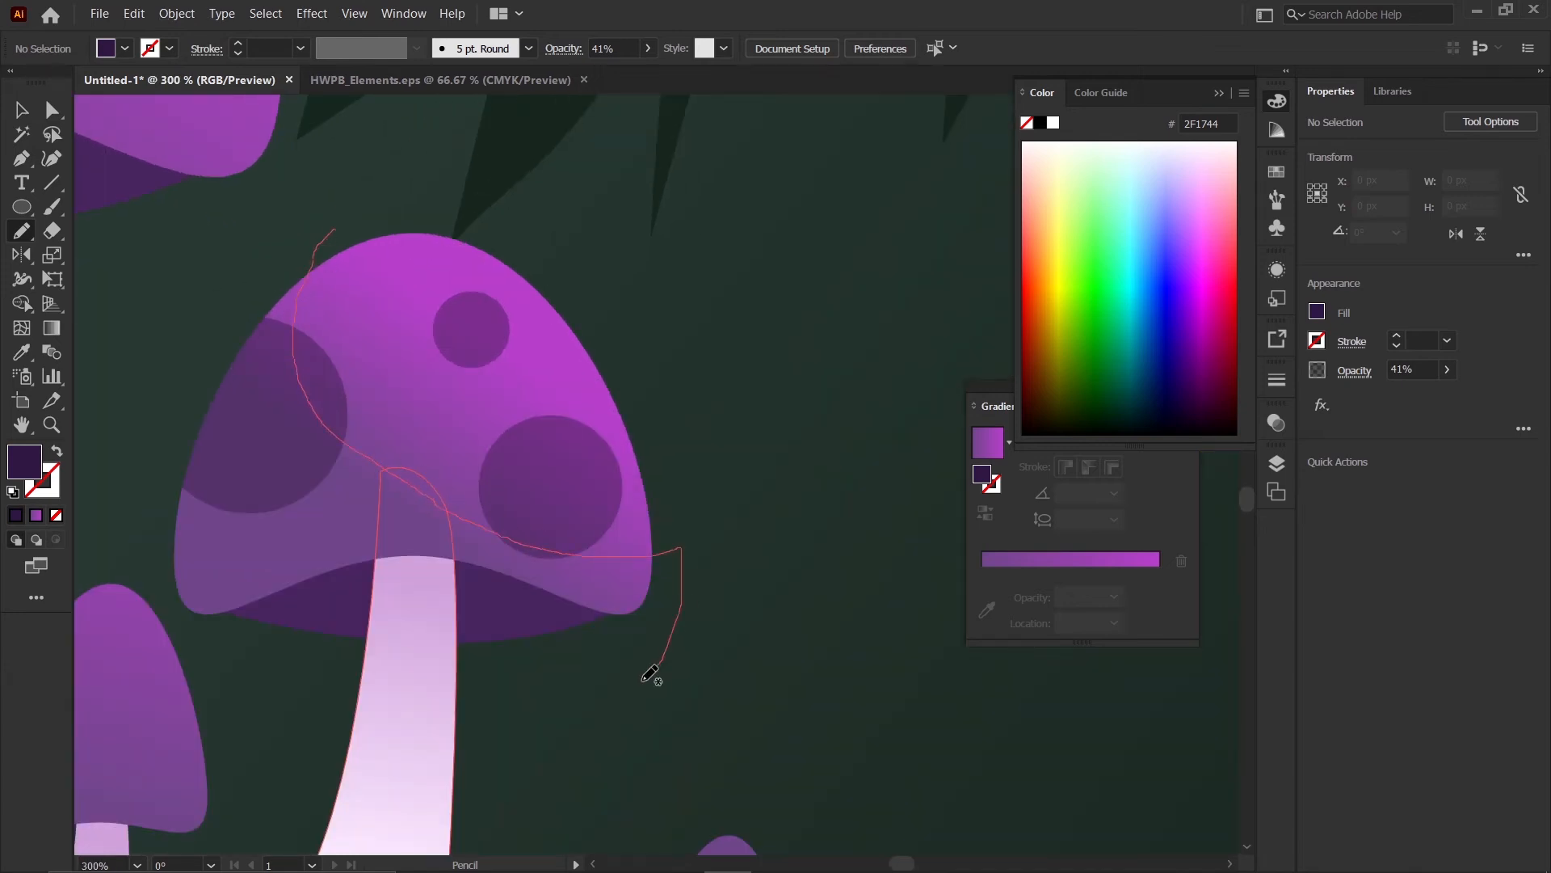
mouse_move(651, 673)
mouse_down()
mouse_move(335, 707)
mouse_move(132, 619)
mouse_up()
drag(335, 221, 337, 226)
scroll(449, 373, down, 3)
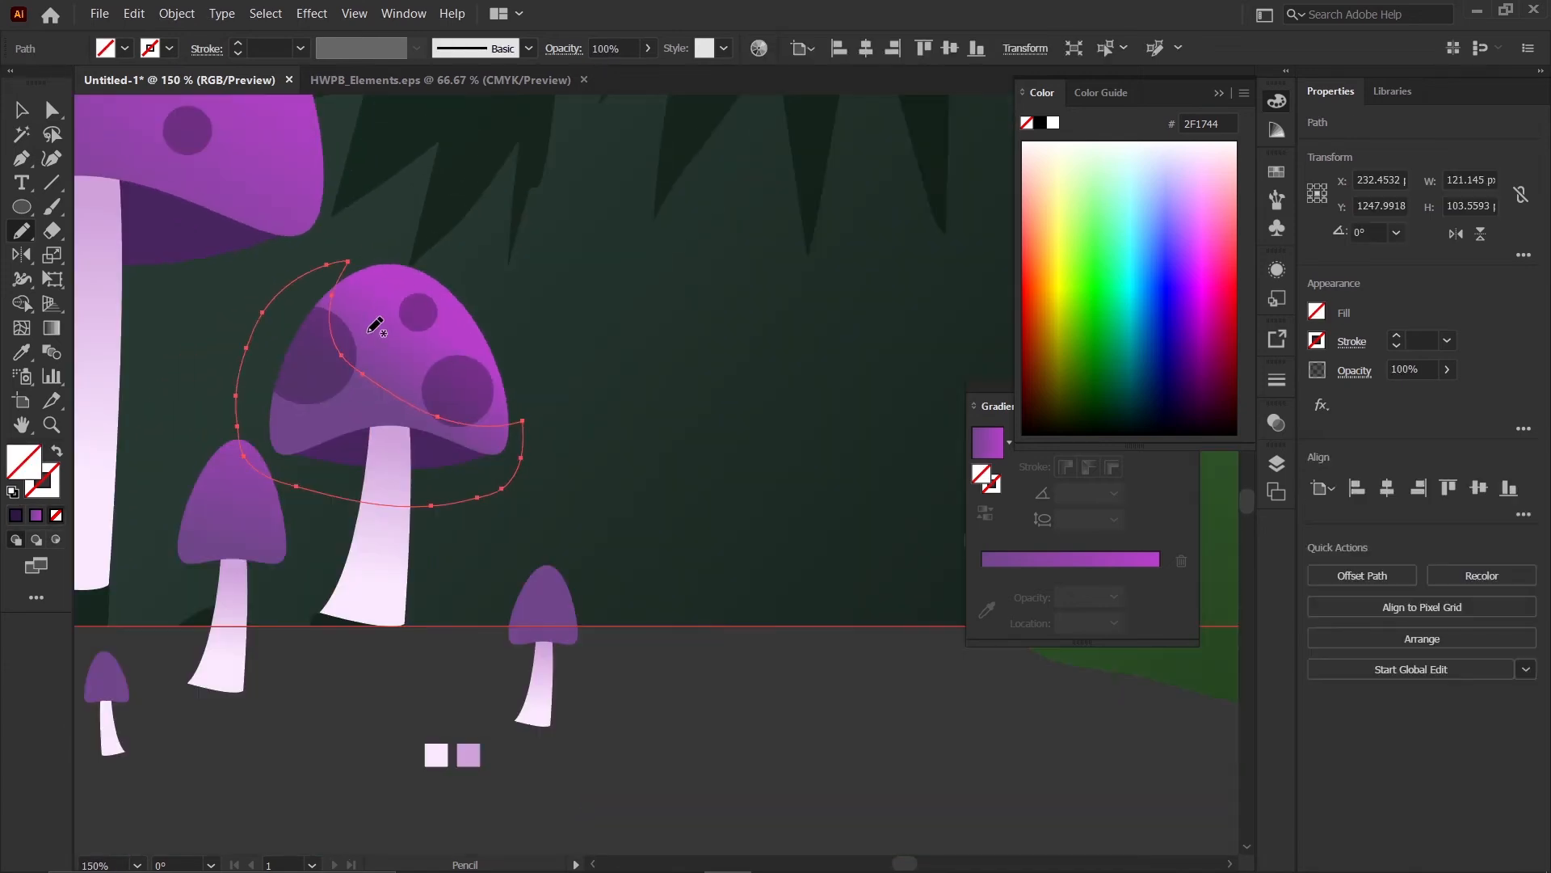
key(i)
scroll(146, 218, up, 1)
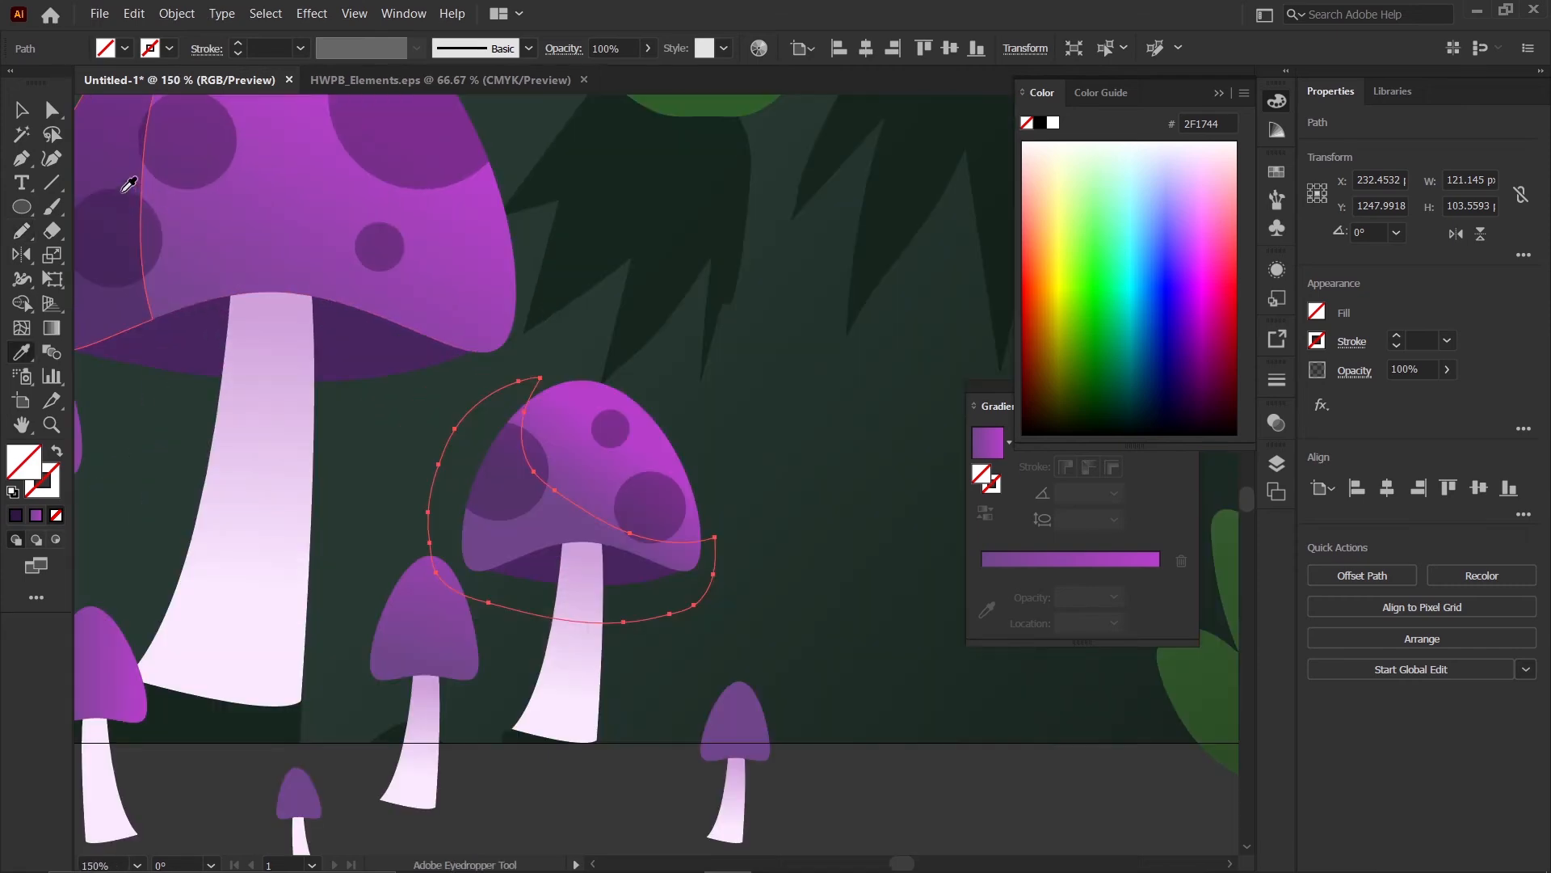
click(131, 189)
- Trim away the part of the shadow outside the medium spotted foreground mushroom's cap with Shape Builder
click(22, 110)
scroll(422, 425, down, 2)
scroll(496, 501, up, 2)
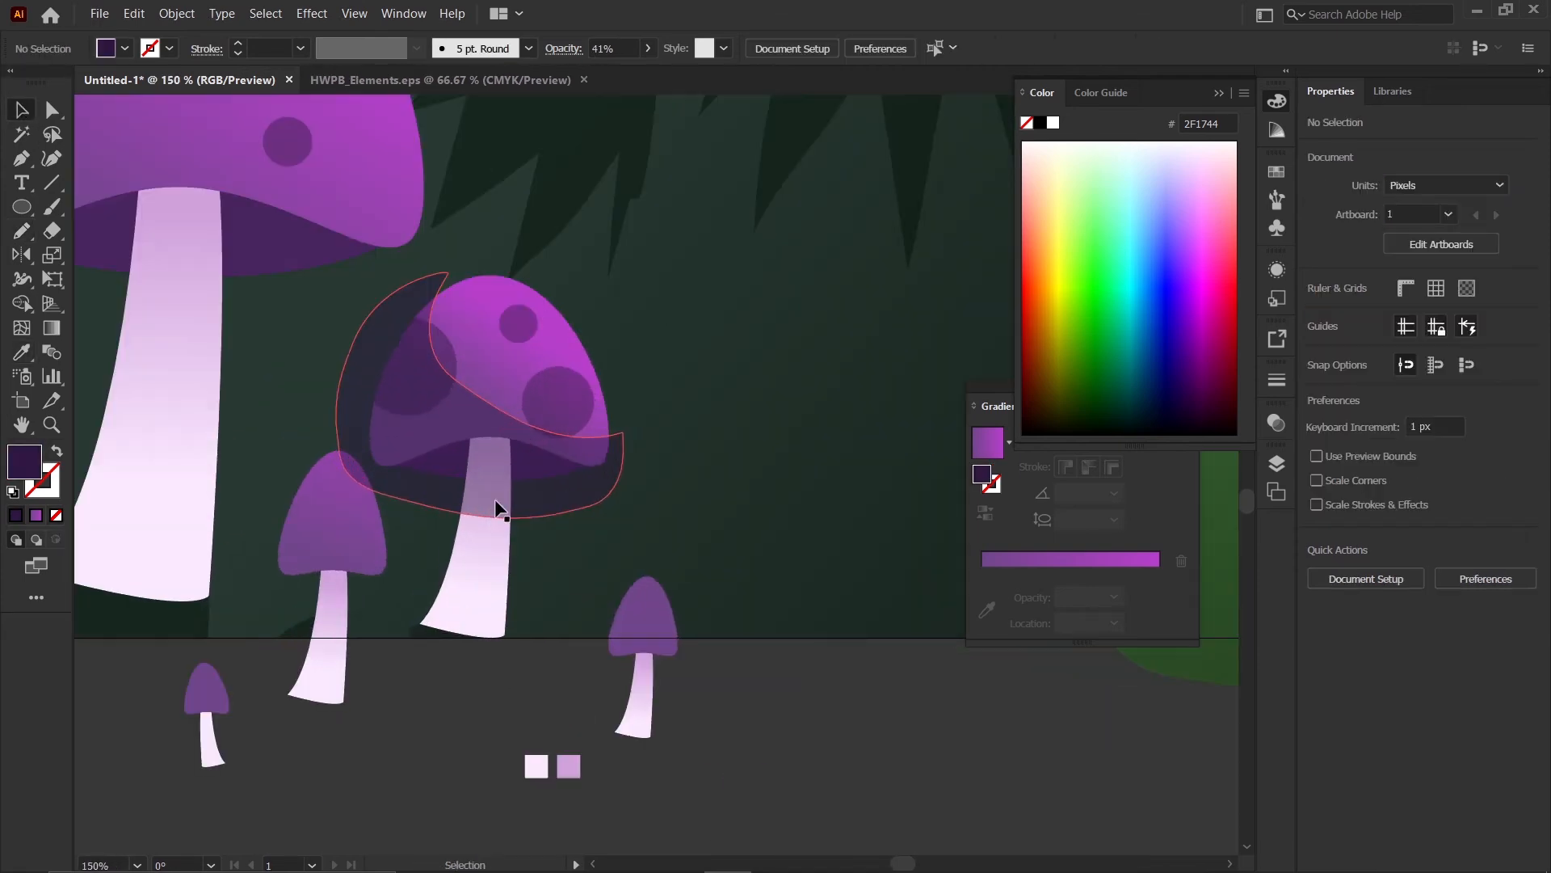
shift+click(497, 371)
key(shift+m)
alt+click(488, 455)
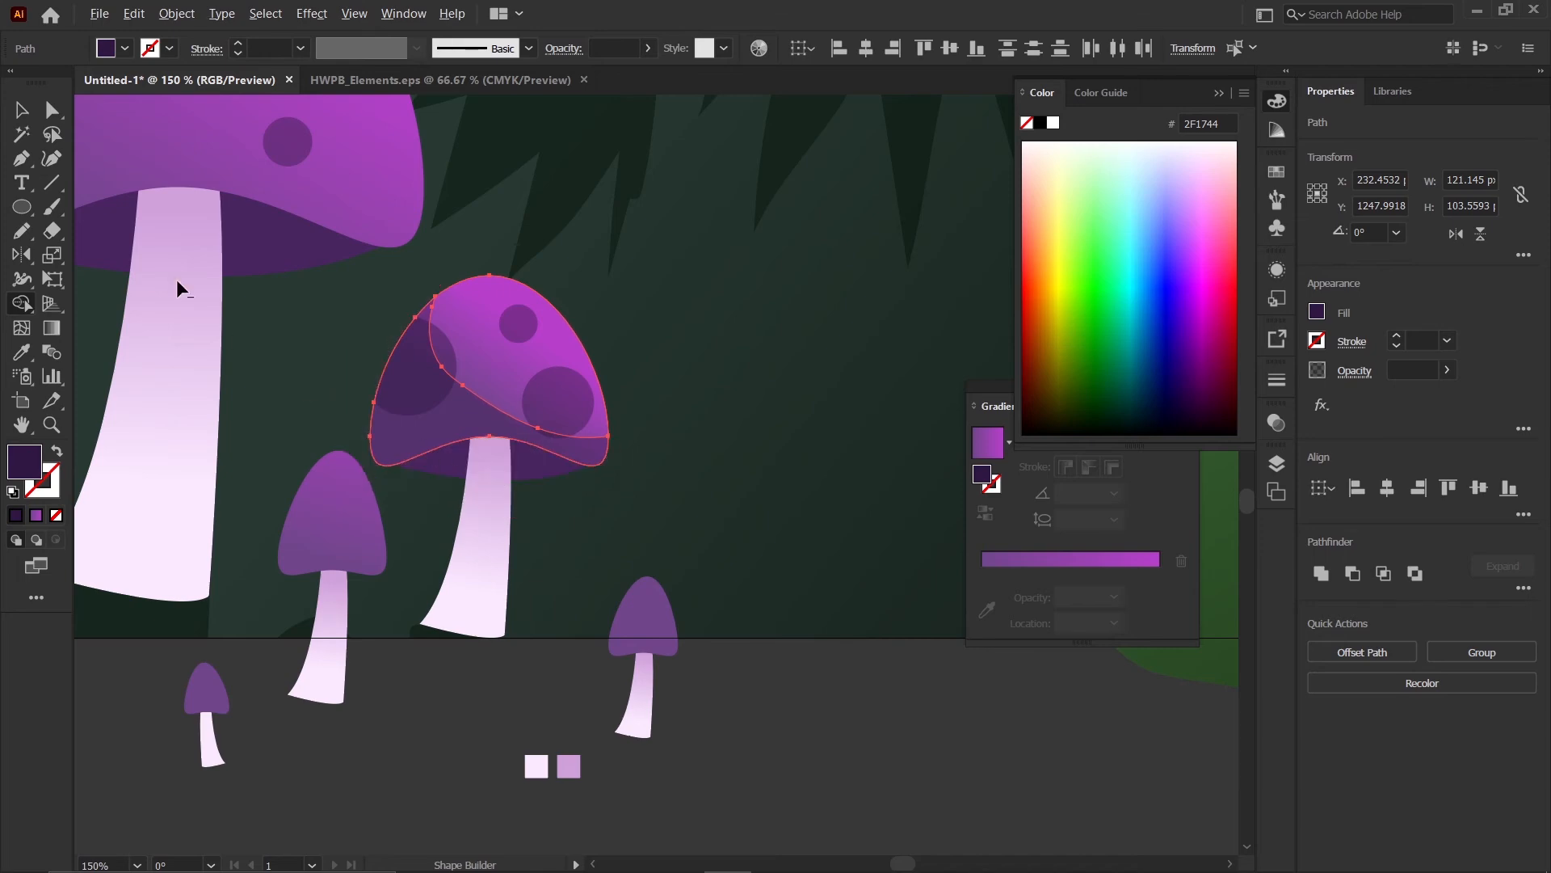
click(22, 110)
scroll(512, 466, down, 2)
click(594, 685)
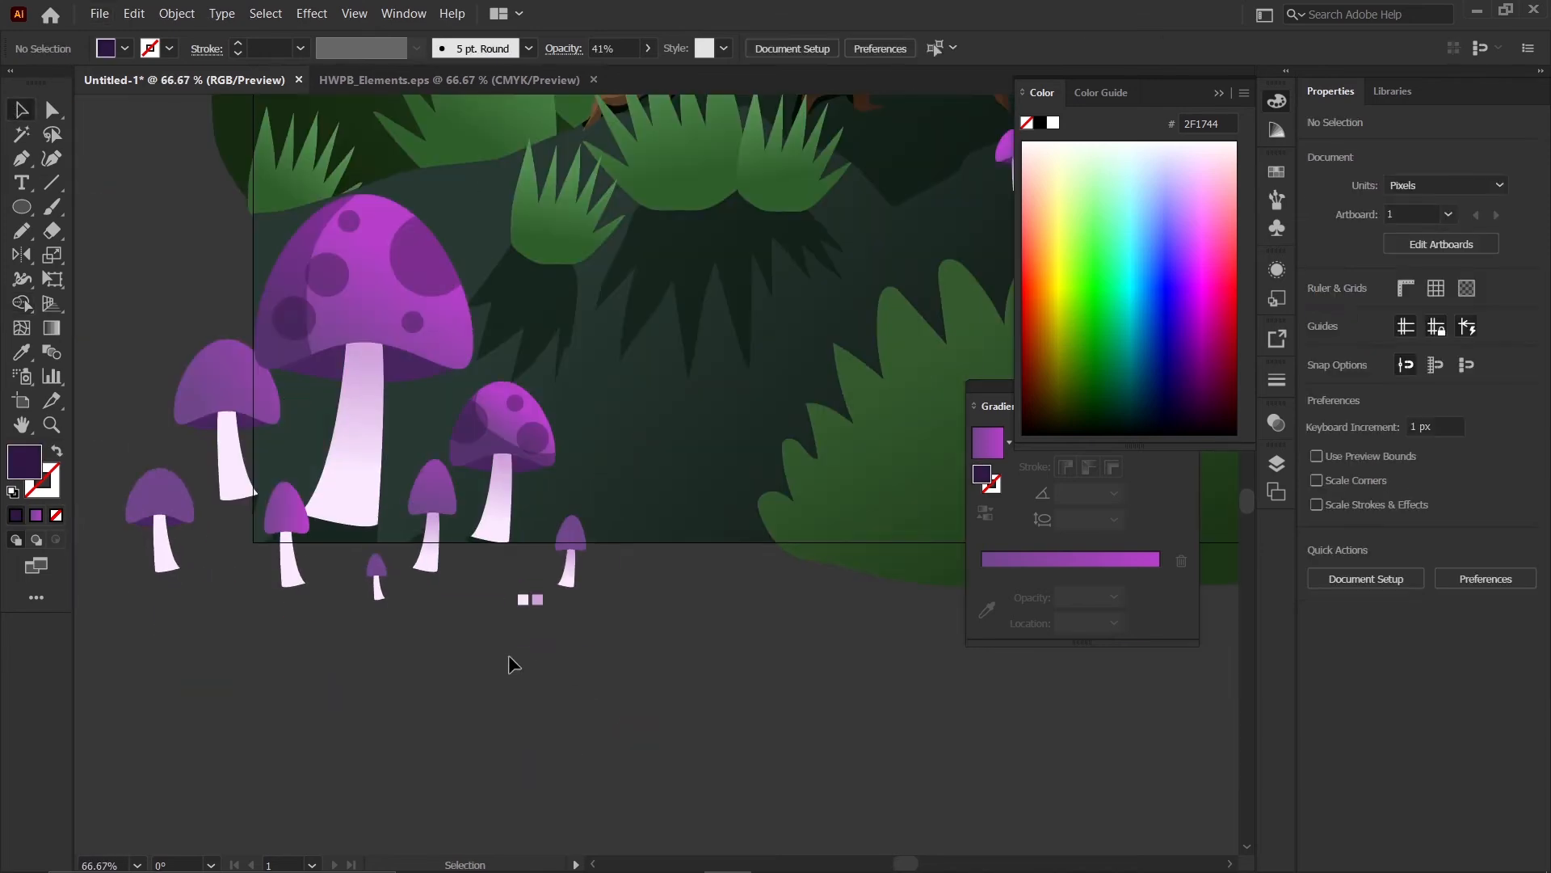
- Try moving the cap of the small plain mushroom beside the medium spotted one, and undo the move
scroll(554, 502, up, 2)
scroll(563, 705, down, 2)
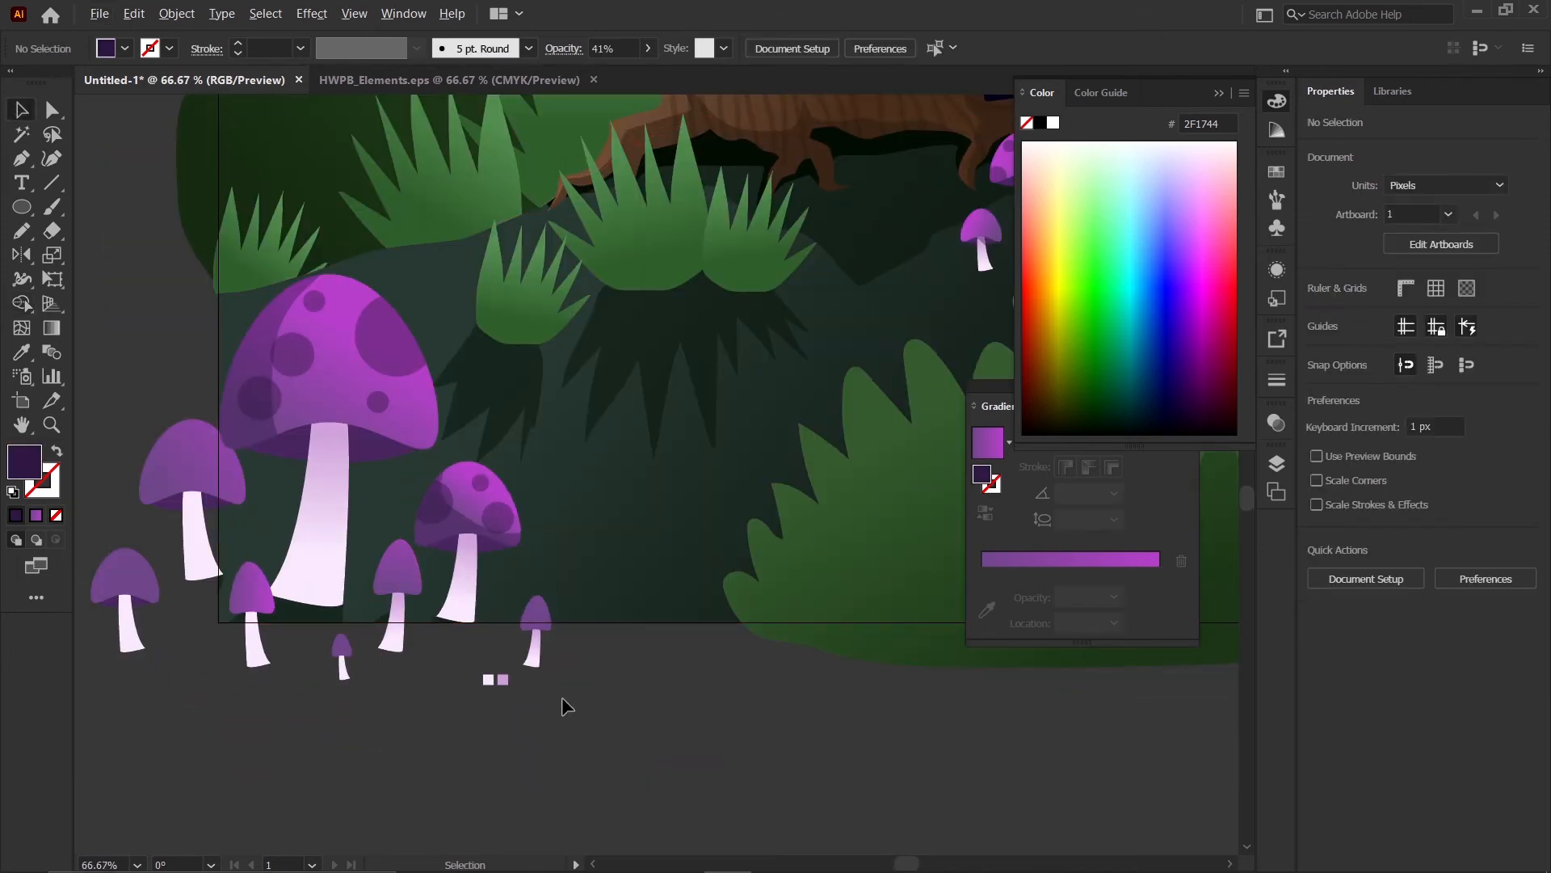
scroll(437, 529, up, 2)
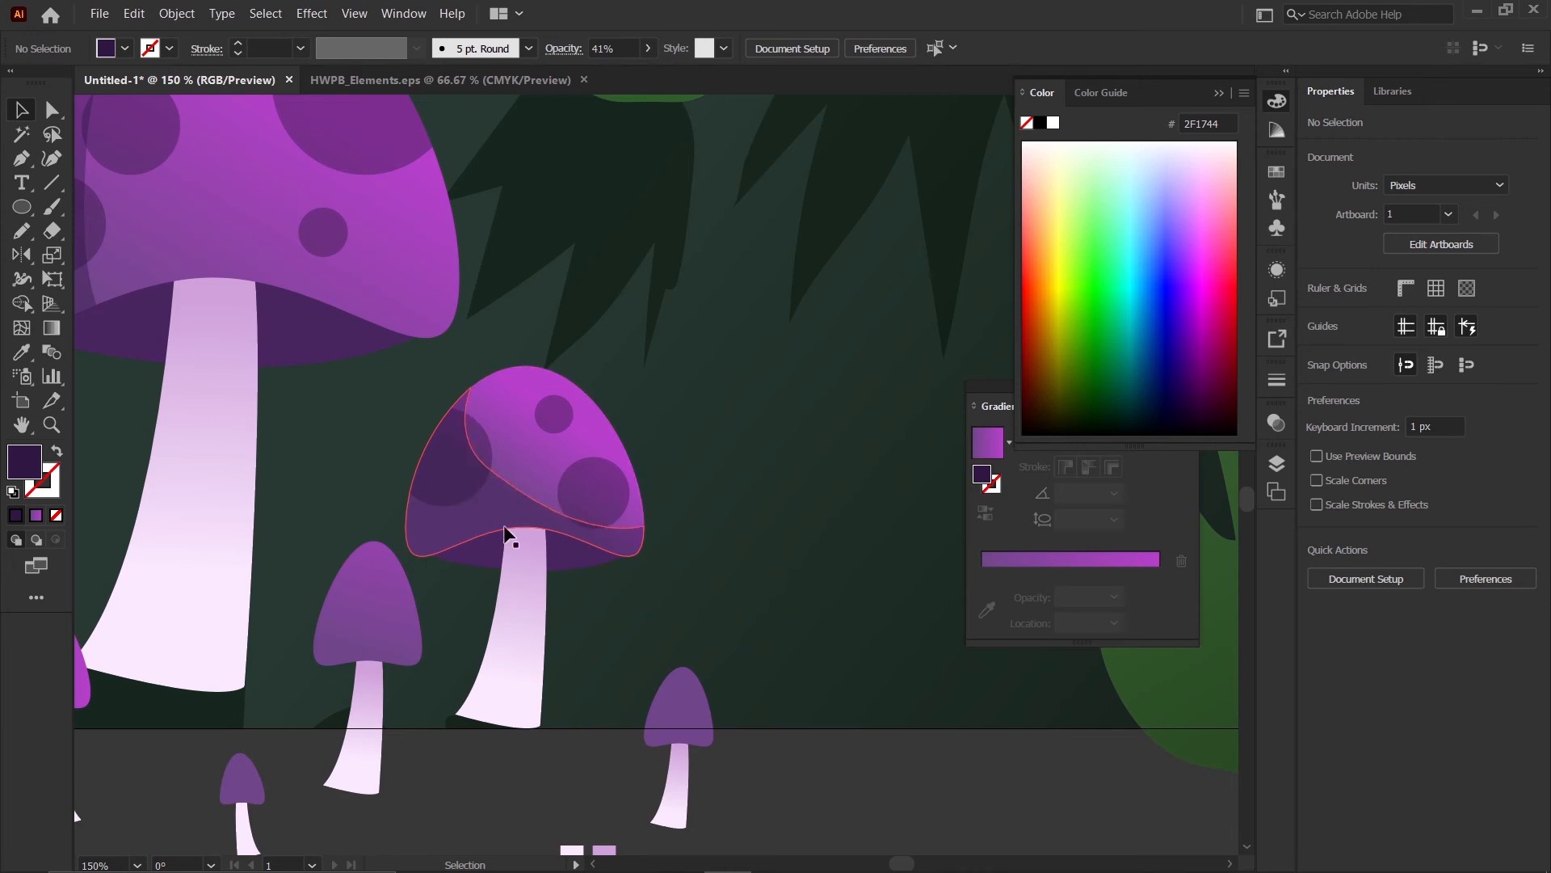
scroll(450, 537, down, 3)
scroll(436, 705, up, 3)
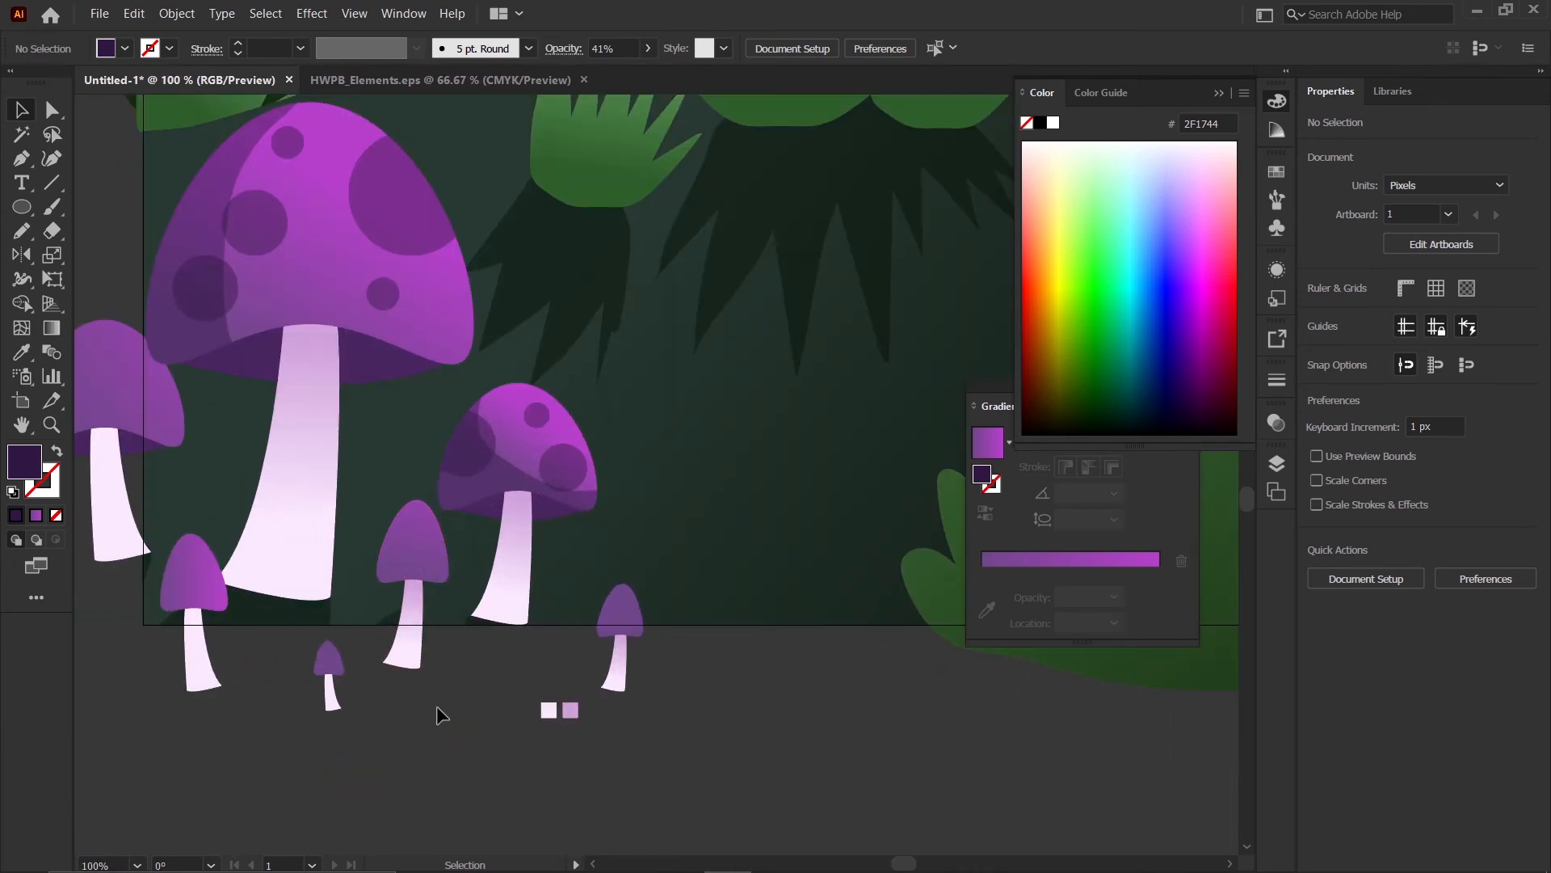
click(404, 546)
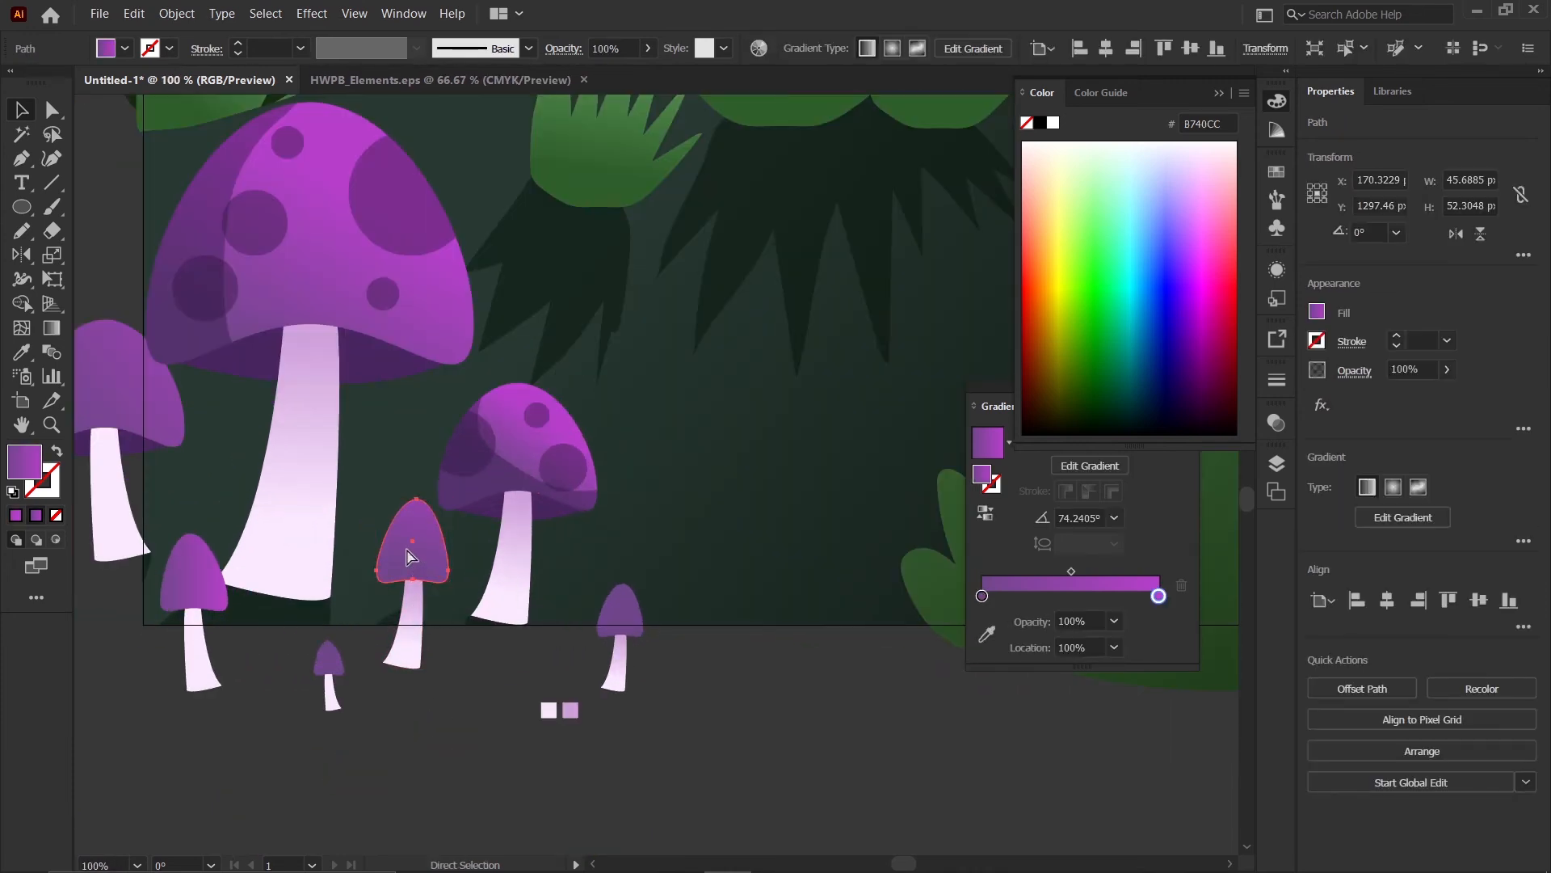
click(463, 690)
drag(424, 566, 503, 619)
key(ctrl+z)
click(493, 763)
- Apply the 2F1744, 41% shadow appearance to the cap shape of the small plain mushroom just left of the medium spotted one
scroll(431, 592, up, 1)
click(401, 546)
key(i)
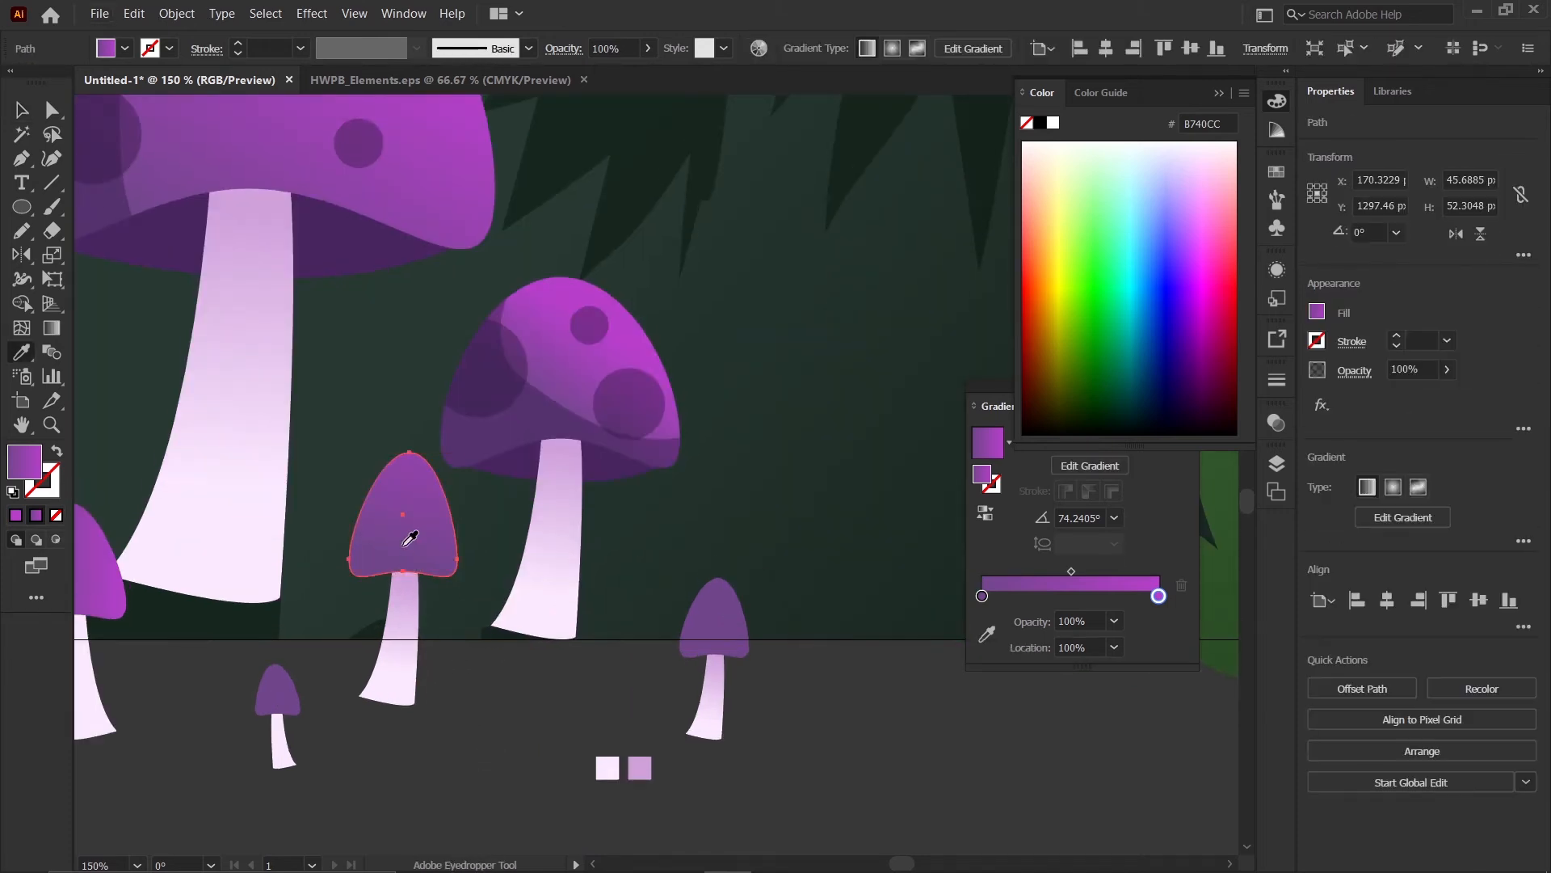
click(539, 450)
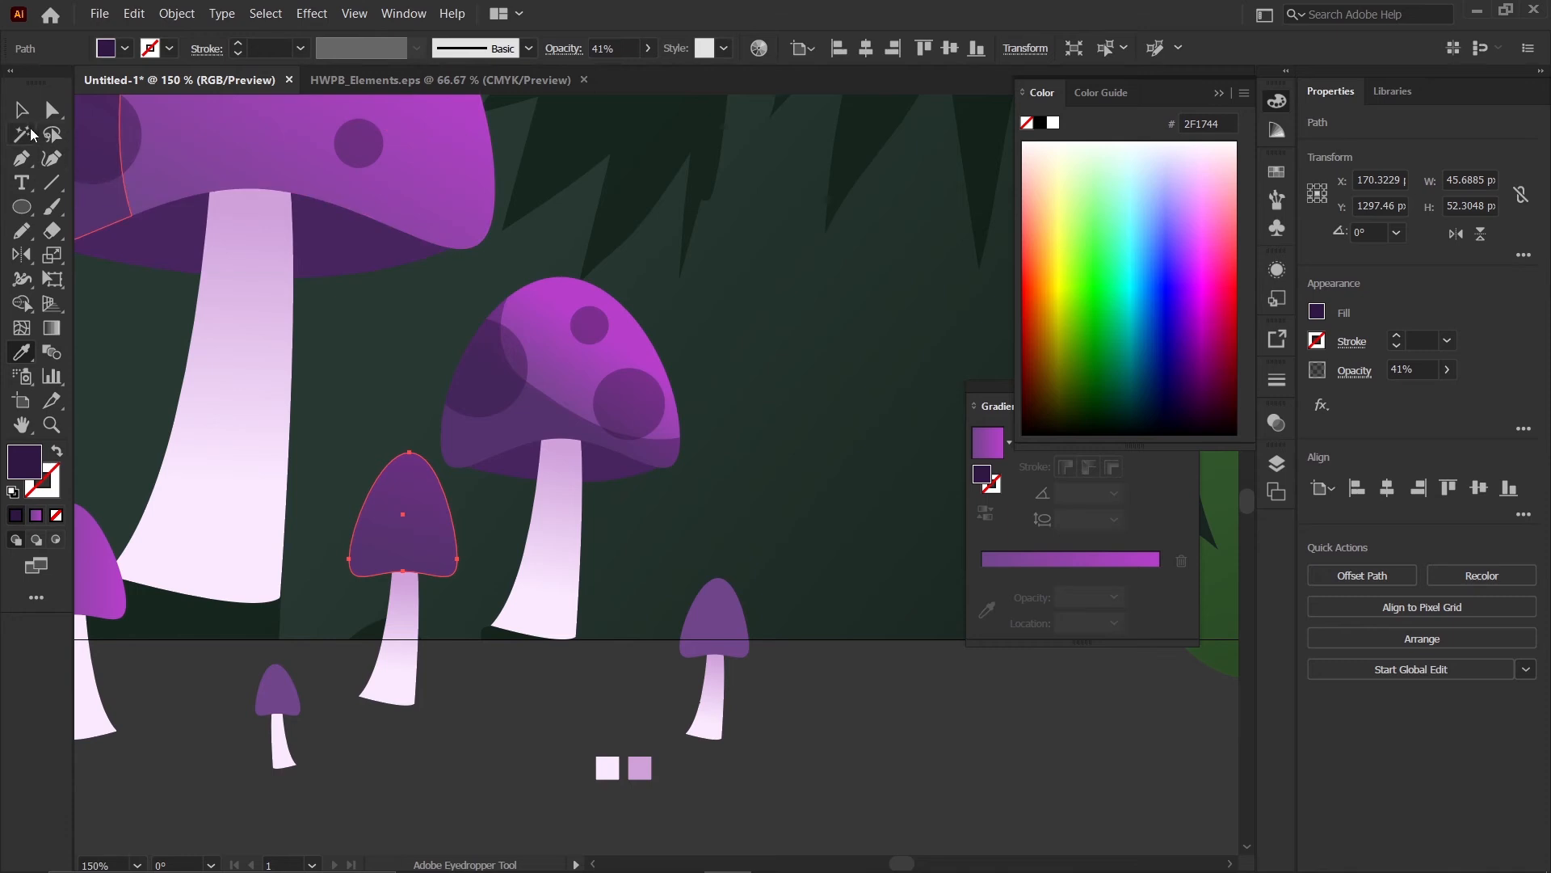
click(22, 111)
scroll(218, 355, down, 2)
click(381, 562)
- Draw a freehand shape about 36 × 36 px over the lower half of the rightmost small foreground mushroom's cap with the 2F1744, 41% shadow appearance
scroll(456, 521, up, 2)
click(501, 533)
scroll(503, 535, up, 2)
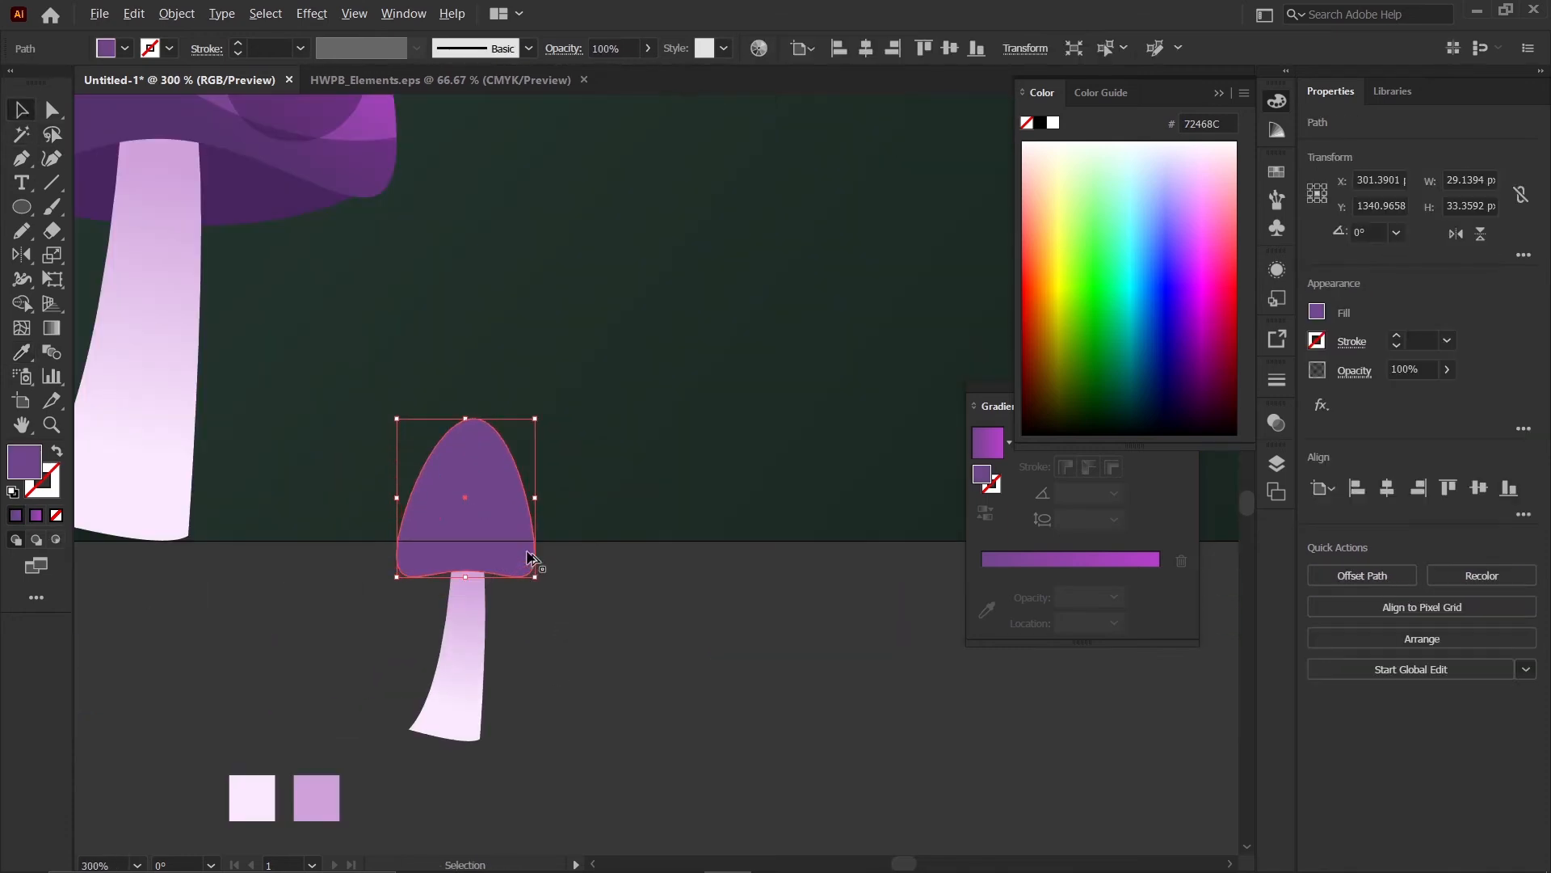
click(624, 667)
key(n)
scroll(438, 494, up, 2)
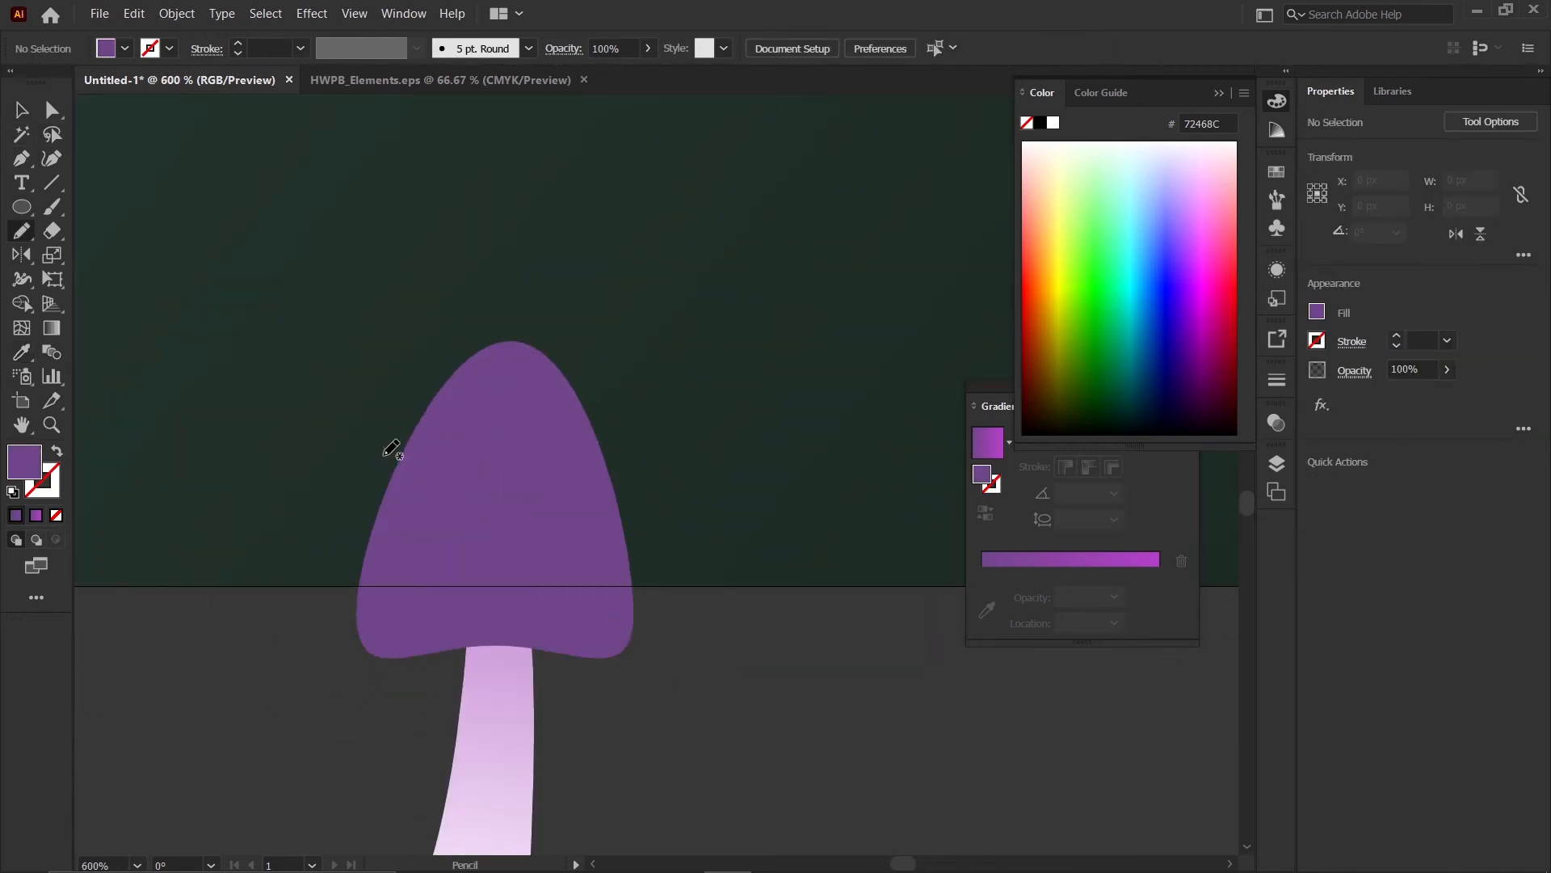
drag(558, 593, 617, 568)
key(ctrl+z)
drag(394, 421, 396, 437)
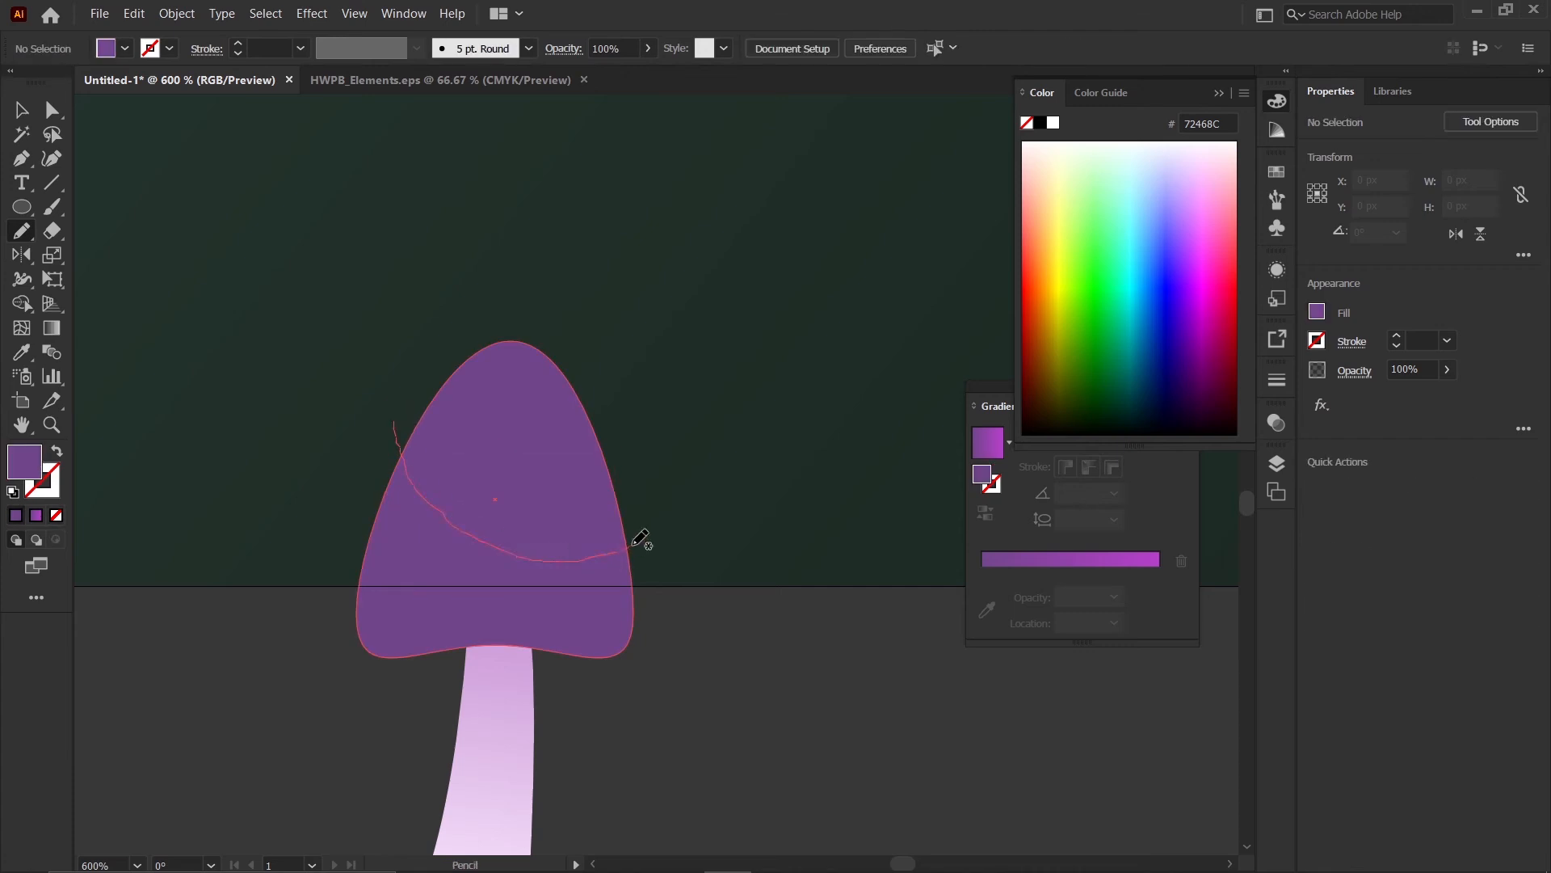
mouse_move(635, 544)
mouse_down()
mouse_move(659, 622)
mouse_move(490, 749)
mouse_up()
drag(399, 418, 398, 415)
scroll(423, 508, down, 3)
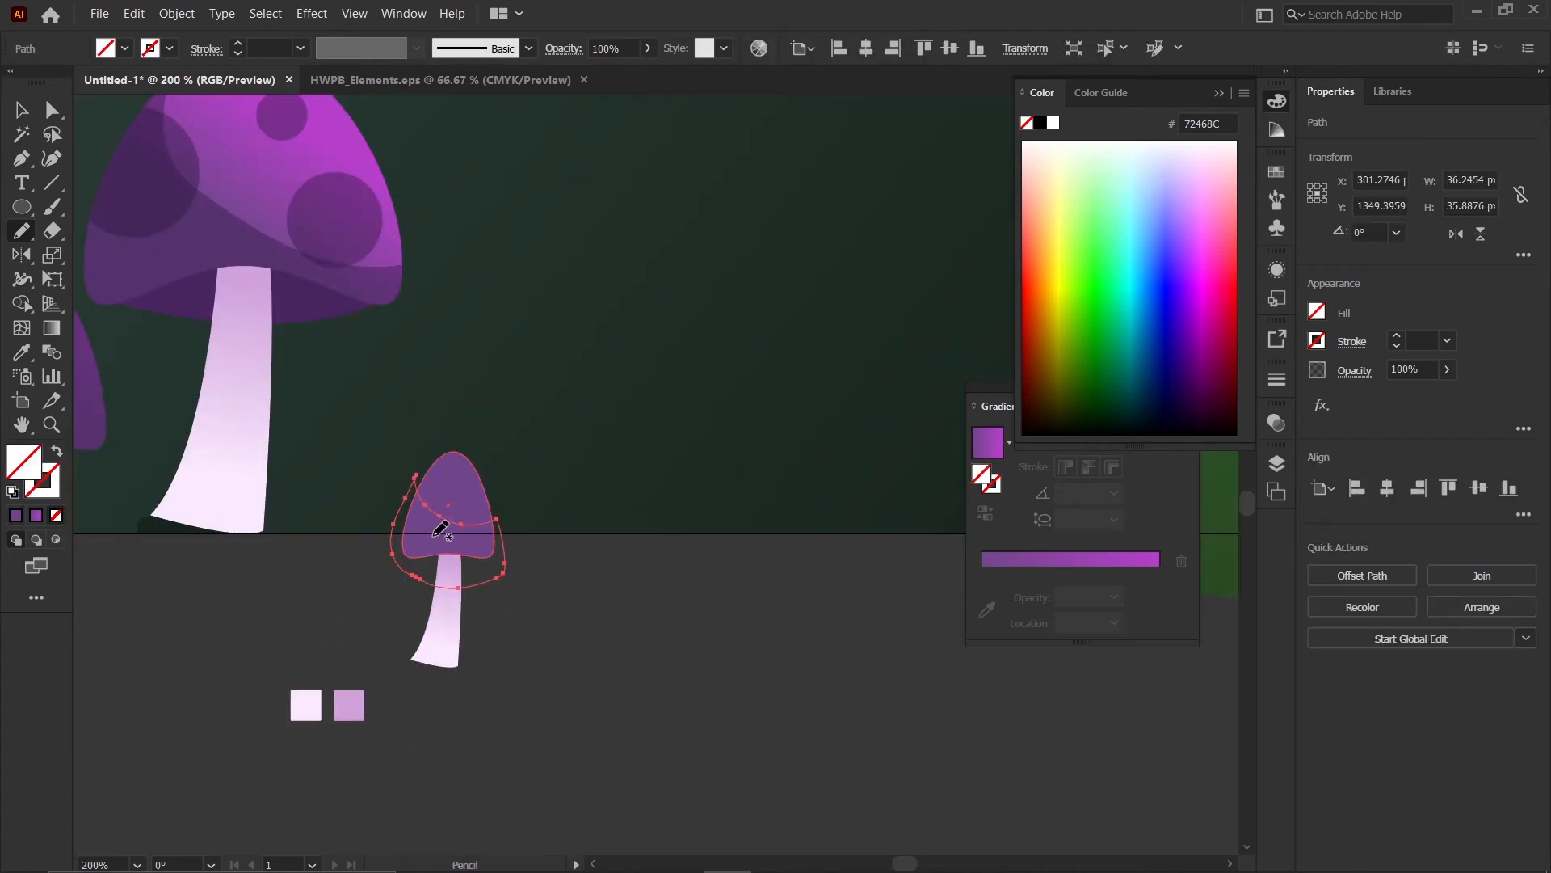
key(i)
click(364, 289)
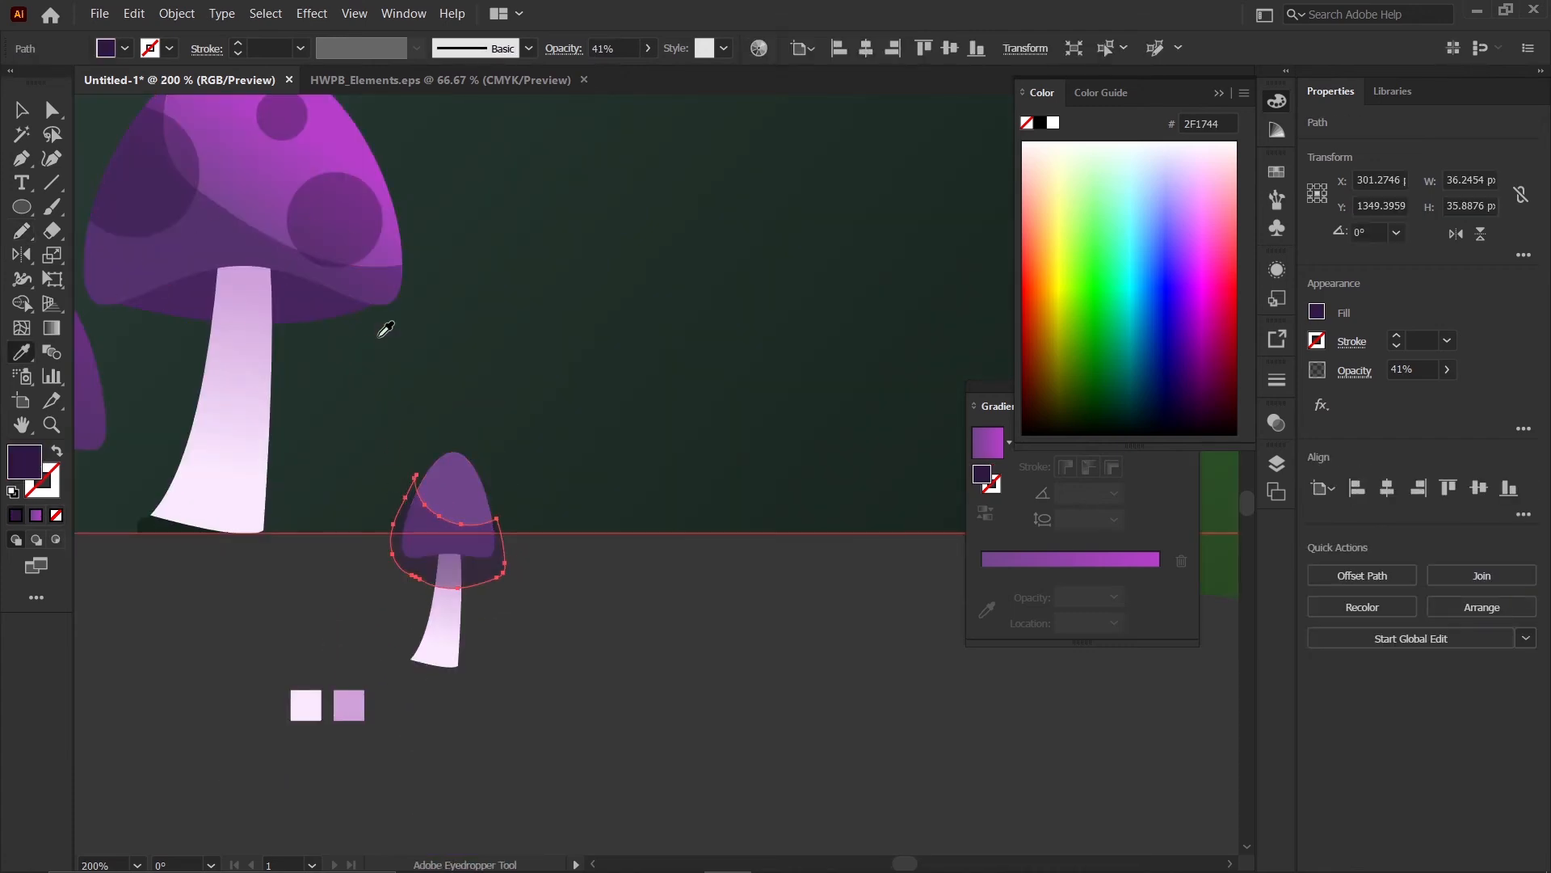
- Trim away the part of the shadow outside the rightmost small foreground mushroom's cap with Shape Builder
key(v)
scroll(477, 577, up, 2)
shift+click(457, 495)
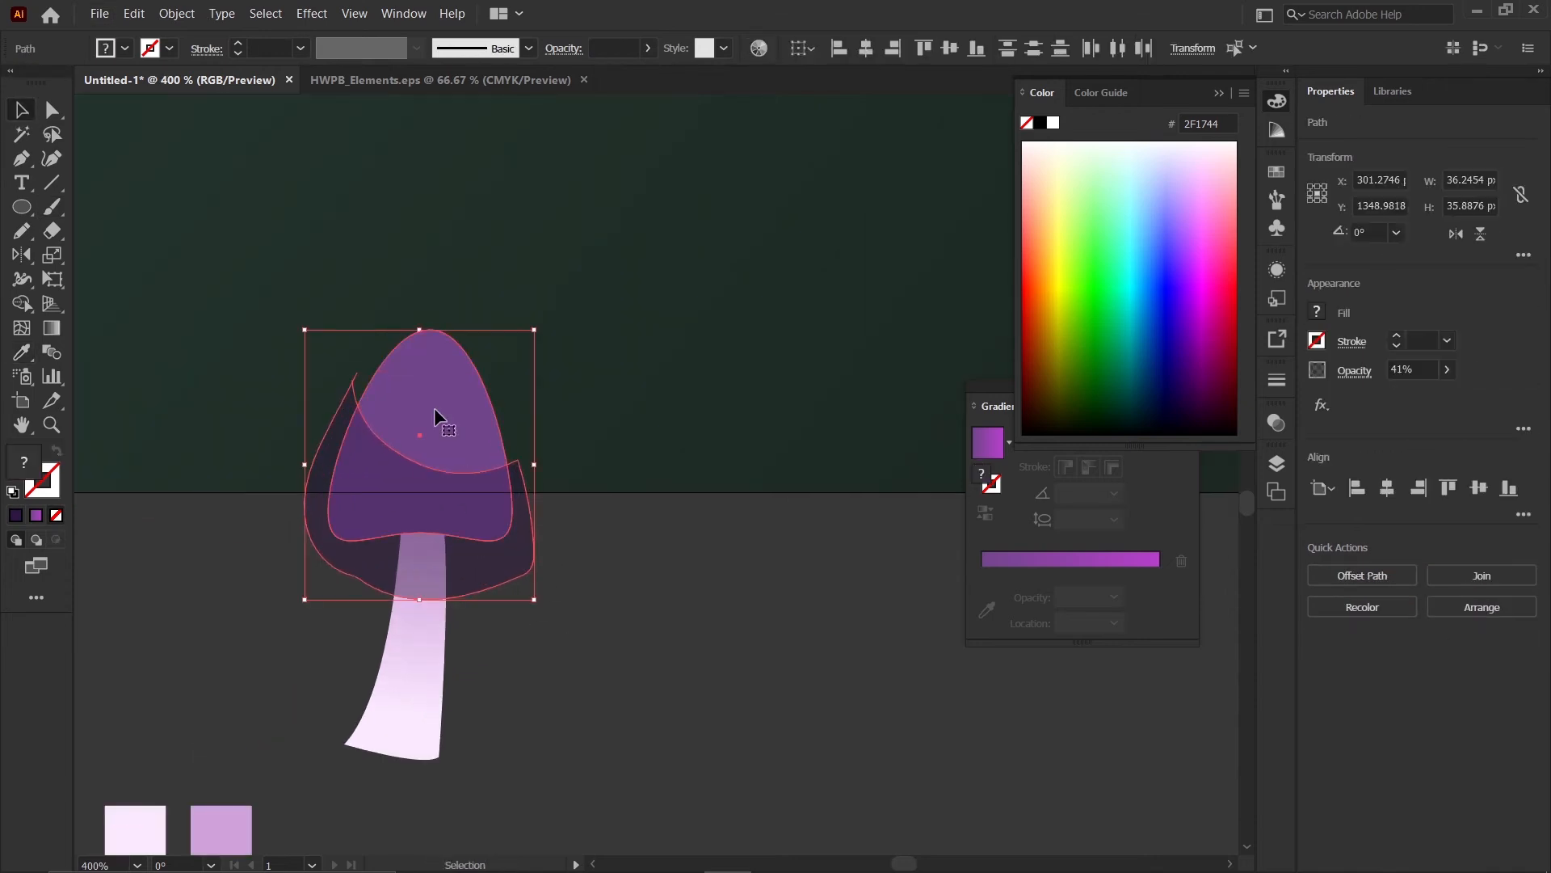
key(shift+m)
alt+click(434, 559)
click(26, 115)
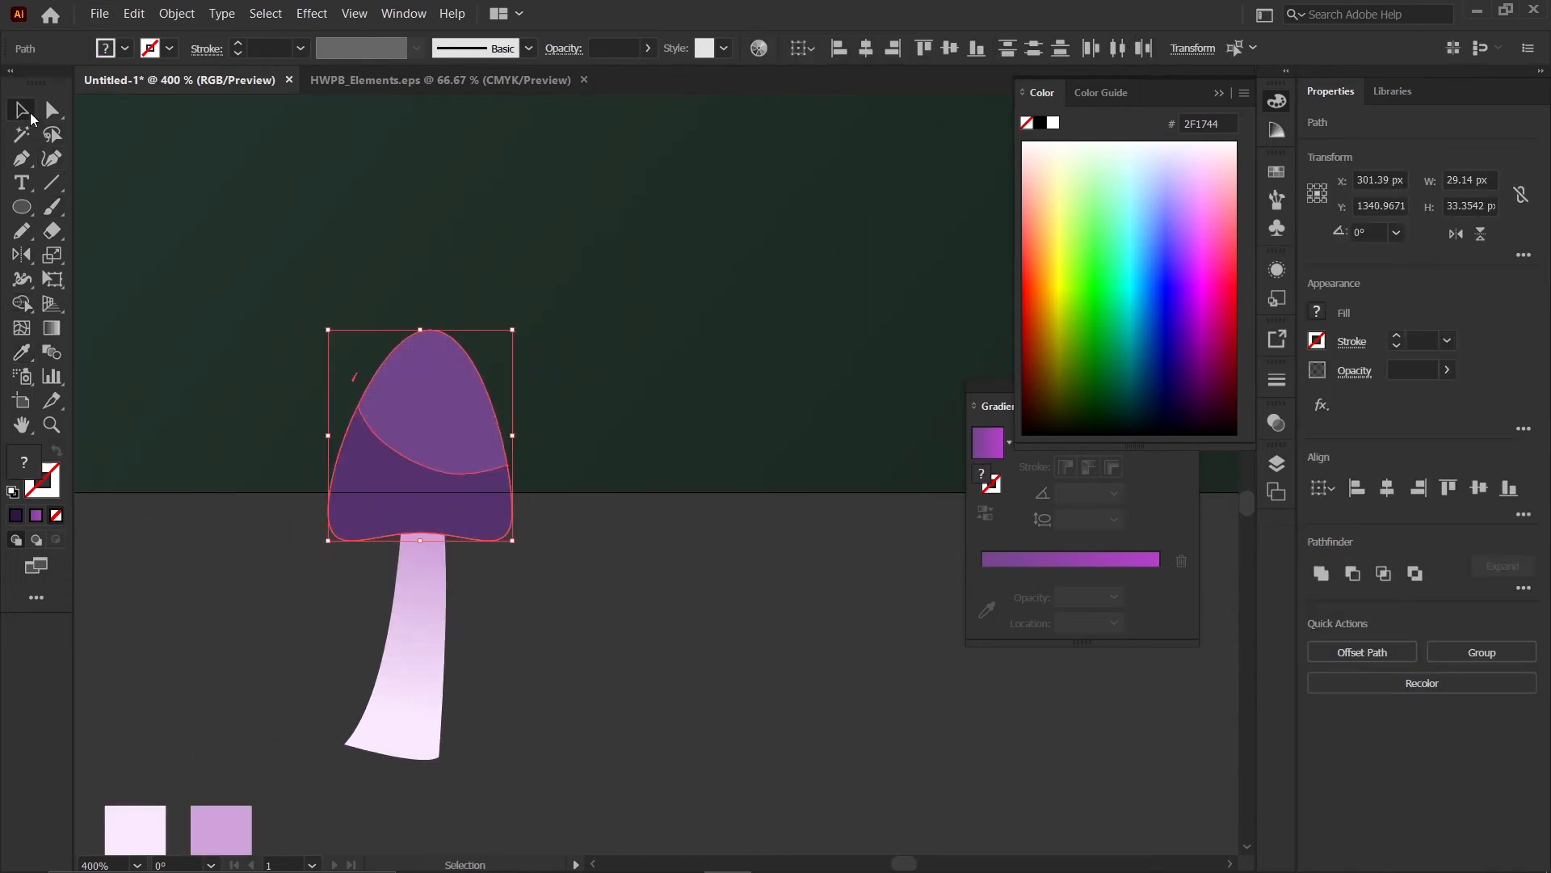
click(742, 672)
- Try moving the dark and light green bushes in the lower-right foreground, and undo the moves
scroll(517, 604, down, 6)
scroll(624, 677, down, 1)
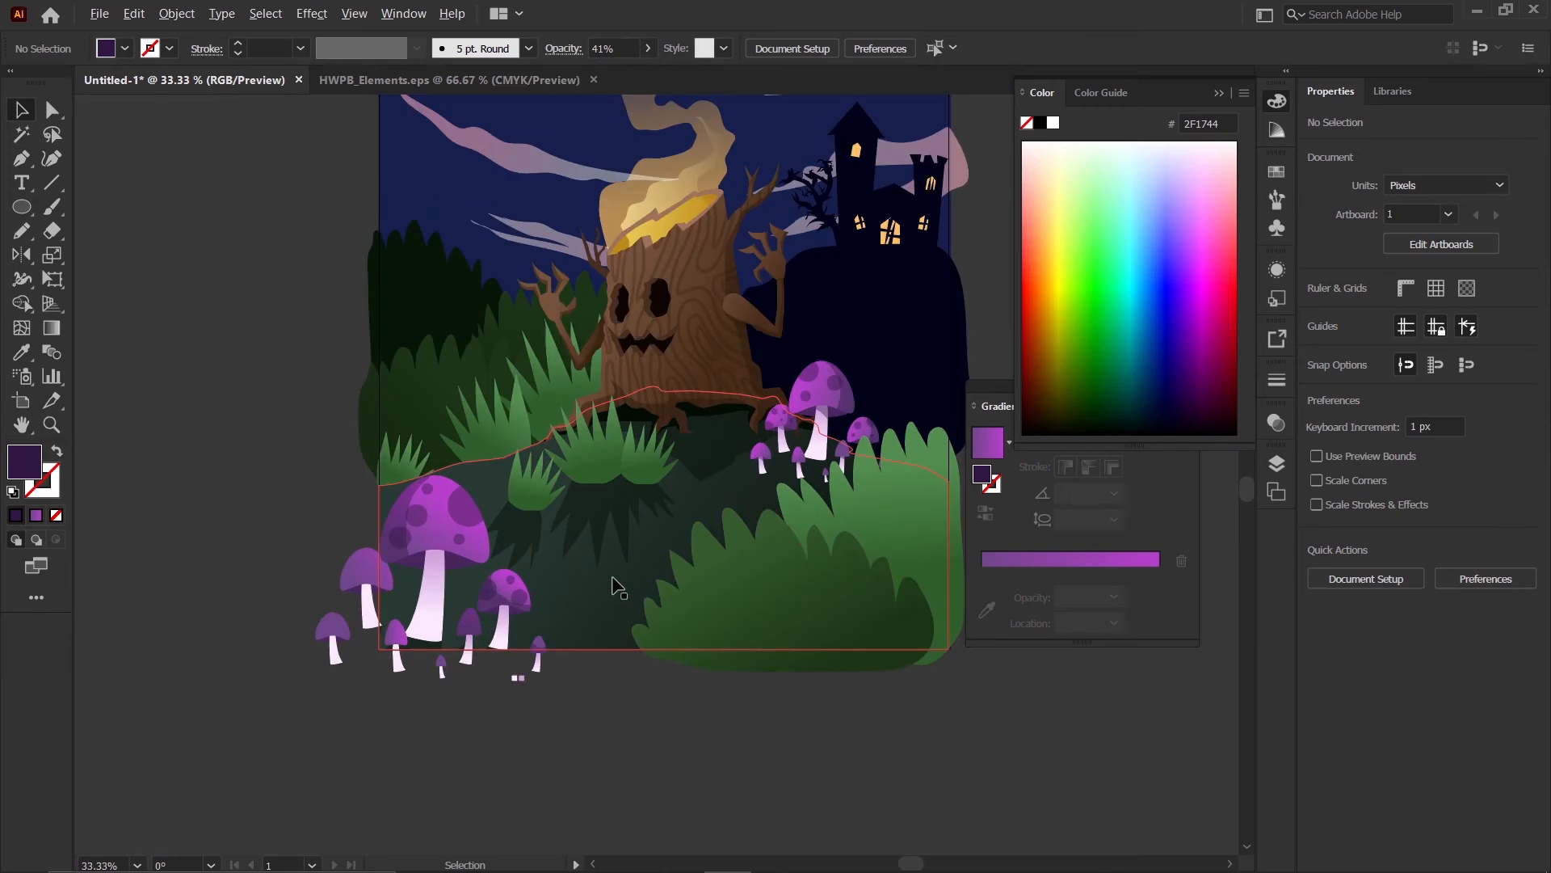
scroll(356, 375, down, 1)
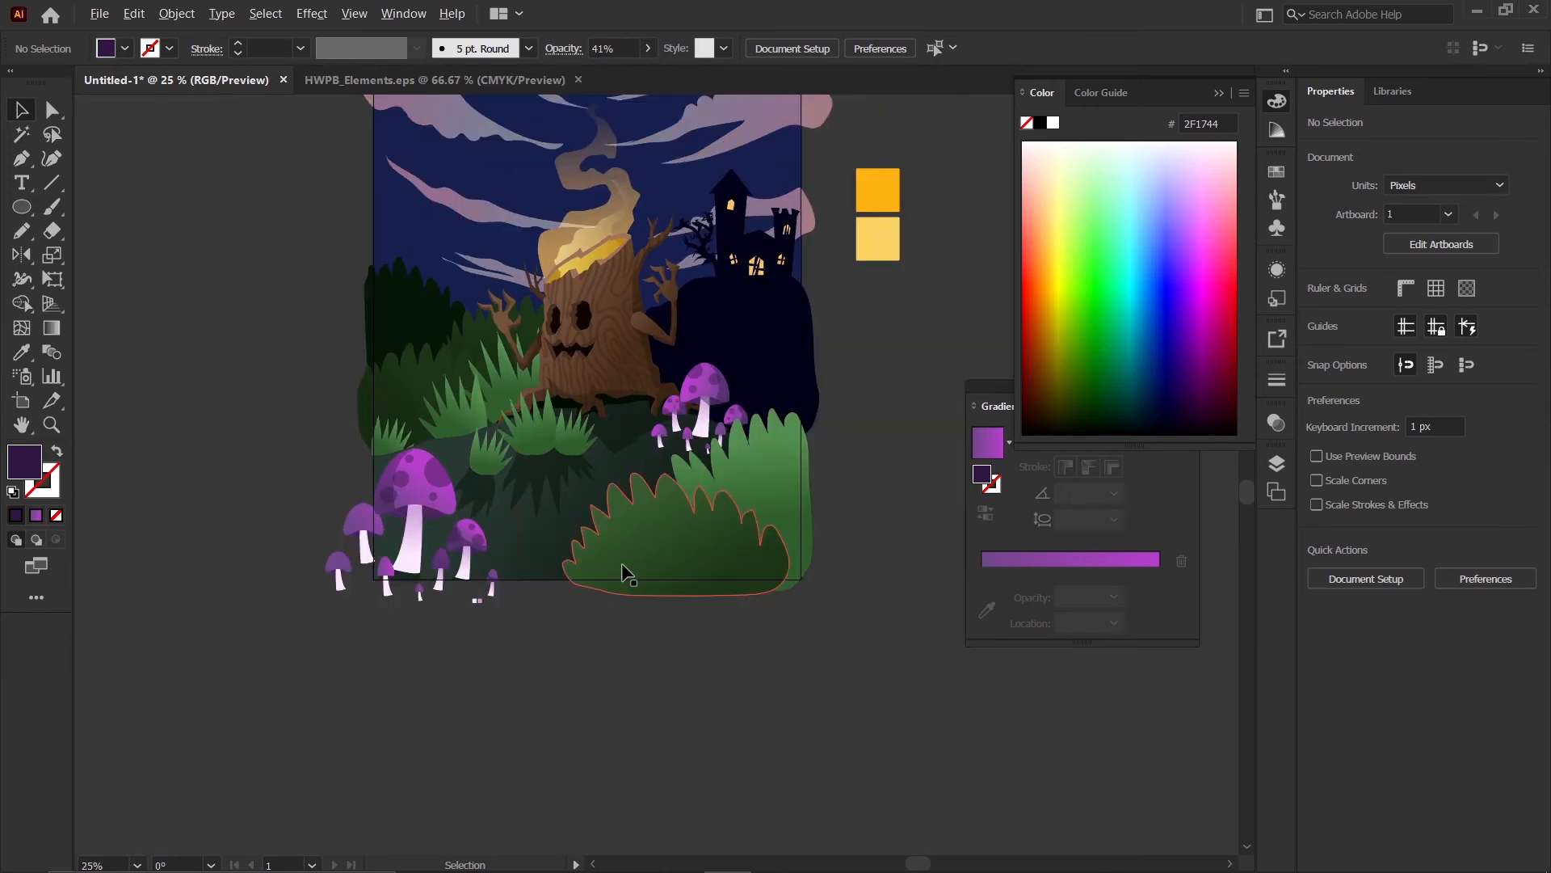
scroll(806, 592, up, 2)
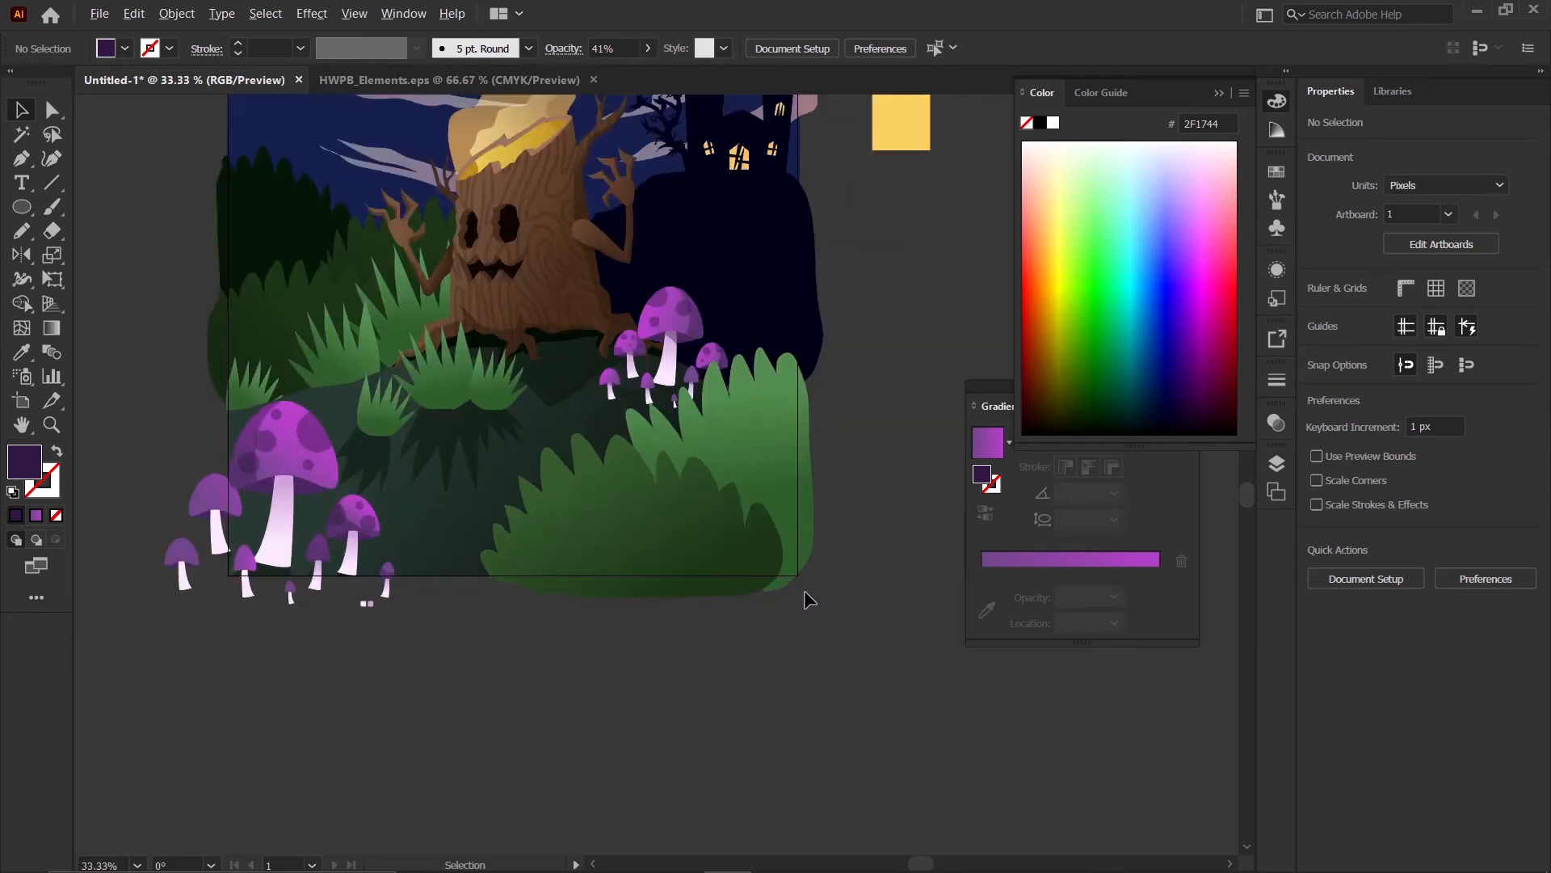
drag(635, 501, 662, 576)
key(ctrl+z)
drag(751, 421, 790, 539)
scroll(800, 570, down, 2)
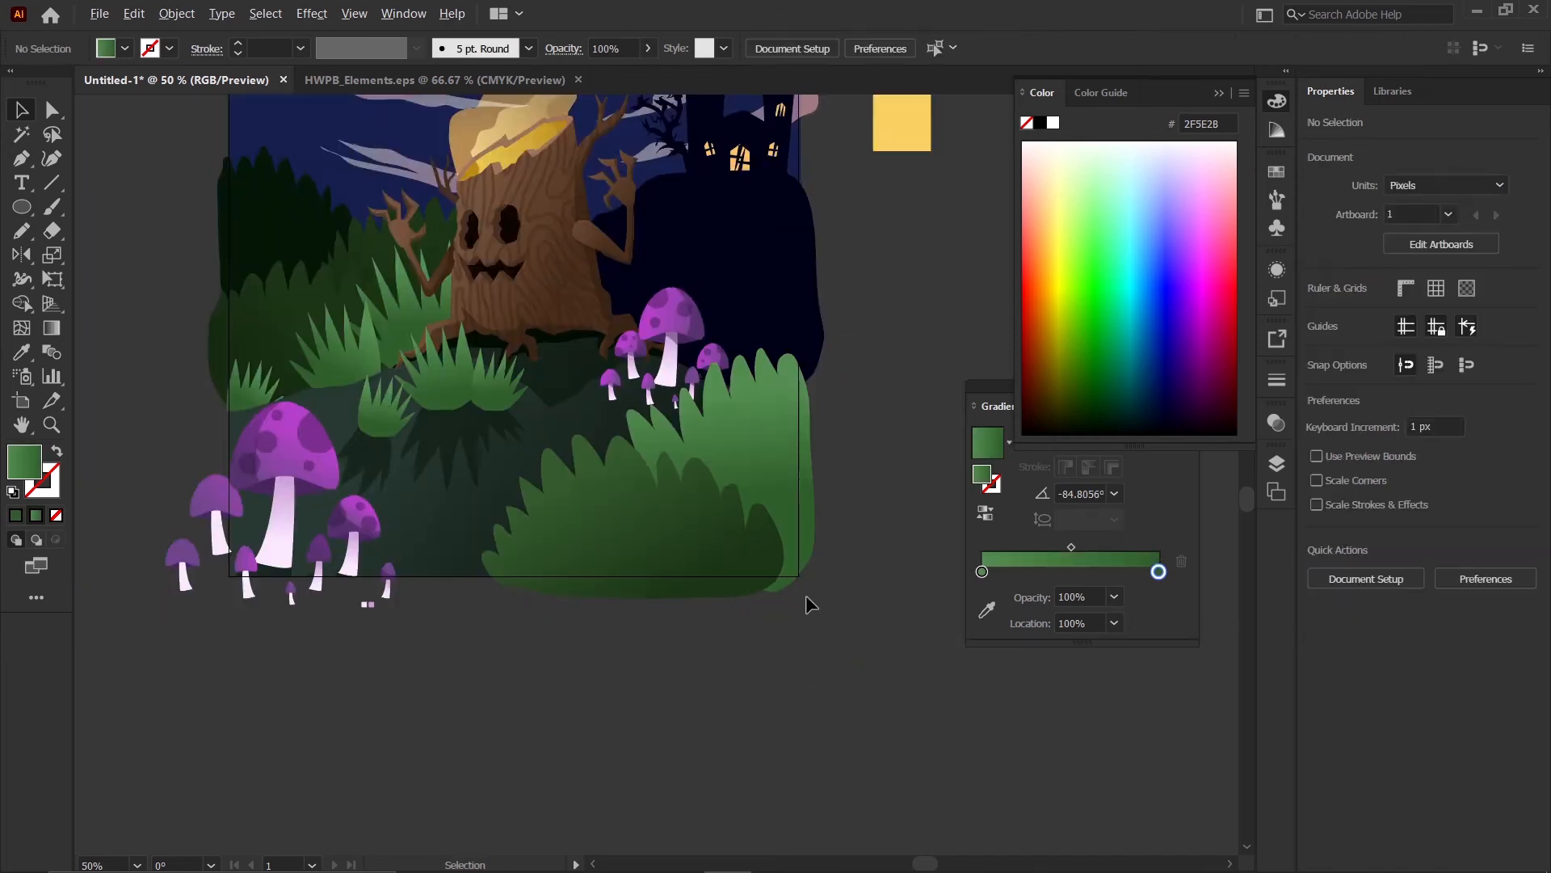
click(759, 657)
scroll(533, 412, up, 2)
scroll(533, 412, down, 1)
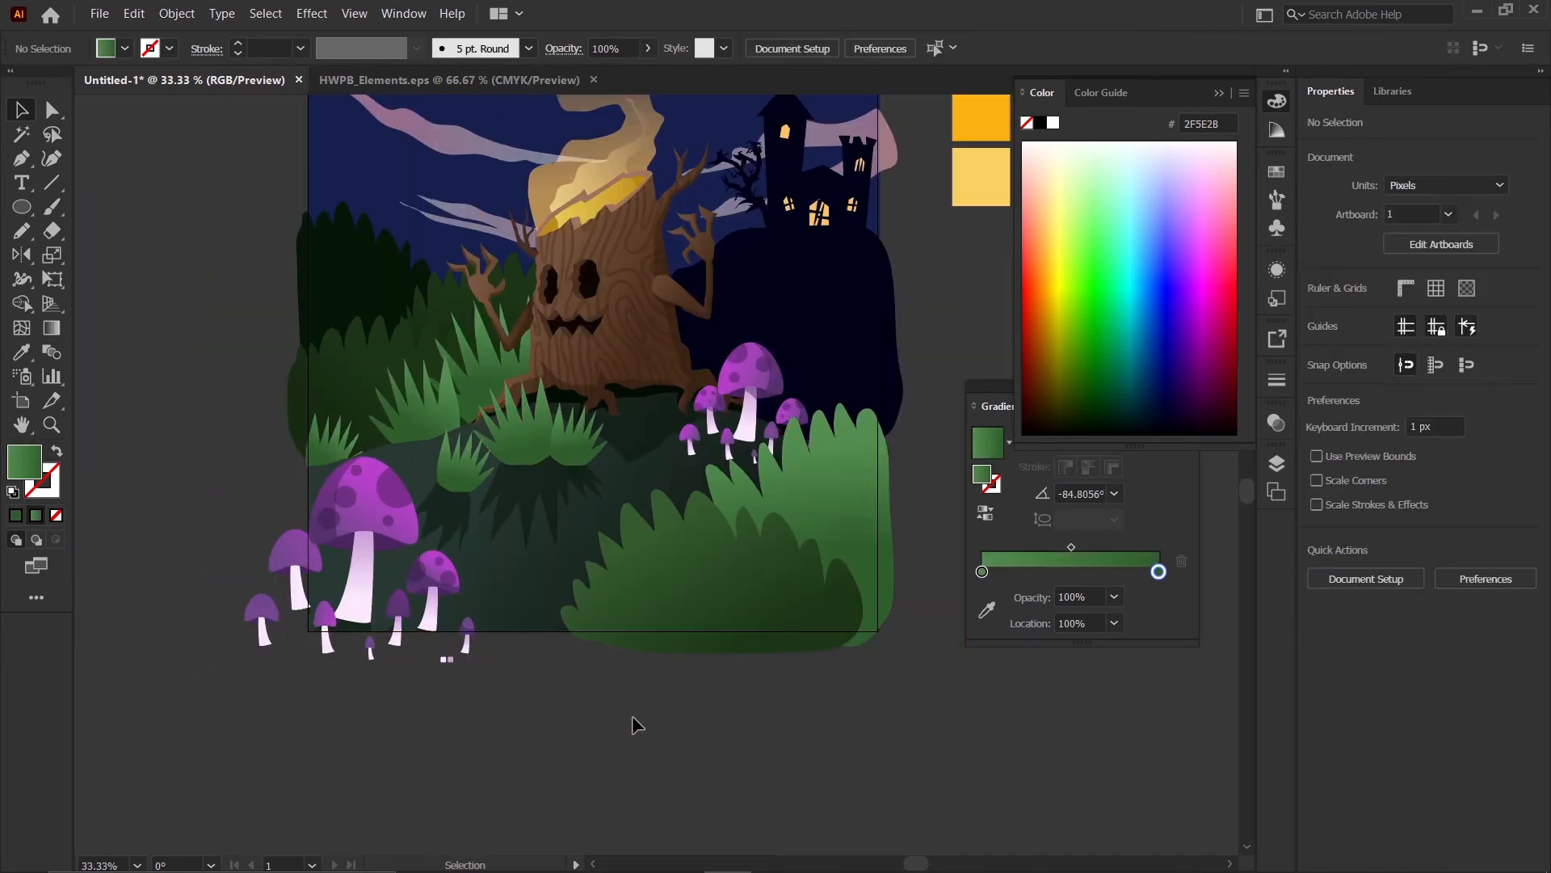
drag(725, 690, 508, 597)
scroll(505, 586, down, 1)
scroll(529, 583, up, 1)
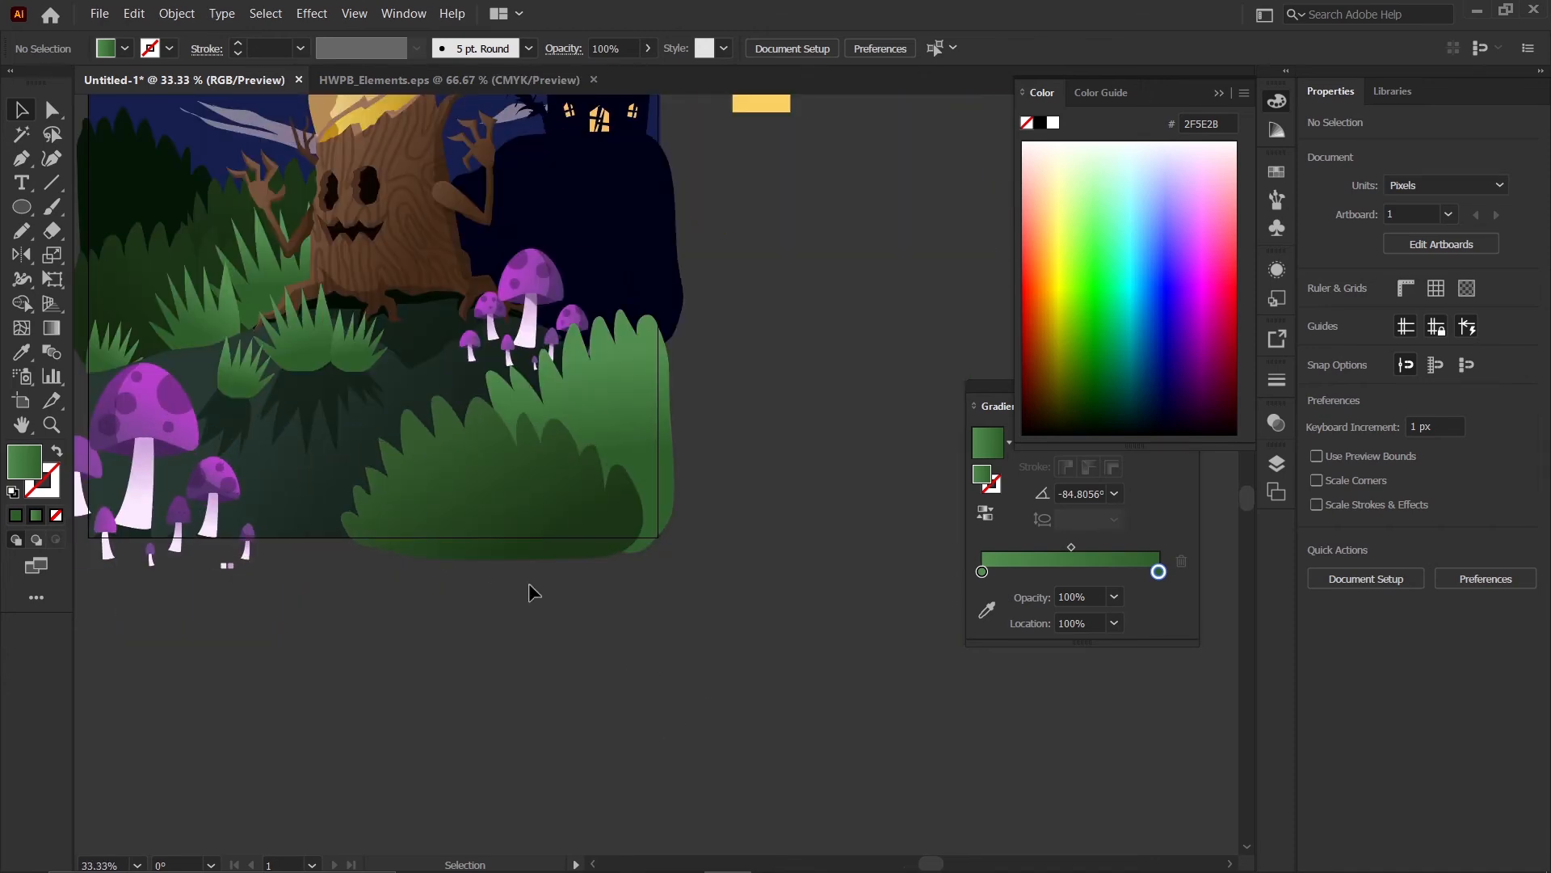
scroll(529, 583, up, 1)
scroll(517, 572, down, 1)
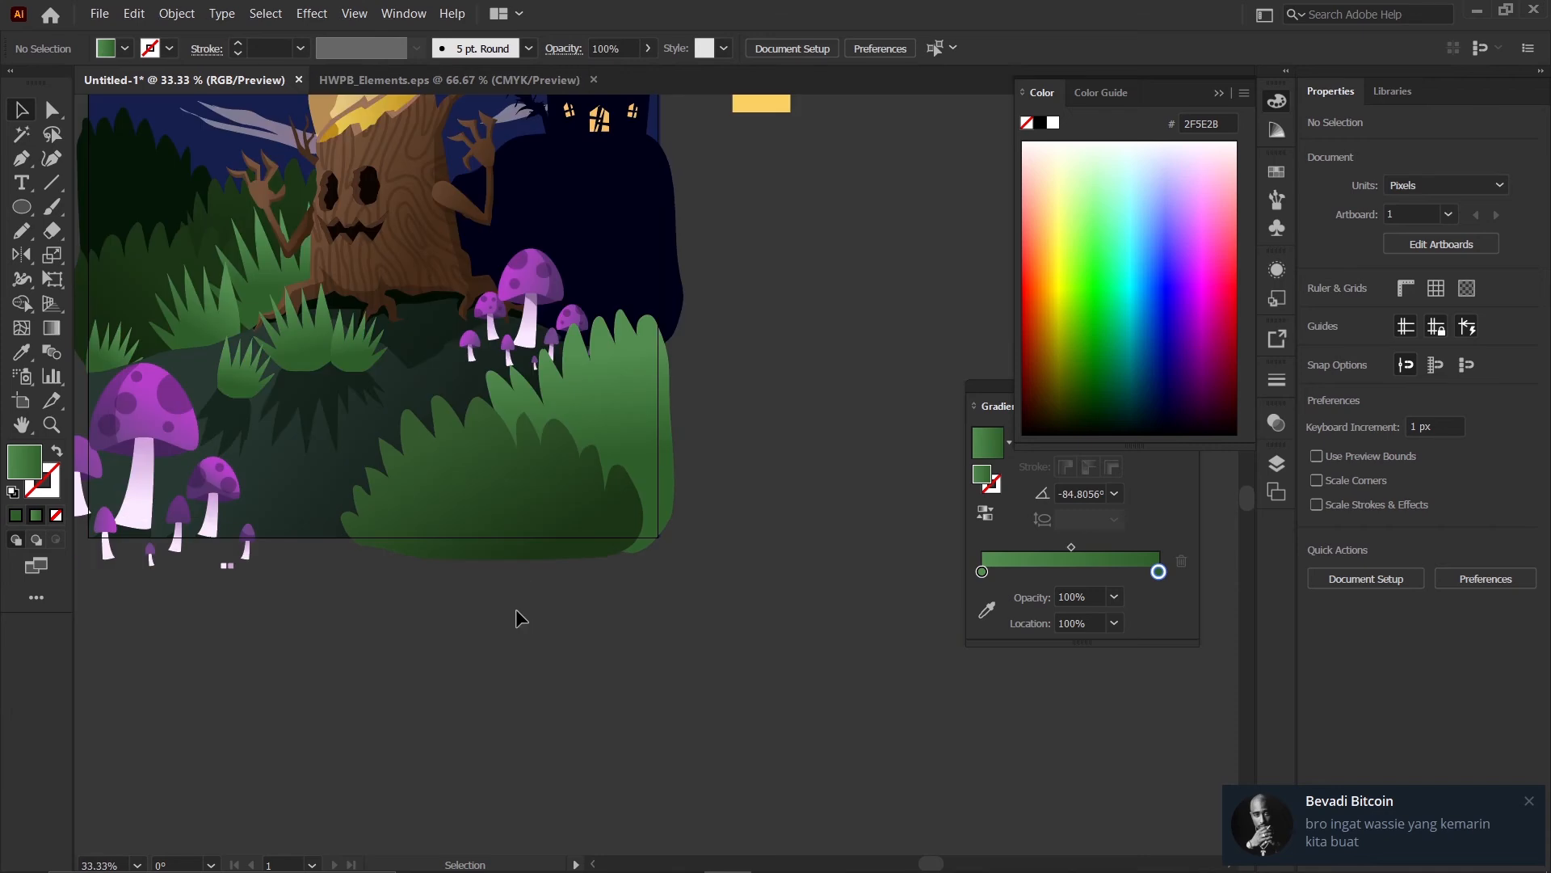
- Draw a freehand closed shape with jagged grass tips, about 478 × 222 px, over the lower part of the dark green foreground bush
key(n)
scroll(459, 486, up, 1)
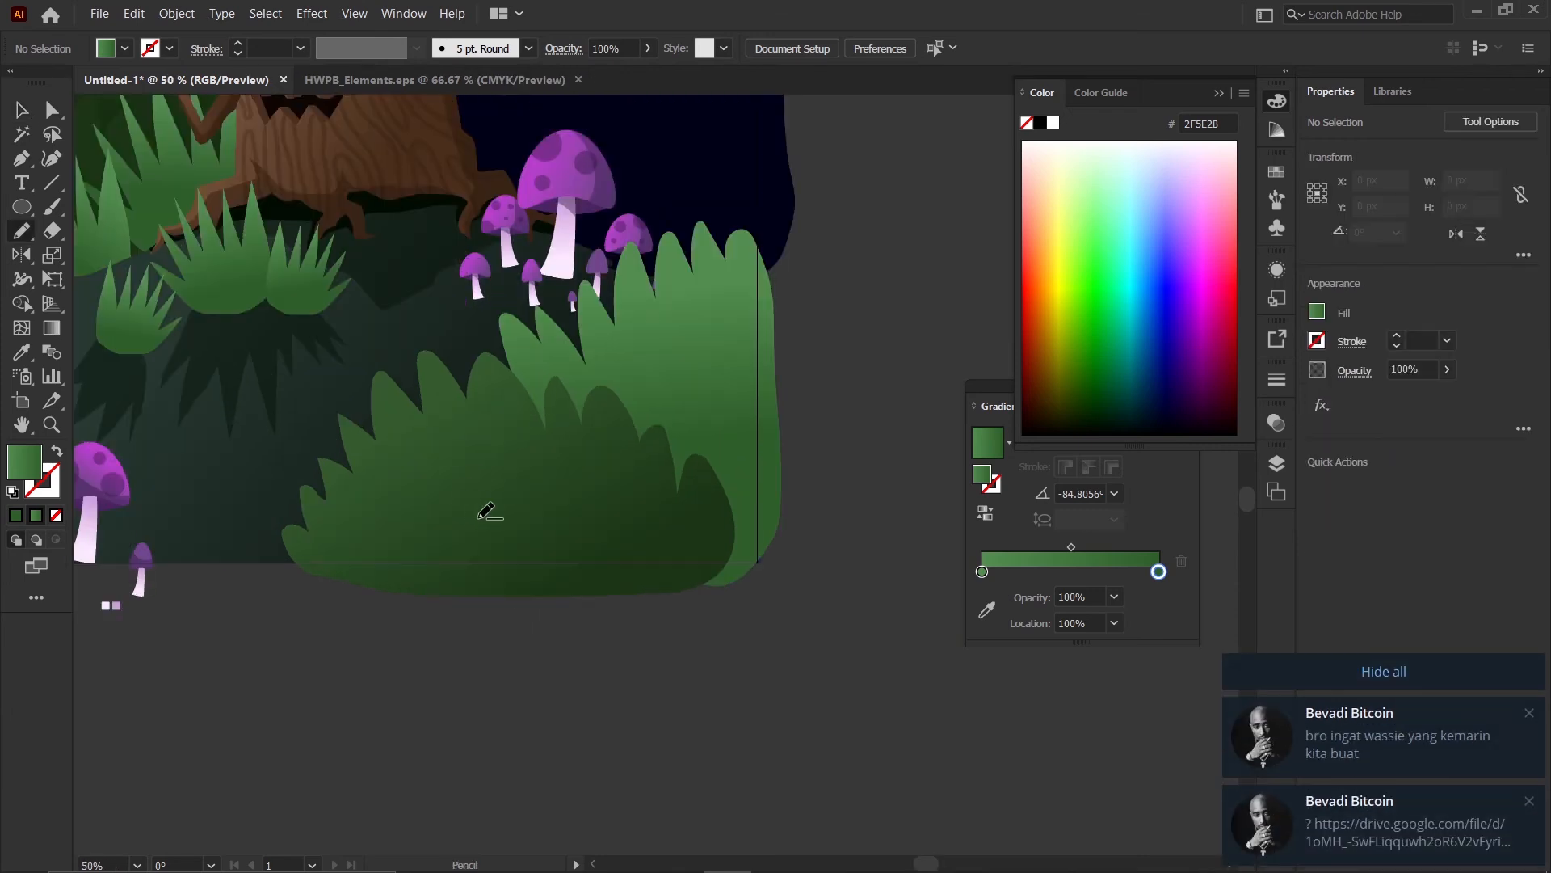
scroll(485, 511, up, 2)
mouse_move(241, 634)
mouse_down()
mouse_move(211, 537)
mouse_move(269, 602)
mouse_up()
mouse_move(234, 499)
mouse_down()
mouse_move(318, 582)
mouse_move(324, 504)
mouse_move(420, 506)
mouse_up()
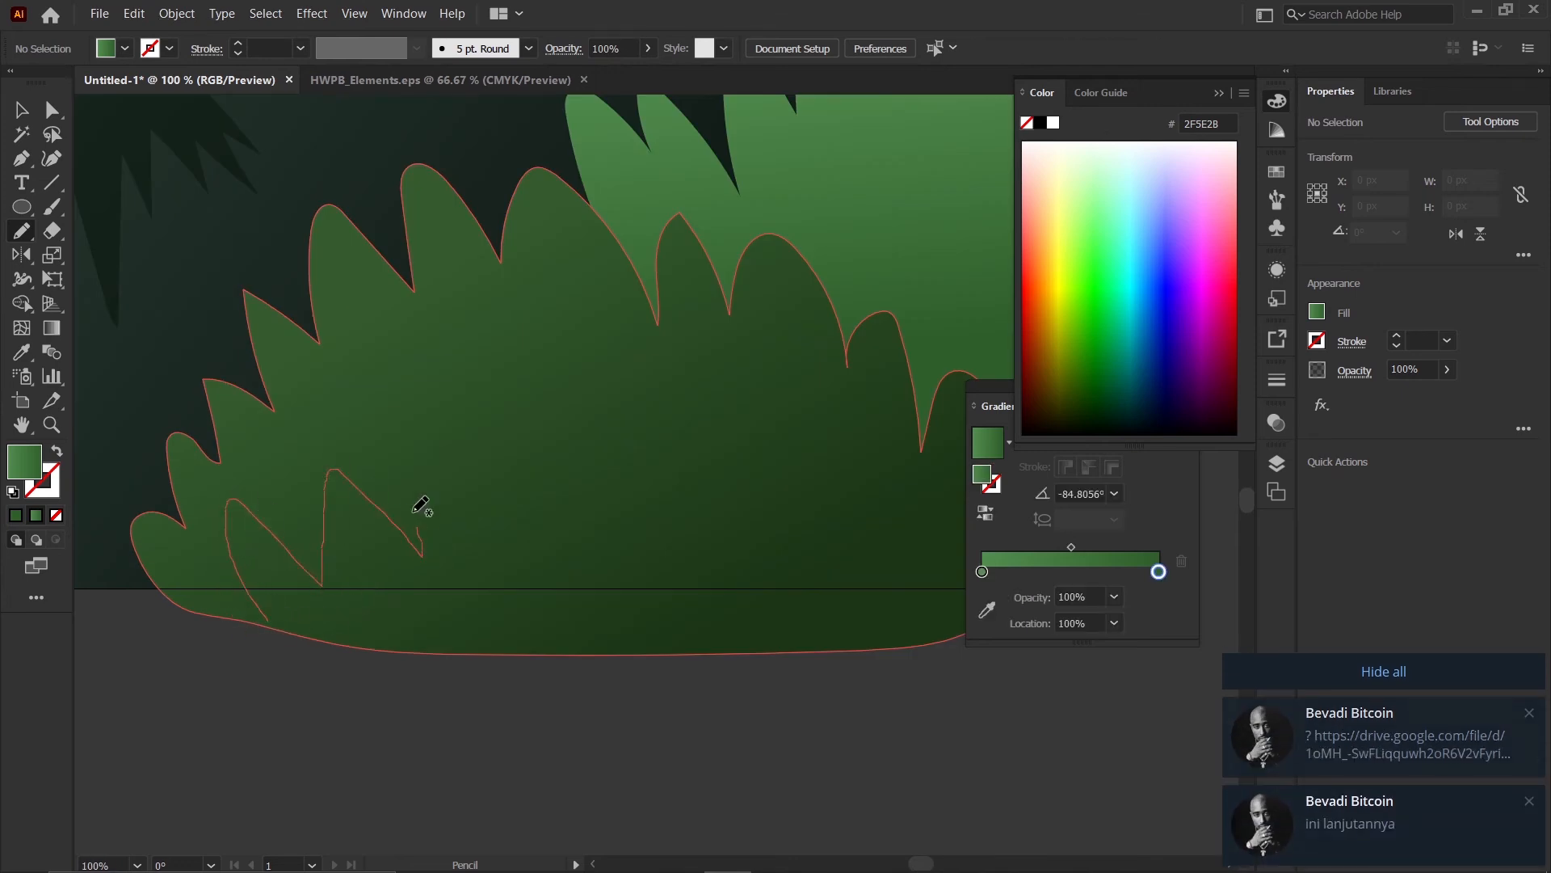
mouse_move(514, 542)
mouse_down()
mouse_move(527, 400)
mouse_move(615, 523)
mouse_move(635, 378)
mouse_move(702, 474)
mouse_move(718, 412)
mouse_move(822, 533)
mouse_up()
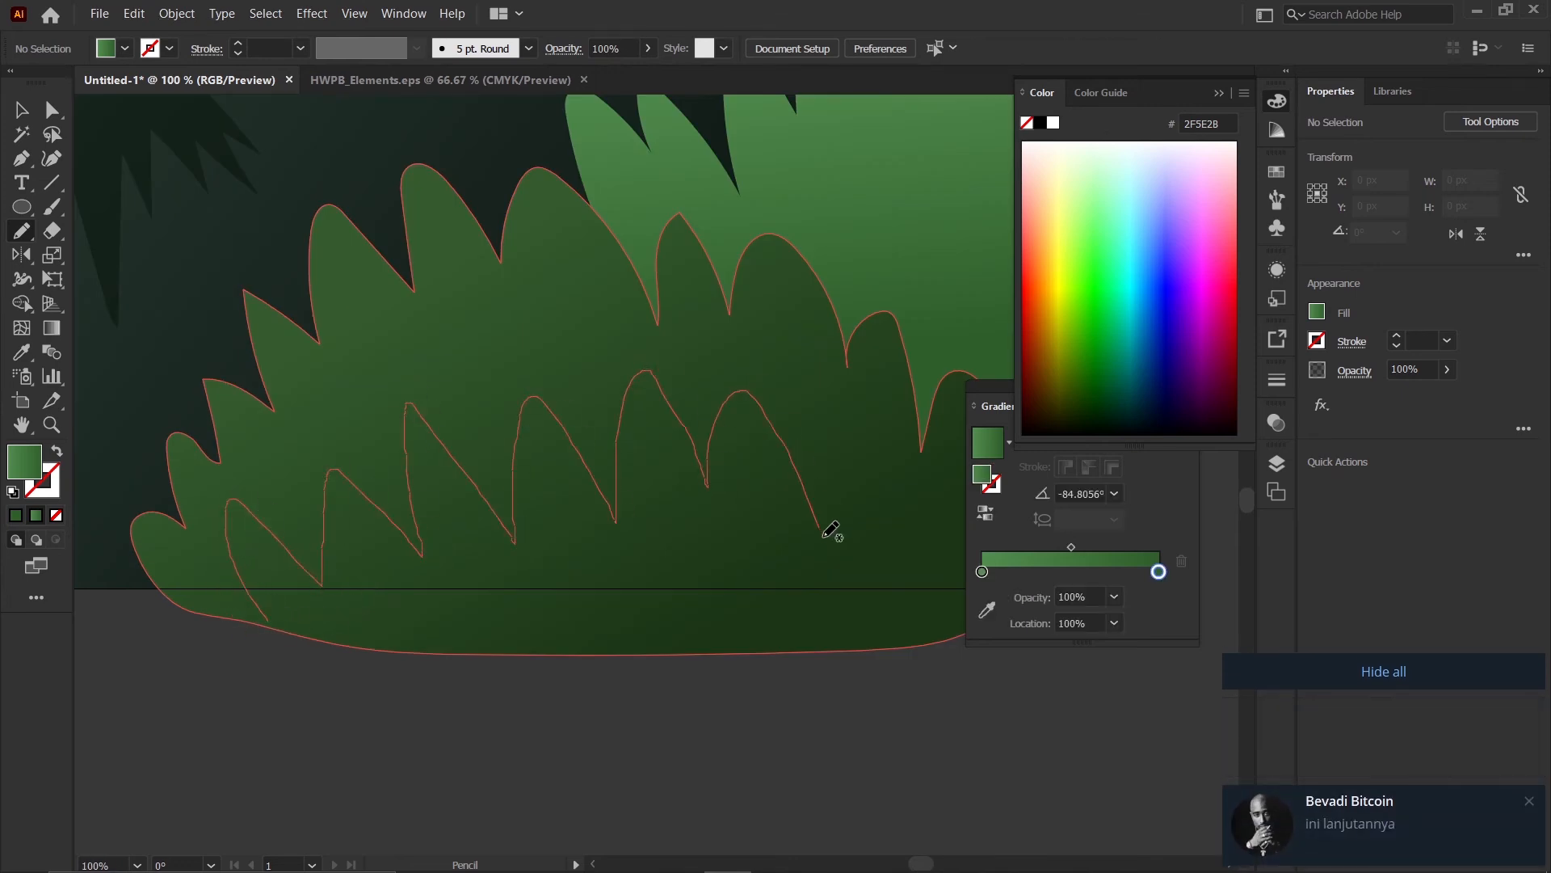
mouse_move(969, 498)
mouse_down()
mouse_move(622, 717)
mouse_move(288, 630)
mouse_move(234, 517)
mouse_up()
scroll(624, 623, down, 3)
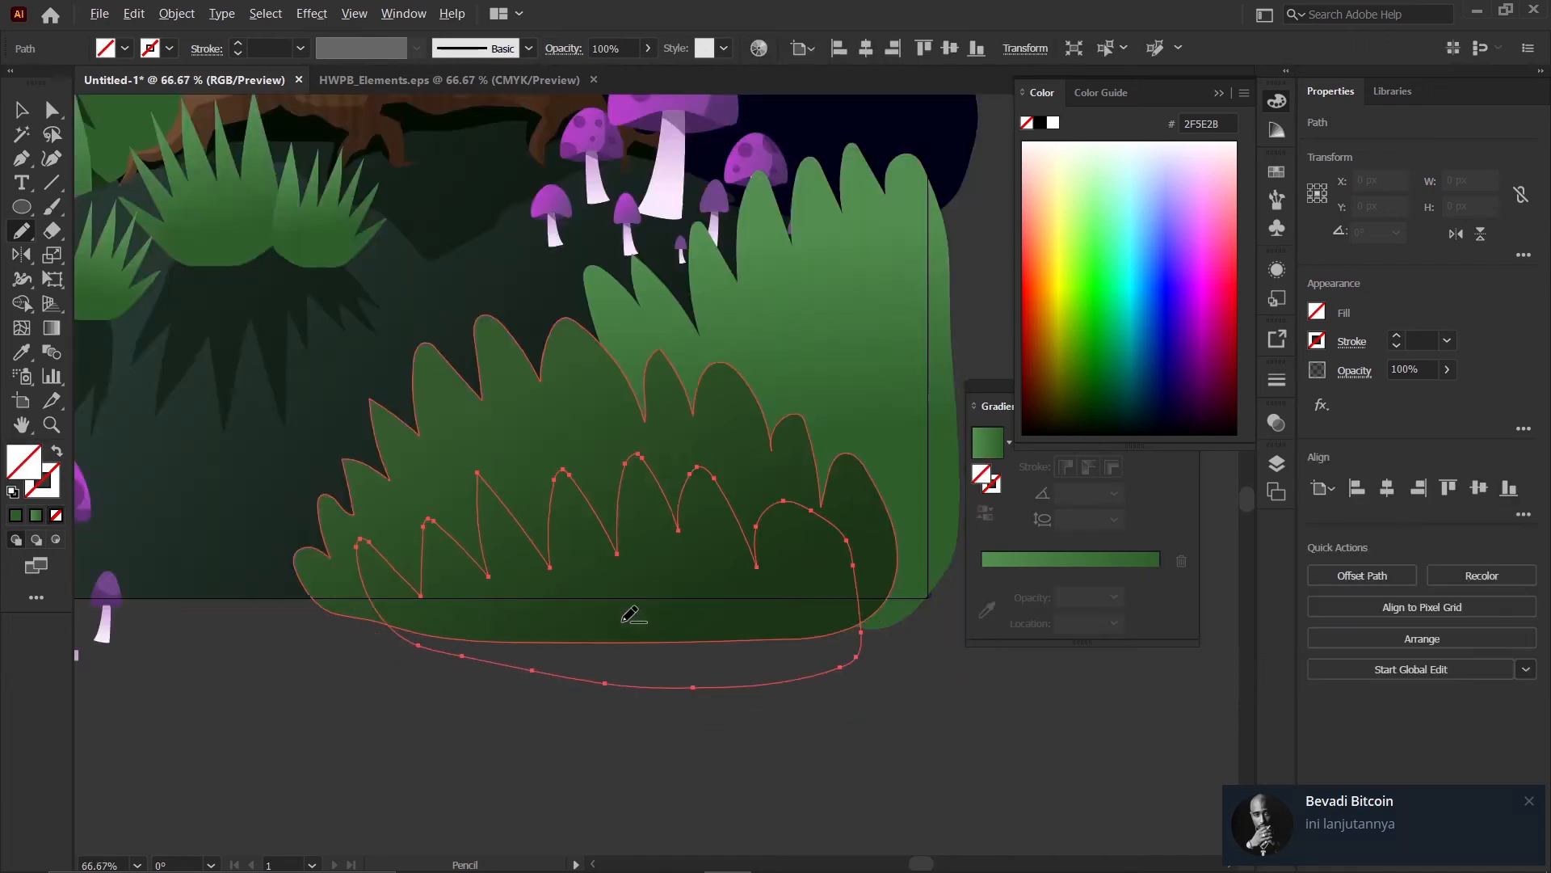
- Give the new jagged shape the 010C02, 40% opacity appearance of the grass shadow on the ground
key(i)
scroll(505, 485, up, 2)
click(421, 441)
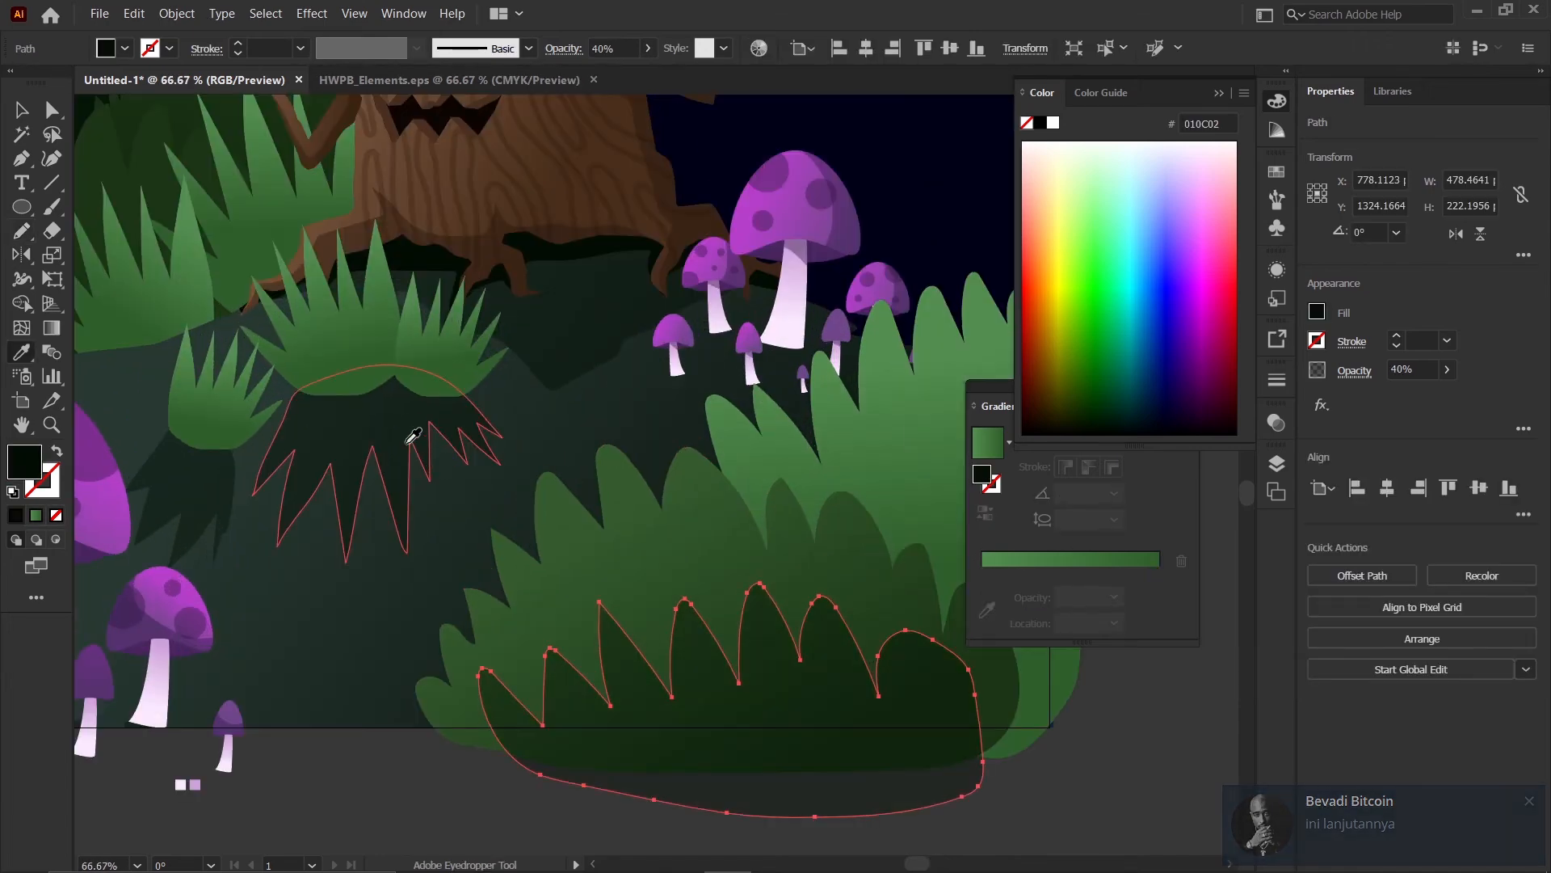
- Lower the opacity of the jagged shadow on the dark green bush to 19%
key(v)
scroll(616, 596, down, 2)
scroll(569, 579, up, 1)
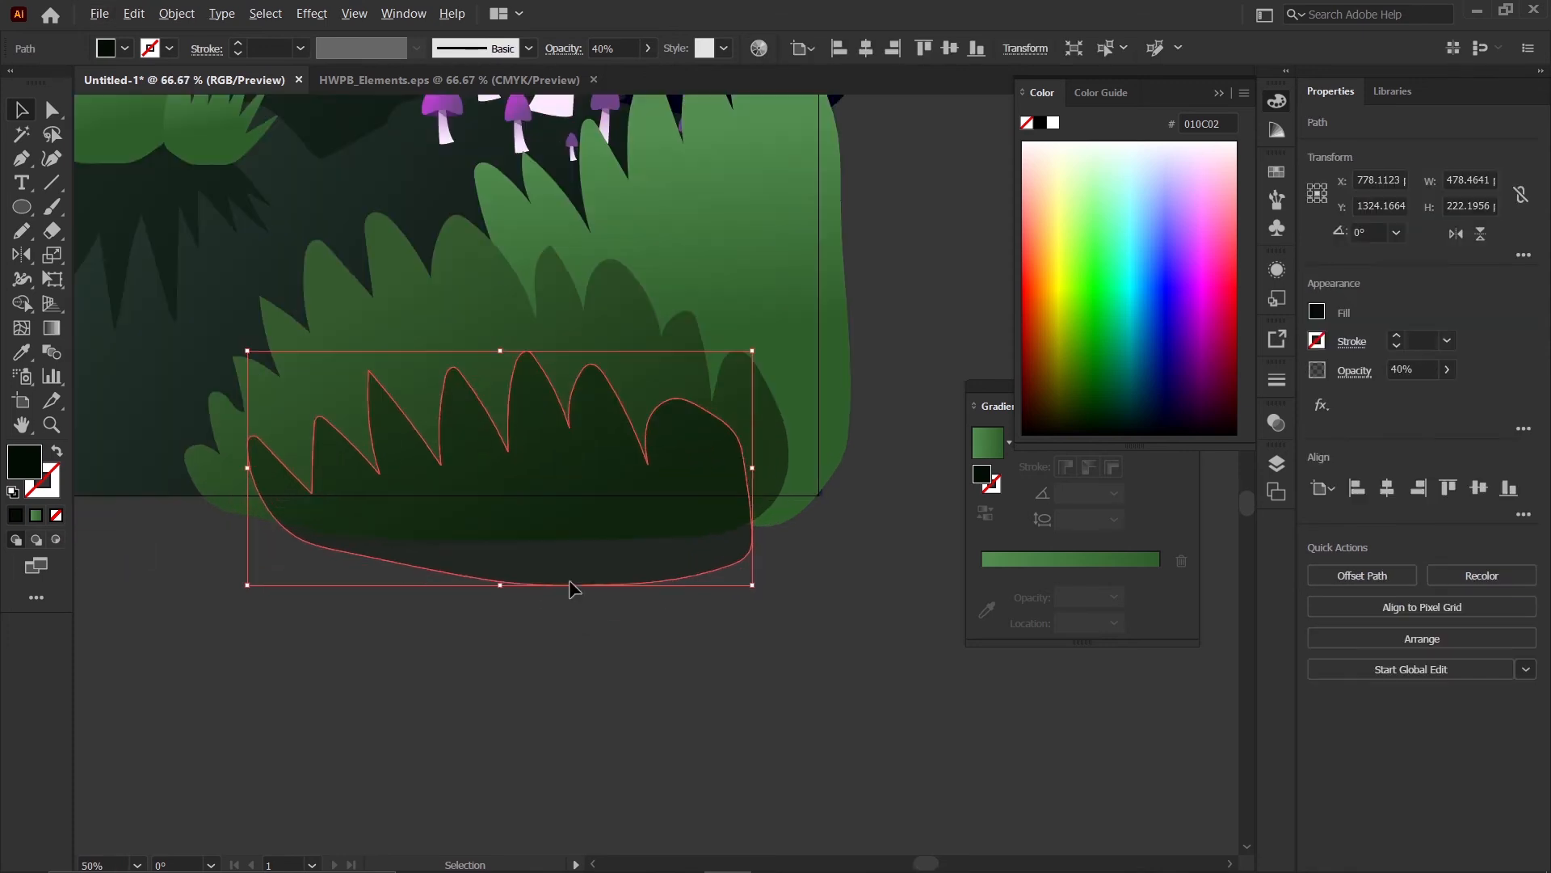
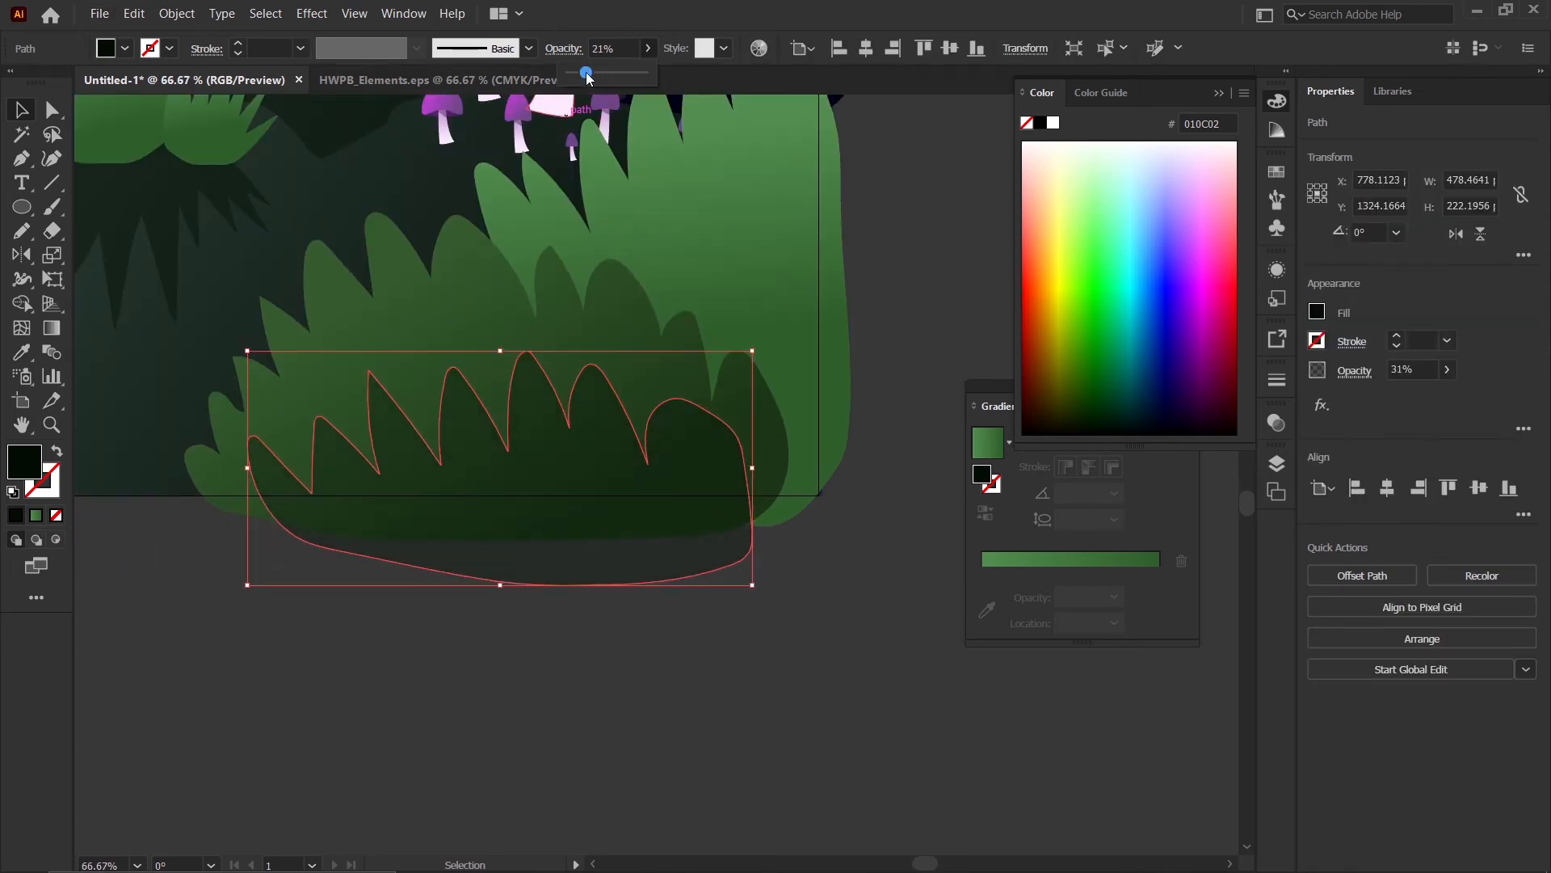
scroll(856, 617, down, 2)
scroll(710, 544, up, 2)
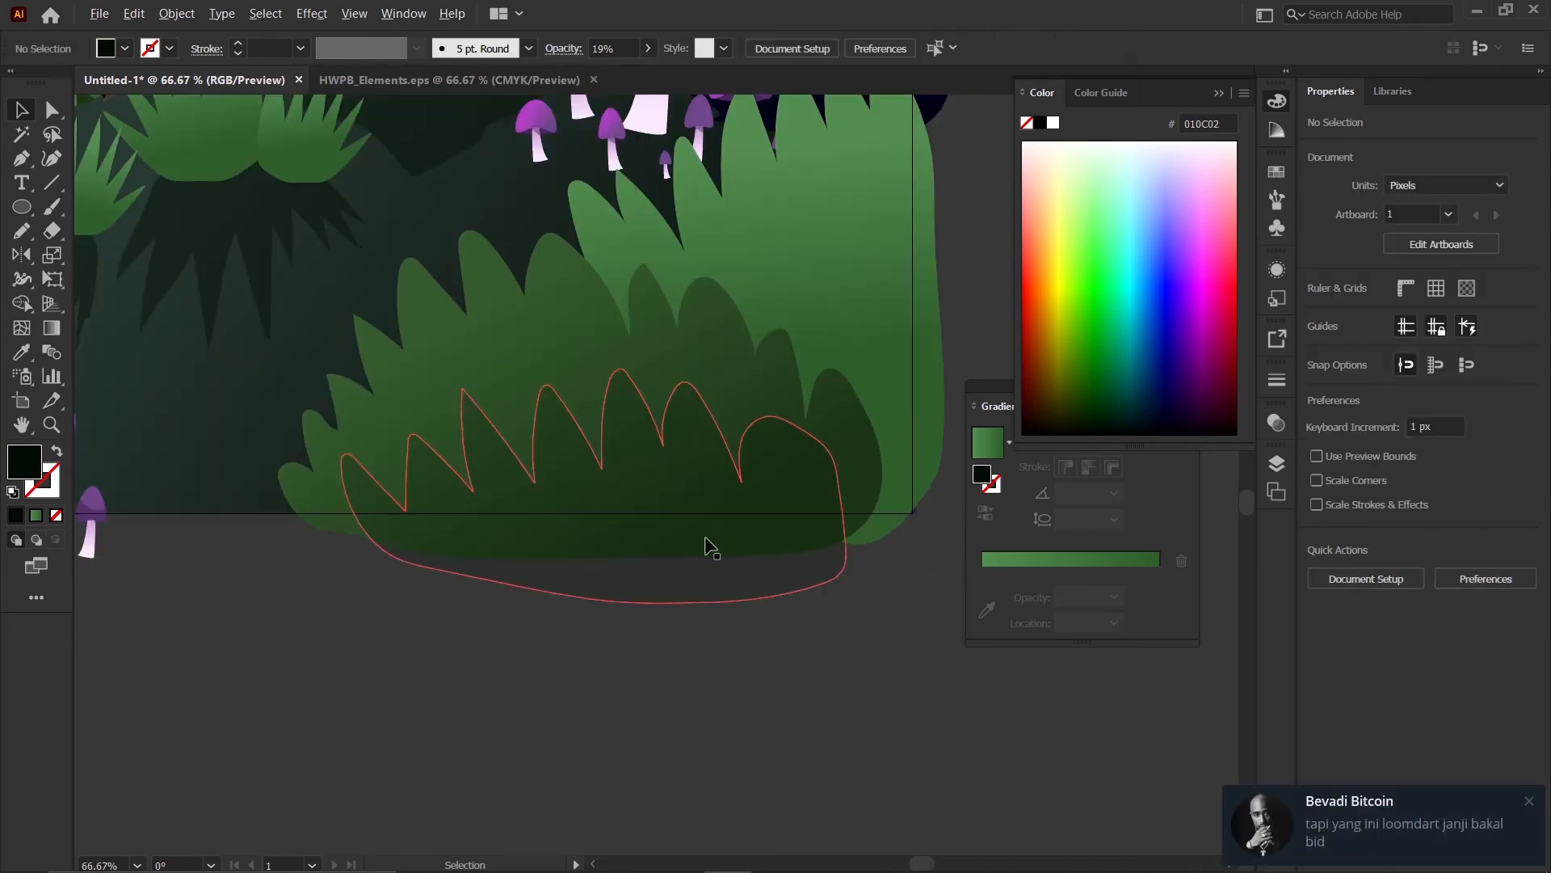
- Trim away the part of the jagged shadow that extends below the dark green foreground bush
shift+click(606, 356)
key(shift+m)
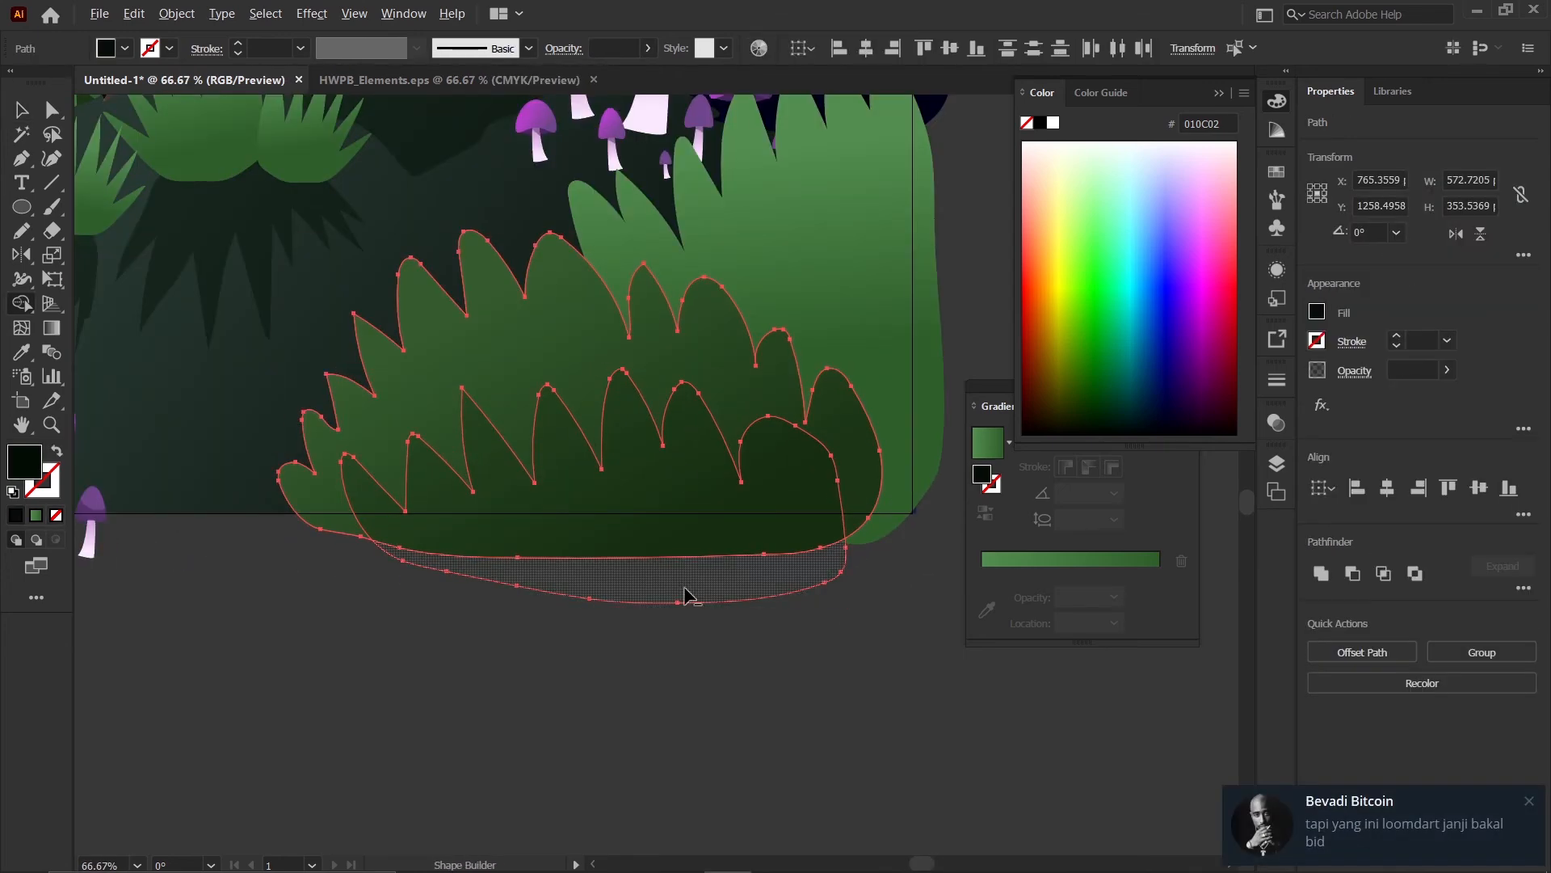
alt+click(683, 585)
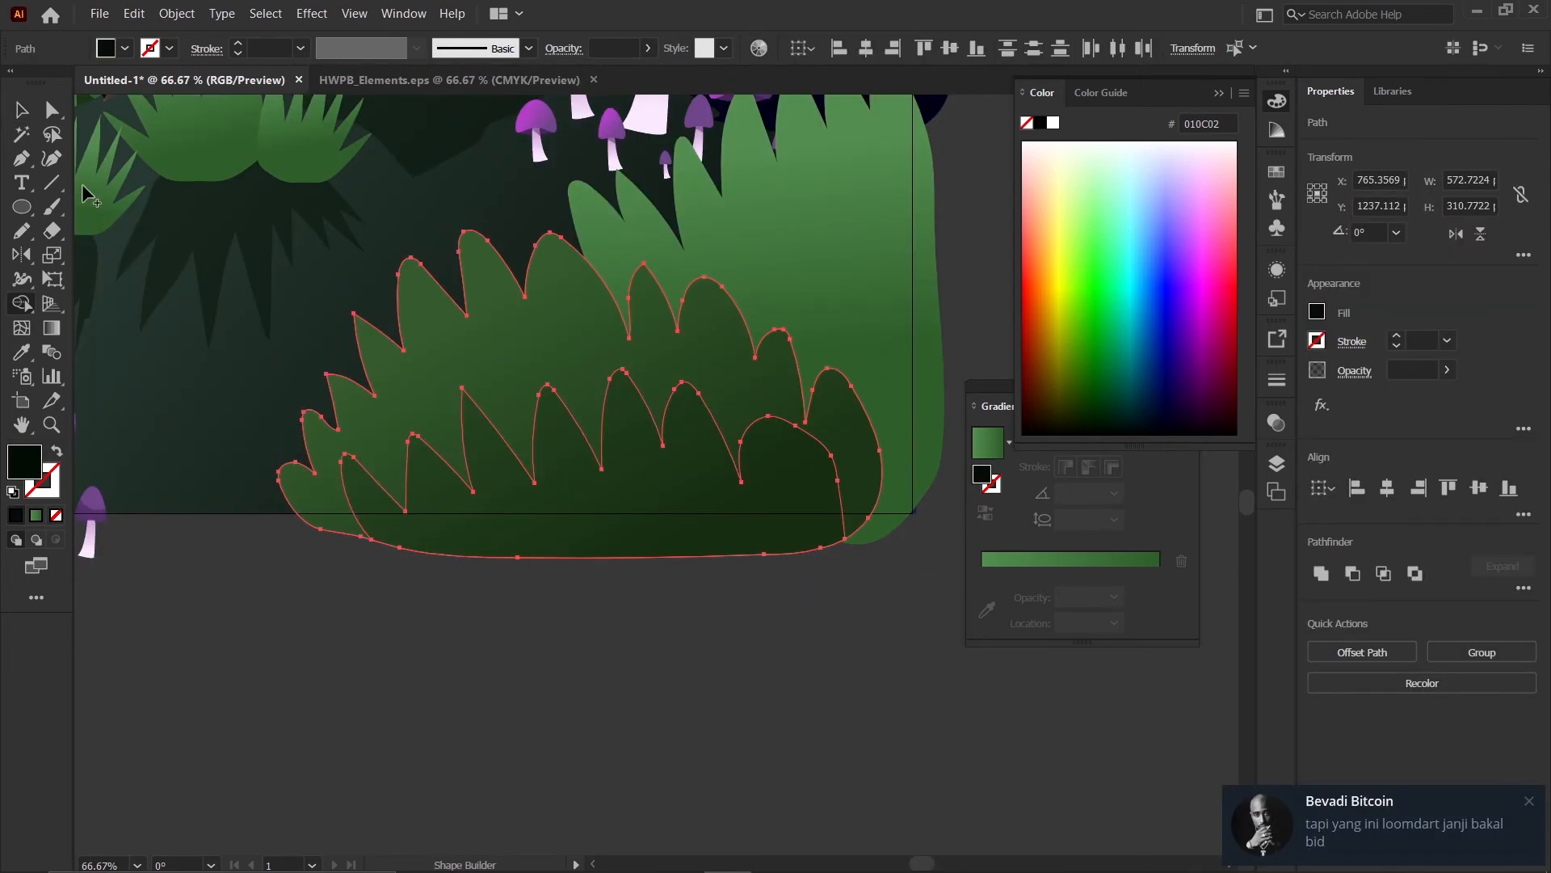
key(v)
scroll(598, 614, down, 2)
click(682, 492)
- Draw a freehand jagged shape, about 363 × 311 px, over the light green bush and give it the 010C02, 19% opacity shadow appearance
key(n)
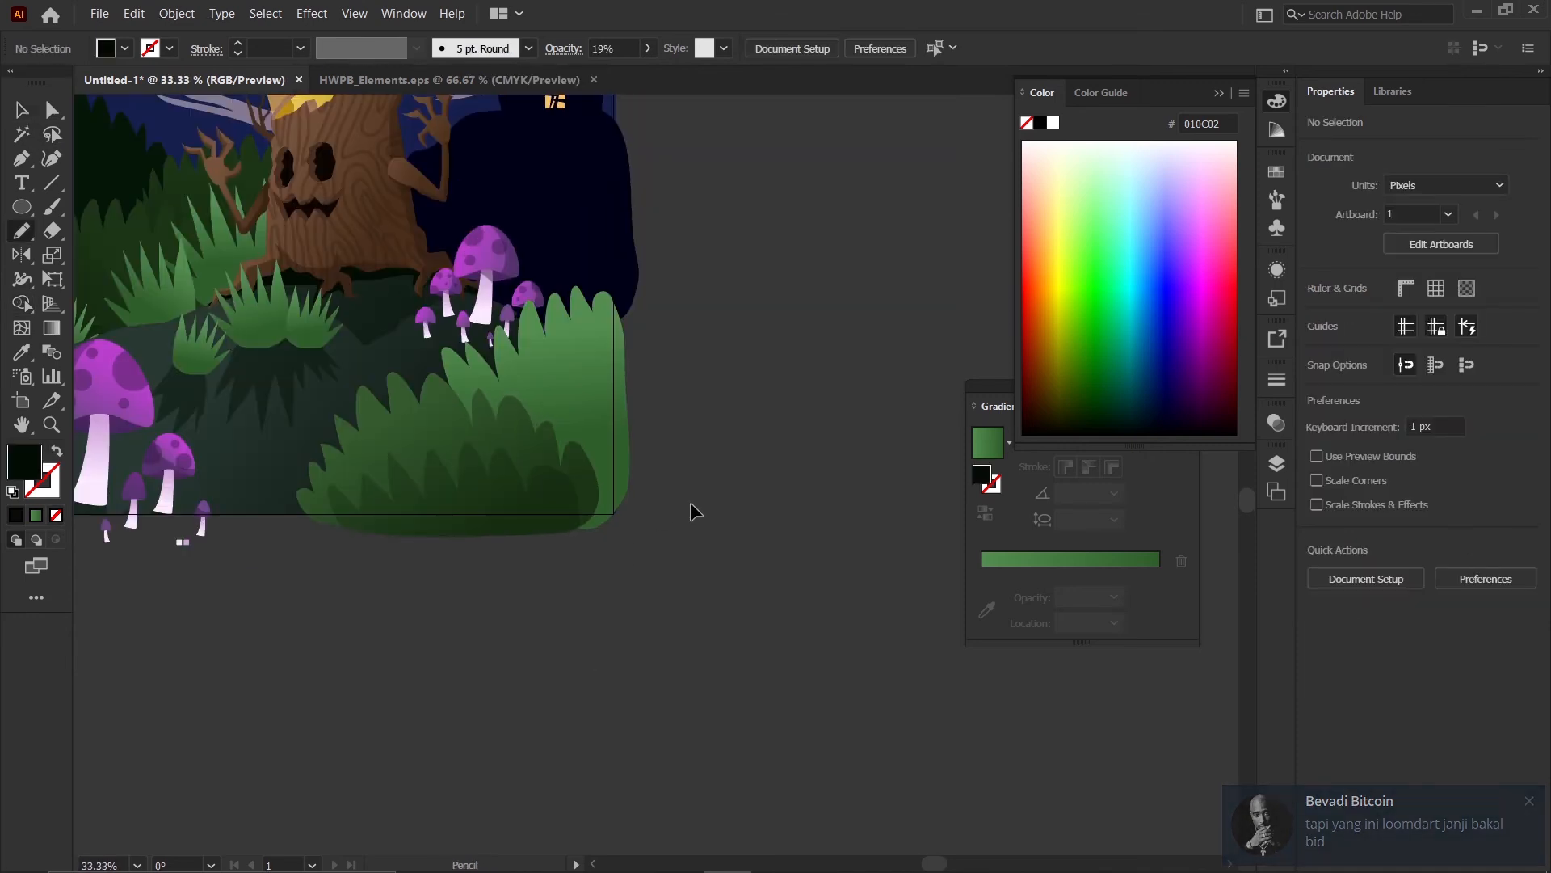
scroll(486, 374, up, 3)
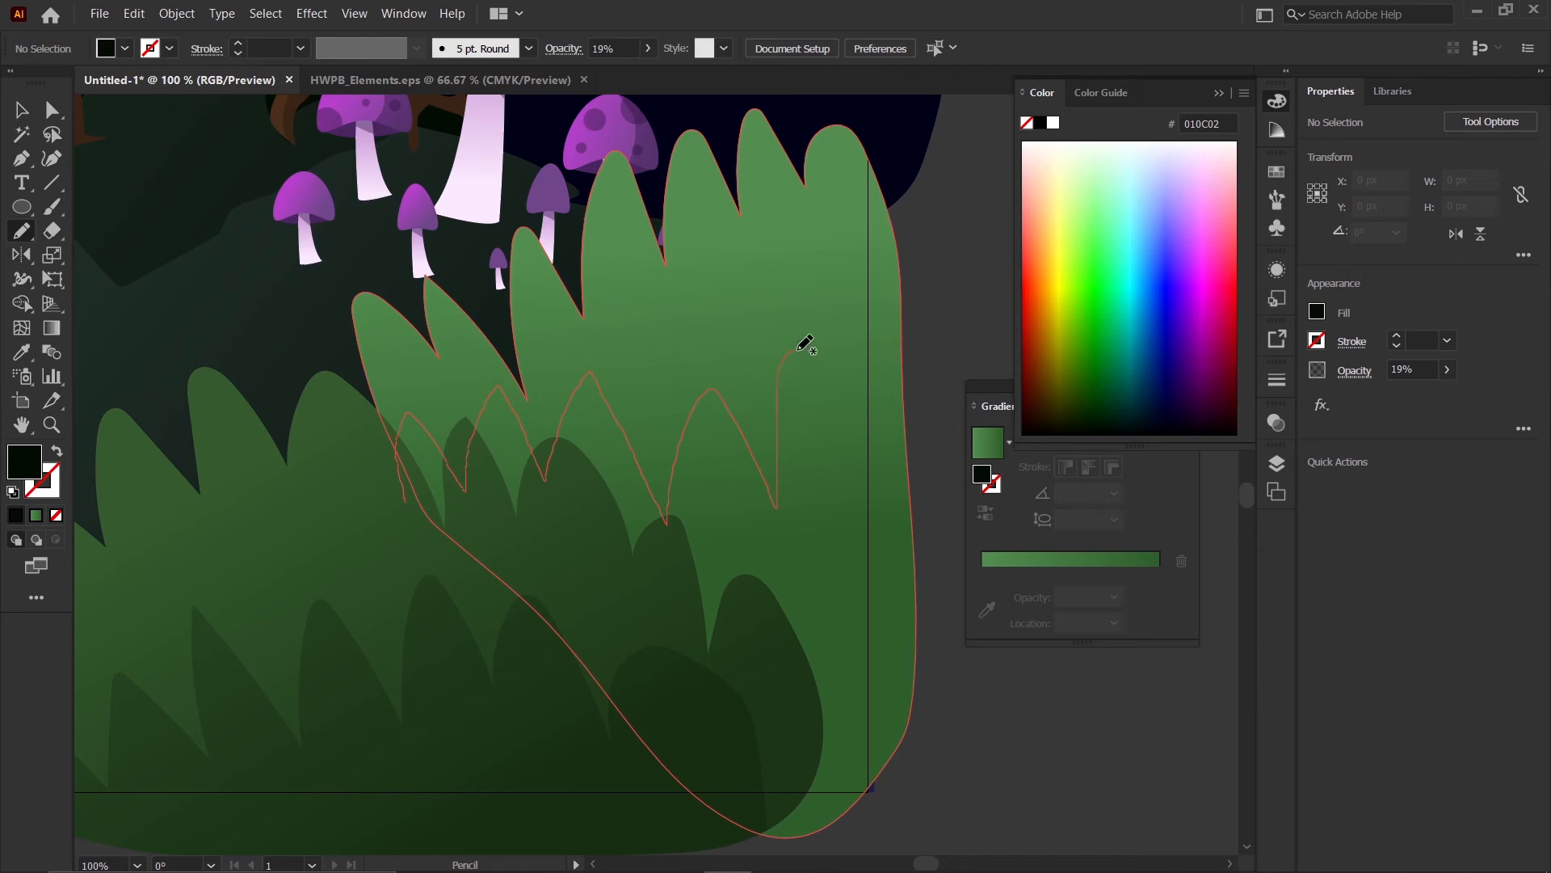
mouse_move(895, 833)
mouse_down()
mouse_move(733, 827)
mouse_move(530, 681)
mouse_up()
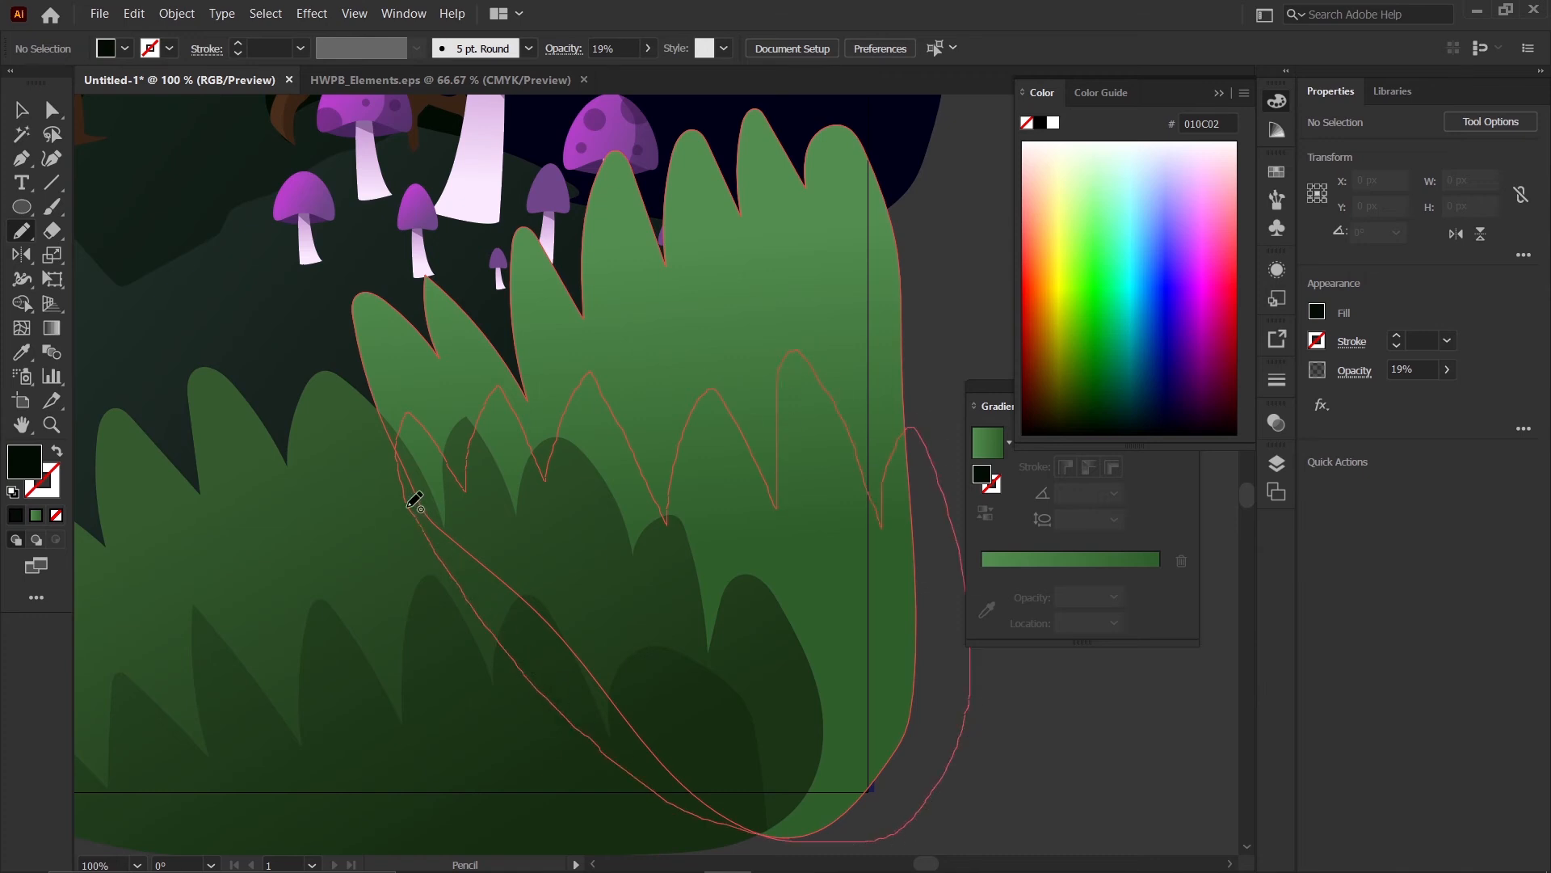
drag(410, 507, 412, 510)
scroll(538, 475, down, 1)
key(i)
click(523, 654)
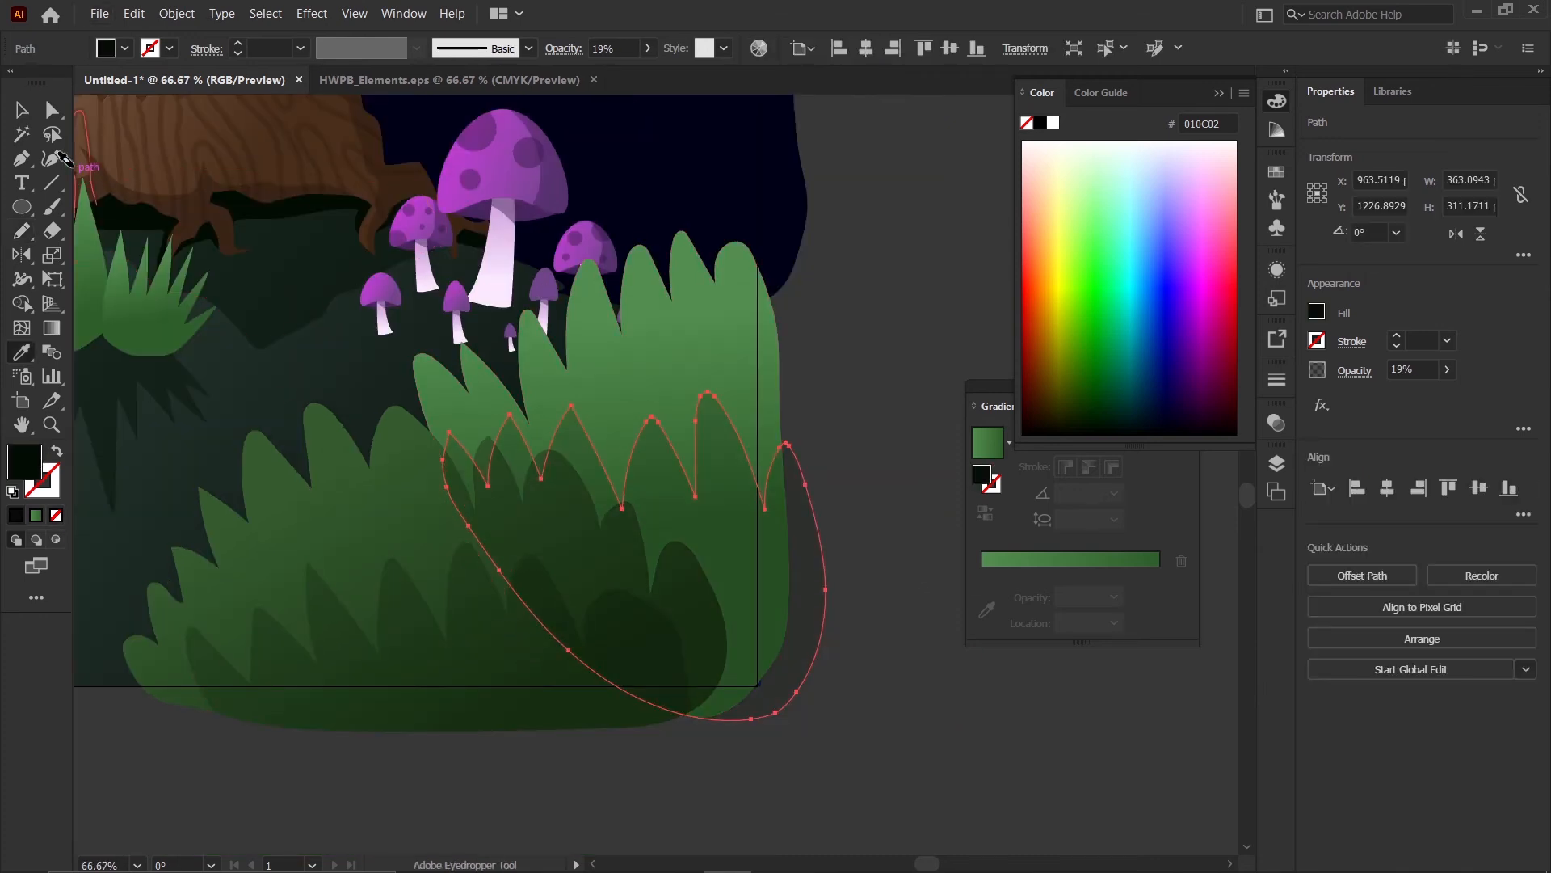
- Restack the new jagged shadow directly in front of the light green bush, behind the dark green one
click(22, 110)
scroll(557, 373, down, 1)
click(776, 613)
scroll(741, 573, up, 1)
click(711, 548)
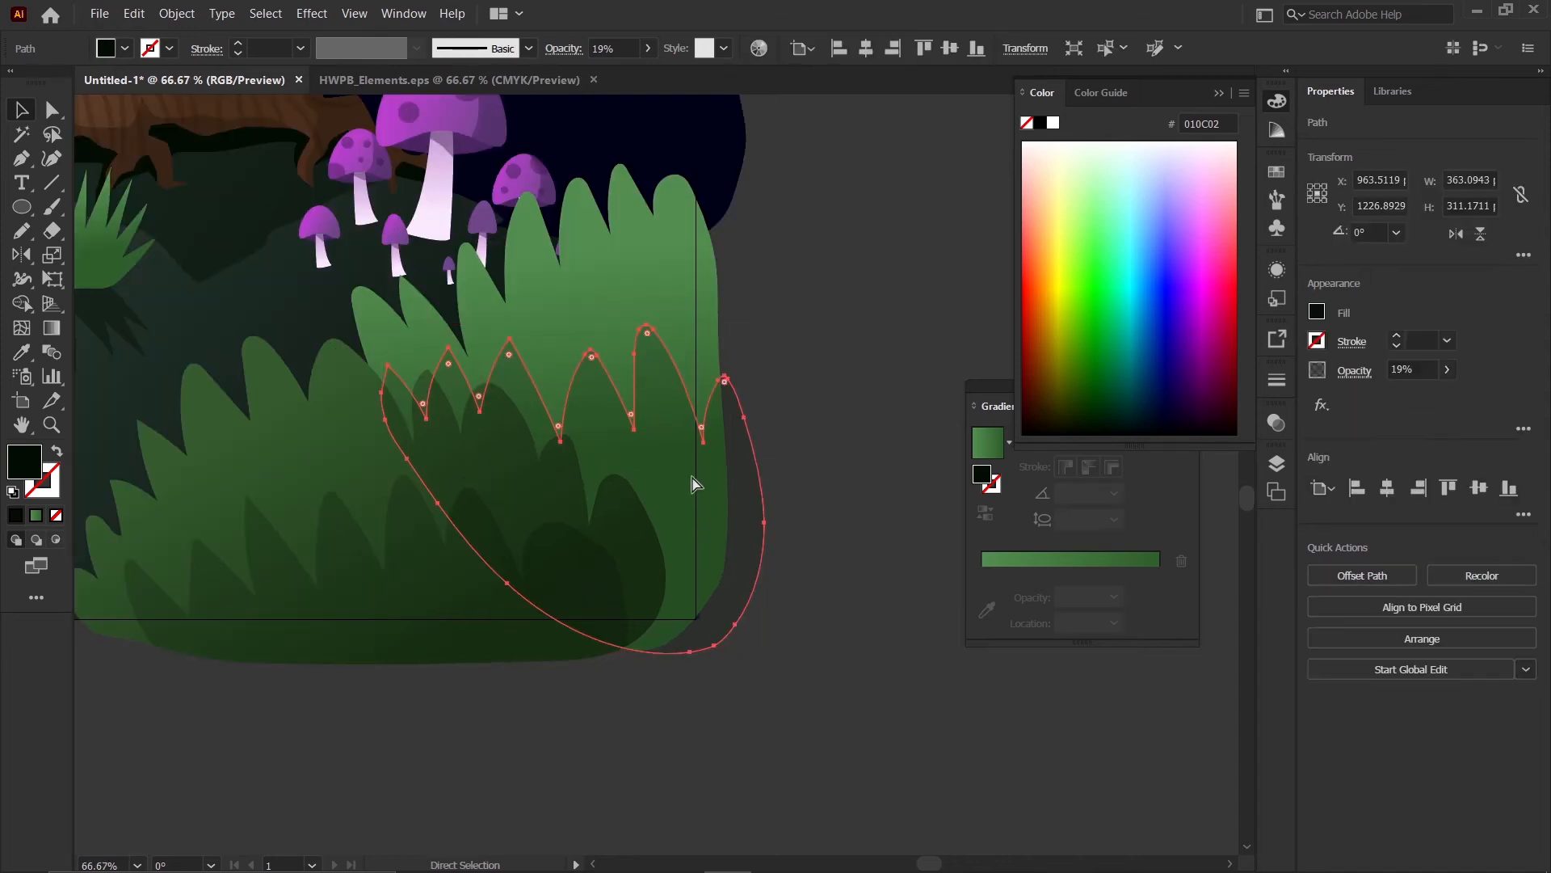
key(ctrl+x)
click(667, 395)
key(ctrl+f)
- Trim away the parts of the shadow that fall outside the light green bush
shift+click(658, 294)
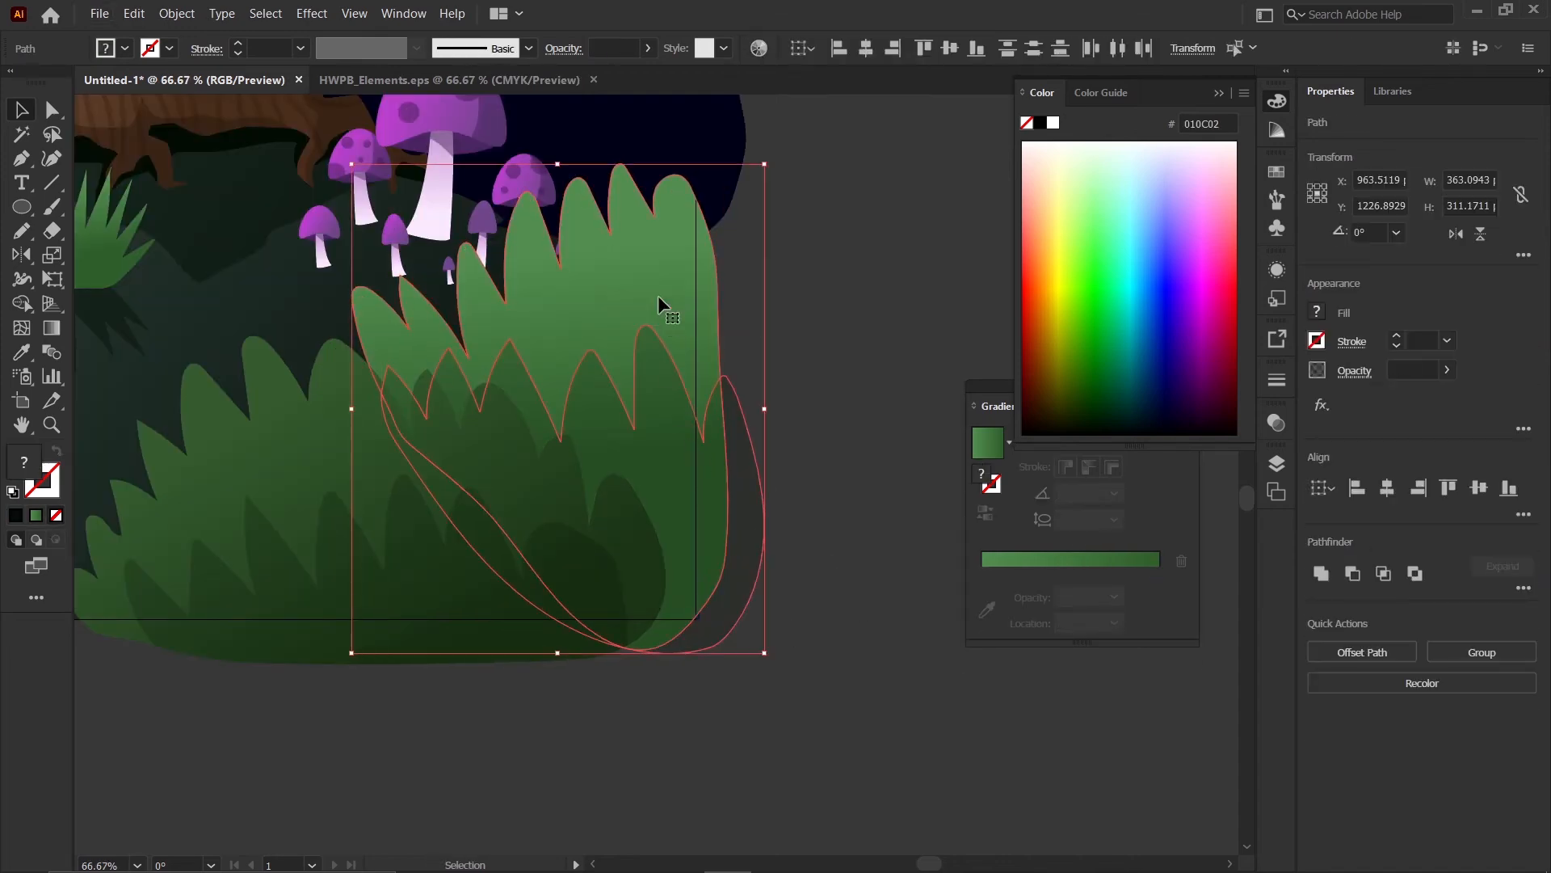
key(shift+m)
alt+click(710, 630)
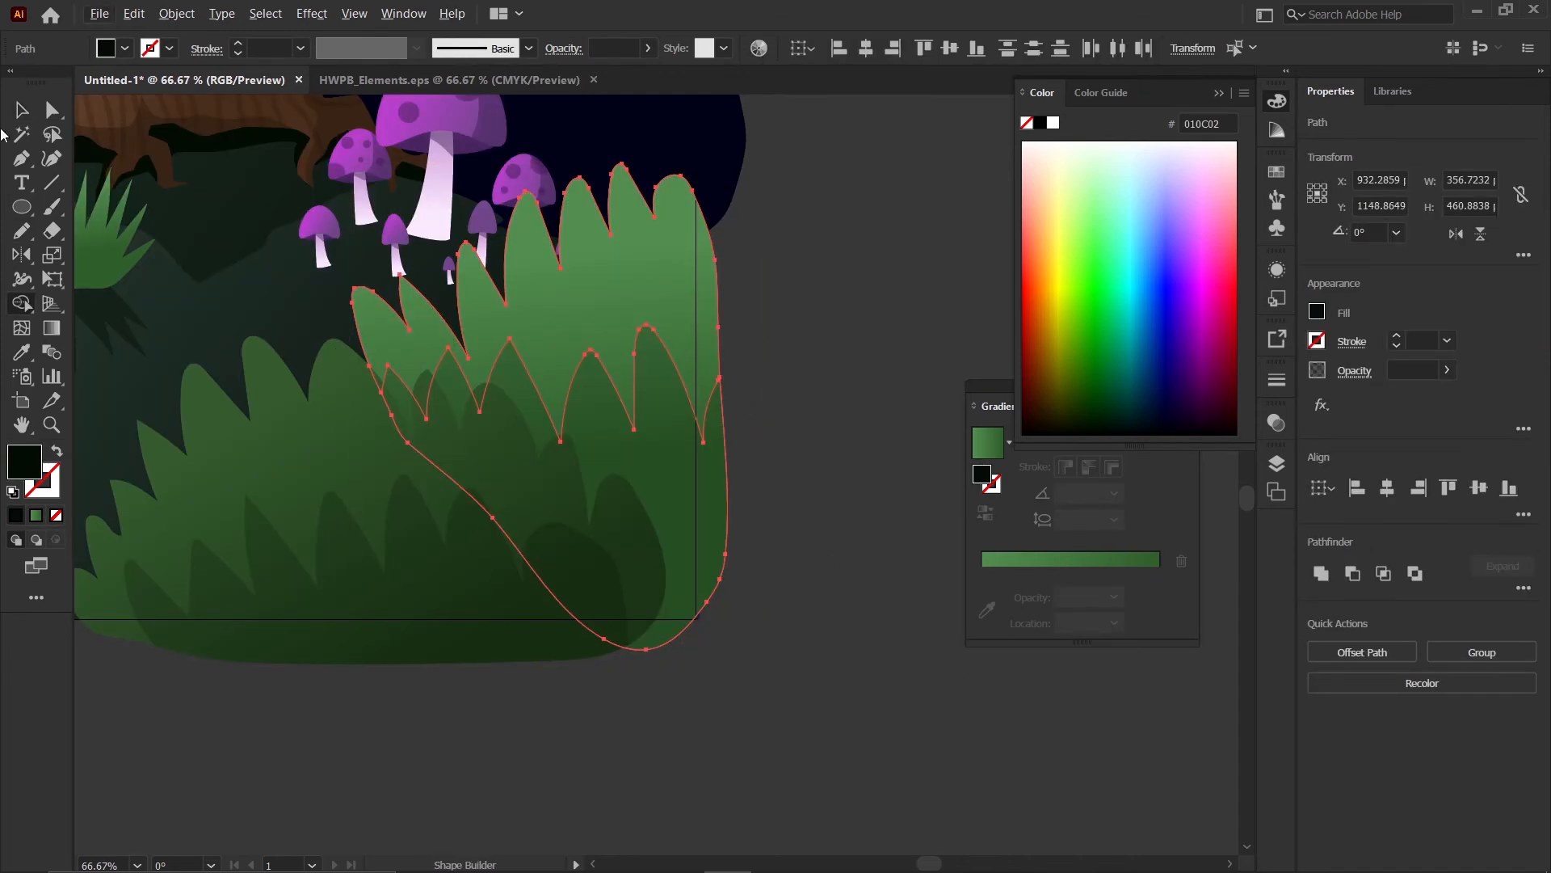
key(v)
scroll(583, 451, down, 2)
click(735, 583)
scroll(732, 574, down, 1)
scroll(732, 575, up, 1)
scroll(733, 572, down, 1)
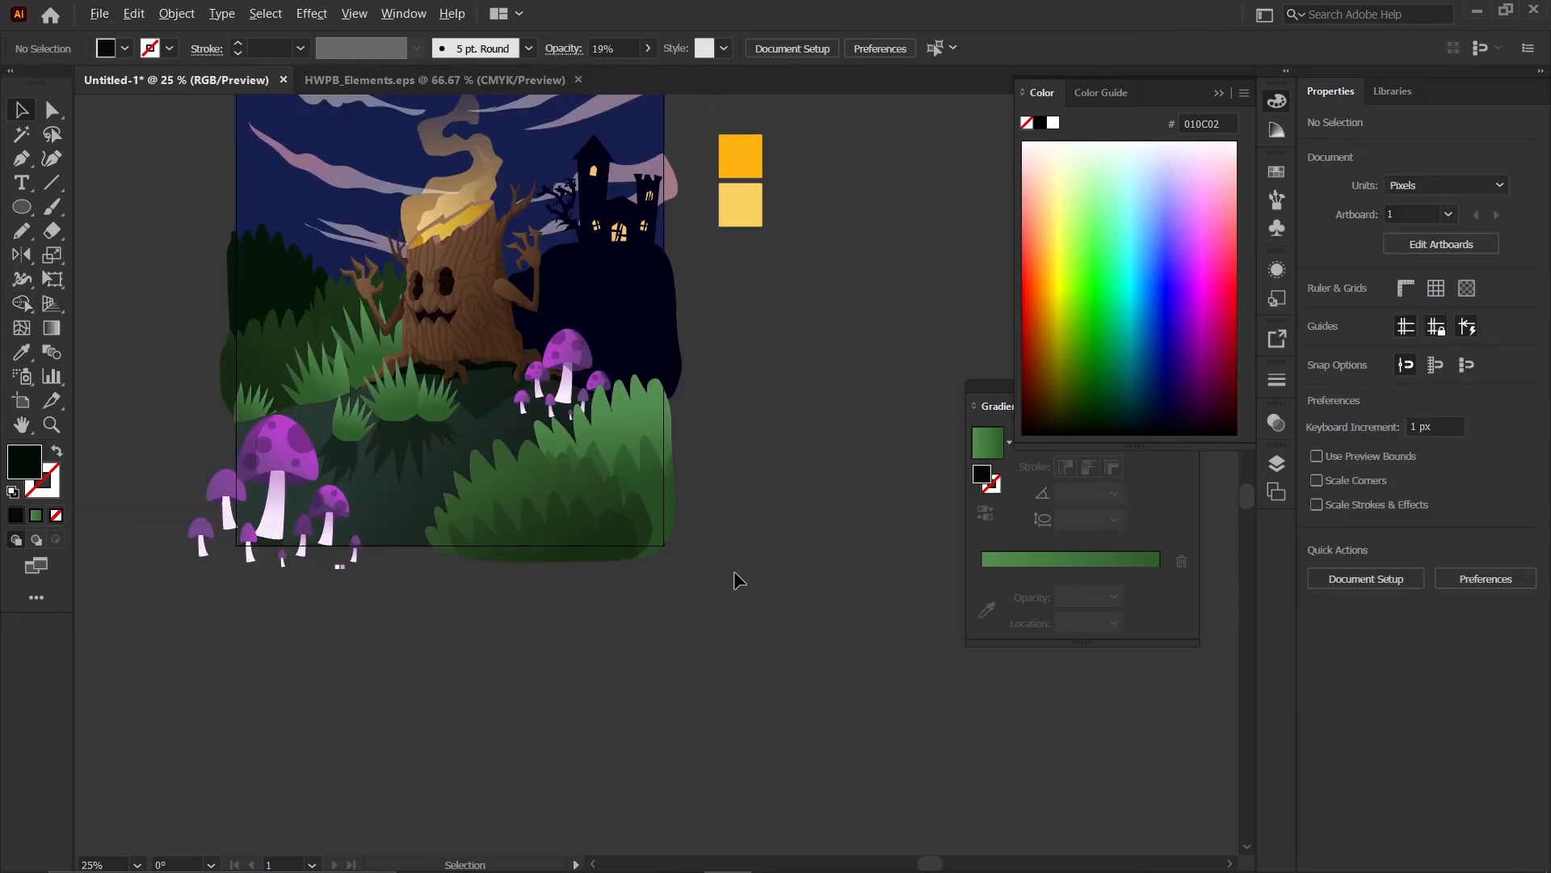
scroll(732, 572, down, 1)
scroll(543, 441, up, 1)
scroll(394, 425, up, 2)
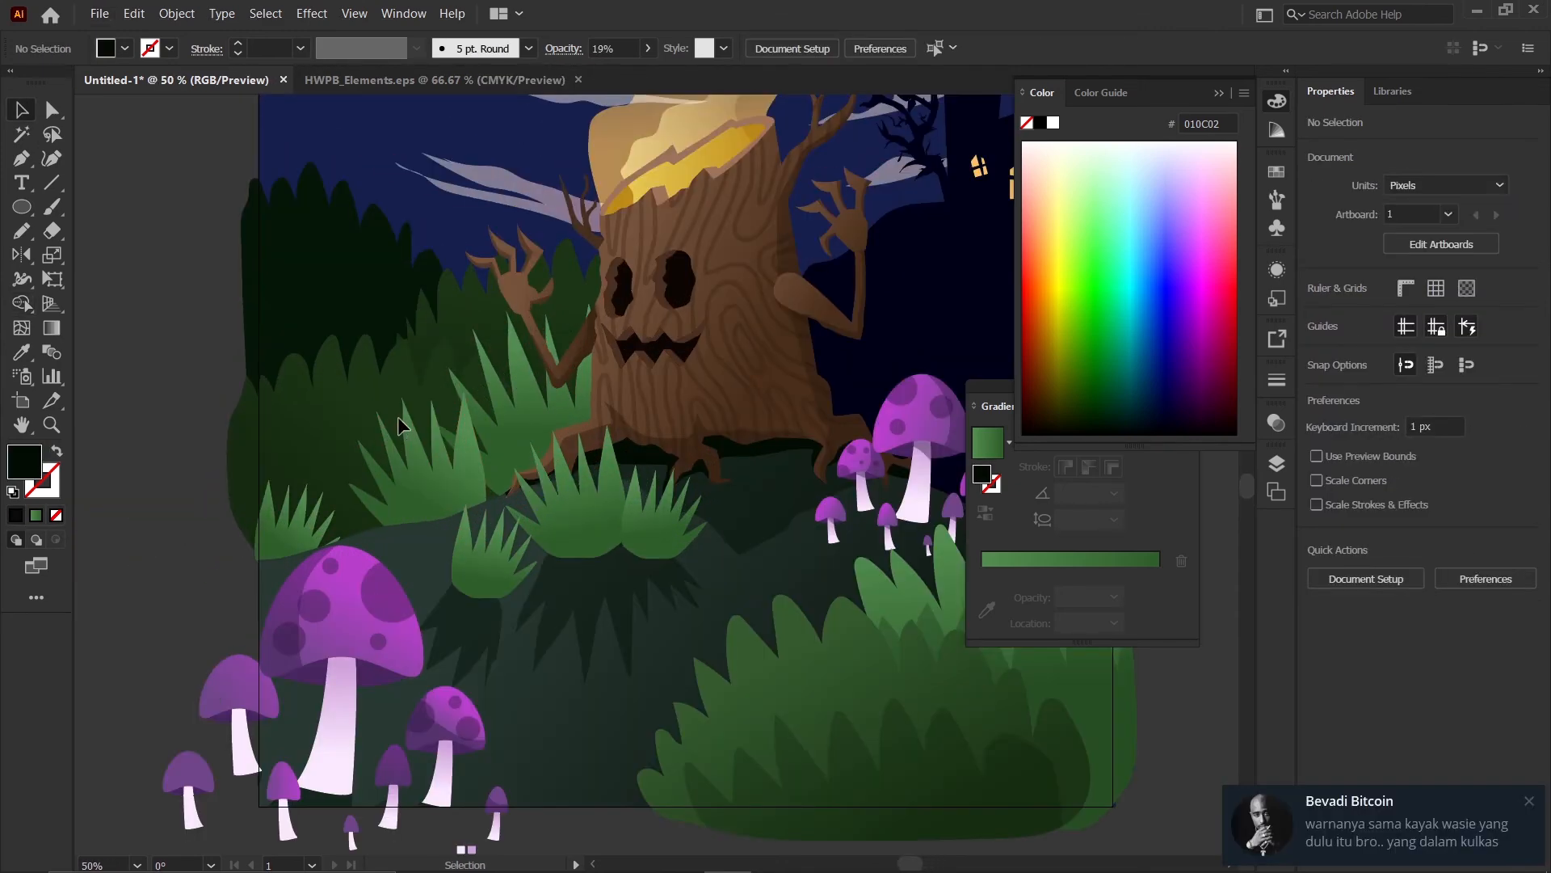
key(n)
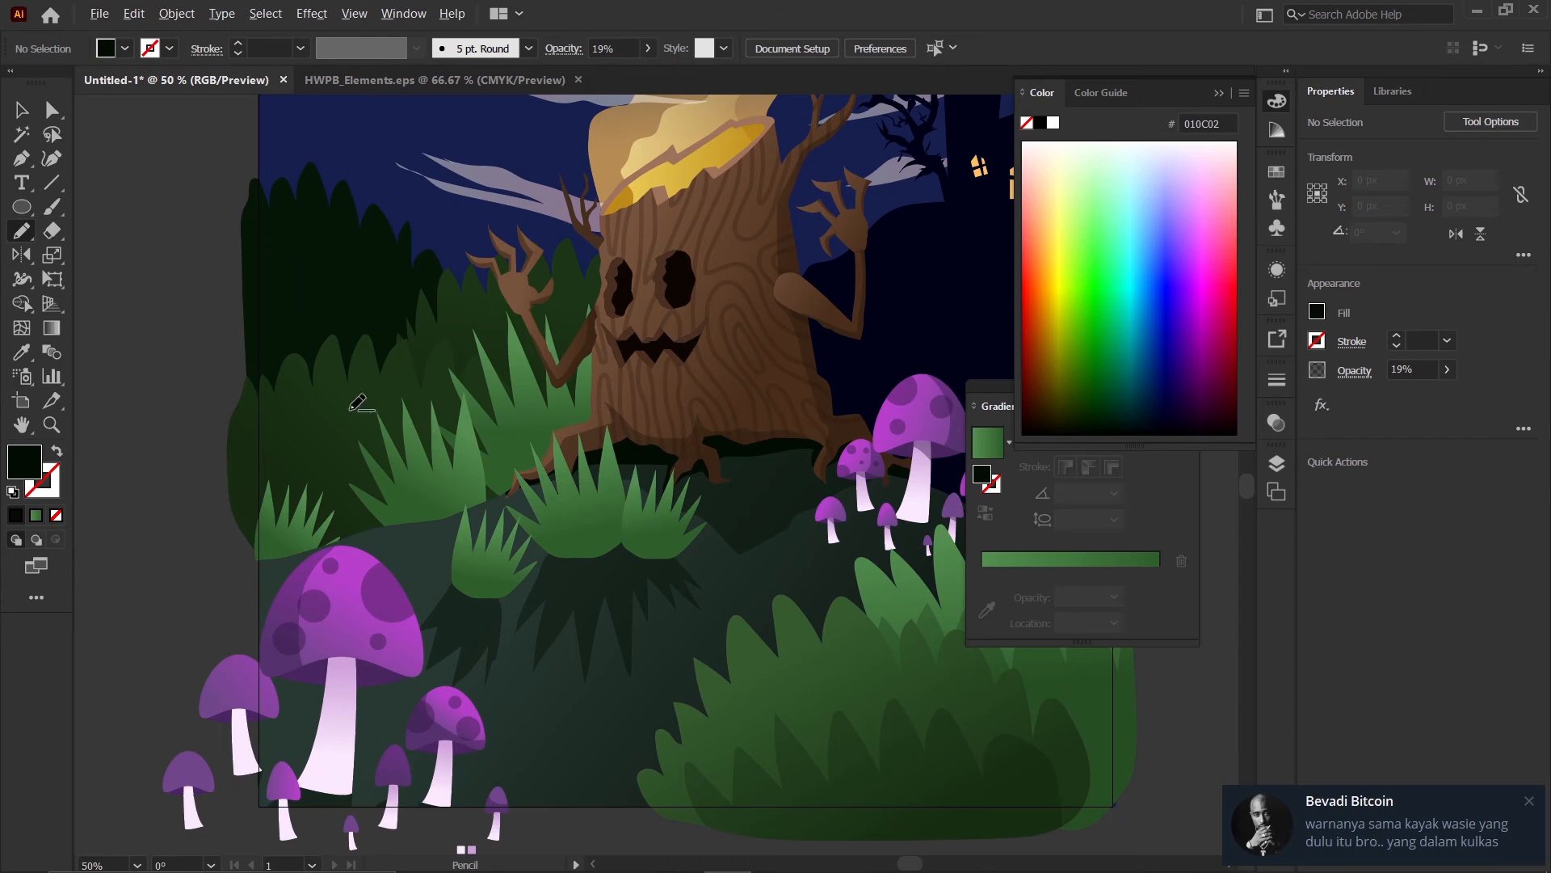
scroll(634, 622, up, 1)
scroll(496, 449, down, 1)
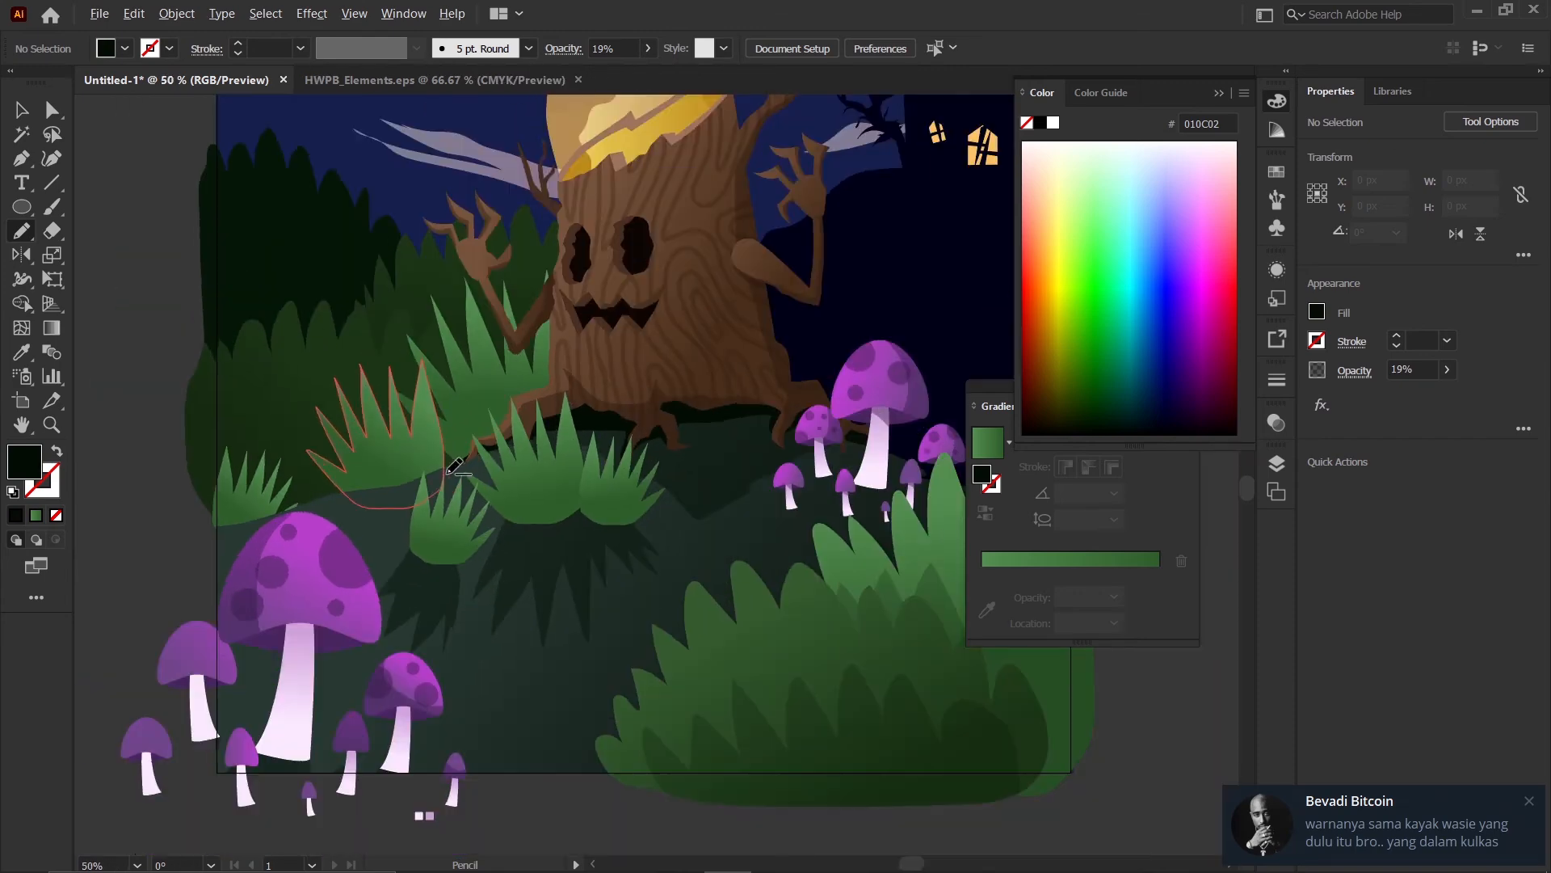
scroll(371, 460, up, 2)
scroll(371, 460, down, 1)
scroll(226, 492, up, 2)
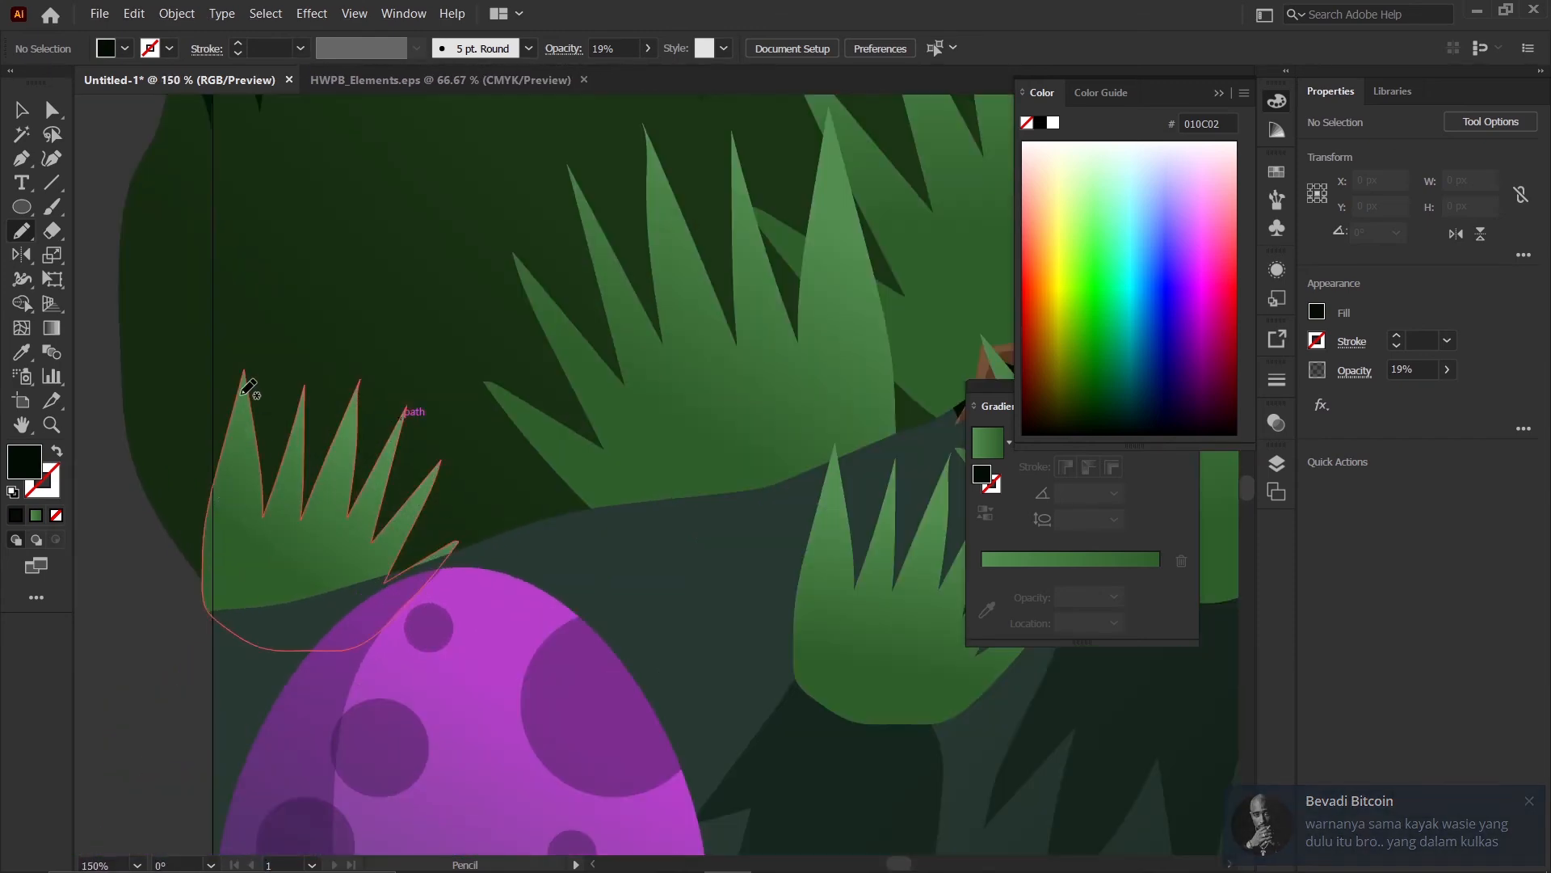
mouse_move(244, 387)
mouse_down()
mouse_move(261, 478)
mouse_move(246, 389)
mouse_up()
key(ctrl+z)
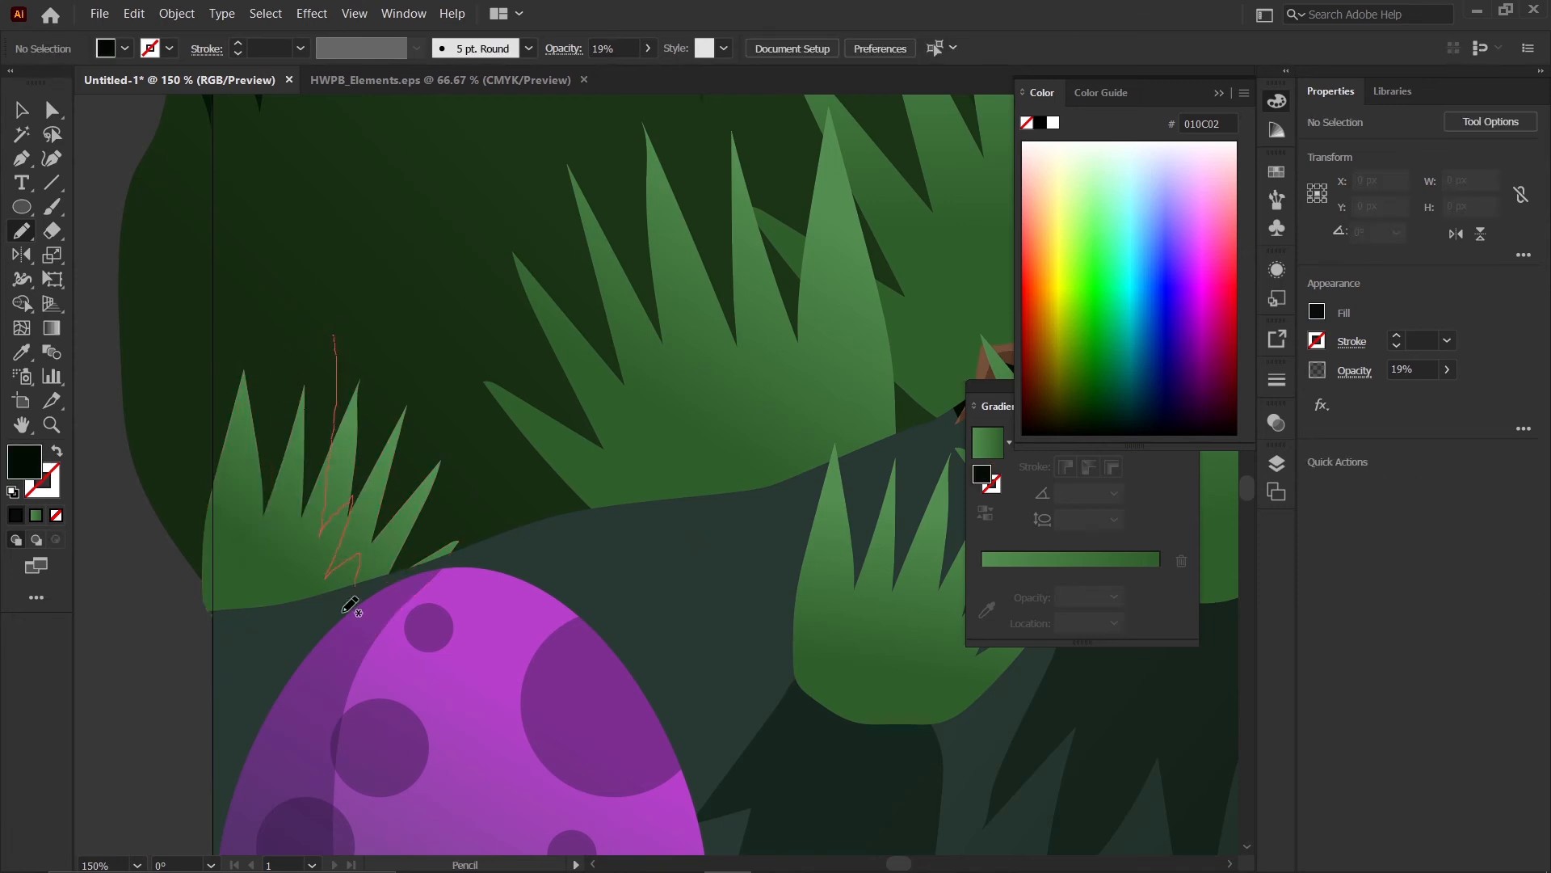
- Draw a freehand shape, about 95 × 150 px, over the grass clump behind the large mushroom and apply the 010C02, 40% opacity shadow appearance
drag(297, 322, 332, 337)
scroll(345, 432, down, 1)
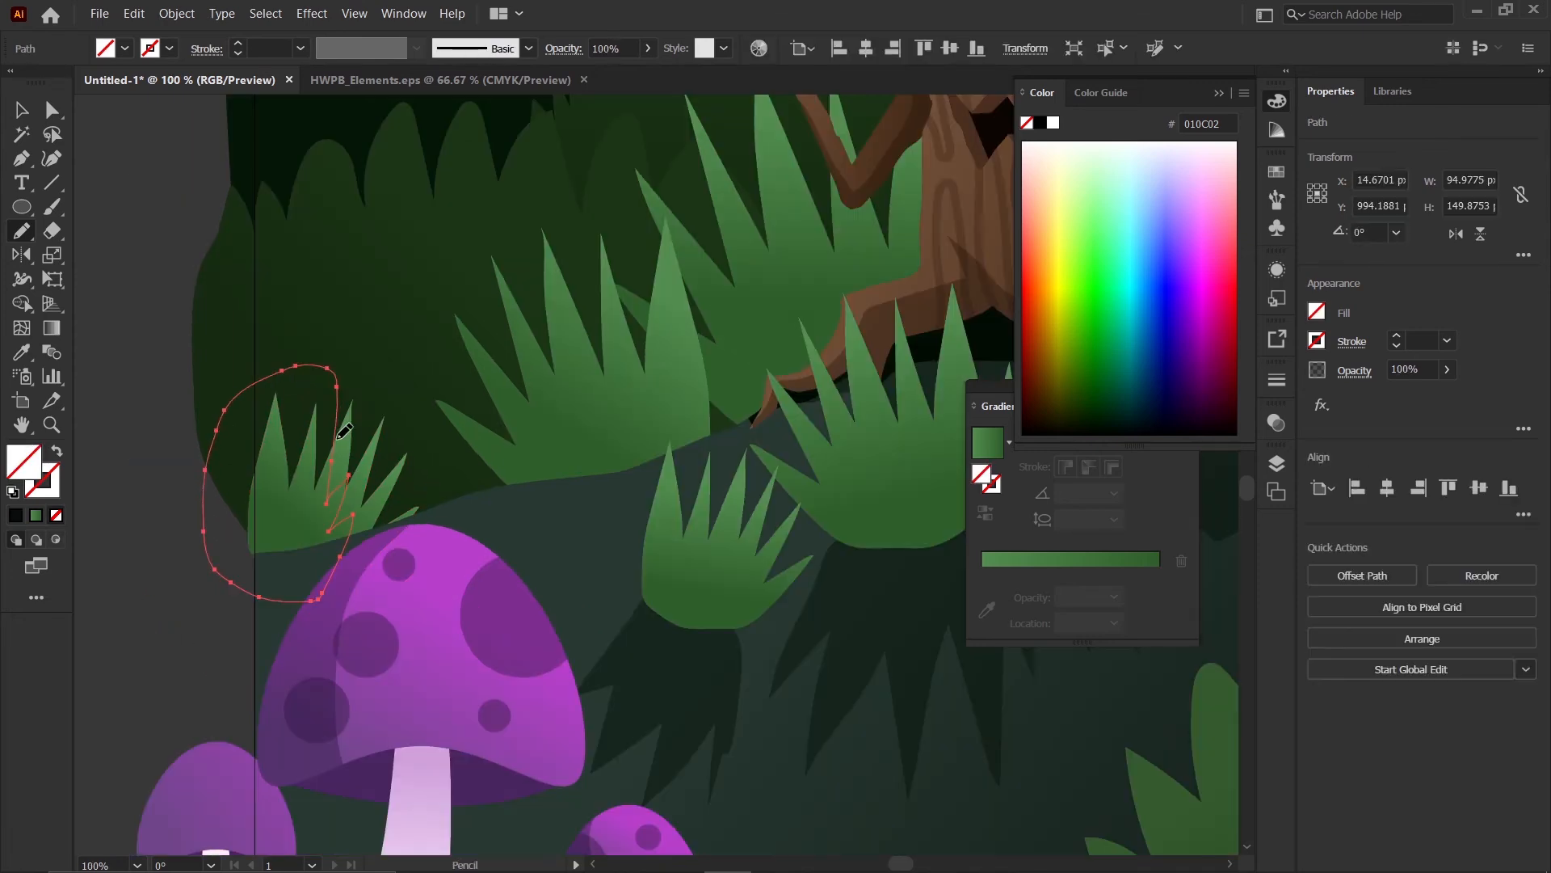
click(589, 634)
key(v)
scroll(291, 564, up, 1)
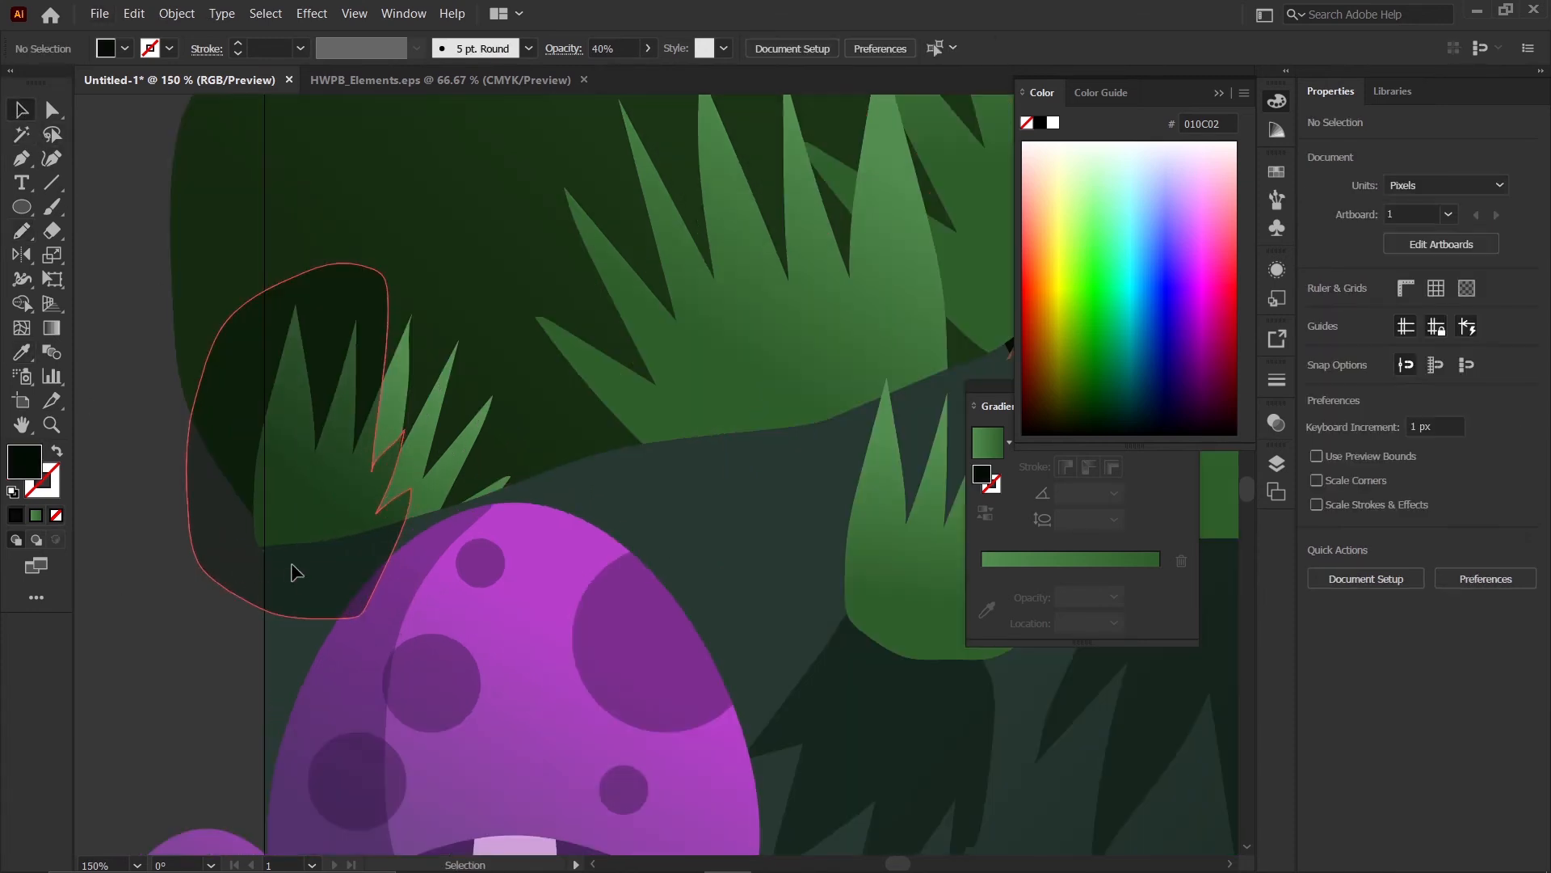
- Trim away the part of the shadow that lies outside the grass clump behind the large mushroom
shift+click(419, 463)
key(shift+m)
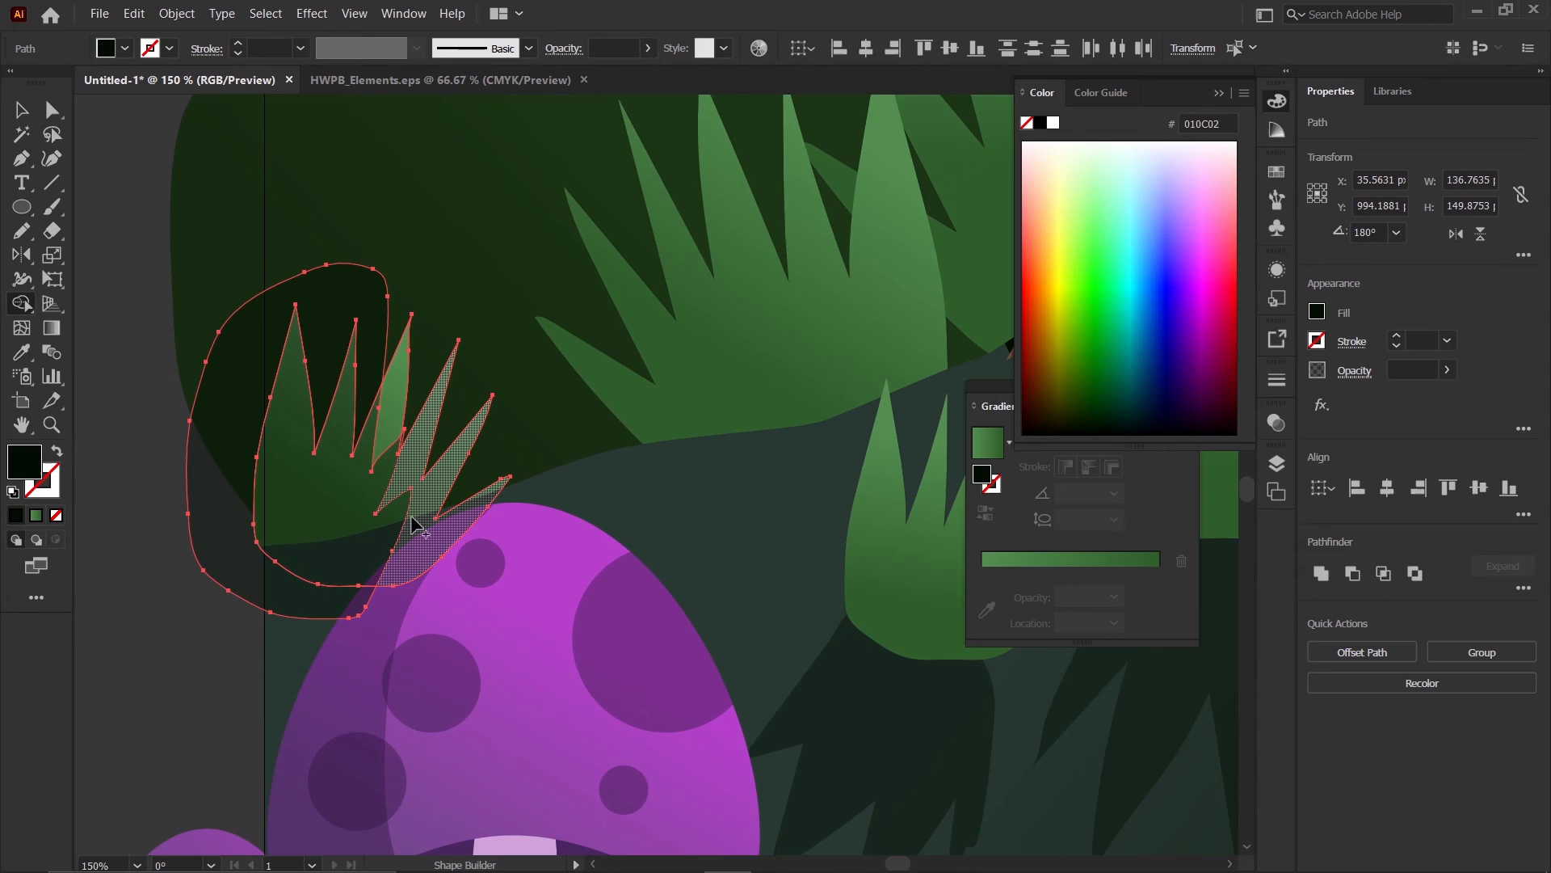
alt+click(266, 593)
click(19, 107)
click(161, 445)
scroll(171, 446, down, 2)
scroll(160, 549, up, 1)
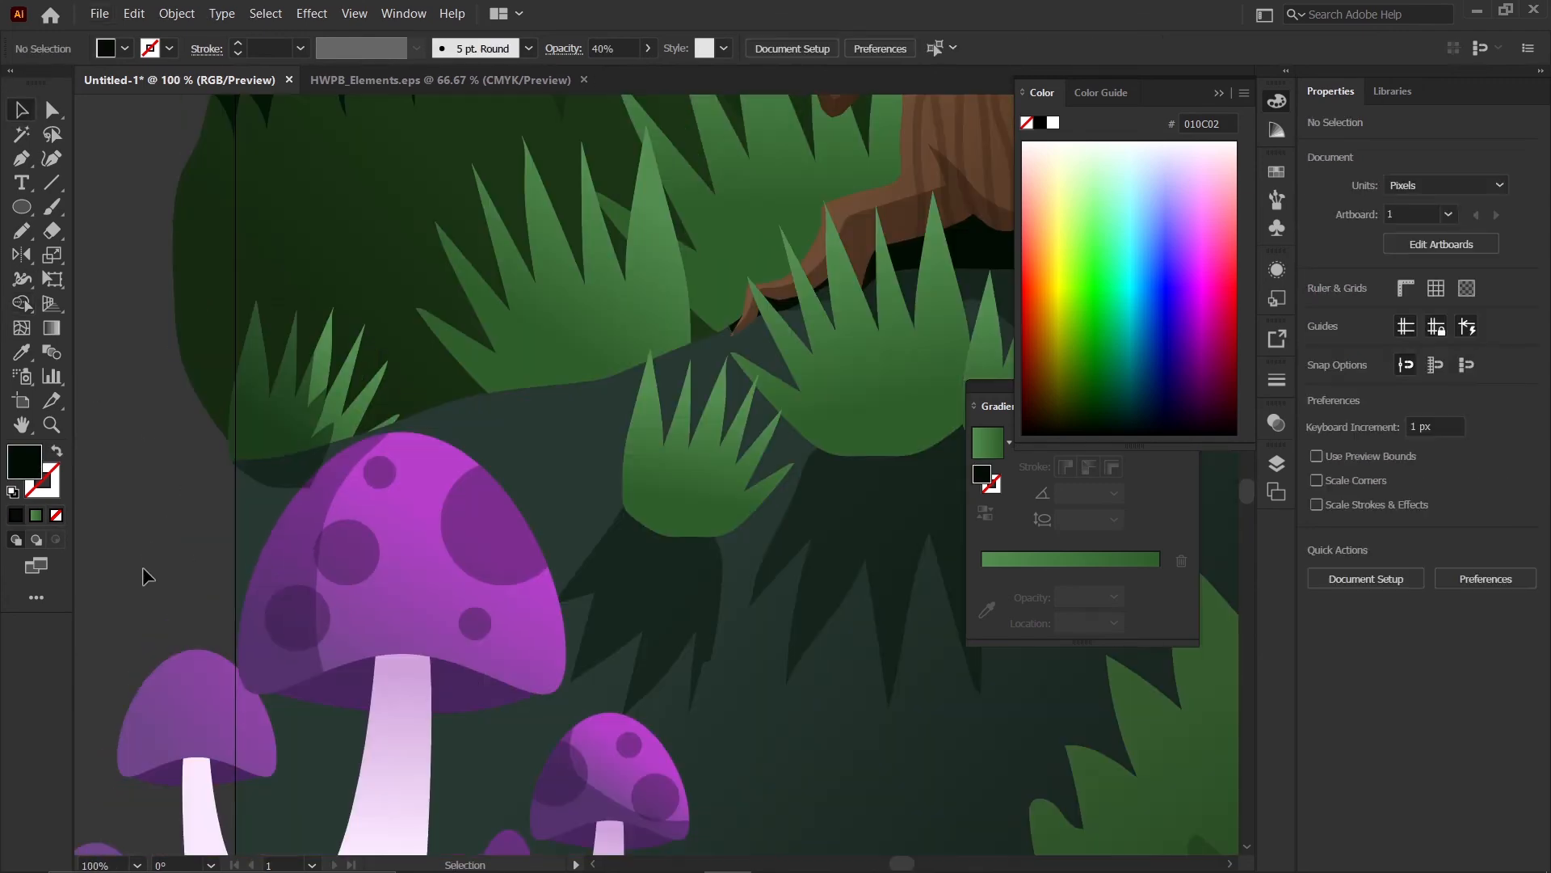
key(n)
scroll(679, 477, up, 2)
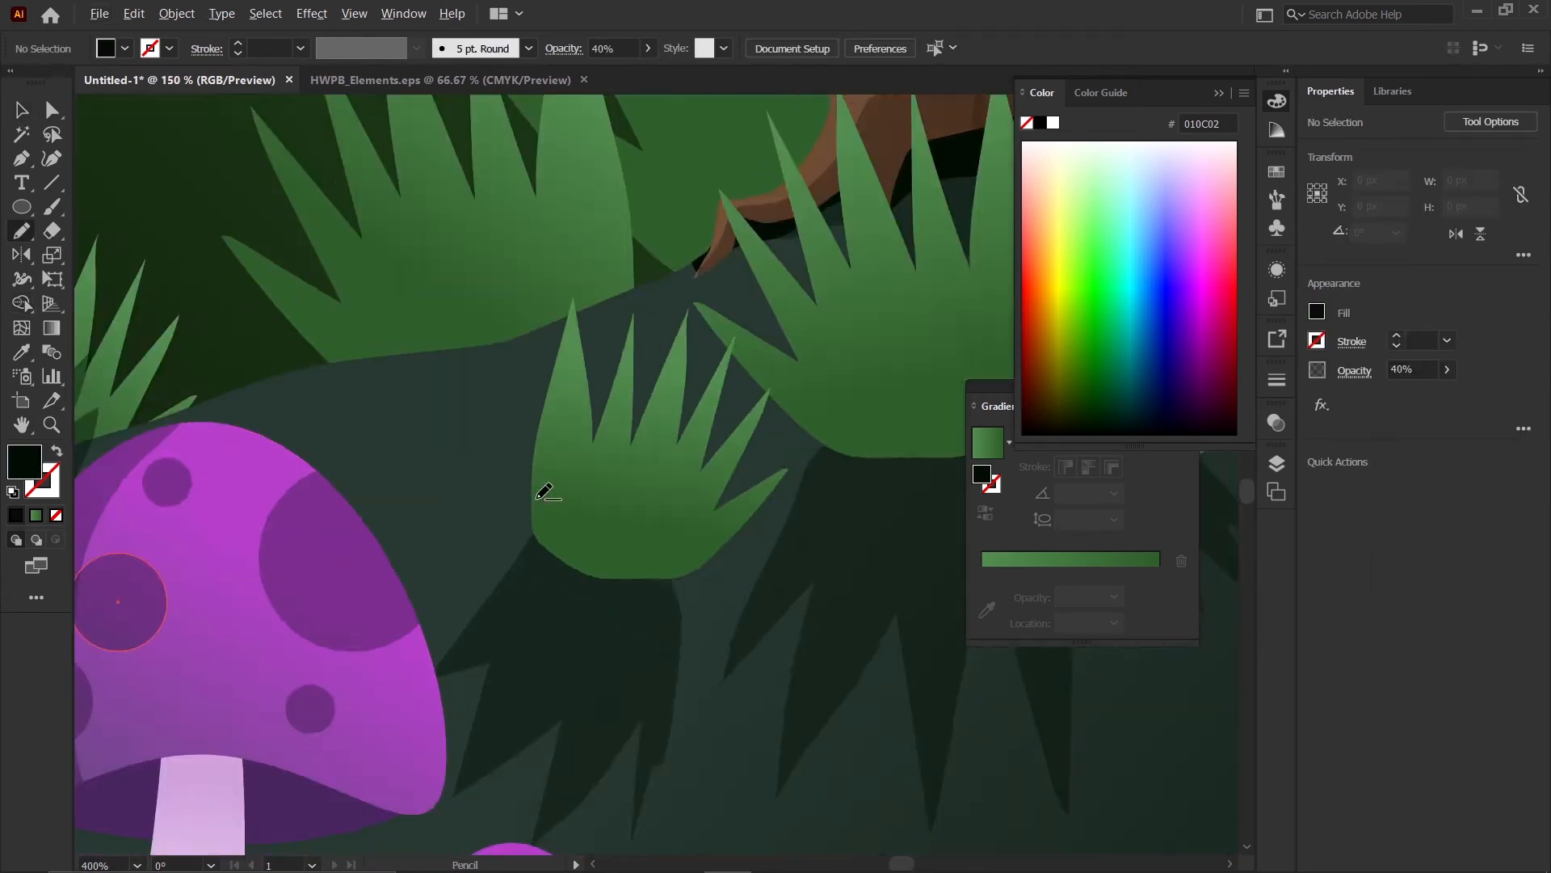
scroll(517, 476, up, 1)
scroll(374, 415, down, 1)
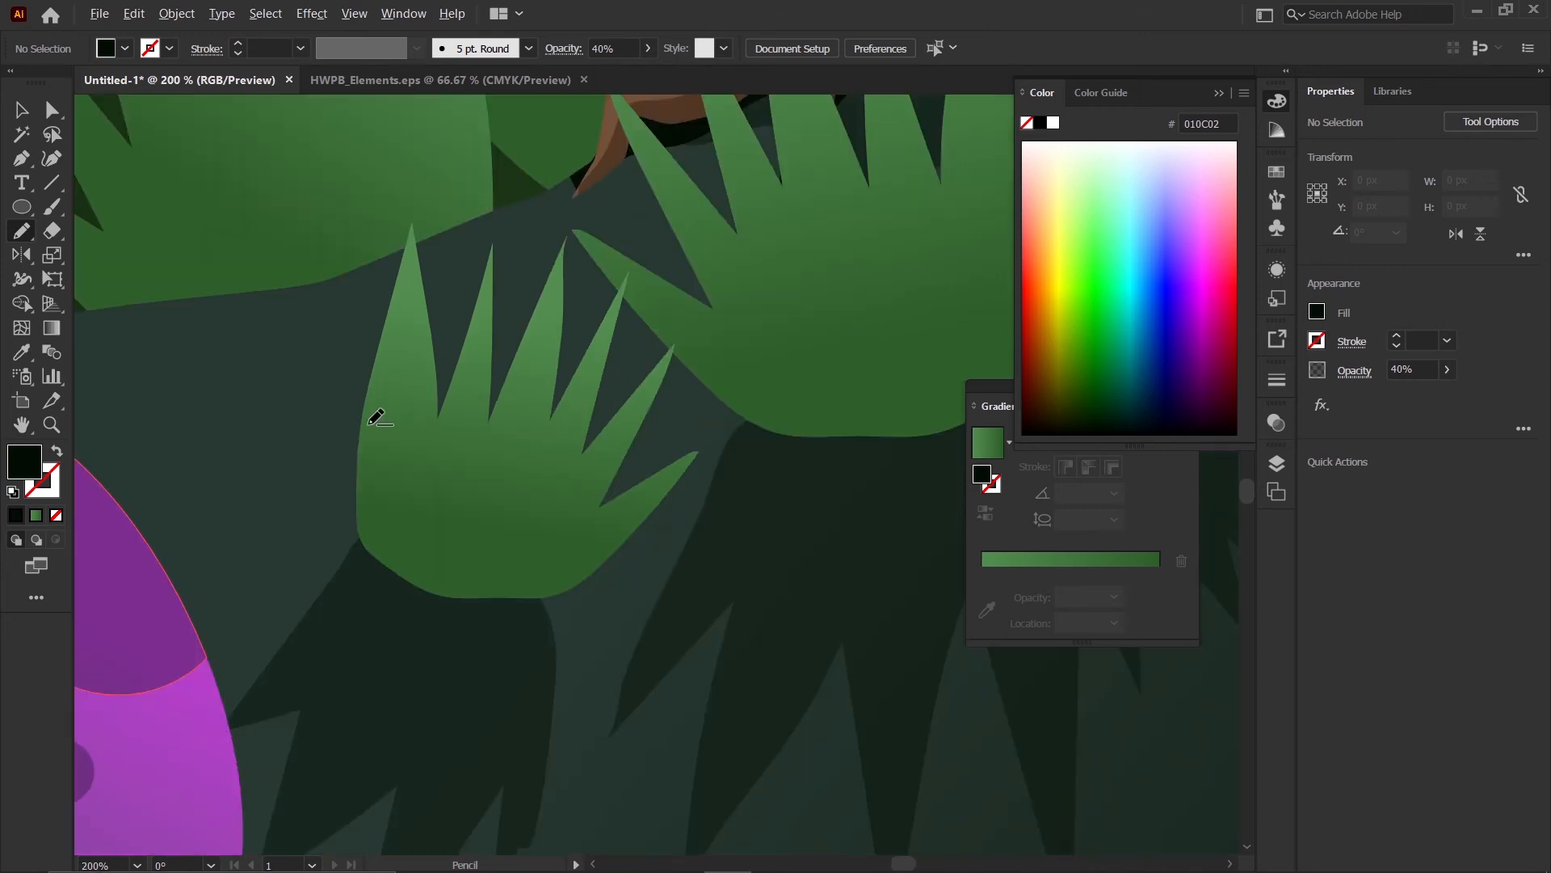
scroll(329, 466, up, 2)
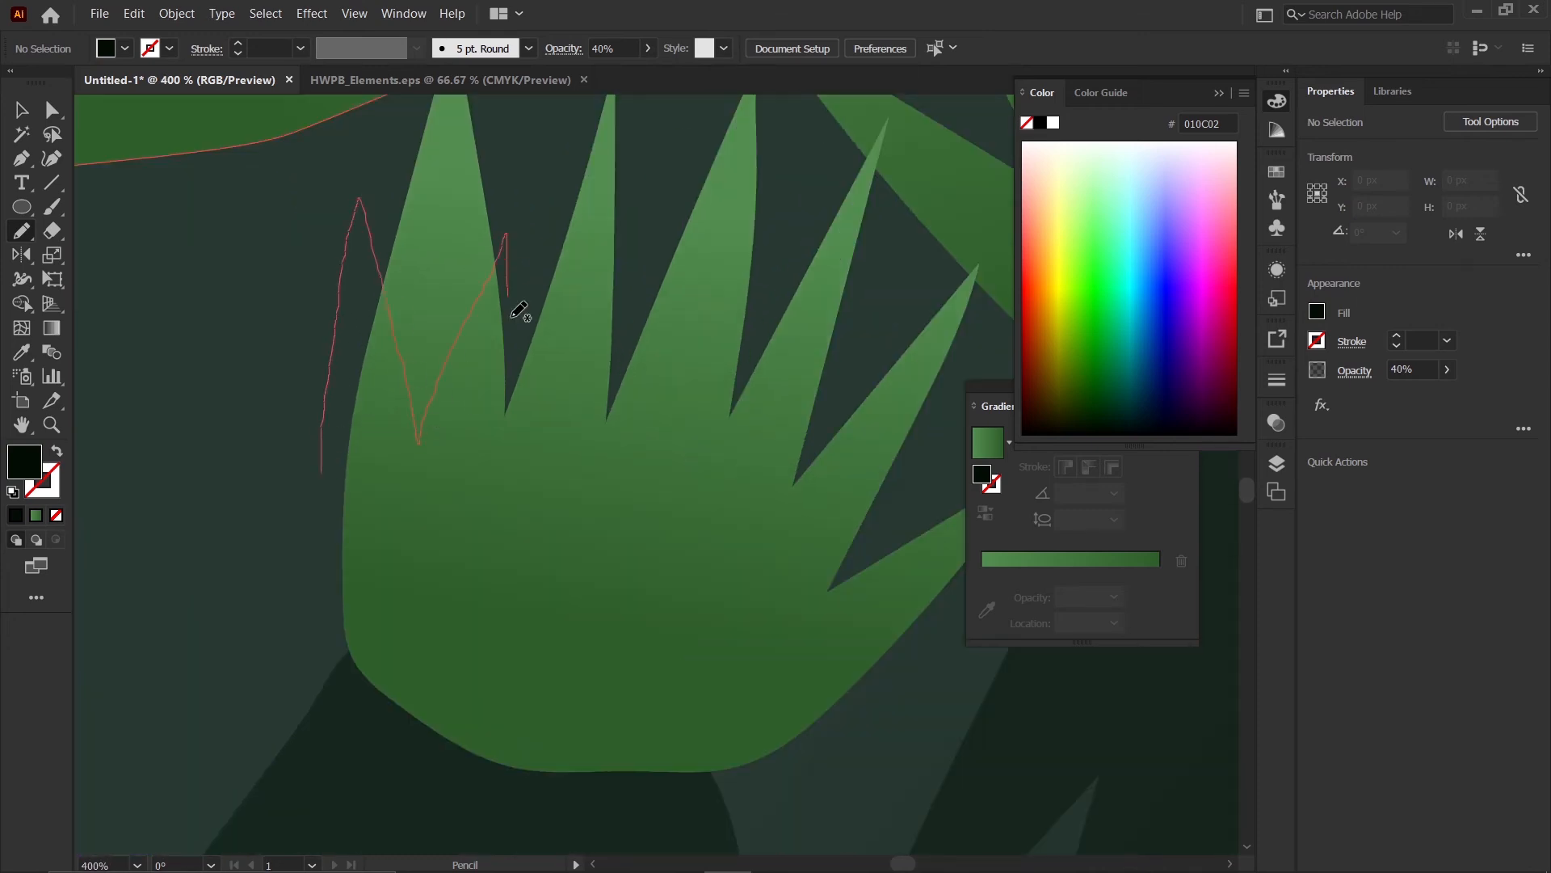
drag(570, 370, 572, 364)
key(ctrl+z)
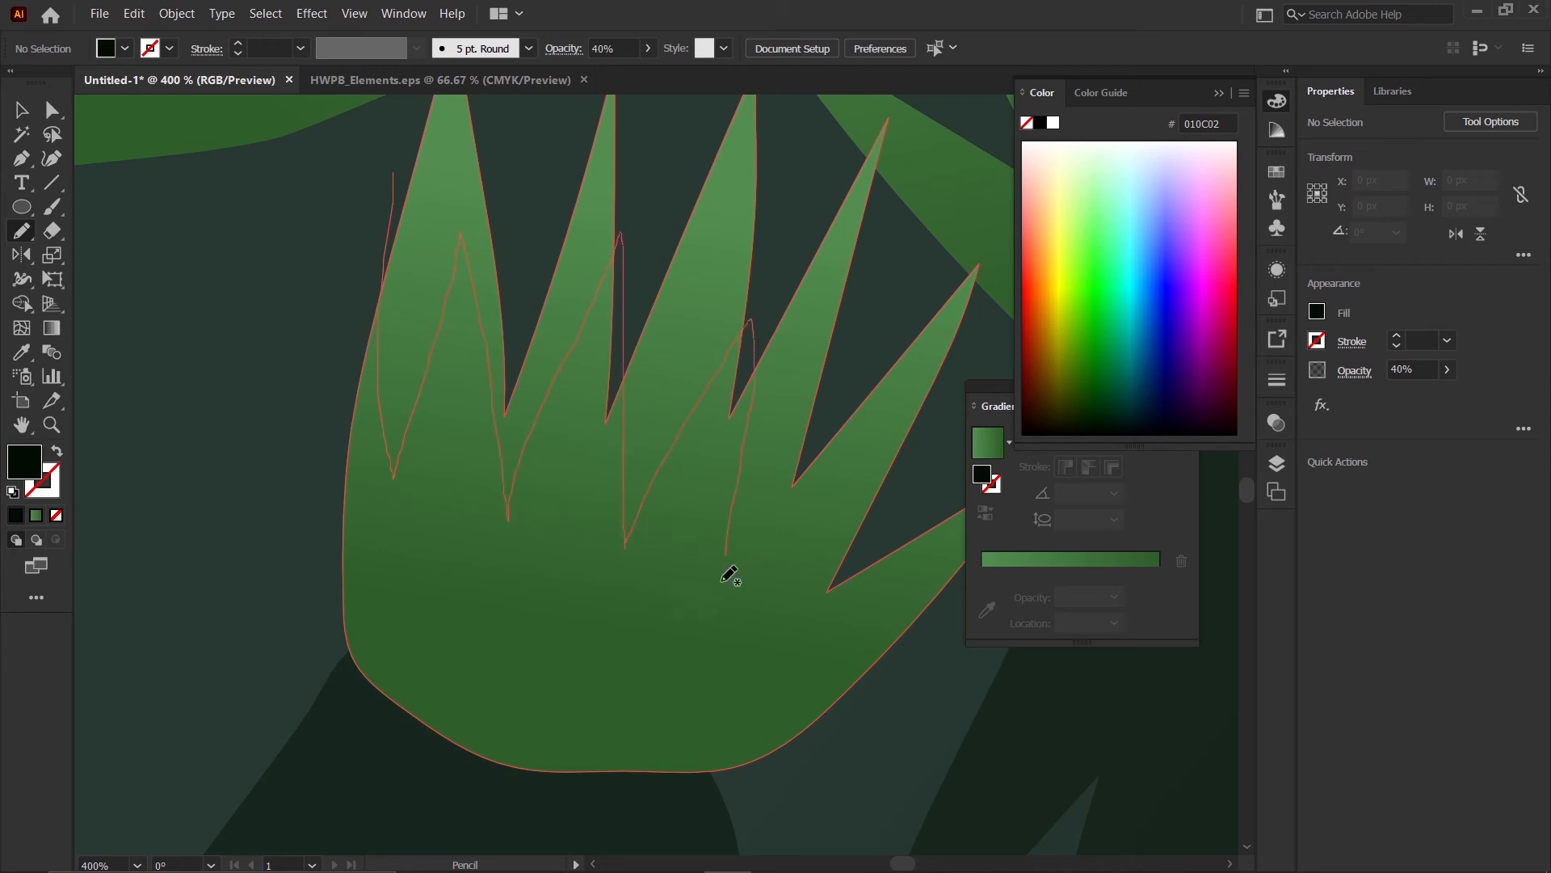
- Draw a freehand jagged shape, about 100 × 99 px, over the small grass clump beside the large mushroom with the 010C02, 40% opacity shadow appearance
mouse_move(900, 652)
mouse_down()
mouse_move(790, 794)
mouse_move(506, 808)
mouse_move(291, 670)
mouse_move(312, 339)
mouse_up()
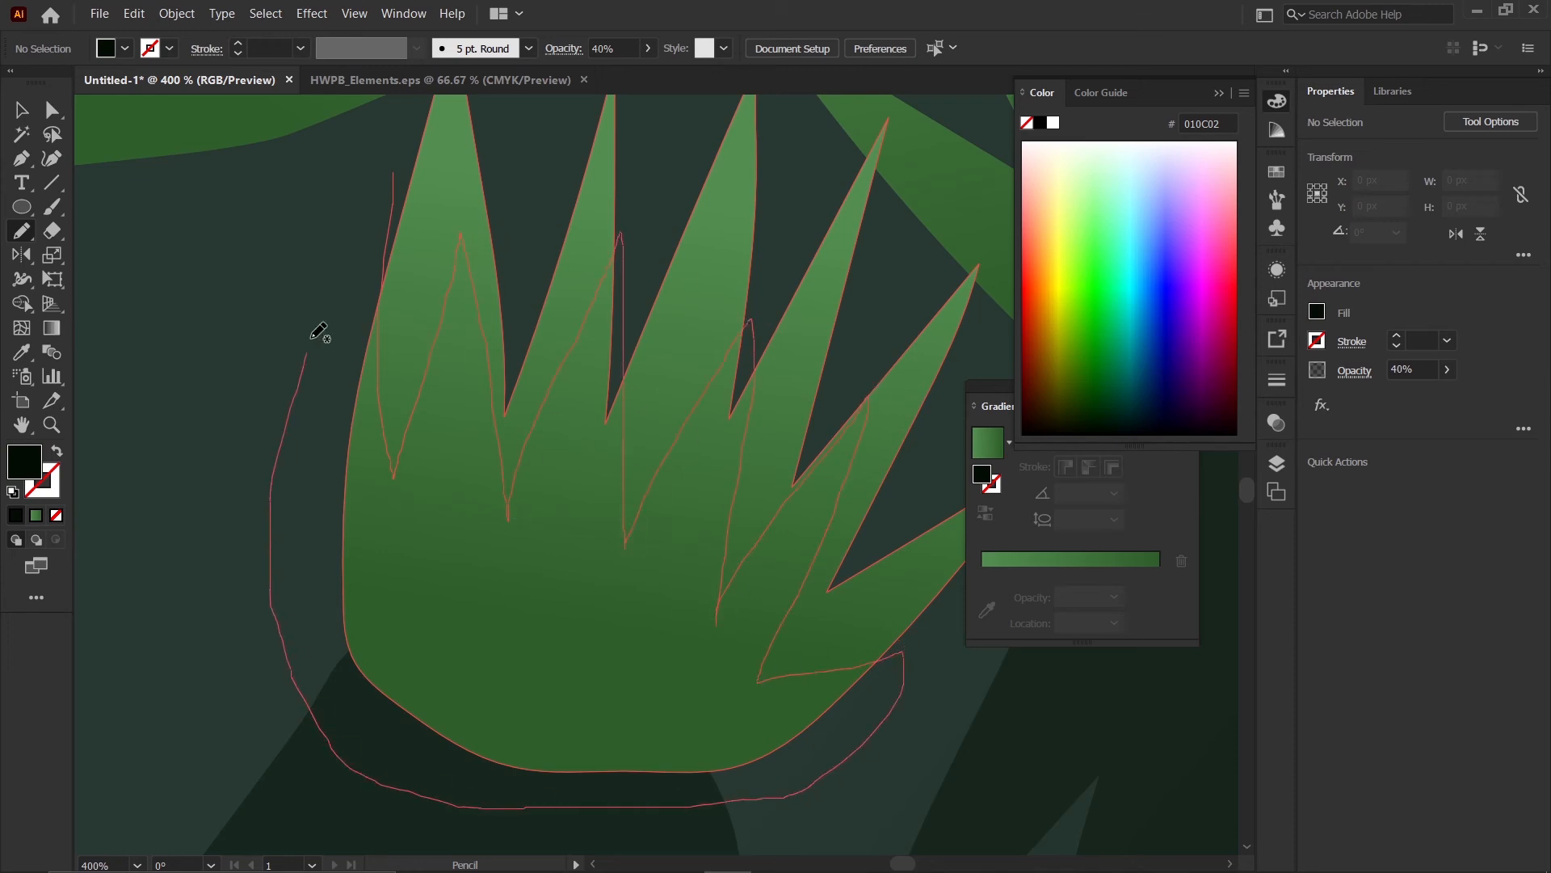
drag(390, 173, 395, 179)
scroll(394, 179, down, 4)
key(i)
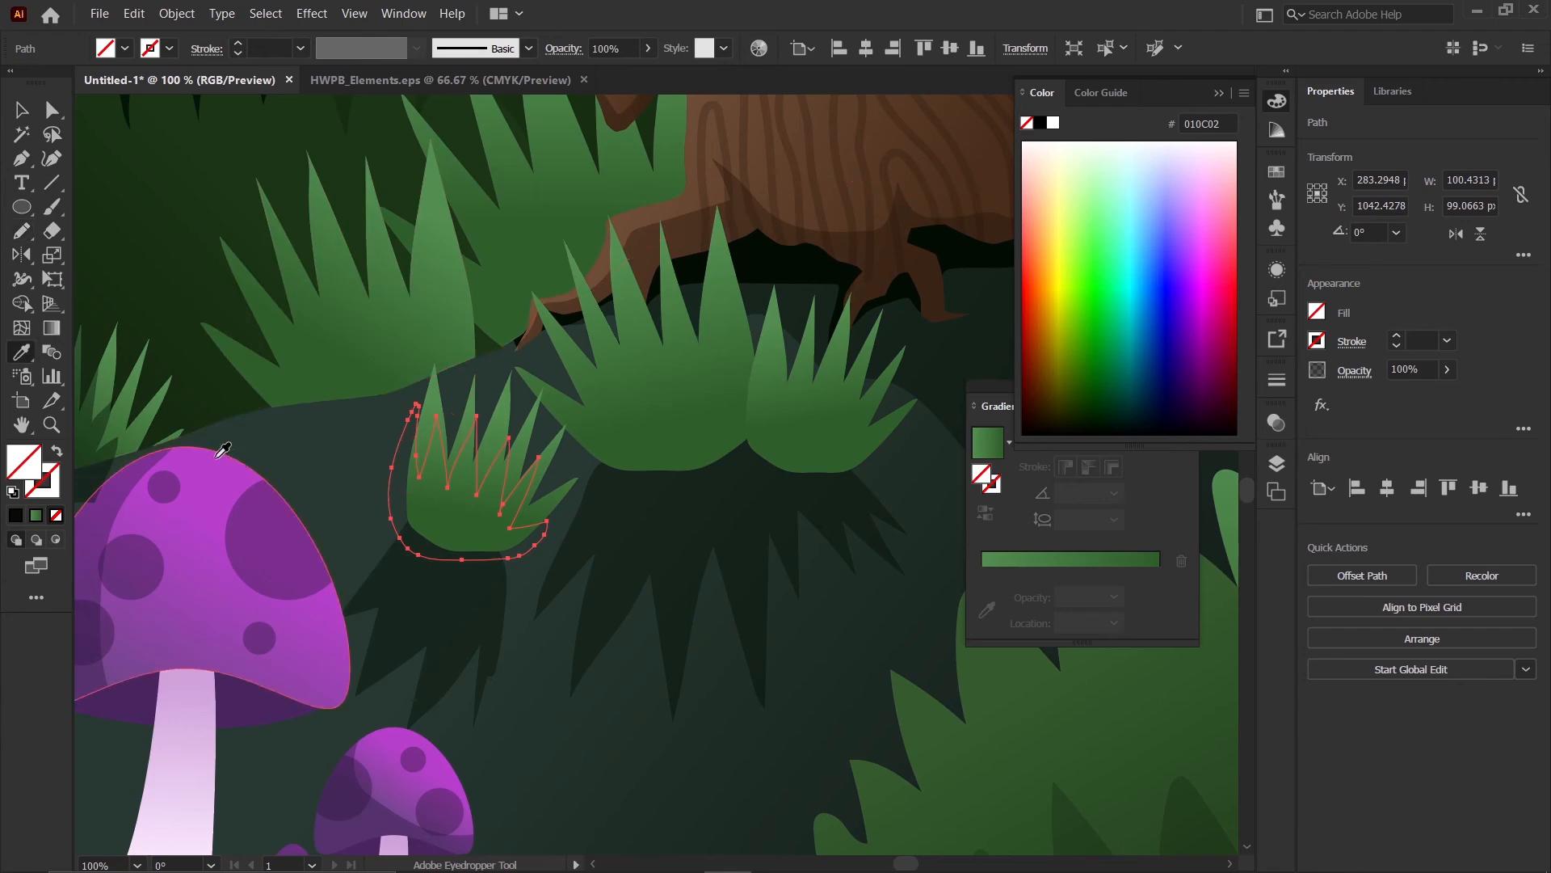
click(107, 446)
scroll(140, 194, down, 1)
click(23, 112)
scroll(561, 405, down, 2)
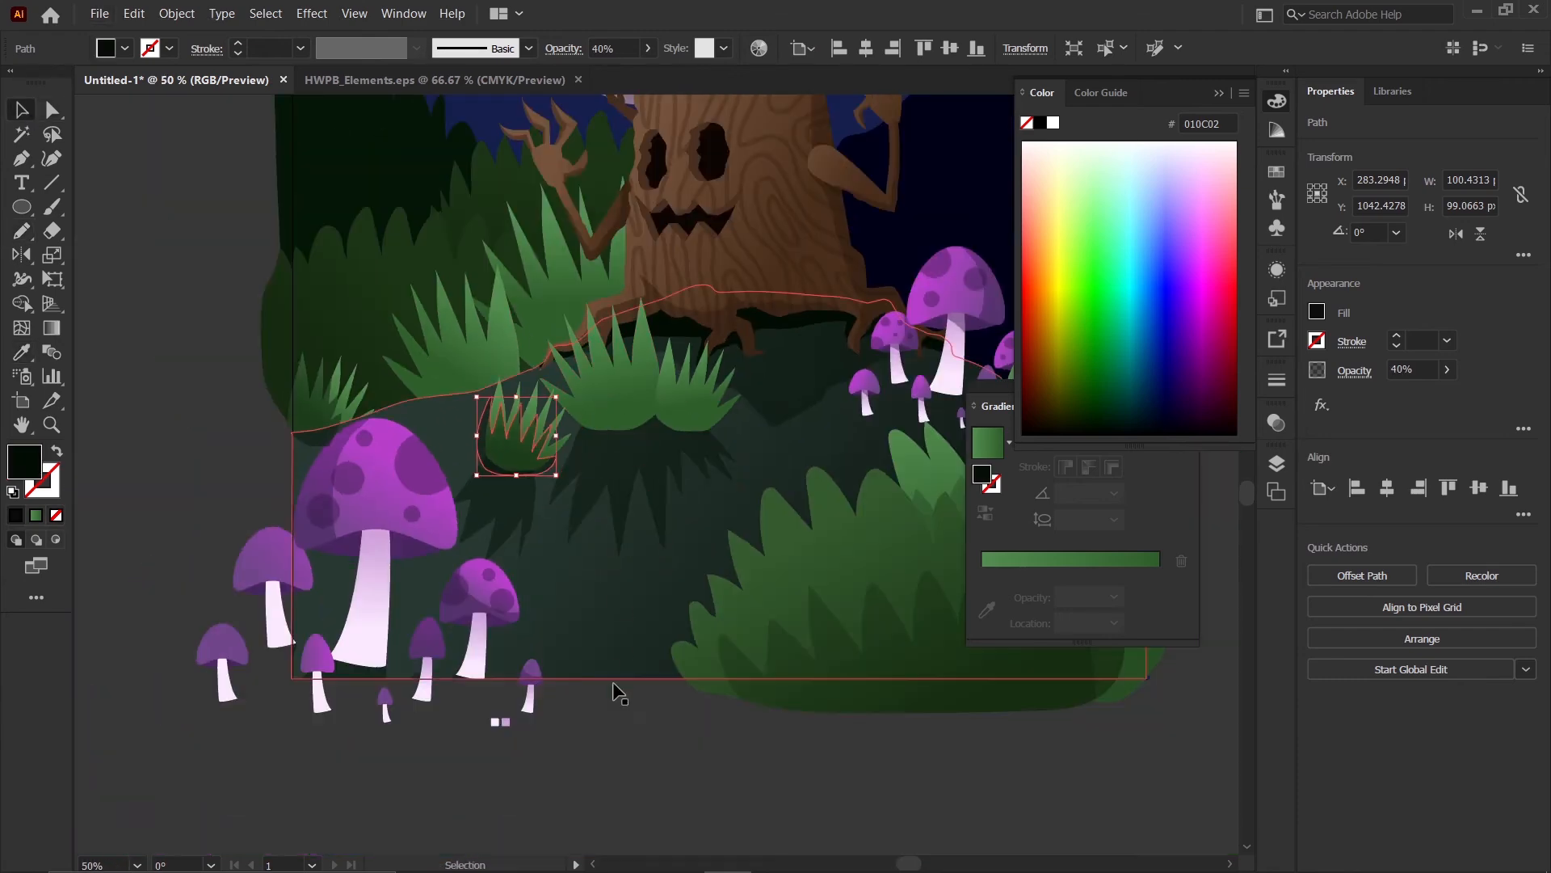
click(614, 687)
- Trim away the parts of the shadow that extend beyond the small grass clump beside the large mushroom
scroll(501, 429, up, 2)
scroll(501, 438, up, 1)
click(650, 515)
shift+click(656, 499)
key(shift+m)
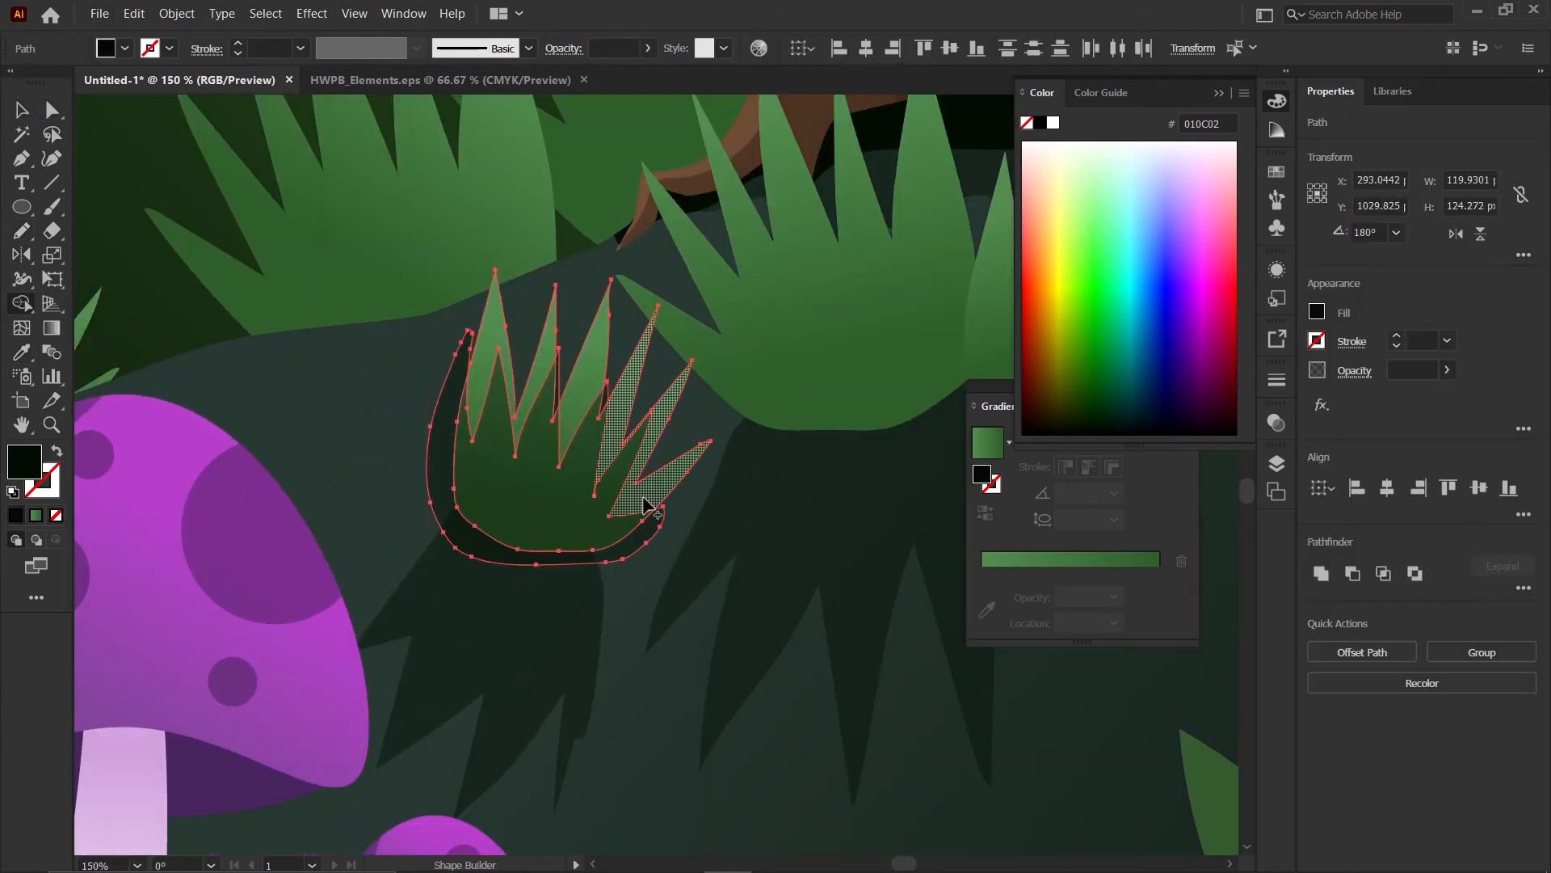
alt+click(490, 557)
click(21, 111)
scroll(512, 411, down, 3)
click(598, 683)
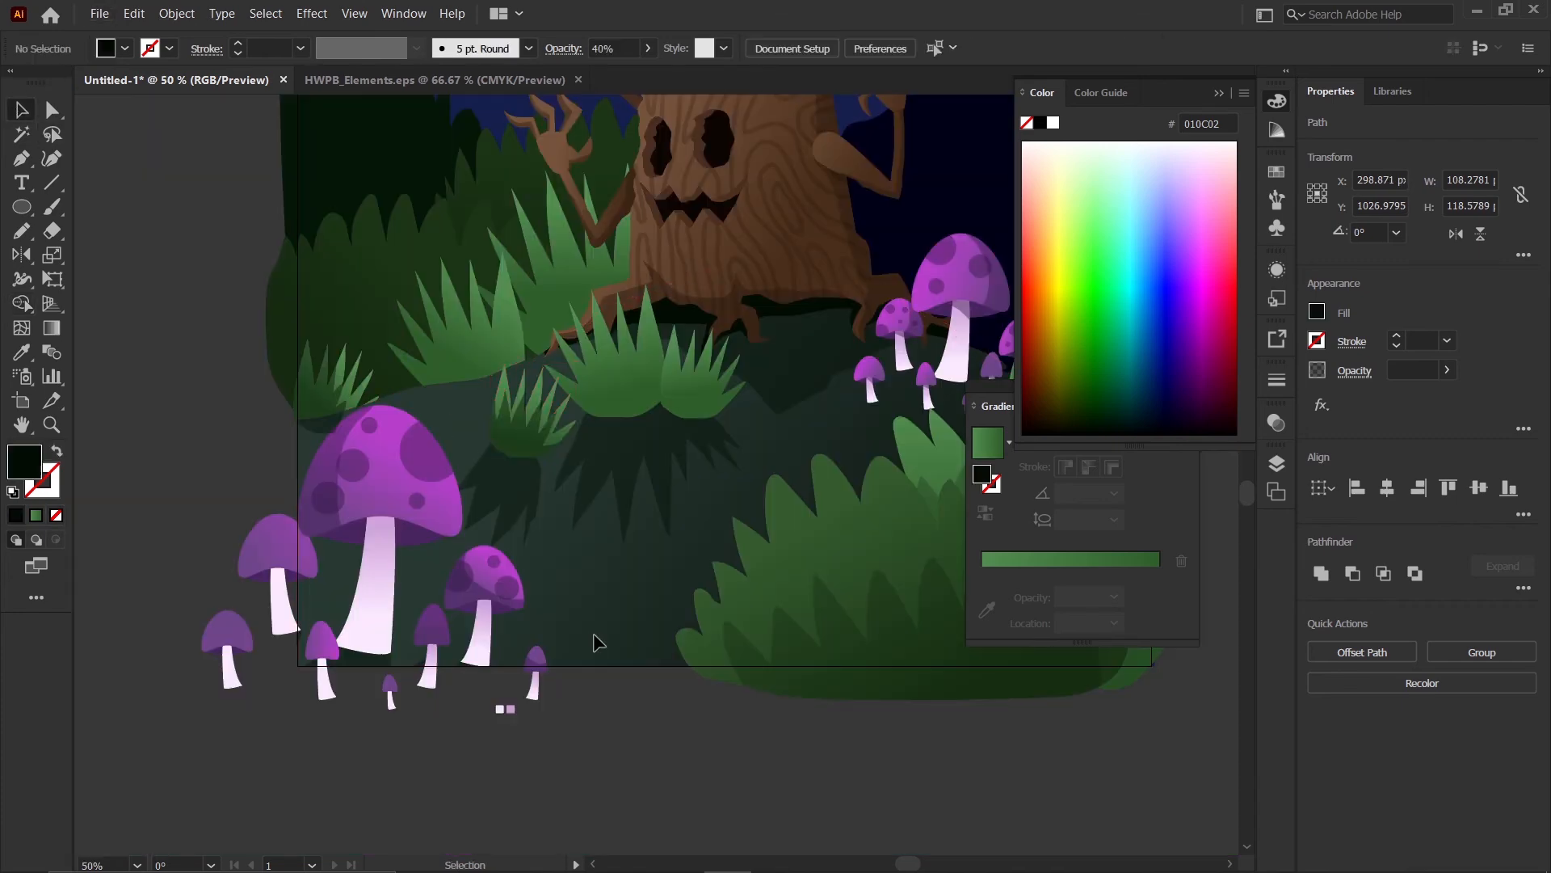
- Restack the trimmed shadow directly in front of the small grass clump beside the large mushroom
scroll(550, 428, up, 3)
click(505, 487)
key(ctrl+x)
click(499, 477)
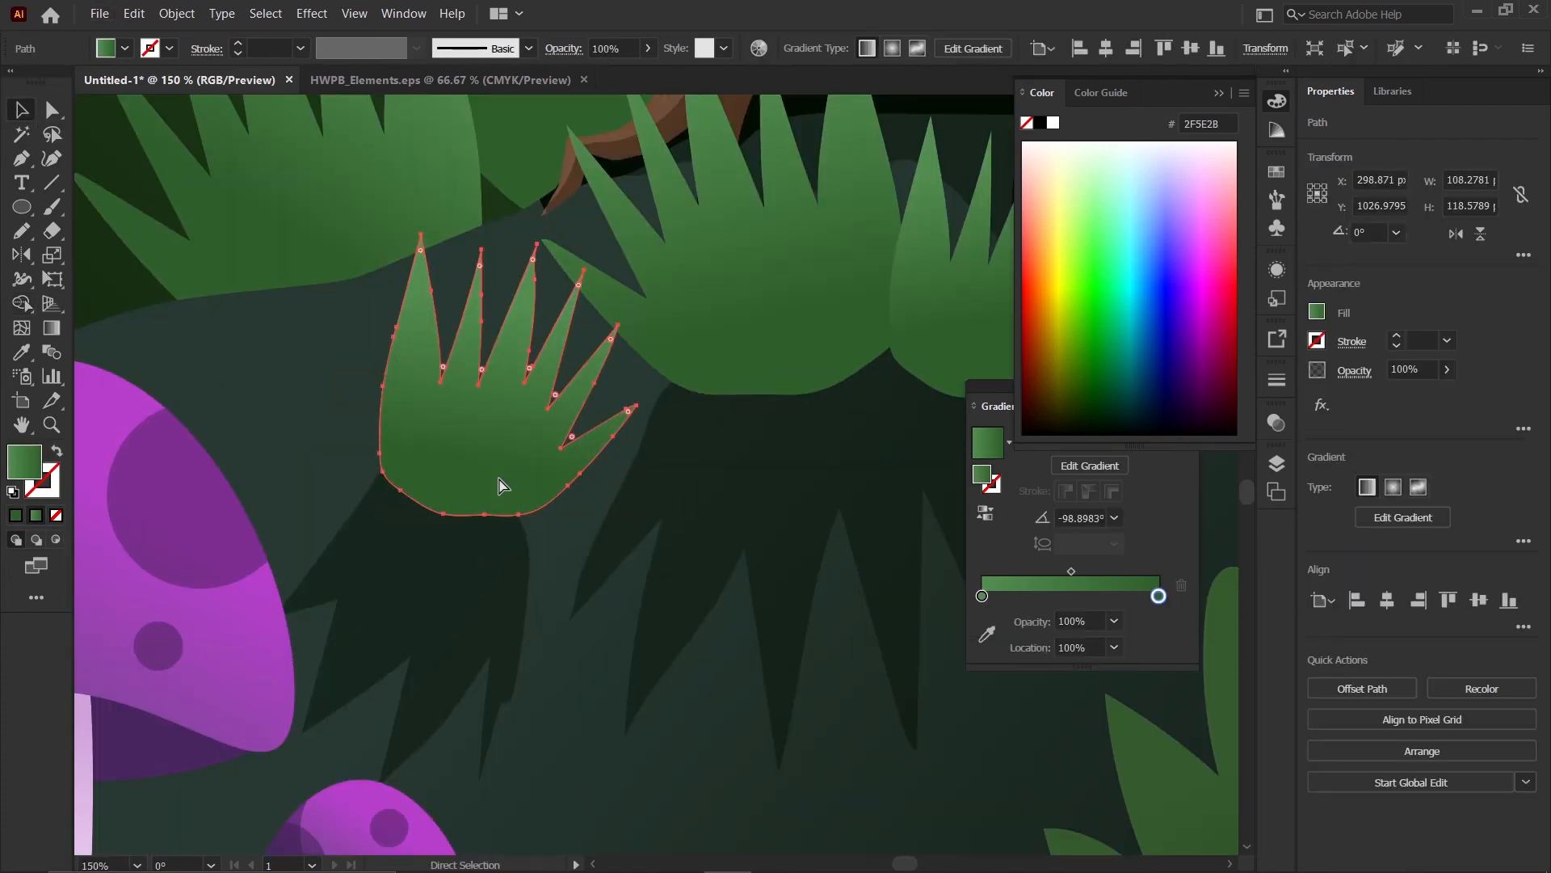
key(ctrl+f)
scroll(500, 483, down, 3)
click(491, 704)
- Restack the shadow of the grass clump behind the large mushroom so it sits directly in front of that clump
scroll(262, 441, up, 4)
click(426, 491)
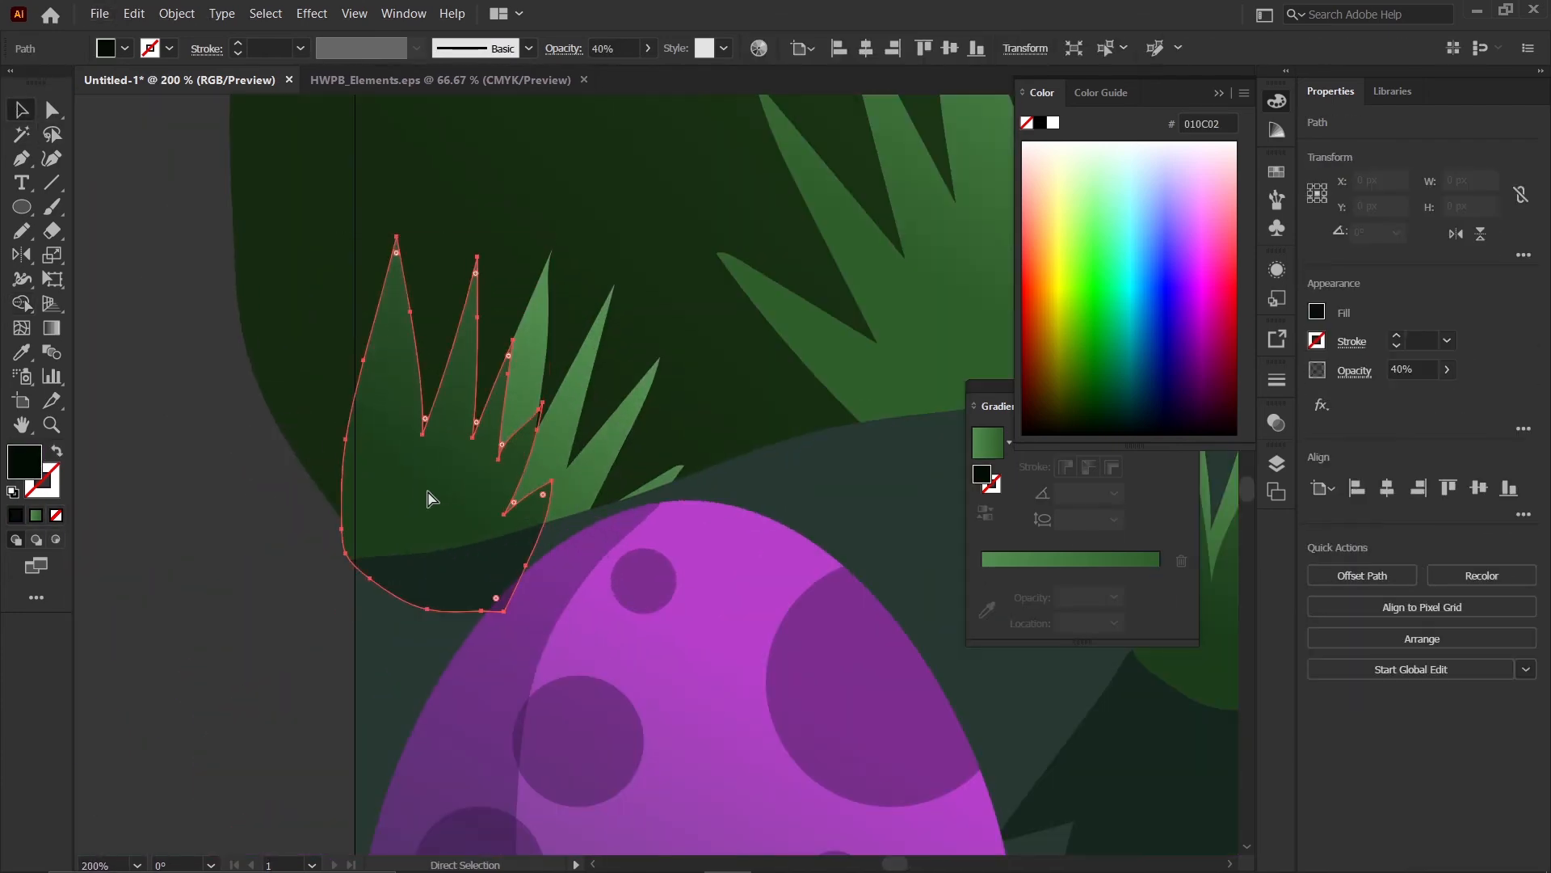
key(ctrl+x)
click(458, 480)
key(ctrl+f)
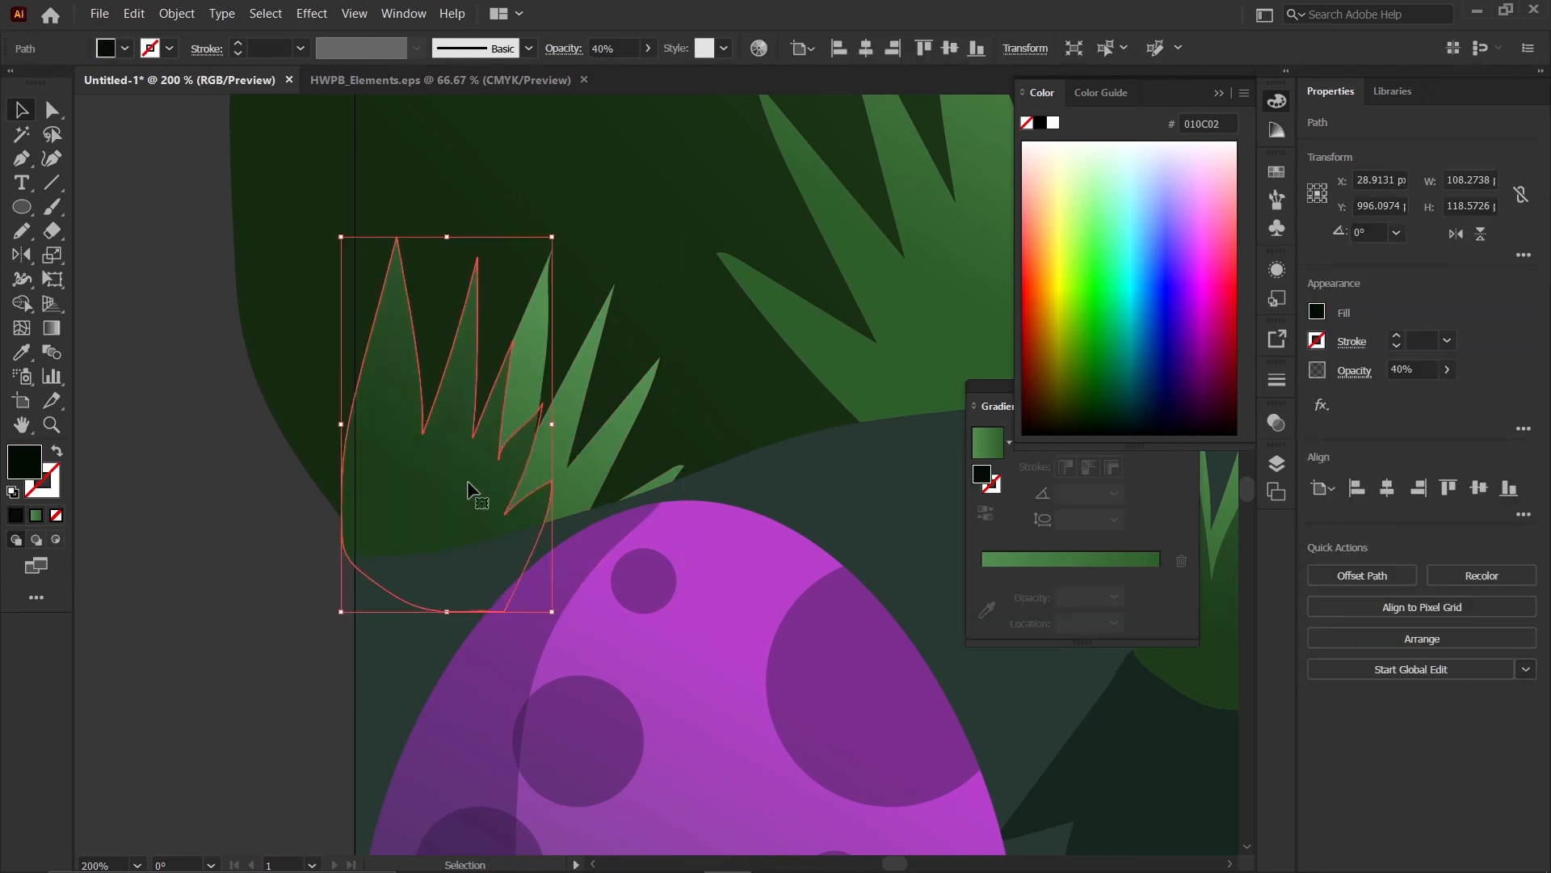
scroll(456, 485, down, 2)
click(281, 575)
- Draw a freehand closed shape with jagged tips, about 150 × 133 px, over the lower part of the wide grass clump by the tree roots
scroll(281, 575, down, 3)
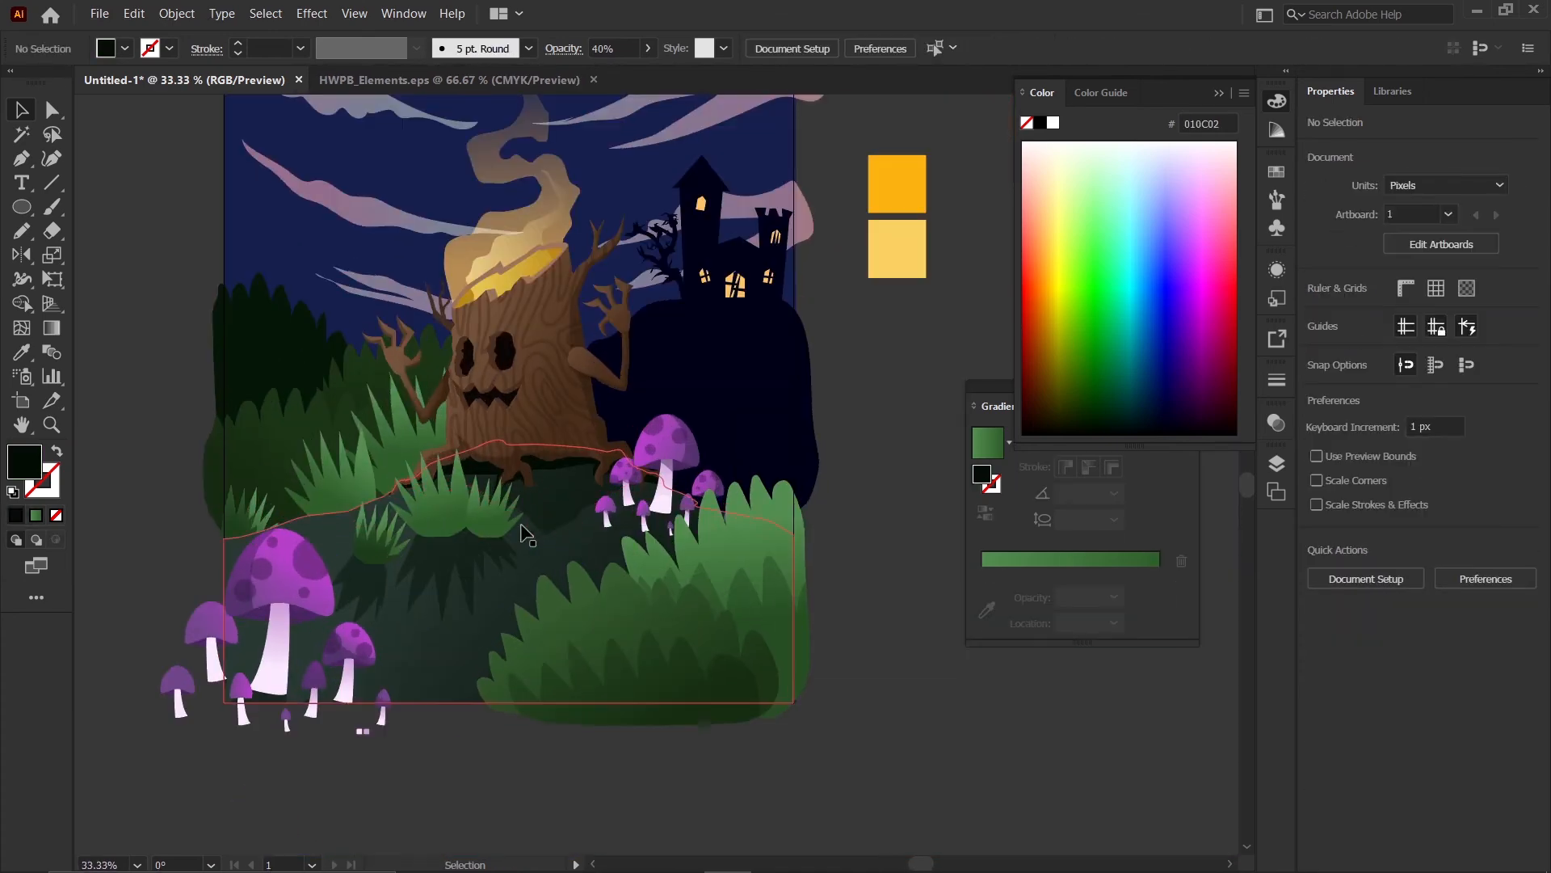
key(b)
scroll(447, 496, up, 5)
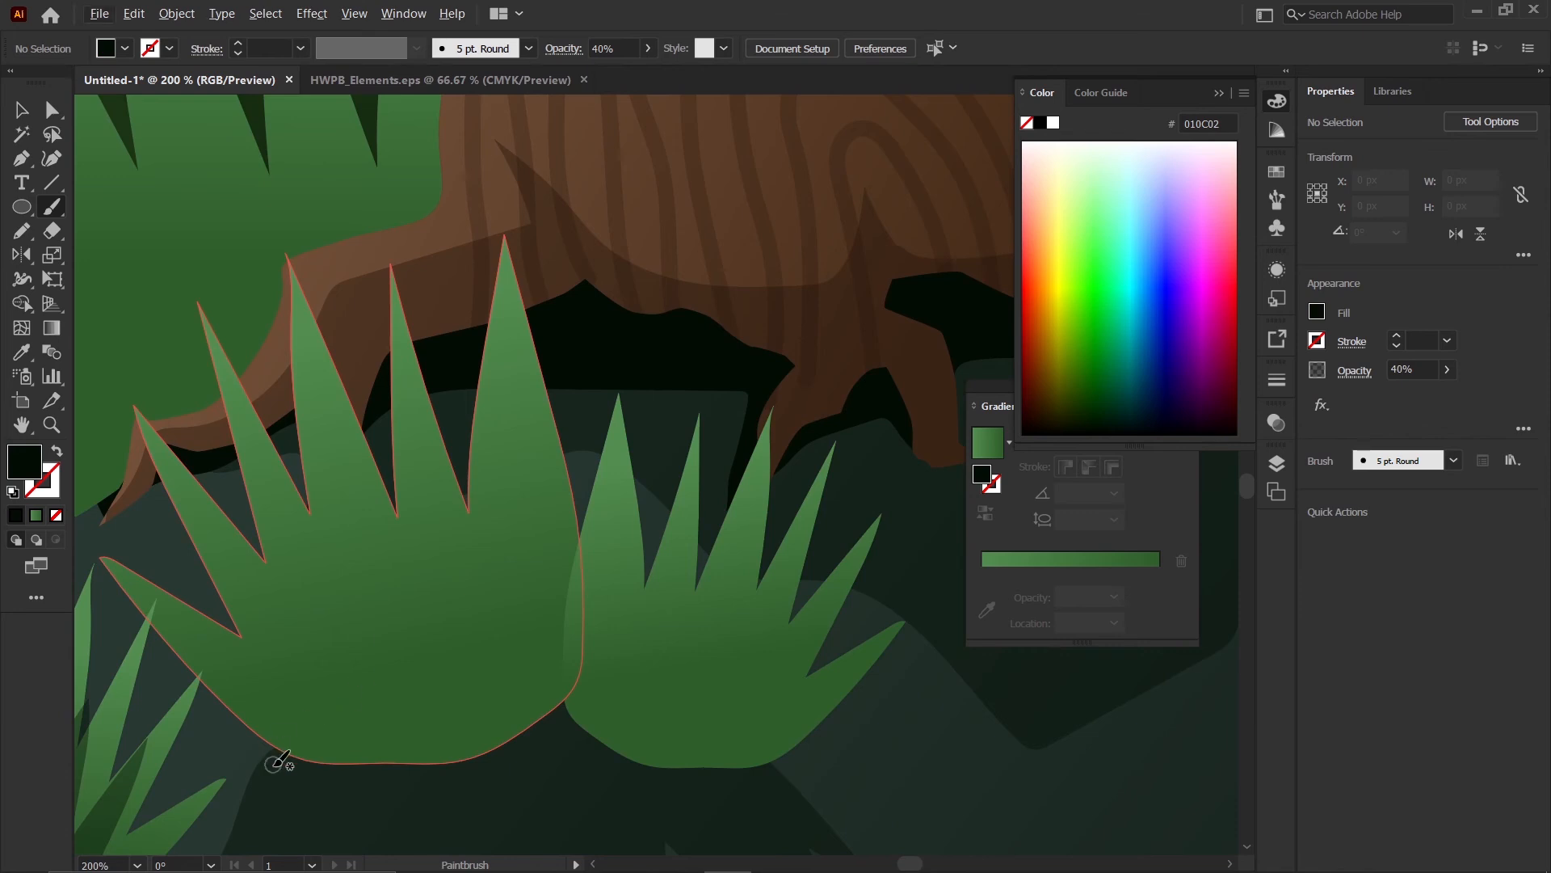
key(n)
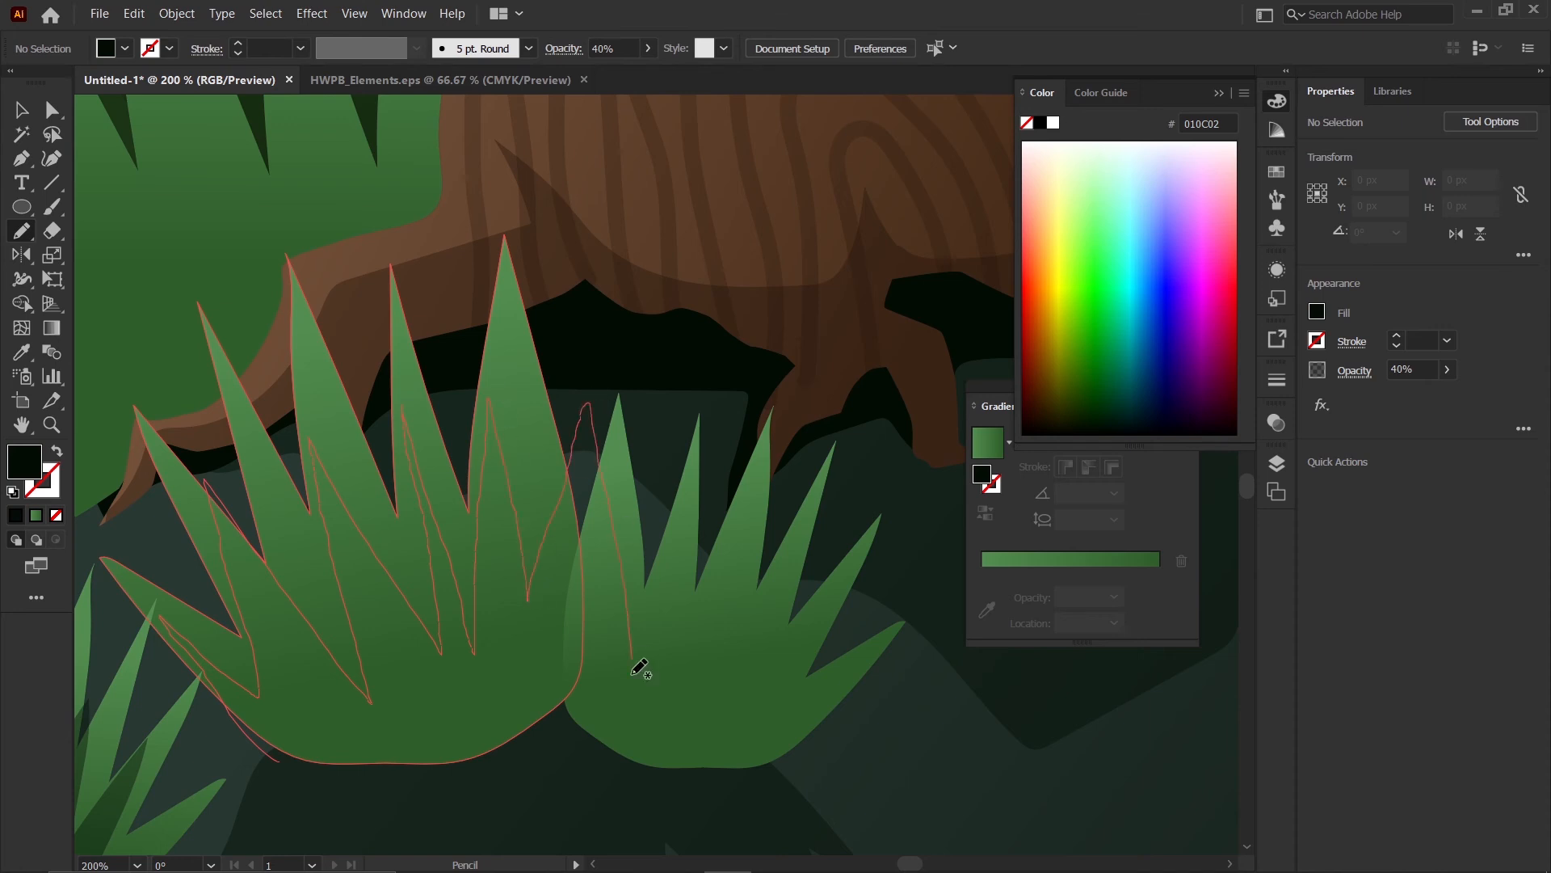
drag(279, 751, 275, 754)
scroll(790, 559, down, 2)
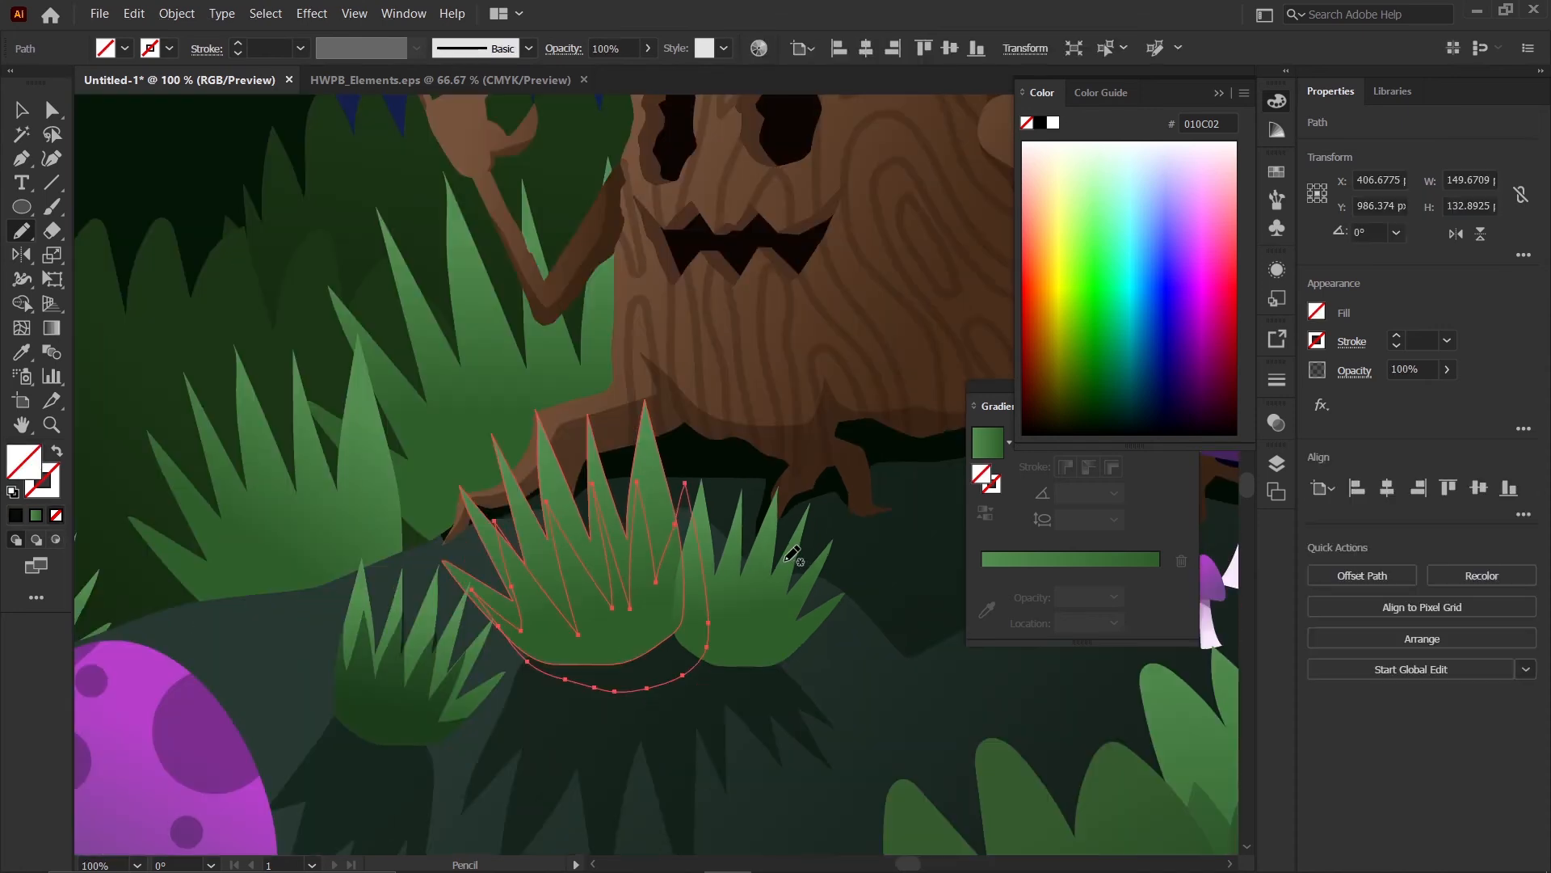
- Give the new jagged shape over the wide grass clump the neighbouring shadow's fill #010C02 at 40% opacity
key(i)
click(408, 634)
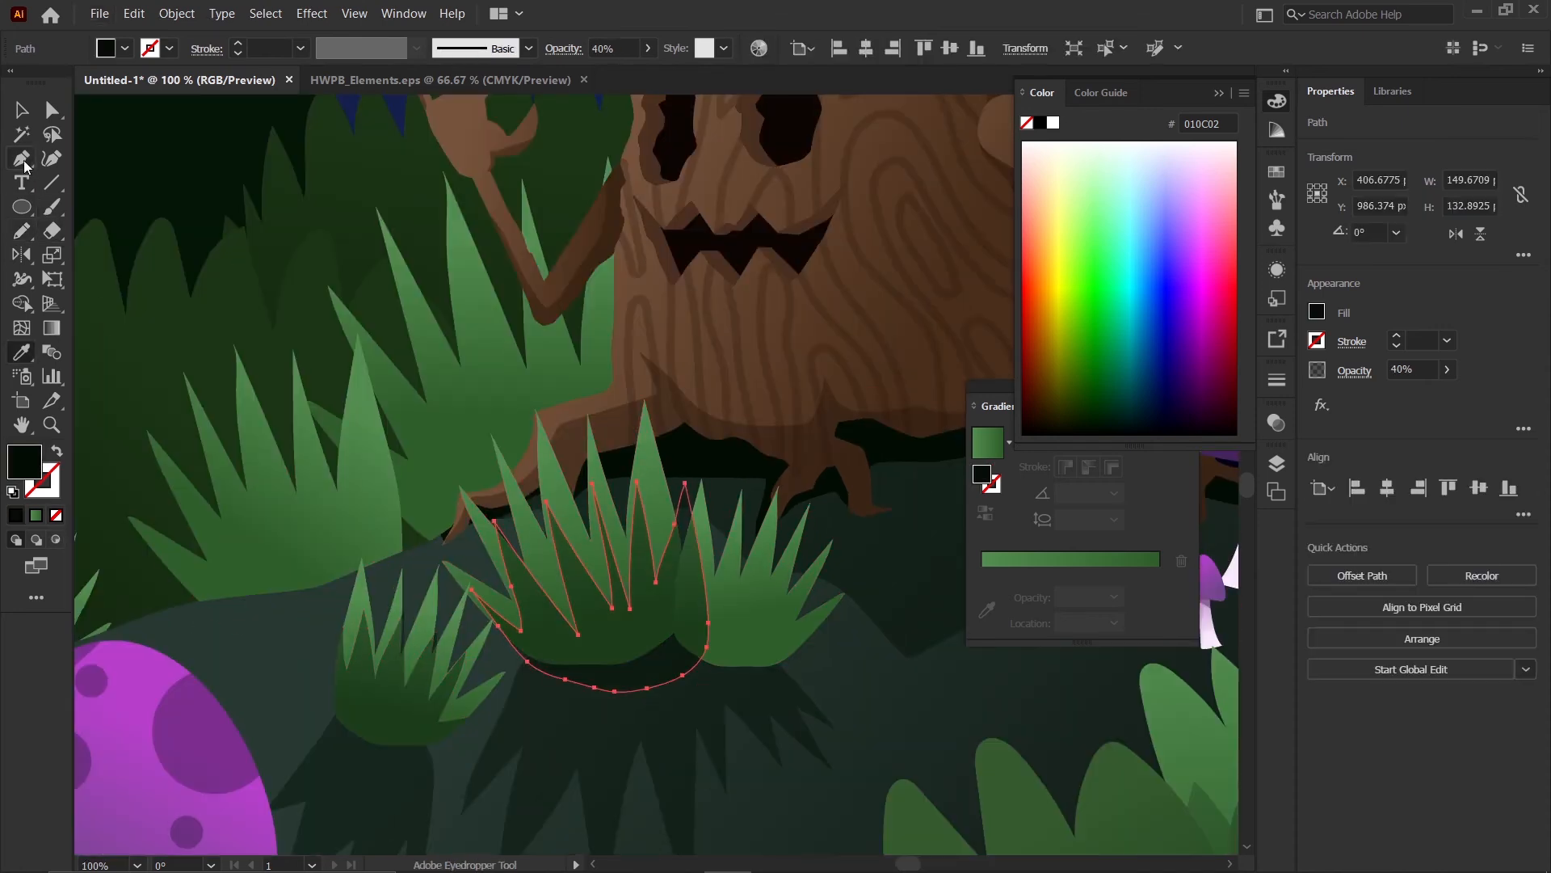
key(v)
scroll(494, 292, down, 2)
click(571, 744)
scroll(557, 455, up, 2)
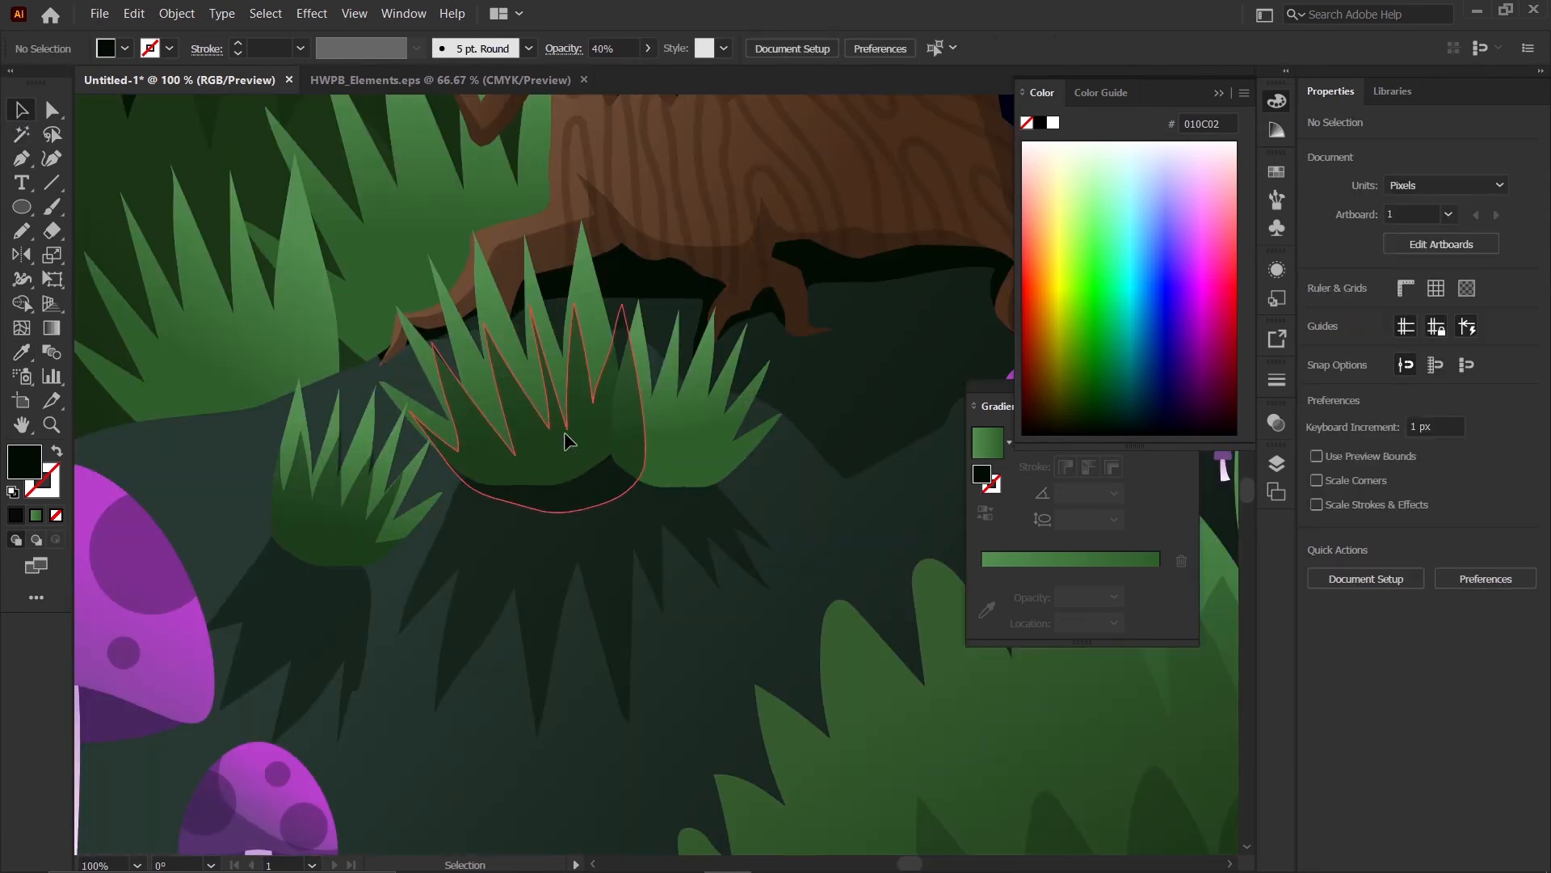
- Trim away the parts of the new shadow that extend beyond the wide grass clump by the tree roots
click(564, 433)
scroll(580, 328, up, 2)
shift+click(584, 303)
key(shift+m)
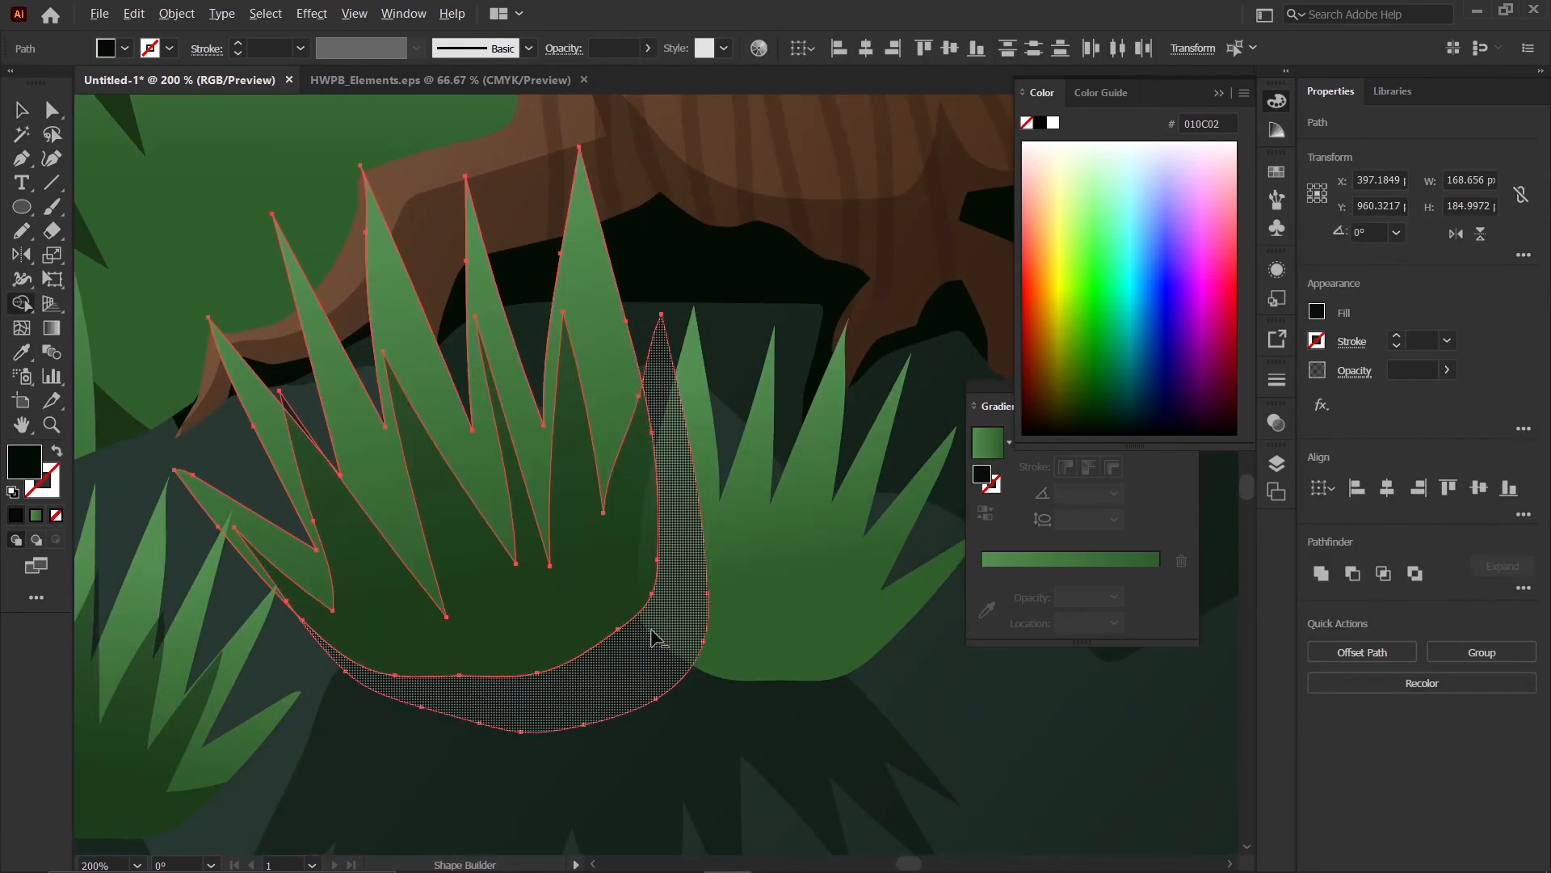
alt+click(656, 637)
click(20, 112)
scroll(485, 348, down, 4)
click(575, 656)
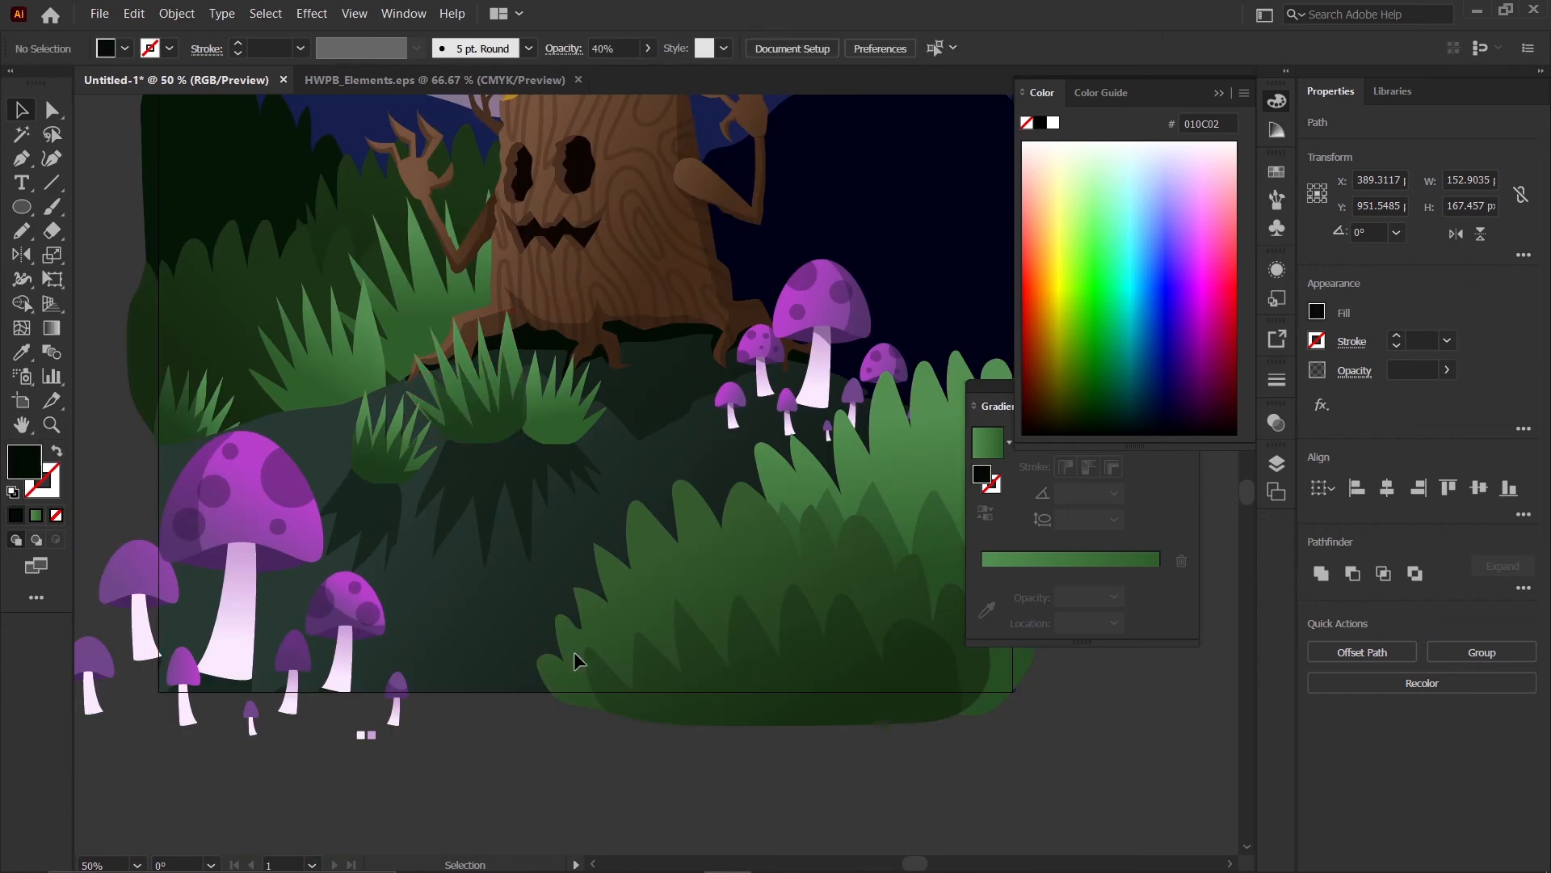
- Restack the trimmed shadow directly in front of the wide grass clump by the tree roots
scroll(472, 386, up, 2)
click(458, 382)
key(ctrl+x)
click(440, 376)
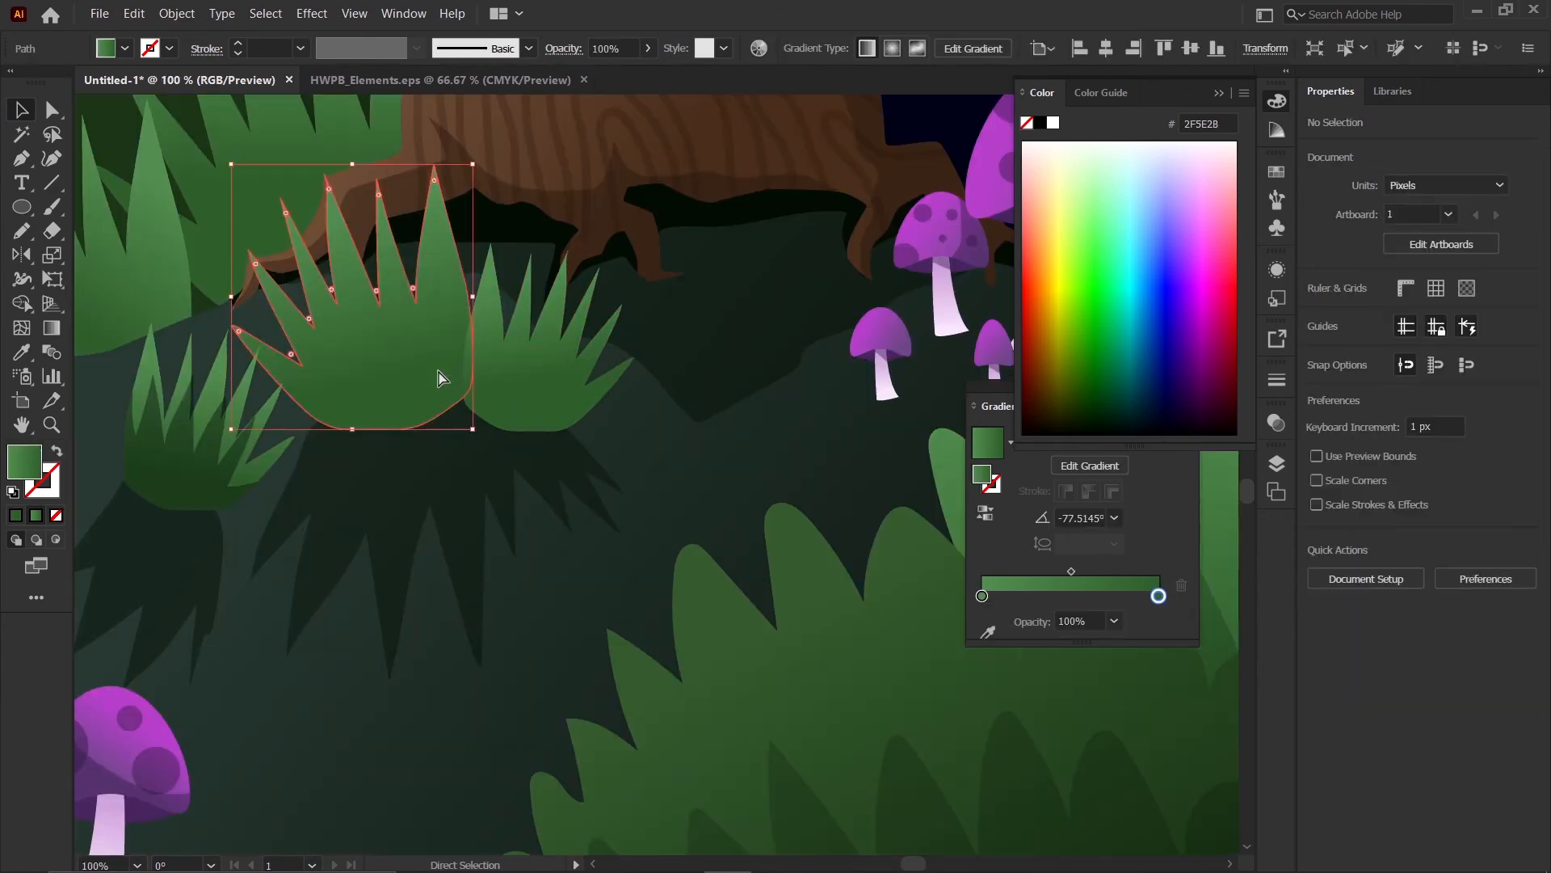
key(ctrl+f)
- Draw a freehand closed shape with jagged tips, about 102 × 96 px, over the lower part of the grass clump right of the wide one
scroll(440, 384, down, 3)
click(470, 380)
scroll(470, 380, up, 1)
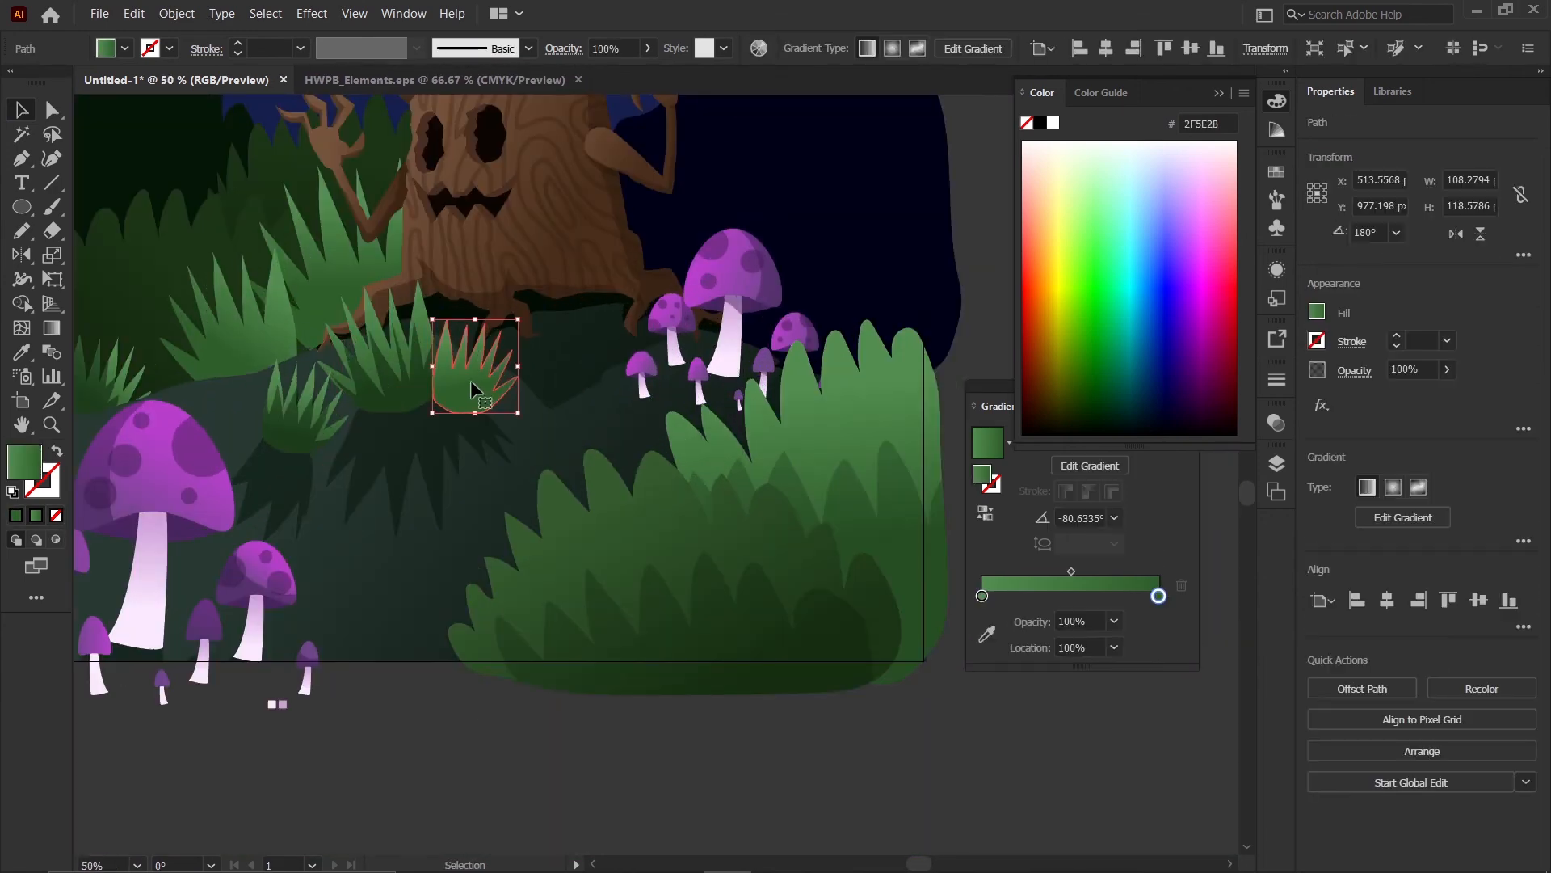
key(n)
scroll(442, 363, up, 5)
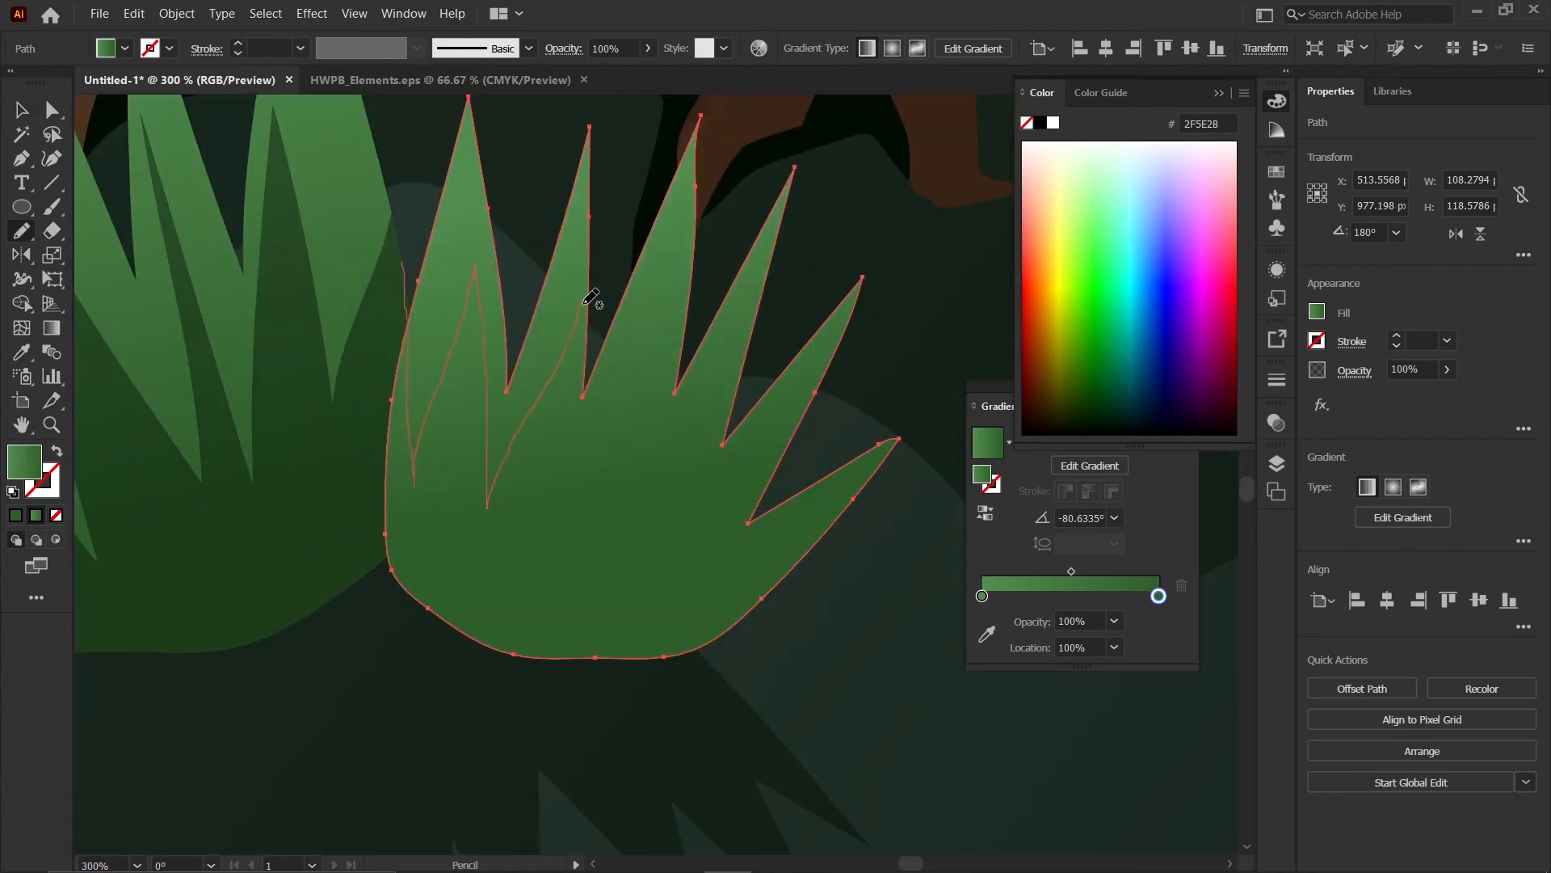
mouse_move(823, 539)
mouse_down()
mouse_move(569, 719)
mouse_move(398, 648)
mouse_move(341, 436)
mouse_up()
drag(406, 264, 406, 267)
scroll(503, 392, down, 1)
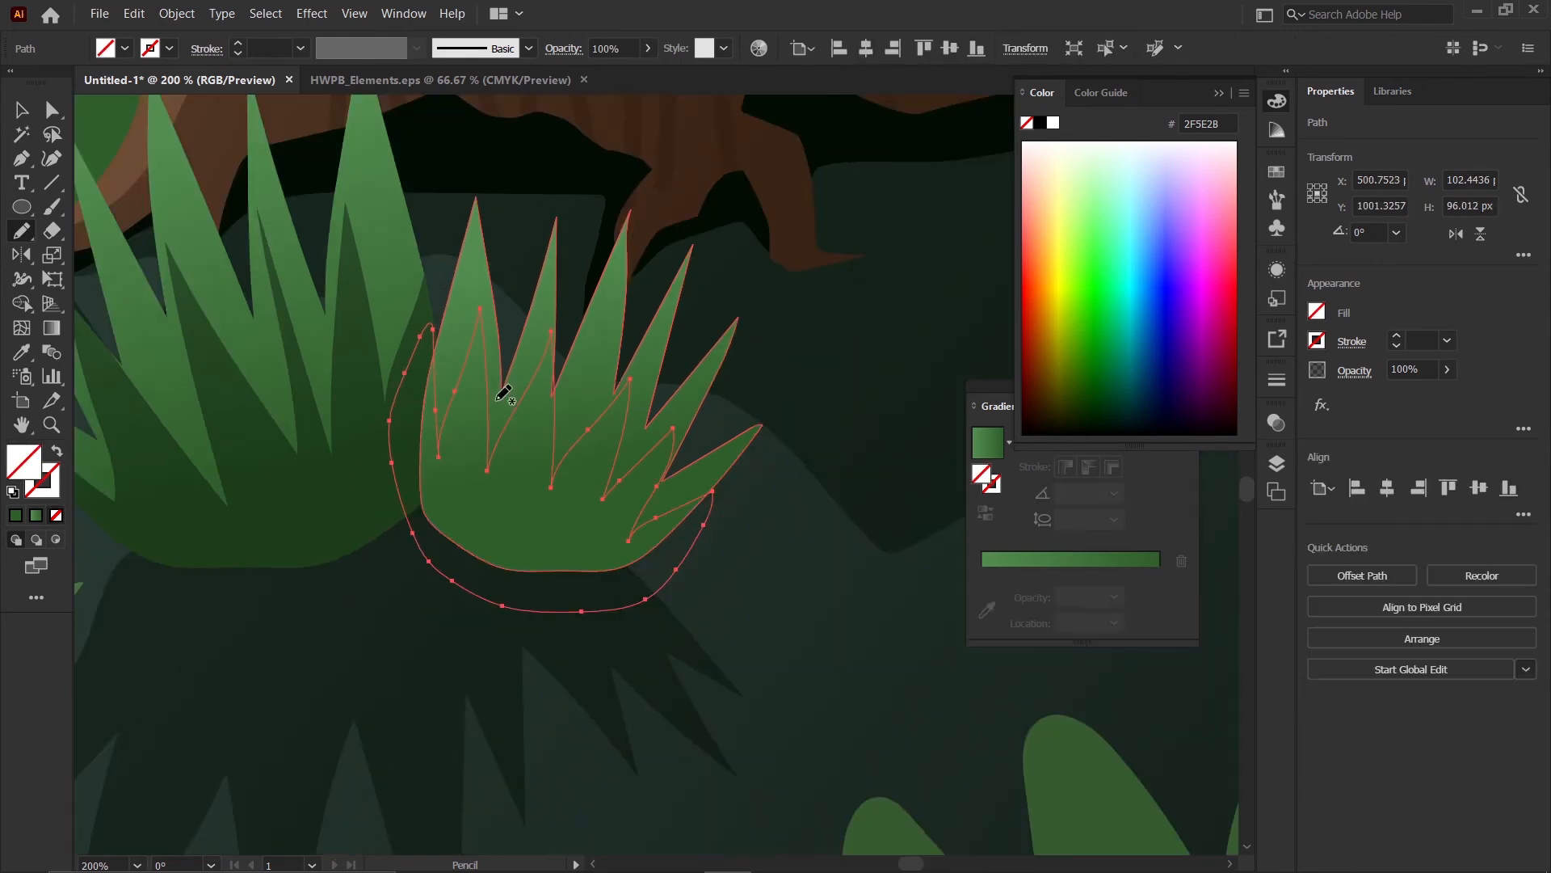
- Apply the existing grass shadow's fill #010C02 at 40% opacity to the shape over the right-hand grass clump
key(i)
click(402, 501)
click(22, 110)
scroll(555, 416, down, 4)
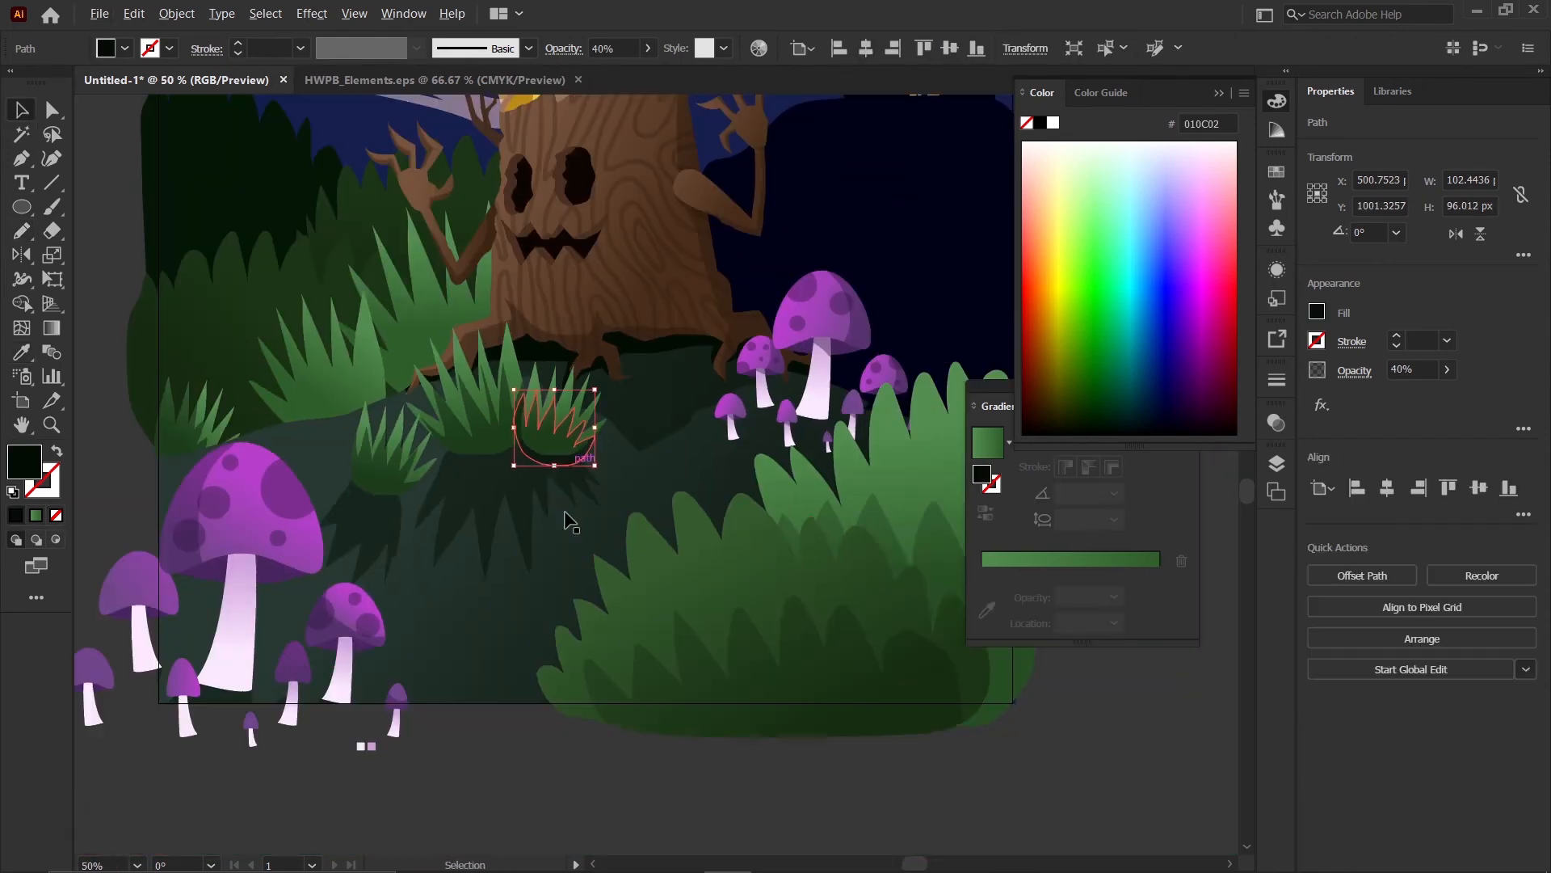
- Cut off the shadow areas that reach outside the grass clump right of the wide one
scroll(568, 521, up, 5)
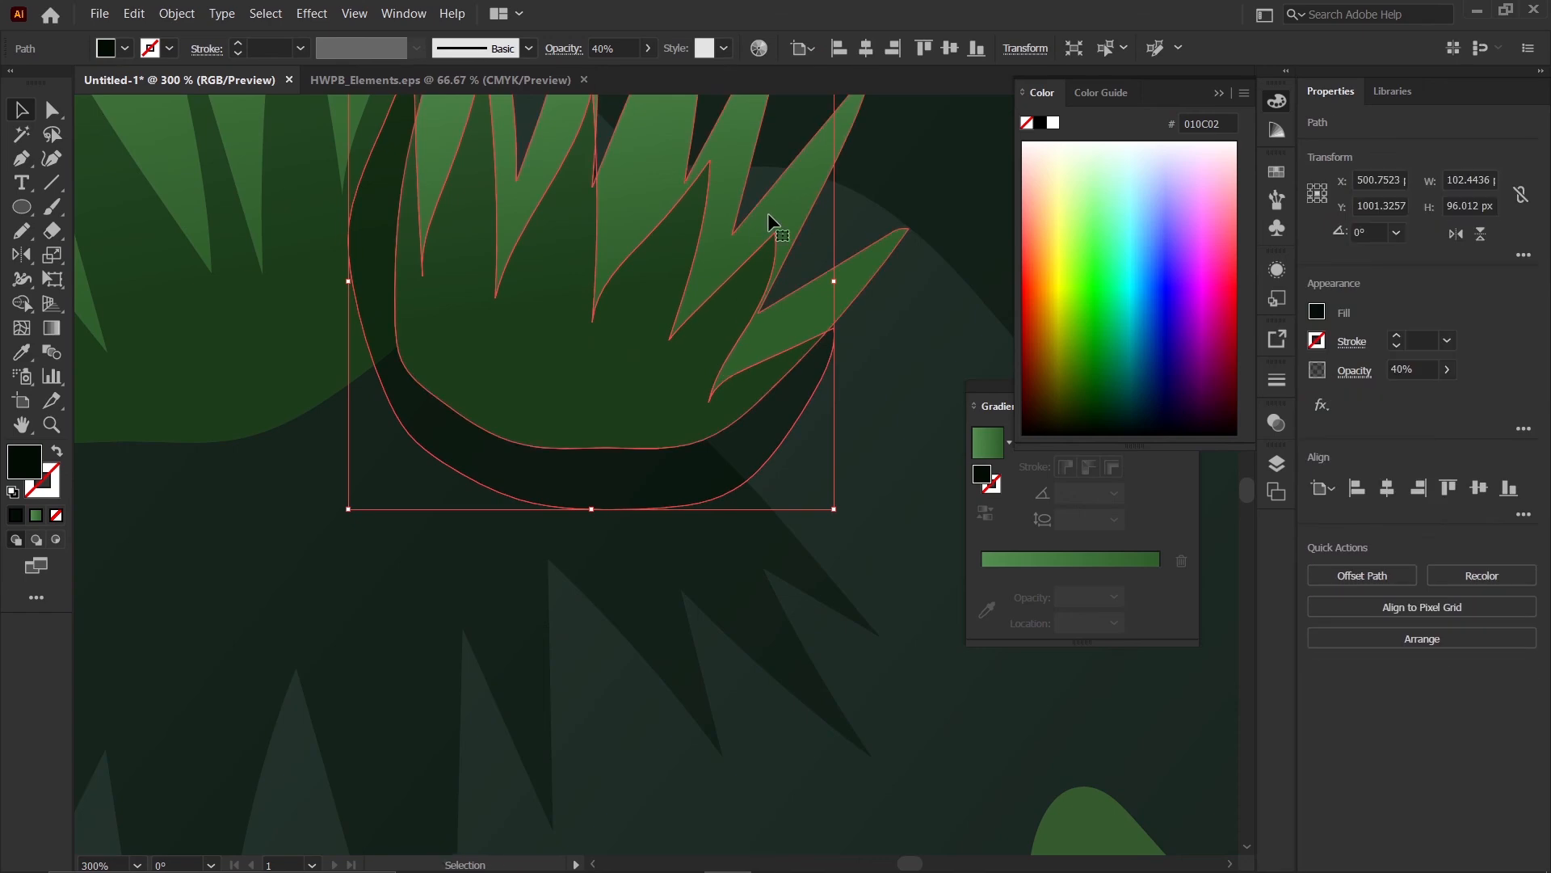
shift+click(767, 213)
key(shift+m)
alt+click(599, 495)
click(30, 117)
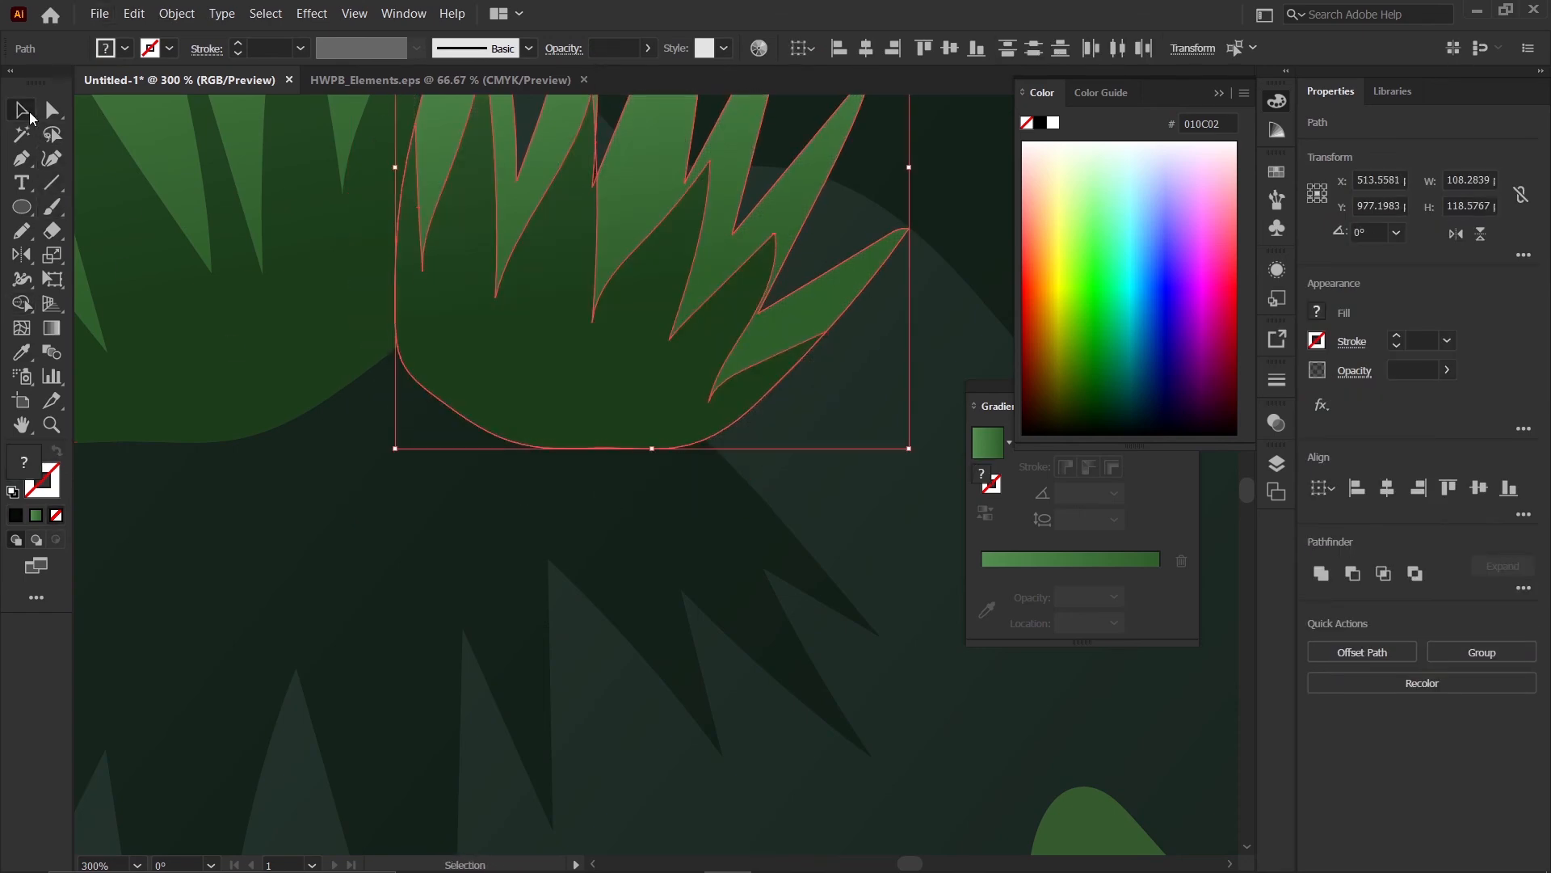
scroll(505, 586, down, 5)
click(482, 779)
scroll(517, 634, down, 2)
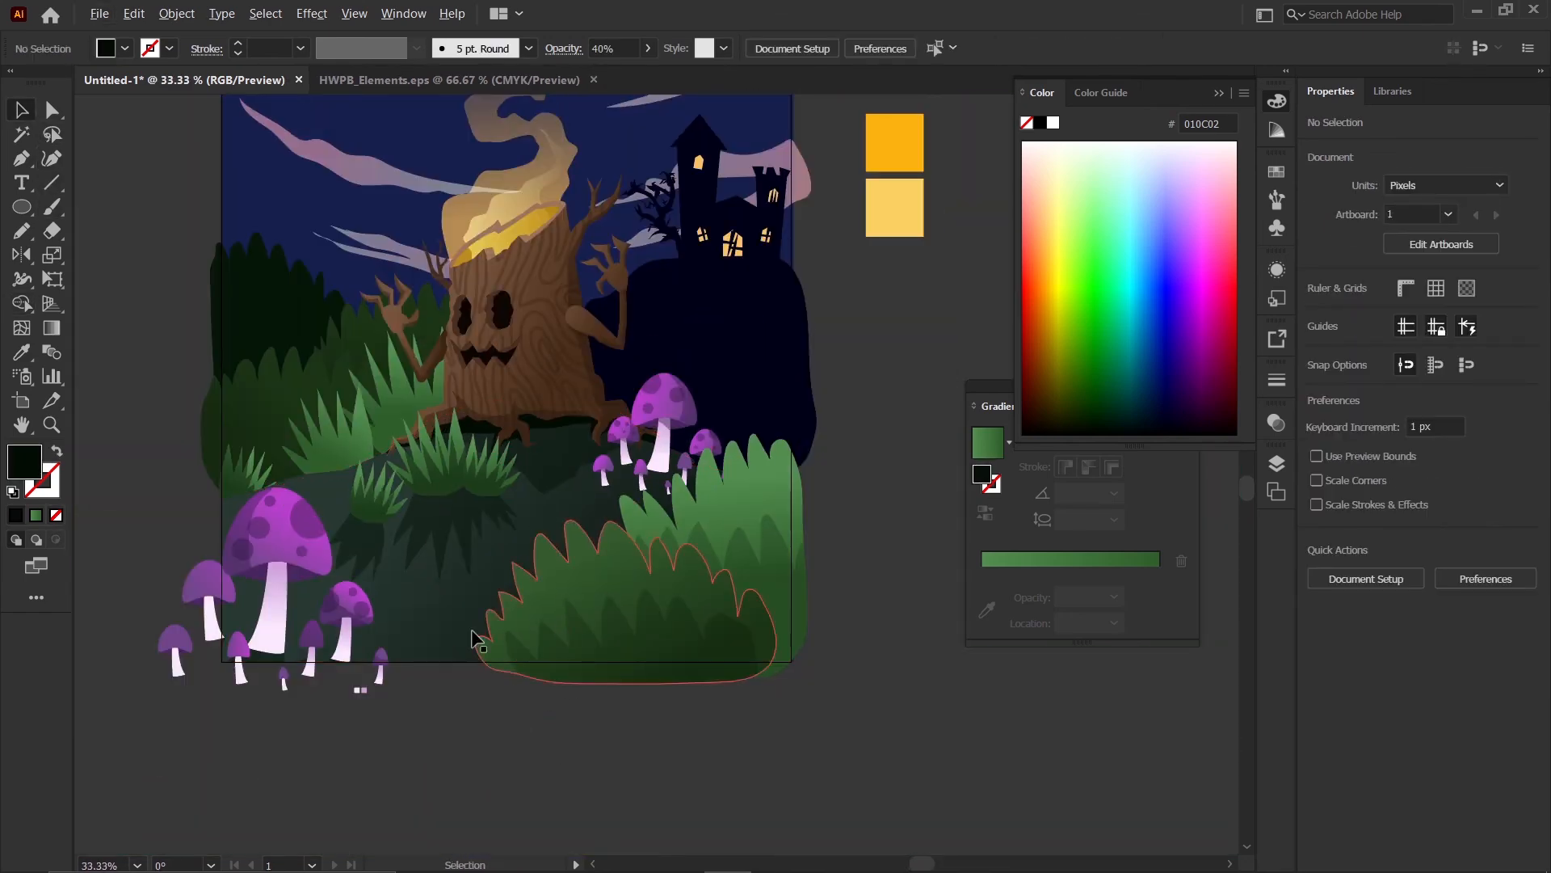
- Draw a freehand jagged closed shape, about 197 × 234 px, over the lower left part of the tall grass clump behind the small clump
scroll(472, 633, down, 1)
scroll(431, 524, up, 1)
scroll(425, 524, up, 3)
click(328, 383)
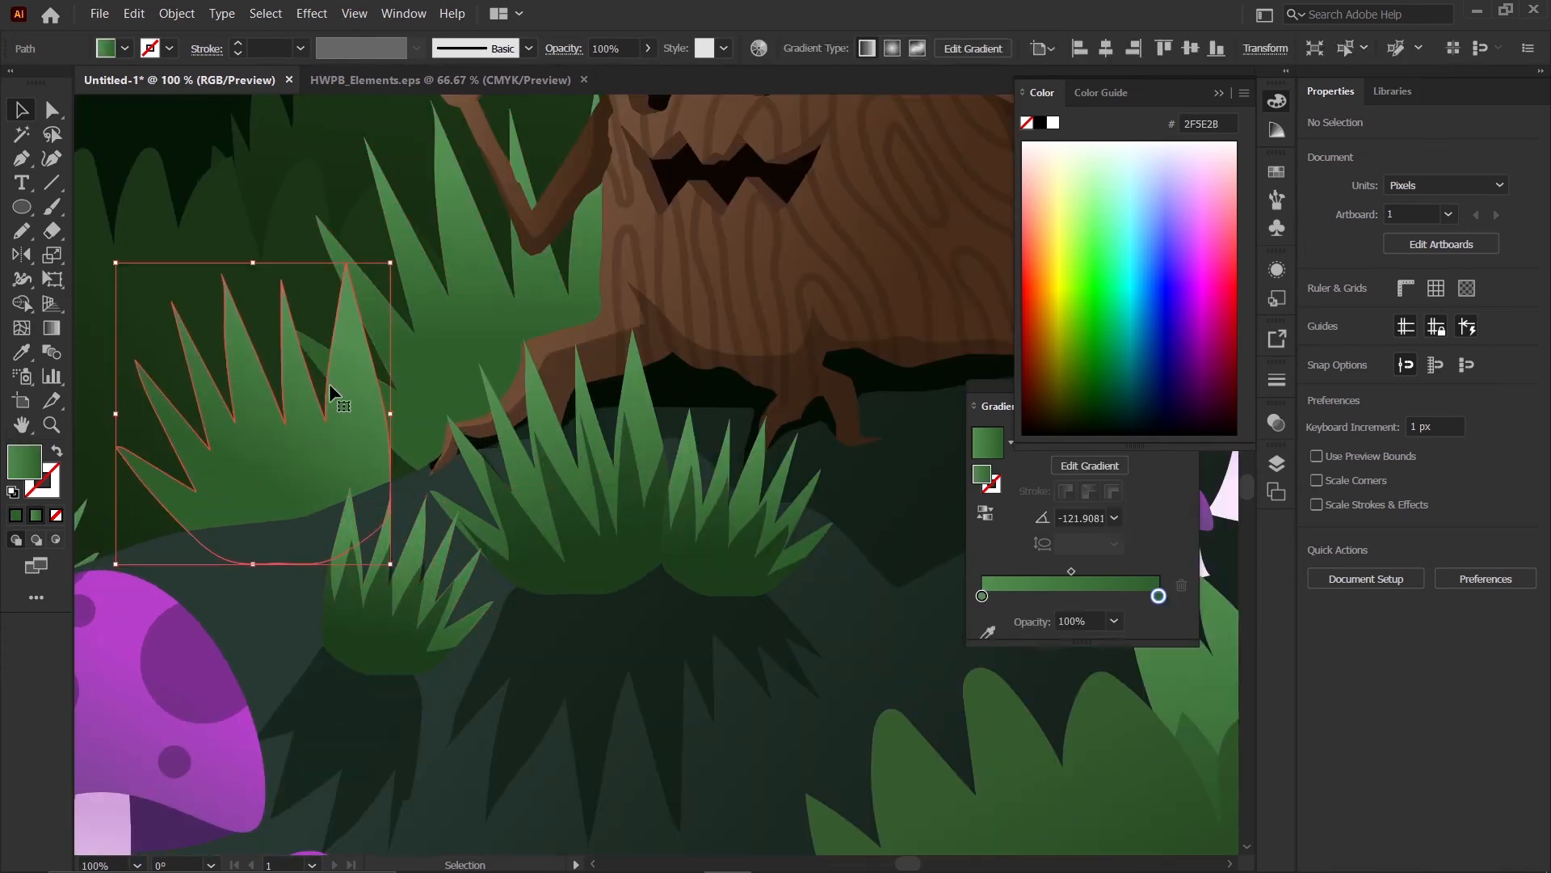
scroll(348, 343, left, 2)
scroll(347, 343, down, 1)
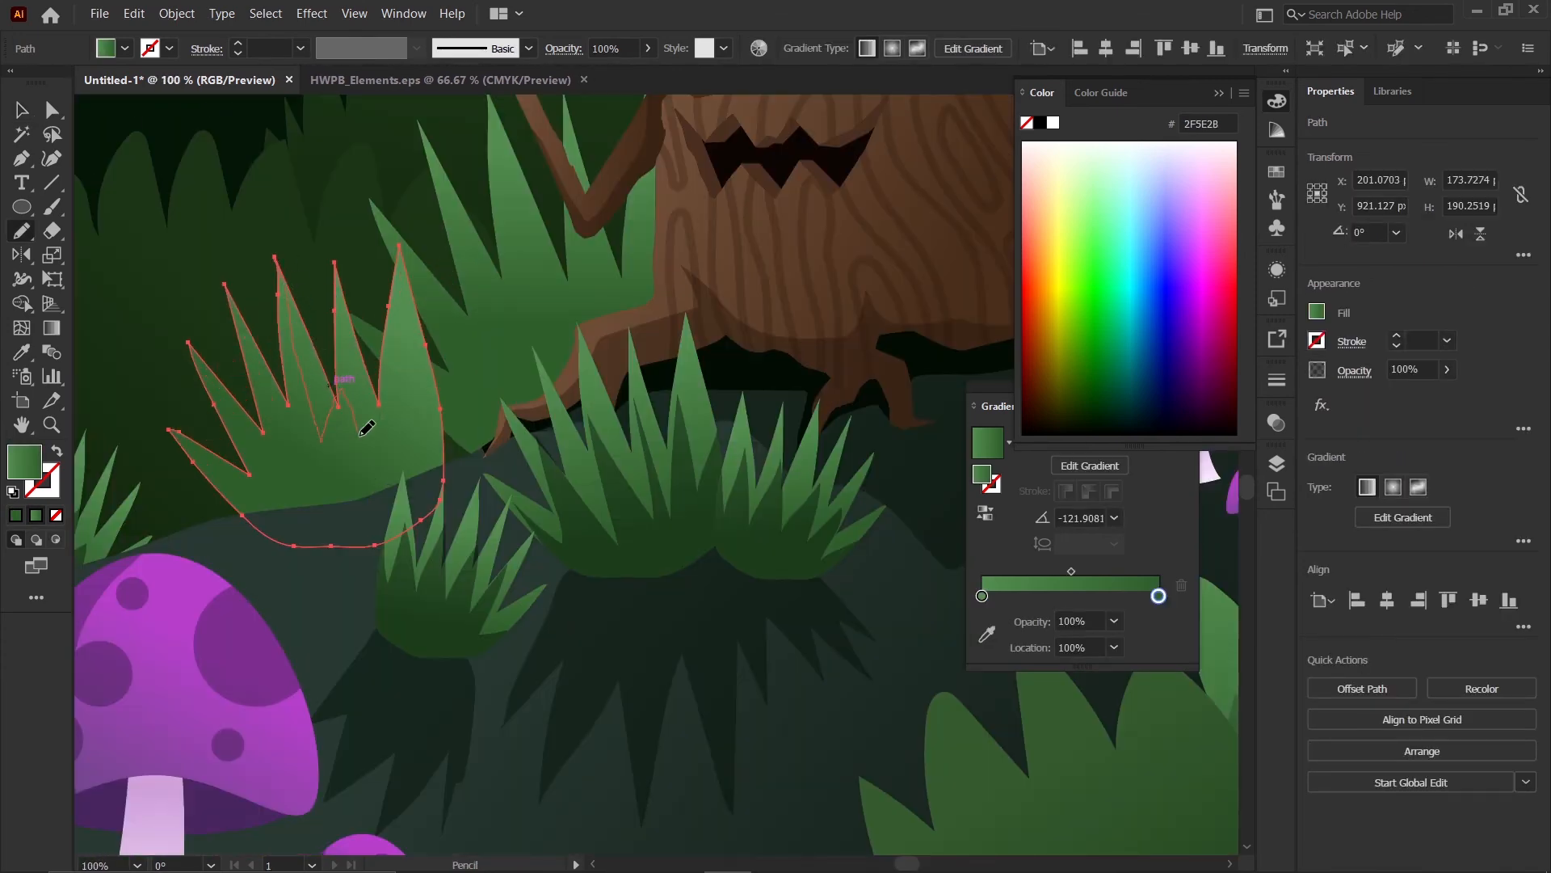
scroll(295, 314, up, 2)
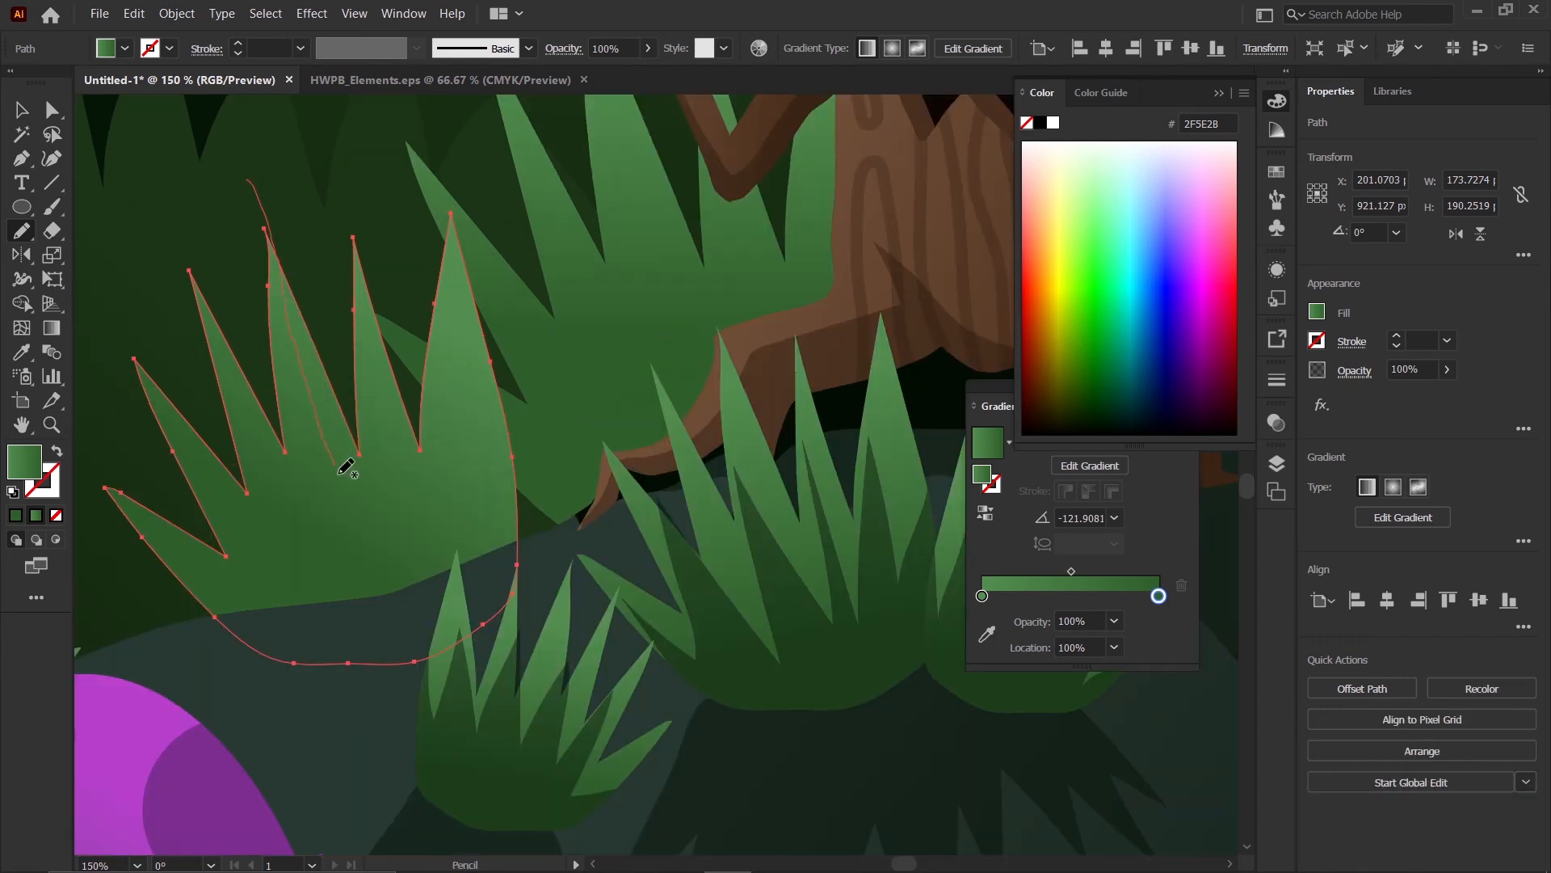
mouse_move(476, 574)
mouse_down()
mouse_move(513, 505)
mouse_move(502, 691)
mouse_move(260, 730)
mouse_move(103, 586)
mouse_move(70, 453)
mouse_move(137, 261)
mouse_up()
drag(242, 188, 253, 188)
scroll(317, 255, down, 1)
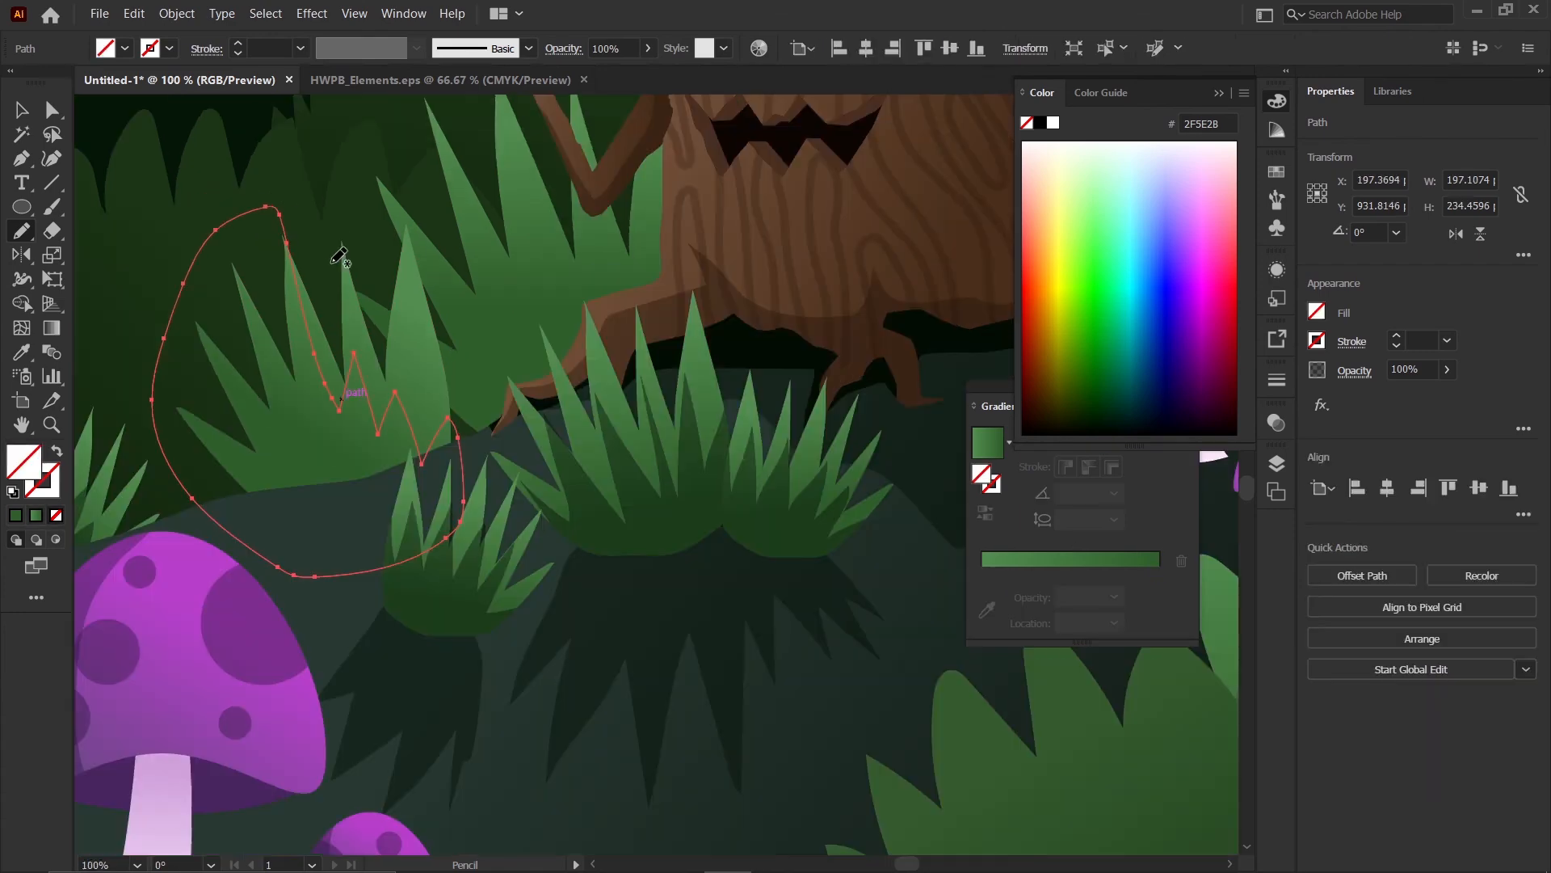
- Copy the grass shadow appearance, fill #010C02 at 40% opacity, to the shape over the tall left grass clump
key(i)
click(442, 595)
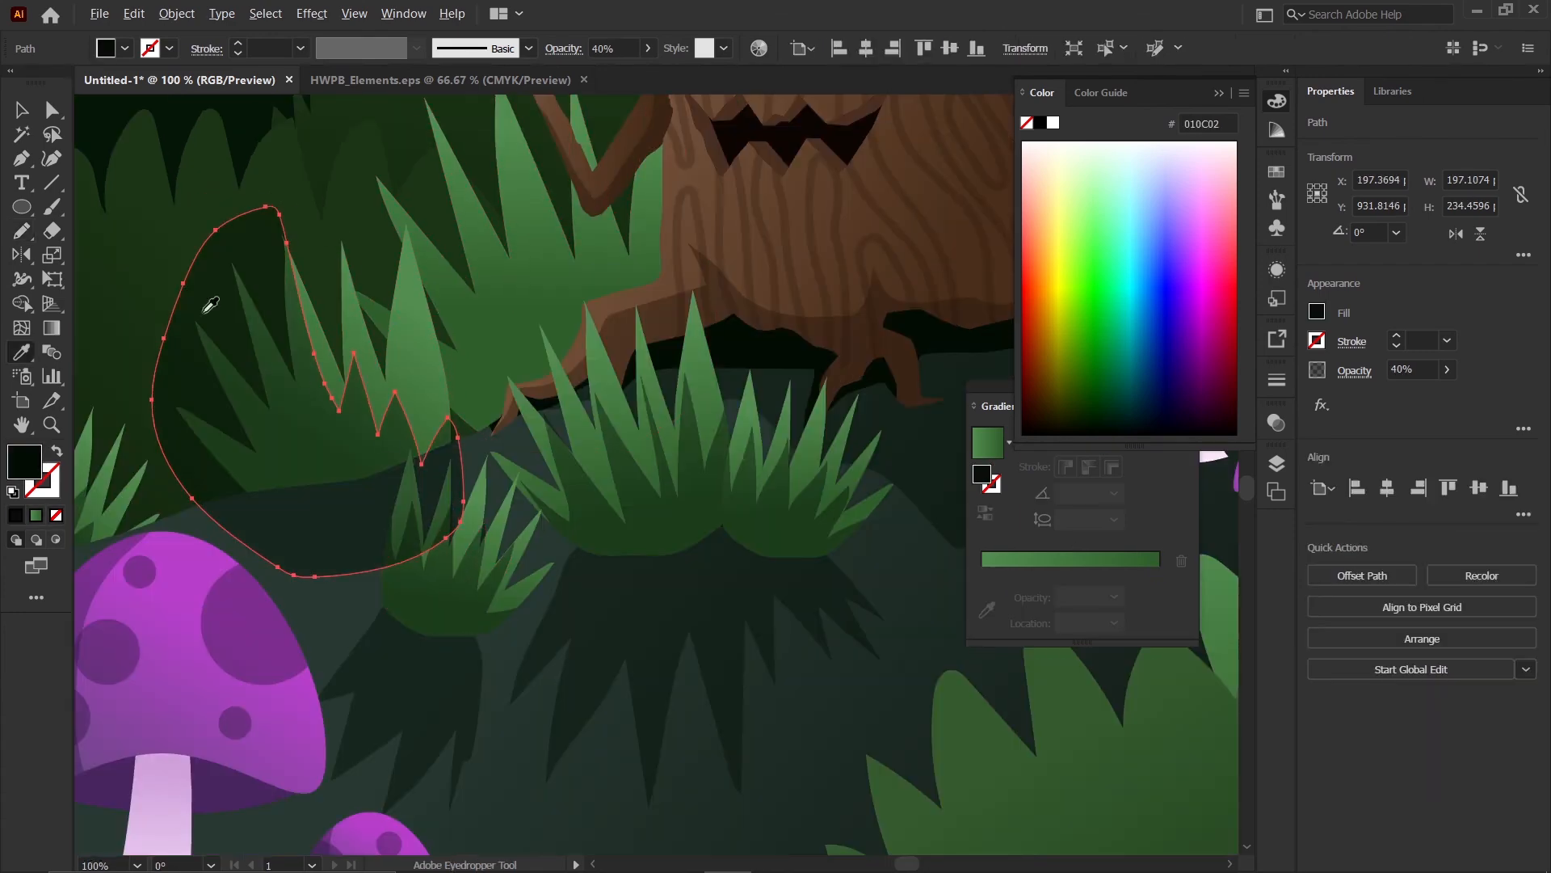
click(27, 110)
scroll(320, 260, down, 2)
click(400, 687)
scroll(342, 363, up, 2)
- Trim the shadow of the tall left grass clump to the clump's outline
click(366, 353)
shift+click(401, 255)
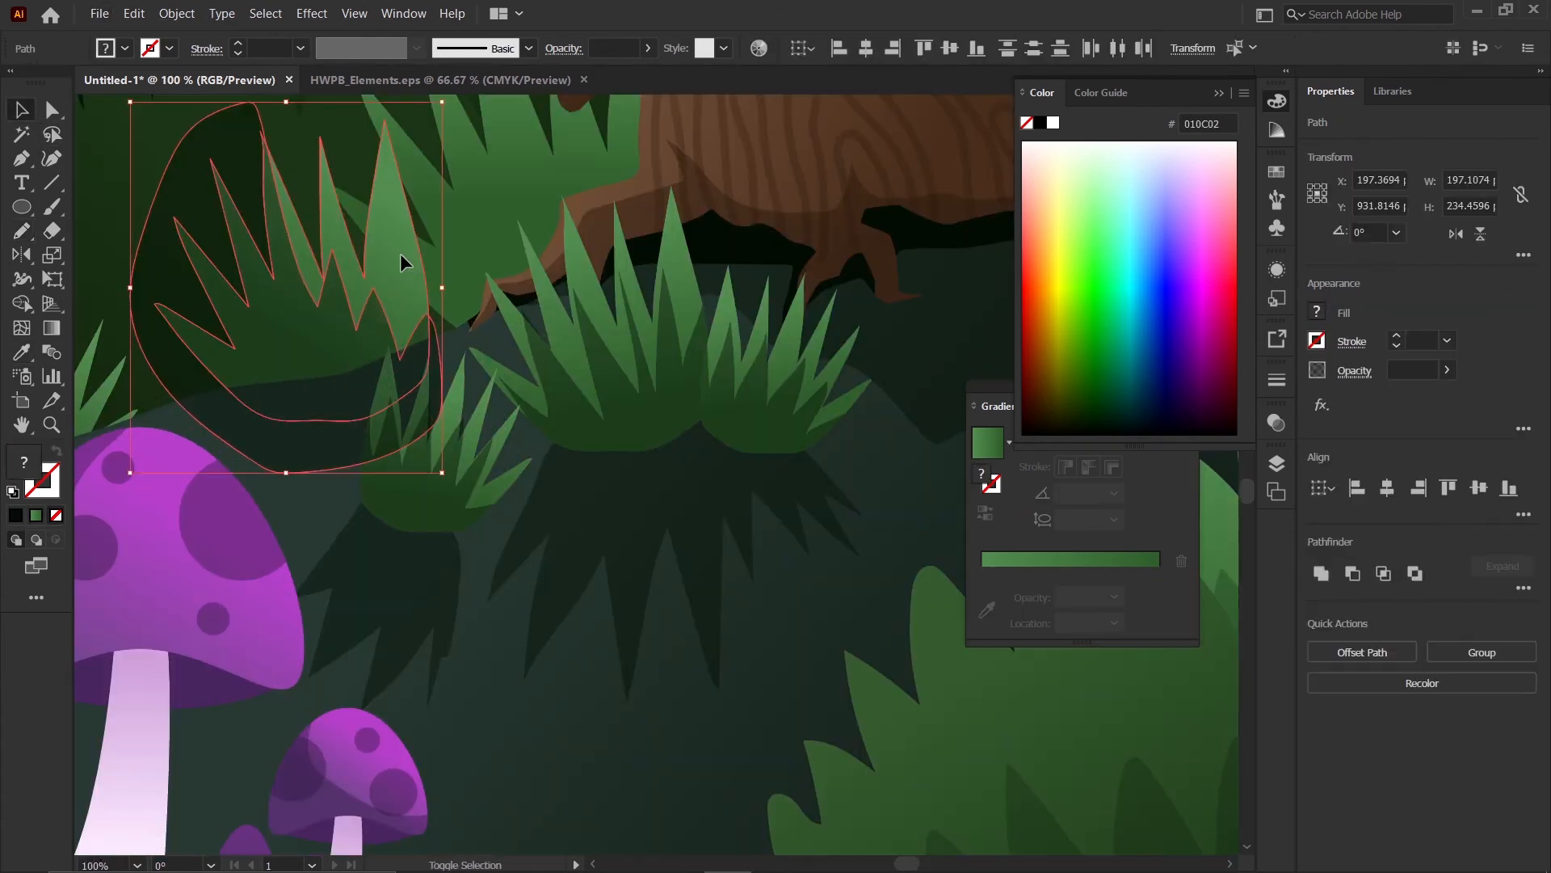
key(shift+m)
alt+click(323, 430)
click(26, 113)
scroll(463, 332, down, 1)
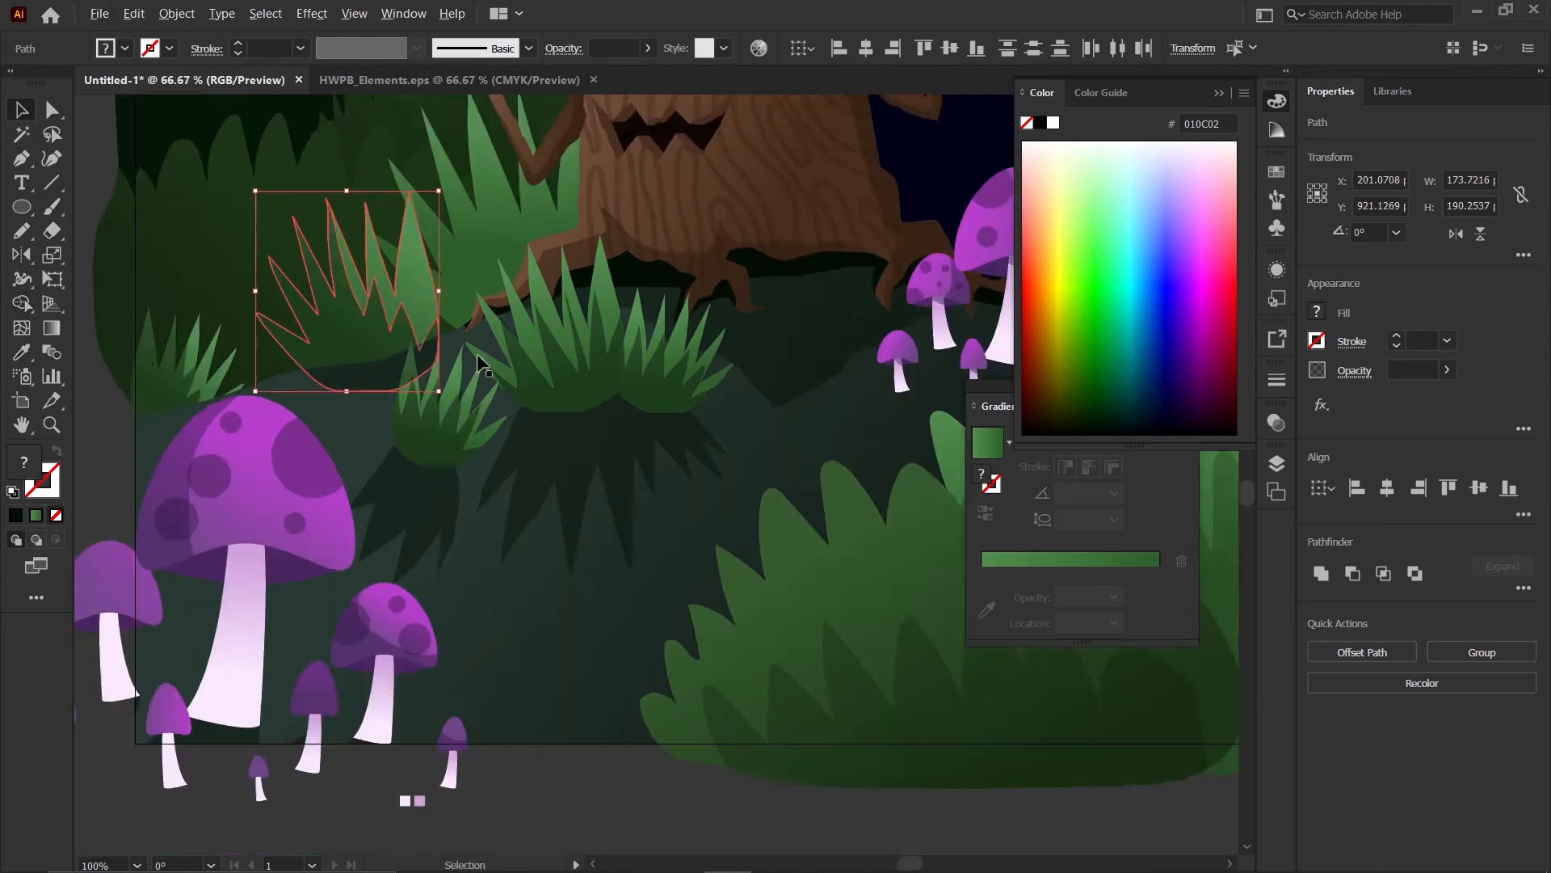
scroll(482, 365, down, 1)
click(512, 768)
- Draw a freehand jagged closed shape, about 227 × 260 px, over the lower right part of the largest grass clump behind the tree
scroll(472, 268, up, 2)
click(472, 271)
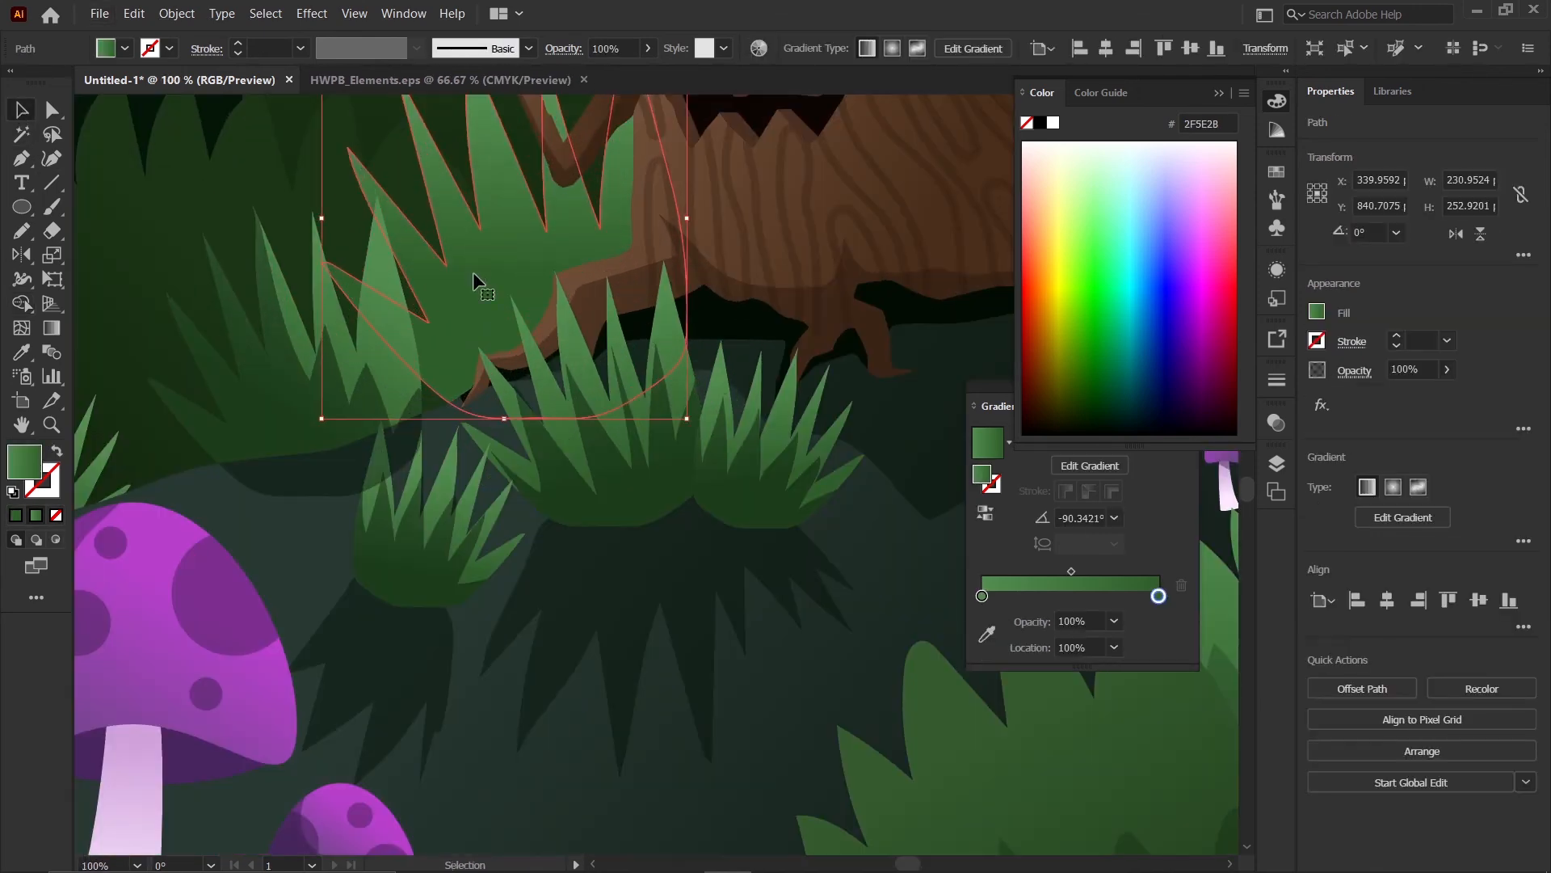
scroll(472, 272, down, 2)
scroll(450, 462, up, 2)
key(n)
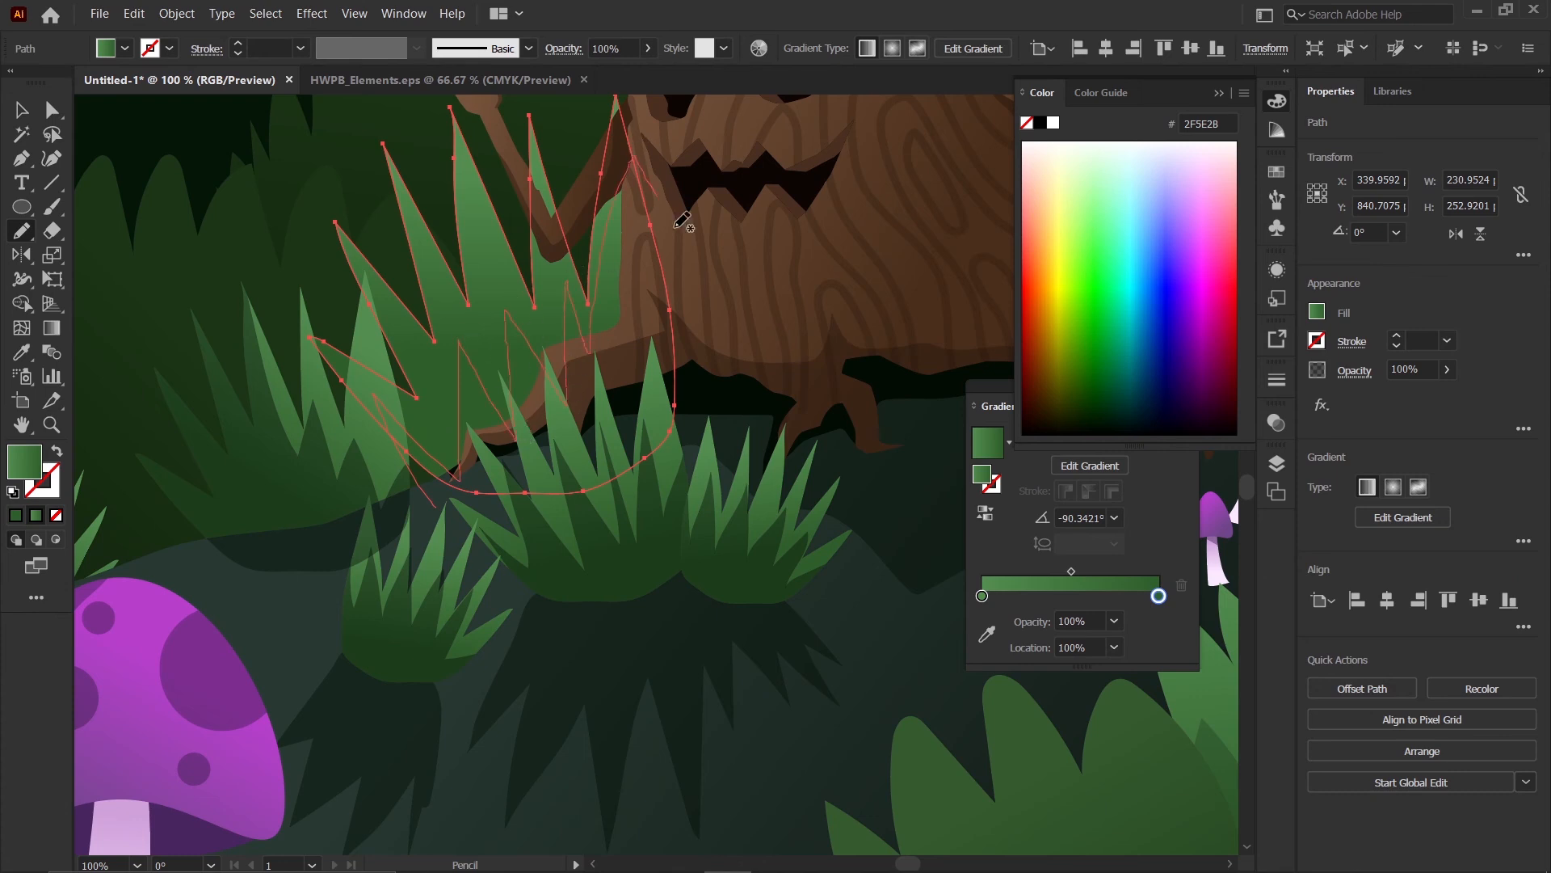
mouse_move(677, 227)
mouse_down()
mouse_move(706, 475)
mouse_move(519, 566)
mouse_up()
drag(450, 505, 452, 507)
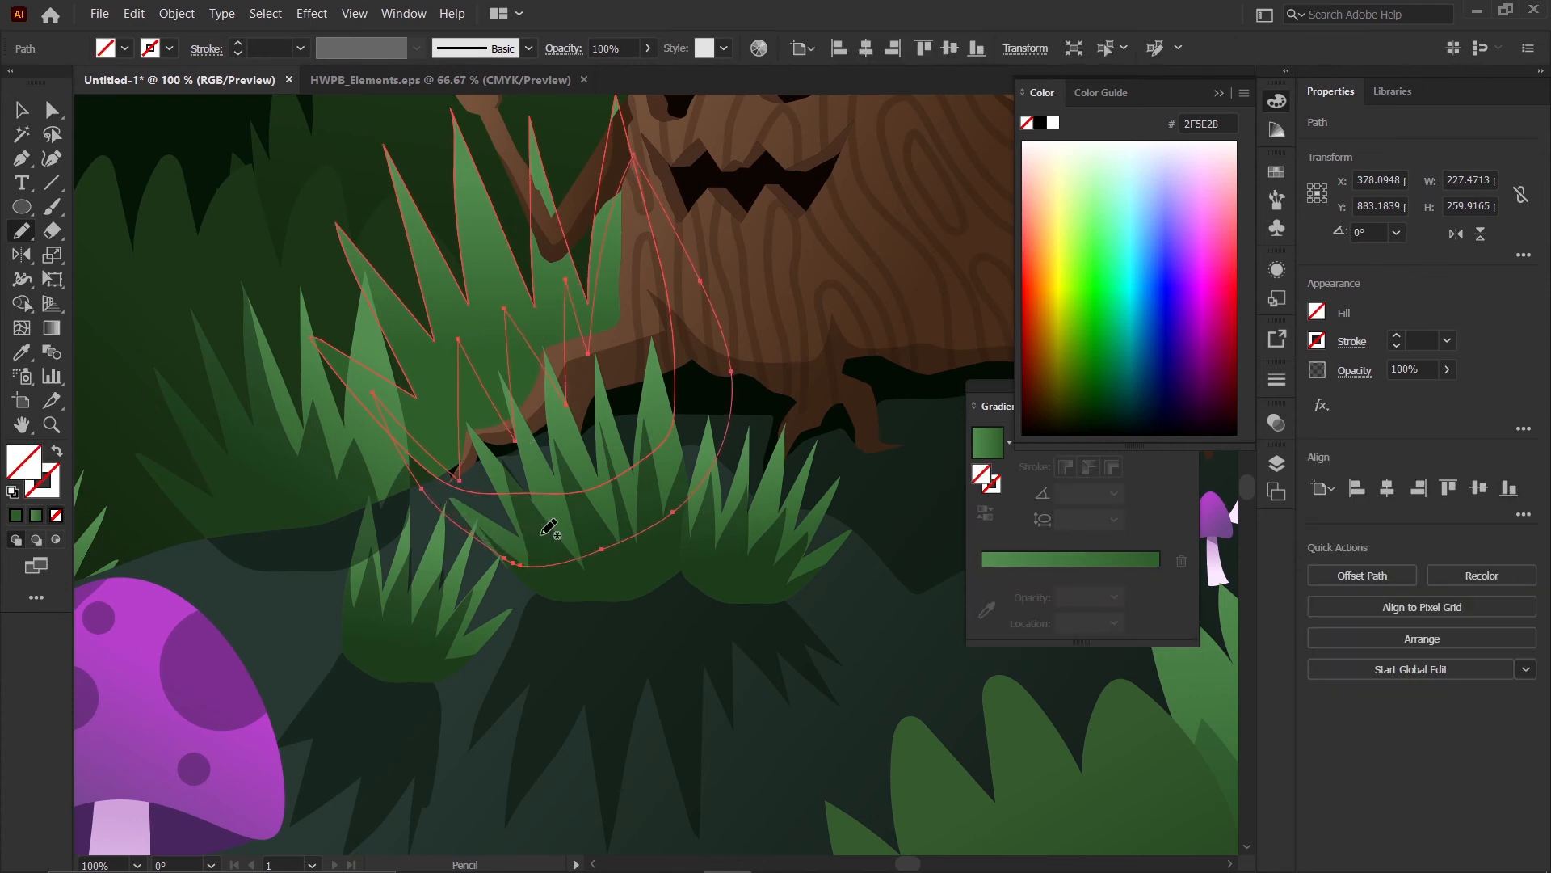
- Apply the shadow fill #010C02 at 40% opacity to the shape over the largest grass clump behind the tree
key(i)
click(482, 507)
click(28, 116)
scroll(483, 300, down, 2)
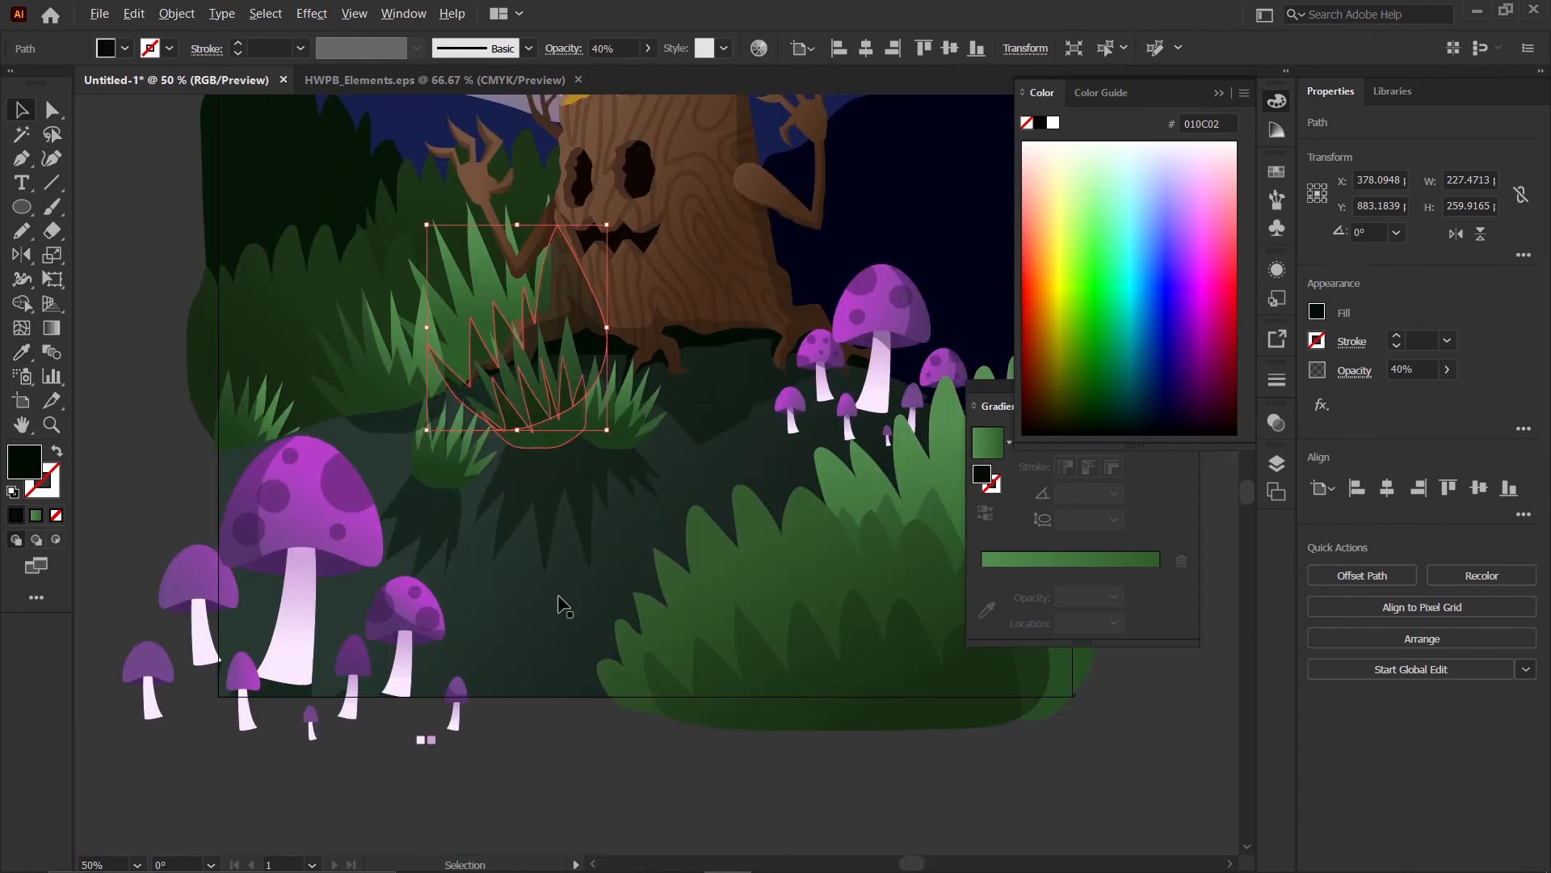
click(561, 603)
- Restack the new shadow directly in front of the largest grass clump so it sits behind the tree
scroll(567, 343, up, 2)
click(575, 282)
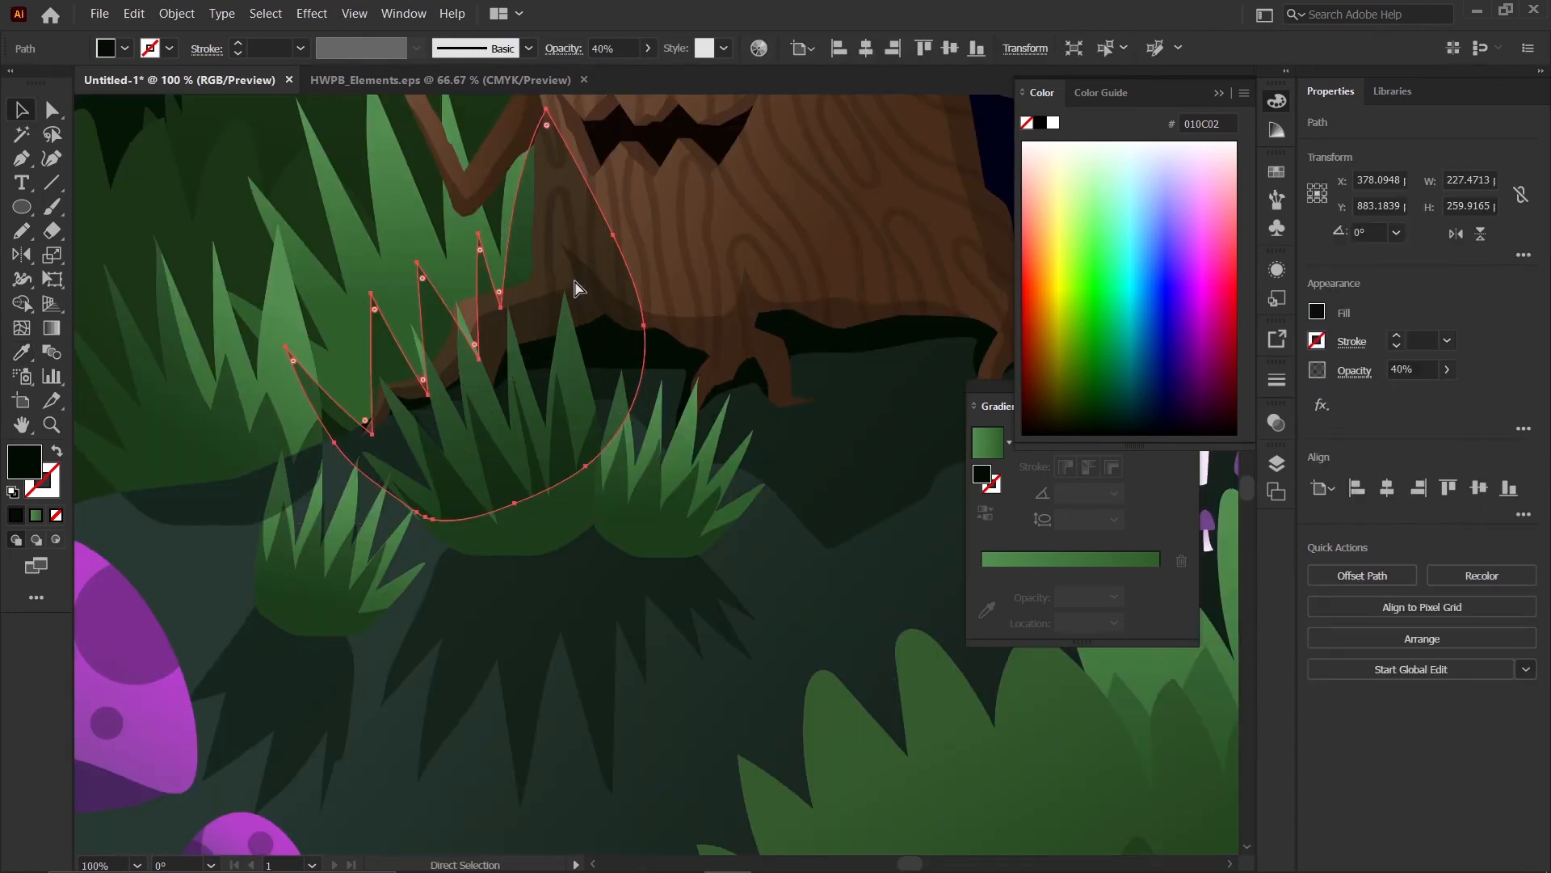
key(ctrl+x)
click(453, 269)
key(ctrl+f)
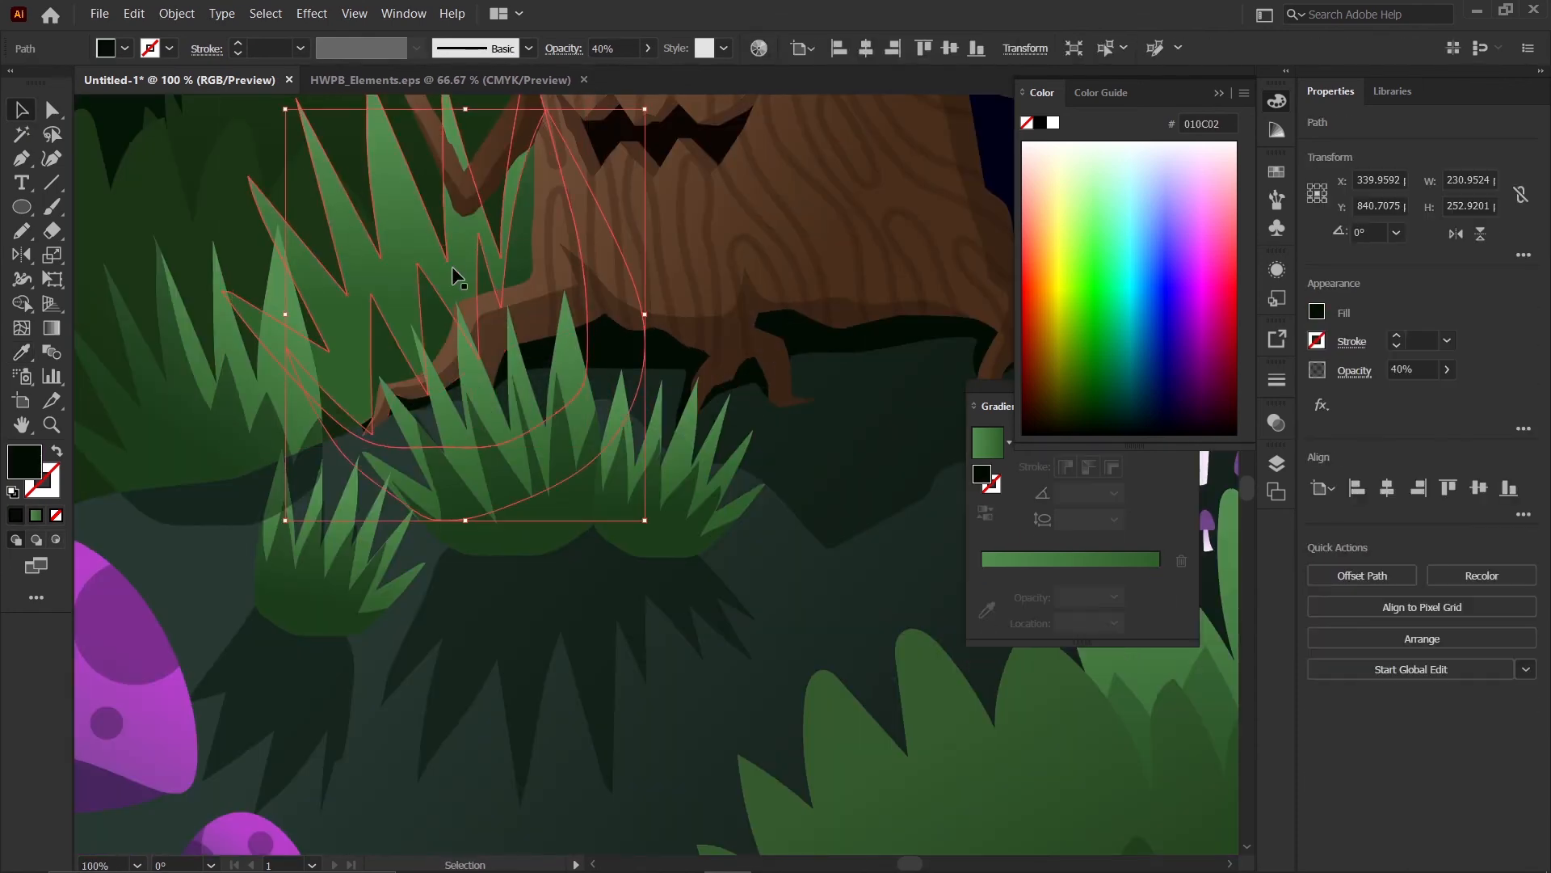
scroll(453, 265, down, 2)
click(364, 715)
- Trim away the parts of the shadow that extend beyond the largest grass clump behind the tree
scroll(428, 388, up, 3)
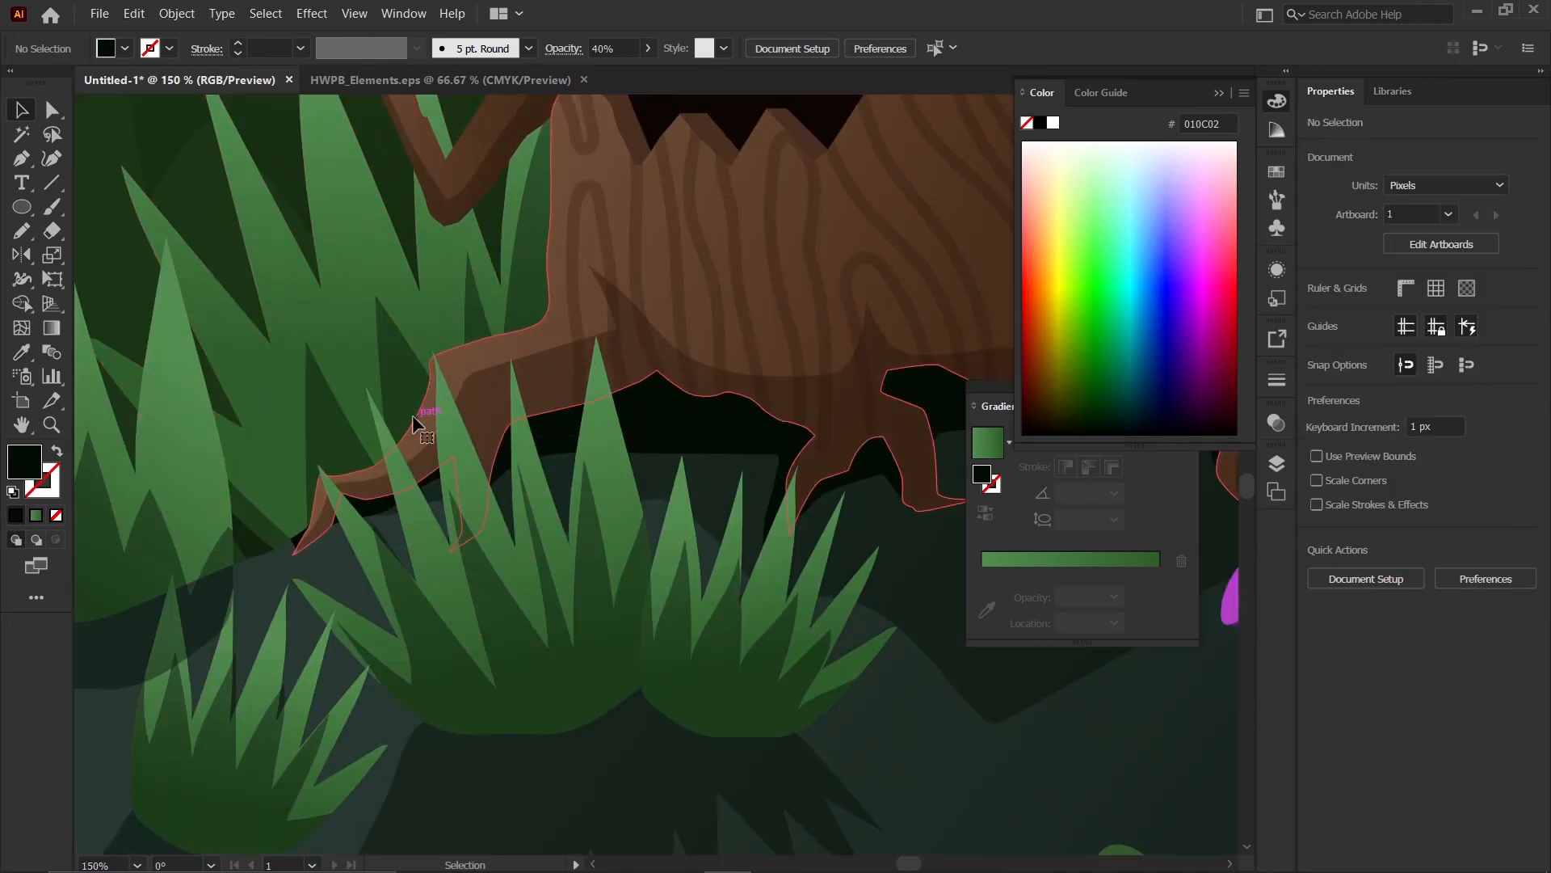
click(413, 417)
click(406, 384)
shift+click(361, 283)
key(shift+m)
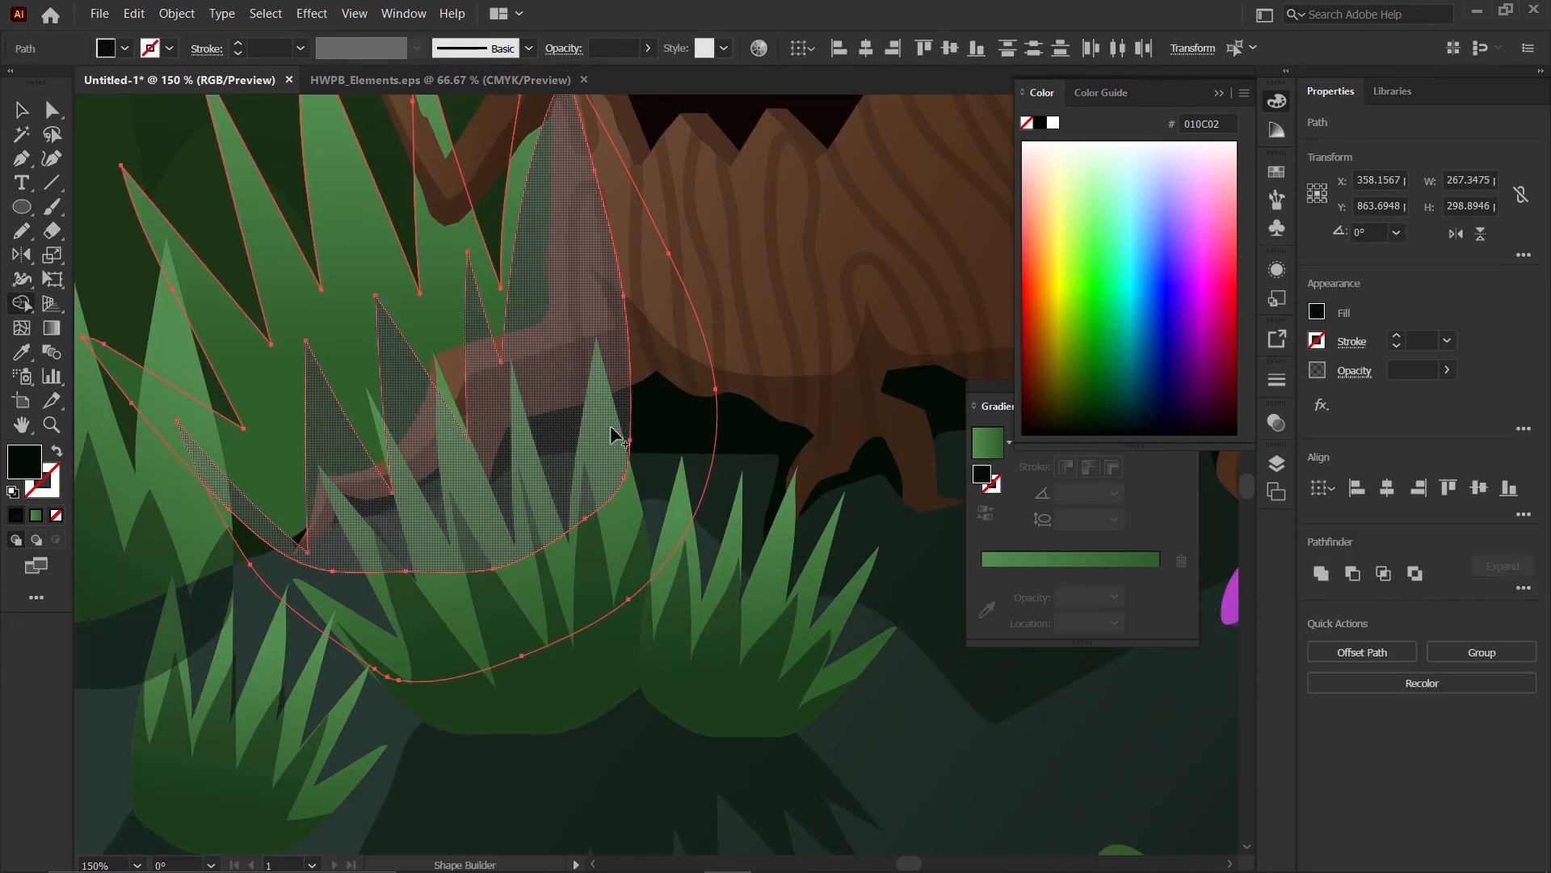
alt+click(682, 465)
scroll(658, 460, down, 2)
click(22, 110)
scroll(412, 280, down, 2)
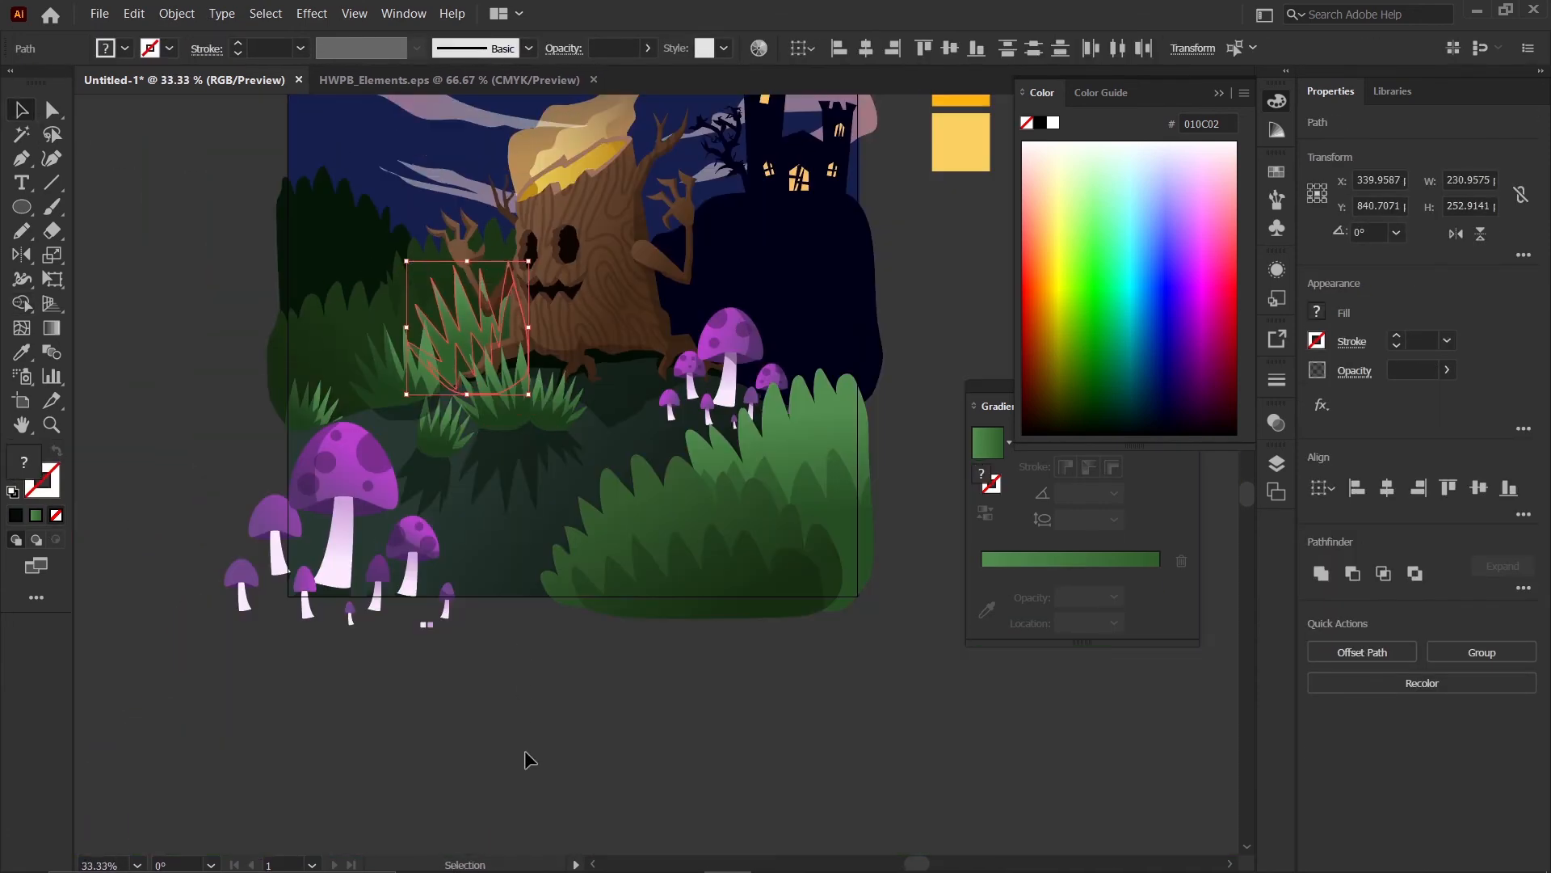
click(531, 789)
- Restack the shadow of the tall left grass clump so it sits directly in front of that clump, behind the ground
scroll(410, 414, up, 3)
click(361, 416)
key(Delete)
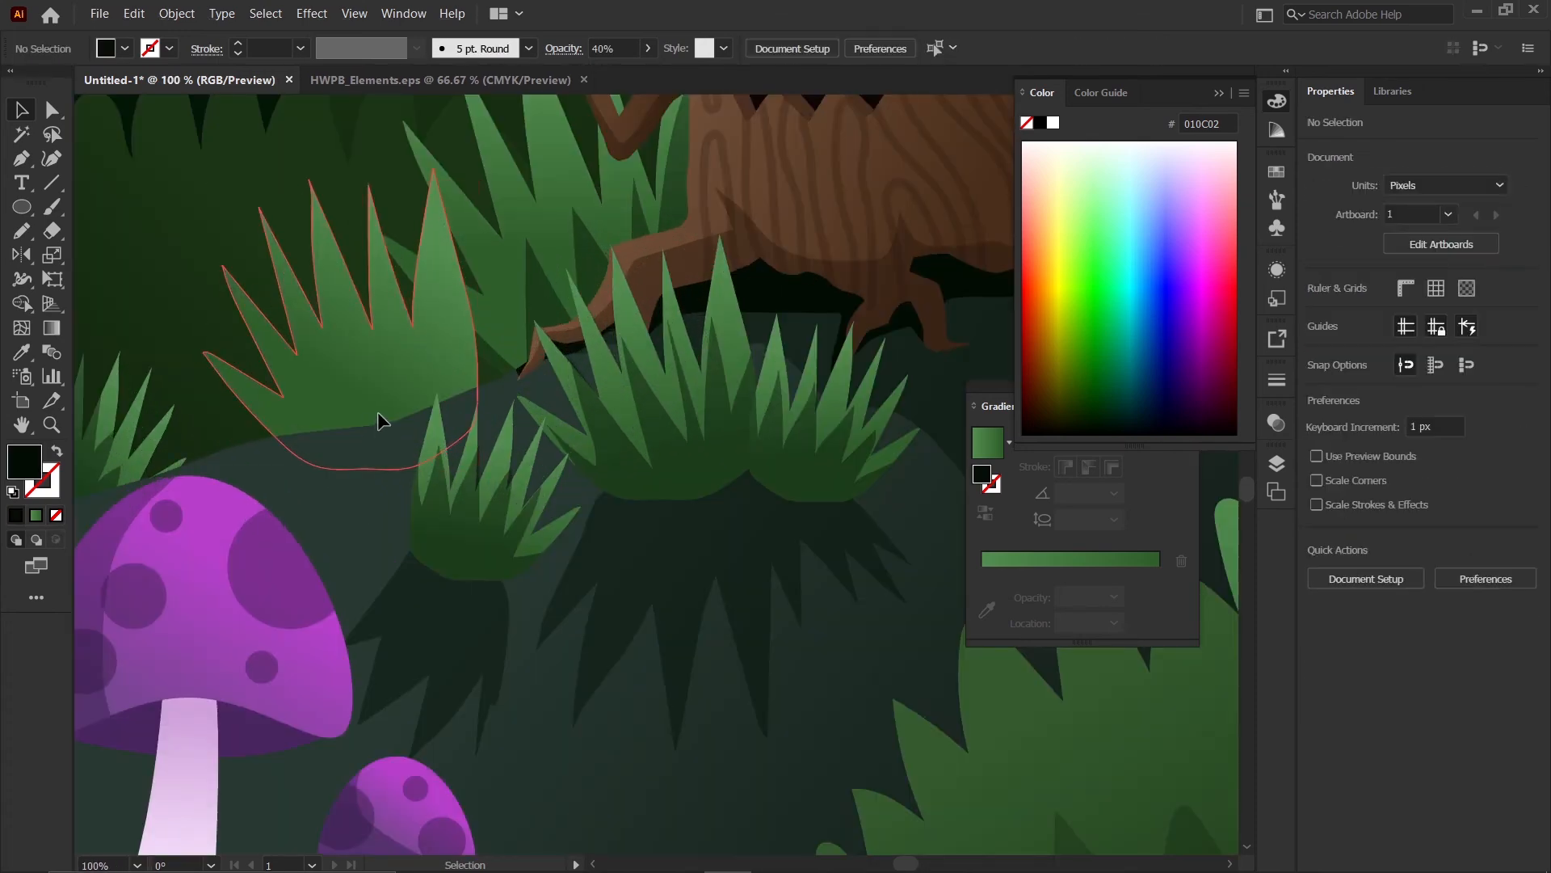
click(377, 413)
scroll(380, 416, down, 4)
click(525, 683)
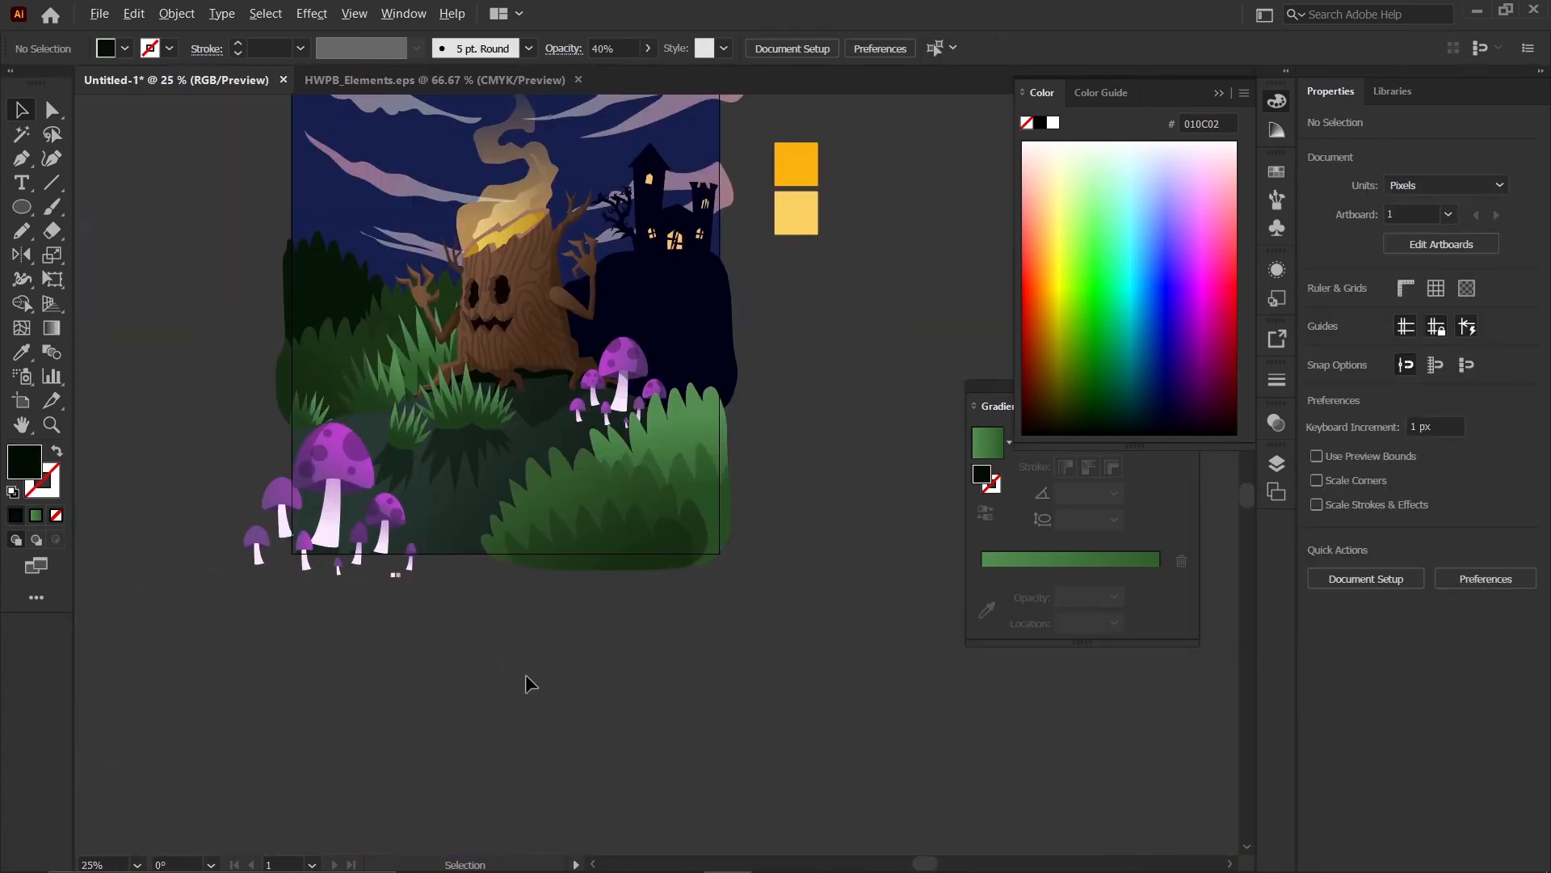
- Lock the base layer and unlock the BG layer for editing
scroll(525, 684, down, 2)
scroll(534, 633, up, 1)
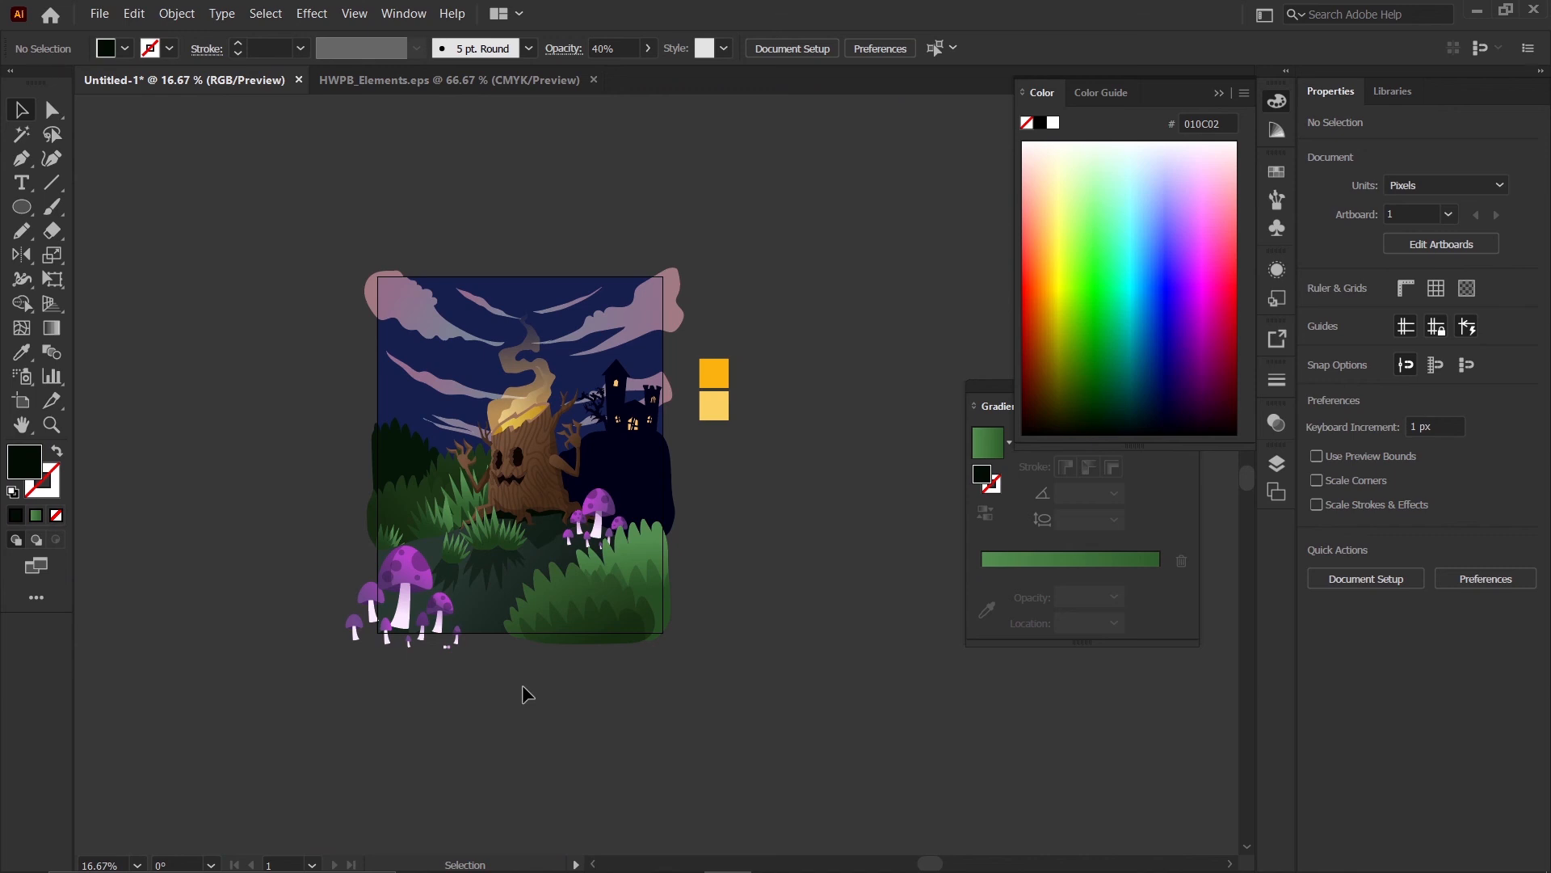
scroll(473, 414, up, 1)
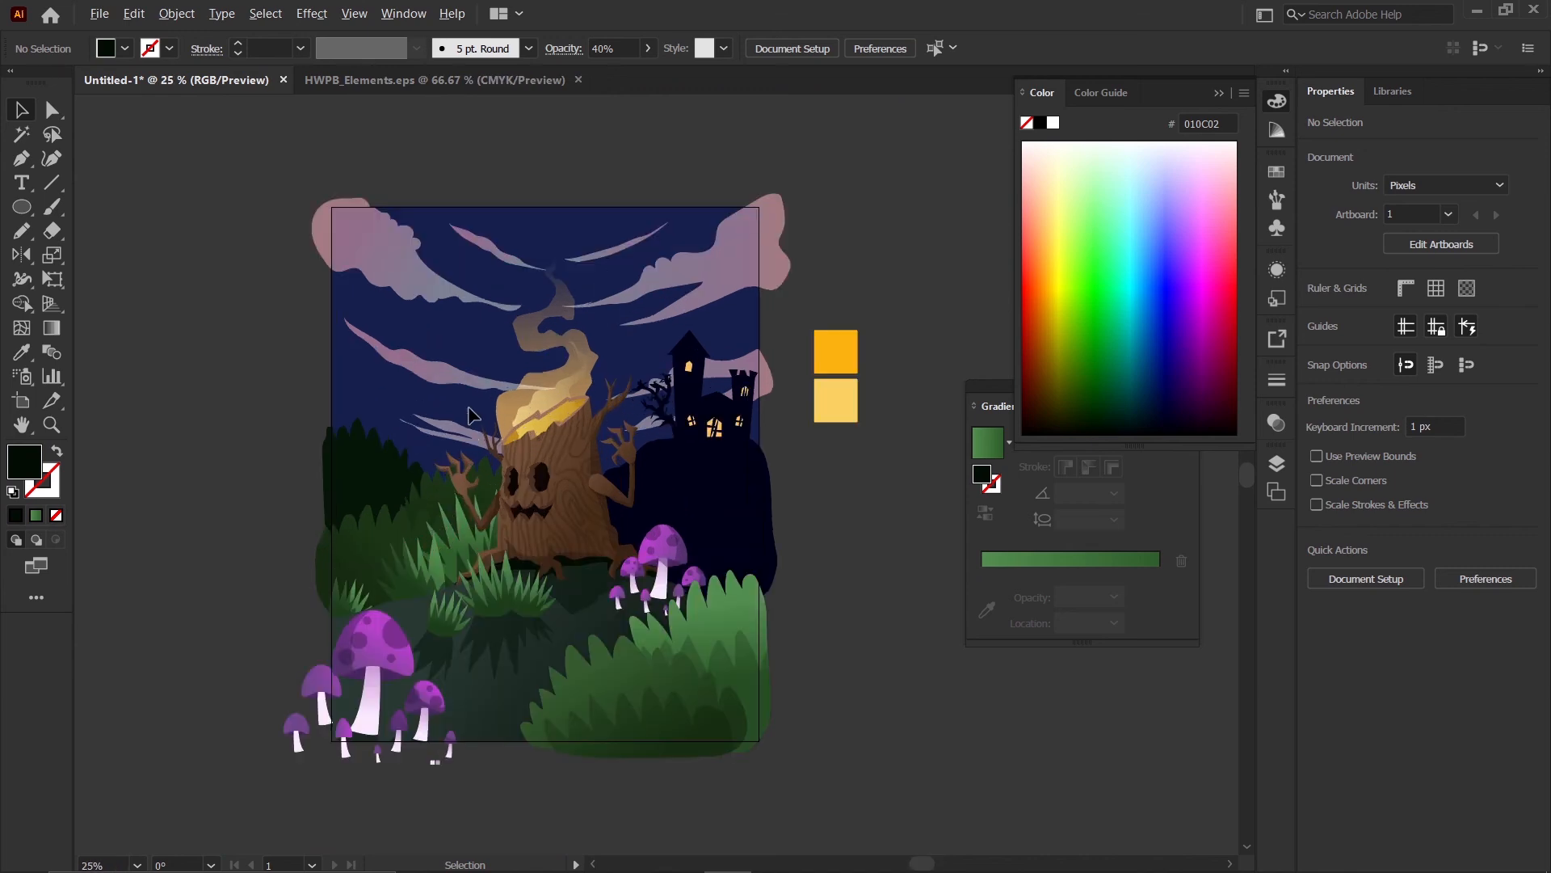
click(1220, 94)
click(1281, 471)
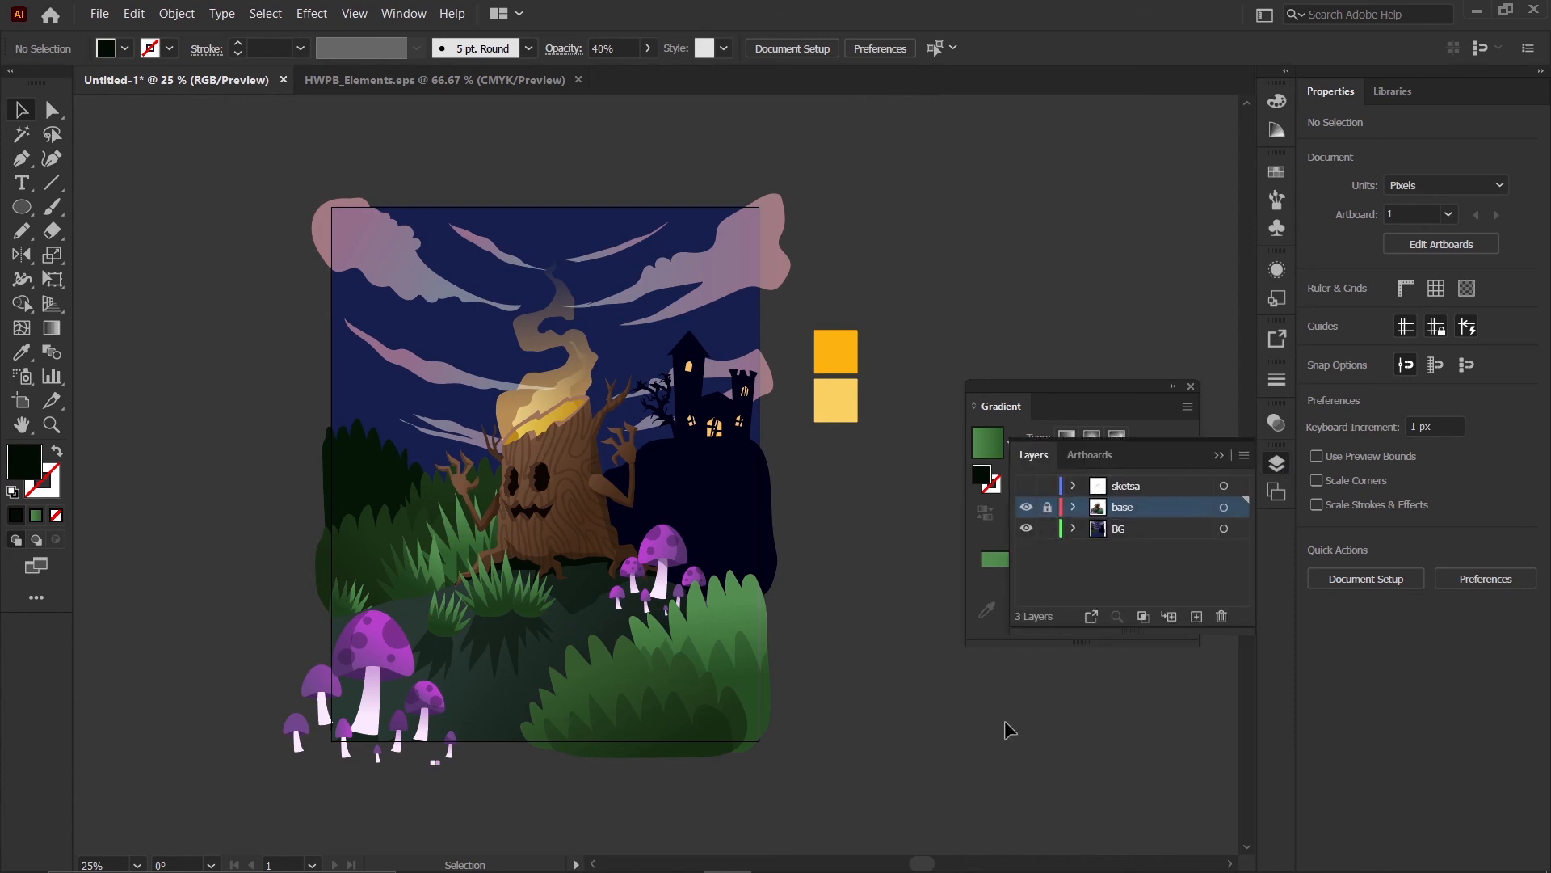
- Try to move the dark green background bush on the BG layer upward
scroll(732, 471, up, 1)
drag(223, 583, 224, 463)
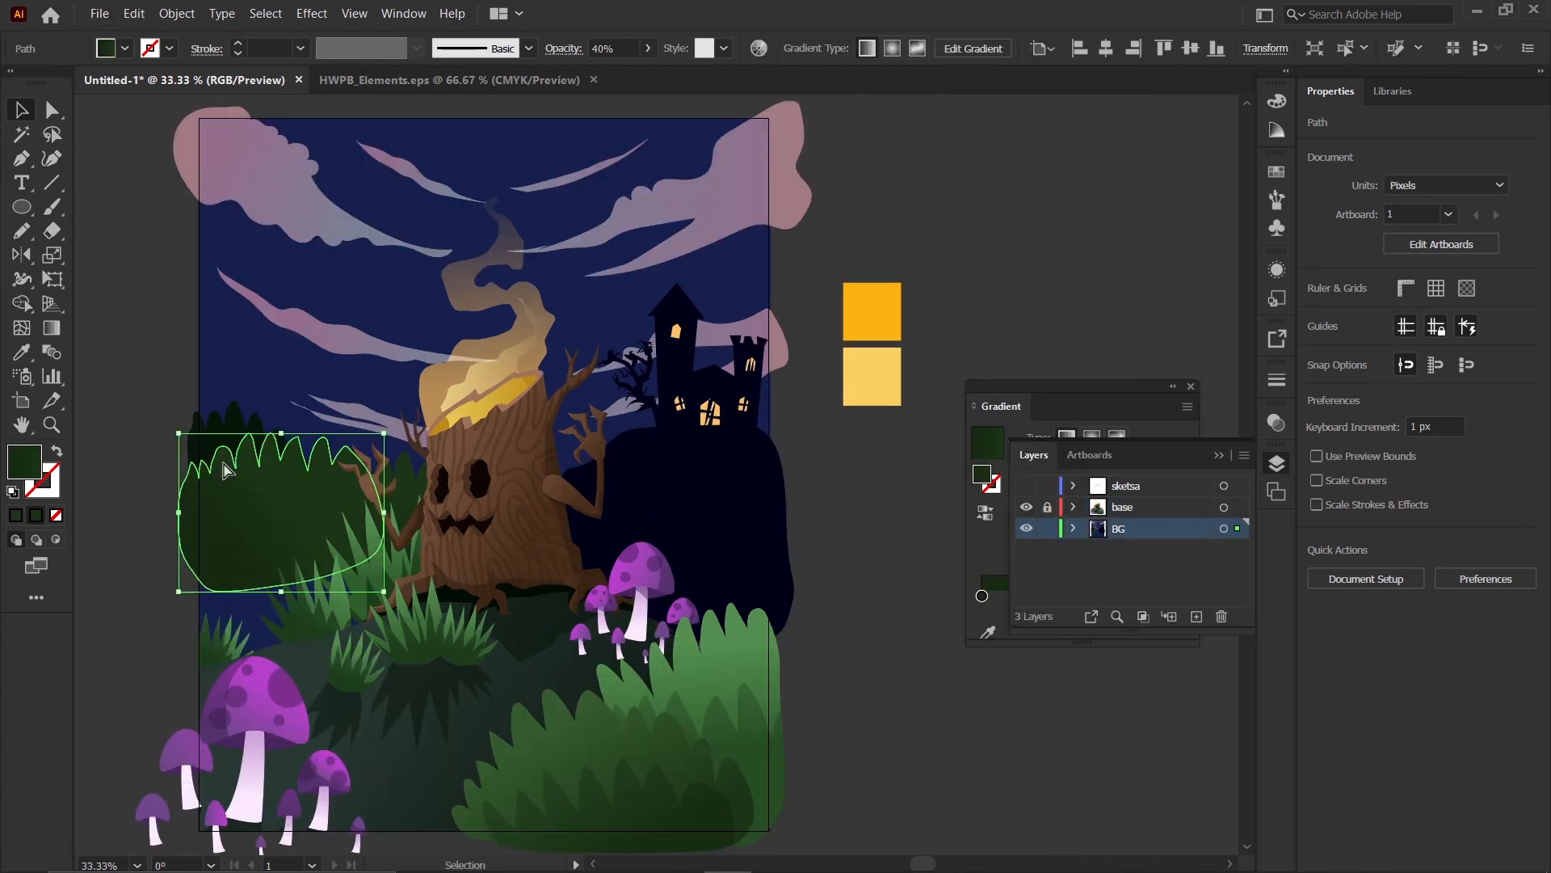
scroll(167, 547, down, 2)
scroll(195, 540, up, 2)
- Draw a scalloped shadow shape about 385 by 315 px over the lower left background bush and match its 40% opacity fill to the grass shadow
click(196, 540)
key(n)
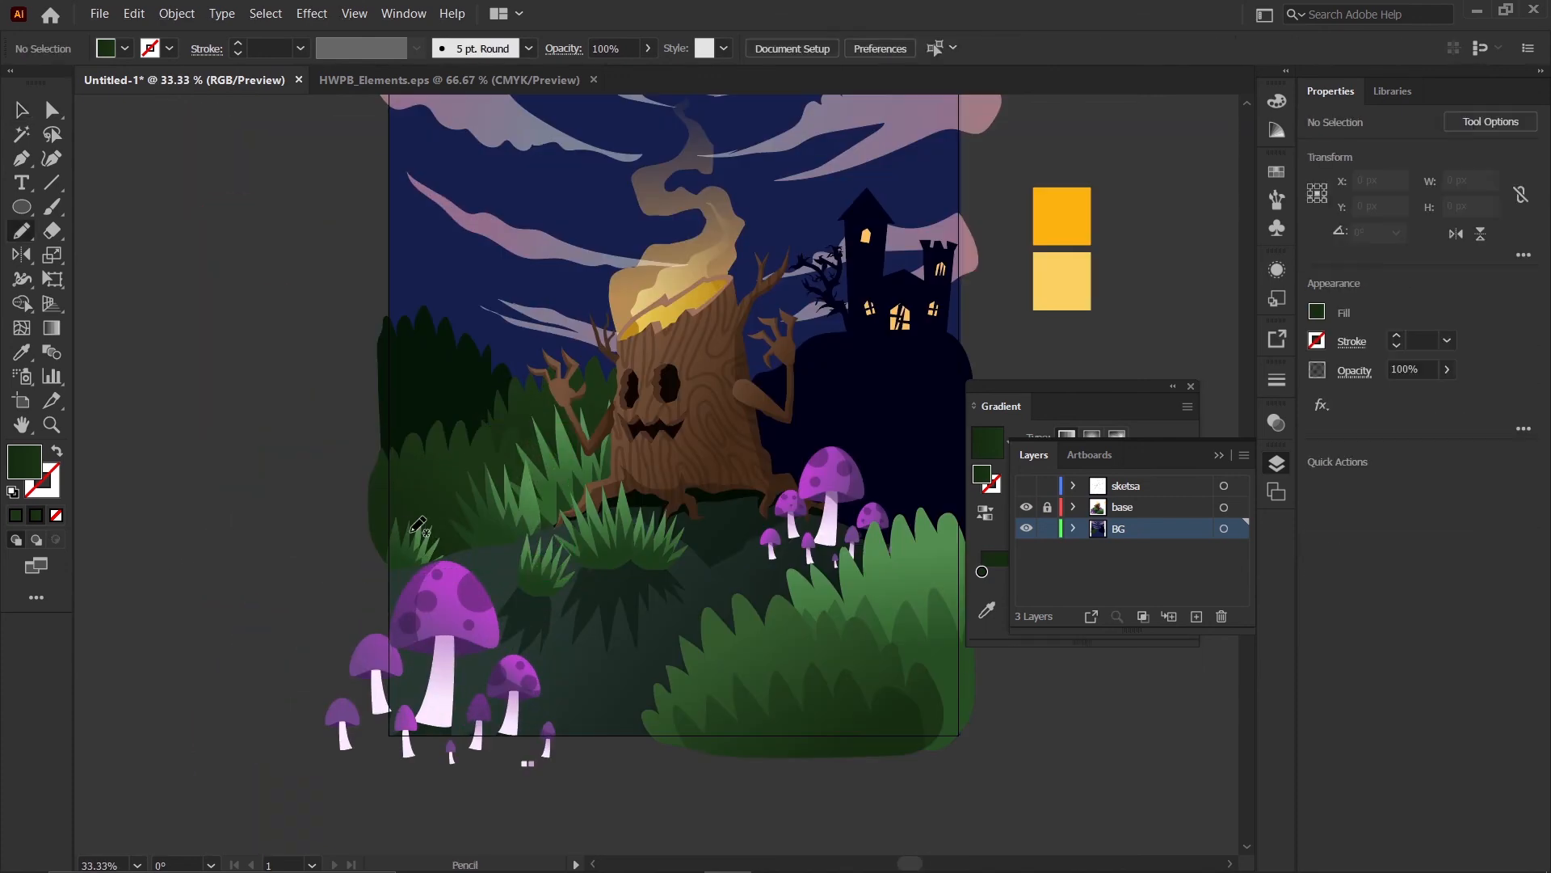
scroll(419, 525, up, 3)
mouse_move(377, 310)
mouse_down()
mouse_move(422, 341)
mouse_move(447, 462)
mouse_up()
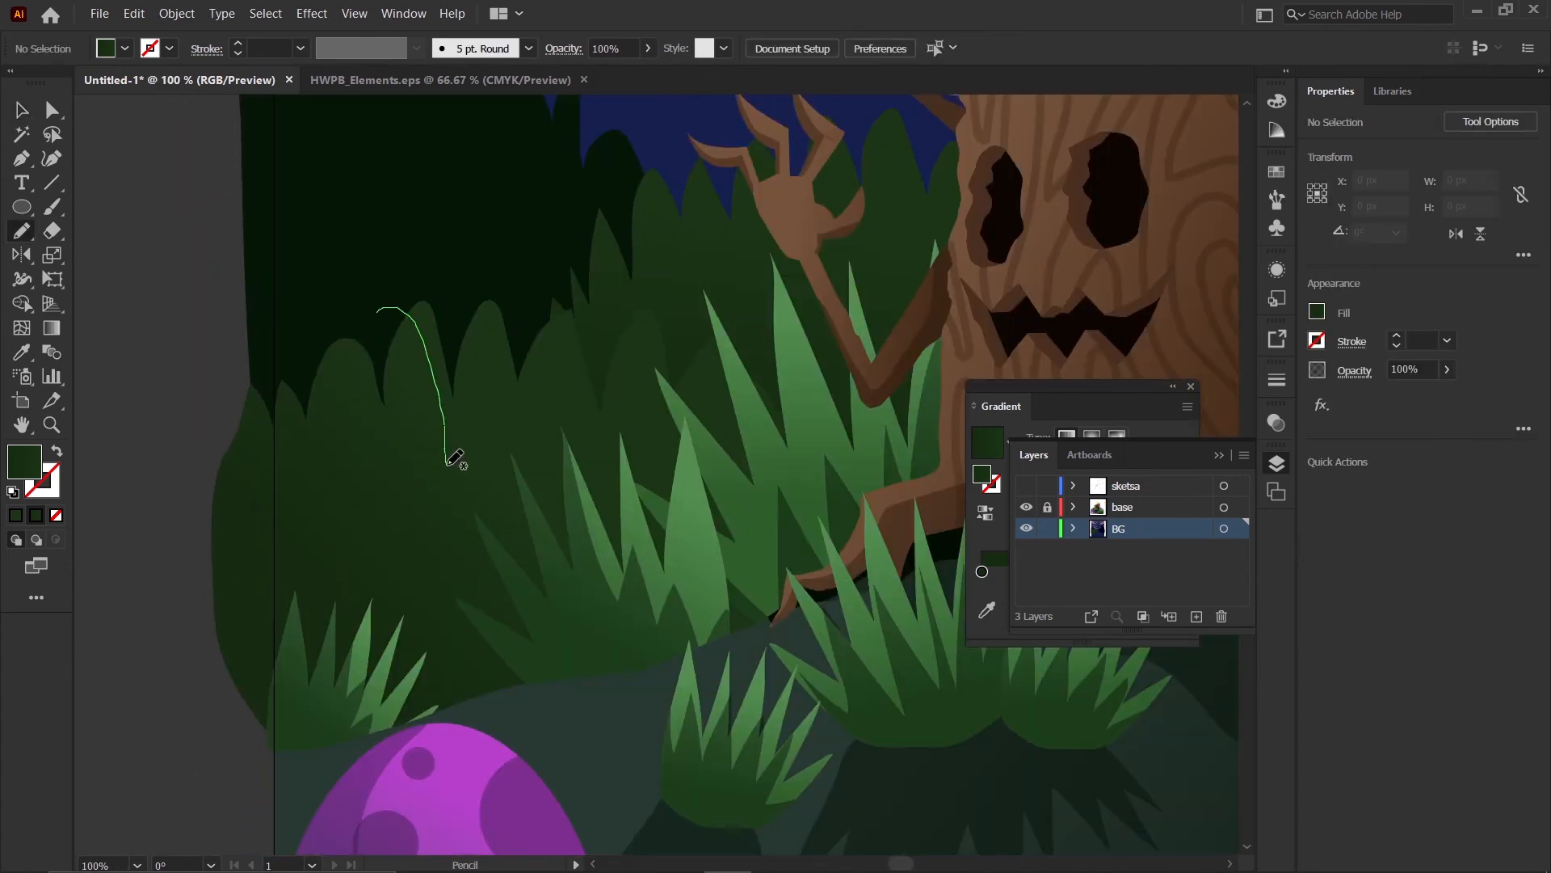
mouse_move(574, 530)
mouse_down()
mouse_move(685, 661)
mouse_move(511, 790)
mouse_move(316, 804)
mouse_move(126, 645)
mouse_move(151, 417)
mouse_move(281, 330)
mouse_move(363, 311)
mouse_up()
scroll(353, 406, down, 2)
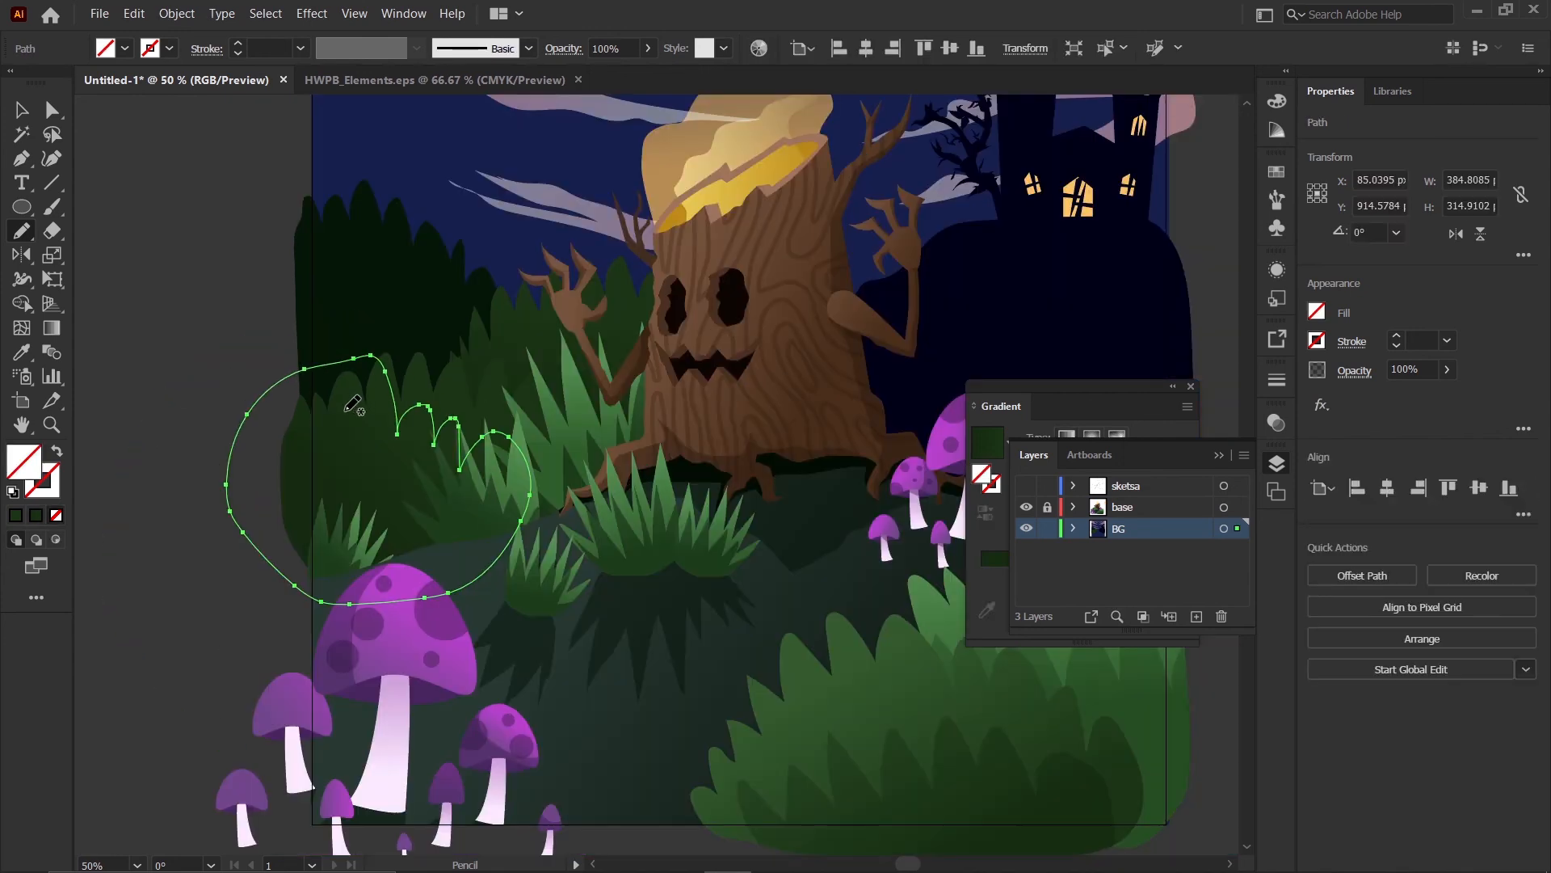
key(i)
click(656, 594)
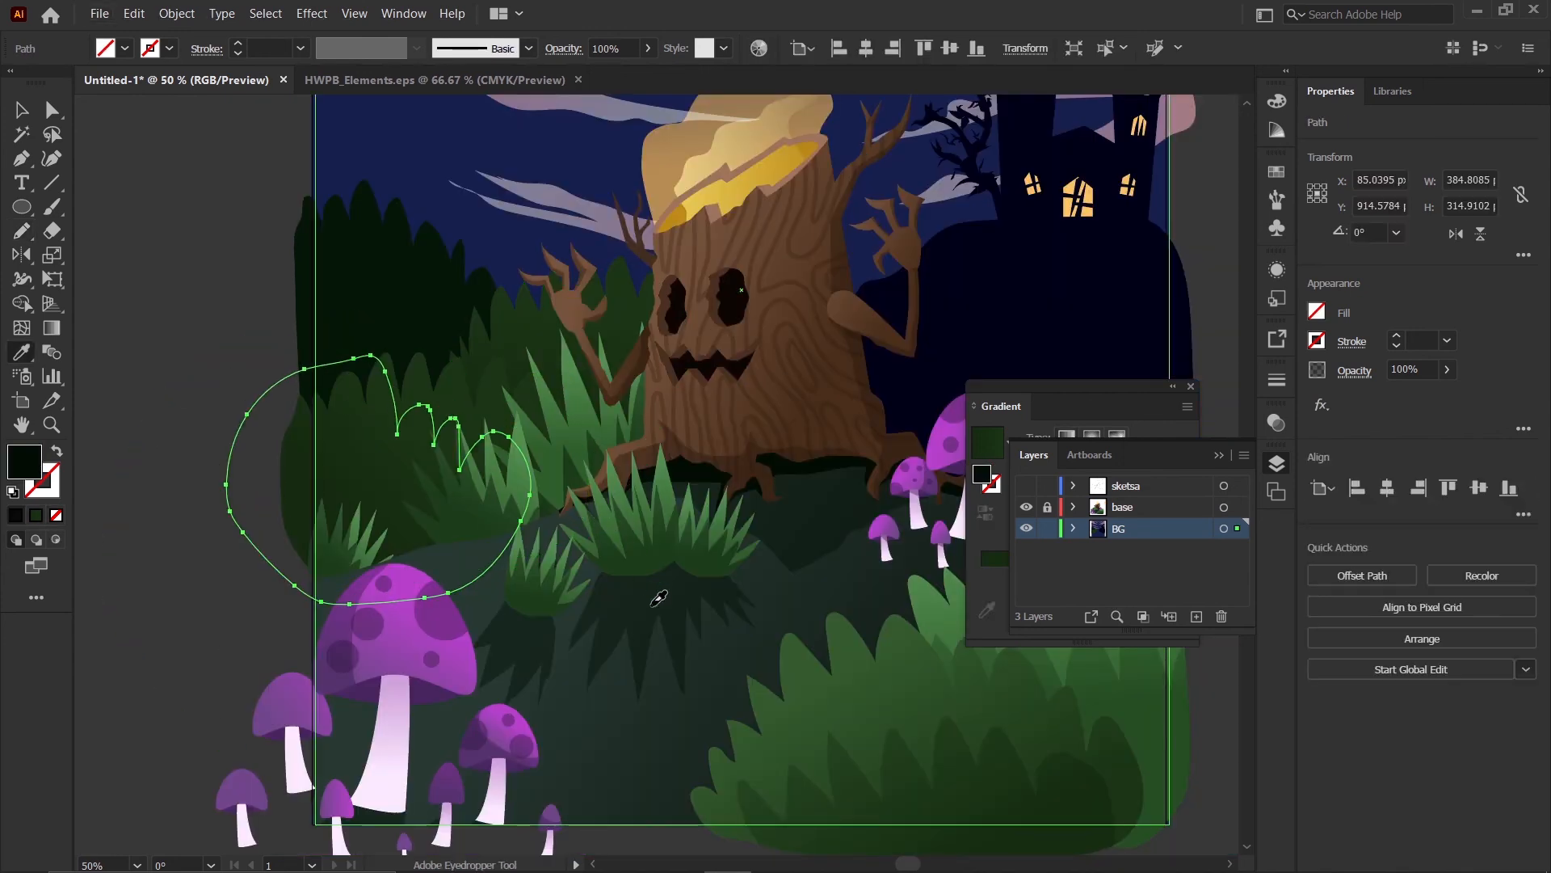
- Trim away the part of the new shadow that extends outside the lower left background bush
click(22, 110)
shift+click(444, 398)
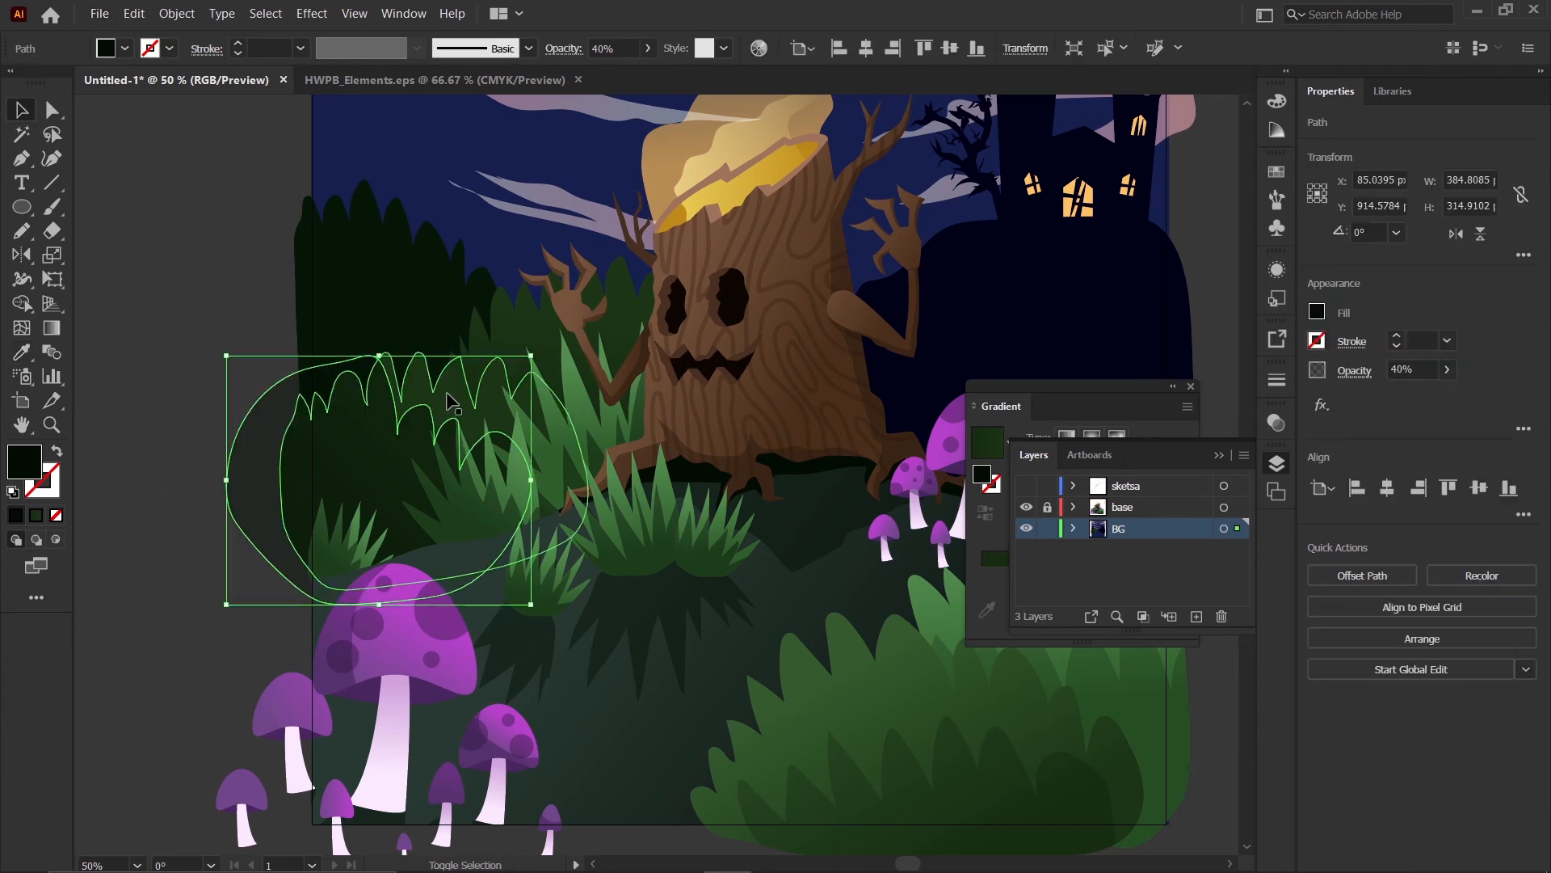
key(shift+m)
key(super)
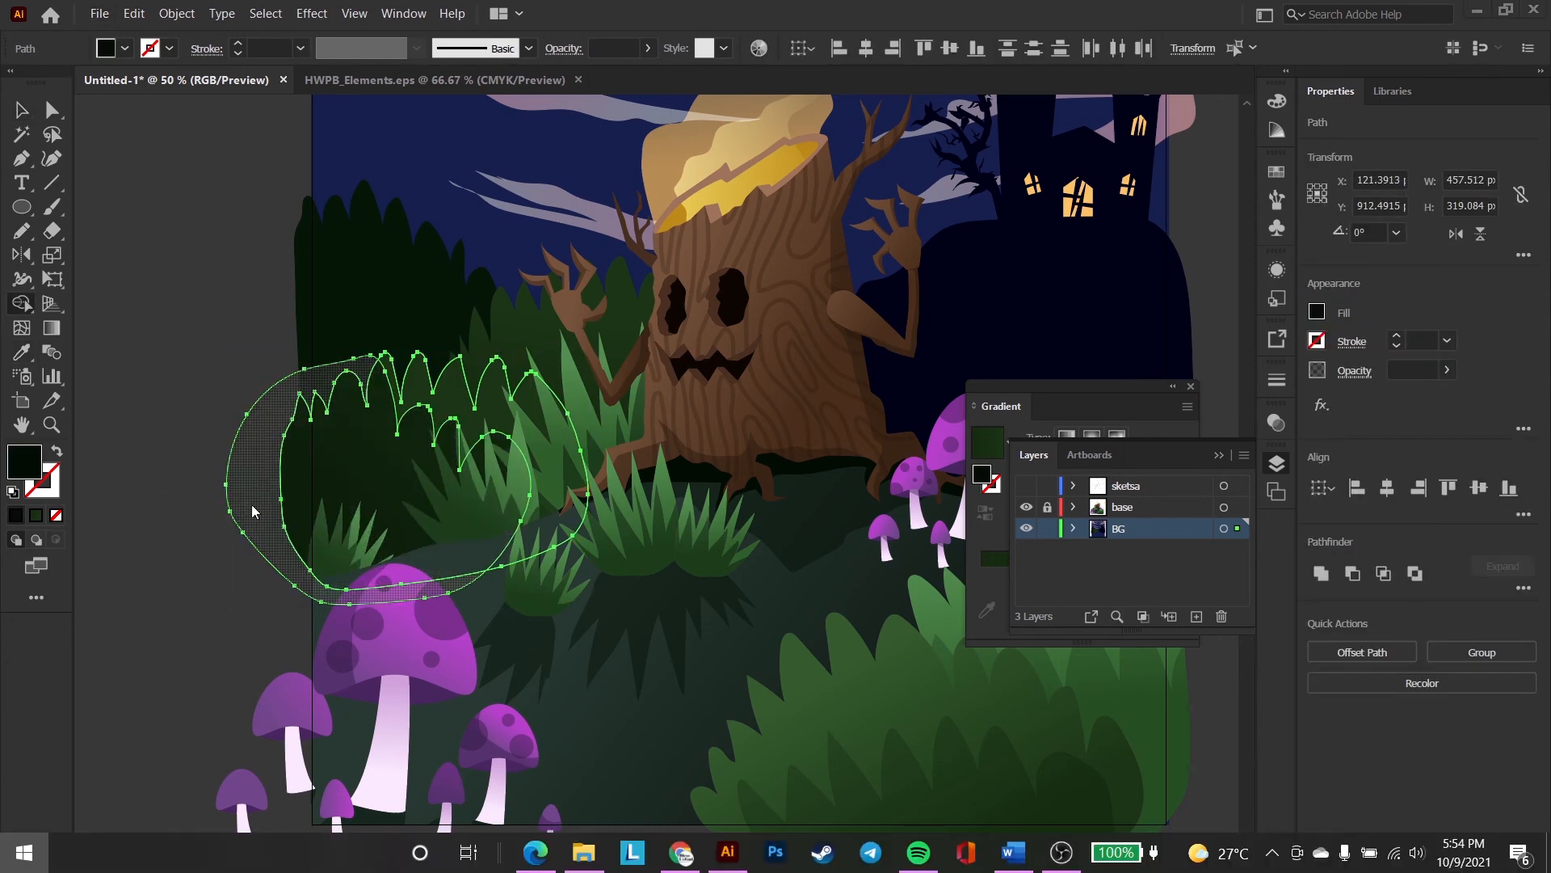
click(188, 164)
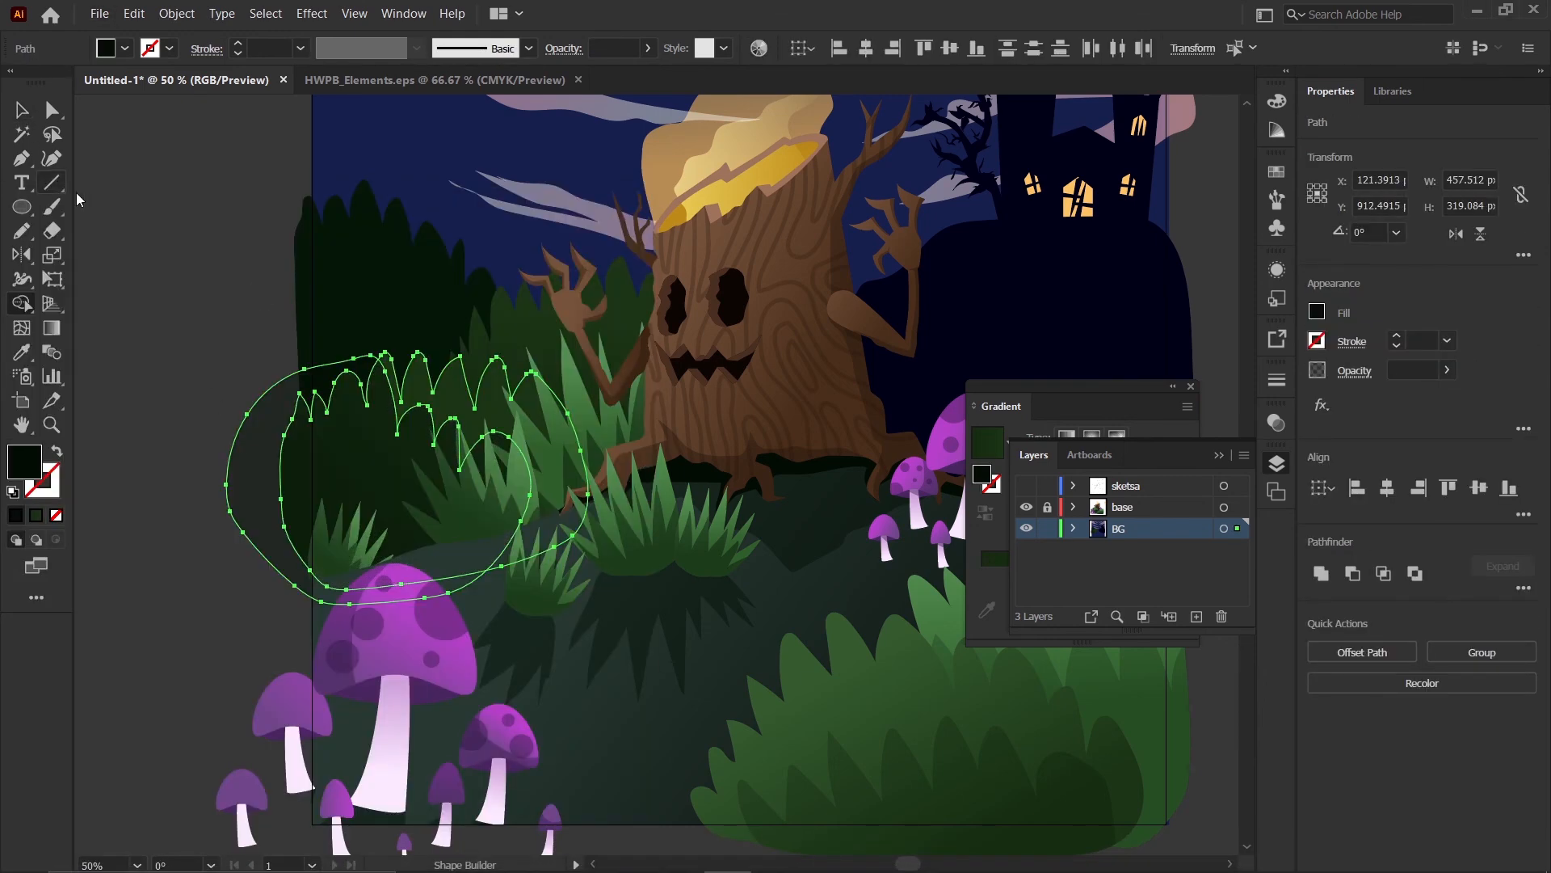
alt+click(251, 463)
key(v)
click(253, 416)
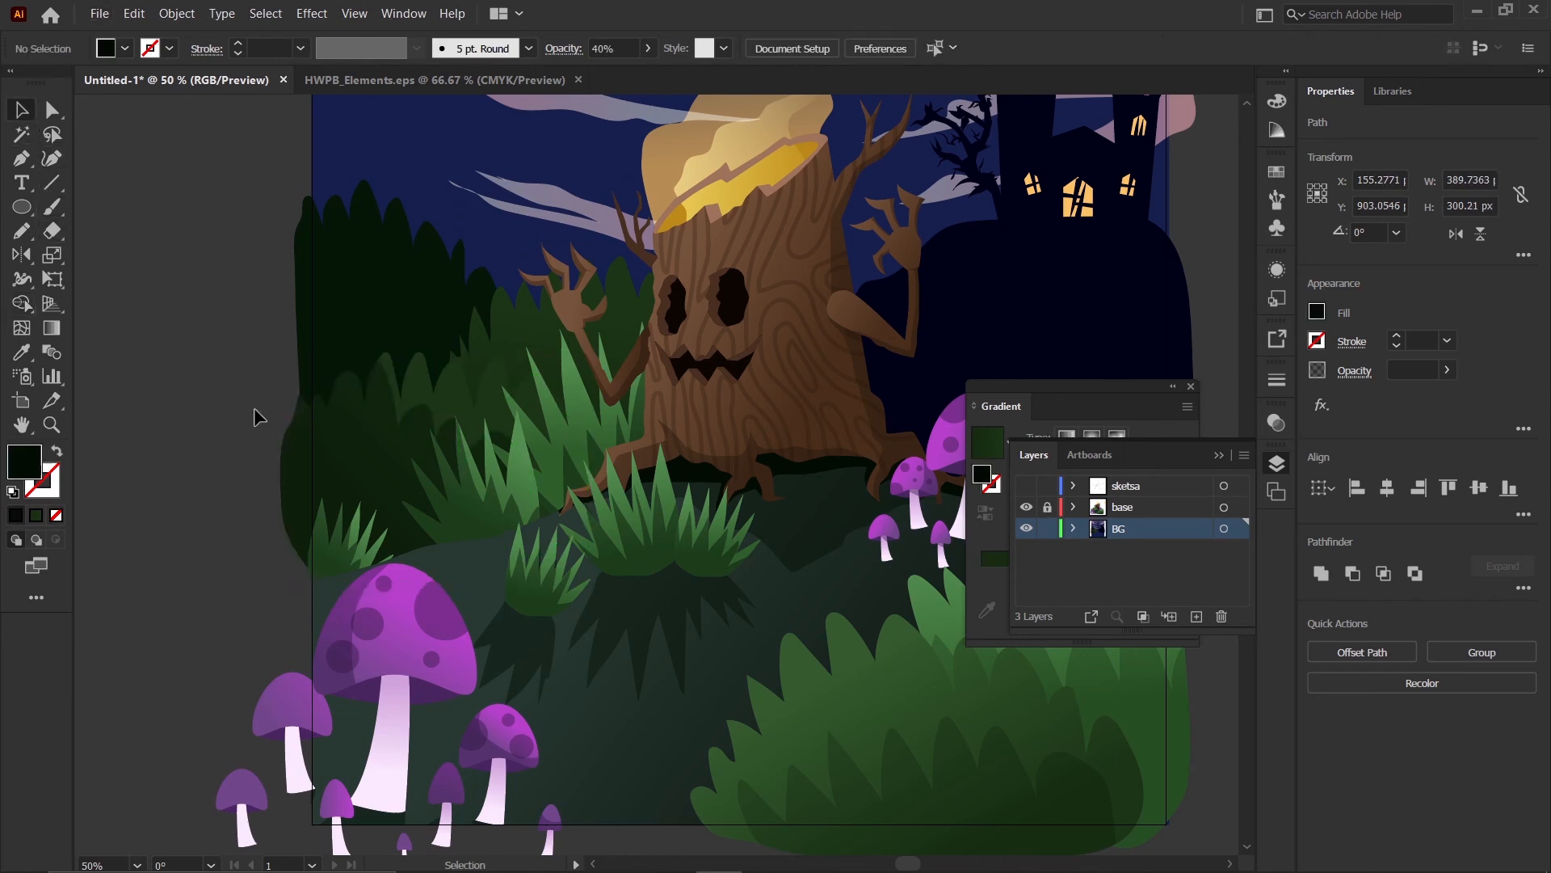
- Draw a scalloped shadow outline about 259 by 193 px over the background bush behind the tree's left hand
scroll(266, 420, up, 1)
click(542, 343)
scroll(346, 364, down, 1)
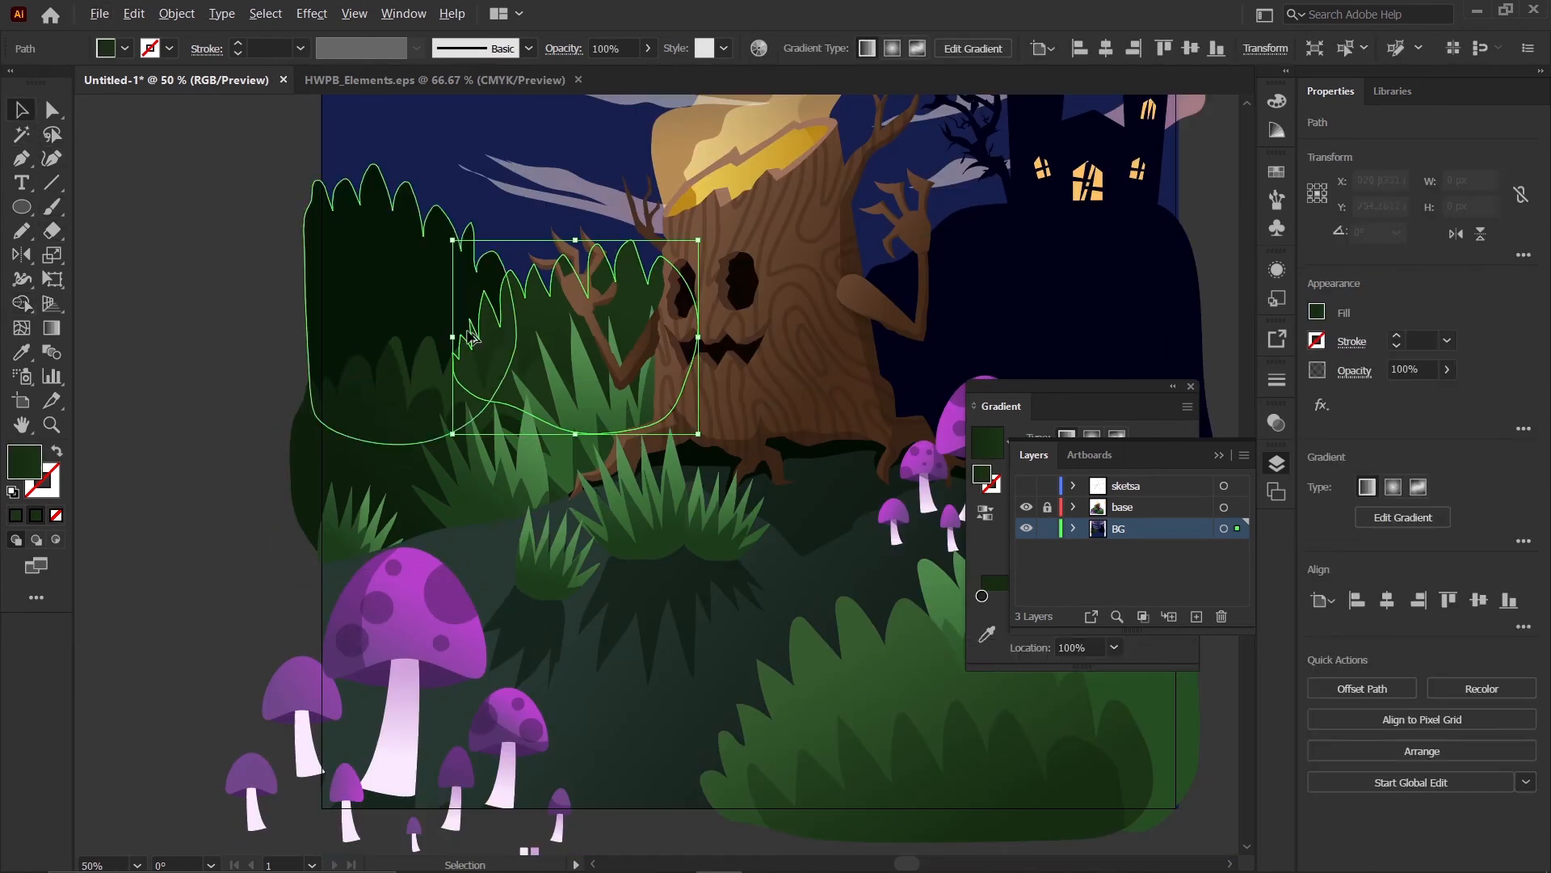
click(199, 399)
click(598, 327)
key(n)
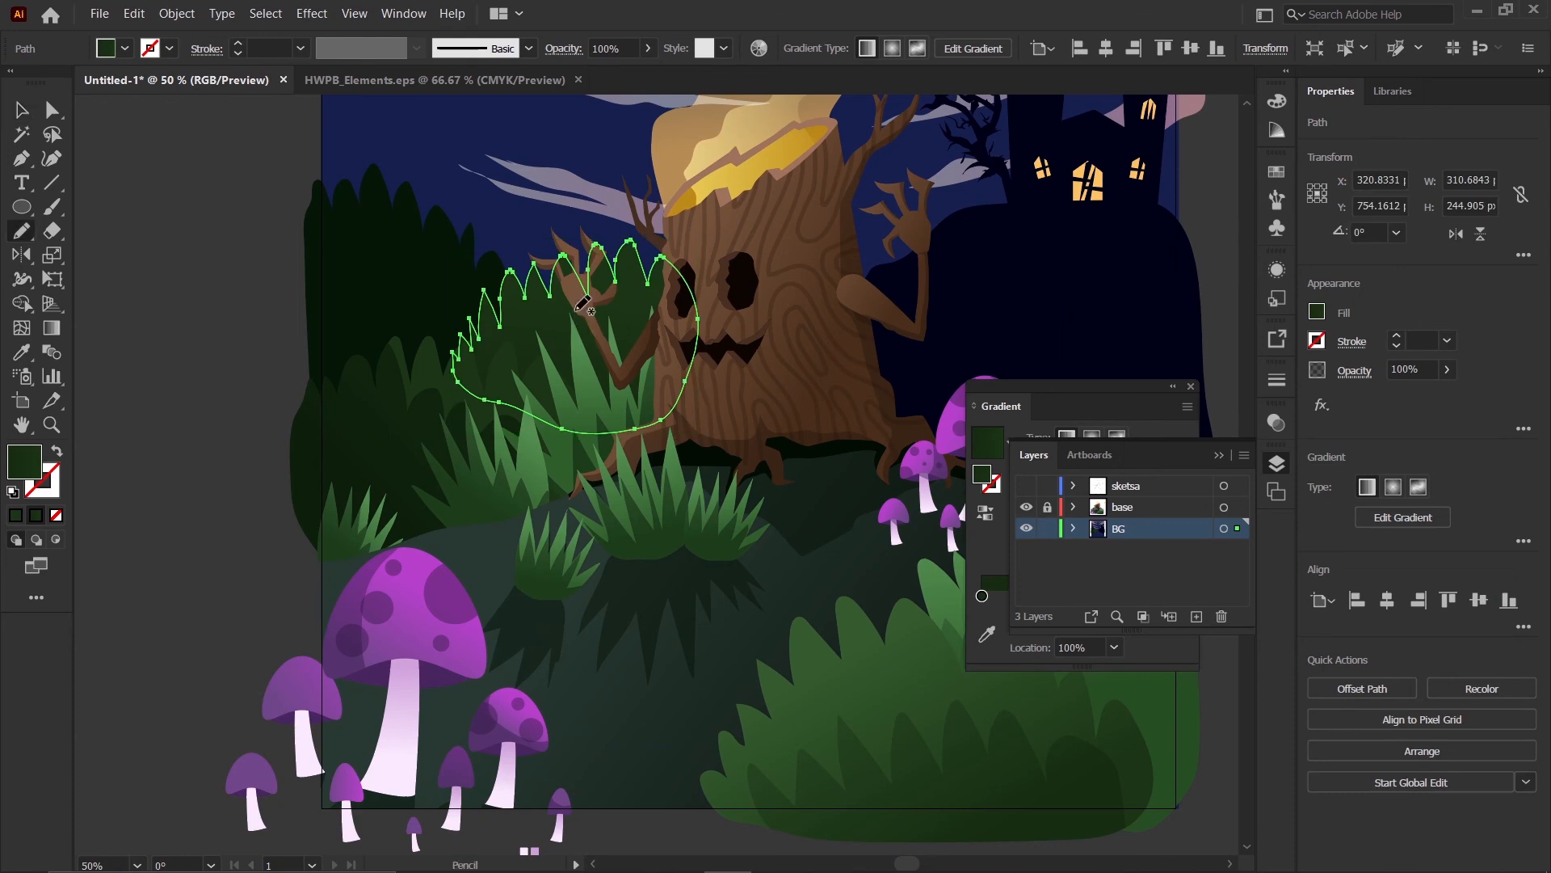
scroll(533, 339, up, 3)
mouse_move(240, 392)
mouse_down()
mouse_move(376, 379)
mouse_move(416, 323)
mouse_move(512, 347)
mouse_move(553, 308)
mouse_move(685, 355)
mouse_move(830, 438)
mouse_move(820, 651)
mouse_move(595, 706)
mouse_move(289, 511)
mouse_up()
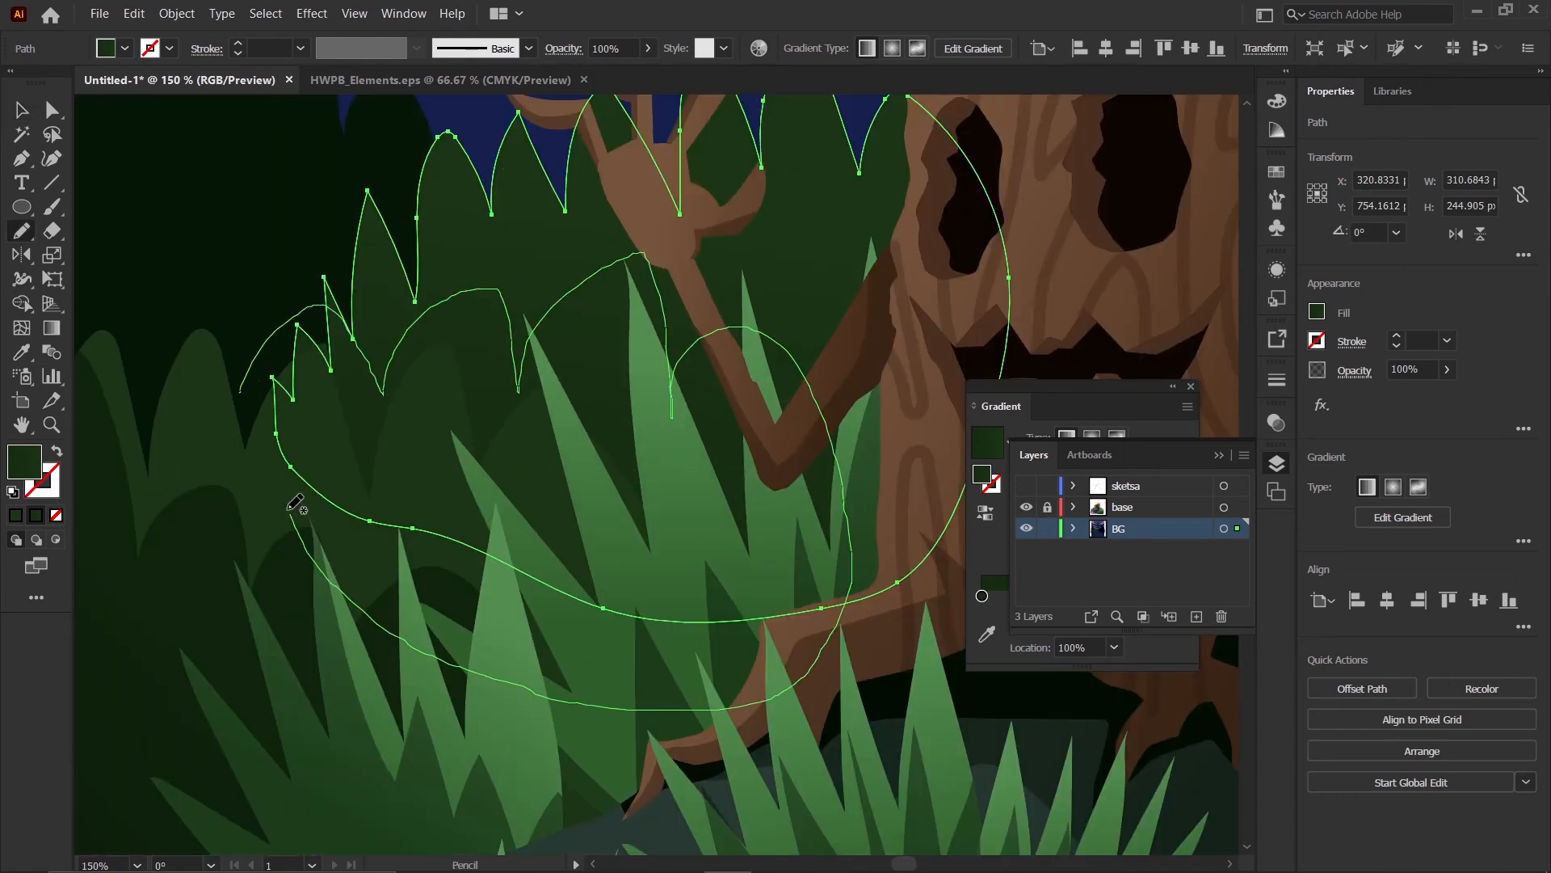
drag(237, 377, 235, 379)
- Copy the existing dark 40% opacity shadow appearance onto the new shadow shape behind the tree's left hand
scroll(312, 335, down, 1)
key(i)
click(283, 531)
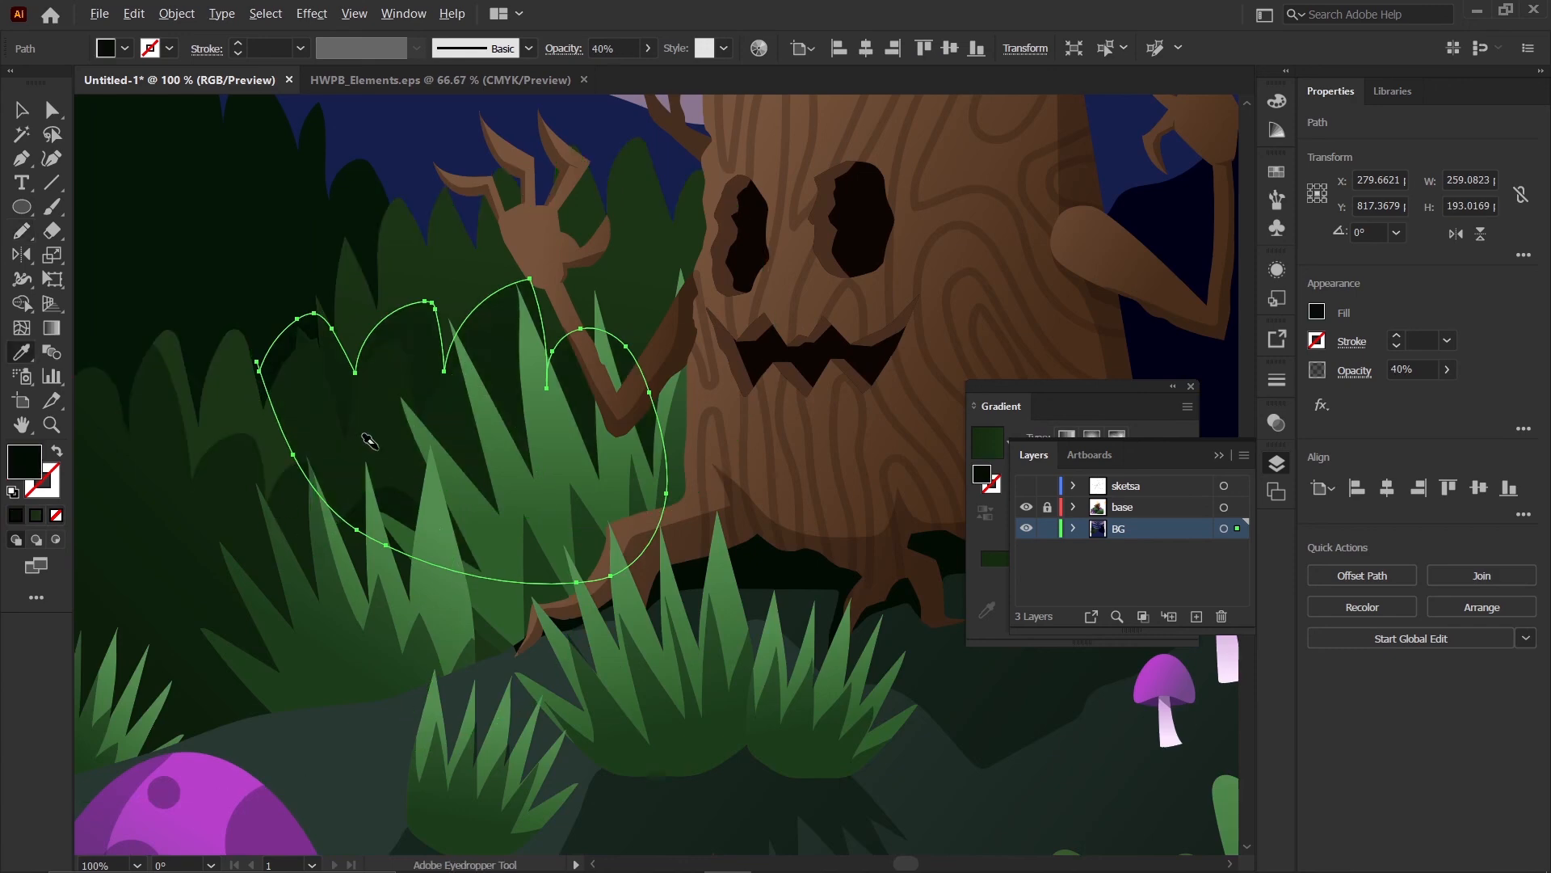
scroll(372, 441, down, 1)
click(21, 110)
scroll(388, 336, down, 2)
click(398, 692)
- Restack the new shadow directly in front of the background bush beside the tree, behind the neighbouring bushes
scroll(394, 398, up, 2)
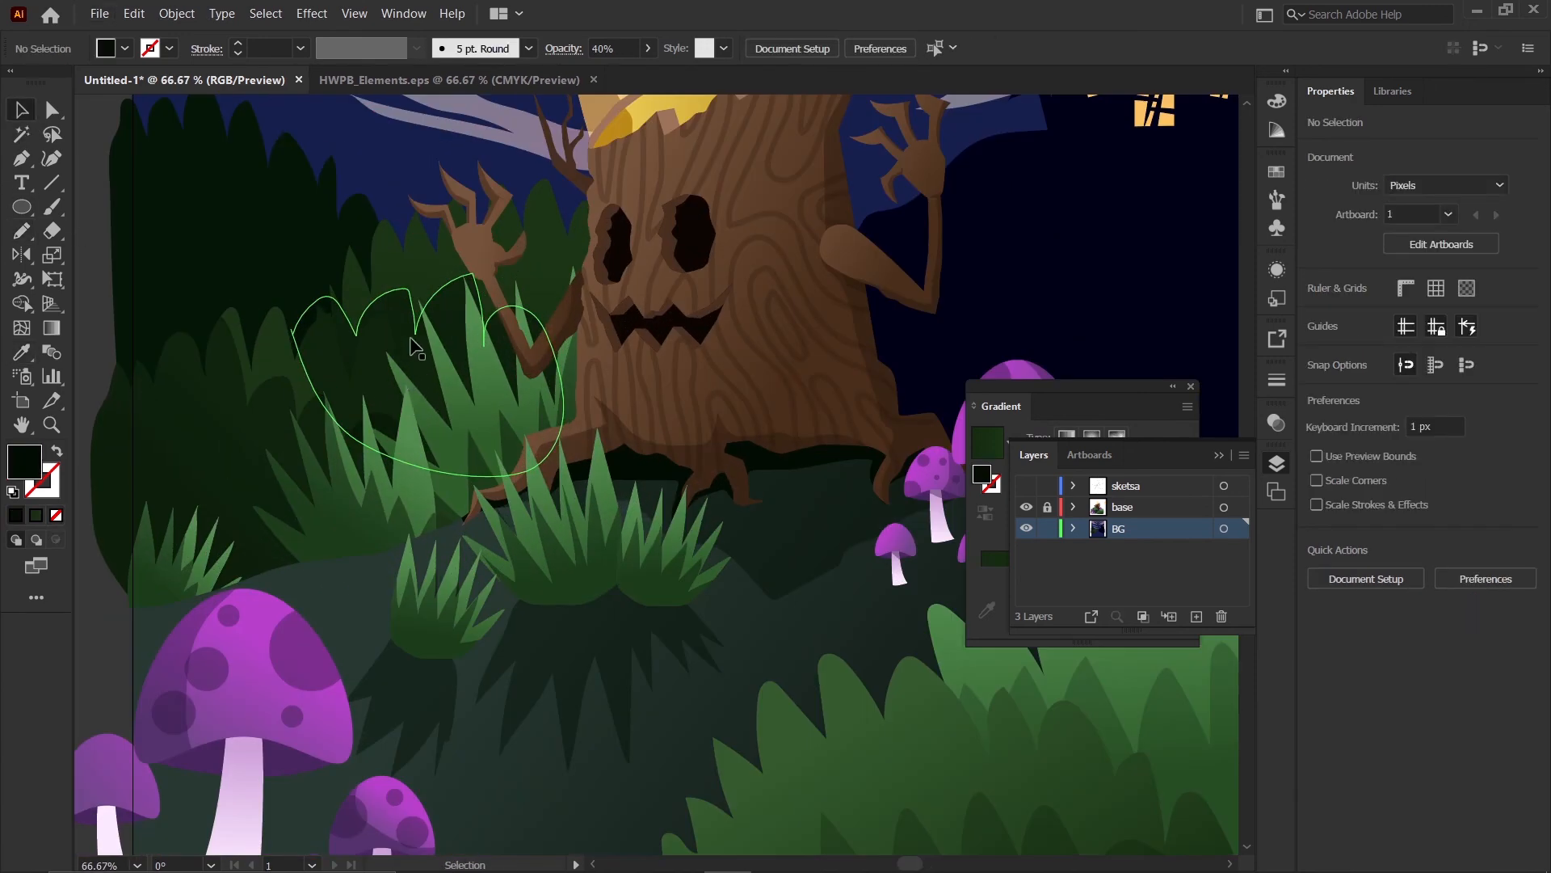
click(408, 323)
key(ctrl+x)
click(425, 301)
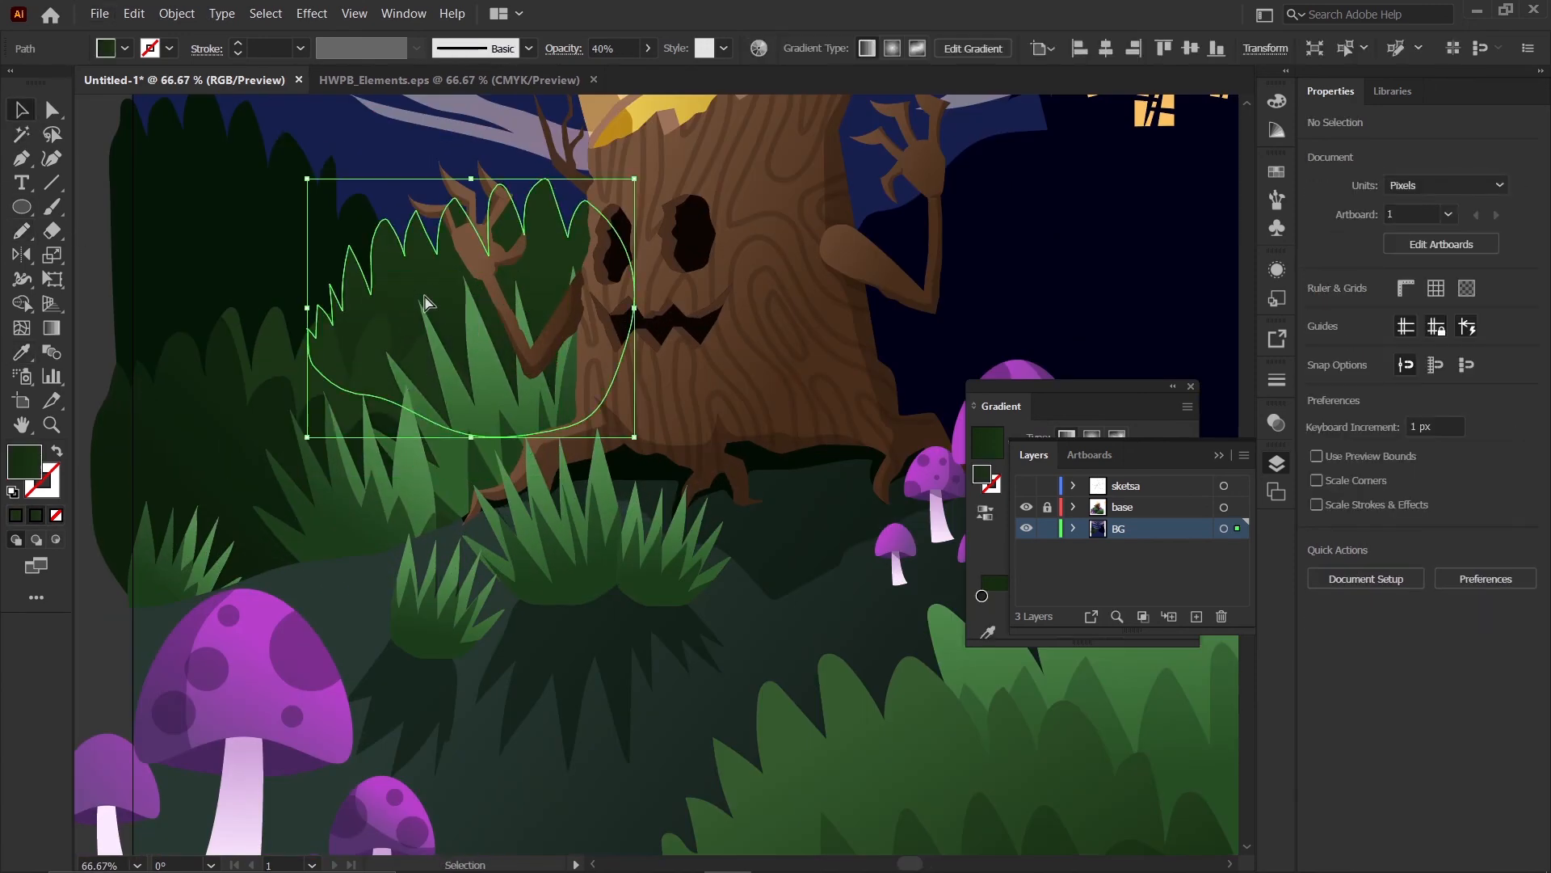
key(ctrl+f)
scroll(589, 418, down, 2)
click(339, 422)
- Trim the shadow to the outline of the background bush beside the tree using the Shape Builder
scroll(486, 344, up, 5)
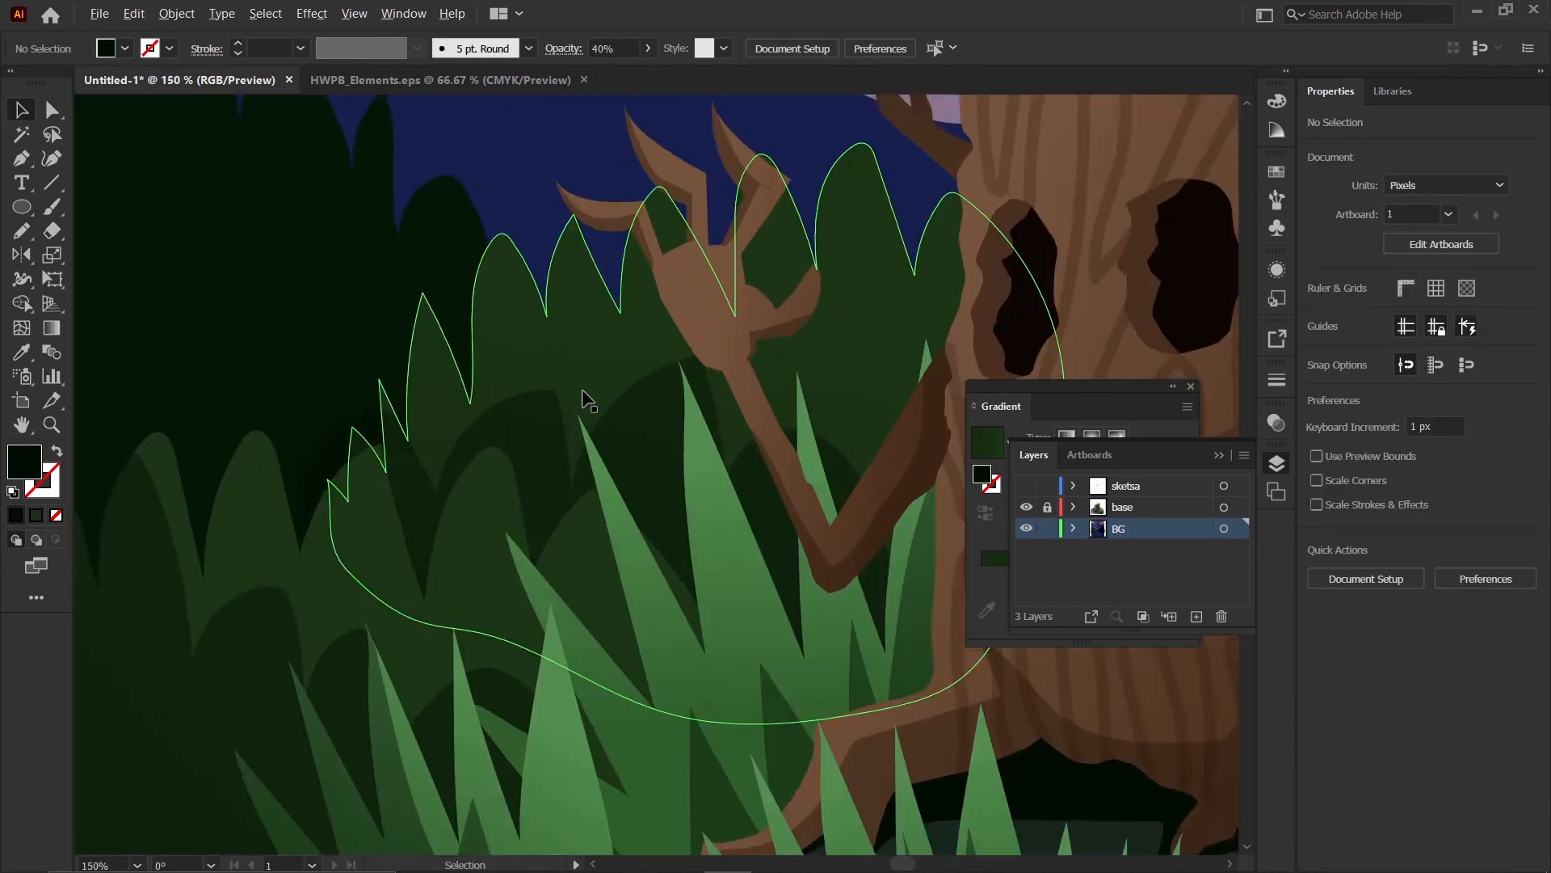
click(621, 410)
shift+click(585, 350)
key(shift+m)
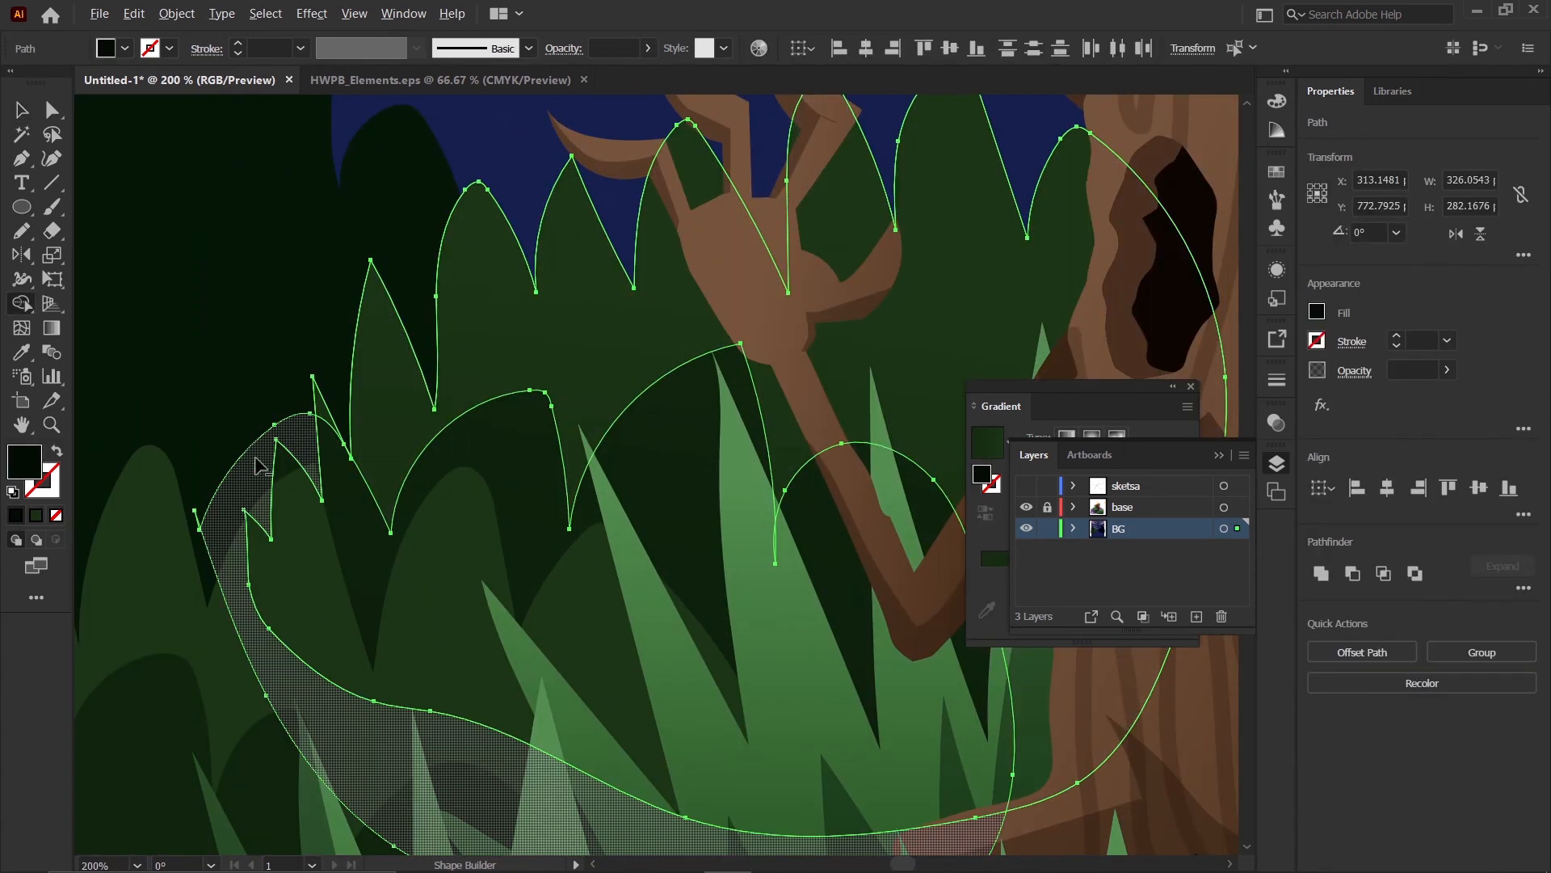
scroll(250, 527, down, 3)
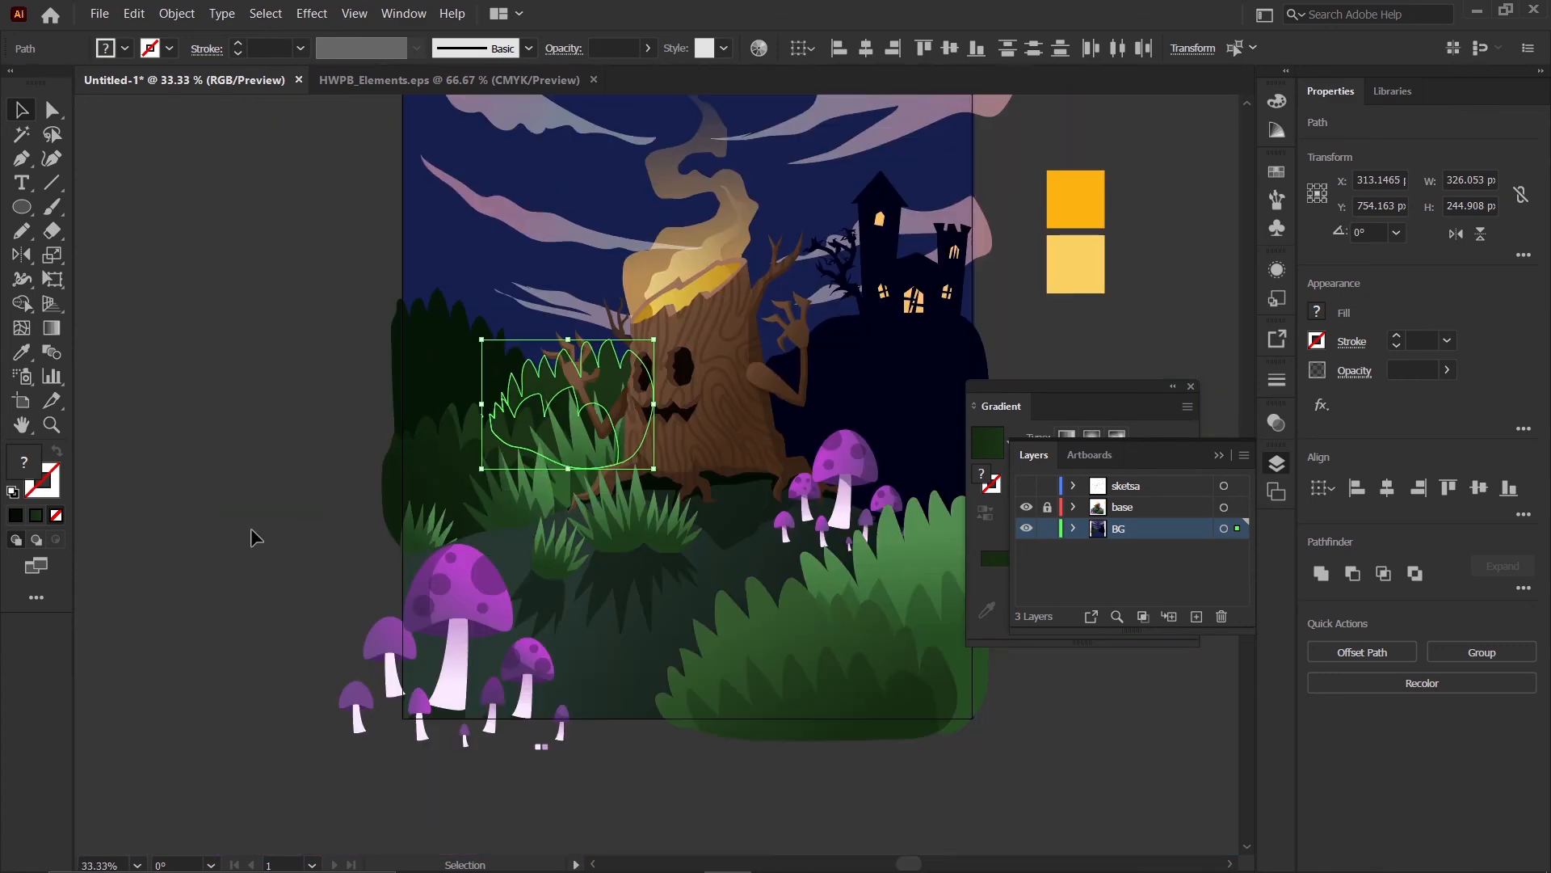
key(v)
click(274, 541)
scroll(365, 444, down, 3)
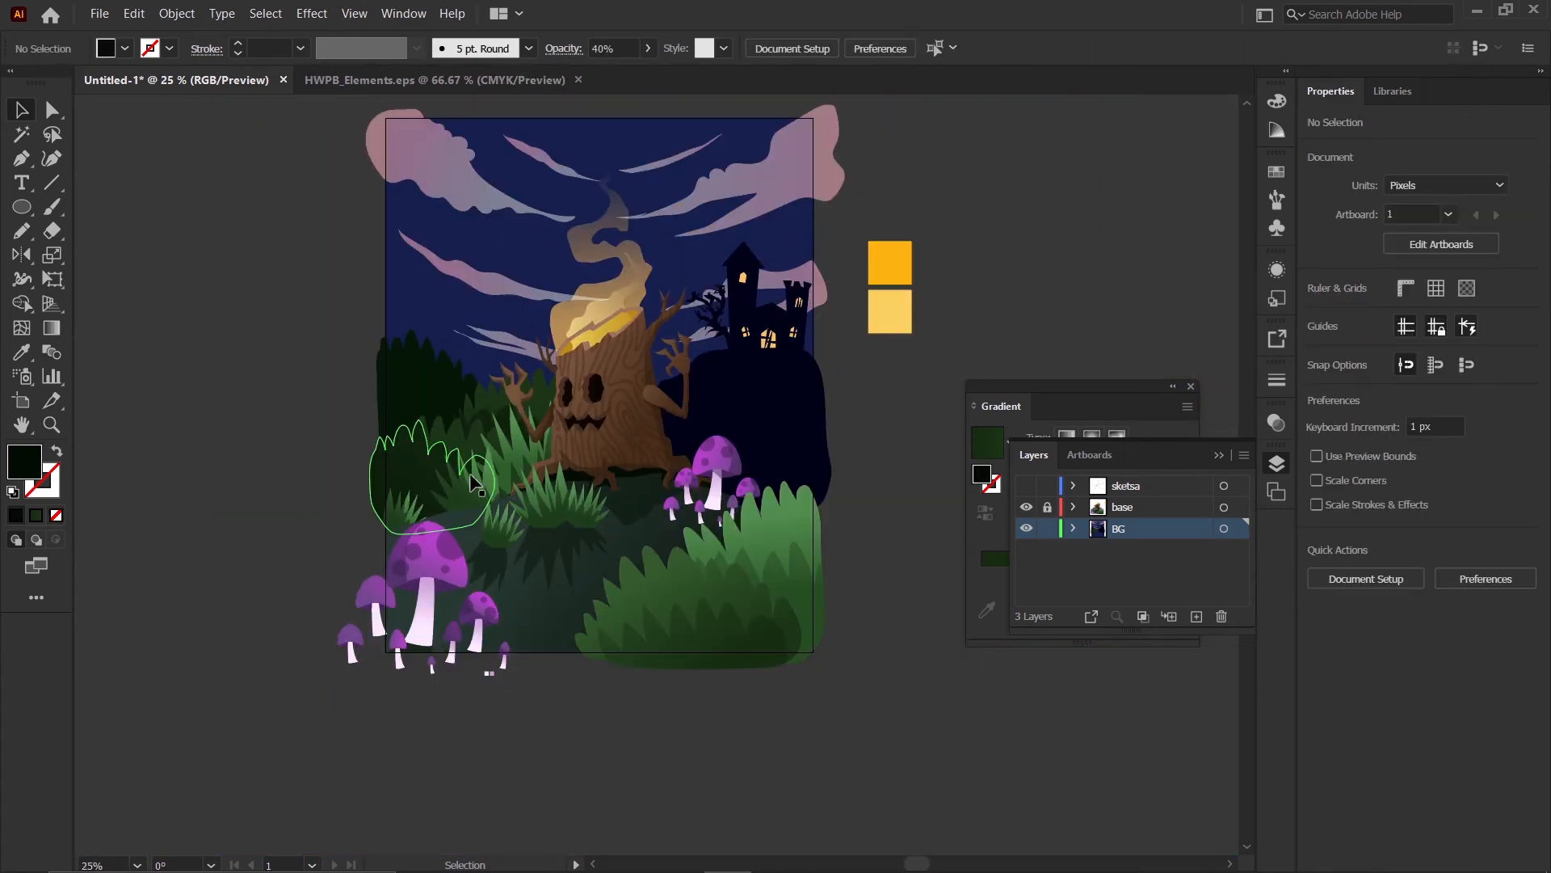
- Draw a wavy shadow outline about 556 by 268 px along the lower part of the large upper left cloud
scroll(688, 304, up, 3)
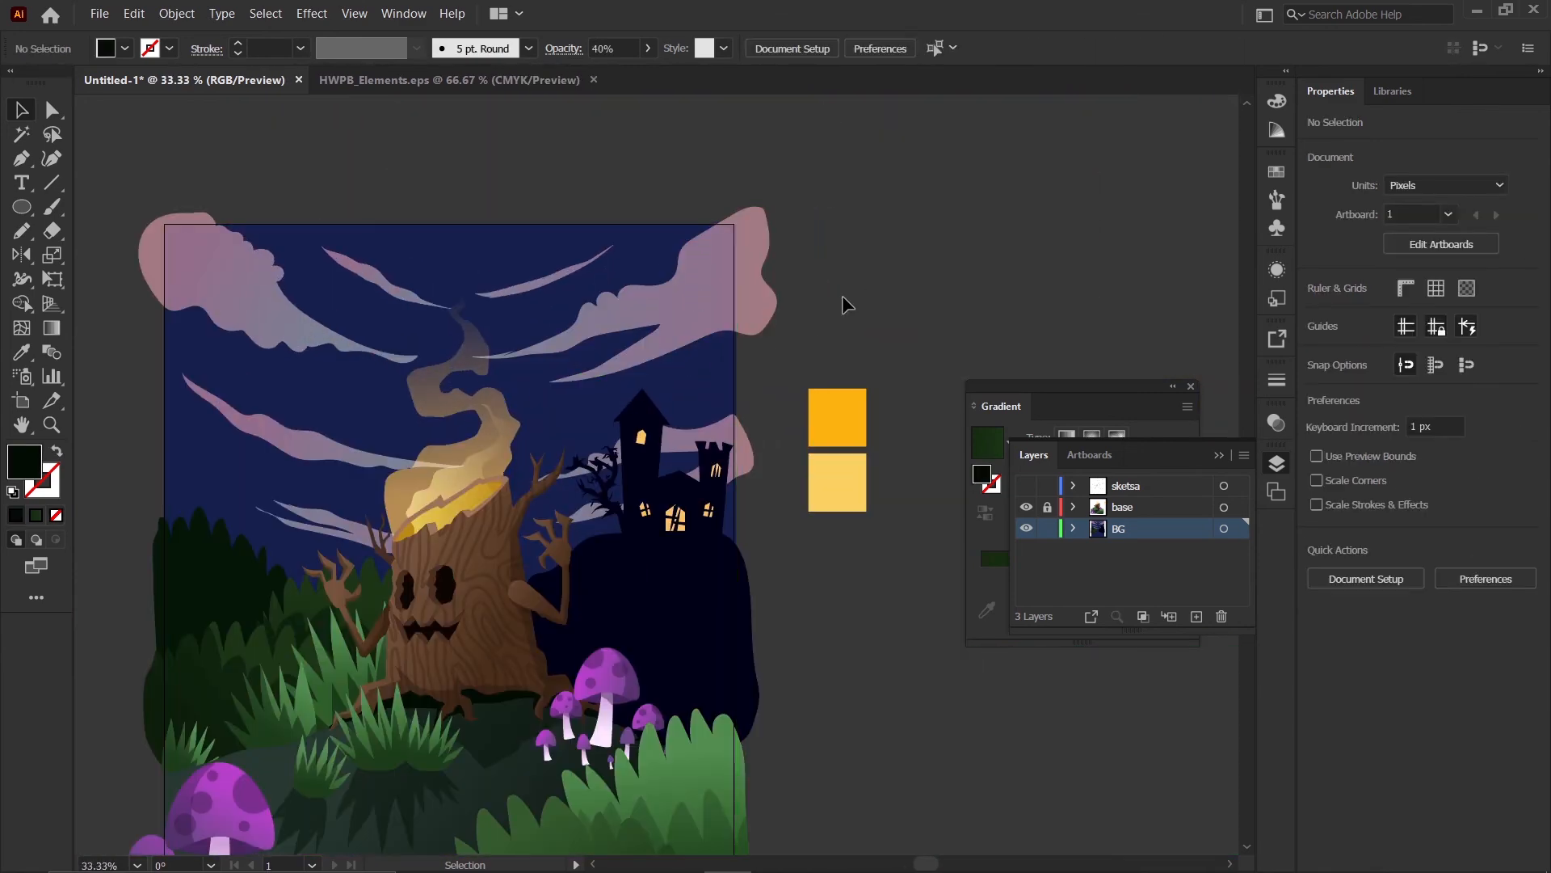
key(n)
scroll(252, 263, up, 2)
scroll(259, 256, up, 1)
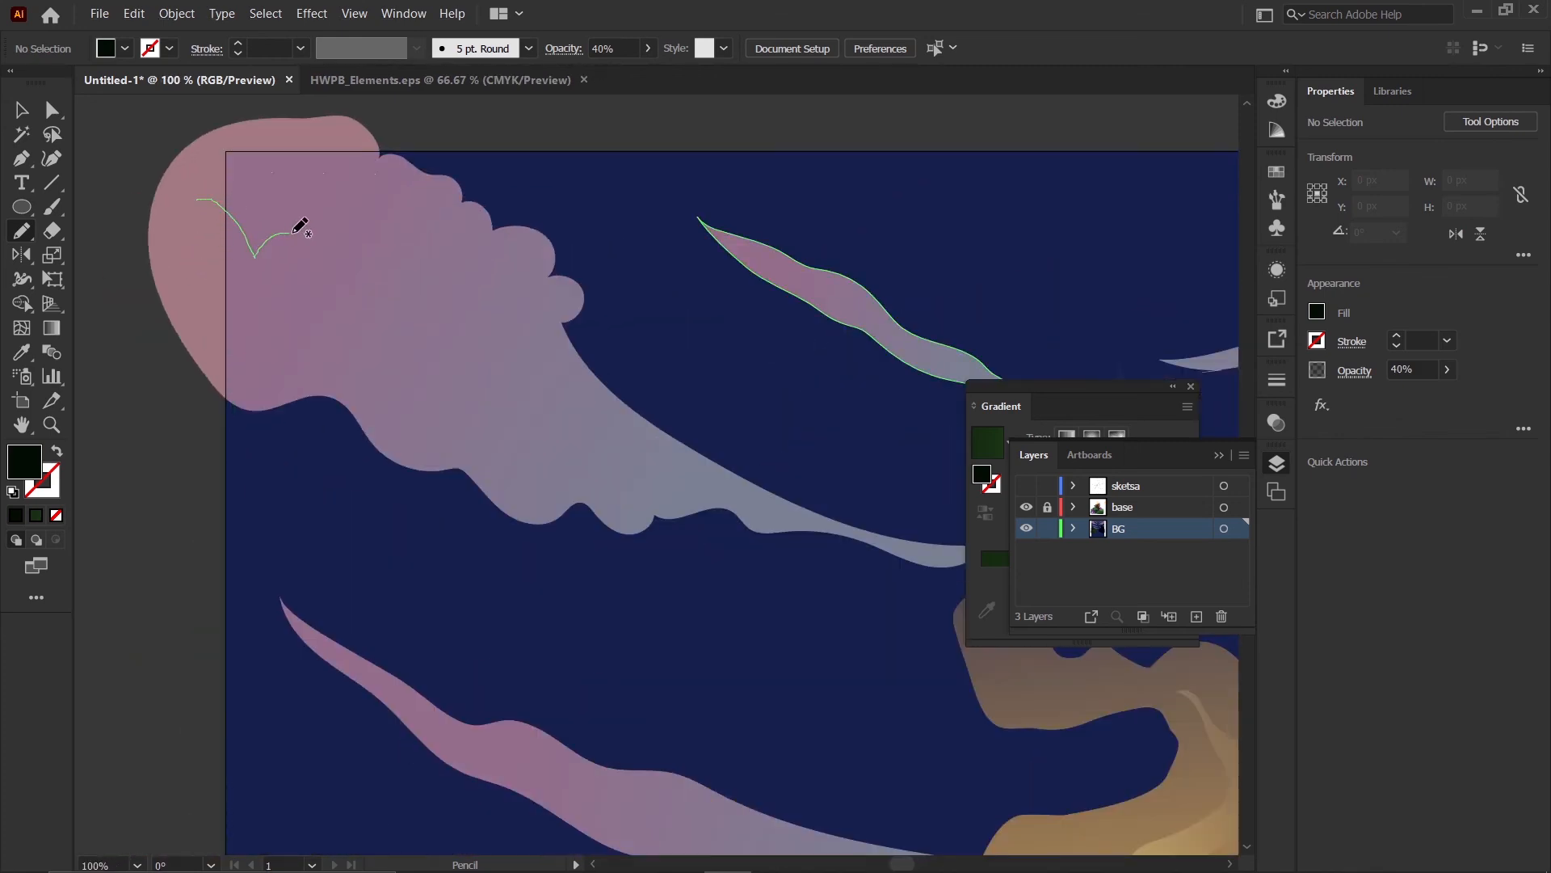
drag(366, 309, 389, 304)
key(ctrl+z)
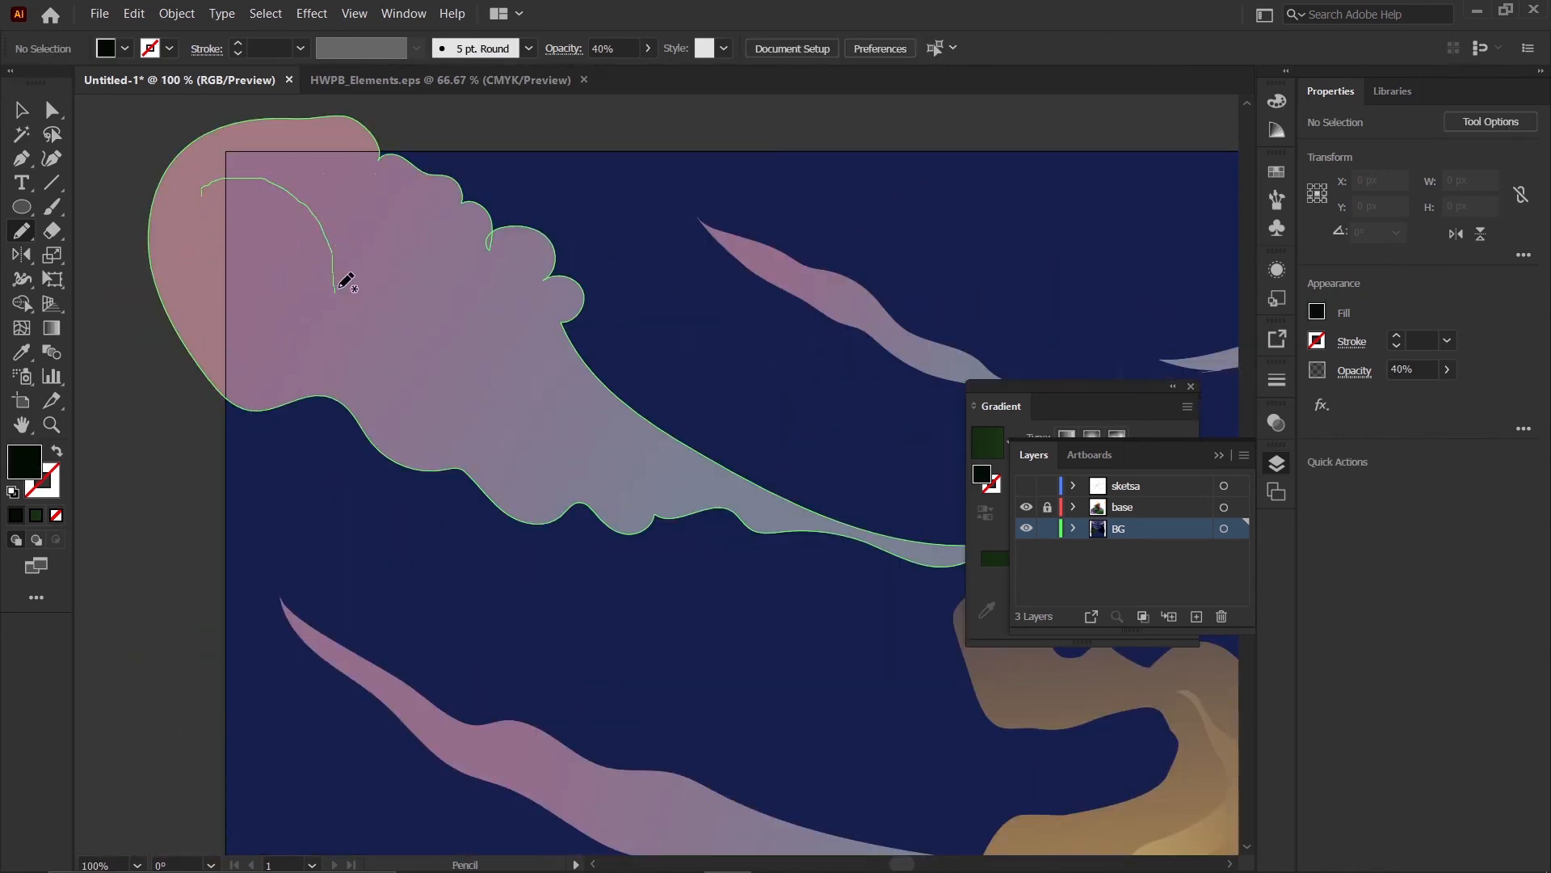
drag(644, 458, 845, 527)
mouse_move(924, 580)
mouse_down()
mouse_move(465, 541)
mouse_move(174, 411)
mouse_move(109, 332)
mouse_move(215, 181)
mouse_up()
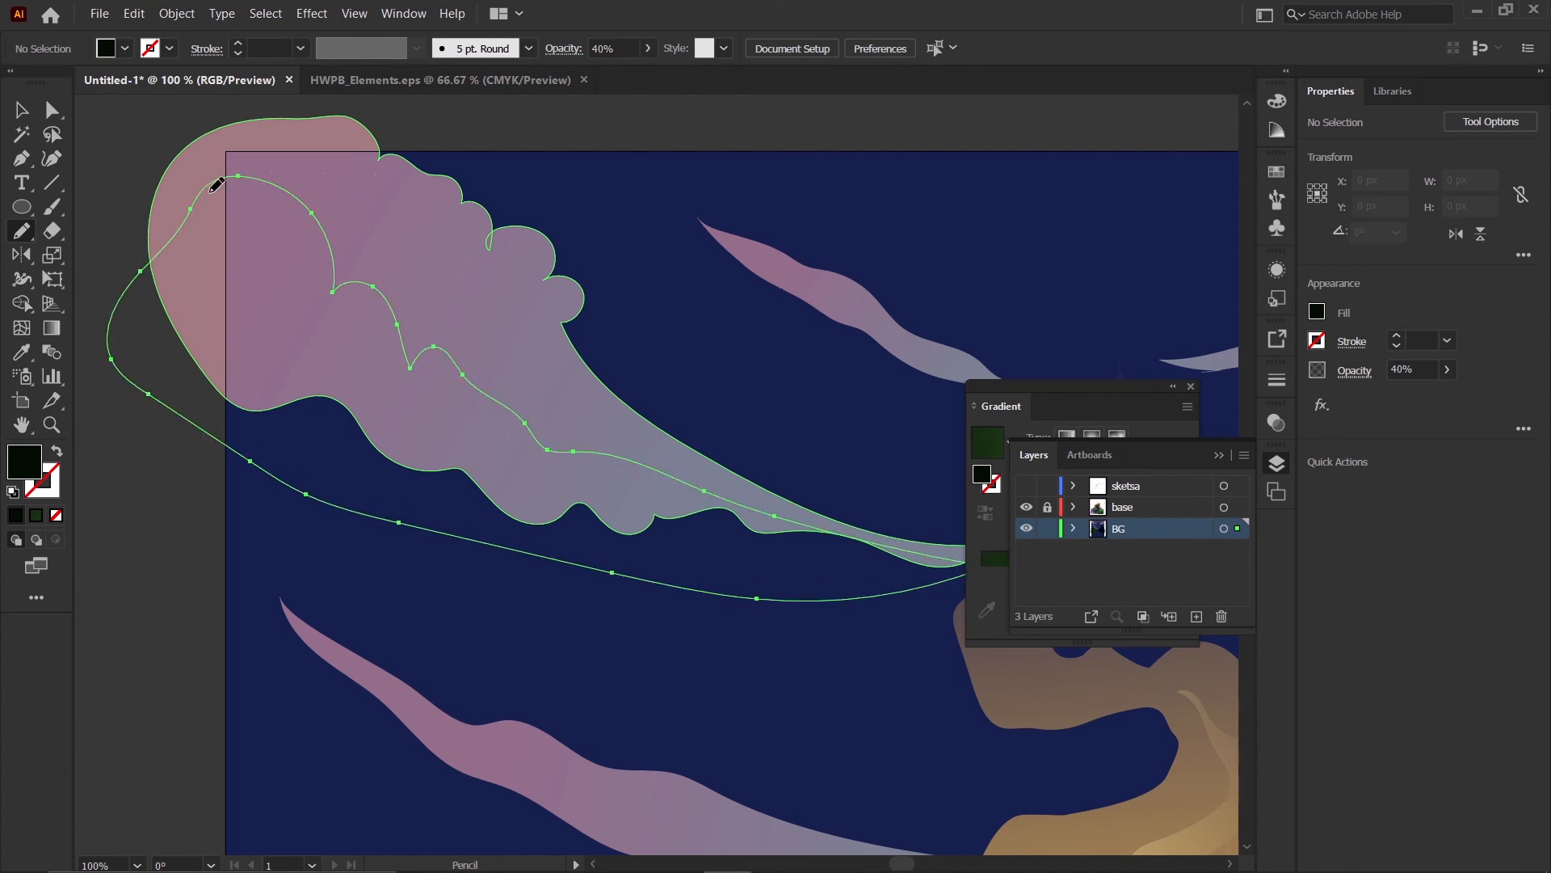
scroll(177, 294, down, 1)
- Fill the upper left cloud's shadow shape with a dark muted mauve
double_click(20, 478)
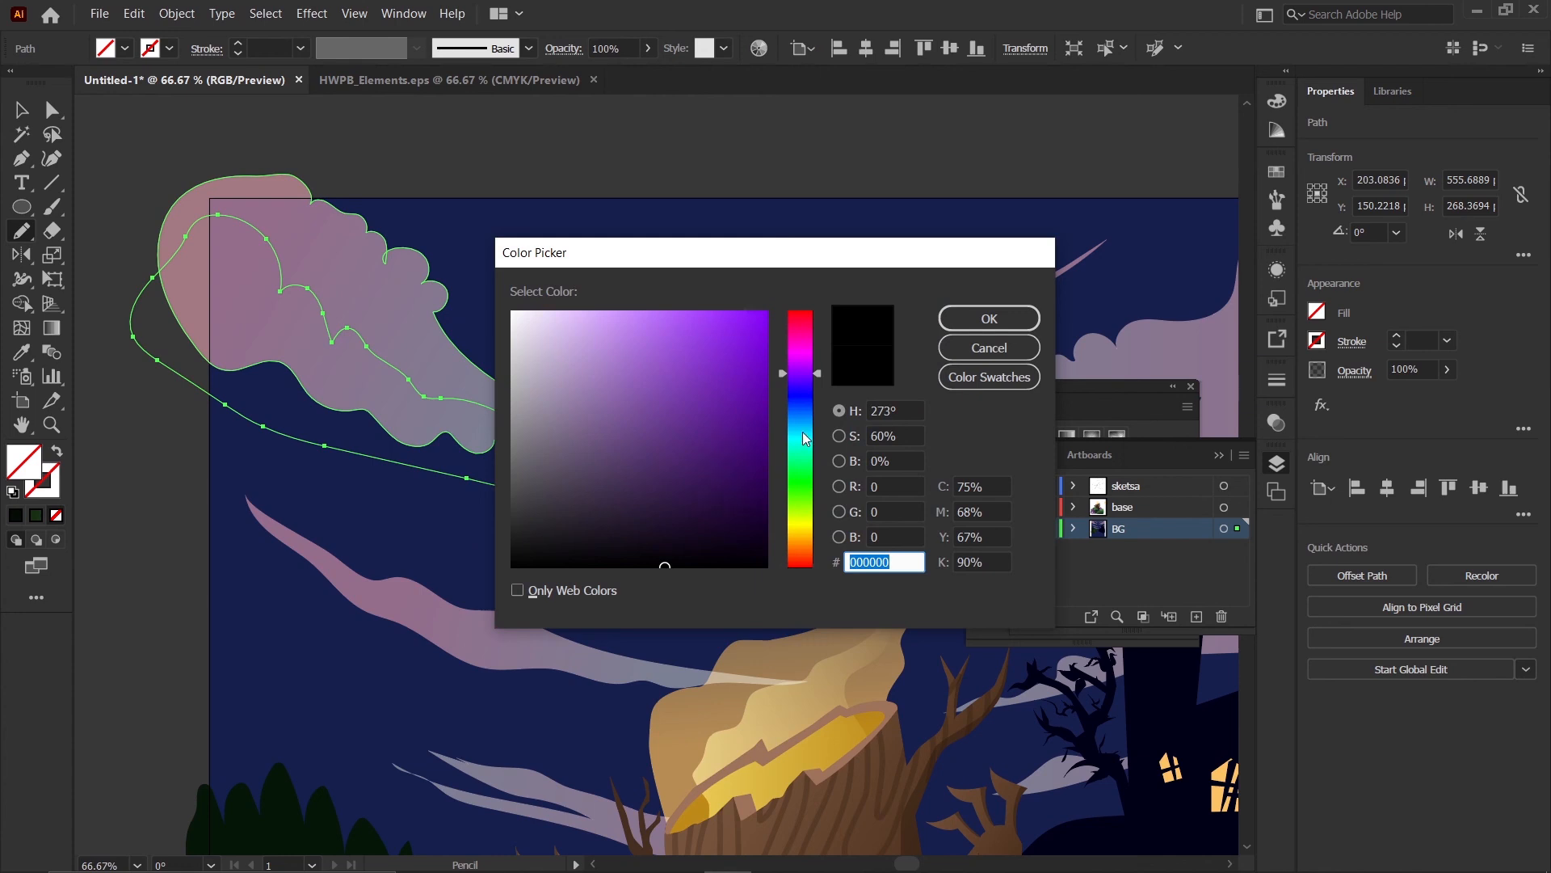
drag(804, 433, 803, 357)
drag(585, 406, 581, 464)
click(990, 319)
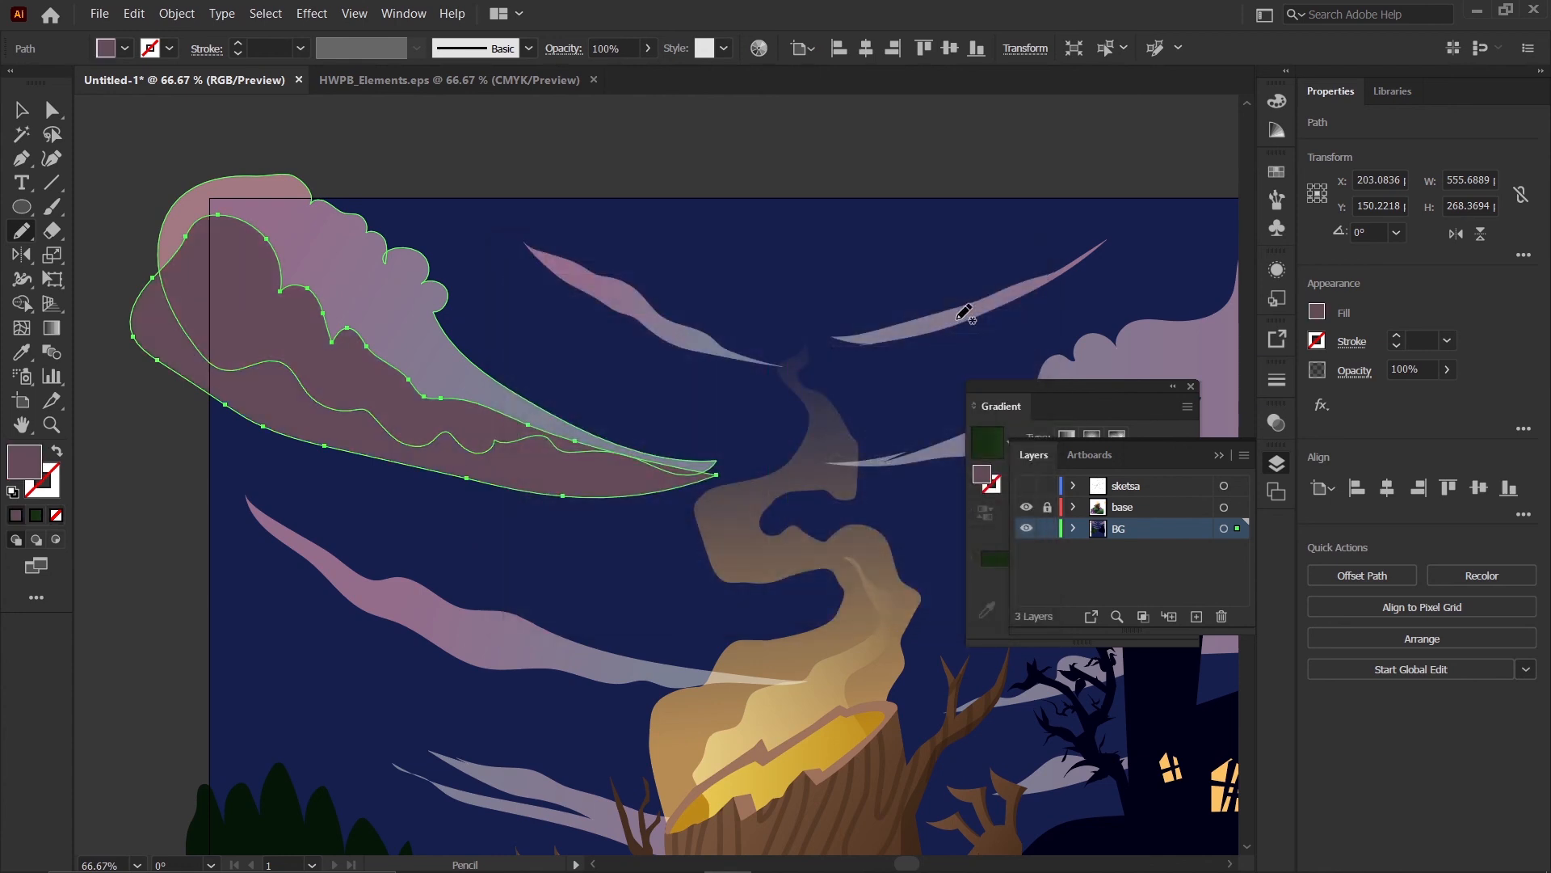
- Trim away the mauve shadow area that extends beyond the upper left cloud using the Shape Builder
click(24, 110)
key(w)
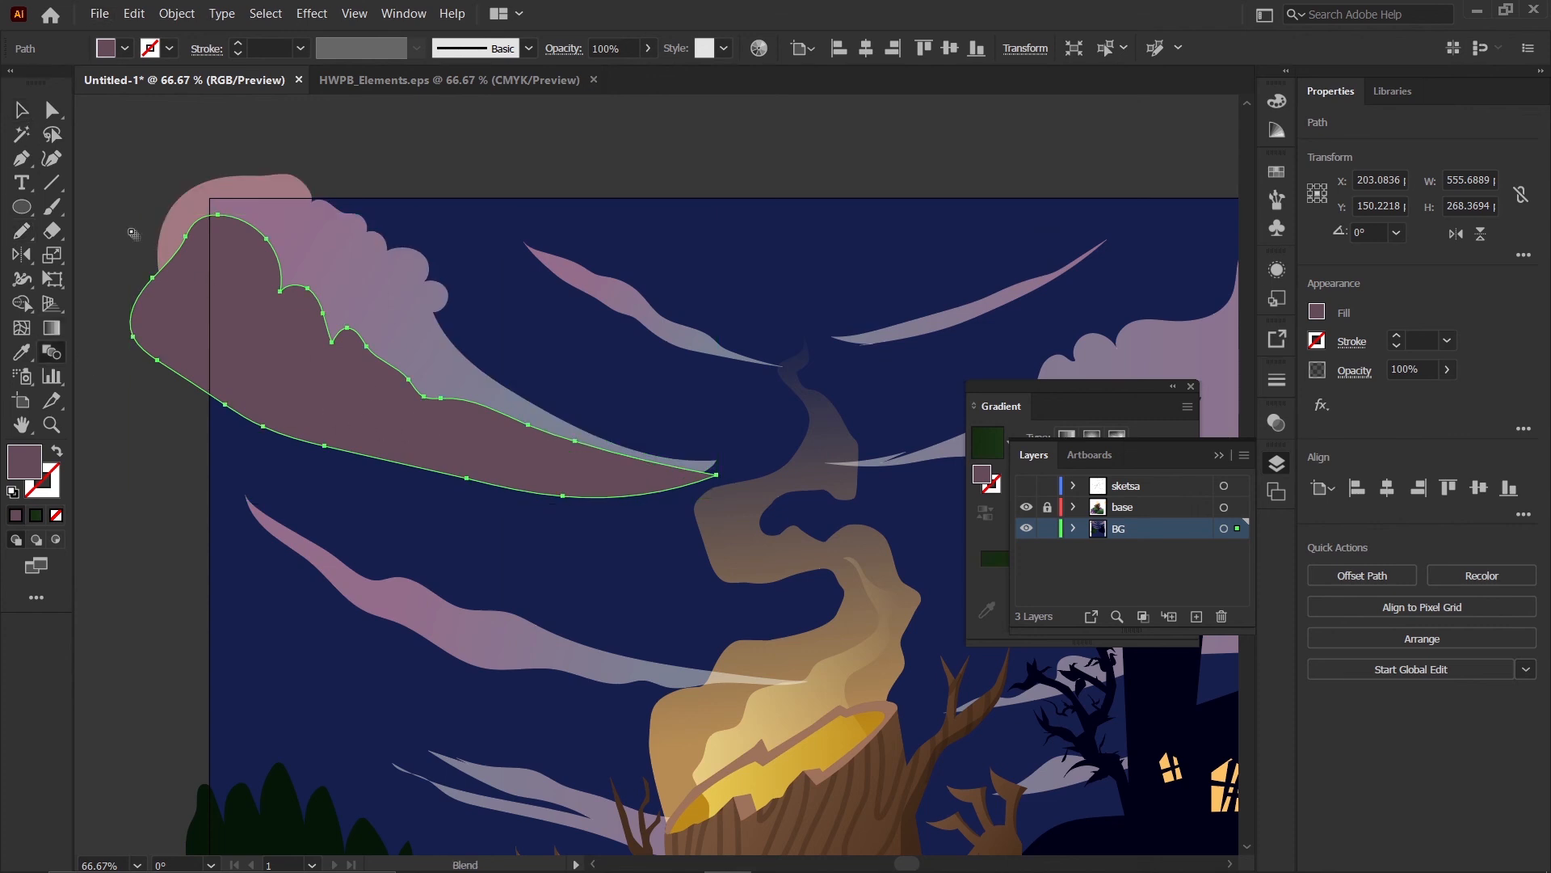
click(19, 113)
click(171, 399)
click(246, 401)
shift+click(355, 321)
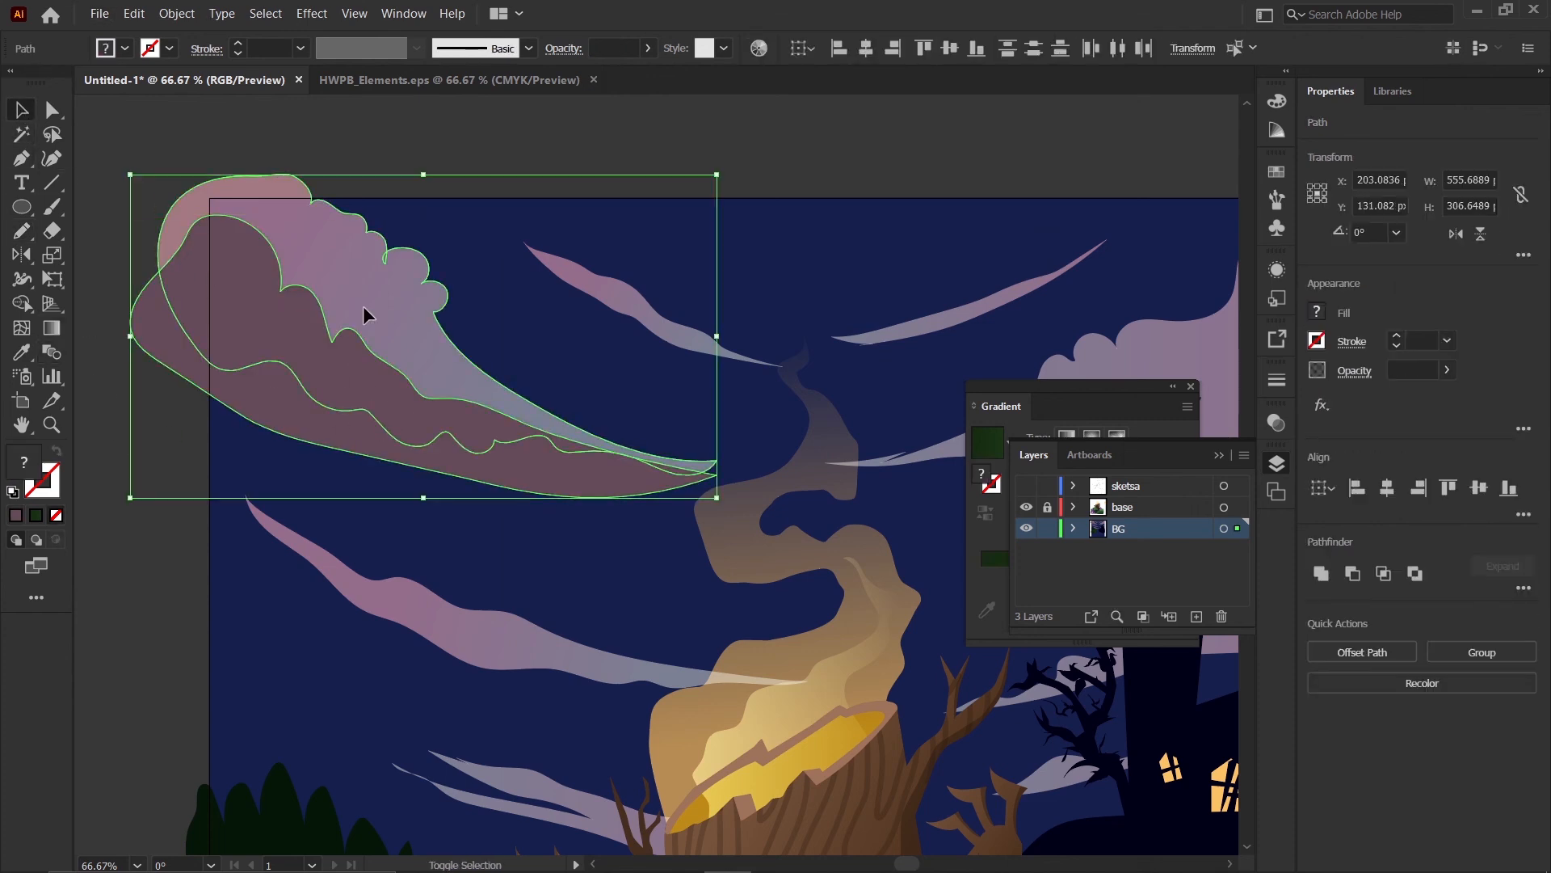
key(shift+m)
alt+click(438, 460)
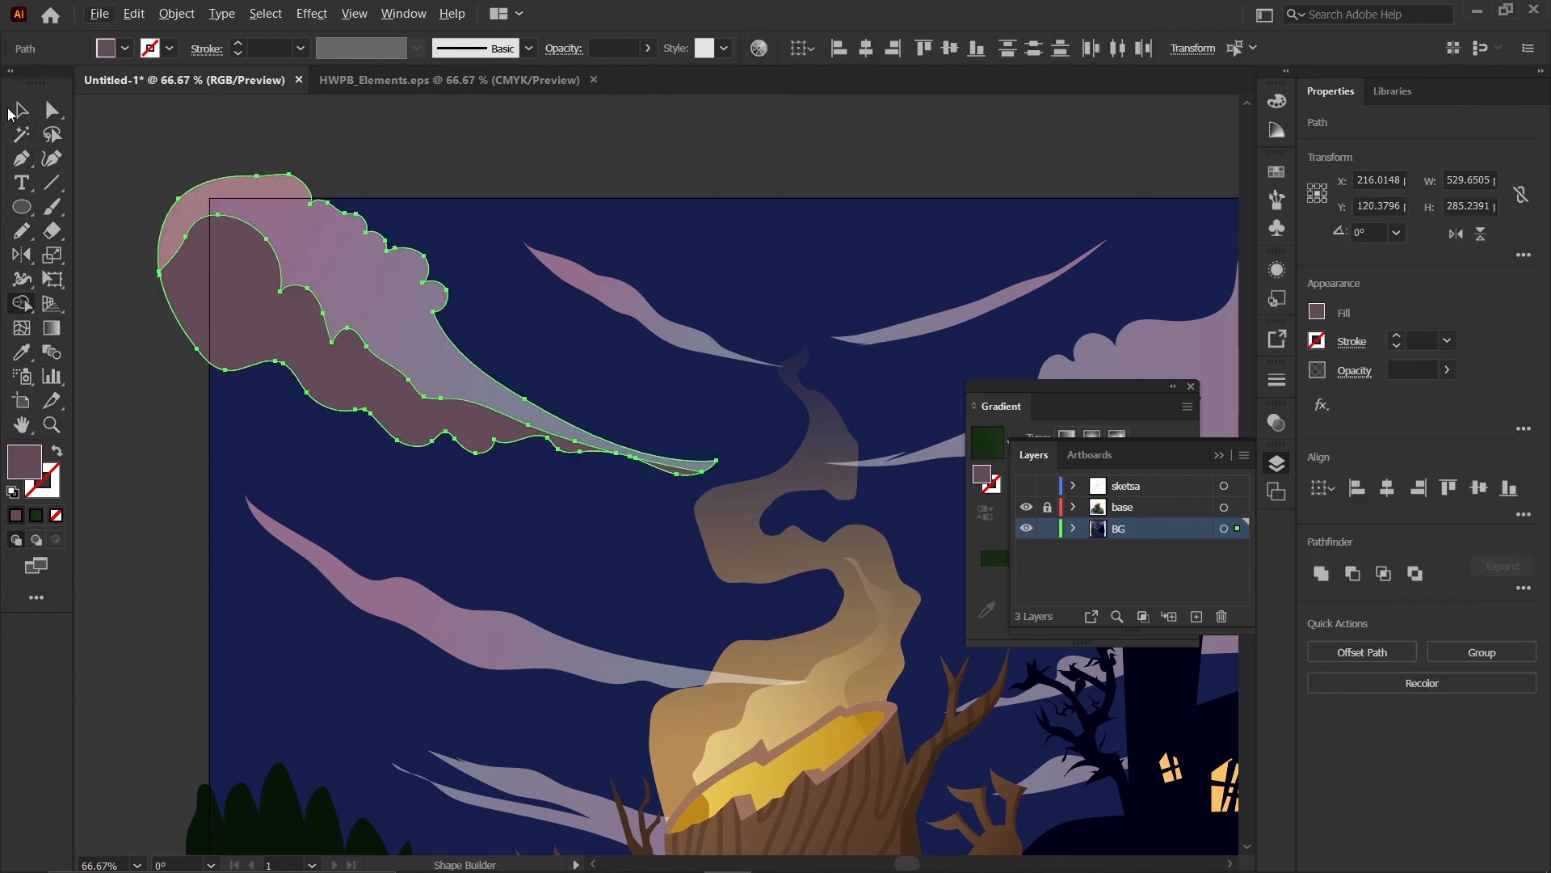
click(17, 112)
click(155, 406)
- Set the opacity of the upper left cloud's mauve shadow to 40%
scroll(329, 294, down, 1)
scroll(243, 400, up, 1)
scroll(235, 408, down, 1)
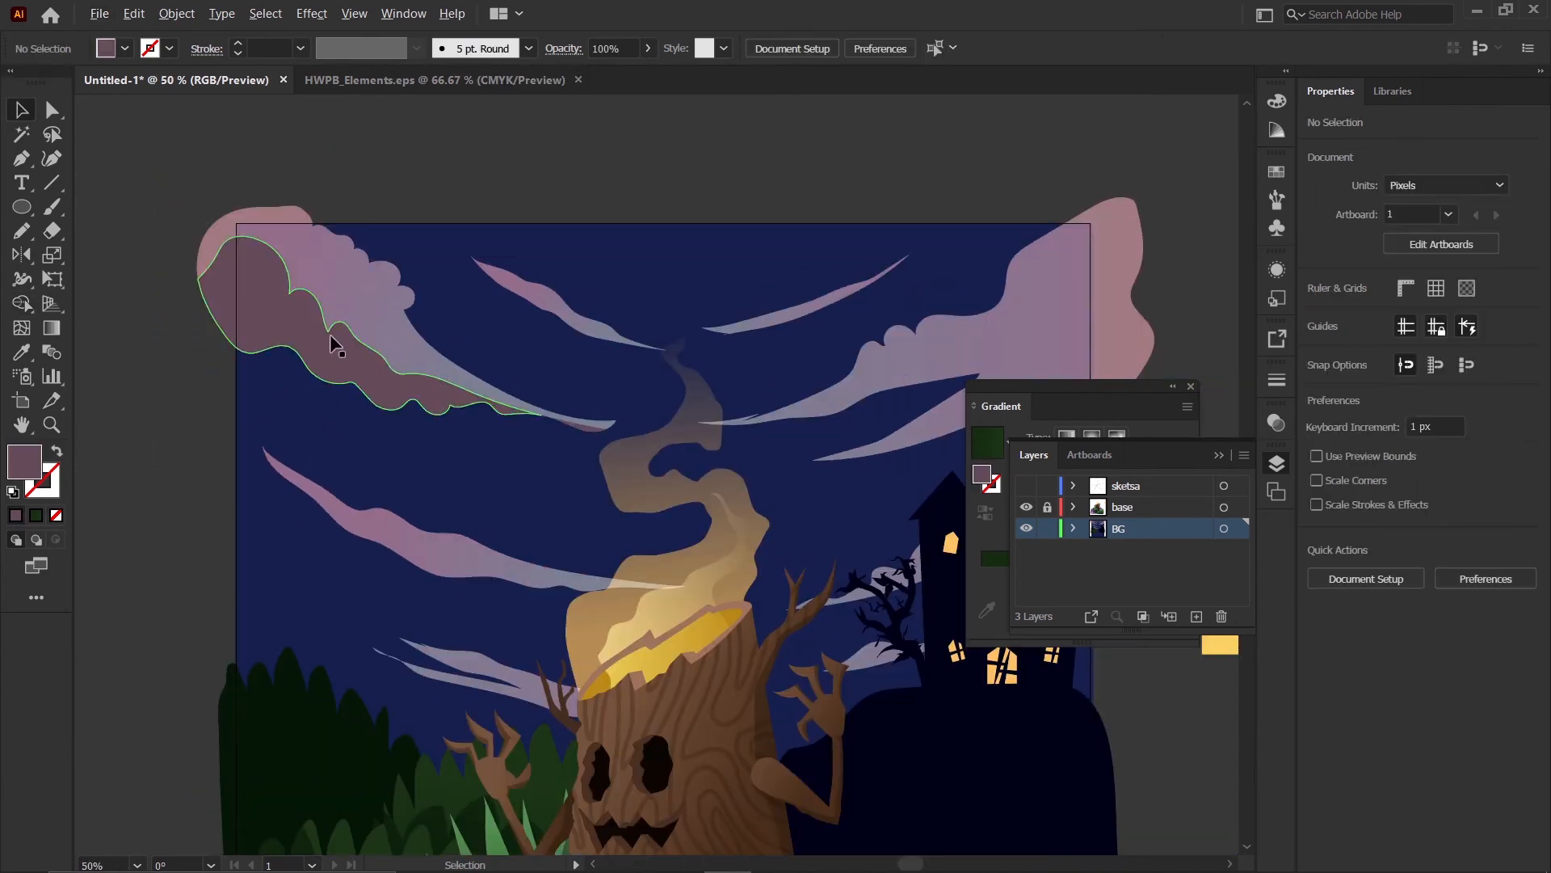
scroll(330, 333, down, 1)
scroll(395, 382, up, 2)
click(396, 388)
scroll(405, 197, up, 1)
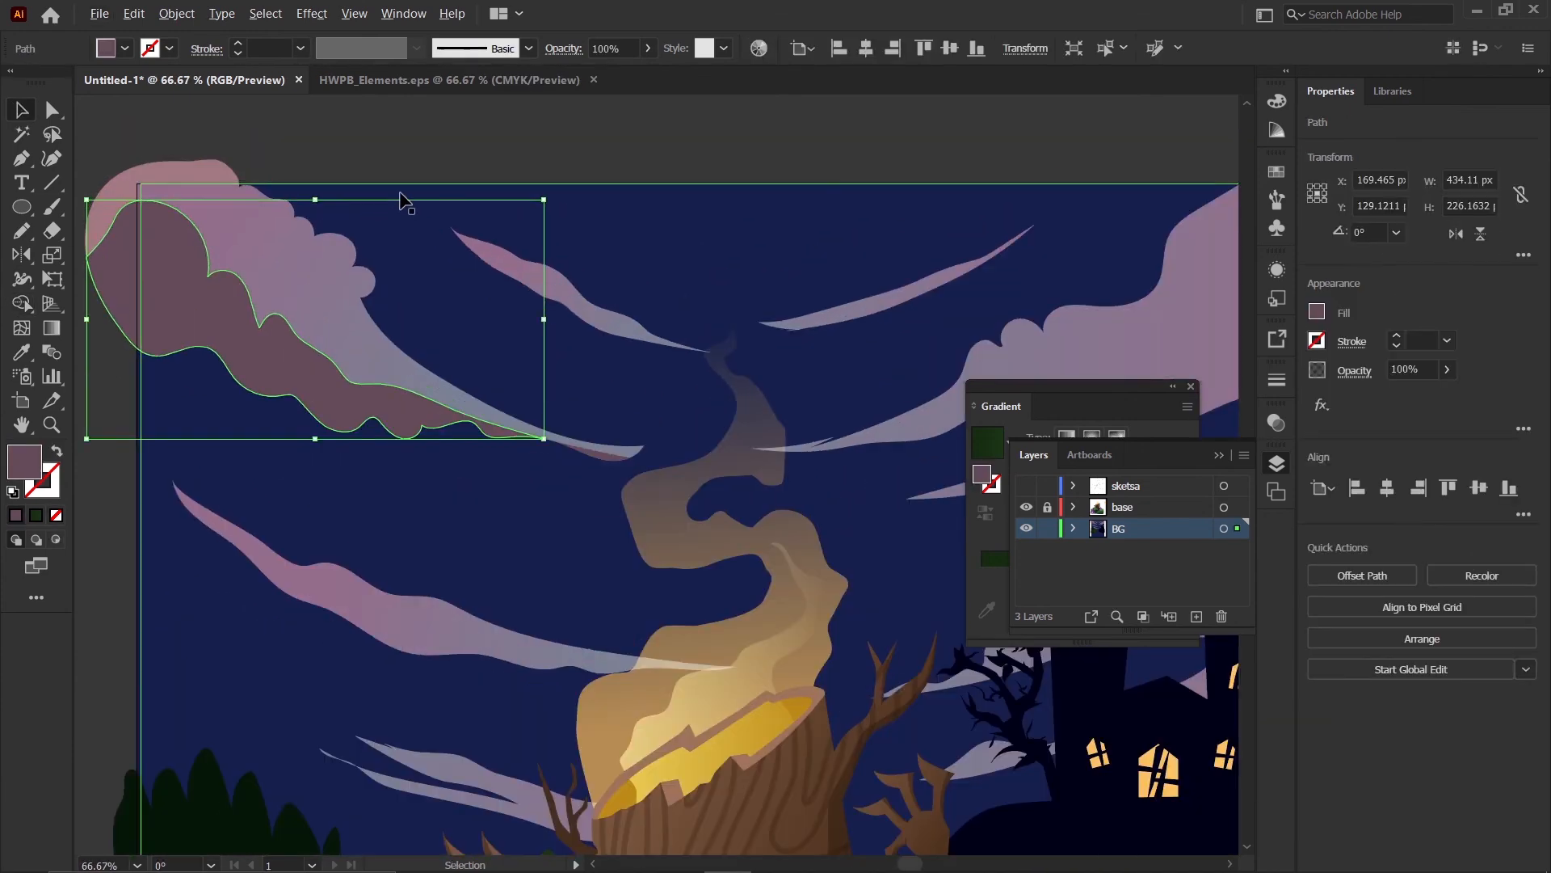
click(648, 48)
drag(604, 78, 601, 78)
scroll(337, 315, down, 1)
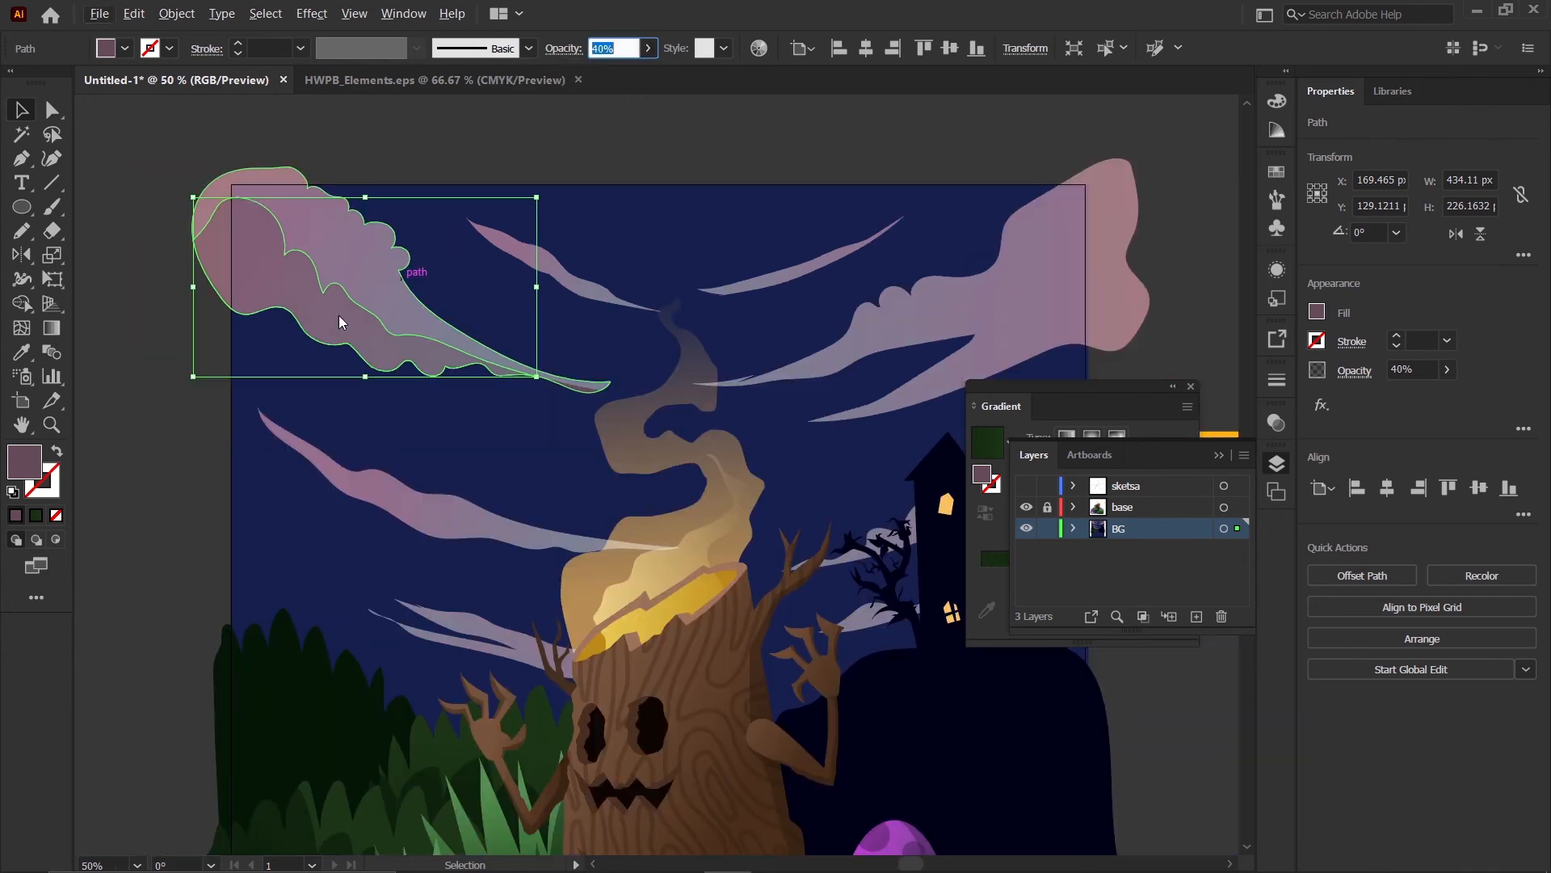
click(208, 415)
- Draw a closed wavy shadow outline about 616 by 273 px along the lower part of the large upper right cloud
scroll(208, 415, down, 2)
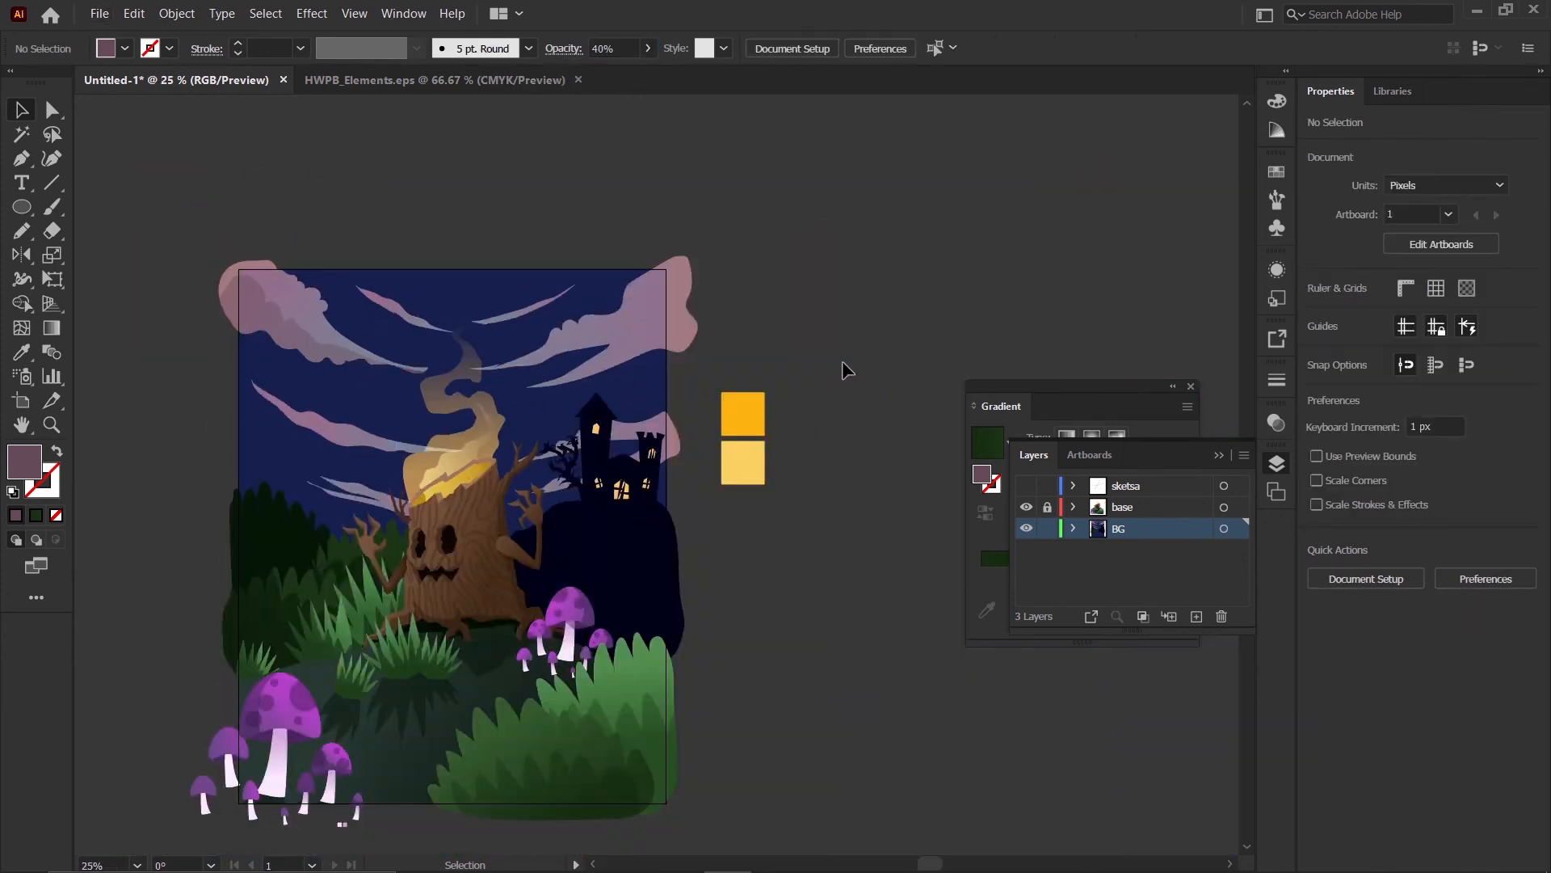
key(n)
scroll(571, 334, up, 4)
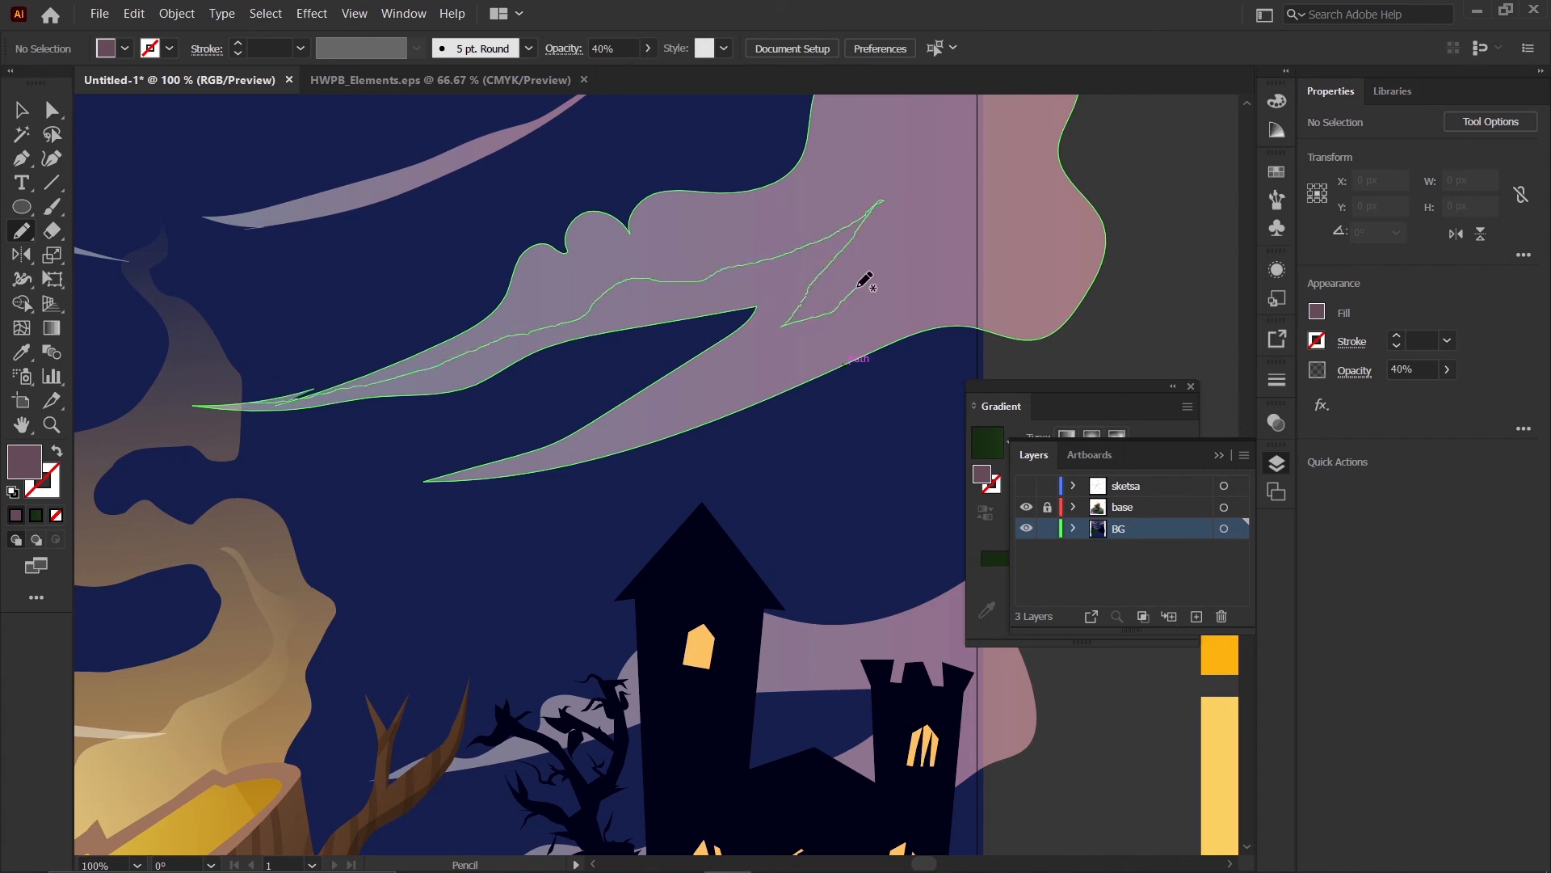
drag(859, 285, 861, 283)
key(ctrl+z)
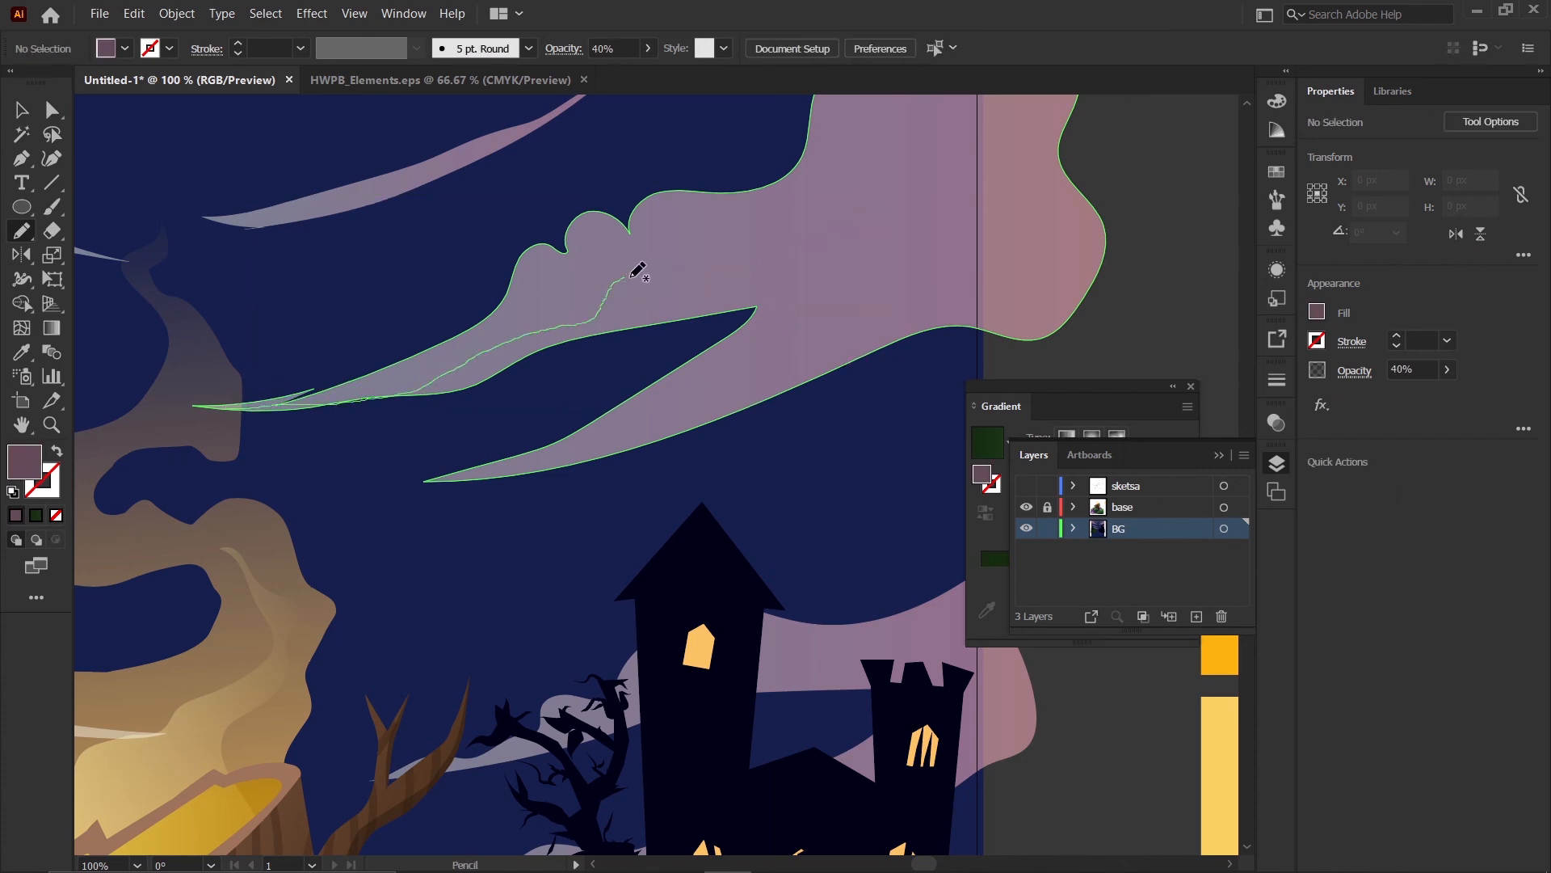
drag(712, 273, 813, 253)
scroll(577, 429, down, 2)
scroll(719, 326, up, 2)
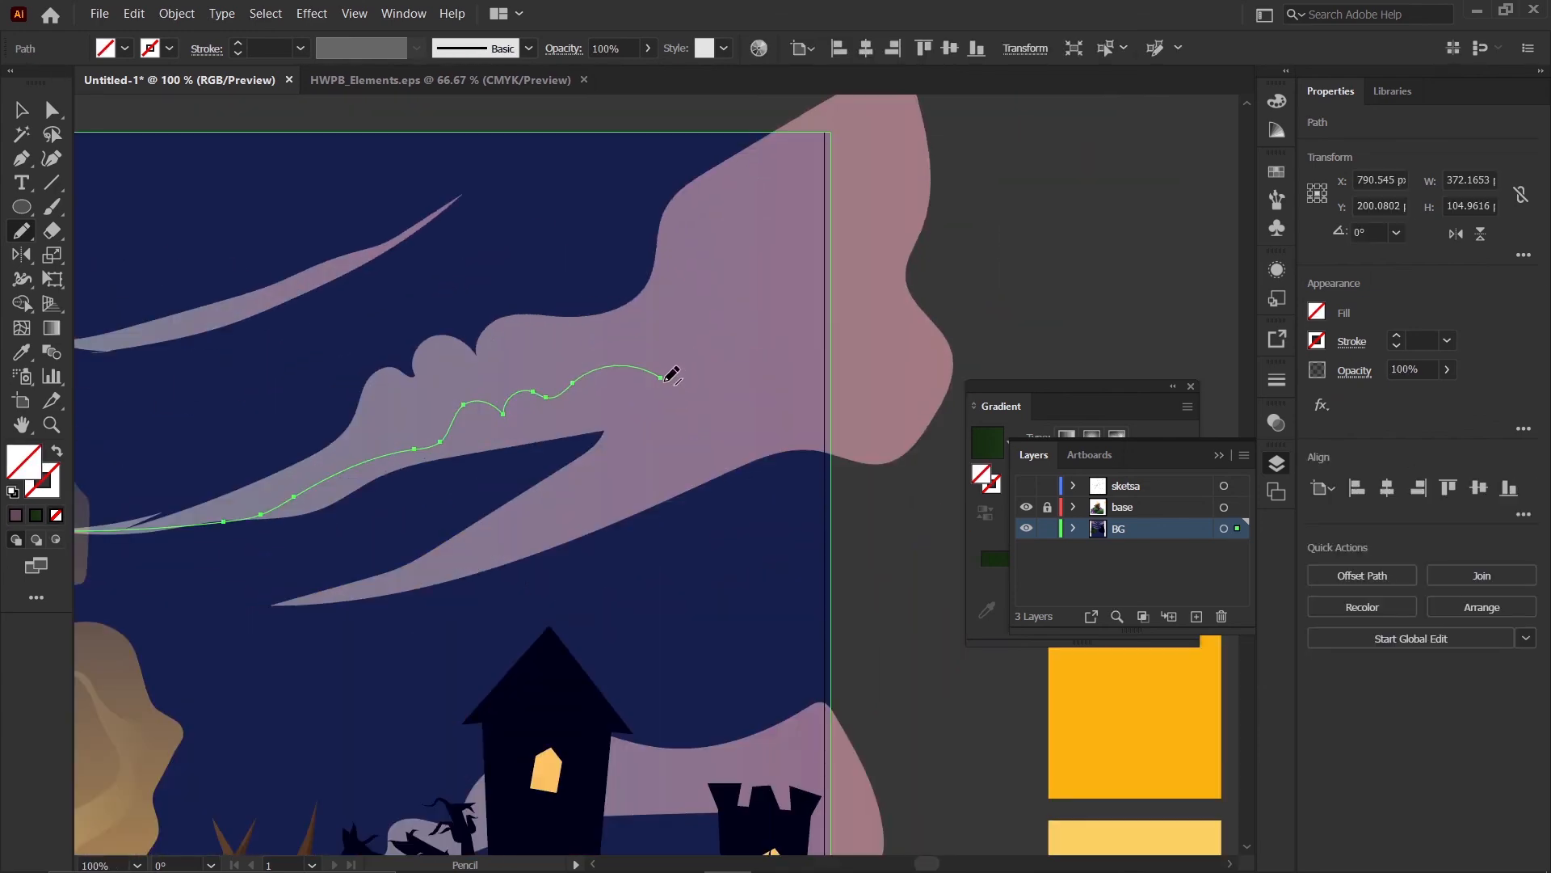
mouse_move(976, 441)
mouse_down()
mouse_move(509, 663)
mouse_move(163, 640)
mouse_up()
scroll(436, 376, down, 1)
scroll(173, 456, up, 1)
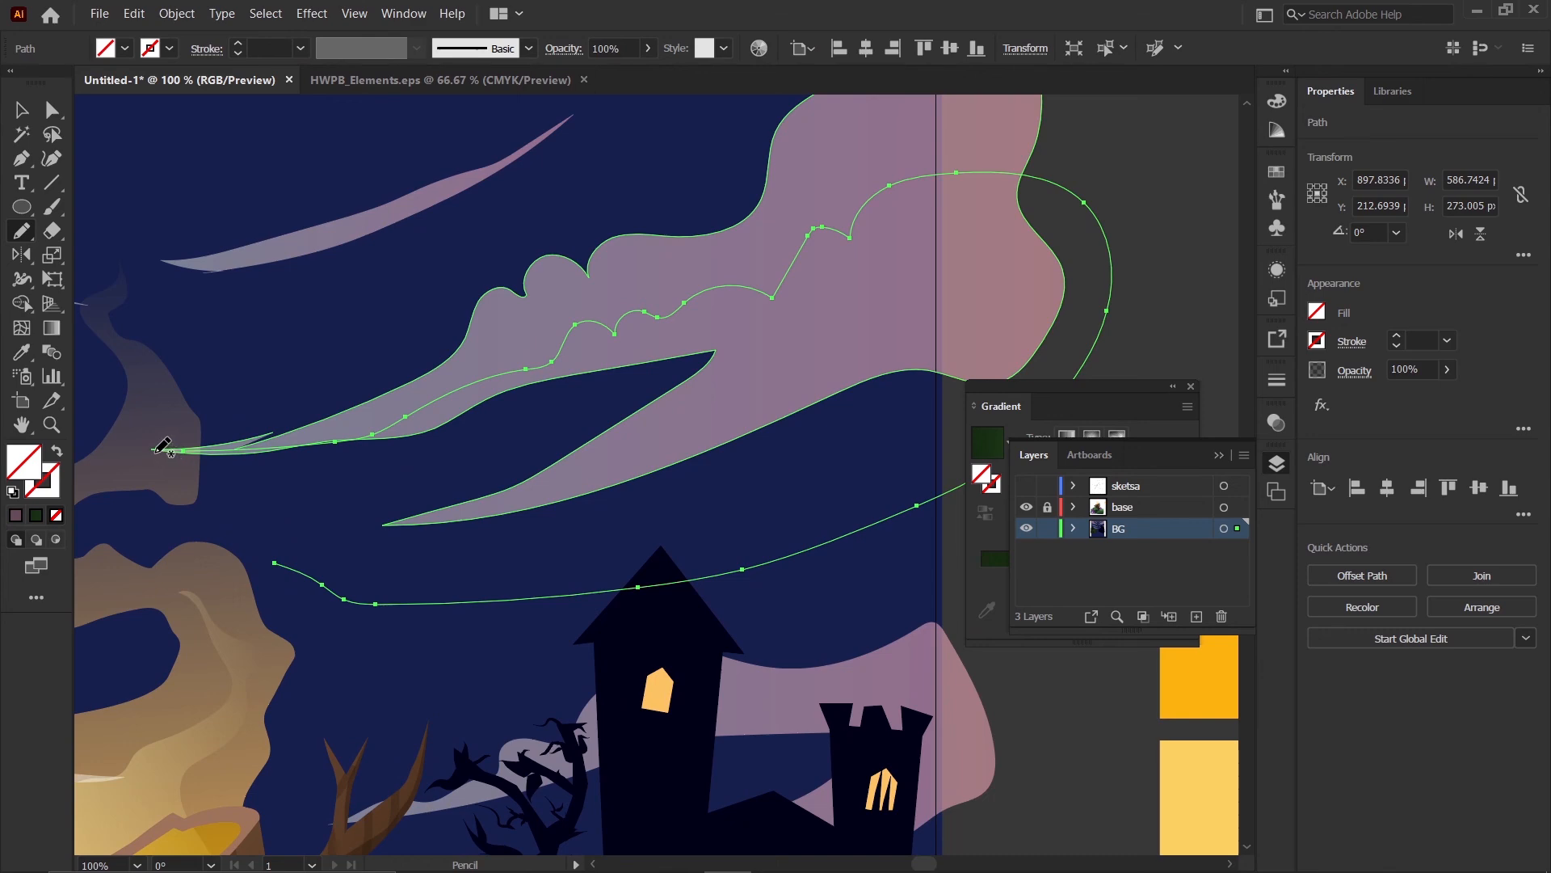
scroll(166, 448, up, 2)
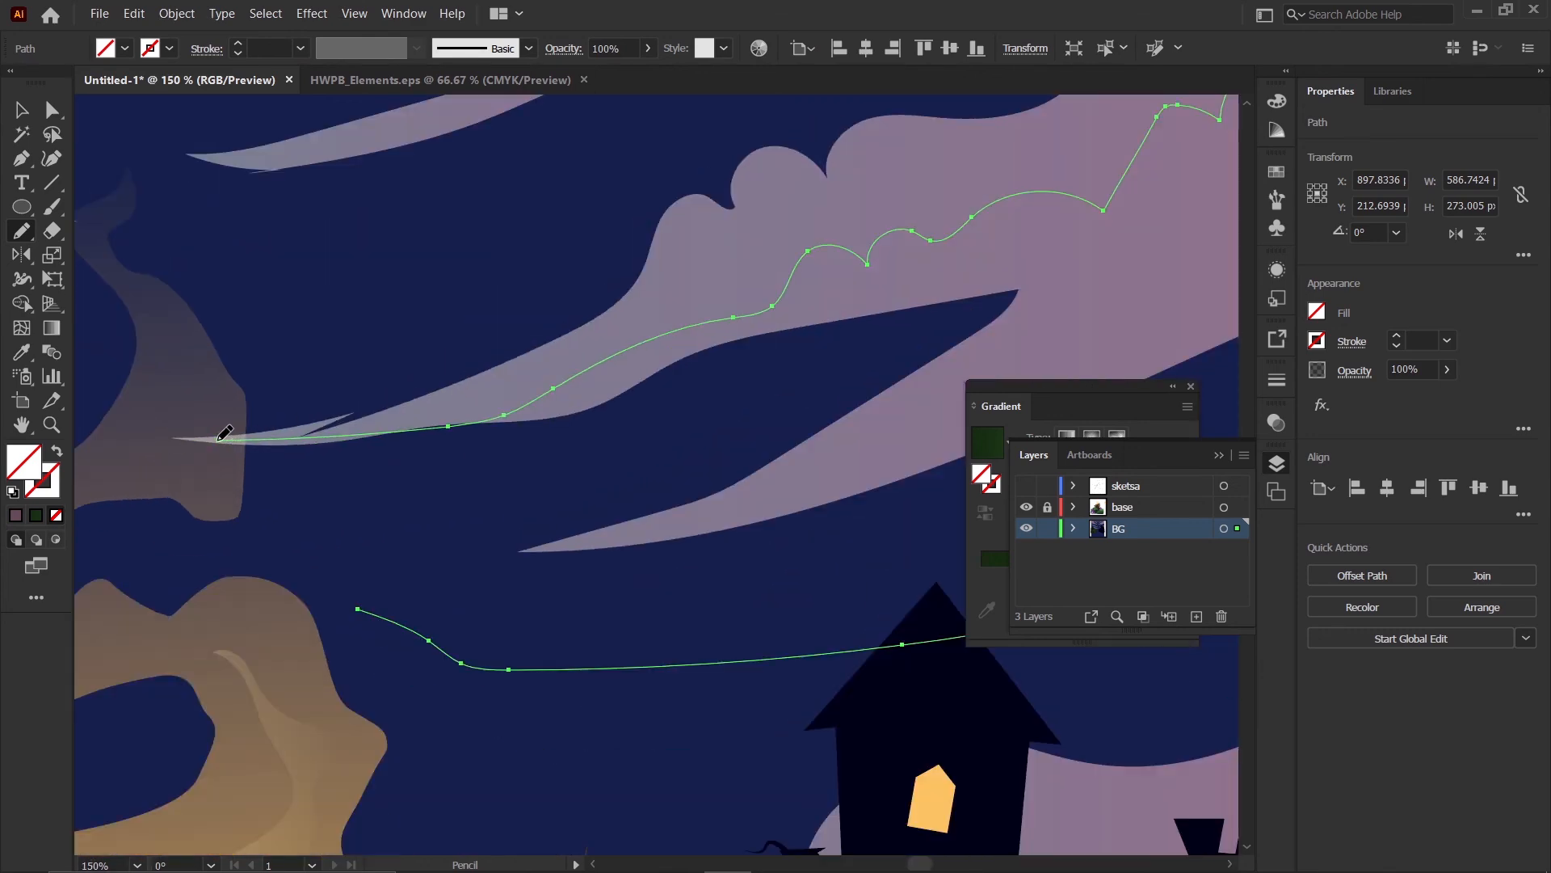
drag(334, 592, 357, 609)
scroll(409, 547, down, 3)
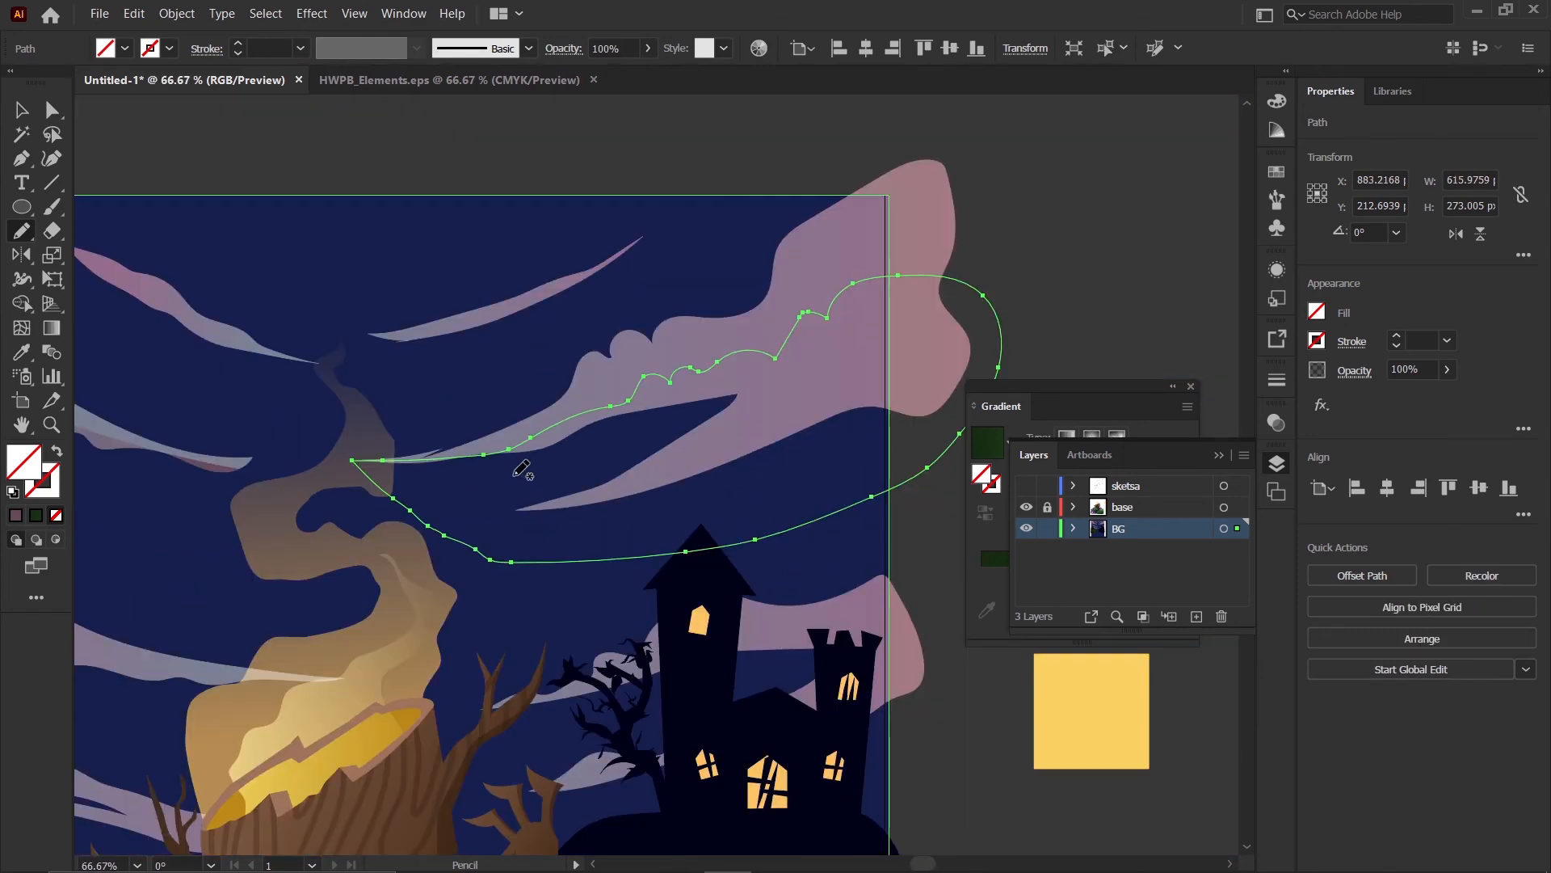
- Copy the upper left cloud shadow's mauve fill and 40% opacity onto the upper right cloud's shadow shape
key(i)
scroll(341, 414, up, 2)
click(249, 402)
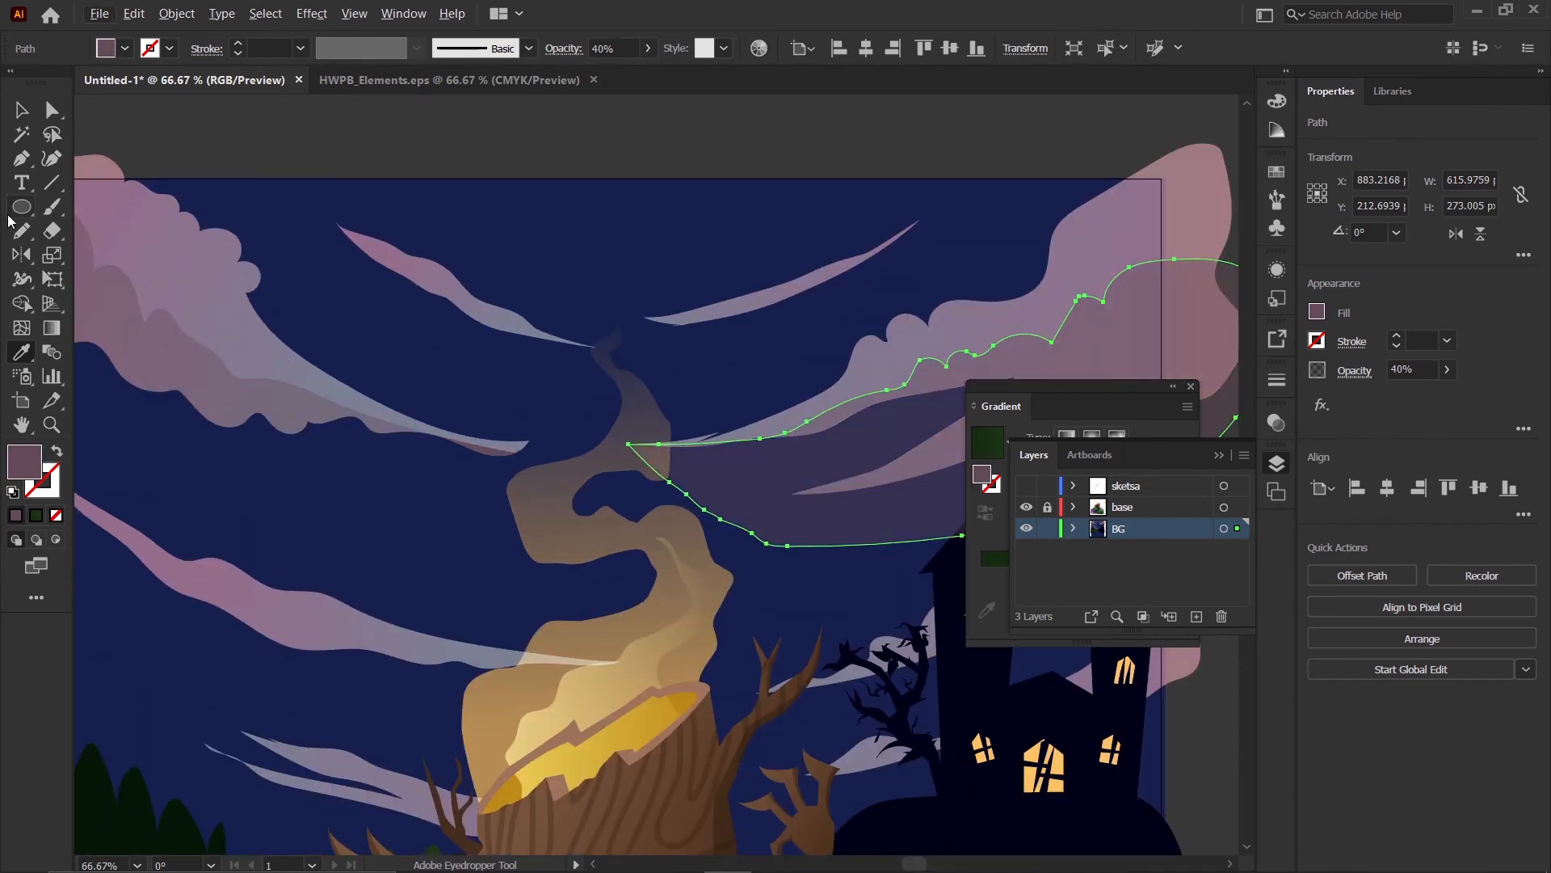
- Trim away the shadow areas that extend beyond the upper right cloud using the Shape Builder
click(23, 111)
scroll(335, 375, down, 2)
scroll(778, 401, up, 1)
shift+click(673, 247)
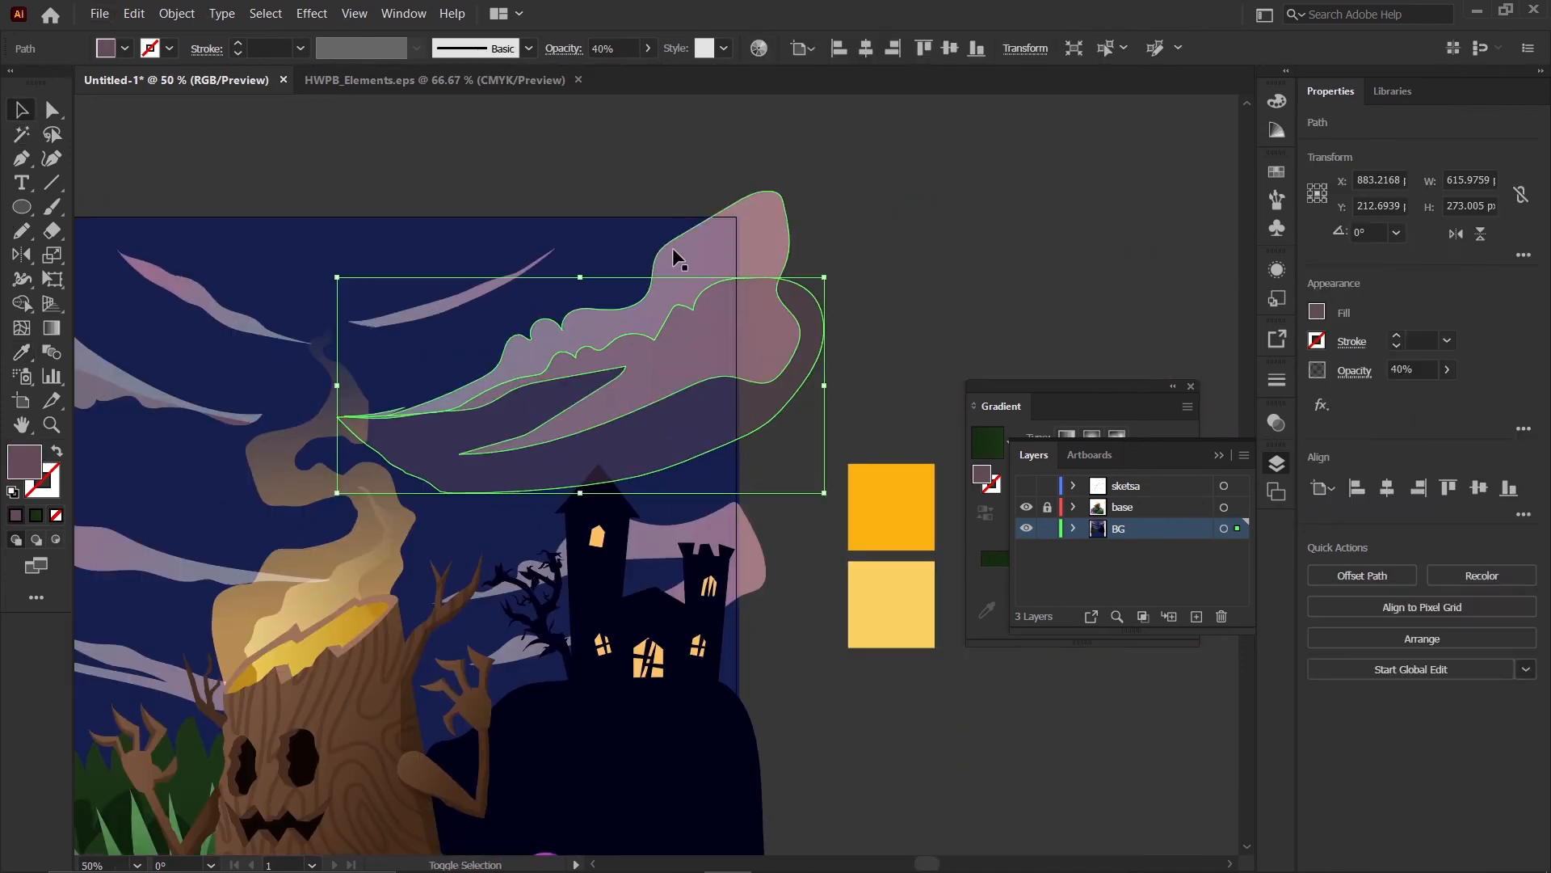
key(shift+m)
click(679, 266)
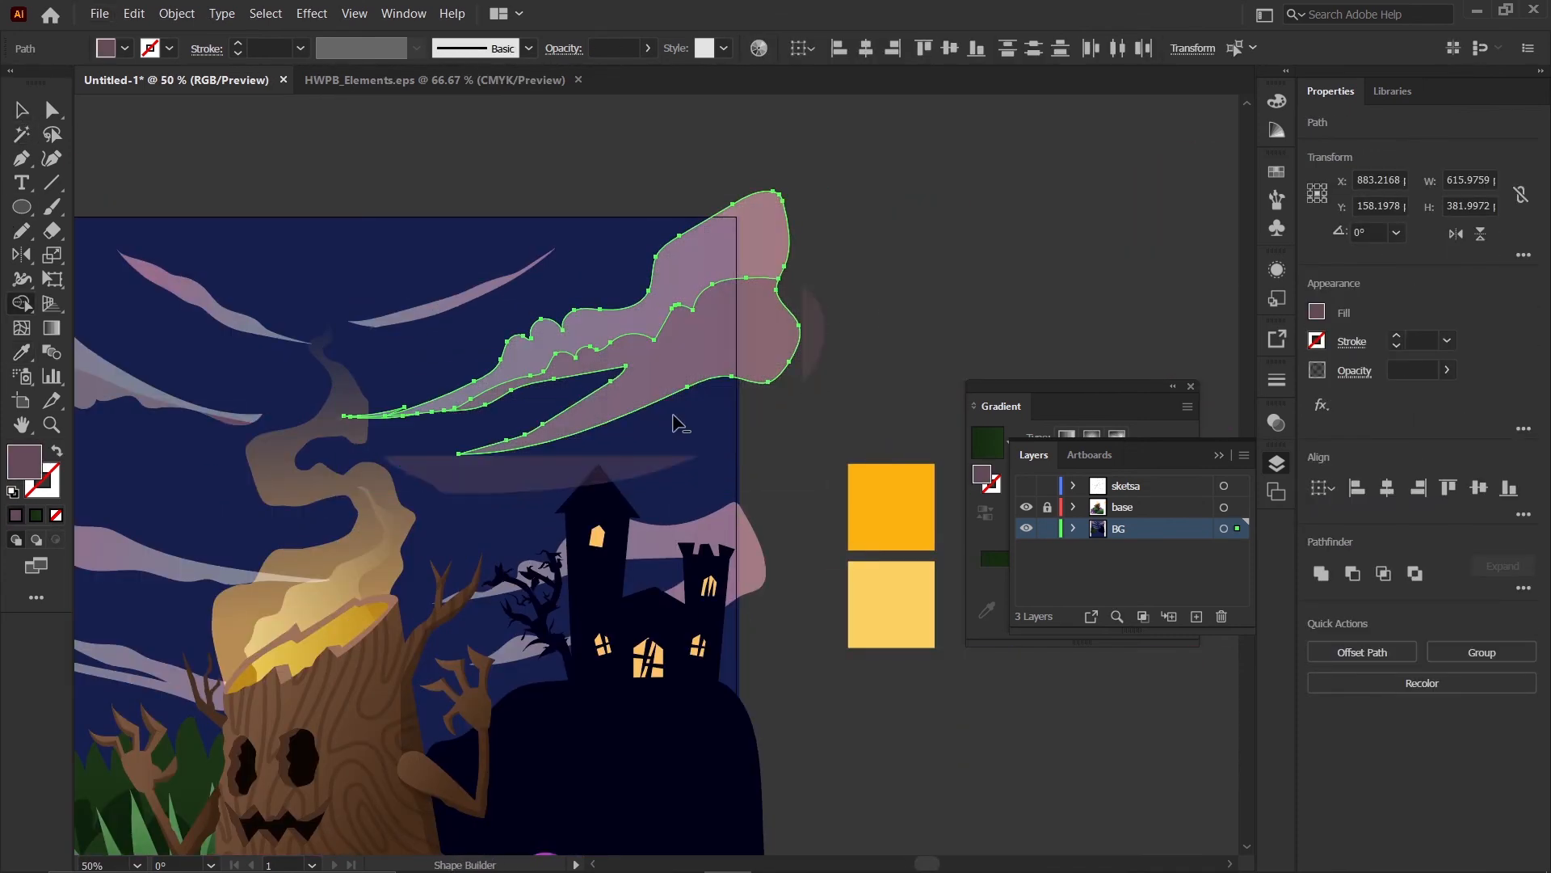
key(a)
click(20, 111)
click(348, 156)
- Draw a closed shadow outline about 431 by 127 px along the lower edge of the long streak cloud left of the smoke
scroll(756, 277, down, 2)
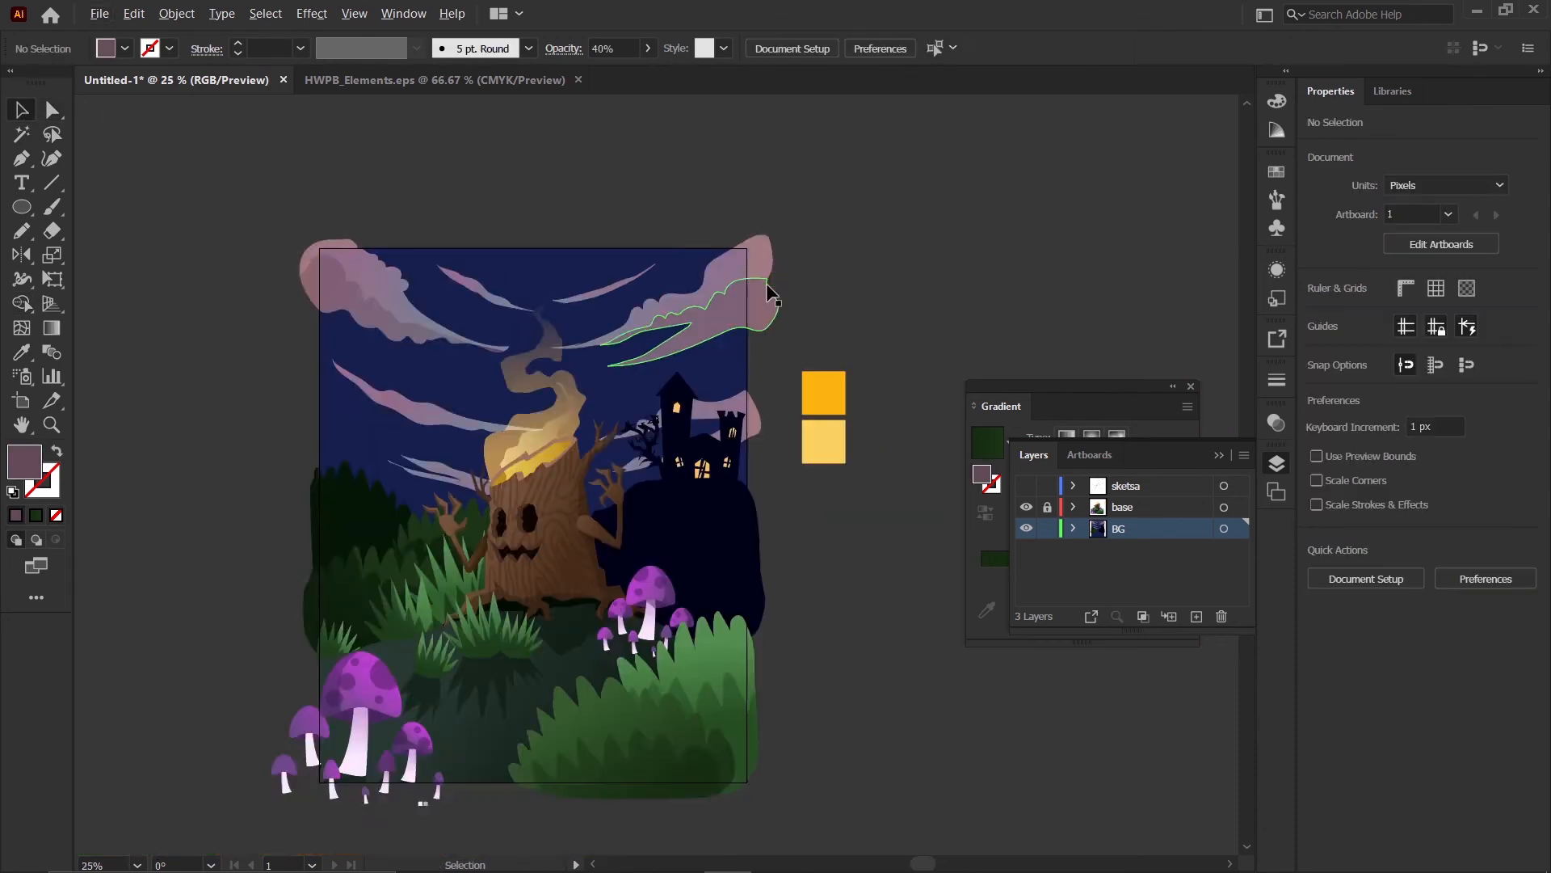
scroll(865, 332, up, 1)
scroll(802, 307, down, 1)
key(n)
scroll(428, 427, up, 3)
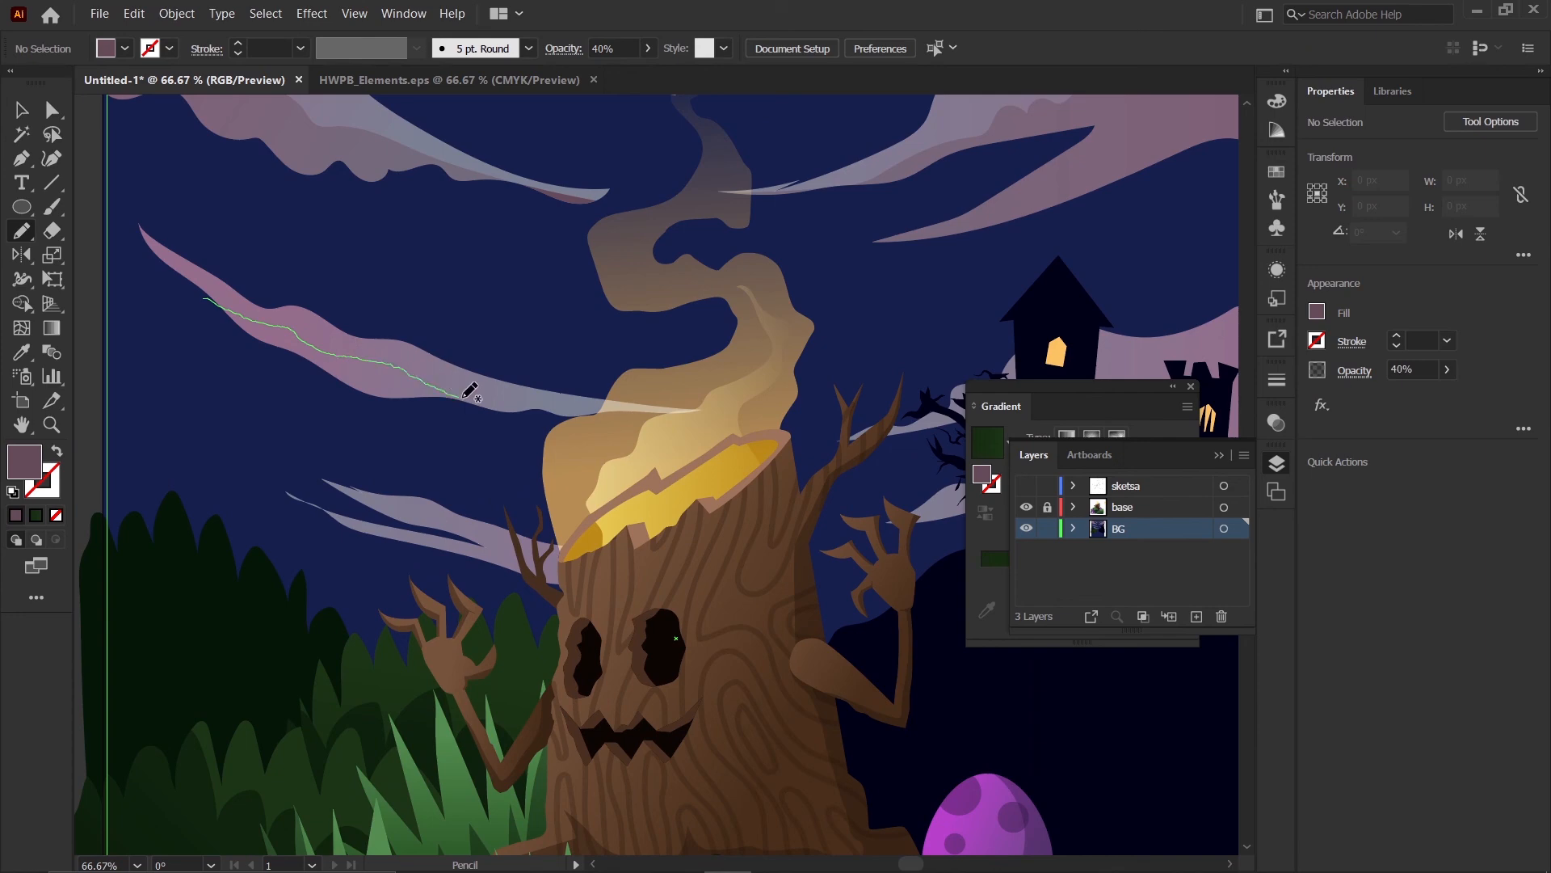
mouse_move(663, 417)
mouse_down()
mouse_move(443, 443)
mouse_move(274, 380)
mouse_up()
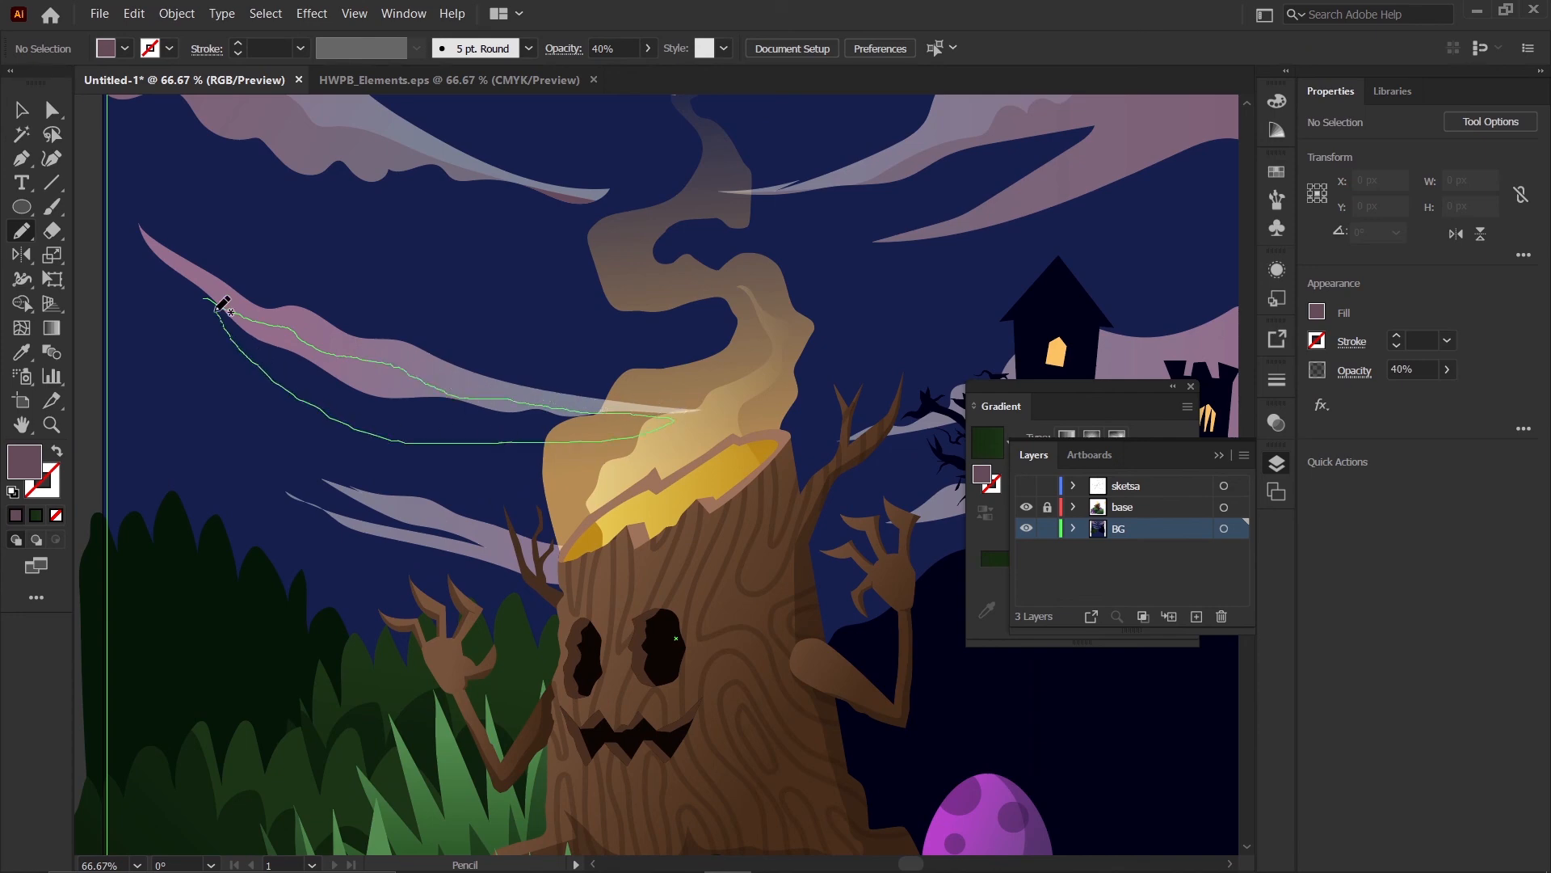
drag(218, 308, 212, 302)
- Copy the upper left cloud shadow's mauve fill and 40% opacity onto the long left streak cloud's shadow shape
scroll(214, 303, down, 1)
key(i)
click(292, 181)
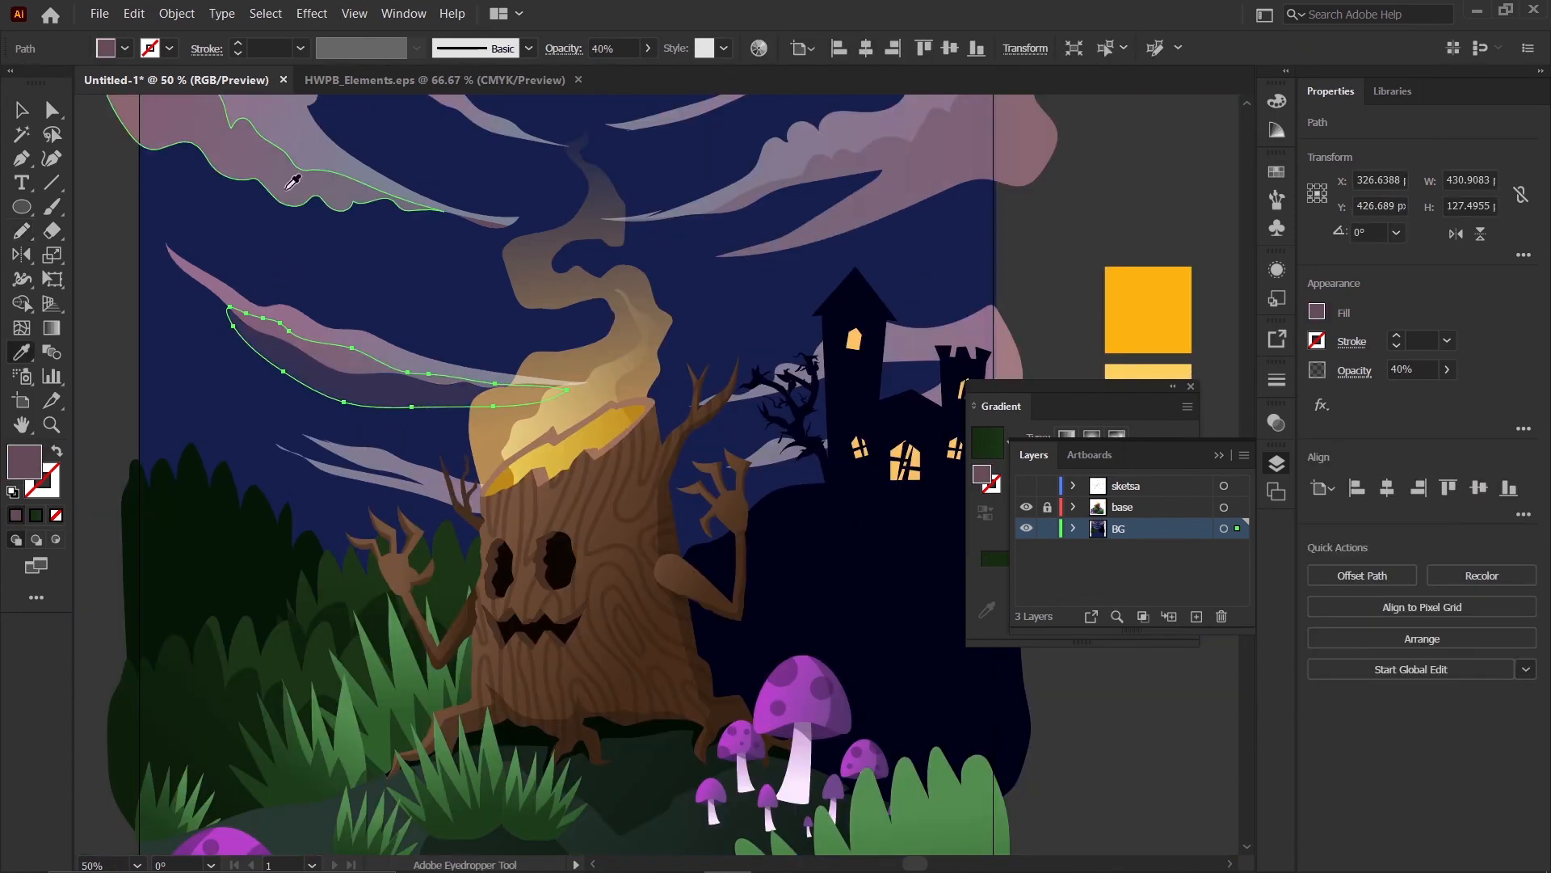
- Trim away the shadow area that extends below the long left streak cloud using the Shape Builder
click(19, 112)
scroll(149, 226, down, 1)
click(138, 306)
scroll(226, 281, up, 2)
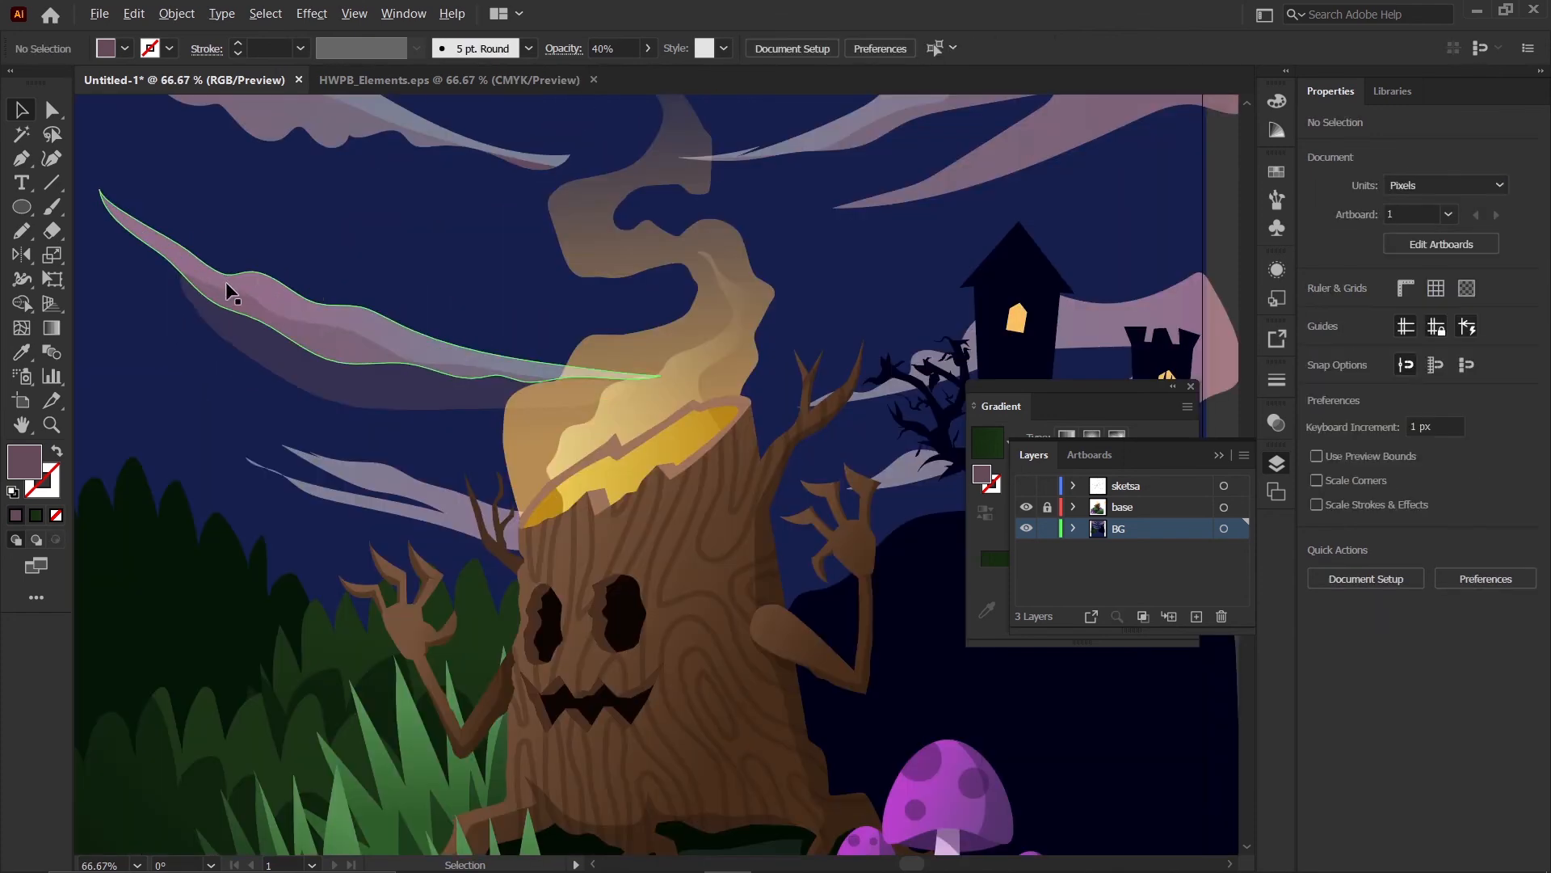
click(313, 327)
shift+click(313, 312)
key(shift+m)
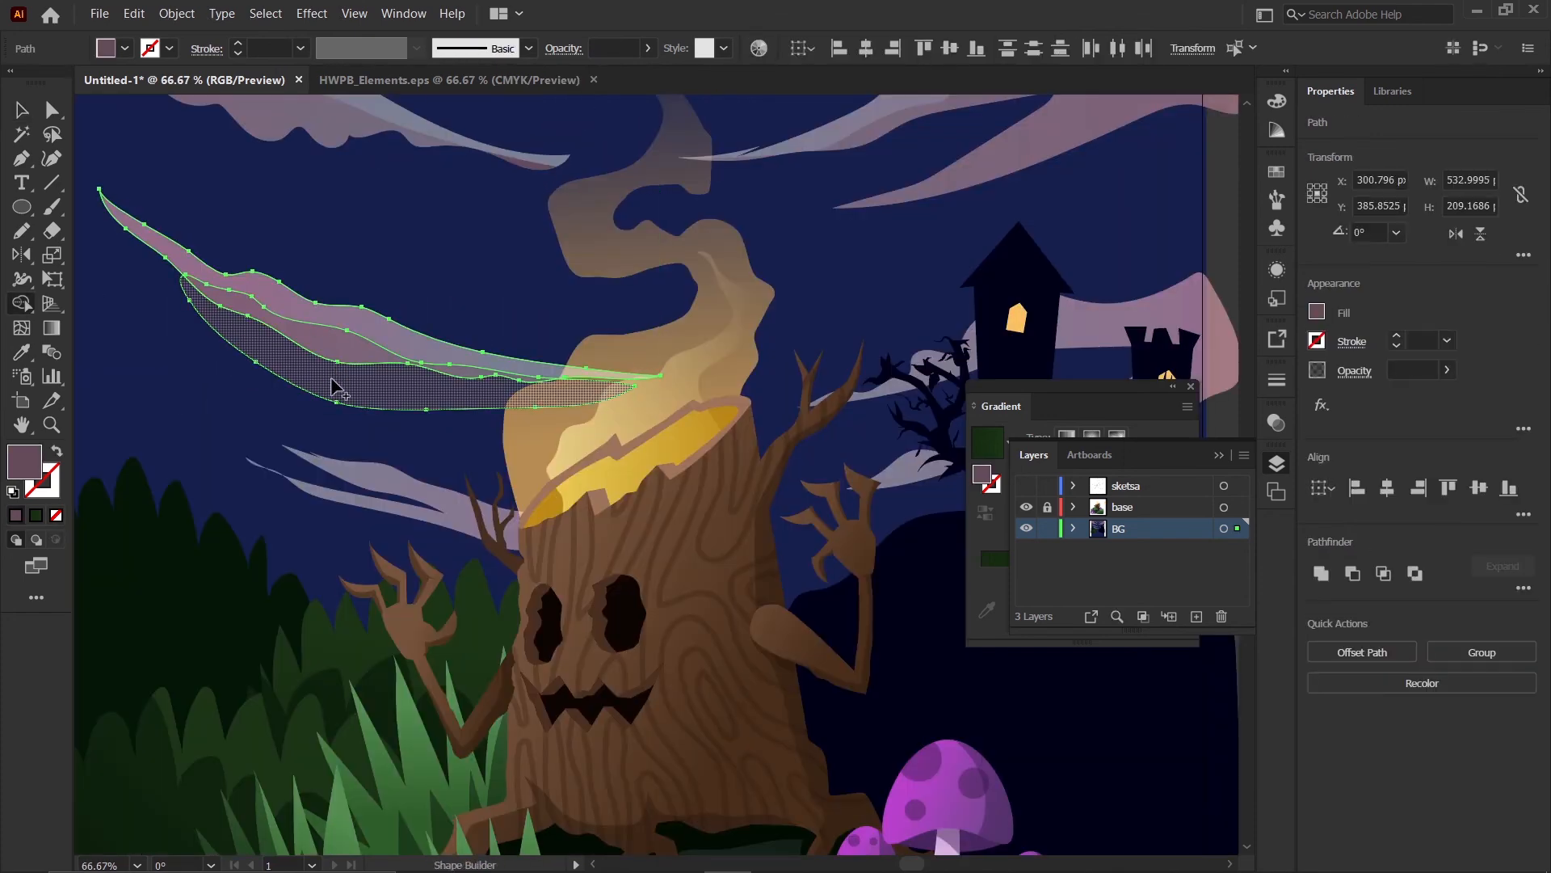
alt+click(333, 386)
click(20, 110)
scroll(439, 365, down, 3)
click(190, 378)
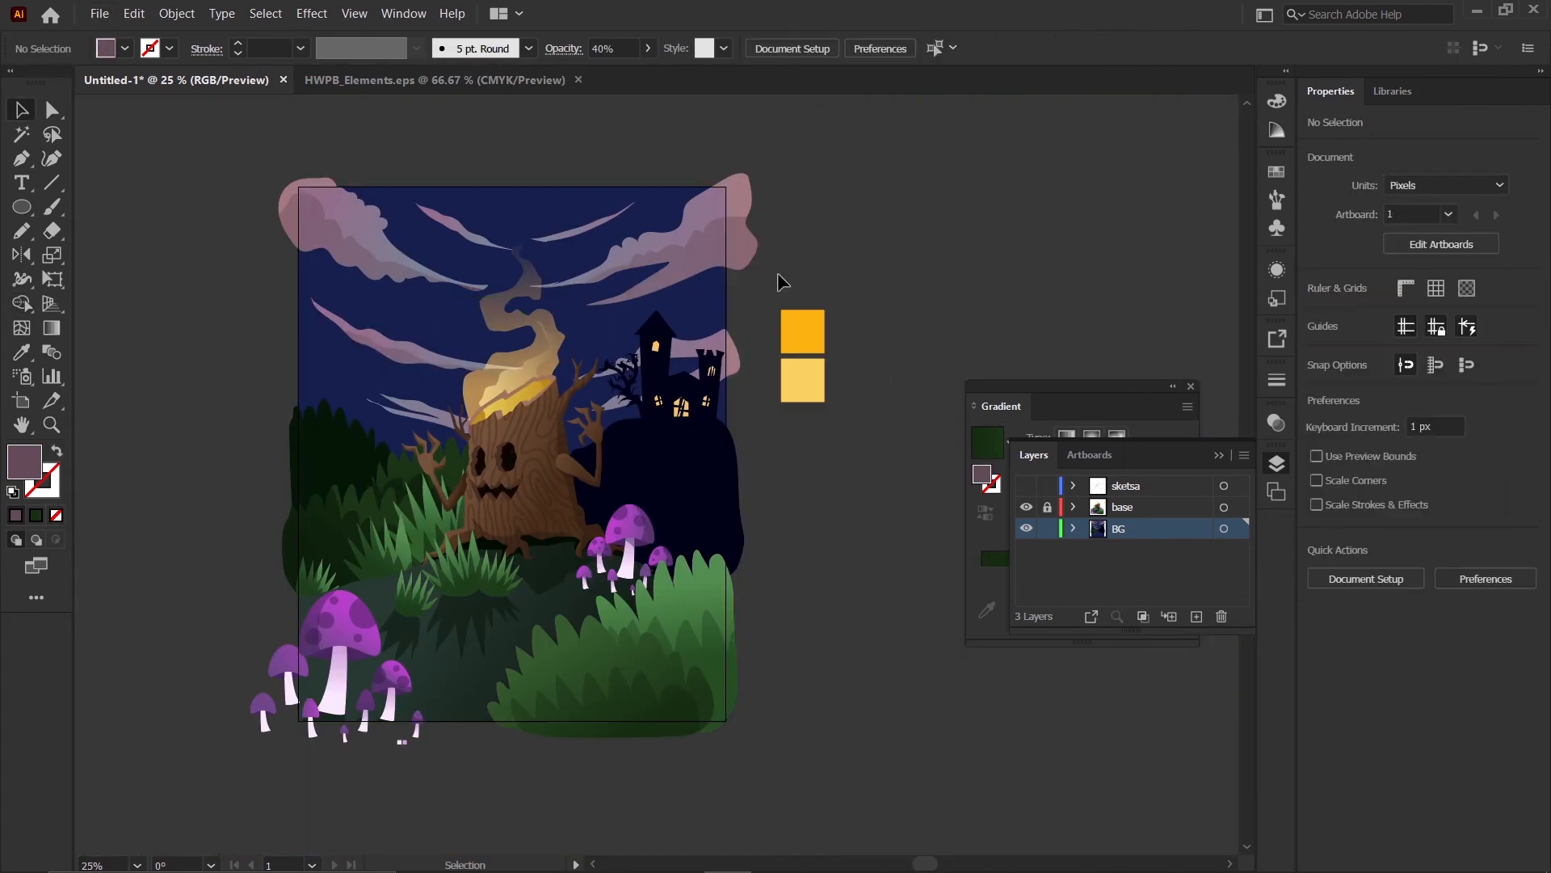
- Draw a closed shadow outline about 314 by 103 px over the lower left streak clouds beside the tree stump
scroll(769, 302, up, 1)
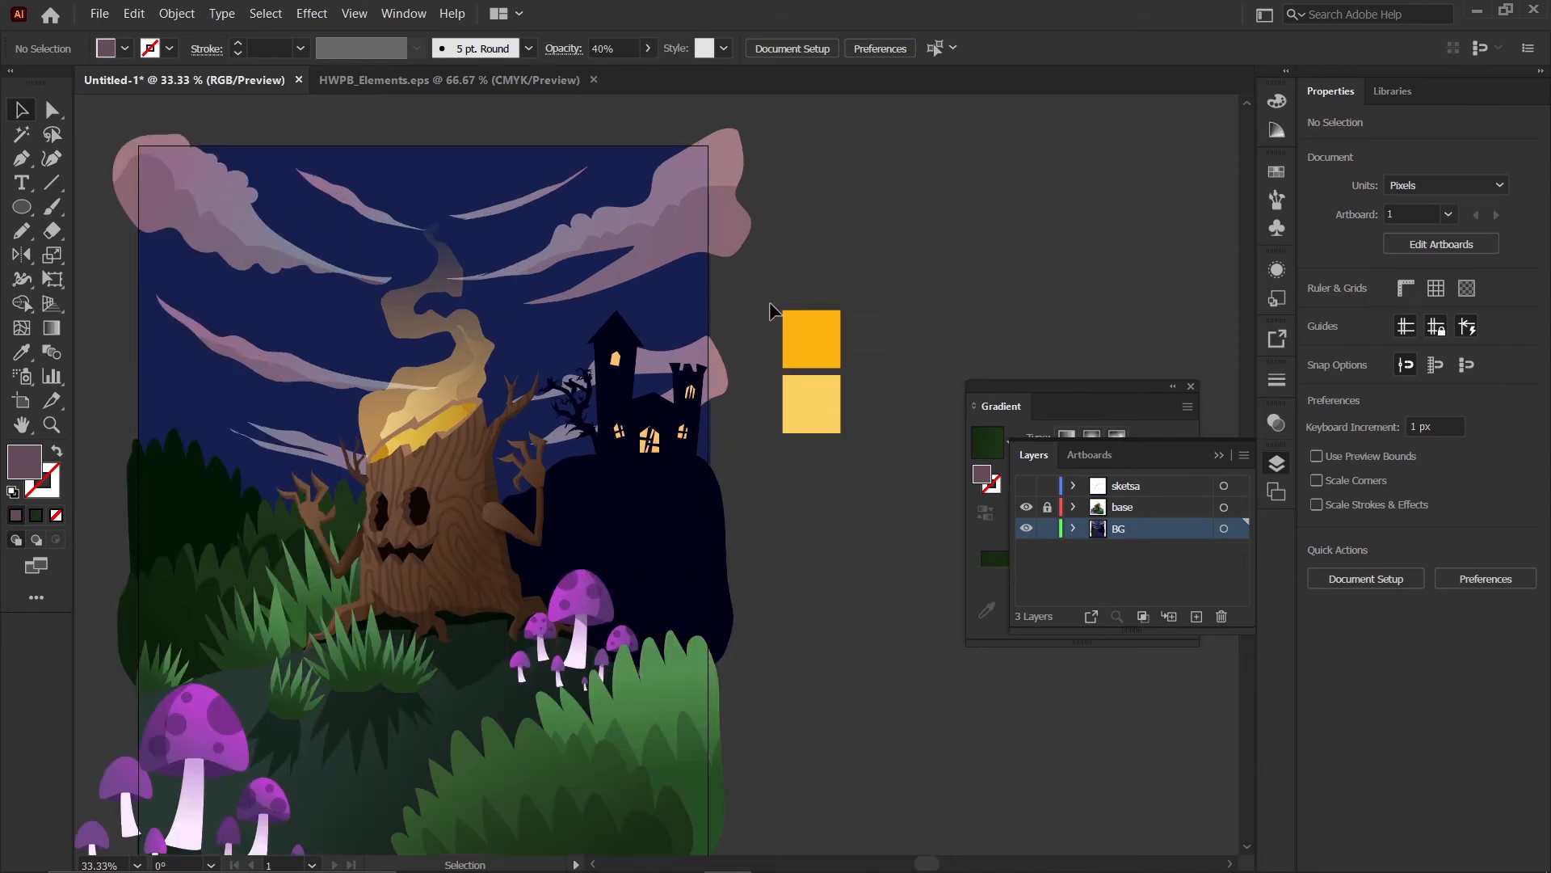
key(n)
scroll(315, 473, up, 4)
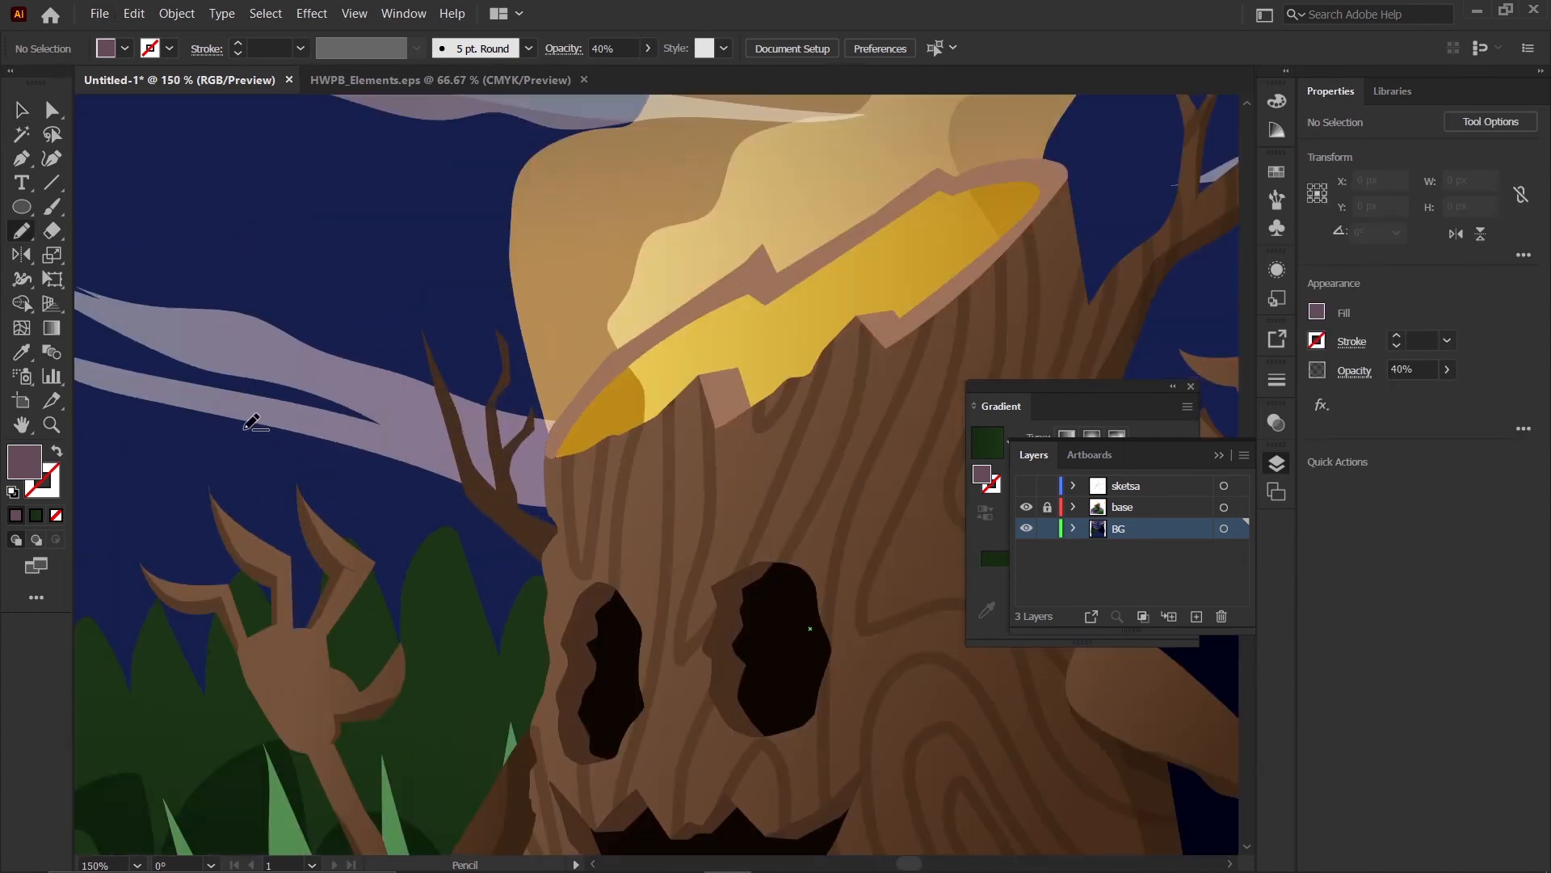
scroll(314, 407, down, 2)
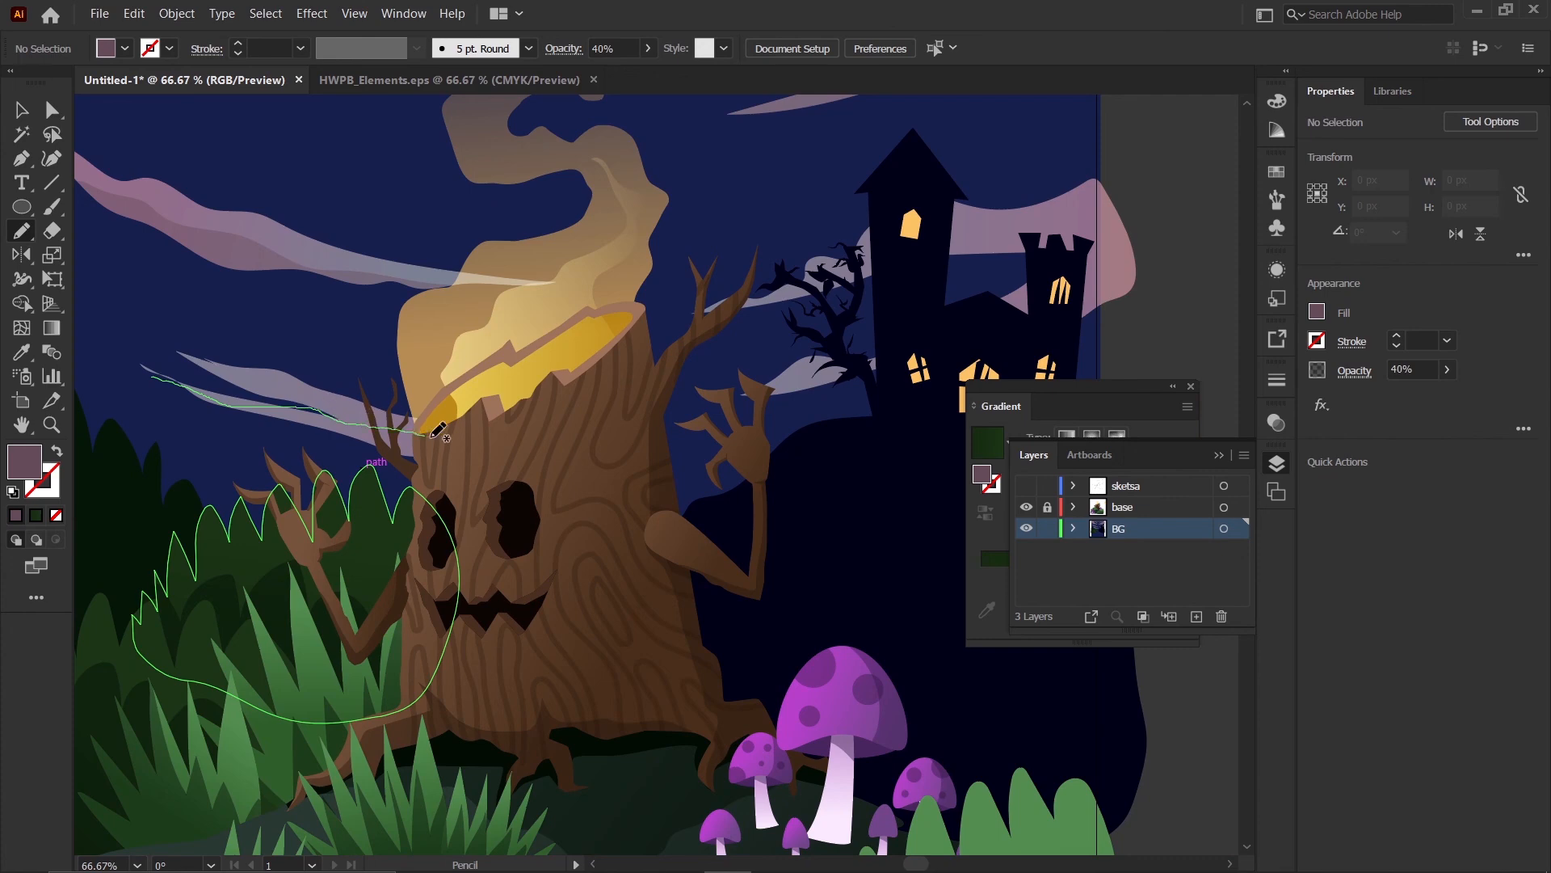
mouse_move(433, 434)
mouse_down()
mouse_move(310, 472)
mouse_move(158, 372)
mouse_up()
scroll(307, 408, down, 1)
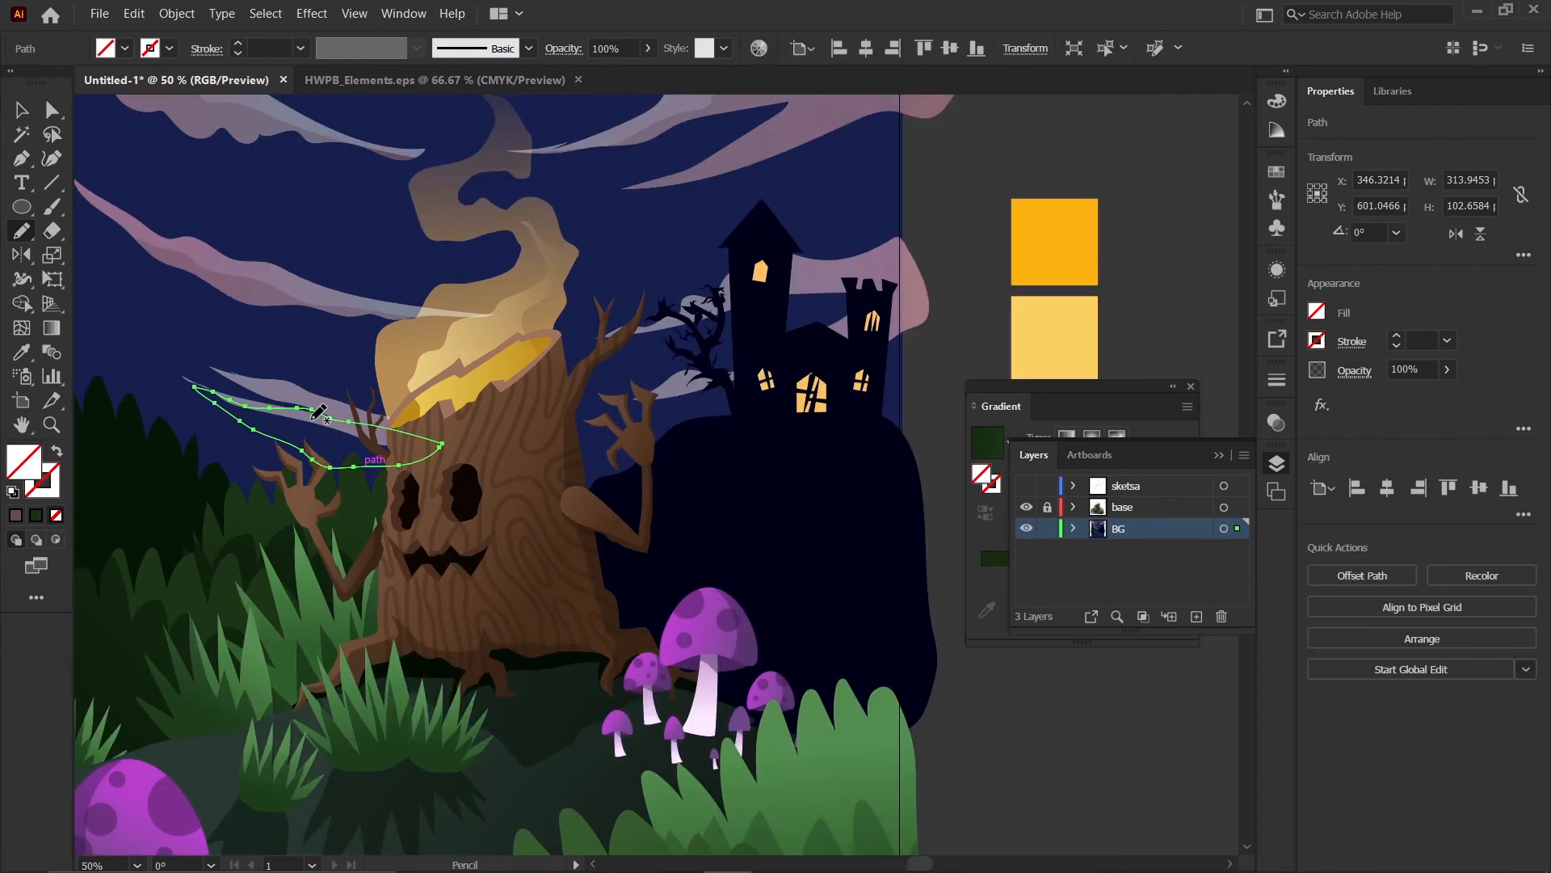
- Copy the existing cloud shadows' mauve fill and 40% opacity onto the lower left streak clouds' shadow shape
key(i)
click(22, 112)
scroll(782, 411, down, 1)
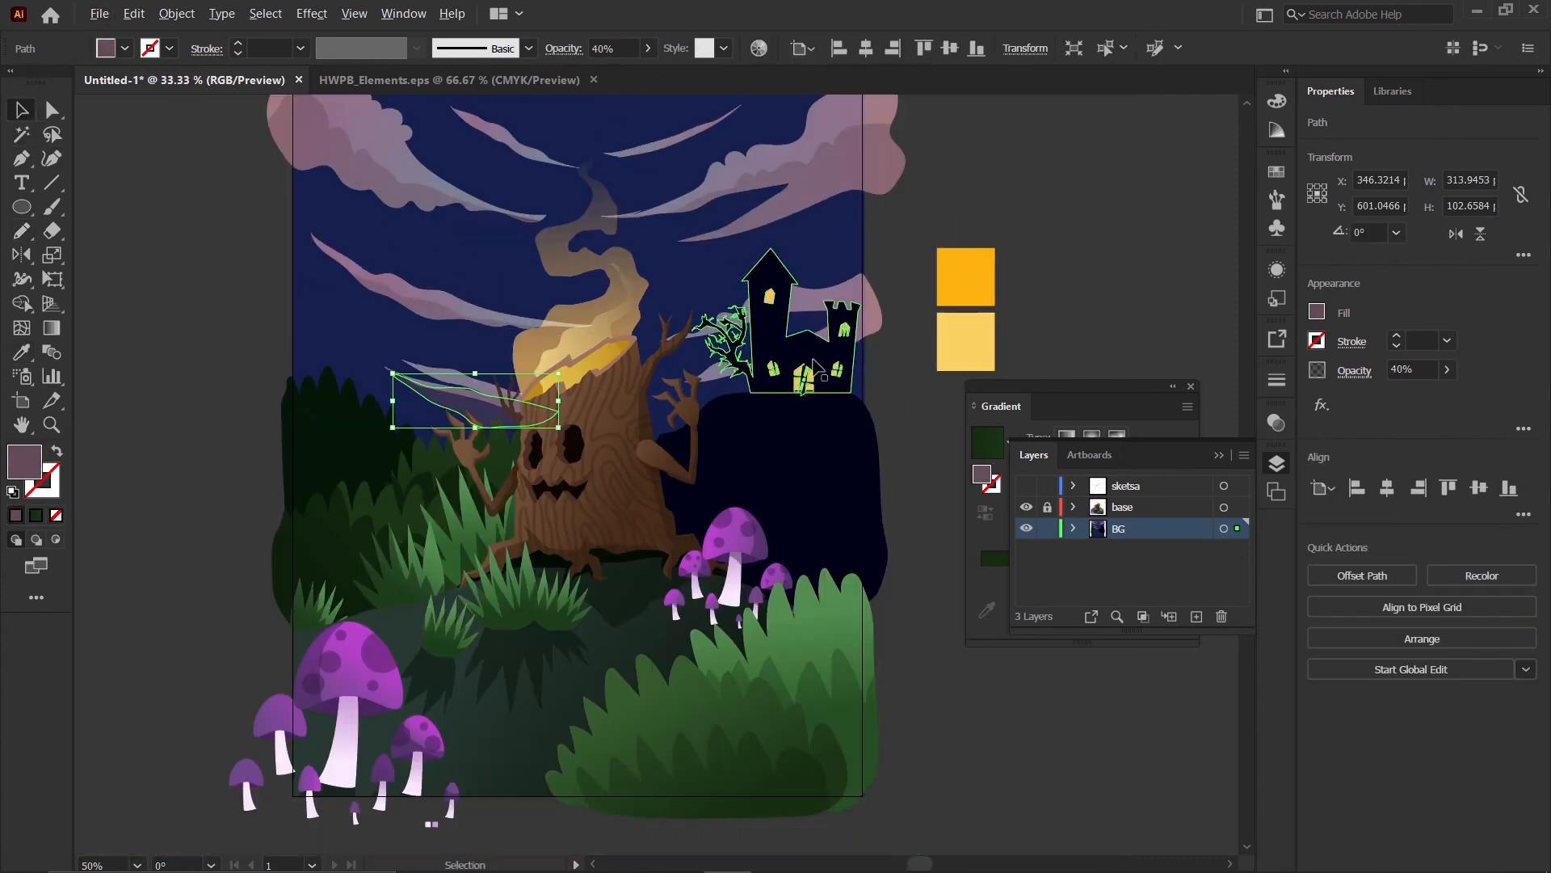
click(921, 450)
- Cut the lower left shadow shape and paste it behind the upper of the two streak clouds
scroll(452, 411, up, 2)
click(476, 404)
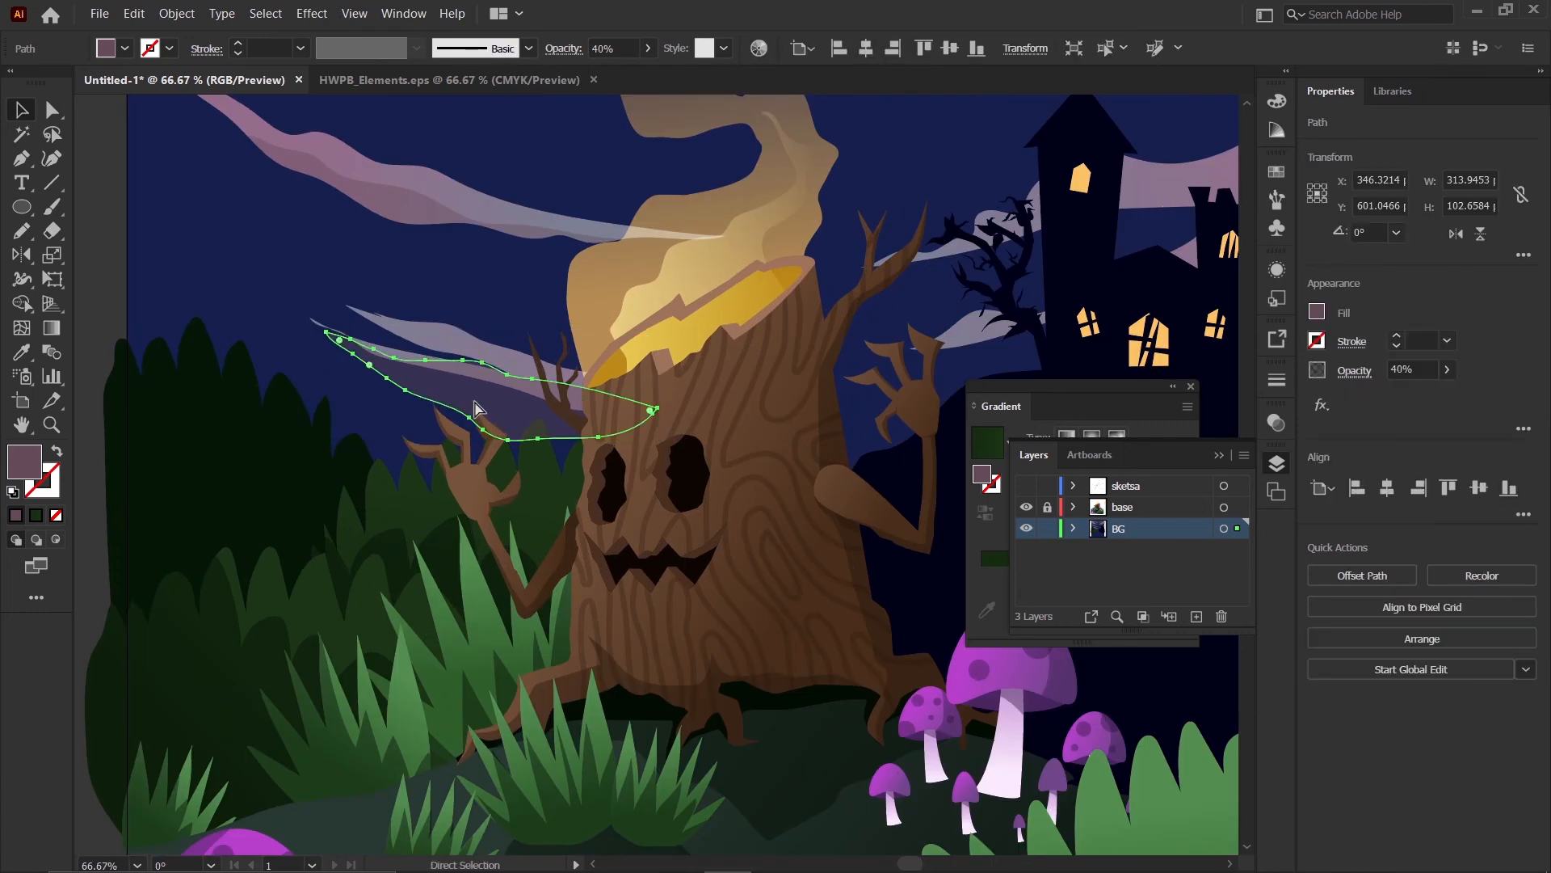
key(ctrl+x)
click(480, 371)
key(ctrl+b)
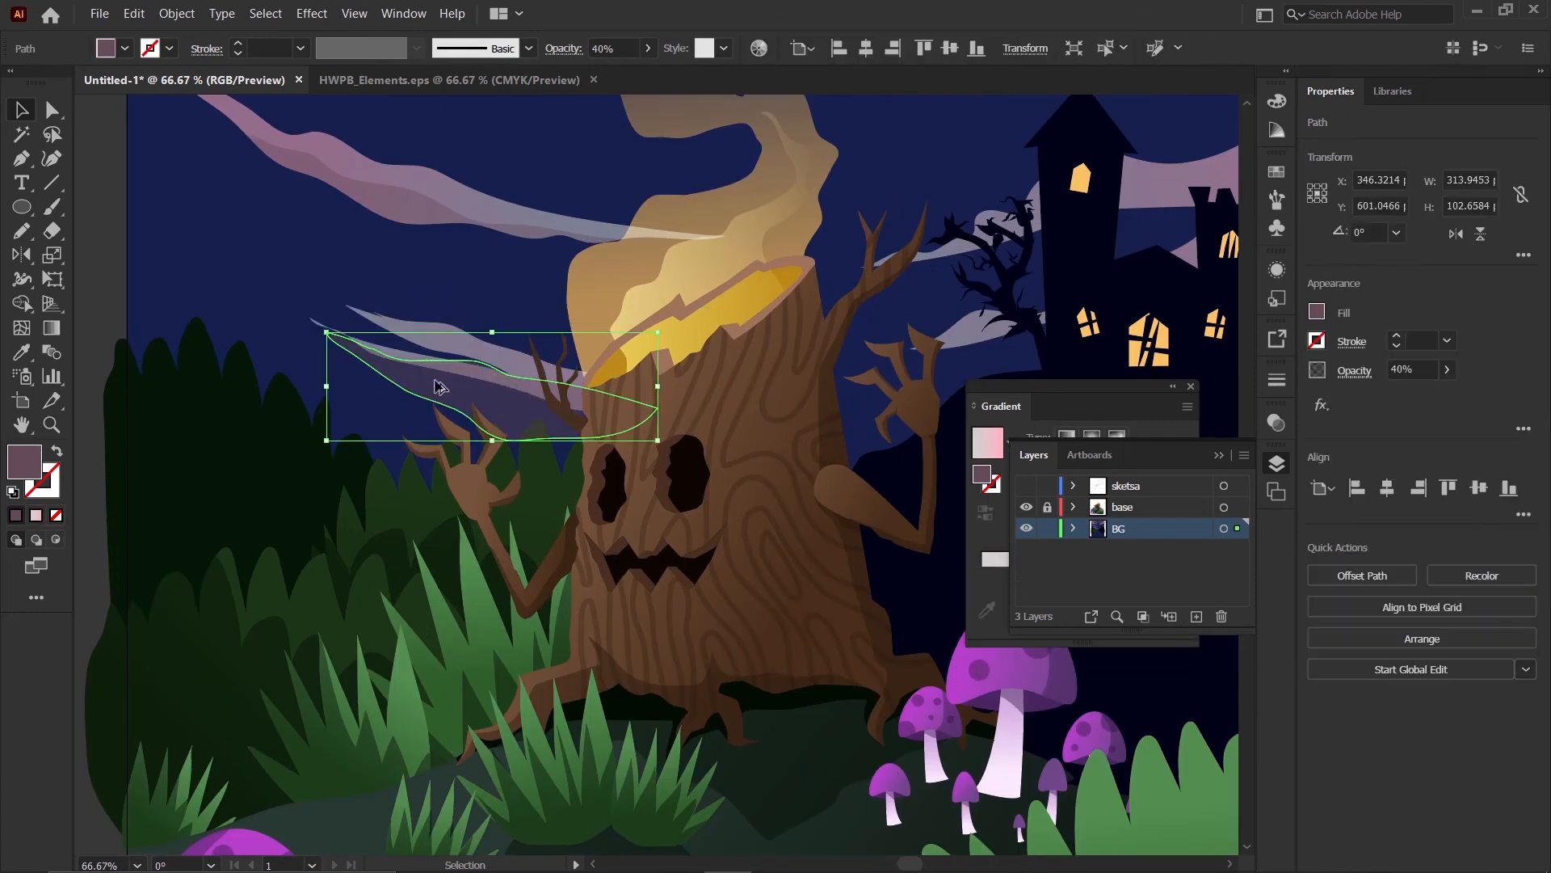
- Trim away the shadow area that extends beyond the two lower left streak clouds using the Shape Builder
scroll(484, 373, down, 1)
scroll(485, 373, up, 1)
shift+click(491, 367)
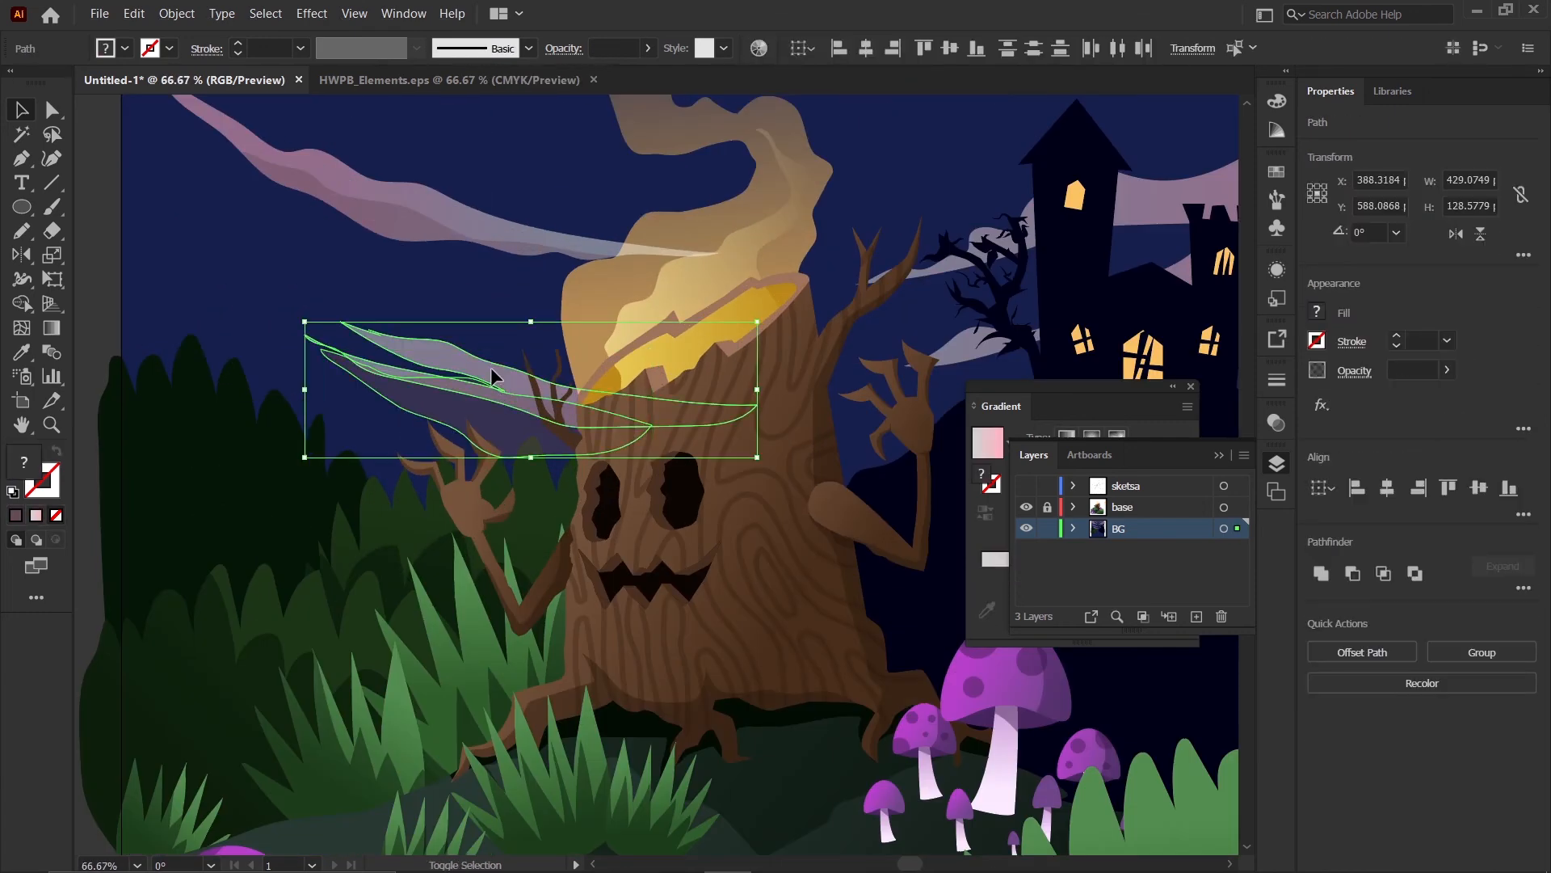
key(shift+m)
click(22, 110)
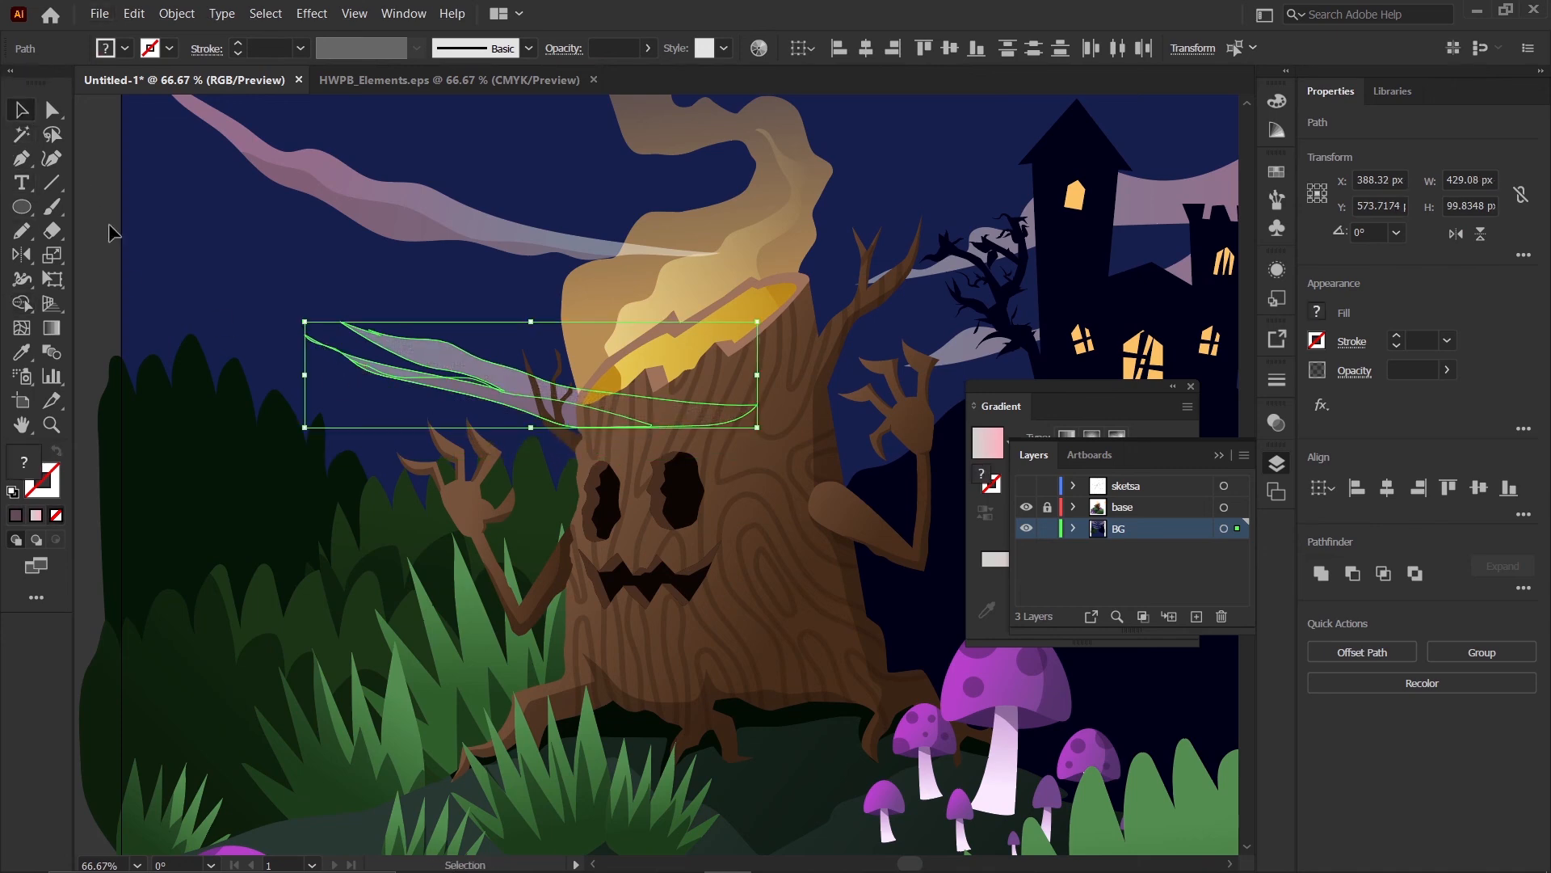
click(114, 232)
scroll(359, 366, down, 4)
scroll(616, 413, up, 1)
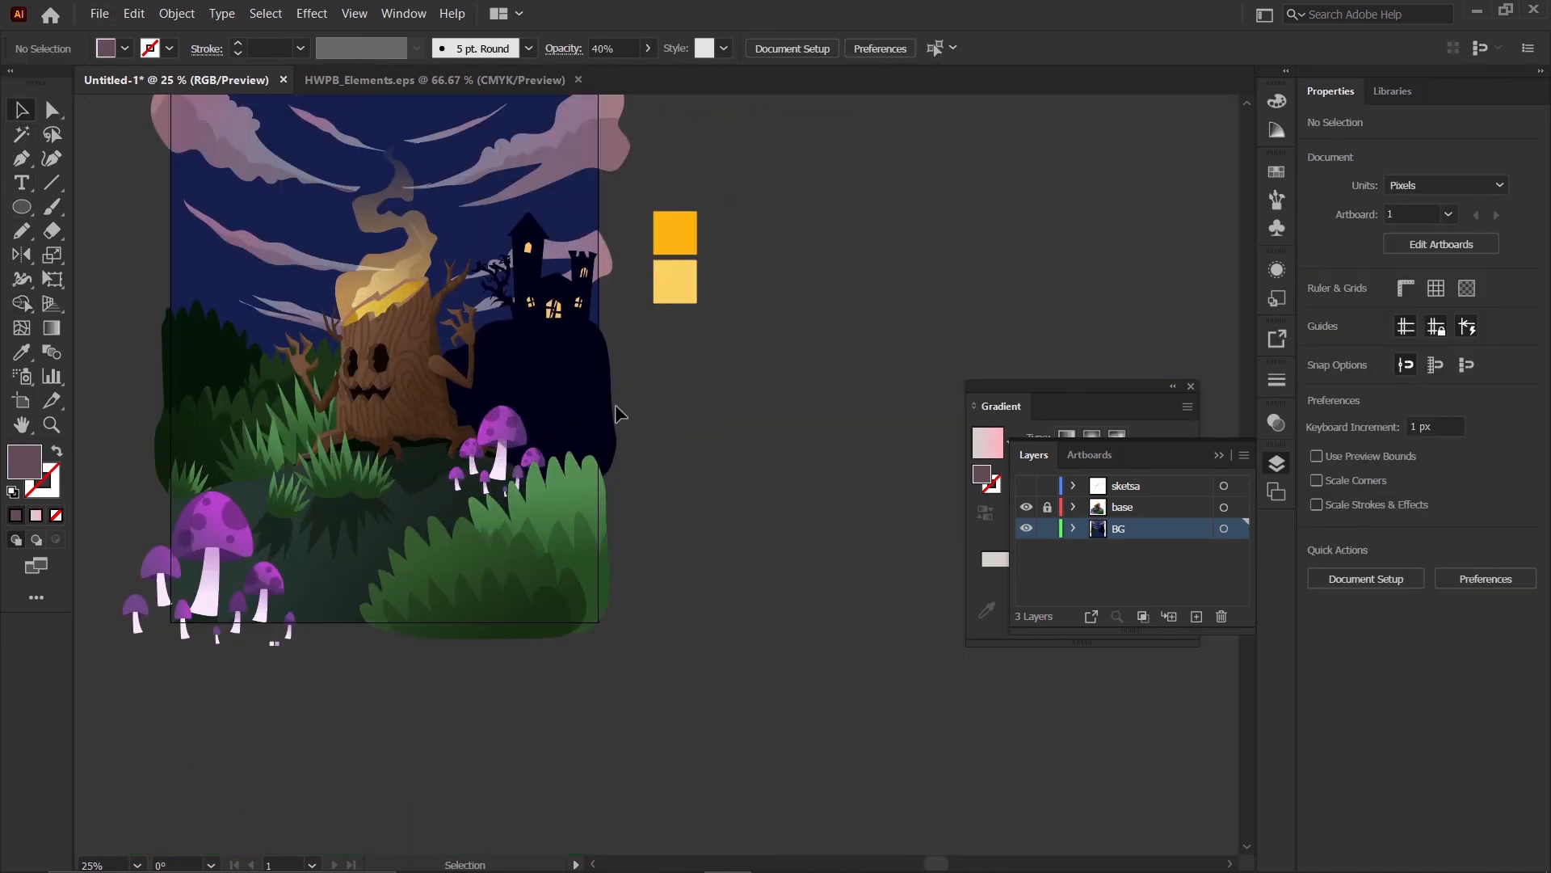
scroll(614, 404, down, 1)
scroll(446, 269, up, 1)
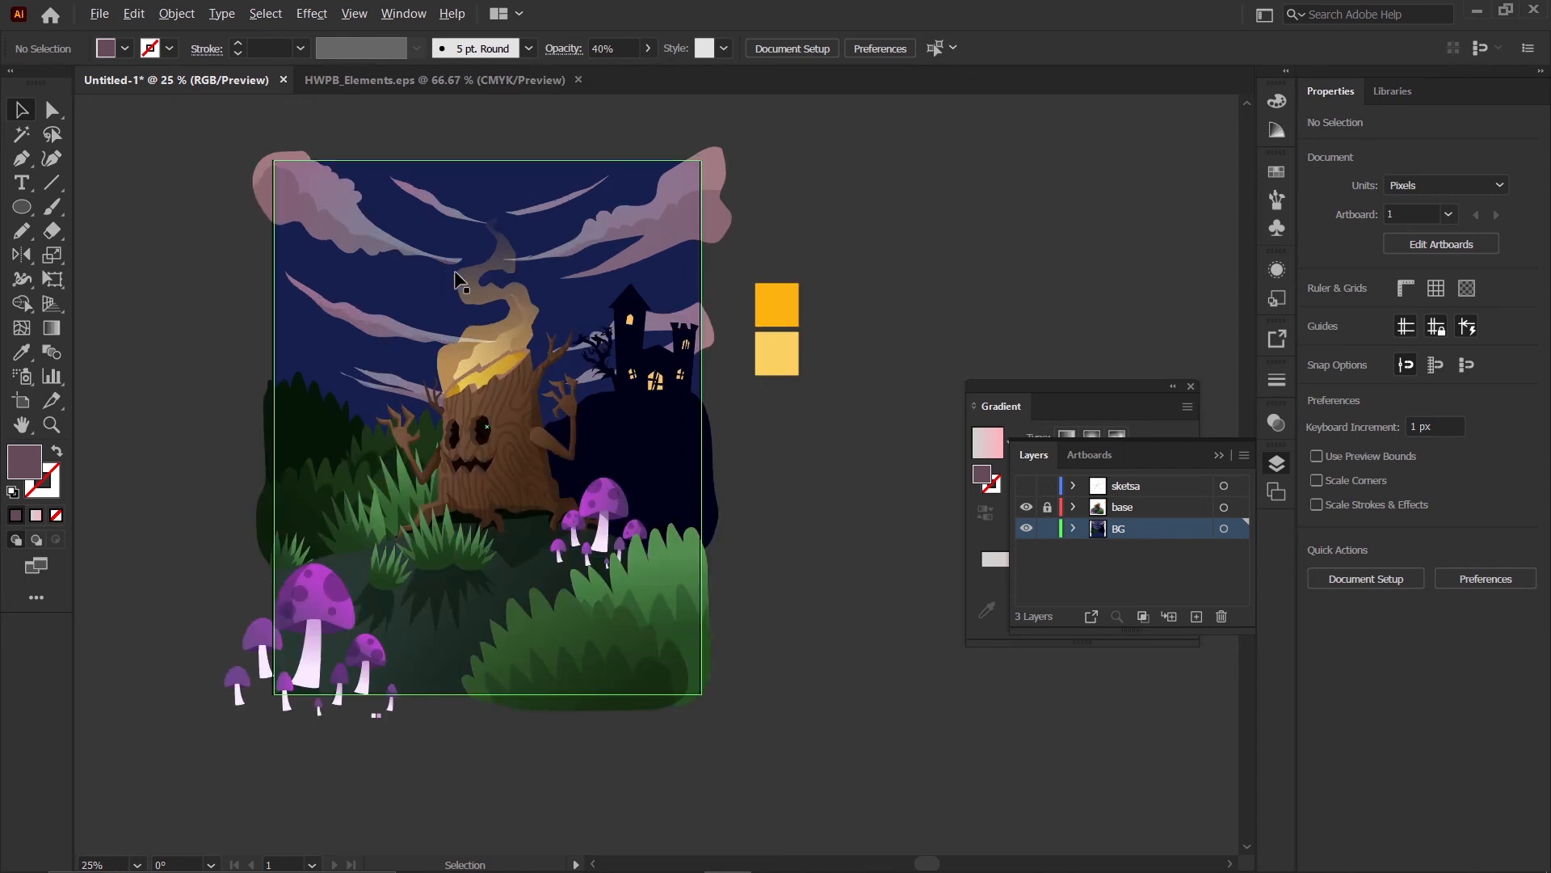